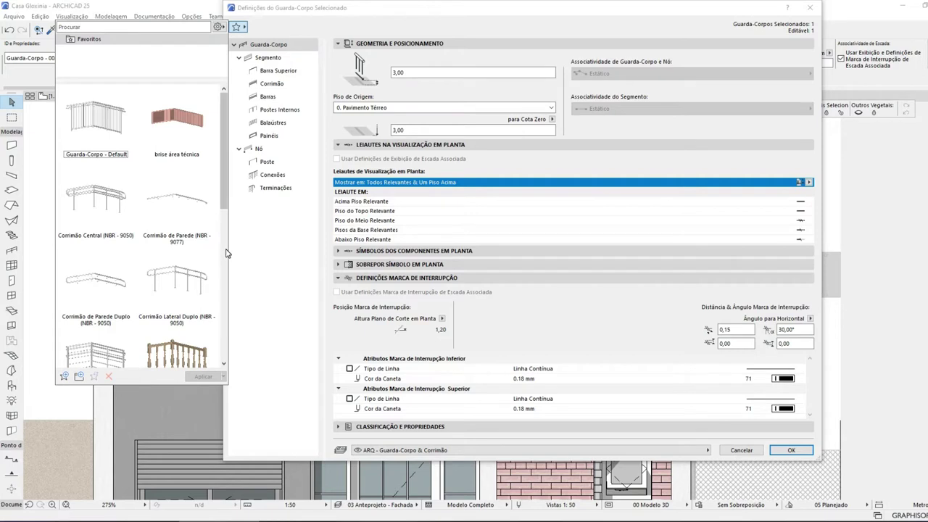
# - Browse the railing favorites, leave the railing settings without changes and remove the glass railing from the front balcony
pyautogui.click(226, 250)
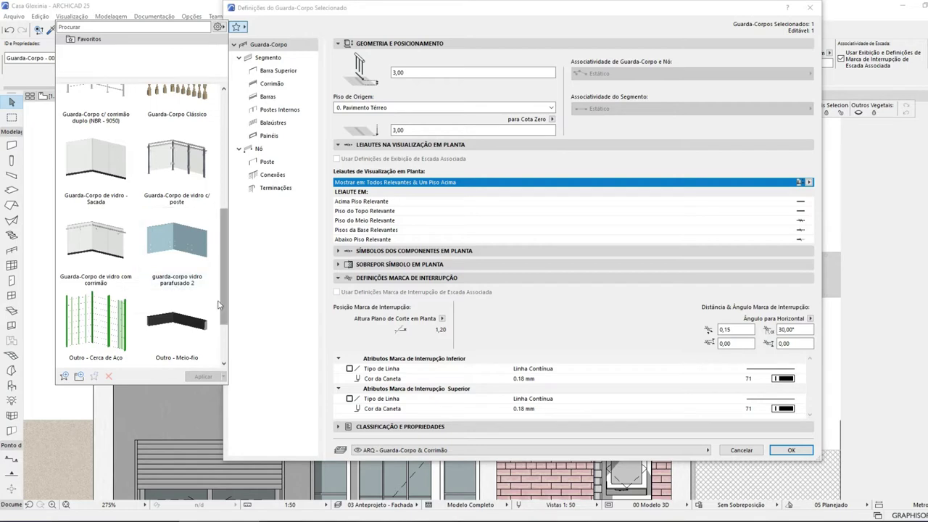
pyautogui.click(747, 452)
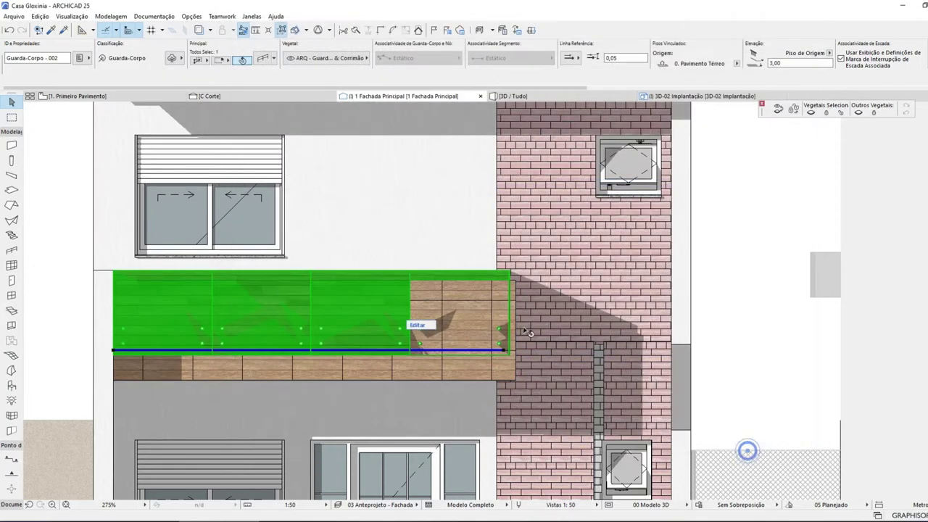
pyautogui.press('Escape')
pyautogui.click(509, 354)
pyautogui.press('Escape')
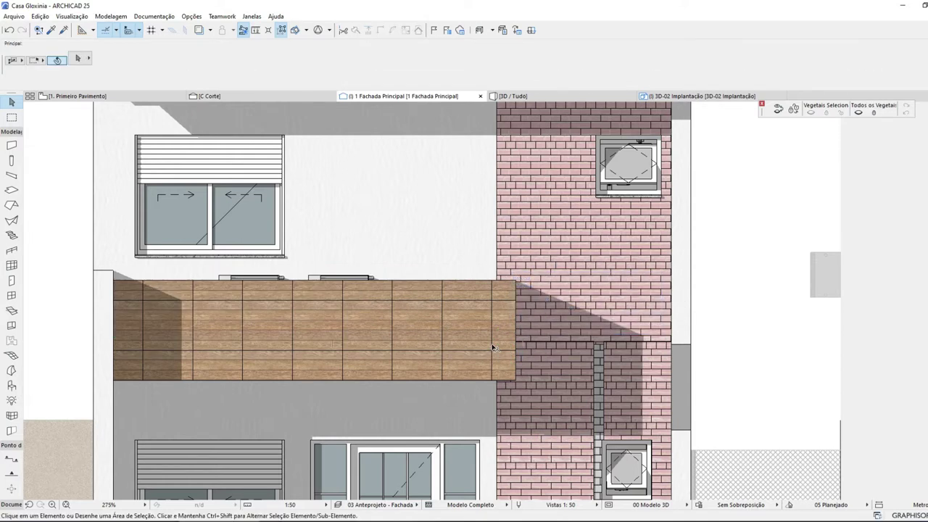
# - Set the height of the balcony's wood-clad front parapet wall to 1,10 in the main façade elevation
pyautogui.click(464, 284)
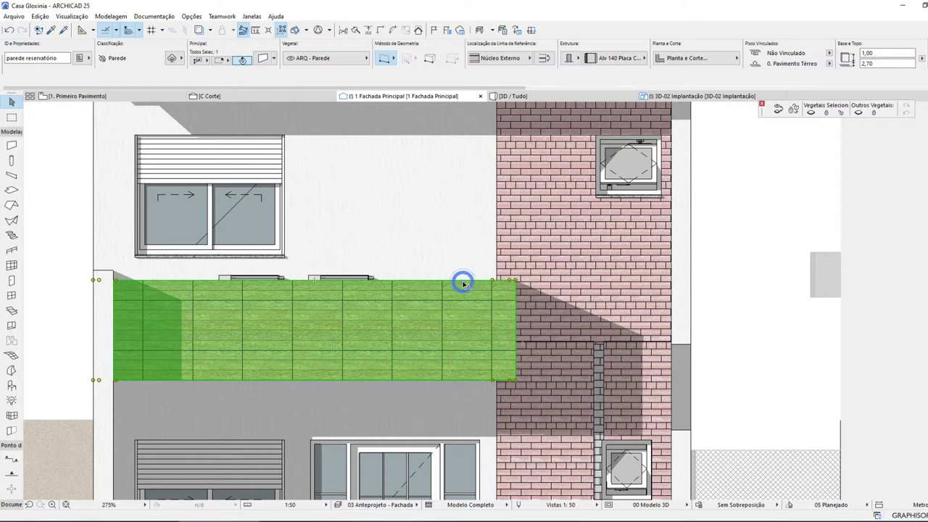
pyautogui.click(870, 52)
pyautogui.press('Return')
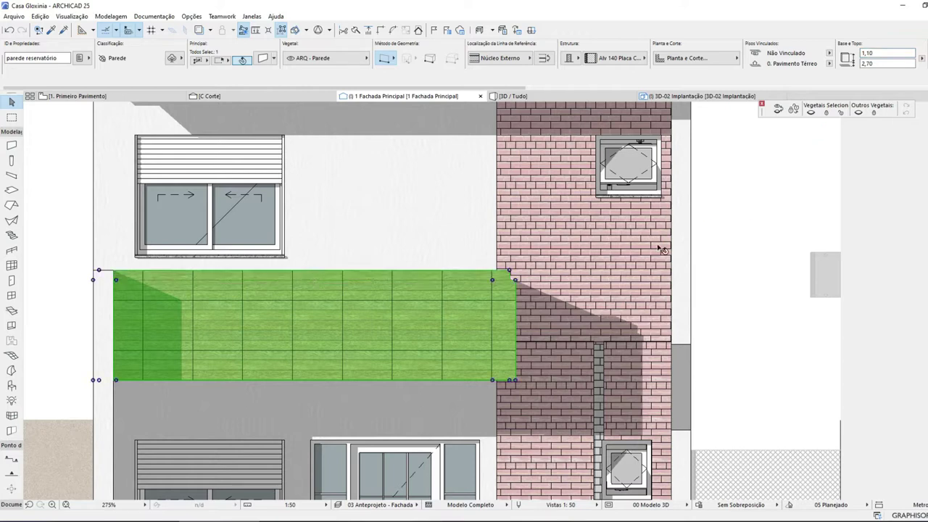
pyautogui.press('Escape')
pyautogui.scroll(-3, 377, 254)
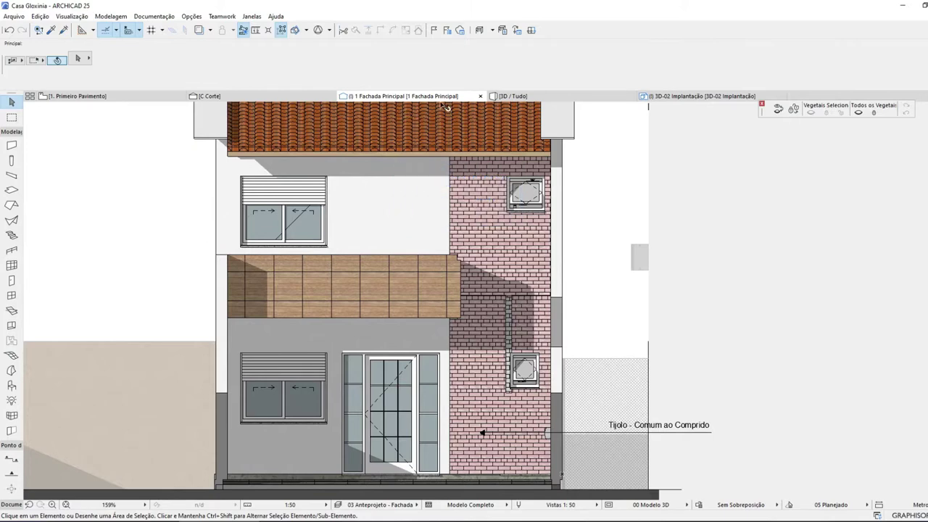
# - In the 3D model, set the height of the balcony's side parapet wall to 1,10
pyautogui.click(513, 95)
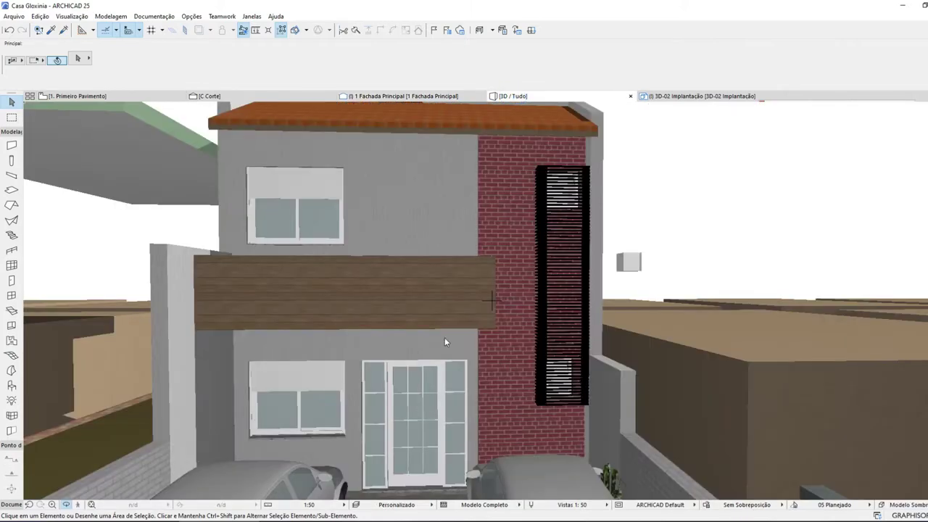
pyautogui.moveTo(477, 308); pyautogui.dragTo(270, 344)
pyautogui.scroll(4, 558, 184)
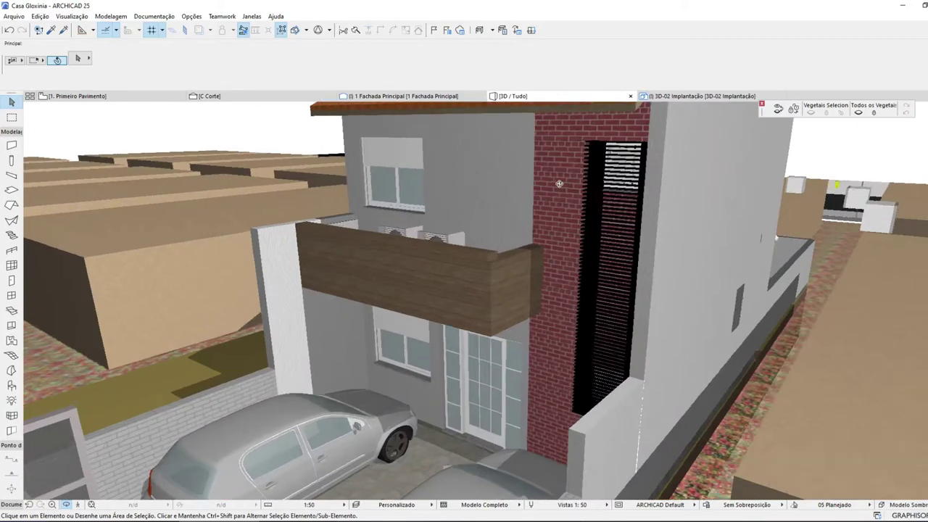
pyautogui.click(483, 303)
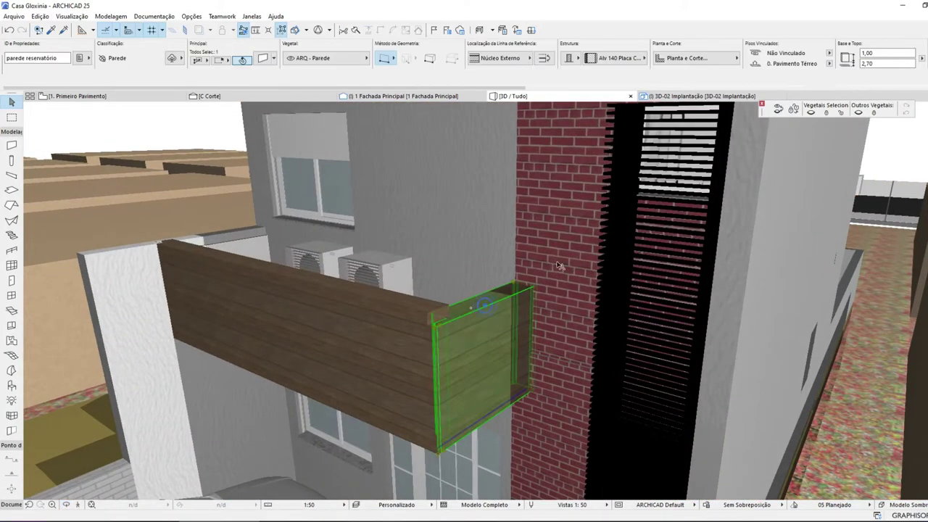
pyautogui.click(871, 52)
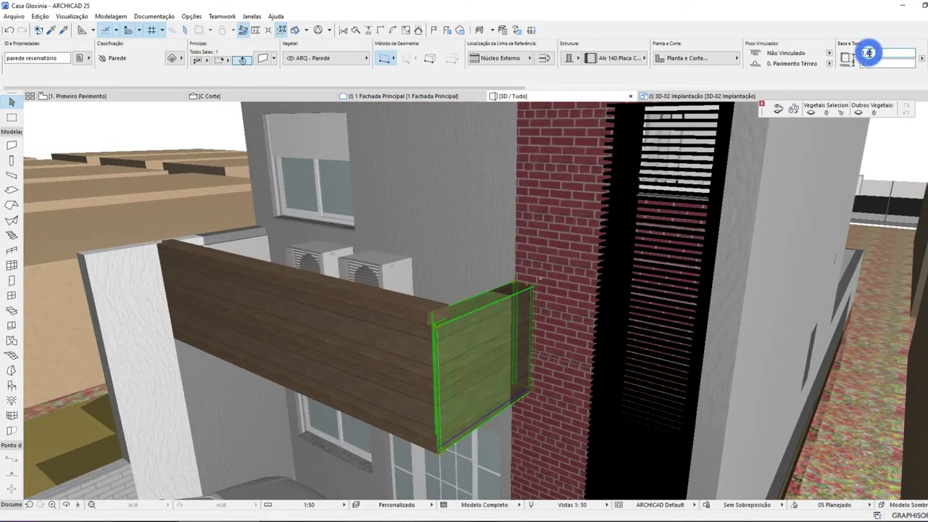
pyautogui.write('1,10')
pyautogui.press('Return')
pyautogui.press('Escape')
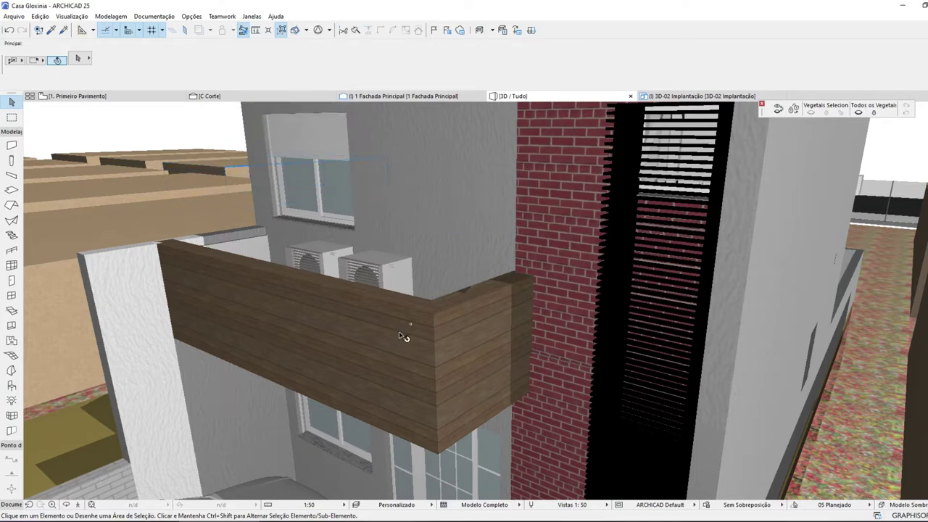
# - Examine the house's side wall in 3D around the dark patch and small pieces showing on its outer face
pyautogui.scroll(-10, 410, 346)
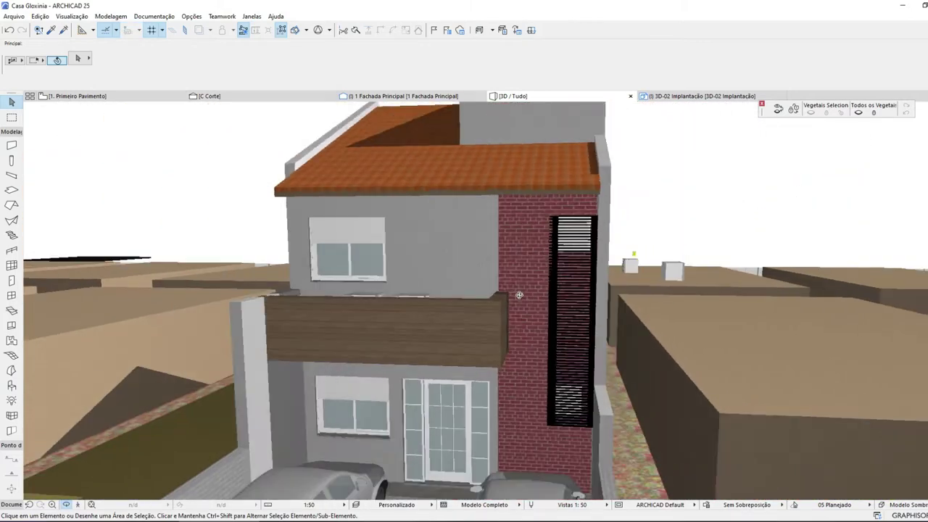
pyautogui.keyDown('shift'); pyautogui.moveTo(529, 351); pyautogui.dragTo(416, 370, button='middle'); pyautogui.keyUp('shift')
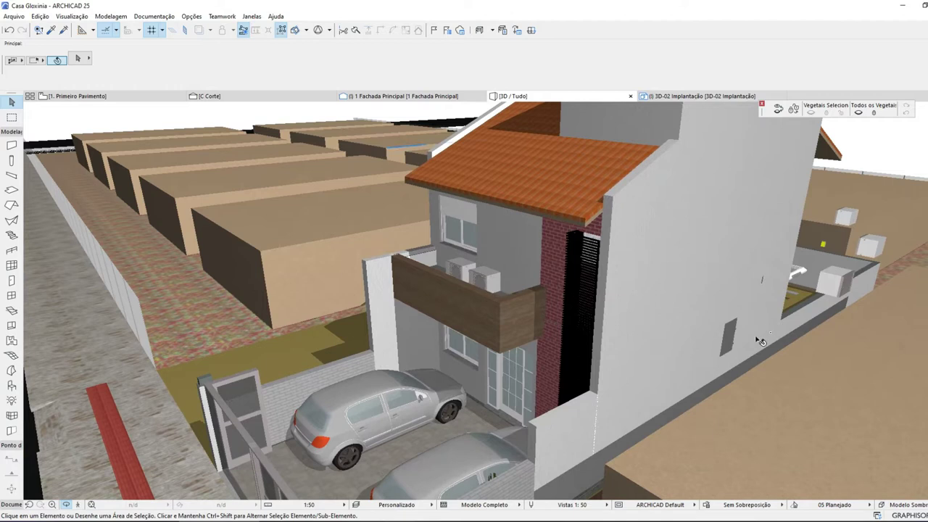
pyautogui.scroll(10, 760, 341)
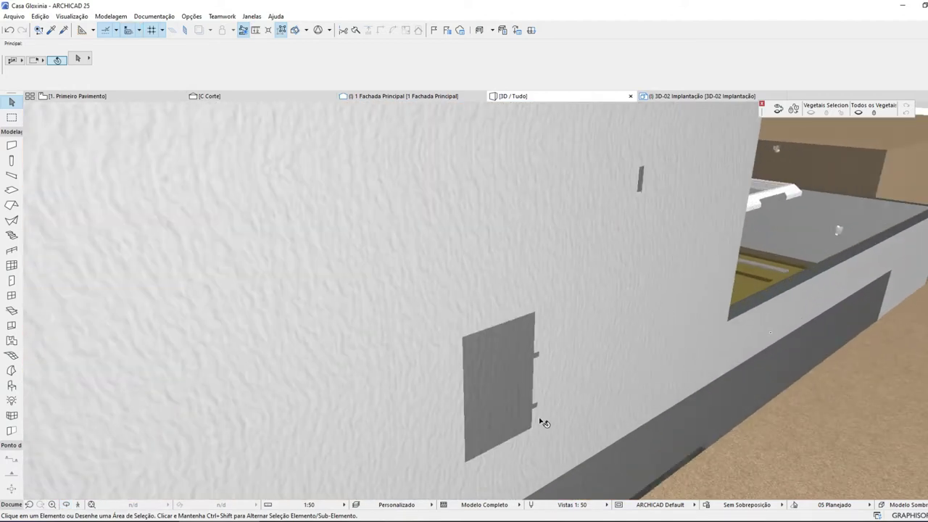
pyautogui.click(537, 411)
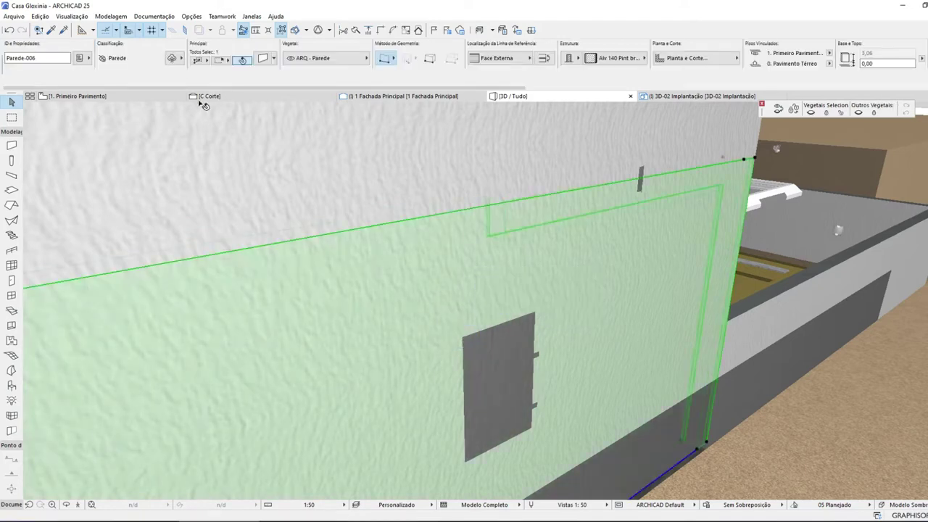
pyautogui.press('Escape')
# - Go to the Pavimento Térreo plan and examine the thin decorative slat elements along the living room's outer wall
pyautogui.click(119, 94)
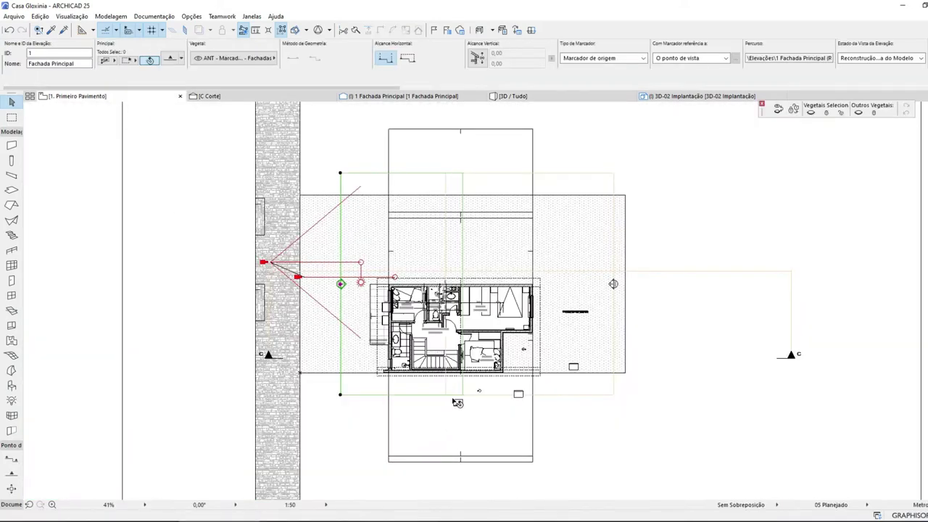
pyautogui.hotkey('ctrl', 'Down')
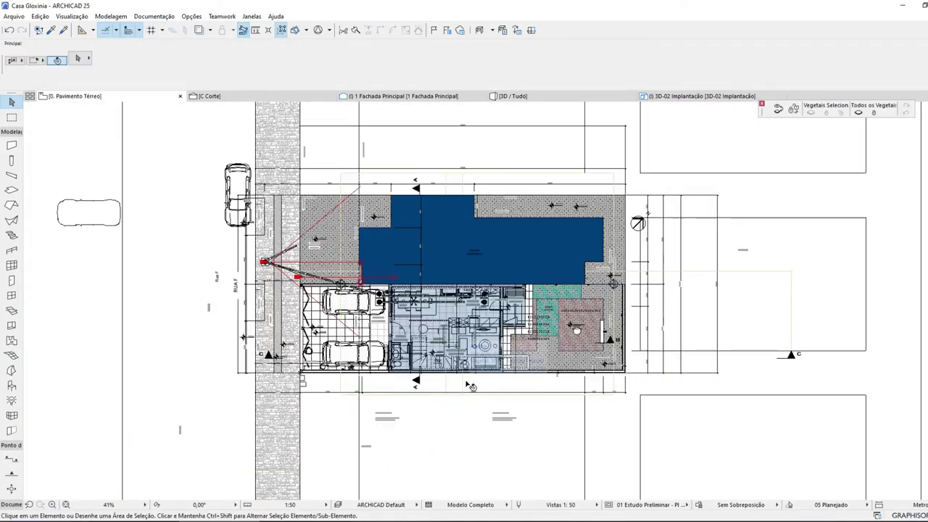
pyautogui.scroll(8, 470, 385)
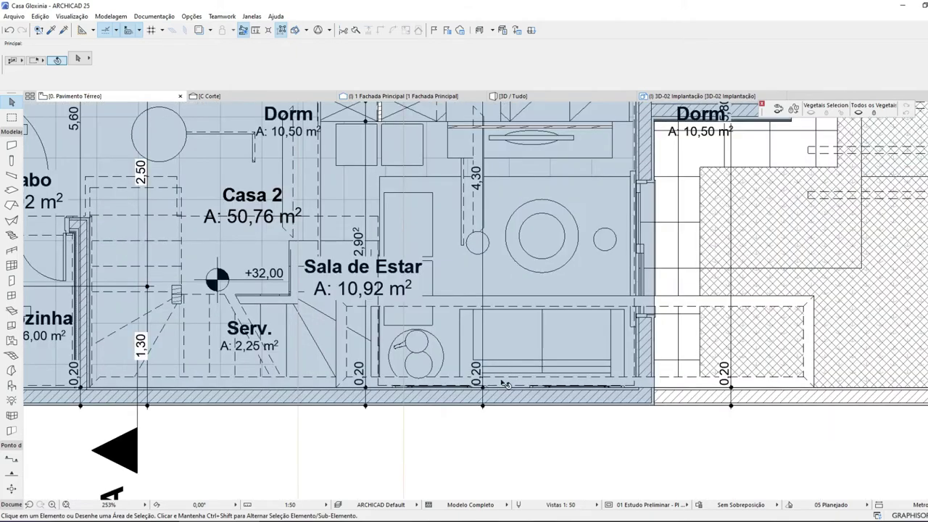
pyautogui.scroll(5, 506, 385)
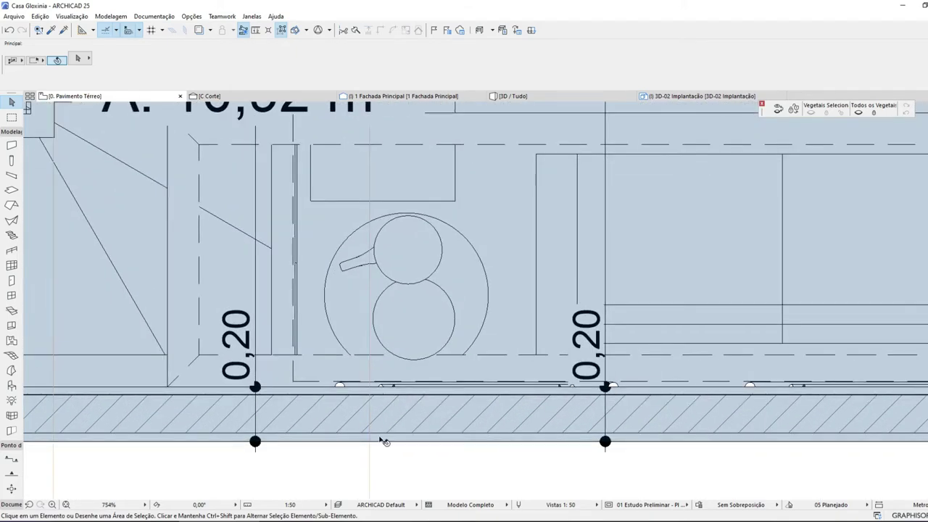
pyautogui.click(342, 386)
pyautogui.press('Escape')
pyautogui.scroll(2, 573, 391)
pyautogui.scroll(3, 571, 384)
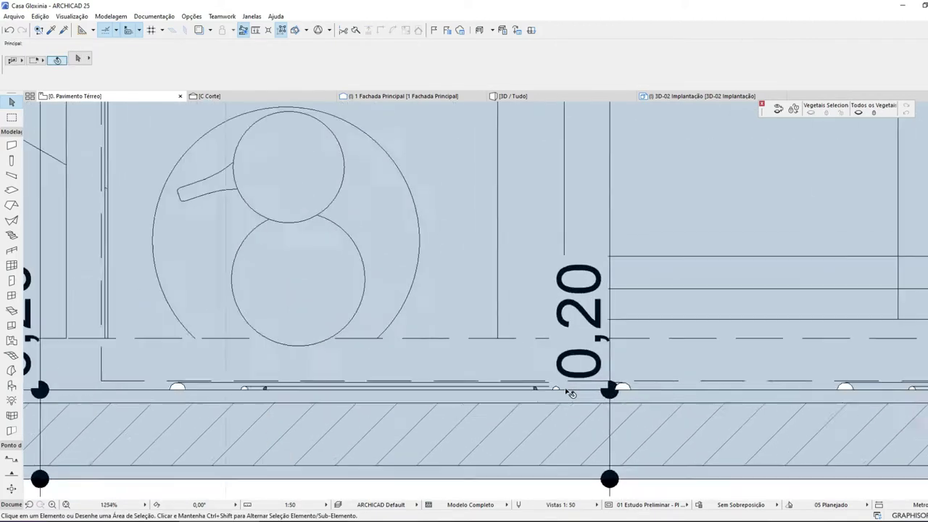
pyautogui.click(553, 388)
pyautogui.click(510, 387)
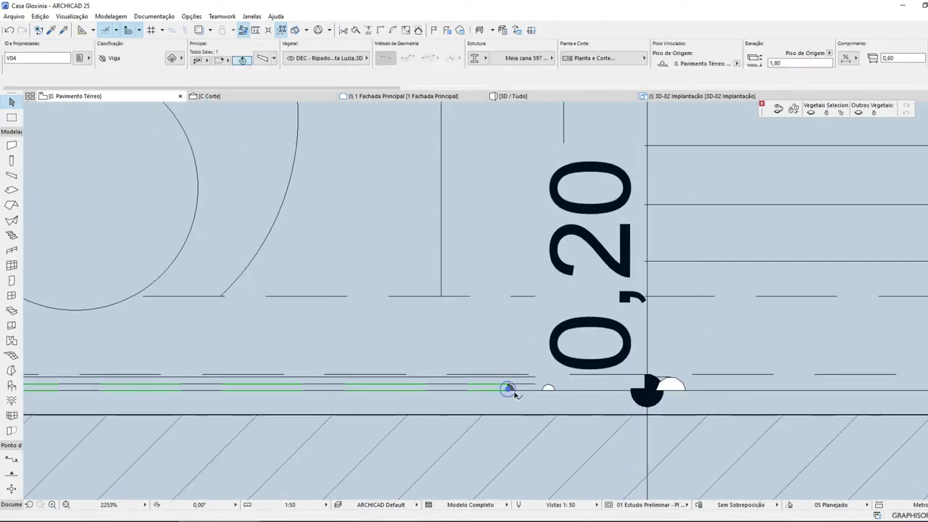
pyautogui.press('Escape')
# - Apply the 03 Anteprojeto - Planta layer combination to the ground floor plan
pyautogui.scroll(-10, 520, 368)
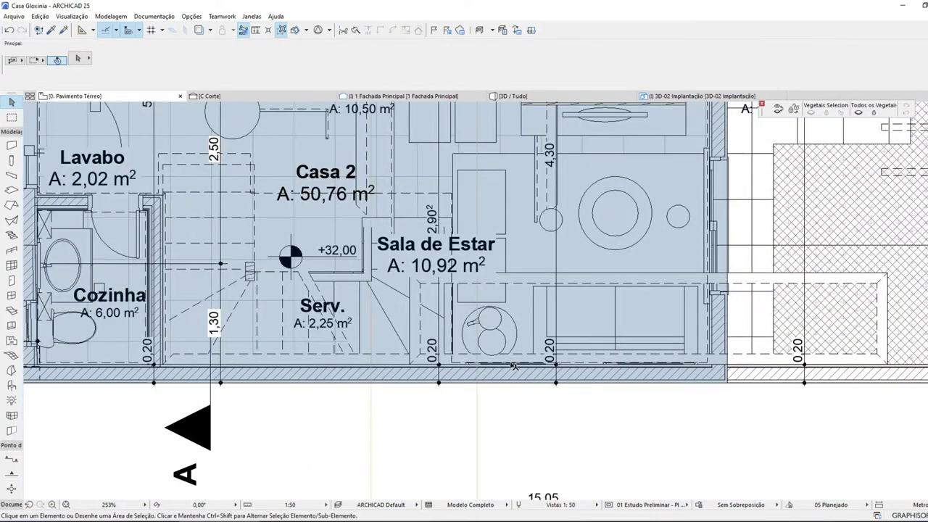
pyautogui.scroll(-3, 512, 366)
pyautogui.moveTo(652, 350); pyautogui.dragTo(509, 356, button='middle')
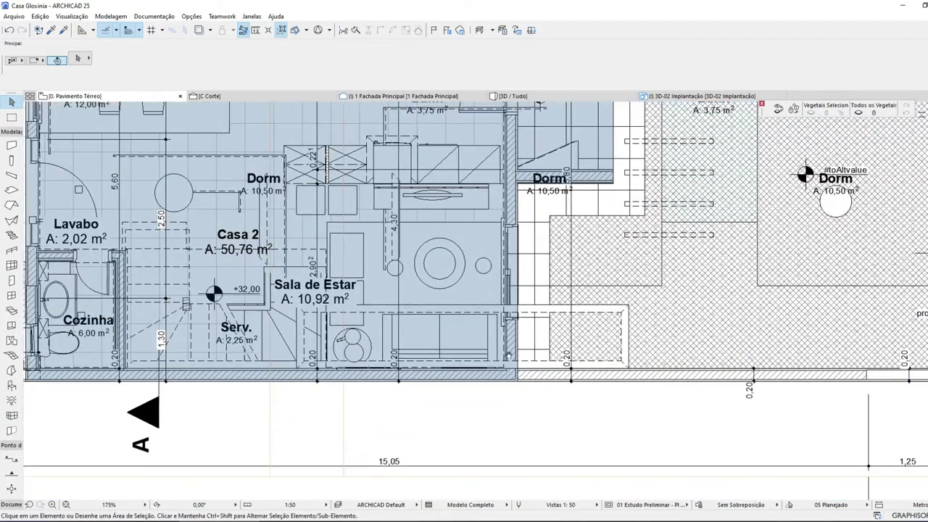
pyautogui.scroll(-2, 507, 355)
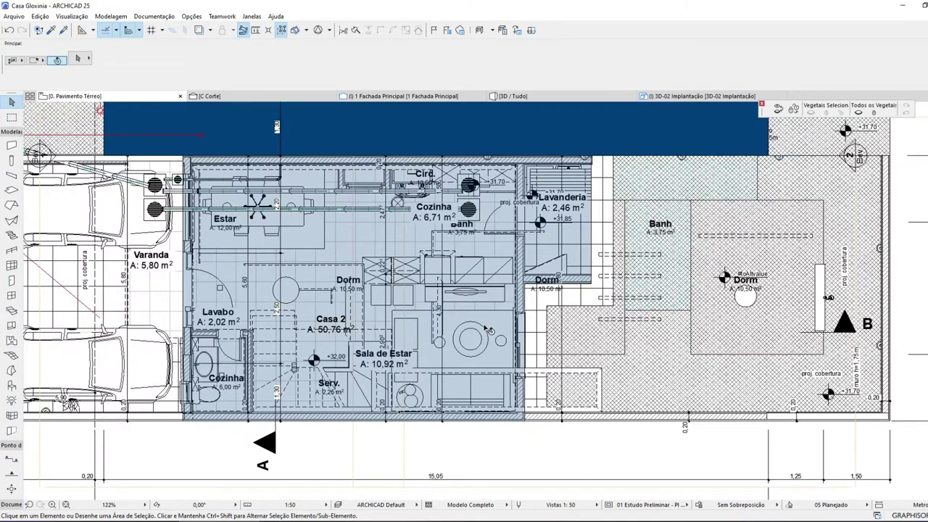
pyautogui.scroll(1, 490, 331)
pyautogui.click(417, 507)
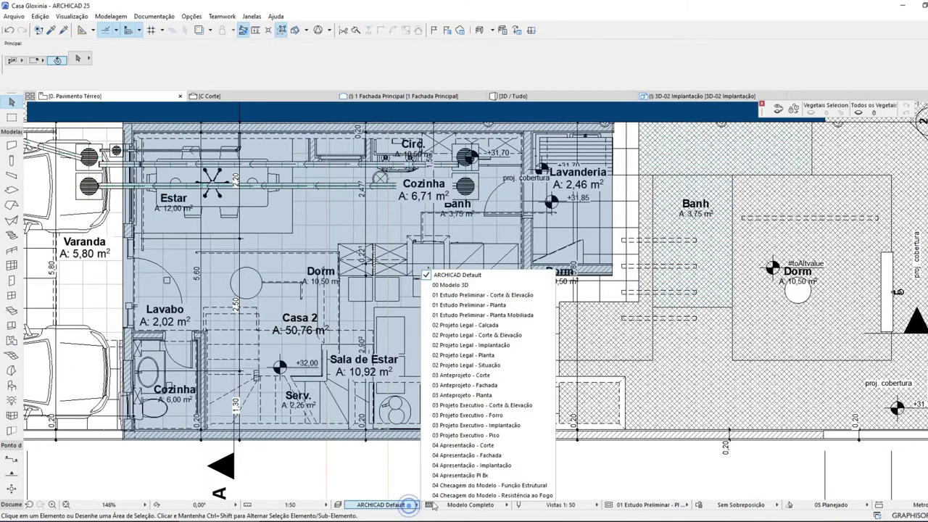
pyautogui.click(502, 395)
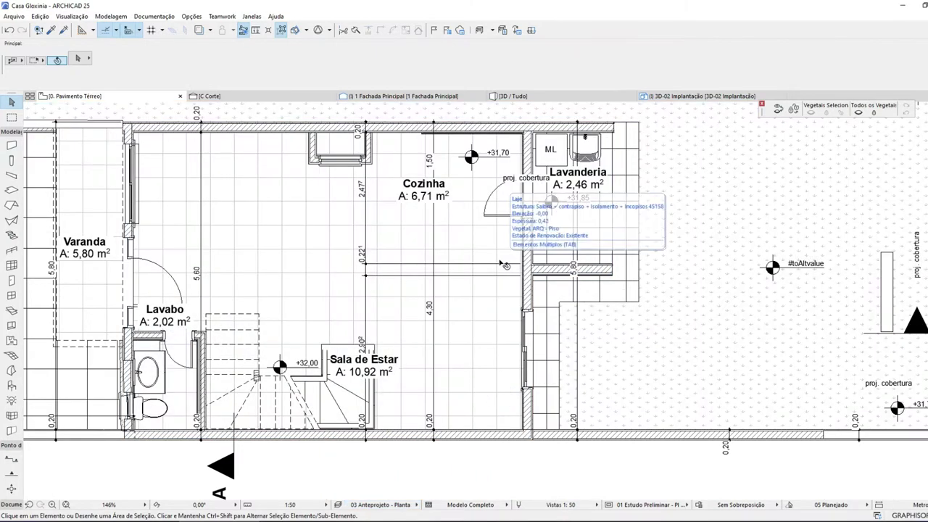
# - Offset the stair-side edge of the Sala de Estar zone to the stair's outer face so the zone excludes the stair
pyautogui.scroll(-2, 476, 298)
pyautogui.scroll(3, 476, 298)
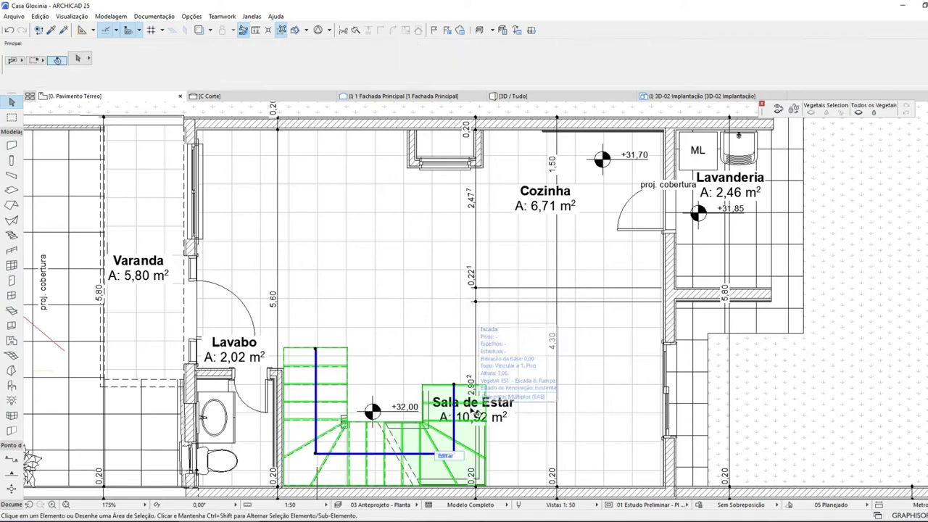
pyautogui.click(474, 413)
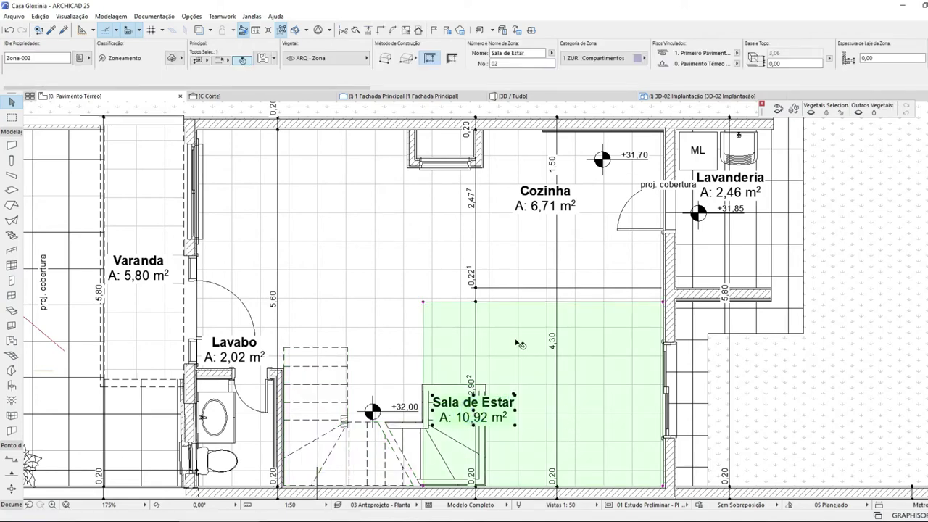
pyautogui.scroll(-2, 520, 344)
pyautogui.scroll(3, 685, 393)
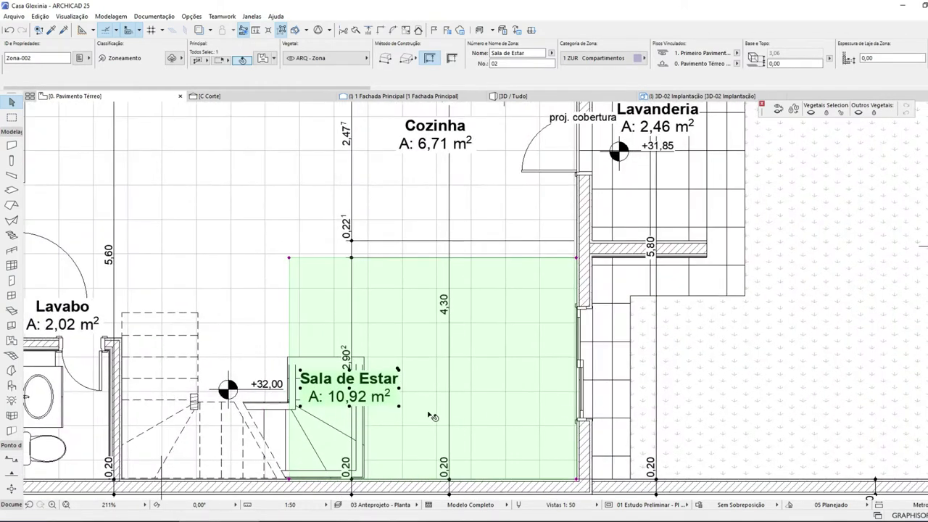
pyautogui.click(290, 336)
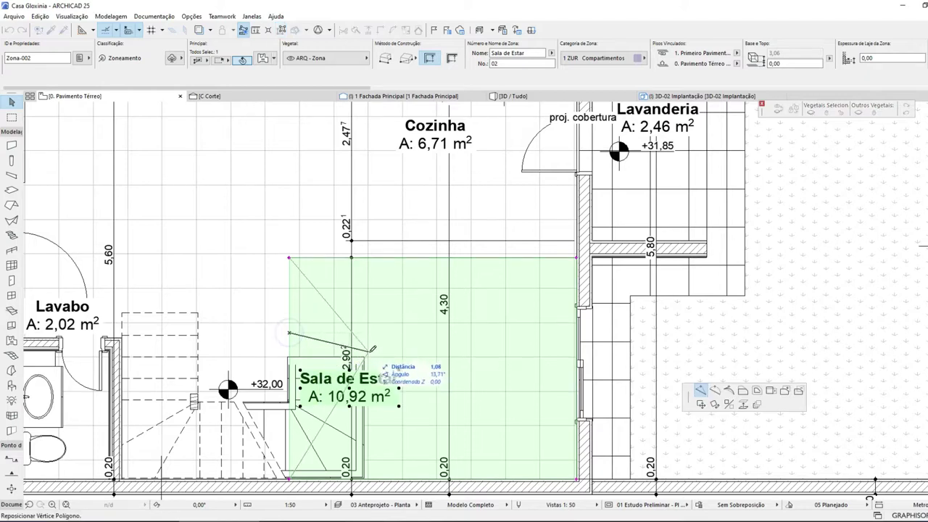
pyautogui.click(743, 391)
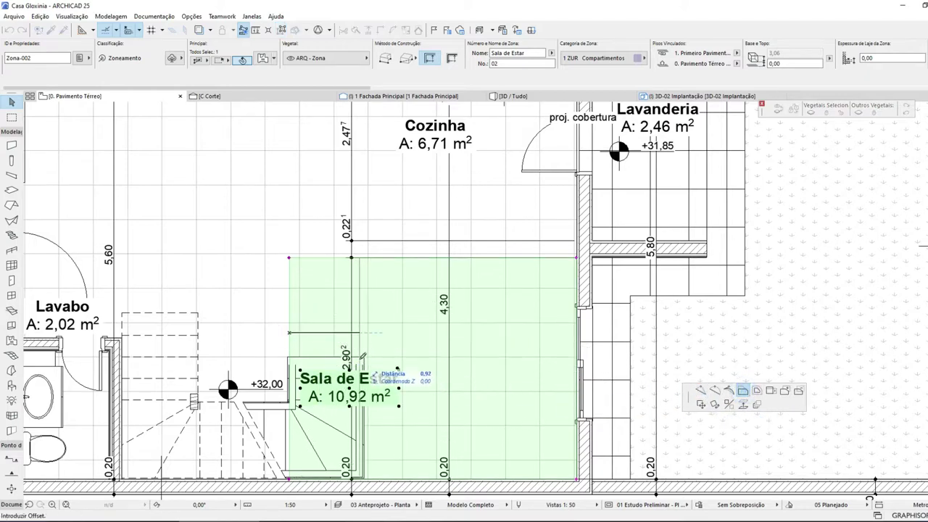
pyautogui.click(364, 371)
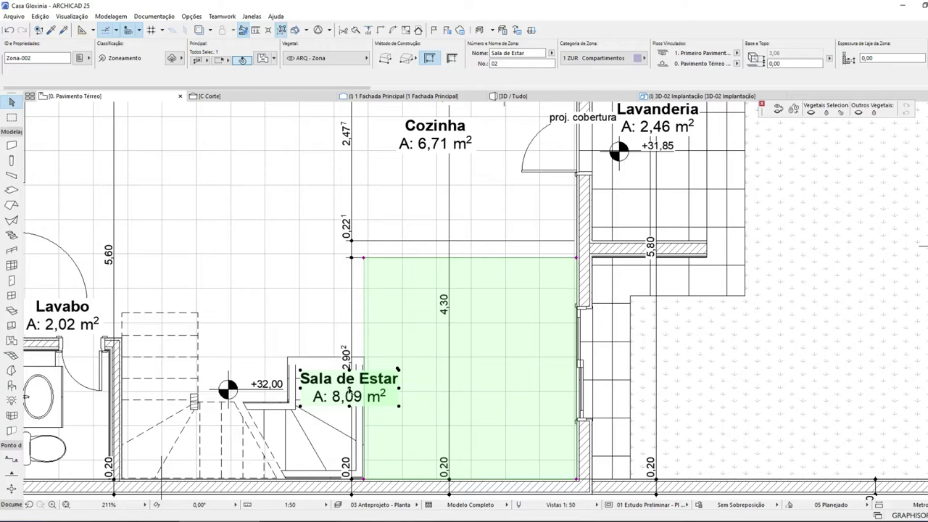
# - Move the Sala de Estar zone stamp off the stair into the open area of the living room
pyautogui.click(348, 389)
pyautogui.click(508, 380)
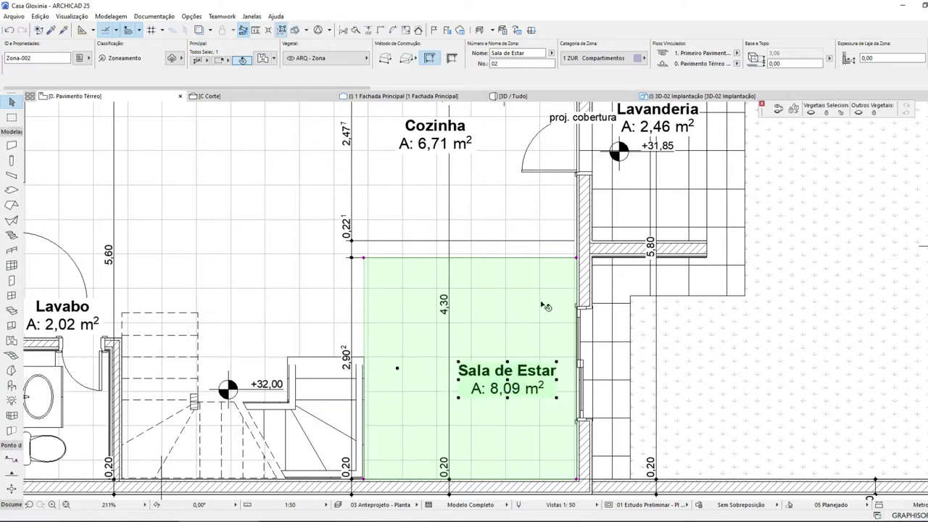
pyautogui.press('Escape')
# - Apply the 01 Estudo Preliminar - Planta Mobiliada layer combination to the ground floor plan
pyautogui.scroll(-3, 546, 306)
pyautogui.scroll(2, 484, 244)
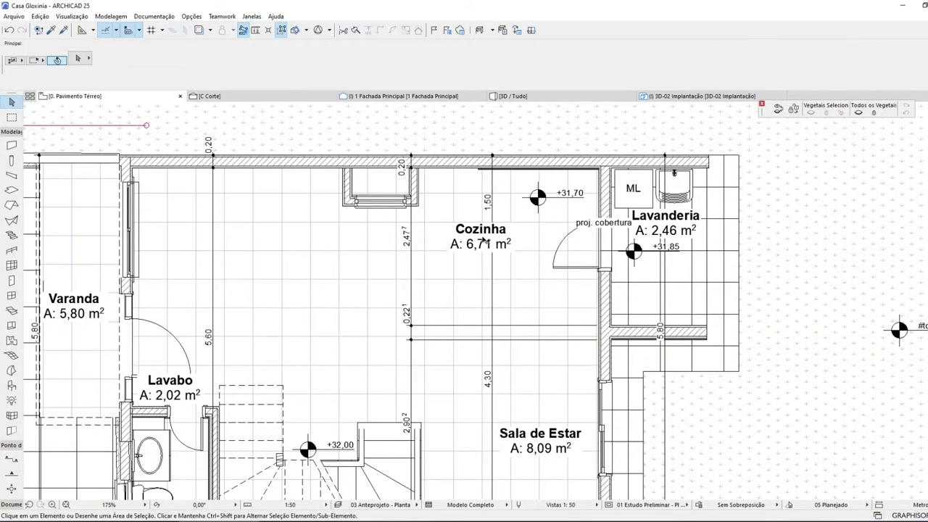
pyautogui.click(484, 244)
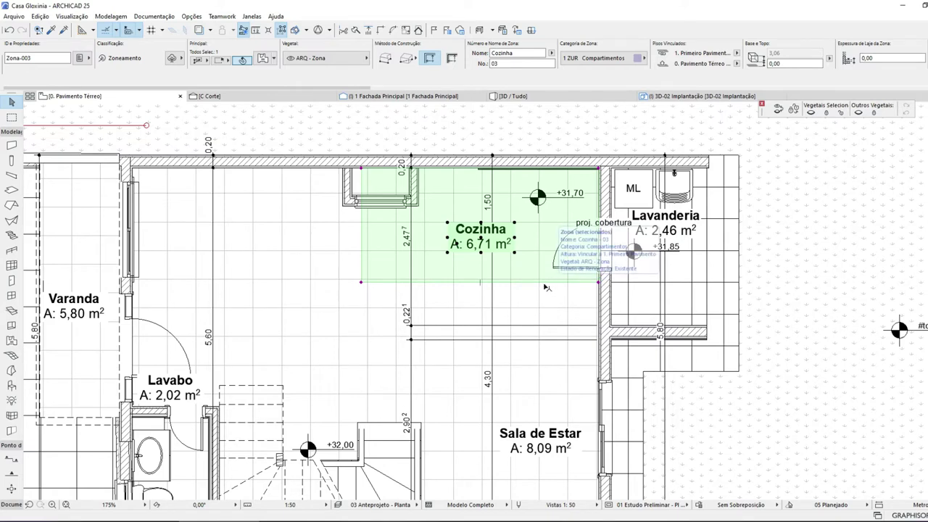
pyautogui.press('Escape')
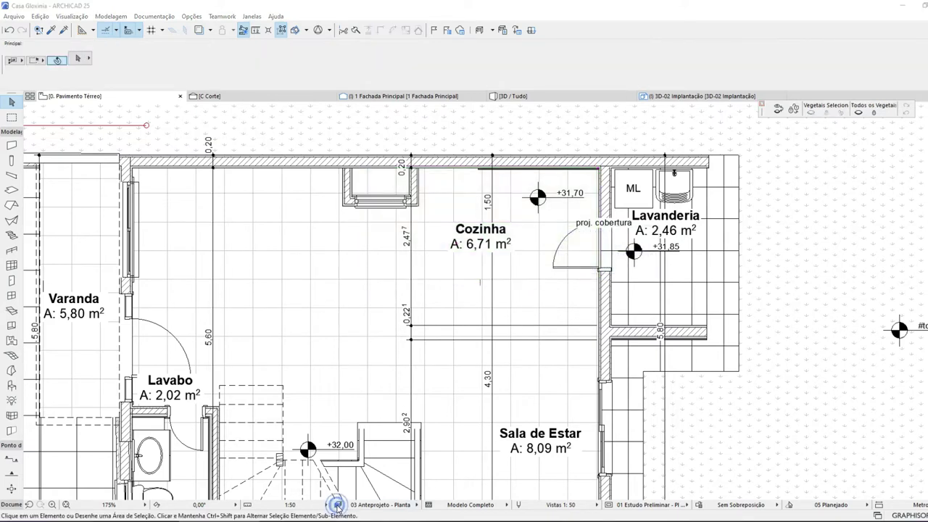
pyautogui.click(337, 505)
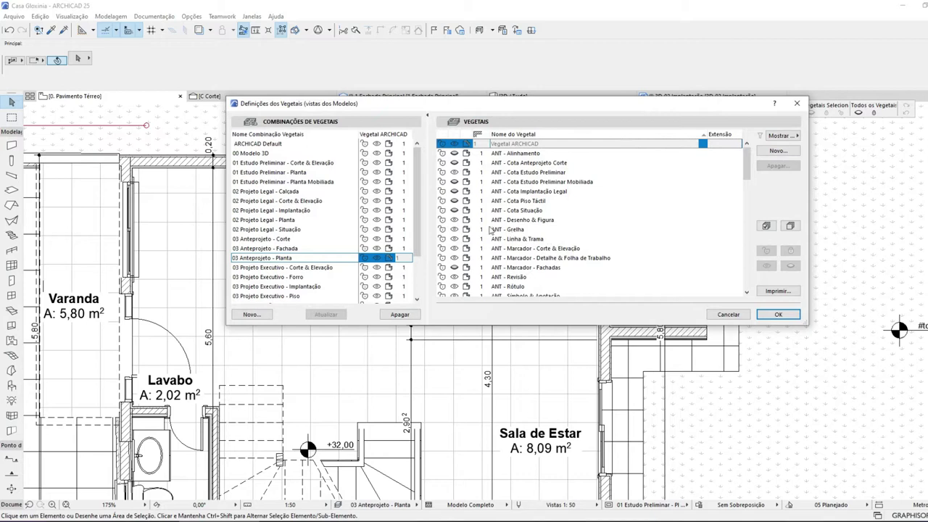
pyautogui.click(302, 182)
pyautogui.click(778, 316)
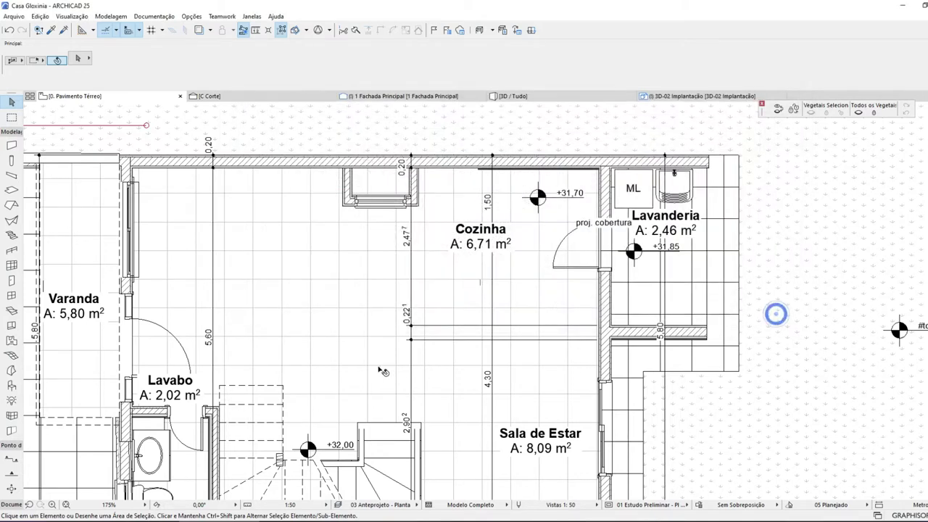
# - Offset the living-room-side edge of the Cozinha zone by 0.90 to the far face of the kitchen counter
pyautogui.click(478, 241)
pyautogui.click(478, 241)
pyautogui.click(480, 240)
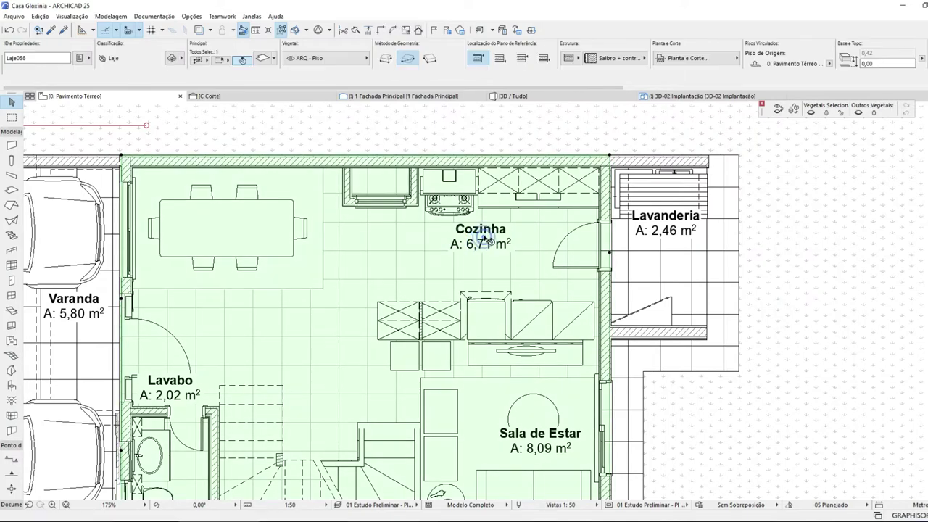
pyautogui.click(480, 238)
pyautogui.scroll(3, 544, 286)
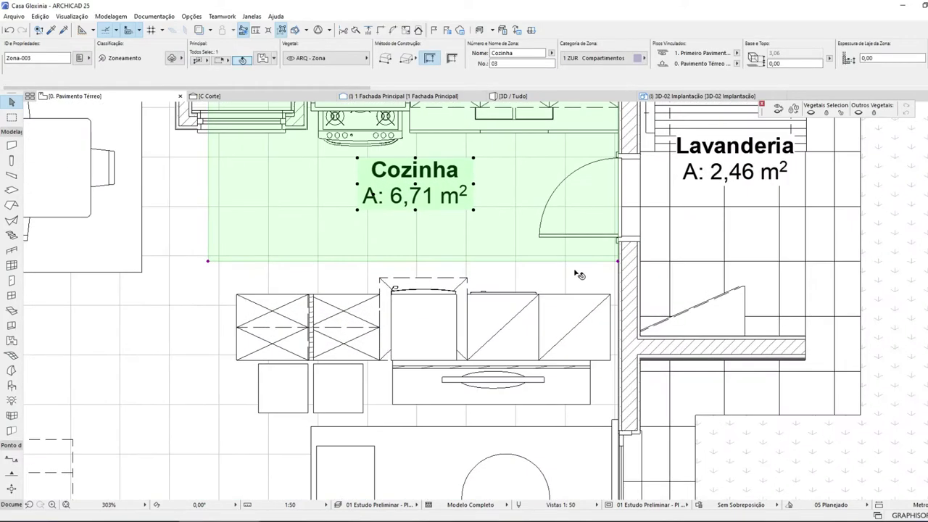
pyautogui.click(577, 281)
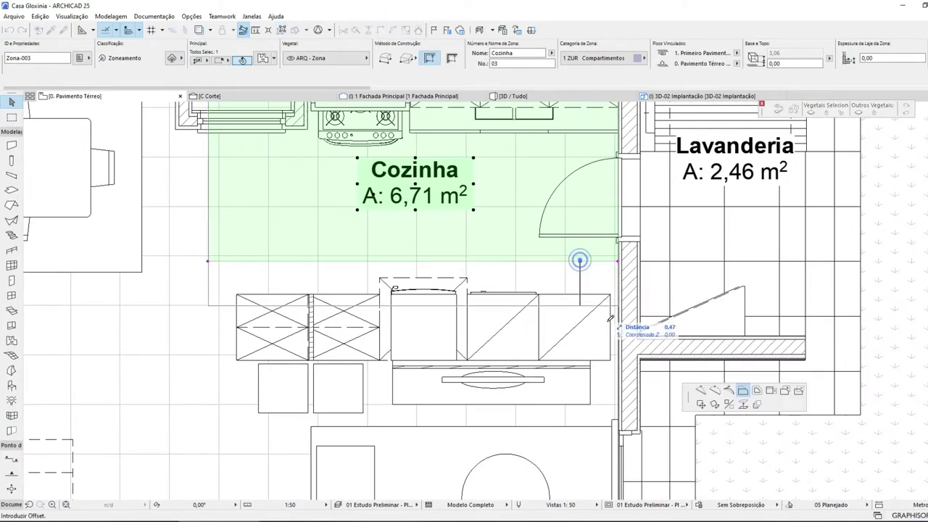
pyautogui.click(607, 359)
# - Select the Sala de Estar zone and check its outline against the kitchen counter and stair
pyautogui.scroll(-3, 537, 299)
pyautogui.click(528, 414)
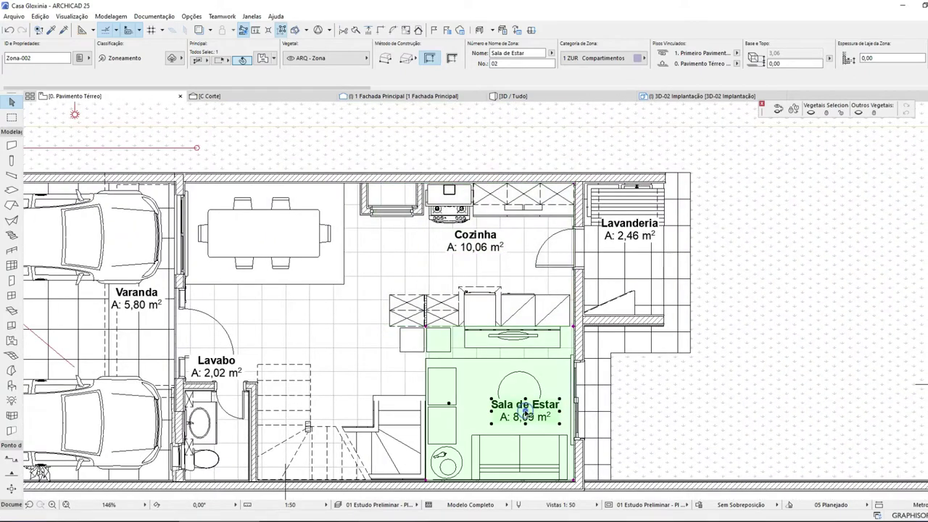
pyautogui.scroll(5, 580, 328)
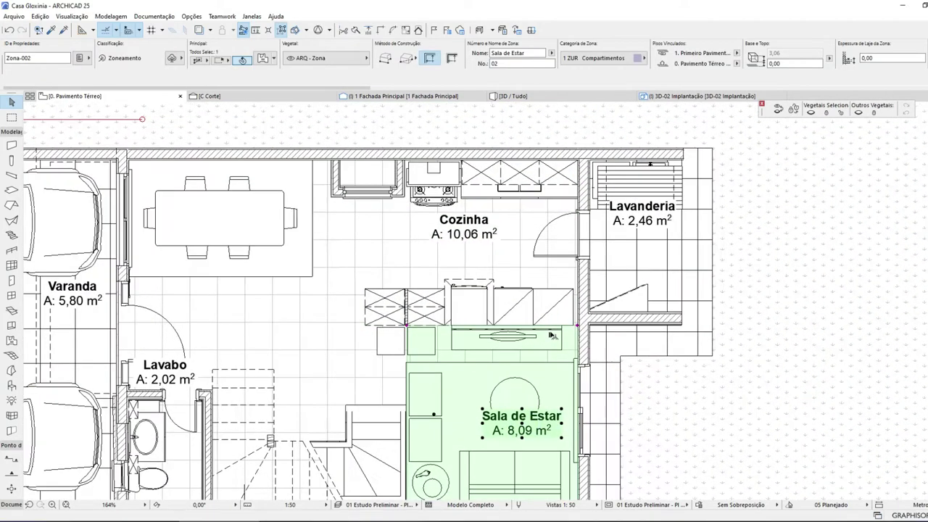
pyautogui.scroll(-4, 630, 323)
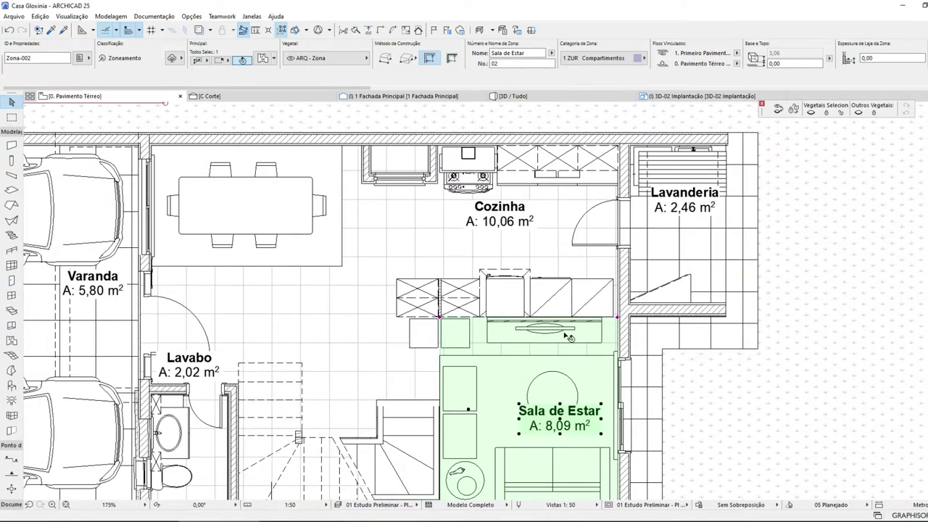
pyautogui.scroll(-2, 569, 337)
pyautogui.scroll(2, 416, 379)
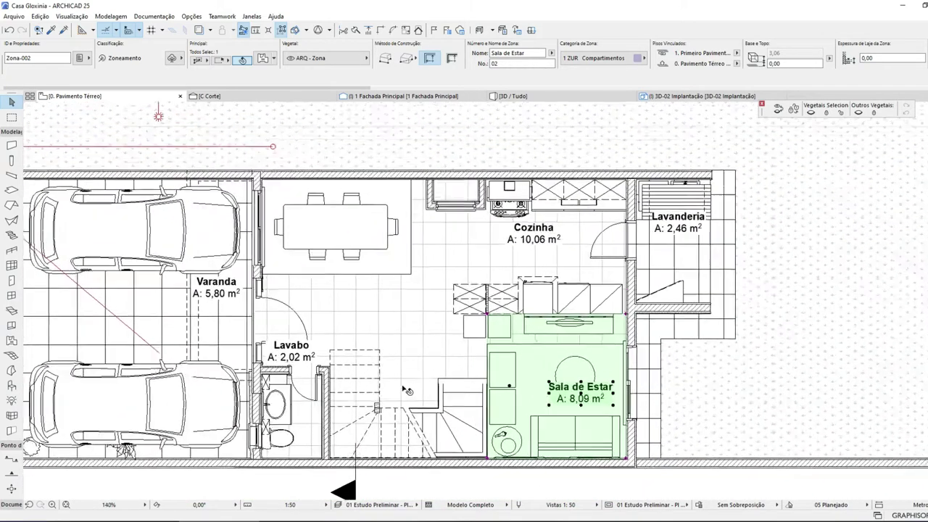
# - Inspect the Lavabo zone's facade-side edge and how it meets the adjoining wall along its length
pyautogui.click(259, 349)
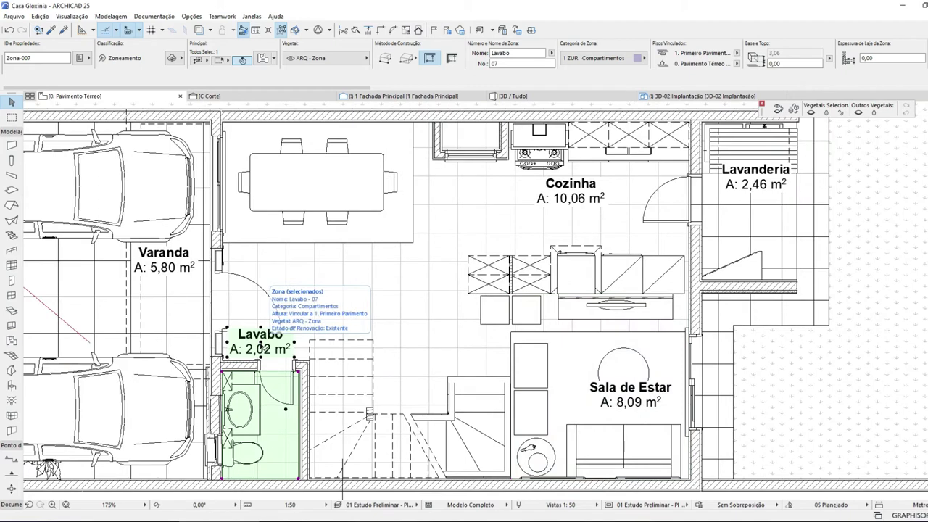
pyautogui.scroll(8, 246, 392)
pyautogui.scroll(2, 235, 239)
pyautogui.scroll(-5, 245, 243)
pyautogui.scroll(6, 180, 299)
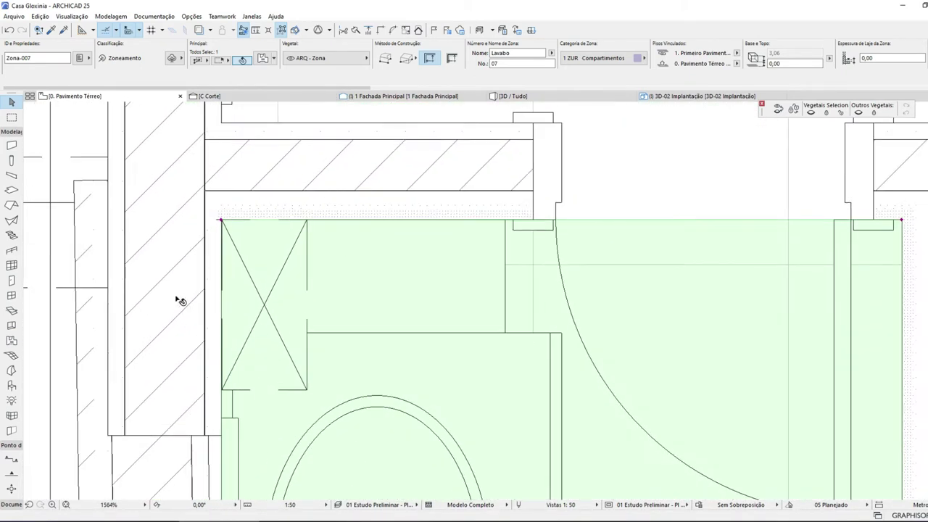
pyautogui.scroll(7, 234, 216)
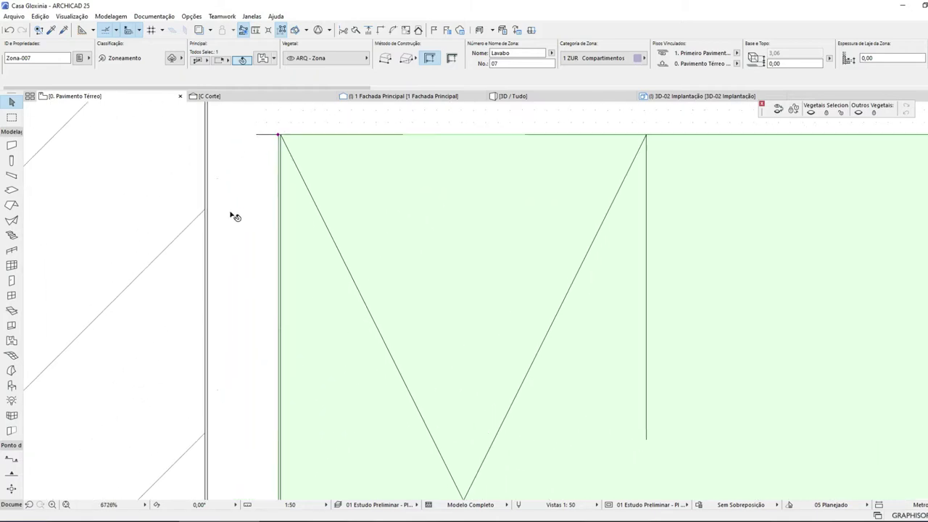
pyautogui.click(204, 252)
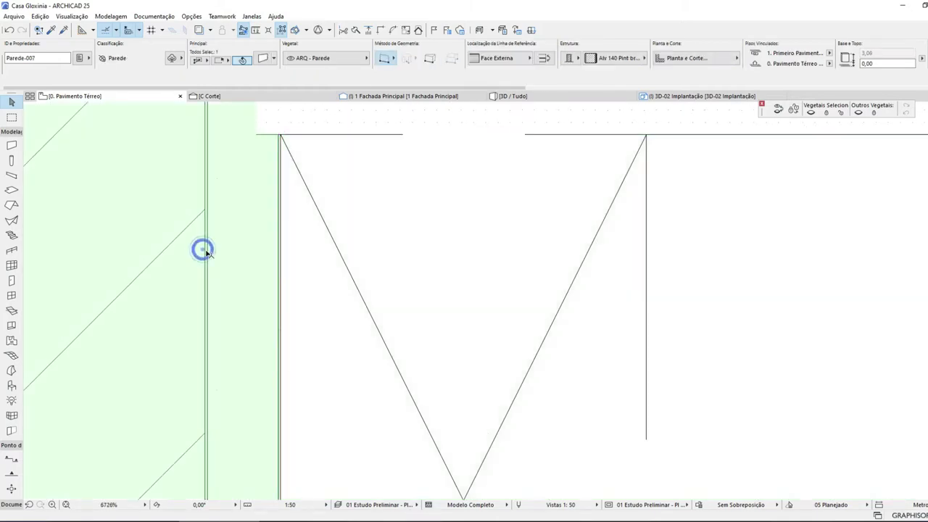
pyautogui.scroll(-12, 319, 218)
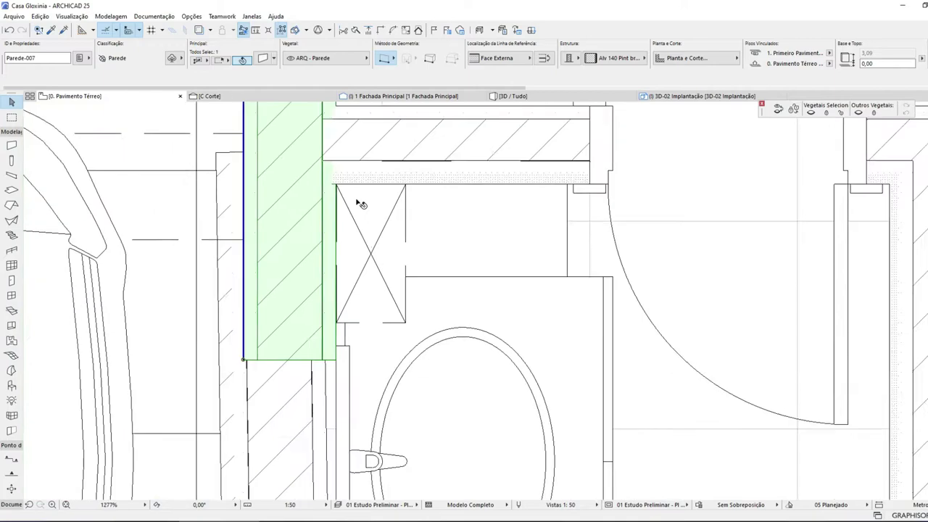
pyautogui.scroll(-4, 367, 223)
pyautogui.scroll(5, 348, 334)
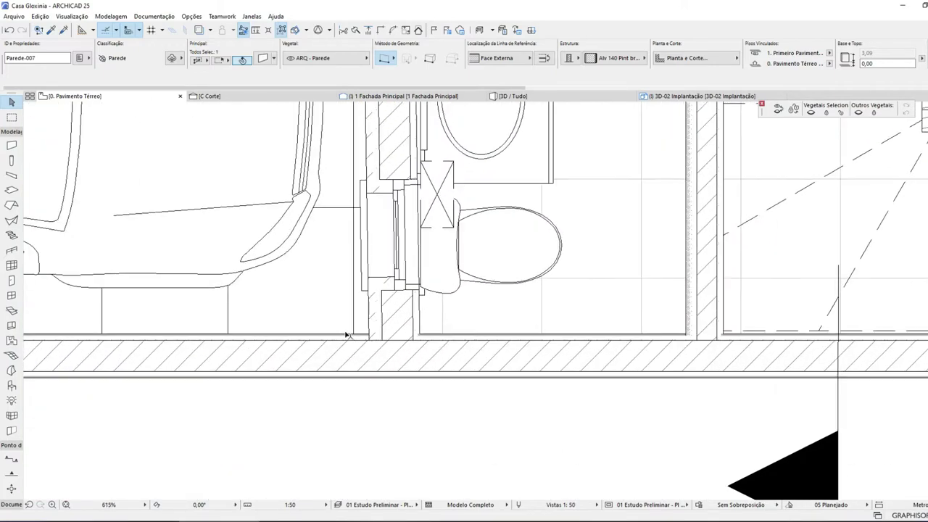
# - Straighten the slanted facade wall beside the Lavabo by moving its end at the boundary wall so it runs at 90°
pyautogui.click(375, 326)
pyautogui.click(392, 328)
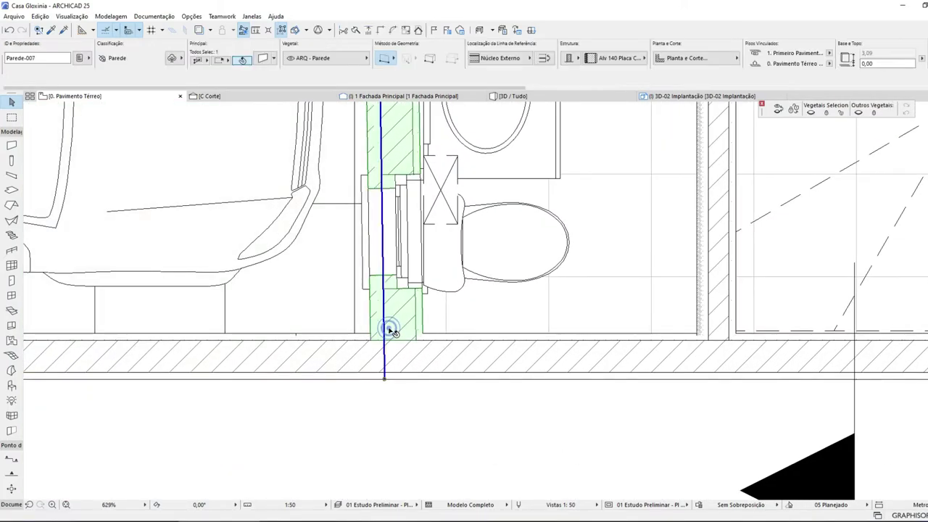
pyautogui.scroll(-4, 393, 335)
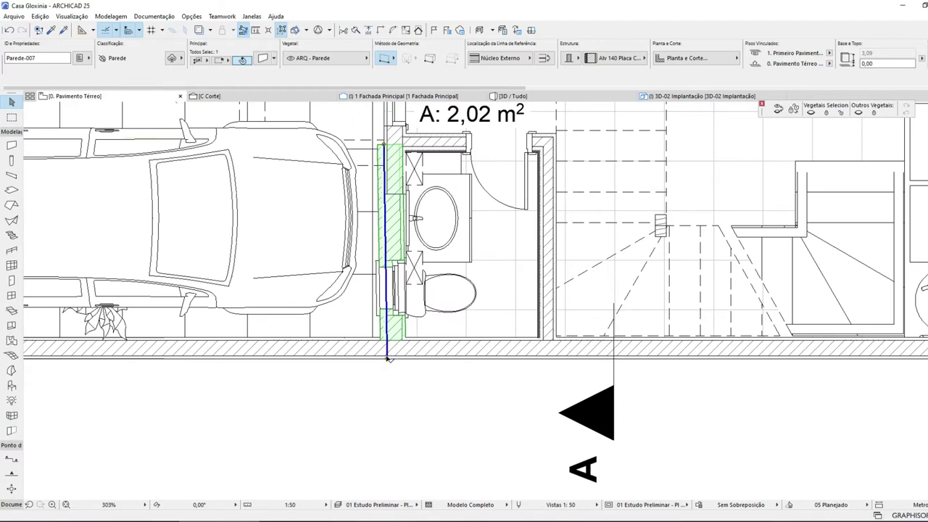
pyautogui.click(386, 355)
pyautogui.press('Escape')
pyautogui.click(388, 217)
pyautogui.press('Escape')
pyautogui.click(382, 241)
pyautogui.click(389, 251)
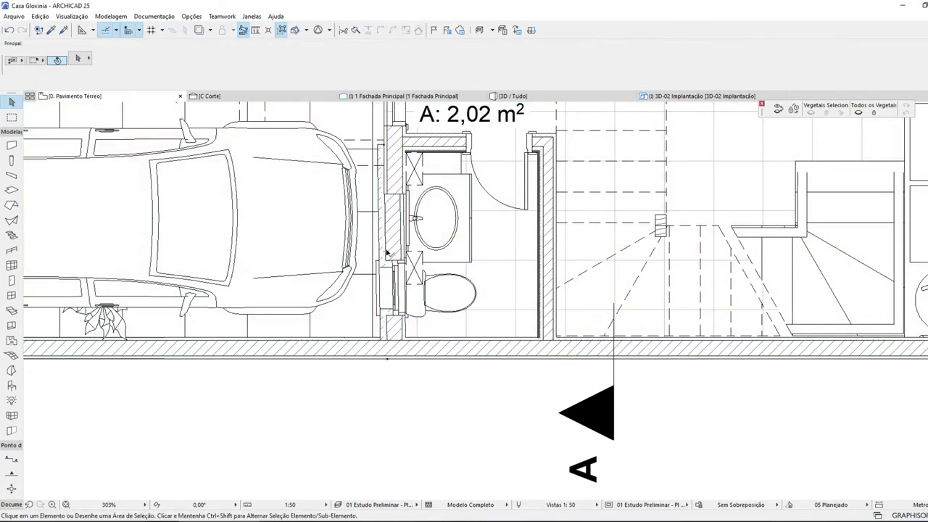
pyautogui.click(387, 358)
pyautogui.scroll(5, 385, 357)
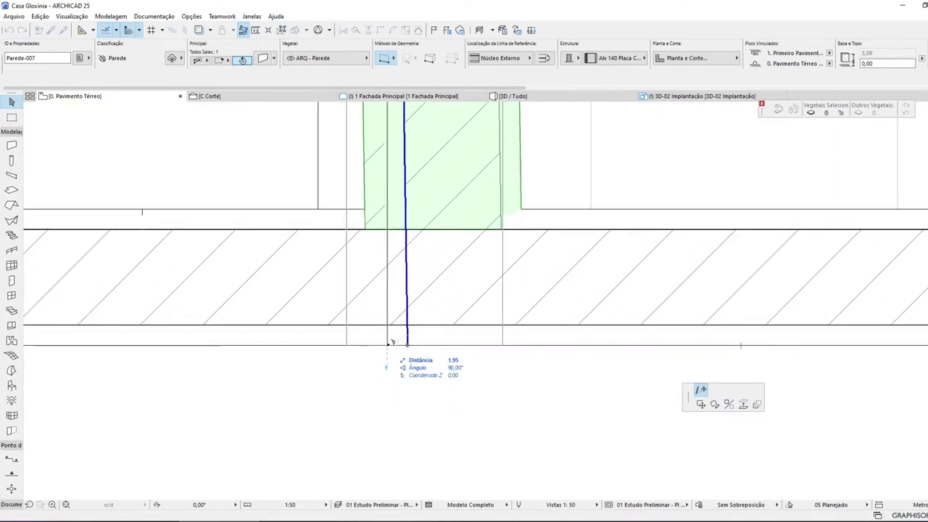
pyautogui.click(390, 342)
pyautogui.scroll(-6, 409, 312)
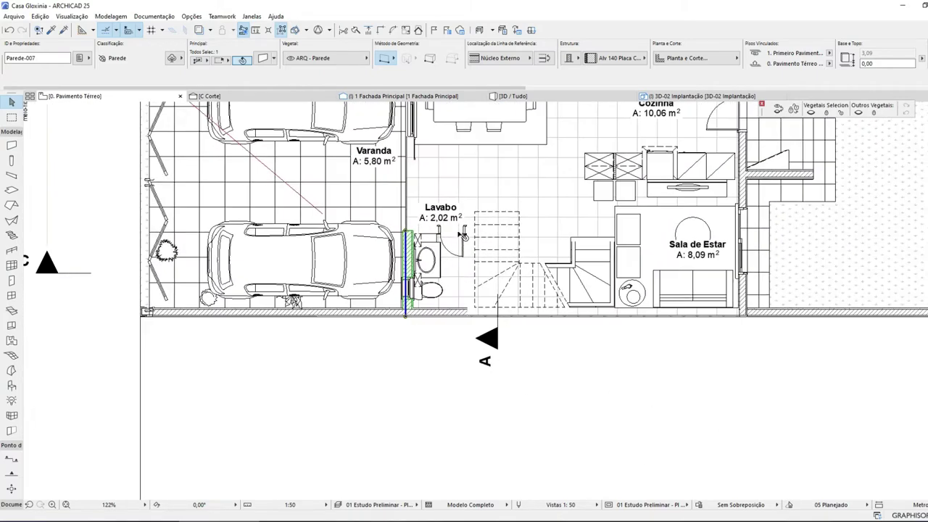
# - Offset the facade-side edge of the Lavabo zone to the inner face of the straightened wall
pyautogui.scroll(2, 443, 217)
pyautogui.click(438, 217)
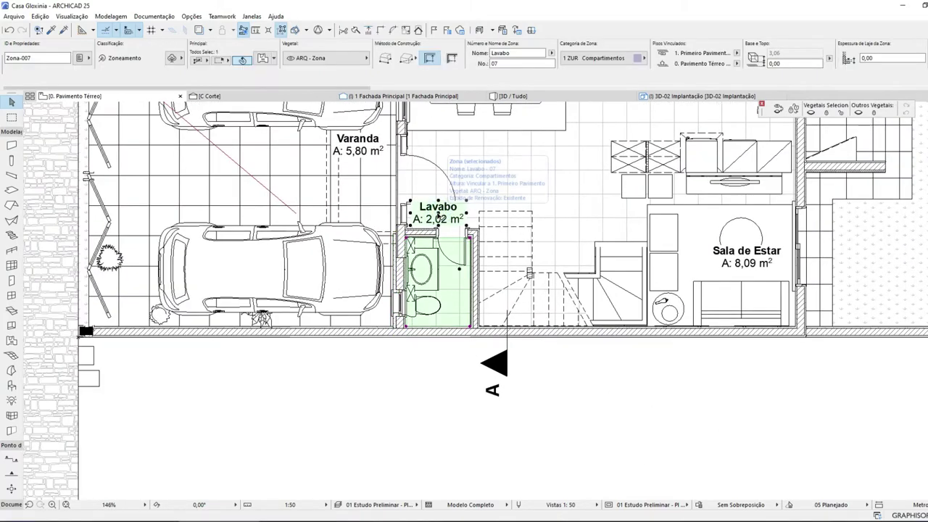
pyautogui.scroll(10, 432, 318)
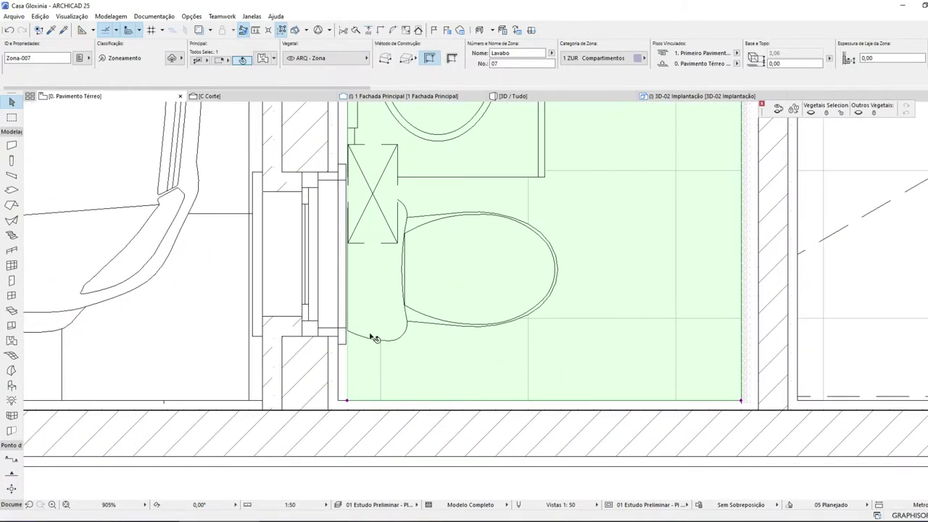
pyautogui.click(348, 370)
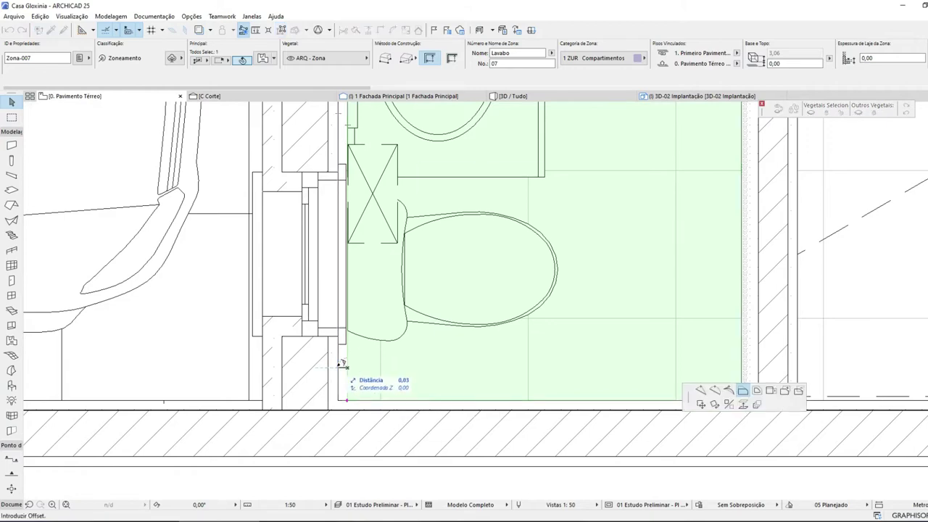
pyautogui.click(338, 367)
pyautogui.scroll(-1, 384, 359)
pyautogui.scroll(-10, 398, 360)
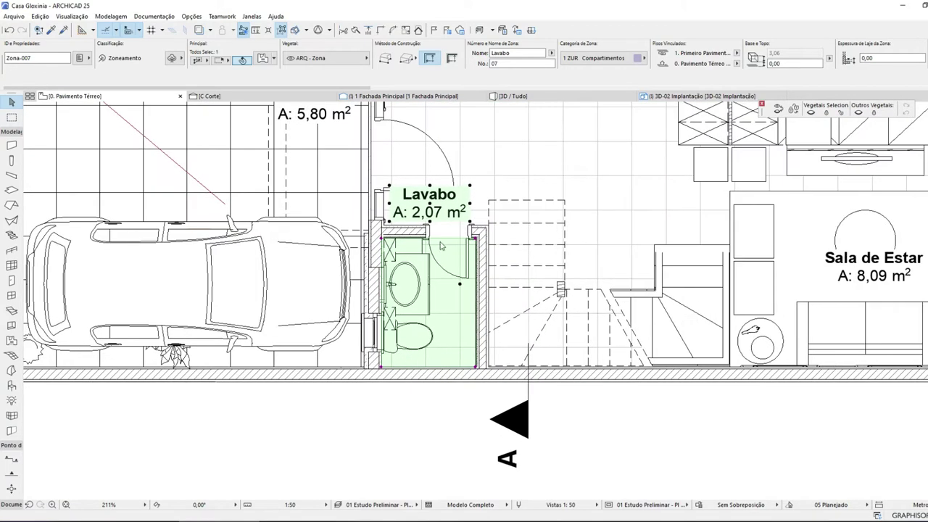
pyautogui.scroll(10, 388, 233)
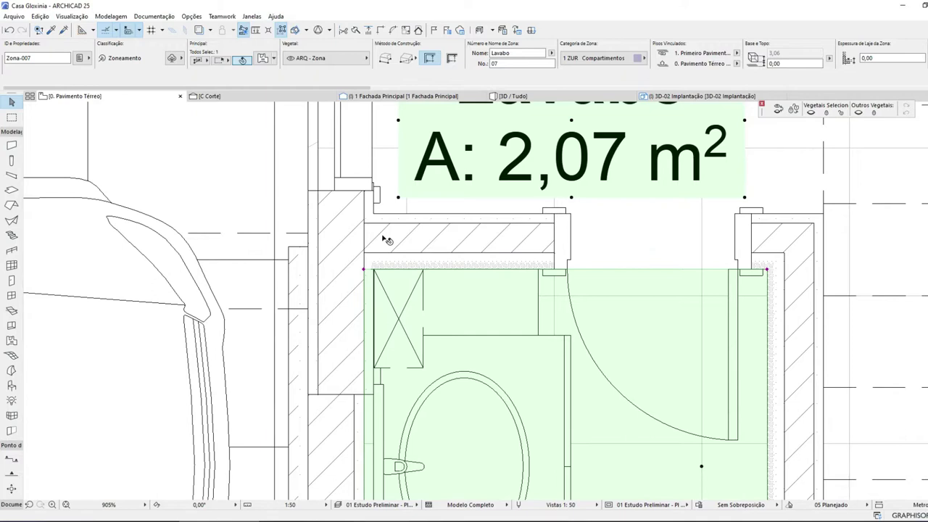
pyautogui.scroll(-10, 386, 240)
pyautogui.moveTo(480, 256); pyautogui.dragTo(349, 372, button='middle')
pyautogui.press('Escape')
# - Examine the Varanda zone's extent against the dashed parede reservatório walls projected above the parking area
pyautogui.click(194, 253)
pyautogui.click(192, 255)
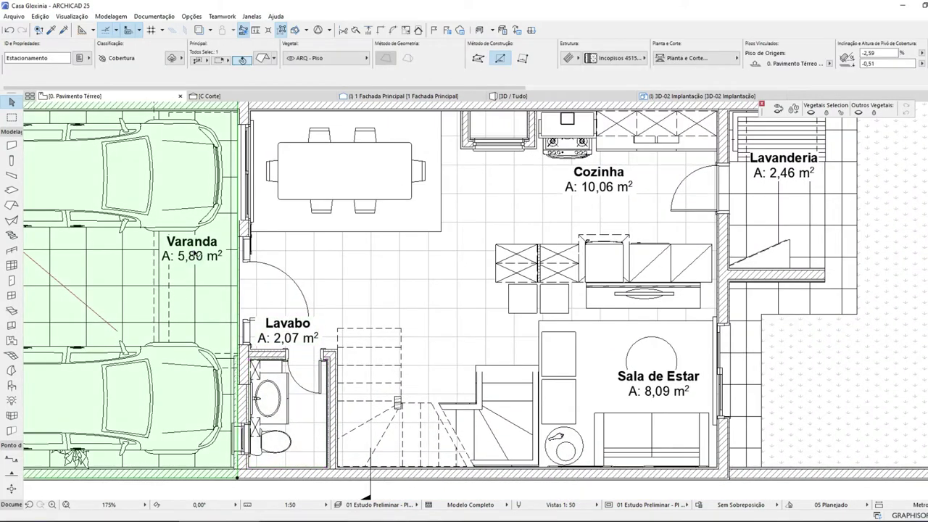
pyautogui.scroll(-5, 352, 261)
pyautogui.scroll(7, 251, 210)
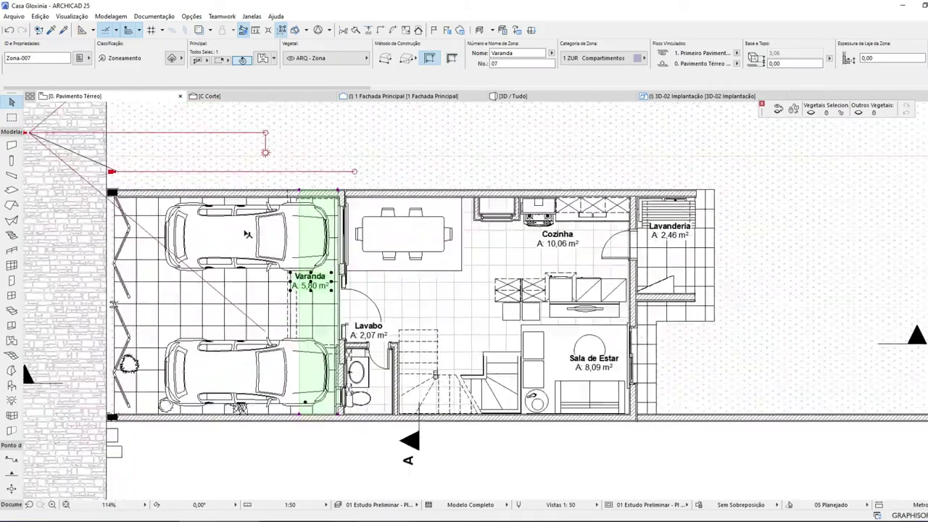
pyautogui.press('Escape')
pyautogui.click(367, 396)
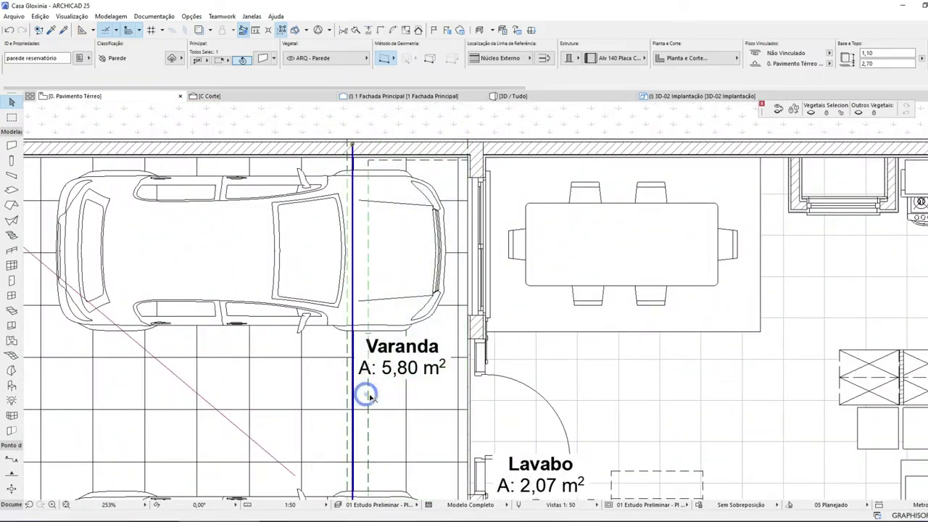
pyautogui.scroll(-7, 349, 328)
pyautogui.scroll(7, 427, 349)
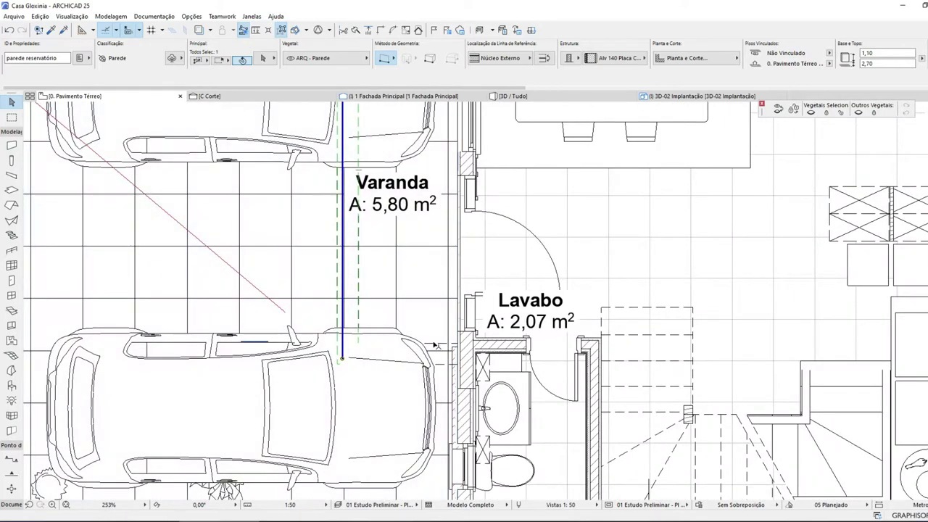
pyautogui.keyDown('shift'); pyautogui.click(437, 362); pyautogui.keyUp('shift')
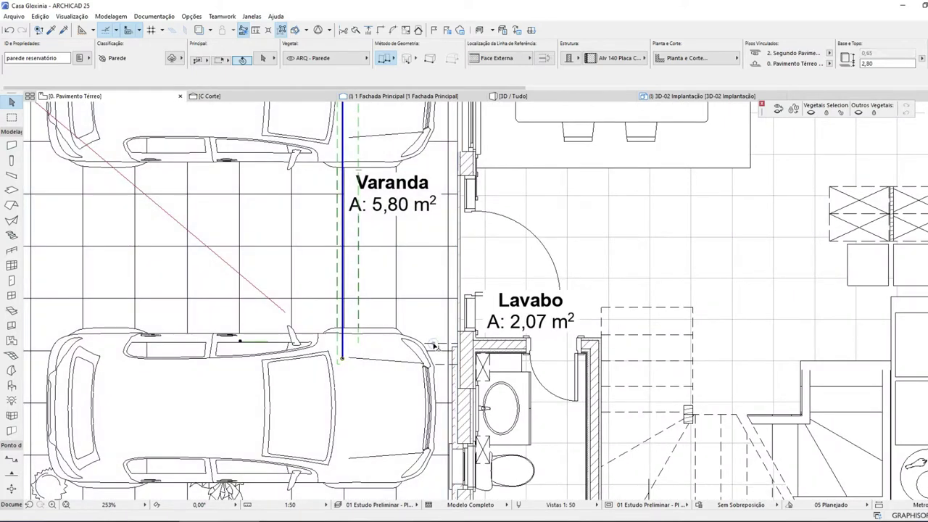
pyautogui.keyDown('shift'); pyautogui.click(437, 361); pyautogui.keyUp('shift')
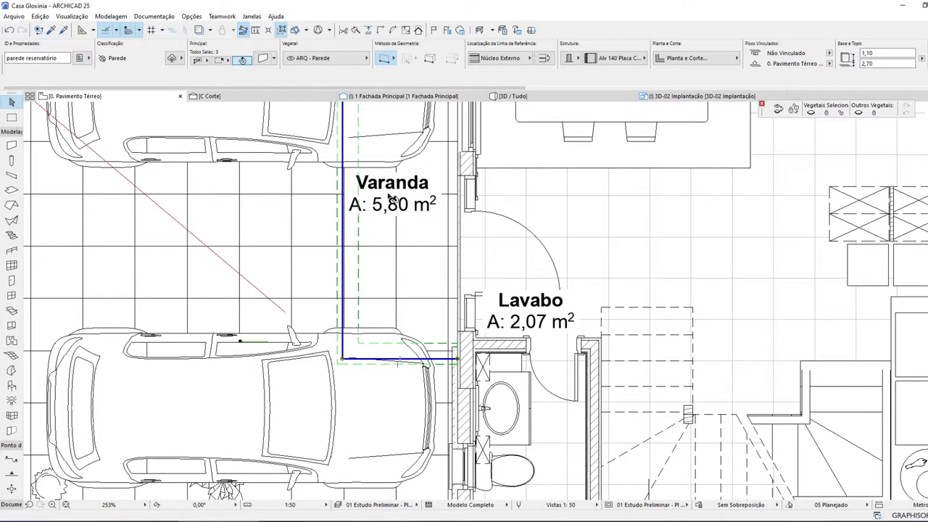
pyautogui.press('Escape')
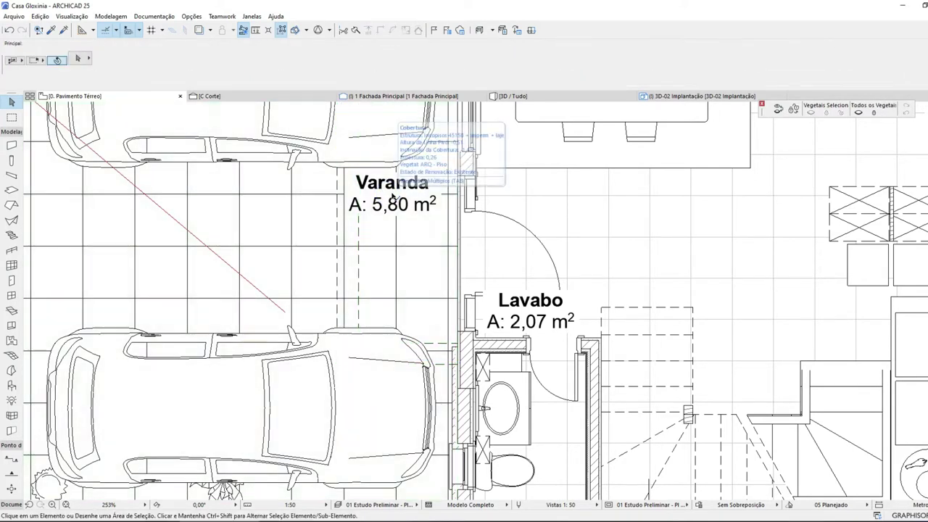
# - Offset the Varanda zone's short edge beside the Lavabo inward from the boundary wall to the outer dashed line of the reservoir walls
pyautogui.click(392, 196)
pyautogui.scroll(-3, 384, 310)
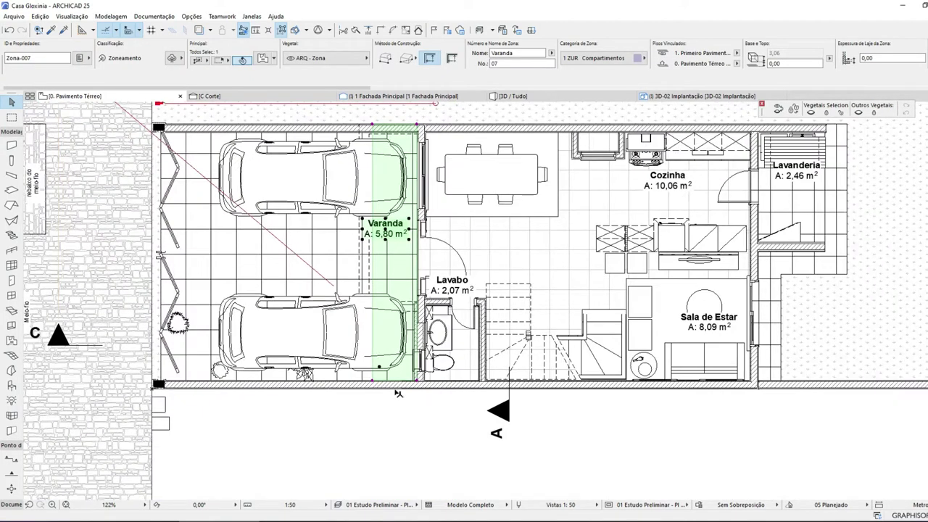
pyautogui.click(399, 382)
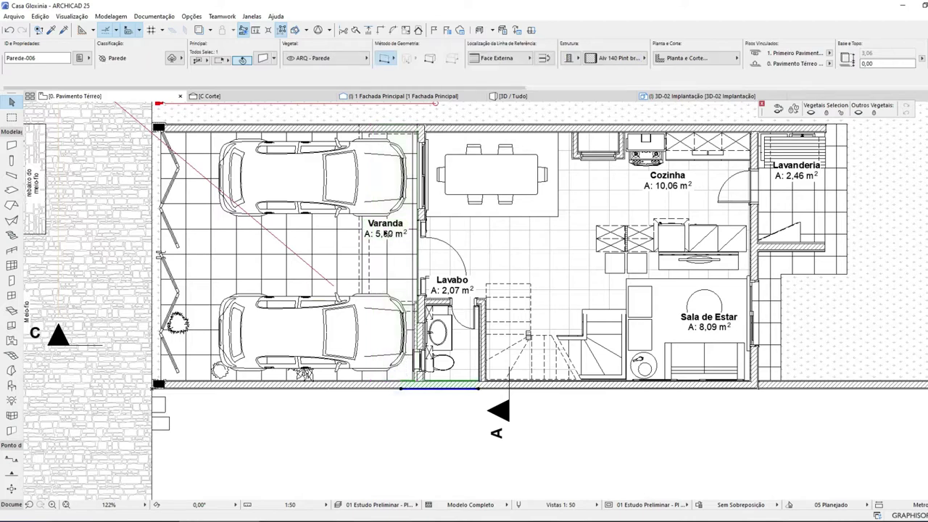
pyautogui.click(386, 233)
pyautogui.scroll(5, 384, 340)
pyautogui.click(403, 493)
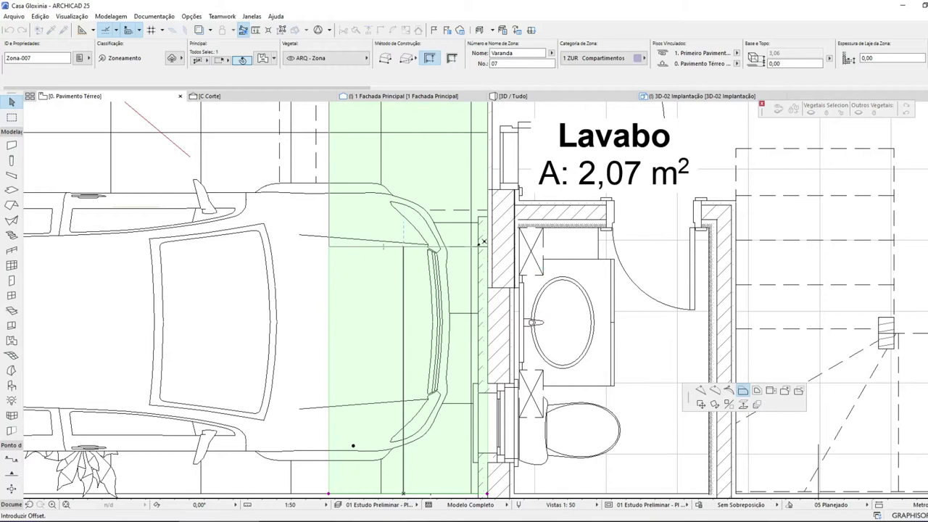
pyautogui.click(486, 246)
# - Offset the Varanda zone's parking-side edge outward to align exactly with the outer dashed line of the projected reservoir walls
pyautogui.click(328, 156)
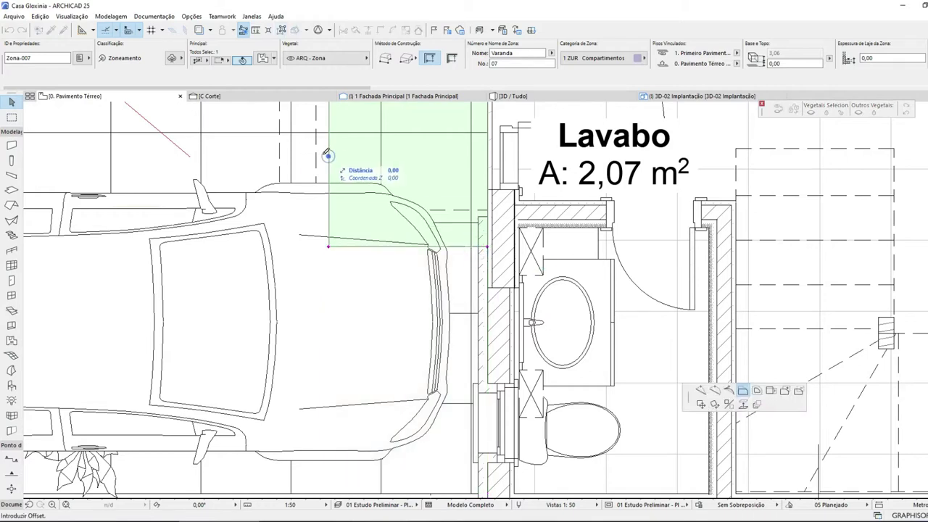
pyautogui.click(281, 155)
pyautogui.click(282, 154)
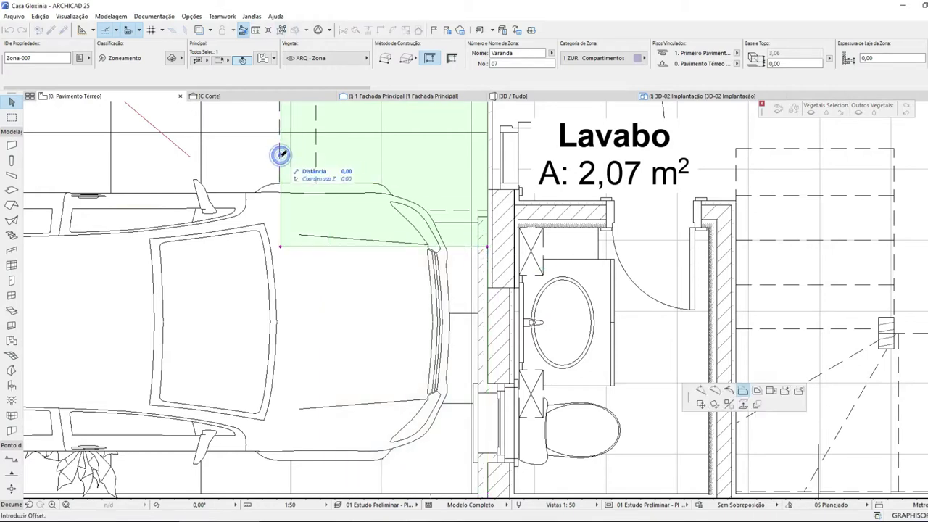
pyautogui.scroll(5, 280, 153)
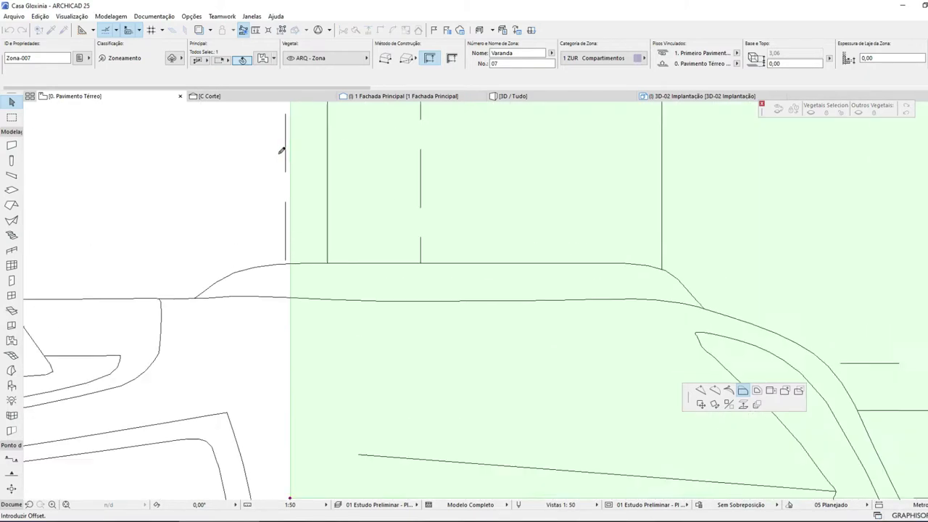
pyautogui.click(288, 160)
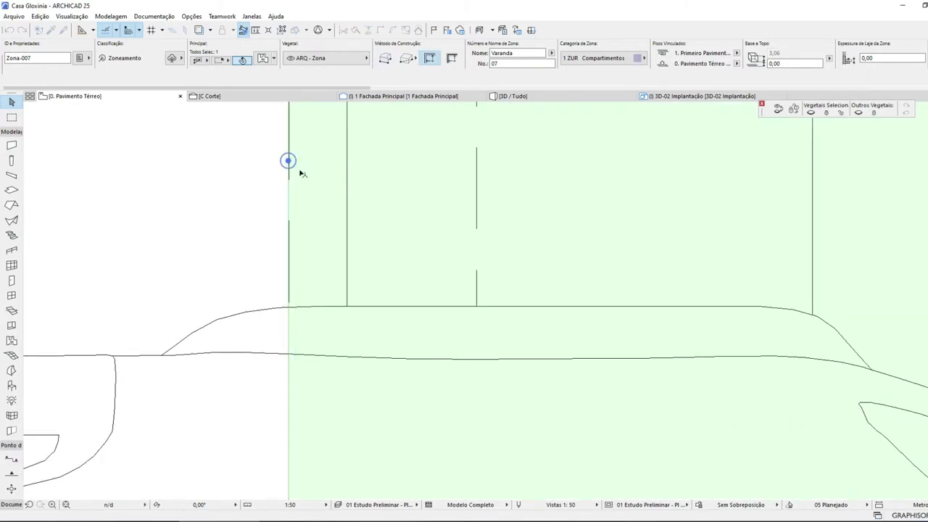
pyautogui.scroll(-8, 298, 261)
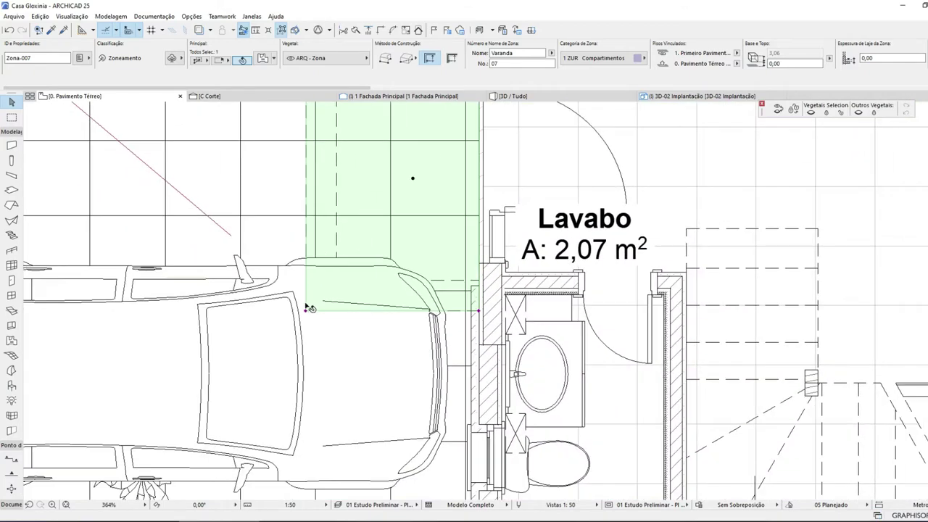
# - Try offsetting the Varanda zone's parking-side edge toward the house, and move it back to the outer dashed line
pyautogui.click(306, 293)
pyautogui.click(355, 289)
pyautogui.click(356, 287)
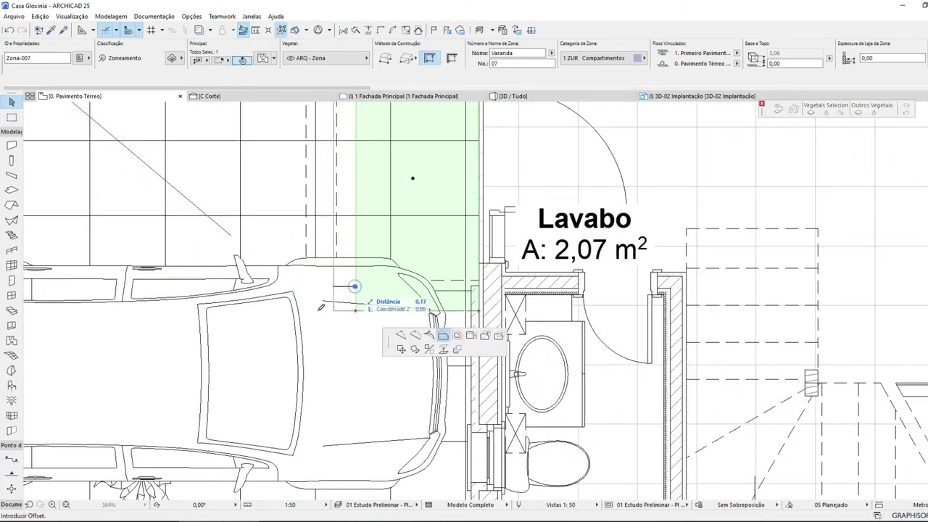
pyautogui.click(309, 308)
# - Offset the Varanda zone's remaining short edge to the inner face of the opposite boundary wall, and save the project
pyautogui.scroll(-4, 305, 311)
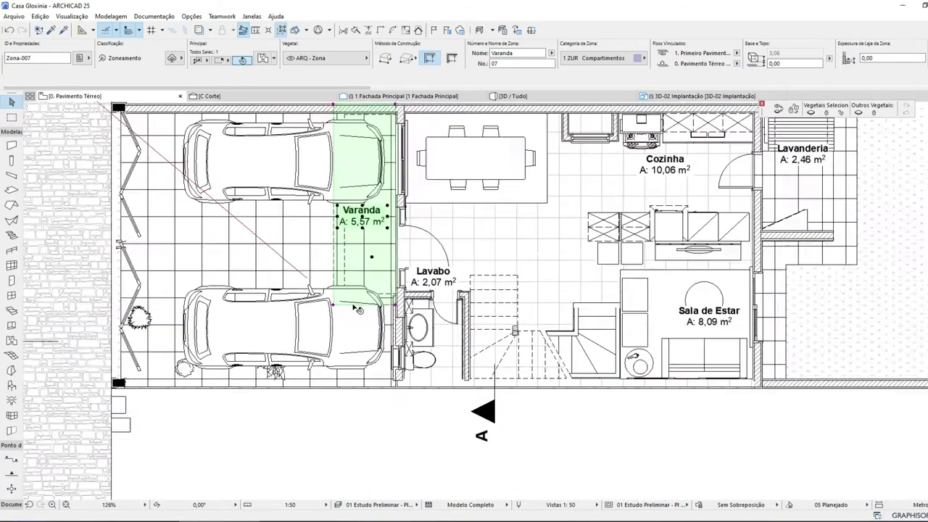
pyautogui.scroll(5, 366, 148)
pyautogui.scroll(3, 366, 148)
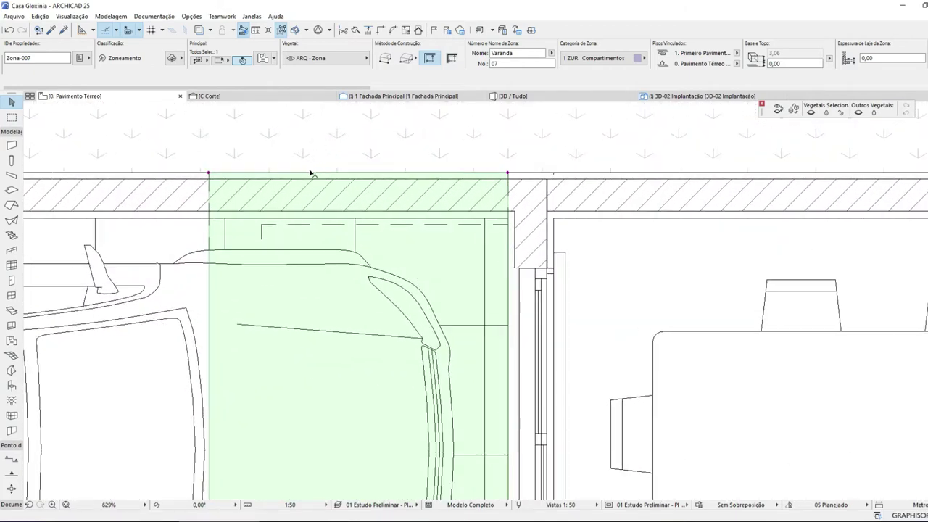
pyautogui.click(310, 175)
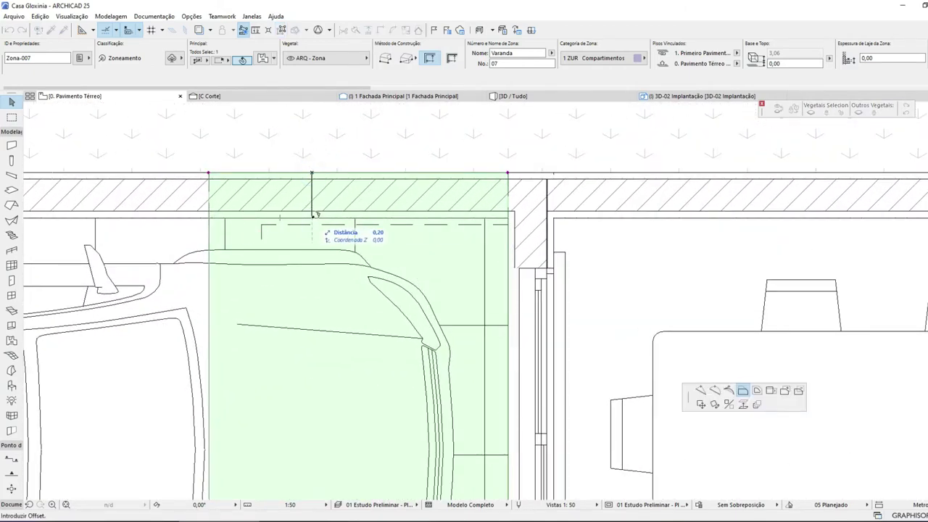
pyautogui.click(312, 215)
pyautogui.scroll(-4, 312, 217)
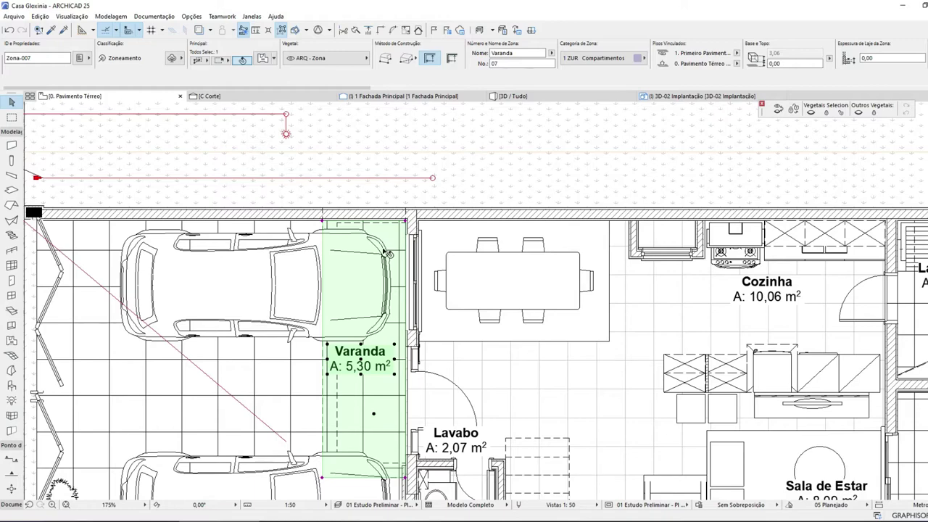
pyautogui.scroll(-5, 388, 254)
pyautogui.press('Escape')
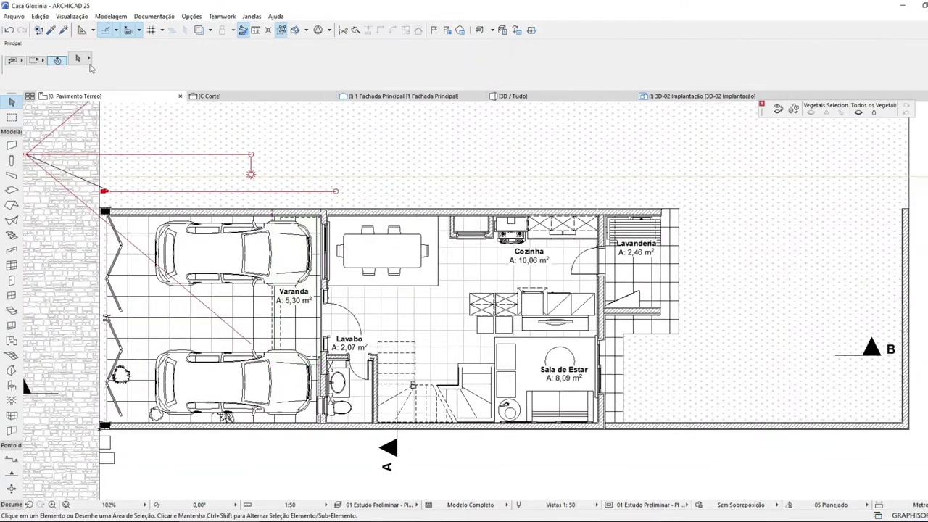
pyautogui.click(22, 16)
pyautogui.click(16, 80)
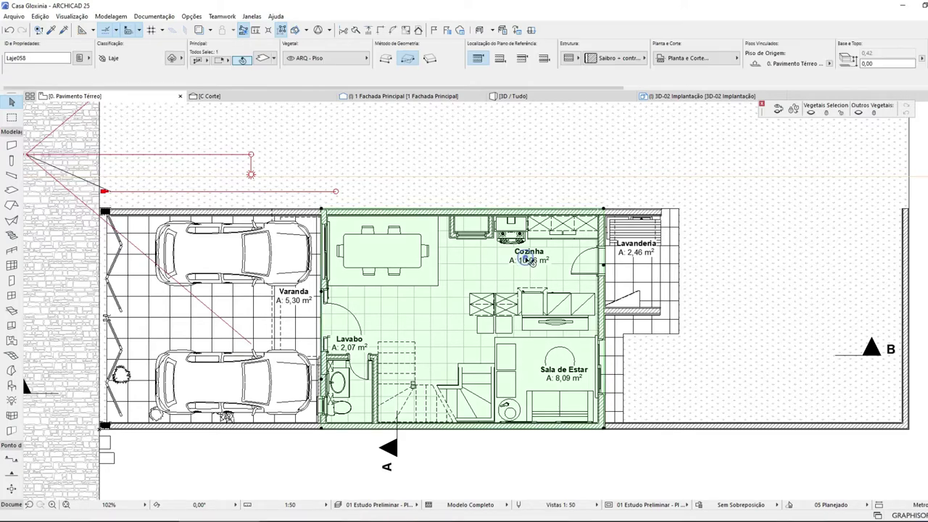
# - Offset the Cozinha zone's dining-side edge outward to the outer face of the small walled niche beside the stove
pyautogui.click(528, 258)
pyautogui.scroll(1, 468, 216)
pyautogui.scroll(6, 468, 217)
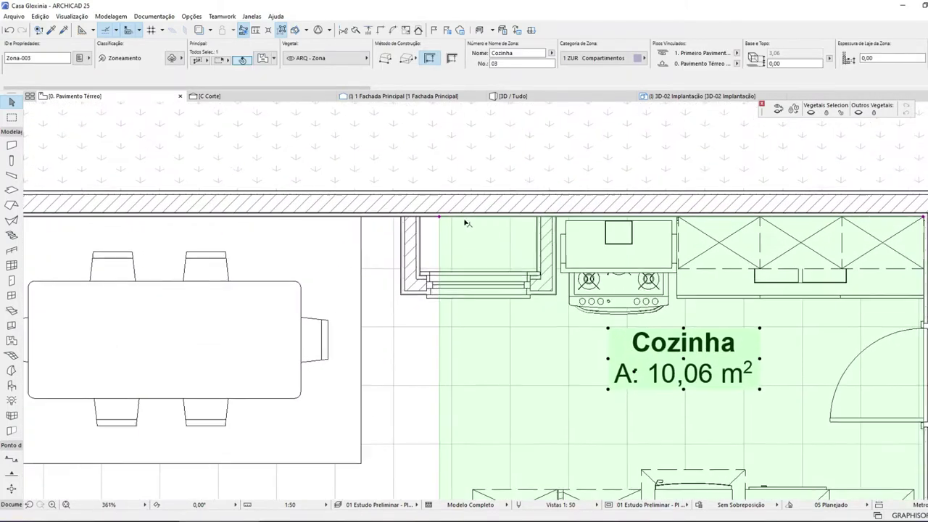
pyautogui.click(439, 245)
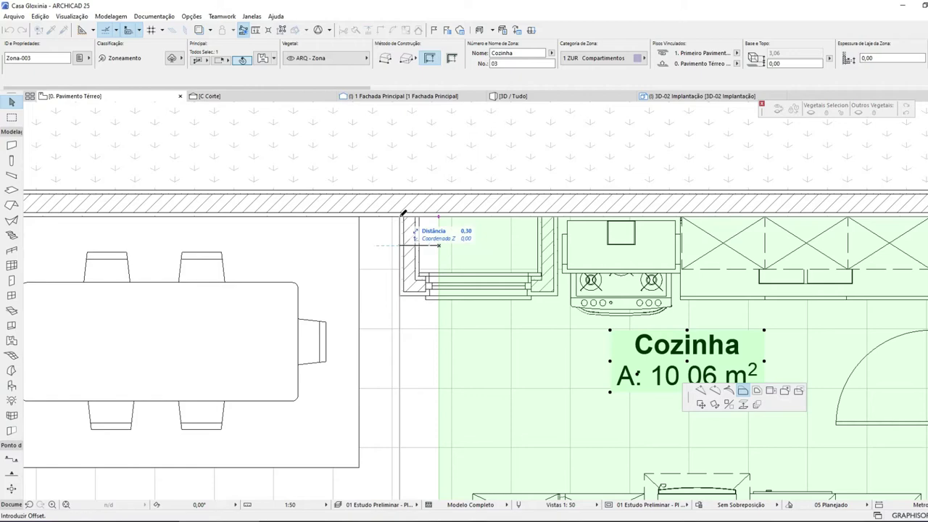
pyautogui.click(404, 213)
# - Copy the Cozinha zone from its corner at the niche to the inner wall corner of the dining area
pyautogui.scroll(-5, 439, 221)
pyautogui.scroll(1, 434, 226)
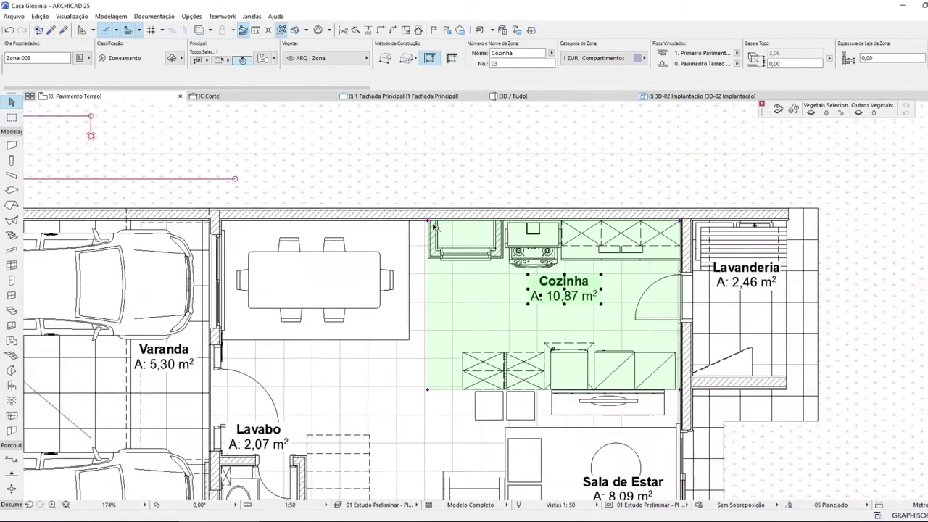
pyautogui.scroll(1, 434, 226)
pyautogui.hotkey('ctrl', 'd')
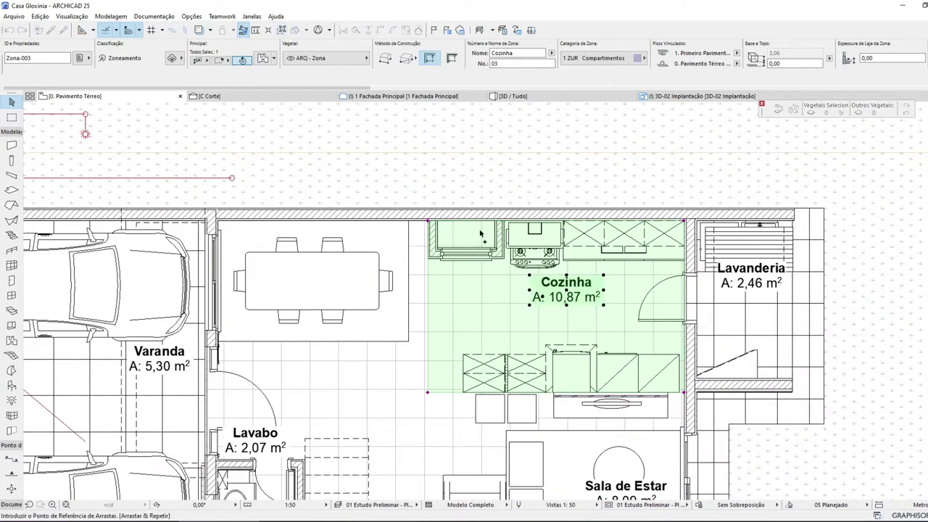
pyautogui.click(430, 220)
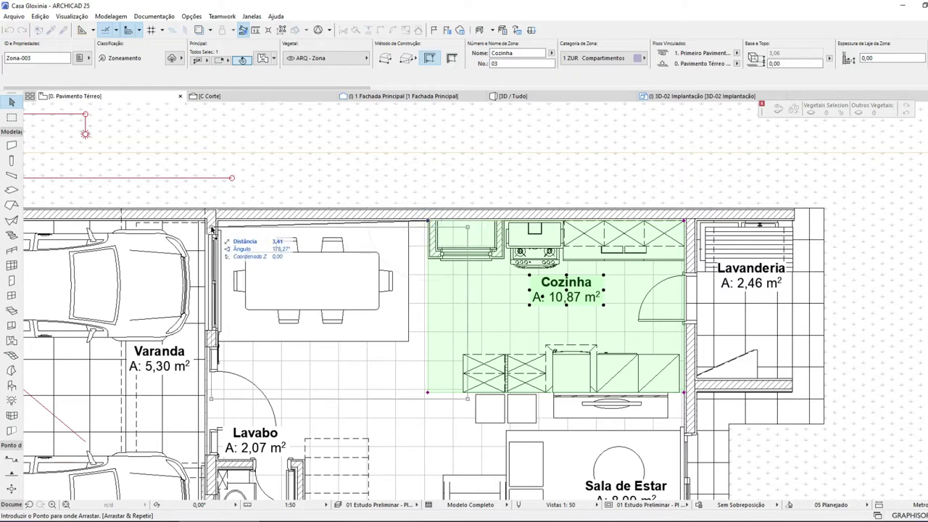
pyautogui.scroll(5, 218, 225)
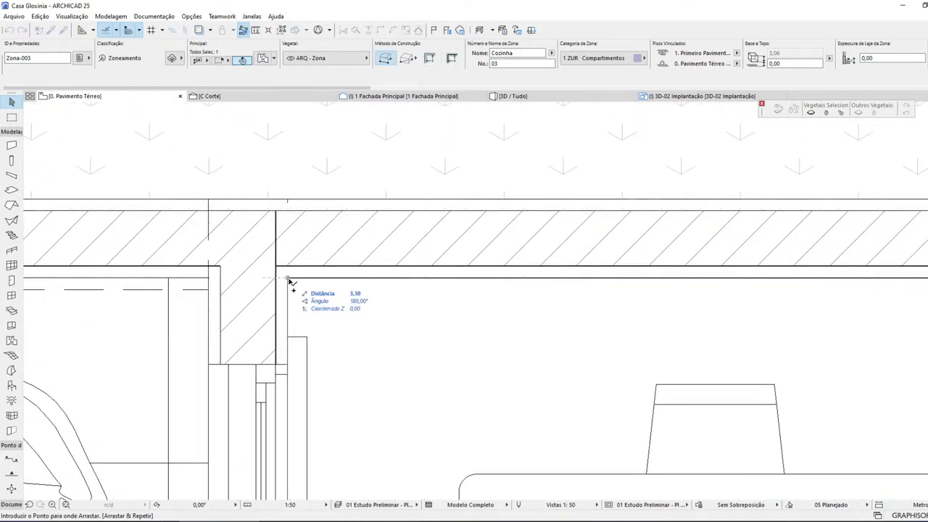
pyautogui.click(293, 285)
pyautogui.scroll(-4, 305, 268)
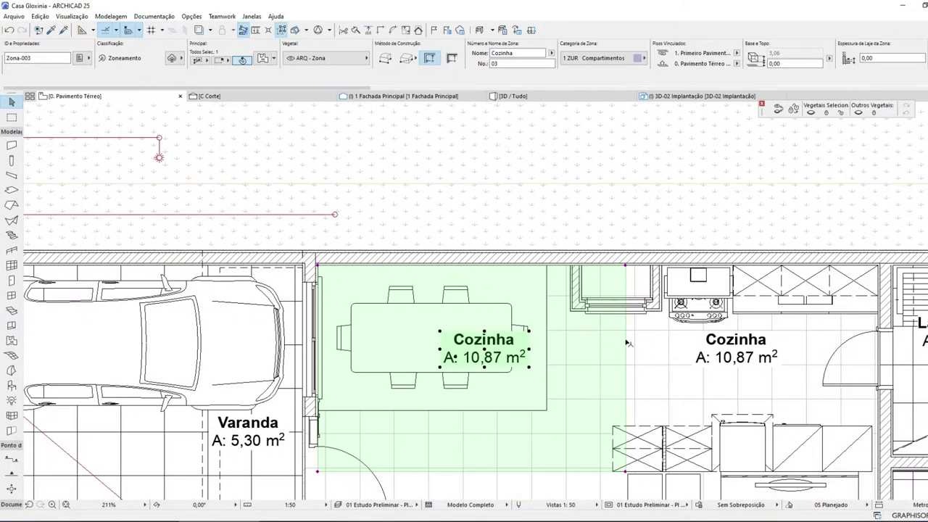
# - Offset the copied zone's kitchen-side edge back to the outer face of the niche wall, where the Cozinha zone starts
pyautogui.click(626, 342)
pyautogui.scroll(5, 617, 406)
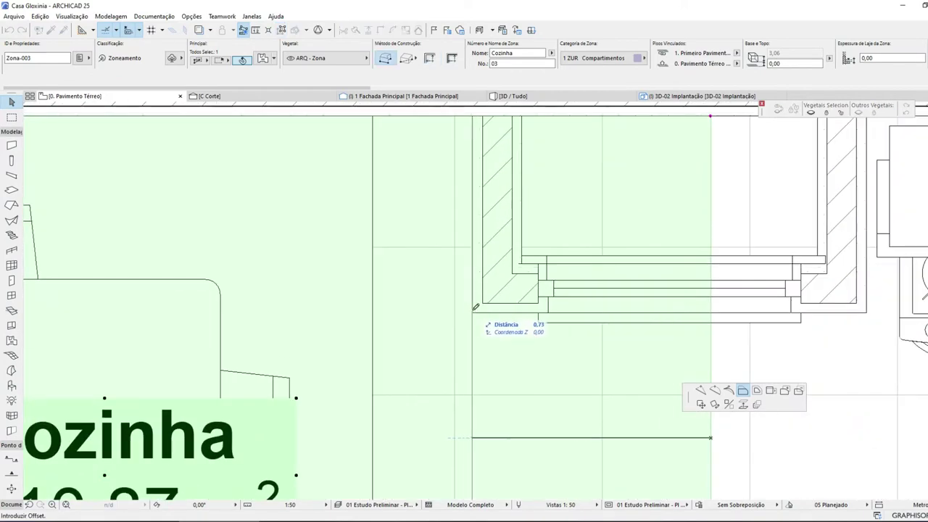
pyautogui.click(476, 311)
pyautogui.scroll(-4, 465, 261)
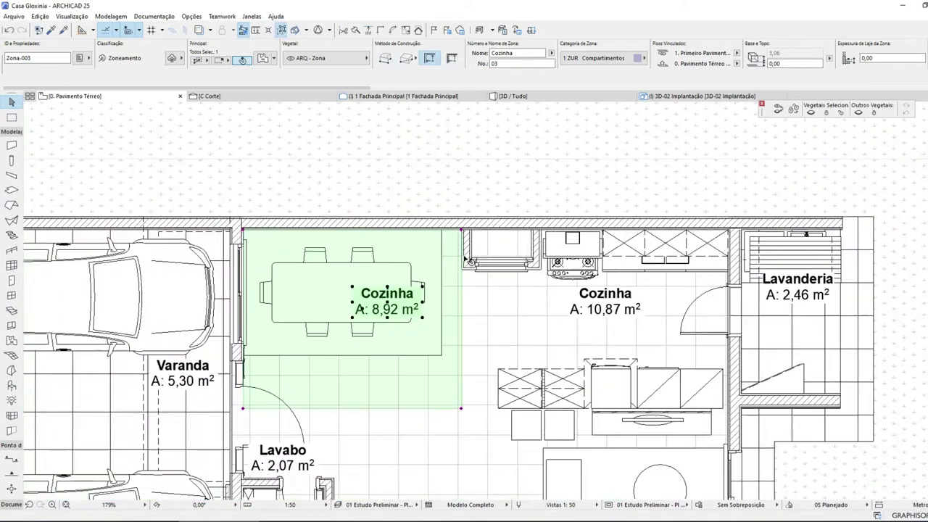
pyautogui.scroll(-2, 465, 258)
pyautogui.scroll(5, 363, 358)
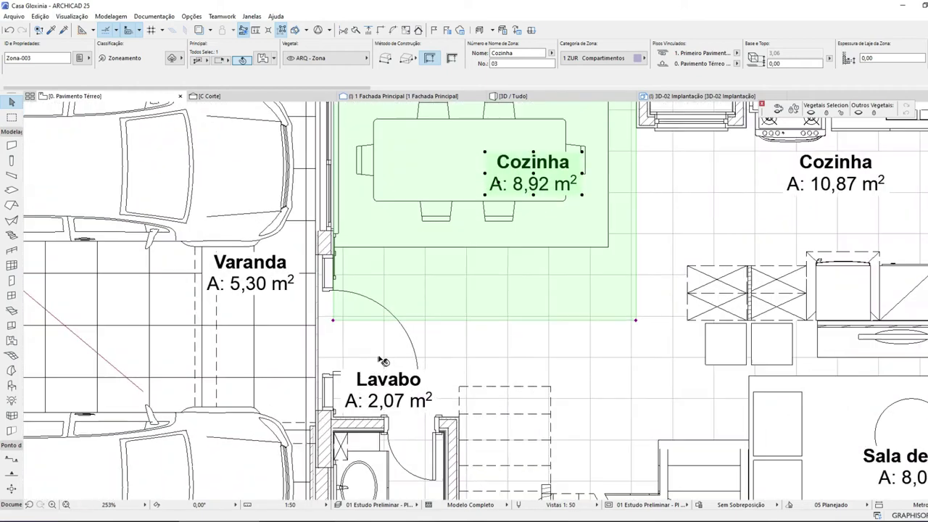
# - Offset the copied zone's edge facing the Lavabo back to the end of the facade wall segment beside the entrance door
pyautogui.click(580, 322)
pyautogui.scroll(5, 343, 255)
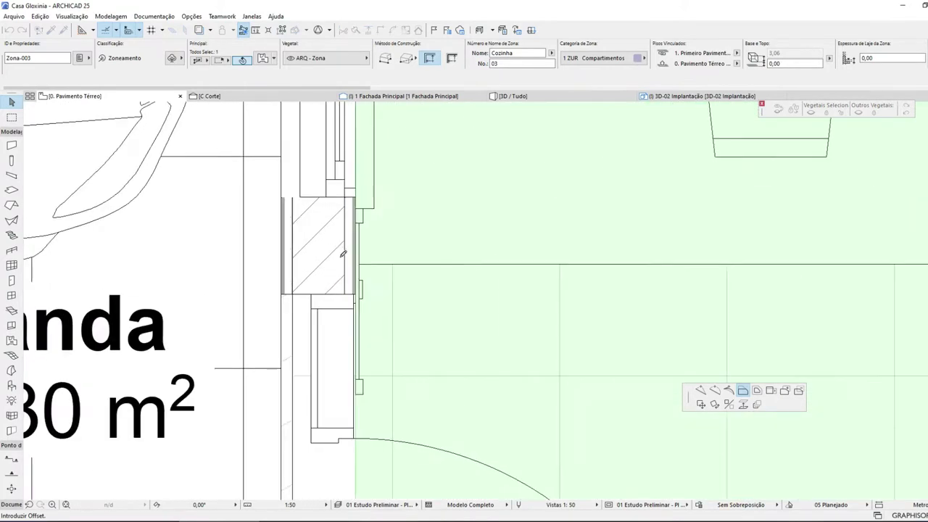
pyautogui.scroll(2, 343, 256)
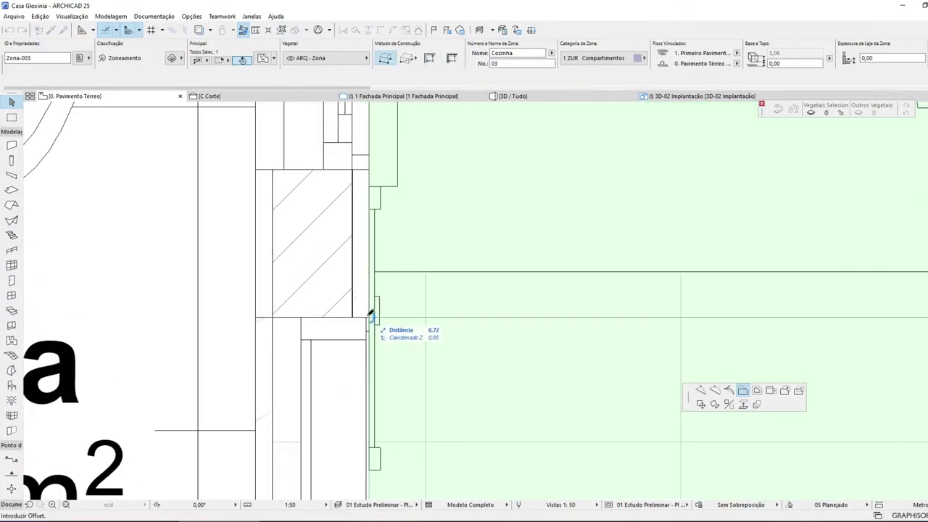
pyautogui.click(370, 314)
pyautogui.scroll(-6, 425, 311)
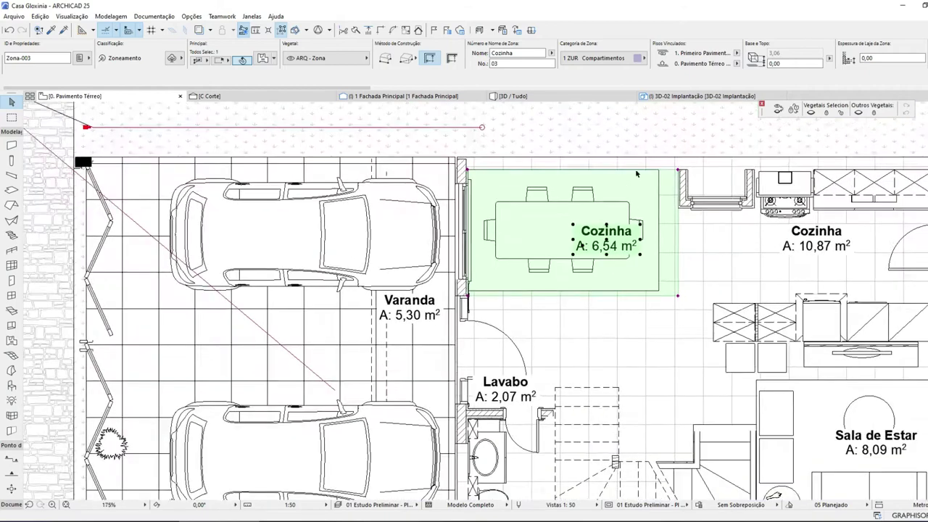
# - Centre the copied zone's label over the dining table and rename the zone as Sala de Jantar
pyautogui.scroll(4, 637, 174)
pyautogui.click(571, 331)
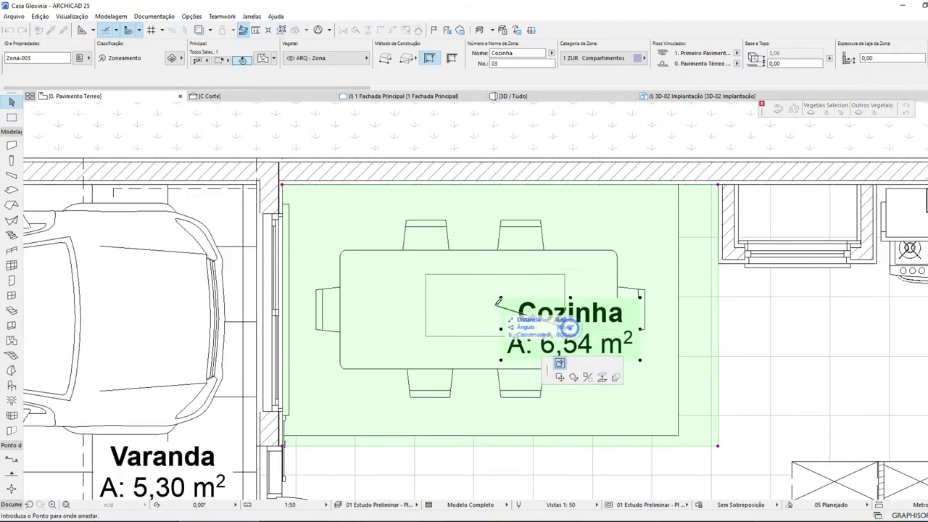
pyautogui.click(485, 313)
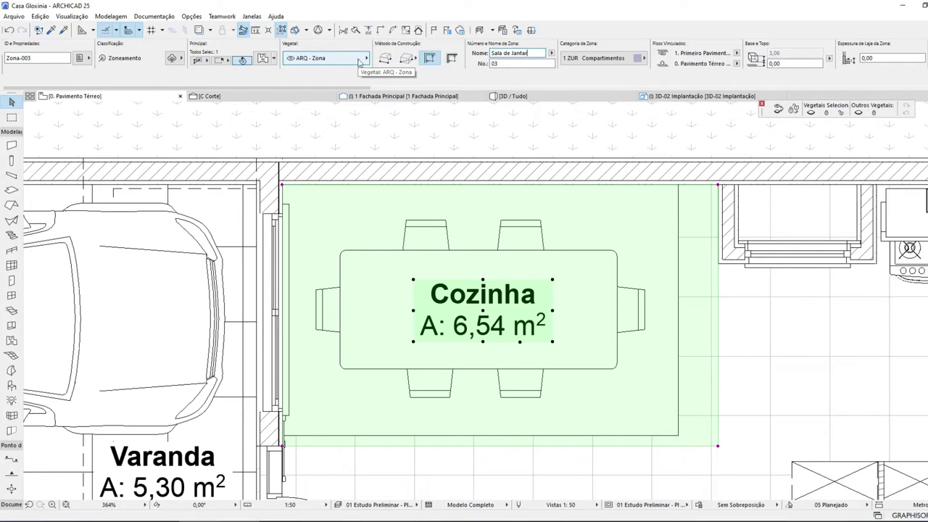
pyautogui.press('Return')
pyautogui.scroll(-5, 400, 232)
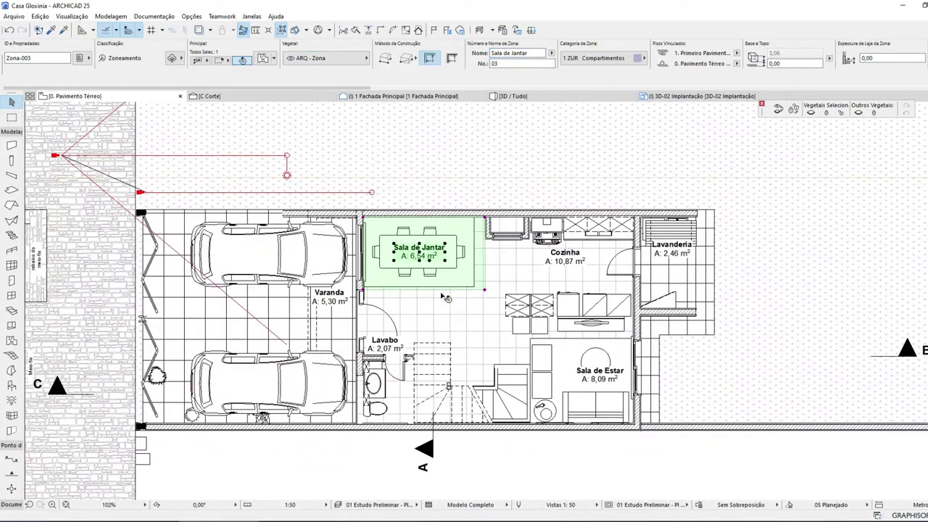
# - Copy the Sala de Jantar zone by its facade corner to the corner of the dashed stair outline beside the Lavabo
pyautogui.scroll(3, 384, 219)
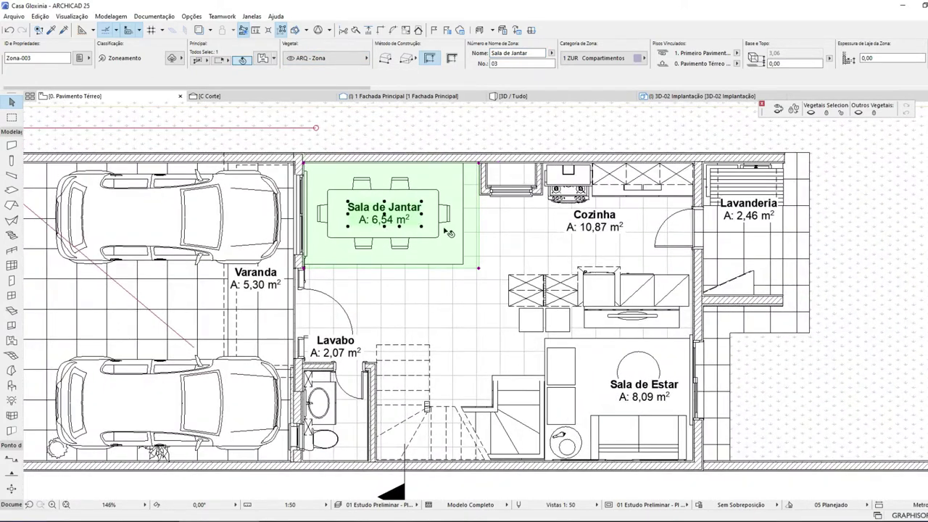
pyautogui.press('Escape')
pyautogui.click(385, 216)
pyautogui.hotkey('ctrl', 'd')
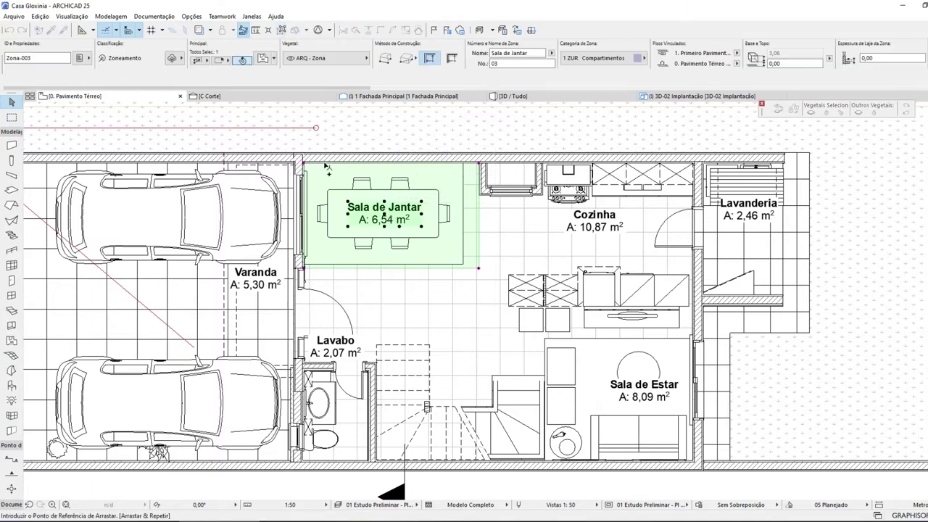
pyautogui.click(304, 162)
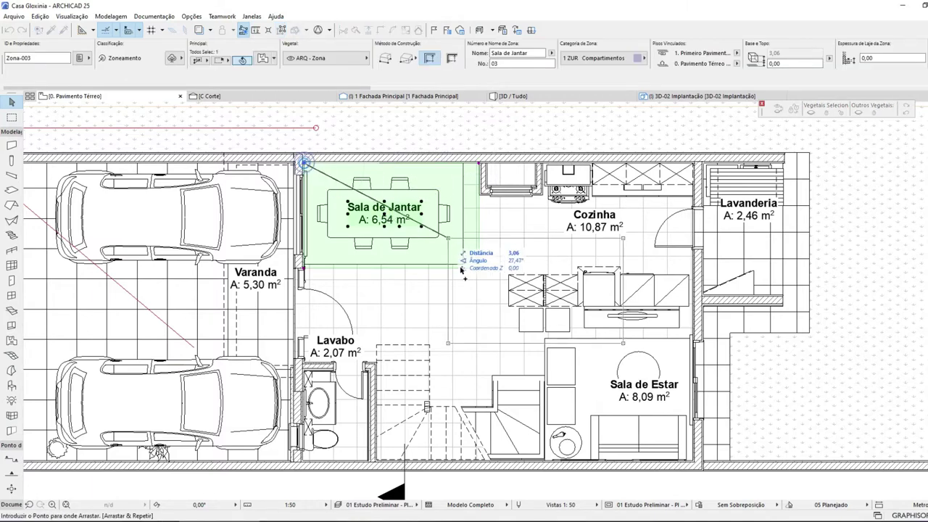
pyautogui.click(376, 346)
pyautogui.scroll(-3, 407, 355)
pyautogui.scroll(4, 460, 368)
pyautogui.scroll(2, 459, 369)
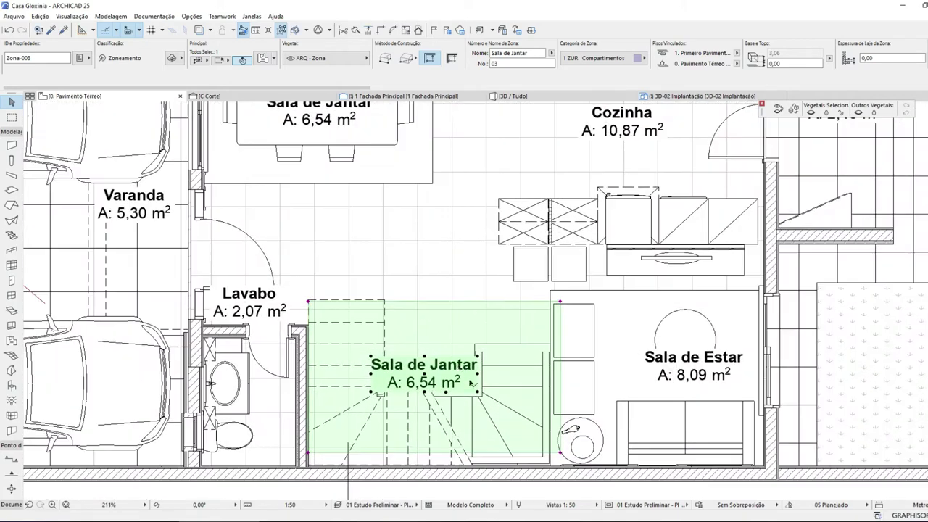
# - Offset the copied zone's edge on the Sala de Estar side back to the adjacent edge of the stair
pyautogui.scroll(4, 566, 387)
pyautogui.click(562, 384)
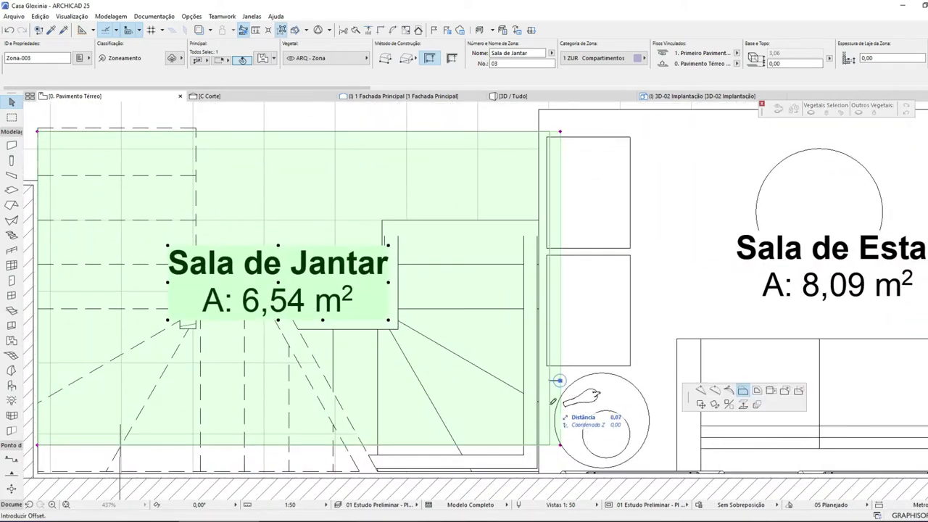
pyautogui.click(540, 217)
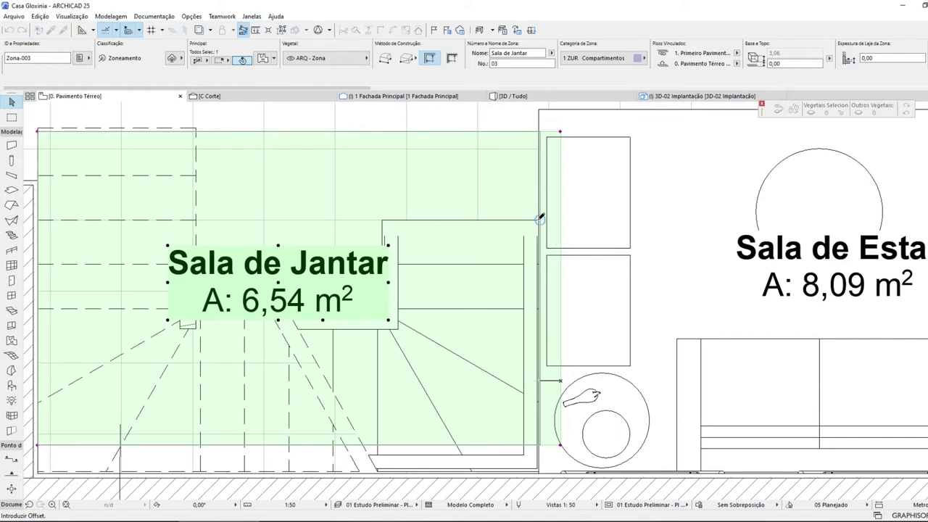
pyautogui.click(491, 223)
pyautogui.scroll(-4, 542, 223)
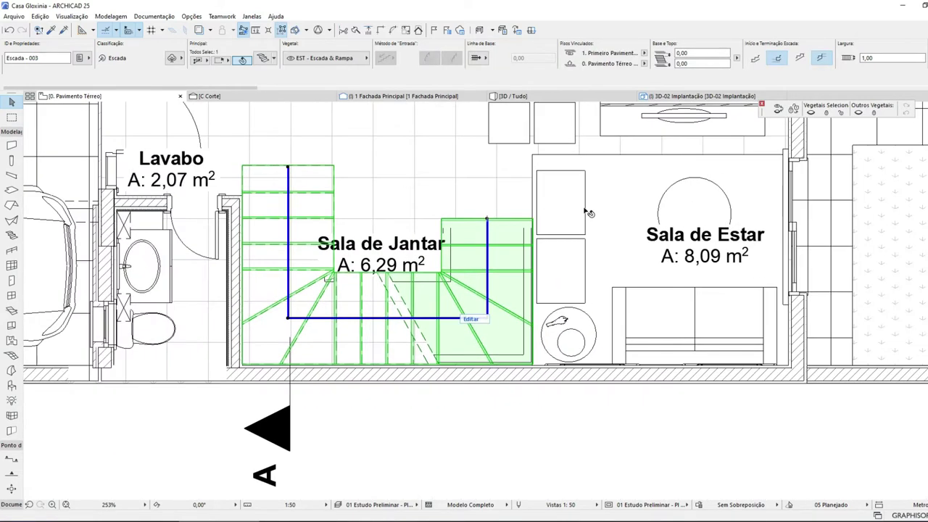
pyautogui.click(610, 154)
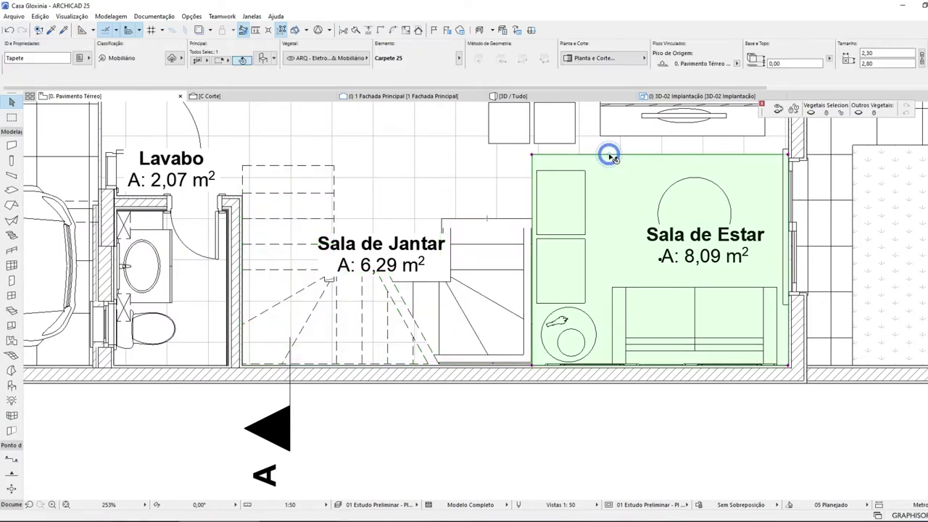
pyautogui.press('Escape')
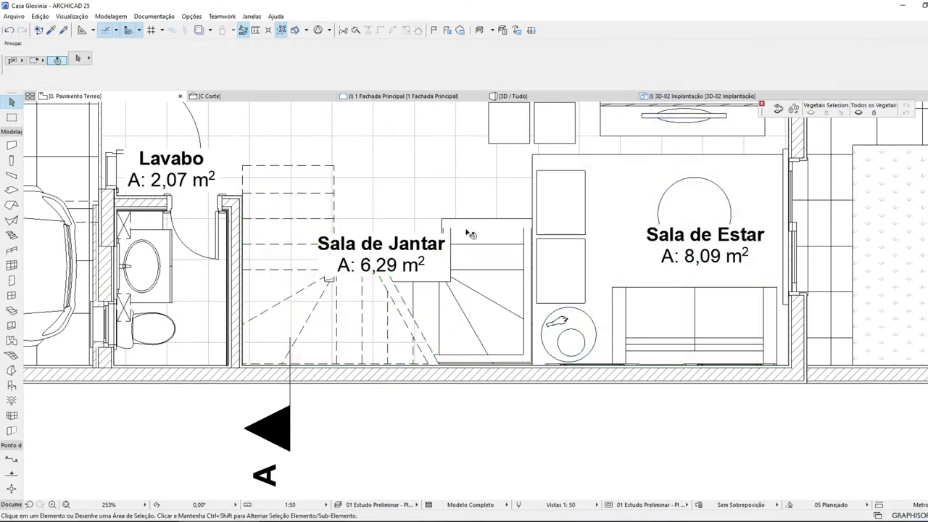
# - Offset the copied zone's edge behind the stair out to the inner face of the side boundary wall
pyautogui.click(381, 254)
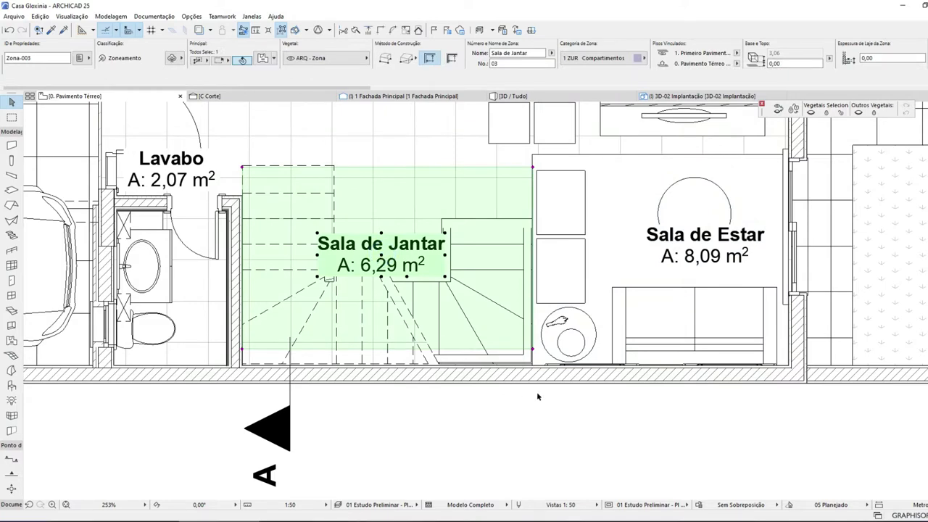
pyautogui.scroll(5, 400, 349)
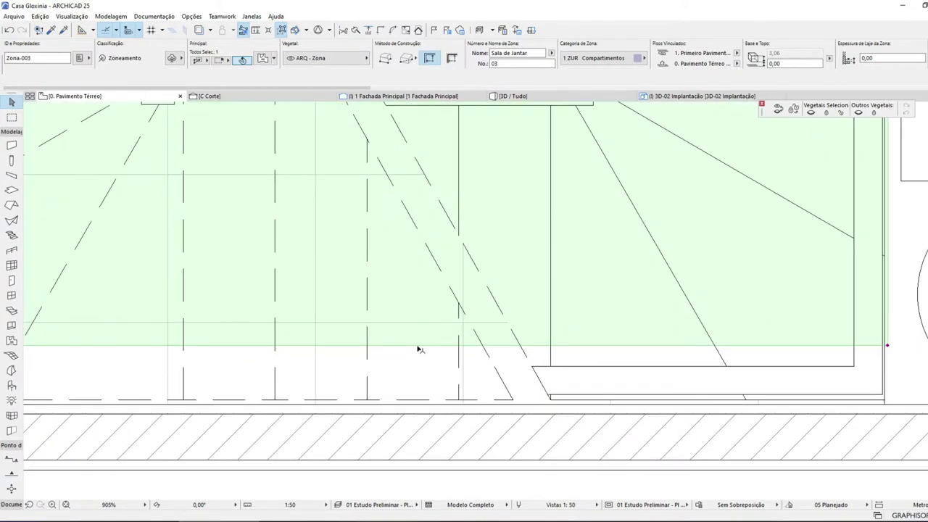
pyautogui.click(403, 349)
pyautogui.click(419, 401)
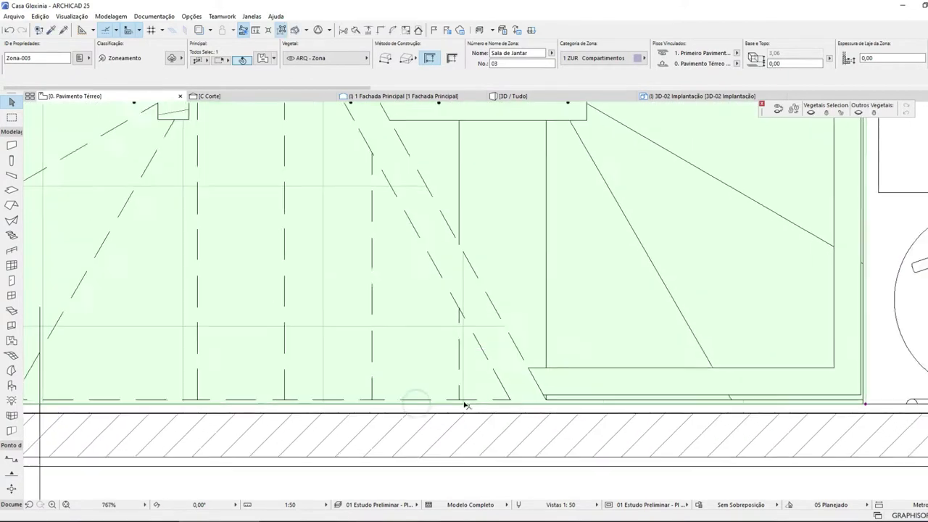
# - Rename the copied zone as Escada and move its label into the open space between the two stair flights
pyautogui.scroll(-3, 466, 404)
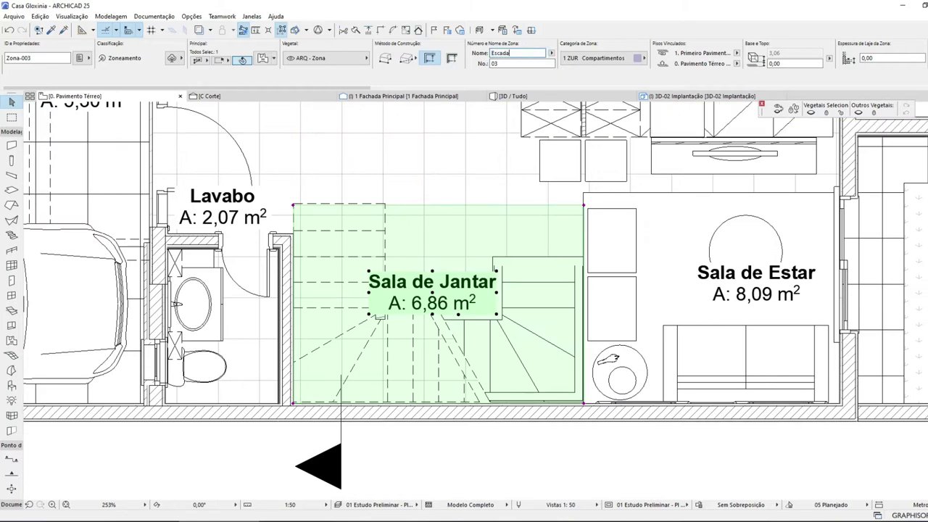
pyautogui.press('Return')
pyautogui.click(418, 180)
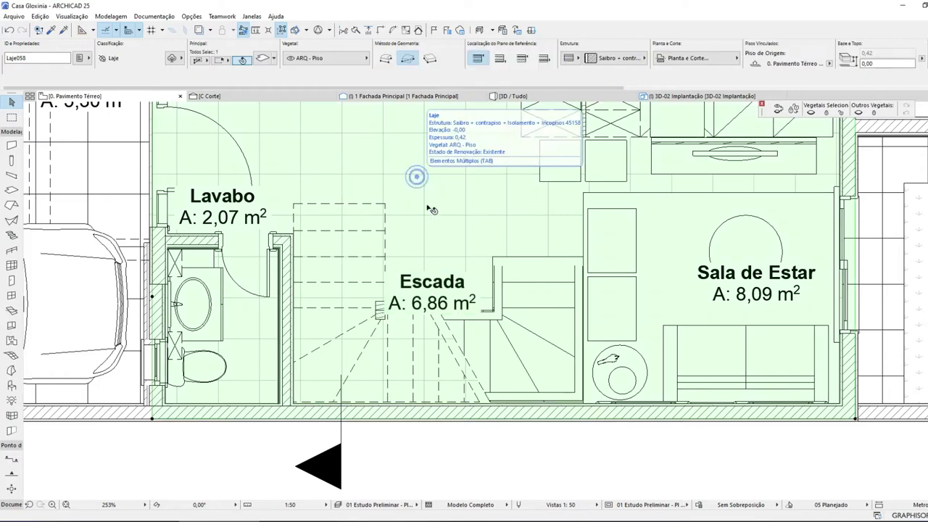
pyautogui.click(433, 292)
pyautogui.click(433, 292)
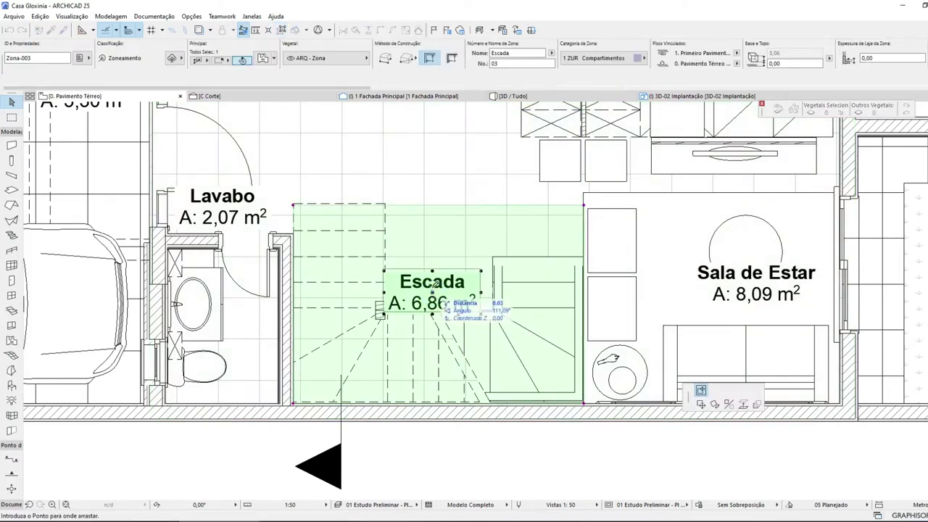
pyautogui.click(439, 242)
pyautogui.scroll(-5, 439, 243)
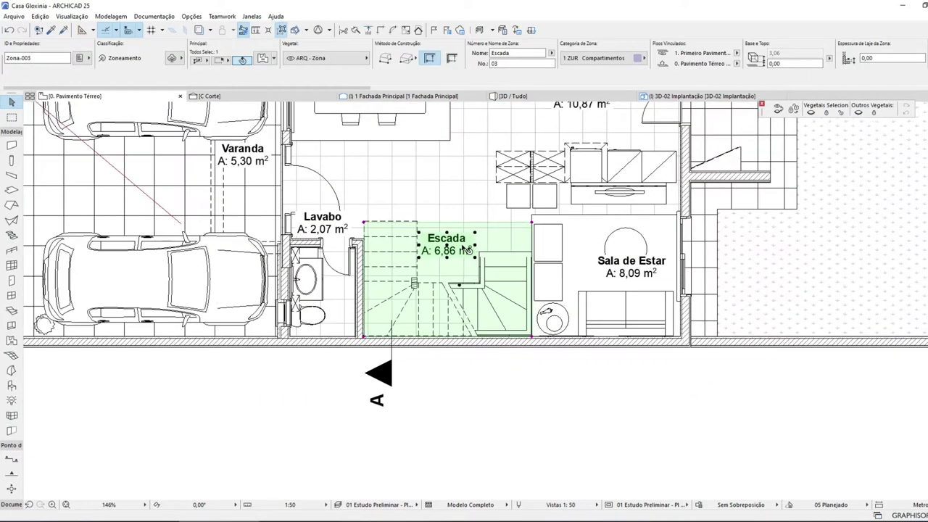
pyautogui.press('Escape')
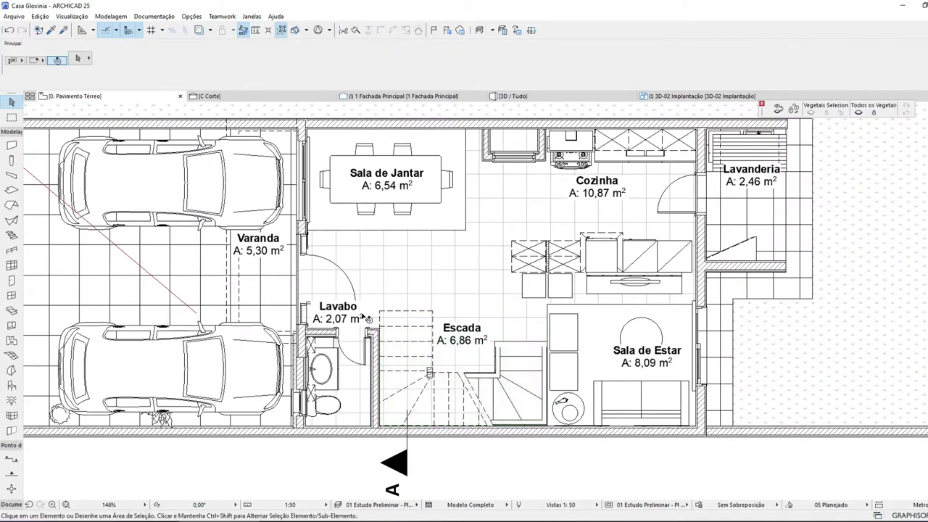
# - Move the Lavabo zone's label straight down to outside the house, beyond the side boundary wall
pyautogui.scroll(-5, 330, 307)
pyautogui.scroll(7, 341, 307)
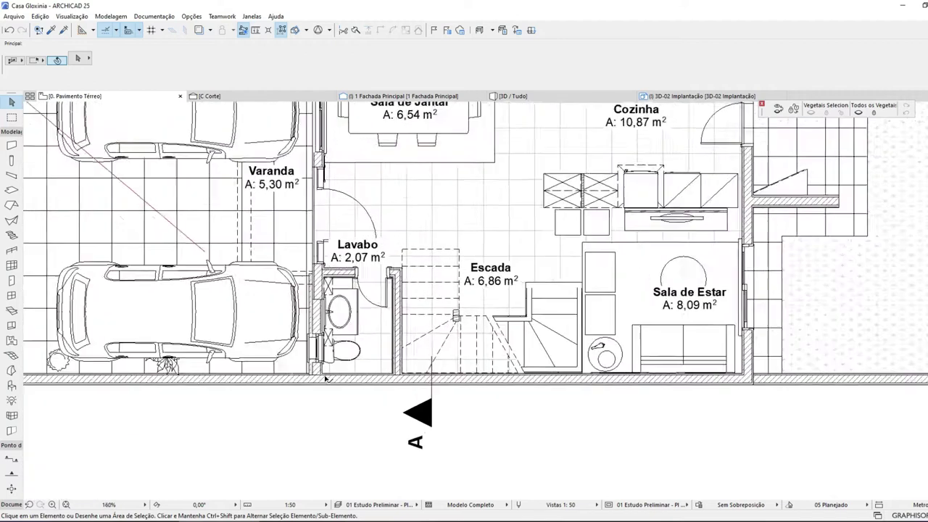
pyautogui.click(366, 242)
pyautogui.click(366, 243)
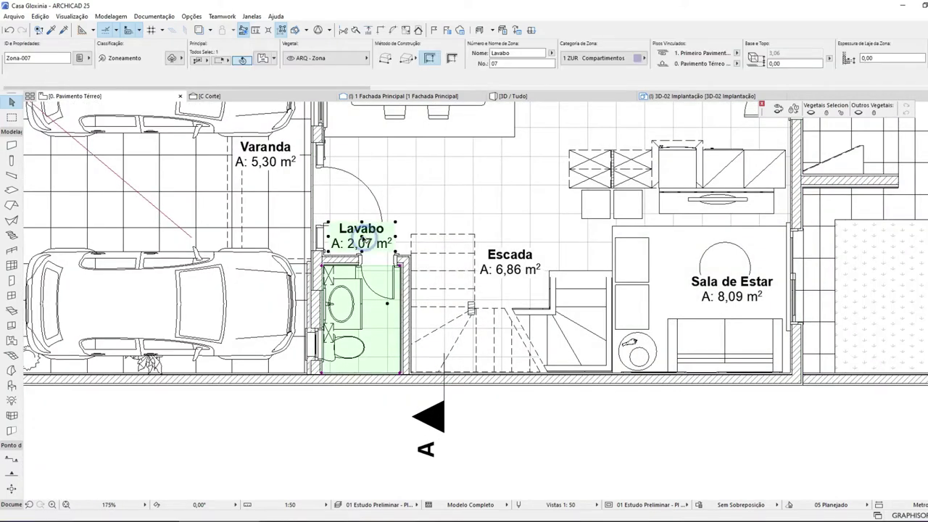
pyautogui.click(362, 243)
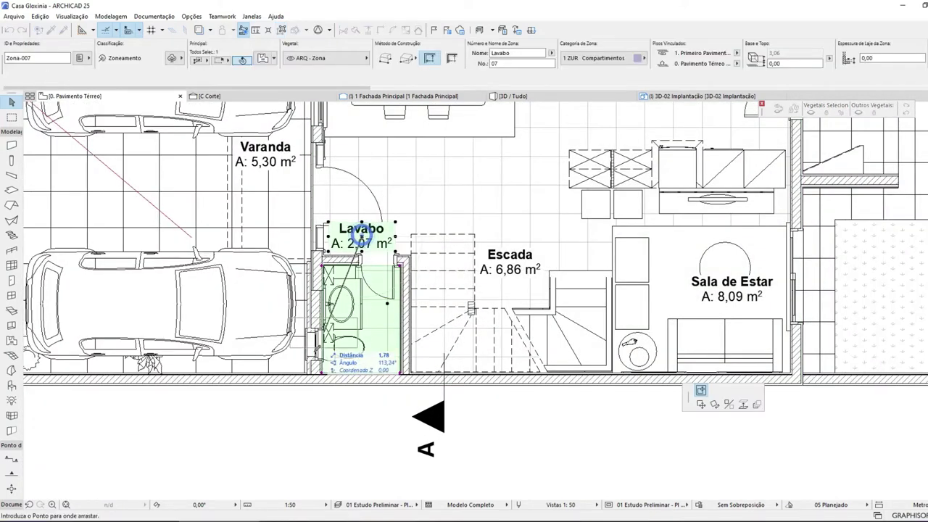
pyautogui.click(363, 413)
pyautogui.moveTo(379, 257); pyautogui.dragTo(308, 321, button='middle')
pyautogui.click(360, 144)
pyautogui.press('Escape')
pyautogui.click(348, 141)
pyautogui.click(348, 141)
pyautogui.press('Escape')
pyautogui.click(347, 143)
pyautogui.press('Escape')
pyautogui.click(348, 144)
pyautogui.press('Escape')
pyautogui.click(348, 137)
pyautogui.press('Escape')
pyautogui.click(443, 201)
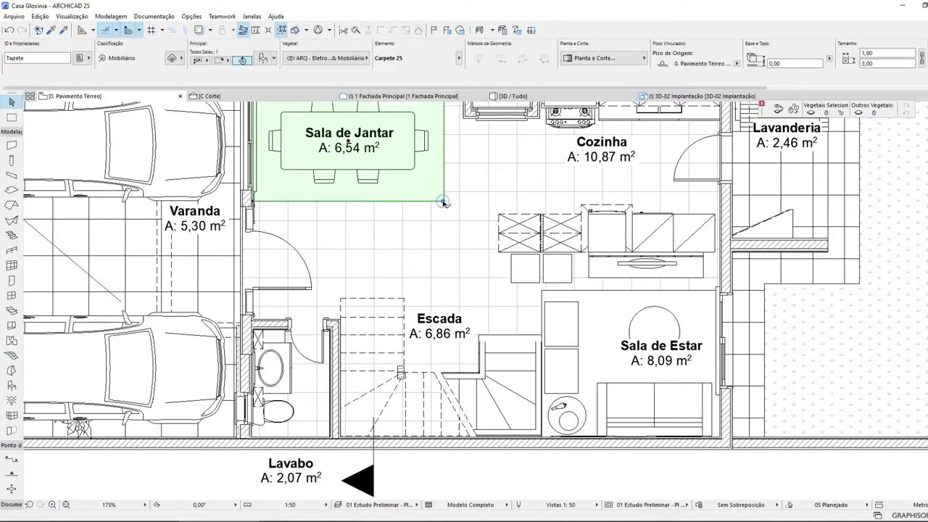
pyautogui.press('Escape')
pyautogui.click(444, 206)
pyautogui.press('Escape')
# - Move the Sala de Jantar label to the centre of its zone
pyautogui.click(459, 207)
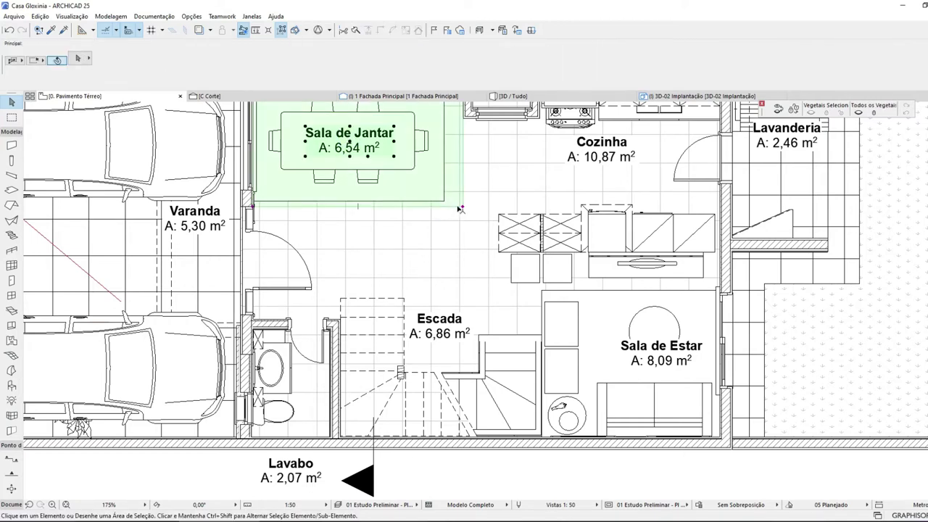
pyautogui.click(351, 142)
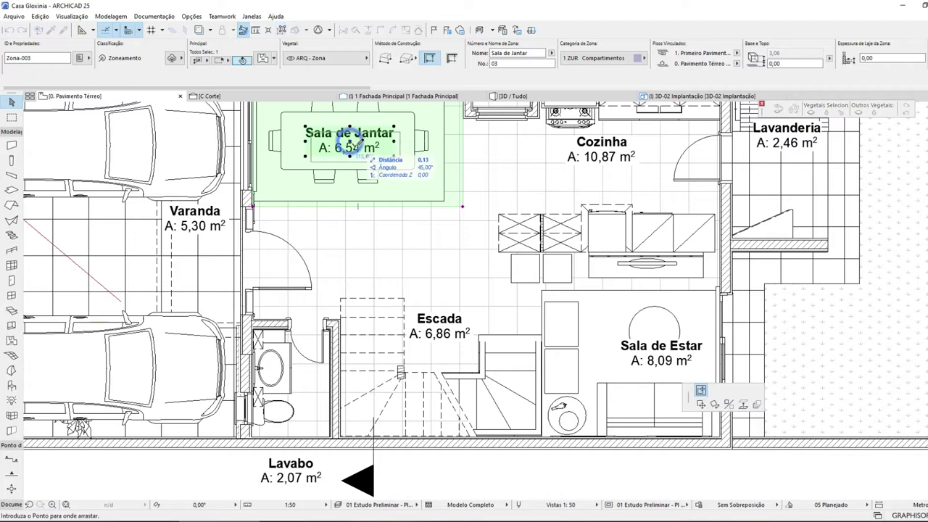
pyautogui.click(359, 147)
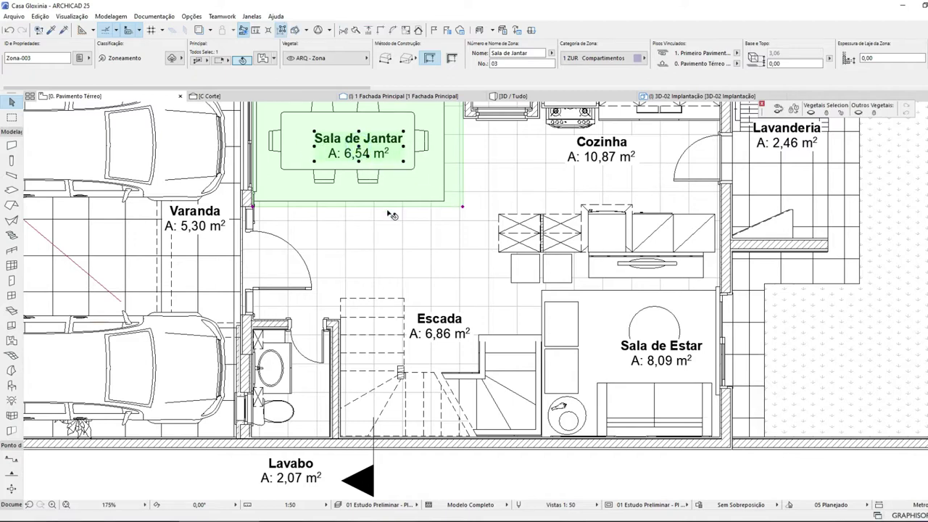
# - Copy the Sala de Jantar zone from its corner at the niche wall to its lower kitchen-side corner, covering the entrance area
pyautogui.scroll(-3, 419, 215)
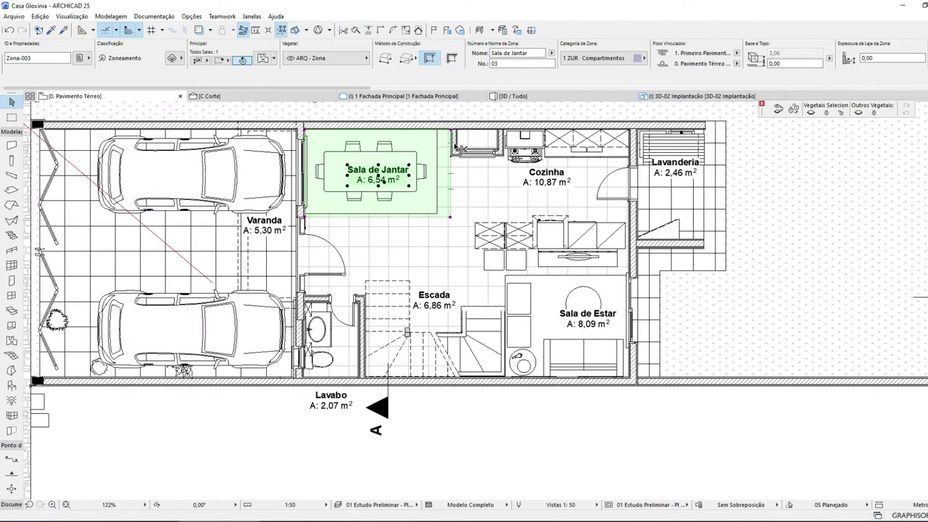
pyautogui.hotkey('ctrl', 'd')
pyautogui.scroll(5, 450, 145)
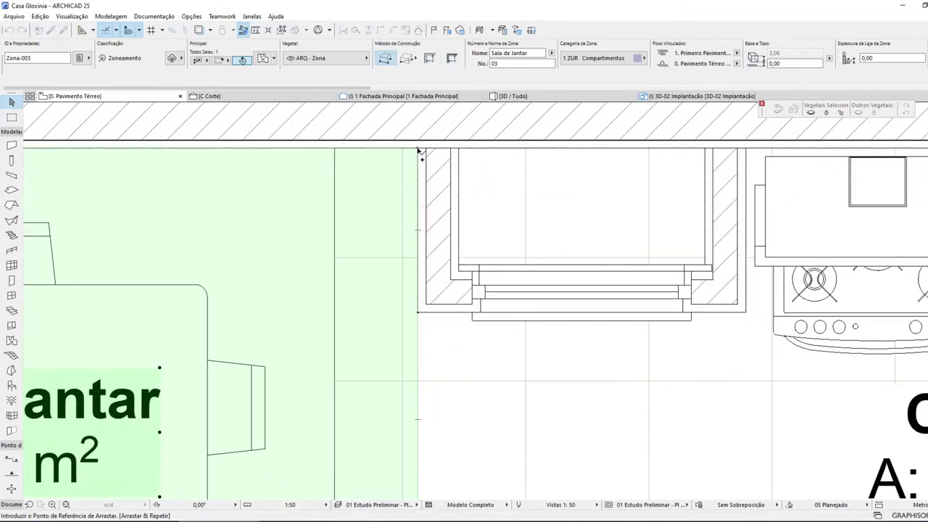
pyautogui.click(419, 150)
pyautogui.scroll(-4, 422, 149)
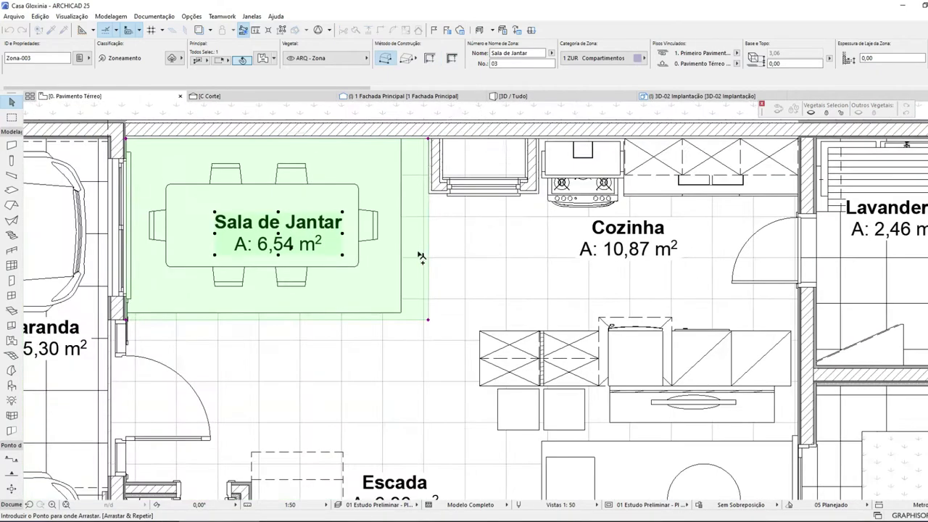
pyautogui.click(428, 321)
# - Offset the copied zone's edge facing the Lavabo back to the outer corner of the Lavabo wall
pyautogui.scroll(-4, 425, 317)
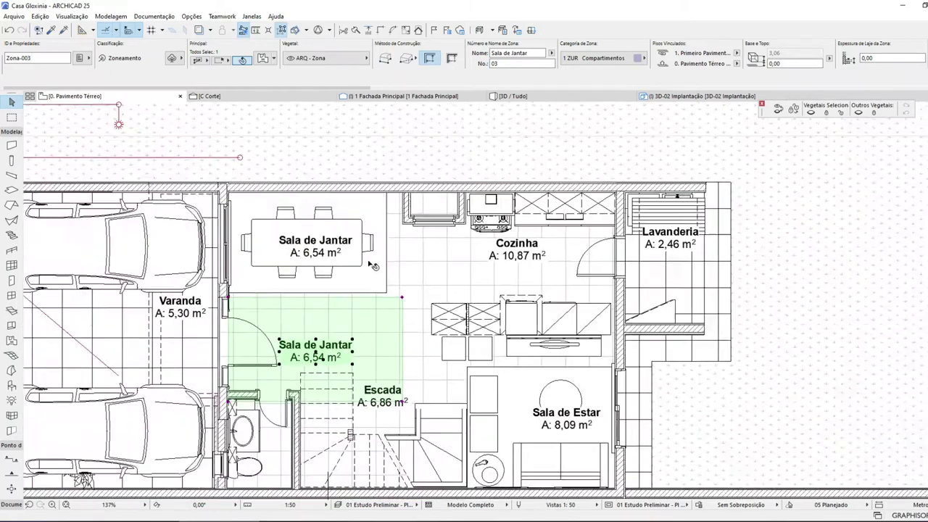
pyautogui.scroll(6, 290, 399)
pyautogui.click(290, 399)
pyautogui.click(364, 332)
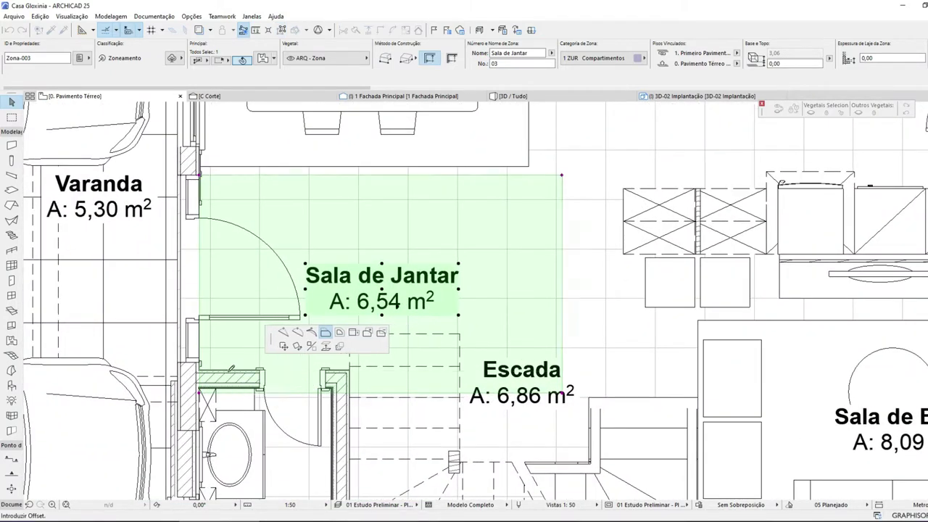
pyautogui.scroll(4, 230, 369)
pyautogui.click(528, 364)
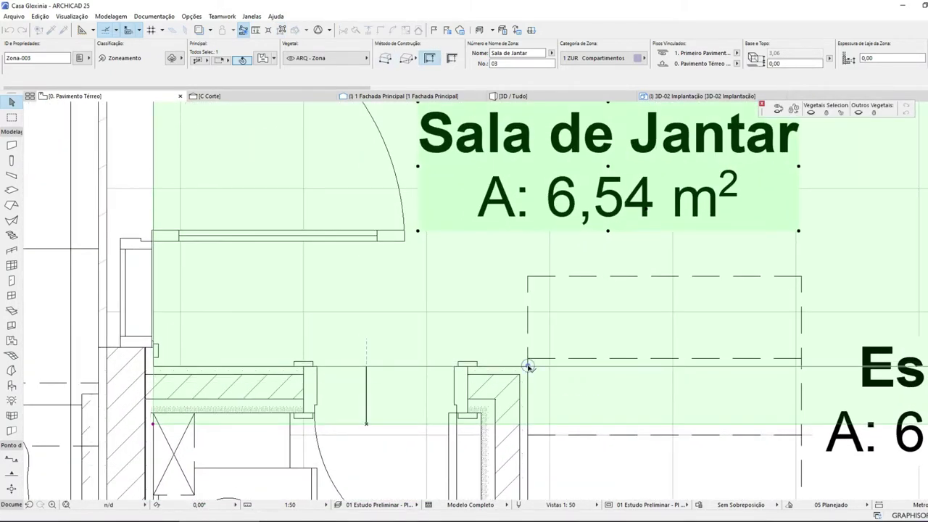
pyautogui.scroll(-4, 454, 272)
pyautogui.scroll(-1, 573, 290)
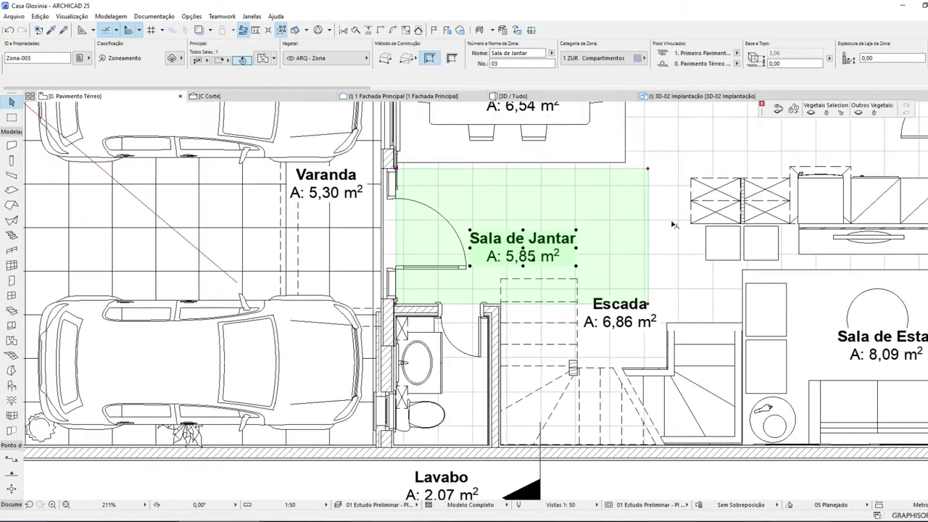
# - Move the Escada label straight down, closer to the winding steps of the stair
pyautogui.scroll(2, 685, 327)
pyautogui.press('Escape')
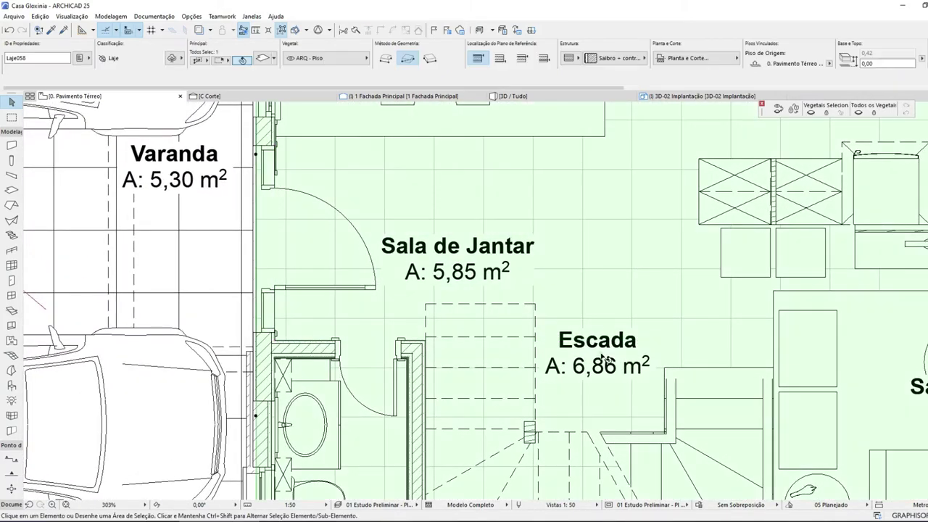
pyautogui.click(598, 357)
pyautogui.click(598, 357)
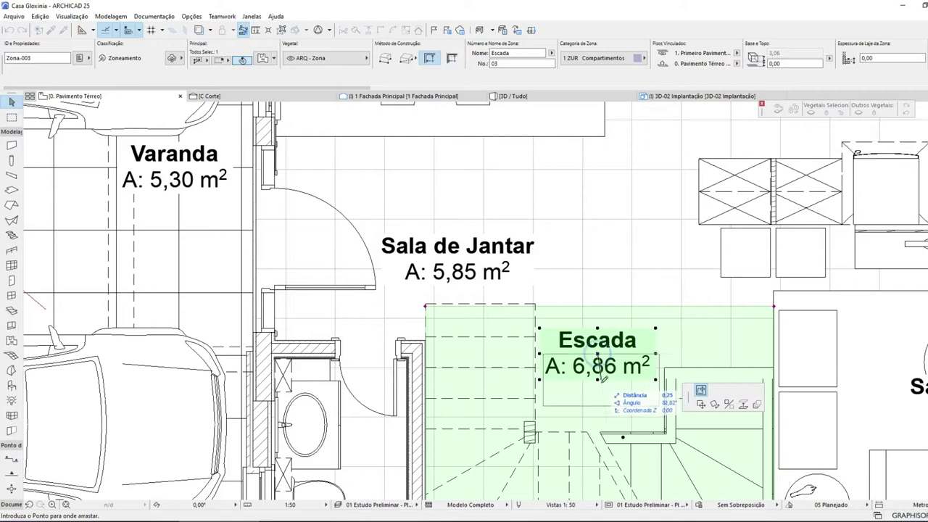
pyautogui.click(598, 392)
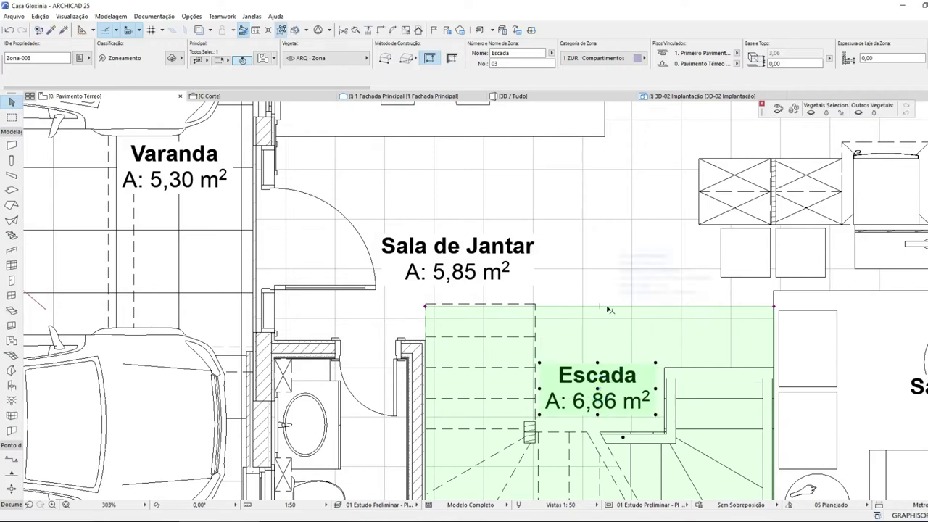
# - Offset the Escada zone's edge facing the entrance area back to the outer face of the Lavabo wall
pyautogui.click(608, 307)
pyautogui.scroll(5, 428, 335)
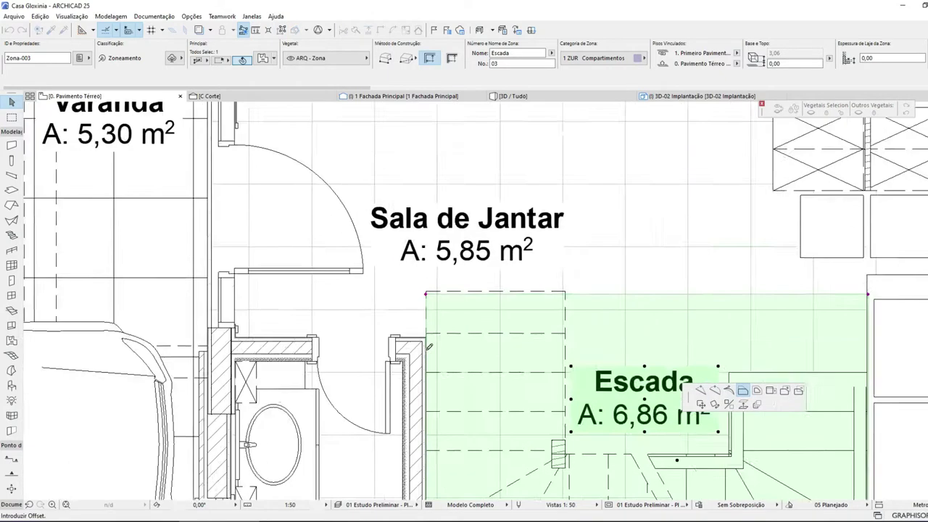
pyautogui.scroll(-7, 516, 277)
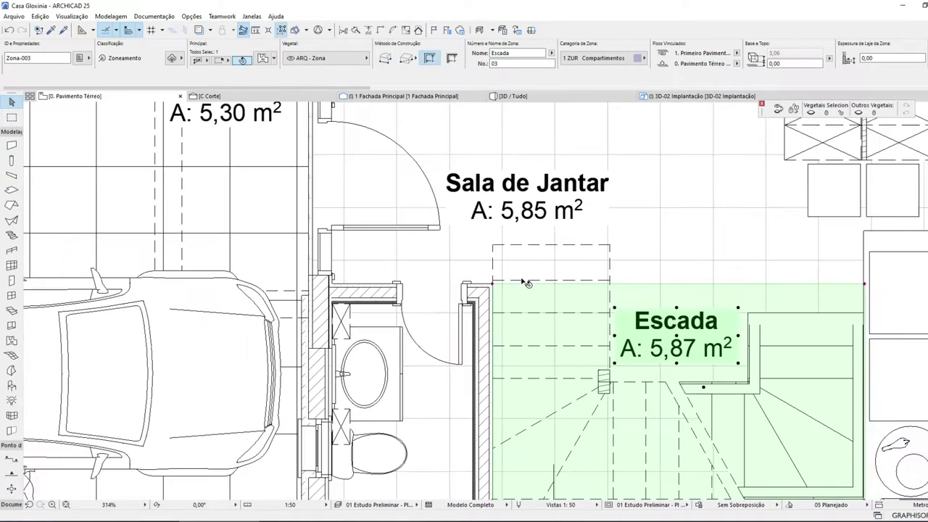
# - Rename the copied zone beside the entrance door as Hall de Entrada
pyautogui.click(524, 237)
pyautogui.press('Escape')
pyautogui.click(546, 197)
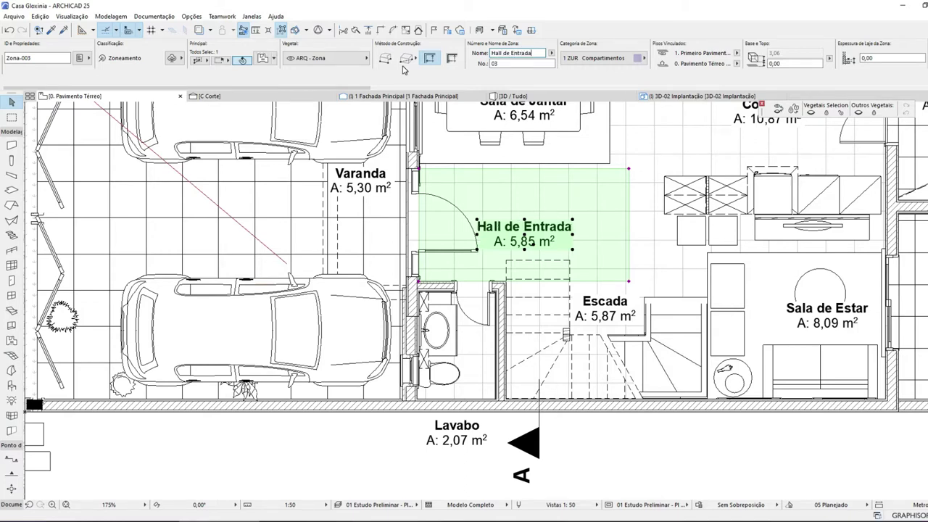
pyautogui.click(638, 221)
pyautogui.scroll(-3, 599, 222)
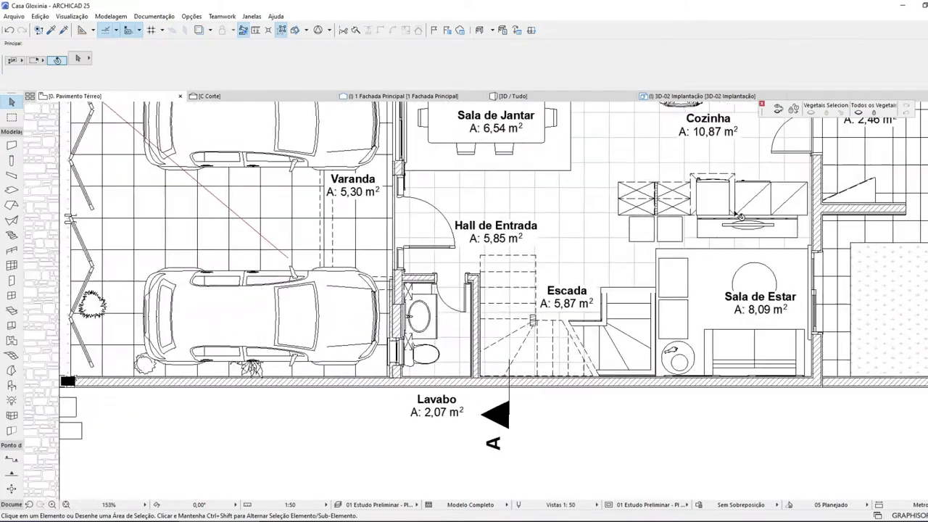
pyautogui.scroll(3, 740, 216)
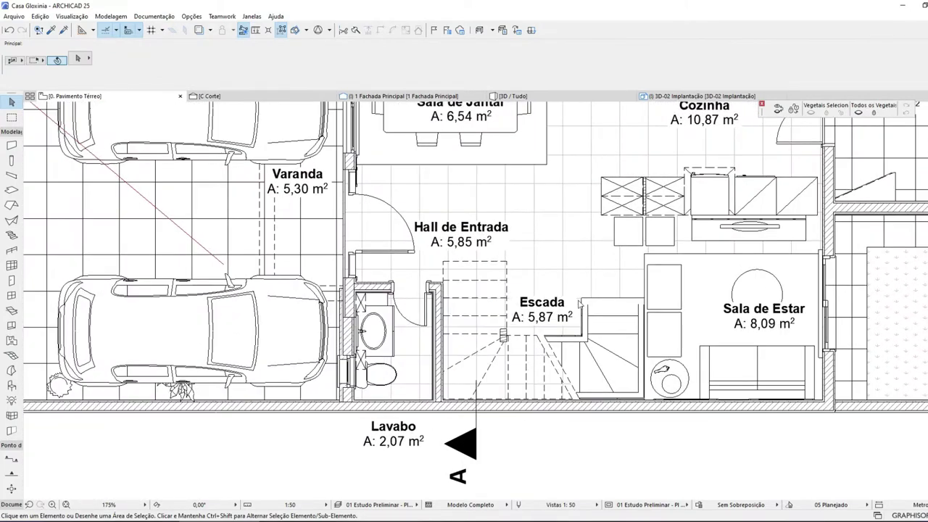
# - Check the extents of the Hall de Entrada and Sala de Estar zones around the stair
pyautogui.click(473, 239)
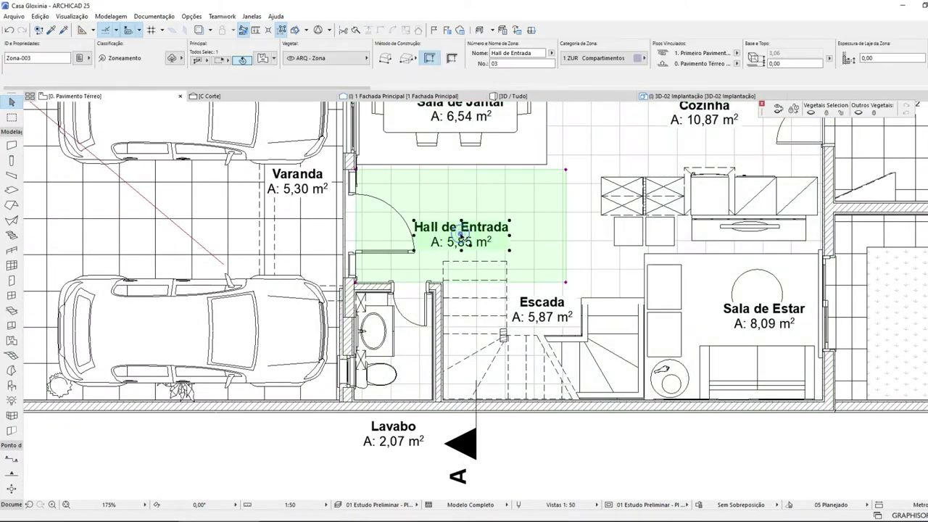
pyautogui.click(542, 288)
pyautogui.click(544, 312)
pyautogui.click(533, 237)
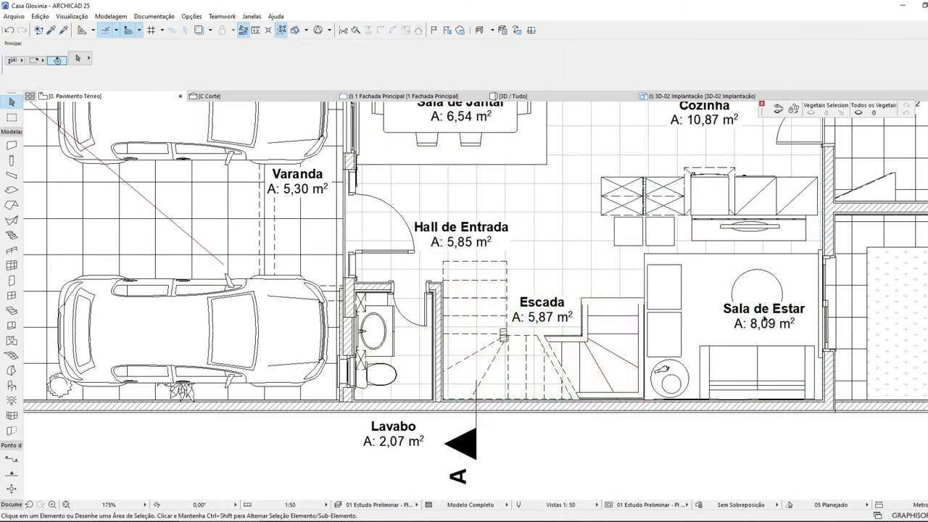
pyautogui.click(766, 319)
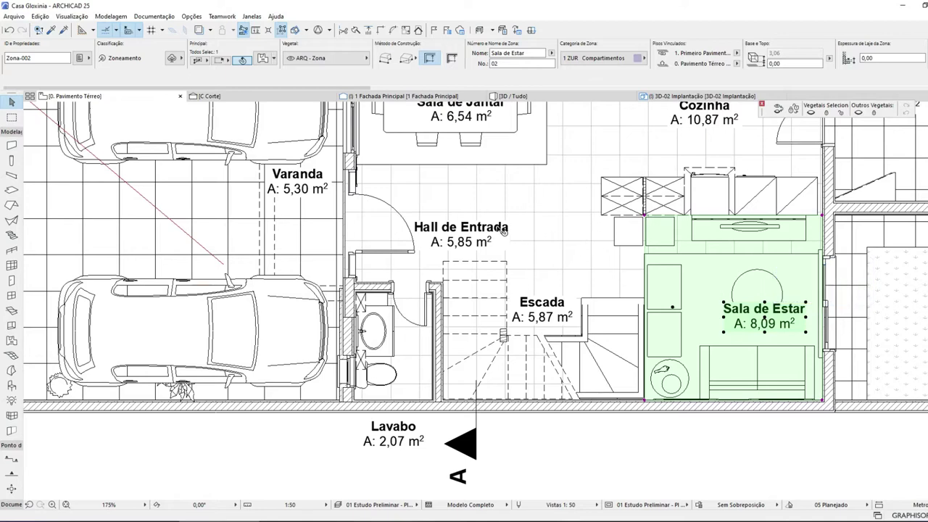
pyautogui.scroll(3, 684, 218)
pyautogui.scroll(2, 684, 220)
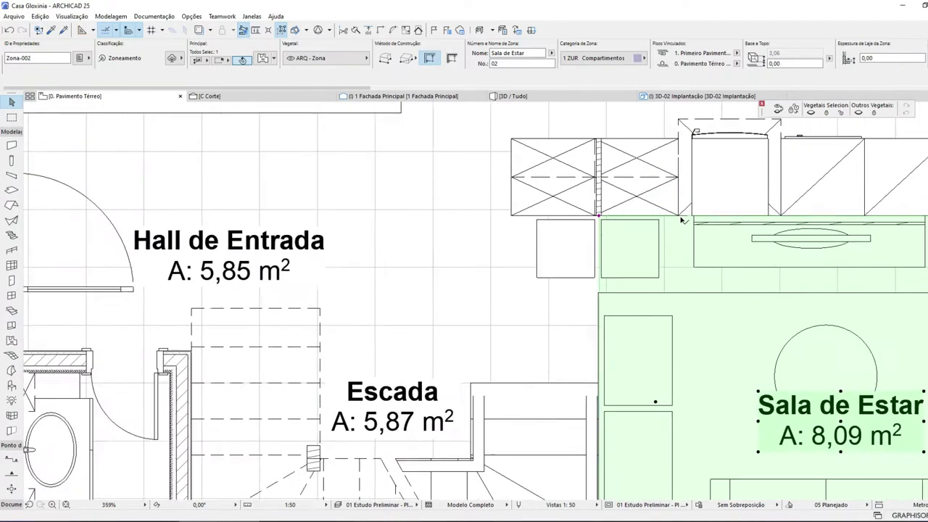
# - Offset the Hall de Entrada zone's edge nearest the kitchen counter outward to the stair corner, in line with the Sala de Estar zone's edge
pyautogui.click(128, 262)
pyautogui.click(126, 258)
pyautogui.click(117, 262)
pyautogui.click(104, 269)
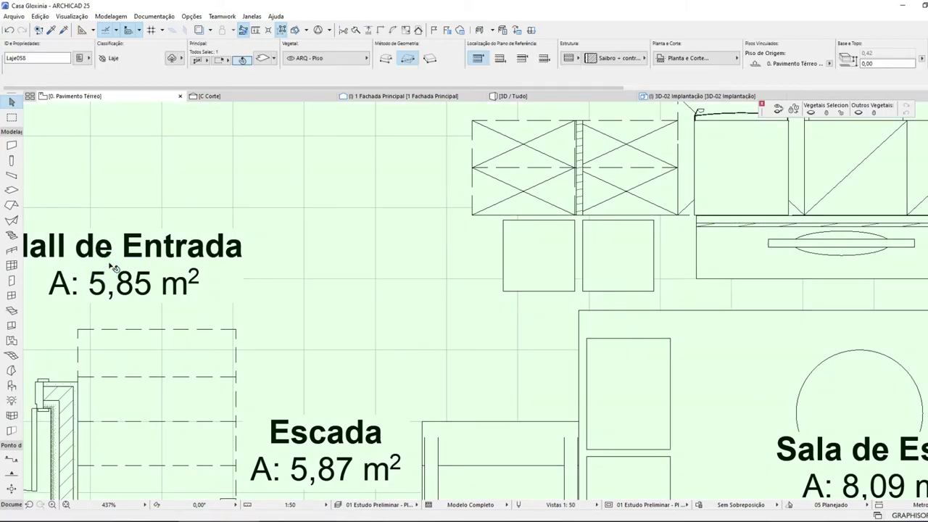
pyautogui.scroll(-4, 412, 249)
pyautogui.scroll(1, 411, 249)
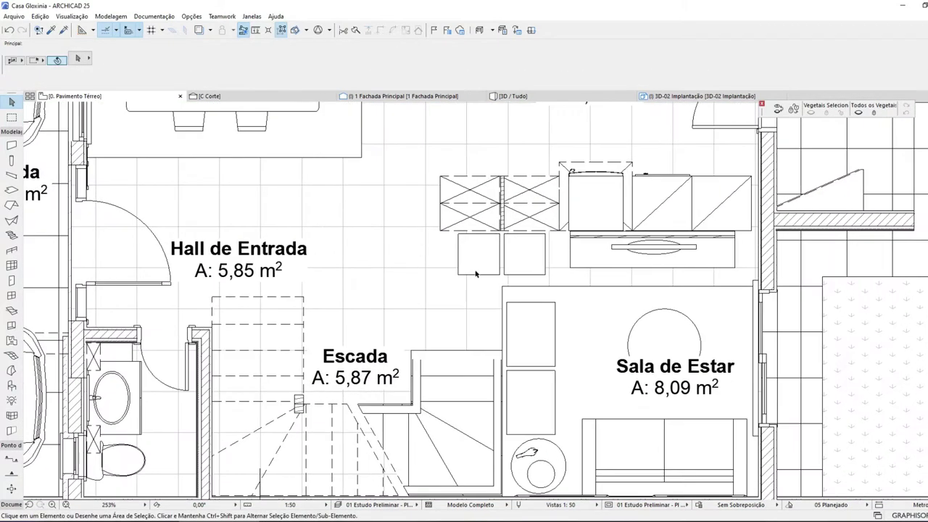
pyautogui.click(240, 263)
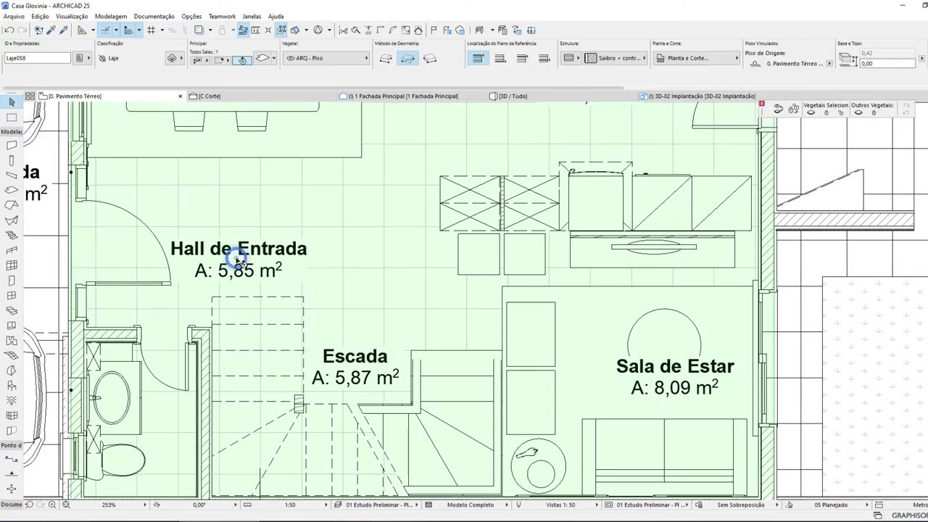
pyautogui.click(234, 262)
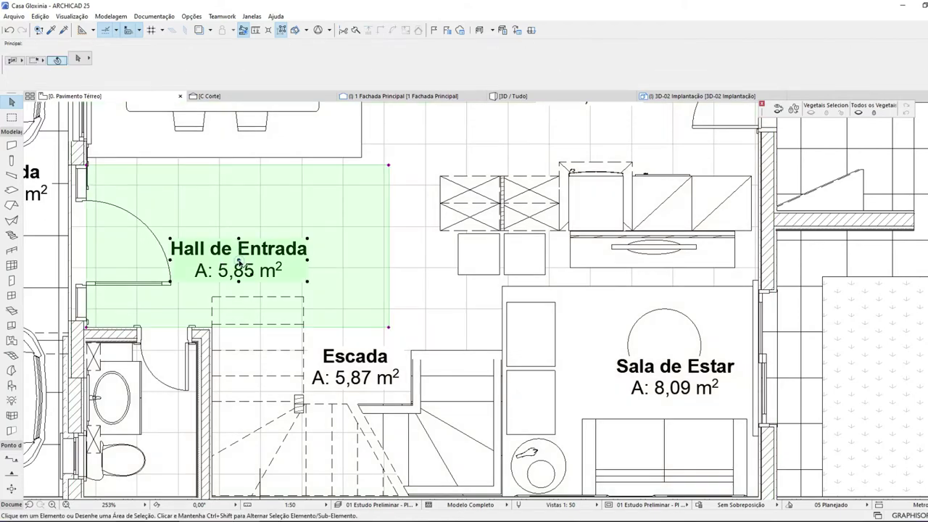
pyautogui.click(390, 282)
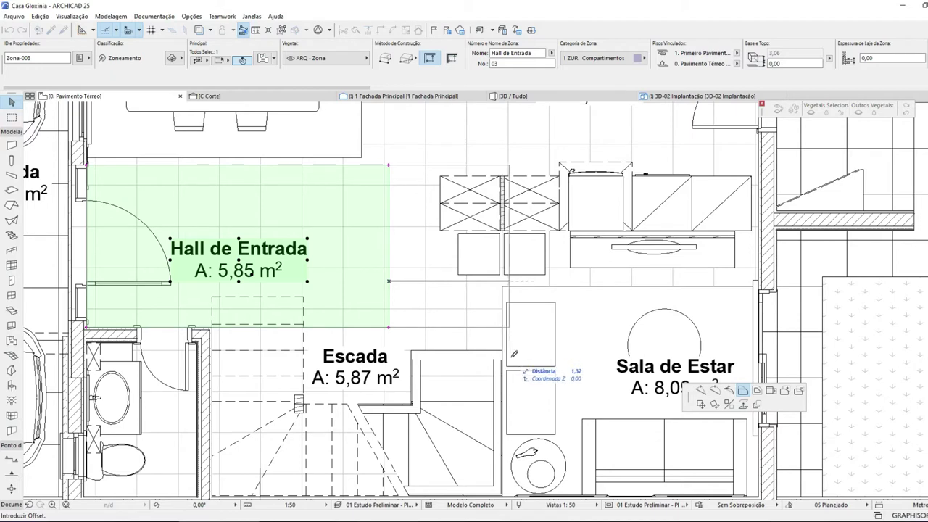
pyautogui.scroll(4, 514, 354)
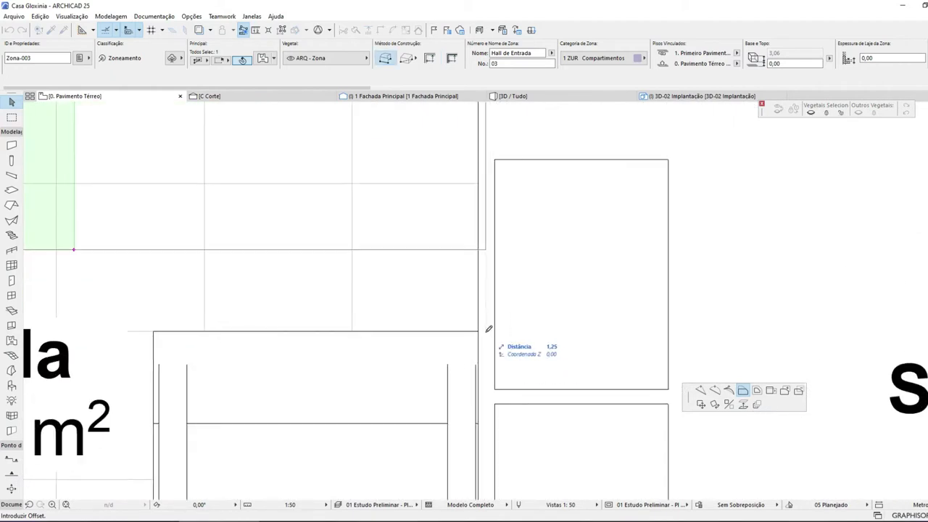
pyautogui.click(485, 330)
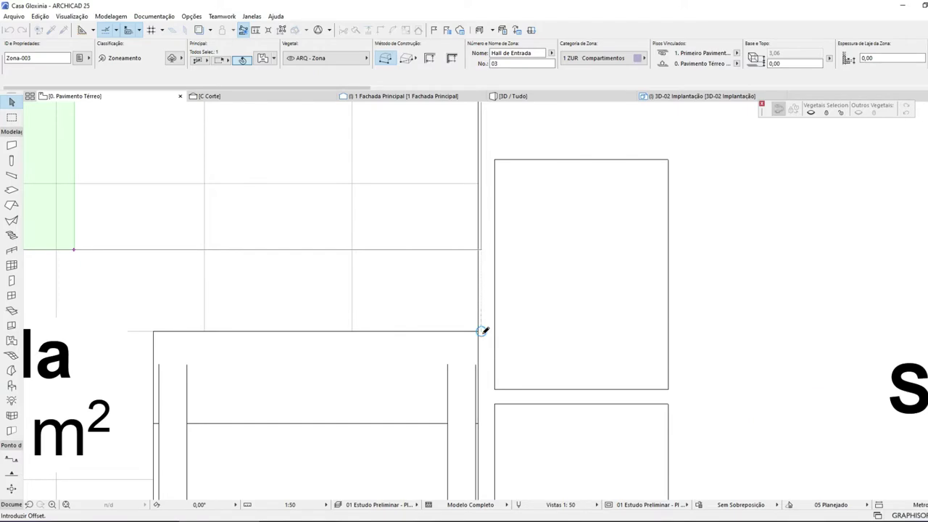
pyautogui.scroll(-5, 508, 270)
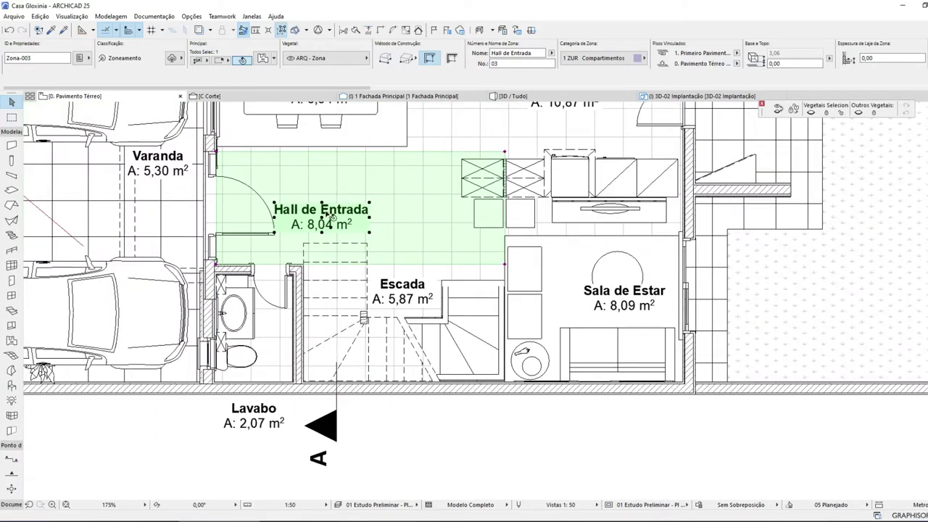
pyautogui.scroll(-5, 459, 219)
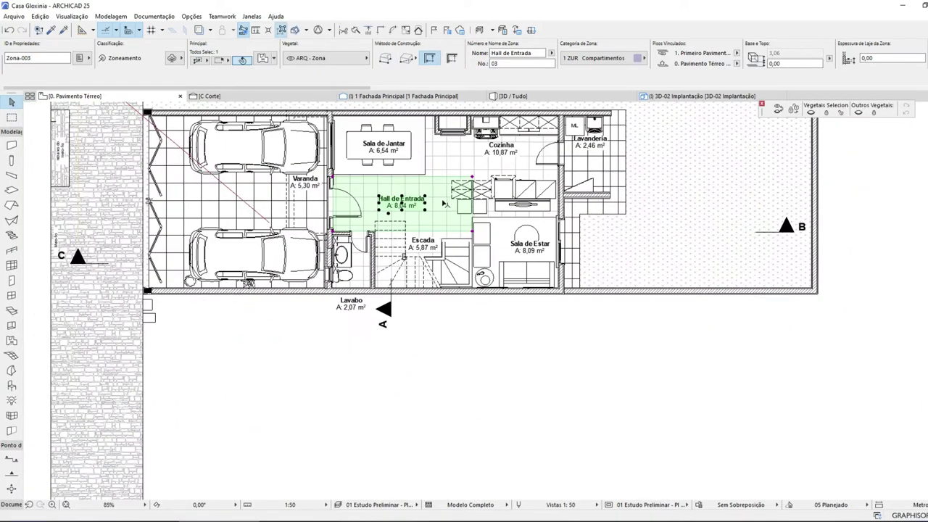
pyautogui.moveTo(459, 220); pyautogui.dragTo(448, 243, button='middle')
pyautogui.press('Escape')
# - Offset the recessed edge of the Lavanderia zone to line up with its lower edge, turning the zone into a rectangle
pyautogui.scroll(5, 588, 169)
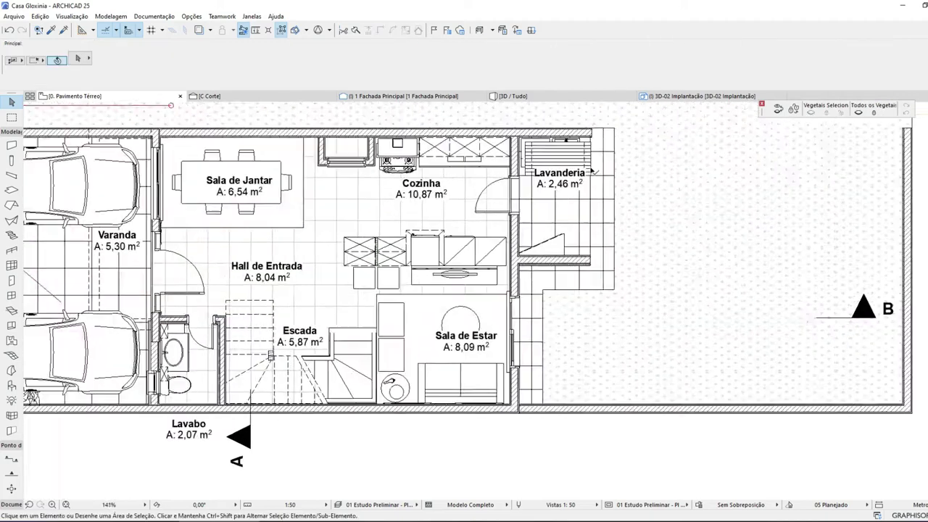
pyautogui.click(521, 194)
pyautogui.scroll(-5, 551, 236)
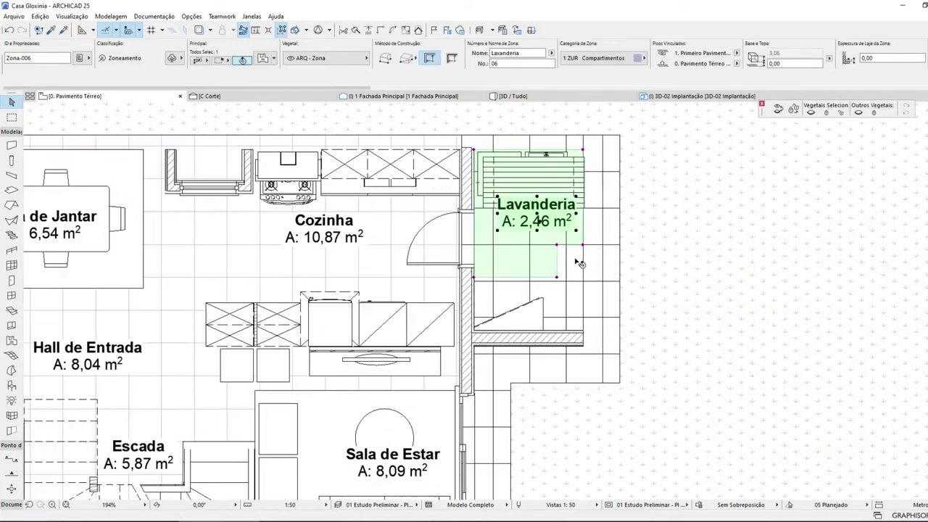
pyautogui.scroll(5, 586, 247)
pyautogui.click(553, 249)
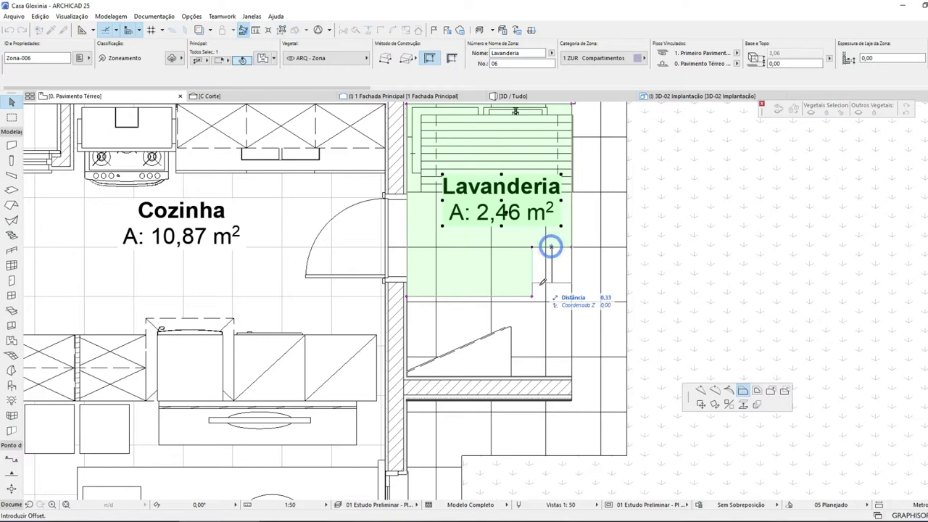
pyautogui.click(533, 296)
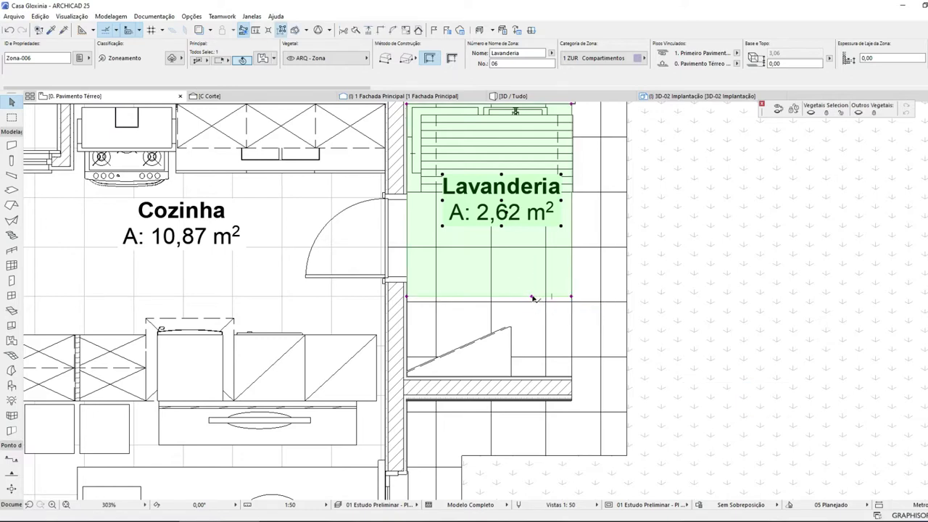
# - Offset the Lavanderia zone's lower edge down to the inner face of the laundry's bottom wall
pyautogui.click(533, 296)
pyautogui.click(573, 296)
pyautogui.click(553, 297)
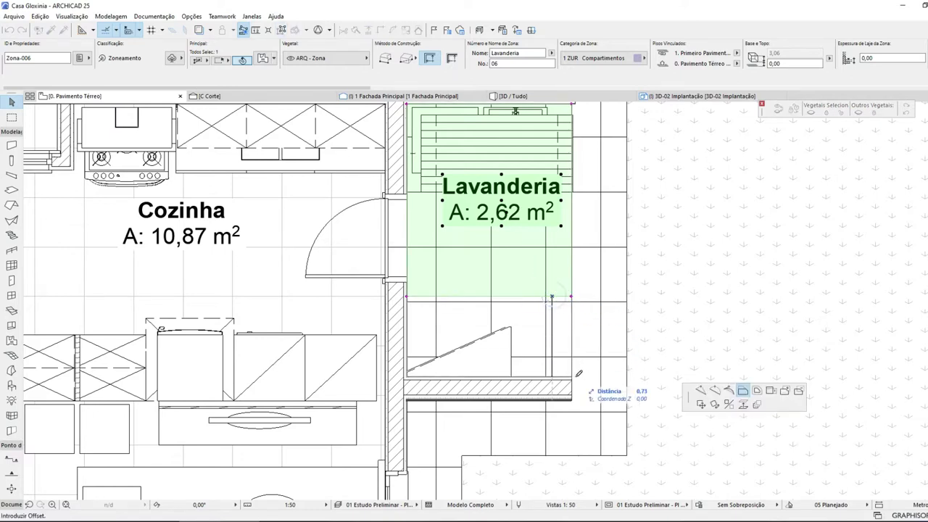
pyautogui.click(573, 376)
pyautogui.scroll(-5, 500, 266)
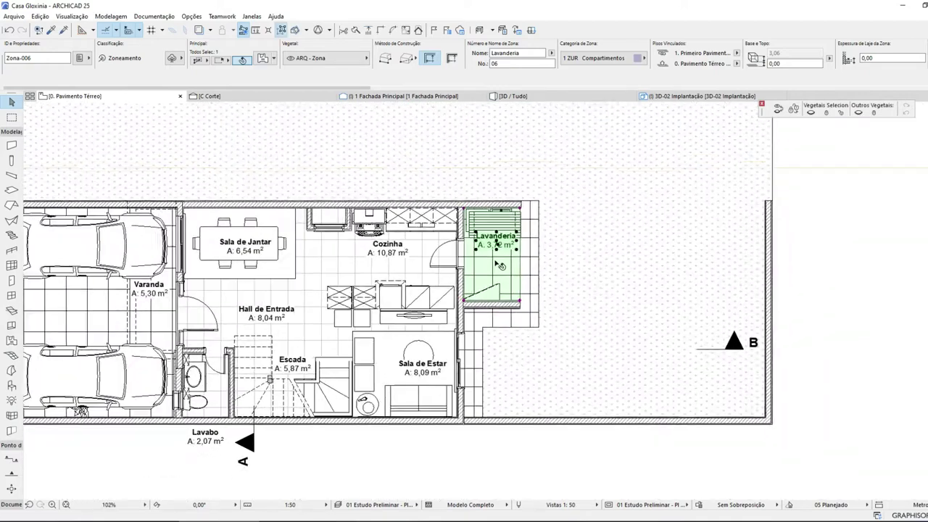
# - Deselect the Lavanderia zone and save the project under its current name
pyautogui.moveTo(461, 329); pyautogui.dragTo(559, 302, button='middle')
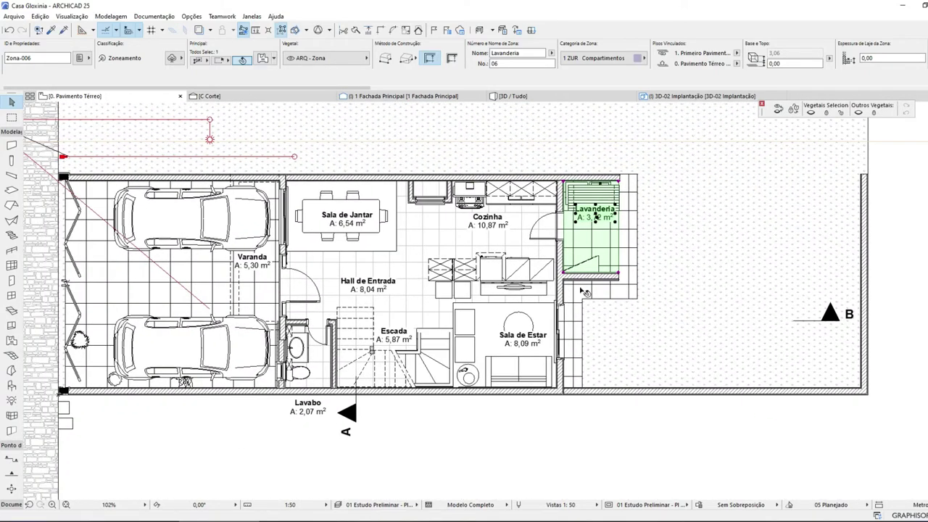
pyautogui.press('Escape')
pyautogui.click(14, 15)
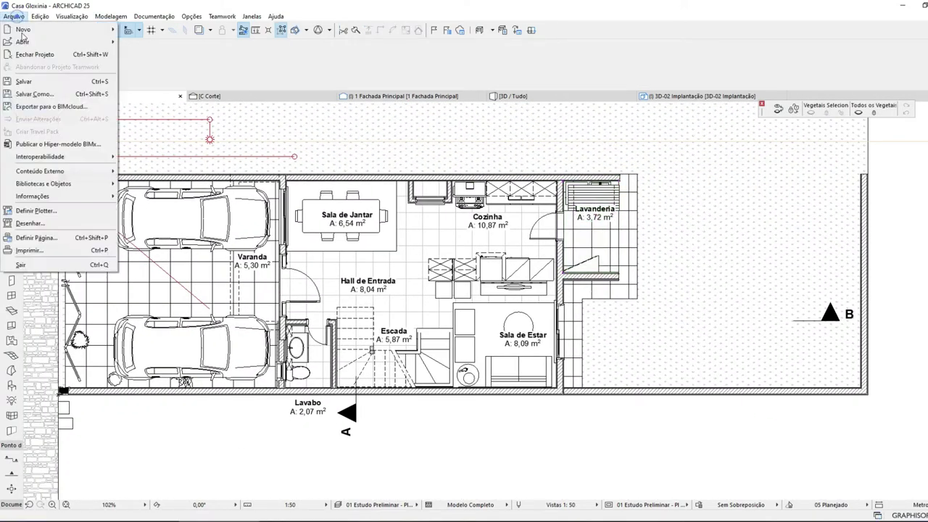
pyautogui.click(31, 83)
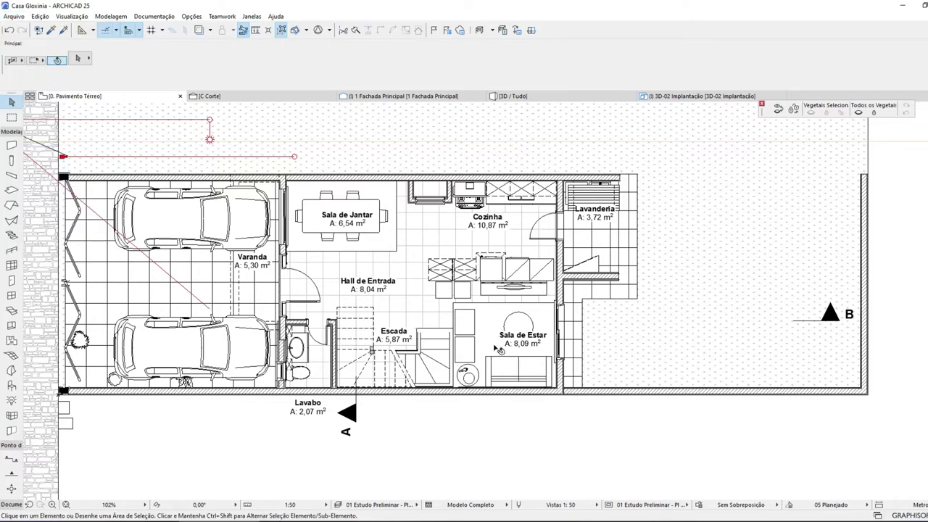
pyautogui.moveTo(463, 324); pyautogui.dragTo(559, 346, button='middle')
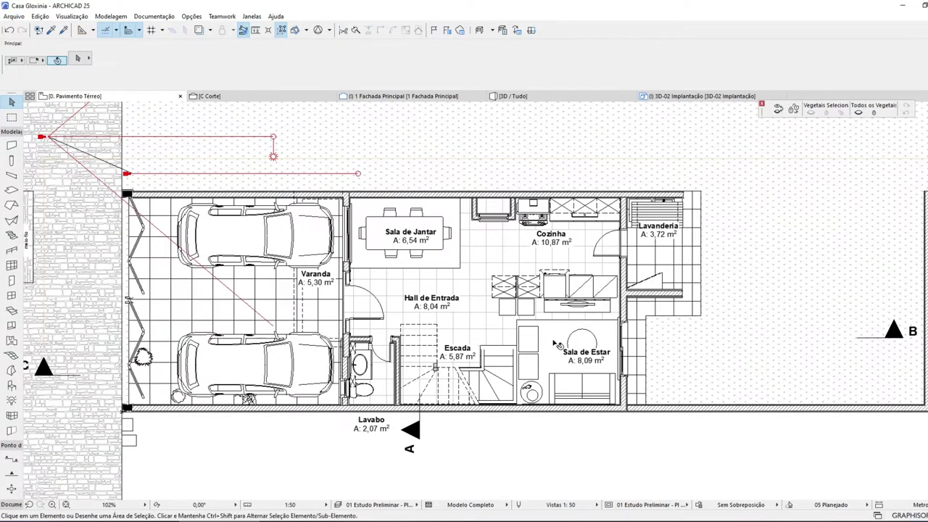
pyautogui.click(324, 283)
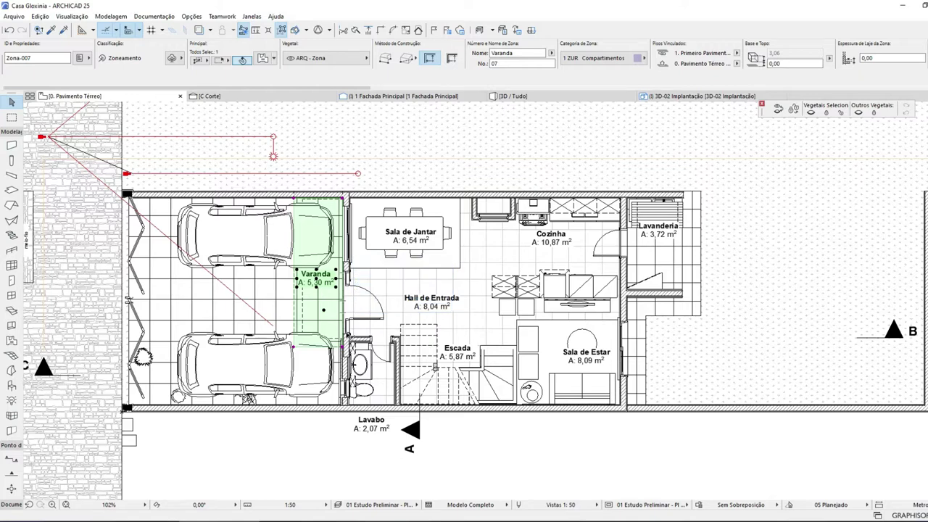
pyautogui.press('Escape')
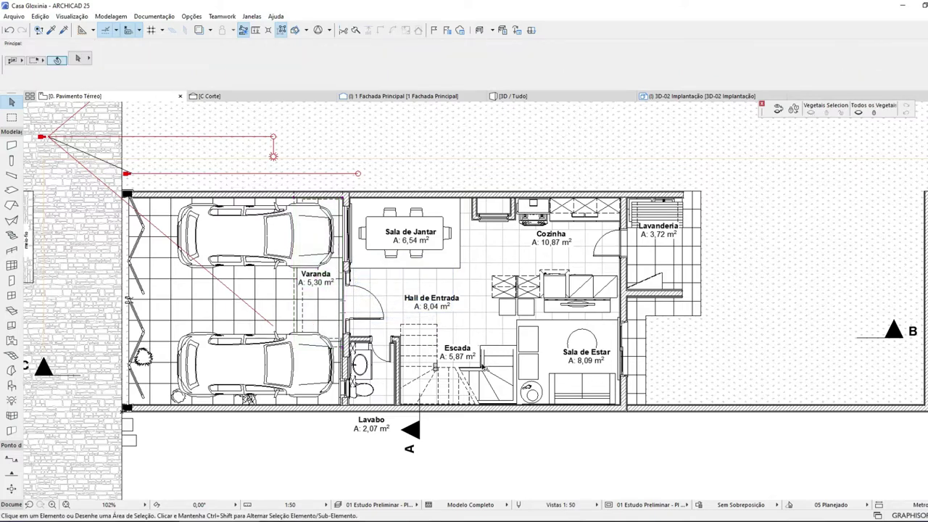
pyautogui.click(385, 506)
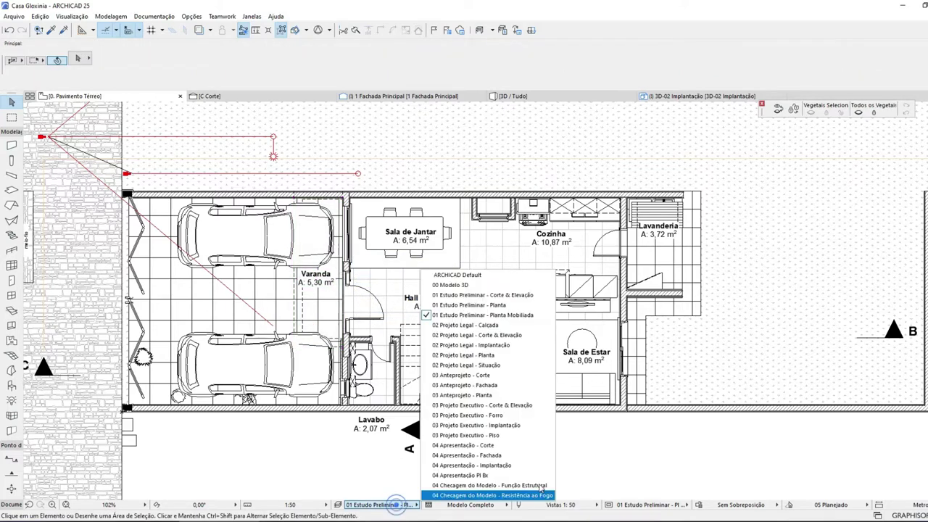
pyautogui.click(487, 159)
# - Open the 02 Plantas Baixa layout from the AP | Anteprojeto subset of the layout book
pyautogui.click(927, 96)
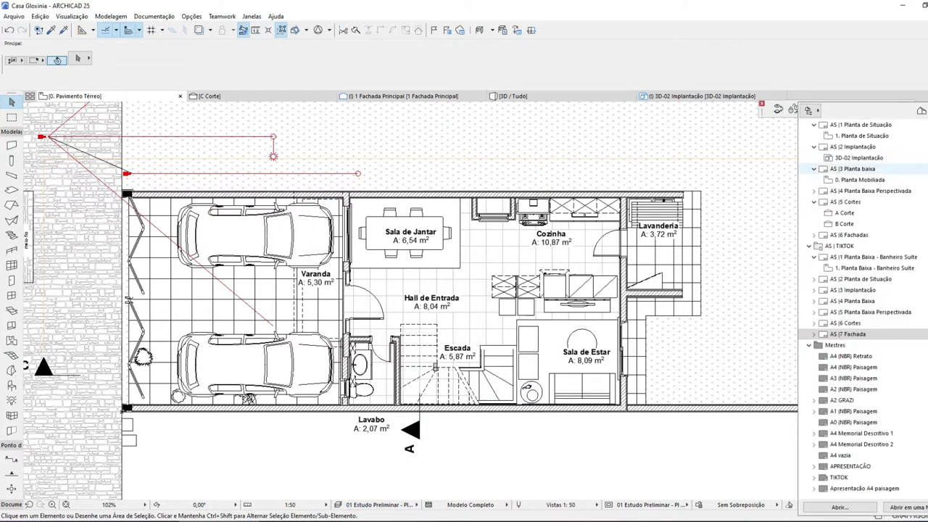
pyautogui.click(891, 170)
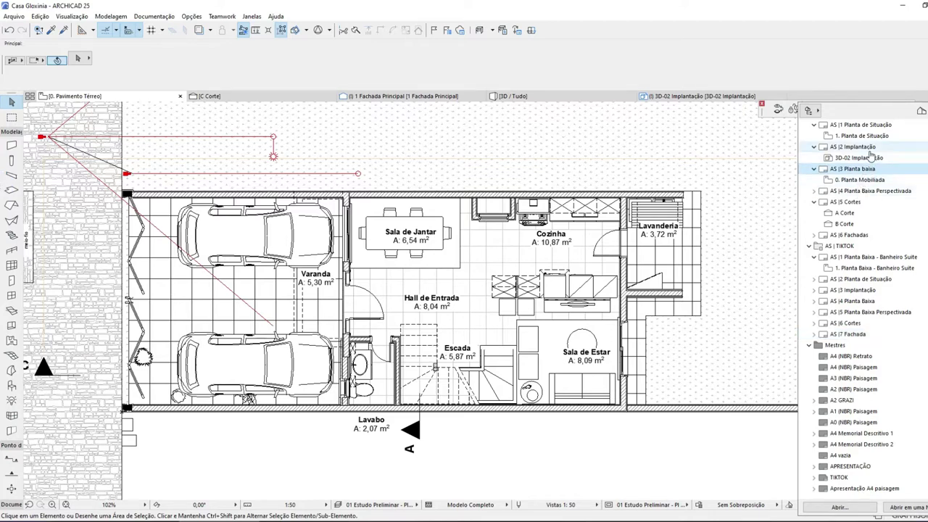
pyautogui.scroll(2, 889, 171)
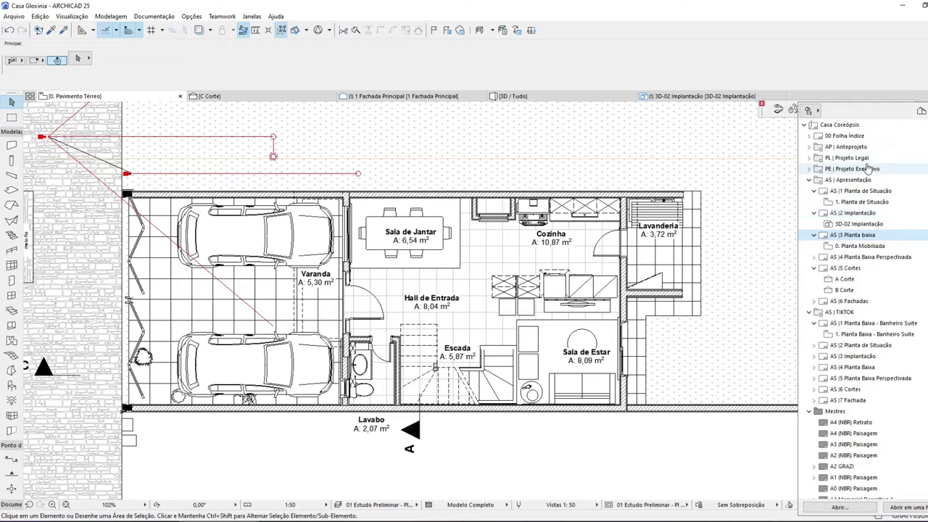
pyautogui.click(858, 149)
pyautogui.click(809, 149)
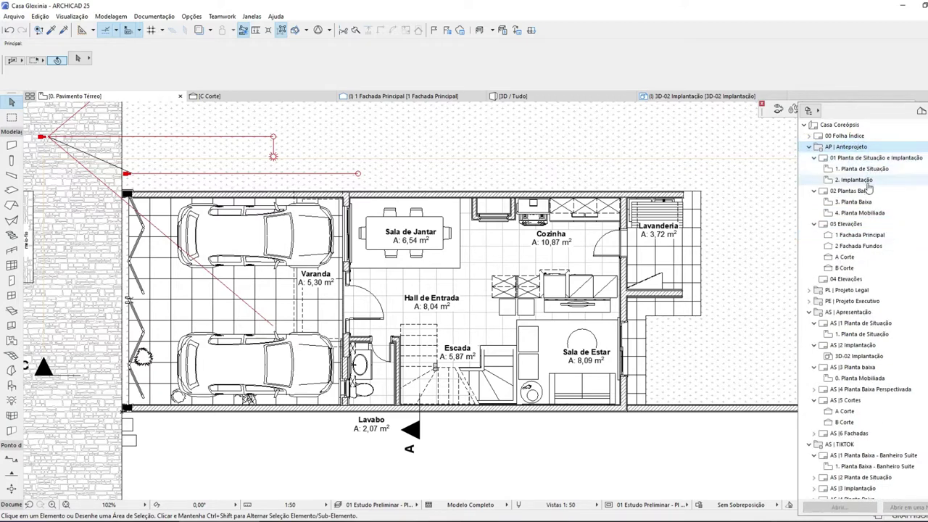
pyautogui.click(865, 193)
pyautogui.doubleClick(866, 193)
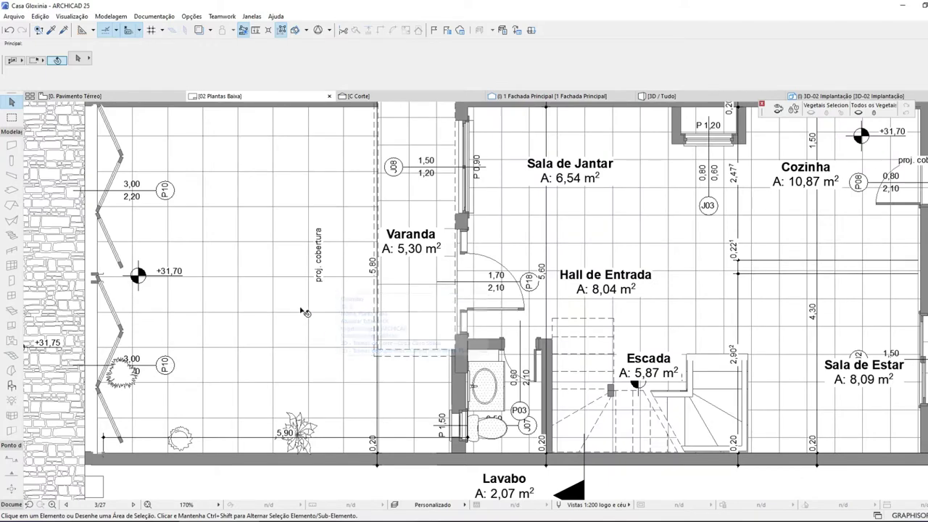
# - Open the original view of the Planta Baixa drawing placed on the layout
pyautogui.scroll(-3, 302, 309)
pyautogui.rightClick(435, 307)
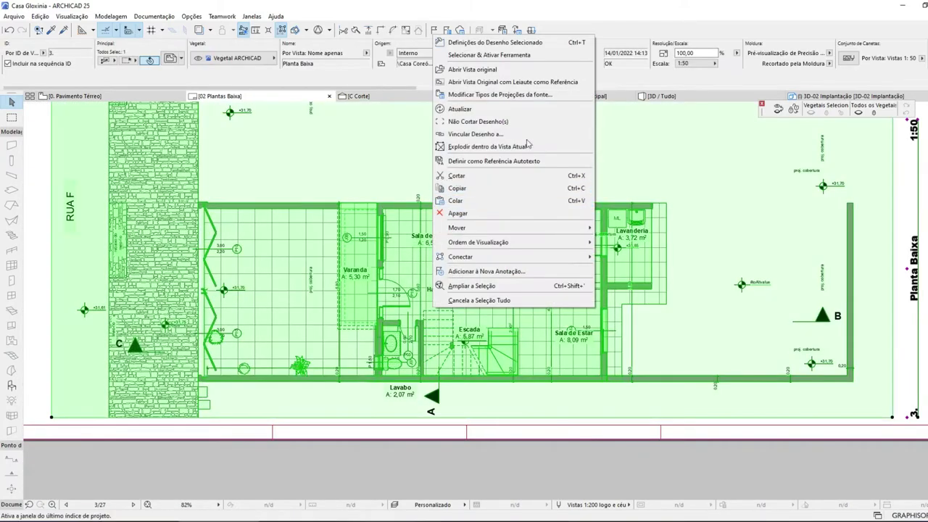
pyautogui.click(503, 72)
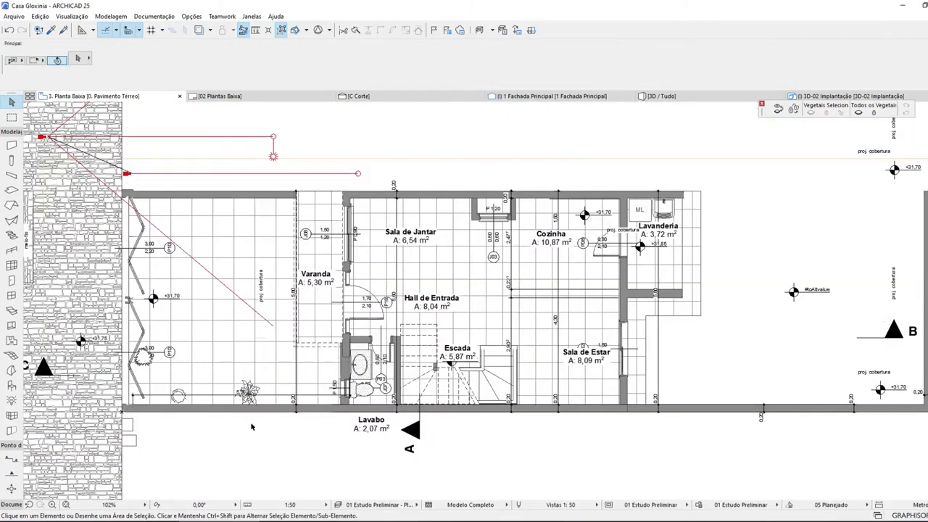
pyautogui.scroll(3, 224, 363)
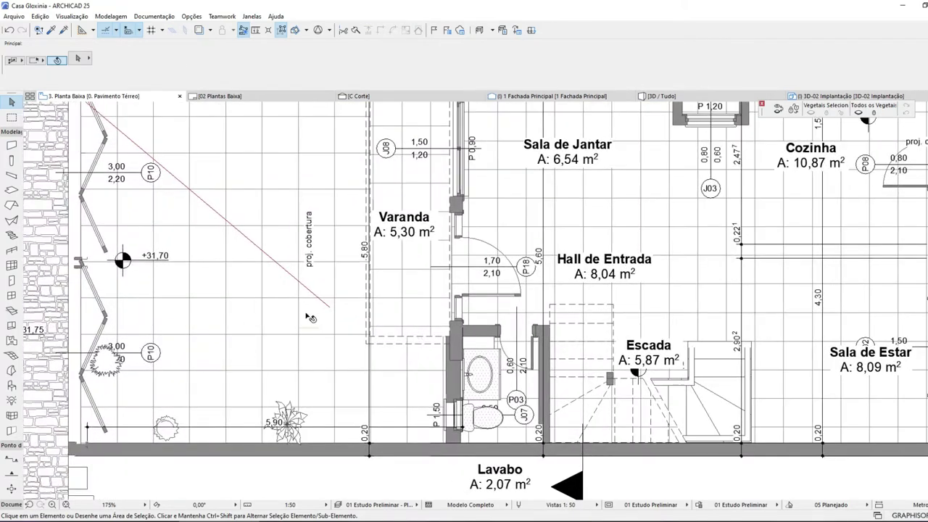
pyautogui.scroll(-2, 415, 342)
pyautogui.scroll(4, 406, 189)
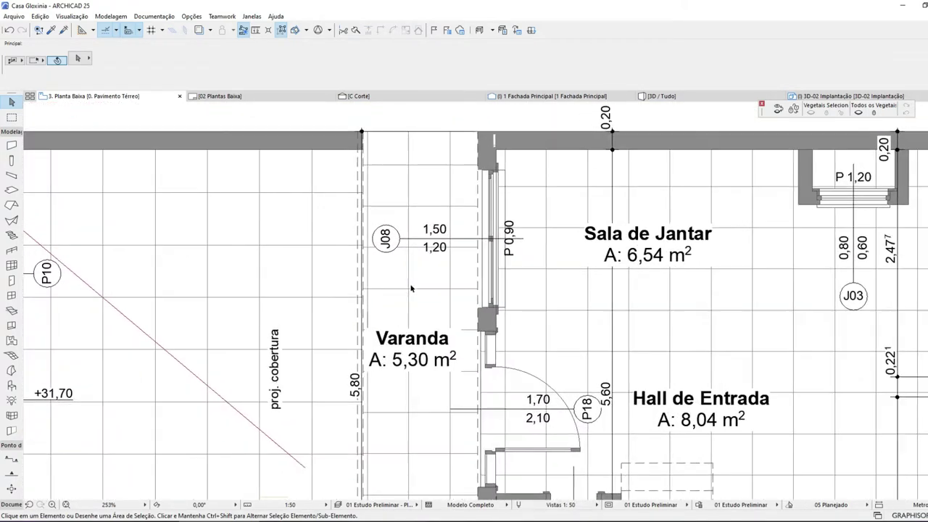
# - Send the upper boundary wall segment above the Varanda one level back in the display order
pyautogui.click(415, 355)
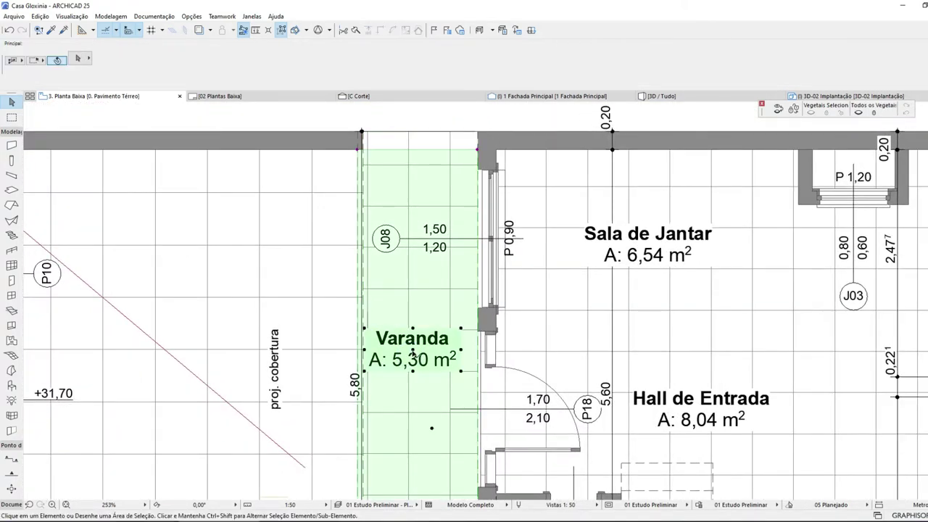
pyautogui.click(412, 135)
pyautogui.press('Escape')
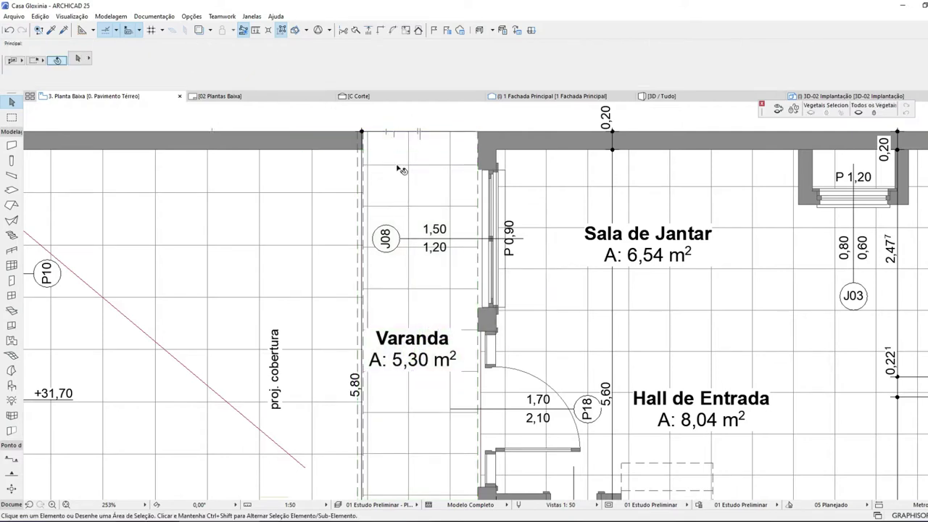
pyautogui.click(401, 135)
pyautogui.press('Escape')
pyautogui.click(406, 135)
pyautogui.rightClick(404, 134)
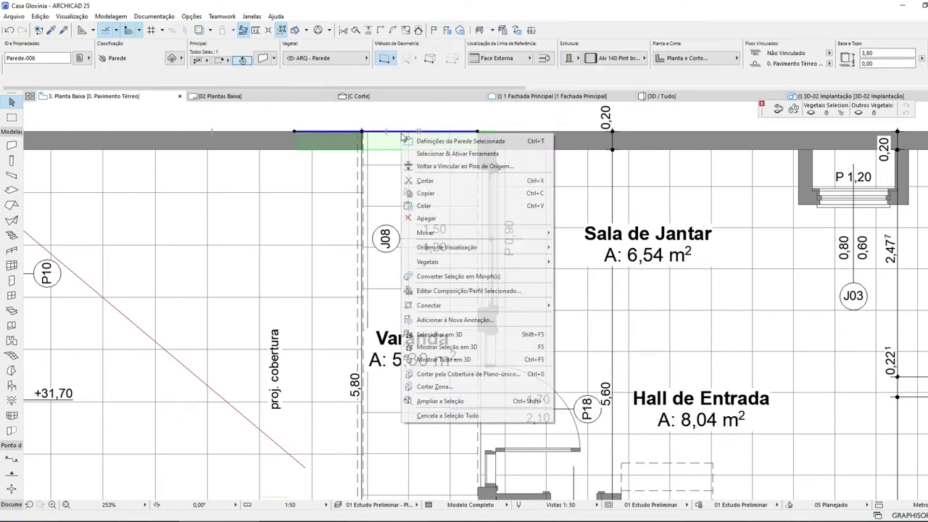
pyautogui.moveTo(479, 251)
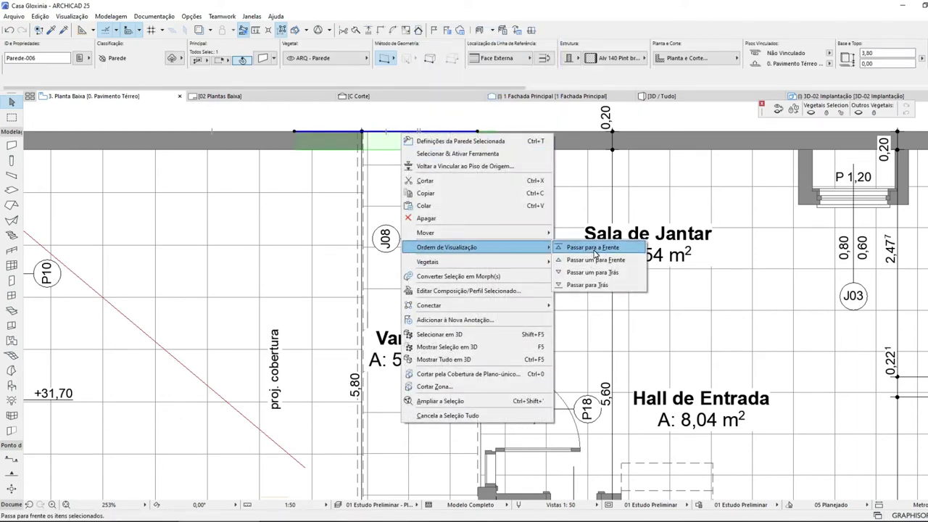
pyautogui.click(601, 261)
pyautogui.press('Escape')
pyautogui.click(364, 161)
pyautogui.press('Escape')
pyautogui.click(390, 147)
pyautogui.press('Escape')
pyautogui.click(416, 147)
pyautogui.press('Escape')
# - Move the vertical 5,80 dimension beside the Varanda about 0,26 m left, off the dashed roof projection line
pyautogui.scroll(-4, 419, 157)
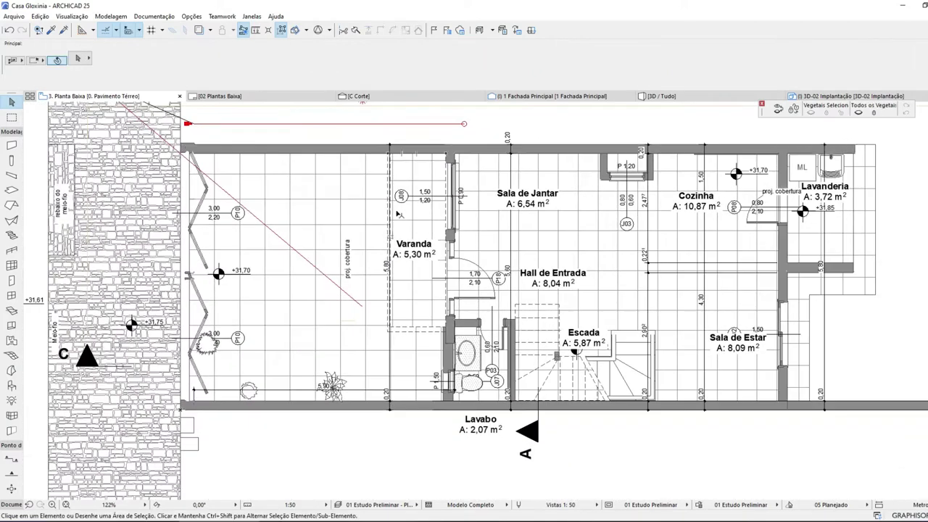
pyautogui.scroll(2, 399, 200)
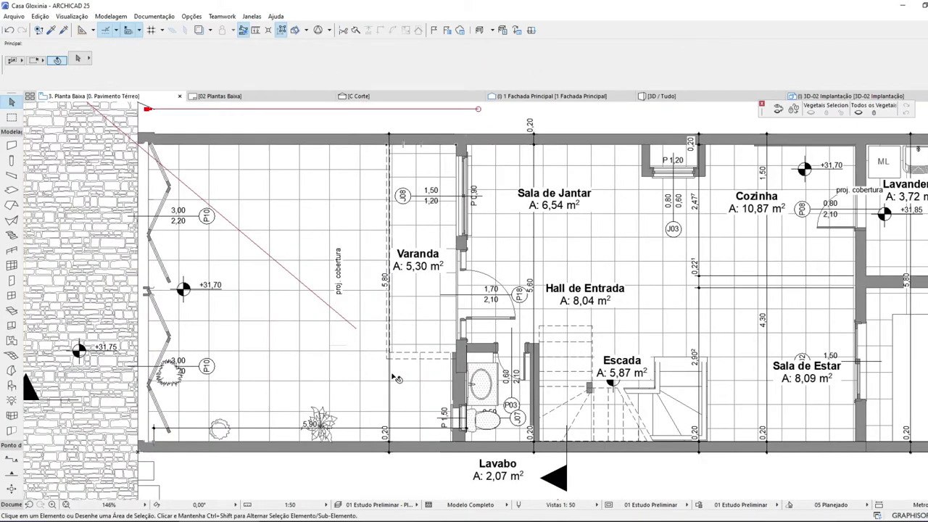
pyautogui.click(391, 377)
pyautogui.hotkey('ctrl', 'd')
pyautogui.click(382, 371)
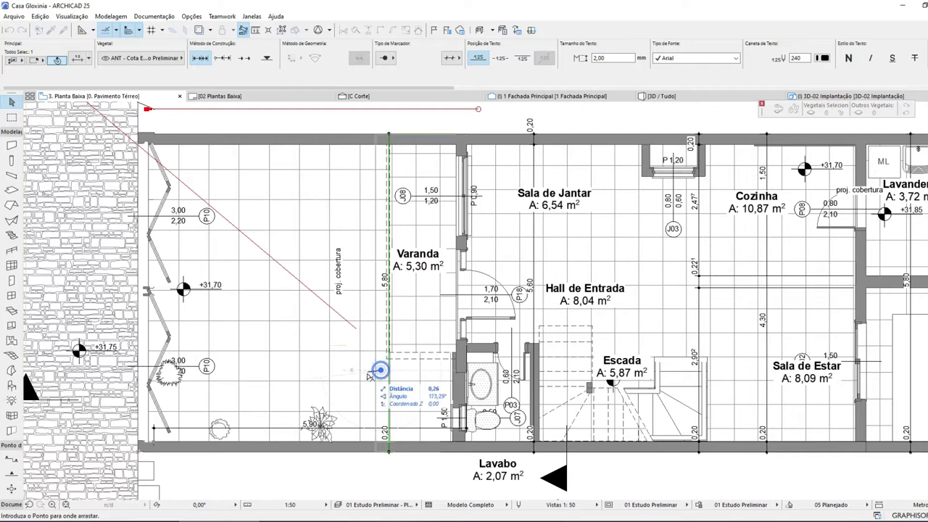
pyautogui.click(370, 373)
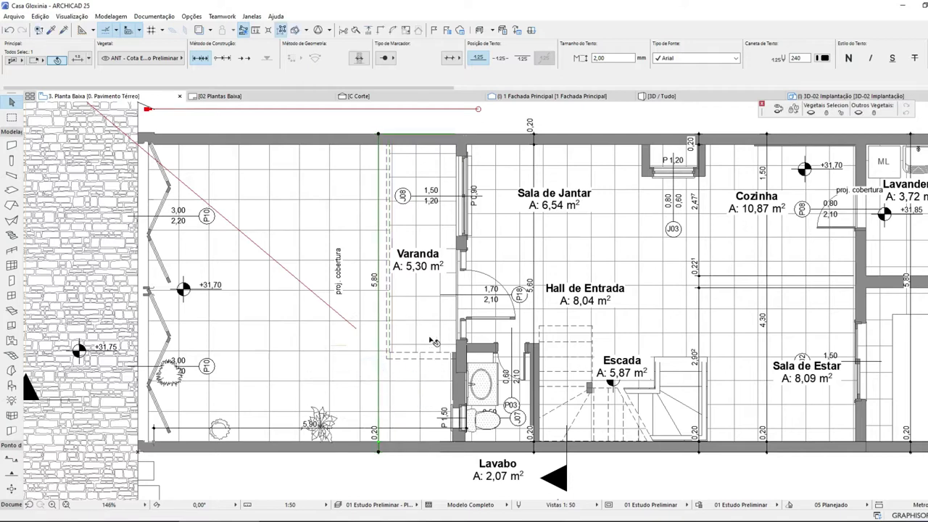
pyautogui.press('Escape')
# - Move the "proj. cobertura" text from the front yard into the Varanda, below its zone label and beside the dashed line
pyautogui.click(341, 292)
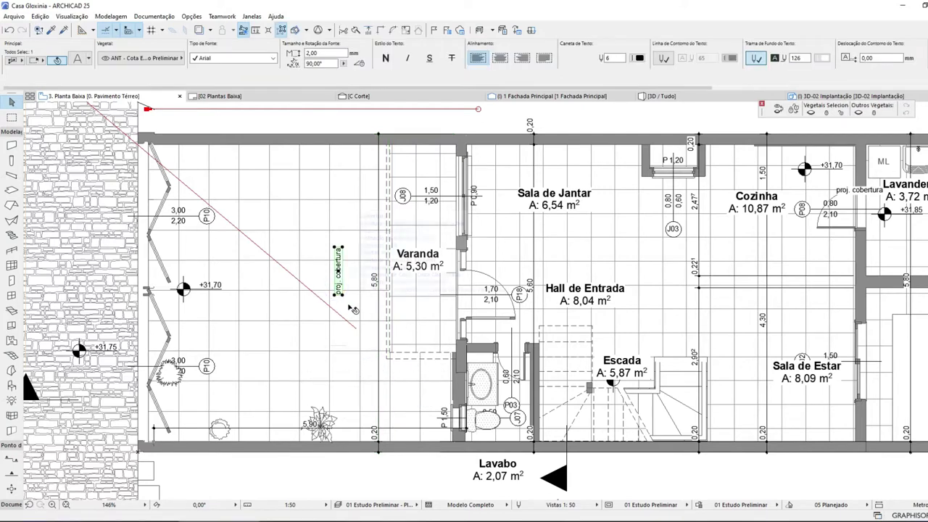
pyautogui.hotkey('ctrl', 'd')
pyautogui.click(339, 295)
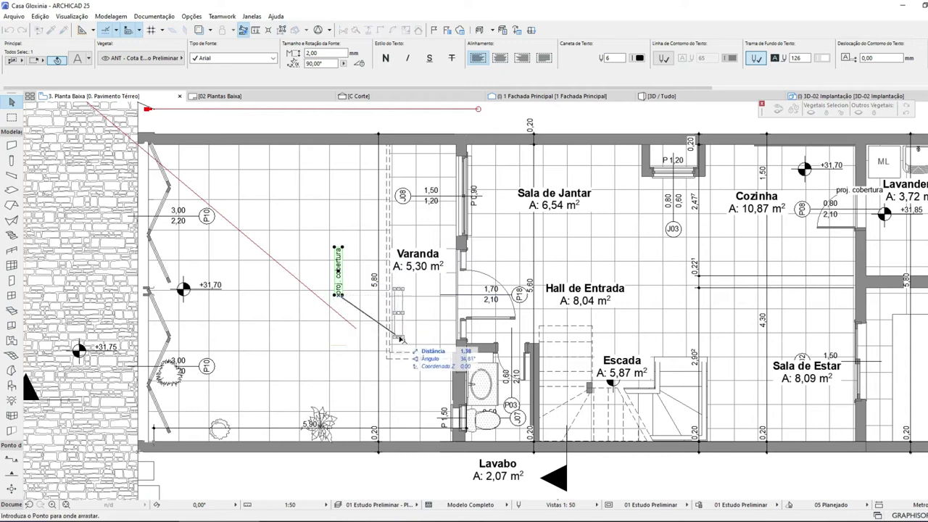
pyautogui.click(398, 338)
pyautogui.scroll(6, 406, 305)
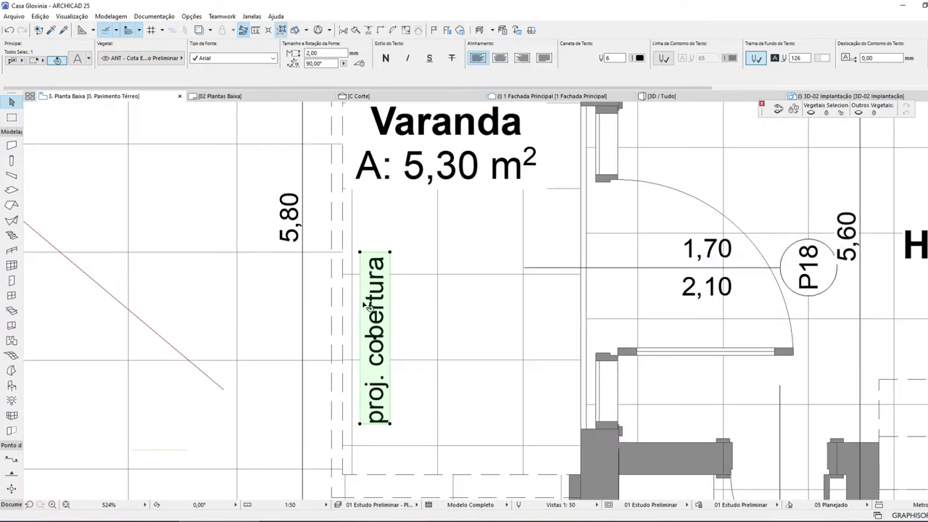
pyautogui.click(388, 307)
pyautogui.press('Escape')
# - Bring the "parede reservatório" wall along the Varanda's left edge to the front of the display order
pyautogui.click(330, 320)
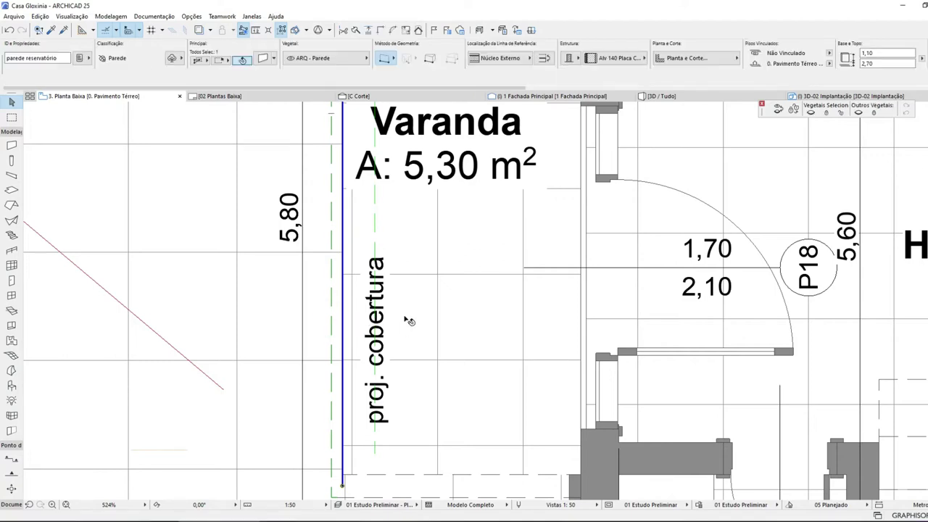
pyautogui.rightClick(342, 319)
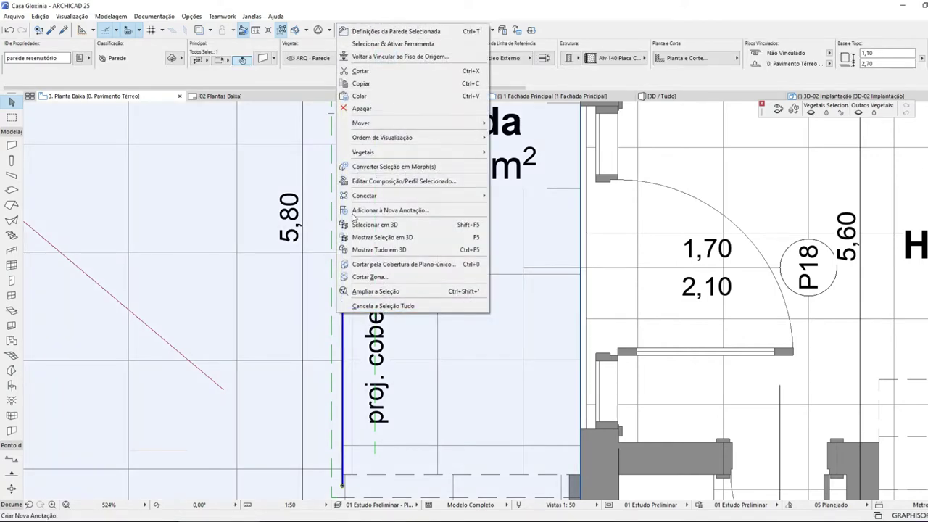
pyautogui.moveTo(396, 141)
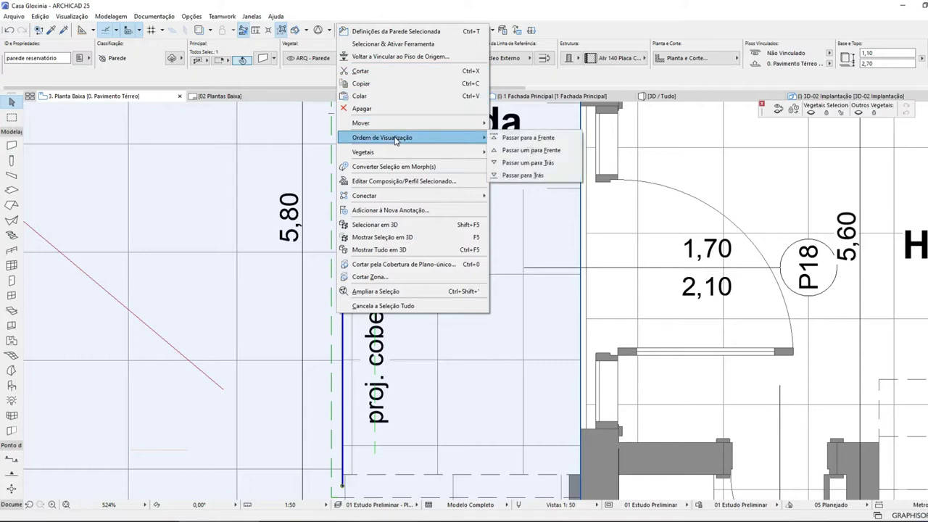
pyautogui.click(534, 138)
pyautogui.press('Escape')
# - Move the "proj. cobertura" text left, to just outside the Varanda's dashed roof projection lines
pyautogui.scroll(-2, 425, 254)
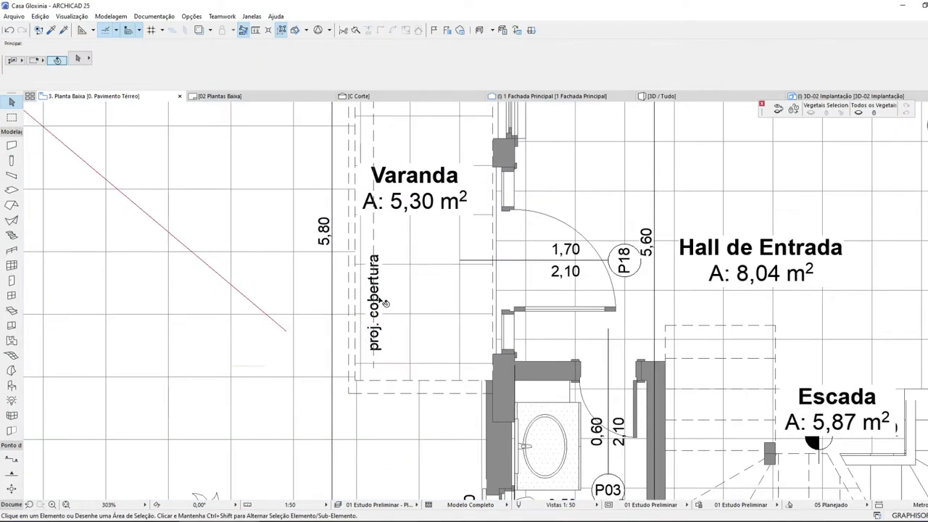
pyautogui.click(378, 297)
pyautogui.hotkey('ctrl', 'd')
pyautogui.click(325, 323)
pyautogui.click(286, 321)
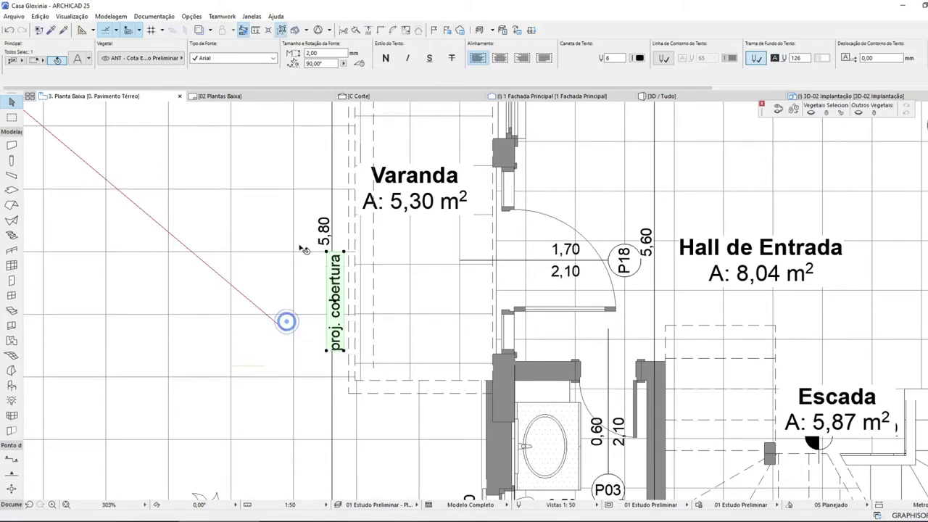
# - Shift the vertical 5,80 dimension about 0,19 m further left, clear of the "proj. cobertura" text
pyautogui.click(333, 219)
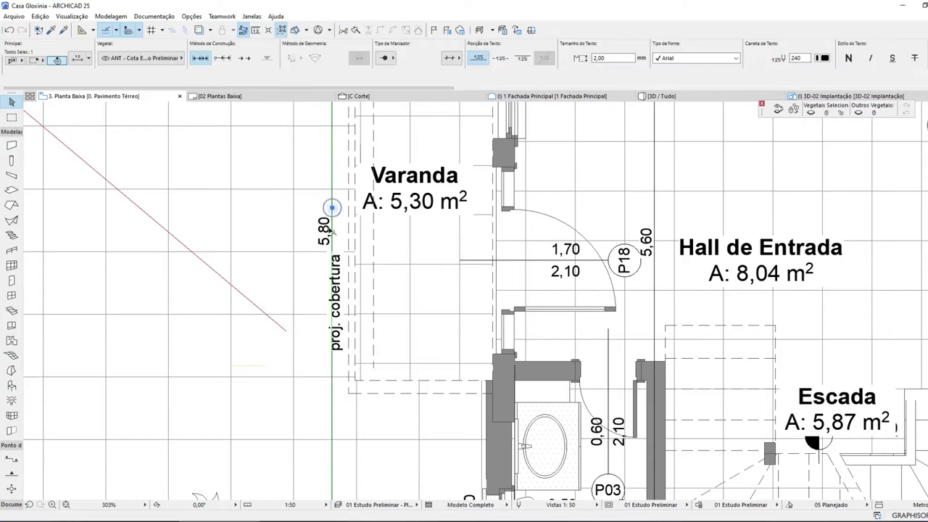
pyautogui.hotkey('ctrl', 'd')
pyautogui.click(299, 249)
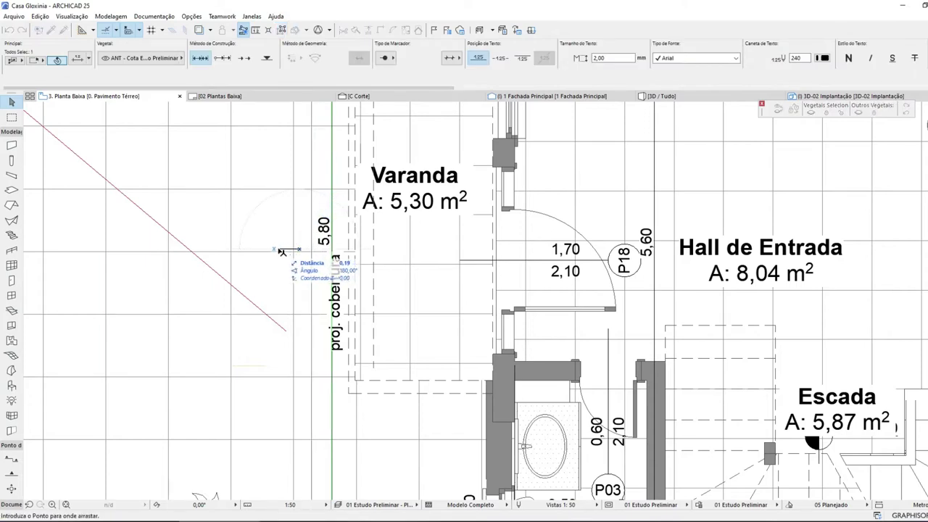
pyautogui.click(278, 250)
pyautogui.scroll(-5, 278, 250)
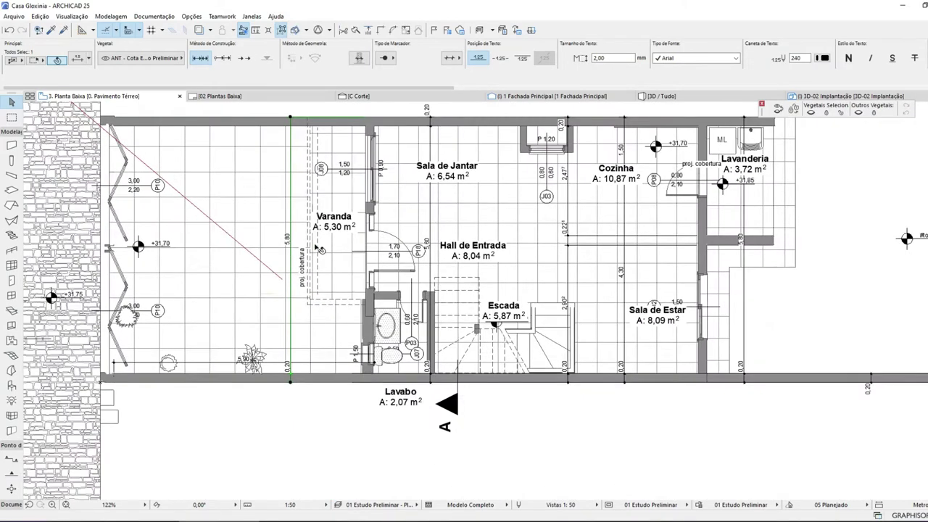
pyautogui.press('Escape')
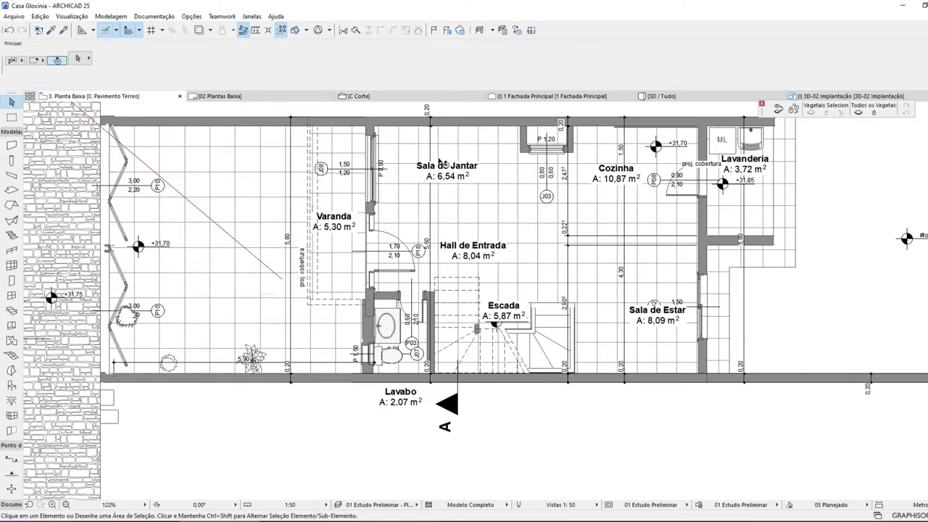
# - Move the vertical 5,60 dimension crossing the Hall de Entrada about 0,27 m left, over the Lavabo
pyautogui.scroll(3, 439, 160)
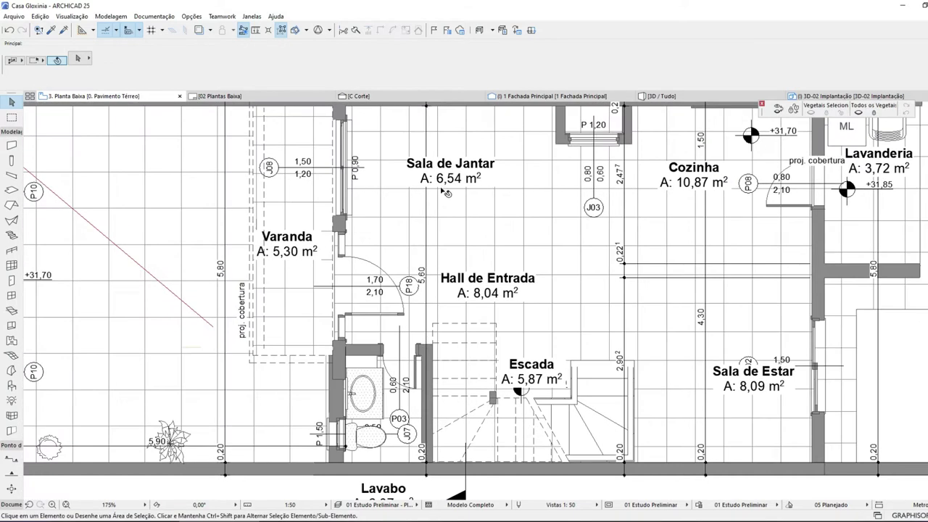
pyautogui.click(426, 233)
pyautogui.hotkey('ctrl', 'd')
pyautogui.click(446, 222)
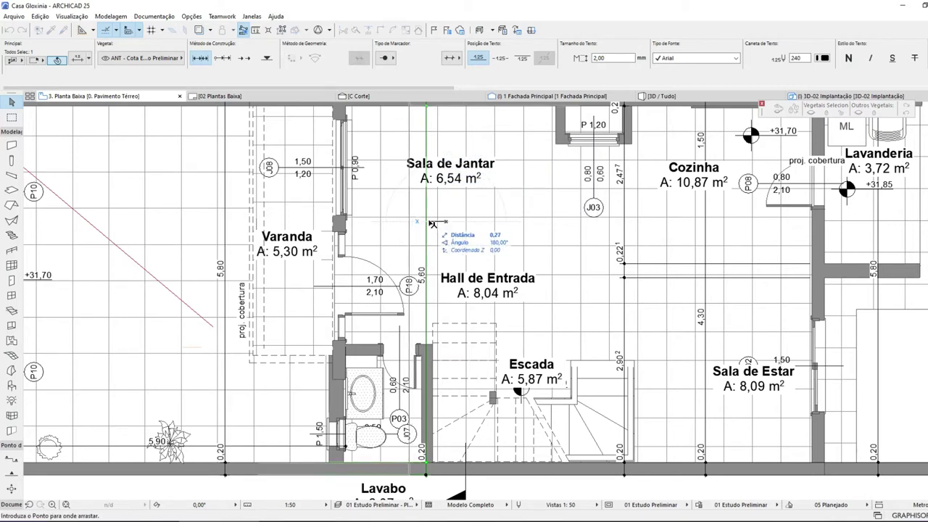
pyautogui.click(430, 222)
pyautogui.scroll(-5, 396, 260)
pyautogui.scroll(8, 400, 270)
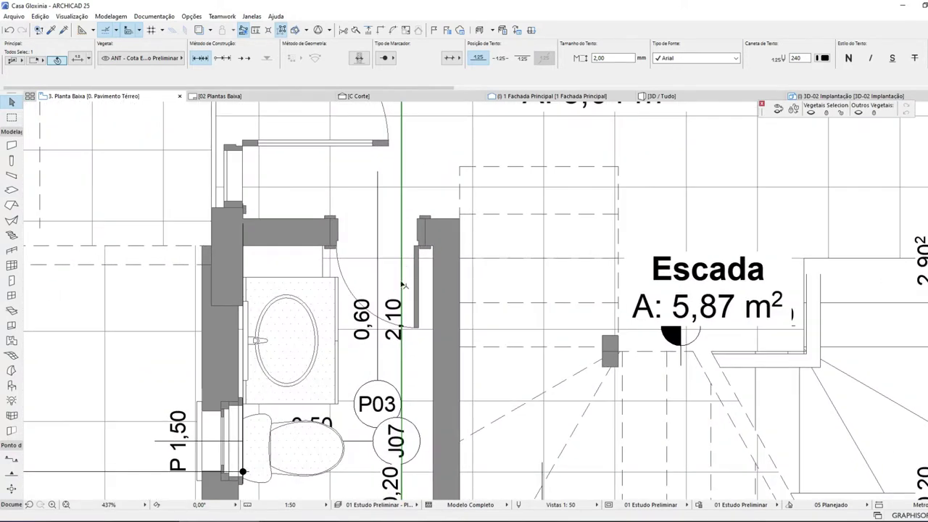
pyautogui.press('Escape')
# - Add dimension points for both faces of the Lavabo's upper wall to the vertical 5,60 dimension
pyautogui.click(402, 283)
pyautogui.click(402, 284)
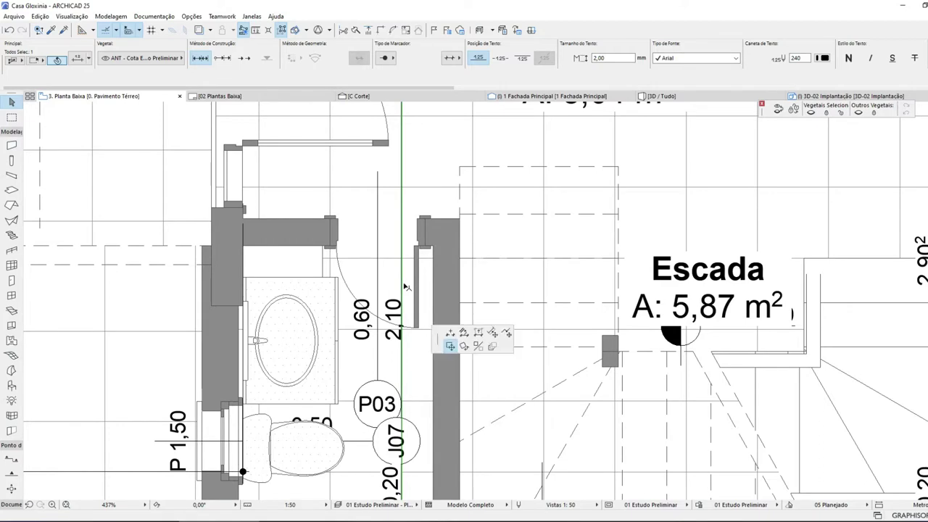
pyautogui.click(700, 391)
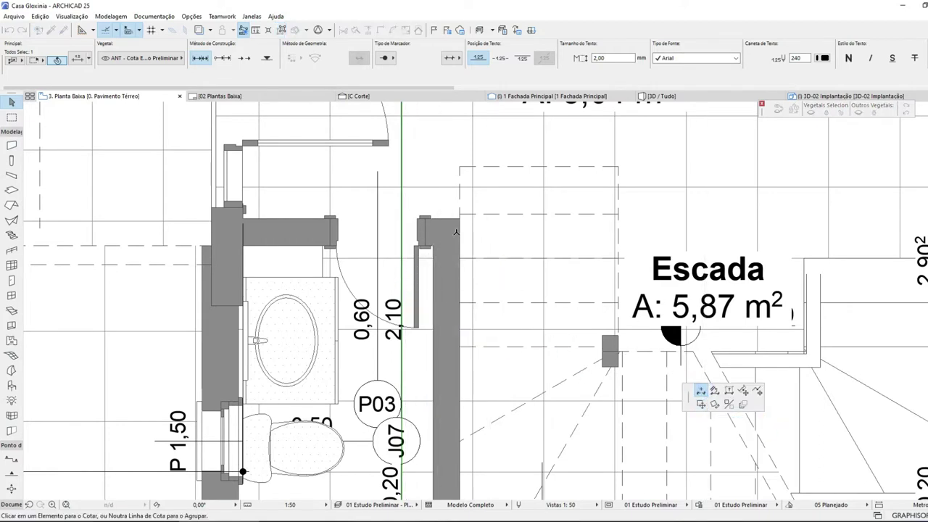
pyautogui.click(320, 219)
pyautogui.click(402, 318)
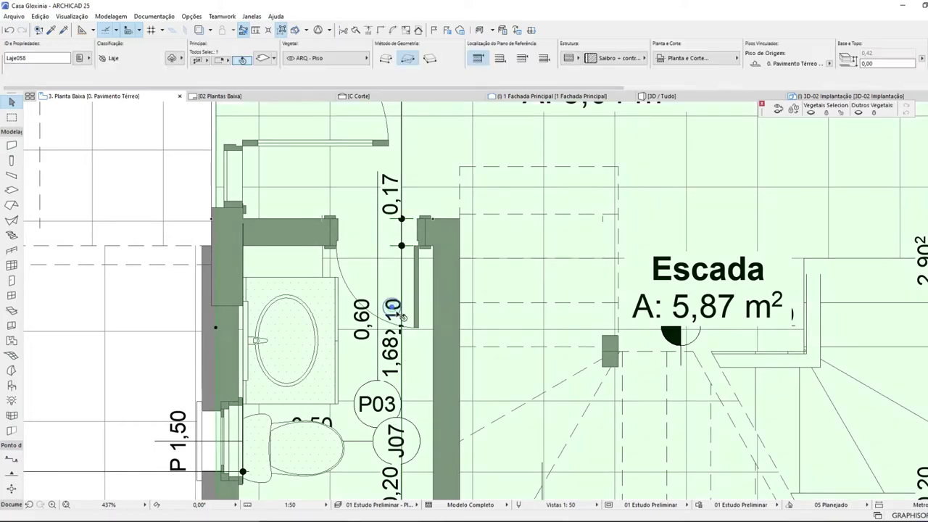
# - Move the split vertical dimension chain left, off the height text of door P03 in the Lavabo
pyautogui.click(403, 319)
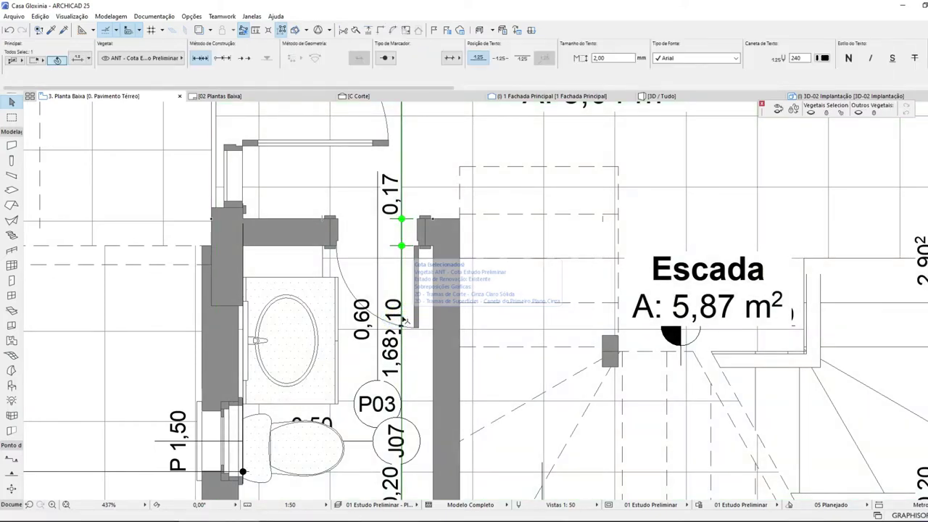
pyautogui.moveTo(404, 320); pyautogui.dragTo(348, 304)
pyautogui.click(403, 288)
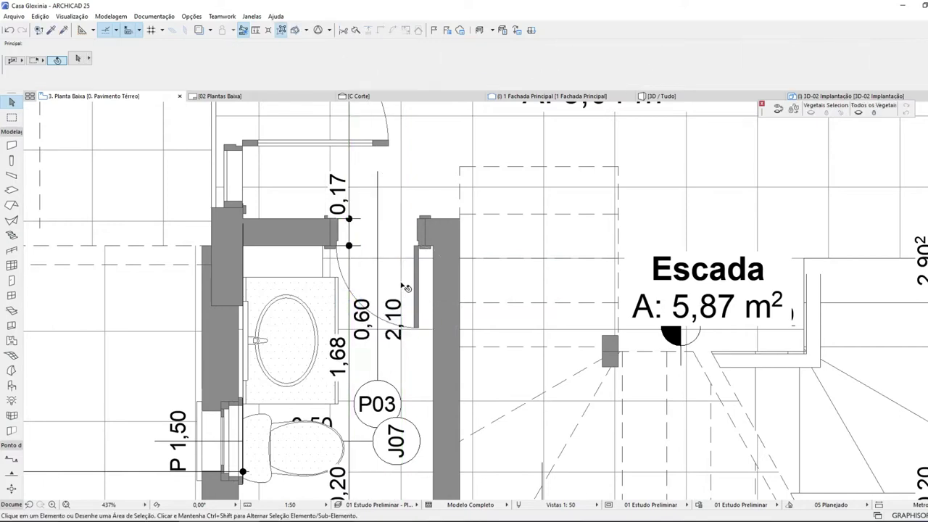
pyautogui.click(396, 332)
# - Shift the vertical dimension chain through the Lavabo about 0,37 m further left, clear of the P03 door texts
pyautogui.scroll(-3, 351, 281)
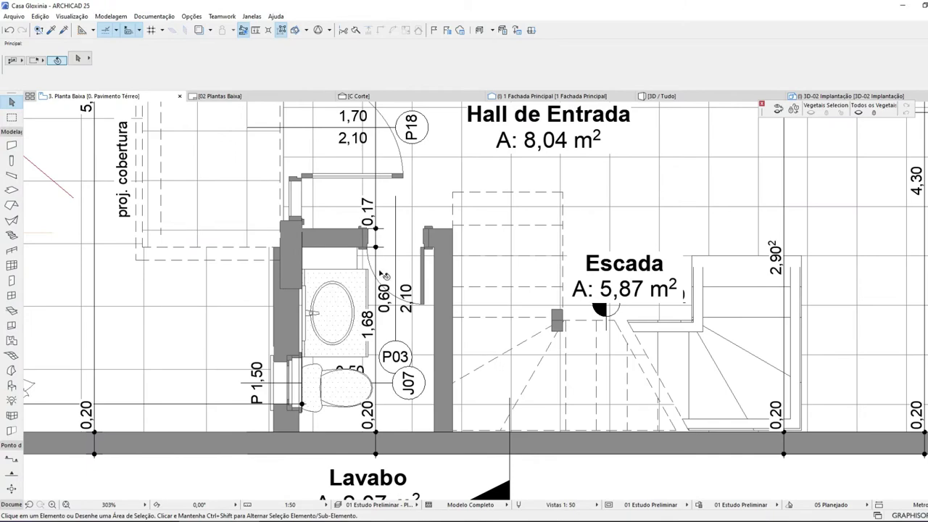
pyautogui.click(376, 266)
pyautogui.scroll(-5, 443, 330)
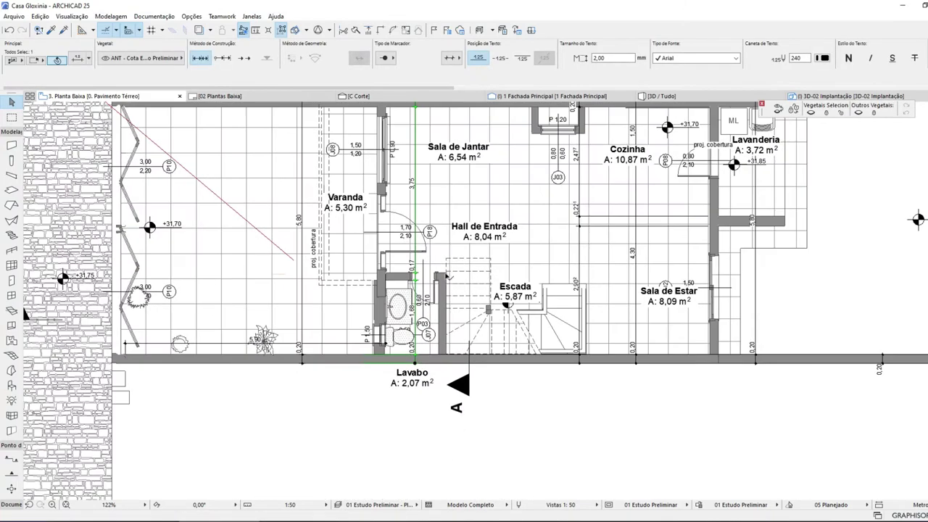
pyautogui.scroll(2, 438, 213)
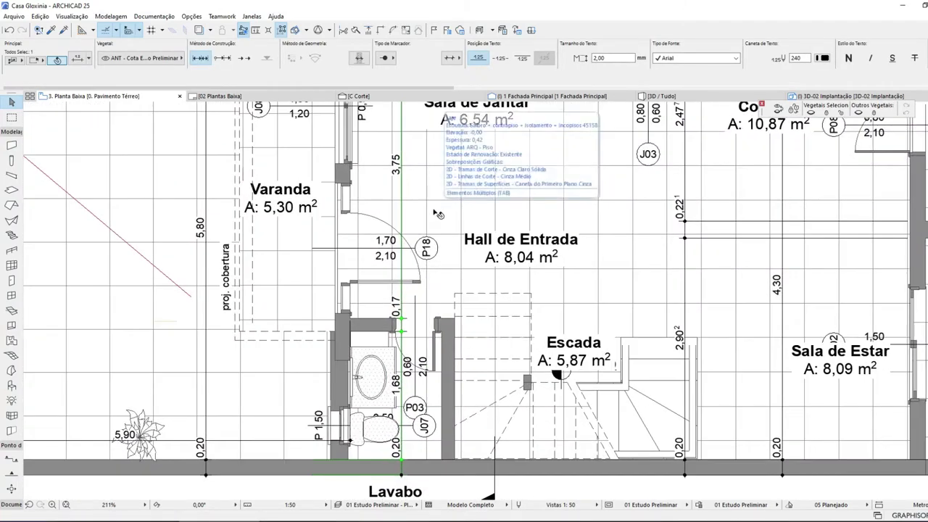
pyautogui.hotkey('ctrl', 'd')
pyautogui.click(475, 201)
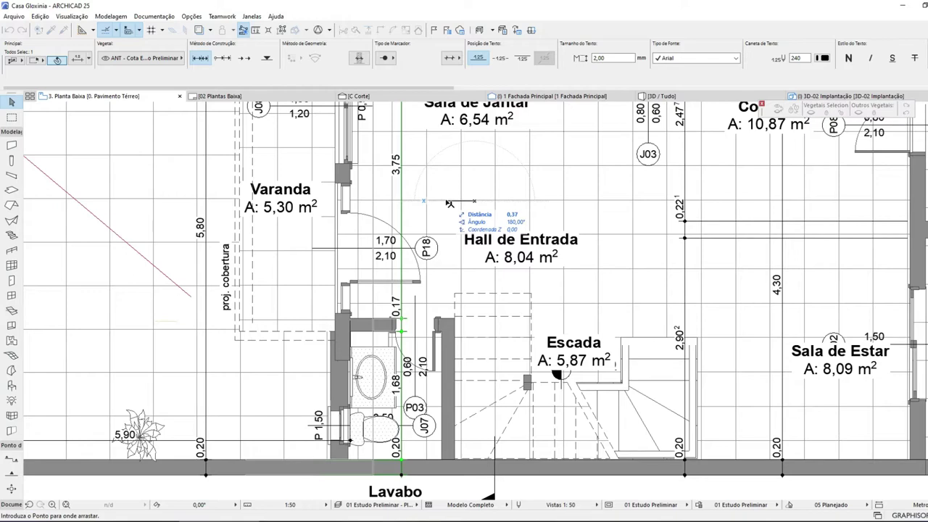
pyautogui.click(450, 203)
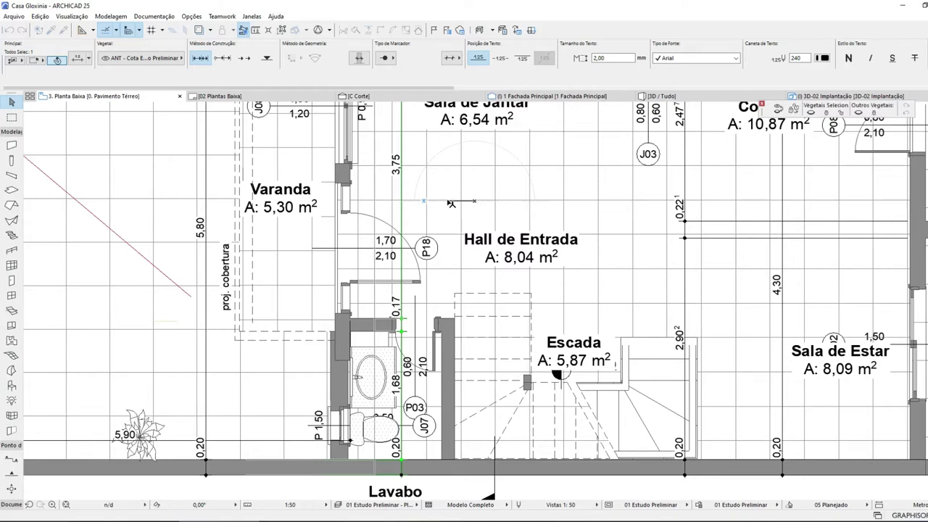
pyautogui.scroll(-3, 414, 322)
pyautogui.scroll(5, 374, 397)
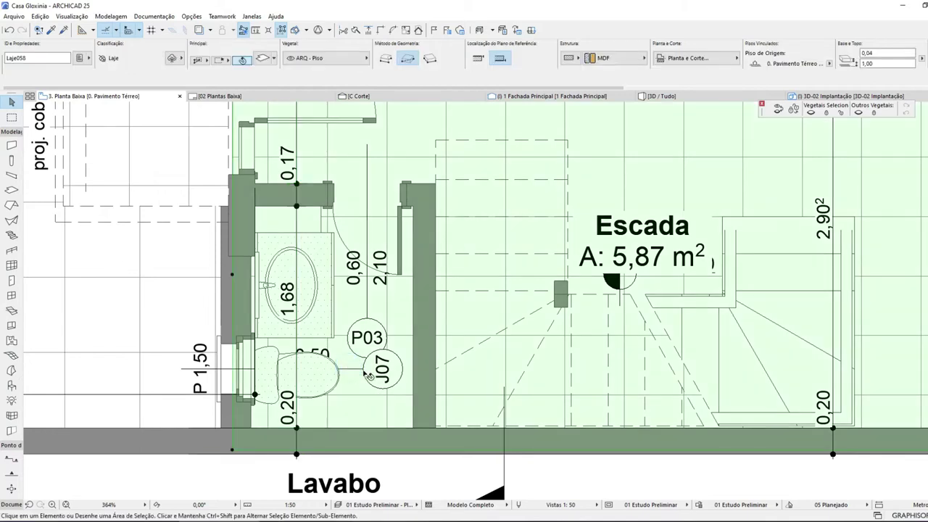
pyautogui.click(367, 373)
pyautogui.rightClick(367, 374)
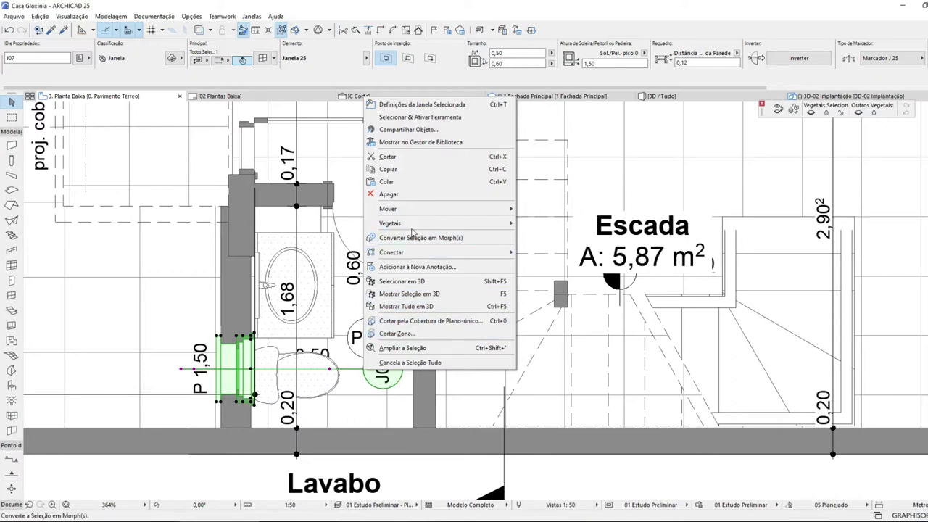
pyautogui.moveTo(429, 228)
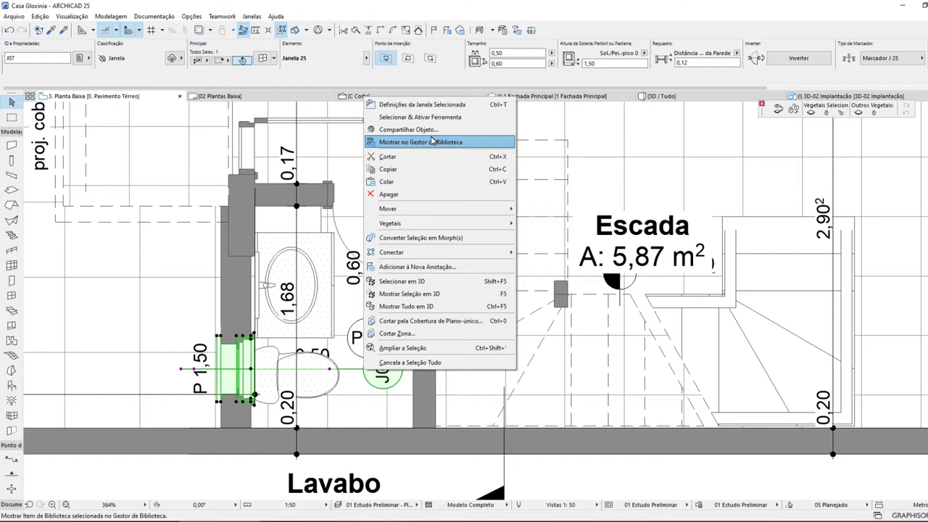
pyautogui.press('Escape')
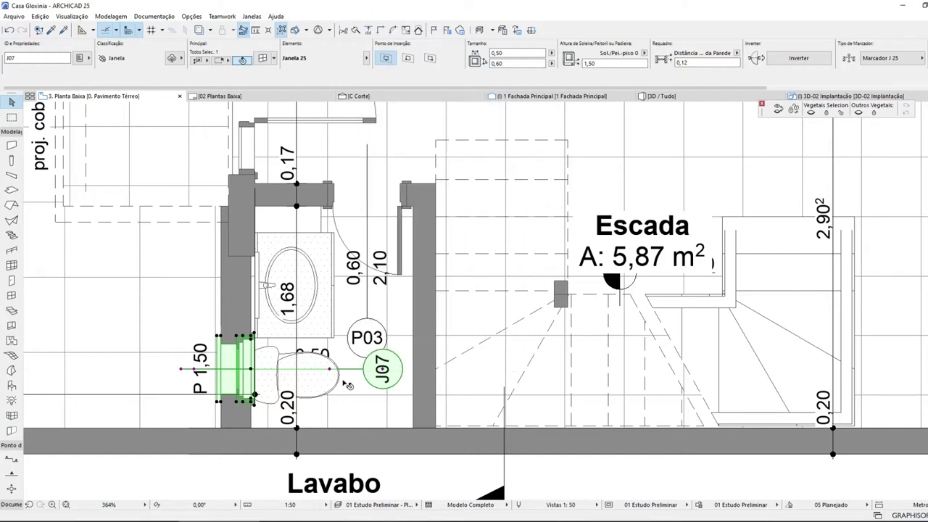
# - Send the toilet in the Lavabo one level back in the display order, behind the J07 window's texts
pyautogui.click(337, 383)
pyautogui.rightClick(347, 370)
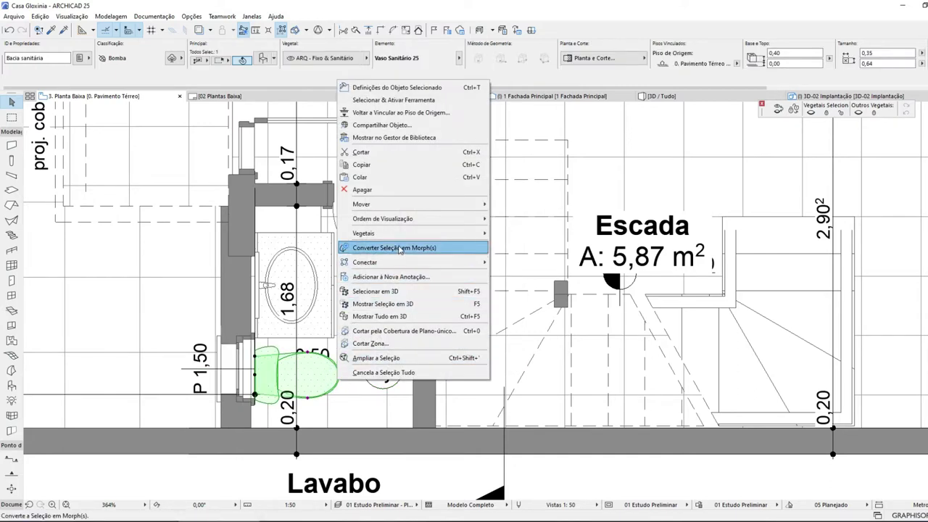
pyautogui.click(543, 244)
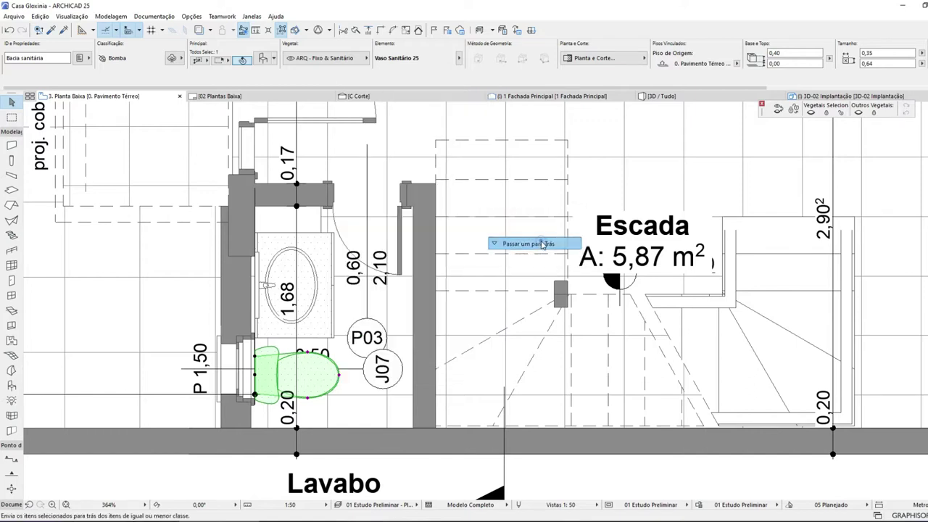
pyautogui.press('Escape')
# - Move the level marker overlapping the Escada label about 1 m up, into the clear area below the Hall de Entrada label
pyautogui.scroll(-3, 311, 281)
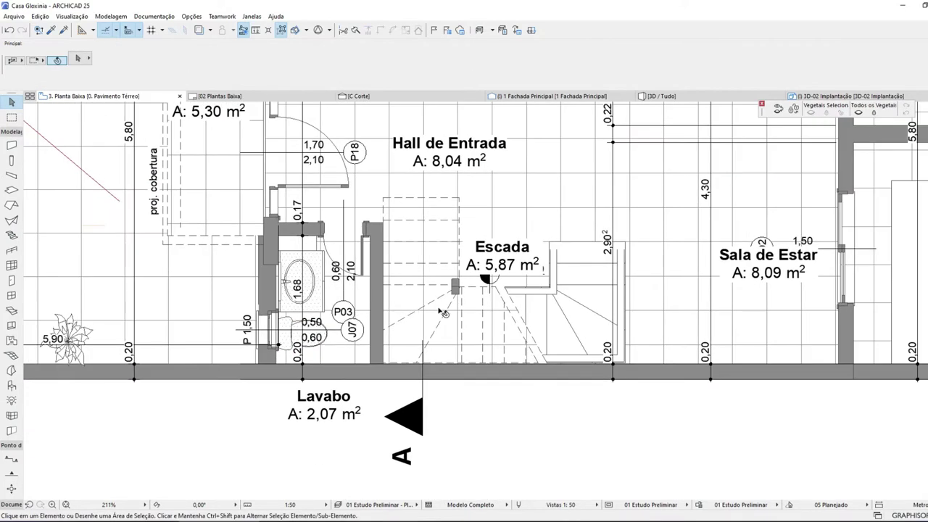
pyautogui.scroll(-2, 443, 314)
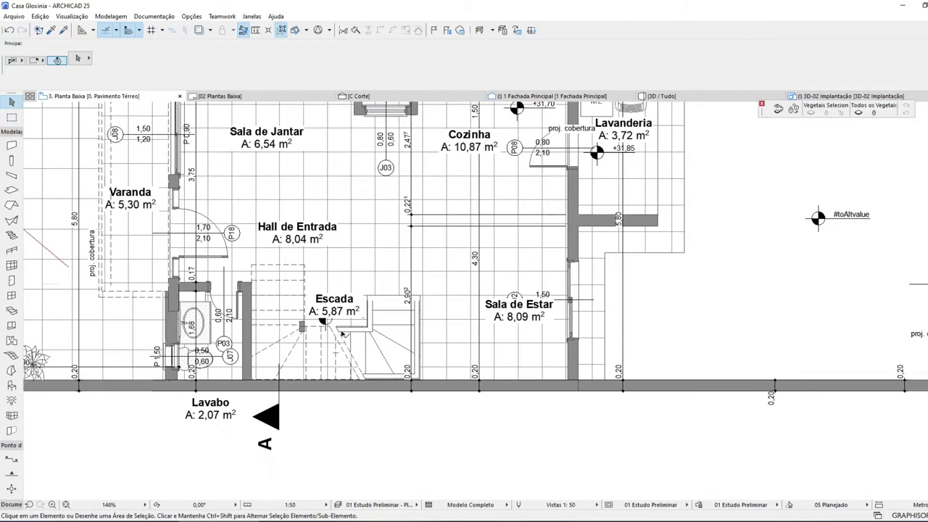
pyautogui.scroll(3, 326, 330)
pyautogui.click(317, 333)
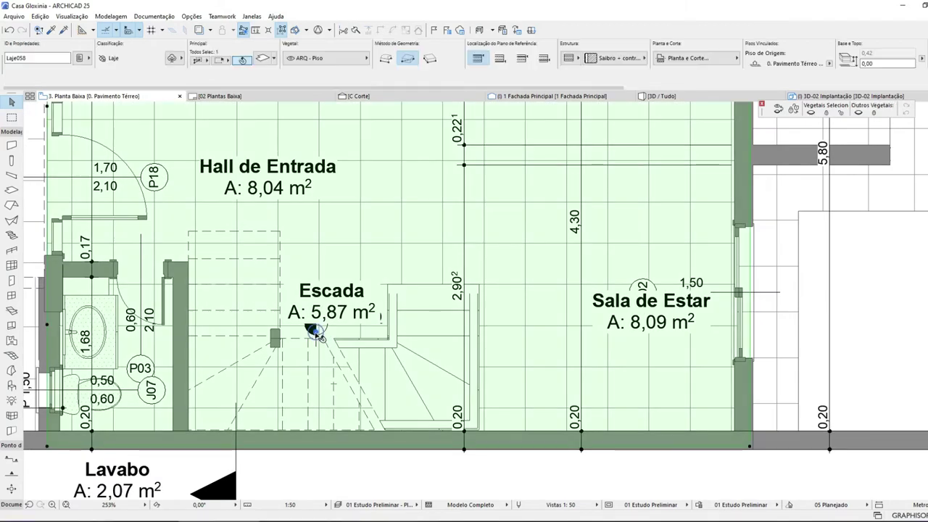
pyautogui.click(317, 325)
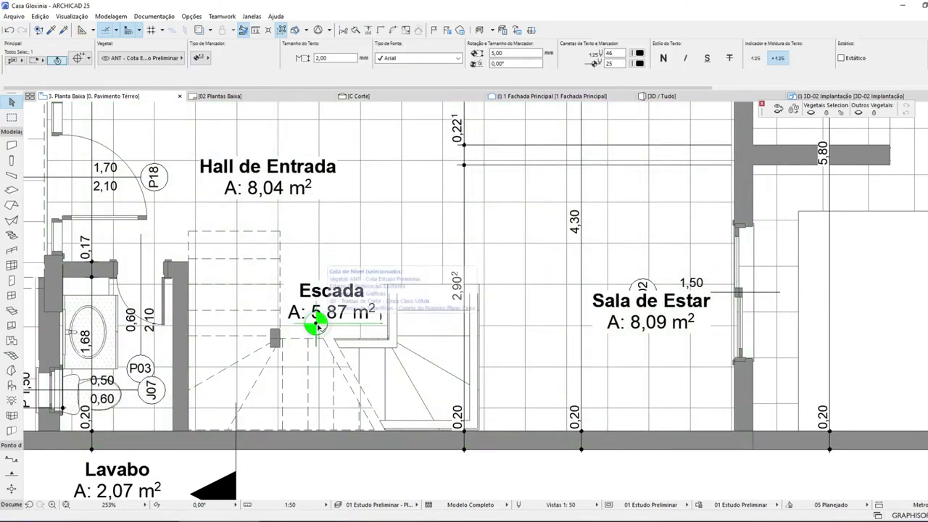
pyautogui.click(317, 326)
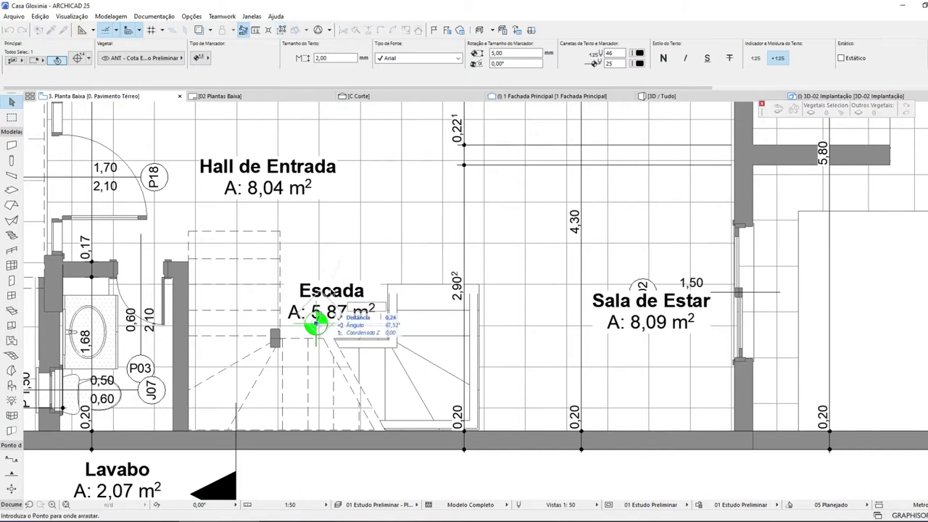
pyautogui.click(315, 236)
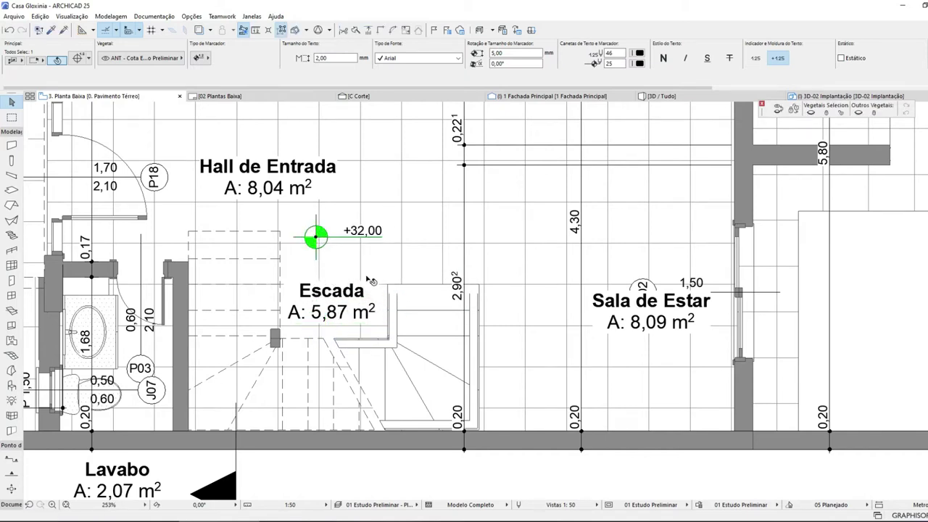
pyautogui.press('Escape')
# - Move the vertical 1,50 / 4,30 dimension chain in the Cozinha about 0,8 m left, clear of the room label
pyautogui.scroll(-2, 370, 279)
pyautogui.moveTo(330, 276); pyautogui.dragTo(458, 295, button='middle')
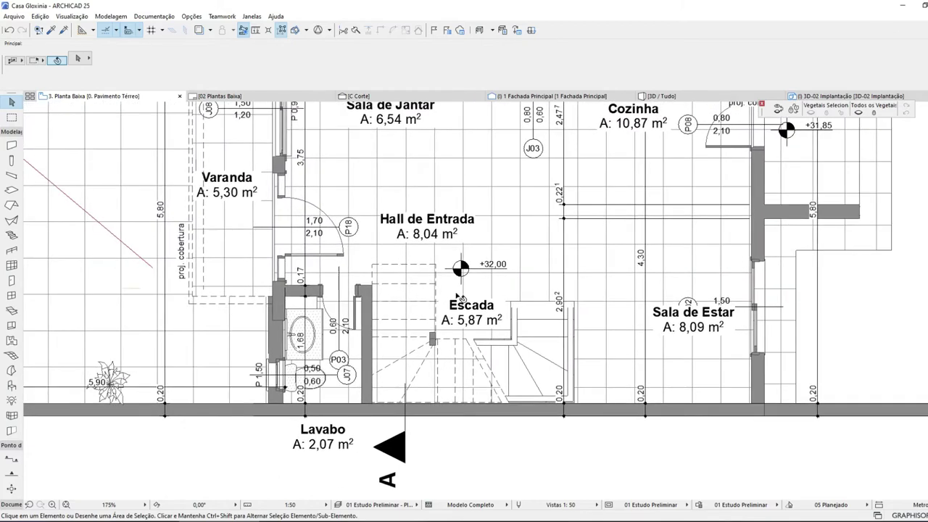
pyautogui.scroll(-4, 459, 296)
pyautogui.scroll(2, 464, 271)
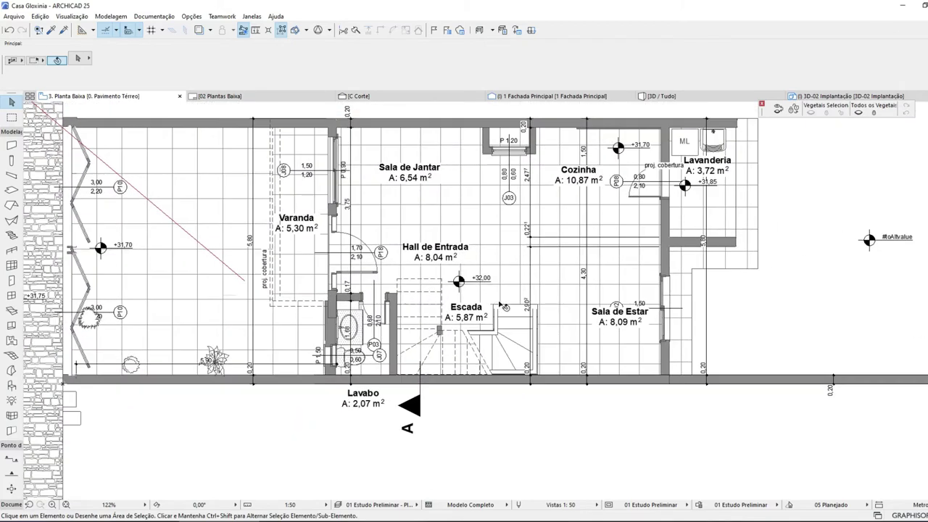
pyautogui.scroll(1, 615, 211)
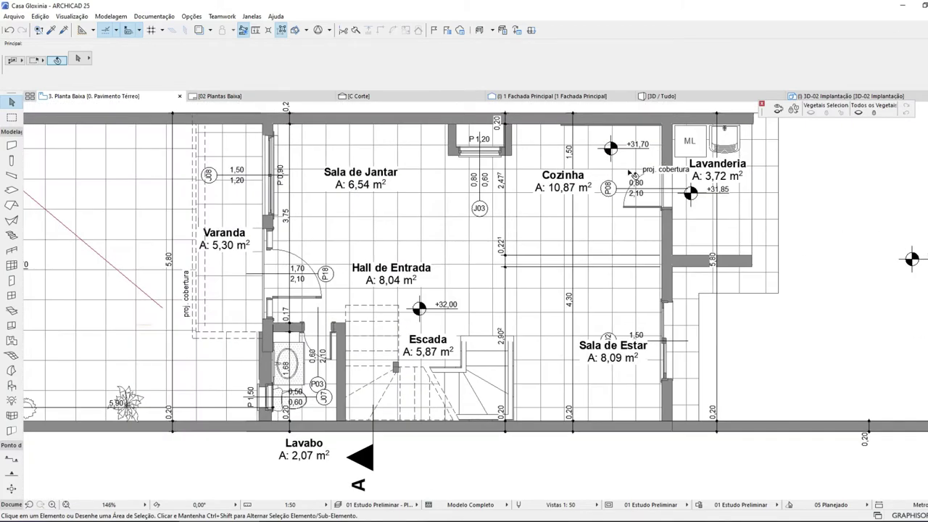
pyautogui.moveTo(499, 234); pyautogui.dragTo(478, 229, button='middle')
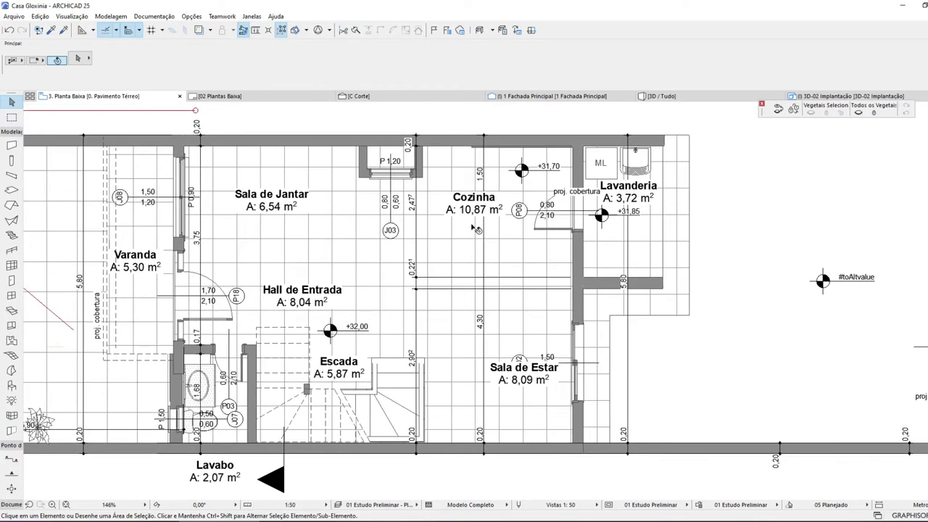
pyautogui.click(485, 247)
pyautogui.hotkey('ctrl', 'd')
pyautogui.click(492, 256)
pyautogui.moveTo(455, 261); pyautogui.dragTo(440, 262)
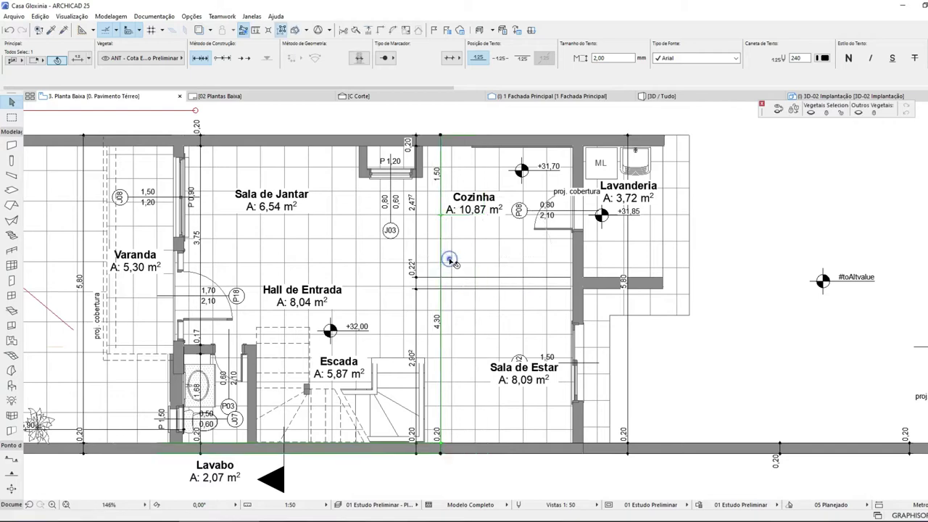
# - Move the vertical dimension chain with the 0,22 segment about 0,2 m left, across the J03 window niche
pyautogui.scroll(4, 421, 444)
pyautogui.scroll(-2, 477, 372)
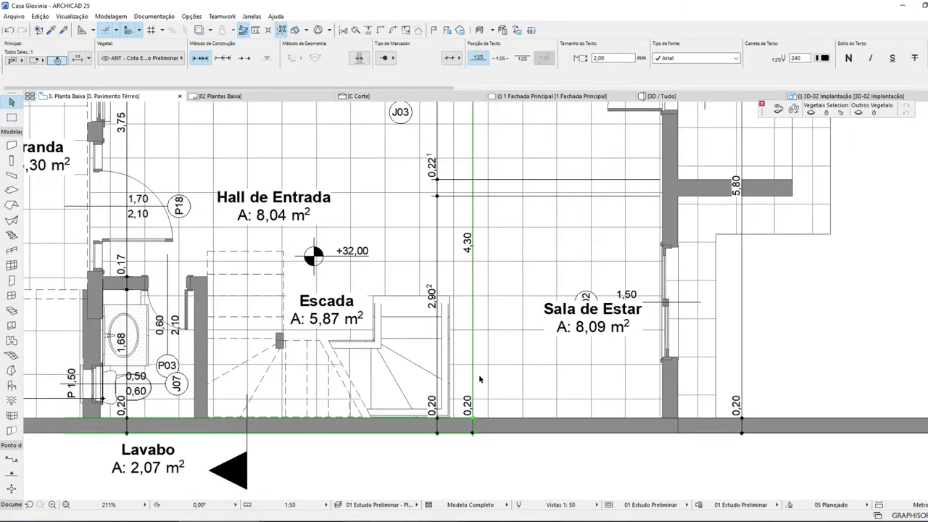
pyautogui.scroll(-2, 512, 278)
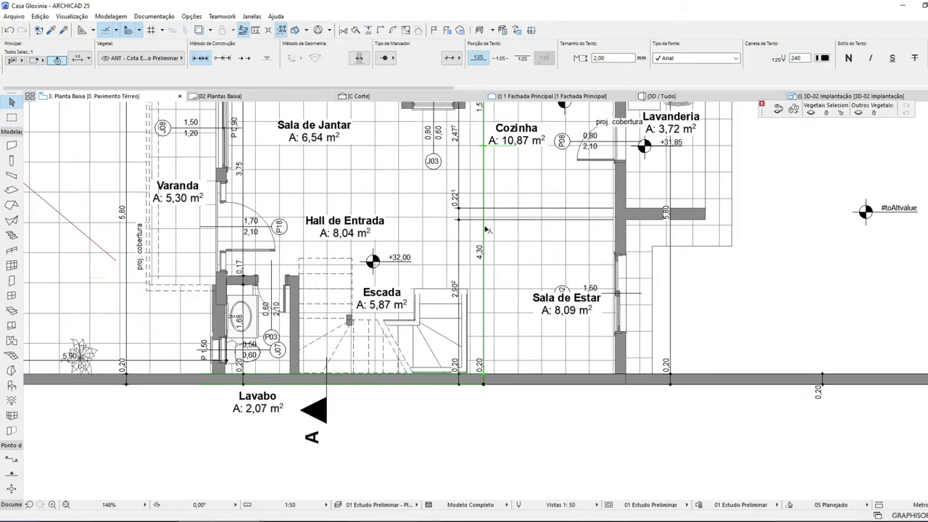
pyautogui.scroll(-1, 477, 254)
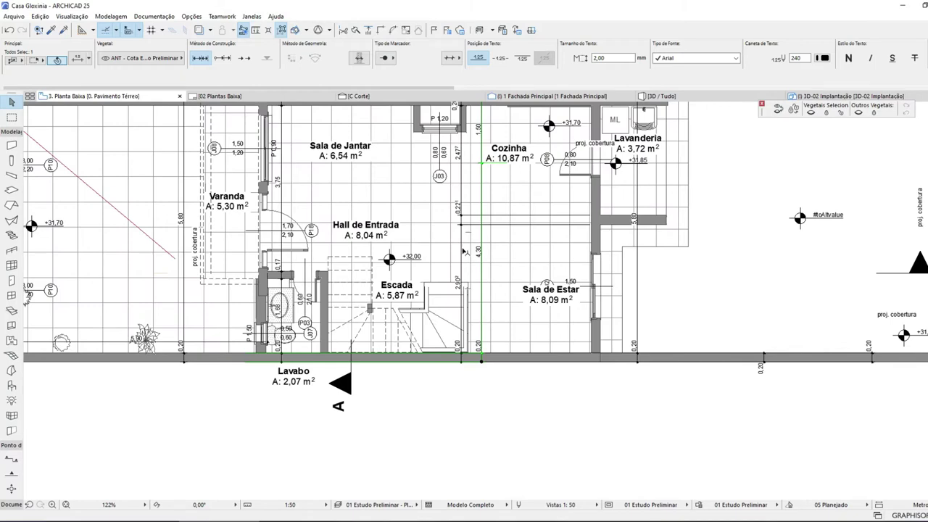
pyautogui.hotkey('ctrl', 'd')
pyautogui.click(461, 234)
pyautogui.click(444, 236)
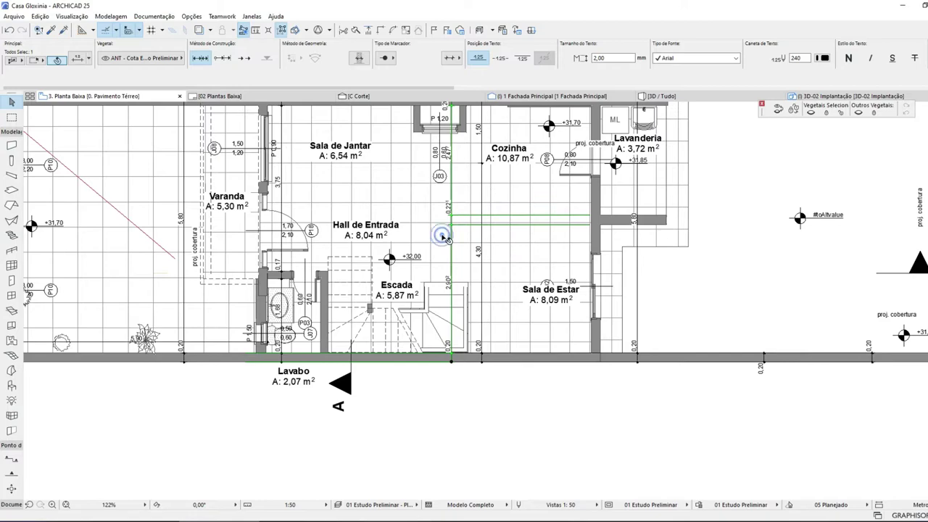
# - Relink the upper point of the 0,22 segment to the inner face of the J03 window niche's wall
pyautogui.scroll(-4, 466, 237)
pyautogui.scroll(4, 468, 210)
pyautogui.scroll(2, 480, 232)
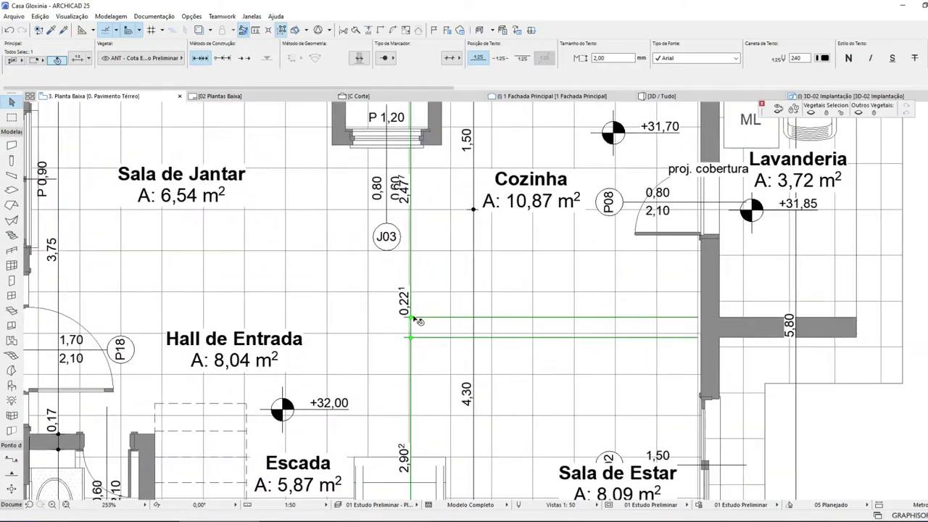
pyautogui.click(411, 317)
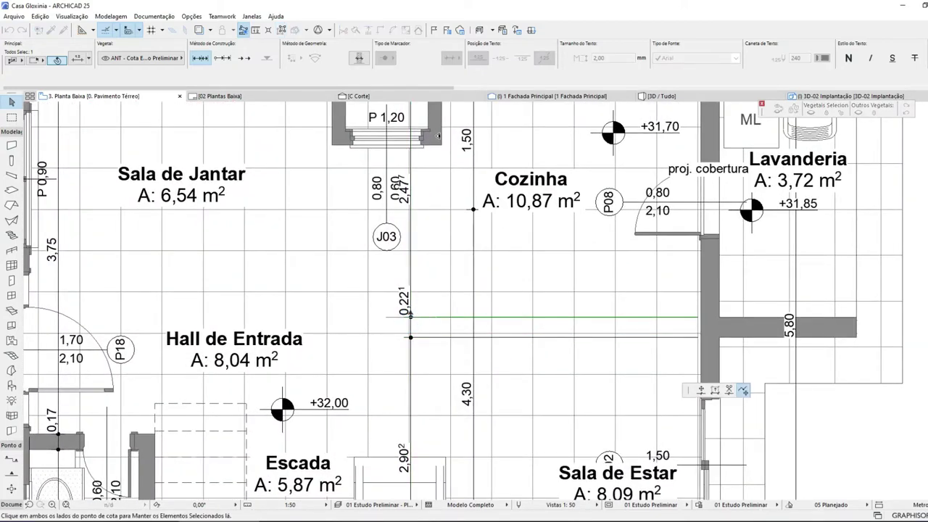
pyautogui.click(700, 390)
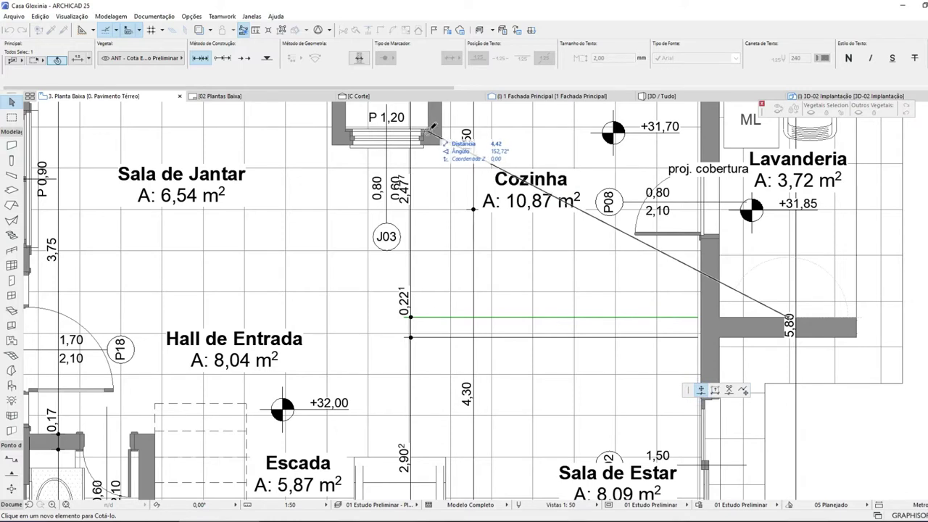
pyautogui.scroll(3, 435, 127)
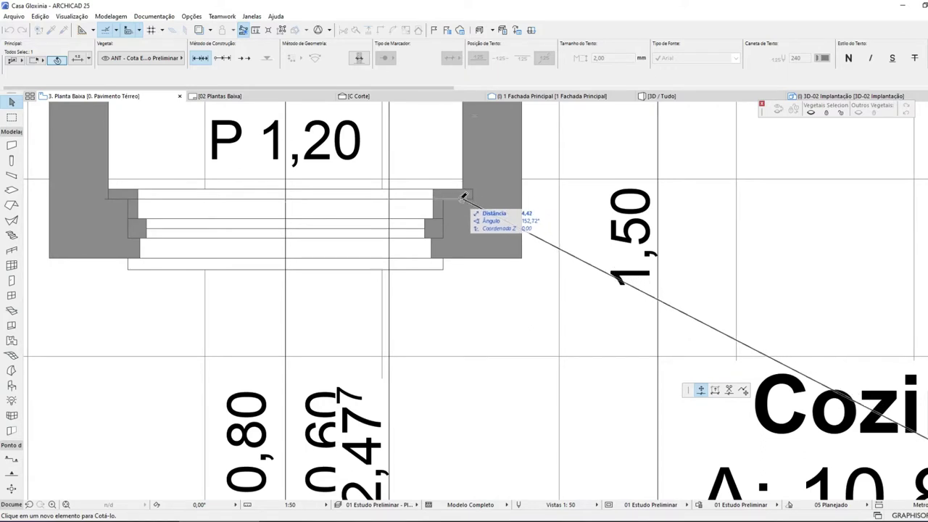
pyautogui.click(459, 200)
# - Relink the remaining point of the former 0,22 segment to the outer face of the J03 window niche's wall
pyautogui.scroll(-5, 459, 201)
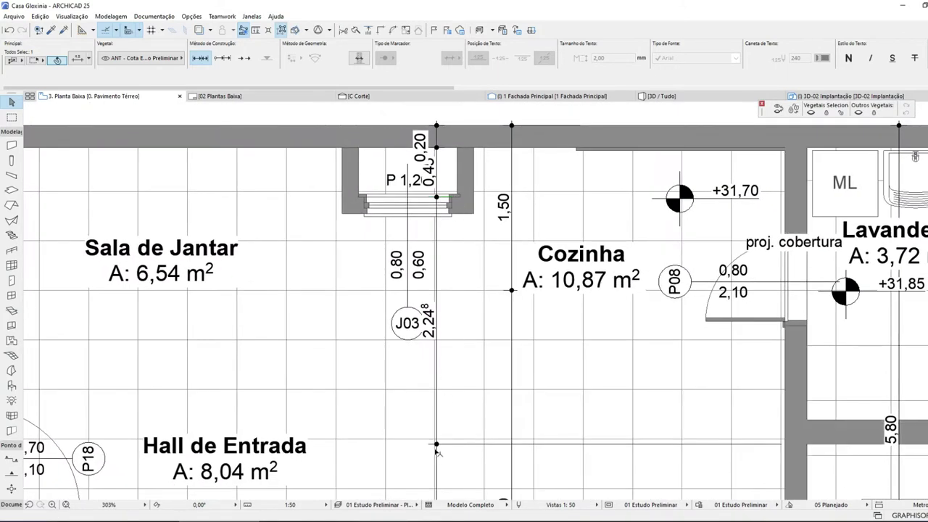
pyautogui.click(437, 445)
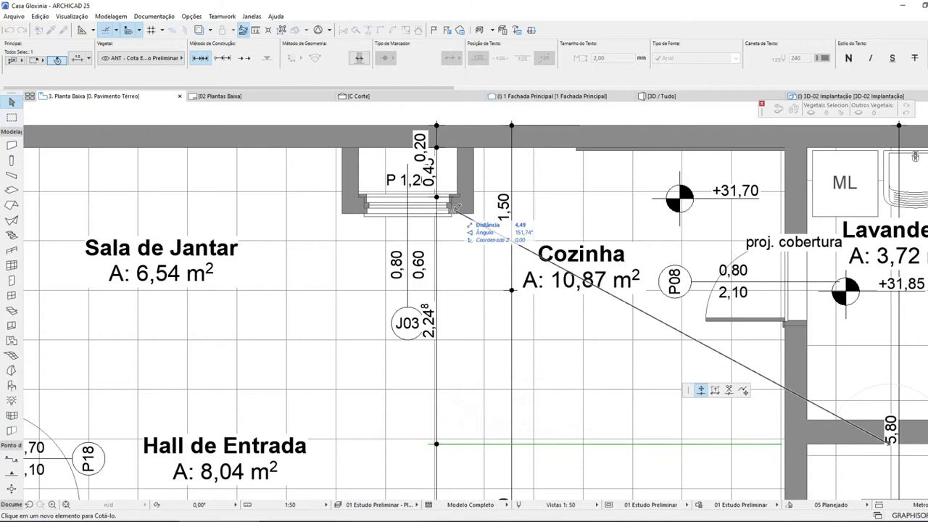
pyautogui.click(453, 210)
pyautogui.scroll(-2, 457, 210)
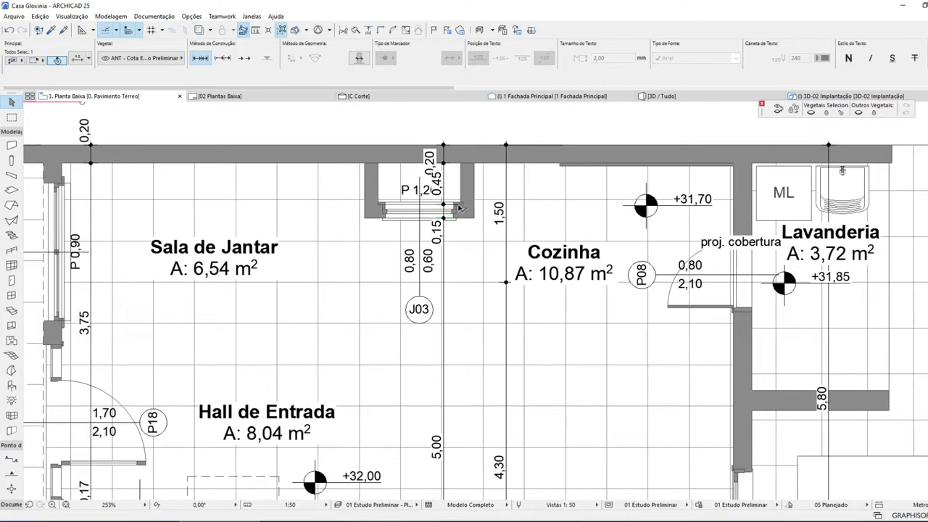
# - Move the 0,20 dimension text at the J03 niche outside the upper wall, in line with its dimension chain
pyautogui.scroll(4, 445, 122)
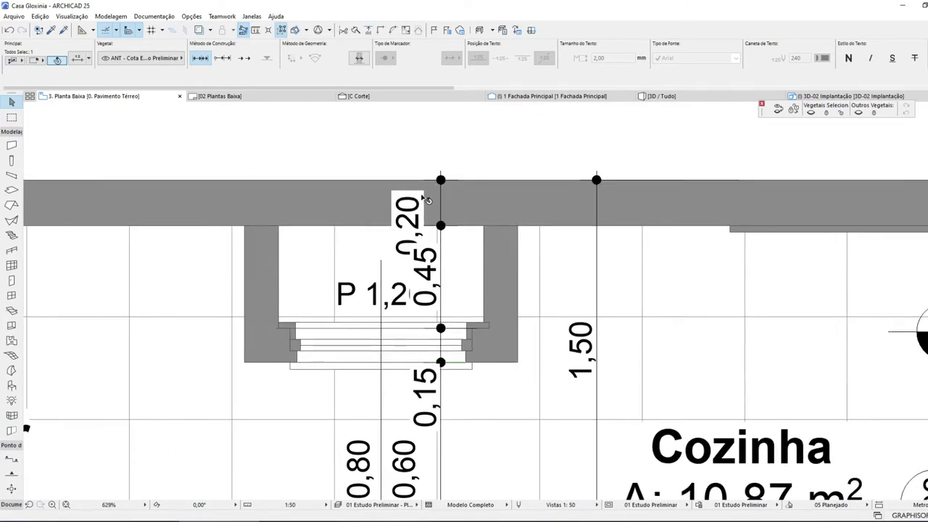
pyautogui.click(419, 238)
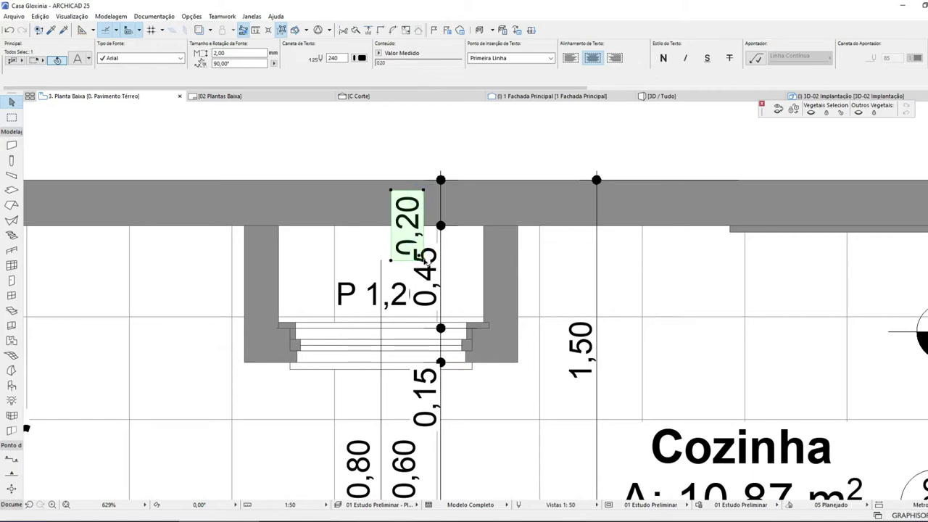
pyautogui.click(422, 258)
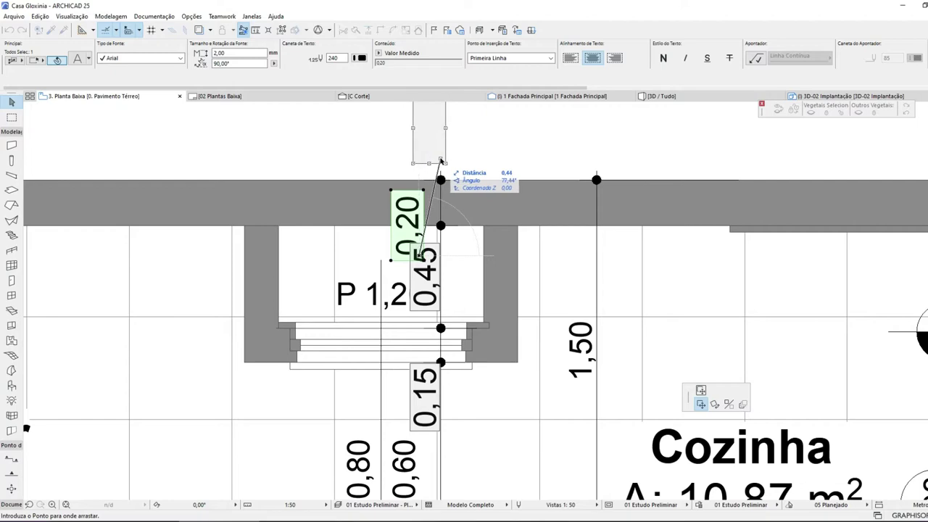
pyautogui.click(441, 158)
pyautogui.scroll(-4, 440, 158)
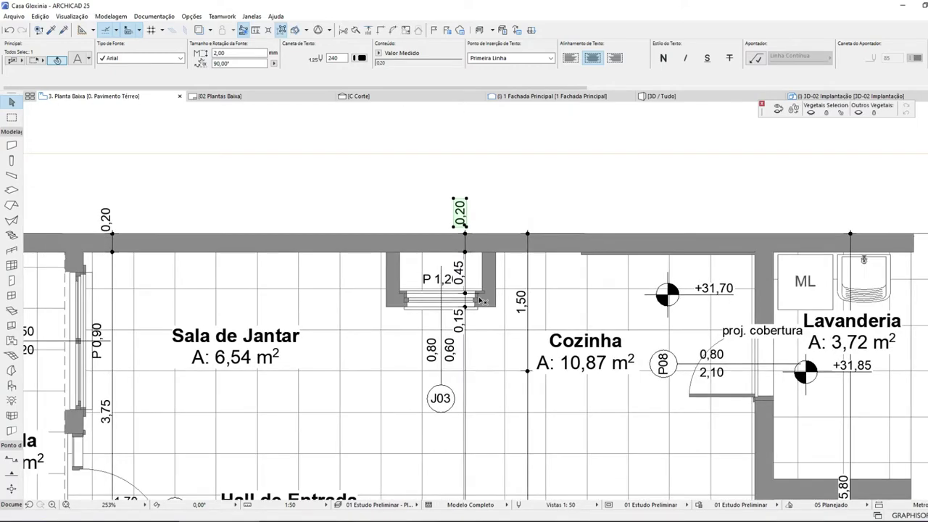
# - Add points to the vertical 5,00 dimension chain at the stair's upper edge and at the tread line just before the winders
pyautogui.scroll(-3, 475, 366)
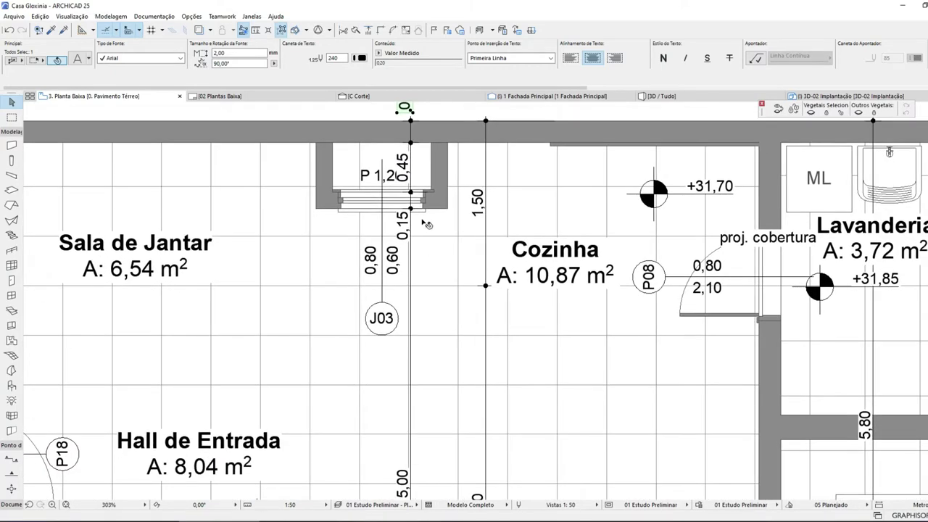
pyautogui.scroll(6, 440, 408)
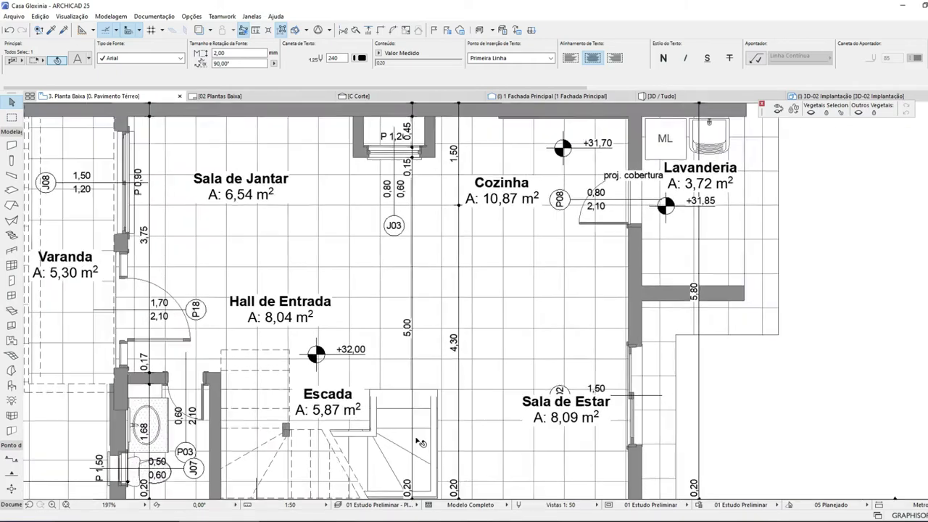
pyautogui.click(403, 337)
pyautogui.click(403, 337)
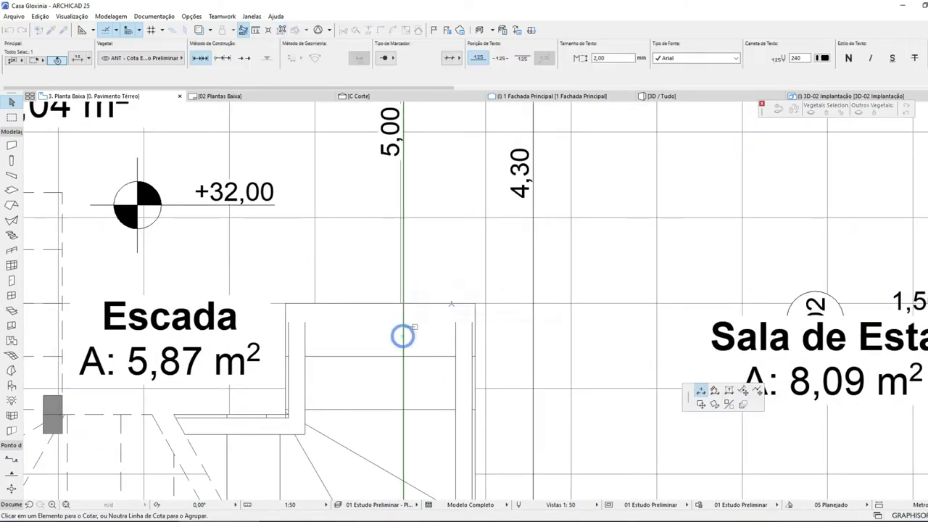
pyautogui.scroll(-5, 476, 303)
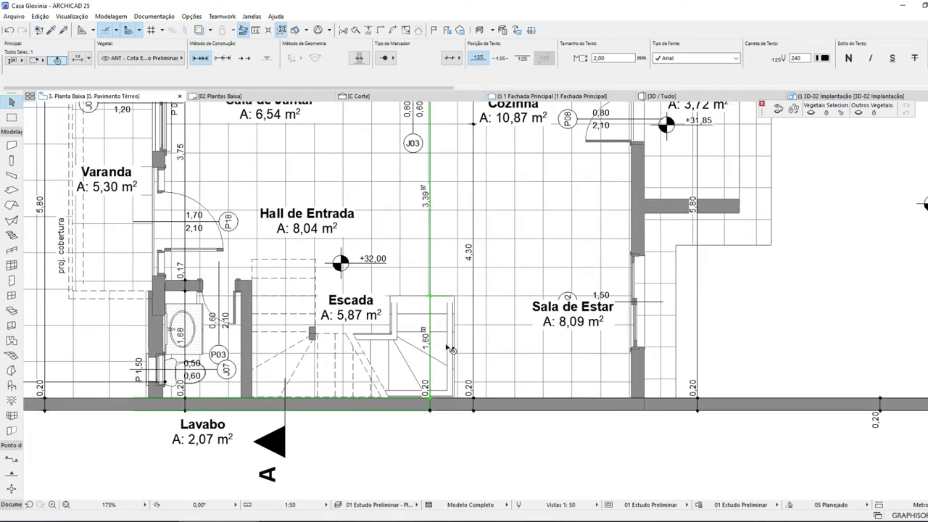
pyautogui.scroll(5, 425, 389)
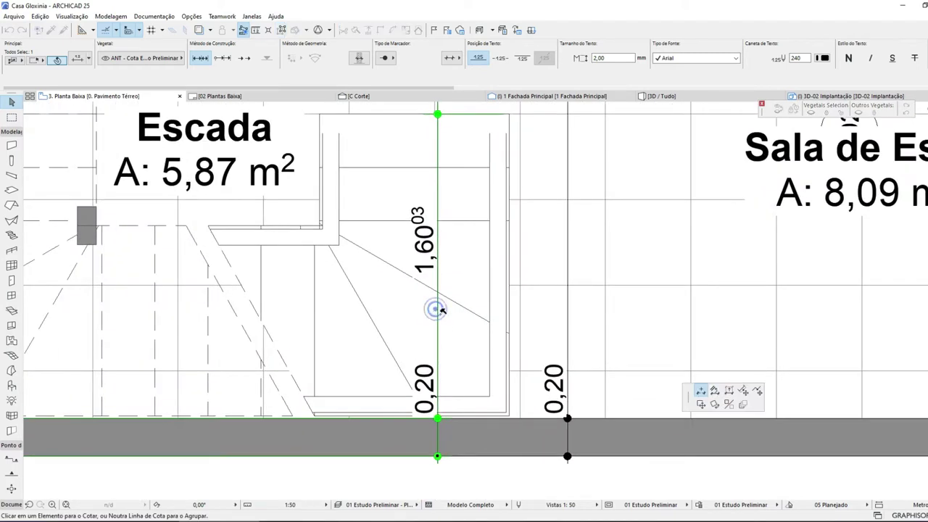
pyautogui.click(437, 217)
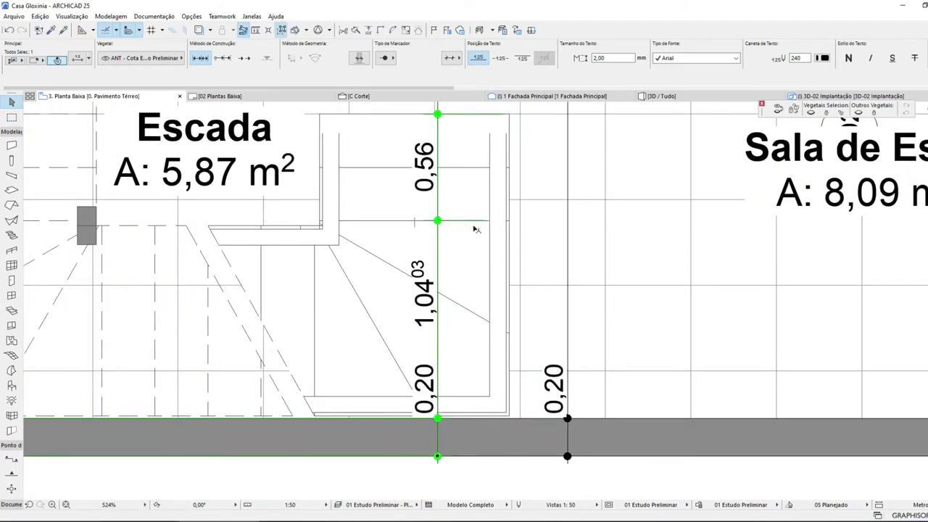
# - Relink the lower point of the 1,50 segment in the Cozinha chain to the room-side face of the J03 window niche
pyautogui.scroll(-2, 475, 229)
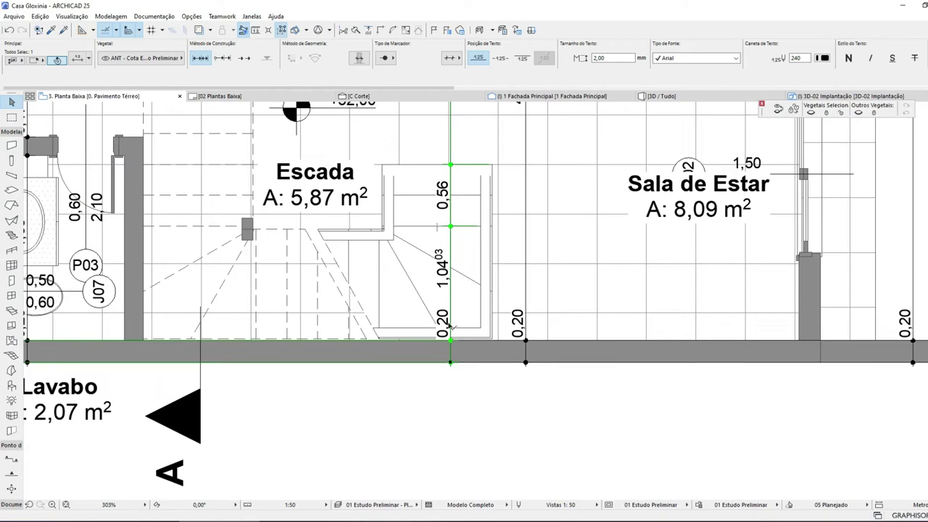
pyautogui.scroll(-3, 433, 309)
pyautogui.moveTo(466, 286); pyautogui.dragTo(350, 395, button='middle')
pyautogui.scroll(2, 375, 137)
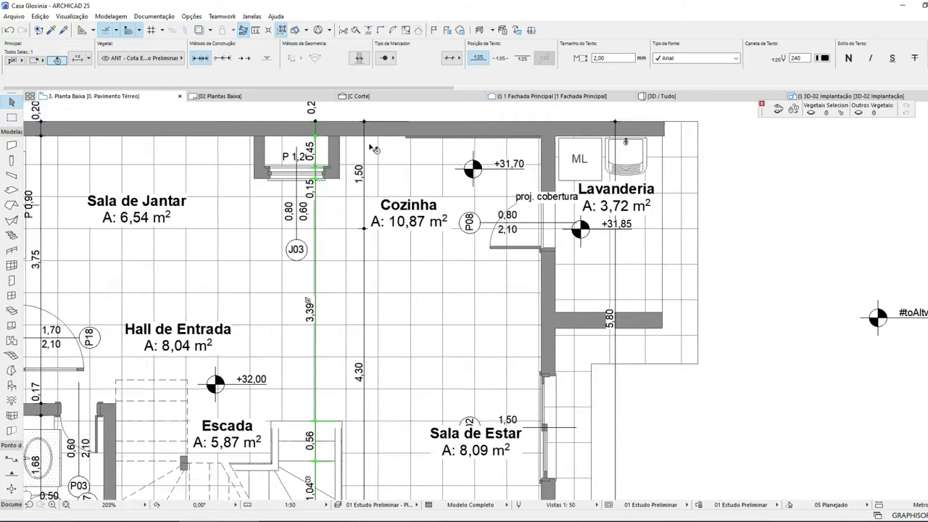
pyautogui.scroll(2, 374, 148)
pyautogui.click(358, 281)
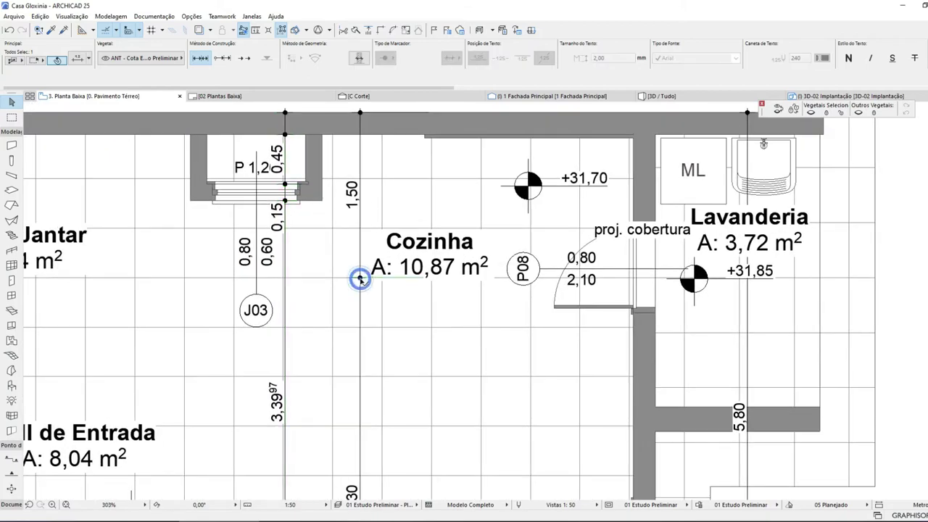
pyautogui.click(325, 199)
# - Add a point to the Cozinha dimension chain at the inner face of the upper wall beside the J03 niche
pyautogui.scroll(-3, 324, 199)
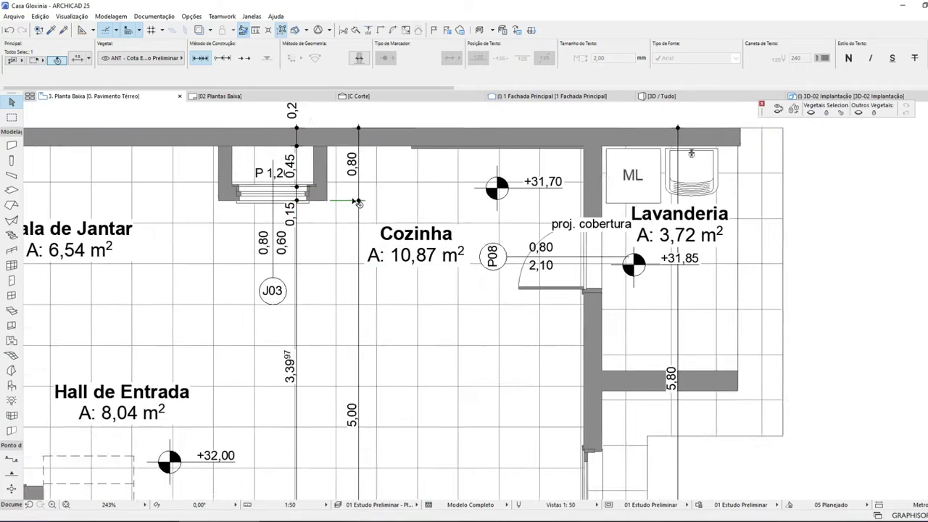
pyautogui.scroll(4, 362, 194)
pyautogui.scroll(2, 363, 195)
pyautogui.click(367, 213)
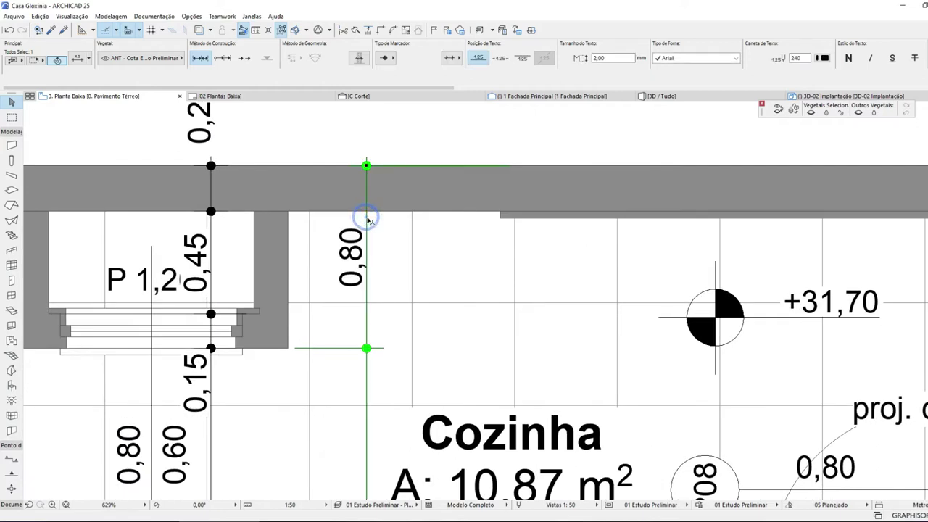
pyautogui.scroll(-8, 298, 209)
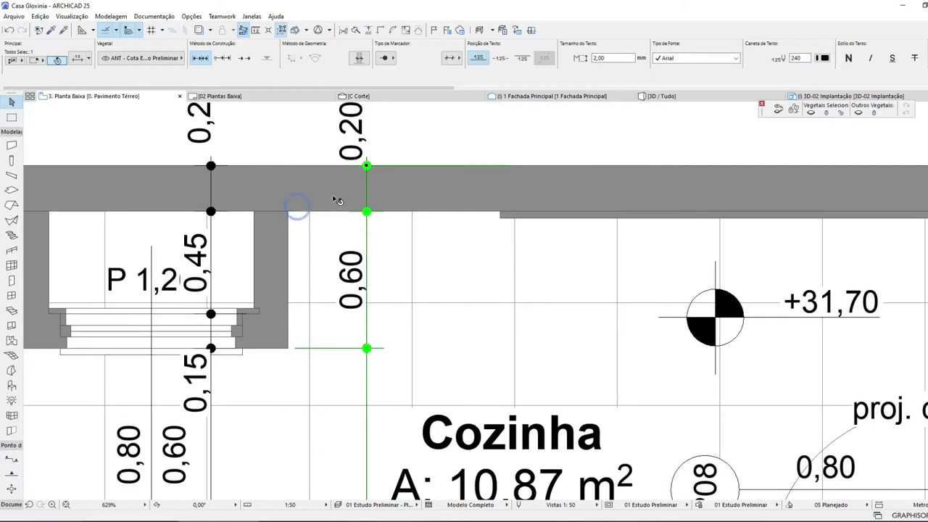
# - Save the project
pyautogui.scroll(2, 398, 266)
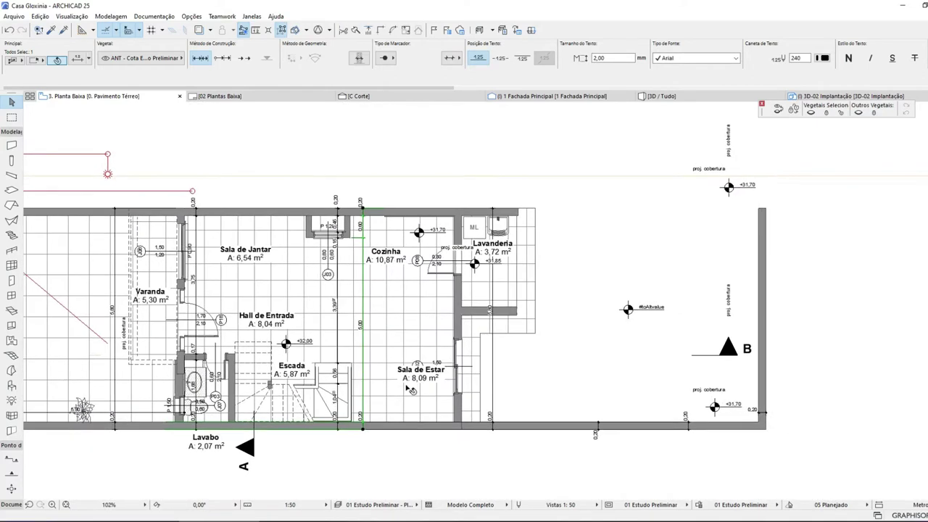
pyautogui.scroll(3, 410, 395)
pyautogui.scroll(-1, 408, 406)
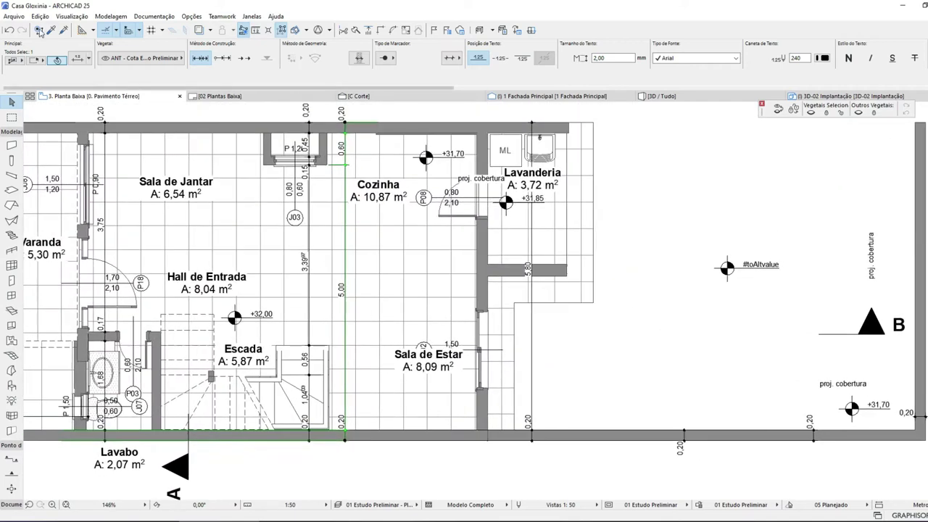
pyautogui.click(15, 16)
pyautogui.click(28, 79)
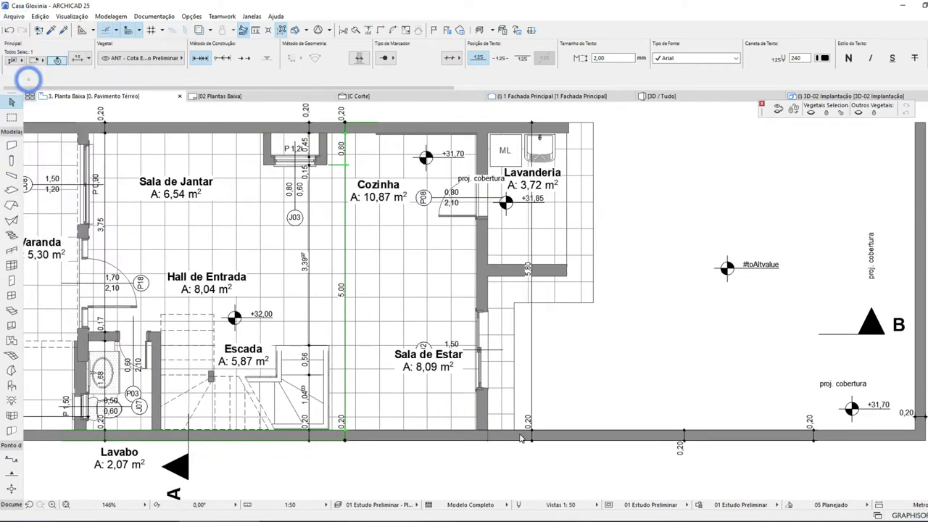
# - Add points to the vertical 5,80 dimension chain through Lavanderia at both faces of the room's lower wall
pyautogui.scroll(5, 334, 355)
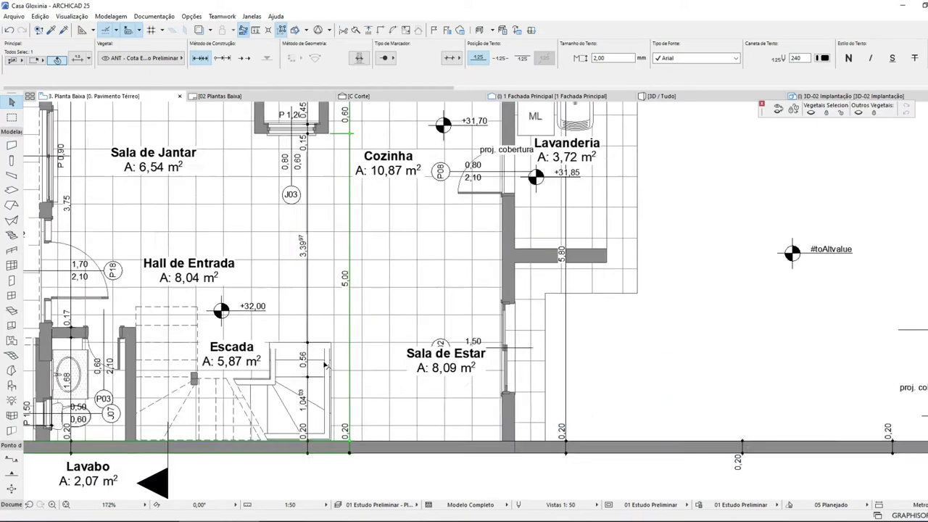
pyautogui.scroll(-5, 392, 339)
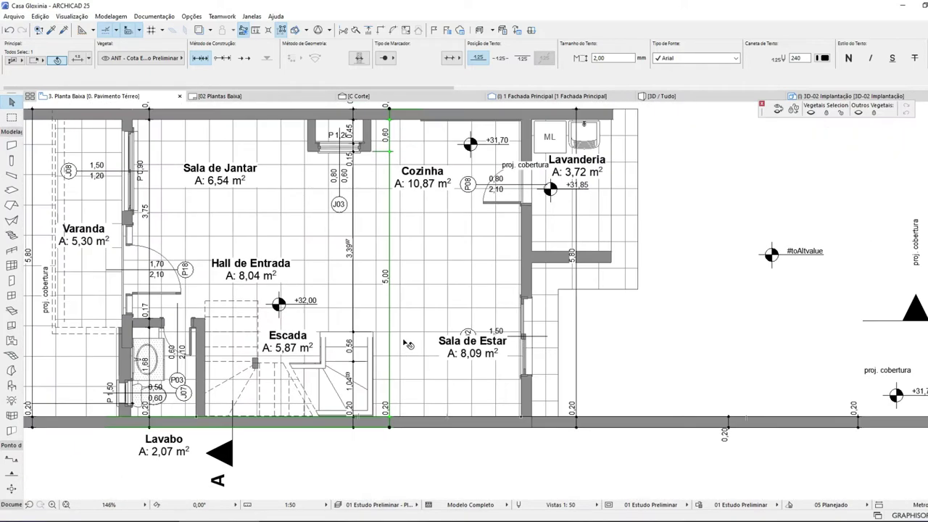
pyautogui.scroll(3, 392, 324)
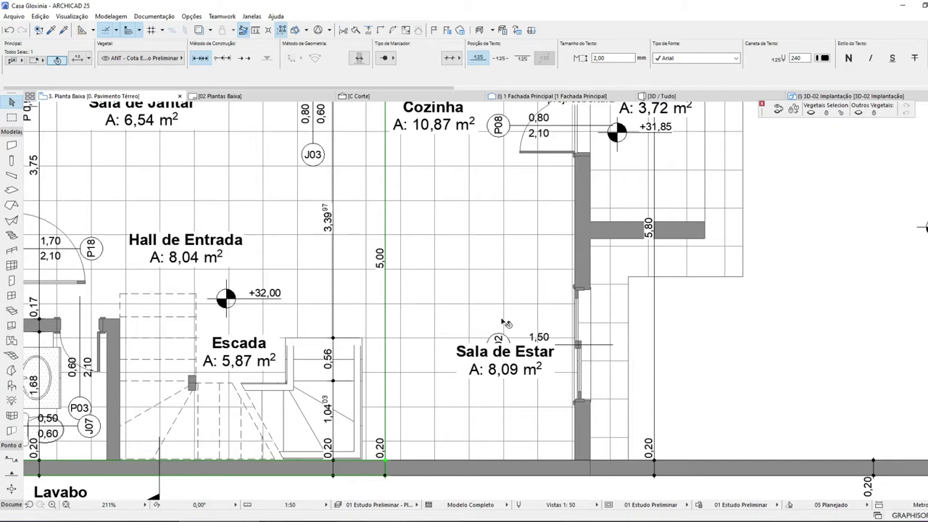
pyautogui.scroll(-2, 505, 323)
pyautogui.scroll(-1, 551, 308)
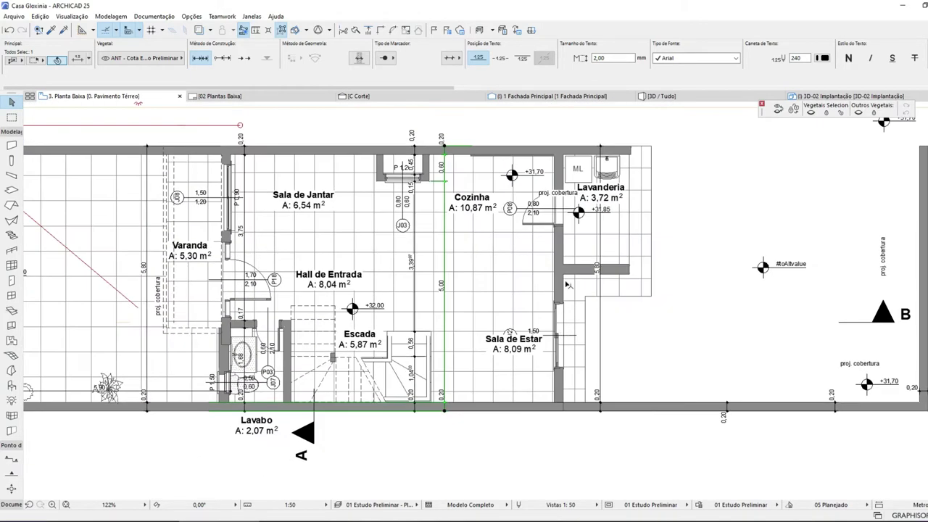
pyautogui.scroll(4, 664, 178)
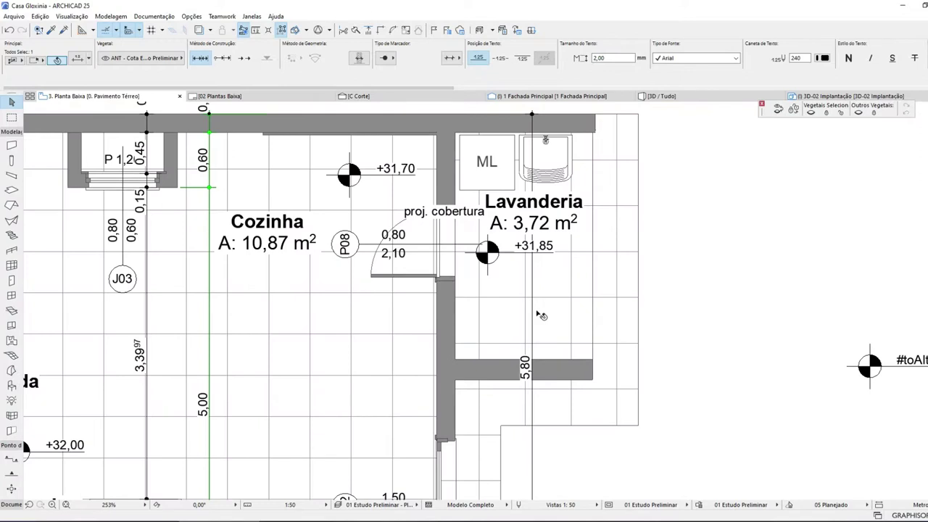
pyautogui.doubleClick(537, 324)
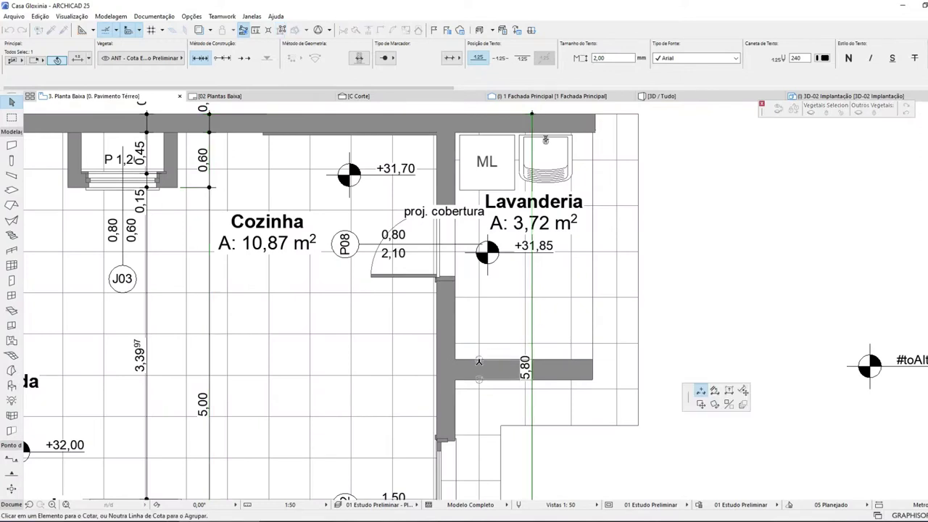
pyautogui.scroll(-5, 535, 296)
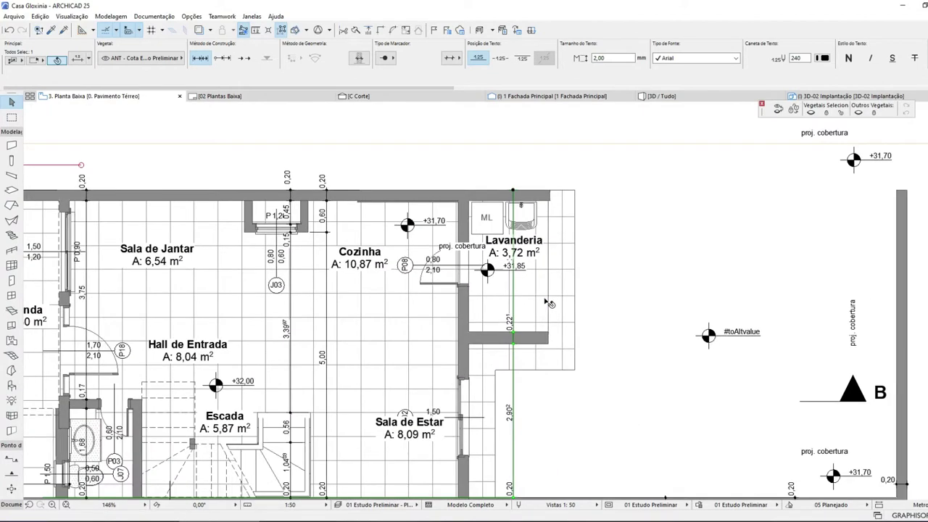
# - Move the vertical dimension chain in Lavanderia horizontally about 0,46 m, toward the room's open edge beside the sink
pyautogui.scroll(3, 548, 312)
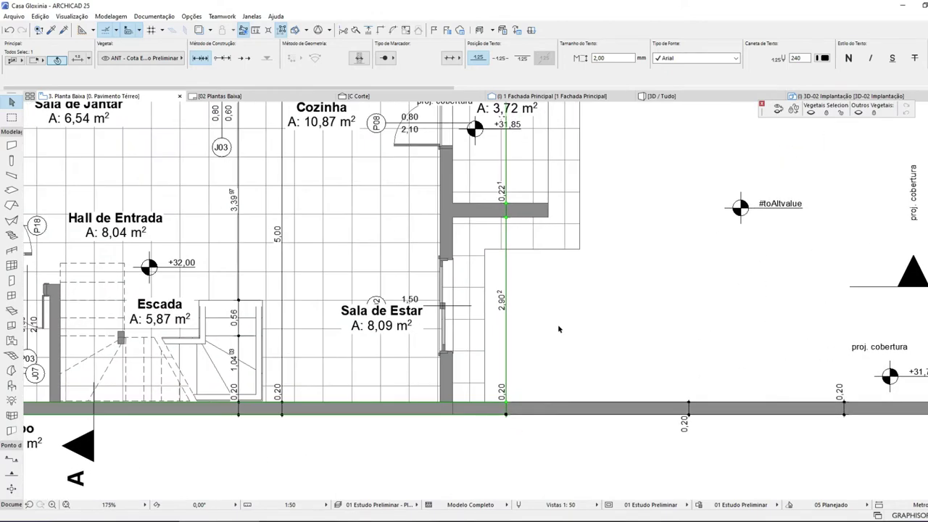
pyautogui.scroll(2, 542, 206)
pyautogui.scroll(-5, 539, 186)
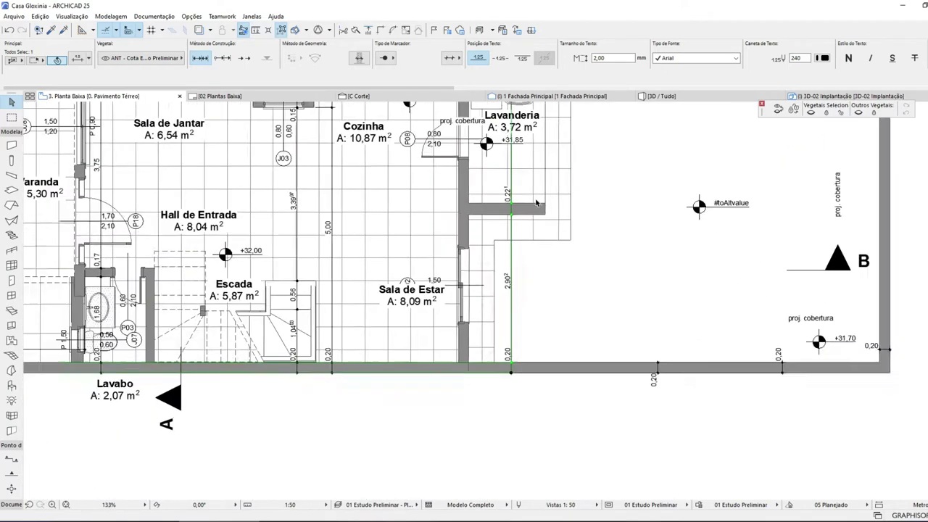
pyautogui.scroll(5, 541, 156)
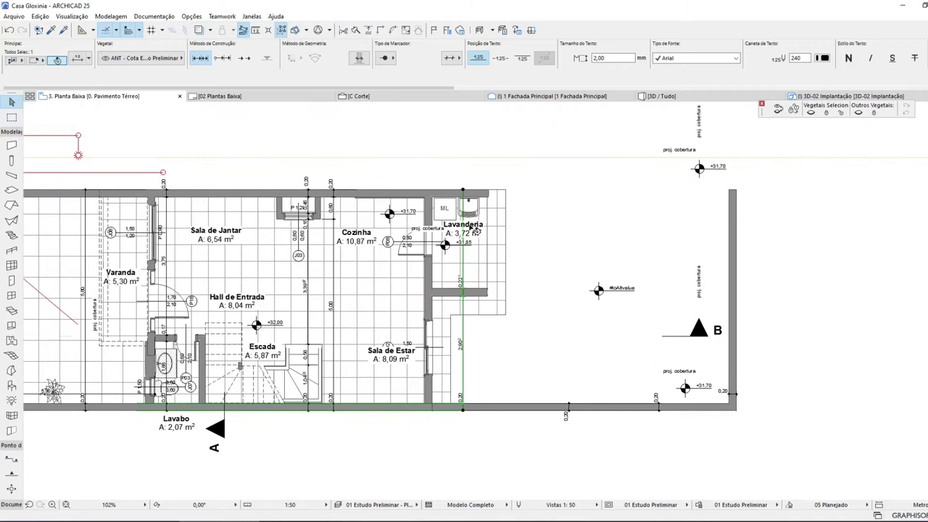
pyautogui.press('Escape')
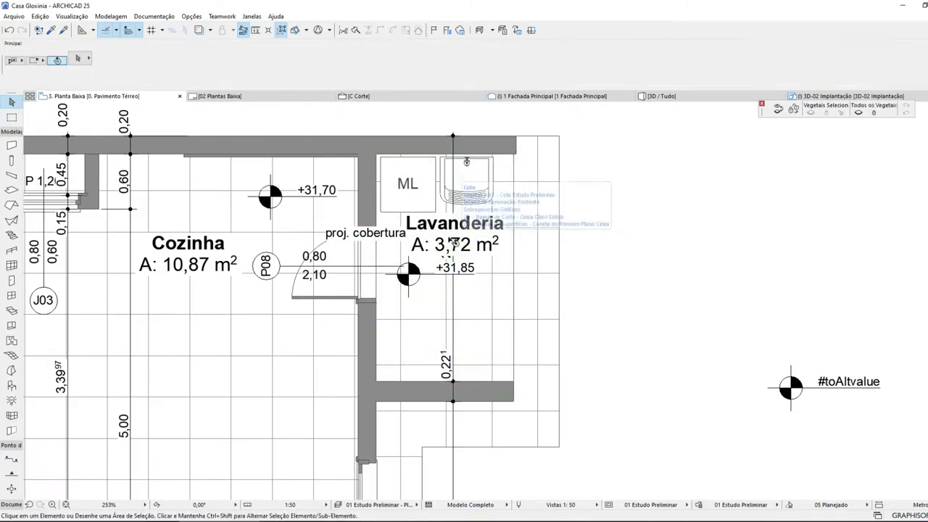
pyautogui.click(457, 314)
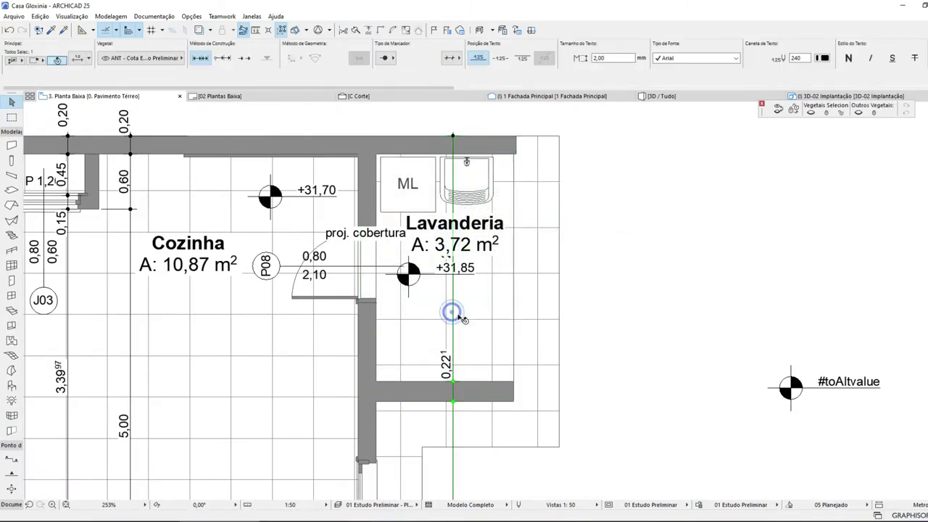
pyautogui.click(463, 311)
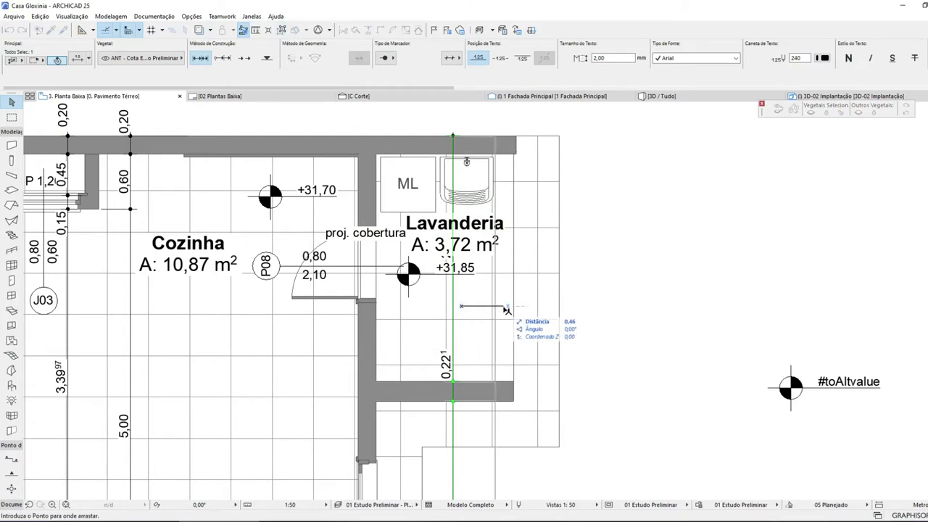
pyautogui.click(505, 310)
# - Add a point to the Lavanderia dimension chain at the inner face of the upper wall
pyautogui.scroll(-2, 497, 292)
pyautogui.scroll(5, 494, 276)
pyautogui.click(488, 247)
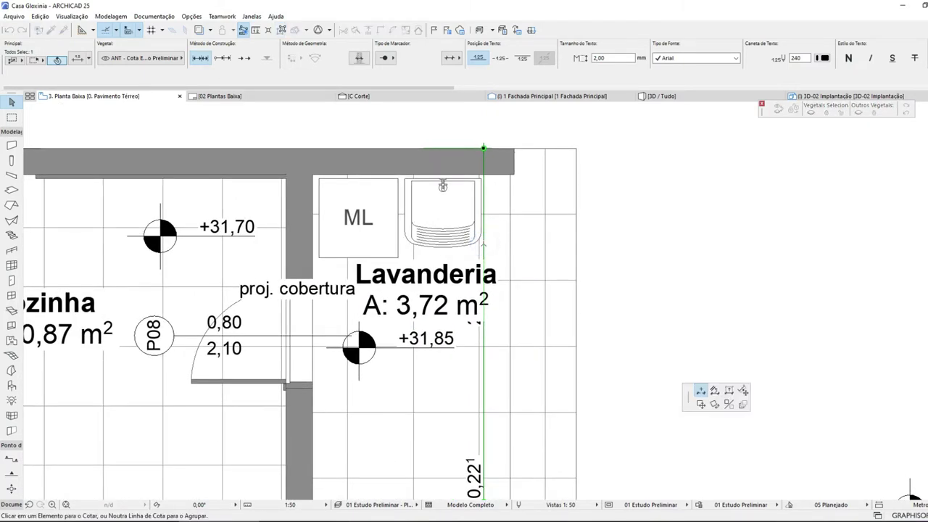
pyautogui.click(455, 174)
pyautogui.scroll(-3, 455, 173)
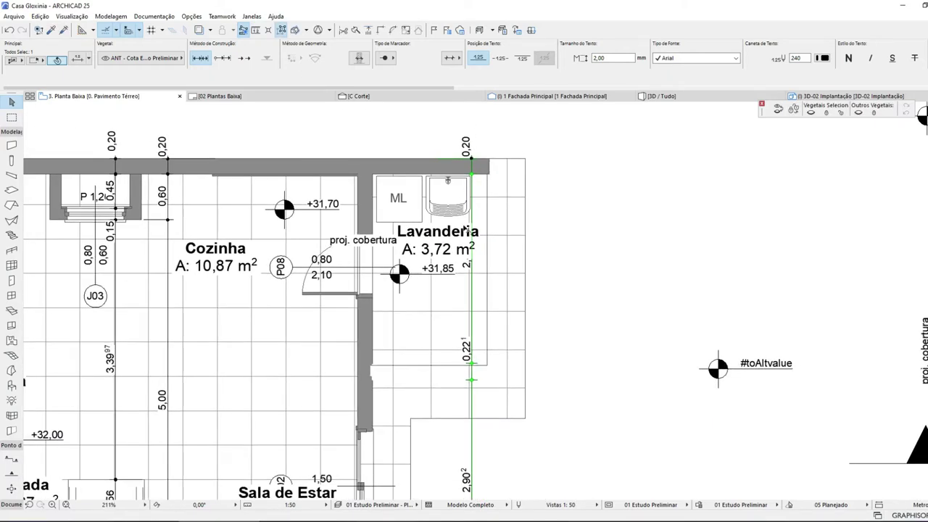
# - Move the Lavanderia zone label about 1 m down, below the +31,85 level marker and clear of the dimension text
pyautogui.click(461, 258)
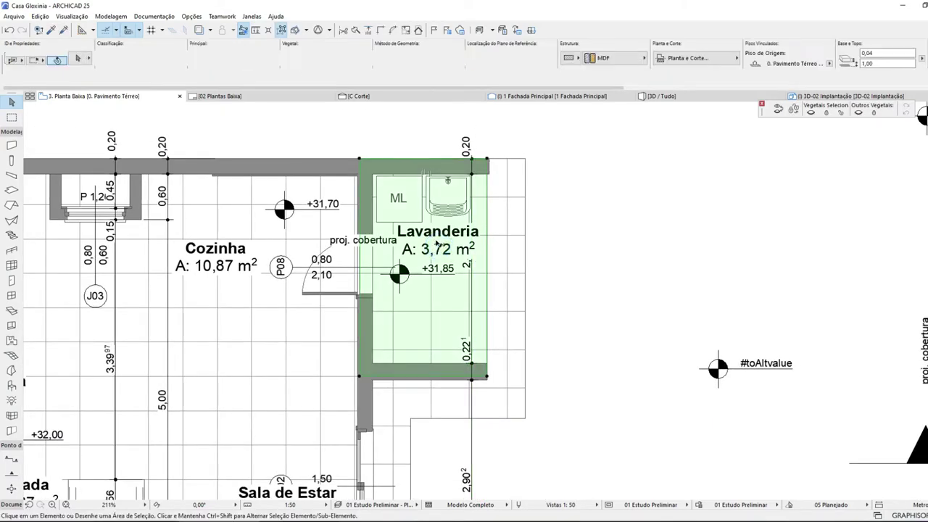
pyautogui.click(444, 249)
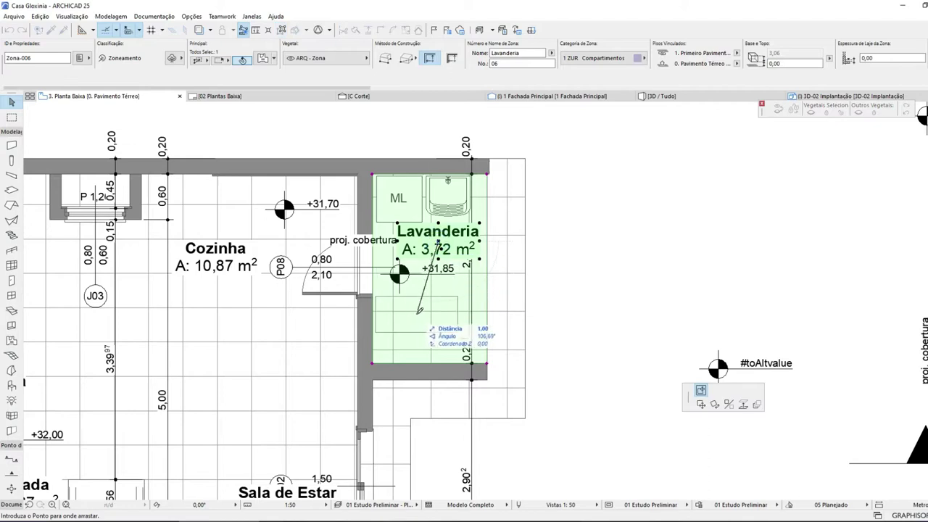
pyautogui.click(423, 322)
pyautogui.scroll(-1, 438, 285)
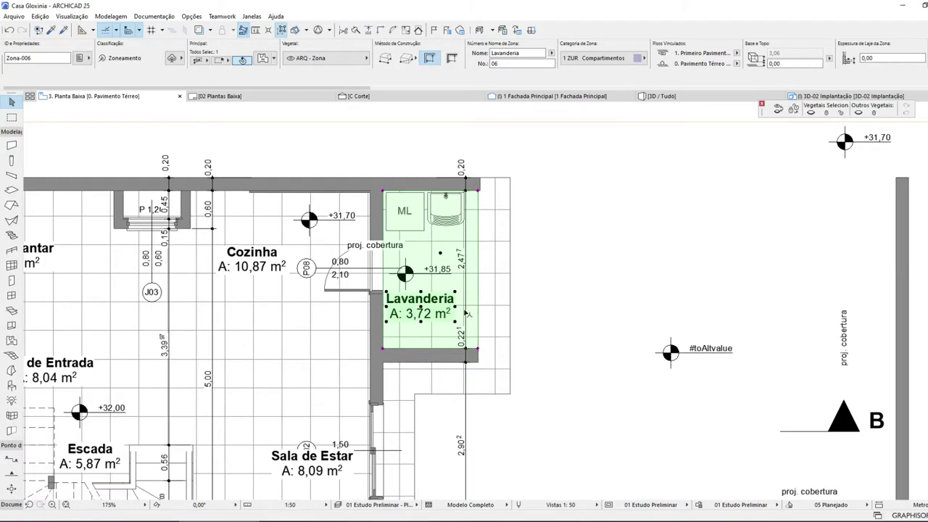
pyautogui.scroll(2, 504, 333)
pyautogui.click(506, 323)
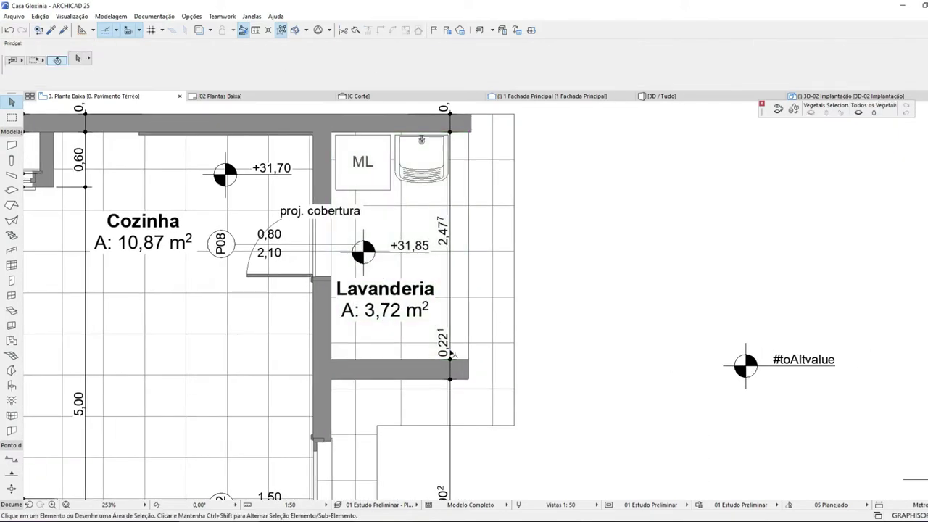
# - Move the lower wall of Lavanderia 0,003 m vertically away from the room
pyautogui.click(450, 370)
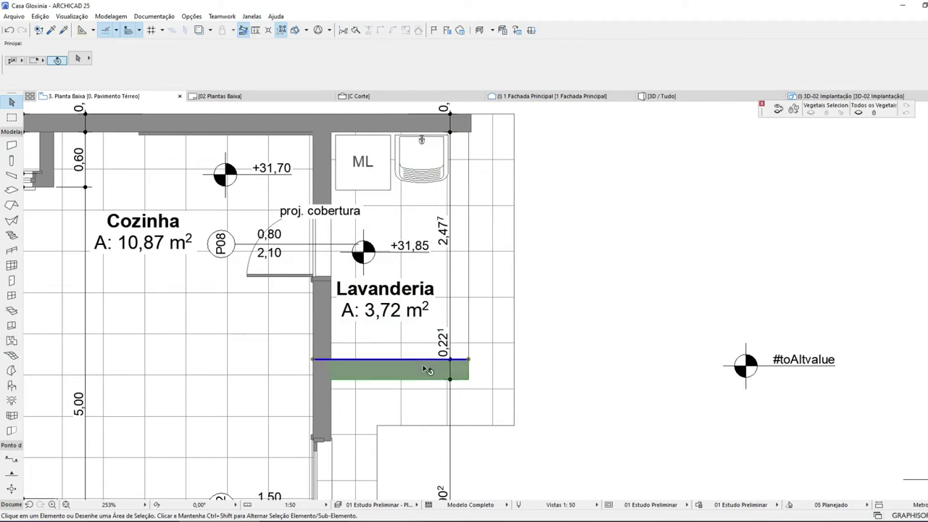
pyautogui.hotkey('ctrl', 'd')
pyautogui.click(492, 318)
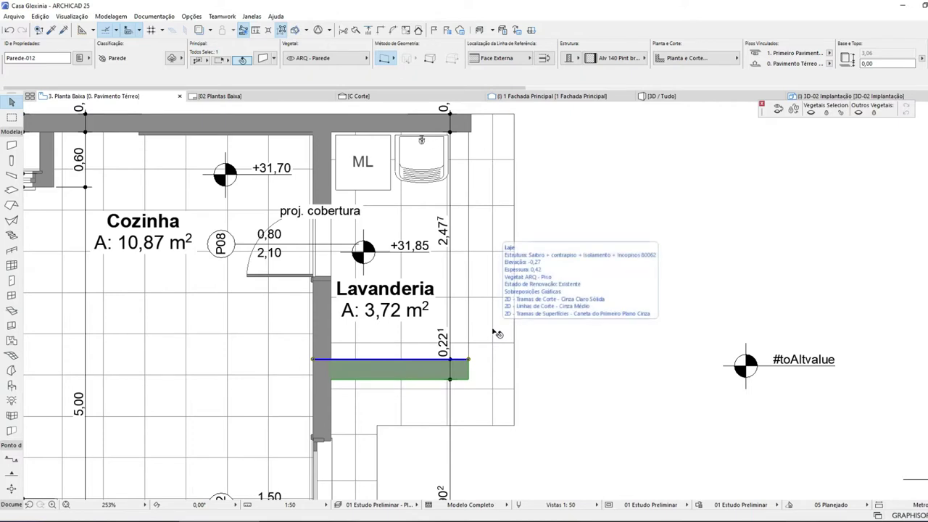
pyautogui.click(498, 320)
pyautogui.write(',')
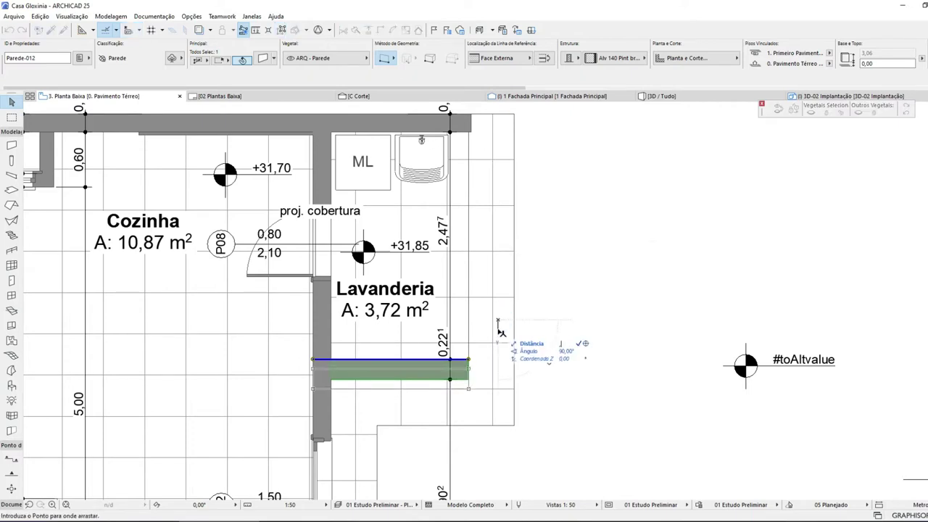
pyautogui.write(',003')
pyautogui.press('Return')
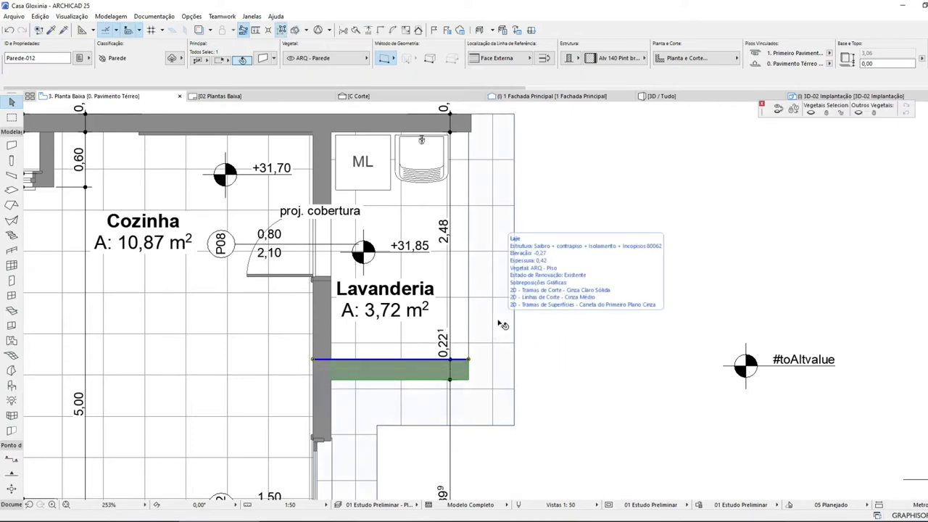
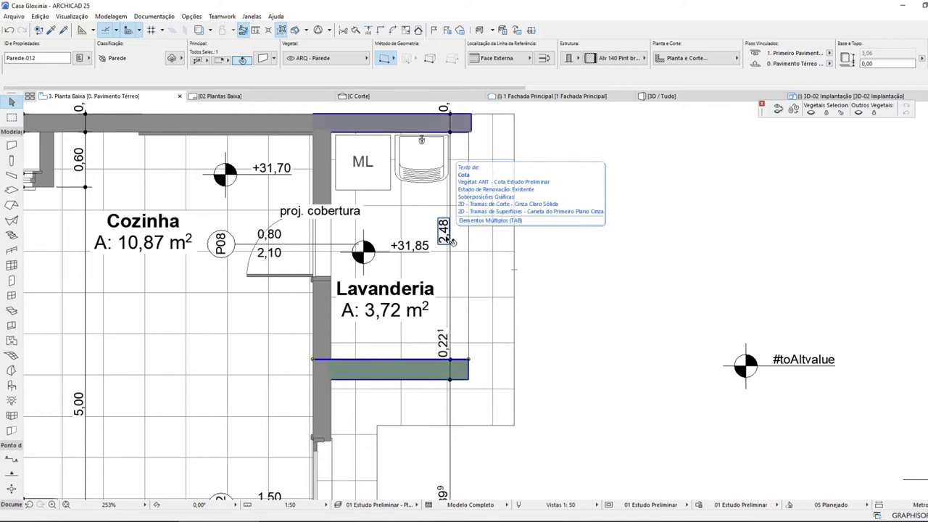
# - Change the composite of Lavanderia's lower wall to Alv 140 Pint branca ext + Pint branca ext
pyautogui.scroll(-2, 454, 244)
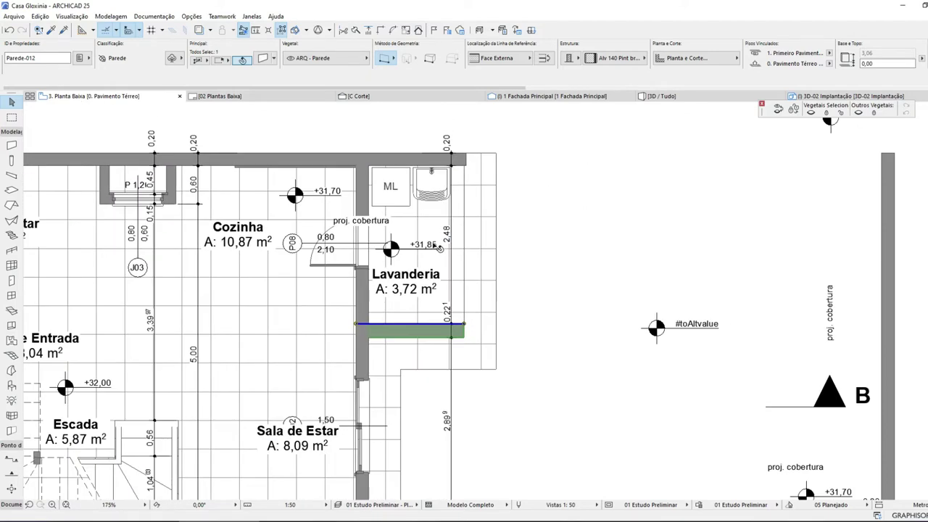
pyautogui.scroll(-2, 439, 247)
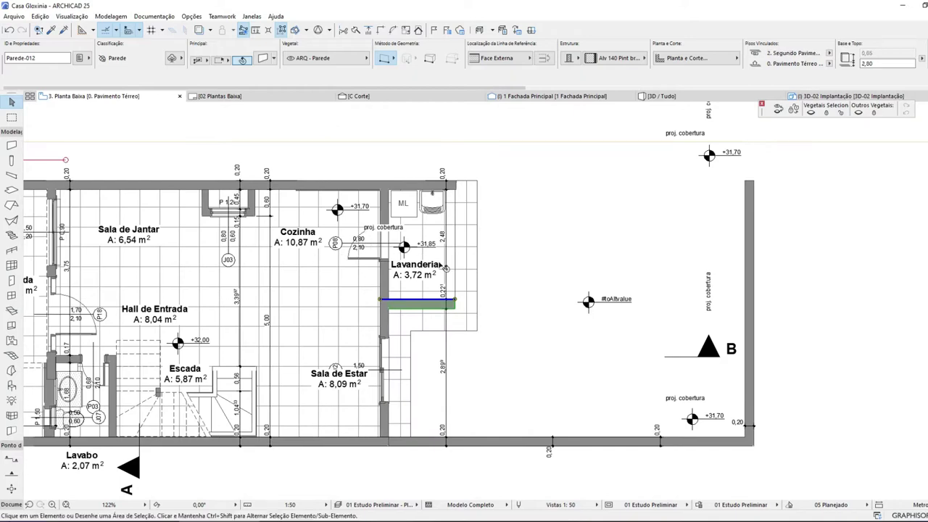
pyautogui.click(478, 345)
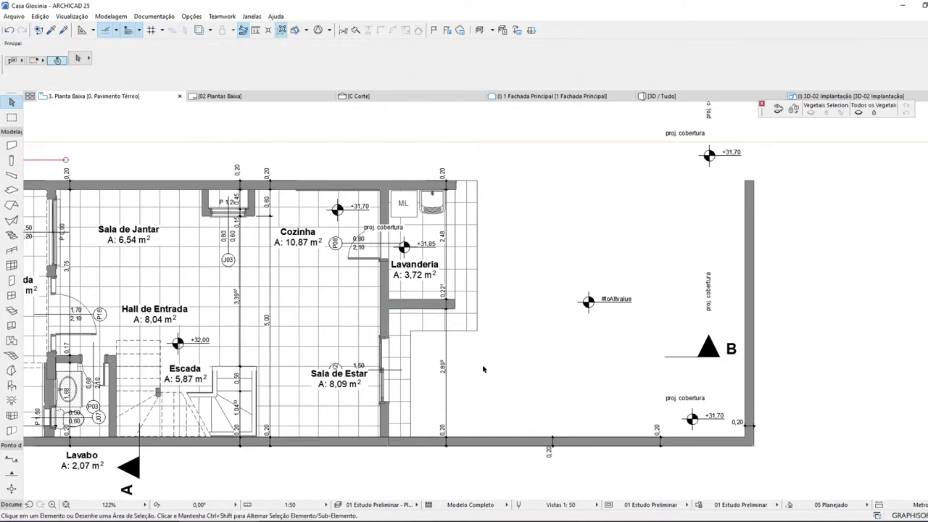
pyautogui.scroll(3, 457, 217)
pyautogui.scroll(-3, 444, 328)
pyautogui.scroll(3, 441, 347)
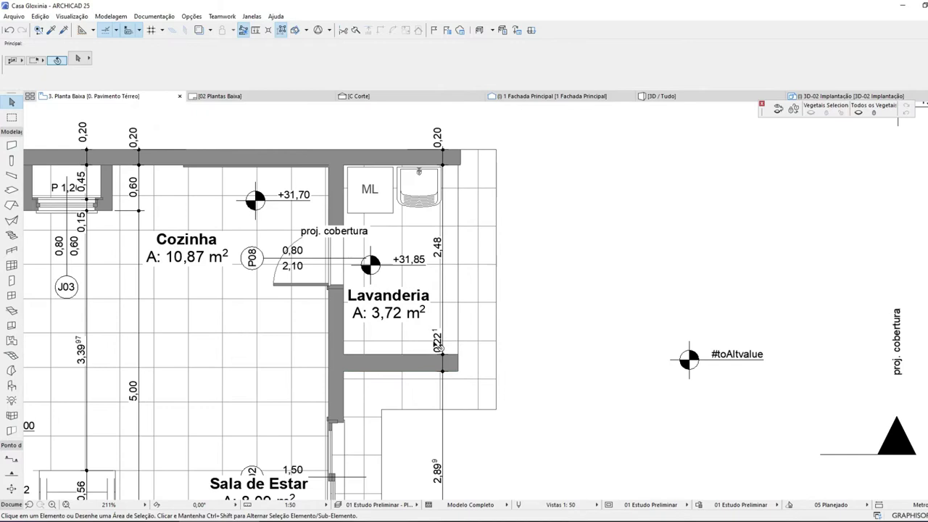
pyautogui.click(431, 365)
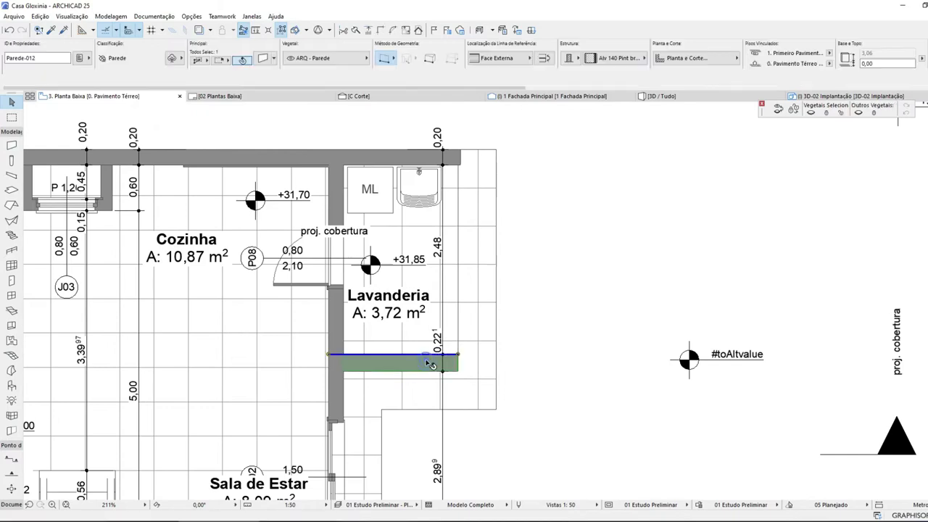
pyautogui.click(618, 58)
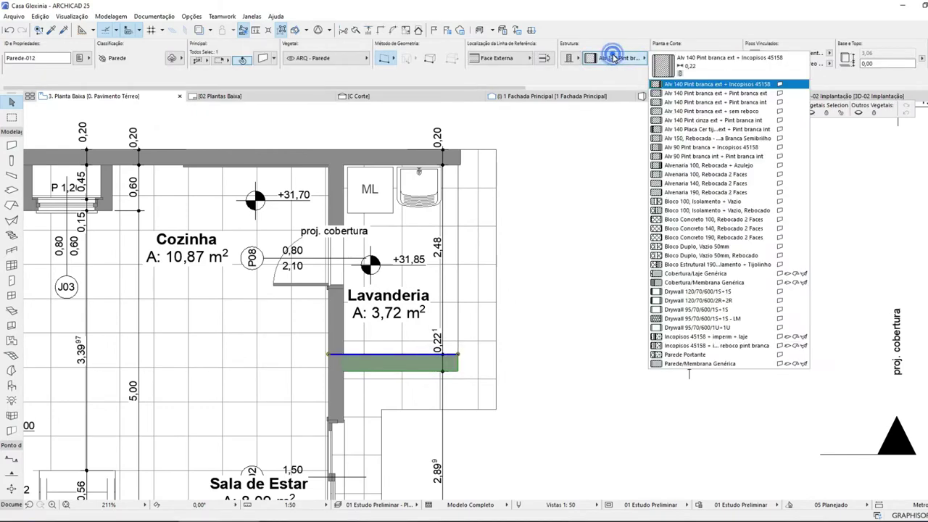
pyautogui.click(763, 90)
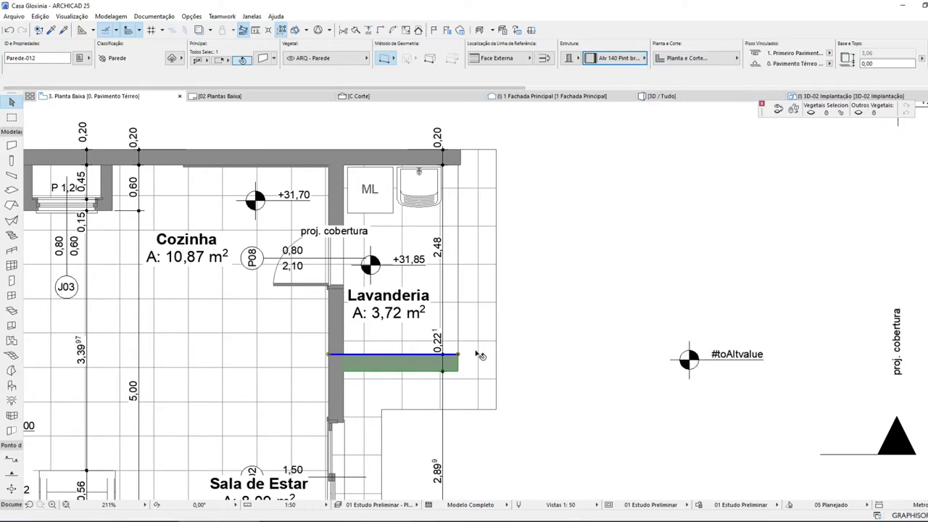
pyautogui.hotkey('ctrl', 't')
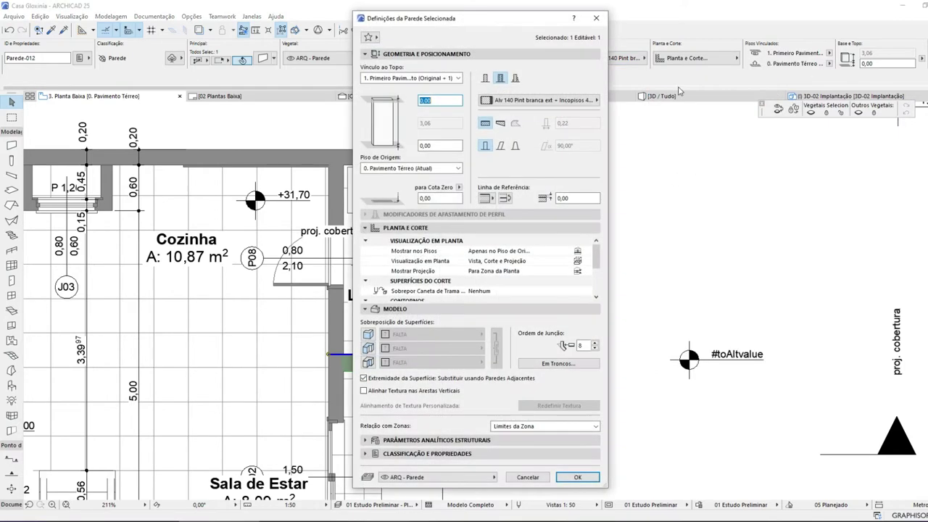
pyautogui.click(571, 100)
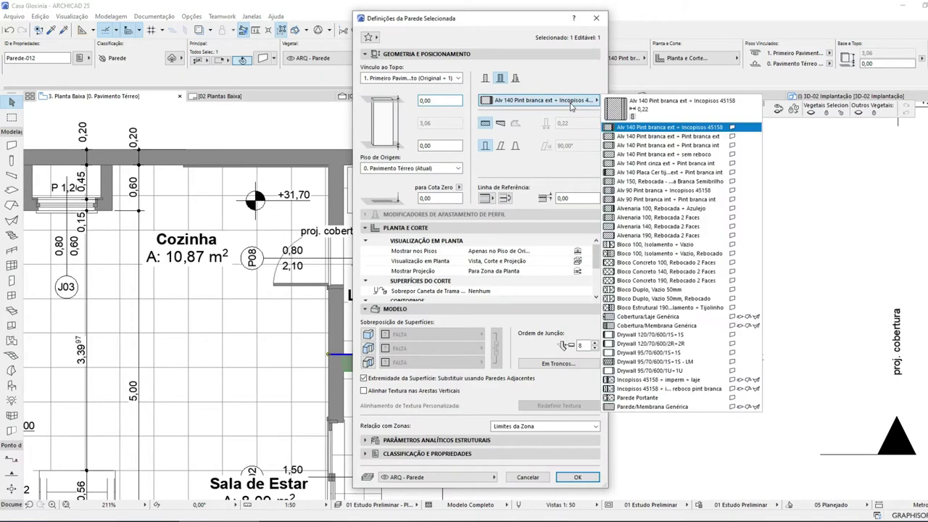
pyautogui.click(702, 138)
pyautogui.click(578, 478)
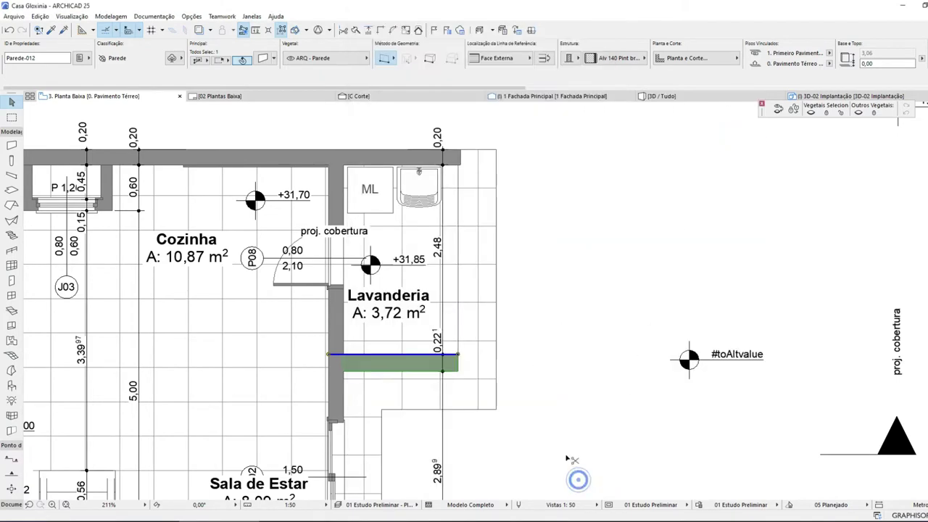
pyautogui.click(503, 303)
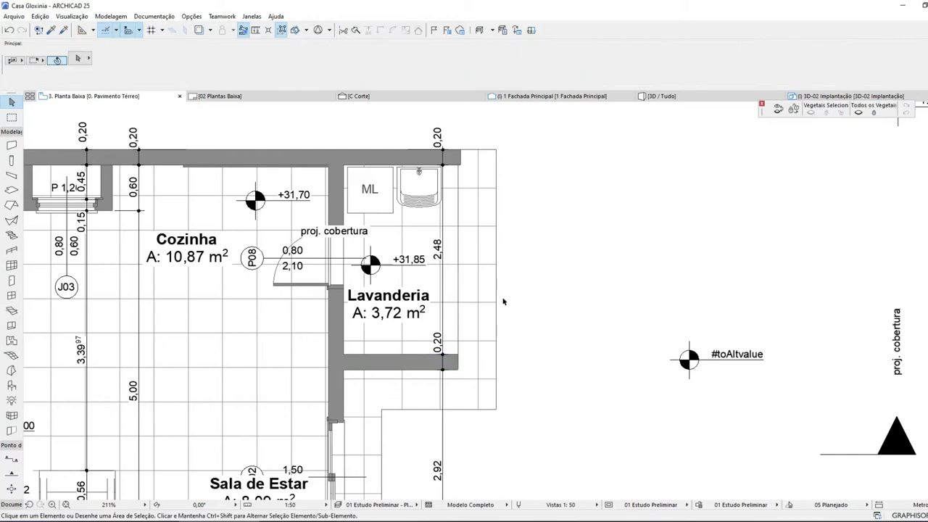
# - Move the Sala de Estar zone label slightly down, clear of the P02 door marker and its dimensions
pyautogui.scroll(-6, 475, 254)
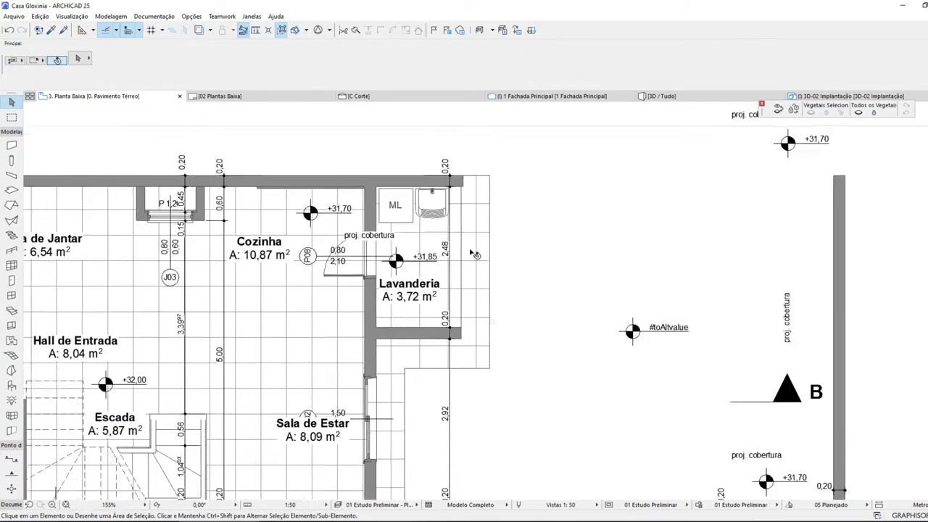
pyautogui.scroll(3, 396, 433)
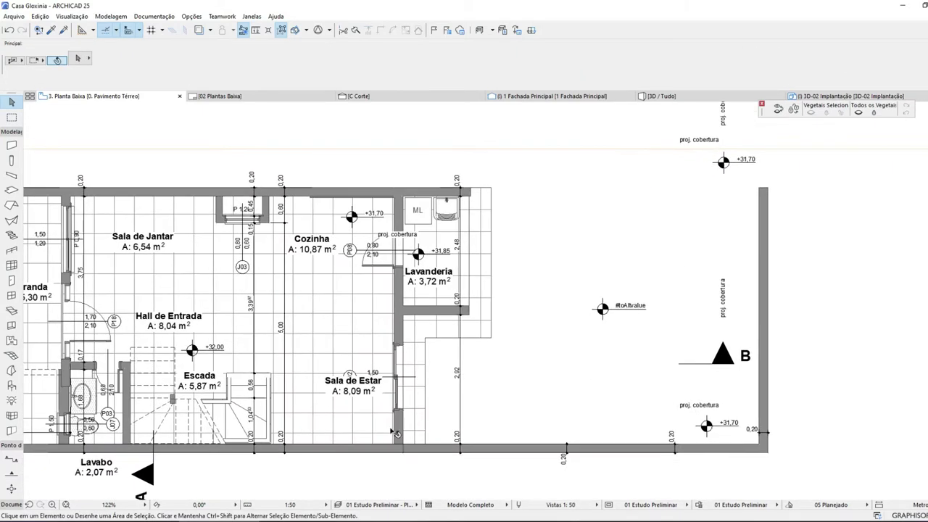
pyautogui.click(353, 390)
pyautogui.click(354, 392)
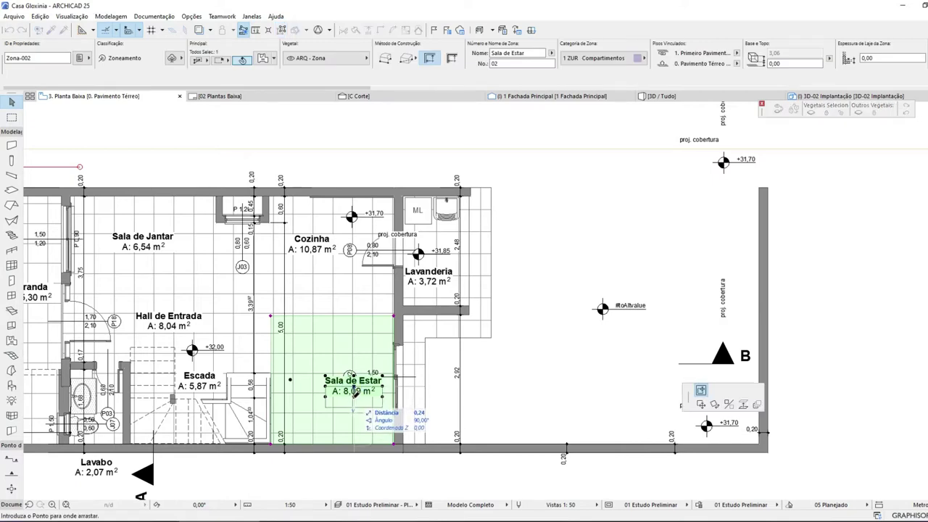
pyautogui.click(355, 406)
pyautogui.press('Escape')
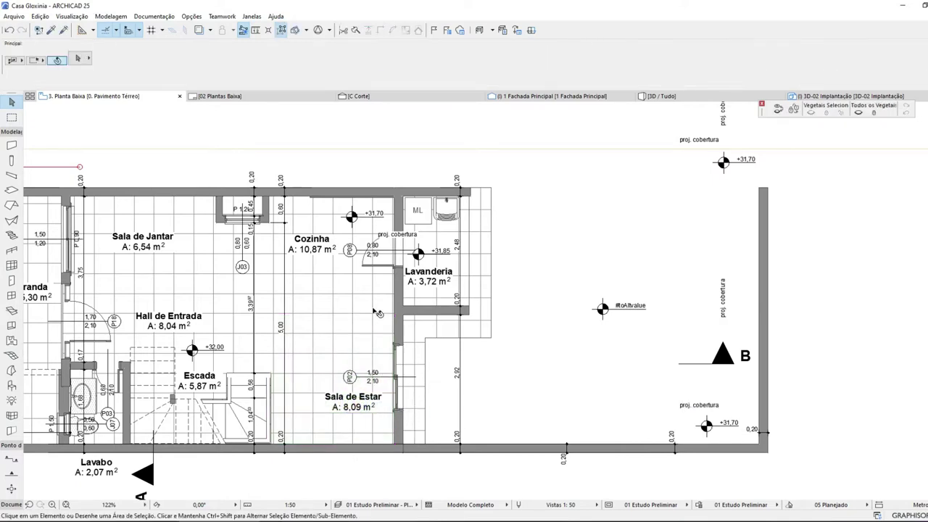
# - Move the "proj. cobertura" text from the door between Cozinha and Lavanderia to the open area outside, below Lavanderia
pyautogui.moveTo(382, 310); pyautogui.dragTo(444, 310, button='middle')
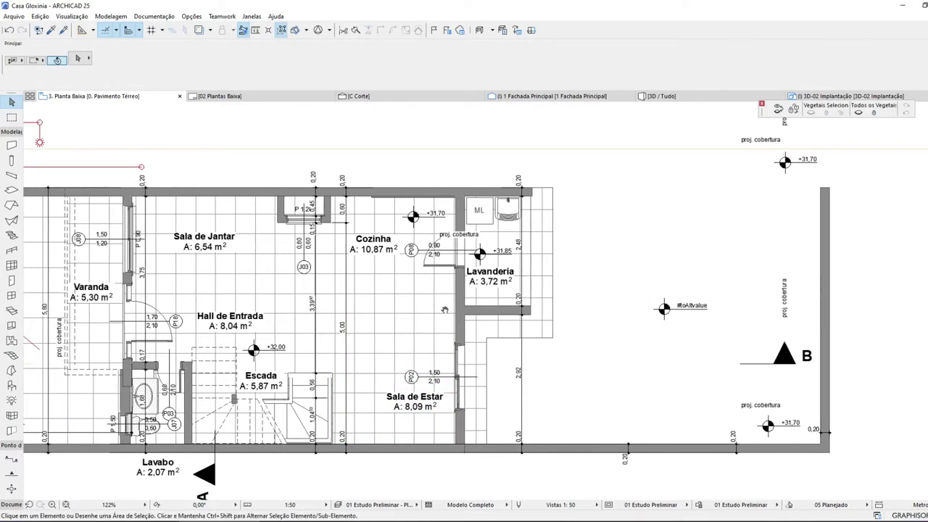
pyautogui.click(475, 238)
pyautogui.moveTo(472, 238); pyautogui.dragTo(575, 366)
# - Go up to the Primeiro Pavimento plan and change the main roof's ID to Cobertura
pyautogui.hotkey('ctrl', 'Up')
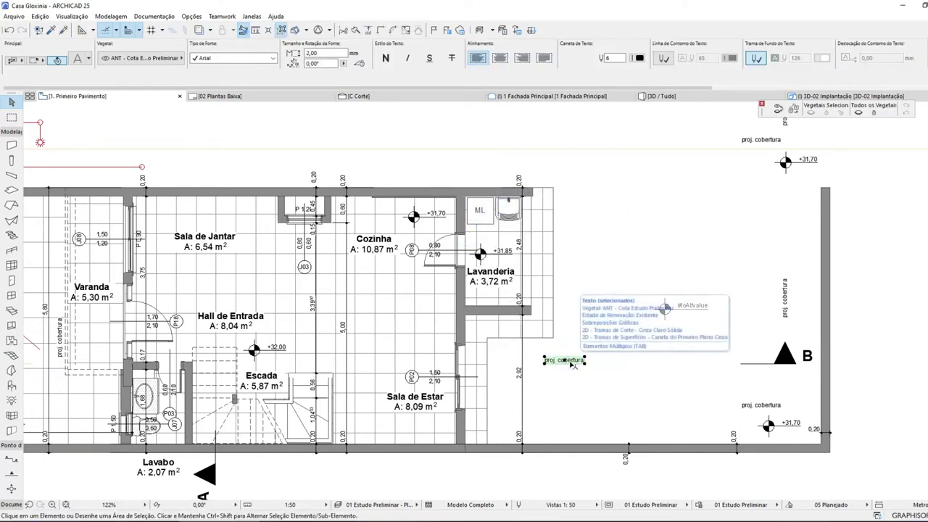
pyautogui.click(575, 366)
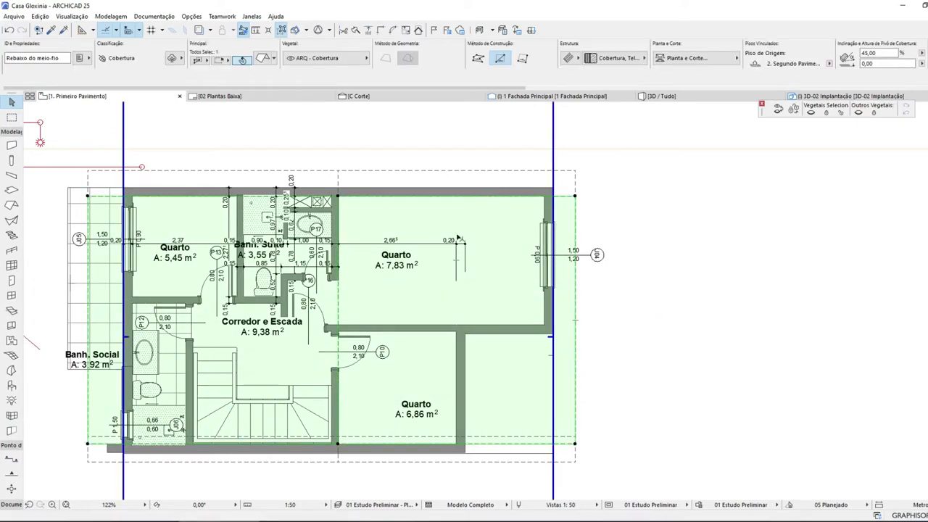
pyautogui.hotkey('ctrl', 't')
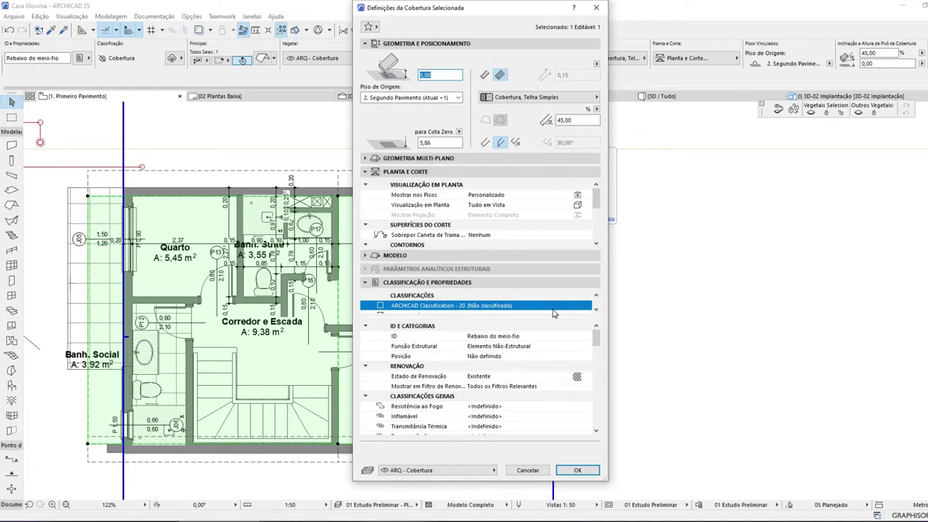
pyautogui.click(547, 337)
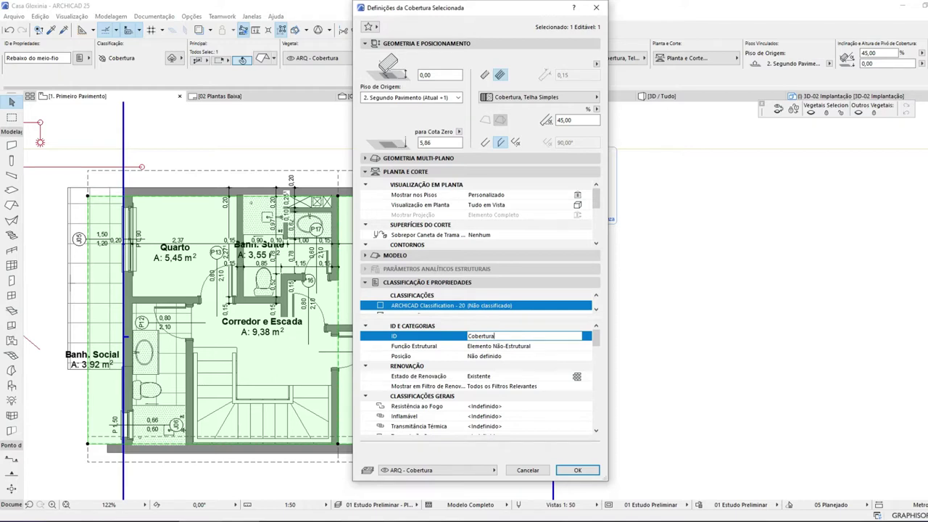
pyautogui.click(578, 470)
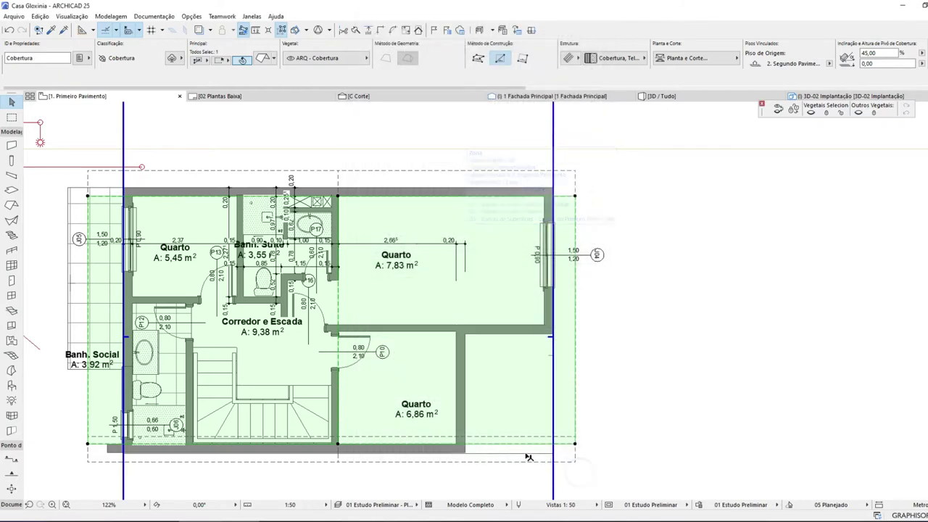
# - Customize the main roof's story display: outline on all stories above and below, fill on all stories above
pyautogui.hotkey('ctrl', 't')
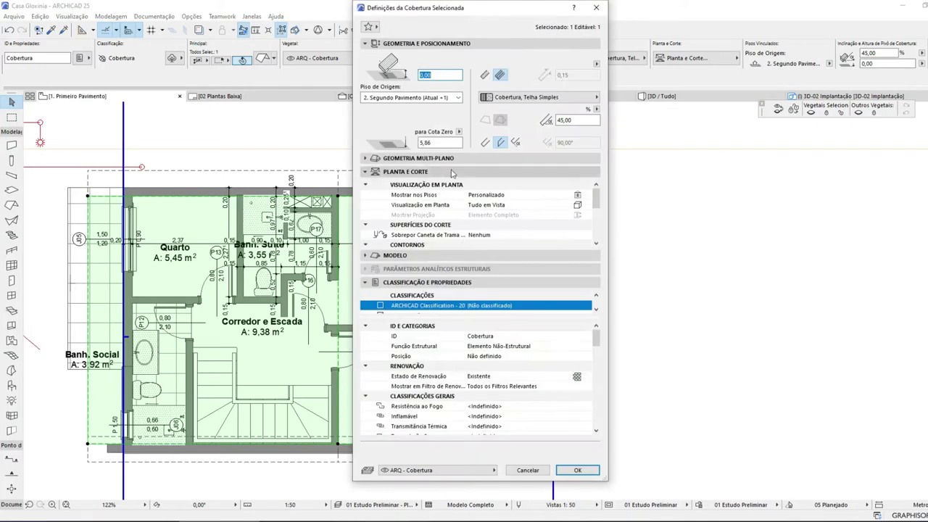
pyautogui.click(588, 196)
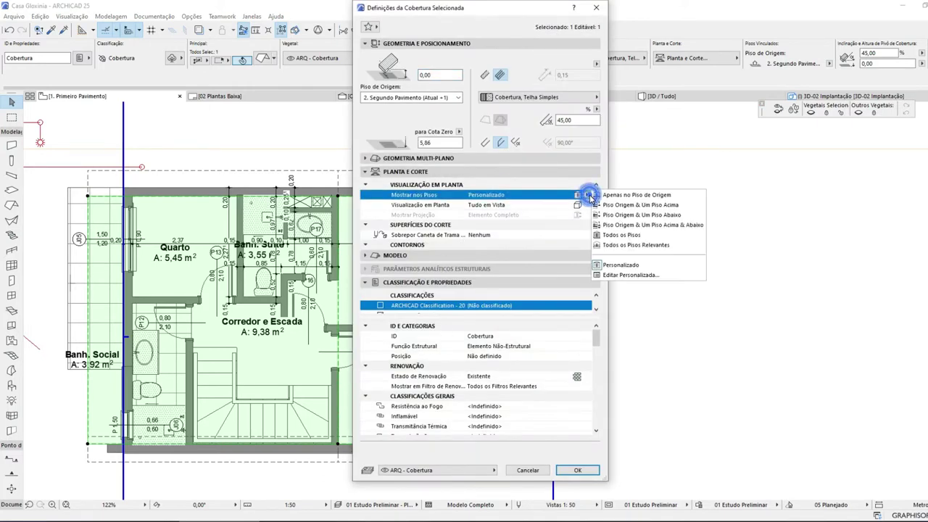
pyautogui.click(645, 274)
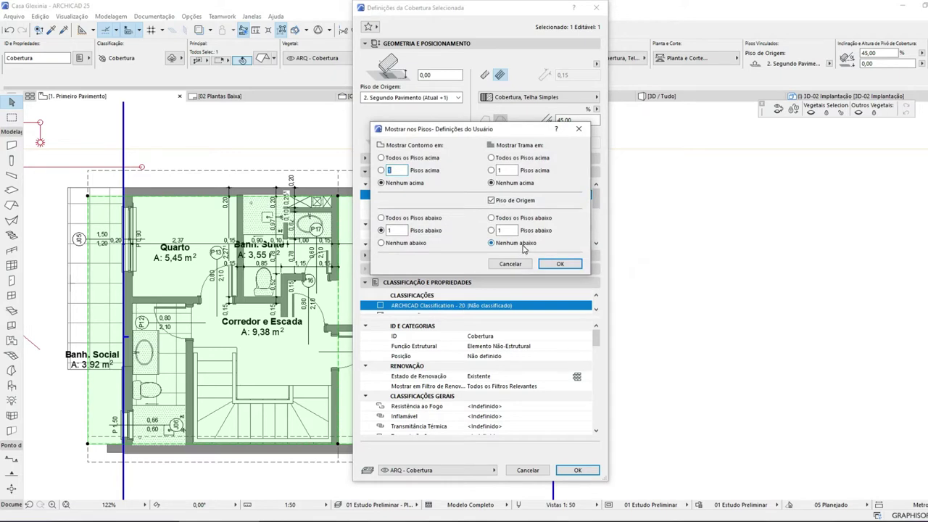
pyautogui.click(381, 158)
pyautogui.click(492, 158)
pyautogui.click(381, 218)
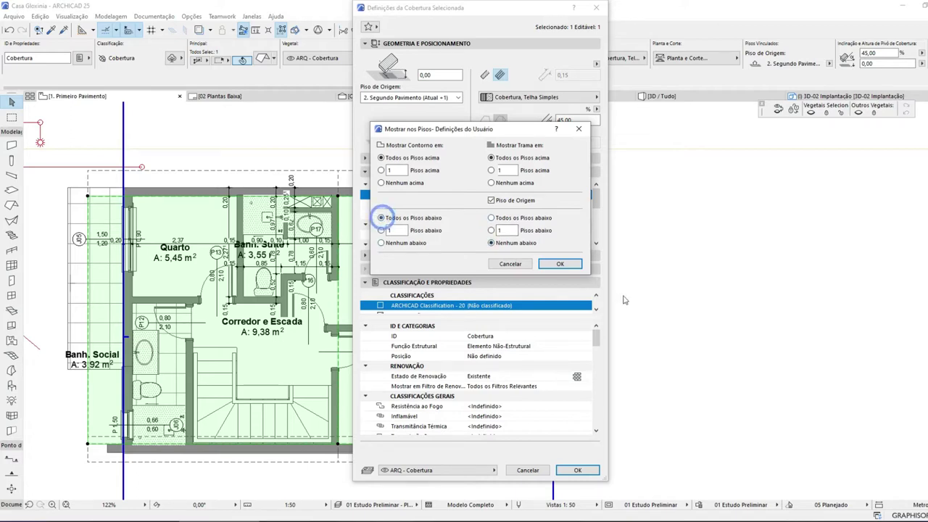
pyautogui.click(571, 265)
pyautogui.click(573, 470)
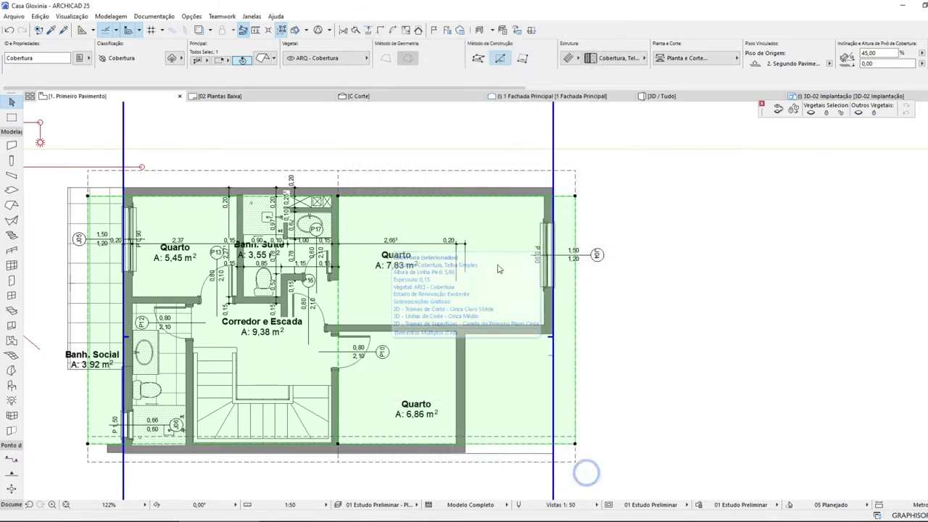
# - Select the Capa oitão roof strip along the upper wall and check the layers available for it
pyautogui.click(578, 179)
pyautogui.hotkey('ctrl', 't')
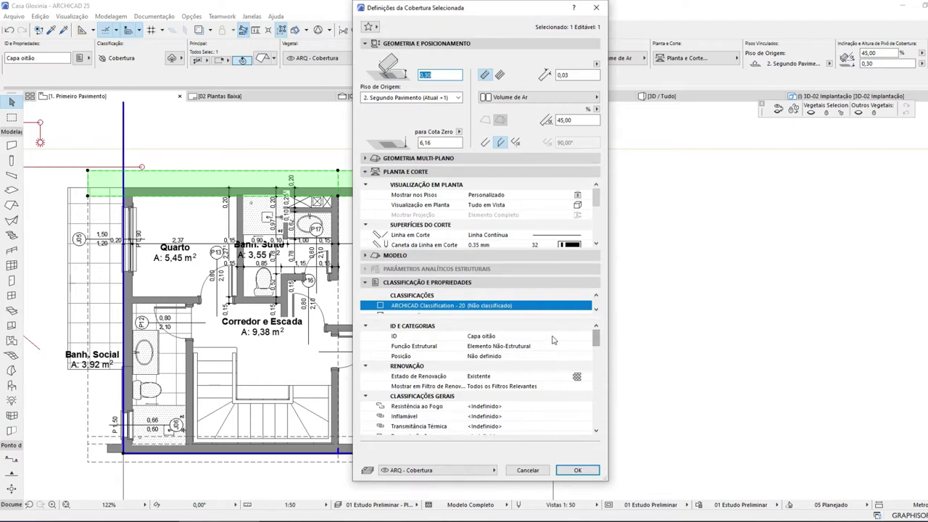
pyautogui.click(466, 472)
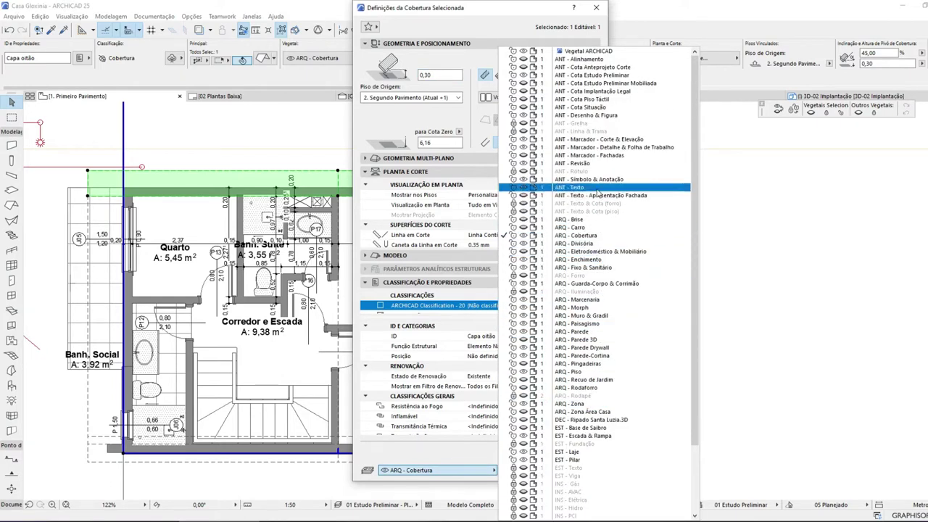
pyautogui.press('Escape')
pyautogui.press('Escape')
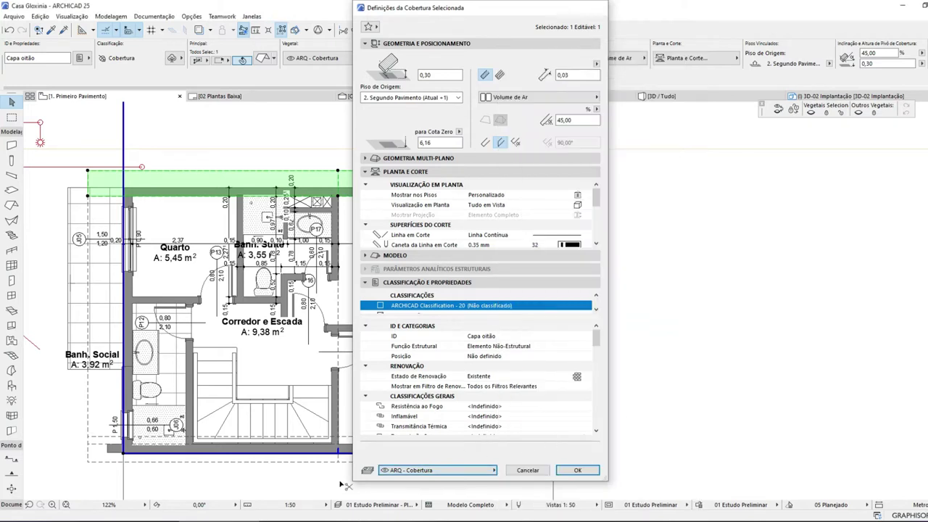
# - Create a new layer named ARQ - Funilaria
pyautogui.click(341, 507)
pyautogui.click(778, 151)
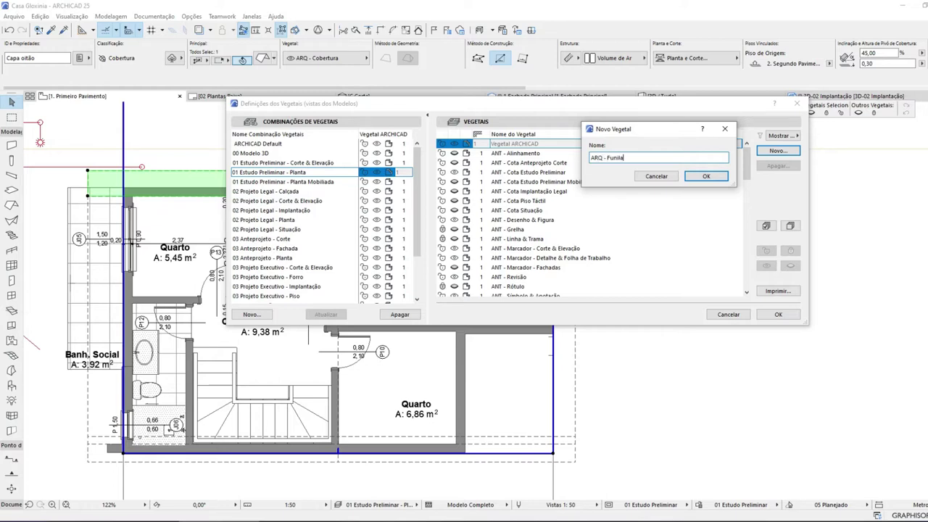
pyautogui.click(707, 176)
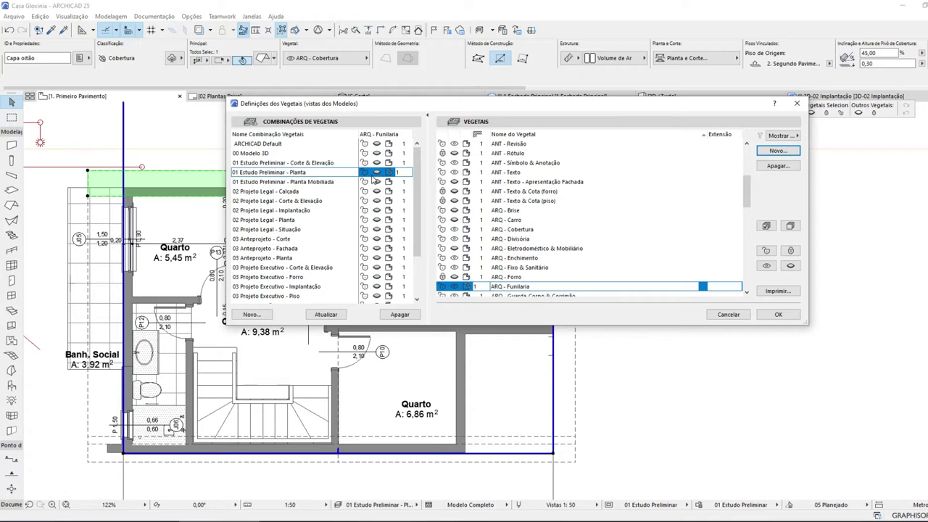
pyautogui.click(778, 315)
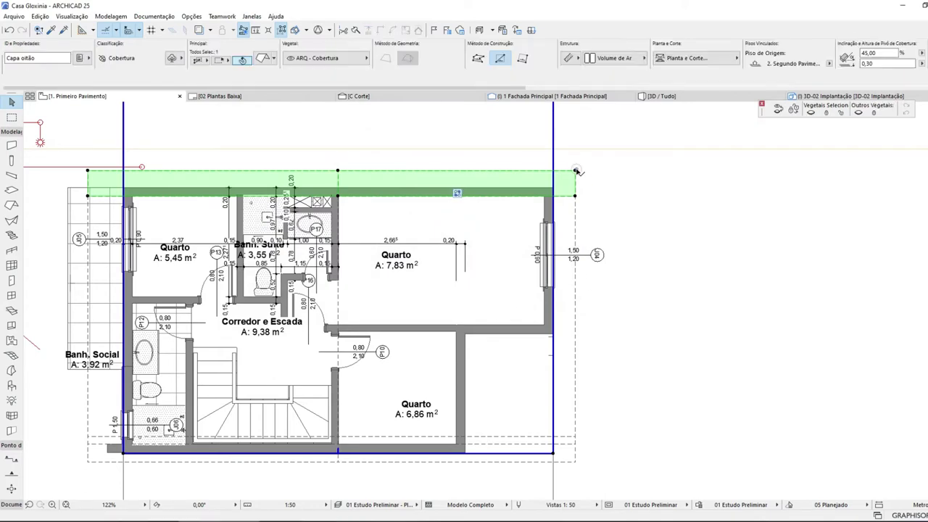
# - Assign the two Capa oitão roof strips, along the upper and lower walls, to the layer ARQ - Funilaria
pyautogui.click(306, 60)
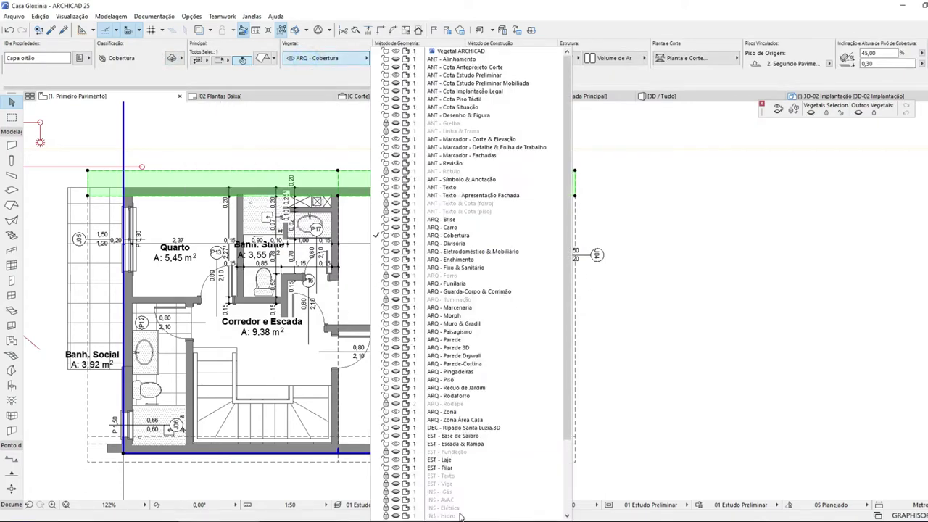
pyautogui.click(459, 284)
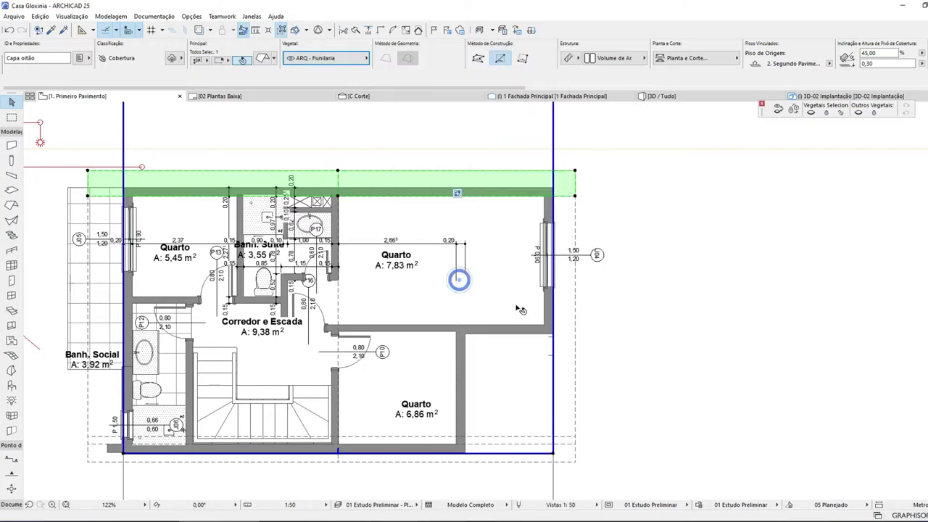
pyautogui.click(578, 462)
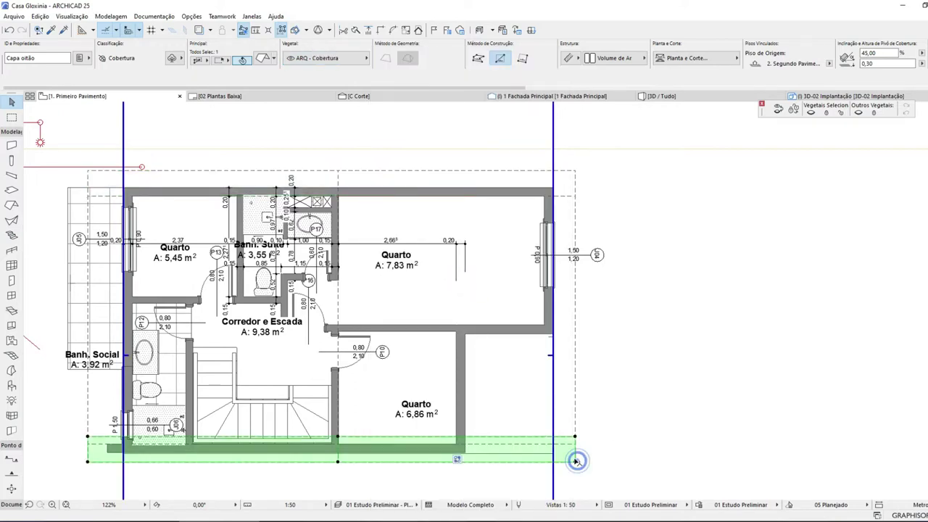
pyautogui.click(312, 58)
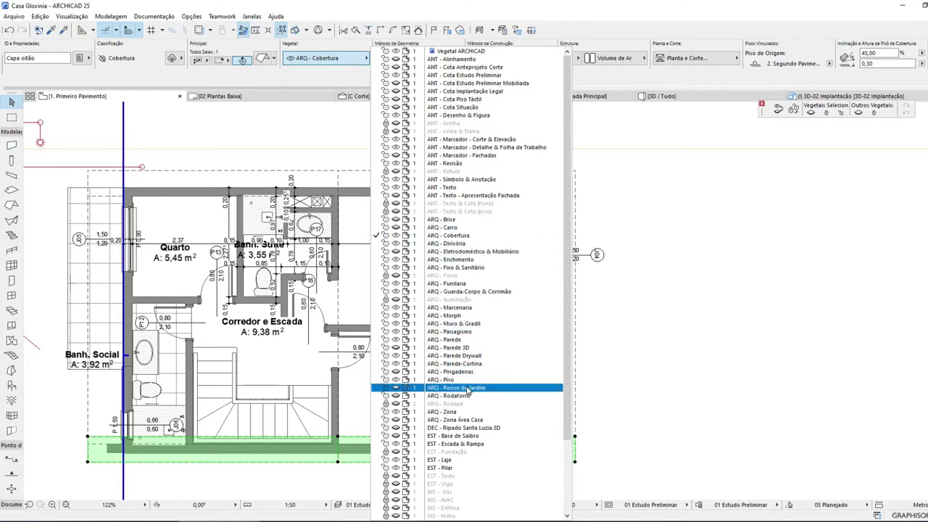
pyautogui.click(444, 284)
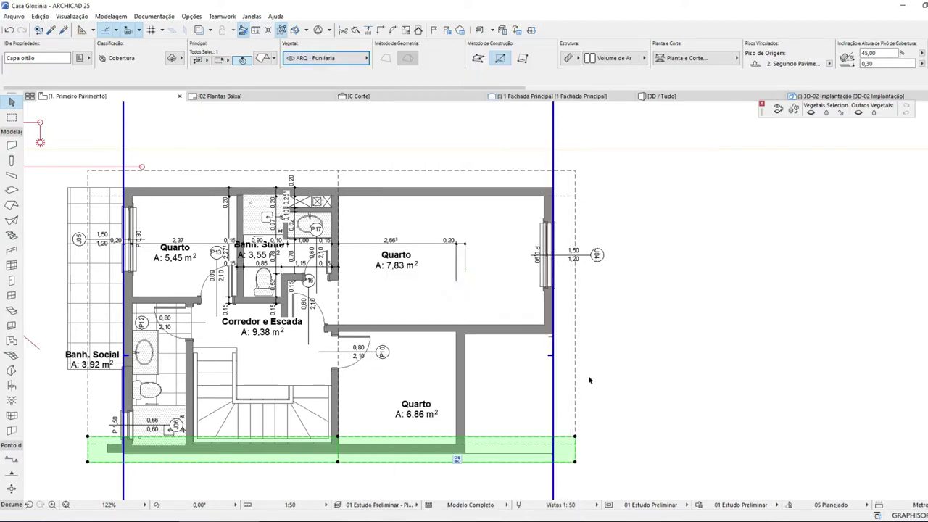
pyautogui.press('Escape')
# - Save the project
pyautogui.click(14, 16)
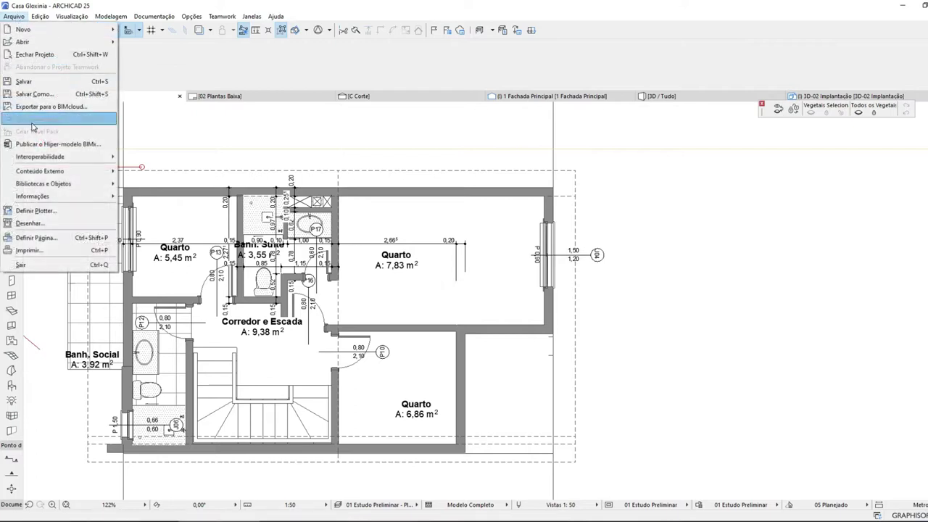
pyautogui.click(38, 83)
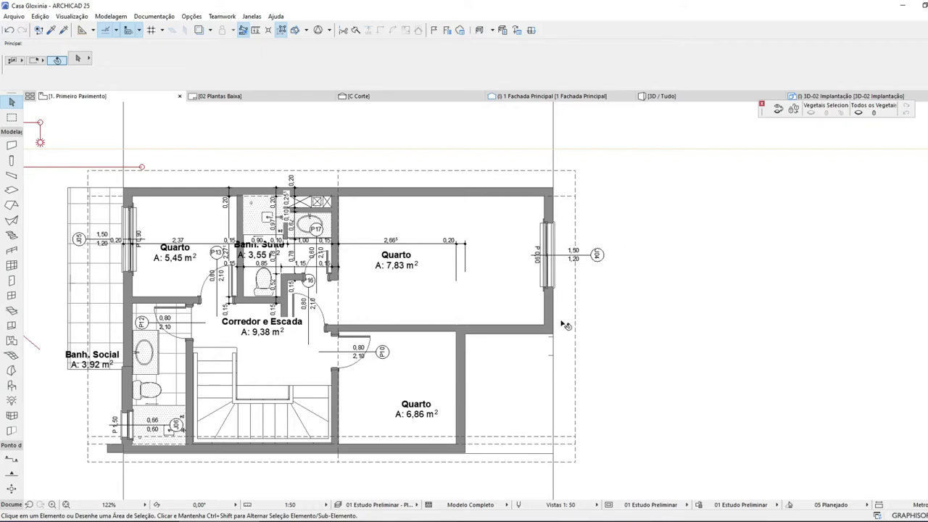
pyautogui.click(13, 16)
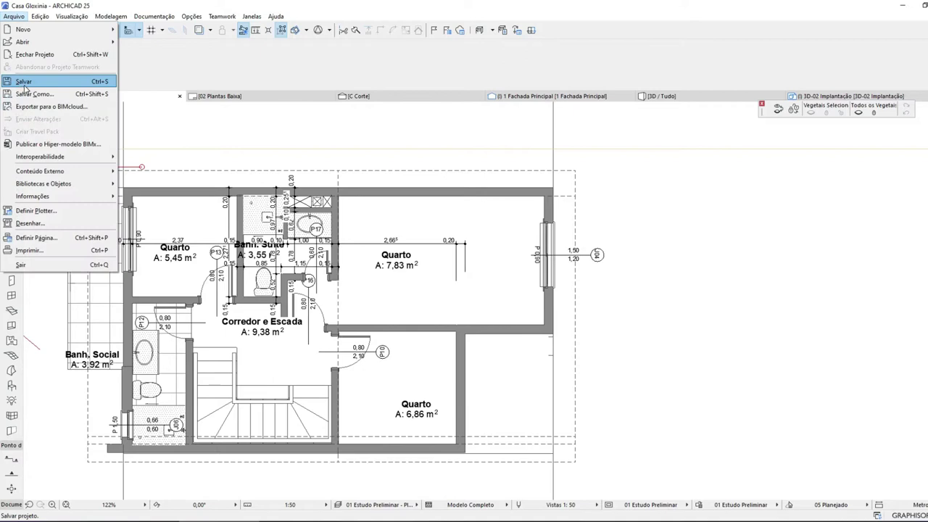
pyautogui.click(23, 81)
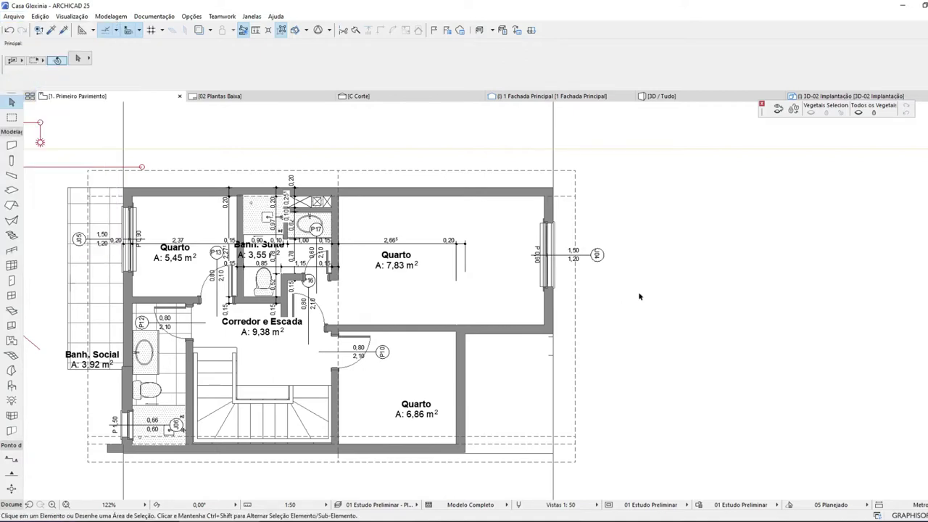
# - Move the last two points of the horizontal dimension chain to the outer and inner faces of the right exterior wall
pyautogui.scroll(-2, 472, 258)
pyautogui.scroll(5, 211, 235)
pyautogui.scroll(3, 208, 234)
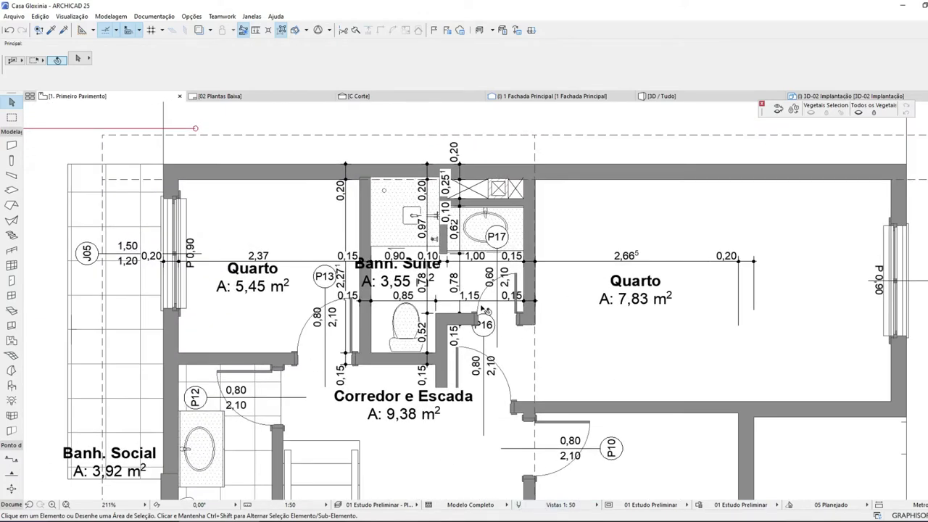
pyautogui.click(560, 264)
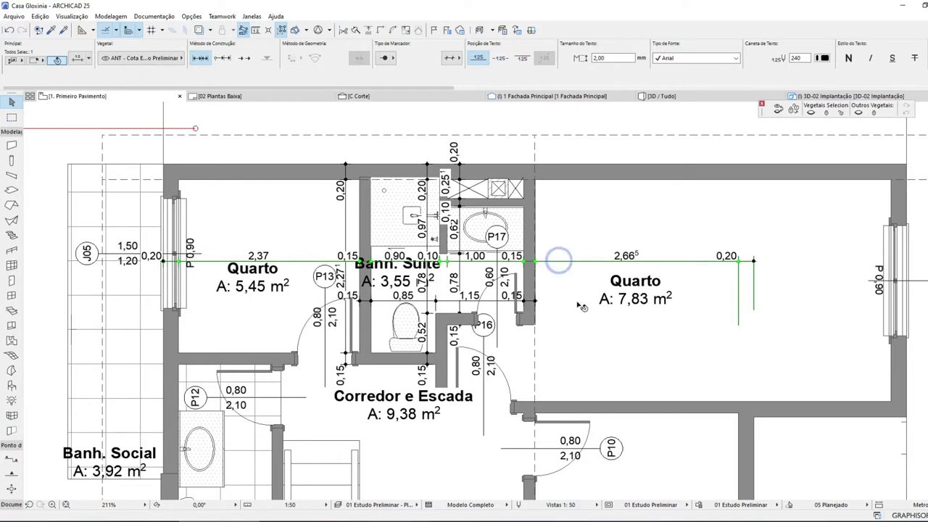
pyautogui.click(754, 261)
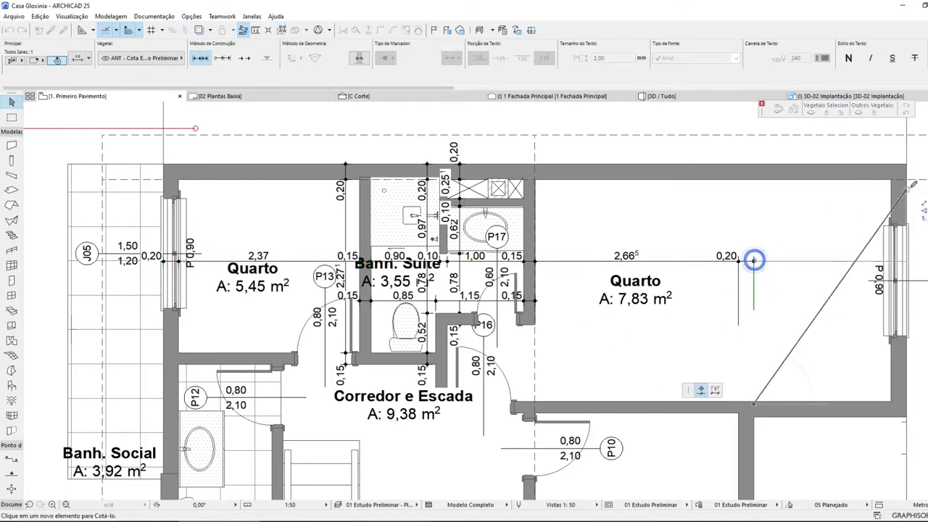
pyautogui.click(908, 181)
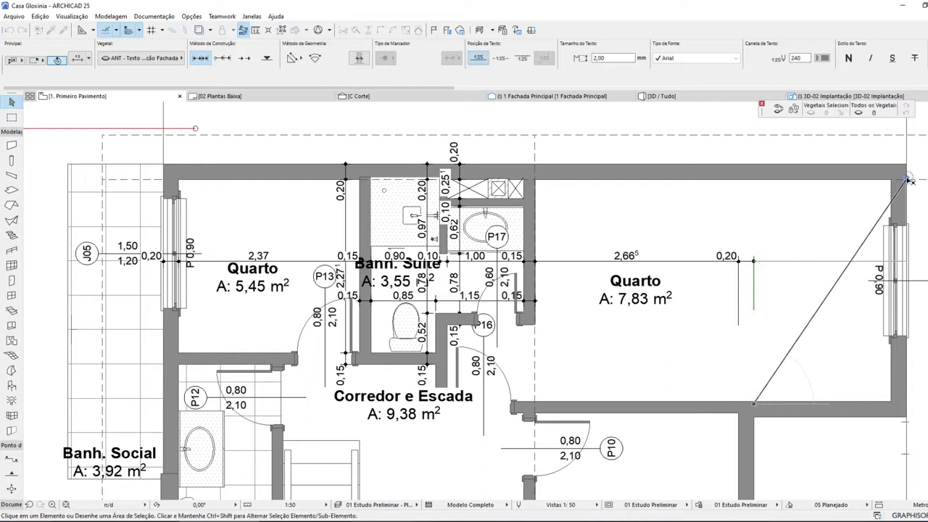
pyautogui.click(738, 261)
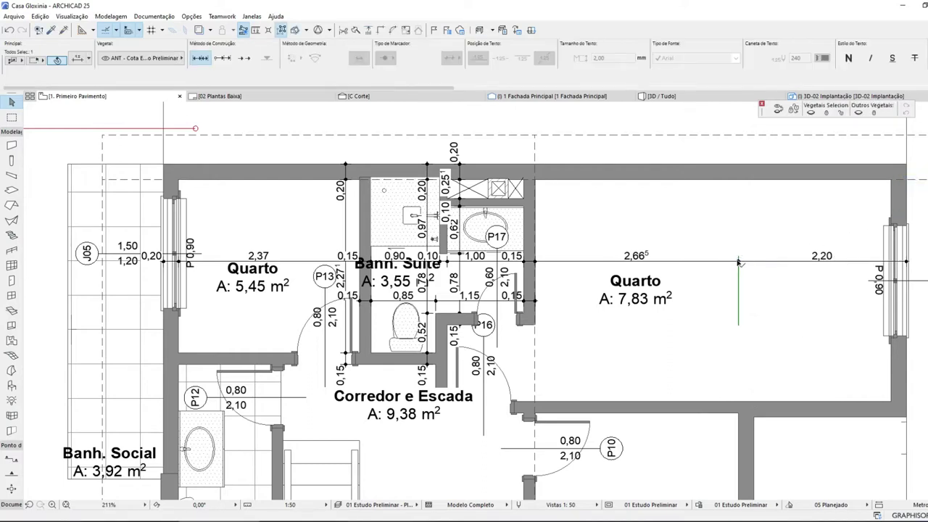
pyautogui.click(738, 261)
pyautogui.click(700, 390)
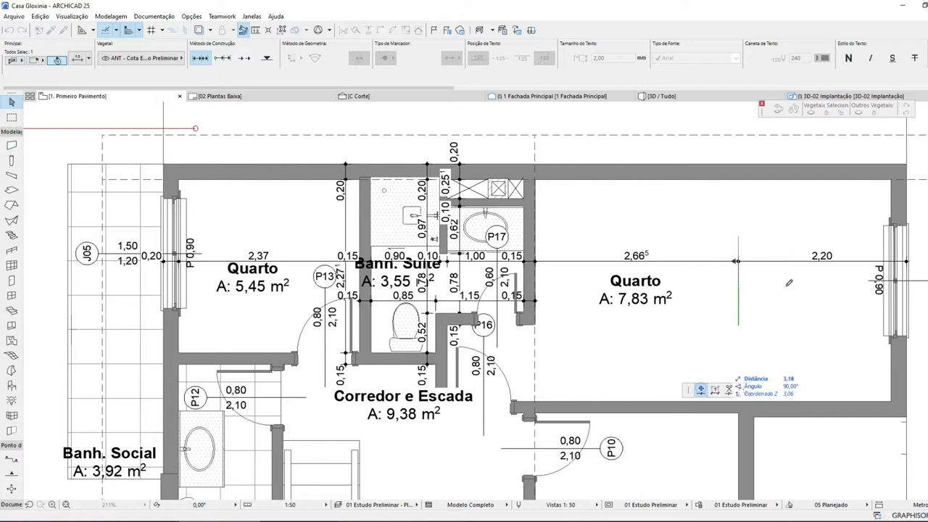
pyautogui.click(892, 180)
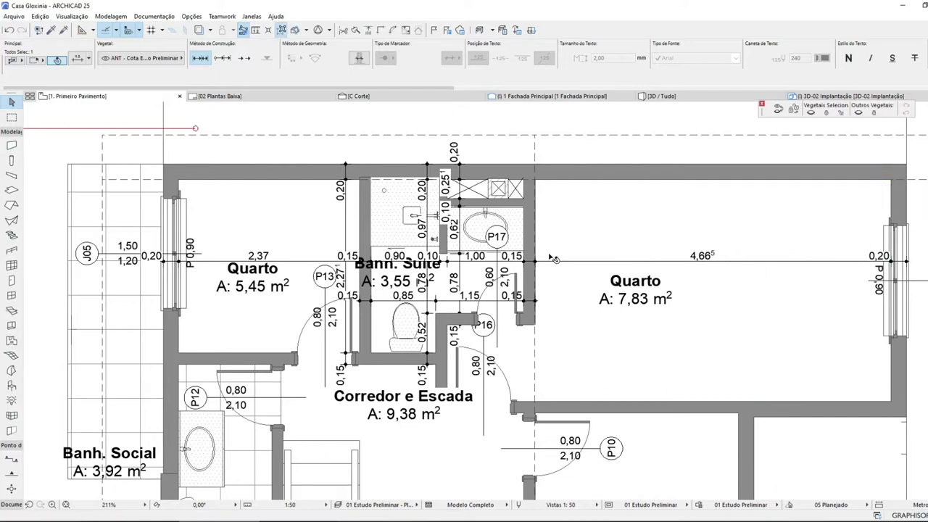
# - Move the Banh. Suite zone label out of the bathroom into the adjacent large Quarto, clear of the dimensions
pyautogui.scroll(1, 397, 252)
pyautogui.click(401, 281)
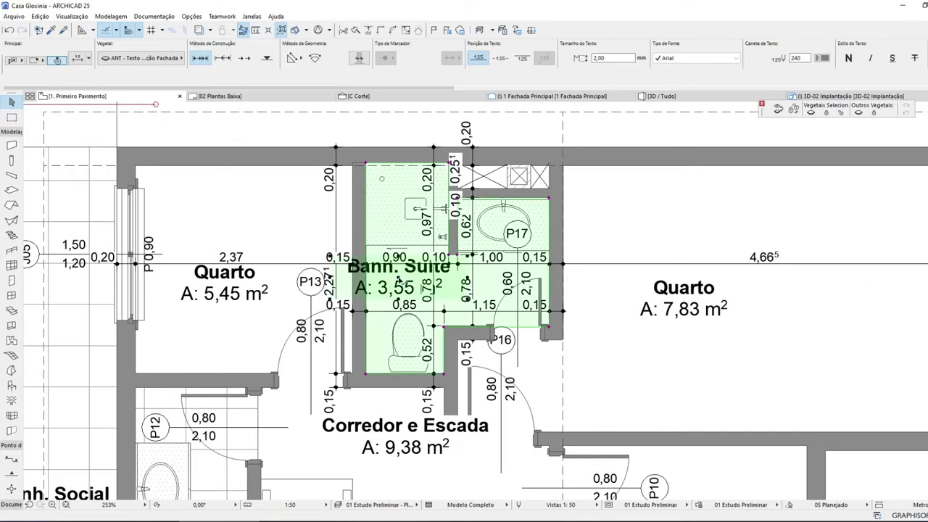
pyautogui.click(399, 283)
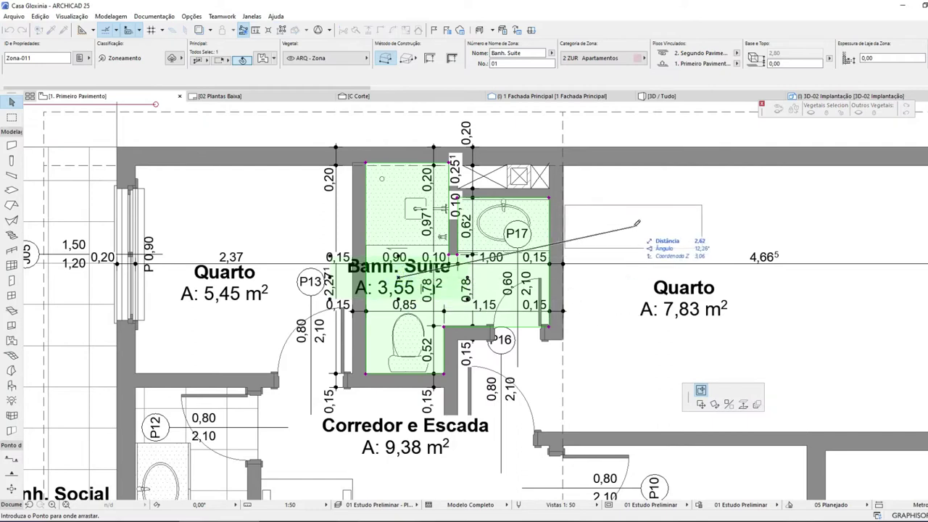
pyautogui.click(636, 226)
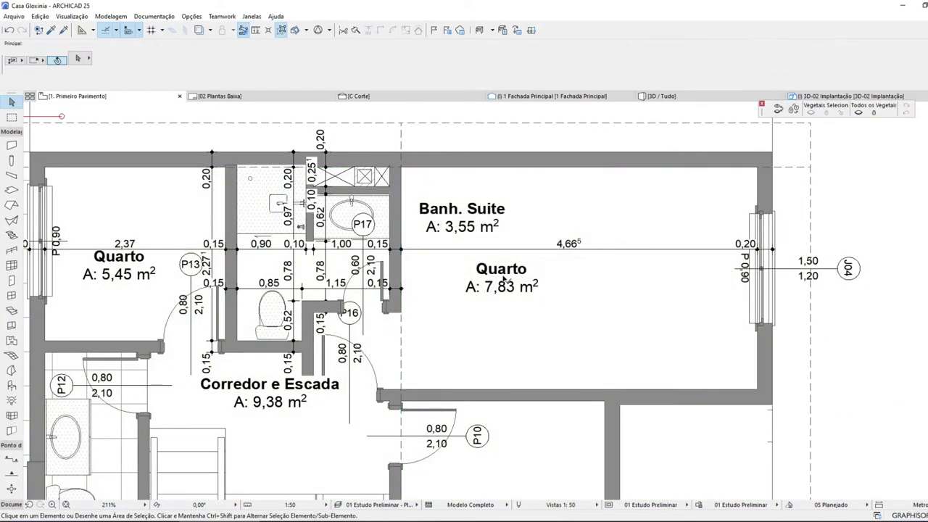
# - Extend the upper right Quarto zone 2,00 m to the right exterior wall and align its upper edge with the wall's inner face
pyautogui.click(502, 279)
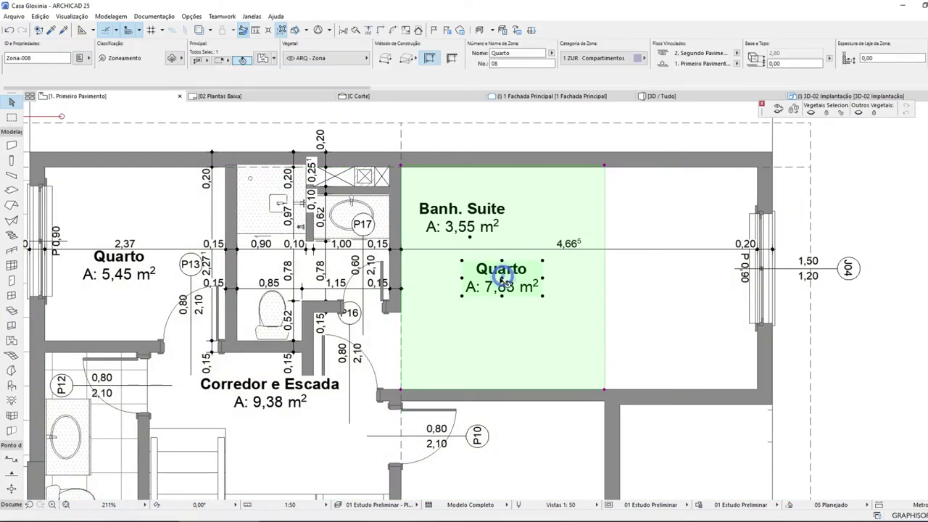
pyautogui.click(606, 295)
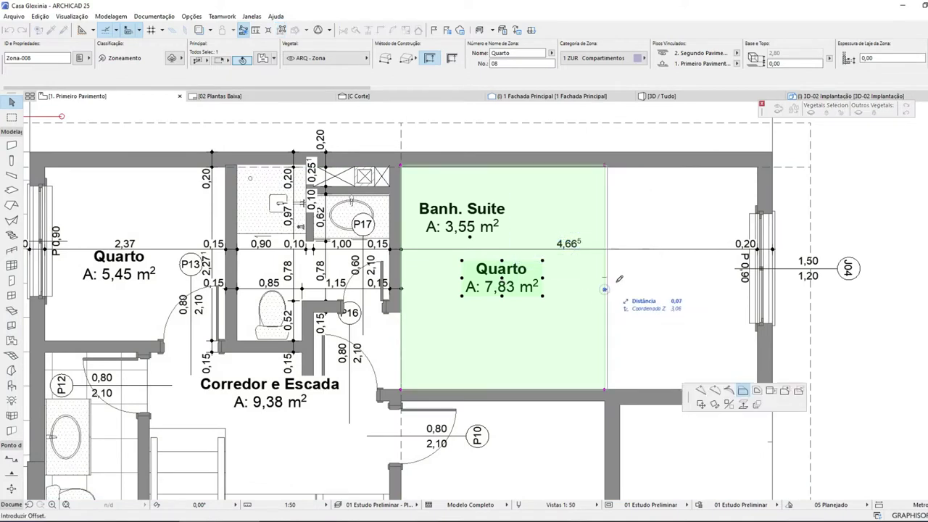
pyautogui.click(761, 165)
pyautogui.scroll(6, 406, 174)
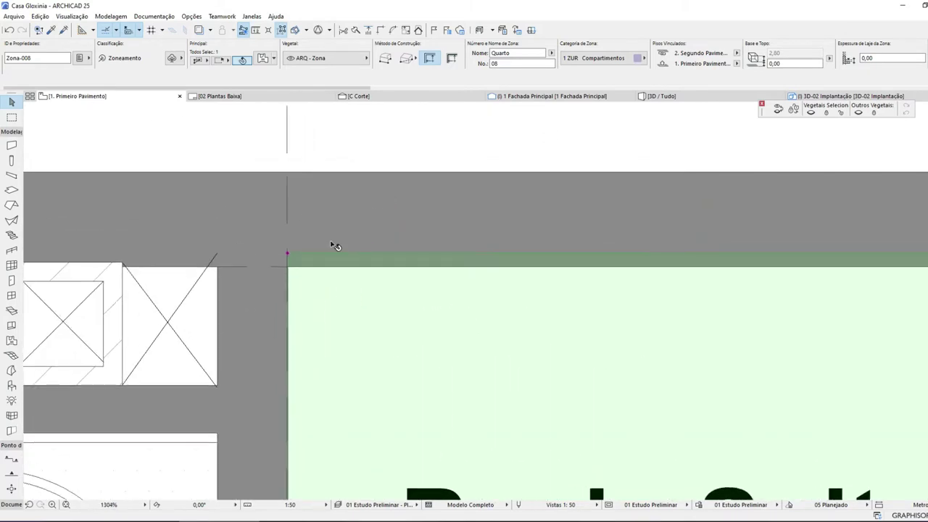
pyautogui.click(323, 255)
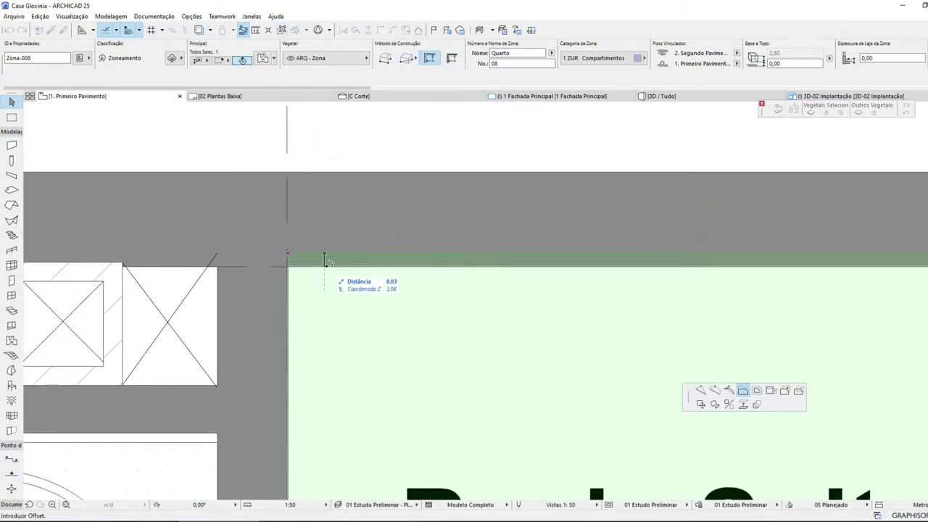
pyautogui.click(326, 267)
pyautogui.scroll(-8, 334, 267)
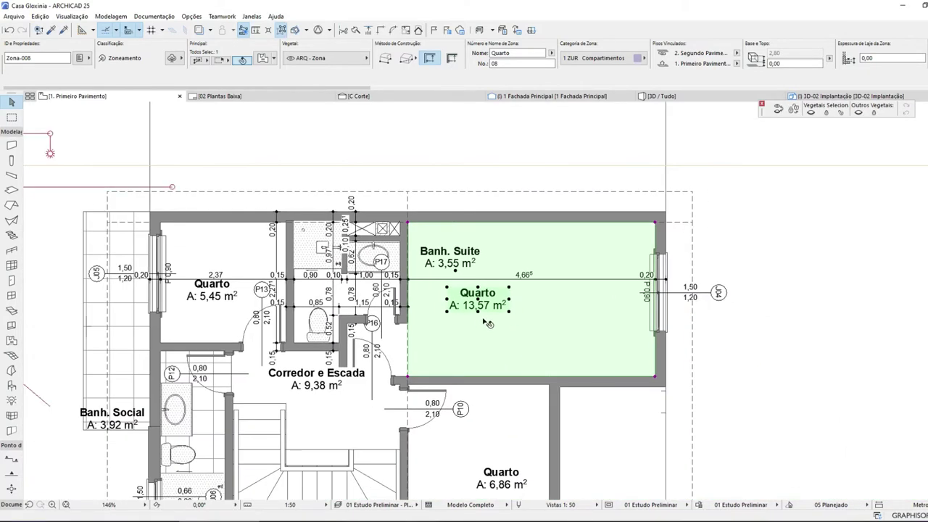
# - Move the enlarged Quarto zone's label down about 0,39 m, clear of the horizontal dimension line
pyautogui.click(479, 300)
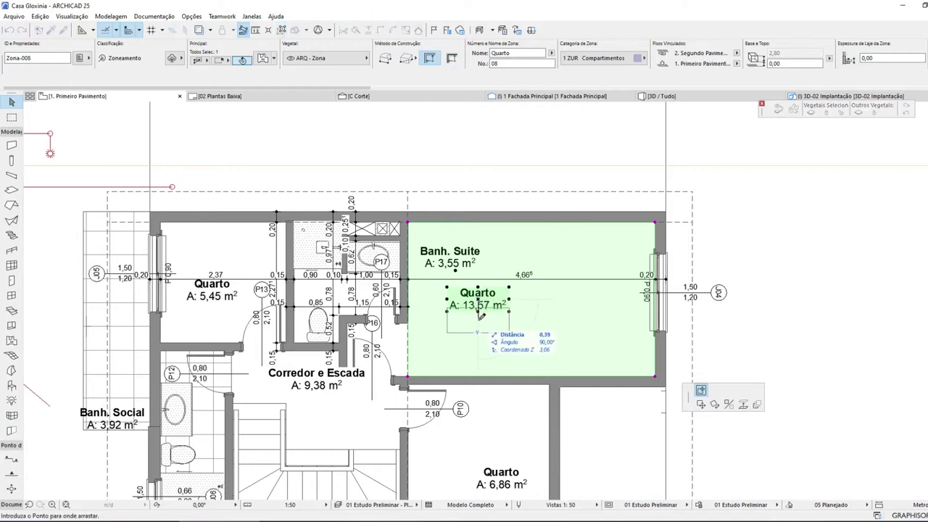
pyautogui.click(478, 319)
pyautogui.scroll(2, 359, 373)
pyautogui.scroll(-3, 301, 306)
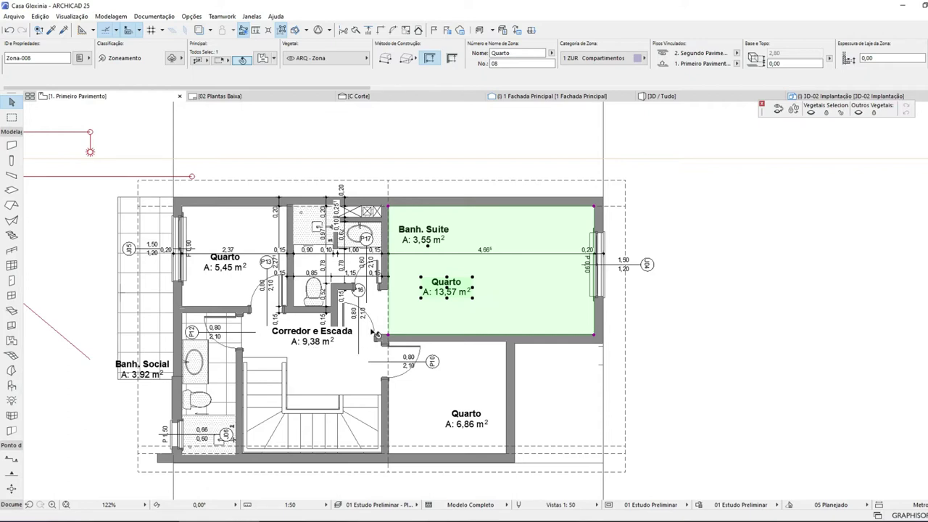
# - Move the Corredor e Escada zone label down into the open corridor area above the stairs
pyautogui.scroll(4, 376, 334)
pyautogui.click(312, 337)
pyautogui.click(311, 336)
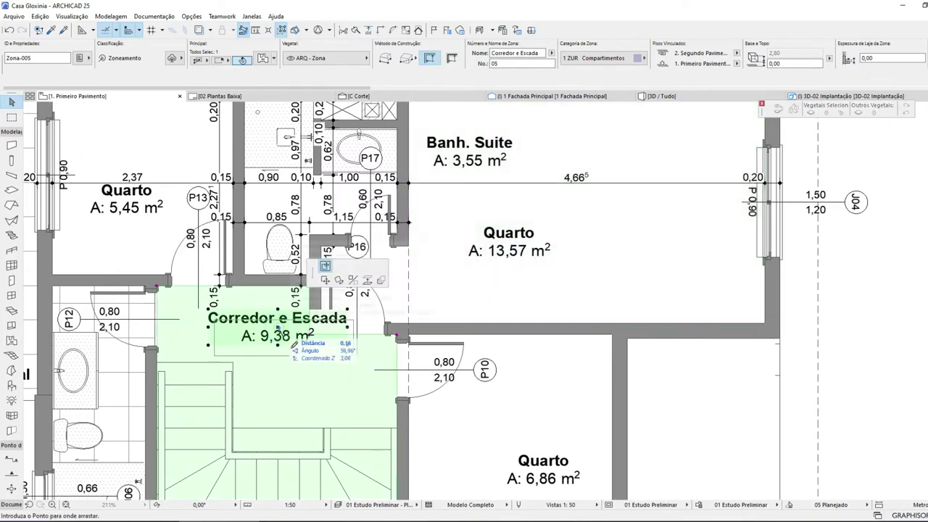
pyautogui.click(316, 407)
pyautogui.scroll(-2, 397, 336)
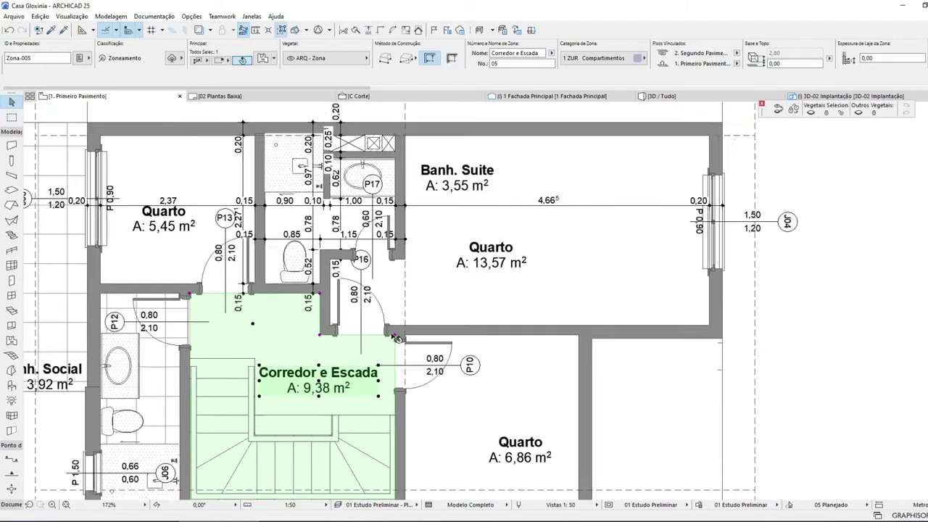
pyautogui.scroll(-2, 397, 336)
pyautogui.click(479, 416)
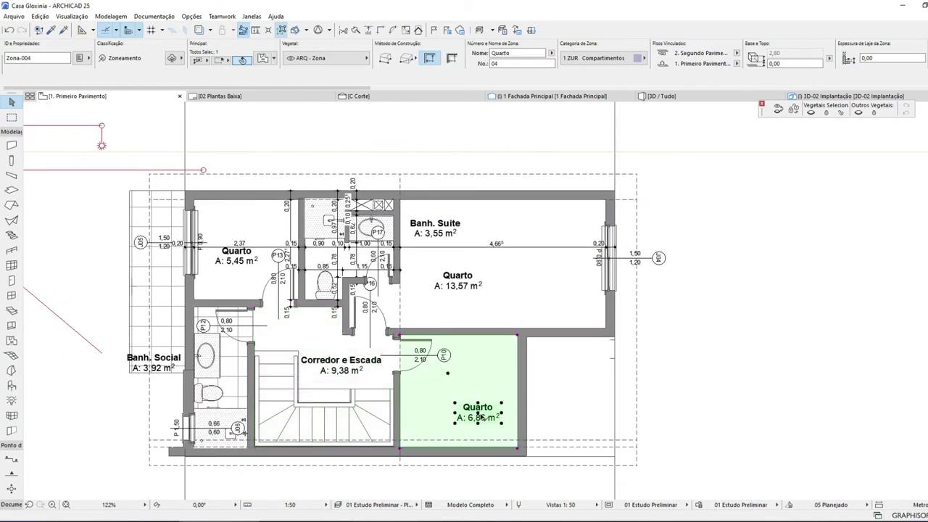
pyautogui.click(478, 414)
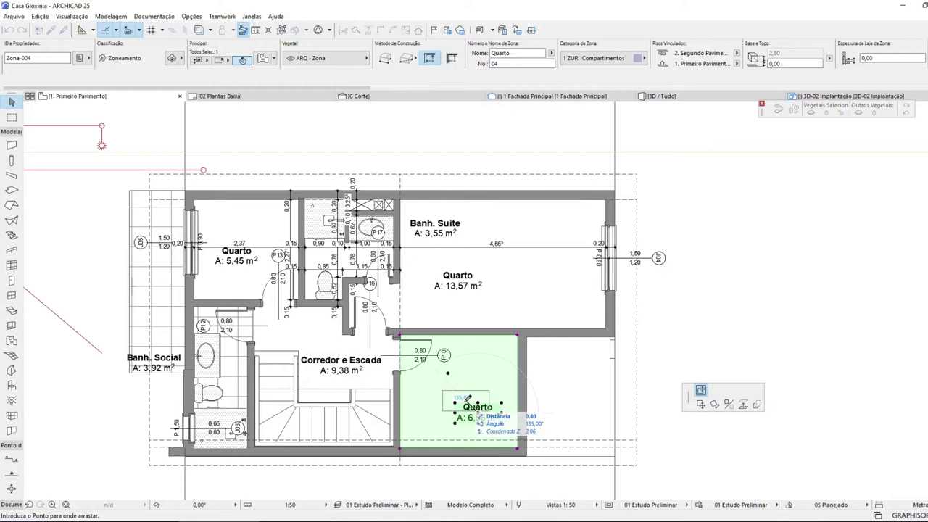
pyautogui.click(465, 403)
pyautogui.press('Escape')
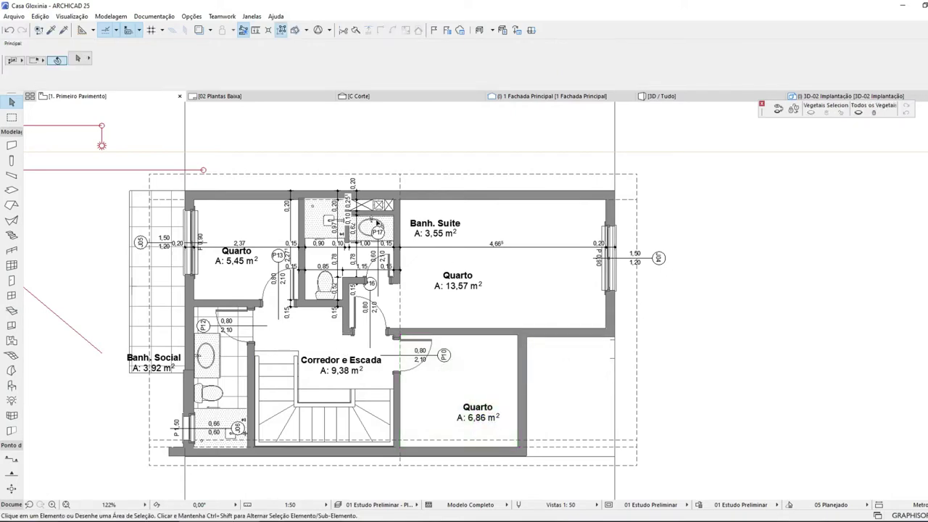
pyautogui.scroll(2, 352, 224)
pyautogui.scroll(2, 324, 236)
pyautogui.scroll(-3, 296, 246)
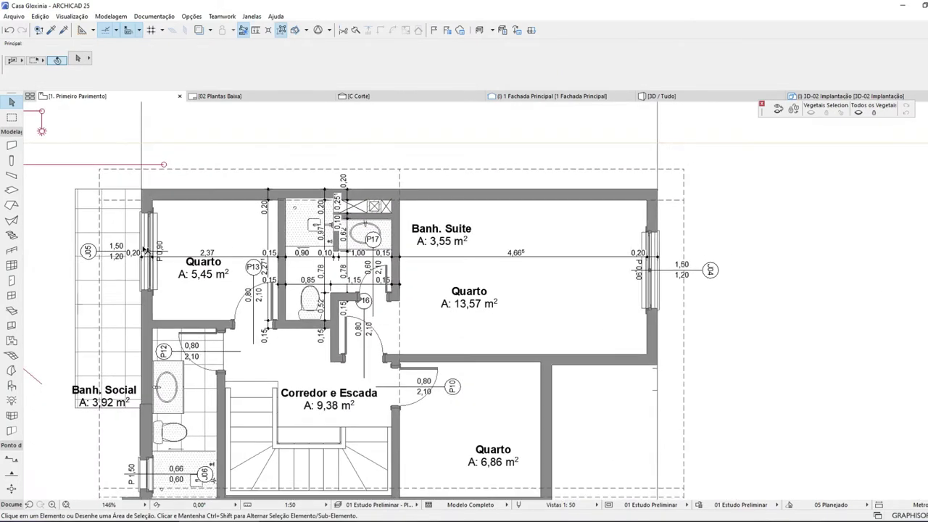
pyautogui.scroll(1, 81, 243)
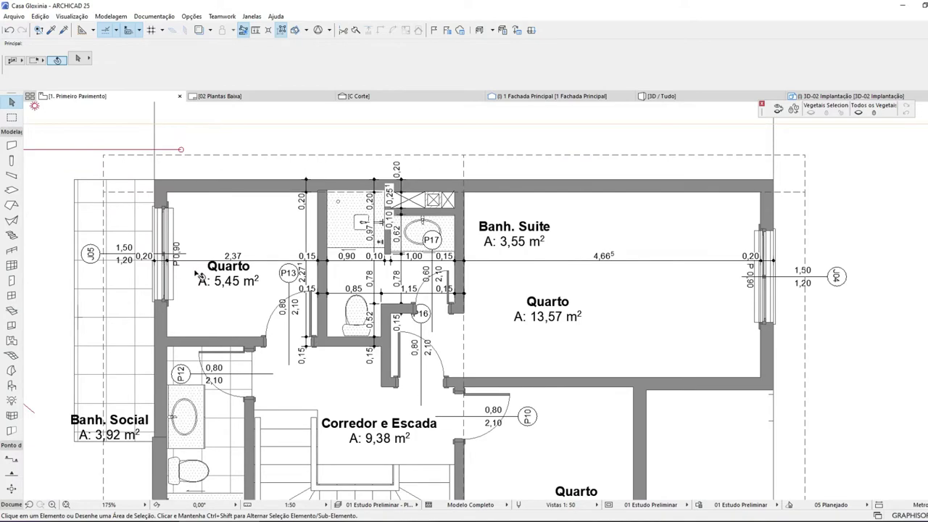
pyautogui.scroll(8, 481, 246)
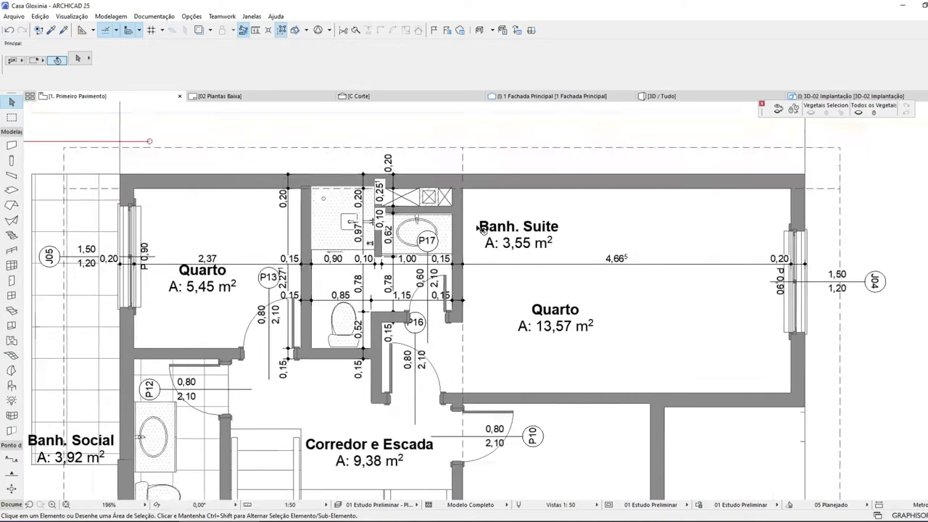
pyautogui.scroll(-7, 482, 282)
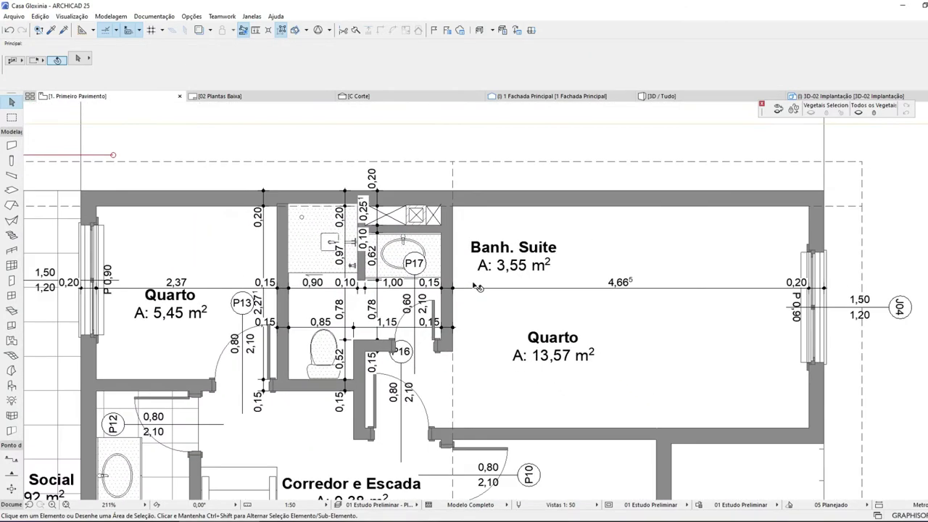
# - Bring the vertical dimension chain running through the washbasin side of the suite bathroom to the front of the display order
pyautogui.scroll(-2, 470, 289)
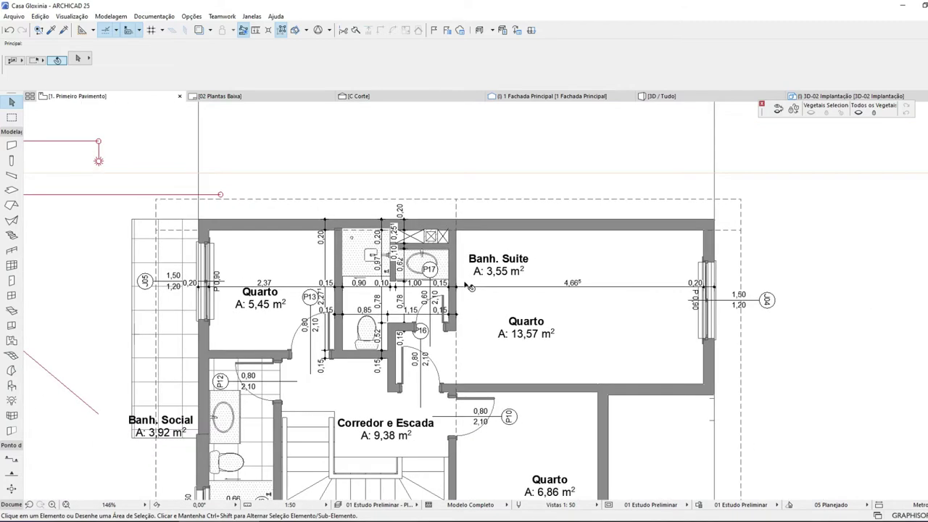
pyautogui.scroll(-2, 456, 304)
pyautogui.scroll(3, 398, 446)
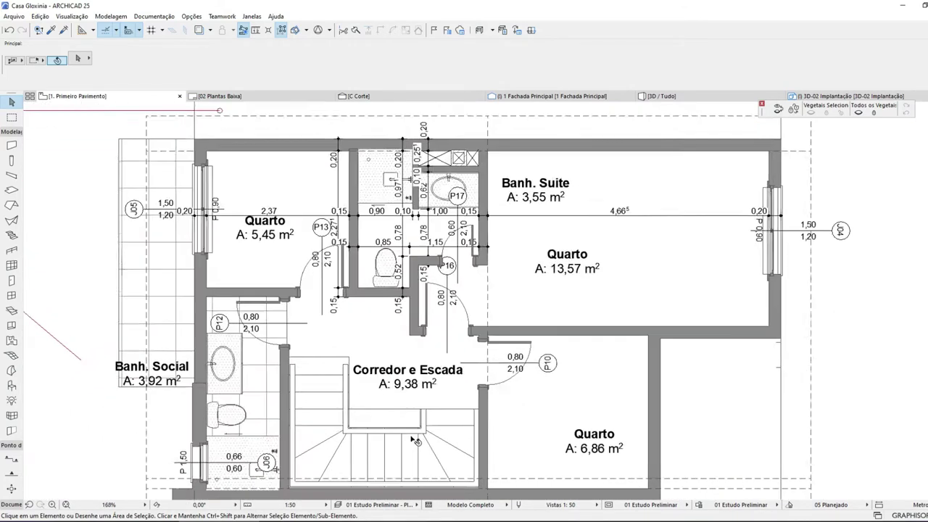
pyautogui.click(432, 212)
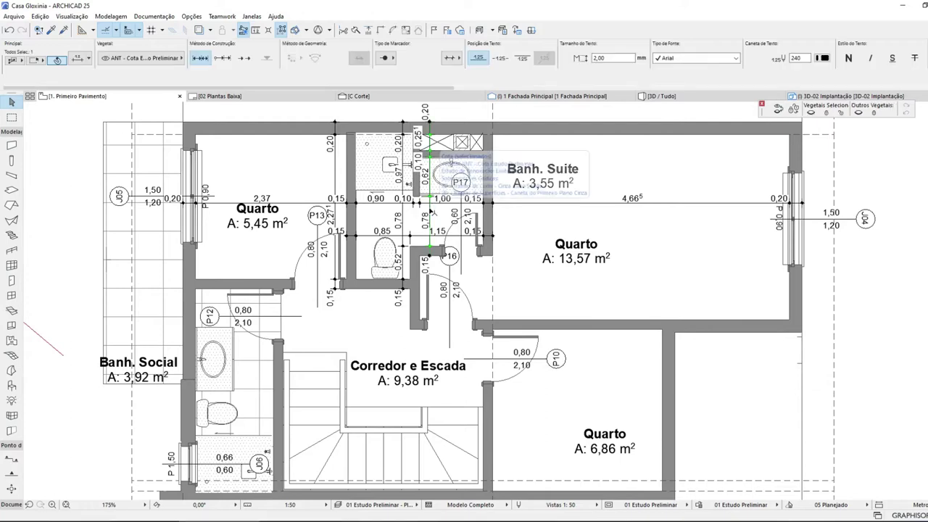
pyautogui.rightClick(432, 212)
pyautogui.moveTo(519, 318)
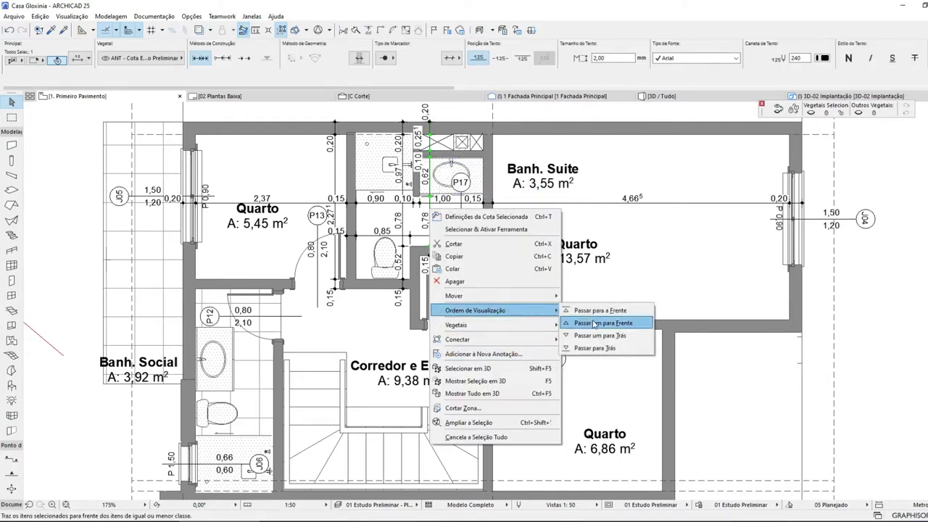
pyautogui.click(623, 313)
# - Extend the vertical bathroom dimension chain from its lower end down to the outer face of the lower exterior wall
pyautogui.click(430, 255)
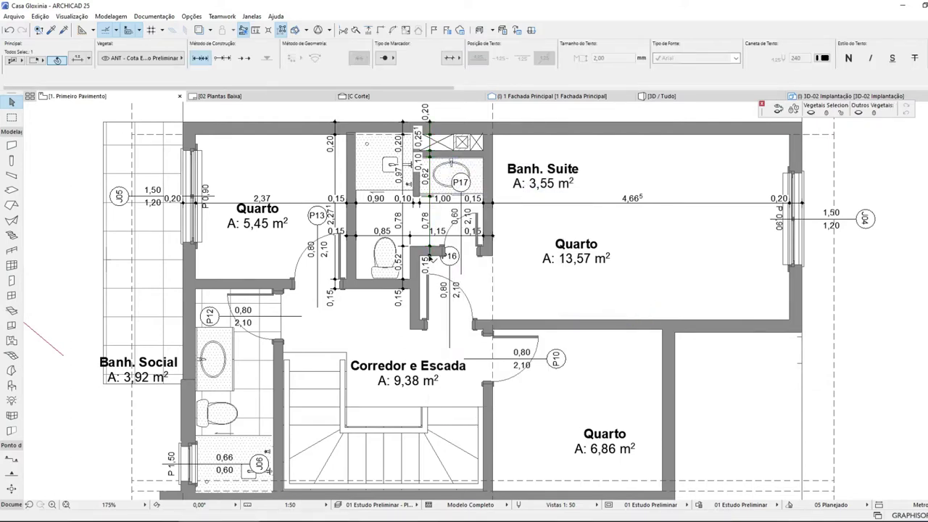
pyautogui.scroll(-3, 435, 255)
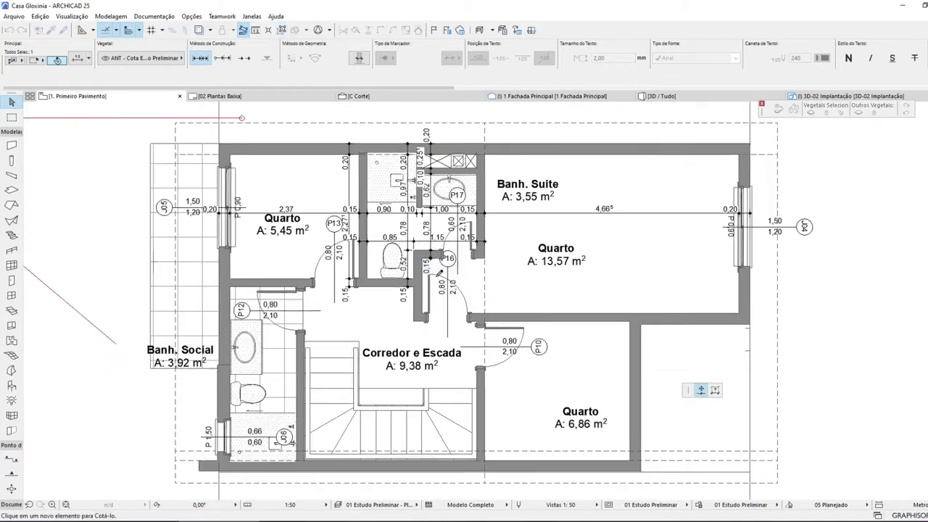
pyautogui.click(436, 408)
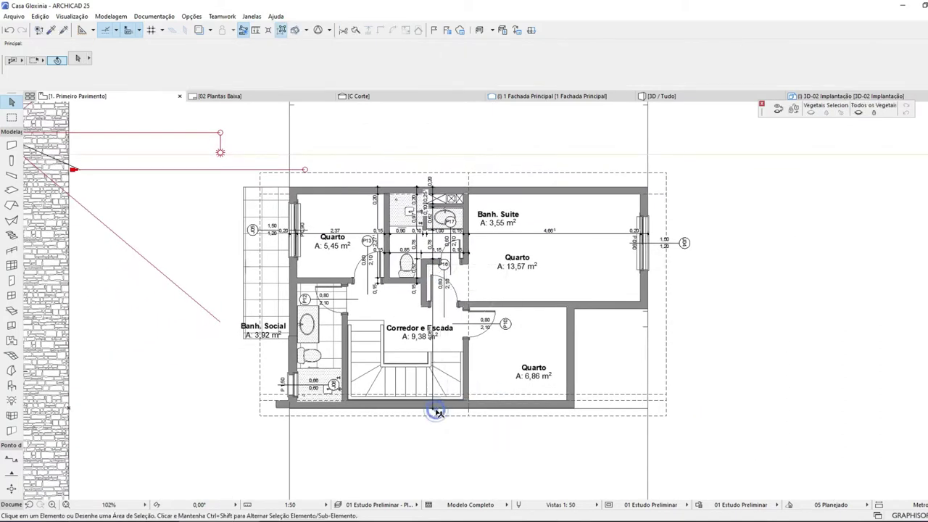
# - Add the upper edge of the stair below the Corredor e Escada label as a point in the extended dimension chain
pyautogui.scroll(3, 457, 392)
pyautogui.click(393, 277)
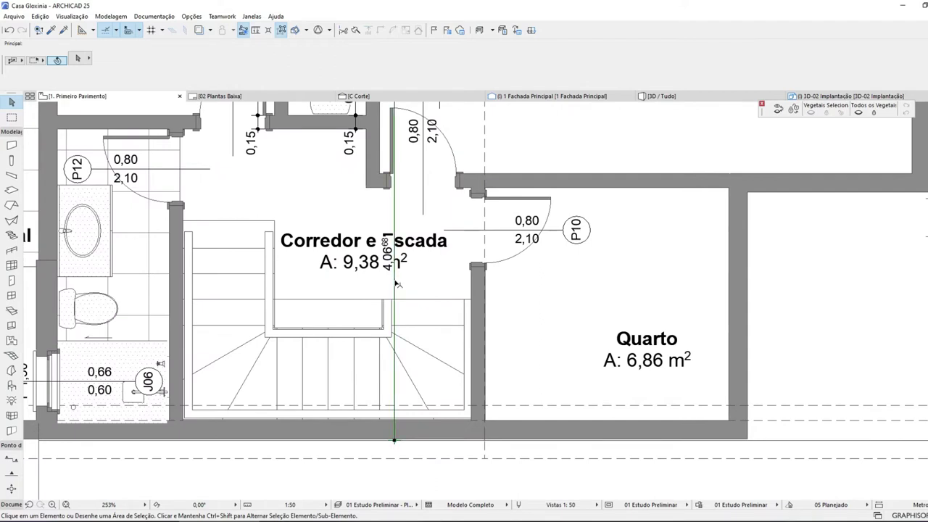
pyautogui.click(394, 284)
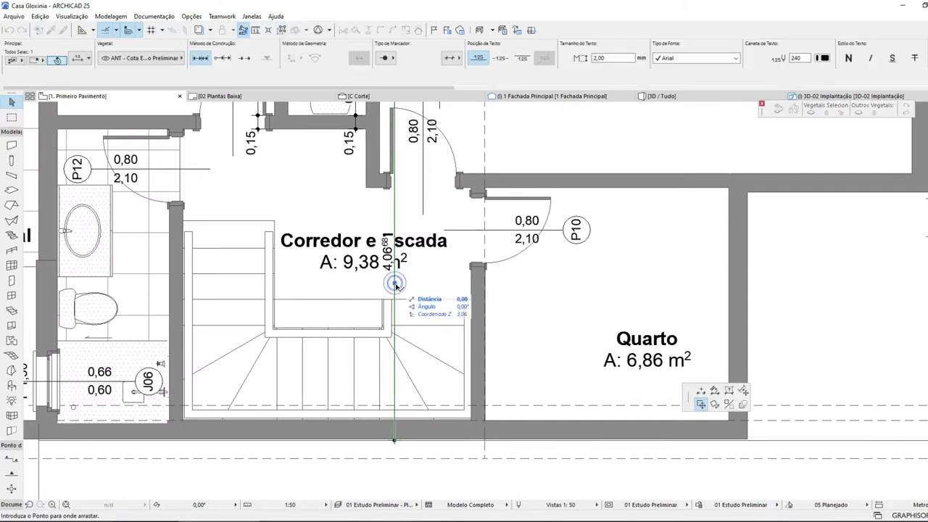
pyautogui.click(700, 391)
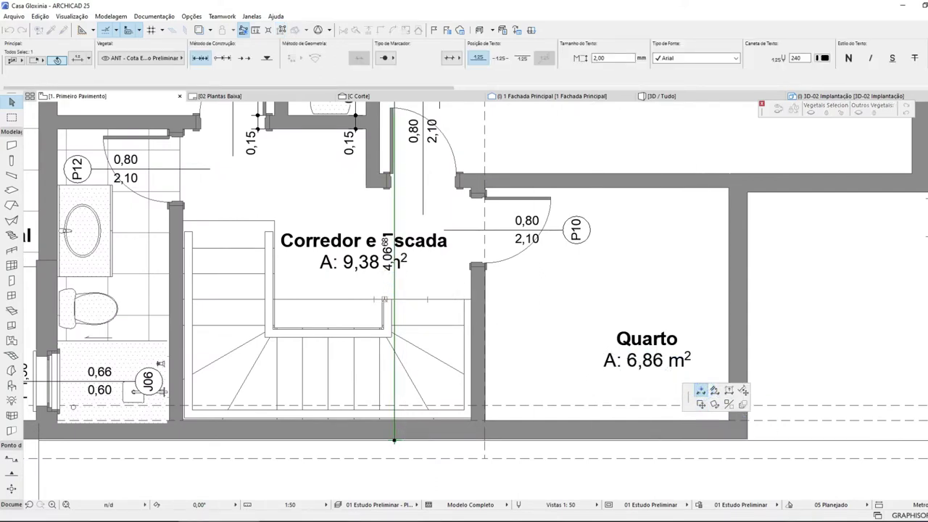
pyautogui.click(387, 298)
# - Add both faces of the wall between the large Quarto and the corridor to the vertical dimension chain
pyautogui.scroll(-2, 377, 305)
pyautogui.scroll(3, 392, 137)
pyautogui.scroll(2, 392, 137)
pyautogui.click(401, 200)
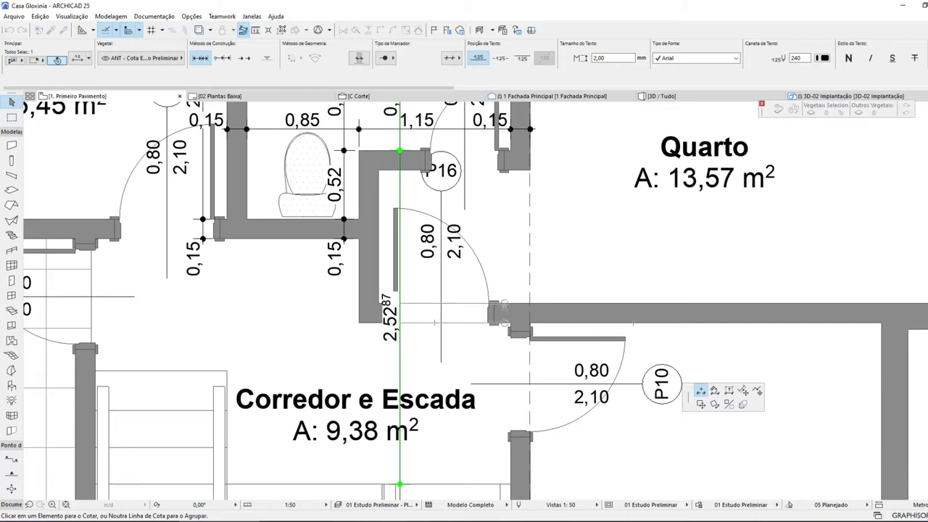
pyautogui.click(506, 310)
# - Move the whole vertical dimension chain slightly to the right within the washbasin area
pyautogui.scroll(-5, 505, 310)
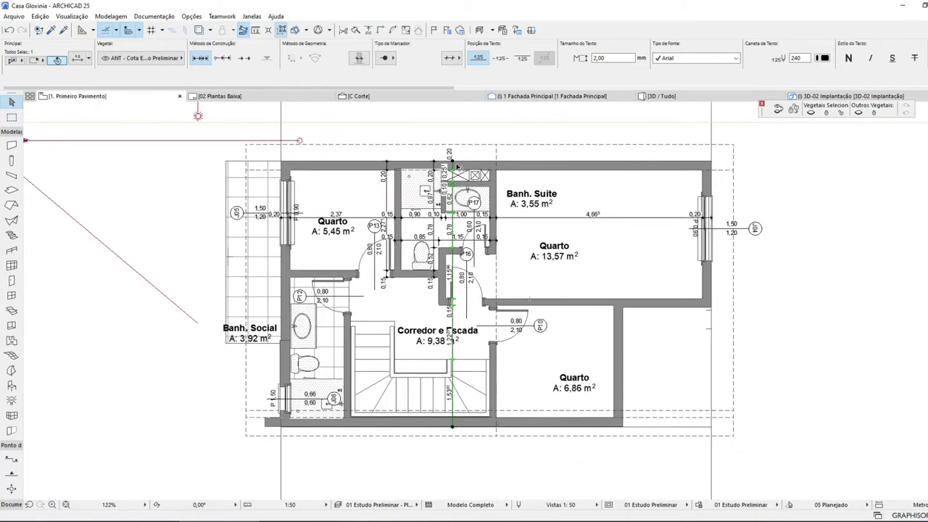
pyautogui.scroll(4, 458, 158)
pyautogui.scroll(2, 469, 274)
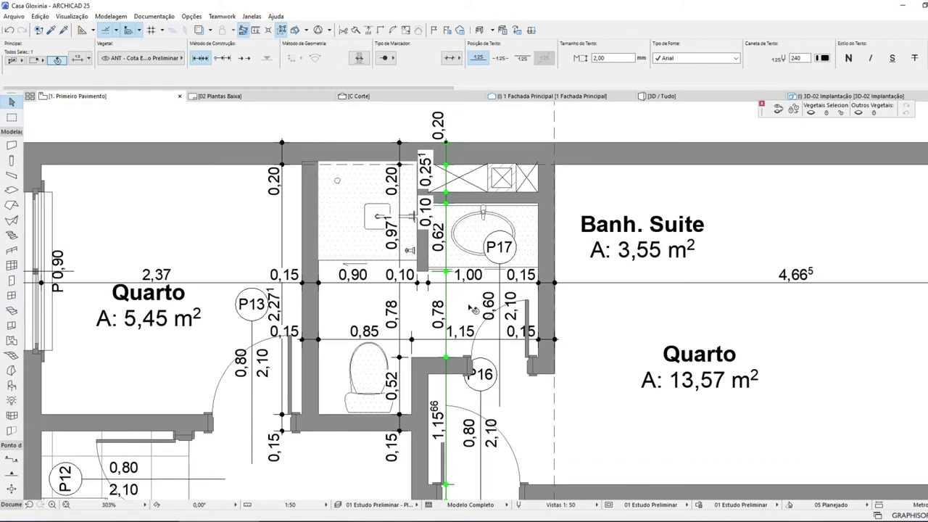
pyautogui.hotkey('ctrl', 'd')
pyautogui.click(574, 406)
pyautogui.click(581, 406)
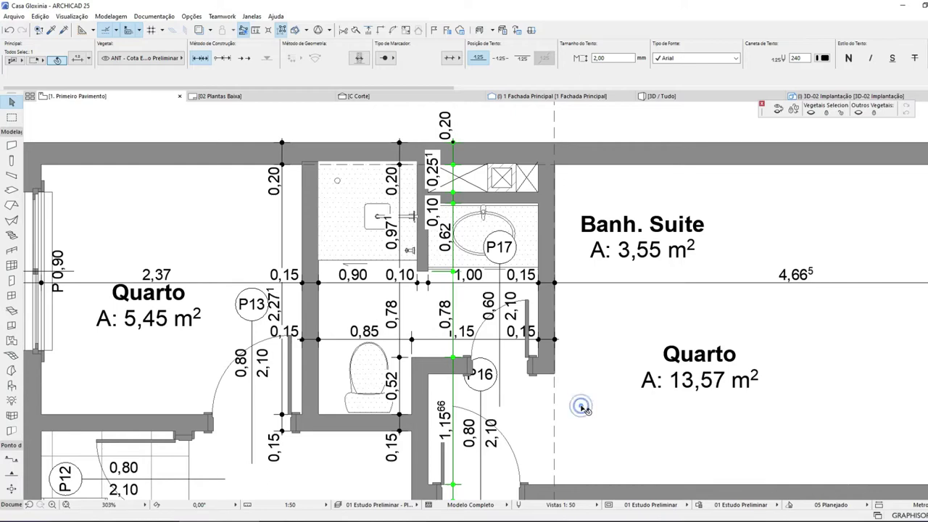
# - Hide the ARQ - Cobertura layer of the roof that overlays the bathroom and bedrooms
pyautogui.scroll(-3, 475, 309)
pyautogui.scroll(3, 420, 222)
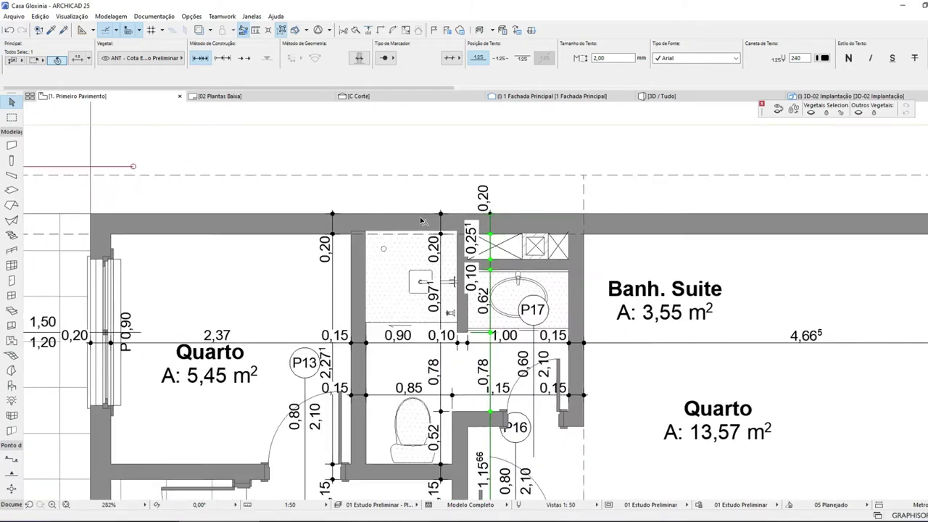
pyautogui.scroll(9, 580, 222)
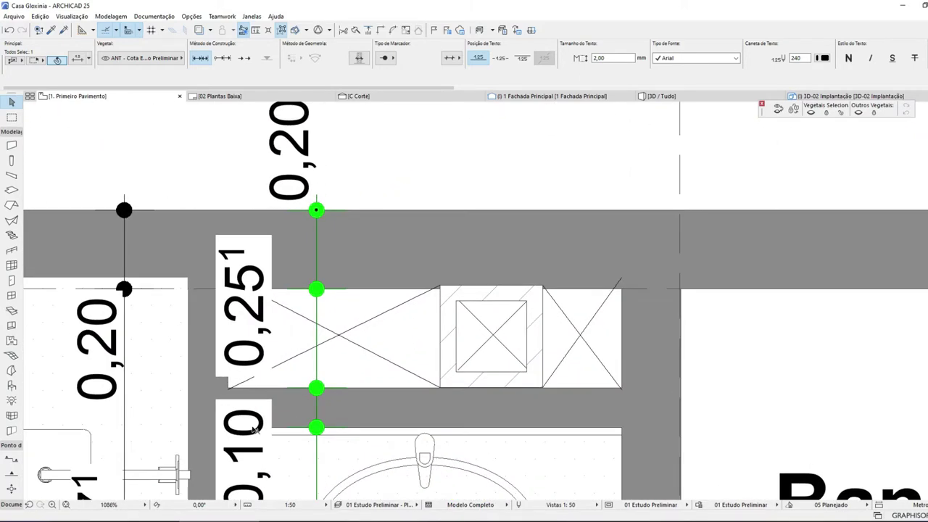
pyautogui.scroll(-2, 309, 395)
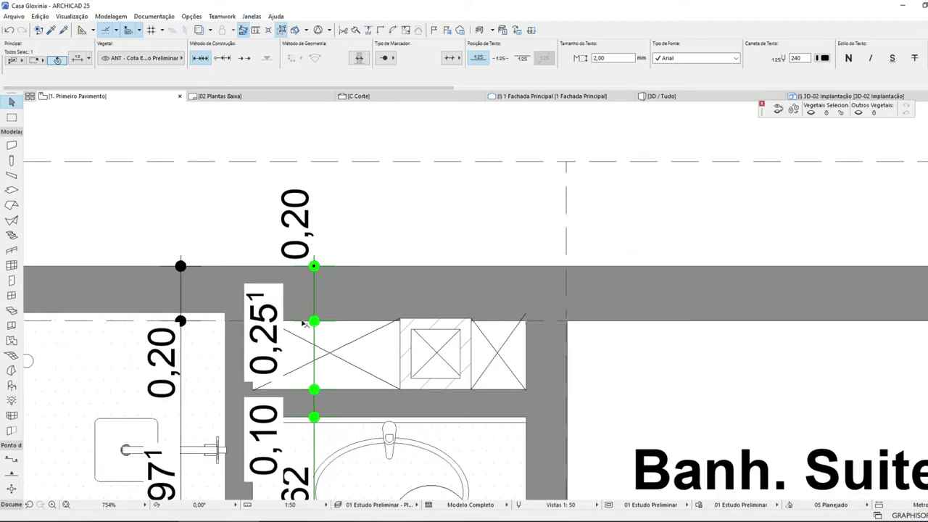
pyautogui.scroll(-14, 305, 323)
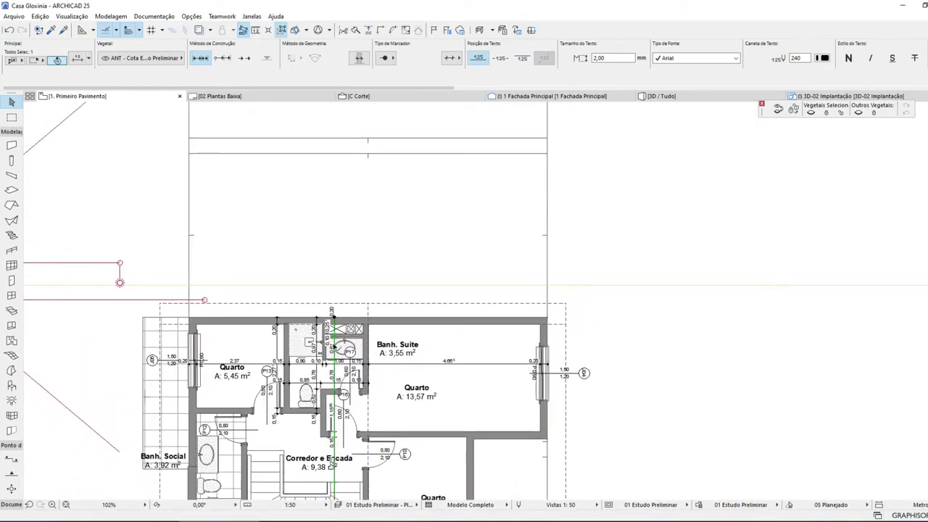
pyautogui.moveTo(322, 378); pyautogui.dragTo(420, 212, button='middle')
pyautogui.scroll(3, 435, 238)
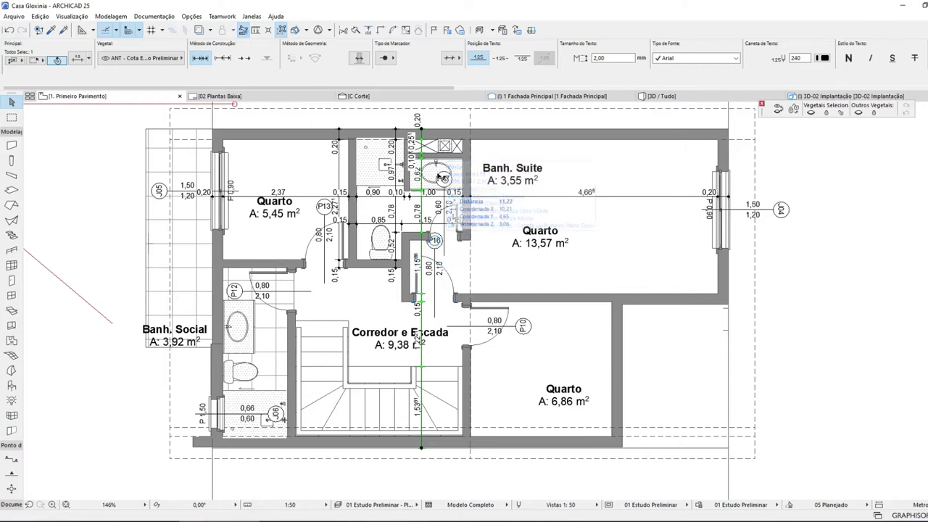
pyautogui.scroll(6, 465, 130)
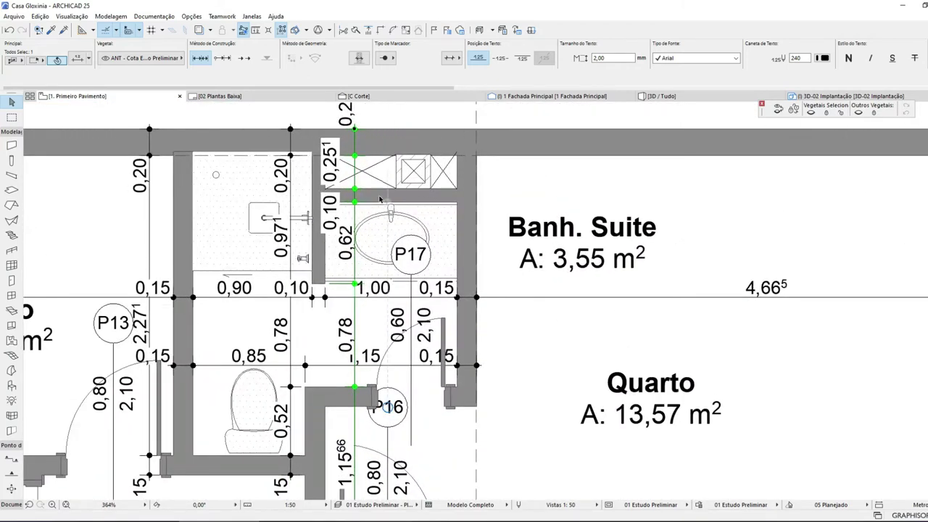
pyautogui.click(380, 198)
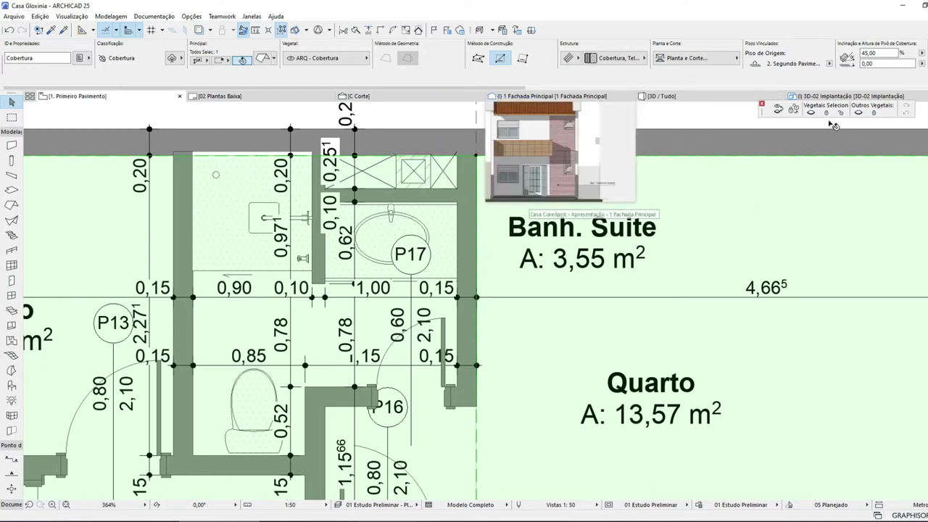
pyautogui.press('Escape')
pyautogui.click(352, 191)
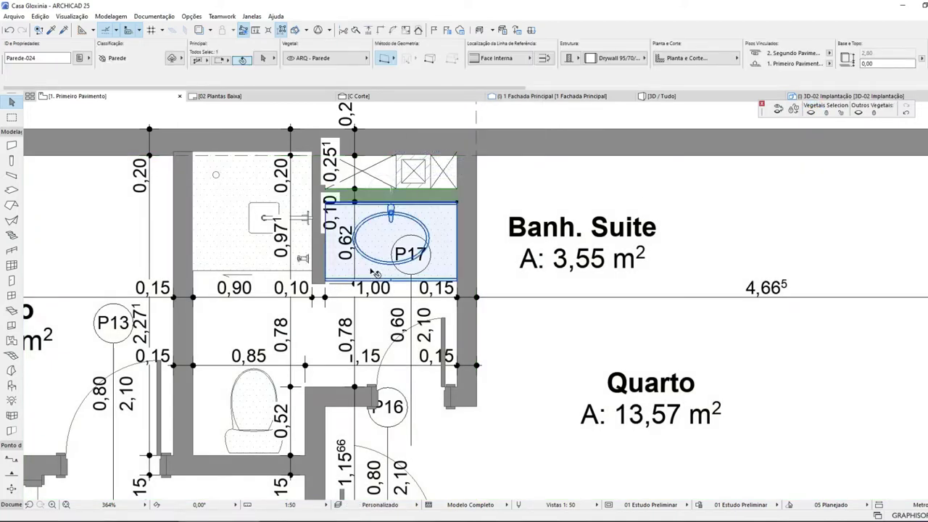
pyautogui.click(363, 265)
pyautogui.keyDown('shift'); pyautogui.click(345, 400); pyautogui.keyUp('shift')
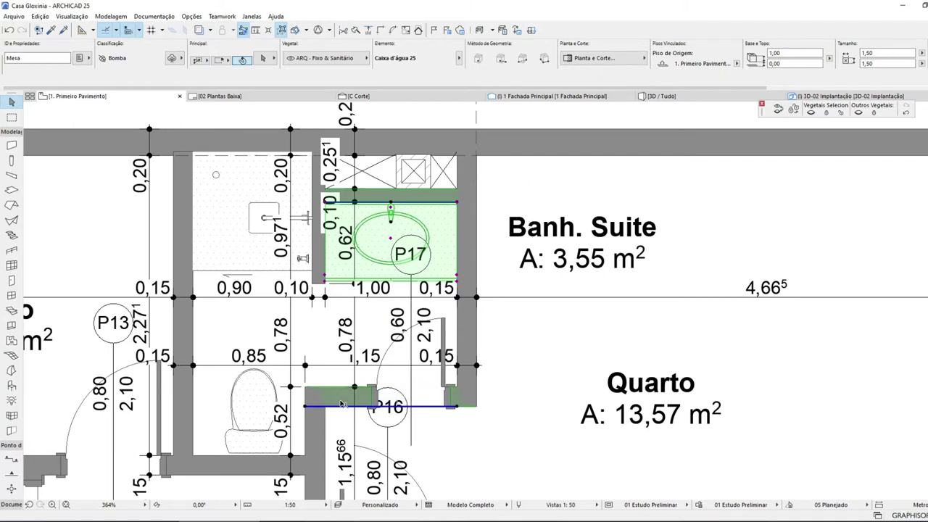
pyautogui.scroll(-4, 353, 270)
pyautogui.scroll(4, 356, 345)
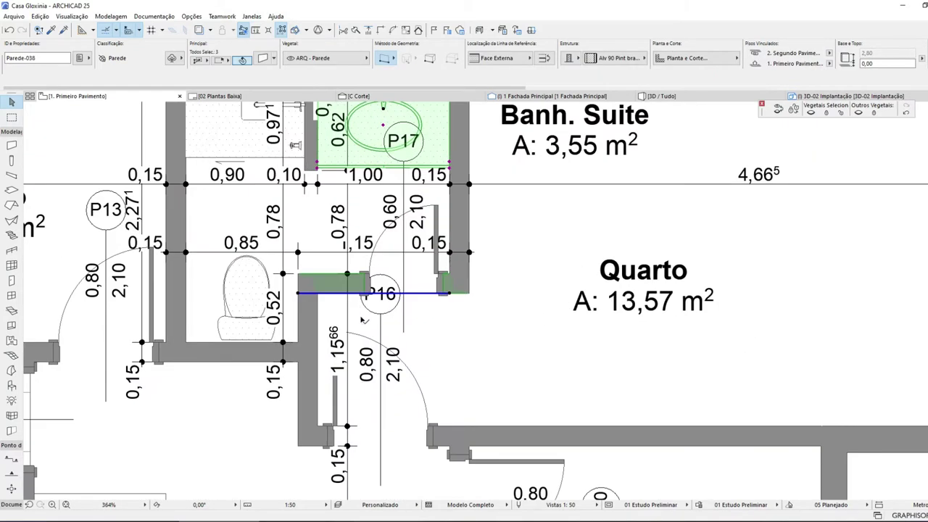
pyautogui.press('Escape')
# - Add the lower face of the short bathroom wall beside door P16 to the vertical dimension chain
pyautogui.click(351, 310)
pyautogui.press('Escape')
pyautogui.click(347, 310)
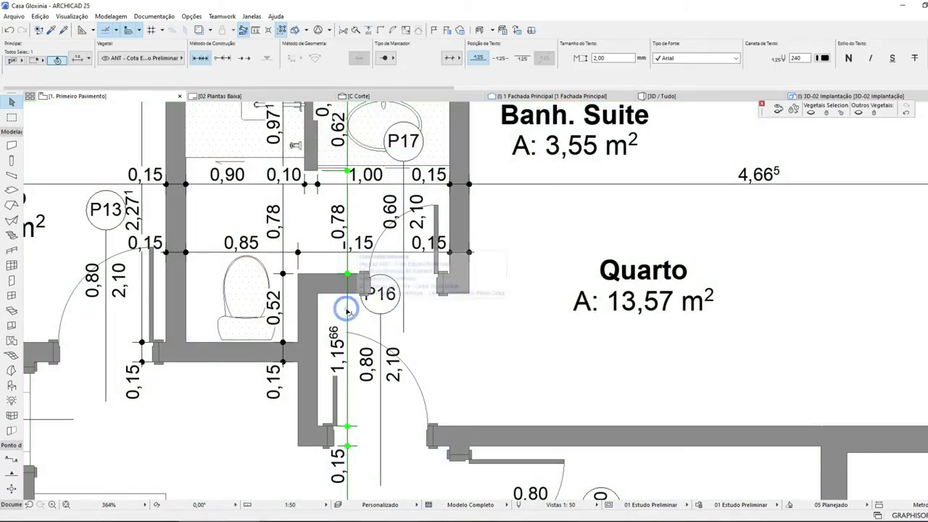
pyautogui.click(348, 311)
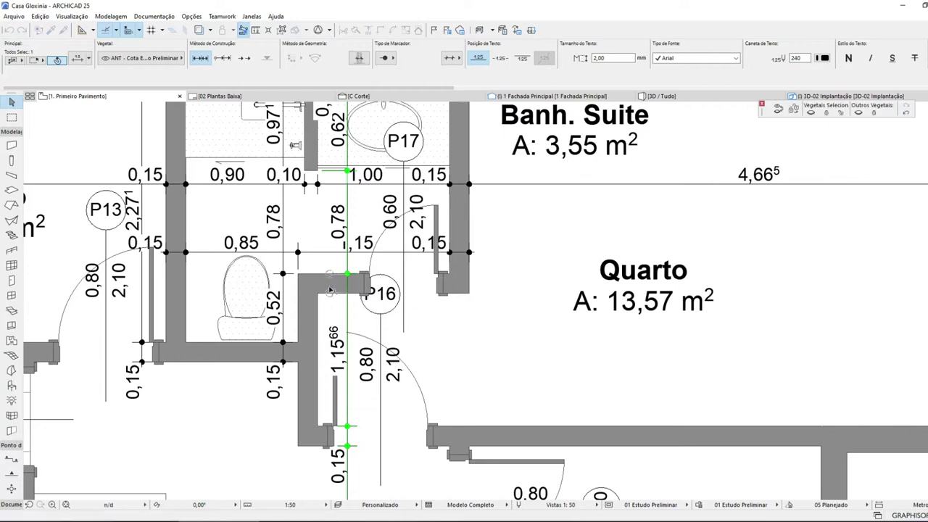
pyautogui.click(336, 294)
# - Examine the vertical dimension chain from the upper exterior wall past the bathroom and stair to the lower exterior wall
pyautogui.scroll(-8, 363, 326)
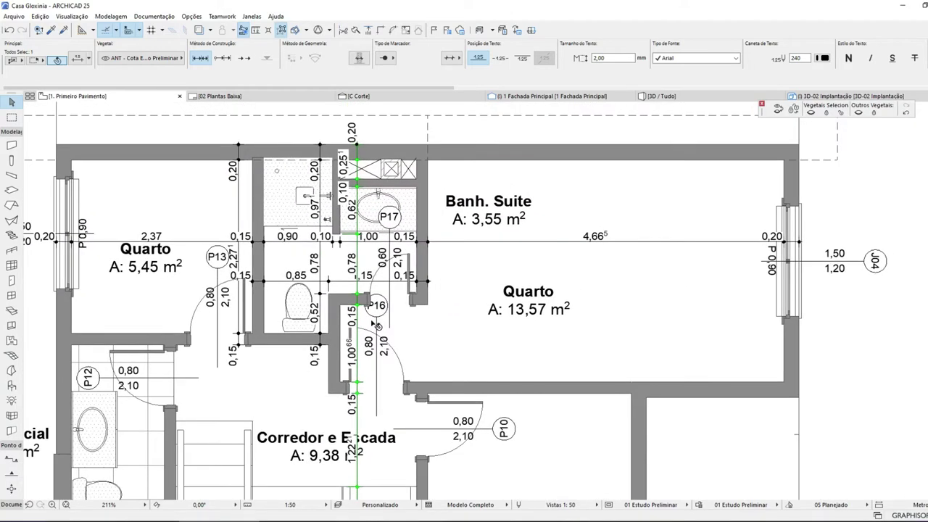
pyautogui.scroll(3, 411, 331)
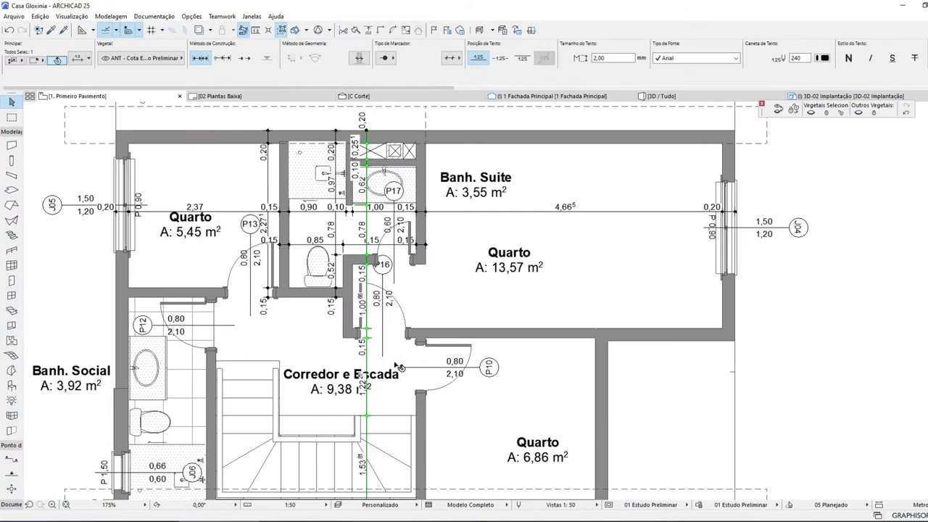
pyautogui.scroll(2, 368, 349)
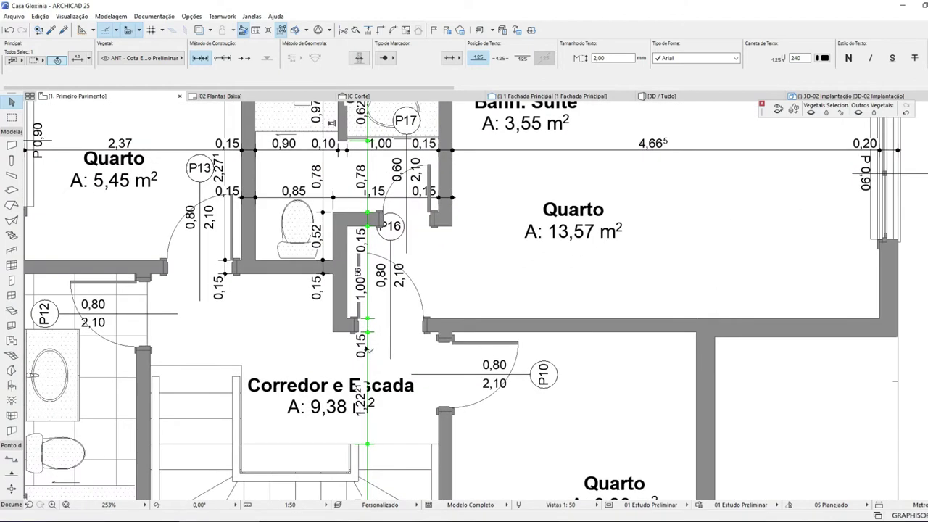
pyautogui.scroll(-3, 368, 350)
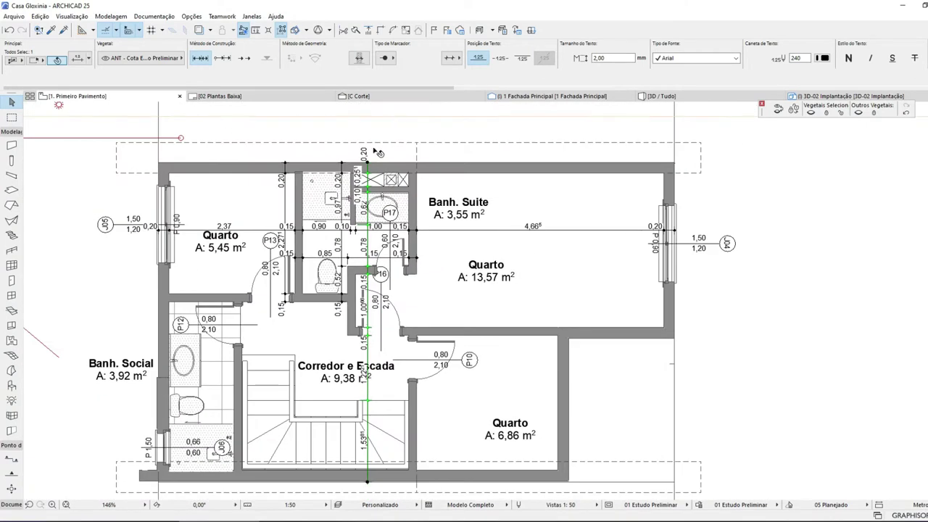
pyautogui.scroll(5, 376, 152)
pyautogui.scroll(-2, 369, 178)
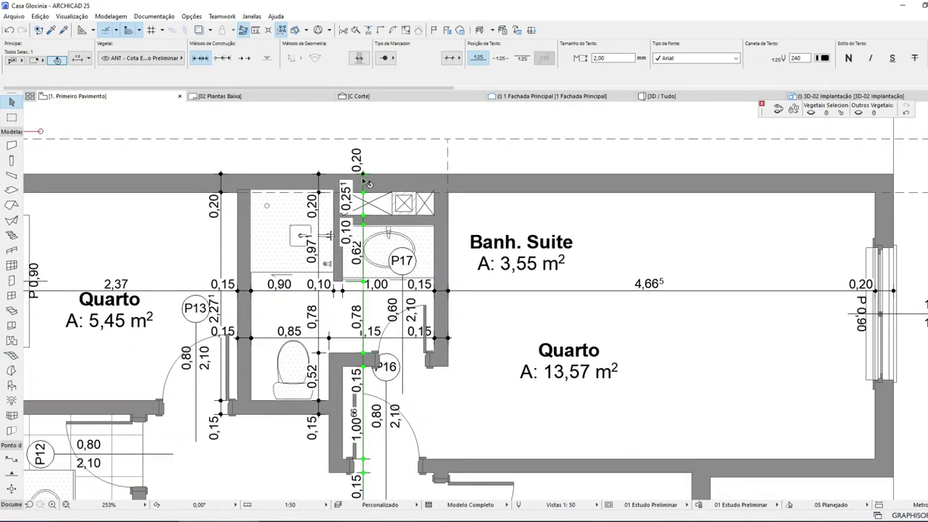
pyautogui.moveTo(372, 320); pyautogui.dragTo(381, 166, button='middle')
pyautogui.scroll(-3, 435, 271)
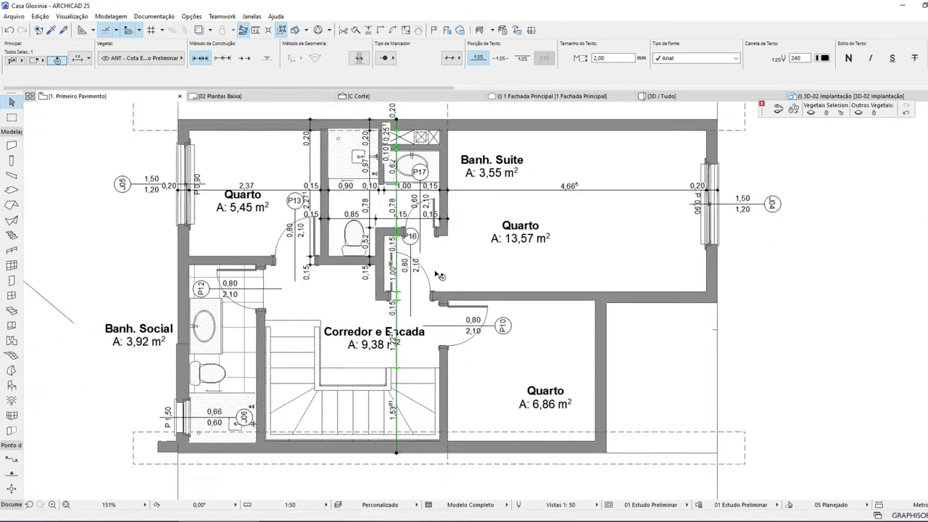
pyautogui.scroll(4, 415, 451)
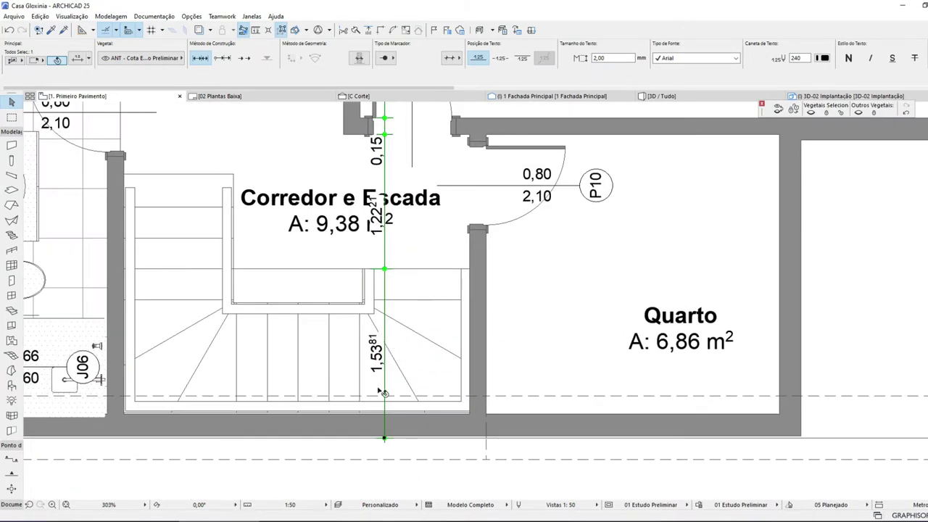
pyautogui.scroll(-5, 395, 335)
pyautogui.scroll(3, 389, 215)
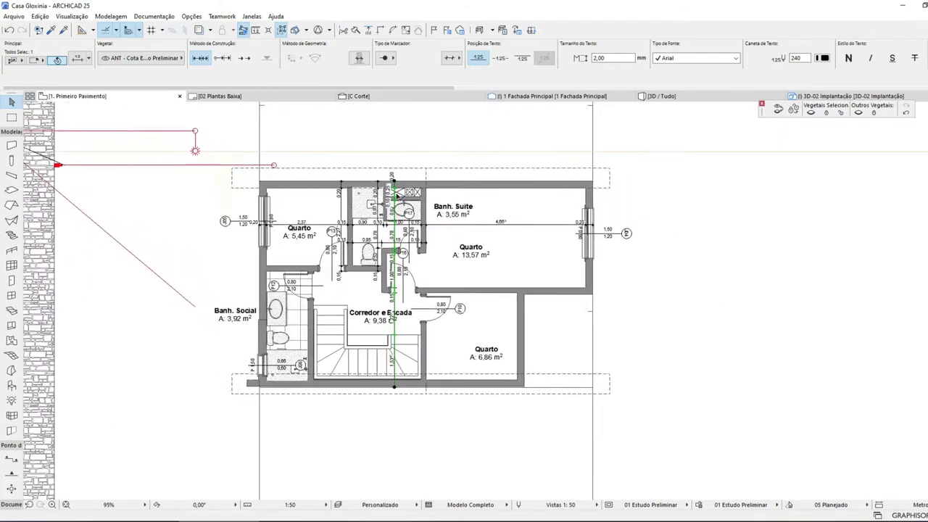
pyautogui.scroll(1, 403, 311)
pyautogui.scroll(-3, 405, 341)
pyautogui.scroll(2, 405, 345)
pyautogui.scroll(2, 409, 347)
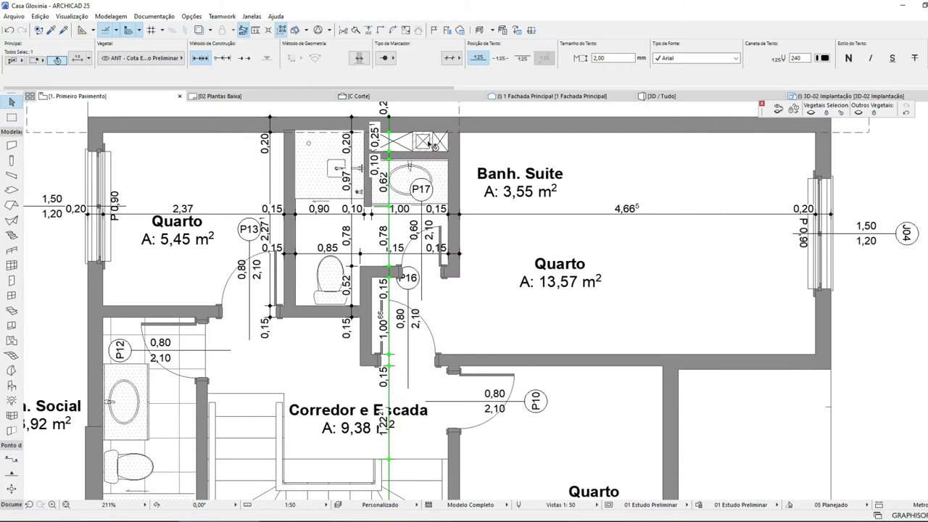
# - Move the wall behind the washbasin, the washbasin countertop and the bathroom's door wall slightly downward together
pyautogui.scroll(3, 403, 166)
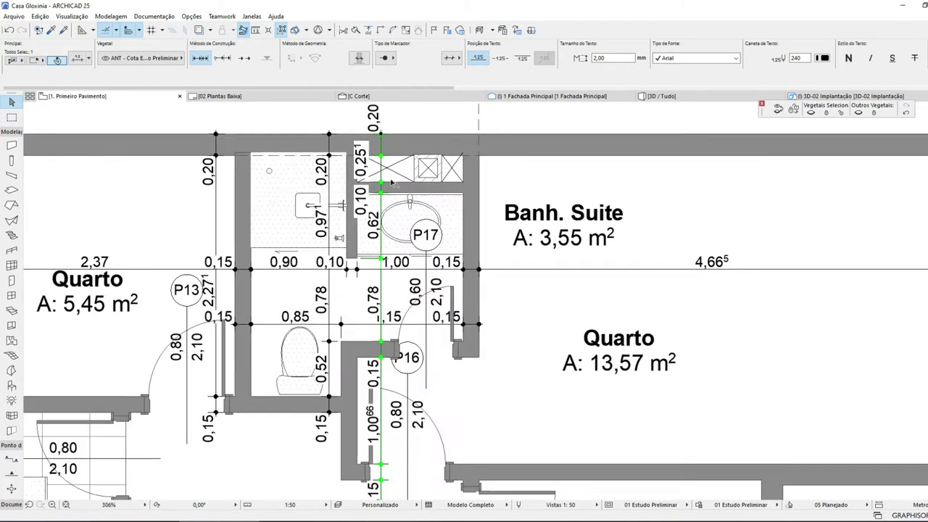
pyautogui.click(397, 190)
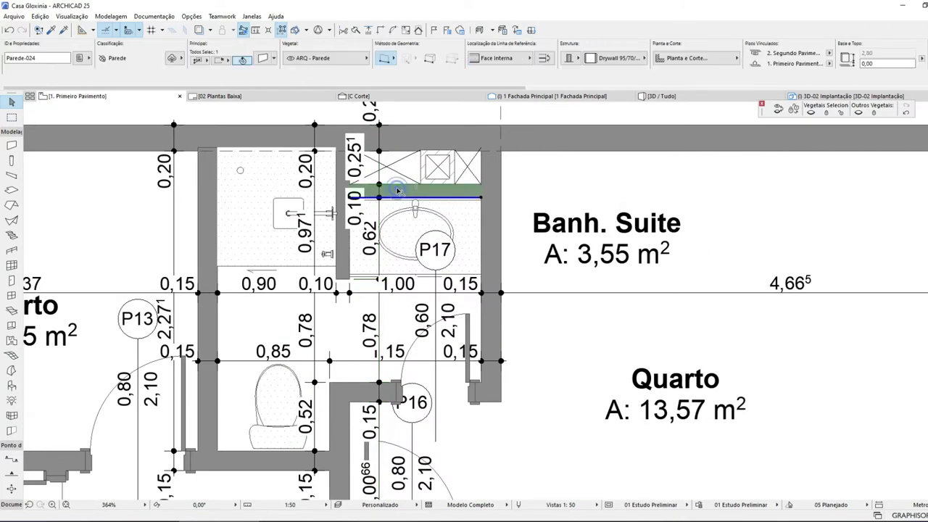
pyautogui.keyDown('shift'); pyautogui.click(402, 263); pyautogui.keyUp('shift')
pyautogui.keyDown('shift'); pyautogui.click(363, 384); pyautogui.keyUp('shift')
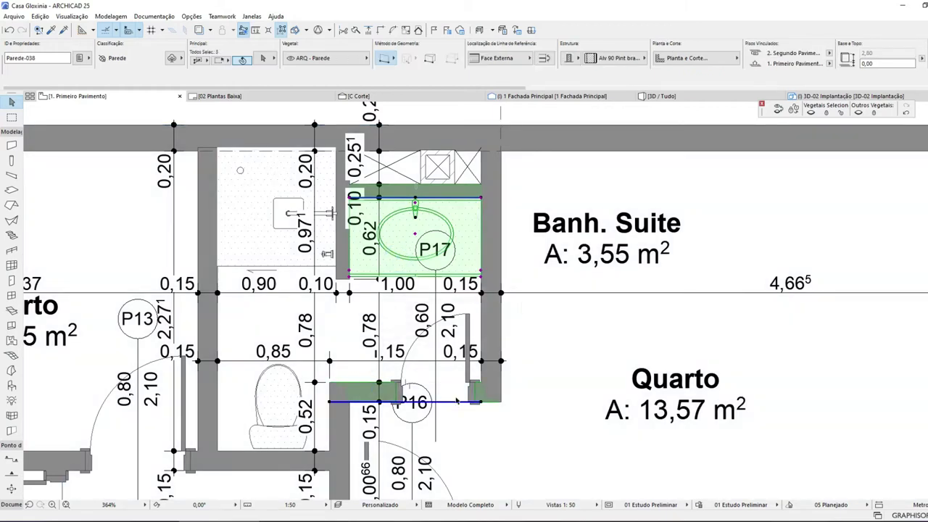
pyautogui.hotkey('ctrl', 'd')
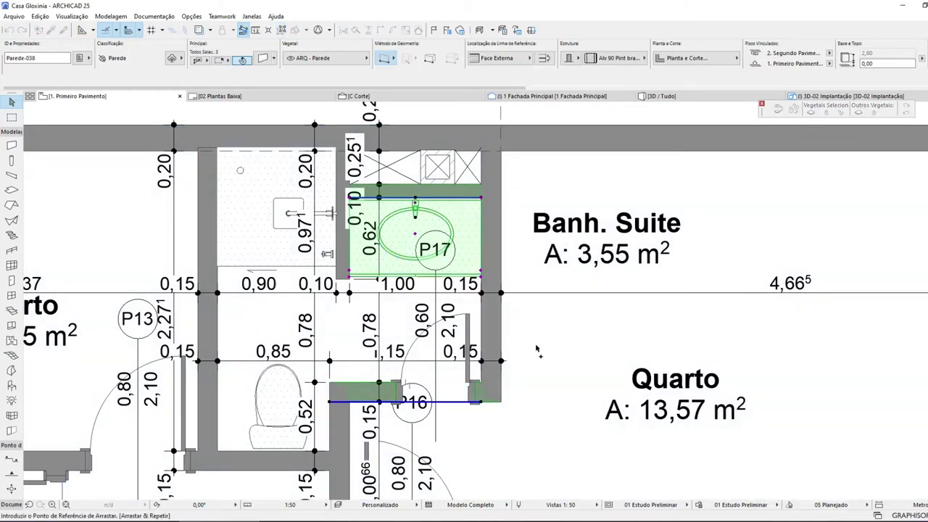
pyautogui.click(536, 345)
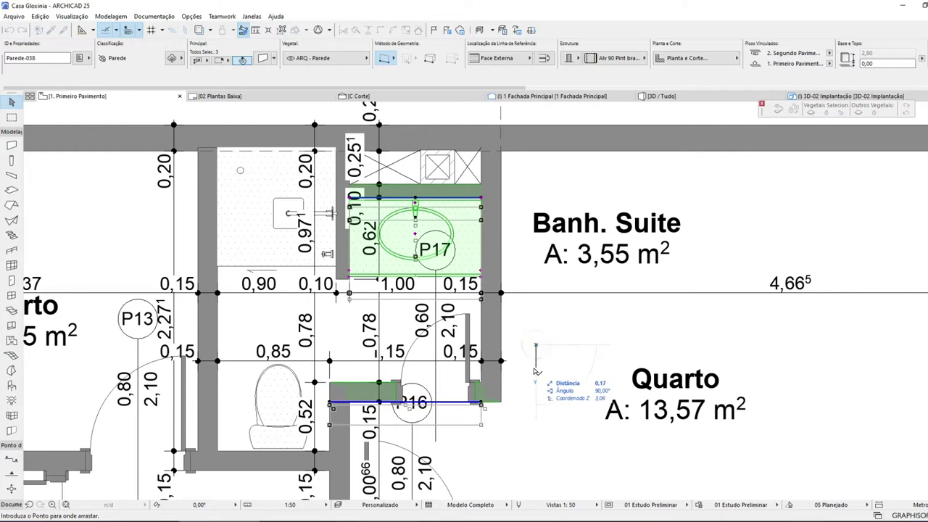
pyautogui.press('Return')
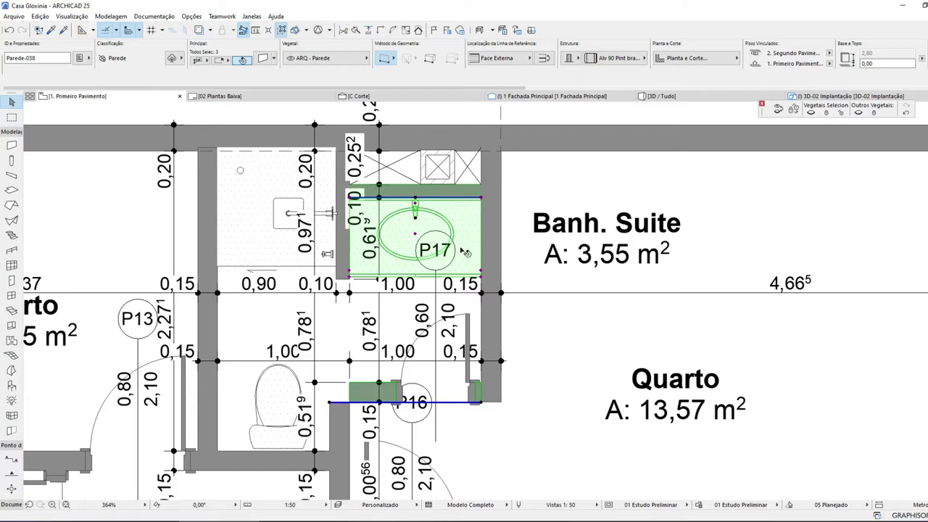
# - Move the washbasin wall, the countertop and the bathroom's door wall upward by 0,002
pyautogui.hotkey('ctrl', 'd')
pyautogui.click(544, 344)
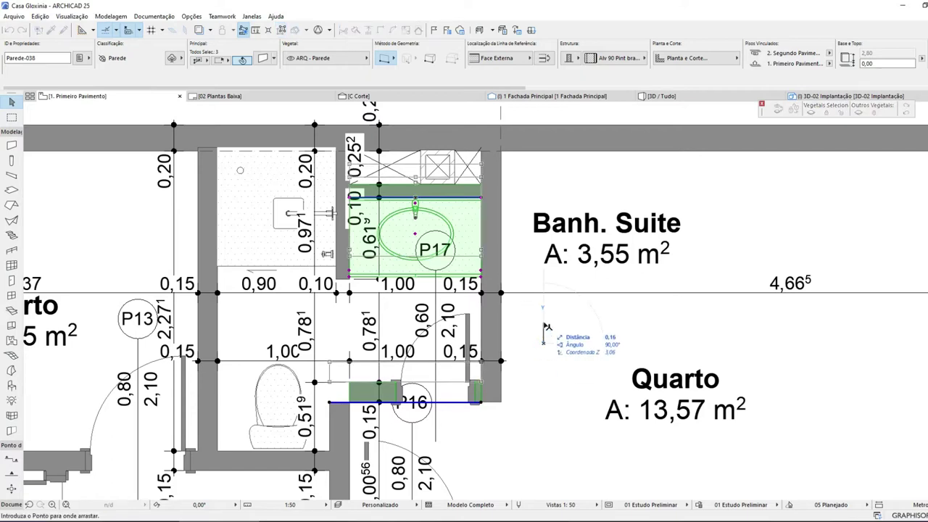
pyautogui.write('0,002')
pyautogui.press('Return')
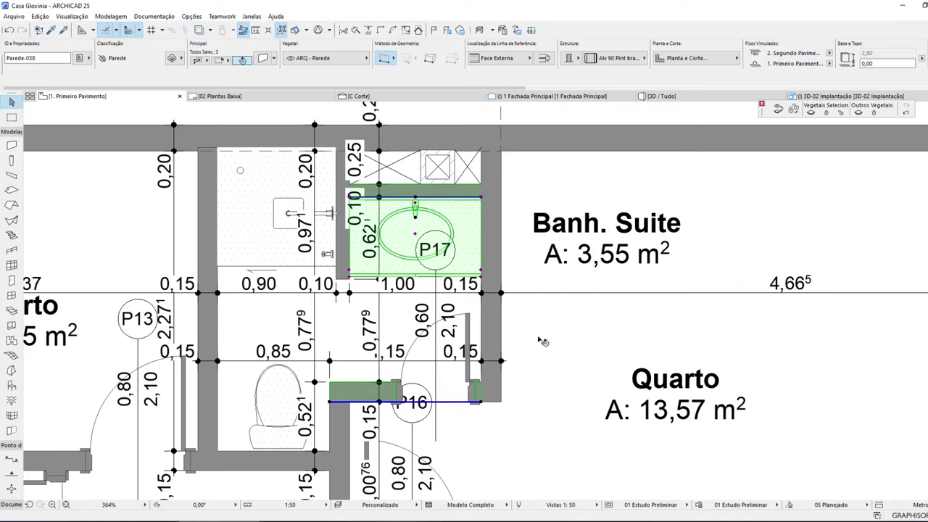
pyautogui.press('Escape')
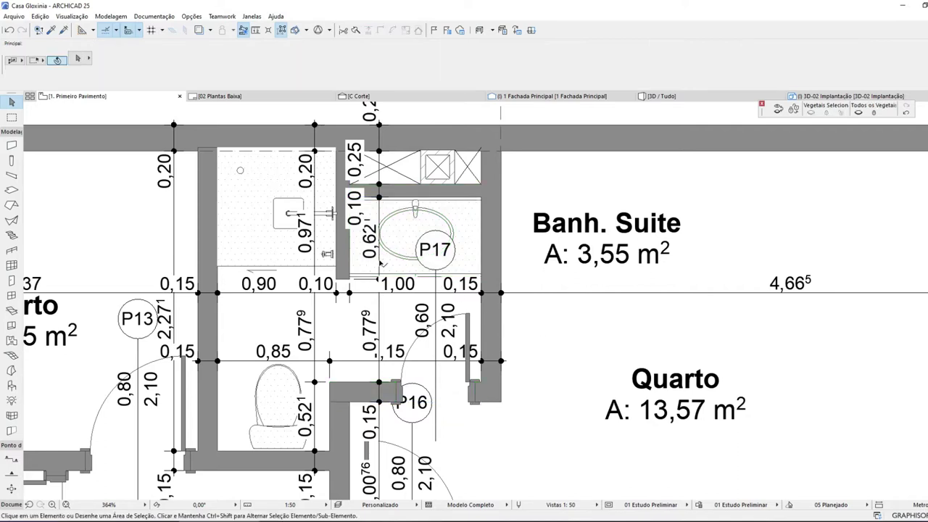
# - Move the 0,10 dimension text of the washbasin wall above the exterior wall, right of the 0,20 text
pyautogui.click(362, 211)
pyautogui.click(364, 227)
pyautogui.scroll(-1, 446, 213)
pyautogui.scroll(-3, 446, 215)
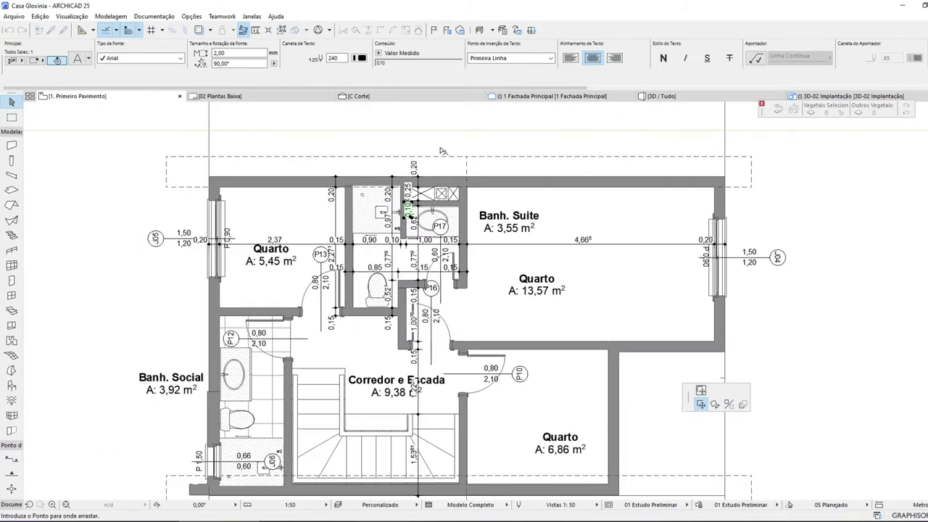
pyautogui.scroll(5, 429, 224)
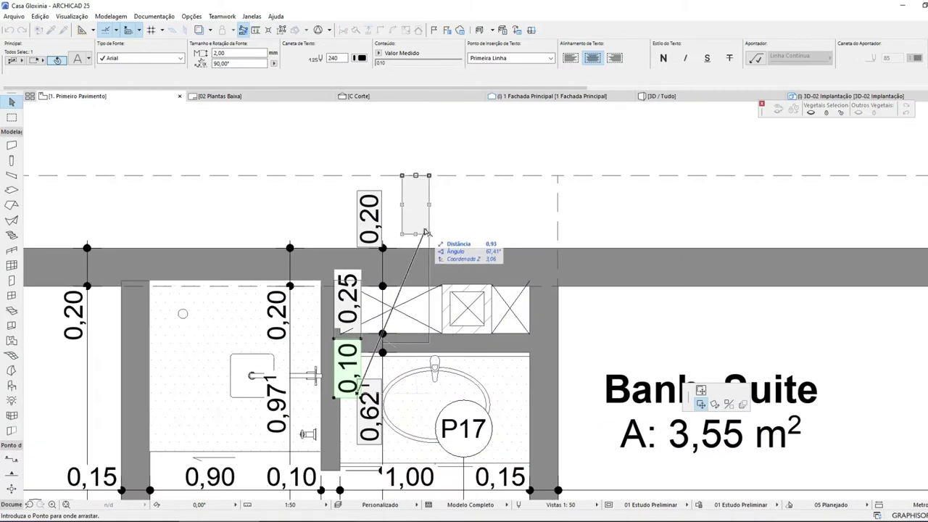
pyautogui.click(427, 232)
# - Move the shaft's 0,25 dimension text above the exterior wall, left of the 0,20 text, and nudge it slightly right off the partition edge
pyautogui.click(361, 315)
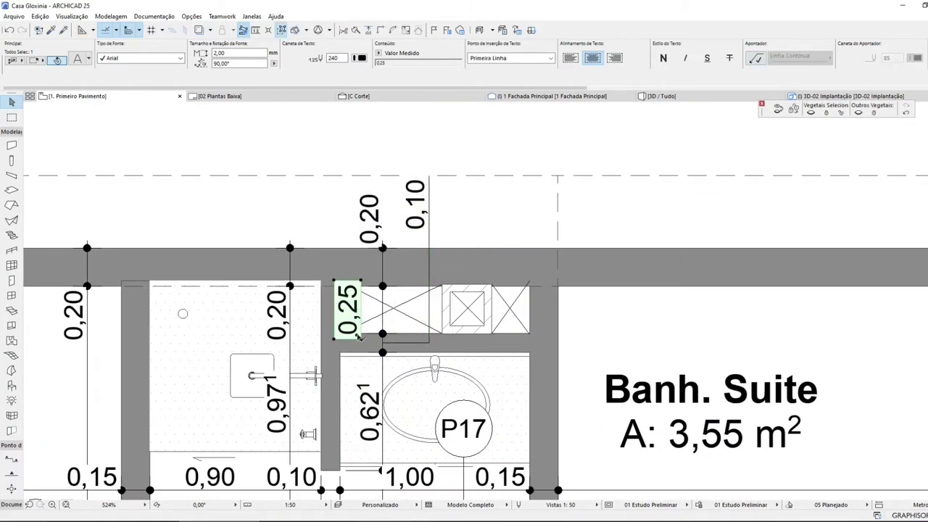
pyautogui.click(360, 337)
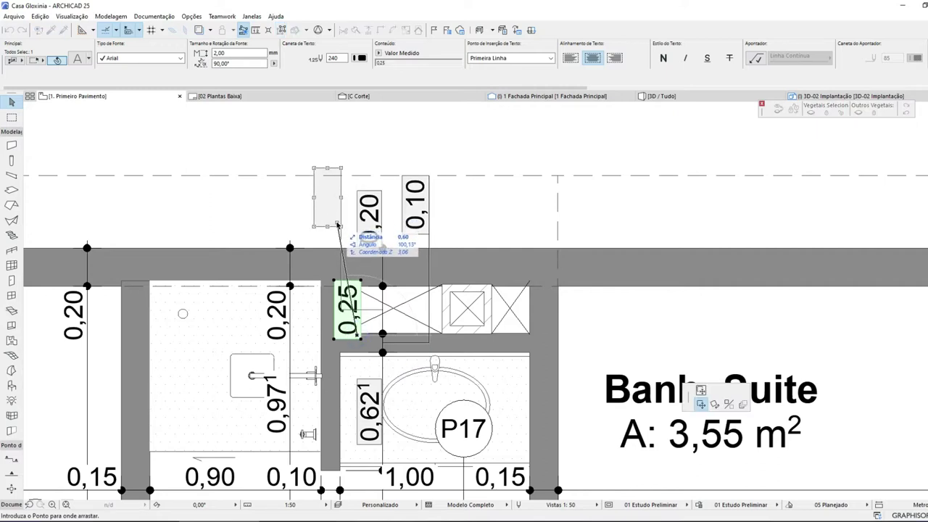
pyautogui.click(337, 226)
pyautogui.scroll(-4, 385, 218)
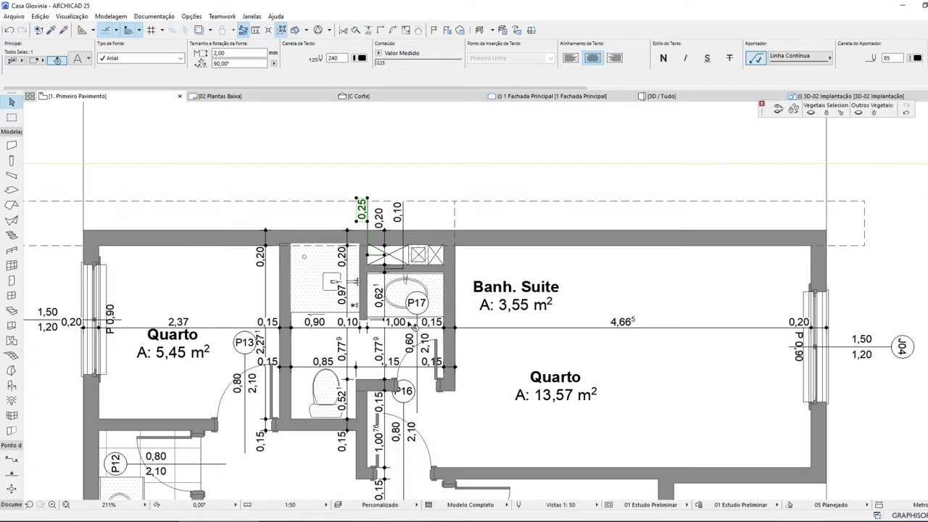
pyautogui.scroll(8, 366, 220)
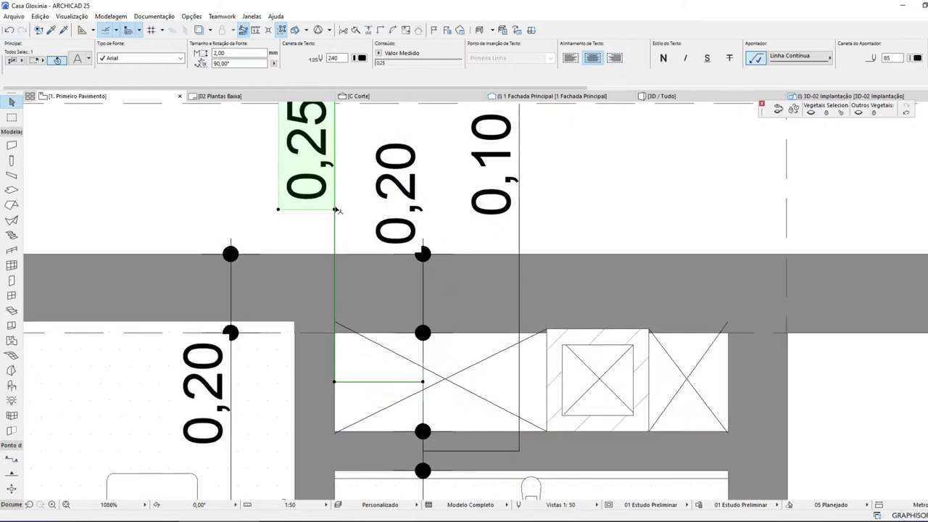
pyautogui.click(335, 210)
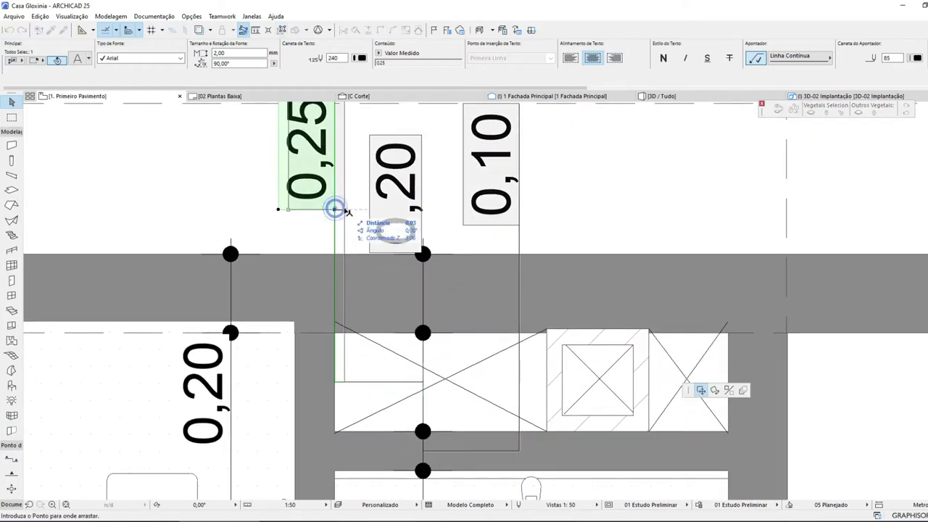
pyautogui.click(349, 210)
pyautogui.scroll(-4, 348, 210)
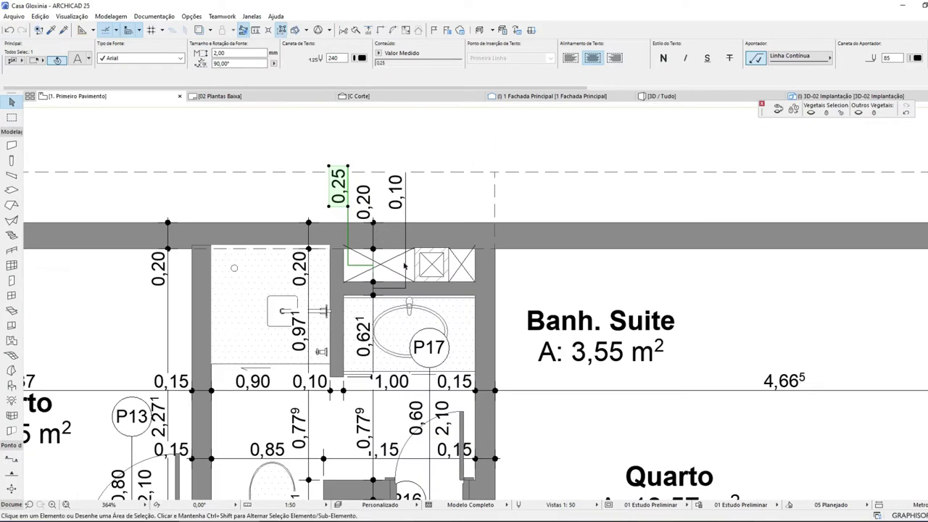
# - Examine the relocated dimension texts and the remaining vertical dimensions around the suite bathroom
pyautogui.scroll(-4, 417, 265)
pyautogui.scroll(4, 417, 265)
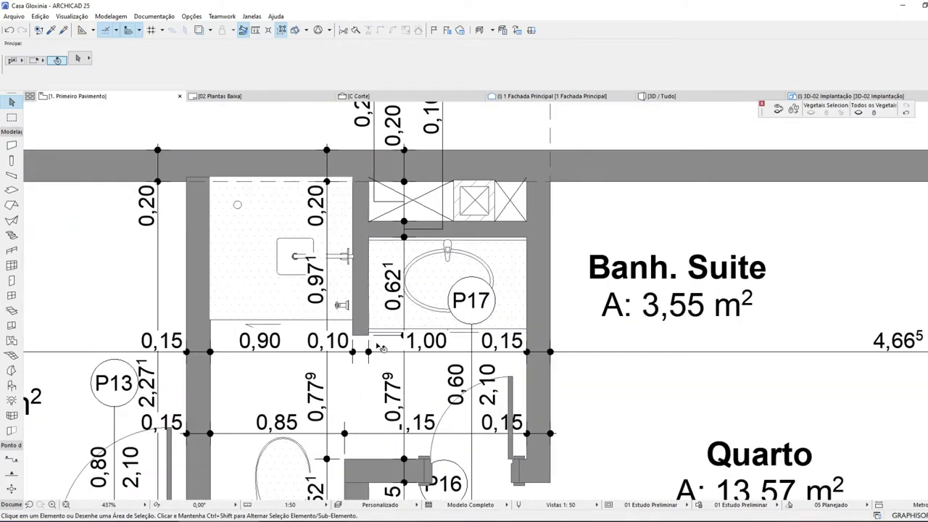
pyautogui.scroll(2, 404, 339)
pyautogui.scroll(-2, 424, 306)
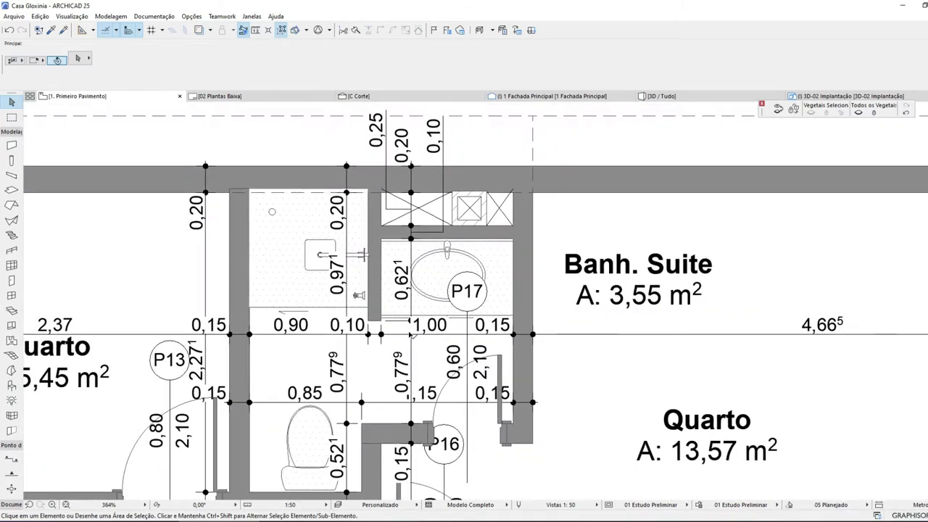
pyautogui.scroll(1, 411, 335)
pyautogui.scroll(-1, 400, 307)
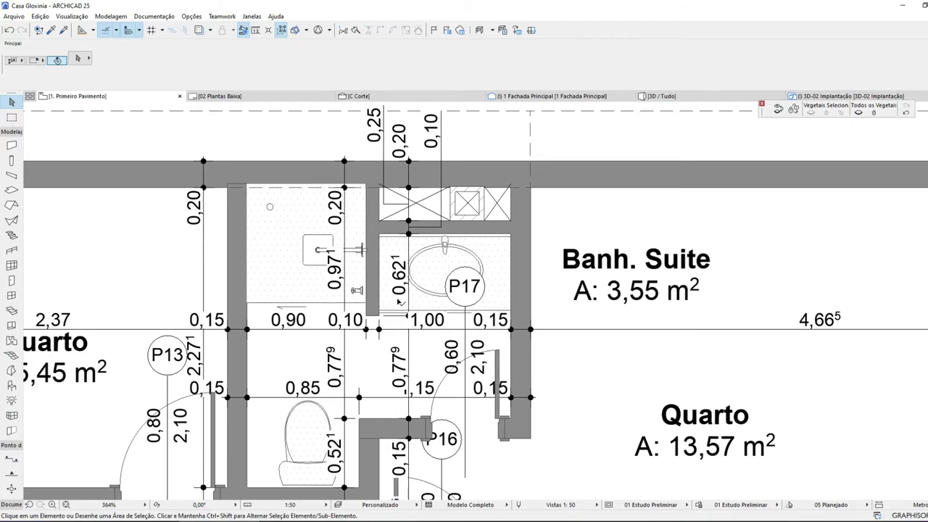
pyautogui.scroll(2, 409, 370)
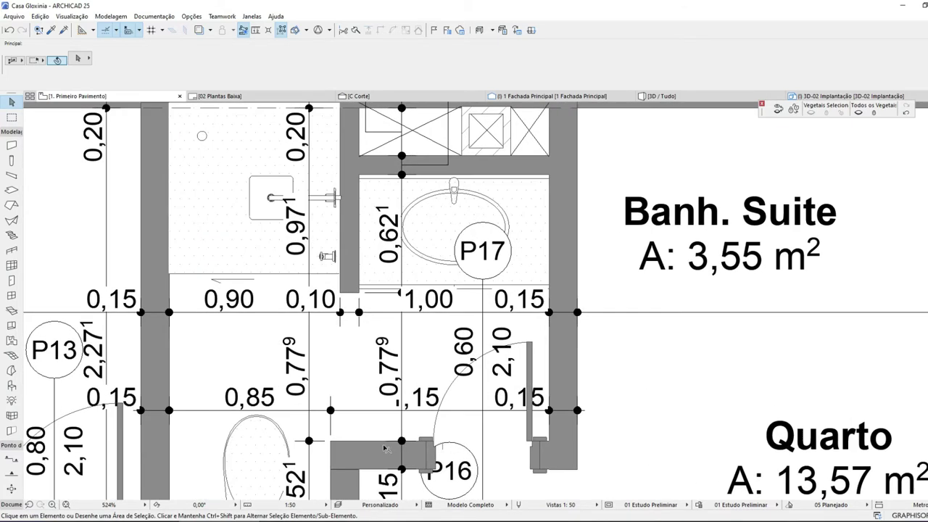
pyautogui.click(383, 443)
pyautogui.hotkey('ctrl', 'd')
pyautogui.click(371, 406)
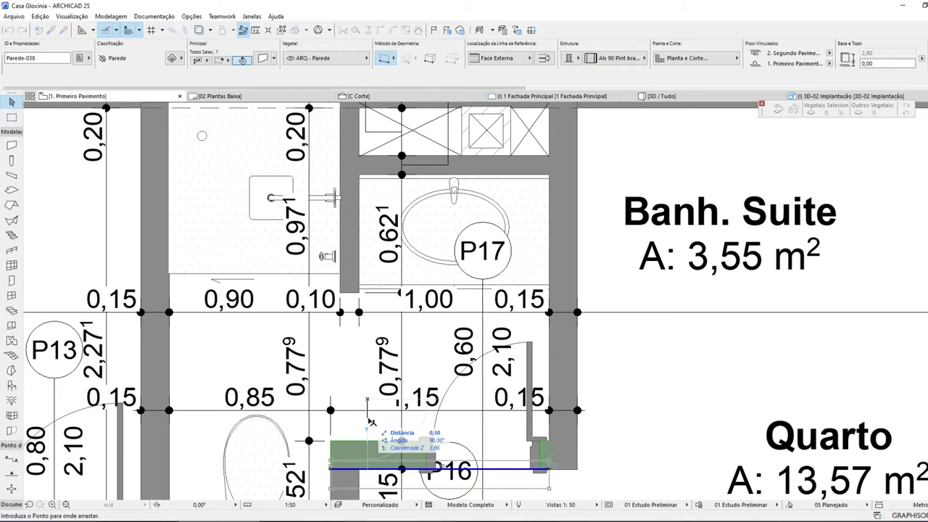
pyautogui.click(371, 421)
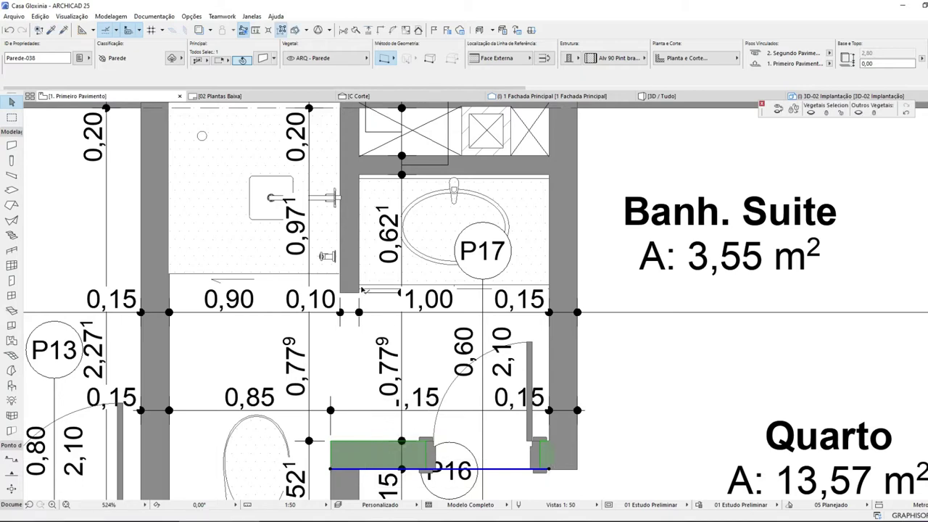
pyautogui.click(366, 292)
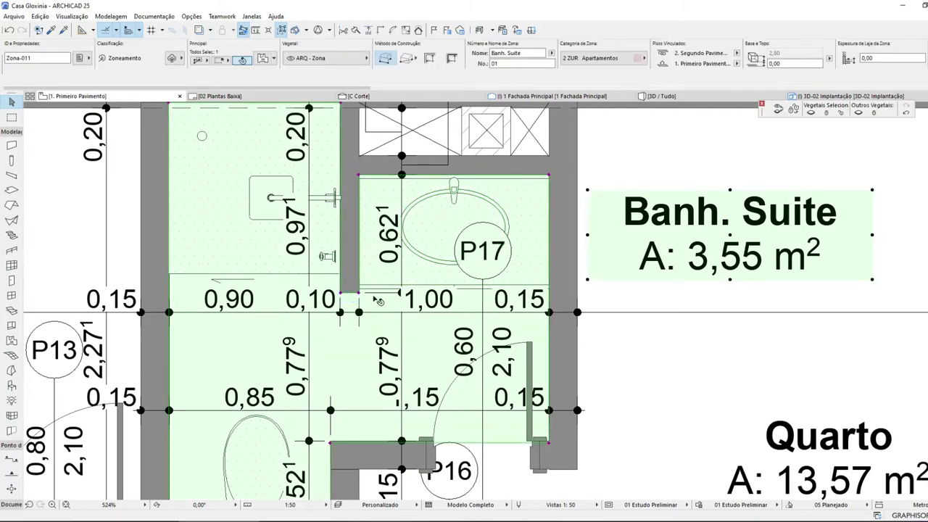
pyautogui.press('Escape')
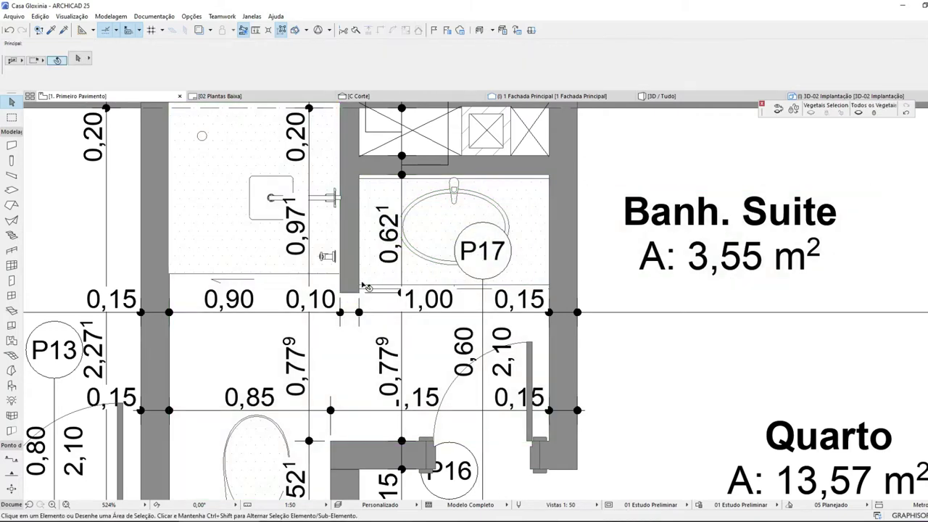
# - Try moving the partition between shower and washbasin and the bathroom's door wall 0,001 downward, and shift both back upward
pyautogui.click(358, 272)
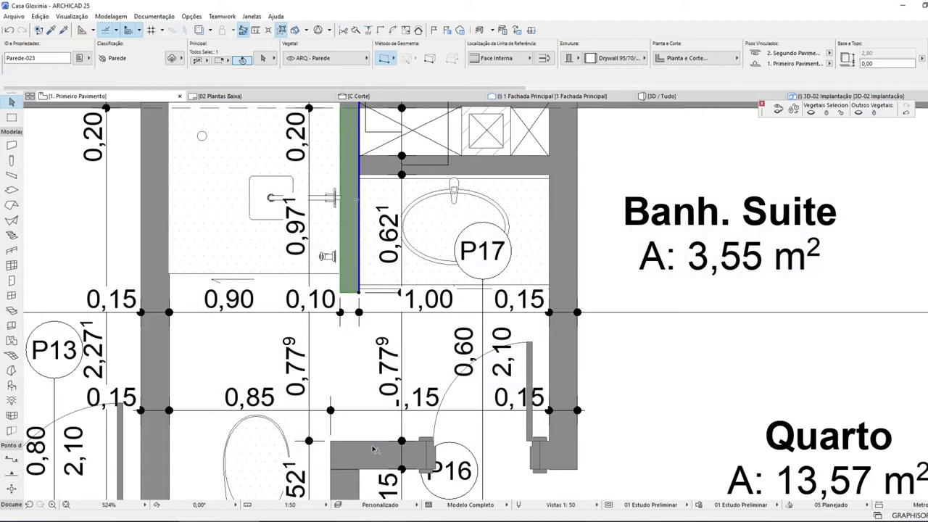
pyautogui.keyDown('shift'); pyautogui.click(371, 449); pyautogui.keyUp('shift')
pyautogui.hotkey('ctrl', 'd')
pyautogui.click(358, 363)
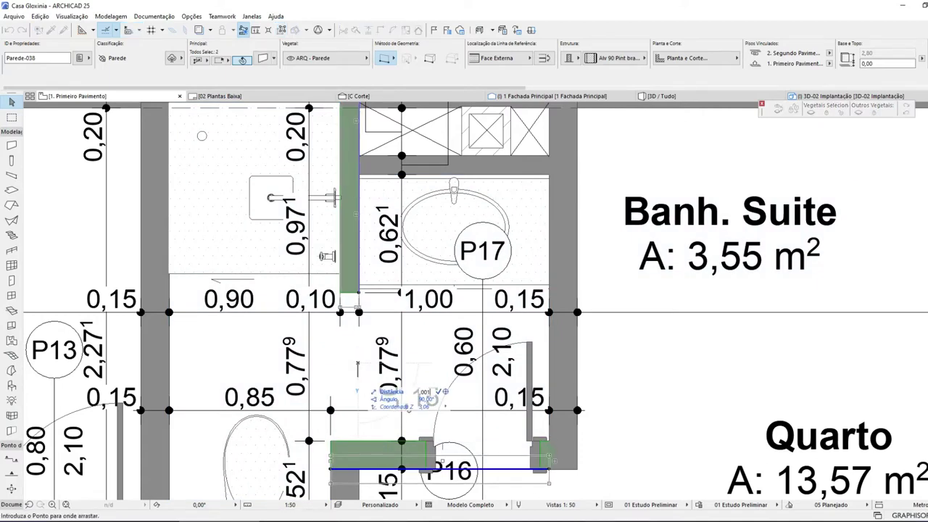
pyautogui.click(358, 365)
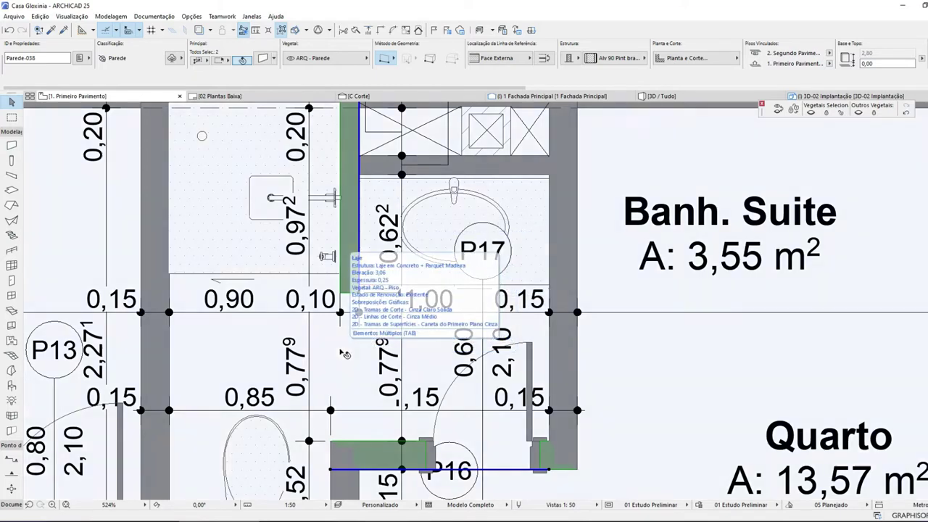
pyautogui.click(342, 351)
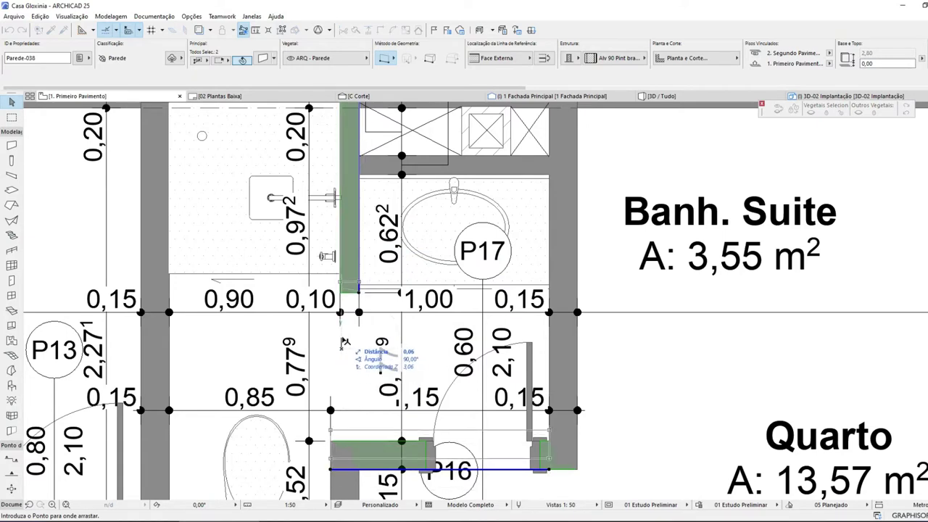
pyautogui.write(',')
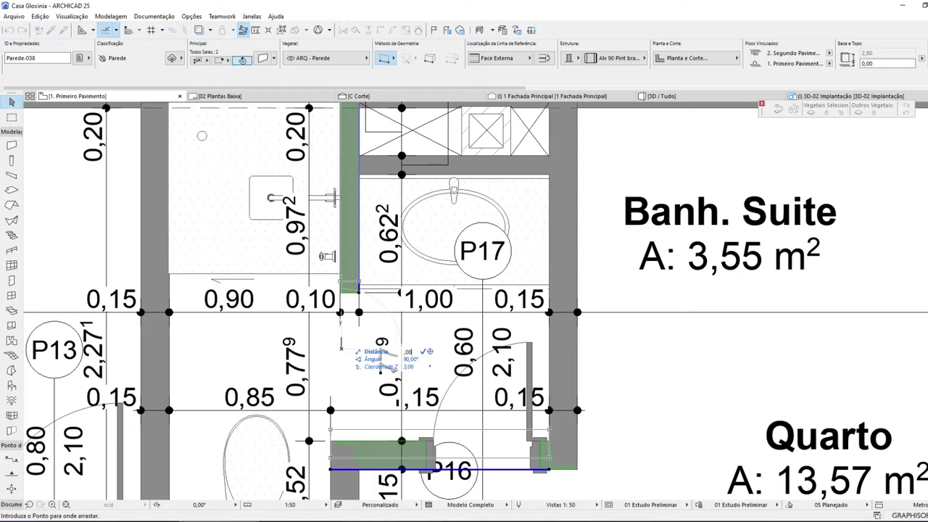
pyautogui.press('Return')
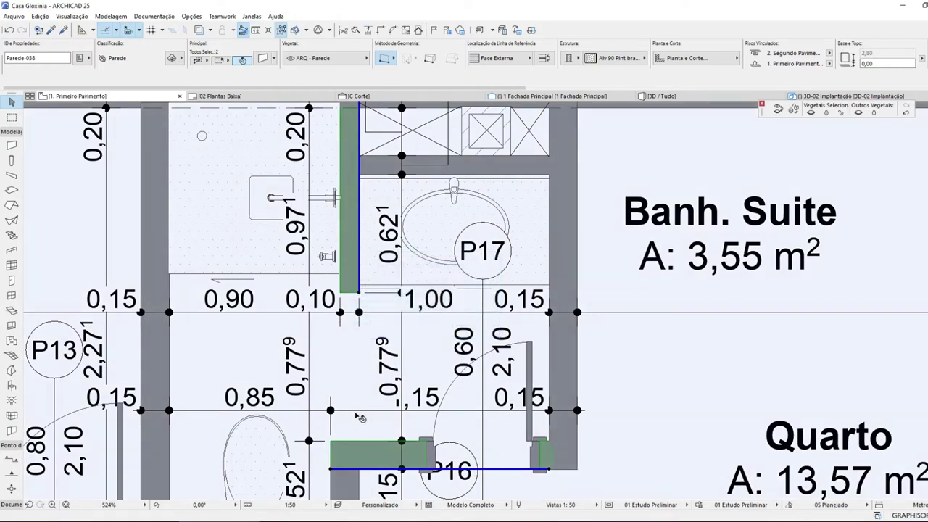
# - Move the partition between shower and washbasin and the bathroom's door wall upward by 0,001
pyautogui.hotkey('ctrl', 'd')
pyautogui.click(364, 392)
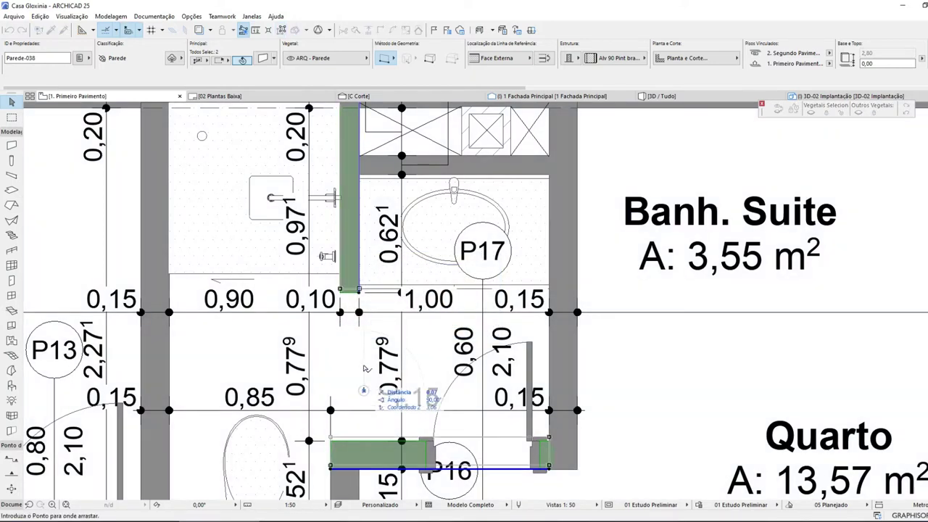
pyautogui.write('0,001')
pyautogui.press('Return')
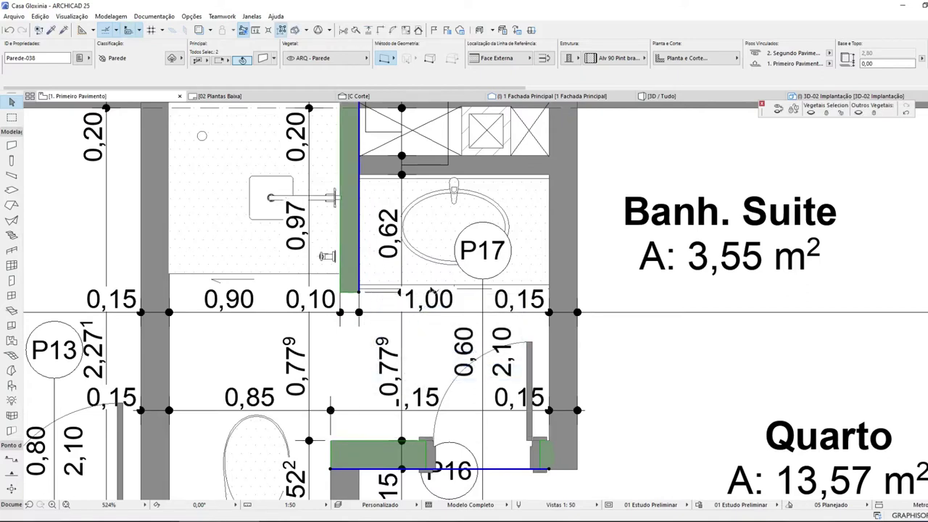
pyautogui.press('Escape')
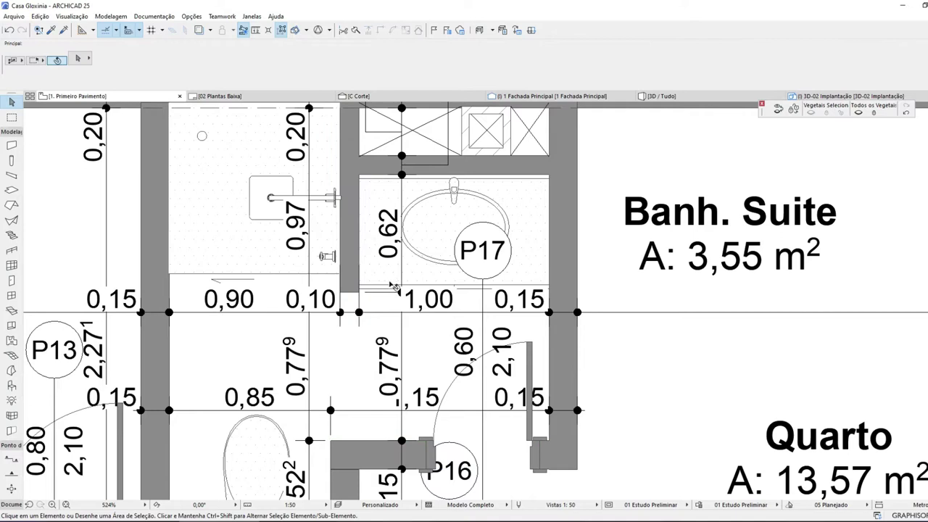
pyautogui.scroll(-3, 353, 249)
pyautogui.scroll(3, 380, 303)
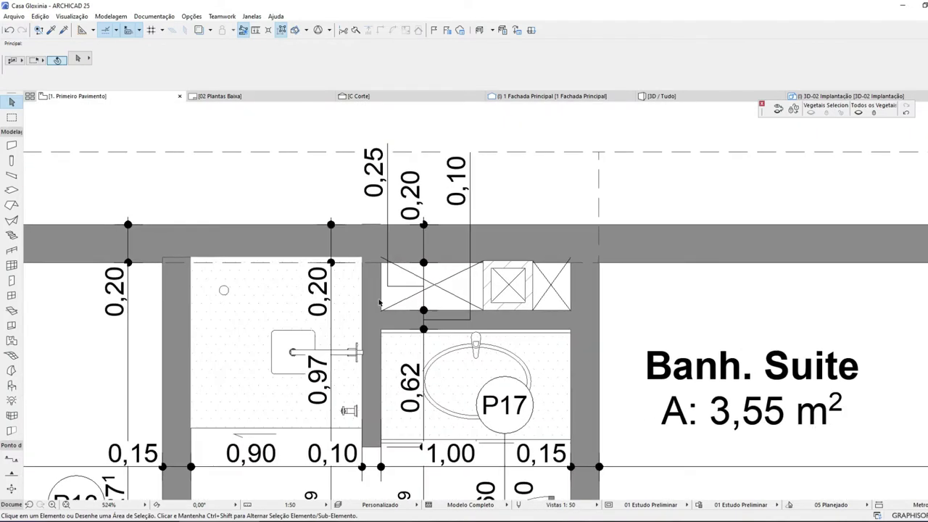
# - Shorten the partition between shower and washbasin so its upper end meets the exterior wall's outer face
pyautogui.click(379, 313)
pyautogui.scroll(3, 383, 223)
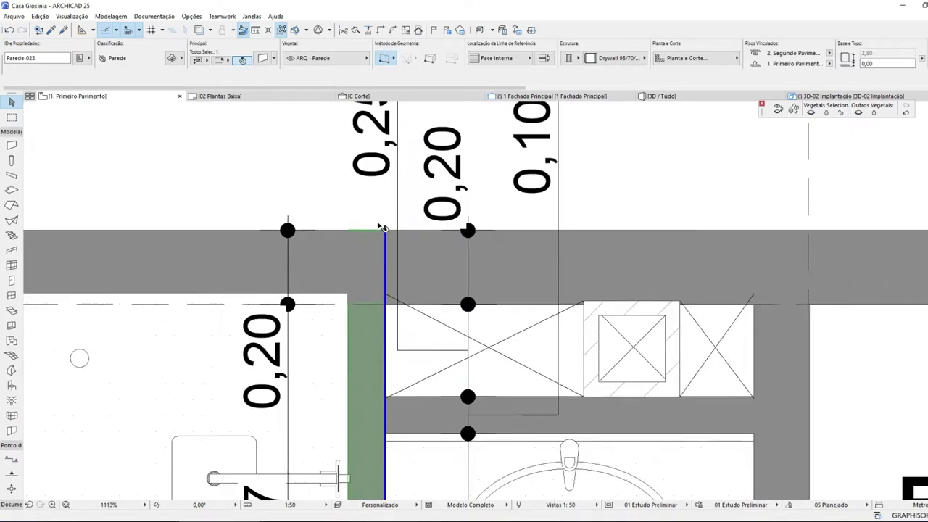
pyautogui.click(392, 238)
pyautogui.click(392, 238)
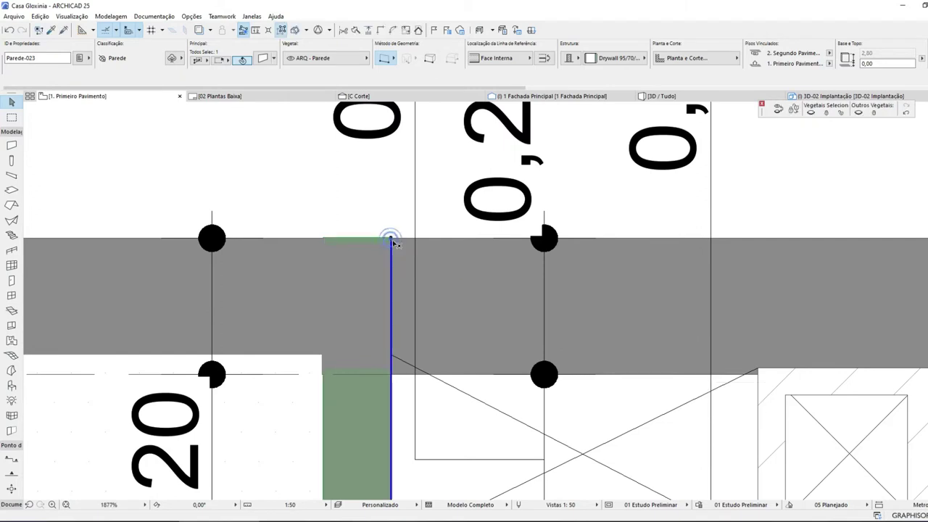
pyautogui.scroll(4, 377, 237)
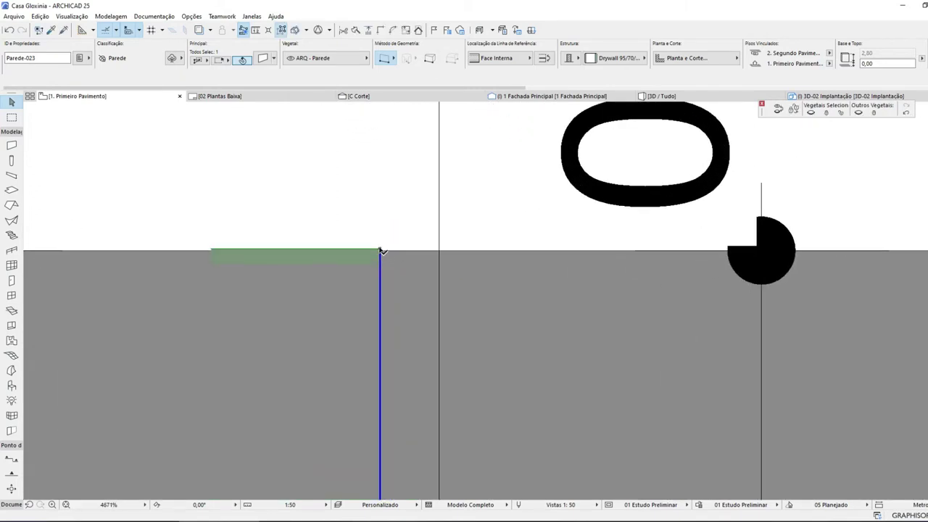
pyautogui.click(382, 250)
pyautogui.scroll(4, 382, 249)
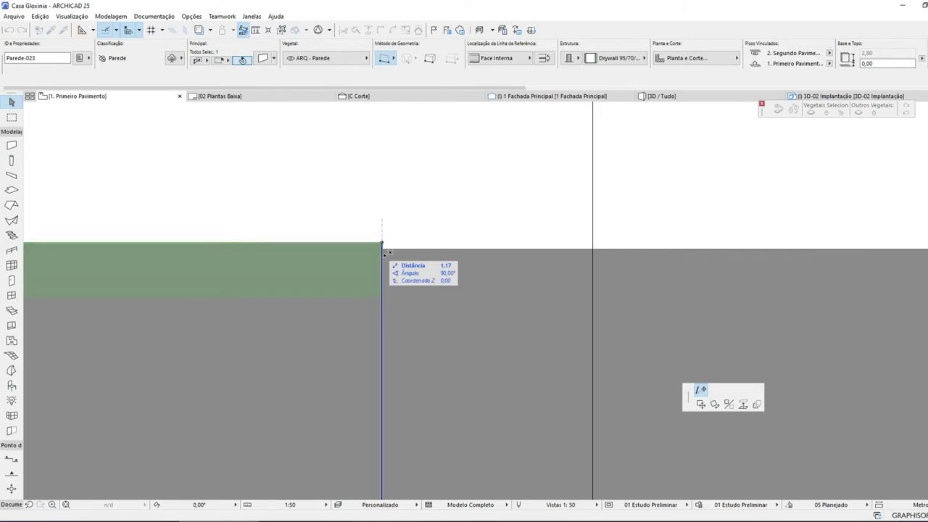
pyautogui.click(383, 244)
pyautogui.scroll(-8, 391, 229)
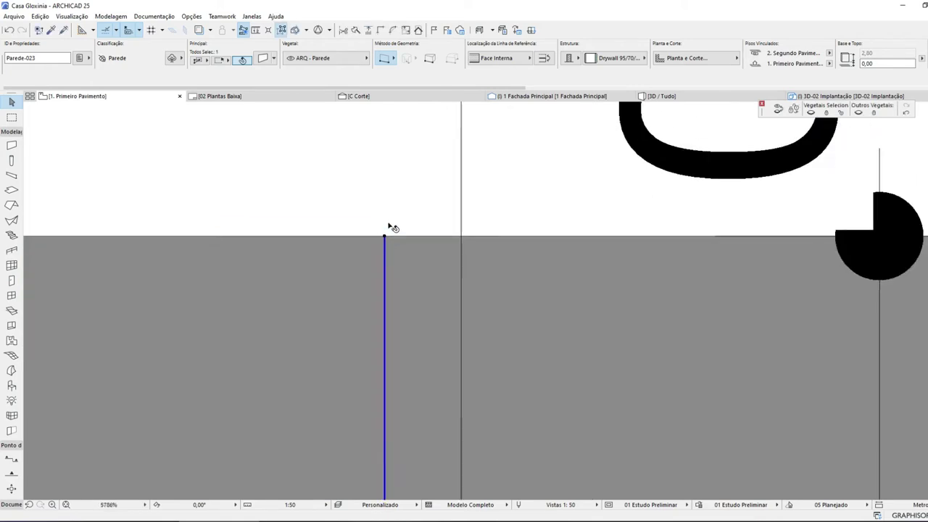
# - Move the suite bathroom's door wall upward until its upper face aligns with the lower end of the shower partition
pyautogui.scroll(-2, 392, 229)
pyautogui.scroll(6, 391, 304)
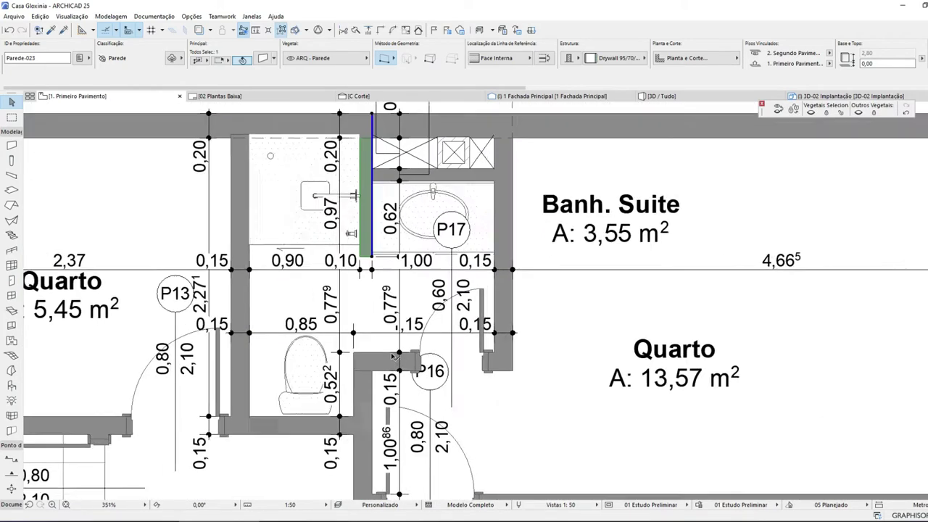
pyautogui.click(388, 358)
pyautogui.click(388, 358)
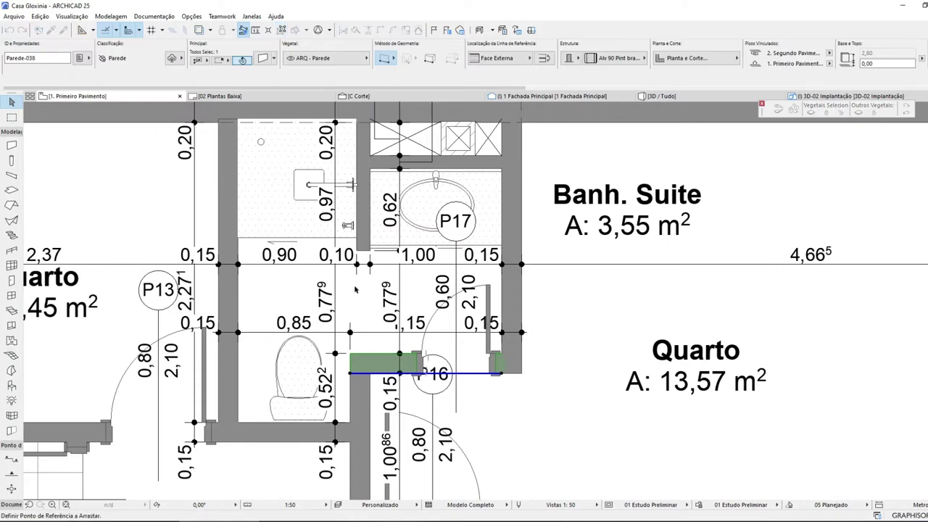
pyautogui.hotkey('ctrl', 'd')
pyautogui.click(353, 357)
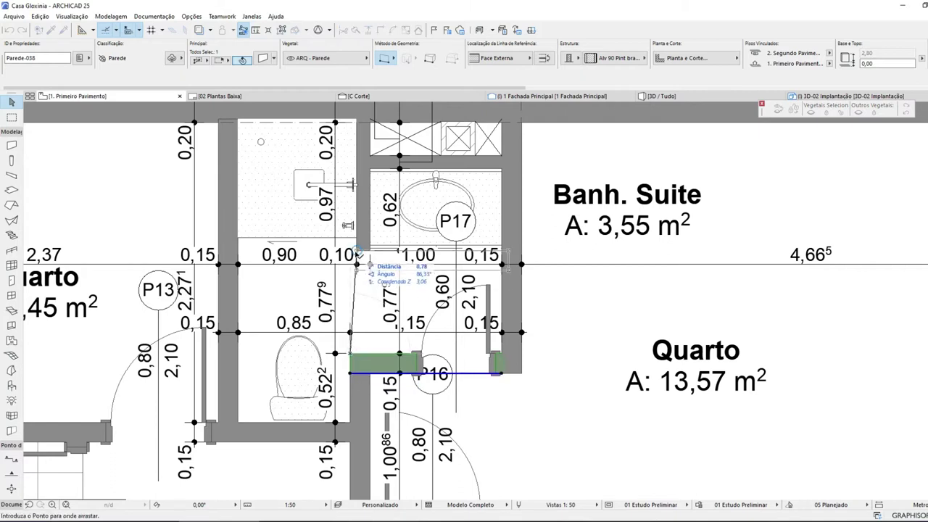
pyautogui.scroll(4, 357, 254)
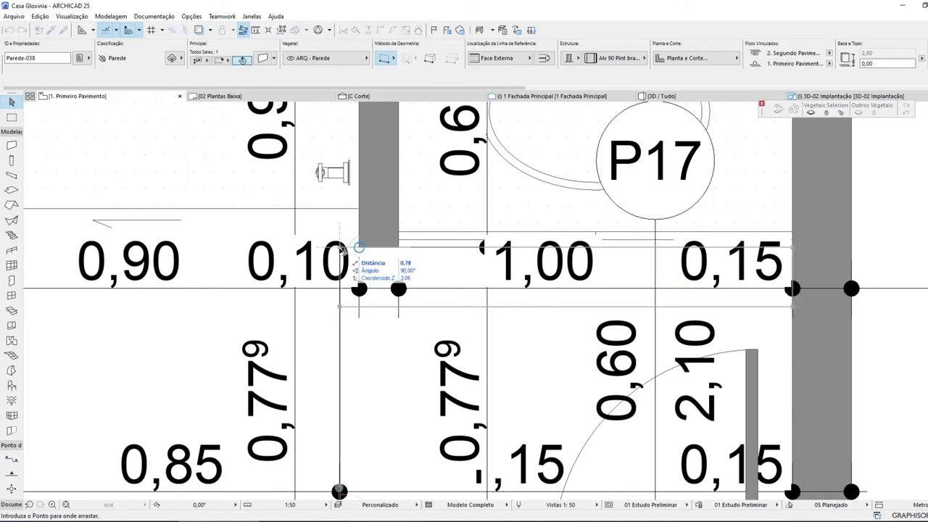
pyautogui.click(341, 248)
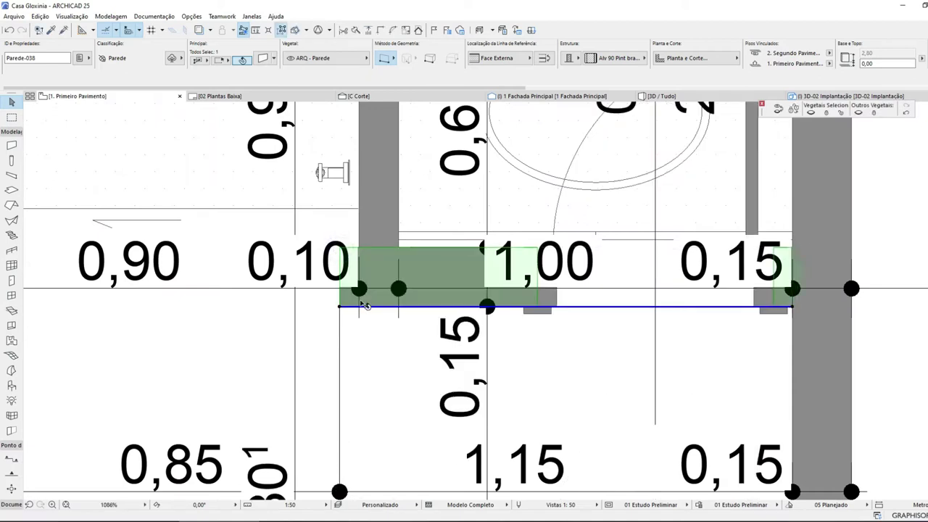
# - Move the suite bathroom's door wall 0,80 straight down from the shower partition's end
pyautogui.hotkey('ctrl', 'd')
pyautogui.click(368, 327)
pyautogui.write('0,8')
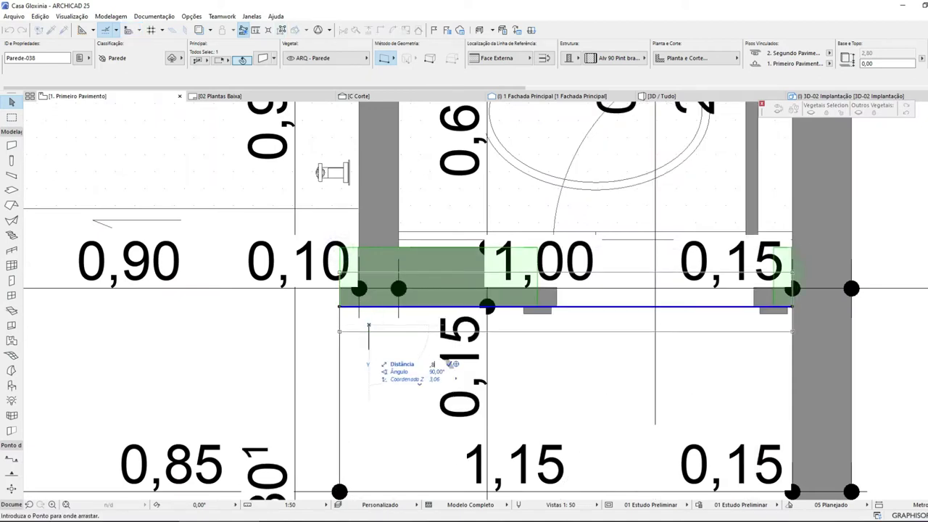
pyautogui.press('Return')
pyautogui.scroll(-10, 357, 427)
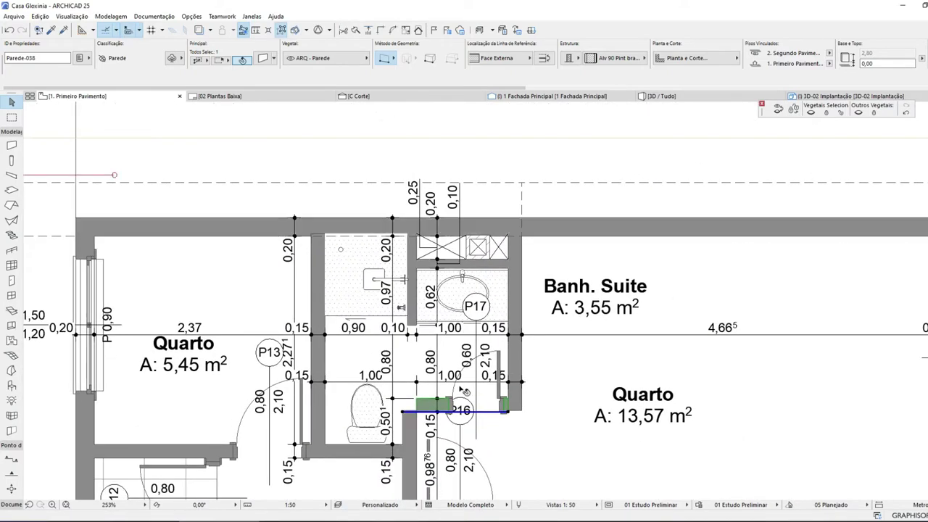
# - Intersect the bathroom's door wall with the vertical wall beside the toilet to close their corner
pyautogui.scroll(7, 431, 422)
pyautogui.click(422, 320)
pyautogui.click(420, 317)
pyautogui.keyDown('shift'); pyautogui.click(440, 254); pyautogui.keyUp('shift')
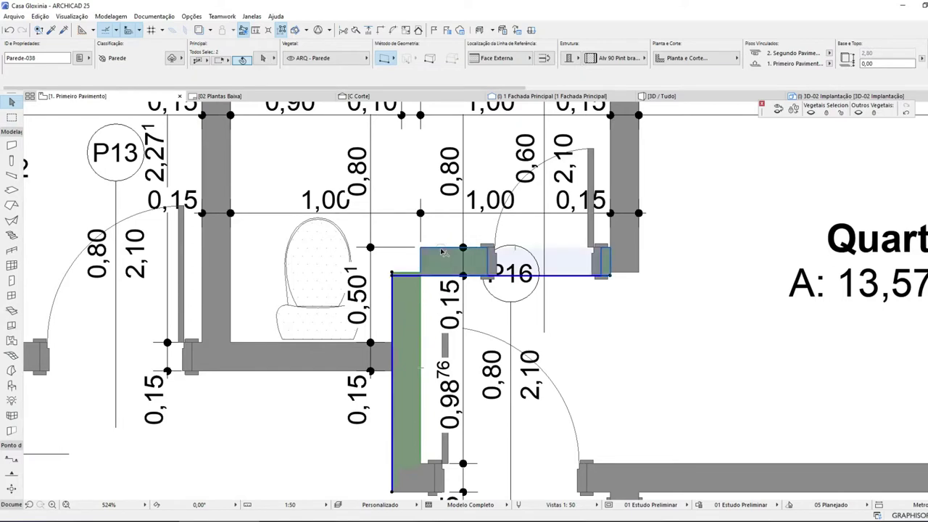
pyautogui.click(384, 32)
pyautogui.press('Escape')
pyautogui.scroll(-4, 453, 281)
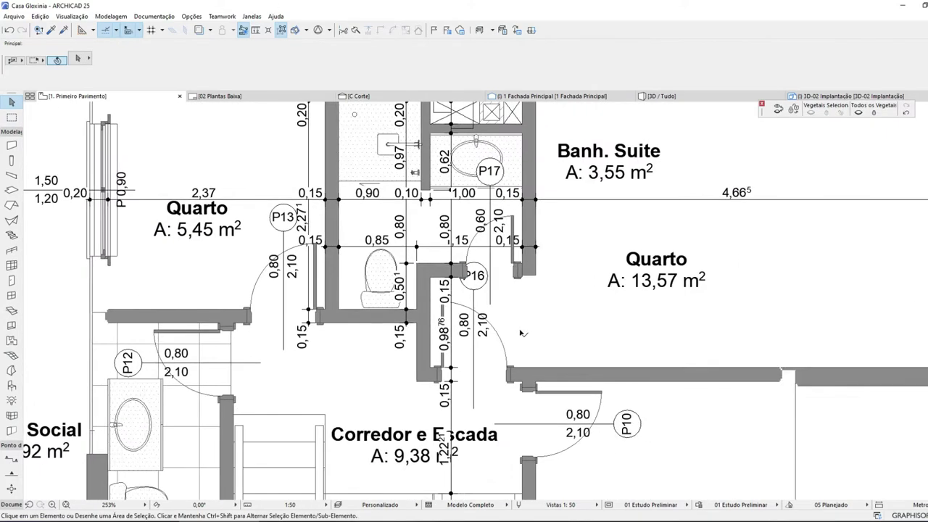
# - Move the wall containing the suite's entrance door from the corridor 0,0124 downward
pyautogui.scroll(2, 496, 372)
pyautogui.scroll(-3, 466, 372)
pyautogui.scroll(3, 465, 372)
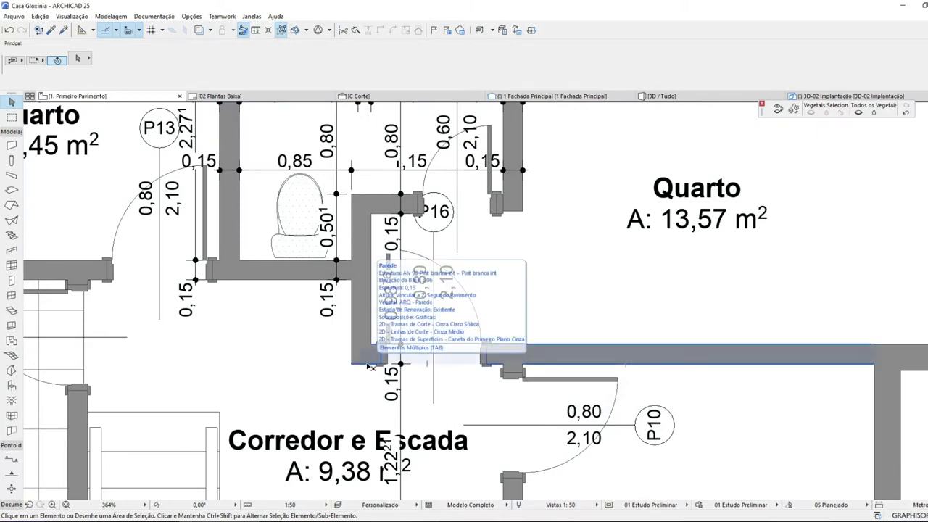
pyautogui.click(372, 364)
pyautogui.hotkey('ctrl', 'd')
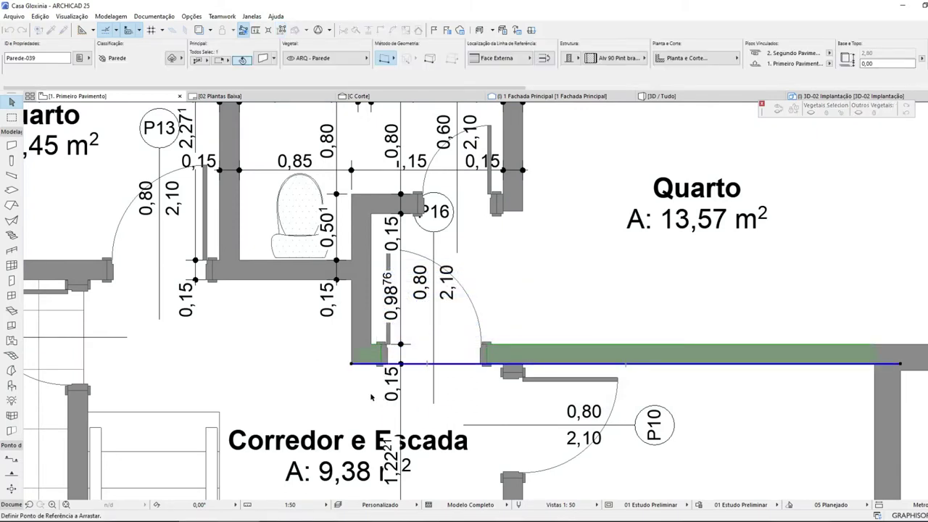
pyautogui.click(371, 395)
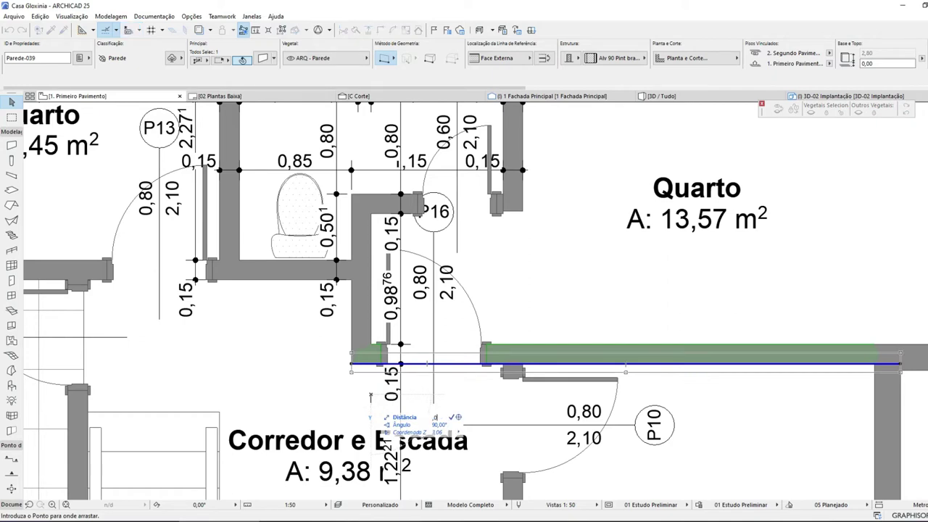
pyautogui.write('0,0124')
pyautogui.press('Return')
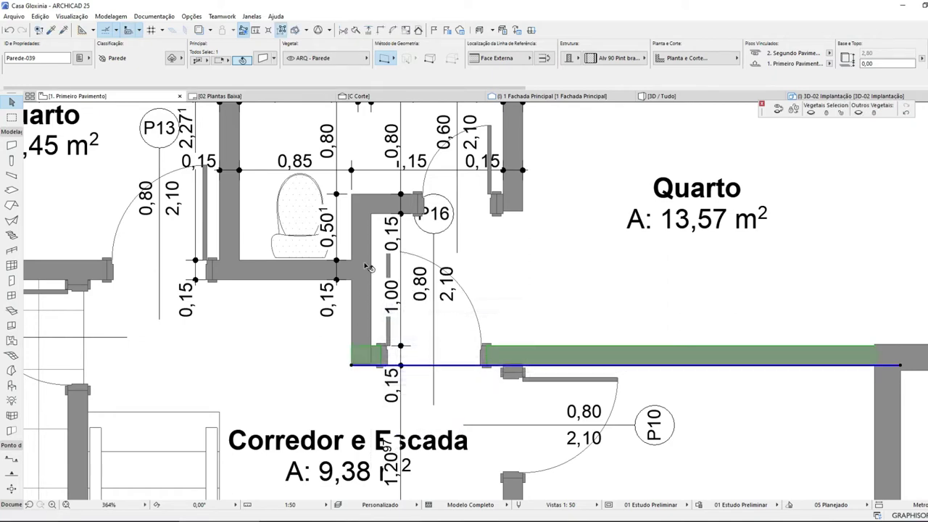
# - Intersect the vertical wall beside the suite entrance with the moved entrance wall to close their corner
pyautogui.scroll(-3, 381, 254)
pyautogui.scroll(4, 355, 279)
pyautogui.click(355, 277)
pyautogui.keyDown('shift'); pyautogui.click(508, 294); pyautogui.keyUp('shift')
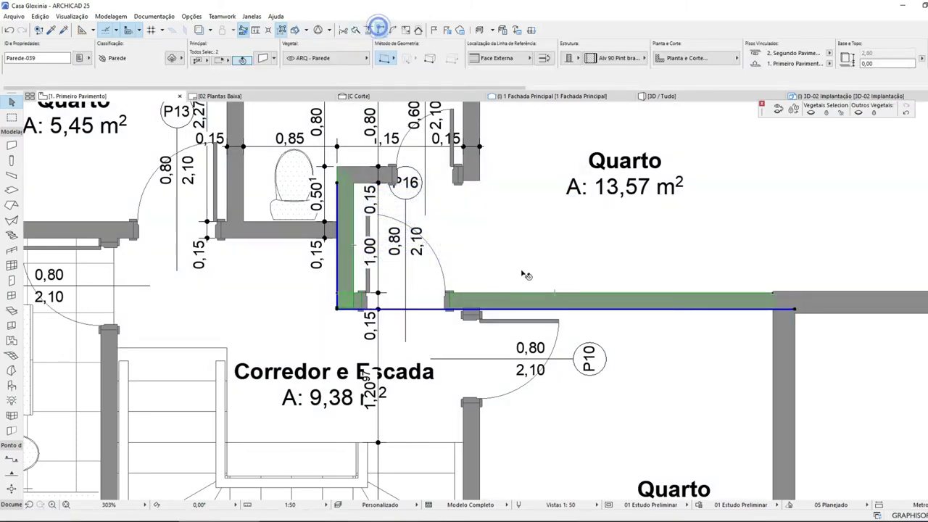
pyautogui.press('Escape')
# - Adjust the upper end of the P10 door wall to the lower face of the suite's entrance wall and save the project
pyautogui.click(483, 449)
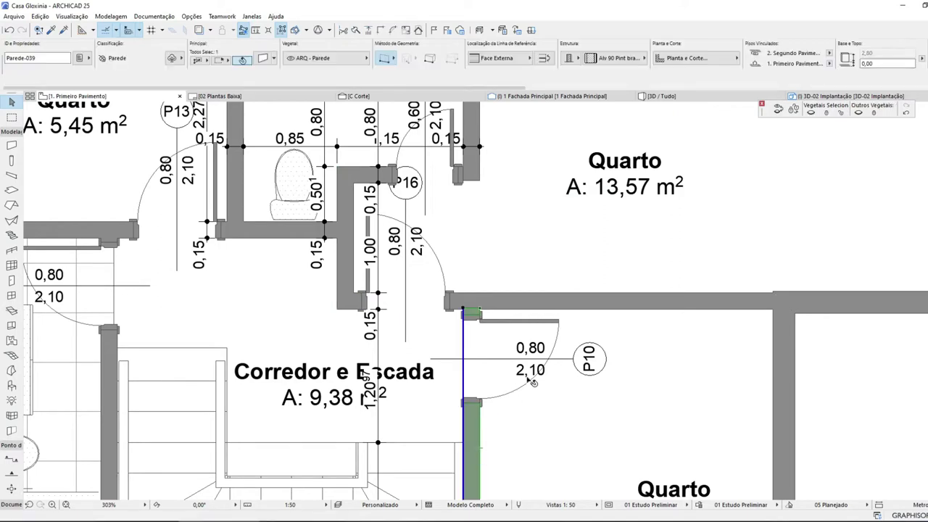
pyautogui.scroll(10, 470, 305)
pyautogui.click(466, 290)
pyautogui.click(472, 336)
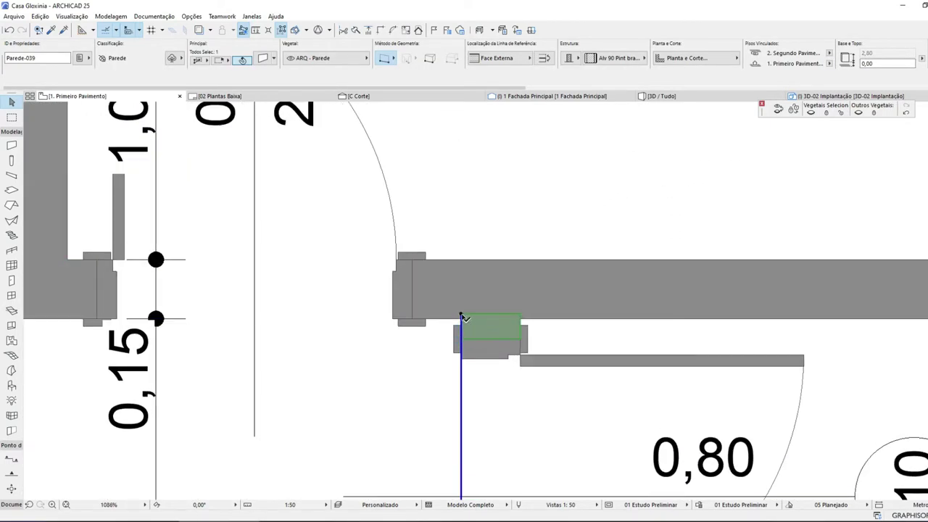
pyautogui.click(464, 318)
pyautogui.scroll(-15, 459, 292)
pyautogui.press('Escape')
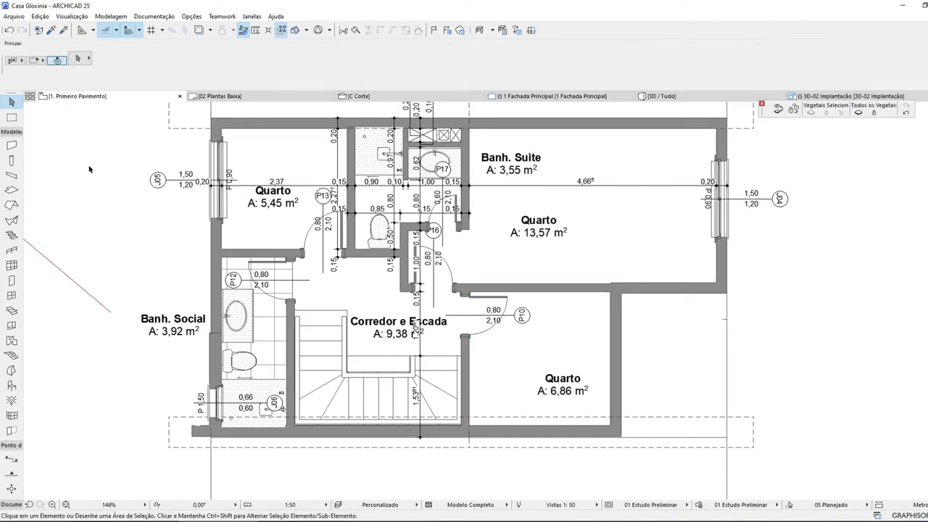
pyautogui.click(16, 16)
pyautogui.click(23, 82)
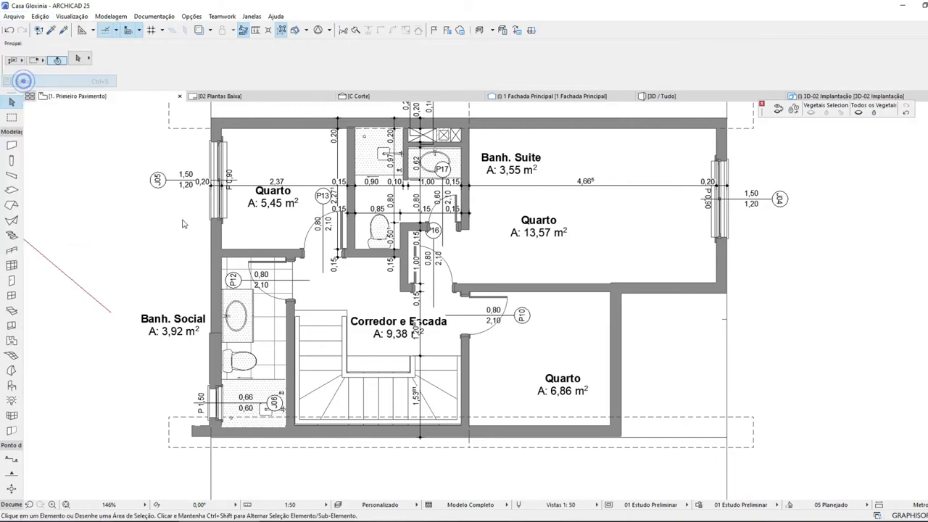
# - Try adding the lower exterior wall's faces to the vertical dimension chain crossing the staircase
pyautogui.scroll(5, 423, 365)
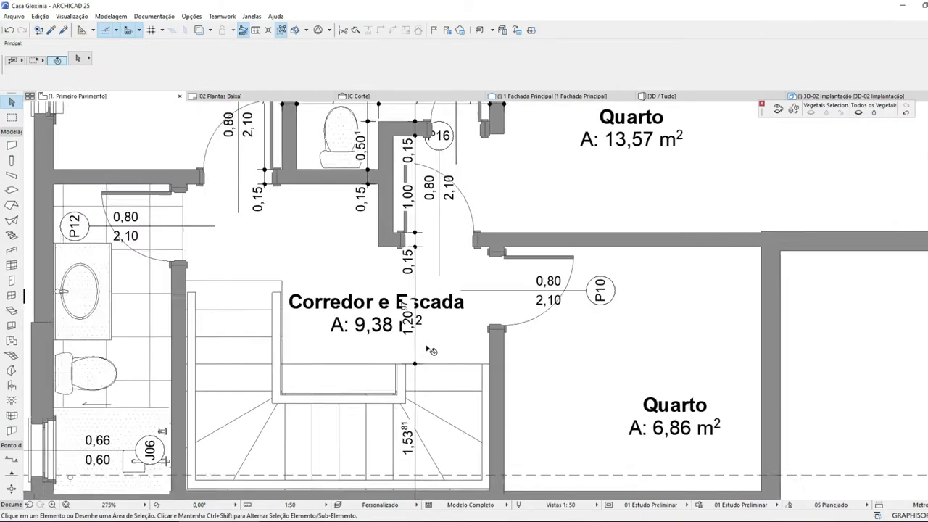
pyautogui.scroll(-4, 429, 350)
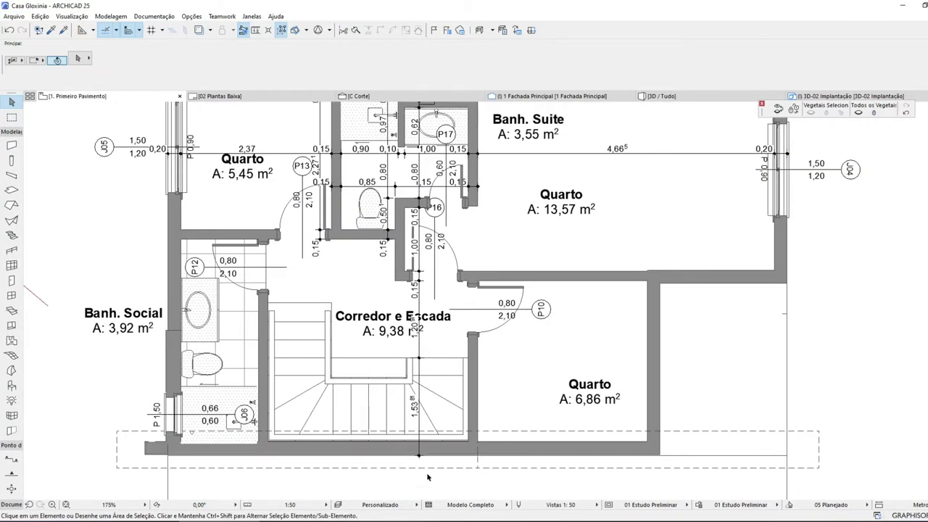
pyautogui.scroll(9, 436, 457)
pyautogui.click(468, 381)
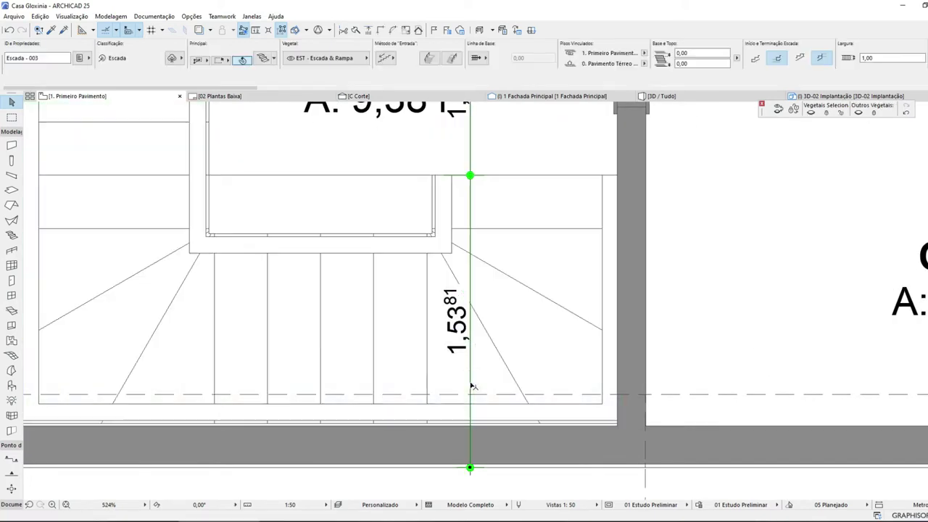
pyautogui.click(471, 386)
pyautogui.click(472, 385)
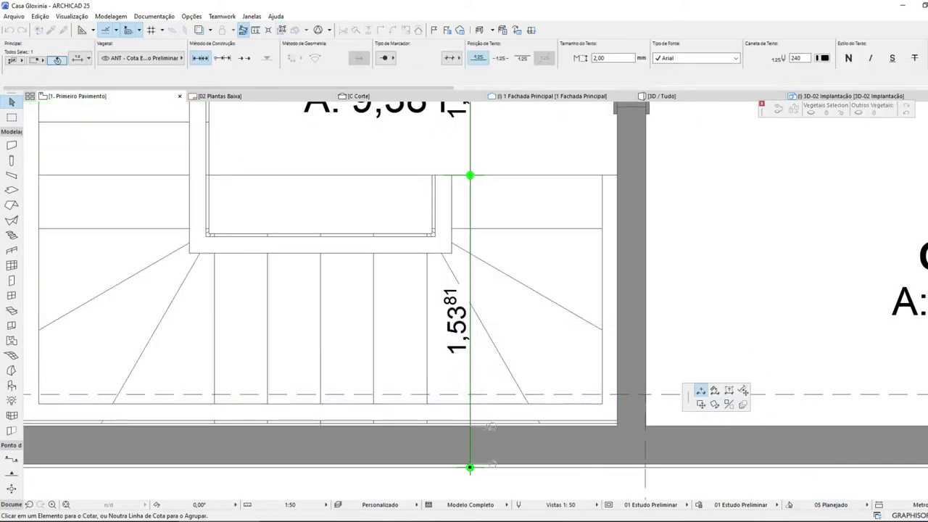
pyautogui.click(493, 431)
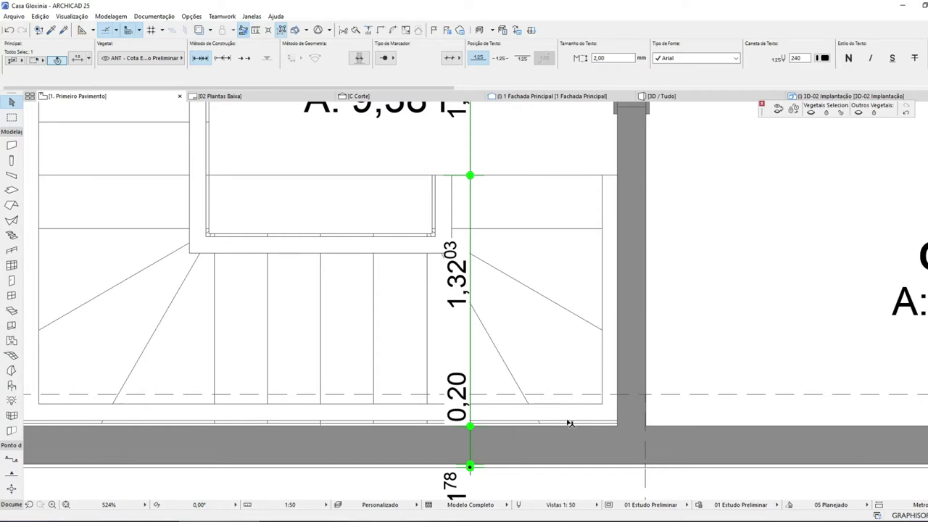
# - Check which element forms the line just outside the lower exterior wall, and undo the inserted wall dimensions
pyautogui.scroll(-8, 600, 403)
pyautogui.scroll(10, 563, 409)
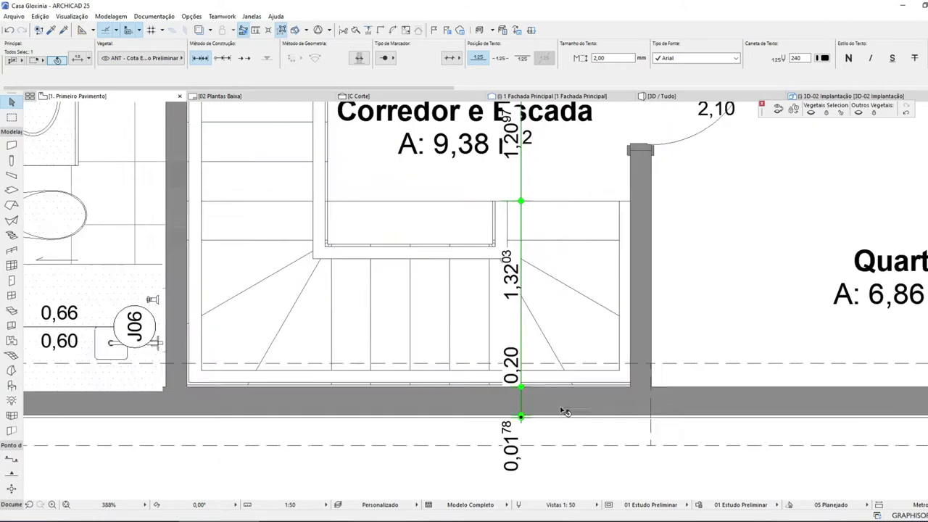
pyautogui.scroll(-3, 539, 415)
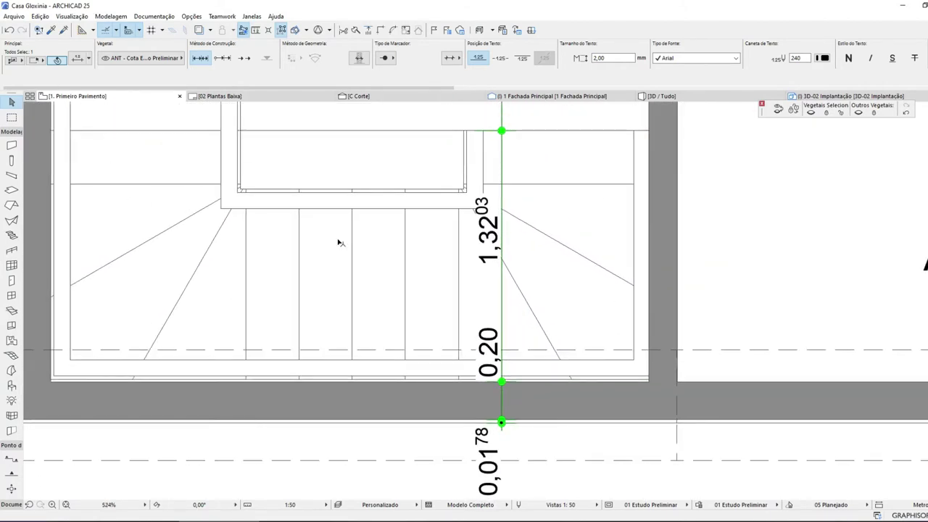
pyautogui.scroll(-3, 559, 373)
pyautogui.scroll(3, 555, 395)
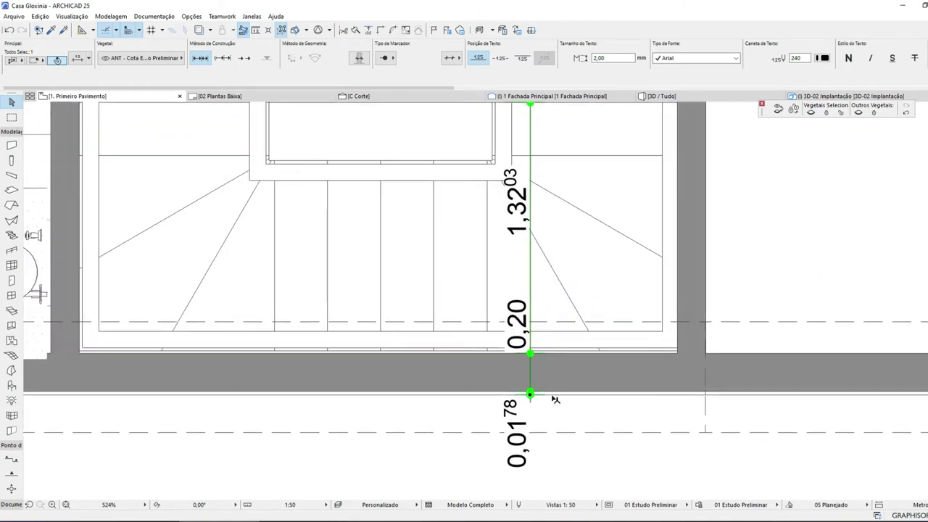
pyautogui.click(559, 396)
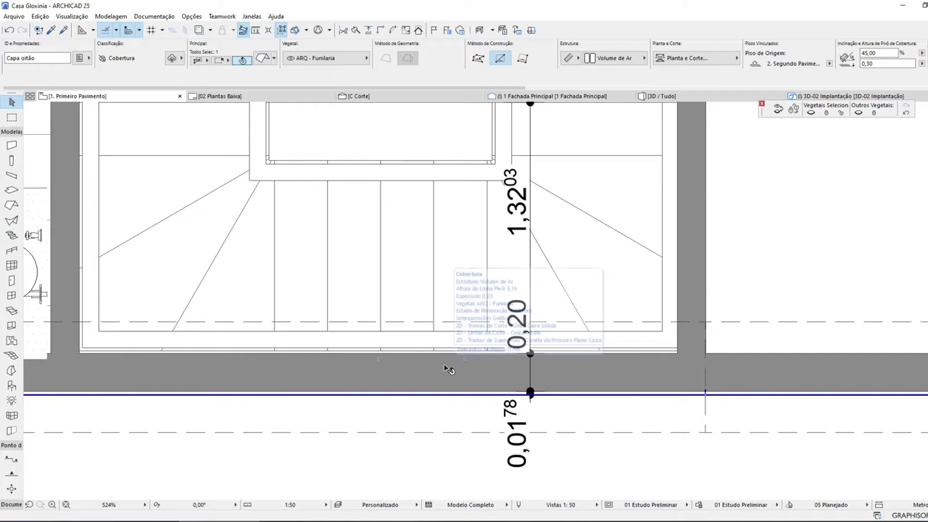
pyautogui.click(9, 30)
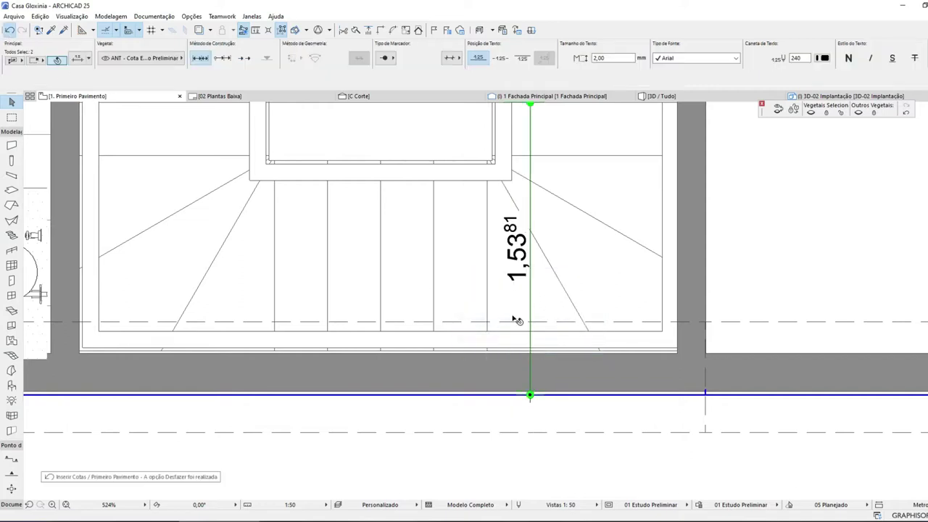
# - Move the staircase dimension's lowest point from the roof edge line to the exterior wall's outer face, and select the chain for editing
pyautogui.scroll(5, 549, 399)
pyautogui.click(486, 390)
pyautogui.press('Escape')
pyautogui.keyDown('shift'); pyautogui.click(485, 392); pyautogui.keyUp('shift')
pyautogui.click(485, 392)
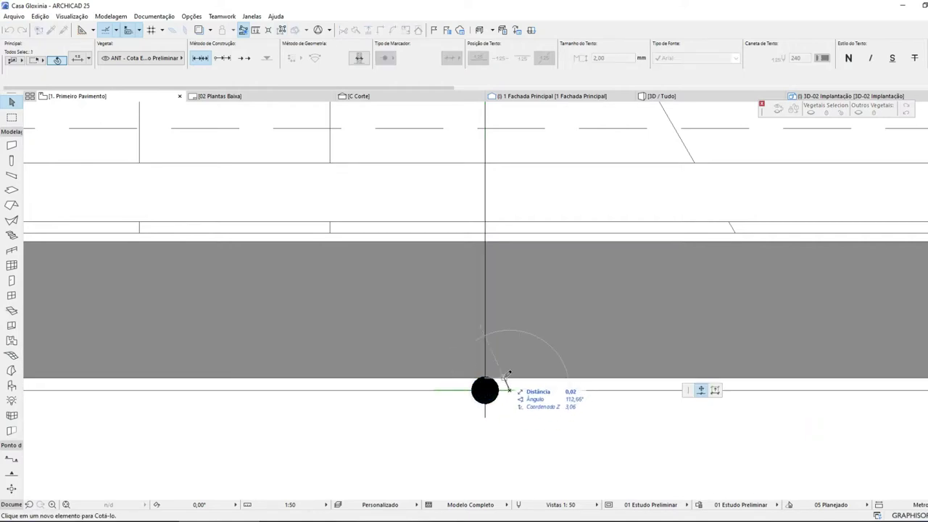
pyautogui.click(527, 380)
pyautogui.click(486, 274)
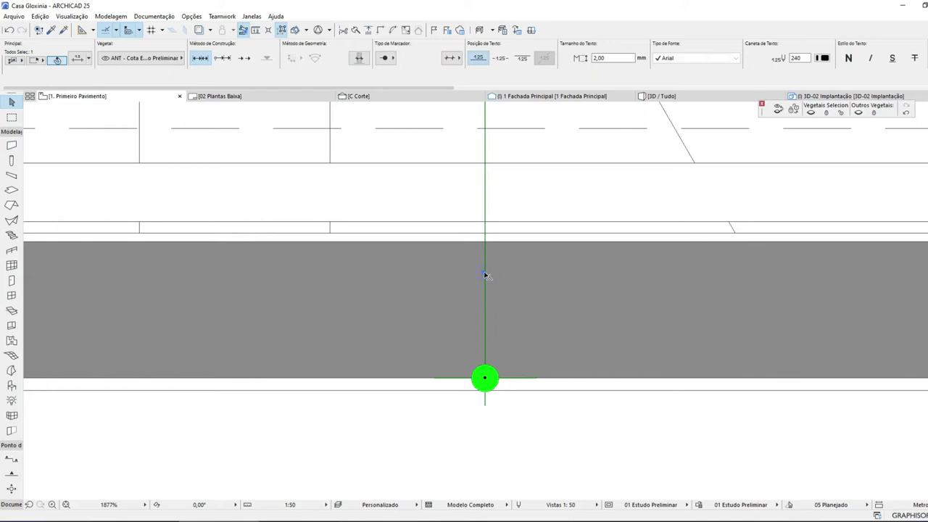
# - Insert the lower exterior wall's inner face as a point in the vertical dimension chain crossing the staircase
pyautogui.click(485, 274)
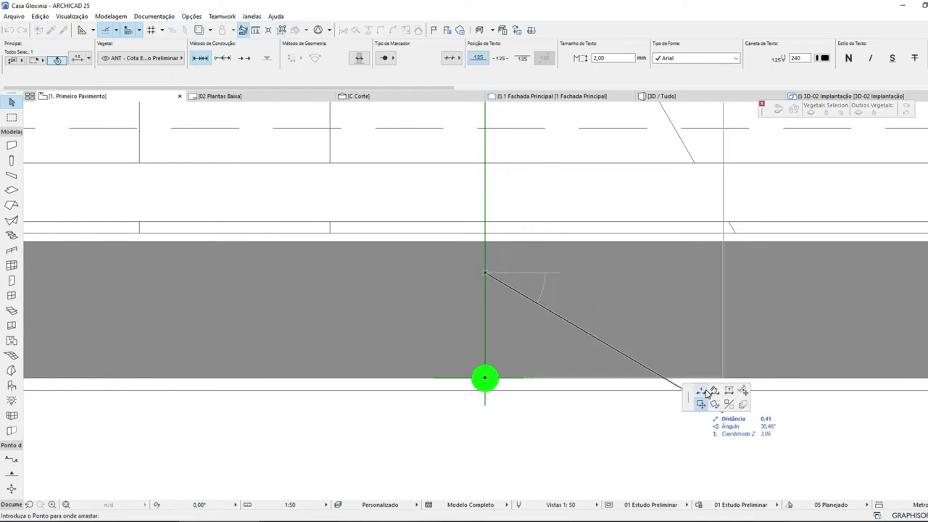
pyautogui.click(593, 242)
pyautogui.press('Escape')
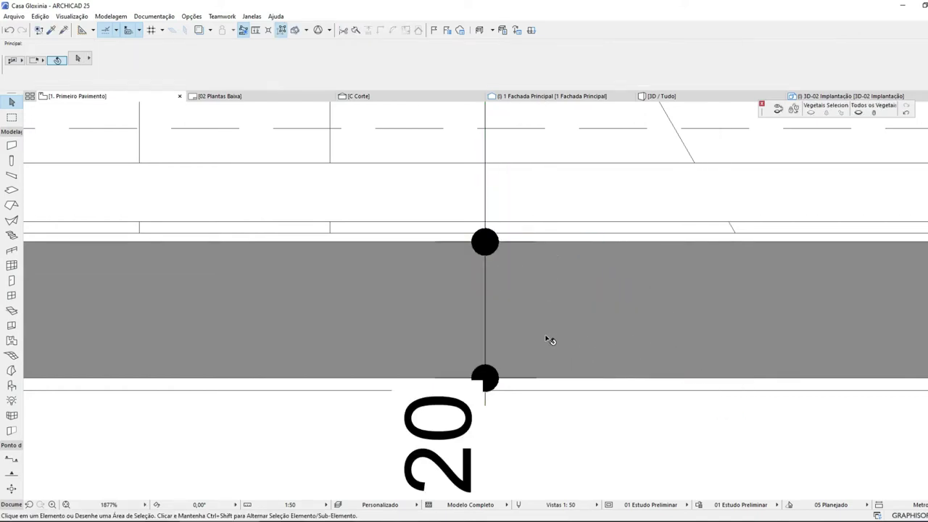
# - Hide the ARQ - Funilaria layer by means of the Capa oitão element along the lower exterior wall
pyautogui.scroll(-5, 549, 340)
pyautogui.click(637, 349)
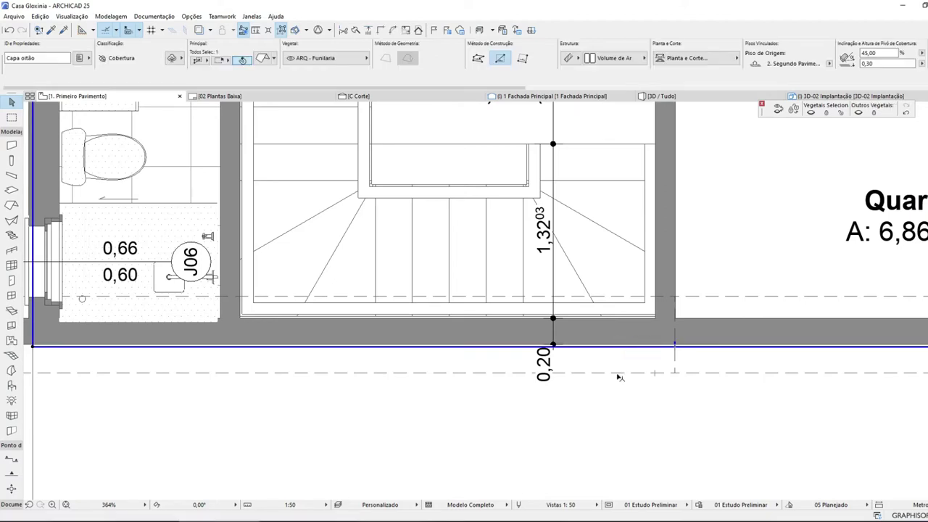
pyautogui.click(815, 113)
# - Rename the Corredor e Escada zone as "Circ."
pyautogui.scroll(-8, 576, 241)
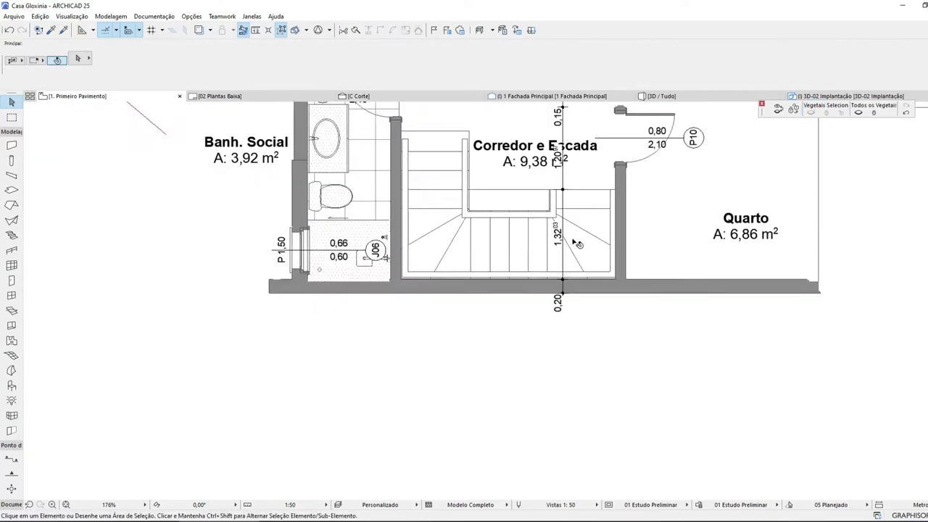
pyautogui.moveTo(606, 245); pyautogui.dragTo(451, 365, button='middle')
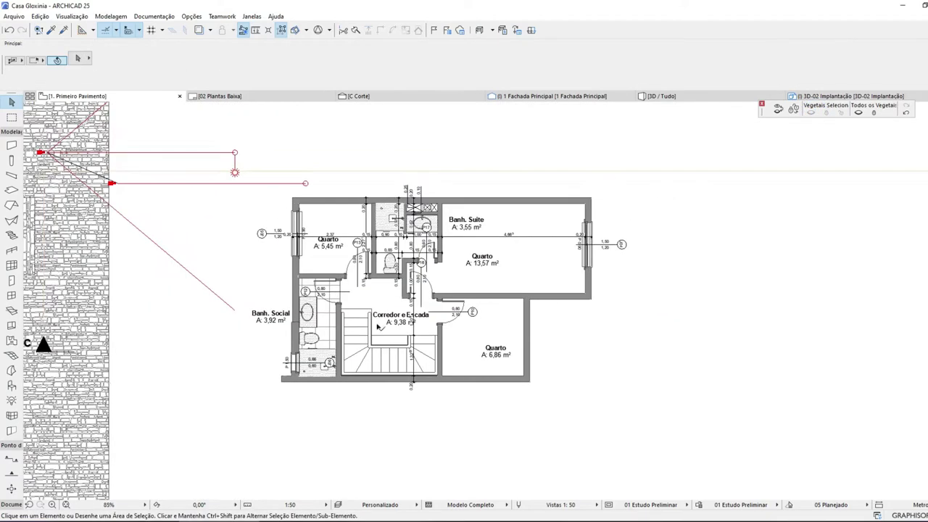
pyautogui.scroll(2, 374, 328)
pyautogui.scroll(2, 420, 312)
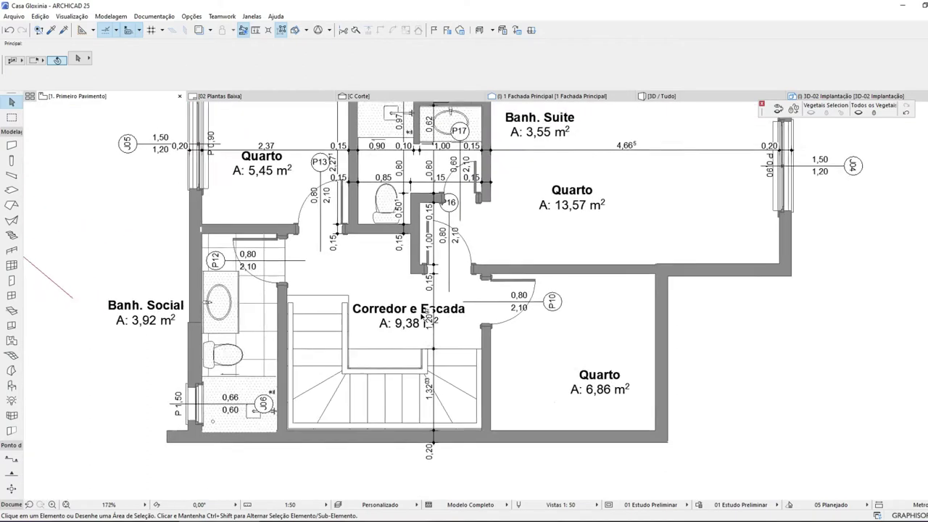
pyautogui.click(409, 319)
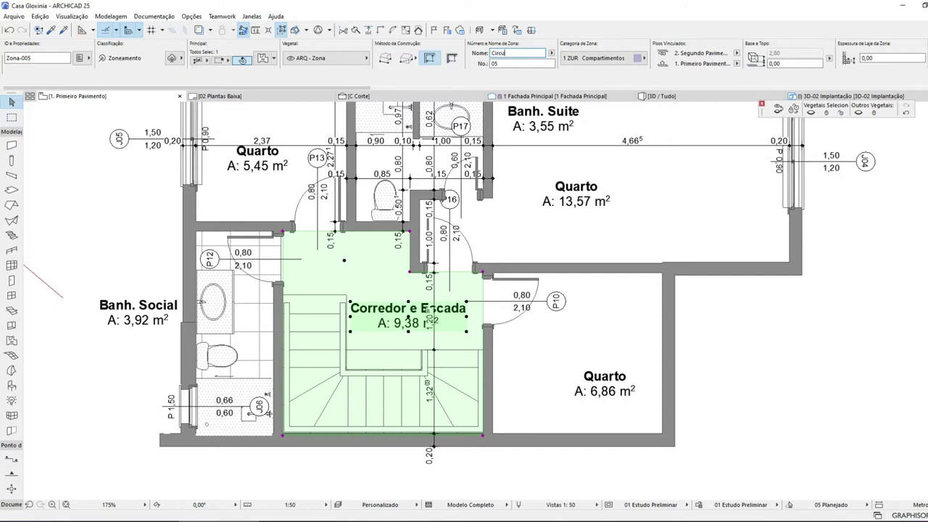
pyautogui.write('.')
pyautogui.press('Return')
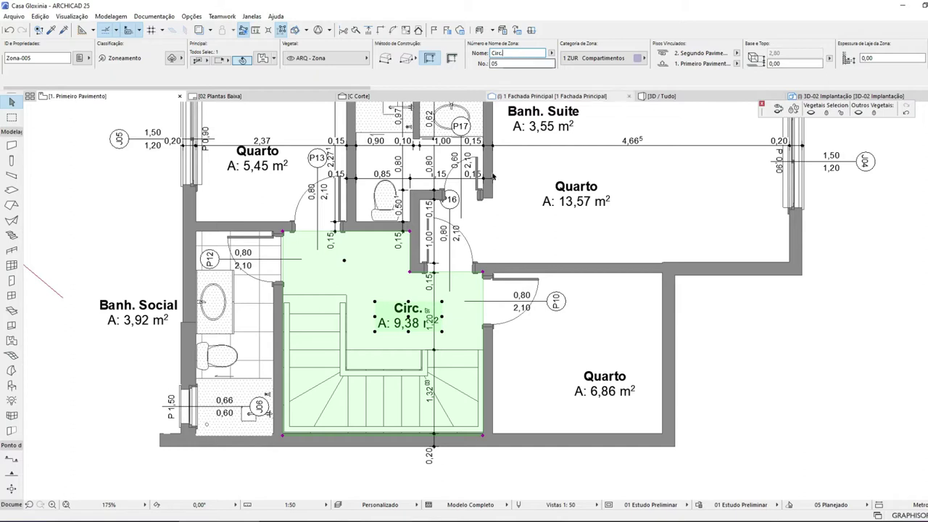
# - Try moving the Circ. zone label away from the staircase dimension chain, and undo the move
pyautogui.click(413, 320)
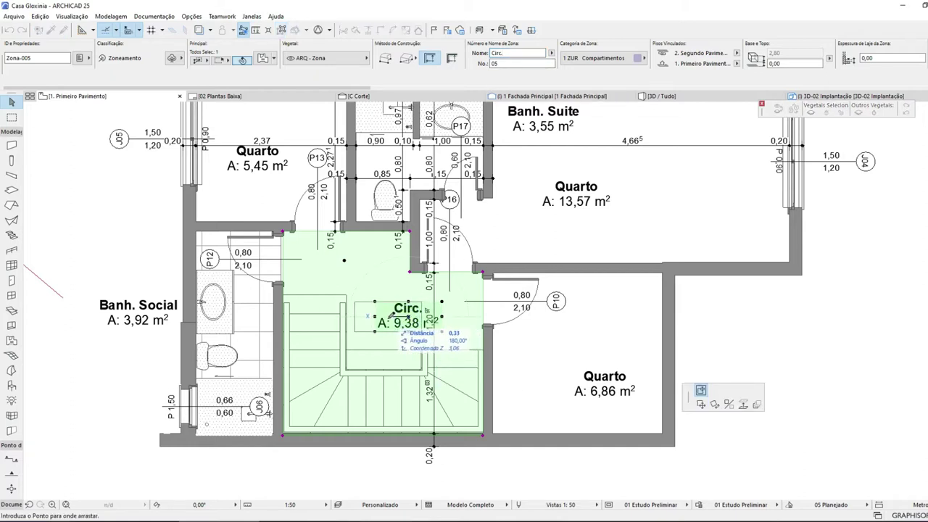
pyautogui.click(391, 319)
pyautogui.press('Escape')
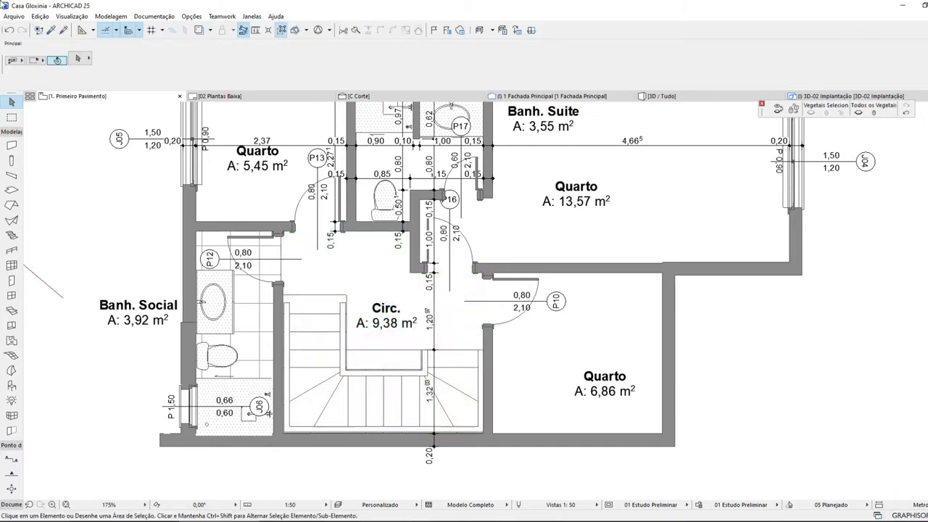
pyautogui.click(14, 30)
# - Save the project and move the Circ. zone label clear of the staircase dimension chain
pyautogui.click(13, 16)
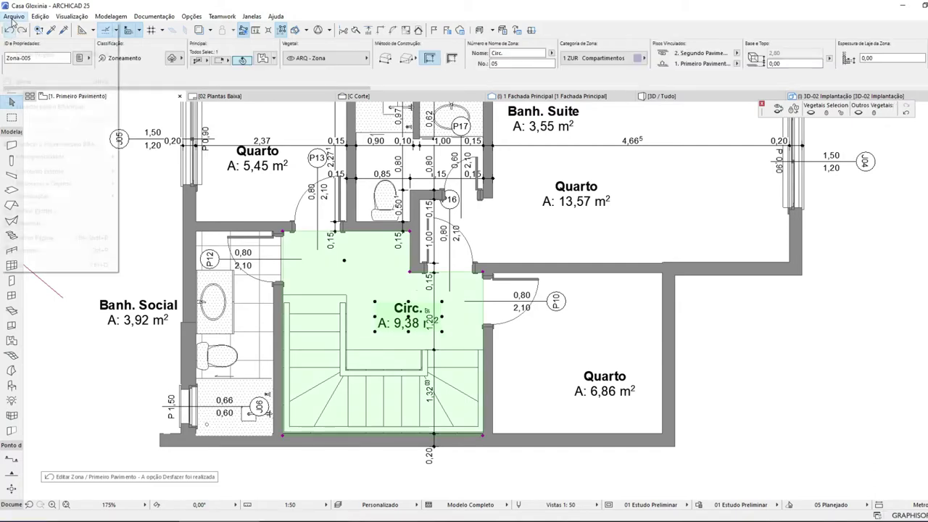
pyautogui.click(29, 82)
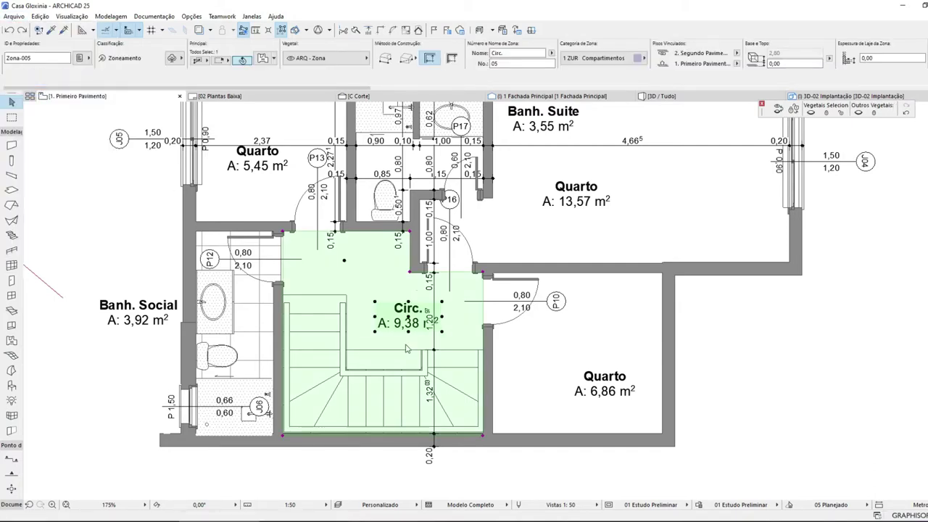
pyautogui.moveTo(408, 319); pyautogui.dragTo(384, 320)
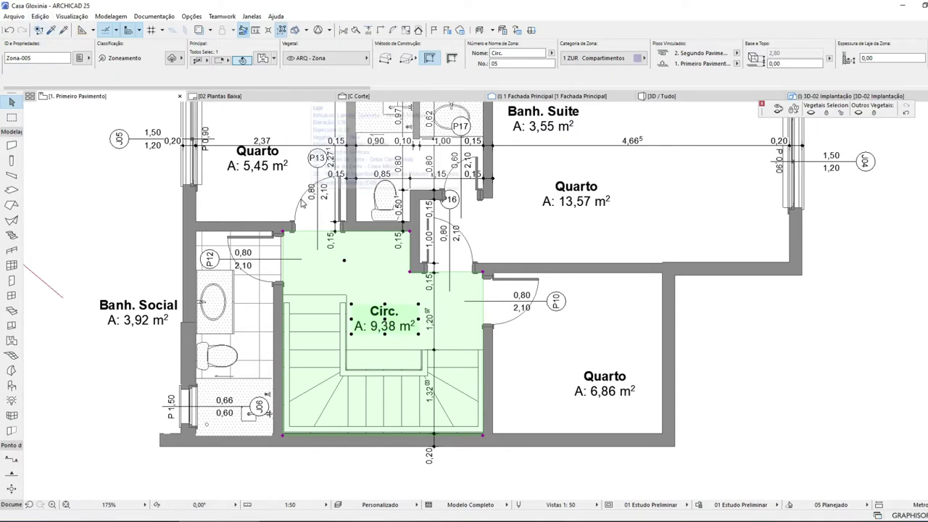
pyautogui.click(155, 319)
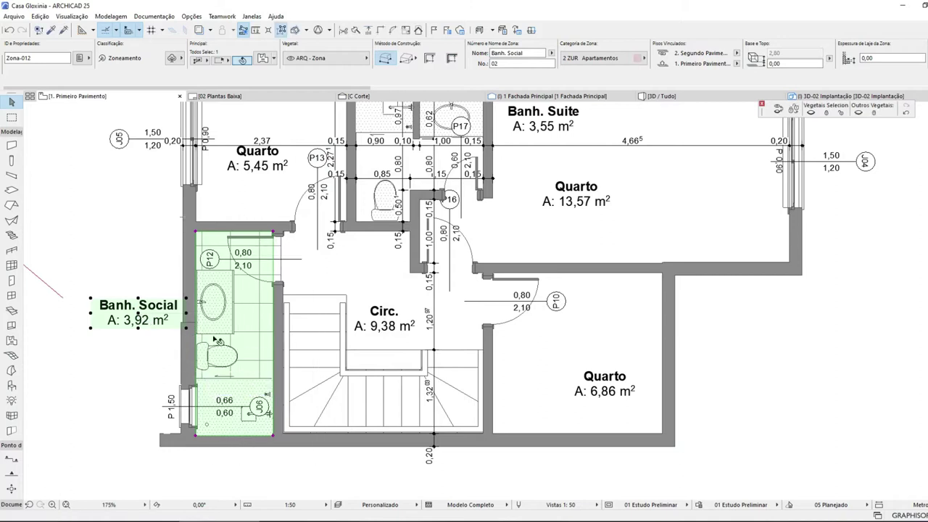
pyautogui.scroll(-3, 216, 341)
pyautogui.press('Escape')
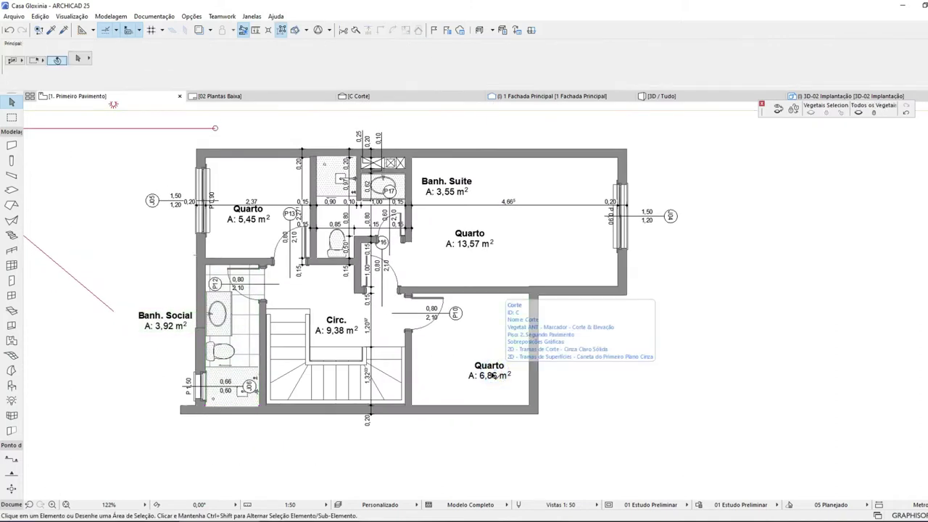
# - Offset the upper edge of the Quarto zone beside the staircase to the lower face of the wall above it
pyautogui.click(493, 375)
pyautogui.scroll(5, 508, 318)
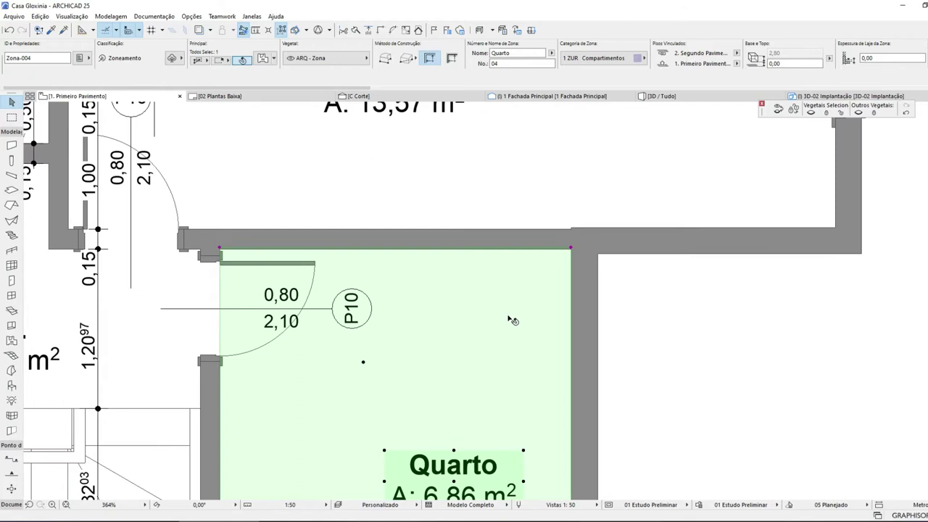
pyautogui.scroll(-2, 512, 320)
pyautogui.scroll(8, 431, 353)
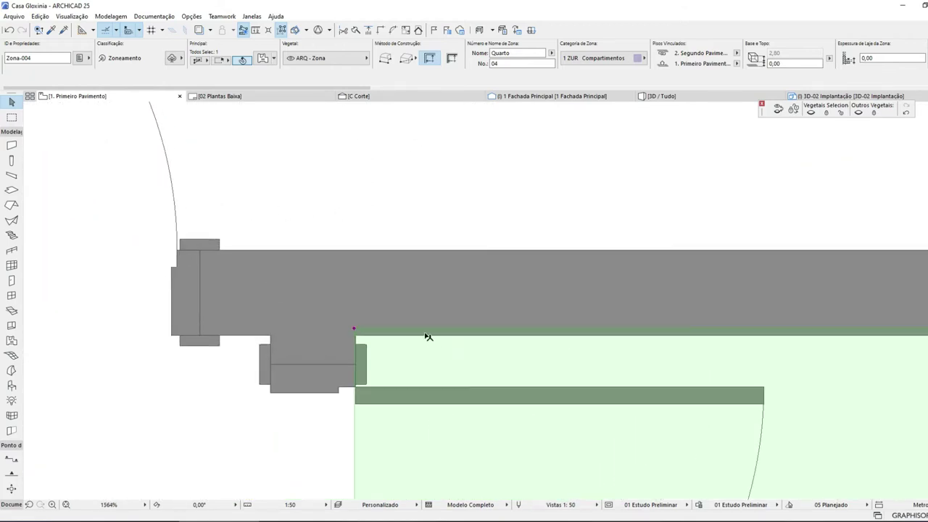
pyautogui.click(426, 330)
pyautogui.click(425, 335)
pyautogui.scroll(-3, 351, 323)
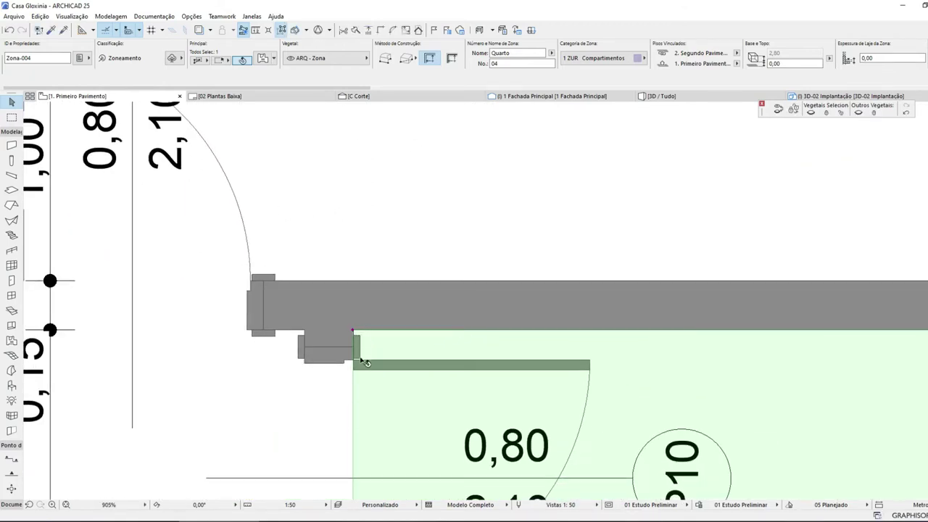
pyautogui.scroll(7, 353, 332)
pyautogui.click(352, 330)
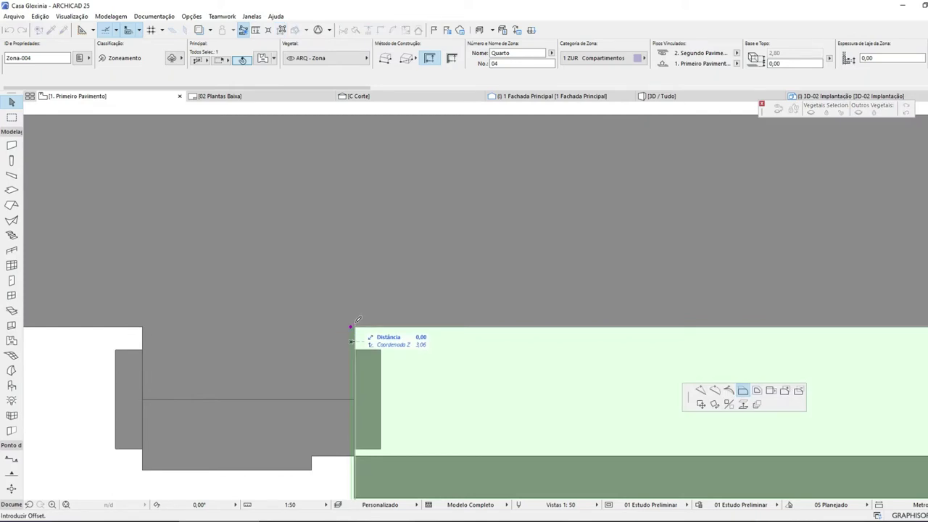
pyautogui.press('Escape')
# - Offset the same Quarto zone's lower edge to the inner face of the lower exterior wall
pyautogui.scroll(-6, 357, 320)
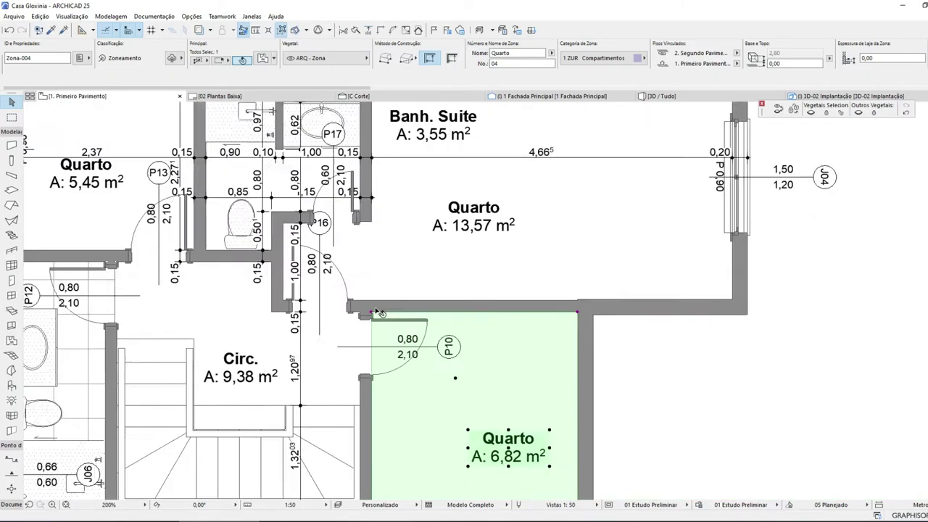
pyautogui.scroll(-3, 379, 312)
pyautogui.scroll(7, 491, 414)
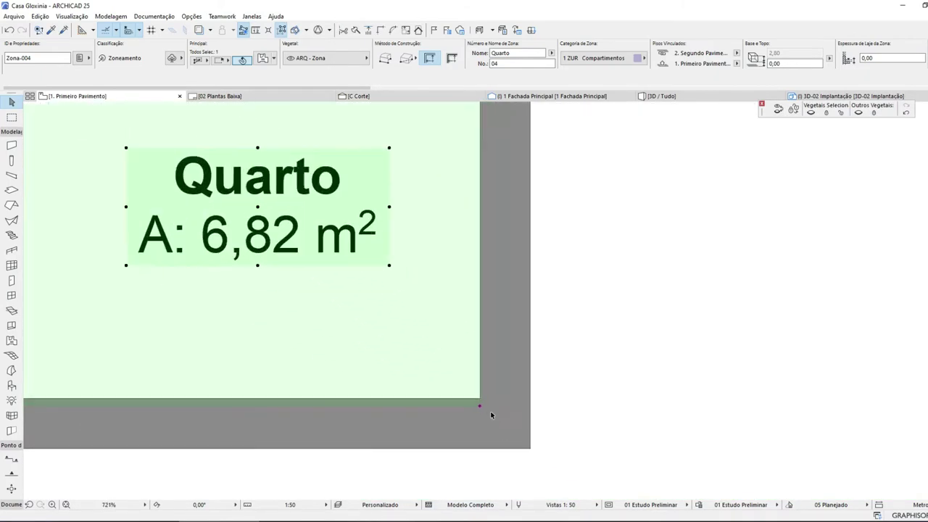
pyautogui.scroll(1, 491, 415)
pyautogui.click(452, 400)
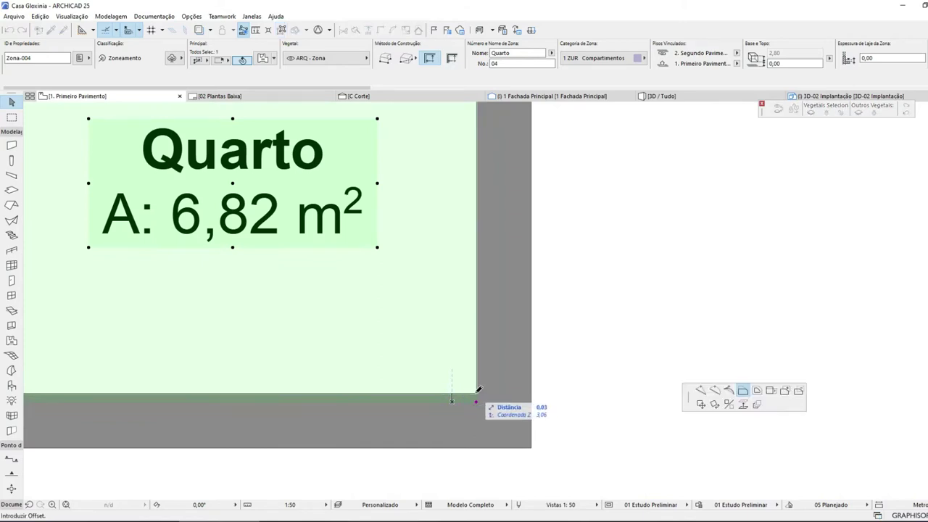
pyautogui.click(479, 392)
pyautogui.scroll(-5, 495, 408)
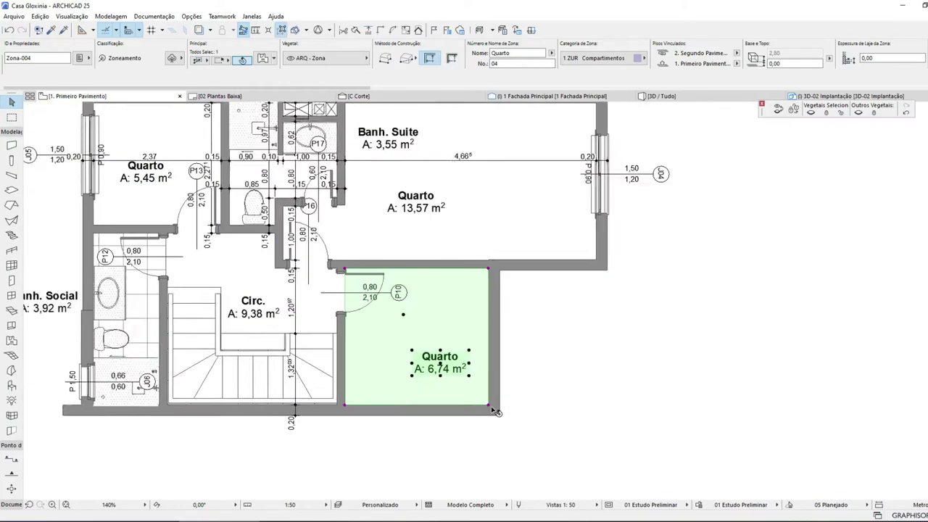
pyautogui.scroll(1, 535, 250)
pyautogui.scroll(1, 491, 251)
pyautogui.scroll(-1, 488, 251)
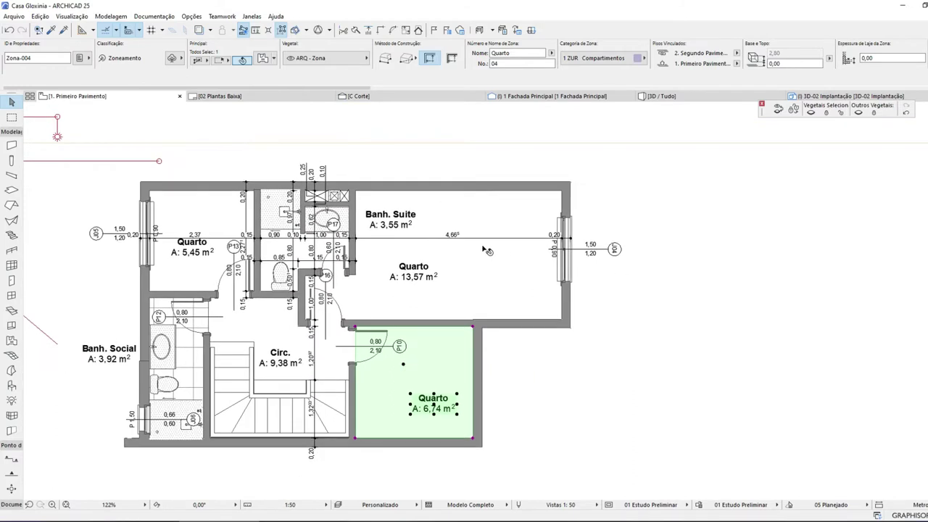
# - Move the vertical dimension chain of the 5,45 m² Quarto about 0.5 m horizontally, away from the P13 door label
pyautogui.scroll(1, 476, 285)
pyautogui.scroll(2, 175, 223)
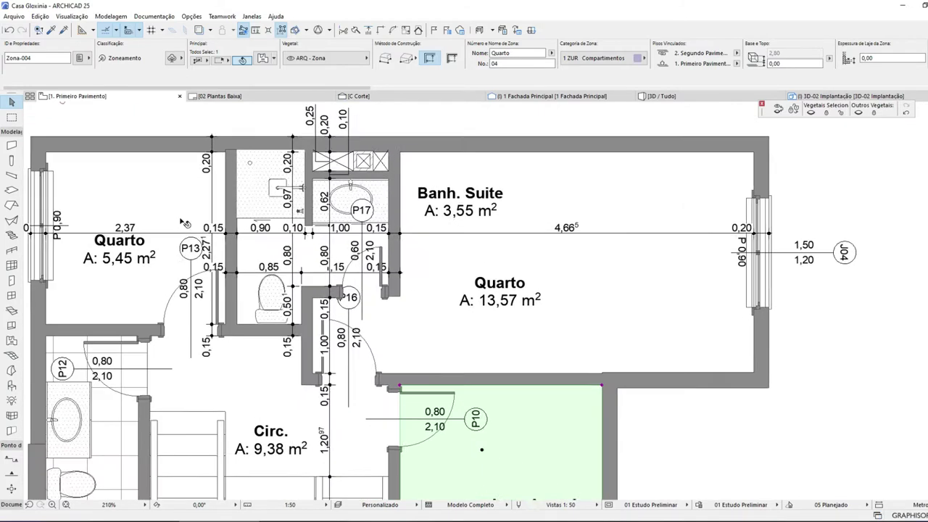
pyautogui.click(200, 212)
pyautogui.hotkey('ctrl', 'd')
pyautogui.click(229, 369)
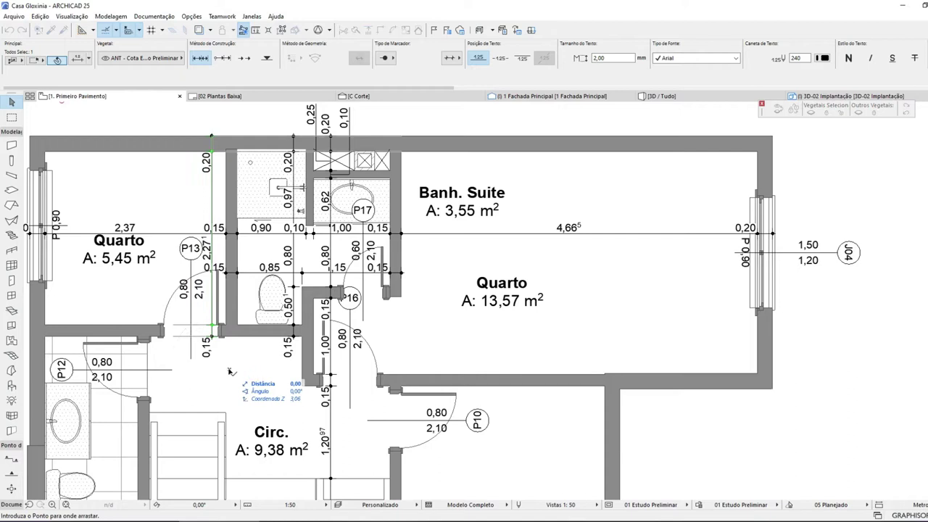
pyautogui.click(187, 373)
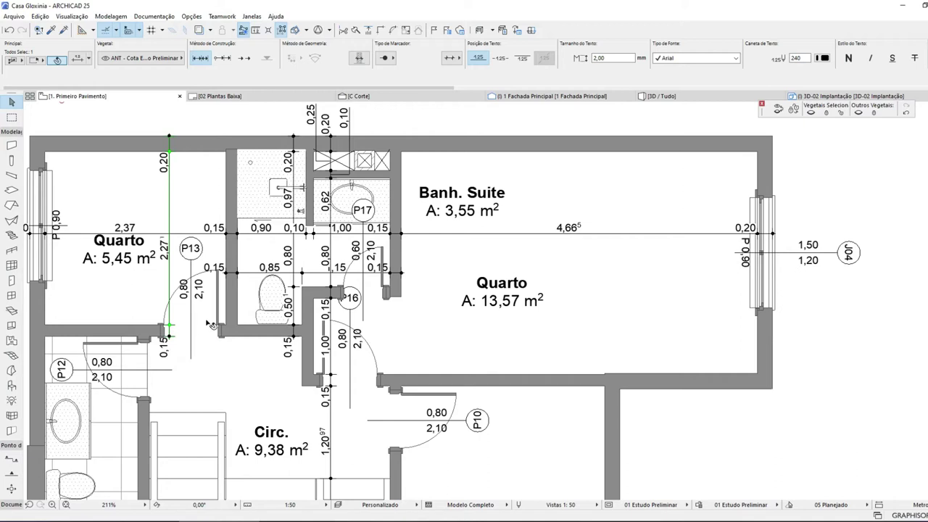
# - Move the lowest point of the 5,45 m² Quarto's vertical dimension chain to the lower exterior wall's outer face
pyautogui.scroll(-2, 319, 317)
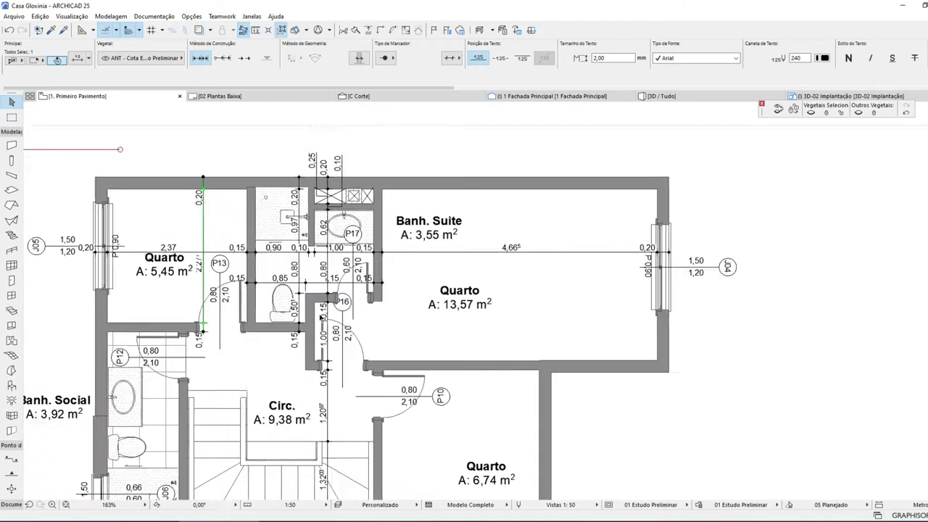
pyautogui.scroll(-2, 321, 317)
pyautogui.scroll(5, 206, 396)
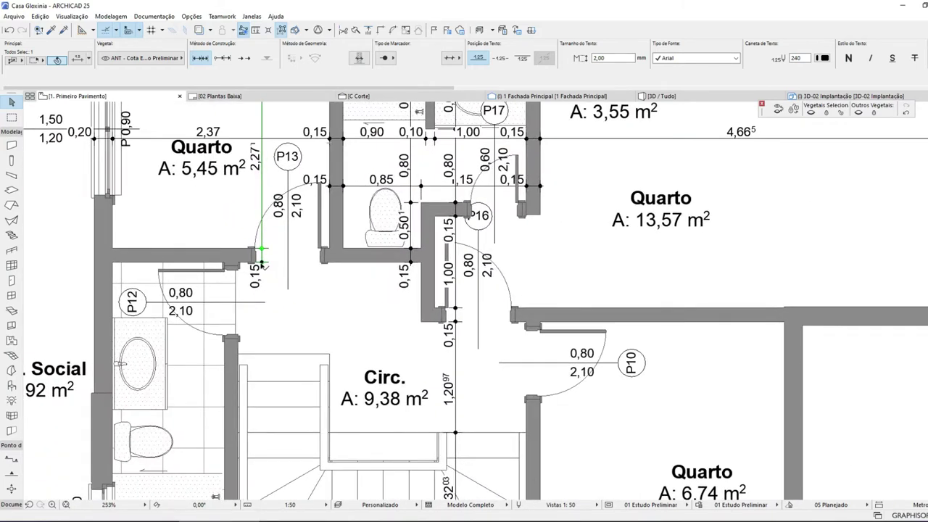
pyautogui.scroll(-8, 263, 265)
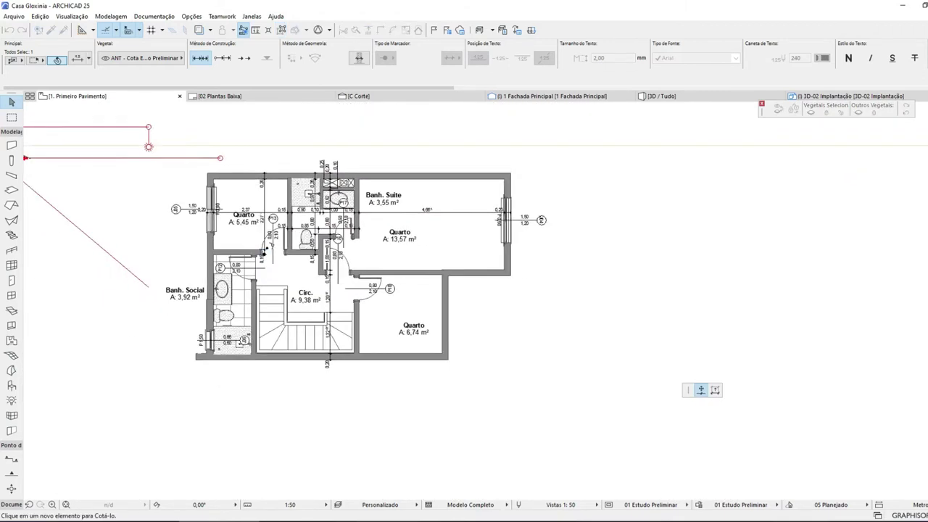
pyautogui.scroll(10, 254, 331)
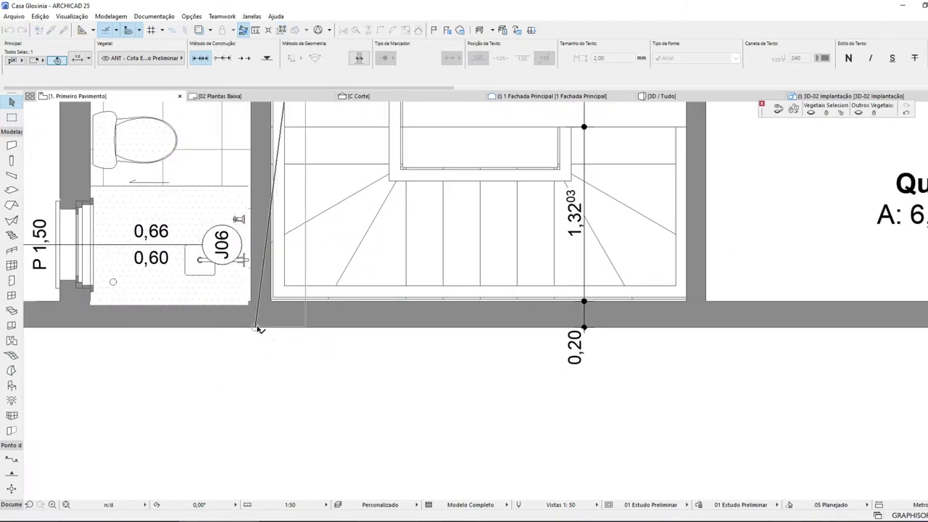
pyautogui.scroll(-8, 317, 364)
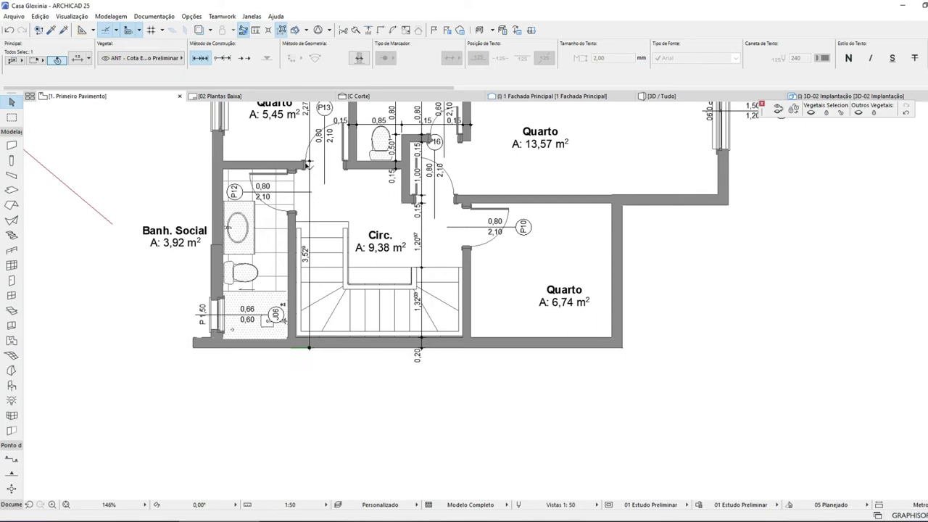
# - Insert the lower face of the P13 door wall as a point in the same vertical dimension chain
pyautogui.scroll(8, 309, 166)
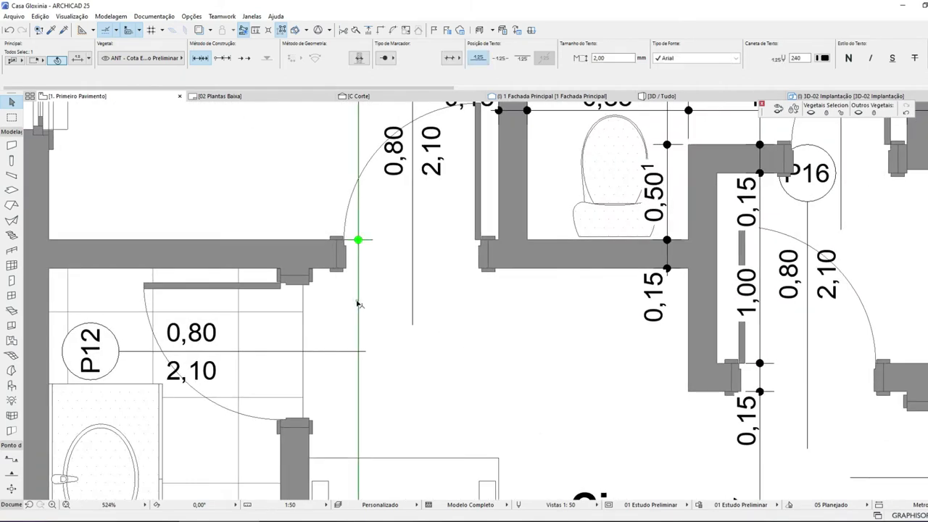
pyautogui.click(358, 305)
pyautogui.click(701, 391)
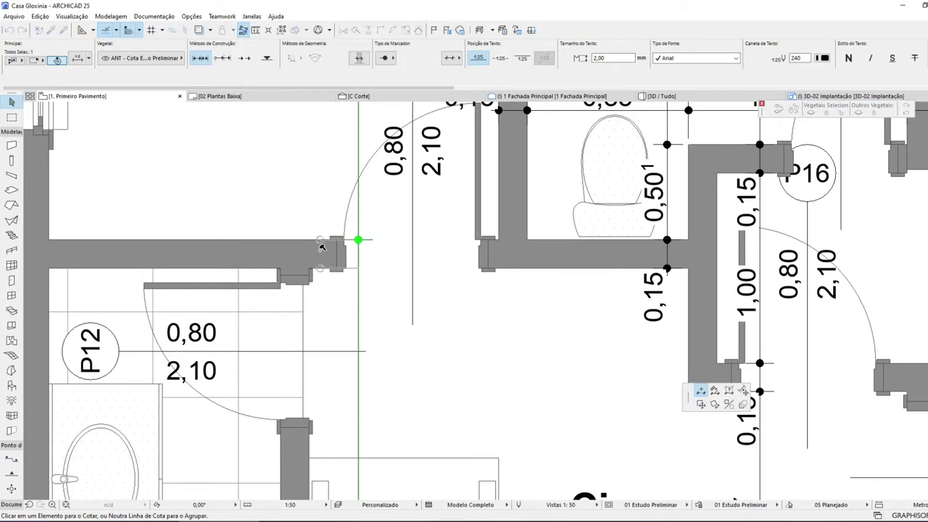
pyautogui.scroll(-9, 322, 247)
pyautogui.scroll(8, 368, 386)
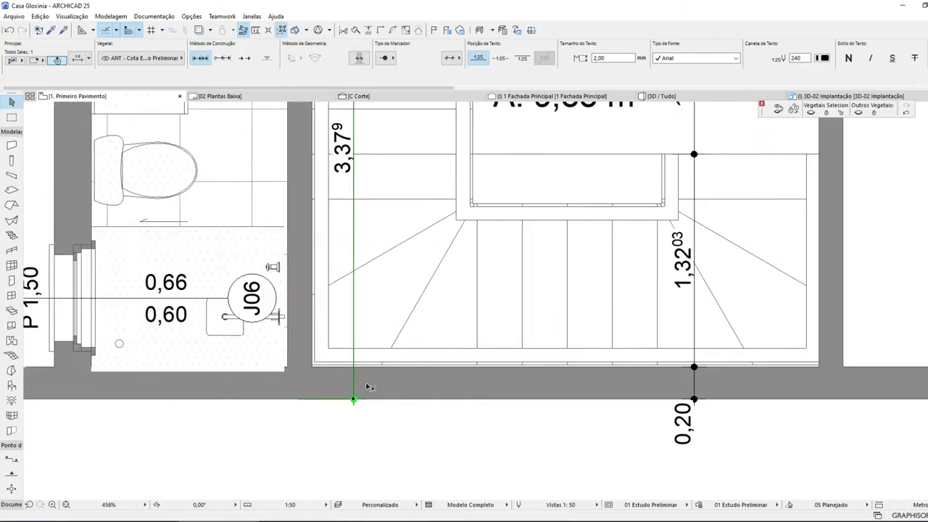
# - Insert the lower exterior wall's inner face as a point in the 5,45 m² Quarto's vertical dimension chain
pyautogui.scroll(2, 368, 386)
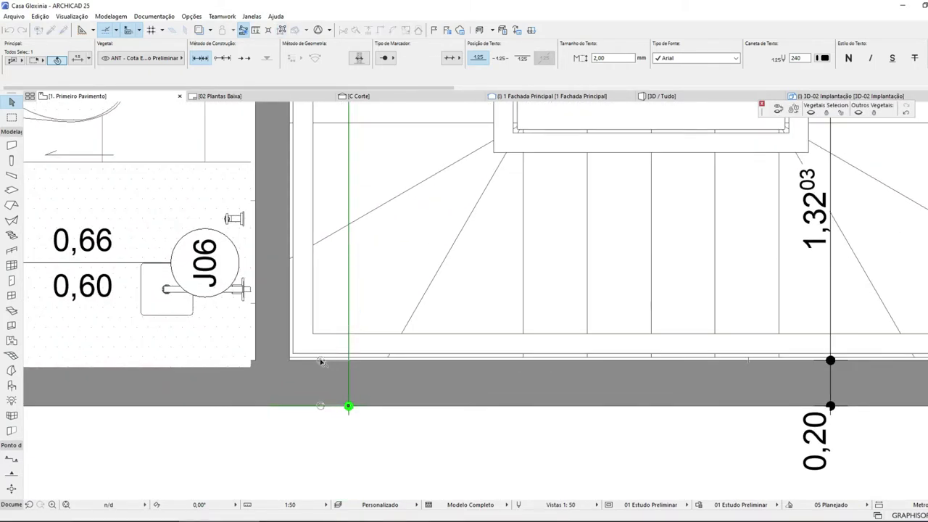
pyautogui.scroll(-8, 384, 359)
pyautogui.moveTo(404, 297); pyautogui.dragTo(345, 345, button='middle')
pyautogui.press('Escape')
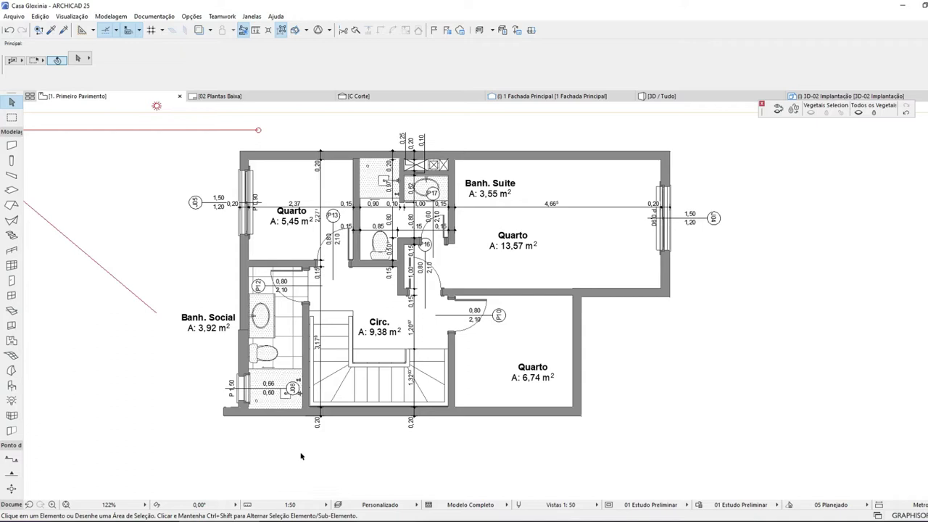
# - Start a dimension at the Banh. Social's exterior wall and set the Dimension tool's default layer to ANT - Cota Estudo Preliminar
pyautogui.scroll(2, 500, 343)
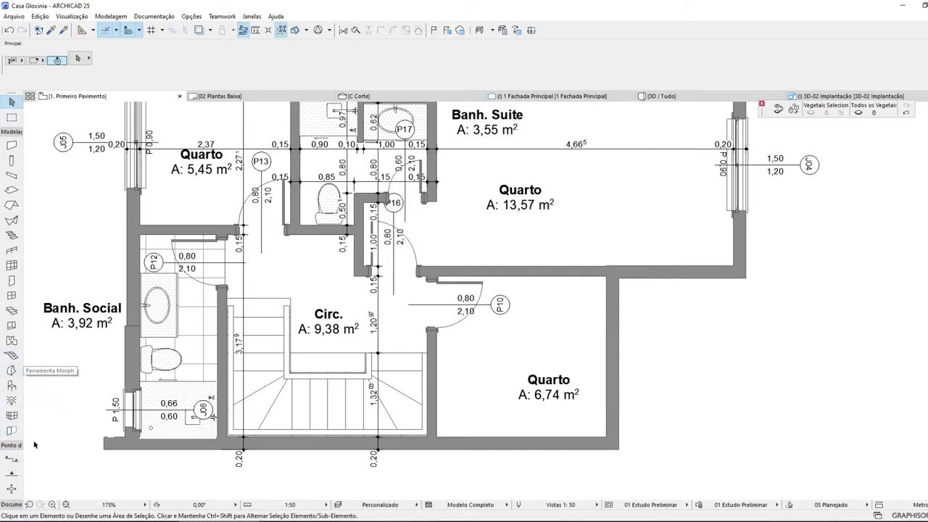
pyautogui.click(12, 445)
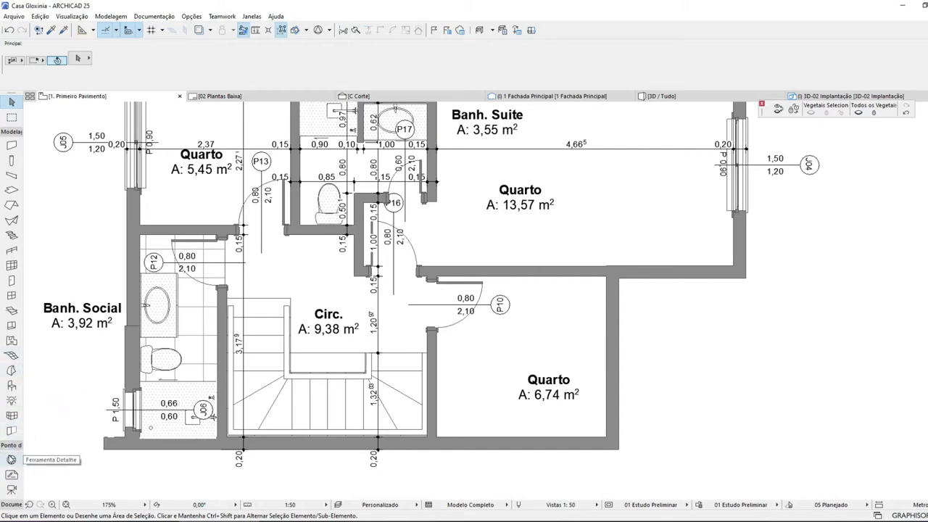
pyautogui.click(9, 132)
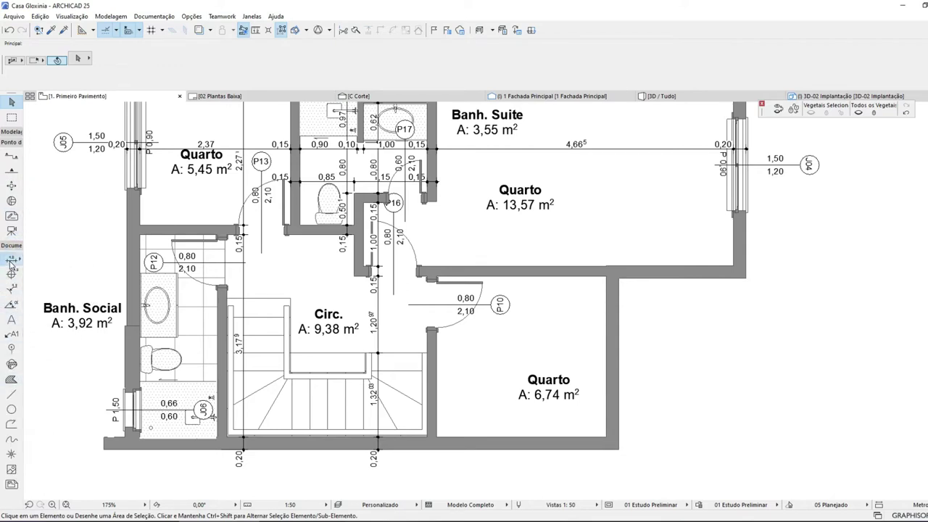
pyautogui.click(11, 263)
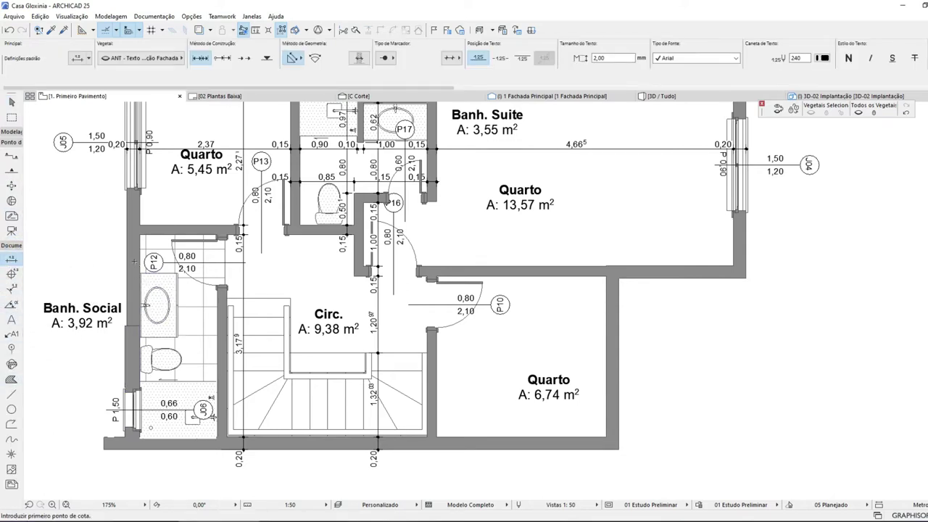
pyautogui.click(127, 276)
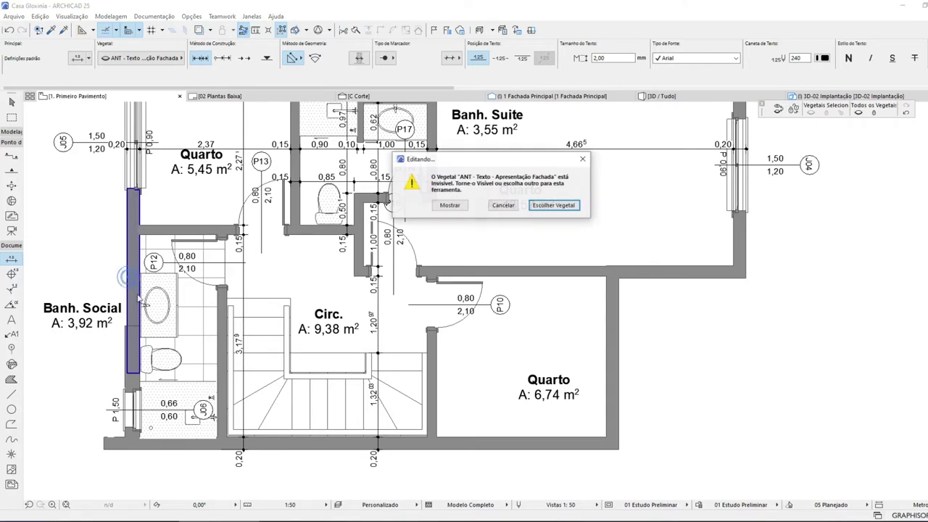
pyautogui.click(538, 205)
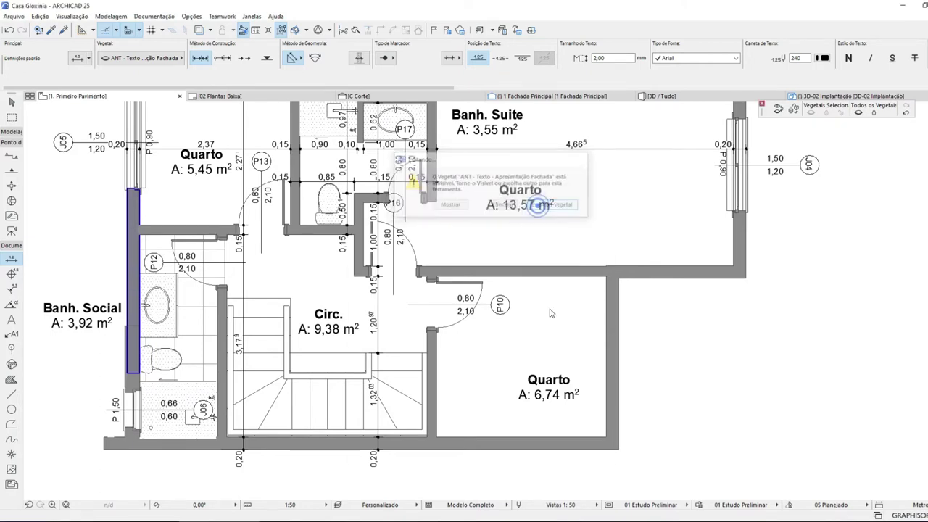
pyautogui.click(479, 455)
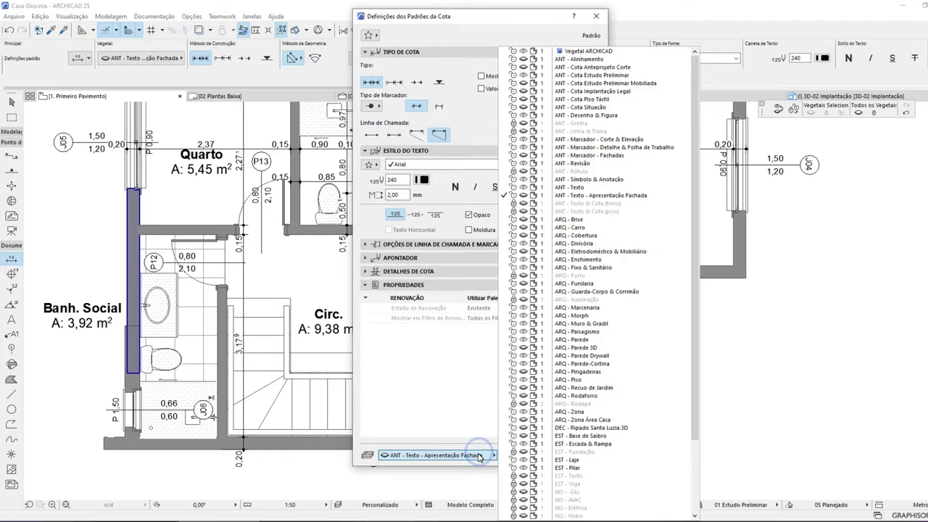
pyautogui.click(617, 75)
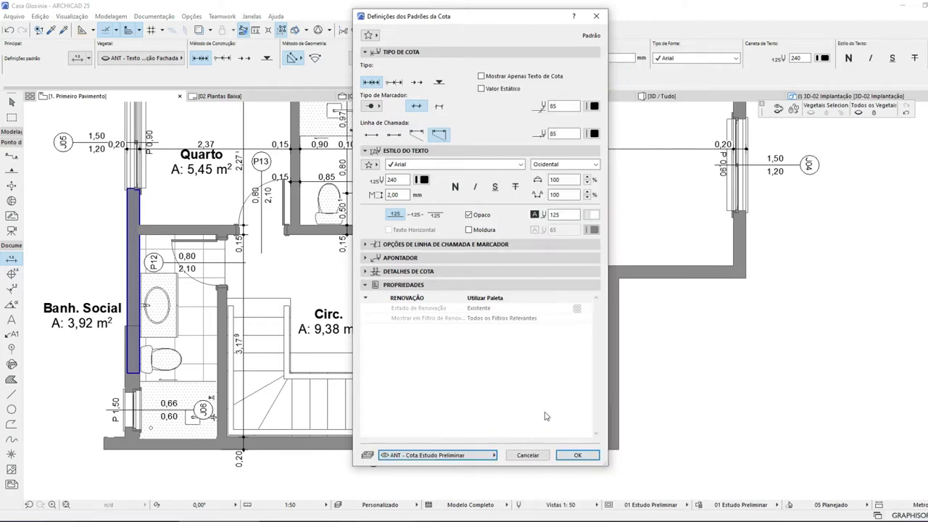
pyautogui.click(578, 457)
# - Place a horizontal dimension chain across the walls of Banh. Social, Circ. and the 6,74 m² Quarto, passing just above that Quarto's label
pyautogui.click(219, 302)
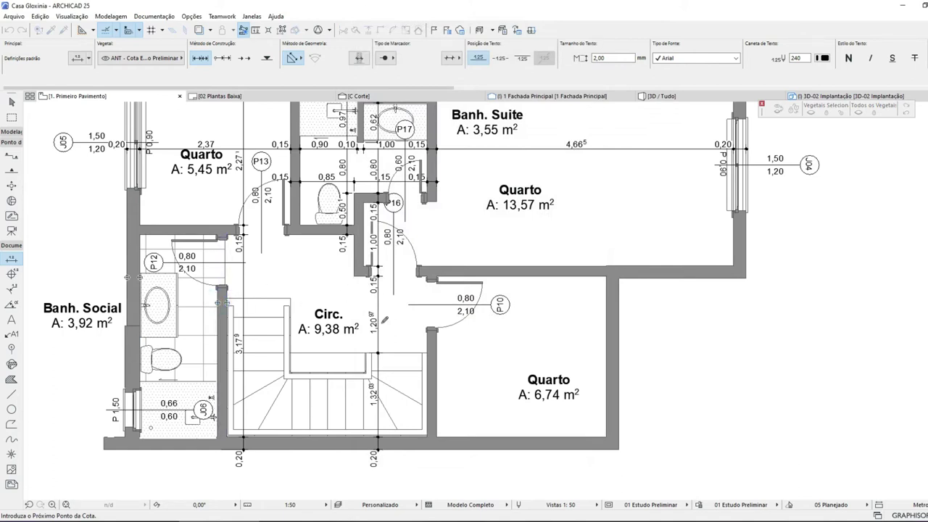
pyautogui.click(435, 338)
pyautogui.click(616, 345)
pyautogui.click(540, 343)
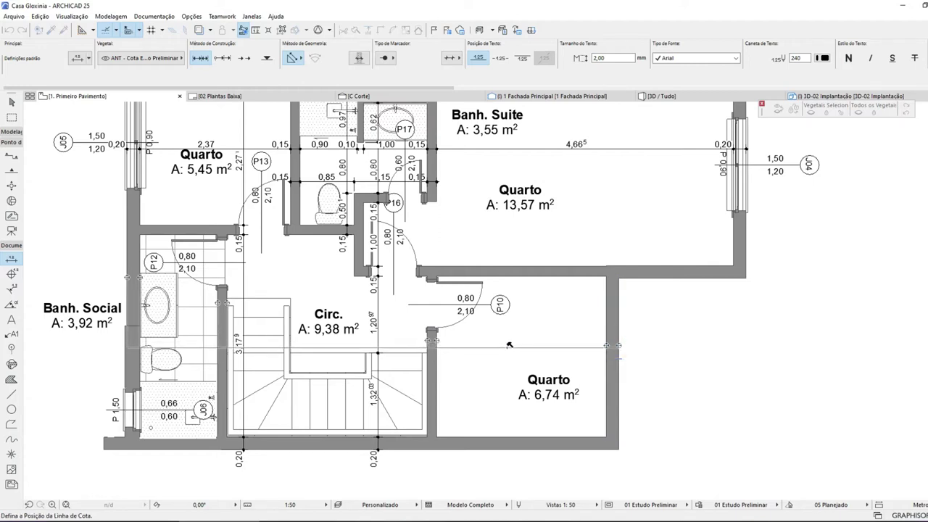
pyautogui.click(508, 347)
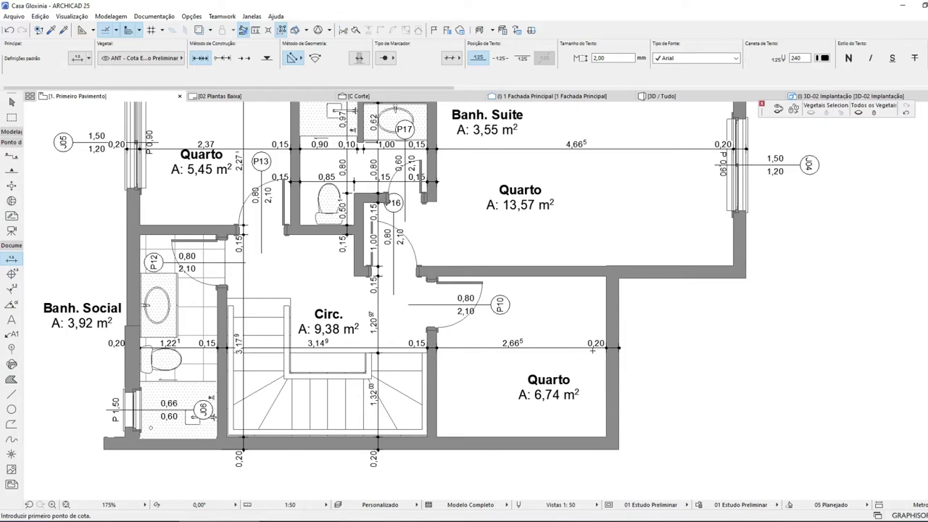
pyautogui.press('Escape')
# - Place a vertical dimension chain through the 13,57 m² and 6,74 m² Quartos, covering the upper exterior, dividing and lower exterior walls
pyautogui.scroll(-4, 549, 352)
pyautogui.scroll(3, 650, 331)
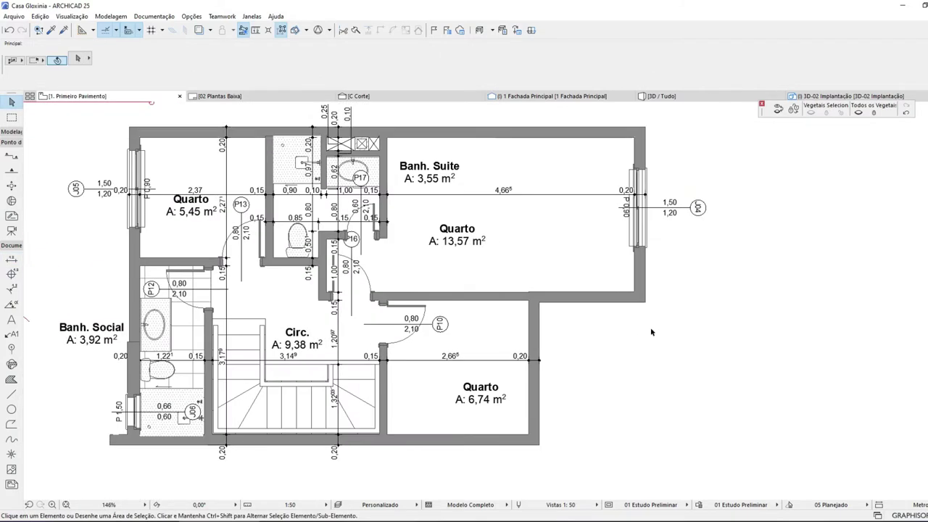
pyautogui.click(11, 260)
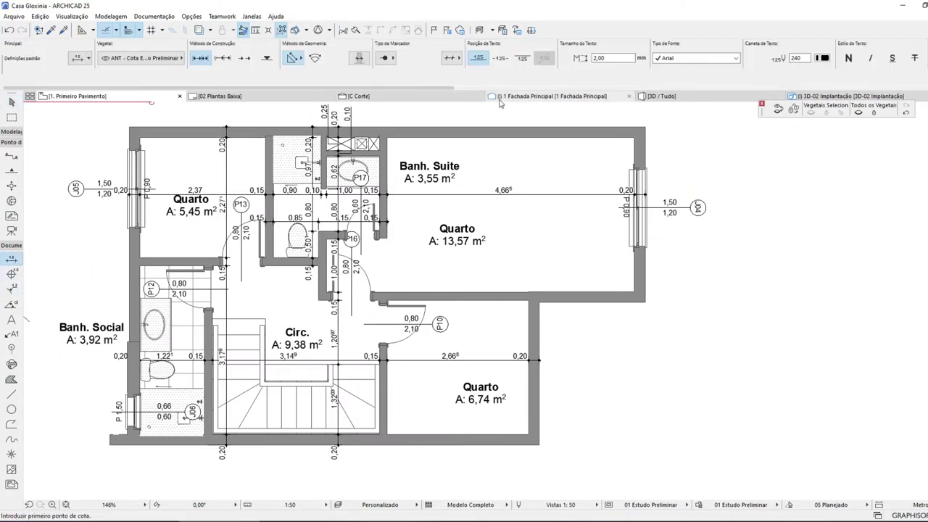
pyautogui.click(498, 129)
pyautogui.click(501, 296)
pyautogui.click(504, 436)
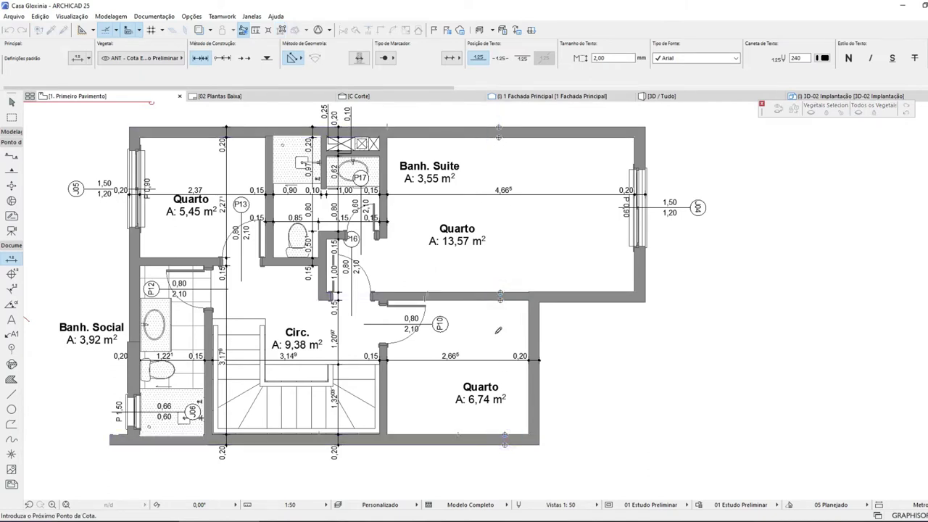
pyautogui.doubleClick(496, 331)
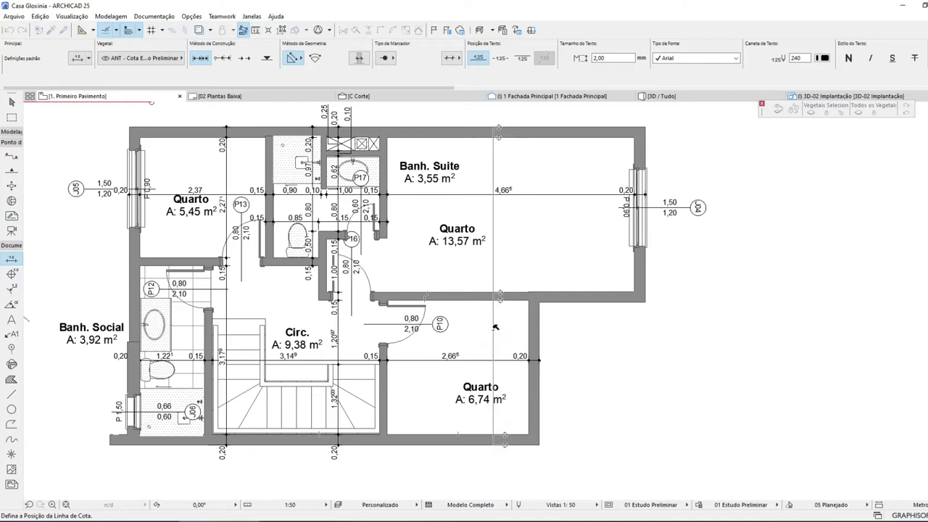
pyautogui.click(494, 329)
# - Move the 6,74 m² Quarto zone label horizontally clear of the vertical dimension chain and save the project
pyautogui.click(482, 397)
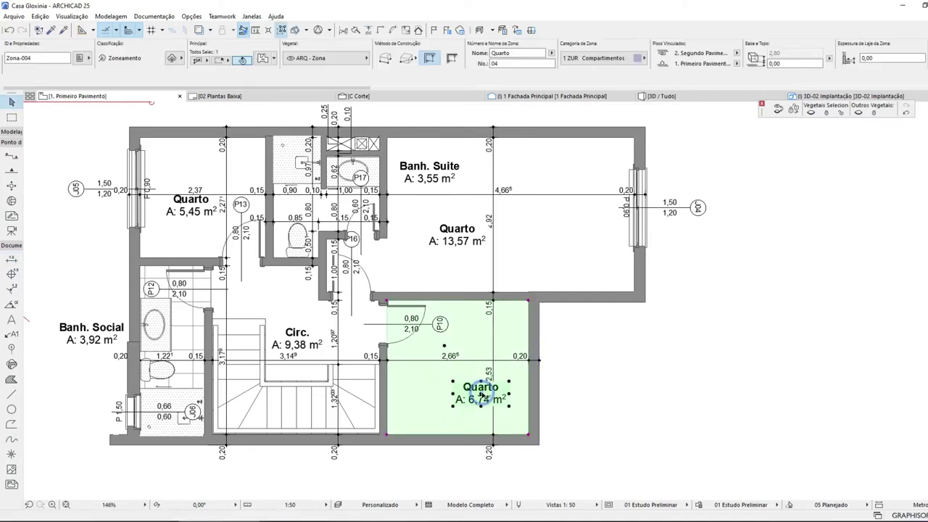
pyautogui.click(482, 397)
pyautogui.click(454, 398)
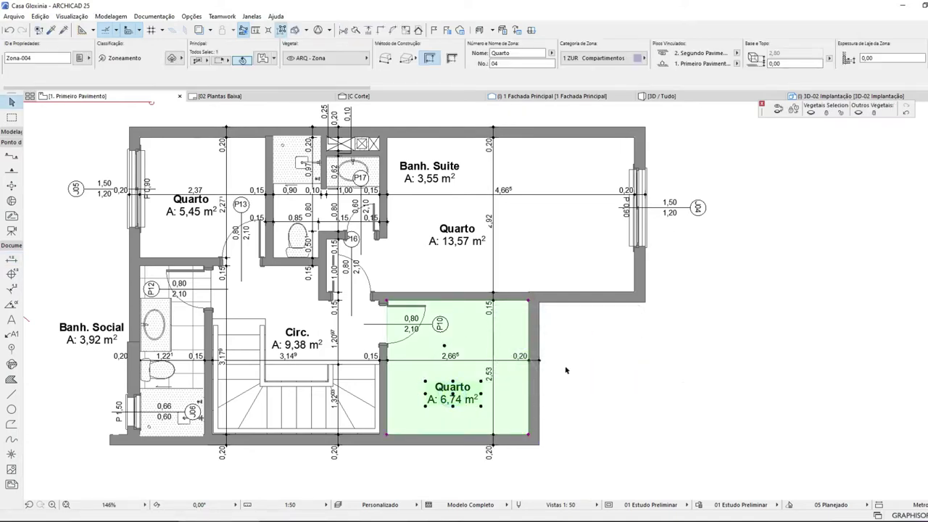
pyautogui.click(609, 392)
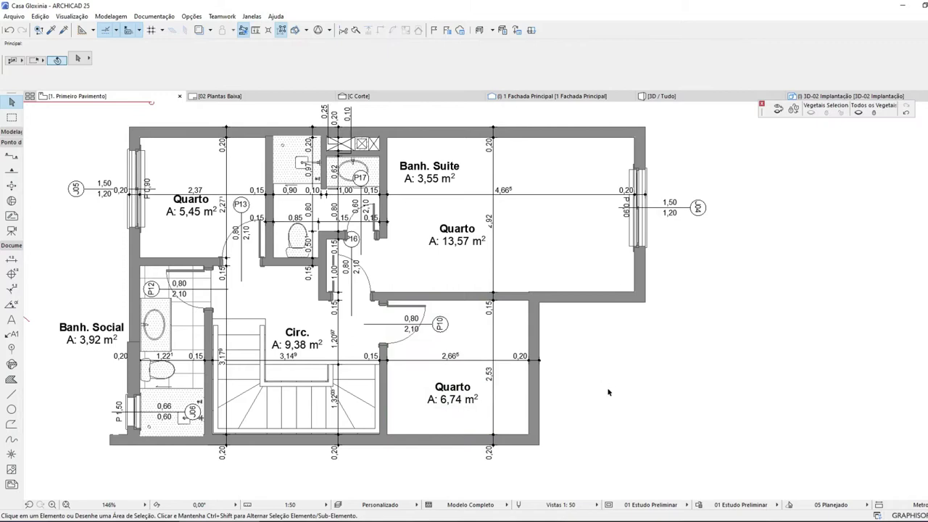
pyautogui.click(13, 16)
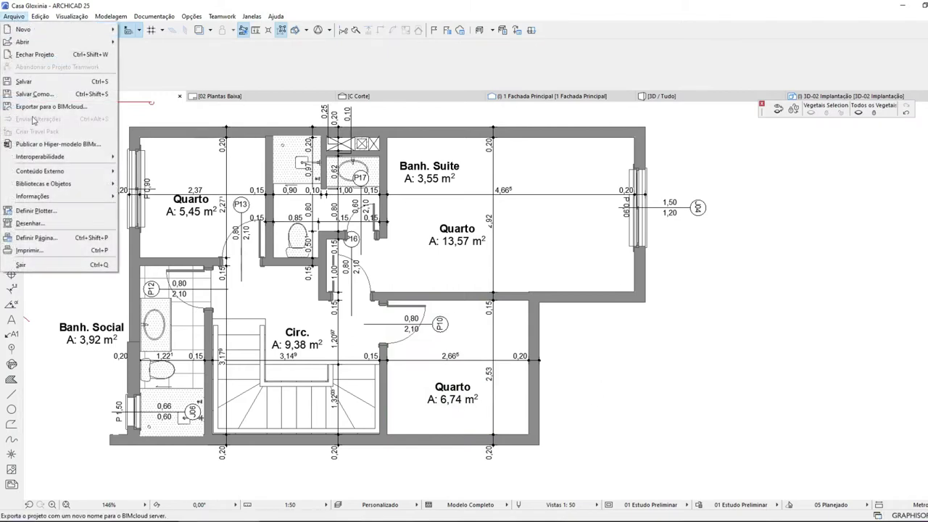
pyautogui.click(29, 79)
# - Review the dimension chains, door labels and zone labels across the Primeiro Pavimento plan
pyautogui.scroll(2, 200, 207)
pyautogui.scroll(-2, 200, 207)
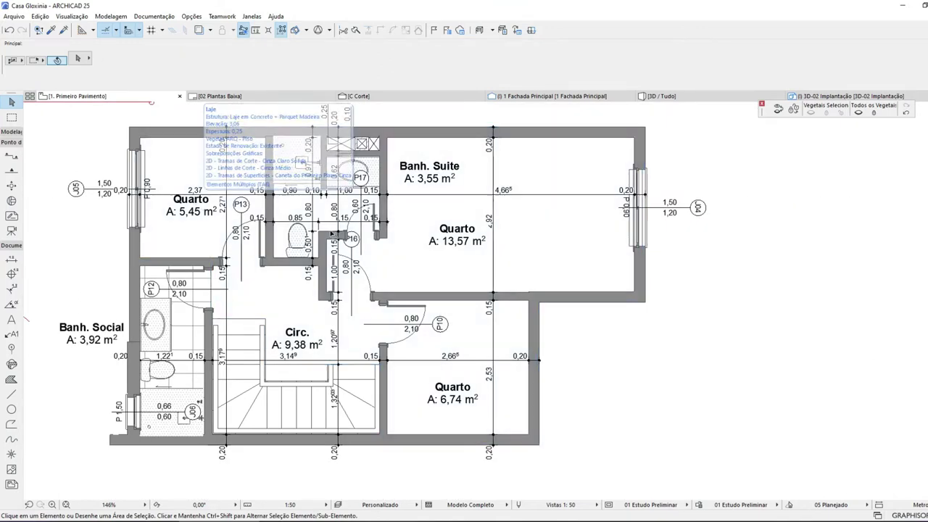
pyautogui.scroll(3, 206, 214)
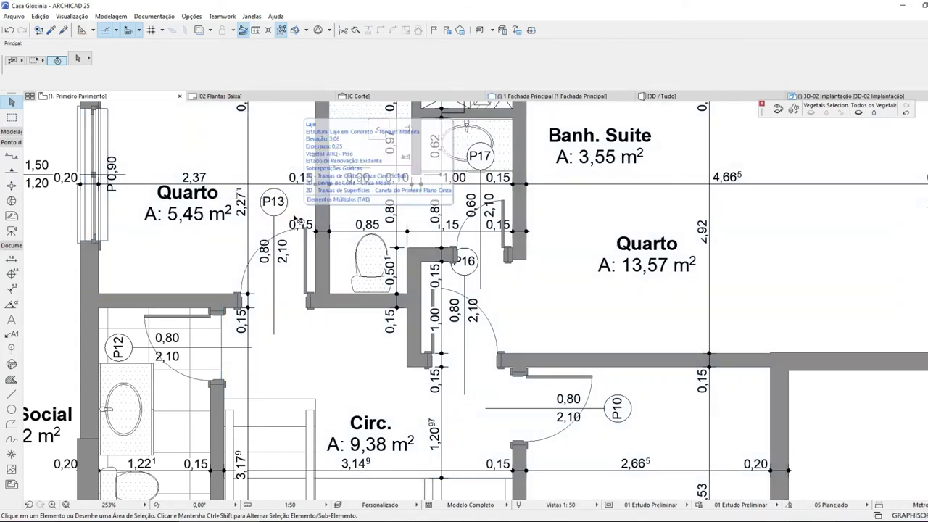
pyautogui.scroll(-3, 297, 220)
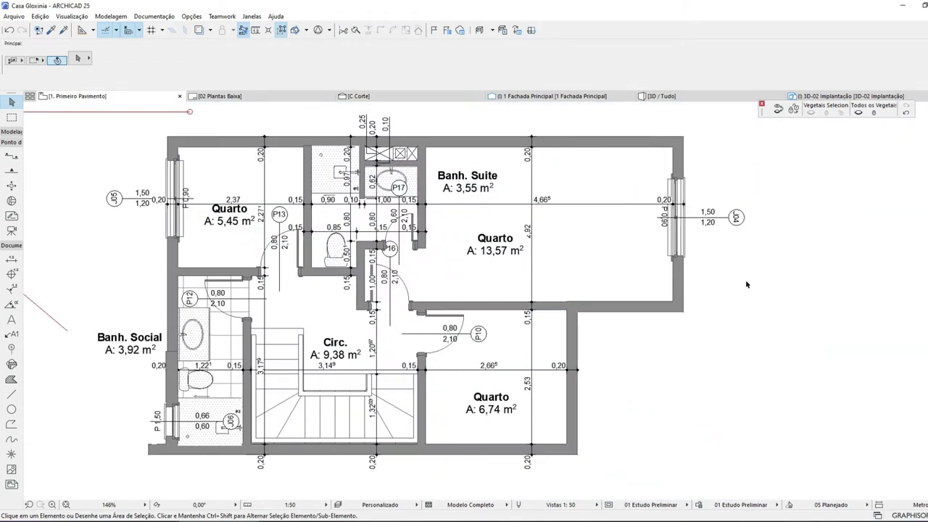
pyautogui.scroll(-2, 660, 285)
pyautogui.scroll(3, 833, 372)
pyautogui.scroll(-1, 770, 336)
pyautogui.scroll(1, 763, 228)
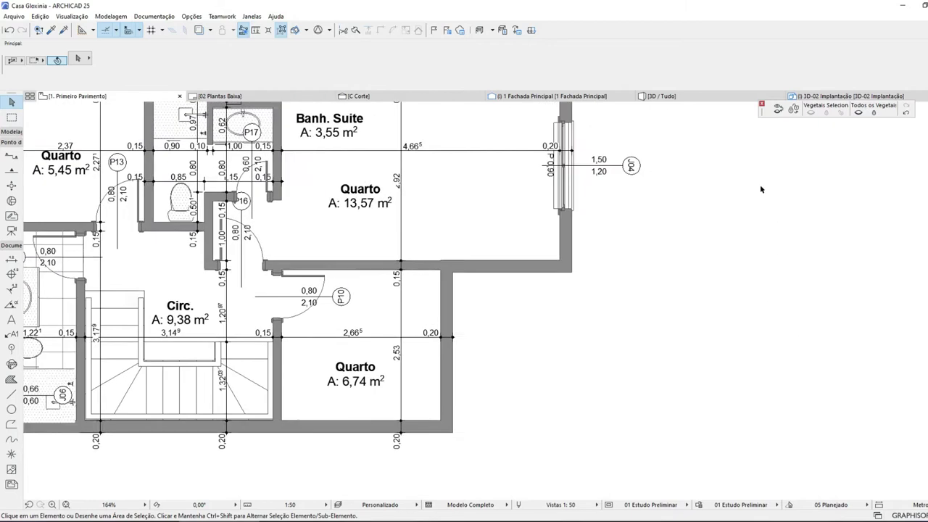
# - Move the 13,57 m² Quarto zone label about 0.33 m horizontally, away from the vertical dimension chain
pyautogui.click(338, 200)
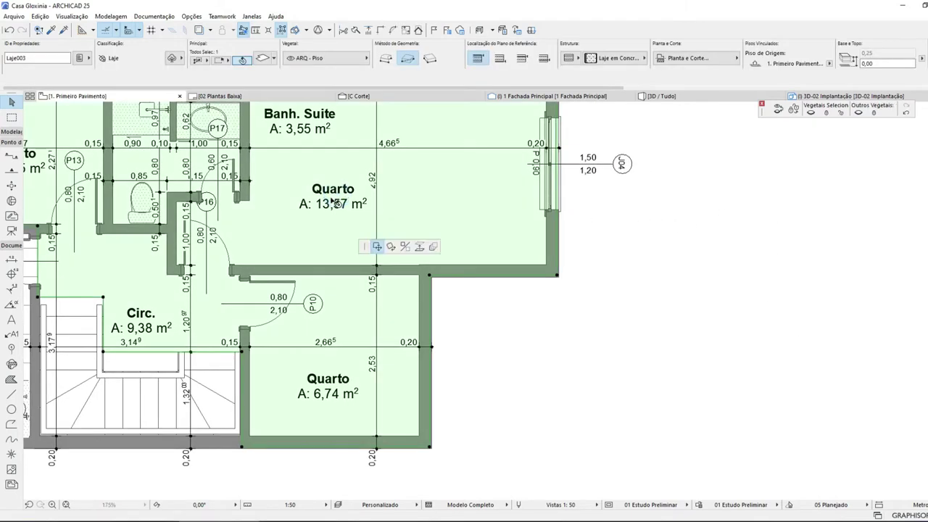
pyautogui.press('Escape')
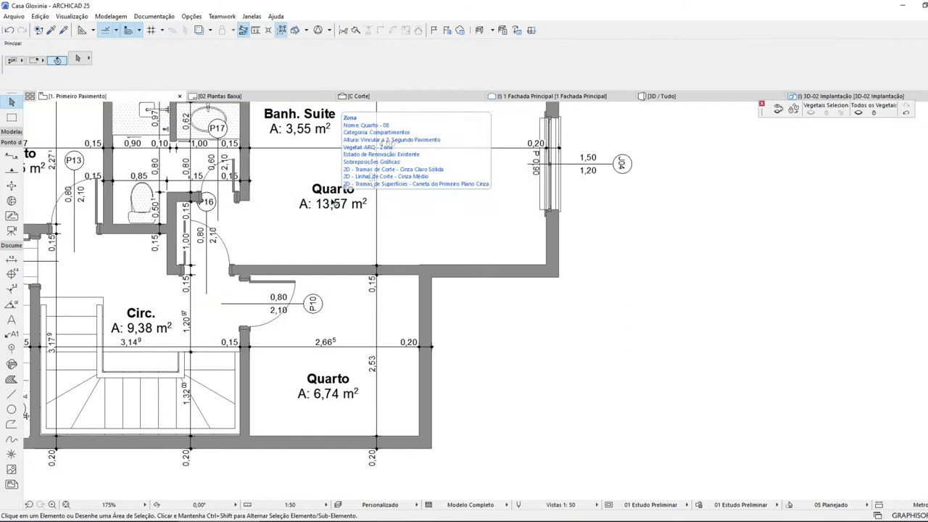
pyautogui.click(332, 201)
pyautogui.click(334, 197)
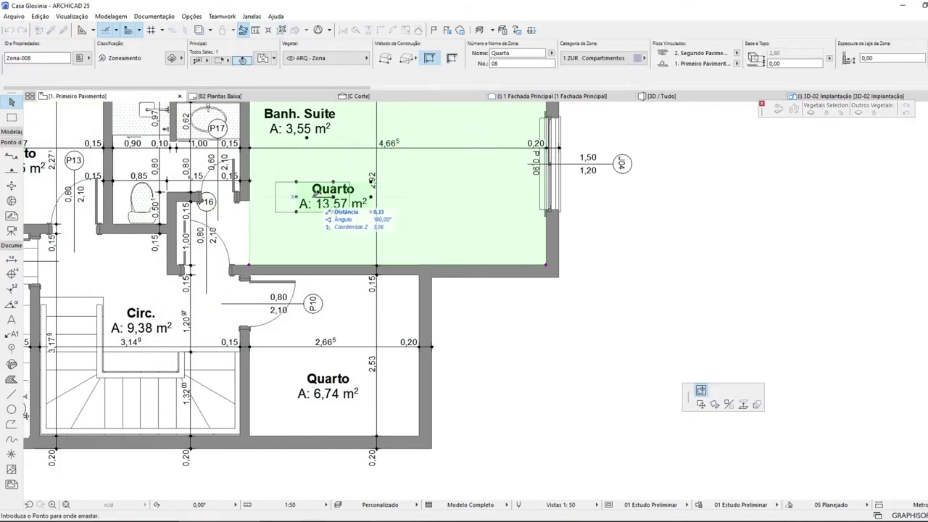
pyautogui.click(331, 202)
pyautogui.scroll(-2, 335, 209)
pyautogui.moveTo(338, 215); pyautogui.dragTo(434, 255, button='middle')
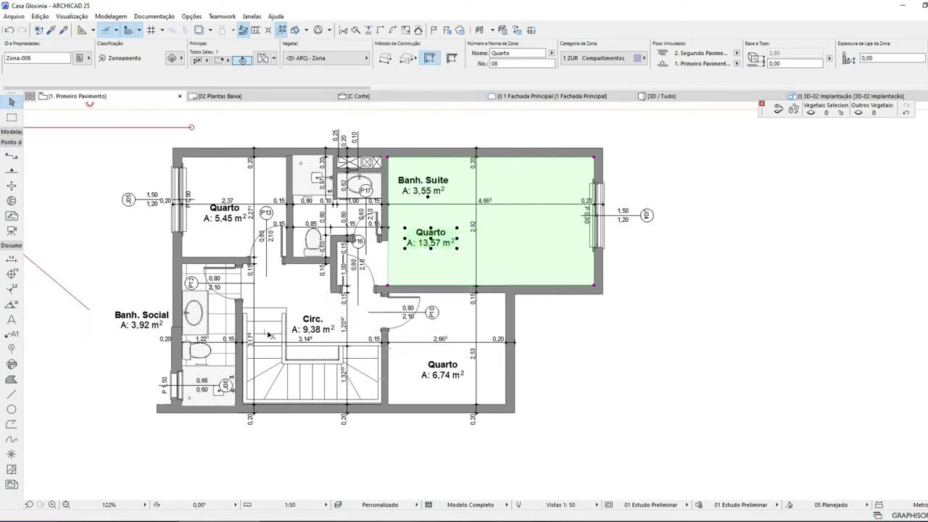
pyautogui.moveTo(269, 335)
pyautogui.scroll(3, 148, 333)
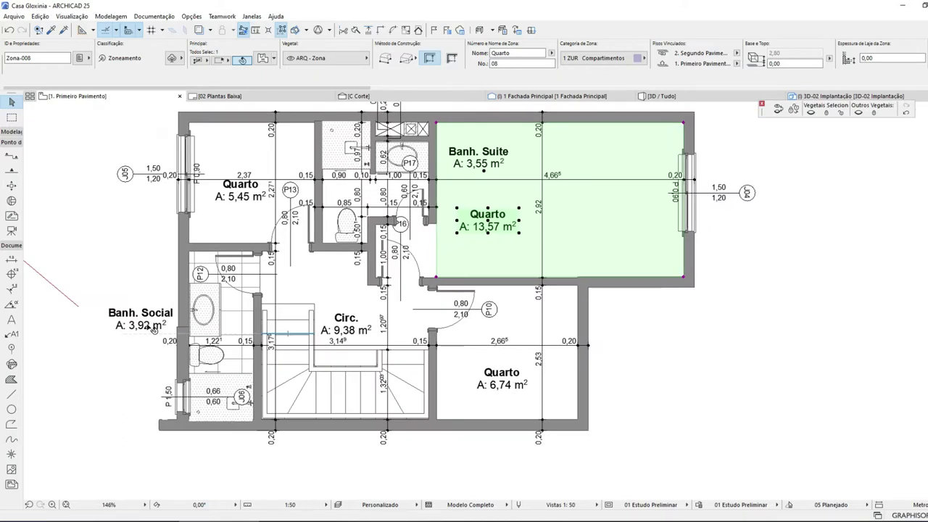
pyautogui.scroll(-3, 154, 329)
pyautogui.scroll(3, 102, 245)
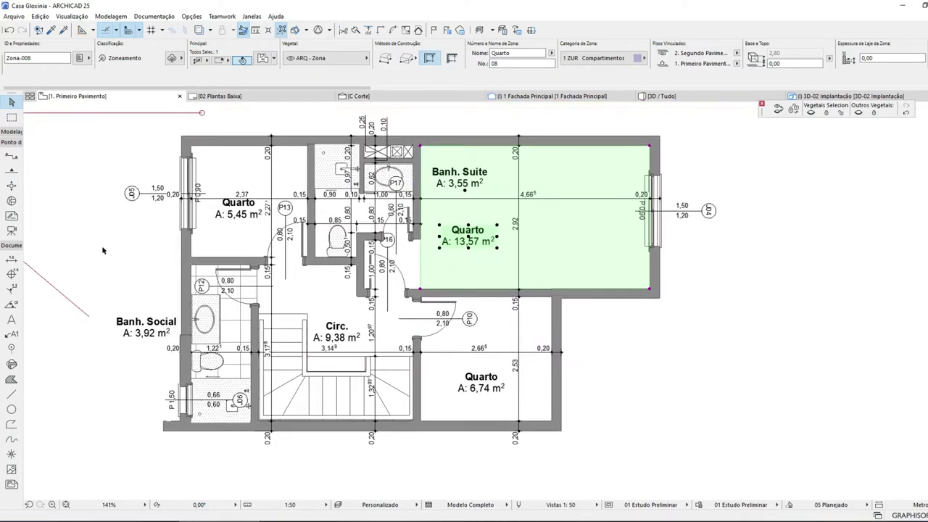
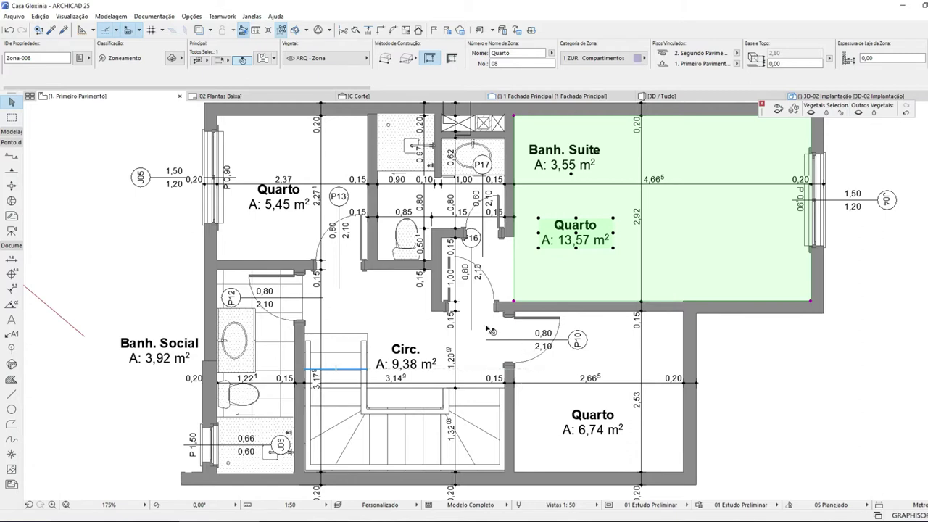
# - Review the completed dimension chains, door labels and room labels across the whole upper-floor plan
pyautogui.scroll(-2, 434, 303)
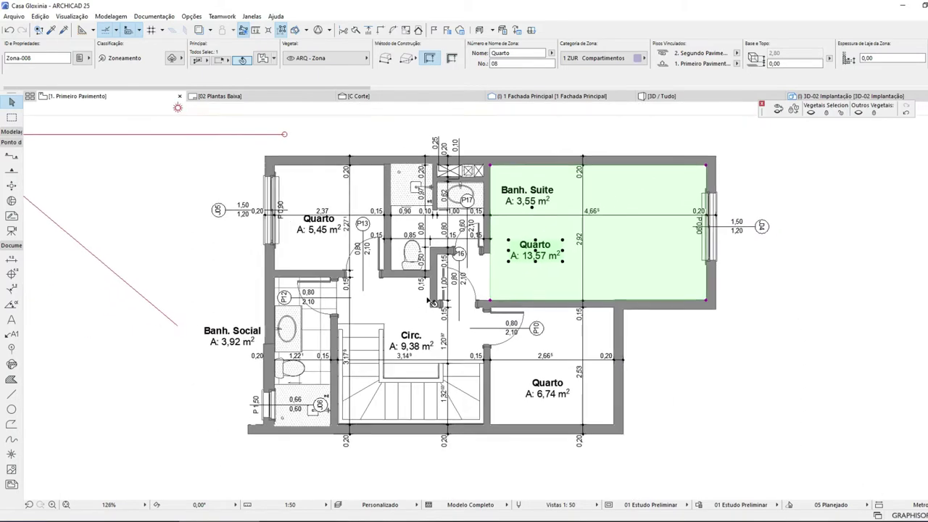
pyautogui.scroll(-1, 434, 304)
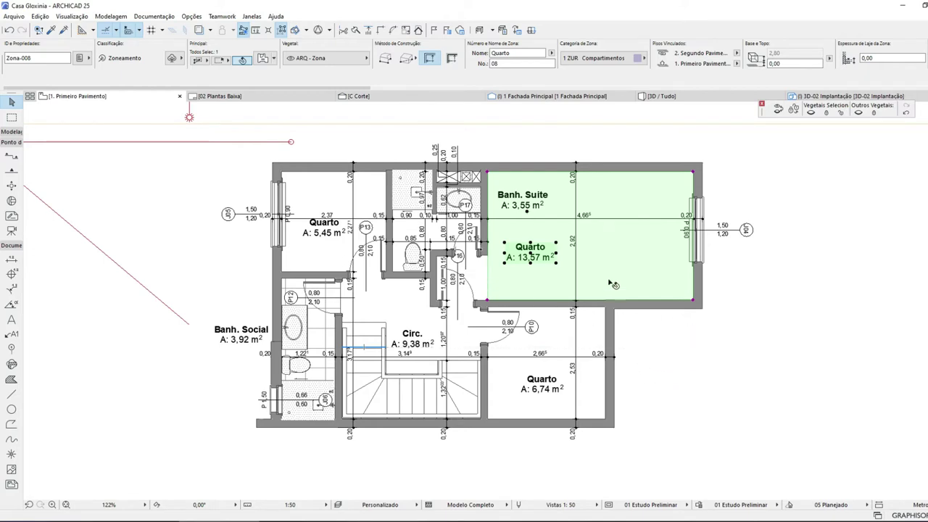
pyautogui.scroll(2, 738, 196)
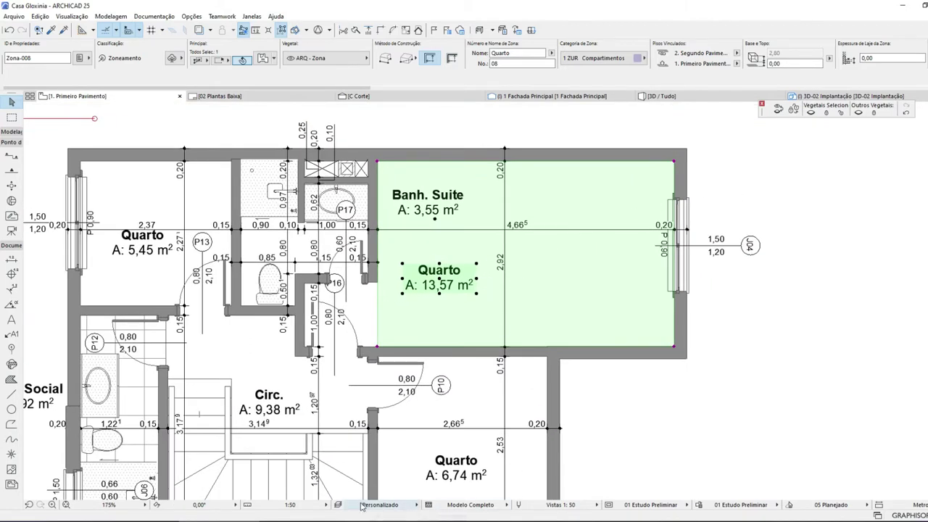
pyautogui.scroll(-2, 432, 338)
pyautogui.scroll(2, 163, 324)
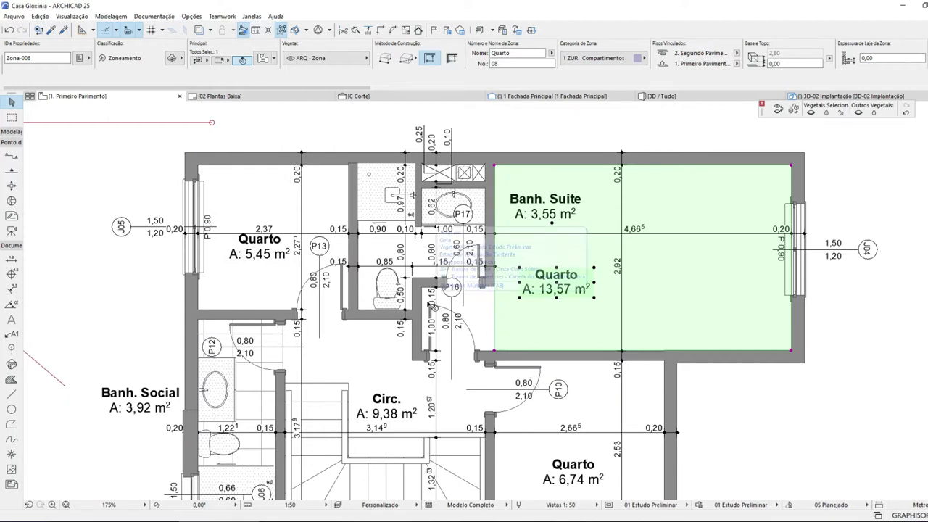
pyautogui.scroll(-1, 389, 308)
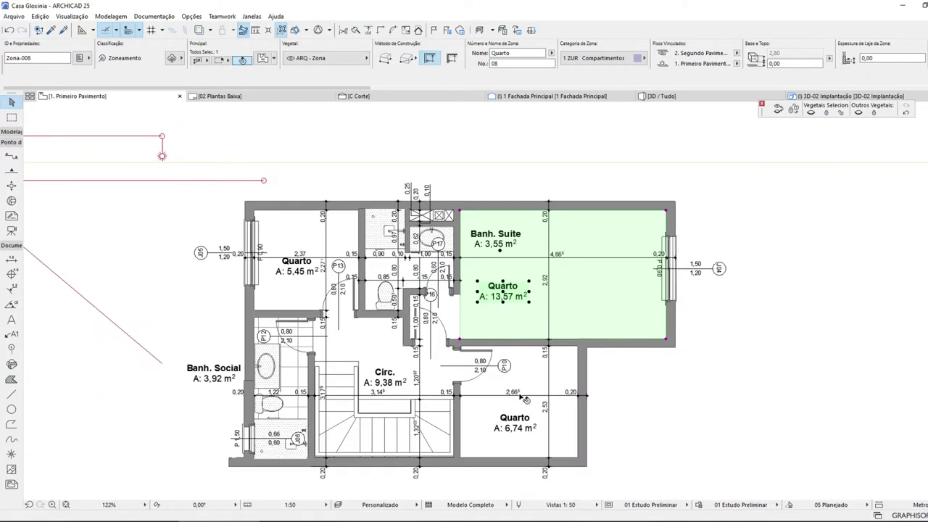
pyautogui.scroll(-3, 536, 384)
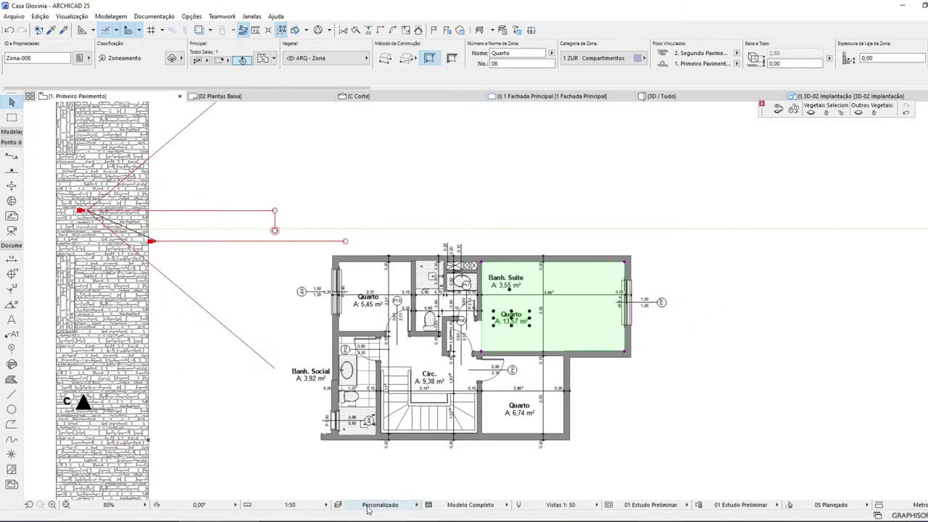
# - Make the ARQ - Zona Área Casa layer visible in the layer settings
pyautogui.click(337, 505)
pyautogui.moveTo(749, 156); pyautogui.dragTo(751, 272)
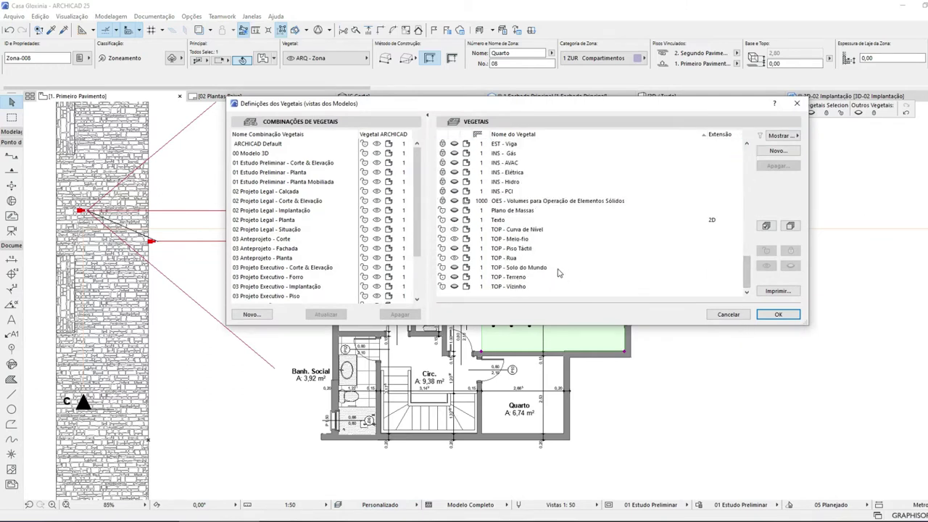
pyautogui.scroll(4, 505, 192)
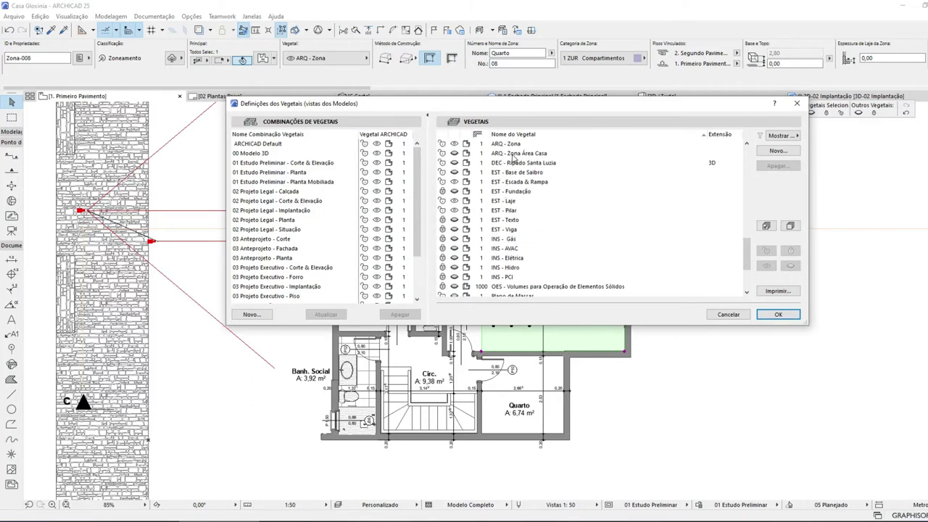
pyautogui.click(475, 153)
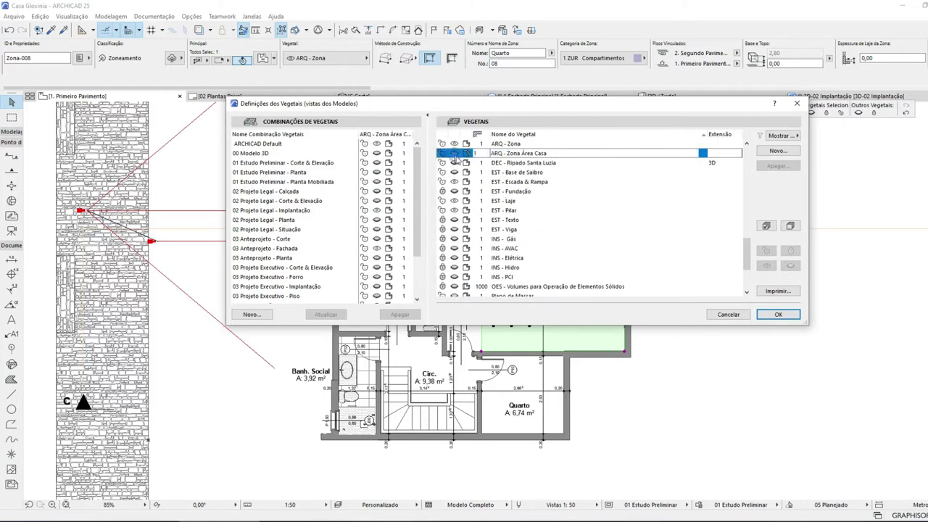
pyautogui.click(778, 315)
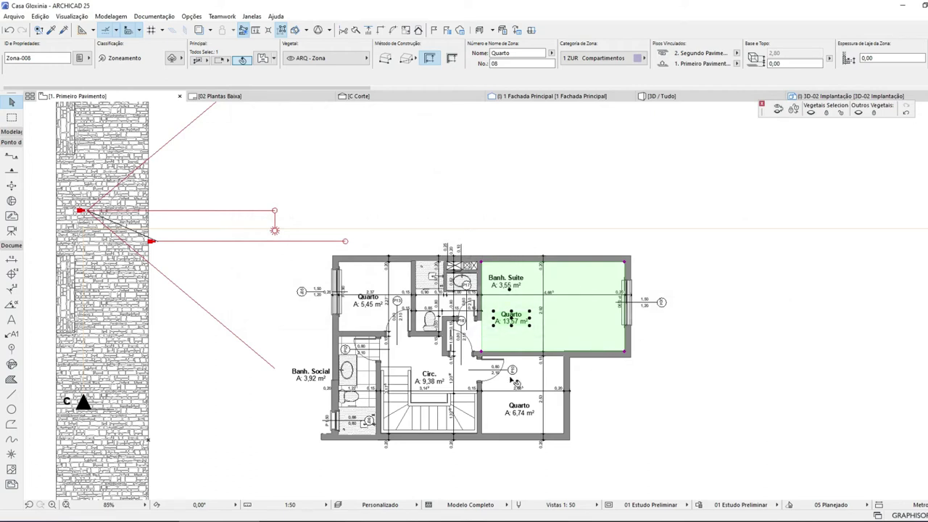
# - Switch to the Pavimento Térreo plan and select the Casa 2 area zone
pyautogui.scroll(2, 506, 411)
pyautogui.hotkey('ctrl', 'Down')
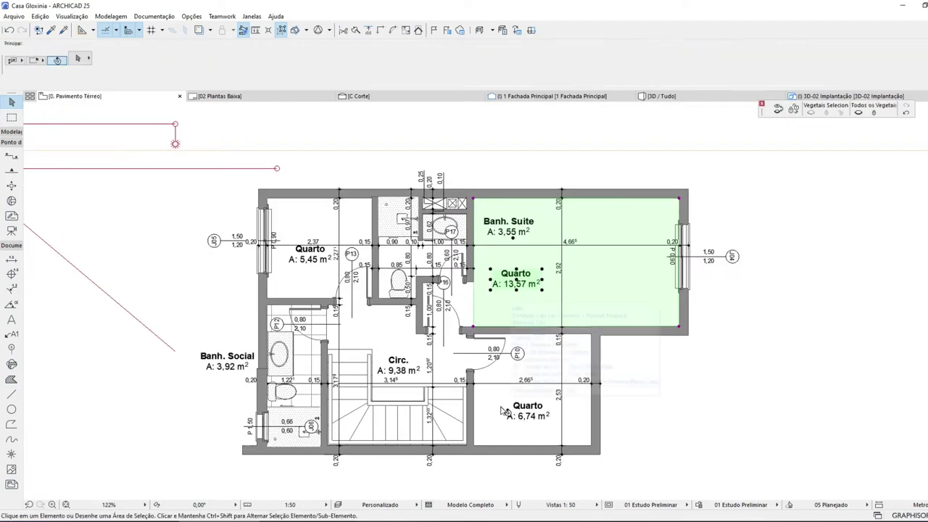
pyautogui.click(411, 360)
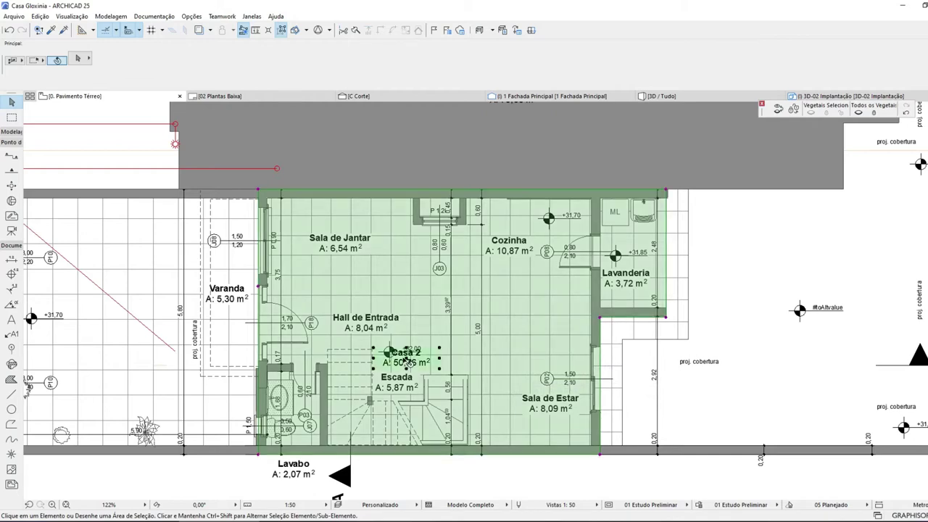
pyautogui.scroll(-4, 410, 360)
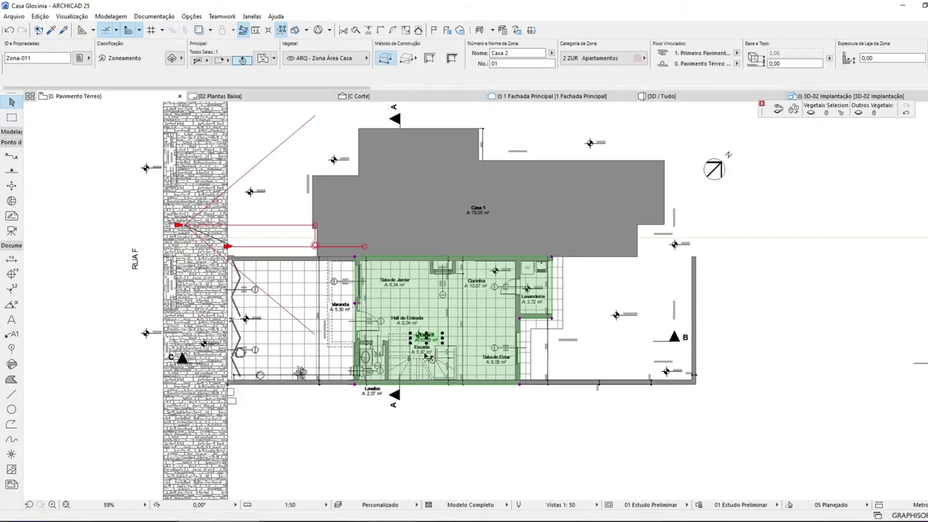
pyautogui.scroll(5, 439, 337)
# - Try moving the Casa 2 zone label below the plan and renaming the zone Casa 2 - Térreo, and undo both changes
pyautogui.click(435, 327)
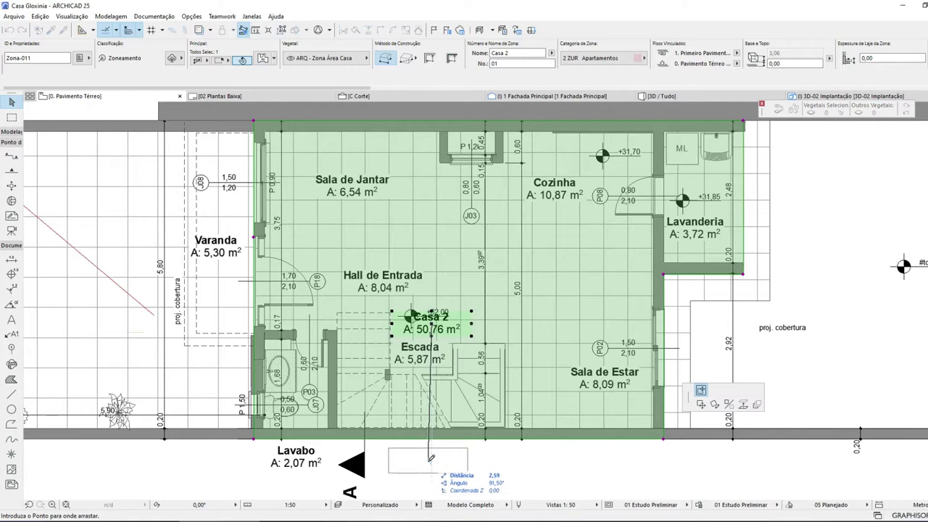
pyautogui.click(435, 469)
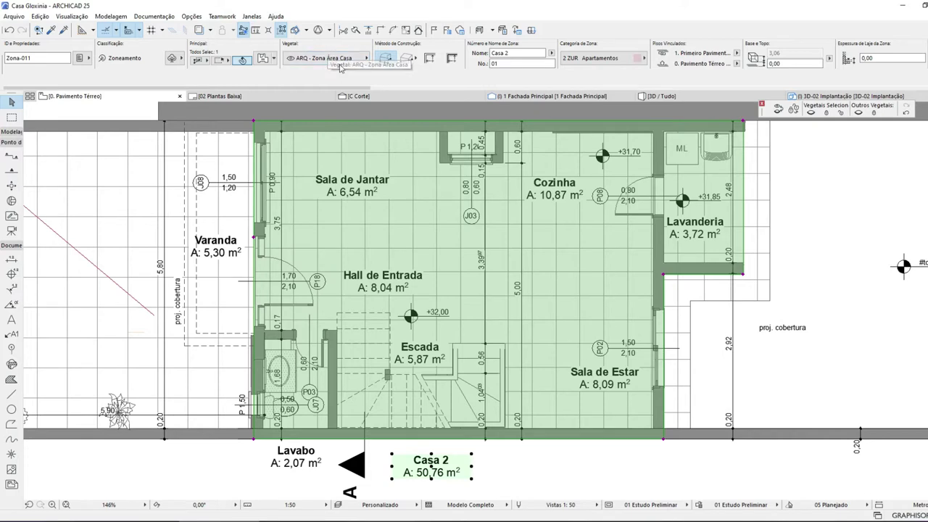
pyautogui.click(512, 54)
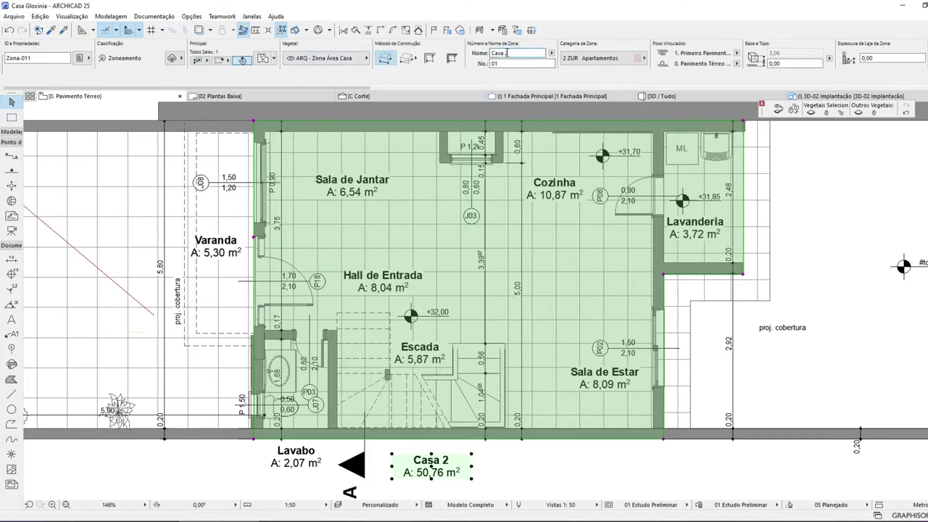
pyautogui.write('- T')
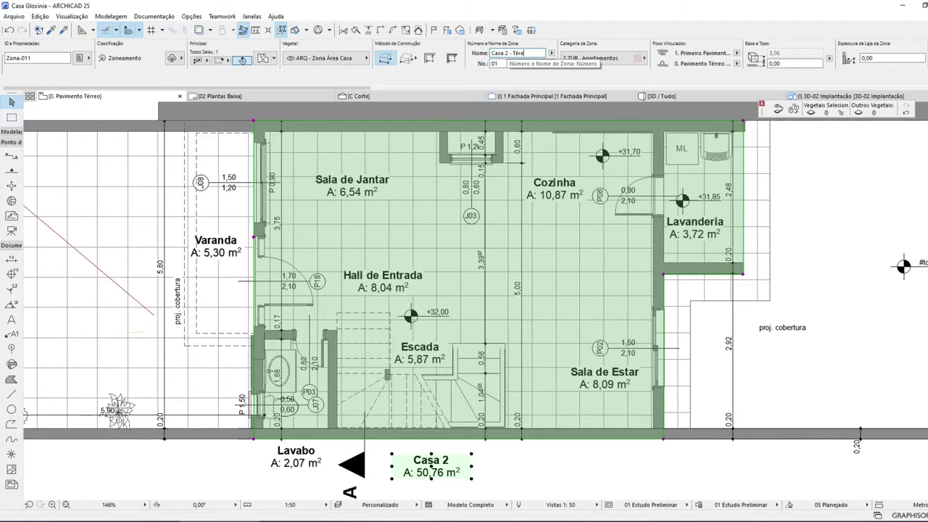
pyautogui.write('érreo')
pyautogui.press('Return')
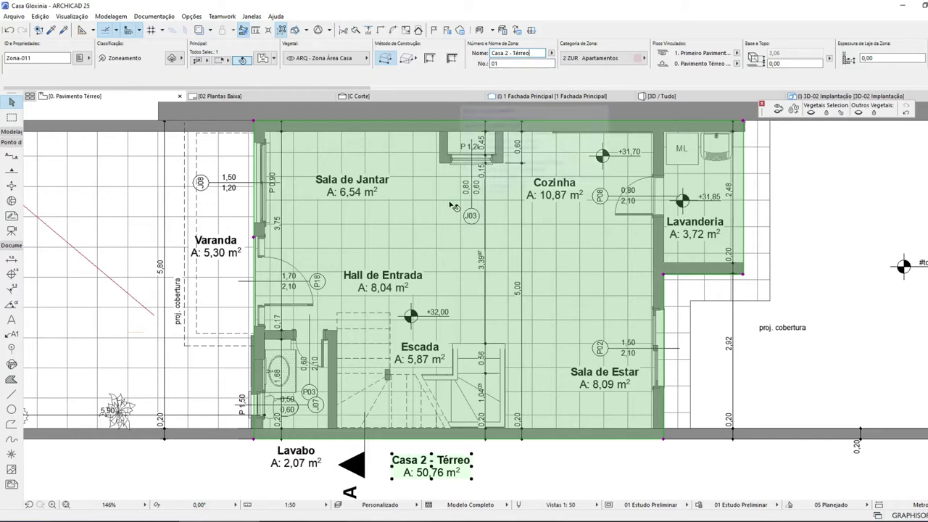
pyautogui.click(8, 30)
pyautogui.click(8, 30)
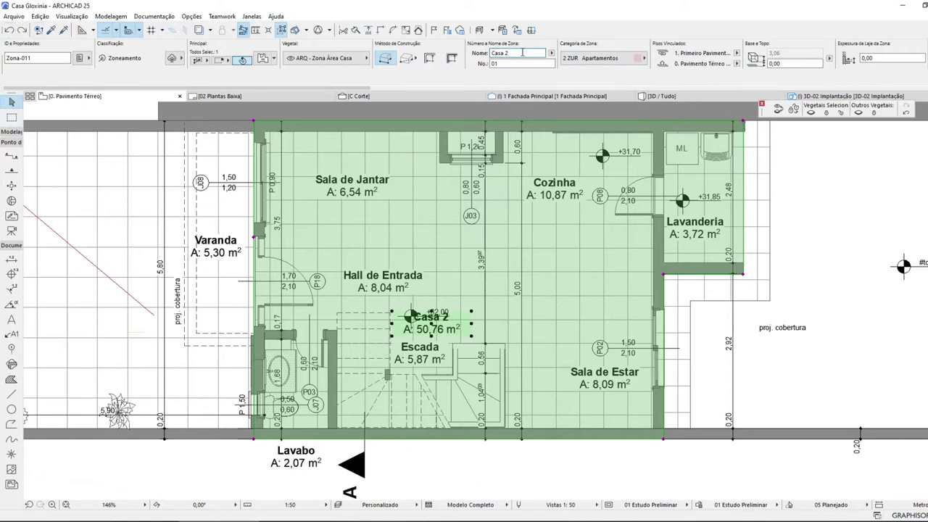
# - Rename the Casa 2 zone as Casa 2 - Térreo and deselect it
pyautogui.write('1')
pyautogui.press('Return')
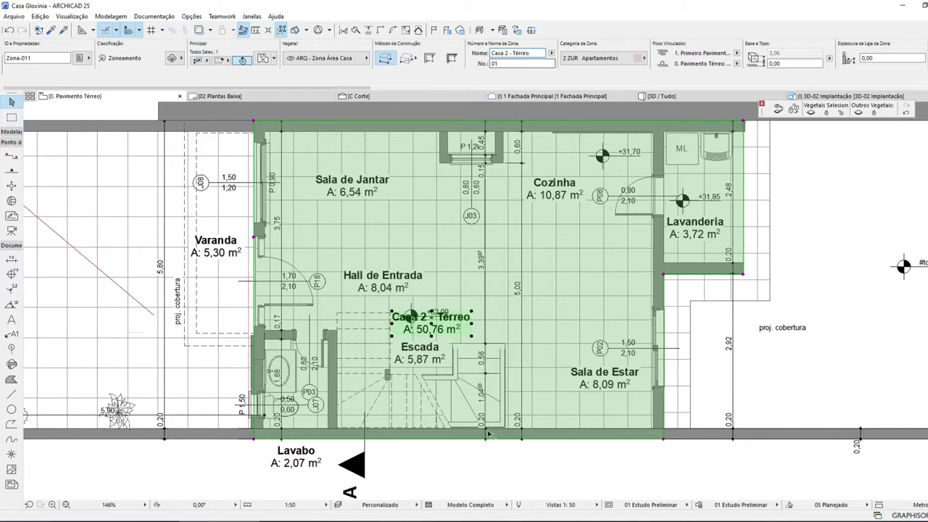
pyautogui.press('Escape')
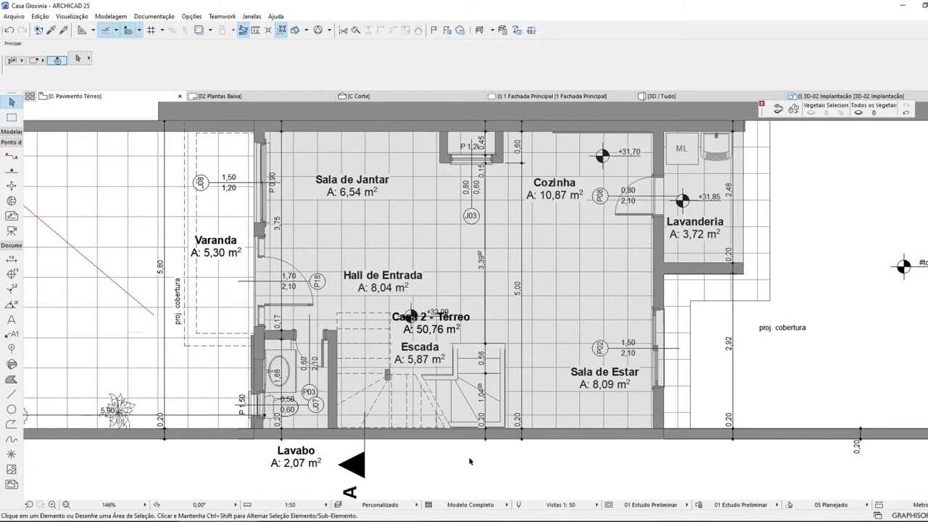
# - Offset the Casa 2 - Térreo zone's edge at the entrance door about 0.06 m outward to the exterior wall face
pyautogui.click(428, 330)
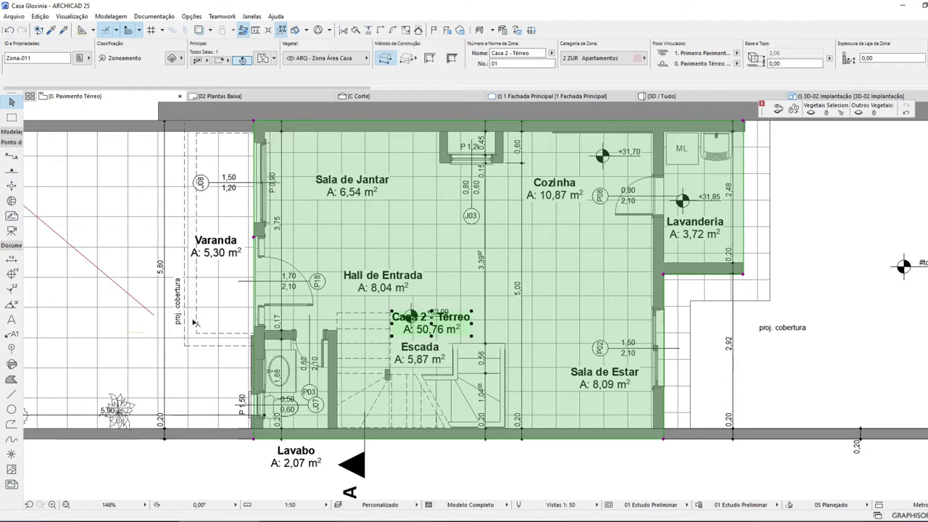
pyautogui.scroll(3, 252, 303)
pyautogui.click(296, 303)
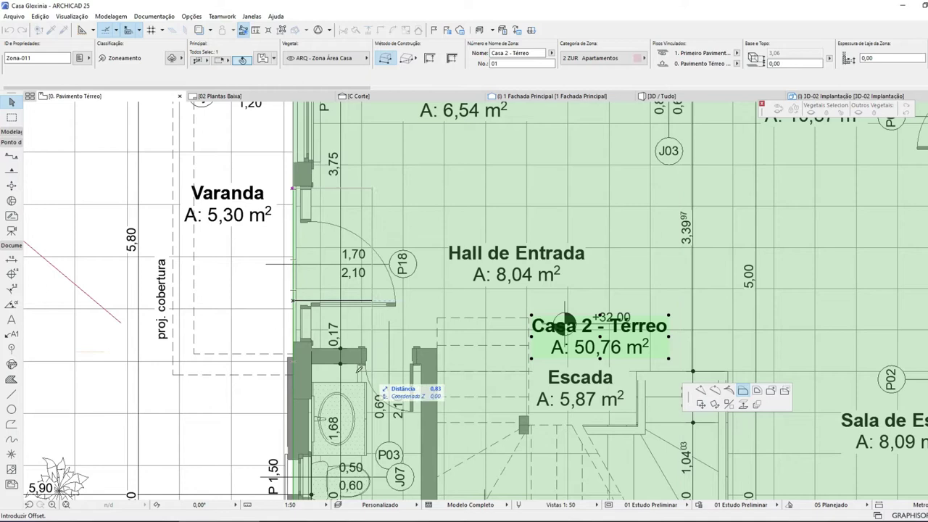
pyautogui.click(289, 355)
pyautogui.scroll(-5, 312, 341)
pyautogui.scroll(4, 297, 283)
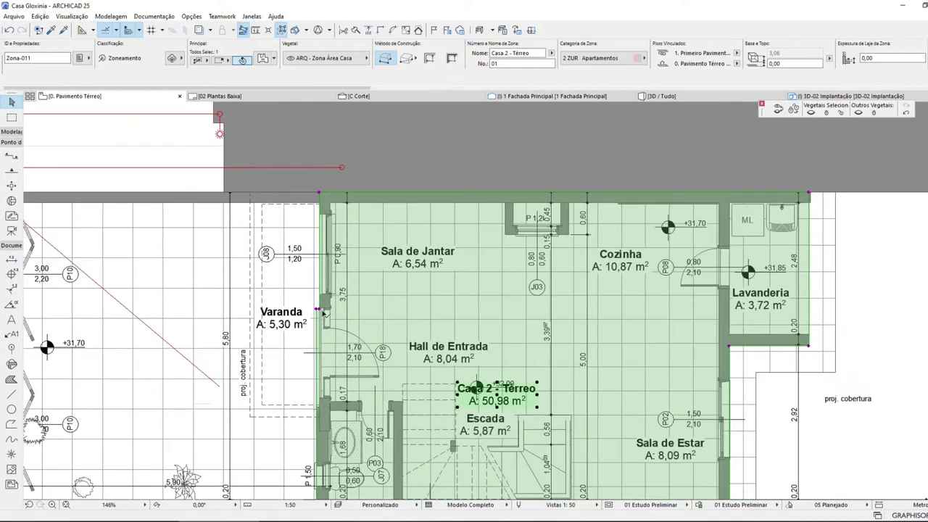
# - Extend the Casa 2 - Térreo zone over the Varanda, offsetting its edges about 1.31 m and 2.04 m to the outer roof projection line
pyautogui.click(320, 301)
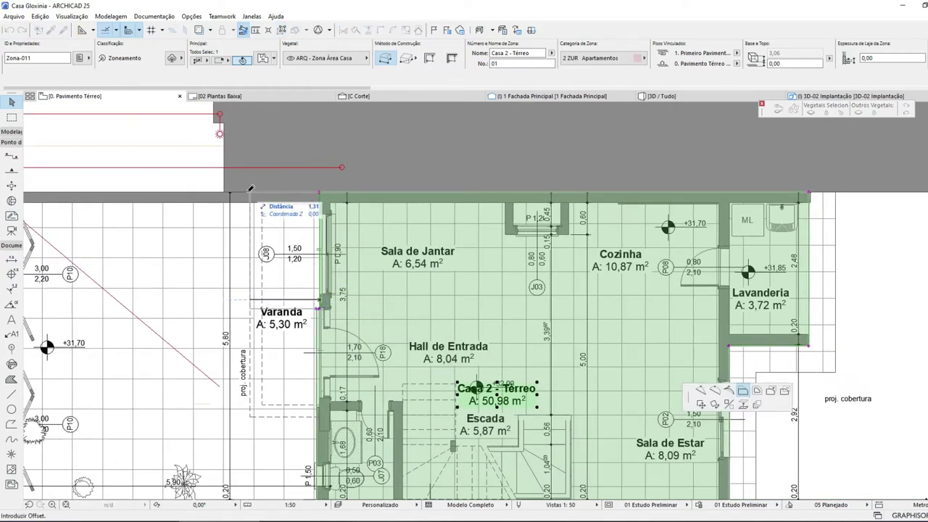
pyautogui.click(248, 192)
pyautogui.click(280, 309)
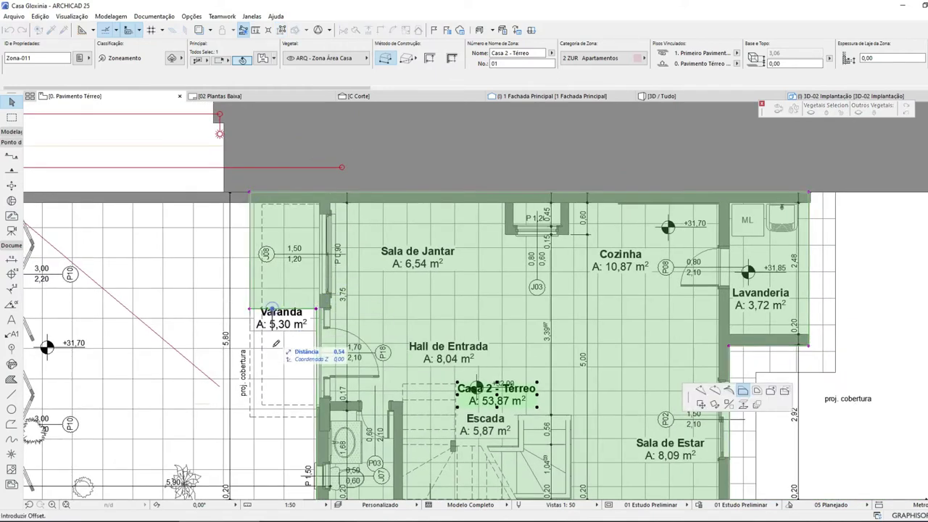
pyautogui.click(254, 414)
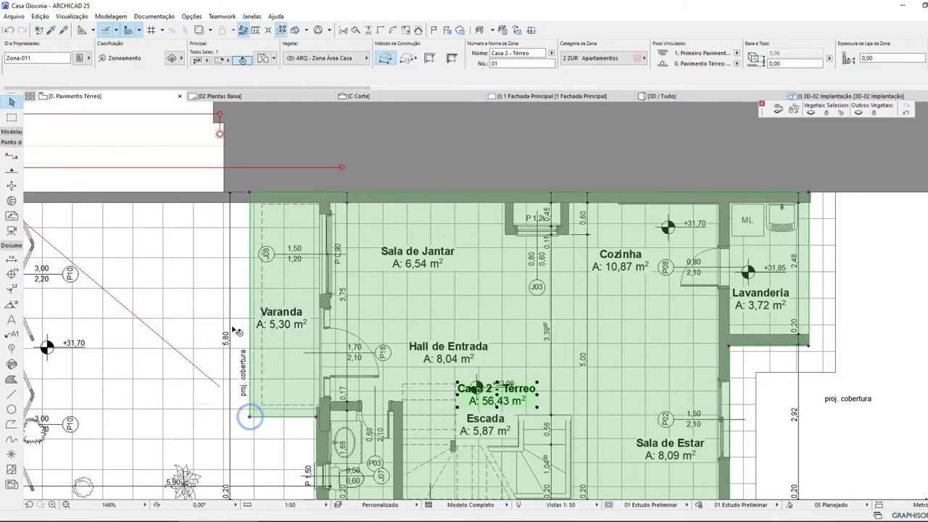
pyautogui.scroll(-3, 261, 298)
pyautogui.scroll(1, 537, 348)
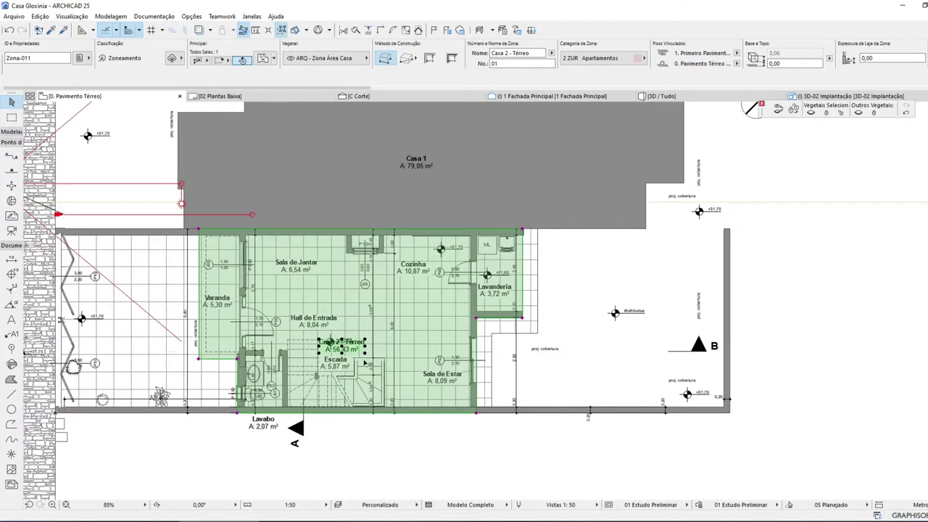
pyautogui.scroll(2, 364, 363)
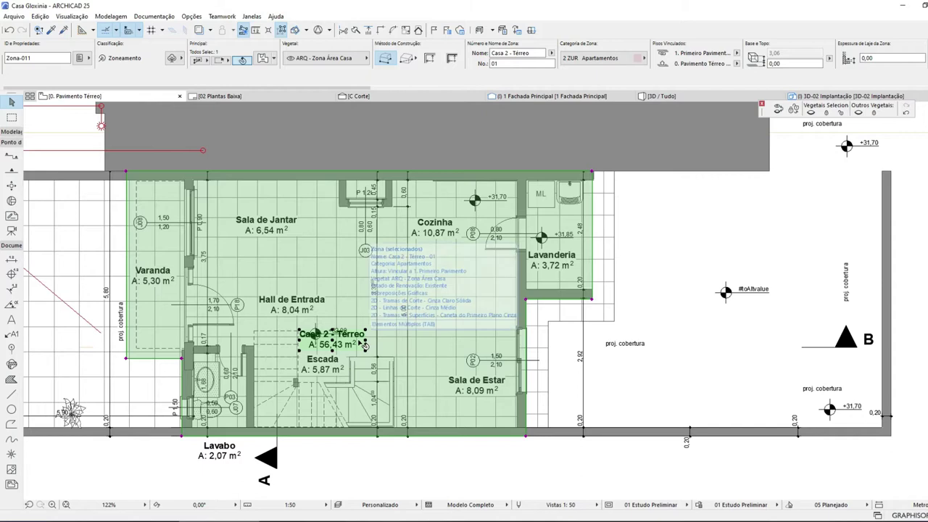
# - Duplicate the Casa 2 - Térreo zone horizontally, set the copy's home story to 1. Primeiro Pavimento and open that floor plan
pyautogui.moveTo(360, 320); pyautogui.dragTo(405, 324)
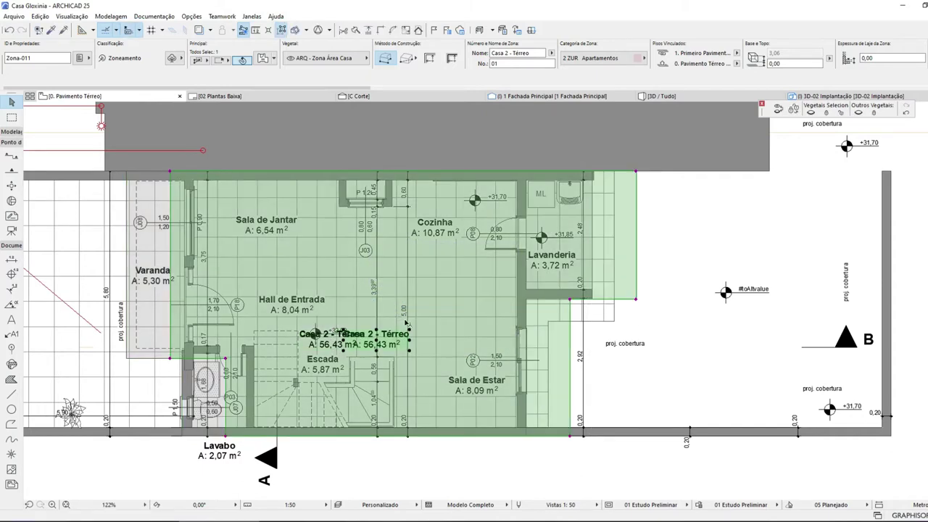
pyautogui.click(737, 64)
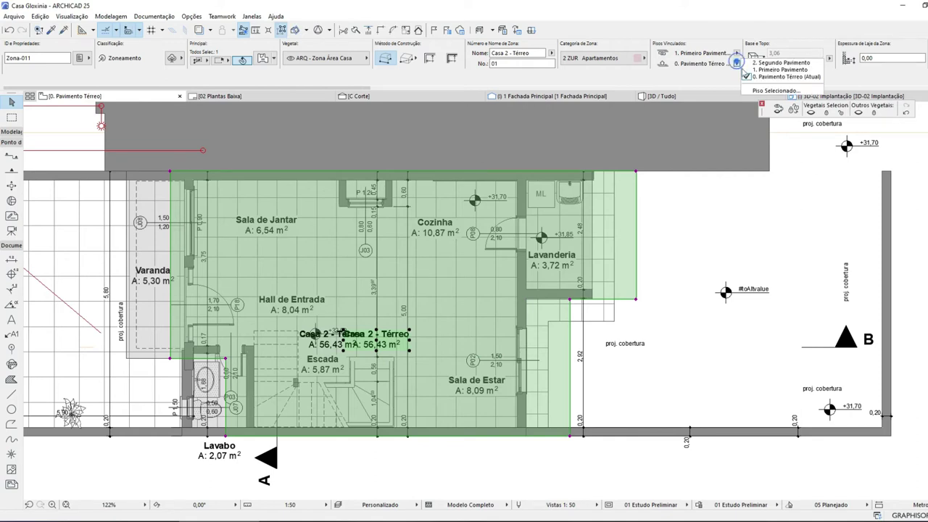
pyautogui.click(791, 71)
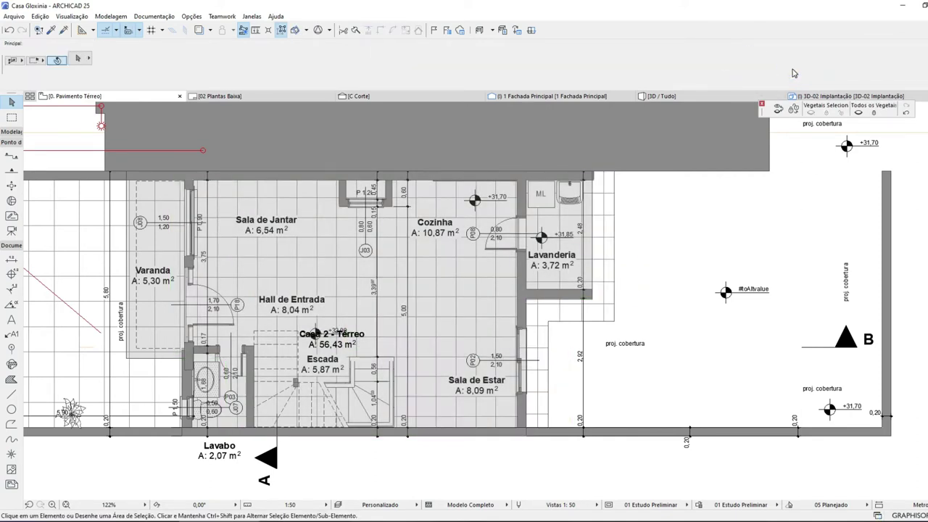
pyautogui.hotkey('ctrl', 'Up')
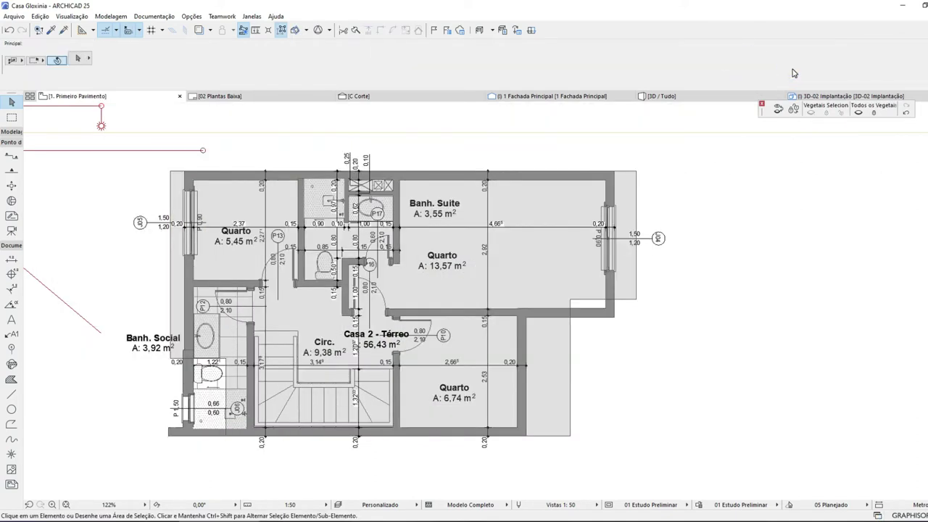
# - Move the copied Casa 2 zone horizontally on the Primeiro Pavimento back to the original ground-floor zone's position
pyautogui.click(637, 302)
pyautogui.hotkey('ctrl', 'd')
pyautogui.click(661, 344)
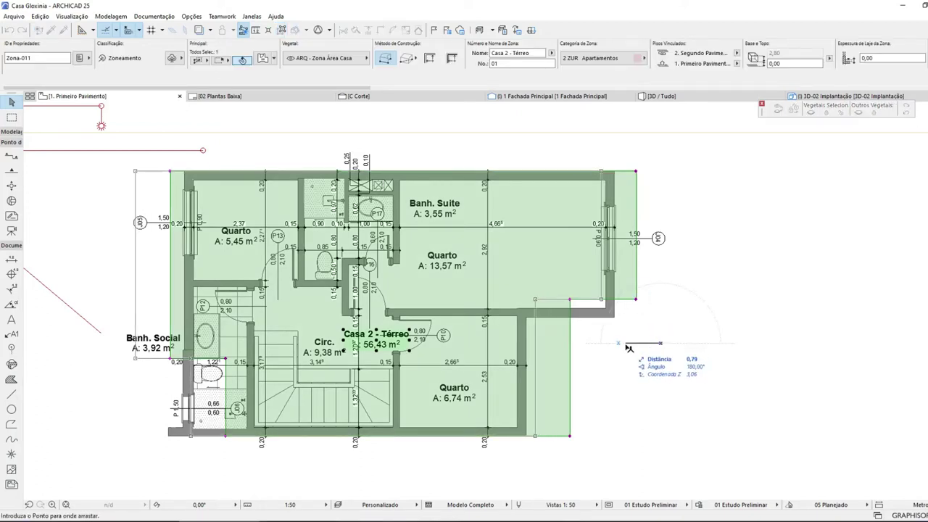
pyautogui.click(617, 345)
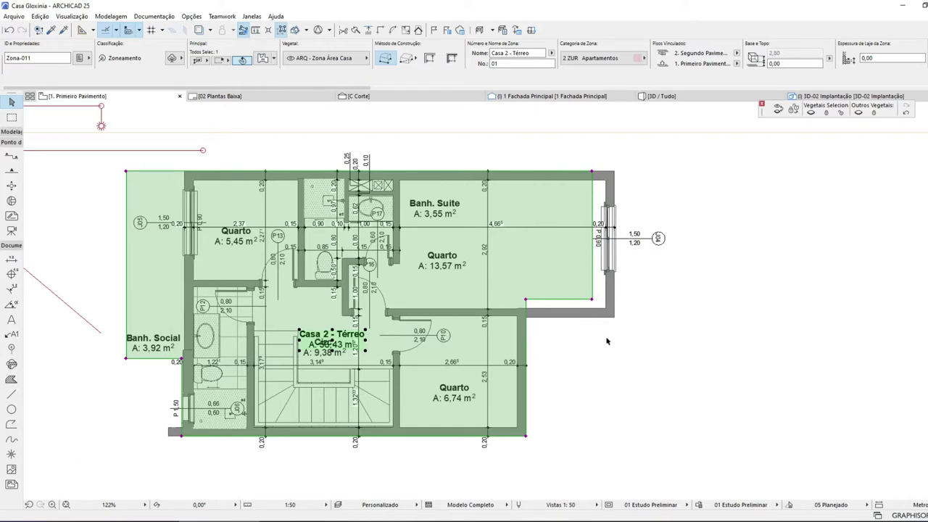
# - Move the Casa 2 - Térreo zone label clear of the Circ. label on the Primeiro Pavimento plan
pyautogui.click(470, 506)
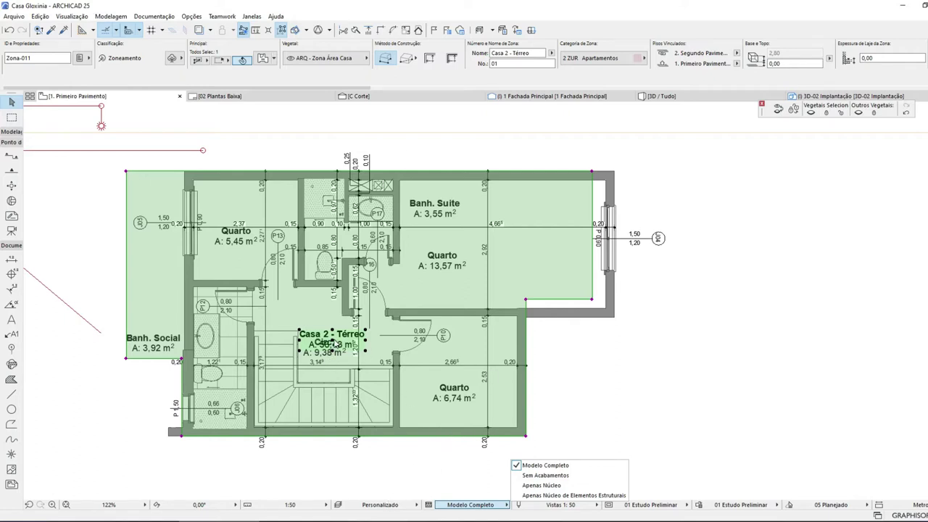
pyautogui.click(335, 344)
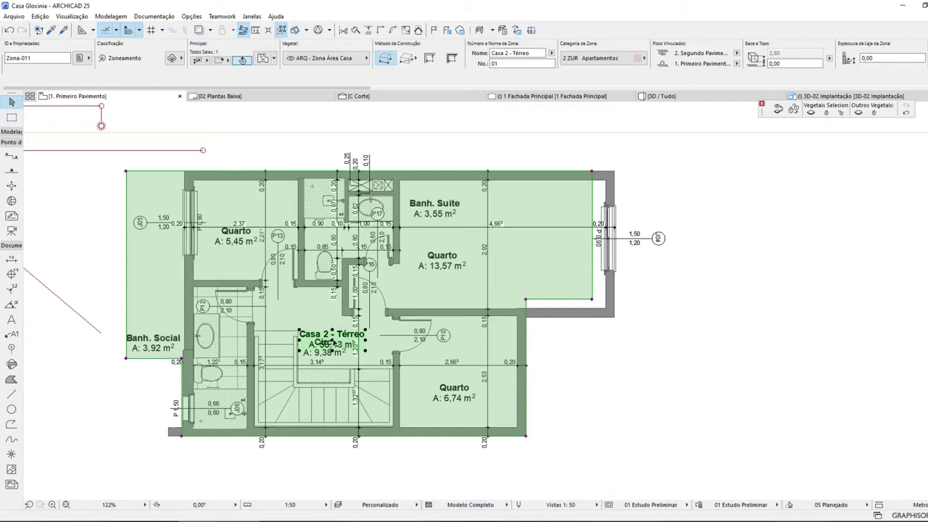
pyautogui.click(333, 341)
pyautogui.click(306, 312)
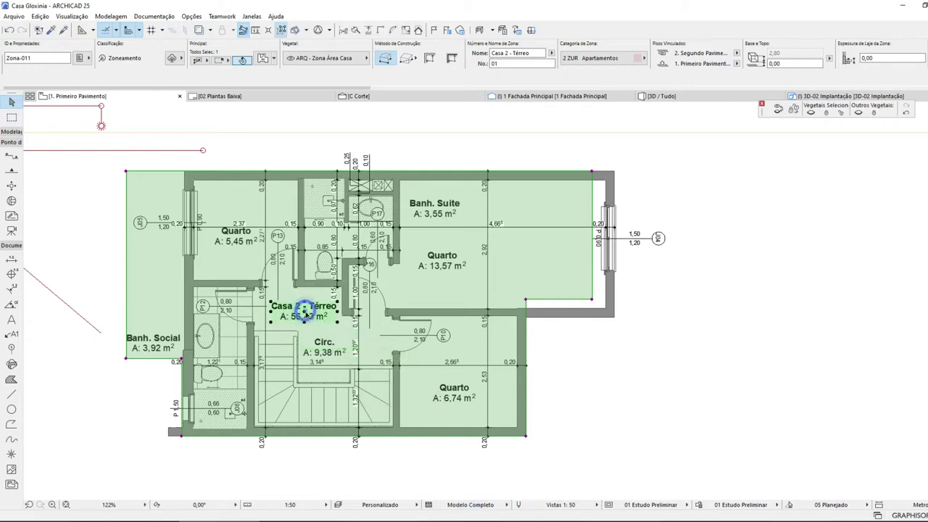
pyautogui.press('Escape')
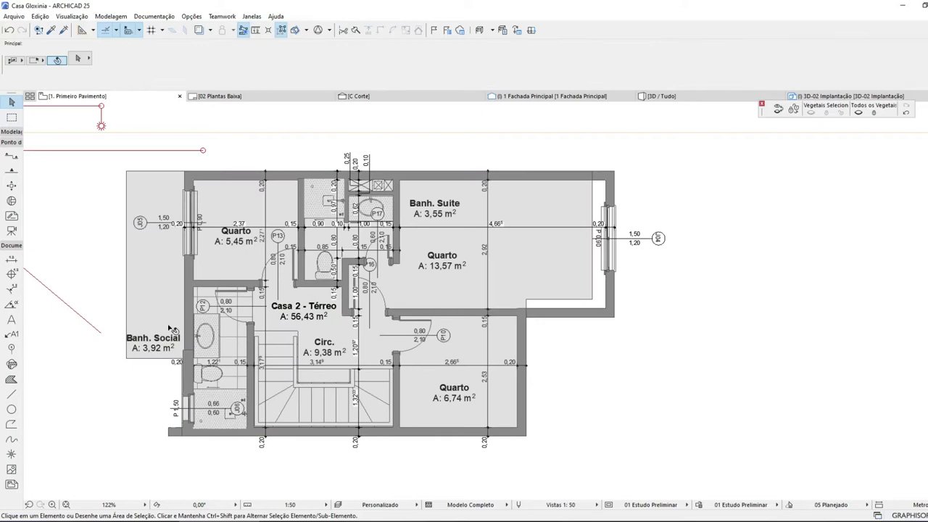
# - Move the Banh. Social zone label below the Casa 2 zone's outline, outside the bathroom's exterior wall
pyautogui.moveTo(157, 354); pyautogui.dragTo(149, 377)
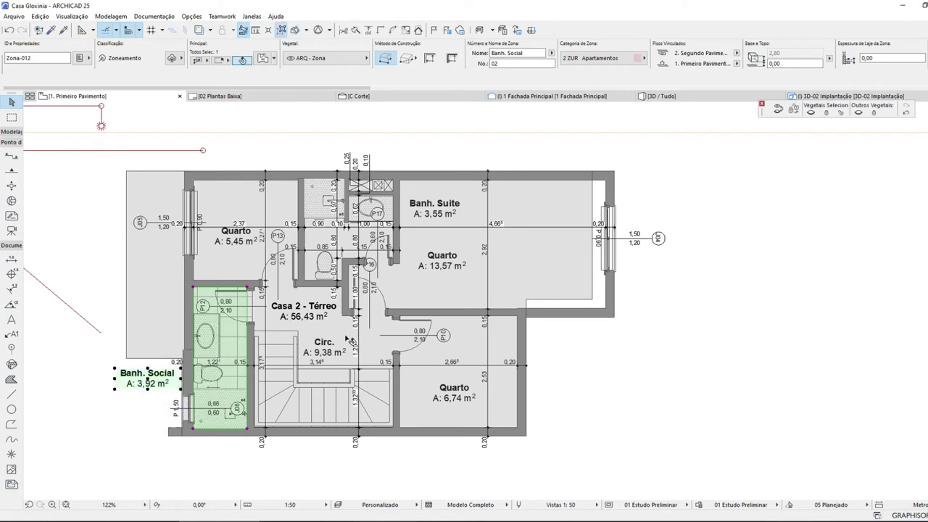
pyautogui.scroll(3, 125, 416)
pyautogui.scroll(2, 166, 412)
pyautogui.press('Escape')
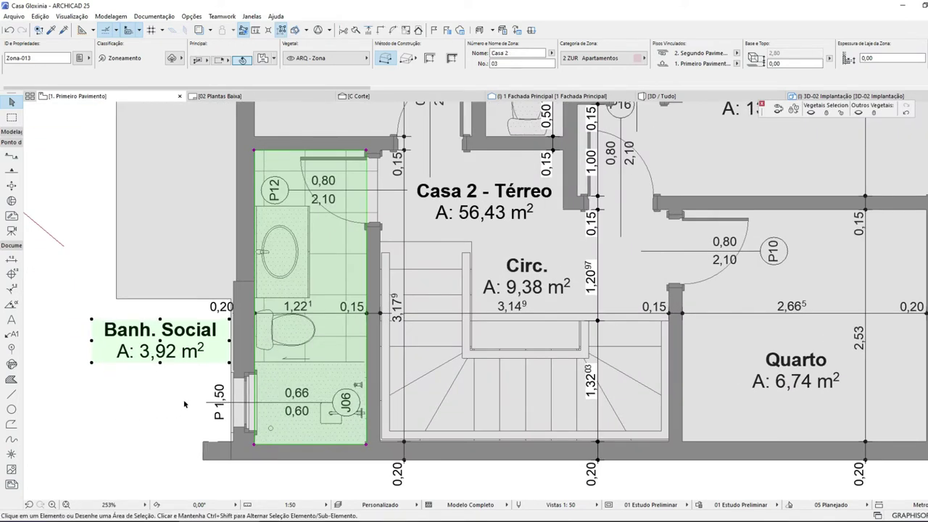
# - Check which composite structure is assigned to the Banh. Social's projecting exterior wall segment
pyautogui.scroll(-4, 221, 391)
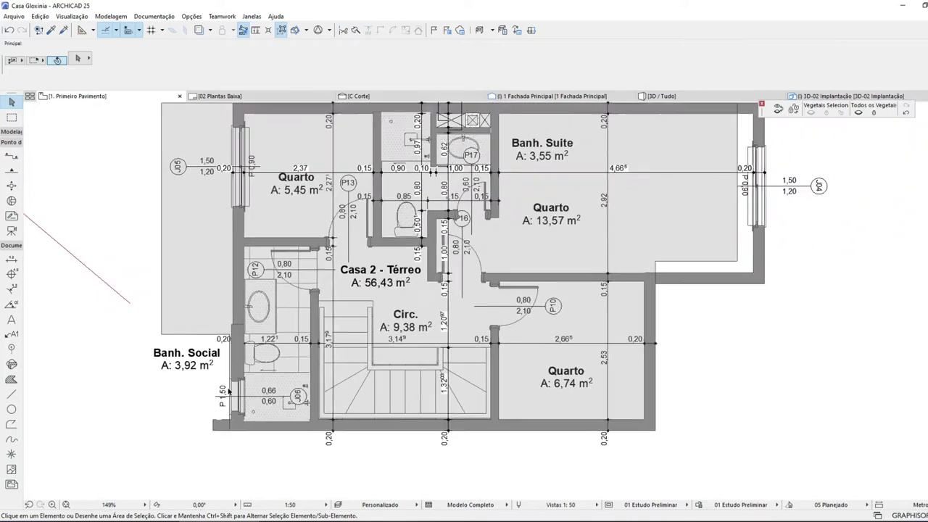
pyautogui.scroll(6, 231, 355)
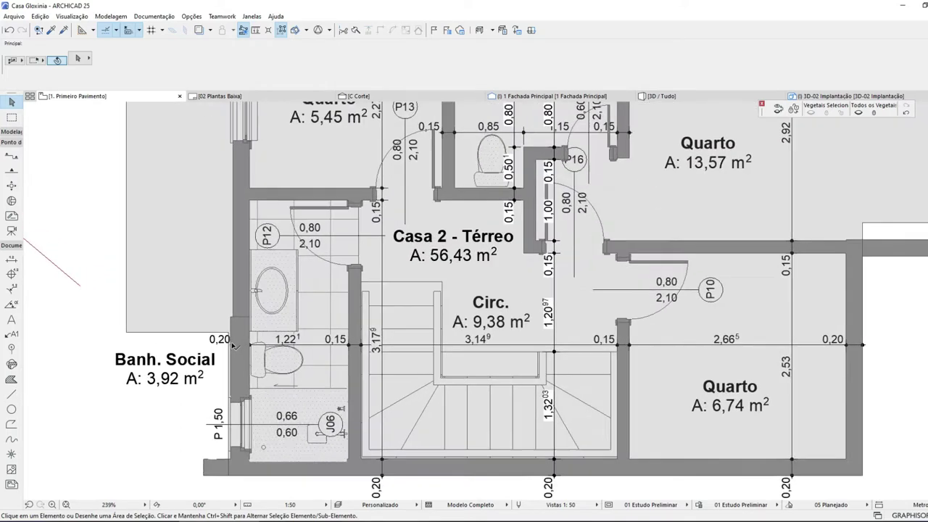
pyautogui.click(236, 304)
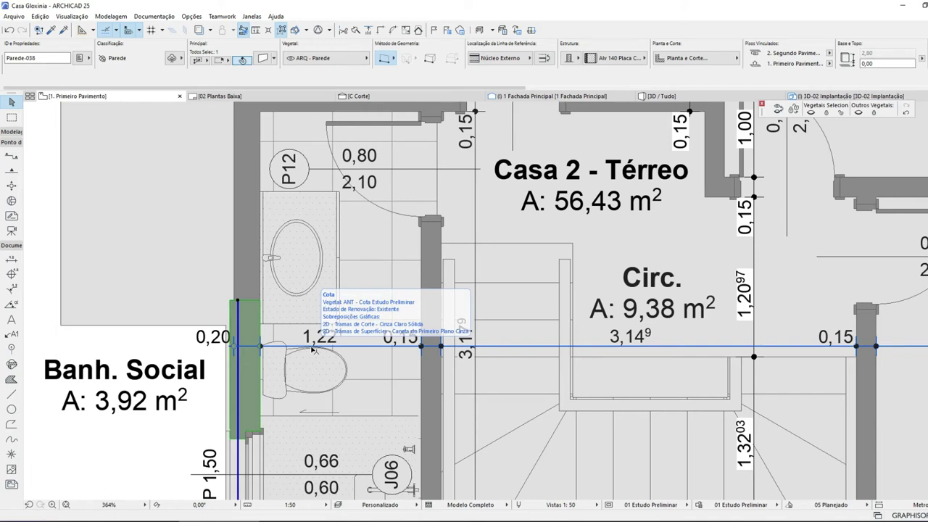
pyautogui.click(597, 60)
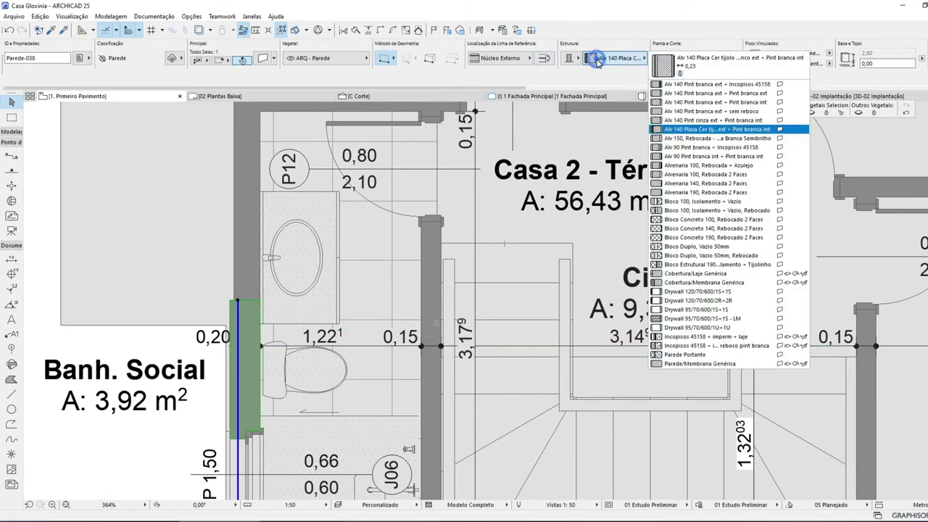
pyautogui.click(596, 61)
pyautogui.press('Escape')
# - Turn on the trace reference to compare the bathroom's exterior walls between floors, and switch to the Pavimento Térreo plan
pyautogui.scroll(-1, 388, 306)
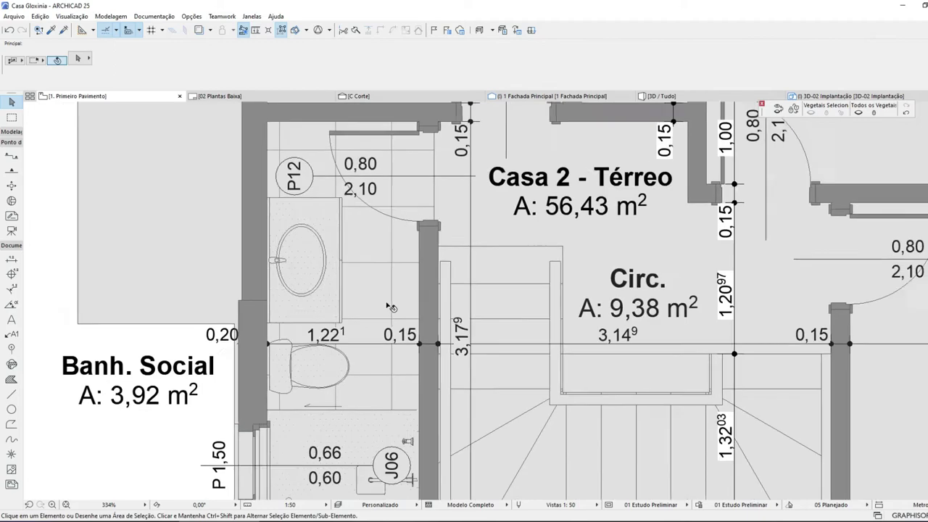
pyautogui.scroll(-5, 387, 308)
pyautogui.scroll(2, 347, 254)
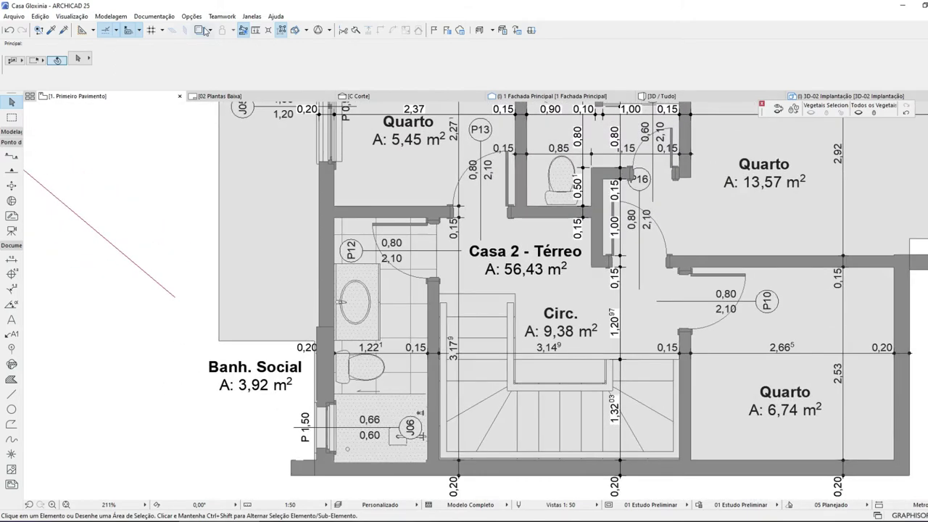
pyautogui.click(200, 29)
pyautogui.scroll(14, 297, 377)
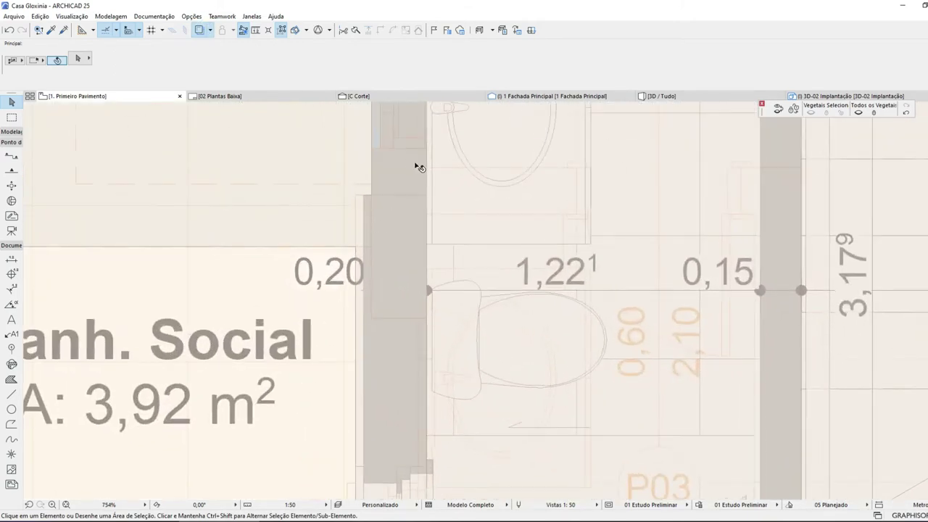
pyautogui.scroll(2, 404, 162)
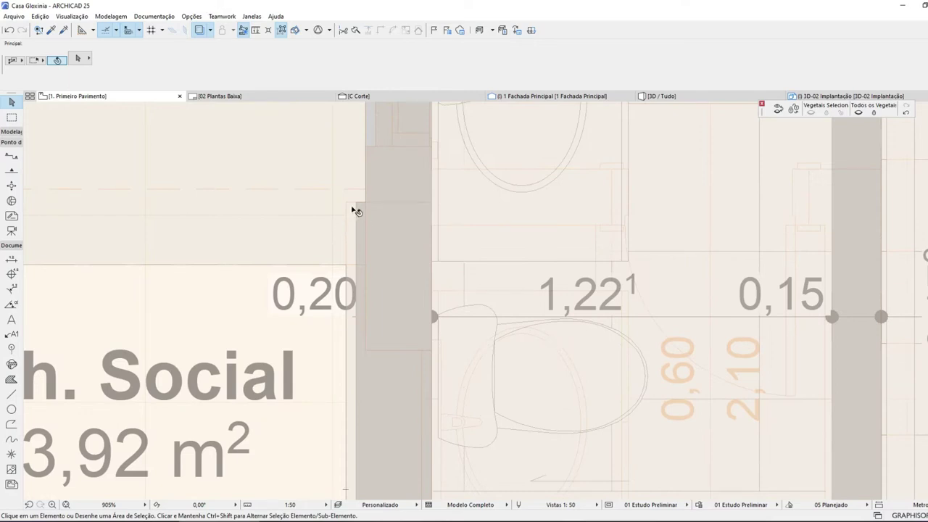
pyautogui.hotkey('ctrl', 'Down')
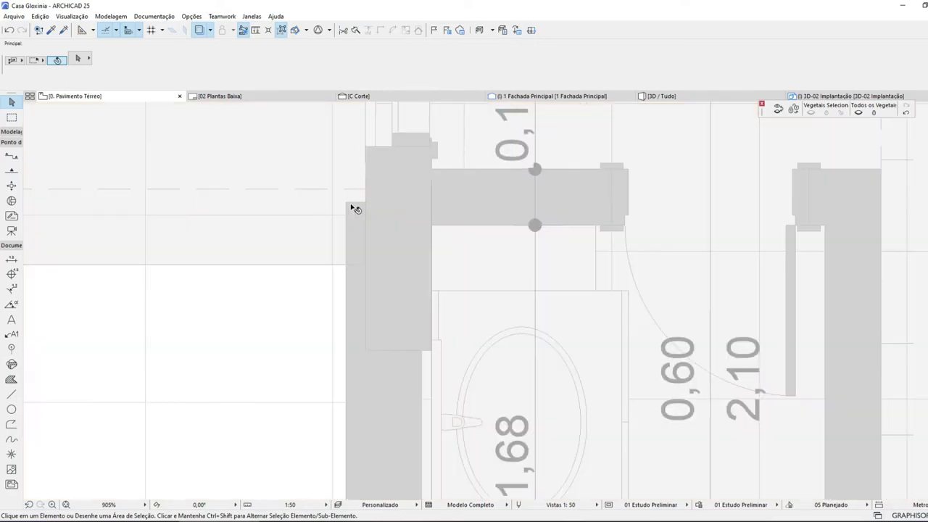
# - Check the ground-floor bathroom exterior wall's composite and move the wall about 0.03 m inward, flush with the adjoining wall's inner face
pyautogui.click(346, 204)
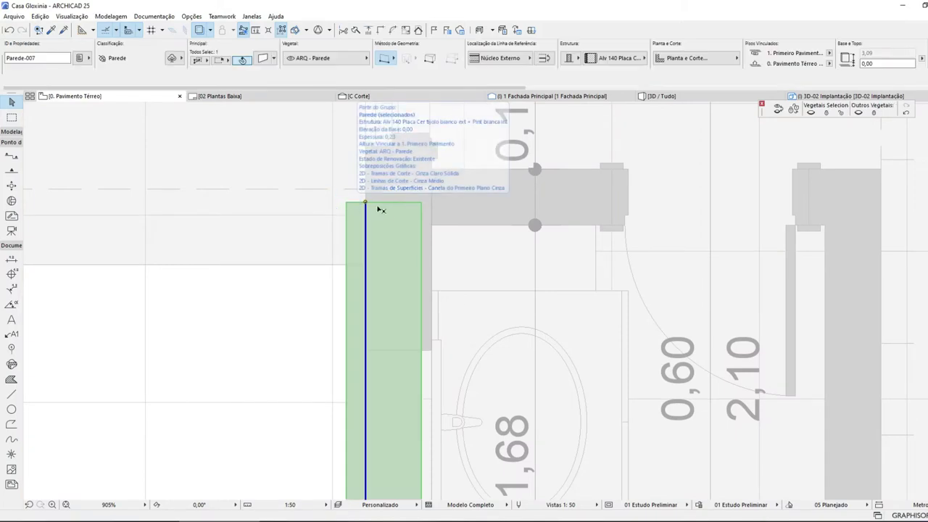
pyautogui.click(631, 61)
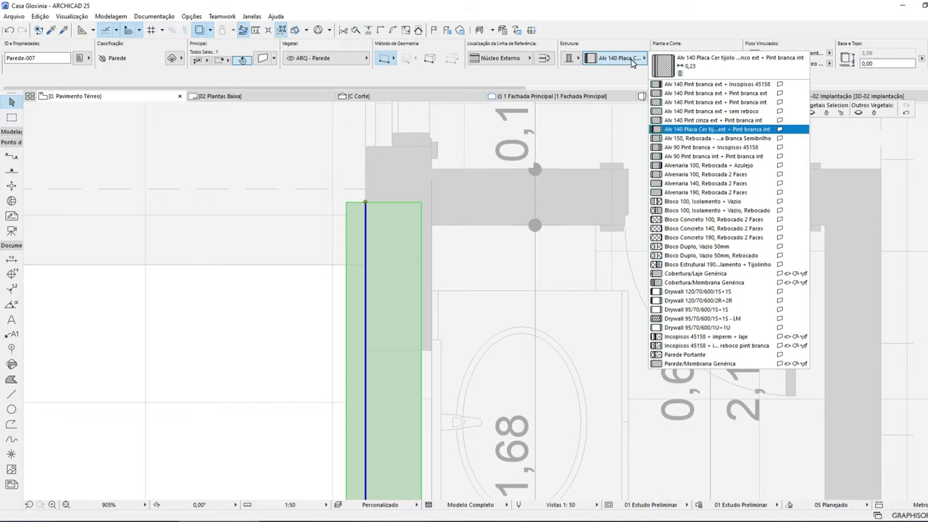
pyautogui.click(633, 62)
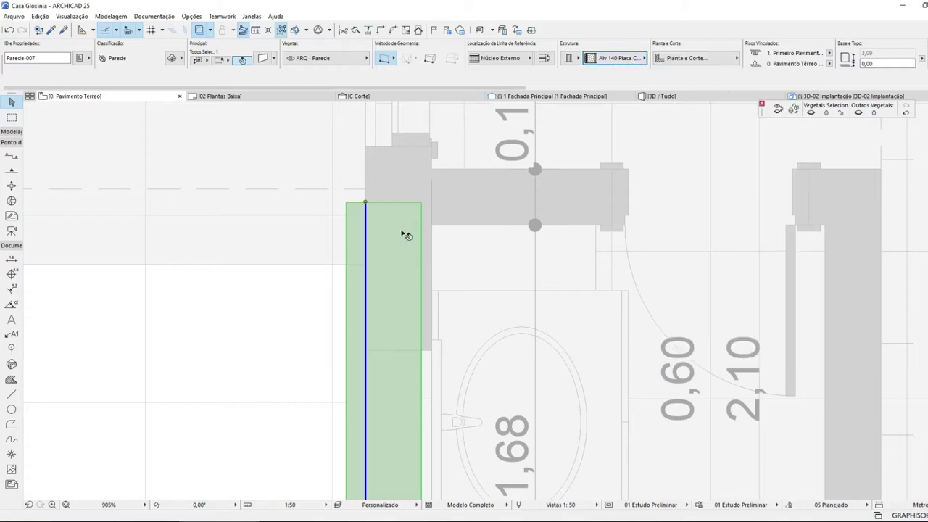
pyautogui.hotkey('ctrl', 'd')
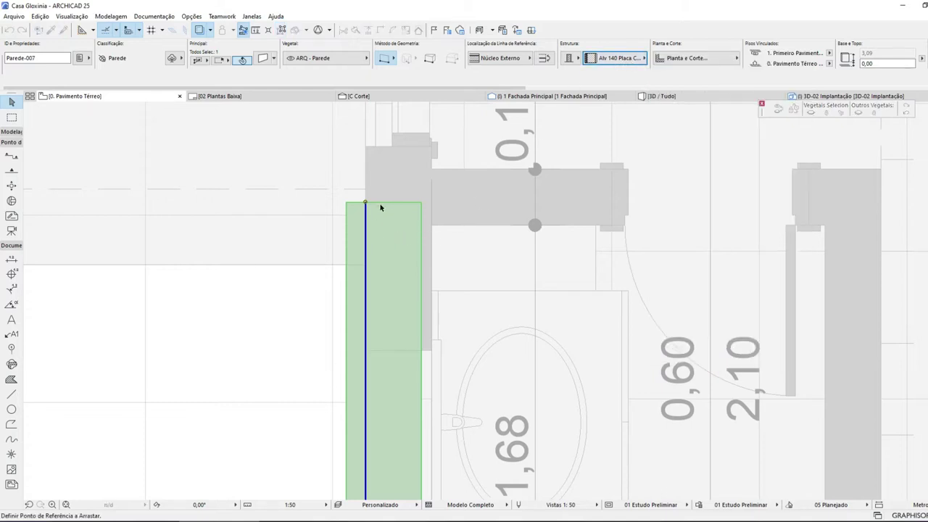
pyautogui.click(422, 202)
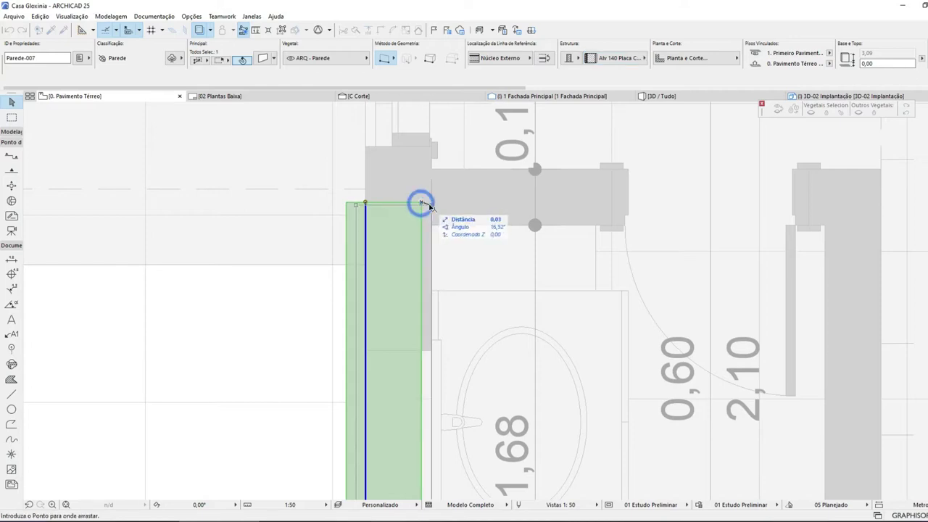
pyautogui.click(431, 204)
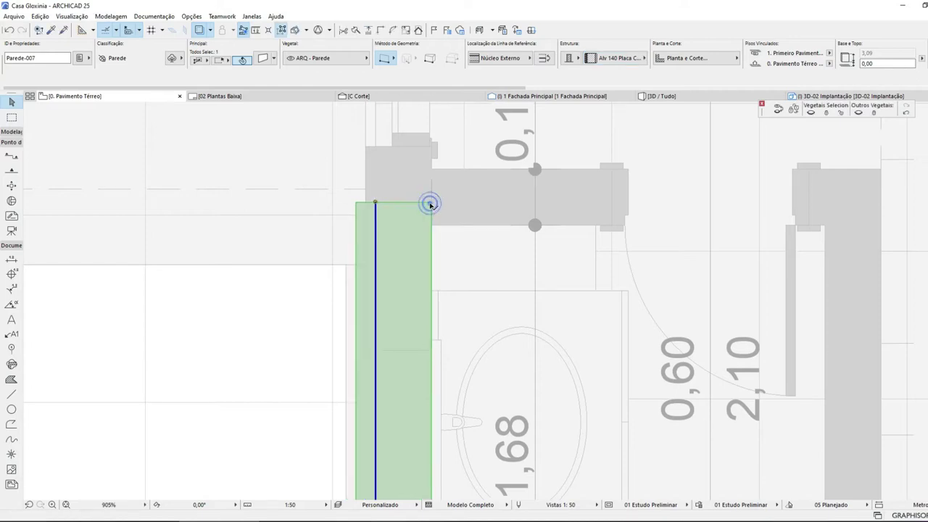
# - Shorten the adjoining ground-floor exterior wall so it ends where the moved bathroom wall begins
pyautogui.click(367, 185)
pyautogui.click(365, 350)
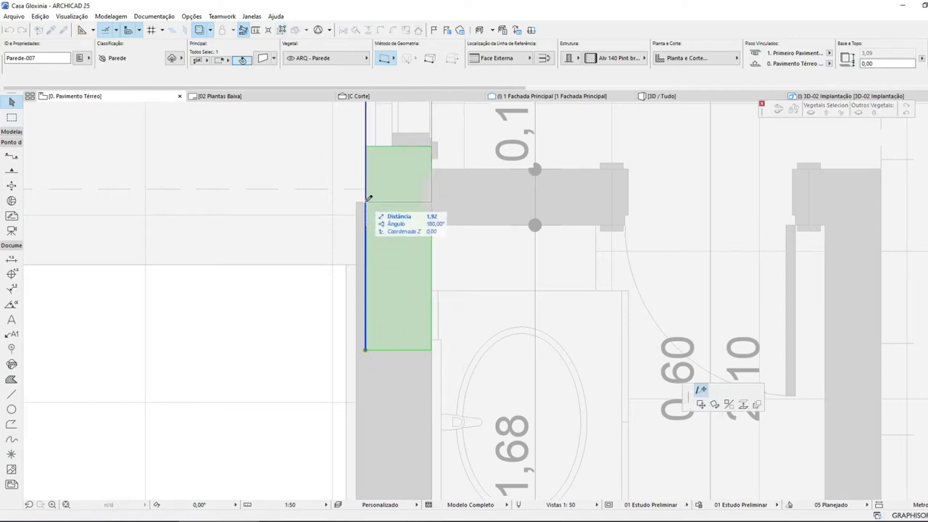
pyautogui.scroll(5, 377, 193)
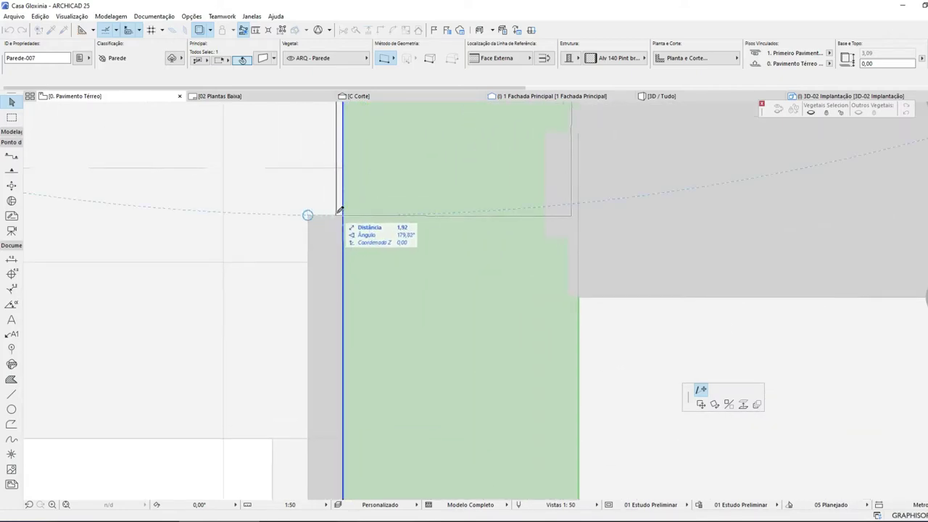
pyautogui.scroll(5, 342, 210)
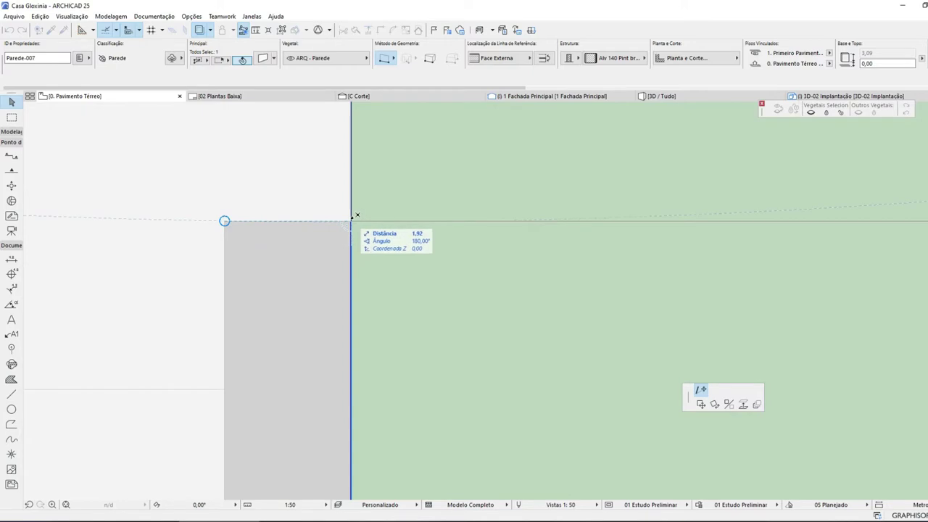
pyautogui.click(353, 217)
pyautogui.scroll(2, 353, 219)
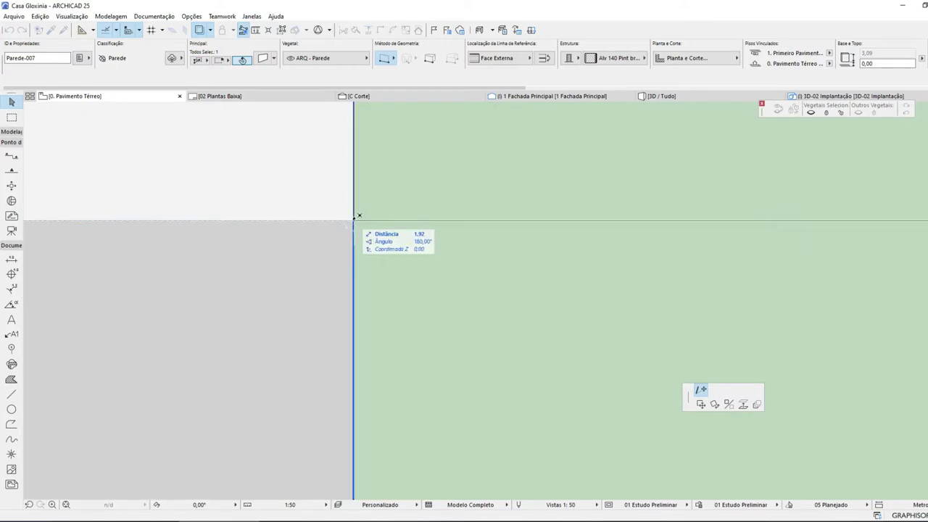
pyautogui.click(354, 220)
pyautogui.scroll(-3, 368, 229)
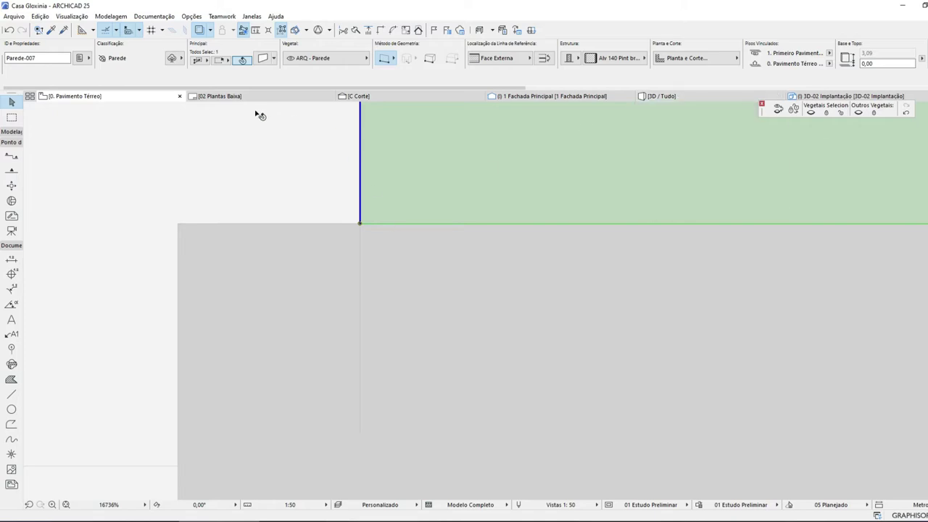
# - Return to the Primeiro Pavimento plan and examine the corner where the bathroom's two exterior wall segments meet
pyautogui.hotkey('ctrl', 'Up')
pyautogui.scroll(-9, 378, 284)
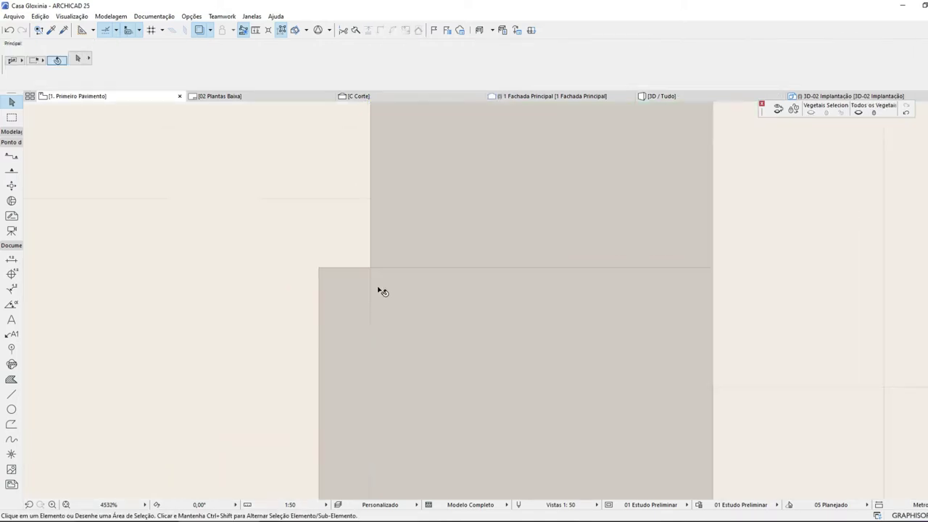
pyautogui.scroll(7, 379, 281)
pyautogui.scroll(8, 341, 234)
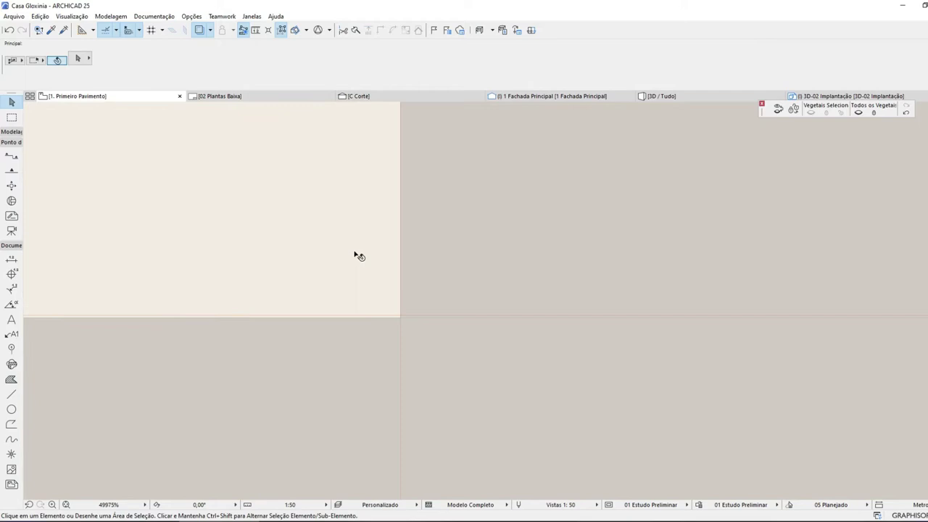
pyautogui.scroll(4, 411, 314)
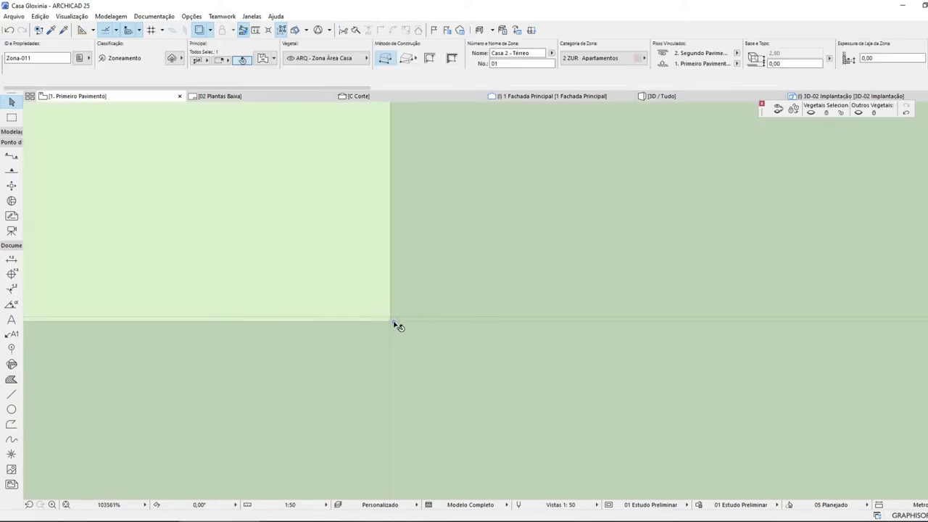
pyautogui.click(391, 317)
pyautogui.press('Escape')
pyautogui.click(406, 322)
pyautogui.scroll(-10, 428, 319)
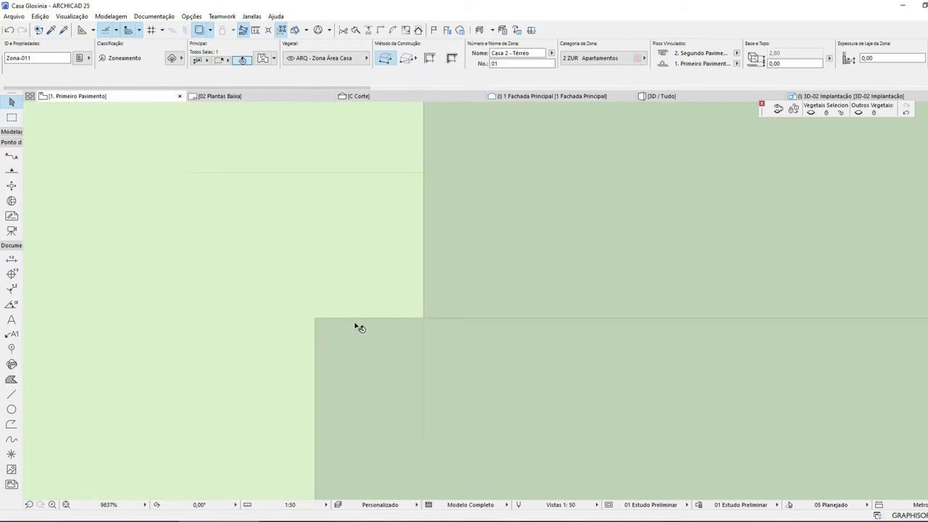
pyautogui.scroll(7, 327, 324)
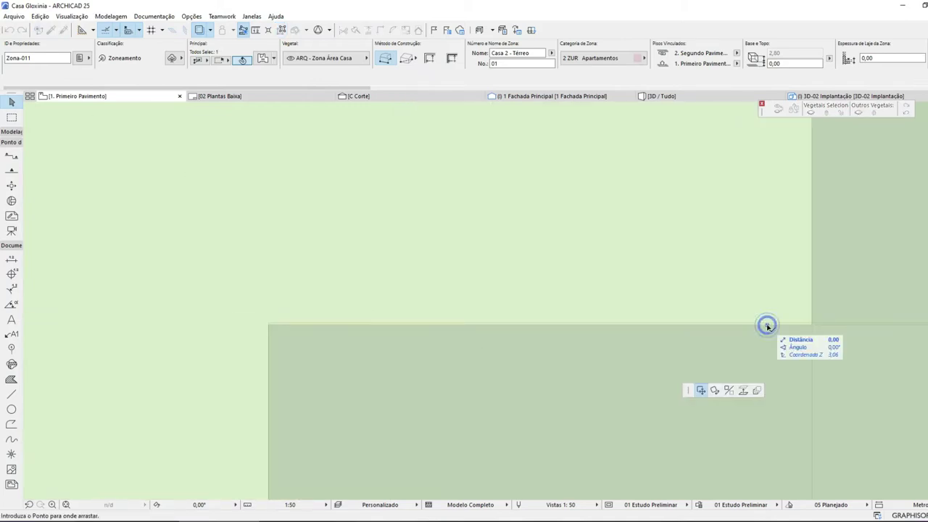
# - Align the upper end of the Primeiro Pavimento bathroom's exterior wall with the traced ground-floor wall's end
pyautogui.click(268, 327)
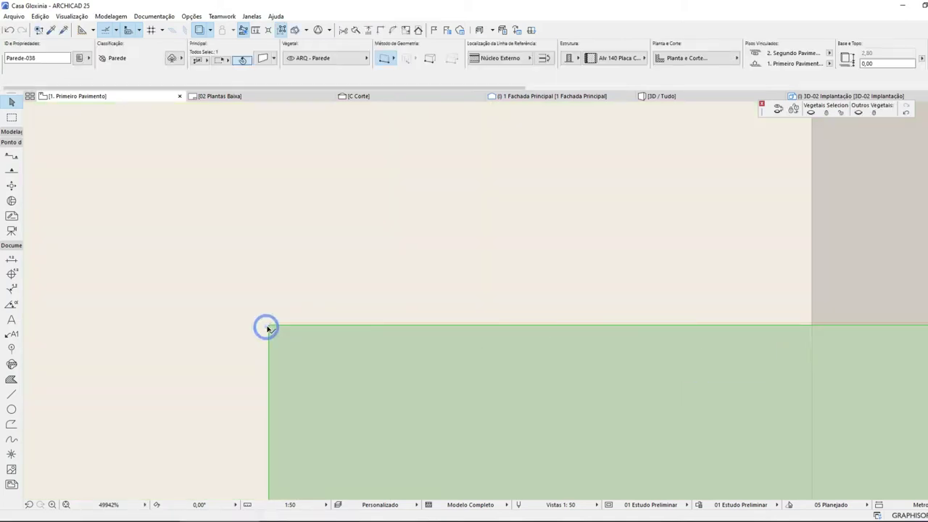
pyautogui.scroll(-1, 500, 309)
pyautogui.scroll(3, 511, 313)
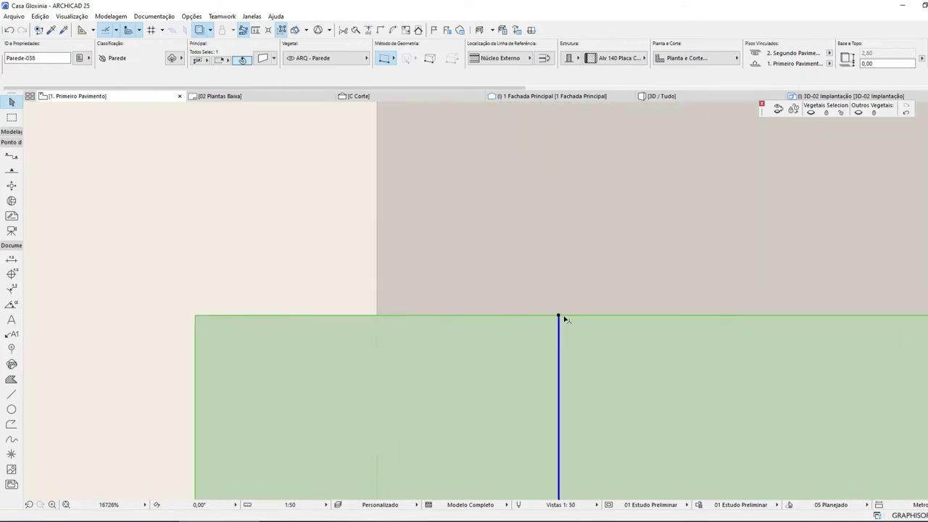
pyautogui.scroll(2, 509, 333)
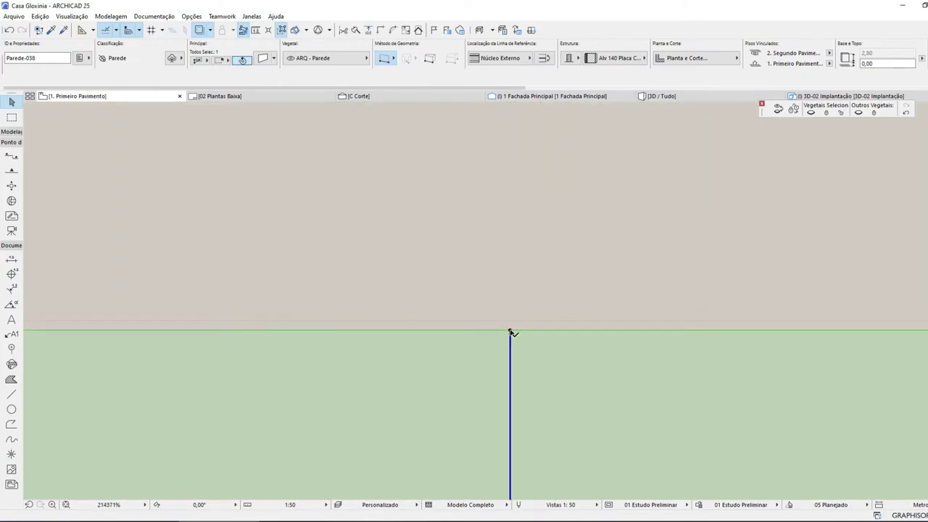
pyautogui.click(512, 333)
pyautogui.click(512, 321)
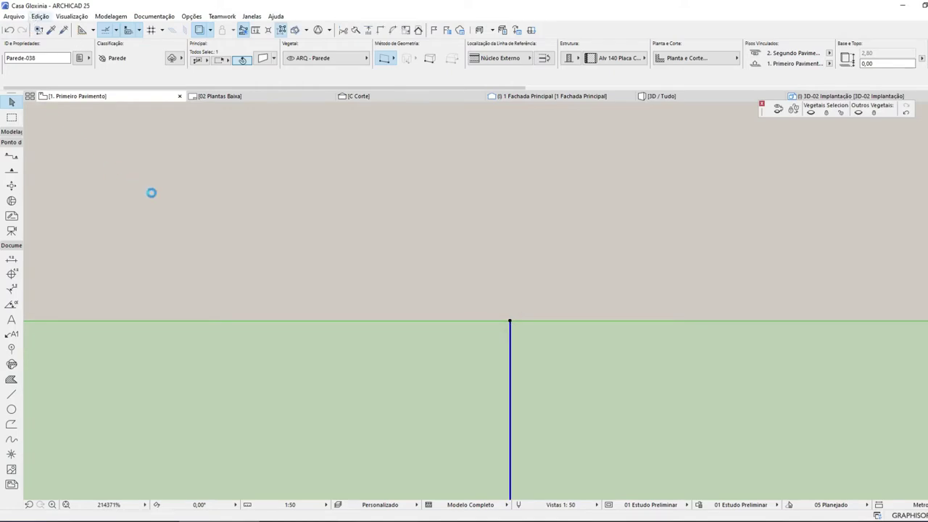
# - Offset the bathroom-side edge of the Casa 2 area zone on Primeiro Pavimento 0.03 m inward to the exterior wall's outer face
pyautogui.scroll(-5, 156, 198)
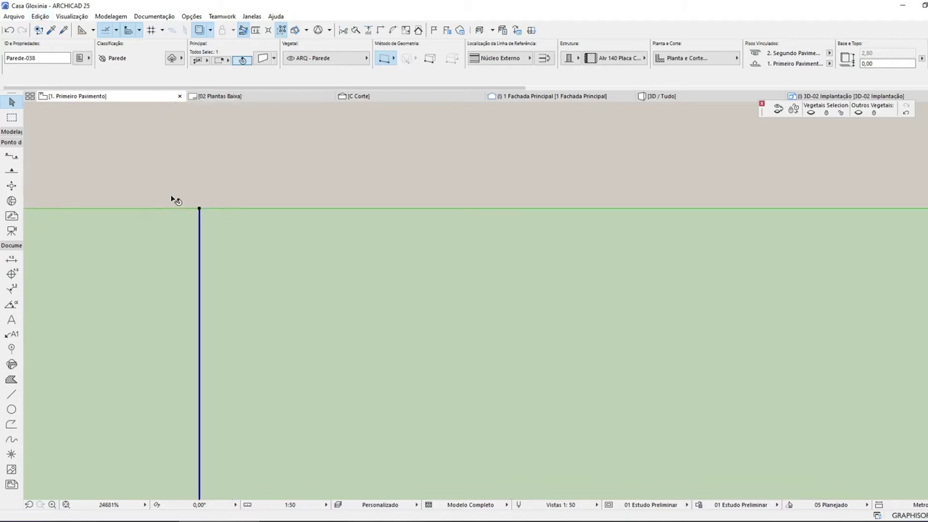
pyautogui.scroll(-7, 206, 206)
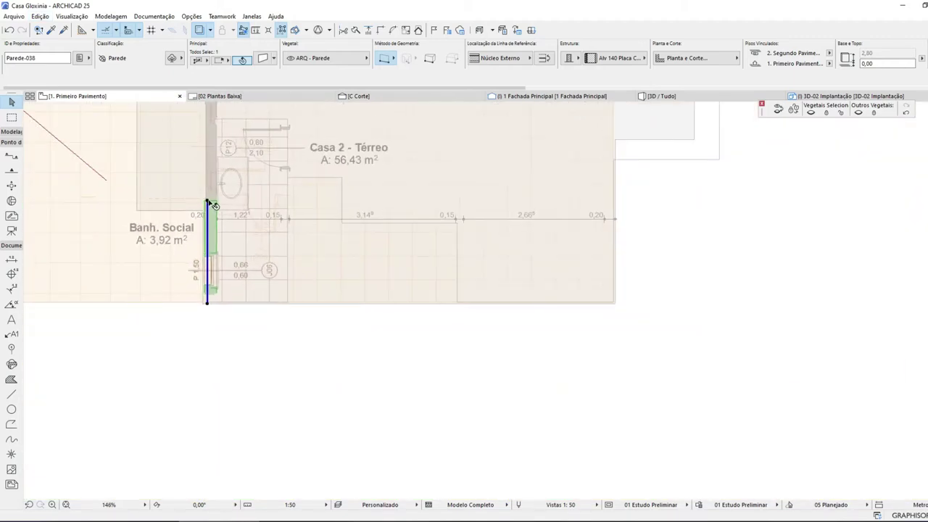
pyautogui.moveTo(223, 220); pyautogui.dragTo(363, 316, button='middle')
pyautogui.press('Escape')
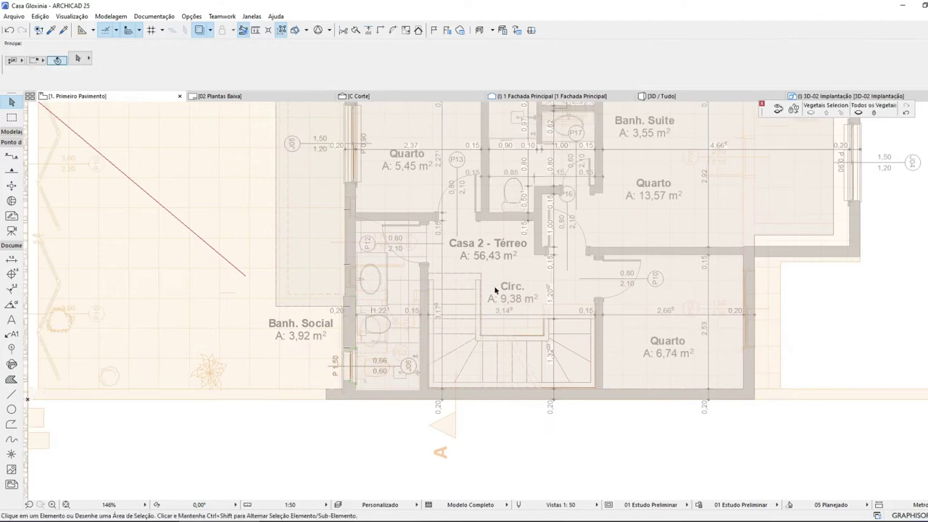
pyautogui.click(491, 255)
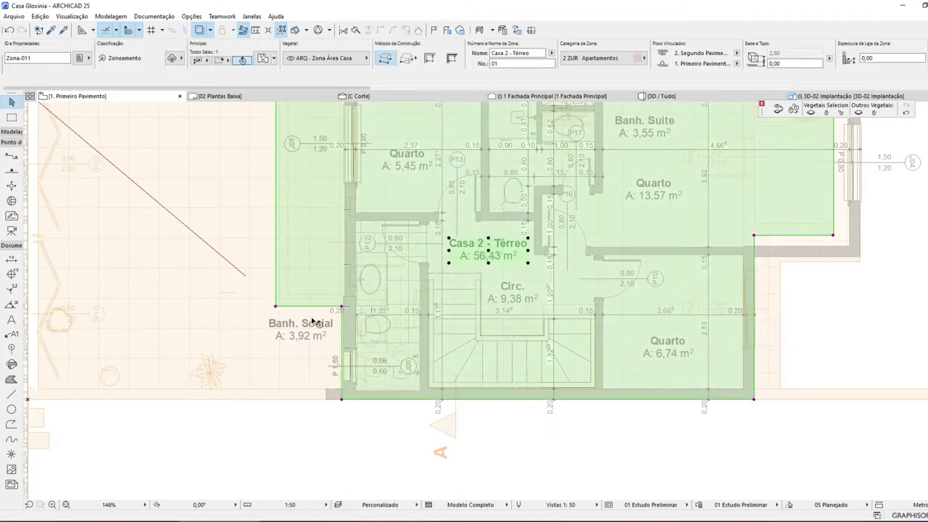
pyautogui.scroll(3, 359, 327)
pyautogui.scroll(1, 359, 328)
pyautogui.scroll(3, 379, 275)
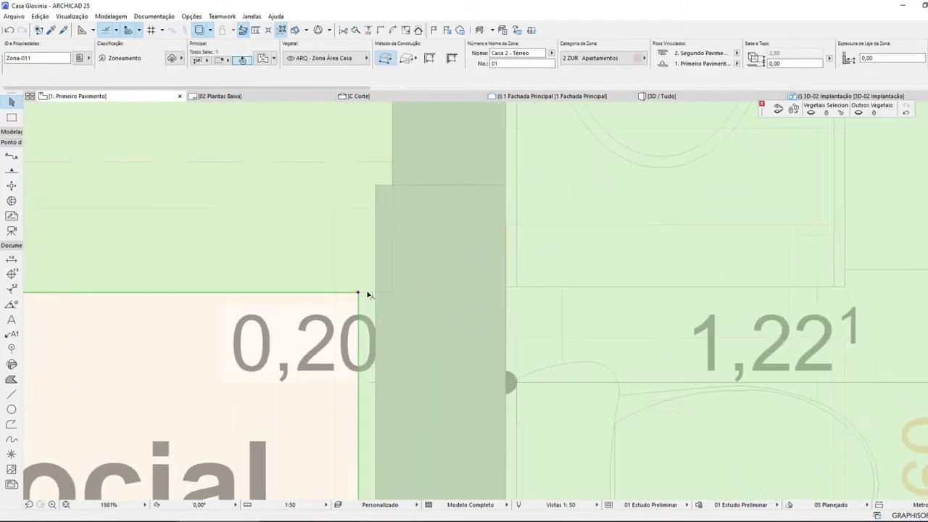
pyautogui.click(358, 294)
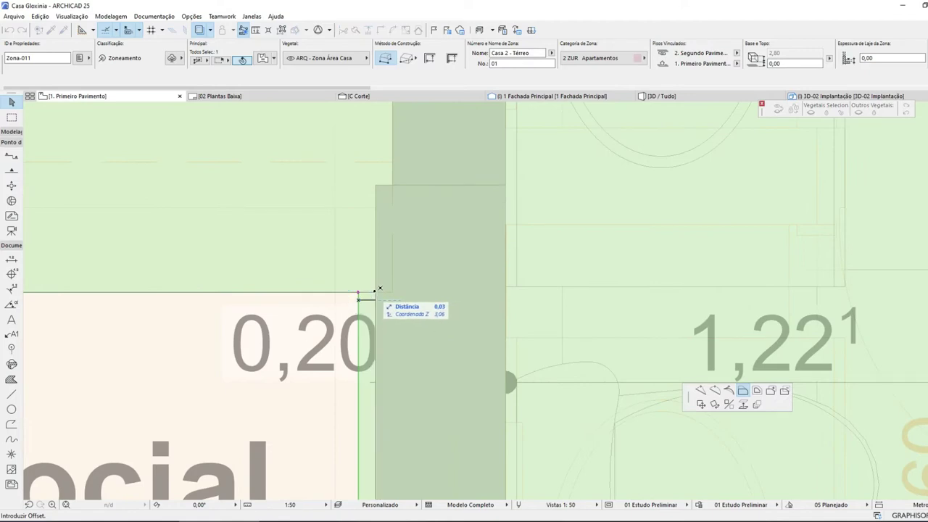
pyautogui.click(378, 291)
pyautogui.scroll(-4, 373, 294)
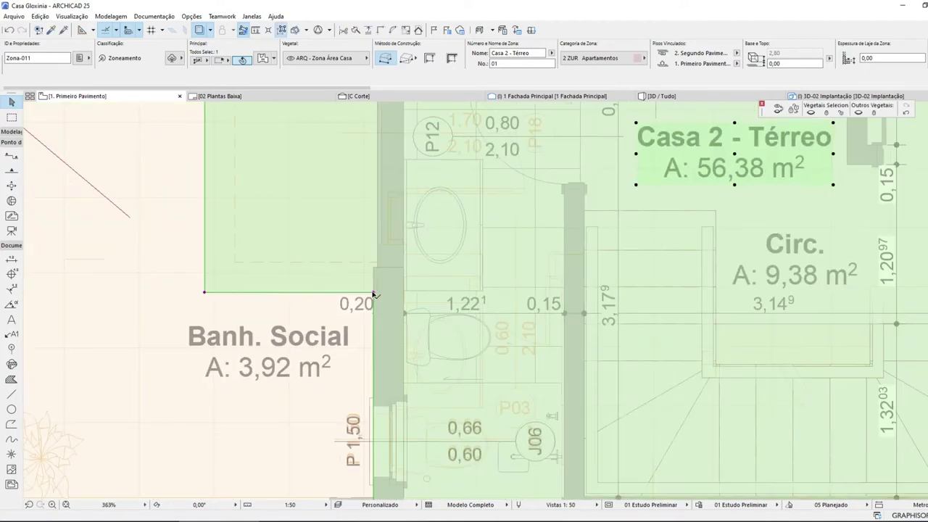
# - Rename the Casa 2 area zone on Primeiro Pavimento to "Casa 2 - 1oPav"
pyautogui.hotkey('ctrl', 'Up')
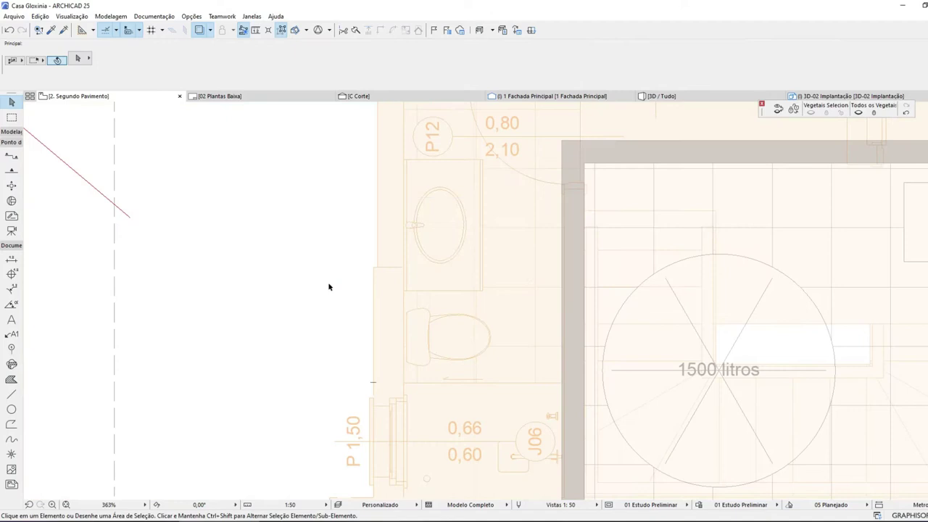
pyautogui.hotkey('ctrl', 'Down')
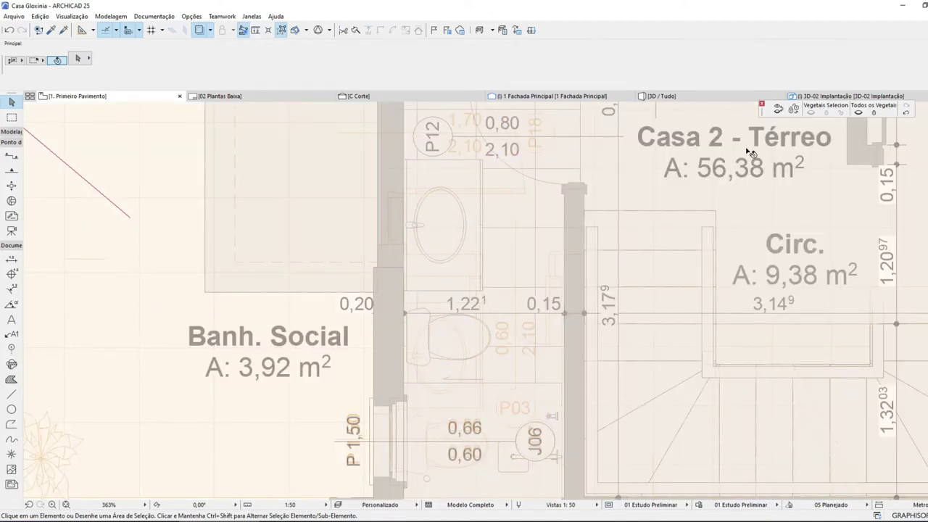
pyautogui.click(735, 151)
pyautogui.click(536, 53)
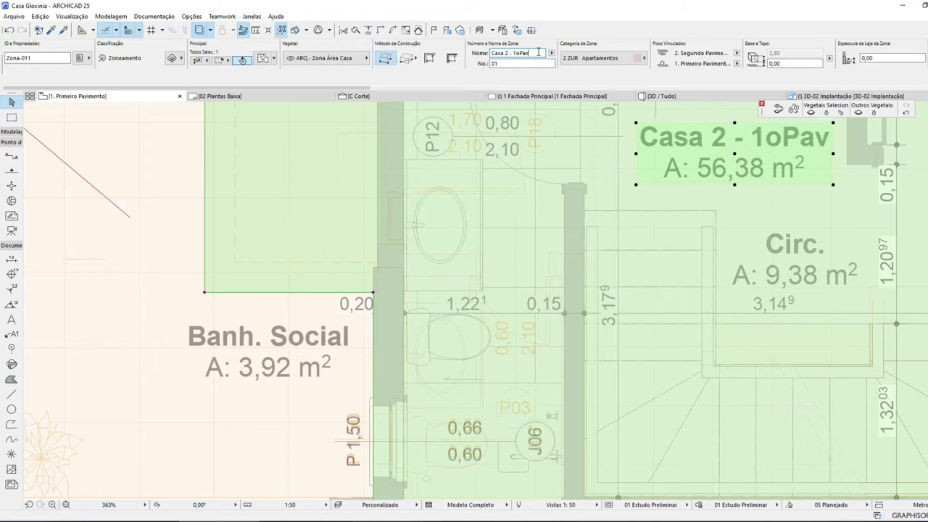
pyautogui.press('Escape')
pyautogui.scroll(-5, 388, 308)
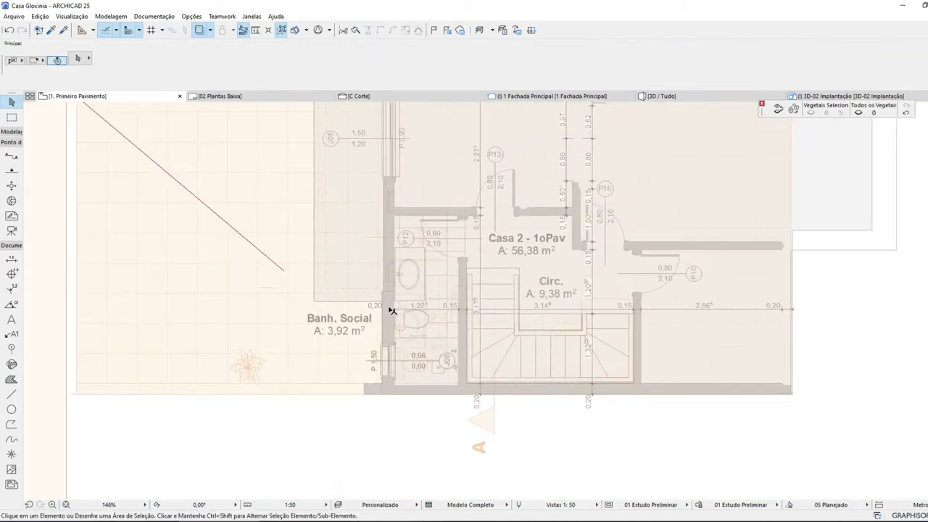
# - Save the project
pyautogui.moveTo(519, 301); pyautogui.dragTo(391, 367, button='middle')
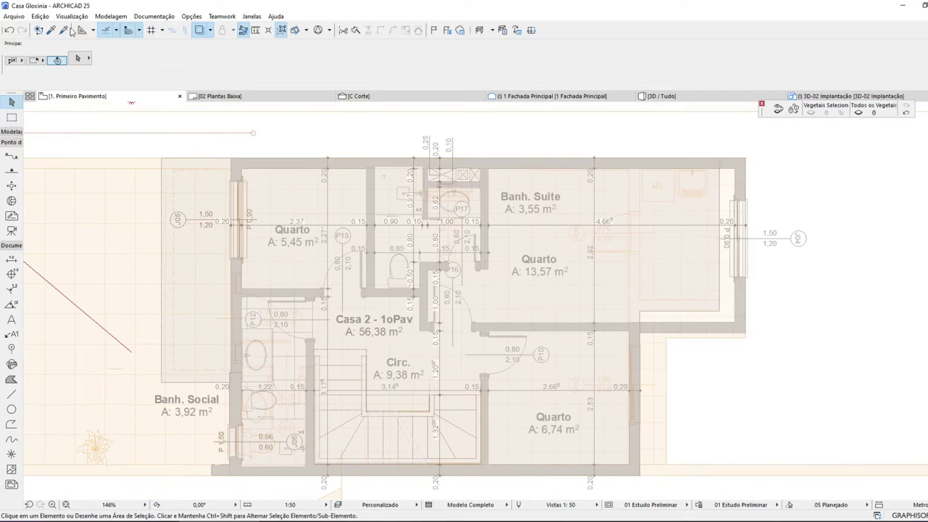
pyautogui.click(12, 18)
pyautogui.click(31, 83)
# - Hide the Casa 2 - 1oPav area zone from the plan, switching the trace reference off only while doing so
pyautogui.scroll(-2, 581, 284)
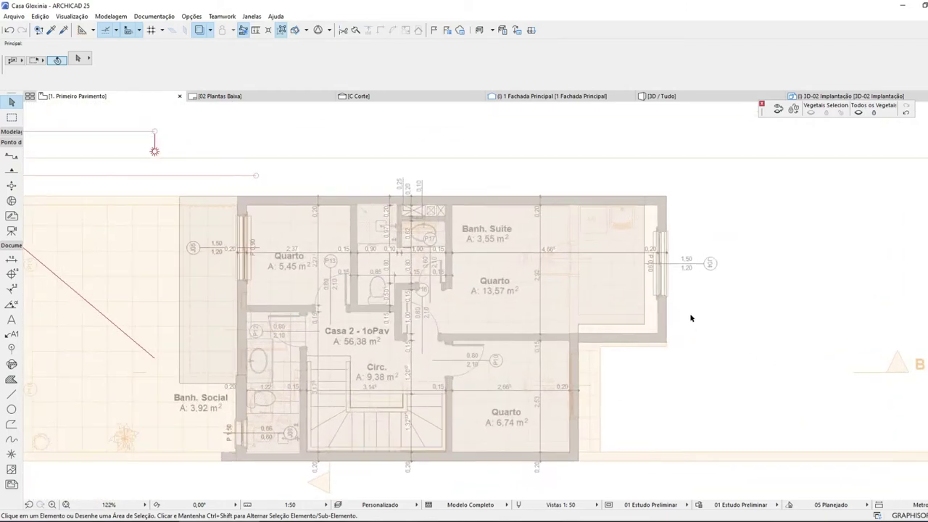
pyautogui.scroll(2, 652, 288)
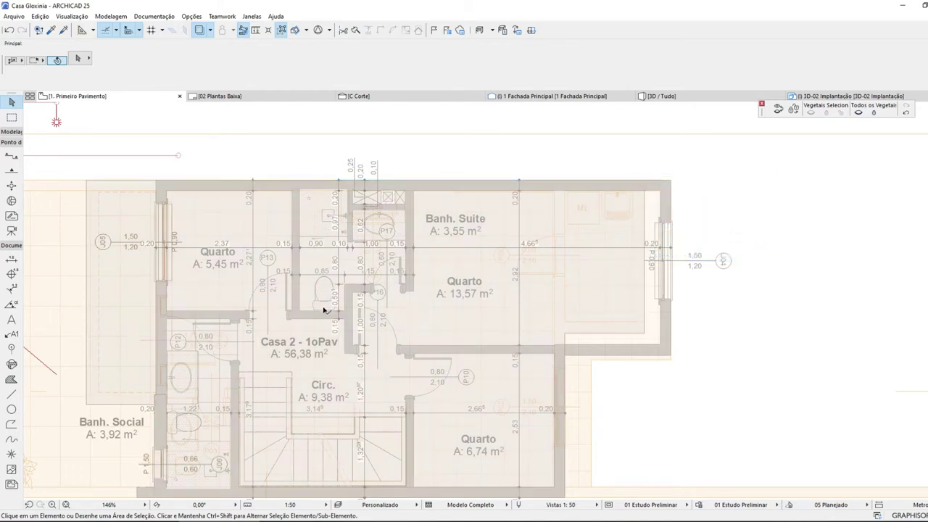
pyautogui.scroll(-3, 442, 307)
pyautogui.scroll(3, 287, 341)
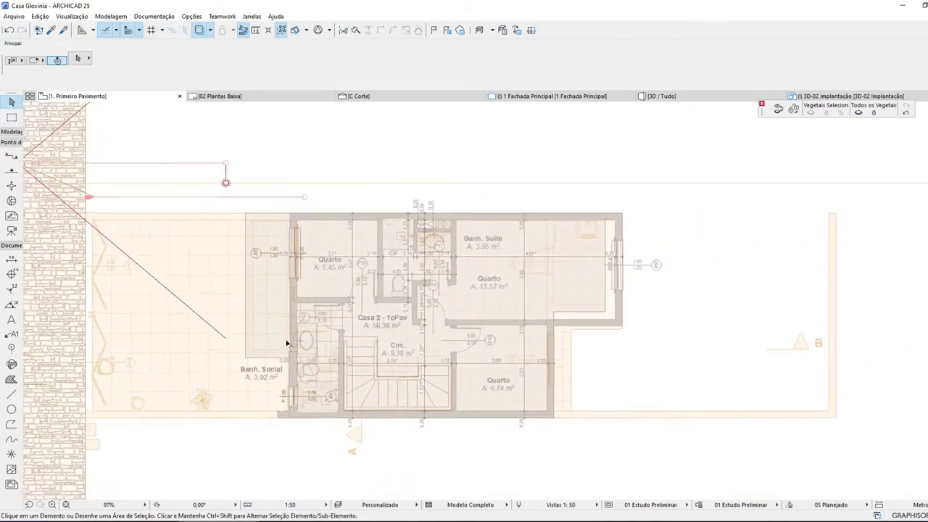
pyautogui.scroll(2, 304, 332)
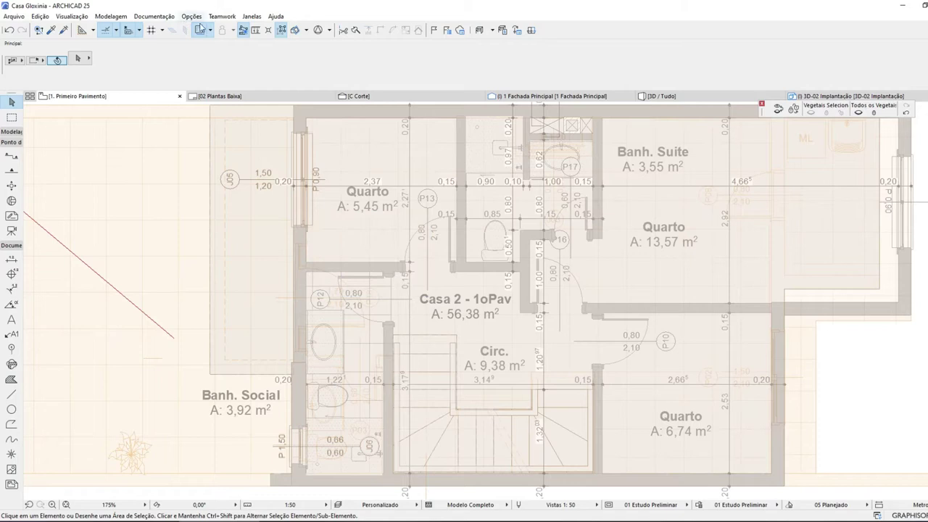
pyautogui.click(201, 29)
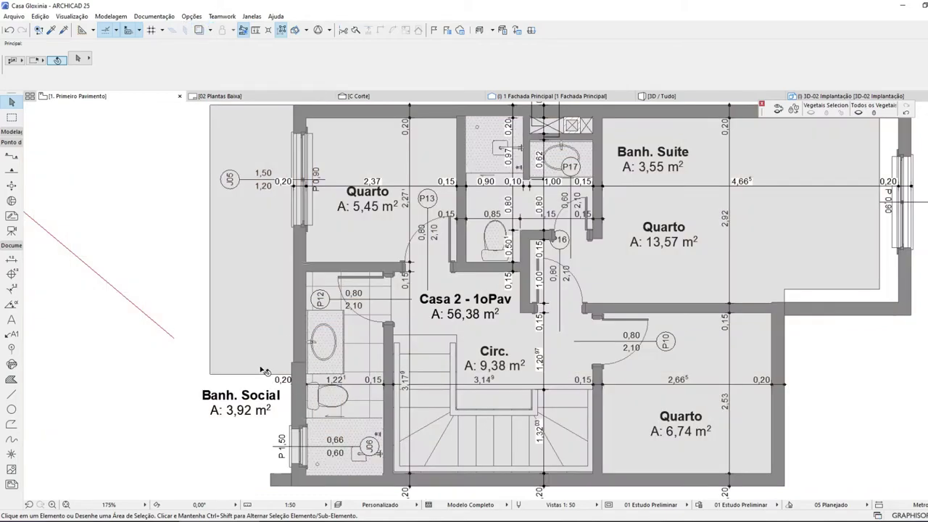
pyautogui.click(211, 376)
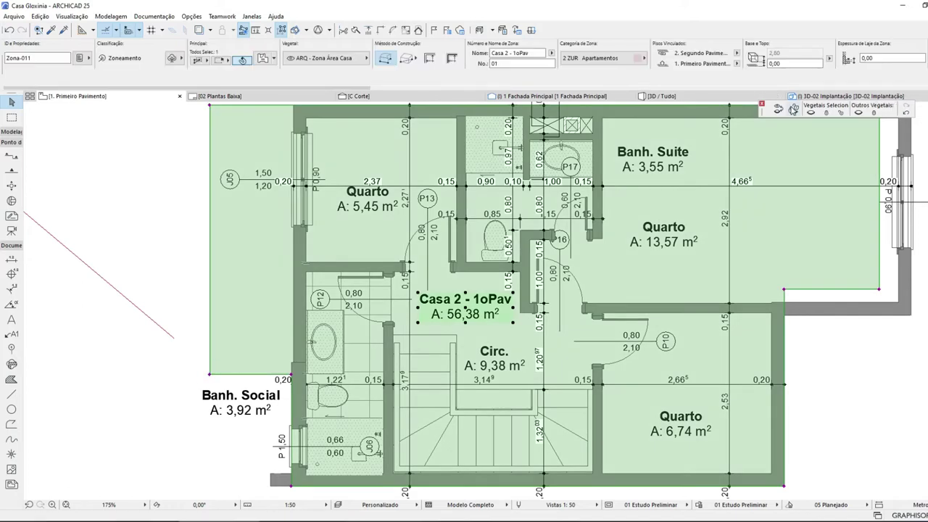
pyautogui.press('Delete')
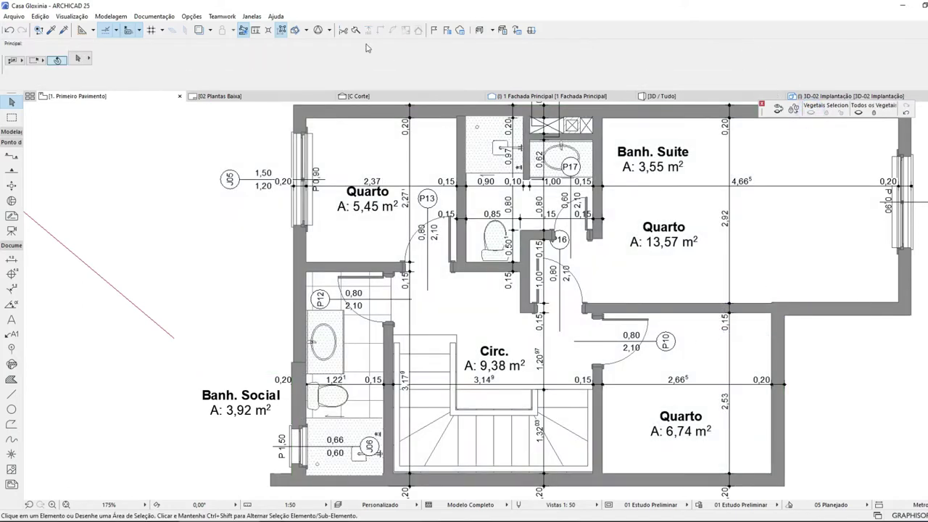
pyautogui.click(201, 33)
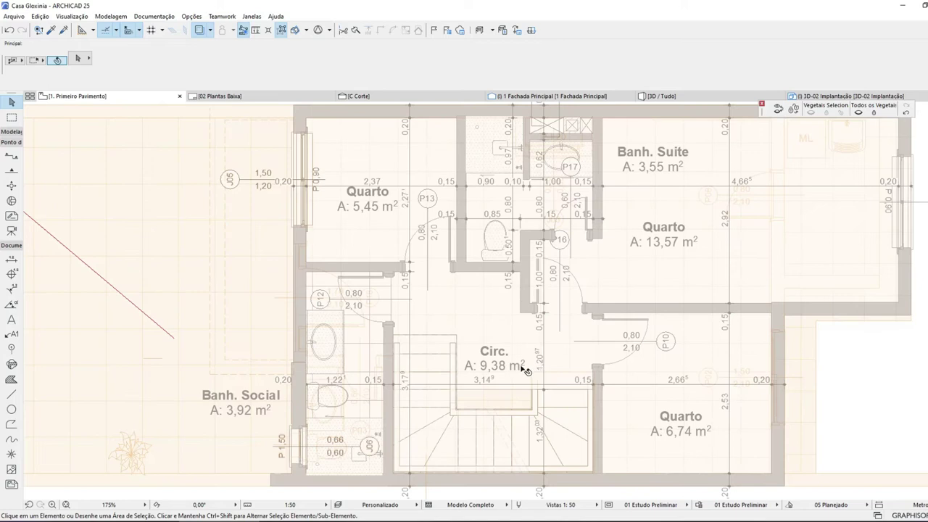
# - Show the ARQ - Eletrodoméstico & Mobiliário layer in the Primeiro Pavimento plan
pyautogui.scroll(-3, 518, 353)
pyautogui.scroll(5, 705, 283)
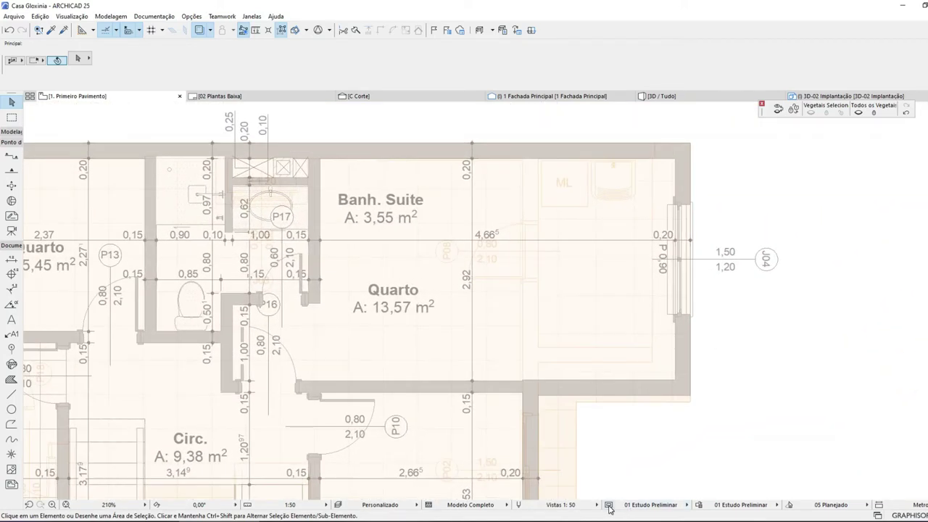
pyautogui.click(338, 506)
pyautogui.scroll(-3, 549, 215)
pyautogui.scroll(-3, 550, 216)
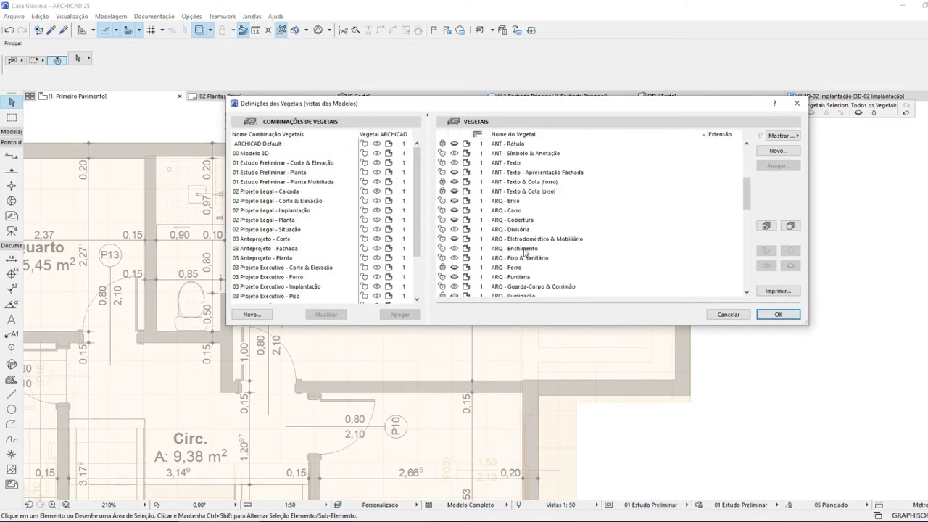
pyautogui.click(457, 240)
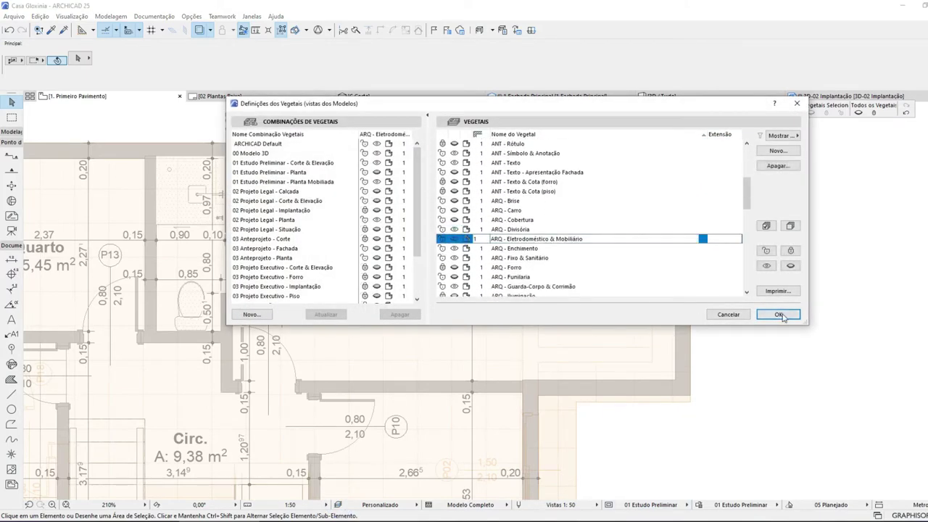
pyautogui.click(778, 314)
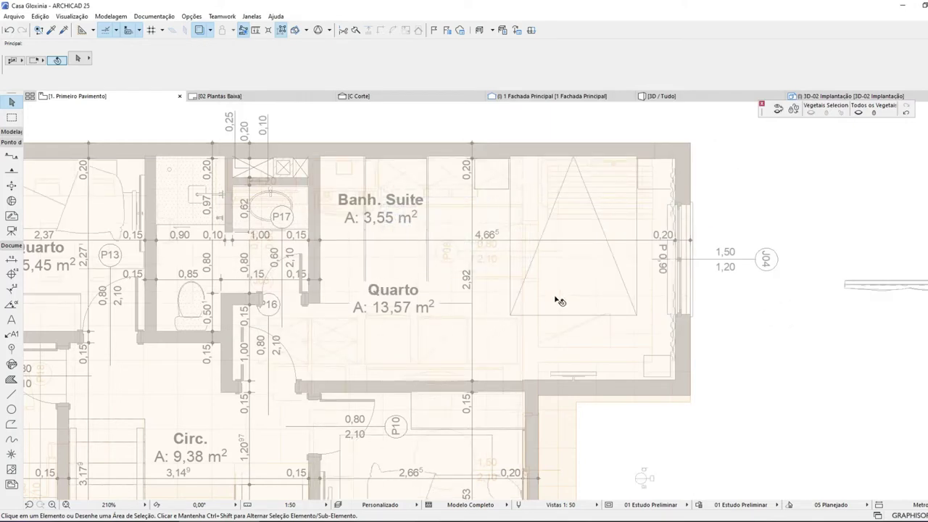
# - Extend the horizontal dimension chain through the bedrooms from the front exterior wall to the edge of the stone-paved sidewalk
pyautogui.moveTo(562, 301)
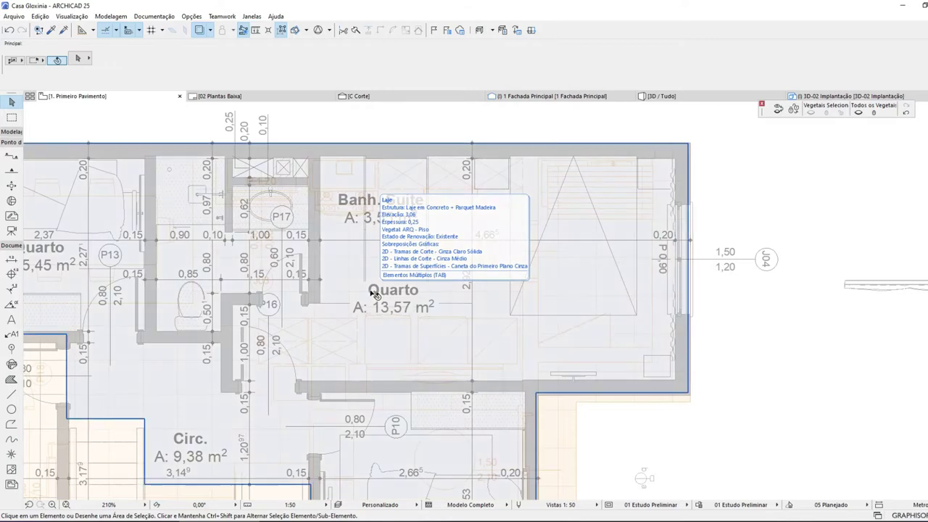
pyautogui.scroll(-3, 602, 234)
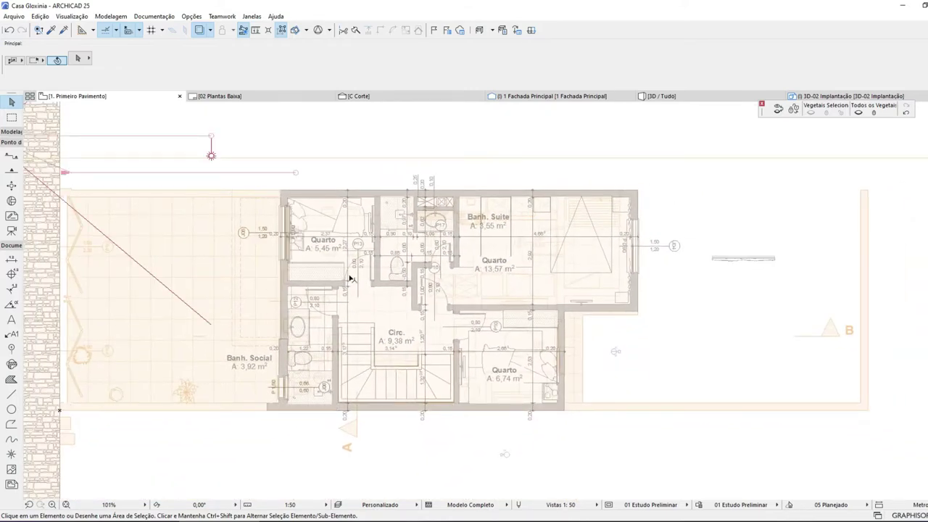
pyautogui.scroll(3, 352, 270)
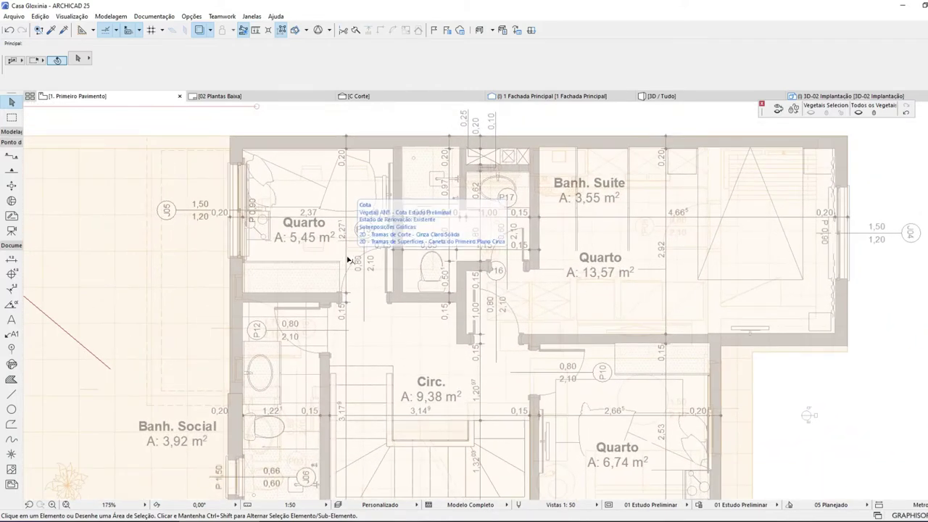
pyautogui.scroll(-5, 407, 247)
pyautogui.scroll(4, 296, 232)
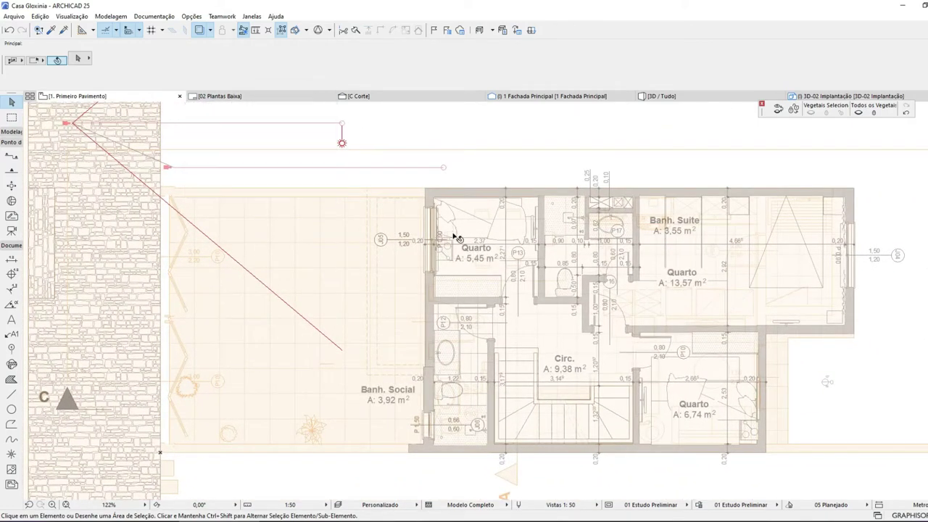
pyautogui.click(425, 248)
pyautogui.click(425, 245)
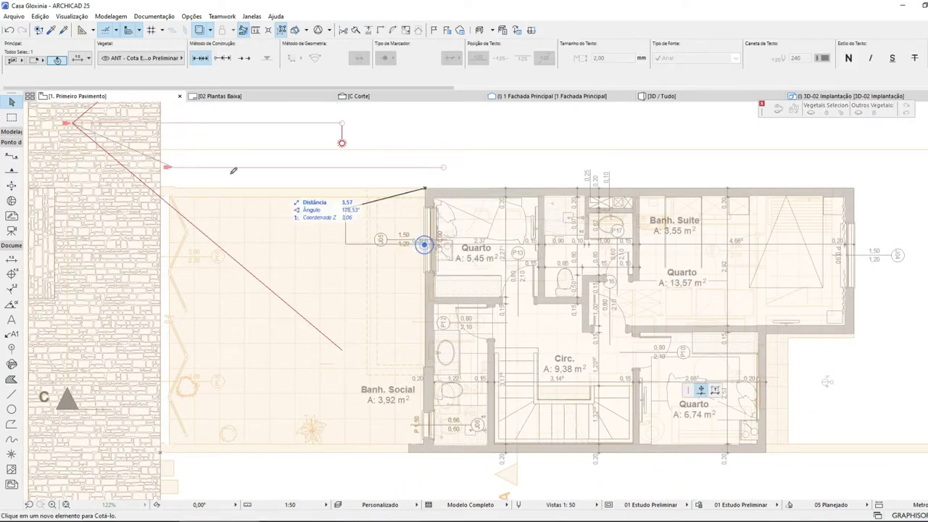
pyautogui.click(165, 187)
pyautogui.click(163, 184)
# - Add a dimension point to the extended chain at the dashed projection line in front of the bedroom, and undo it
pyautogui.click(325, 245)
pyautogui.click(326, 245)
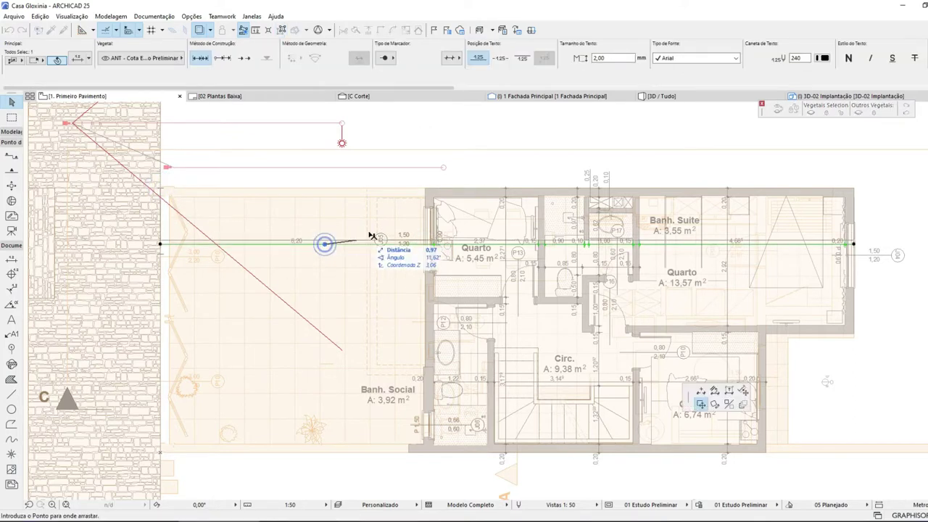
pyautogui.click(701, 391)
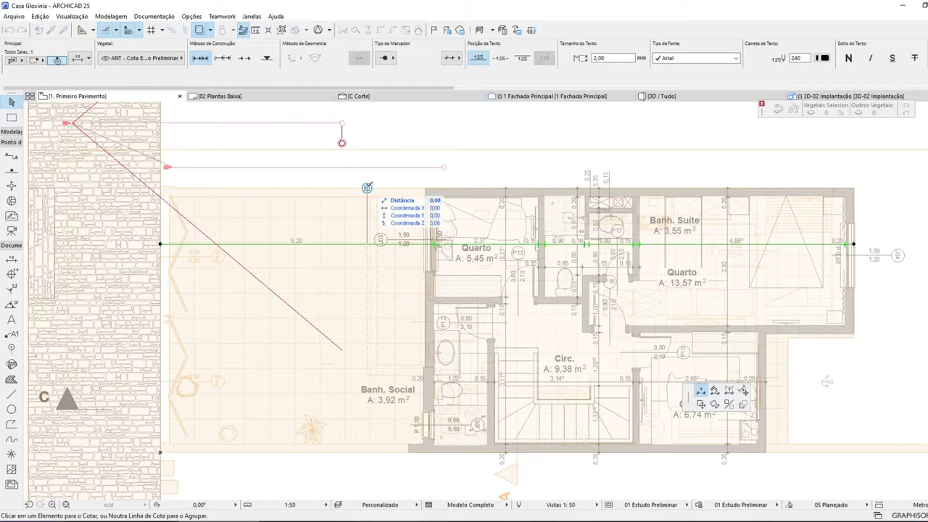
pyautogui.click(367, 187)
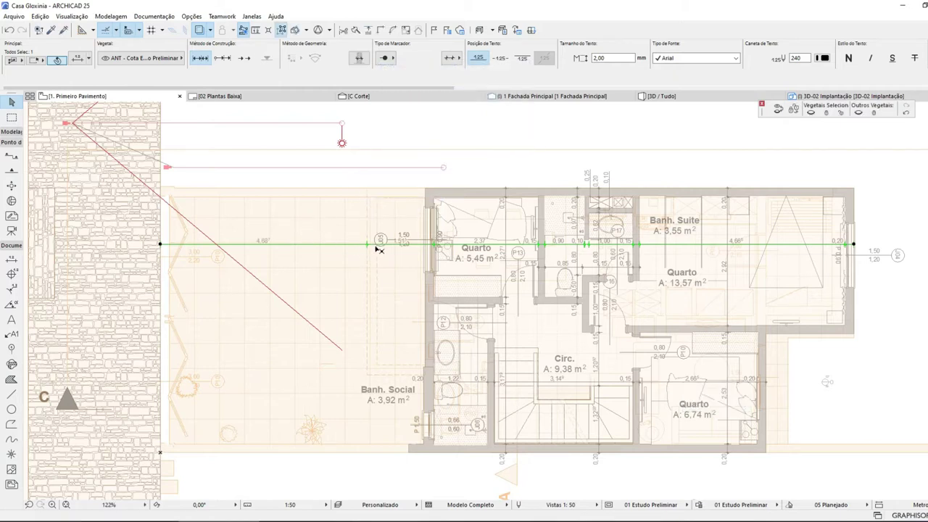
pyautogui.click(10, 30)
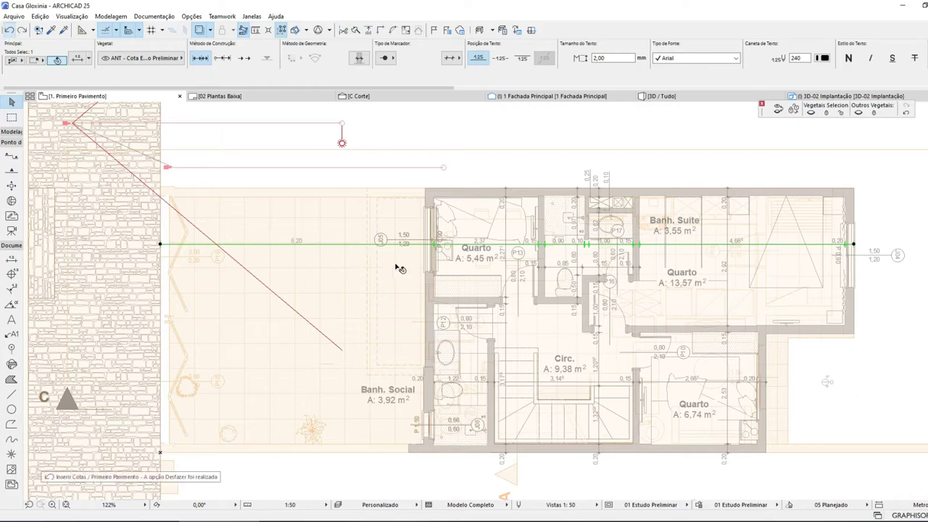
# - Copy the front exterior wall of the 5,45 m² bedroom 2,2 m outward toward the street
pyautogui.click(430, 201)
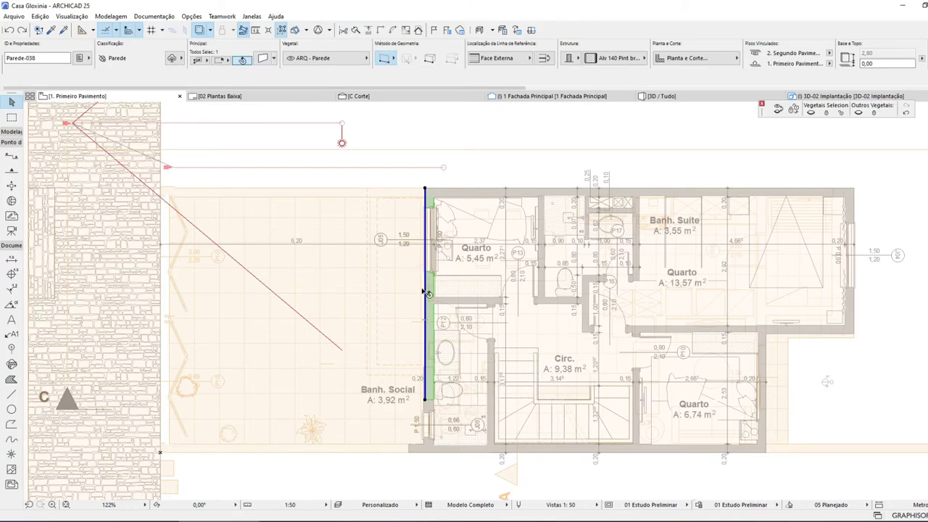
pyautogui.moveTo(412, 290); pyautogui.dragTo(328, 292)
pyautogui.write('2')
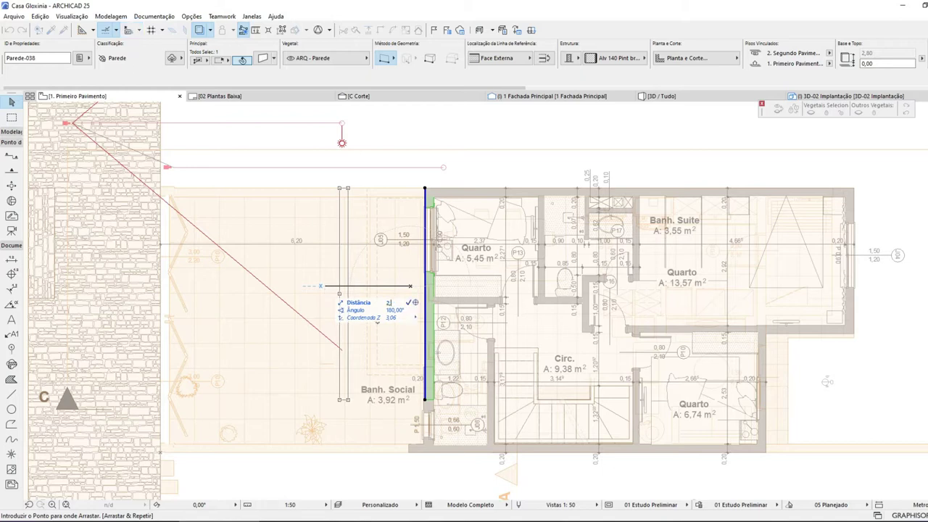
pyautogui.write(',2')
pyautogui.press('Return')
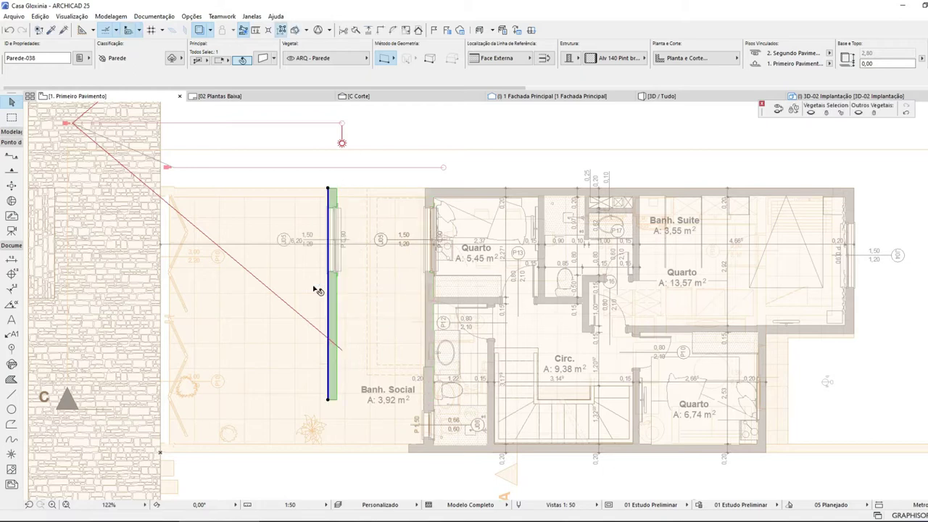
# - Shorten the copied front wall to the partition below the 5,45 m² bedroom and intersect the two walls into a corner
pyautogui.click(330, 401)
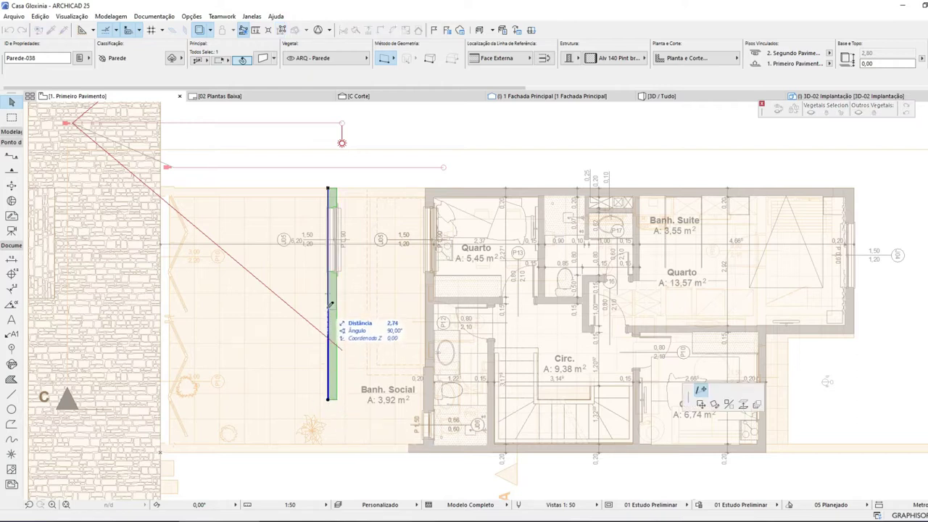
pyautogui.click(330, 305)
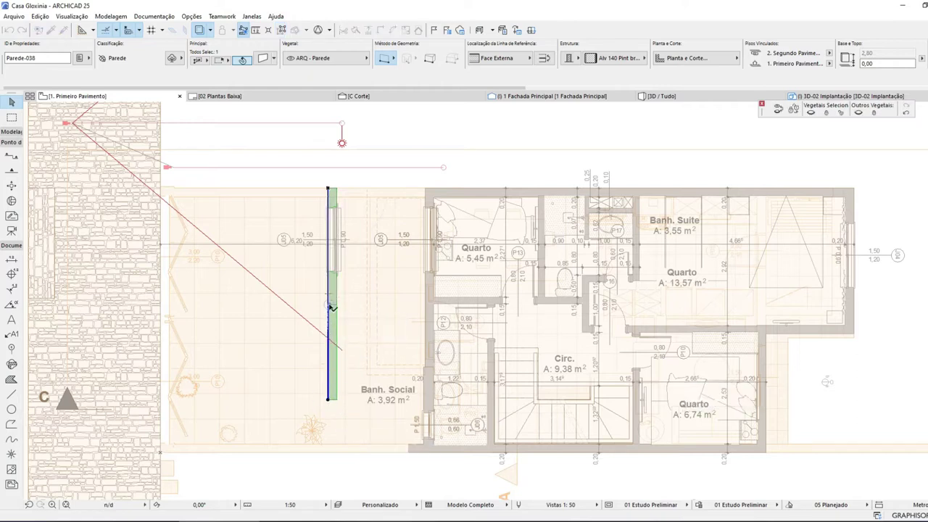
pyautogui.click(468, 305)
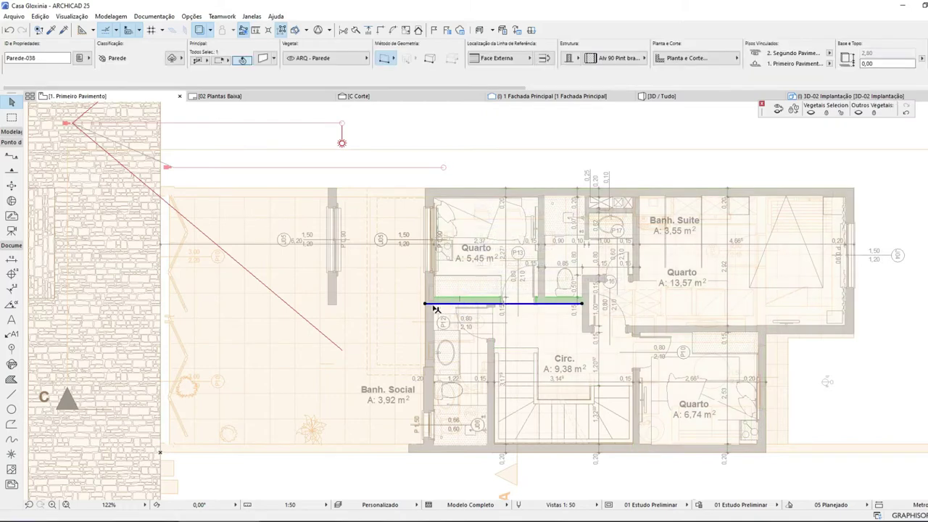
pyautogui.keyDown('shift'); pyautogui.click(332, 286); pyautogui.keyUp('shift')
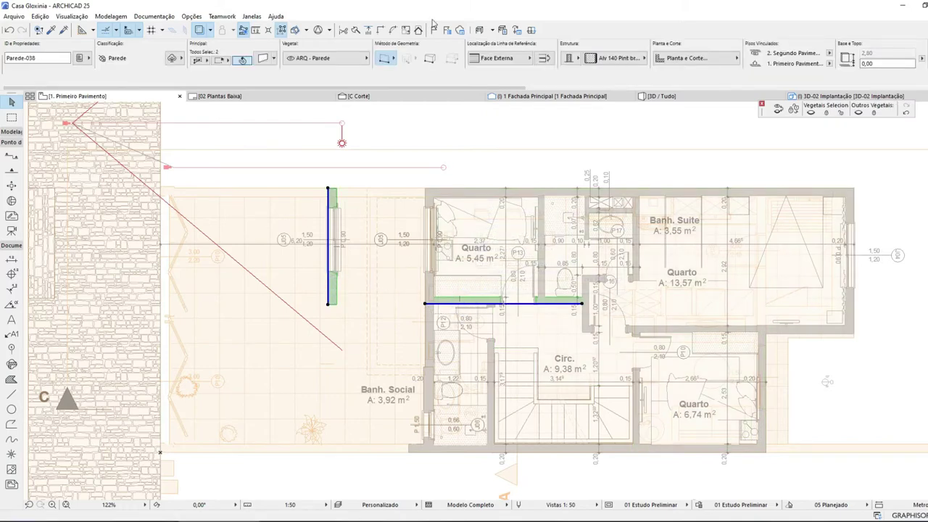
pyautogui.click(381, 33)
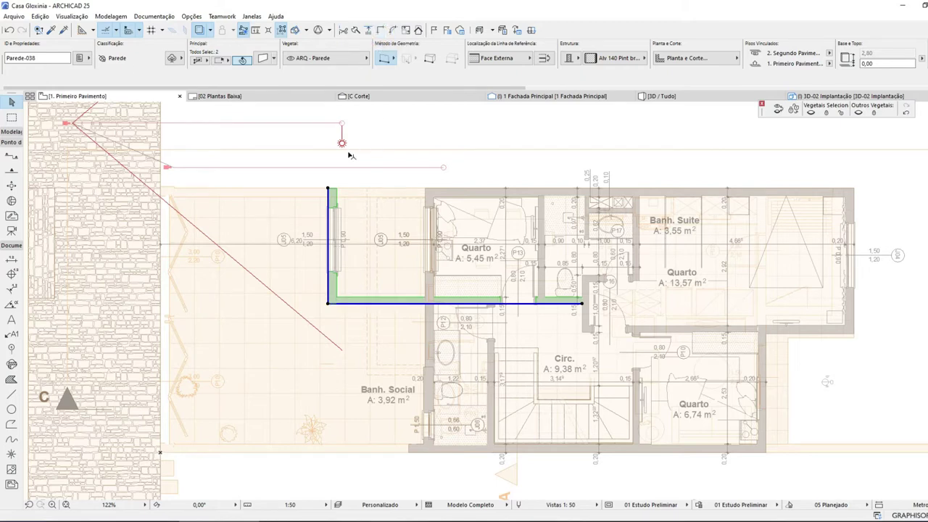
pyautogui.press('Escape')
# - Add the new front wall to the horizontal dimension chain that runs through the bedrooms
pyautogui.click(254, 245)
pyautogui.click(255, 244)
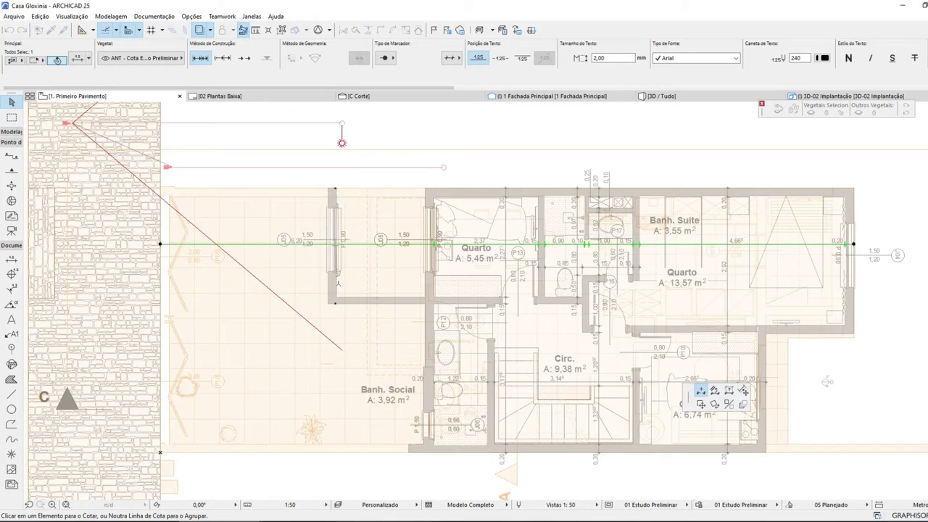
pyautogui.click(332, 283)
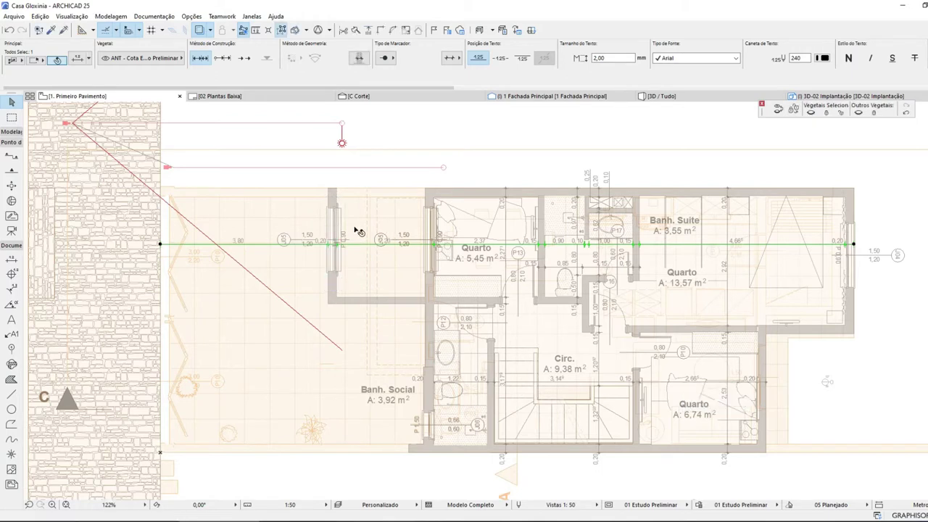
pyautogui.scroll(3, 317, 226)
pyautogui.scroll(-1, 297, 231)
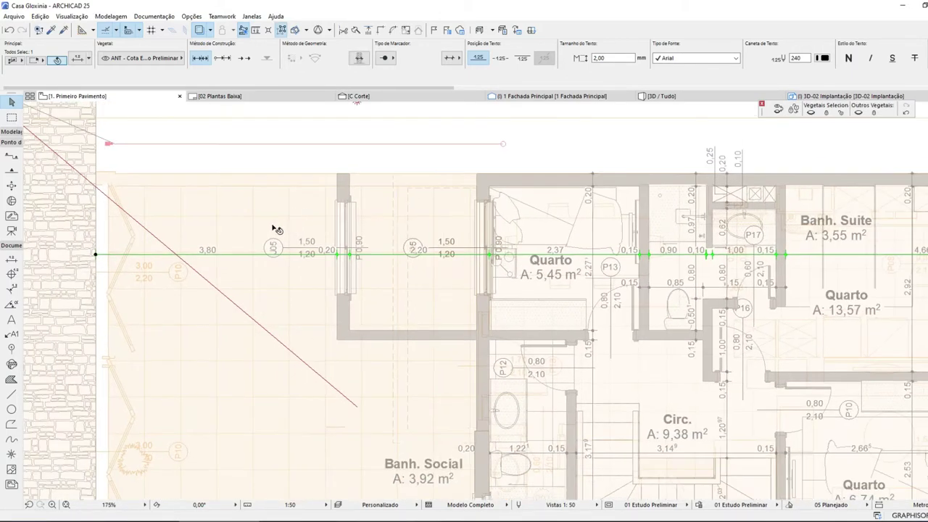
pyautogui.press('Escape')
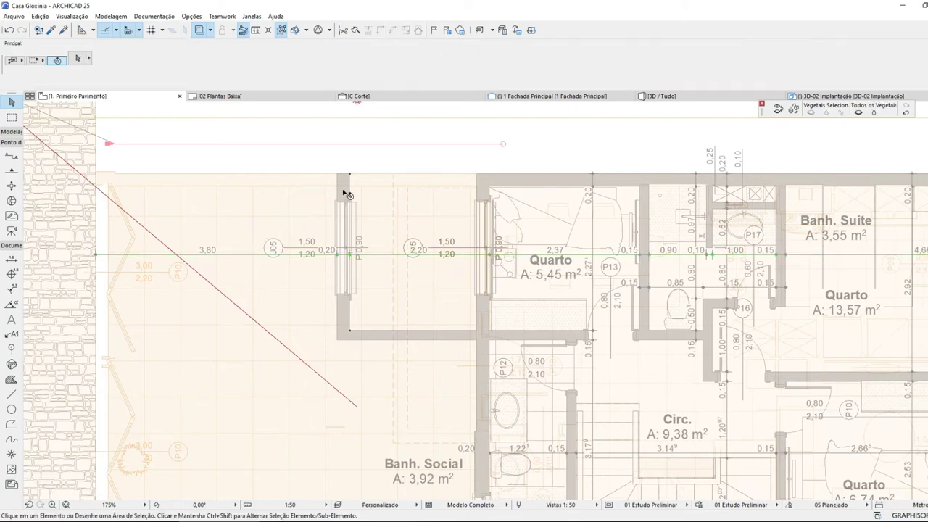
# - Move the new front wall 0,20 m back toward the bedroom and trim the partition to meet it at the corner
pyautogui.click(343, 191)
pyautogui.hotkey('ctrl', 'd')
pyautogui.click(263, 304)
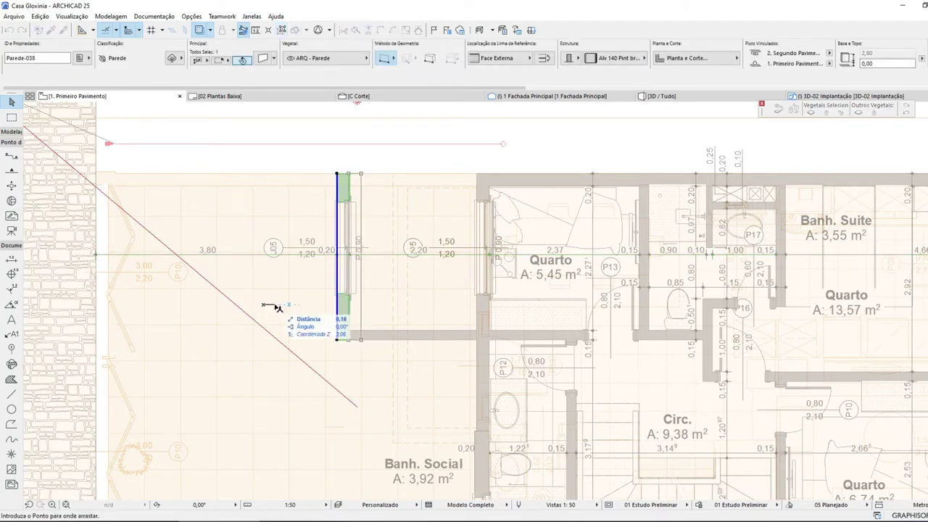
pyautogui.press('Return')
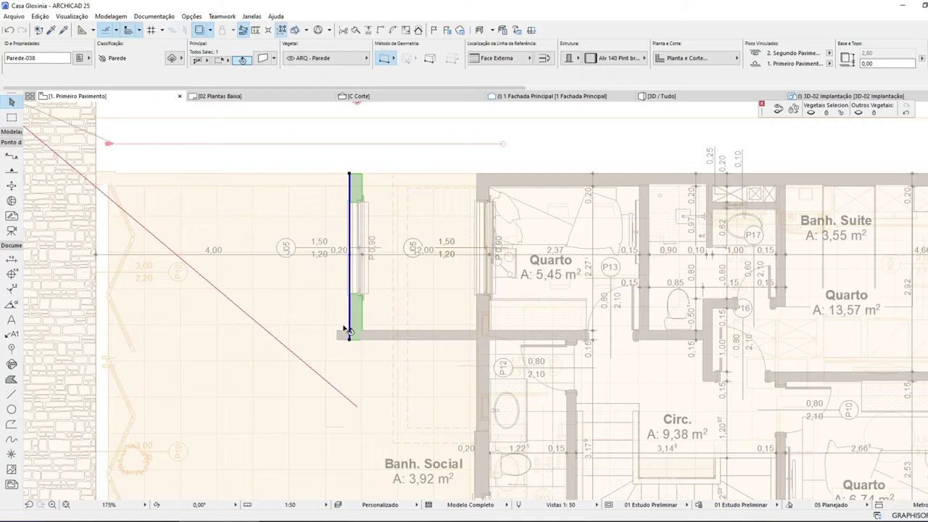
pyautogui.keyDown('shift'); pyautogui.click(389, 338); pyautogui.keyUp('shift')
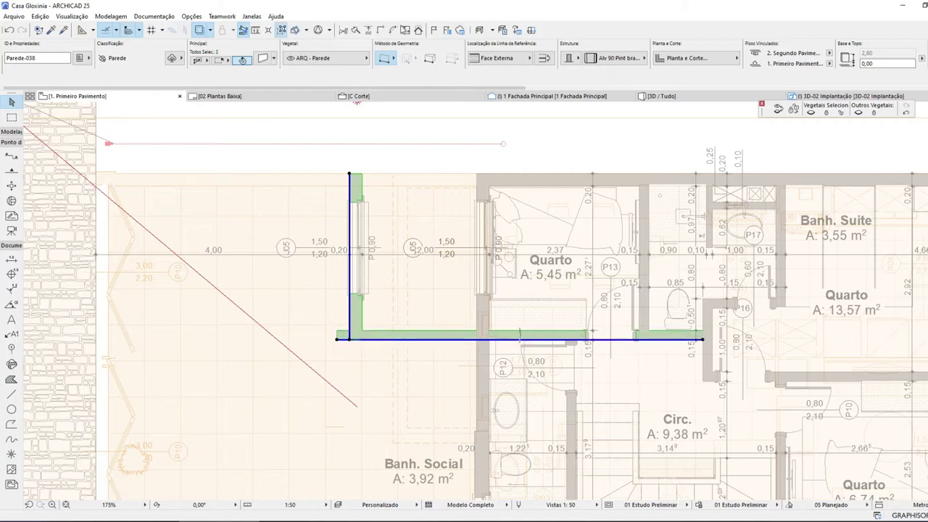
pyautogui.scroll(-3, 414, 257)
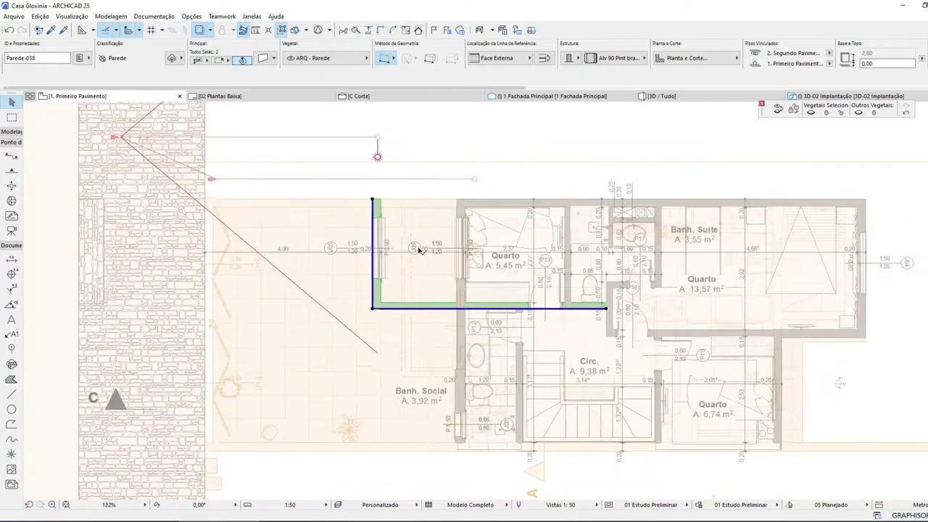
pyautogui.scroll(4, 481, 294)
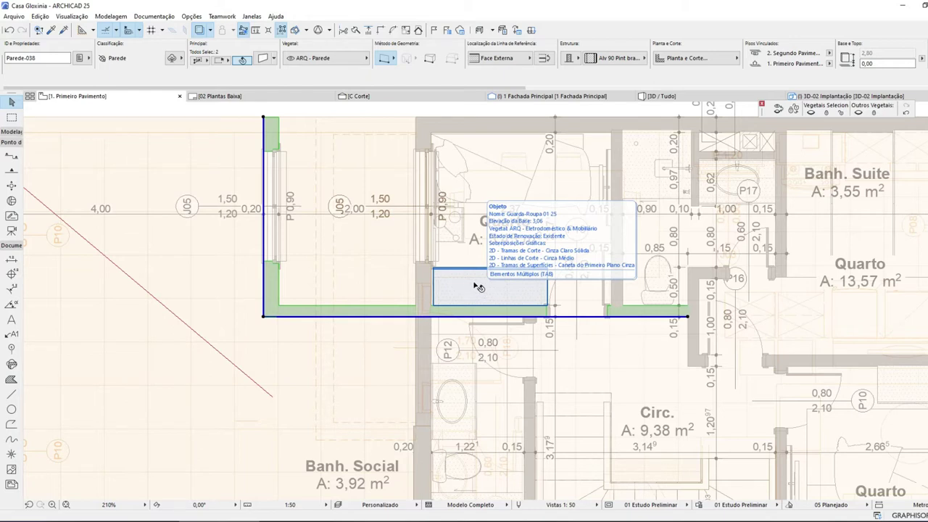
pyautogui.press('Escape')
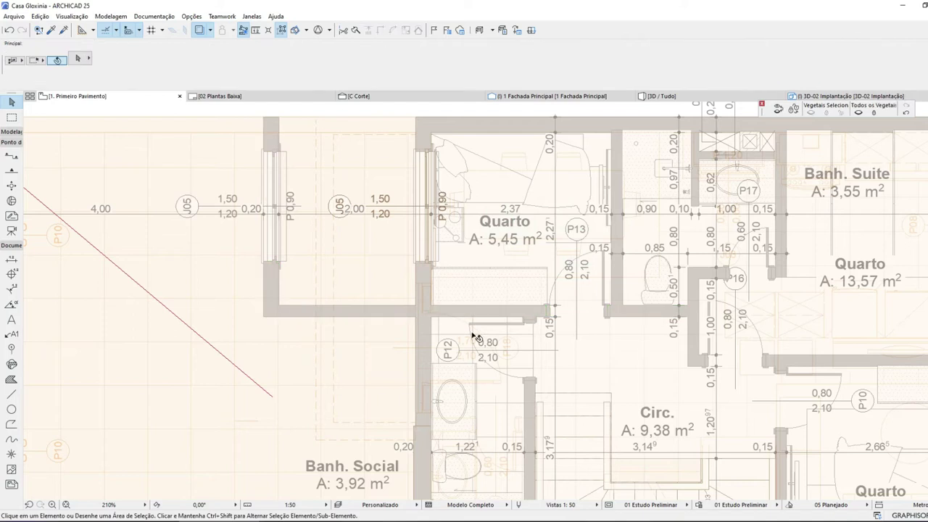
# - Draw a full circle in the extension area, overlapping the old front wall of the 5,45 m² bedroom
pyautogui.scroll(-4, 526, 443)
pyautogui.scroll(4, 483, 453)
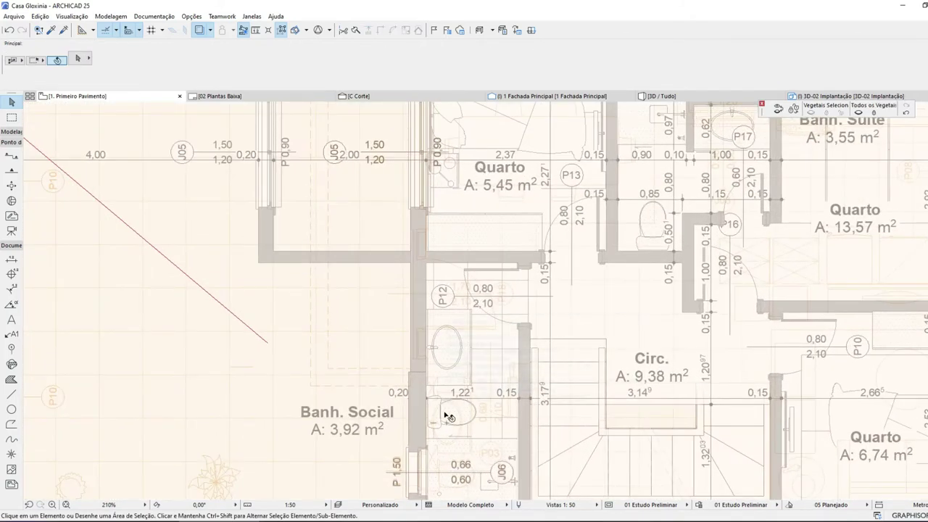
pyautogui.scroll(-4, 458, 368)
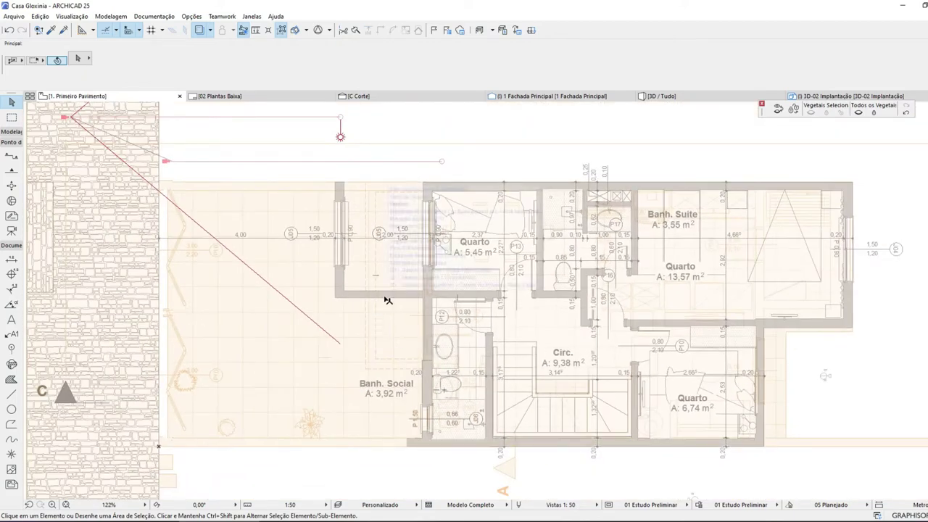
pyautogui.moveTo(402, 305)
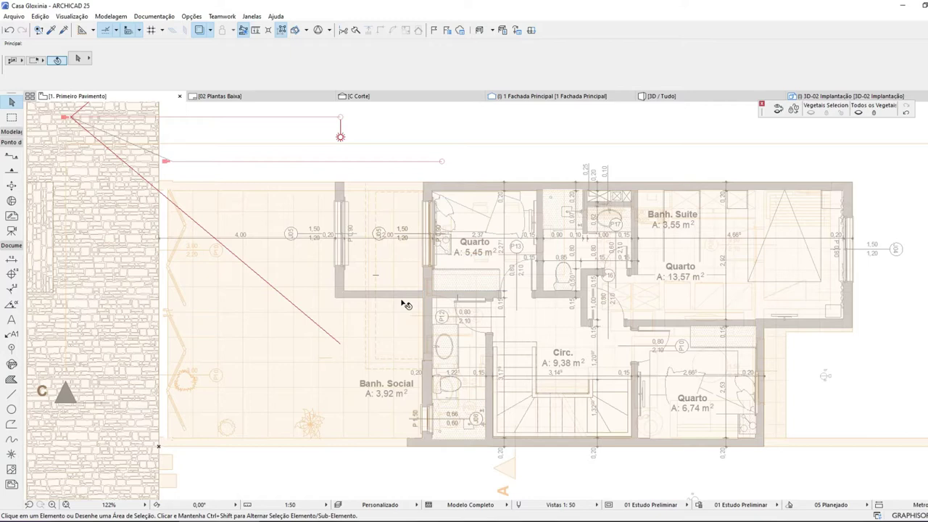
pyautogui.click(11, 409)
pyautogui.click(399, 258)
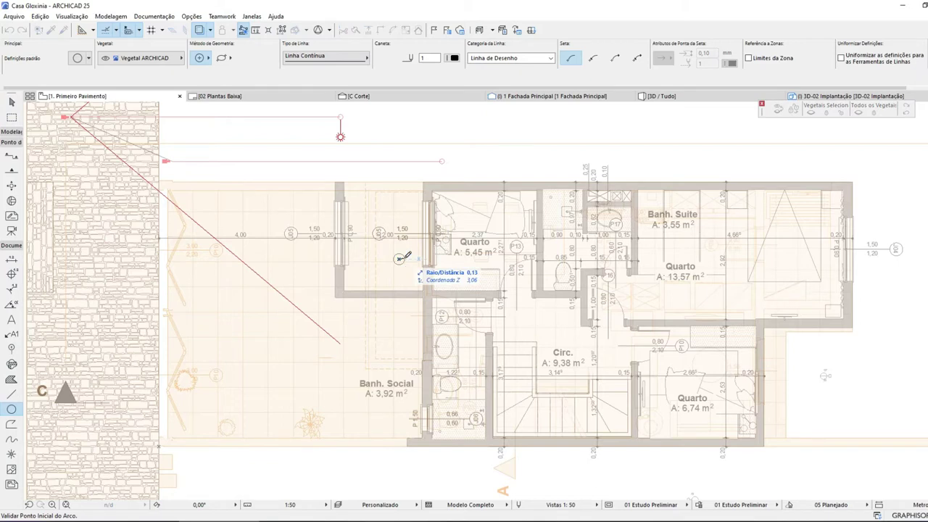
pyautogui.click(457, 246)
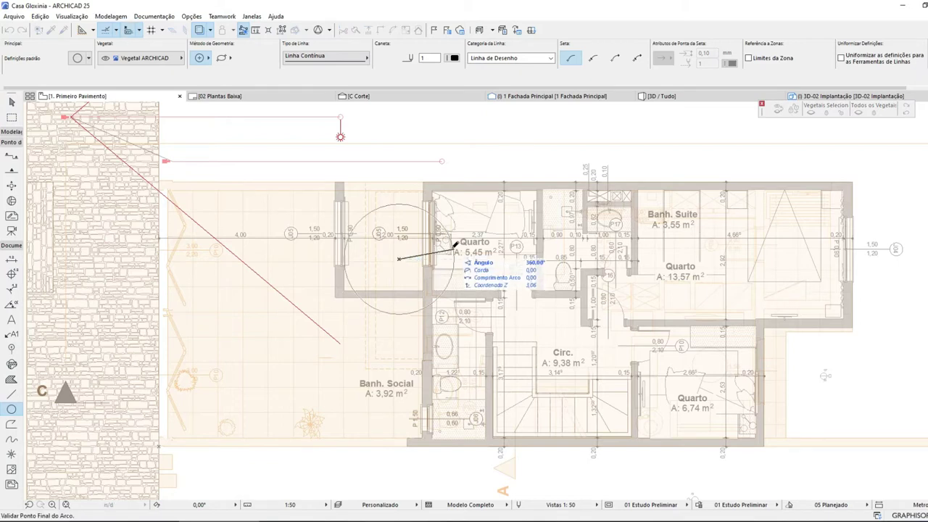
pyautogui.click(454, 246)
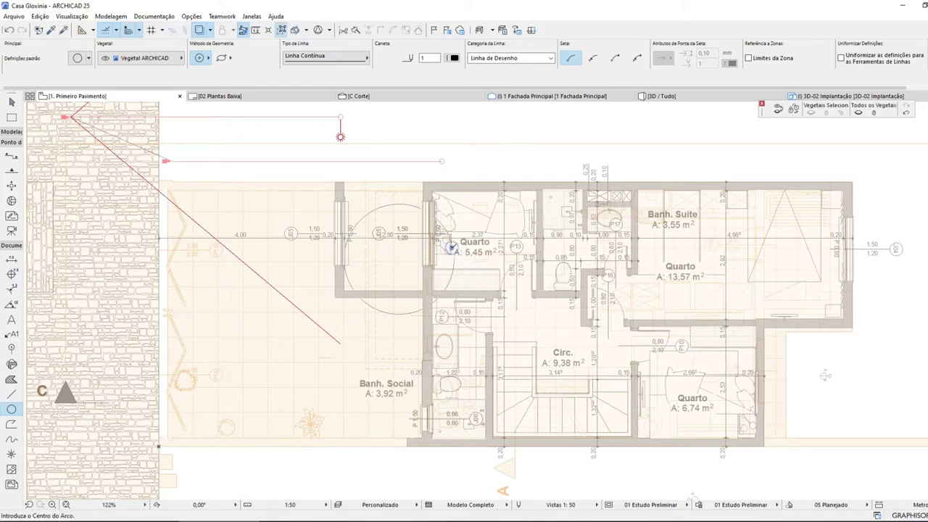
pyautogui.press('Escape')
# - Move the circle so its topmost point snaps to the inner corner of the bedroom's old front wall
pyautogui.click(394, 204)
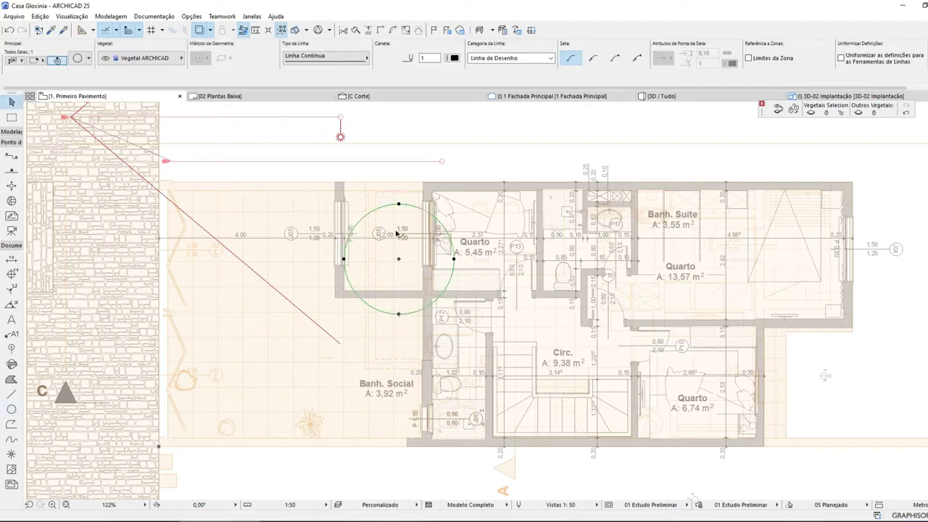
pyautogui.hotkey('ctrl', 'd')
pyautogui.click(399, 205)
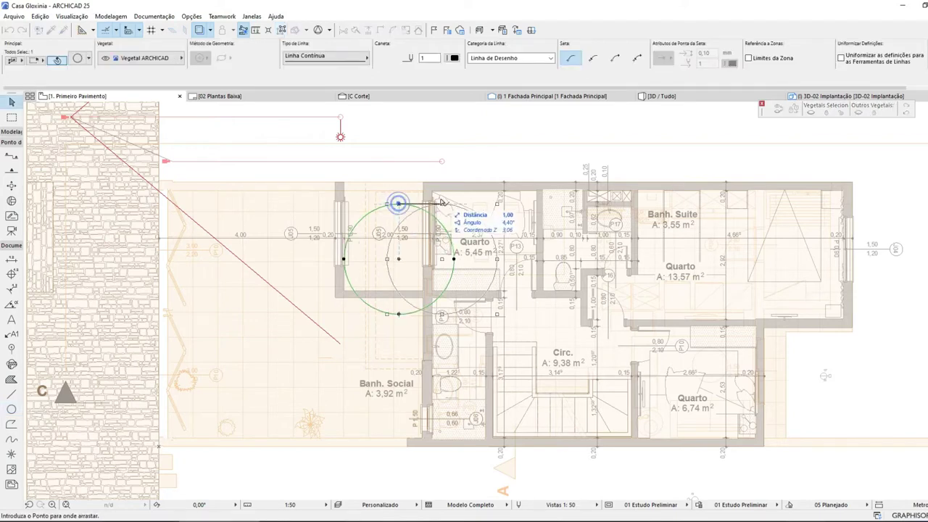
pyautogui.scroll(5, 433, 190)
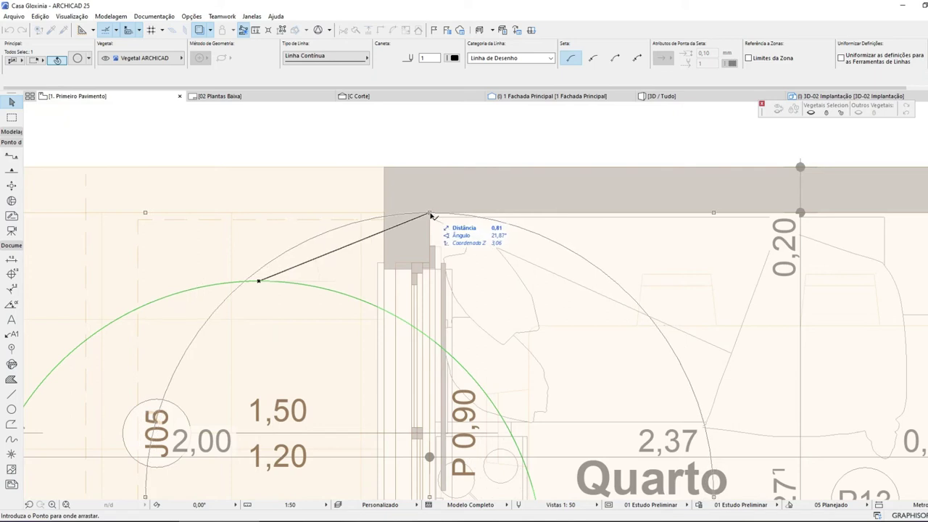
pyautogui.click(432, 214)
pyautogui.scroll(-5, 463, 226)
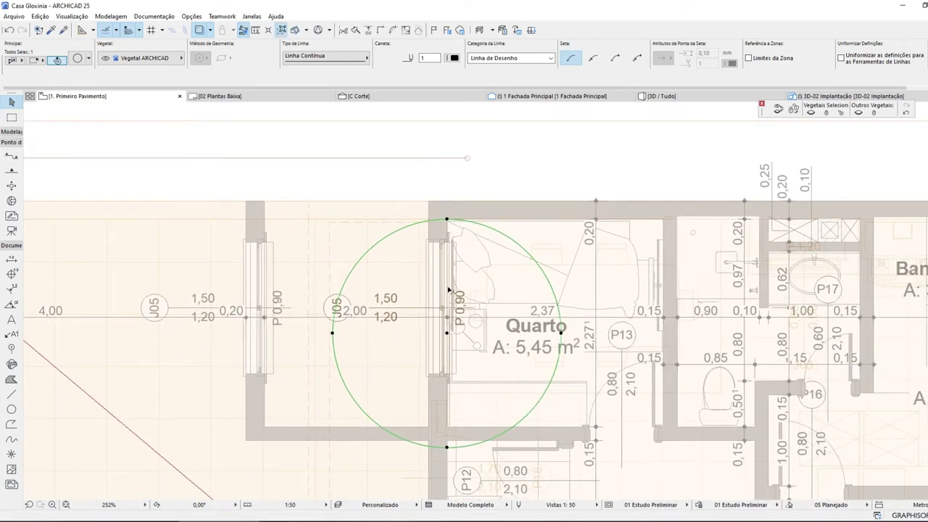
# - Shift the circle horizontally toward the street by about 0,69 m
pyautogui.hotkey('ctrl', 'd')
pyautogui.click(399, 339)
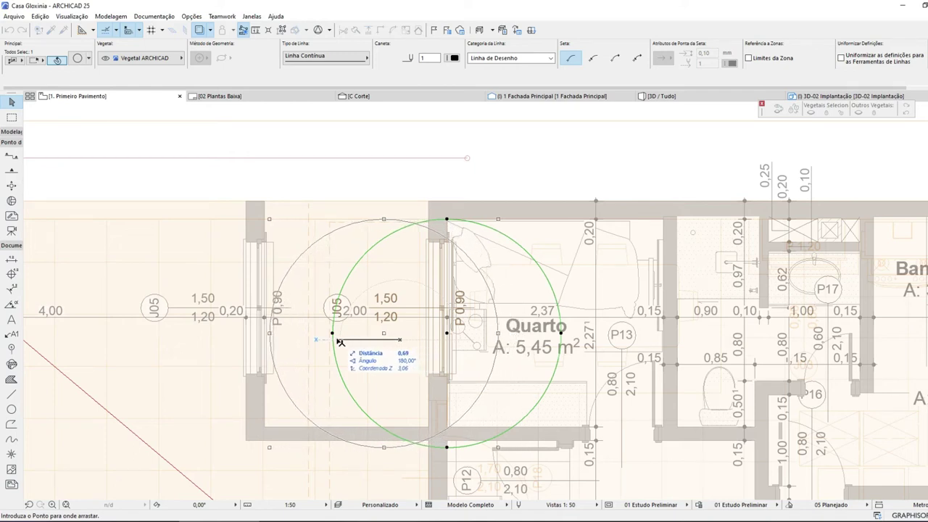
pyautogui.click(340, 342)
# - Delete the J05 window from the old front wall of the 5,45 m² bedroom
pyautogui.scroll(-3, 340, 342)
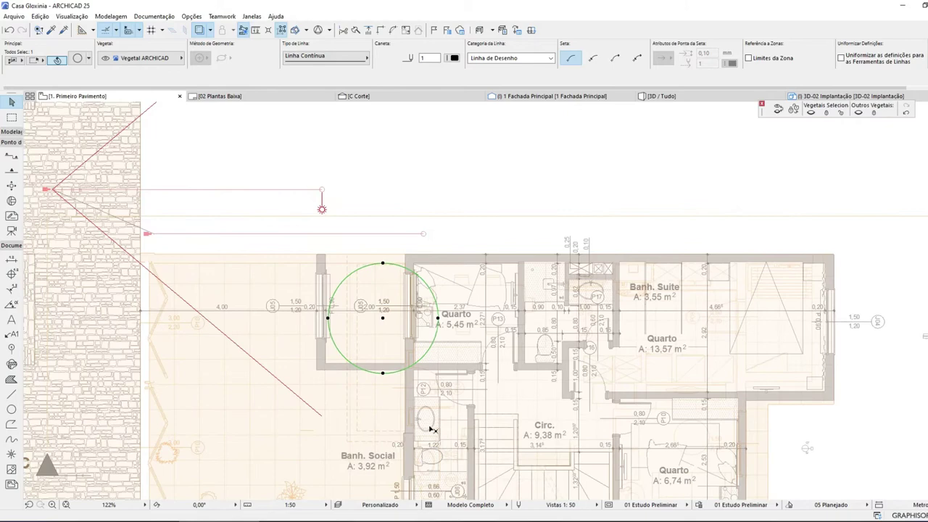
pyautogui.scroll(-3, 432, 429)
pyautogui.scroll(6, 461, 412)
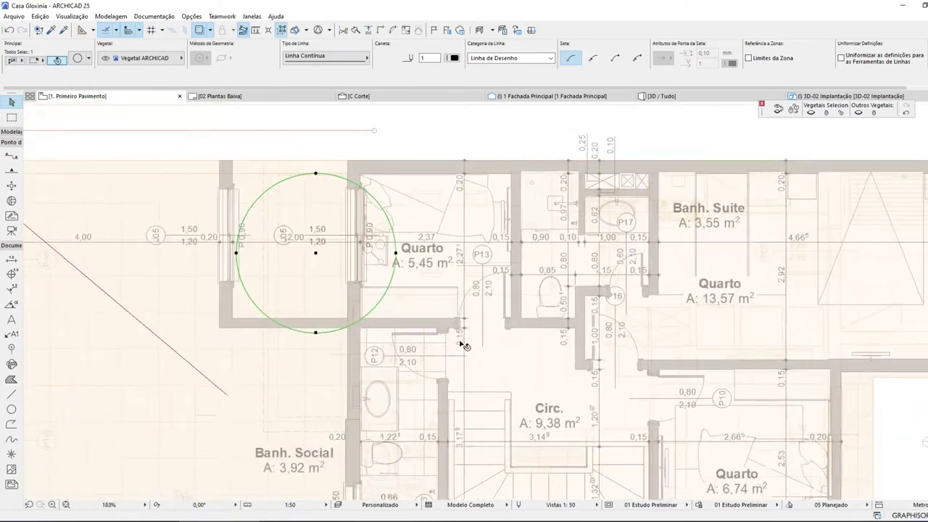
pyautogui.scroll(-2, 464, 346)
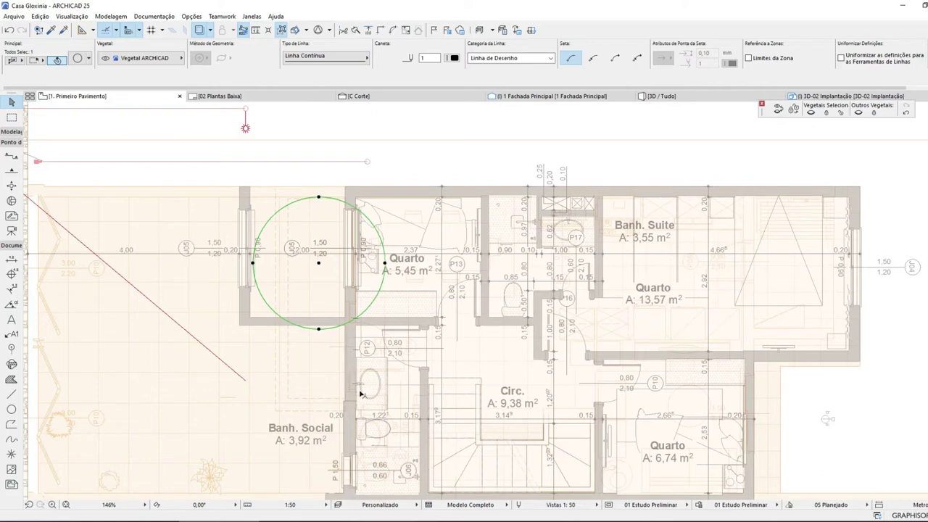
pyautogui.scroll(-3, 365, 368)
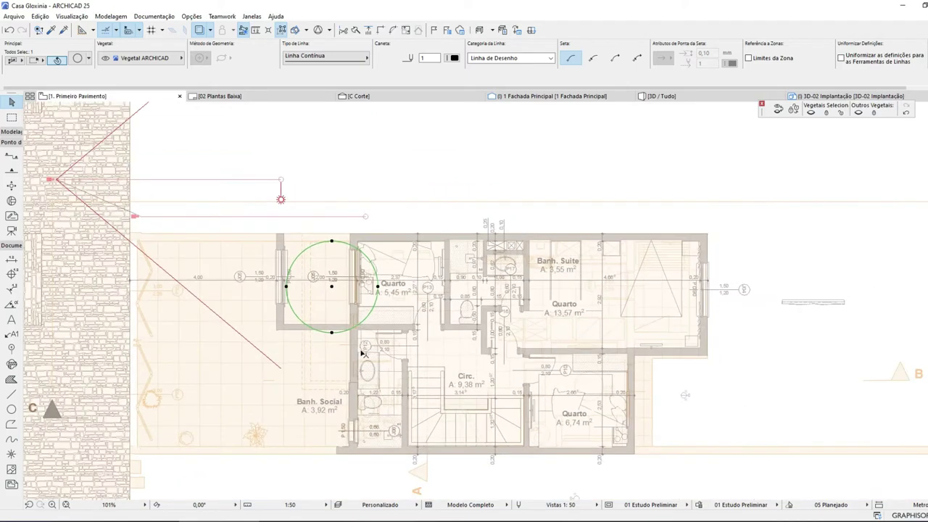
pyautogui.scroll(2, 364, 354)
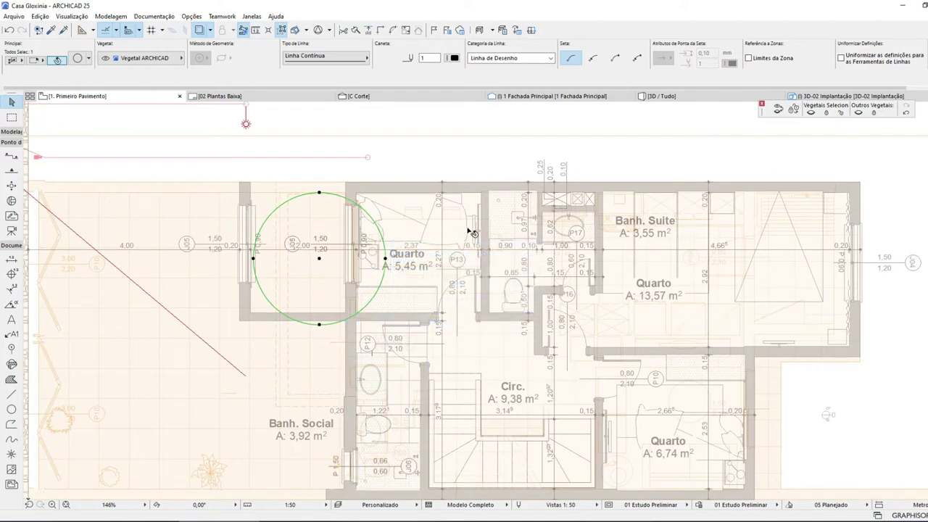
pyautogui.click(348, 295)
pyautogui.click(347, 295)
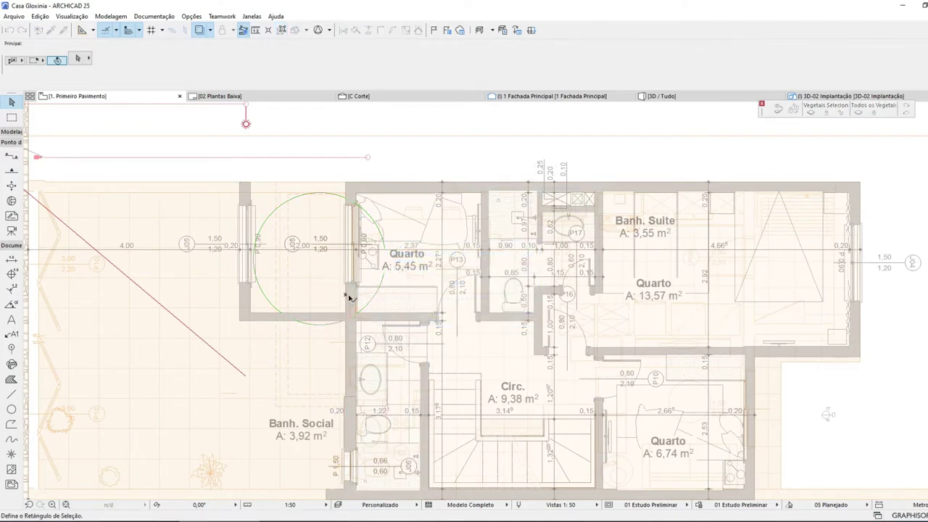
pyautogui.click(352, 285)
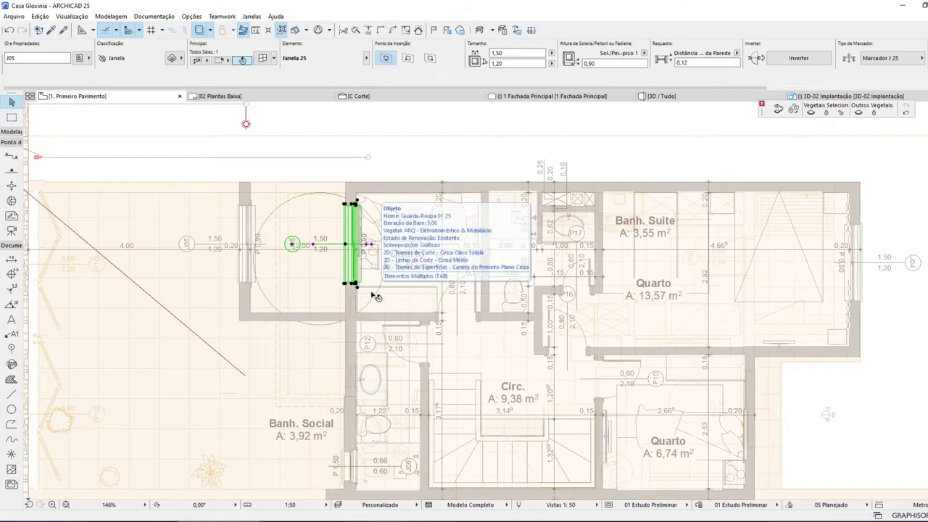
# - Shorten the old front wall of the 5,45 m² bedroom so it ends at the outer face of the bedroom's side wall
pyautogui.click(375, 296)
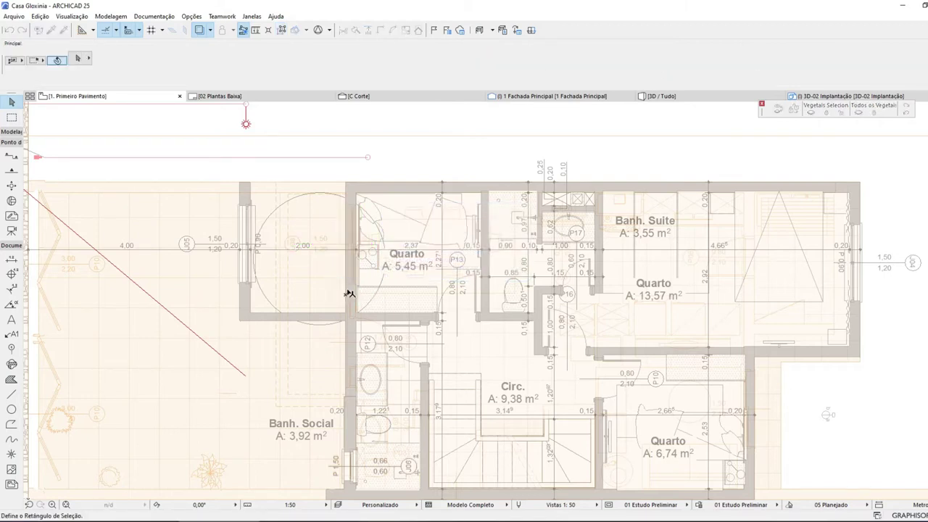
pyautogui.click(348, 250)
pyautogui.click(345, 182)
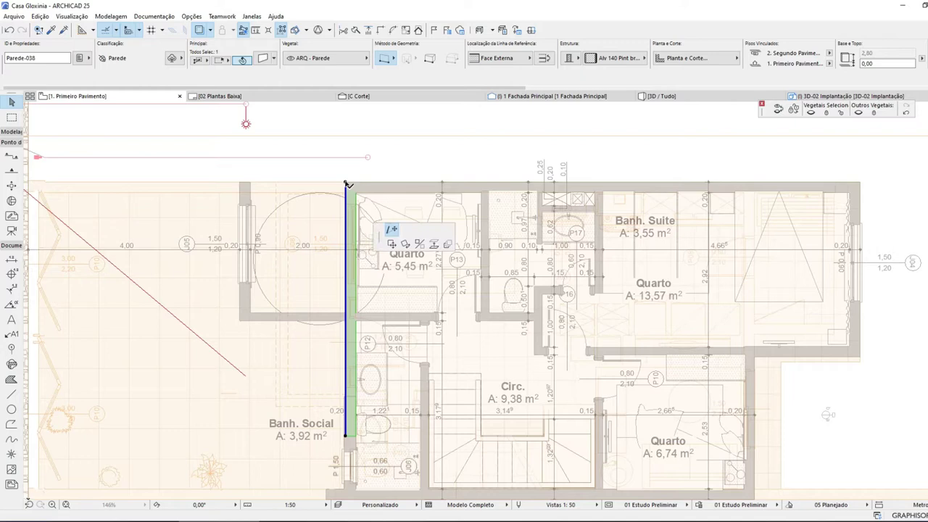
pyautogui.click(344, 320)
pyautogui.click(346, 320)
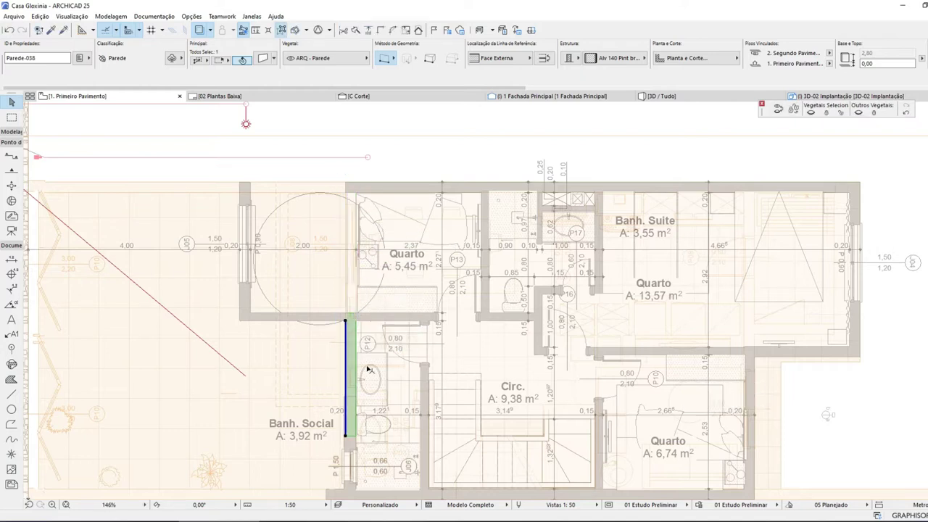
# - Split the bedroom's long side wall at the outer face of the old front wall, keeping the extension segment selected
pyautogui.scroll(-2, 354, 330)
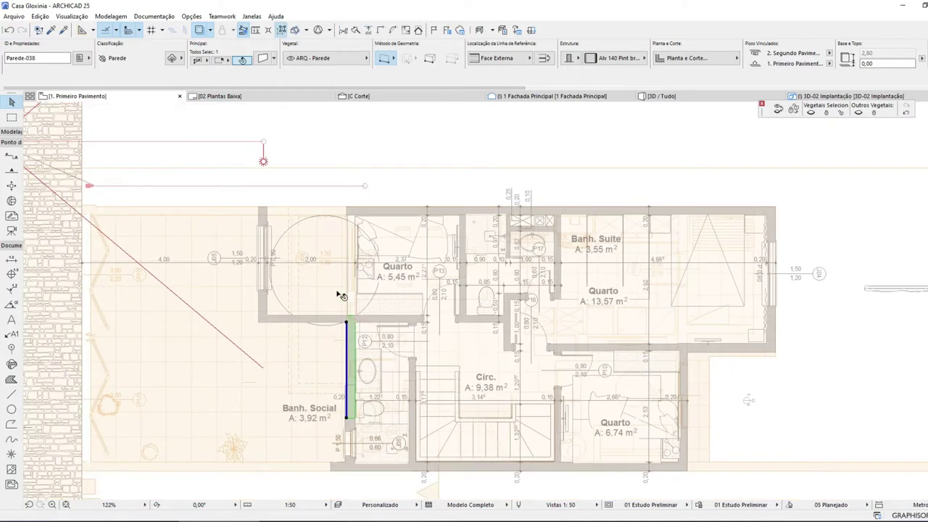
pyautogui.scroll(-1, 302, 258)
pyautogui.scroll(3, 320, 341)
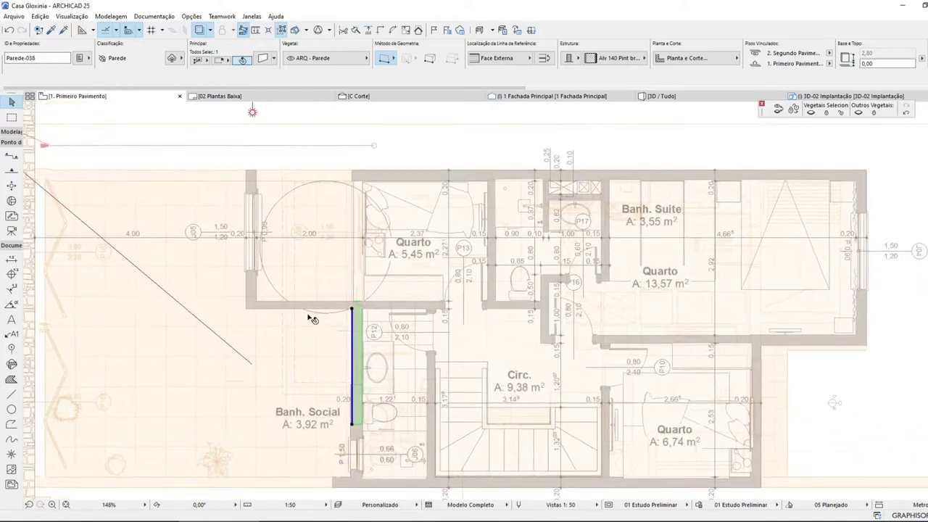
pyautogui.click(326, 303)
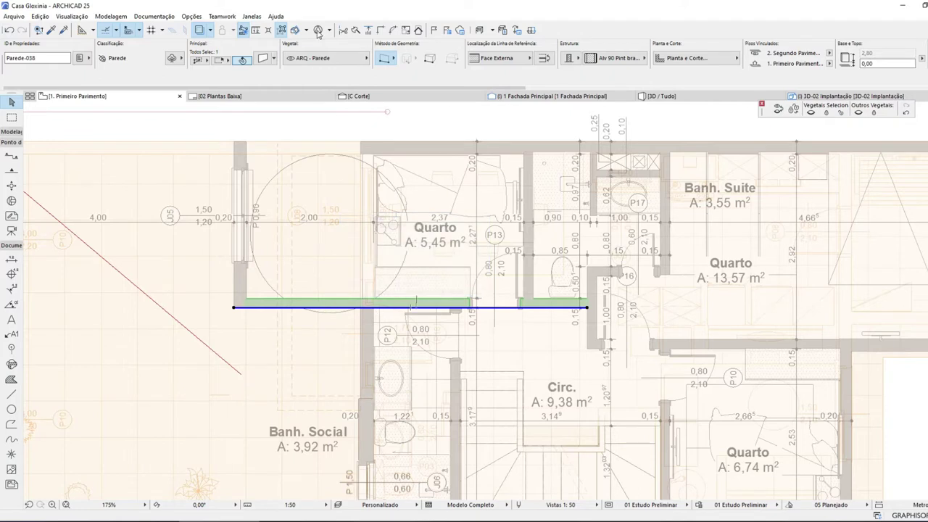
pyautogui.click(356, 30)
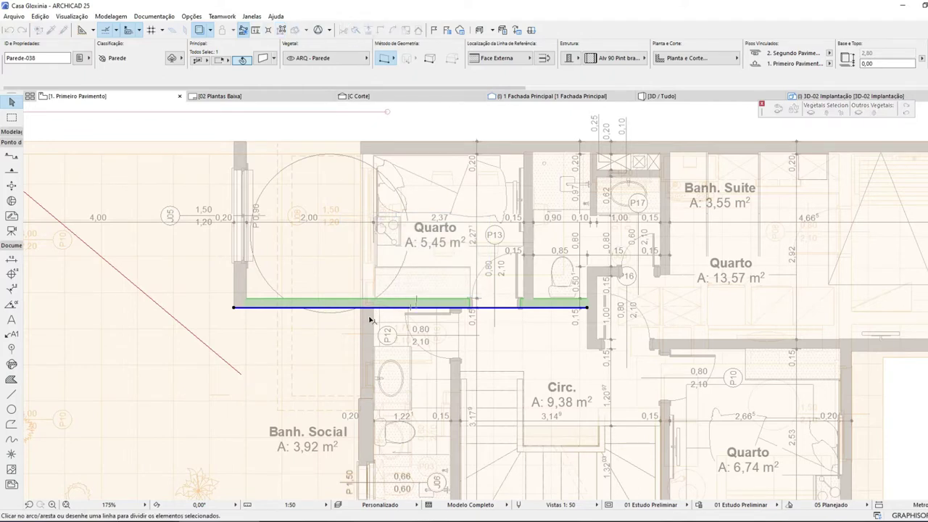
pyautogui.click(361, 320)
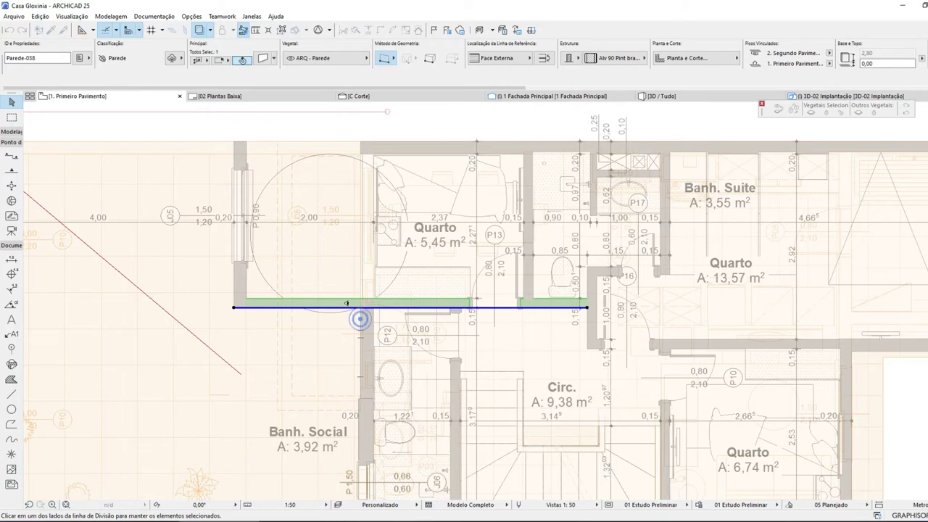
pyautogui.click(305, 326)
# - Move the split-off side wall segment of the extension 0,25 m outward, perpendicular to its length
pyautogui.hotkey('ctrl', 'd')
pyautogui.click(329, 320)
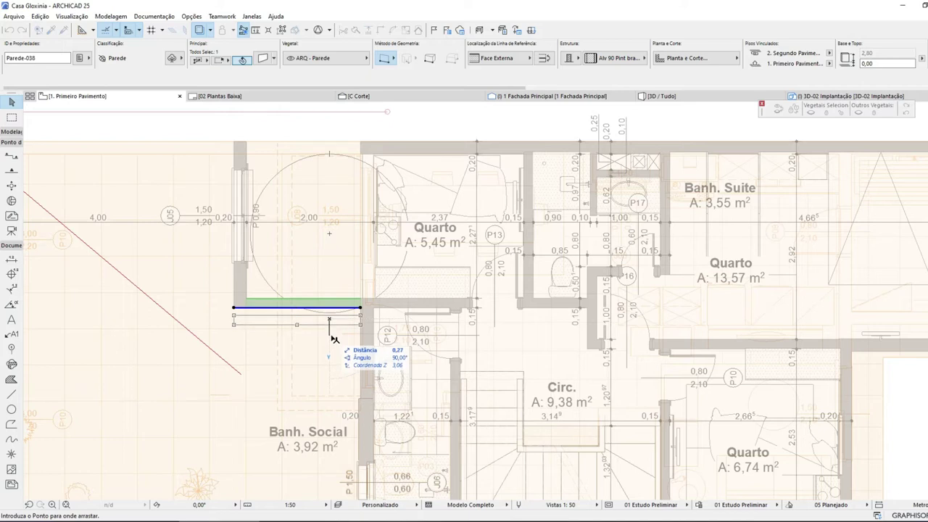
pyautogui.write(',')
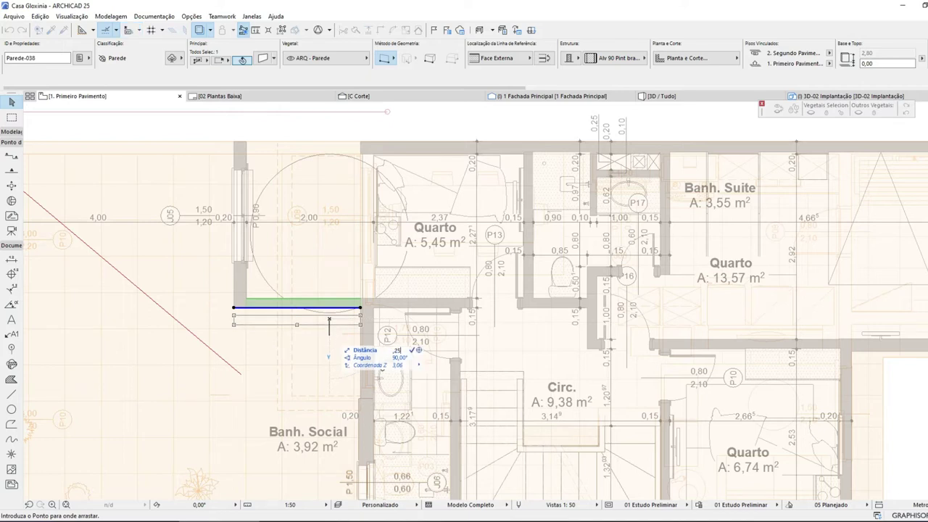
pyautogui.write(',25')
pyautogui.press('Return')
pyautogui.press('Escape')
# - Join the extension's new front wall and the moved side wall segment at their corner
pyautogui.click(242, 299)
pyautogui.keyDown('shift'); pyautogui.click(264, 317); pyautogui.keyUp('shift')
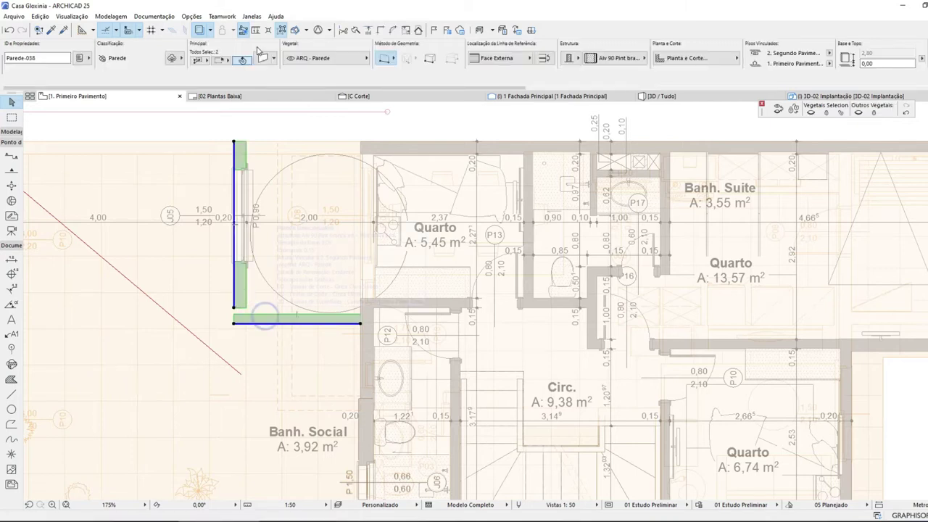
pyautogui.click(377, 31)
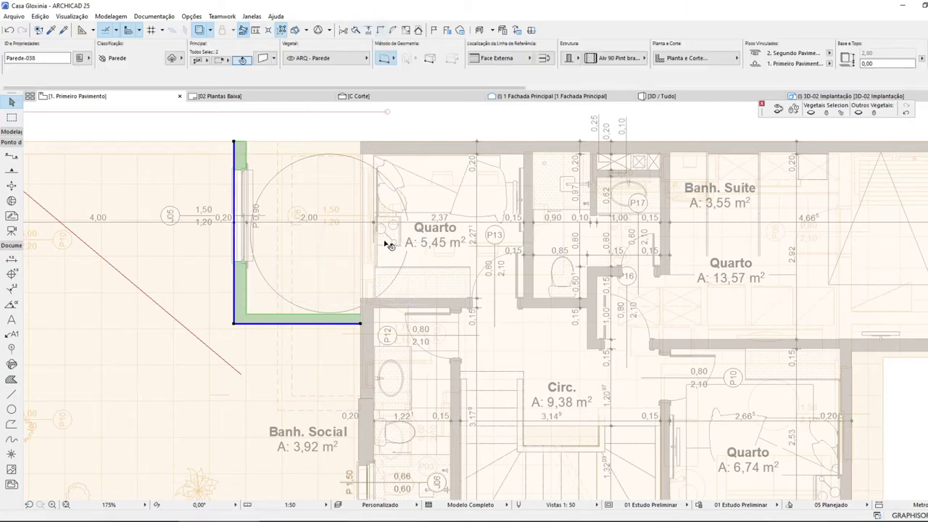
# - Extend the long boundary wall toward the street so it meets the extension's new front wall at a corner
pyautogui.click(392, 152)
pyautogui.click(386, 144)
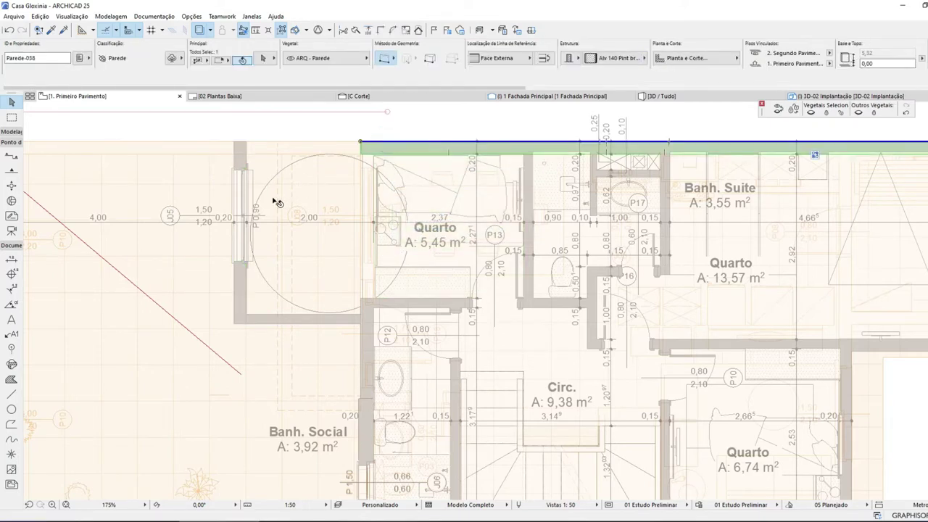
pyautogui.keyDown('shift'); pyautogui.click(245, 163); pyautogui.keyUp('shift')
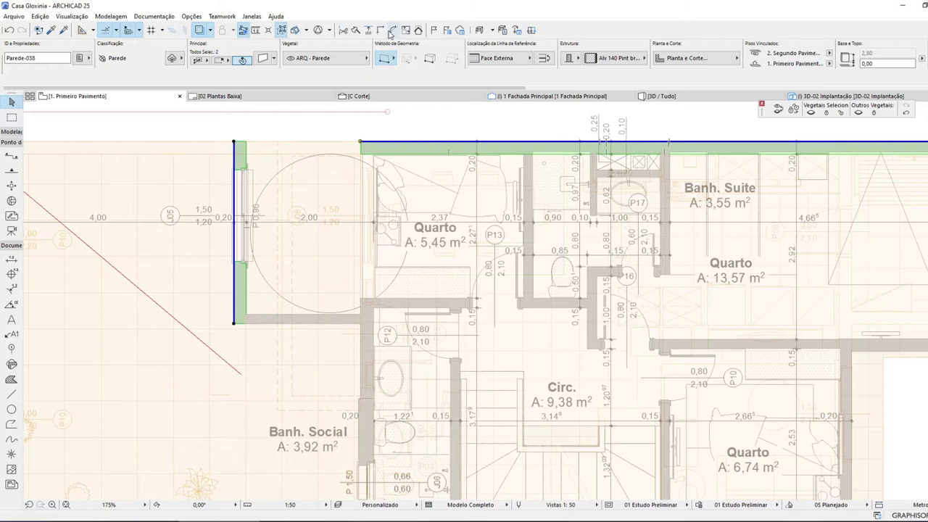
pyautogui.click(380, 30)
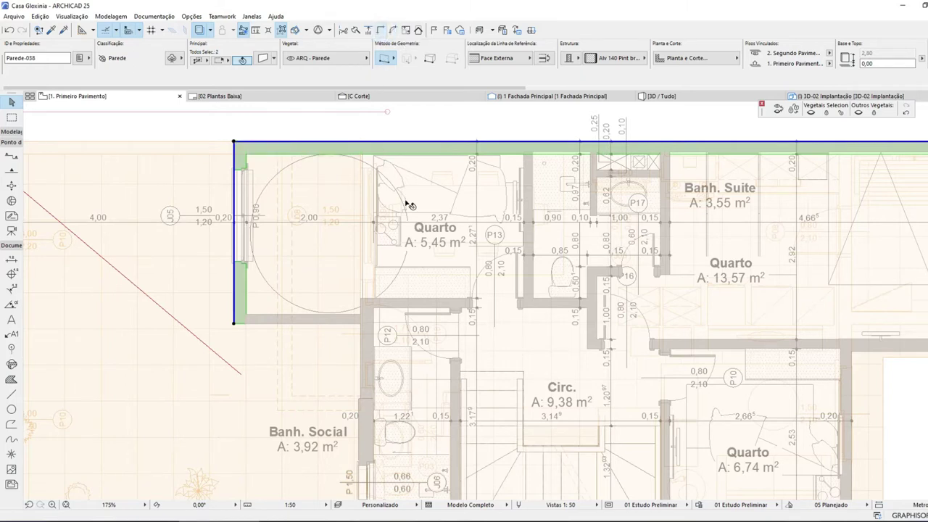
pyautogui.press('Escape')
# - Move the circle so its street-side quadrant point snaps to the inner face of the new front wall
pyautogui.scroll(-3, 368, 196)
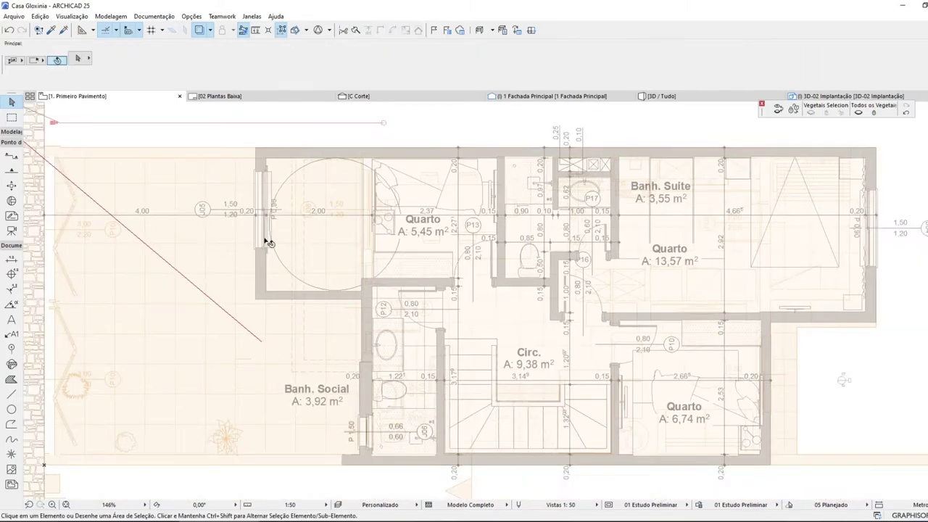
pyautogui.scroll(5, 261, 239)
pyautogui.click(286, 208)
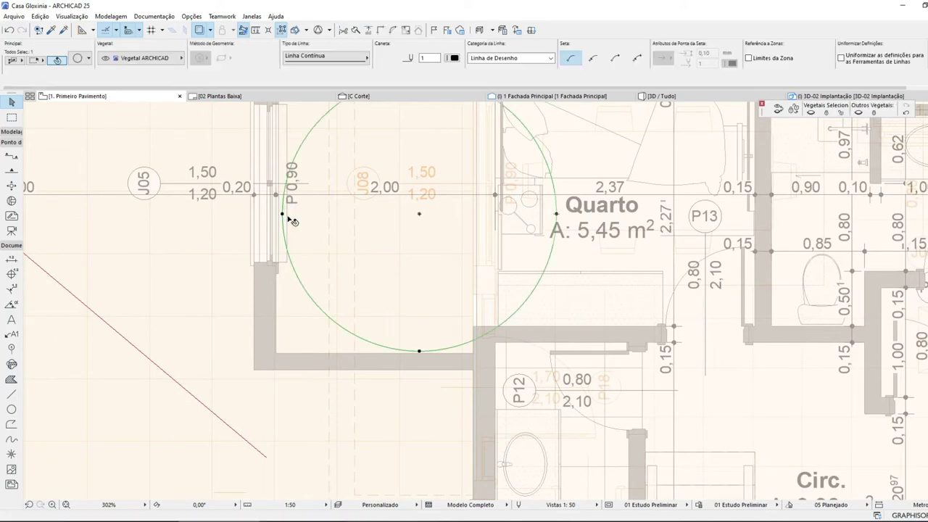
pyautogui.hotkey('ctrl', 'd')
pyautogui.scroll(4, 268, 202)
pyautogui.click(301, 235)
pyautogui.click(285, 233)
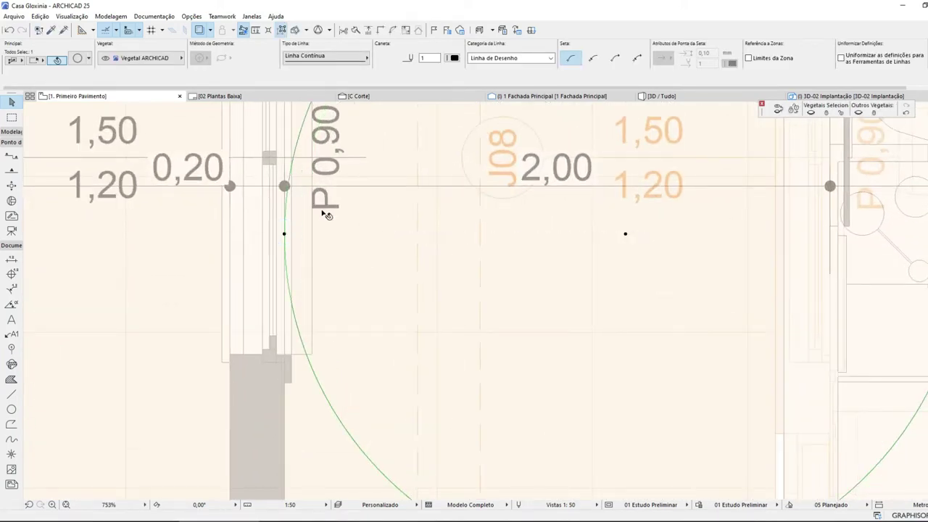
# - Delete the P12 door between the social bathroom and the circulation area
pyautogui.scroll(-3, 325, 215)
pyautogui.scroll(-3, 343, 222)
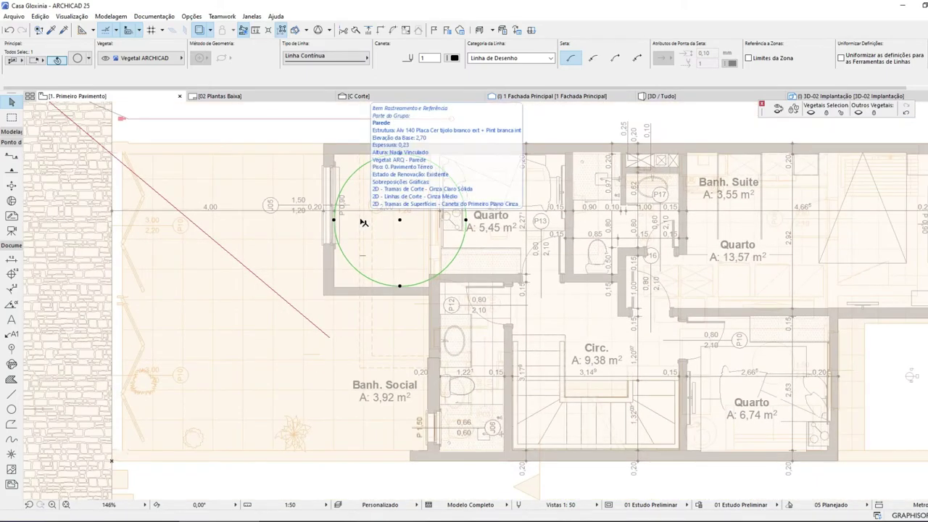
pyautogui.scroll(3, 513, 299)
pyautogui.click(517, 305)
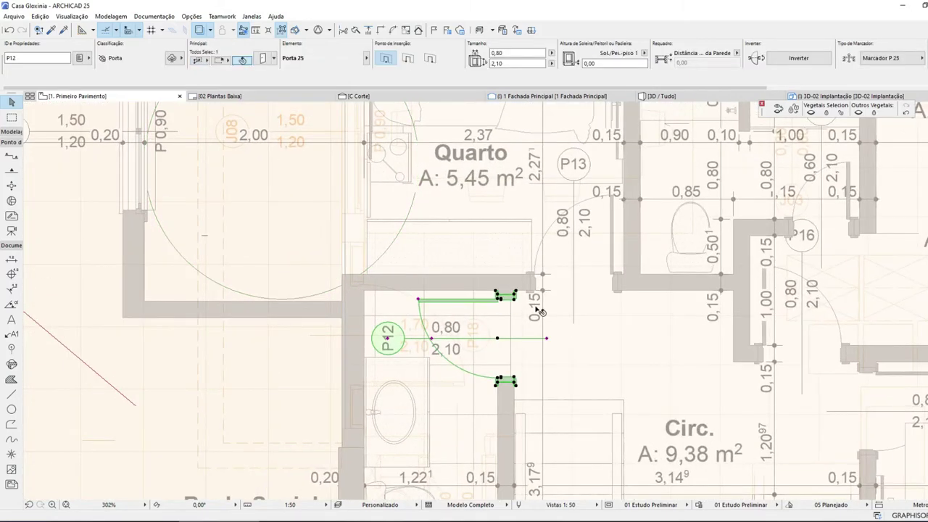
pyautogui.press('Delete')
# - Shorten the wall between the bedroom and the social bathroom so it starts at the bathroom's circulation-side wall
pyautogui.click(393, 287)
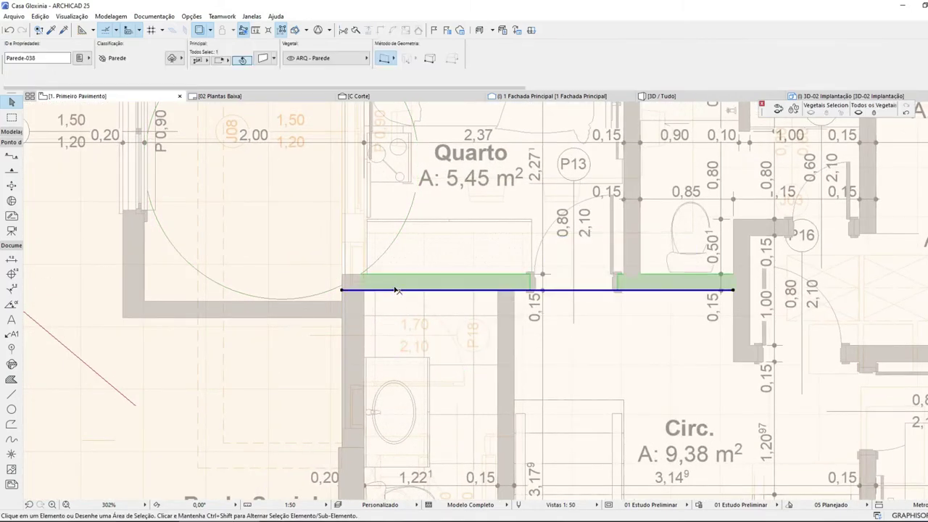
pyautogui.click(344, 291)
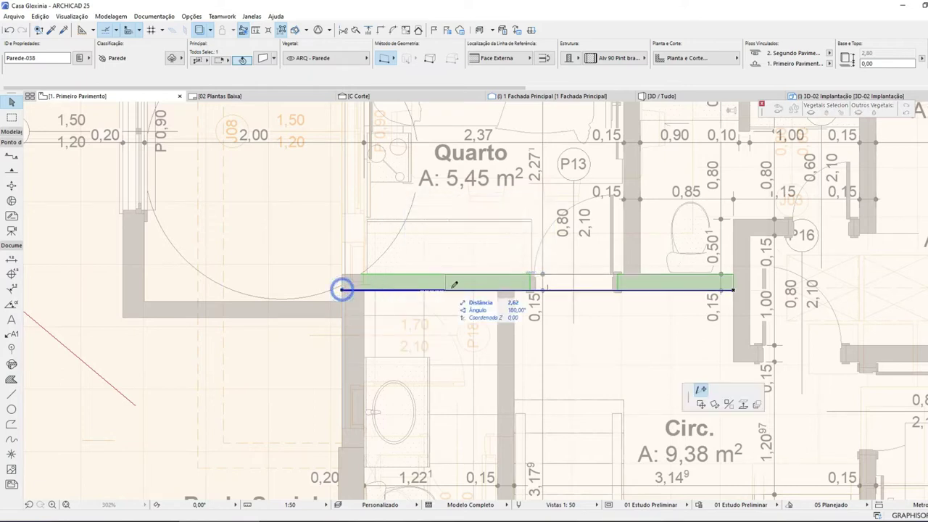
pyautogui.click(498, 290)
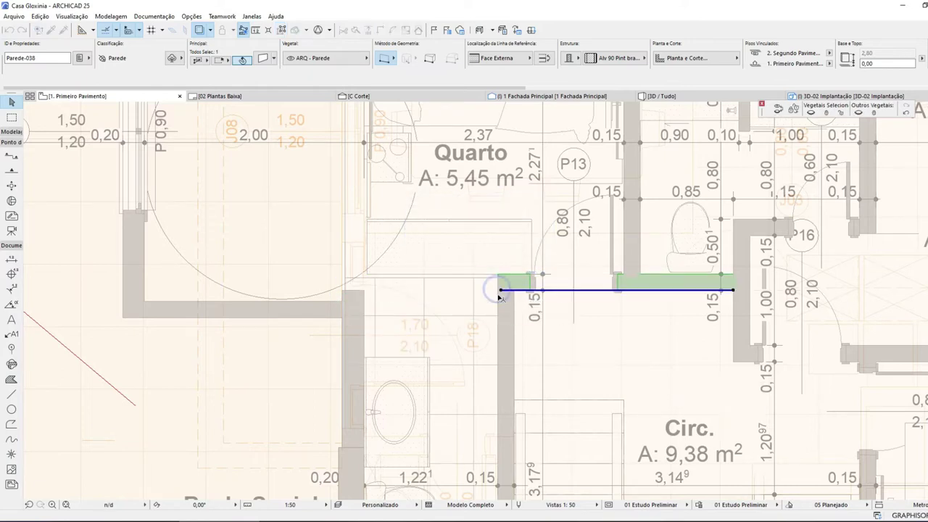
# - Join the moved side wall of the extension with the bathroom's circulation-side wall at a corner
pyautogui.click(322, 317)
pyautogui.keyDown('shift'); pyautogui.click(498, 345); pyautogui.keyUp('shift')
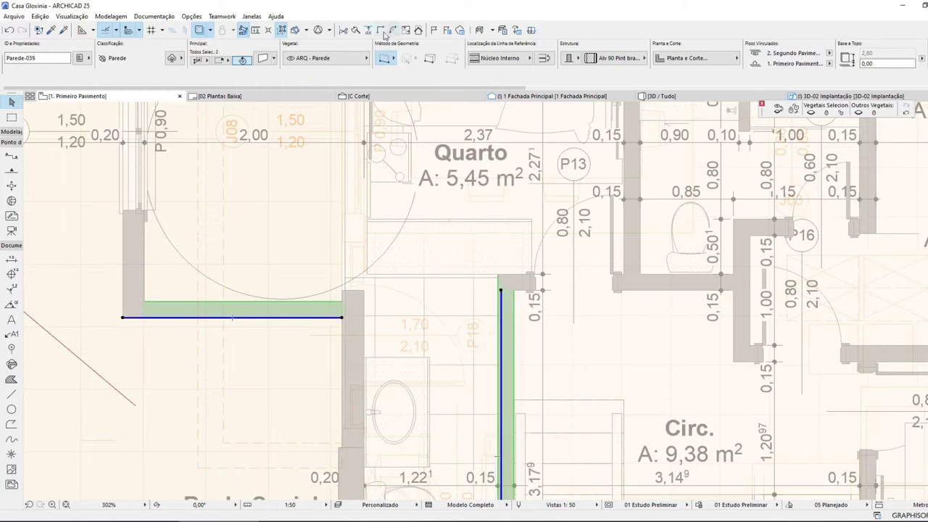
pyautogui.click(380, 30)
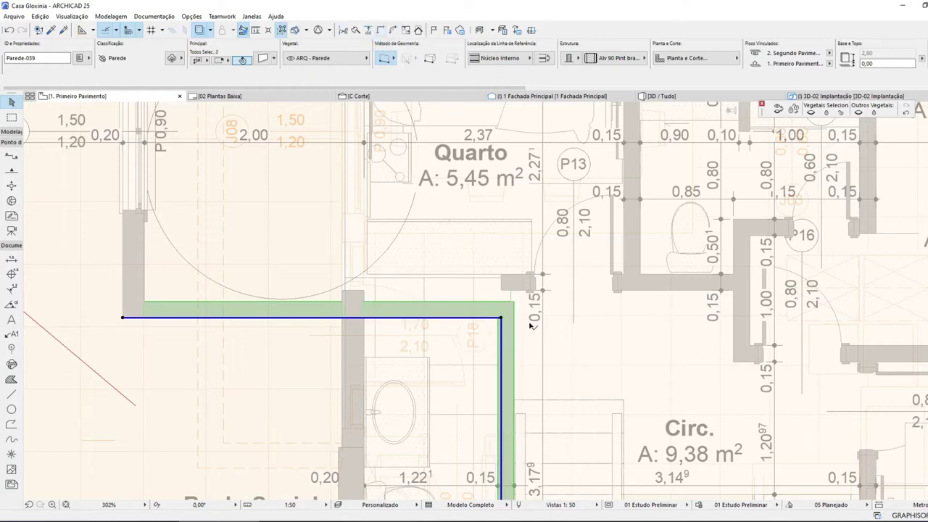
pyautogui.press('Escape')
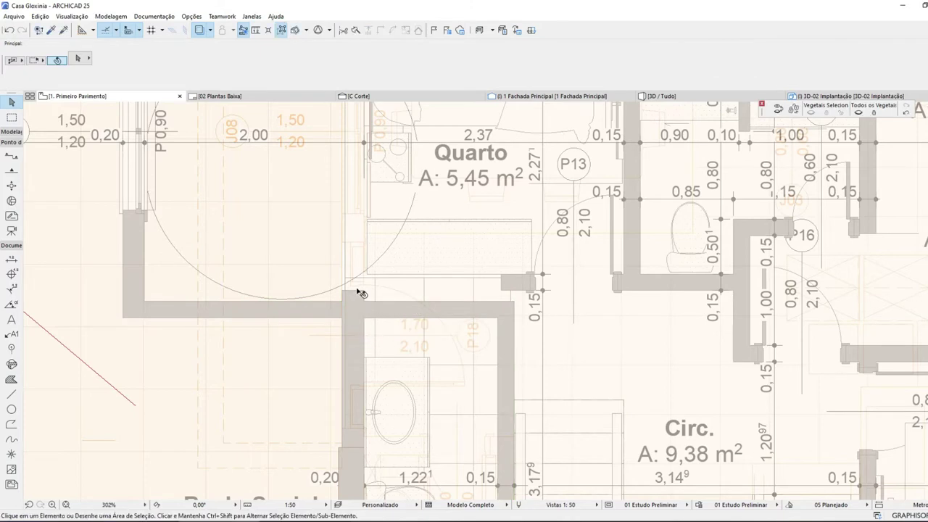
# - Trim the protruding end of the bathroom's front wall back to the outer face of the extended bedroom wall
pyautogui.click(353, 293)
pyautogui.click(342, 291)
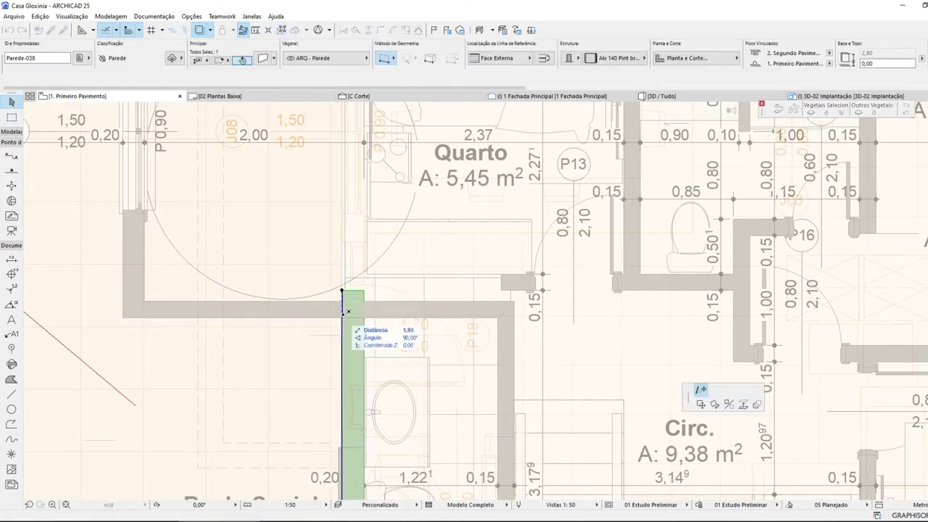
pyautogui.click(343, 316)
pyautogui.press('Escape')
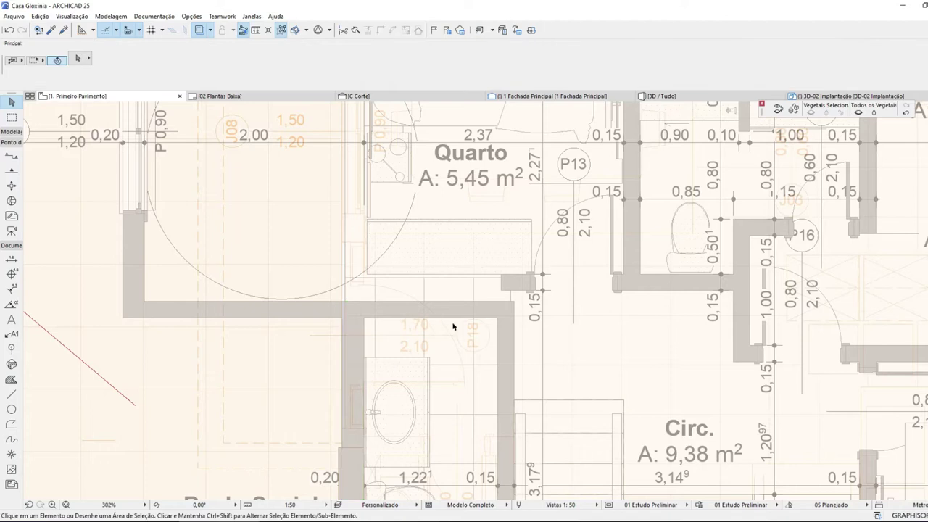
# - Join the bathroom's circulation-side wall with the short wall stub beside the P13 door at a corner
pyautogui.click(508, 350)
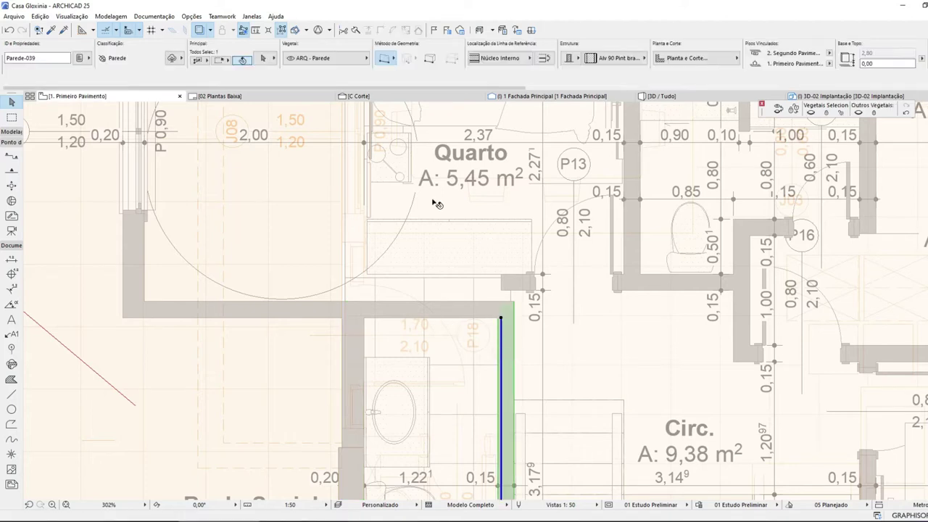
pyautogui.keyDown('shift'); pyautogui.click(512, 281); pyautogui.keyUp('shift')
pyautogui.keyDown('shift'); pyautogui.click(503, 289); pyautogui.keyUp('shift')
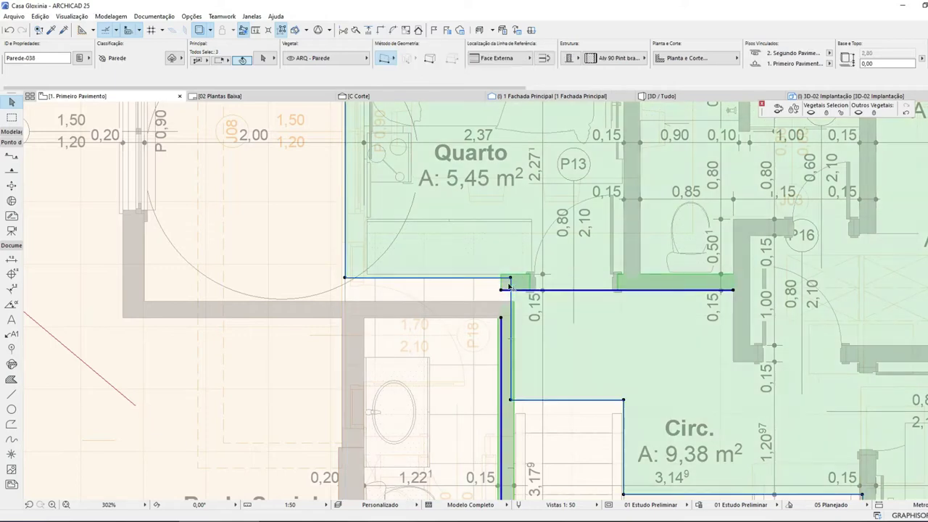
pyautogui.keyDown('shift'); pyautogui.click(509, 287); pyautogui.keyUp('shift')
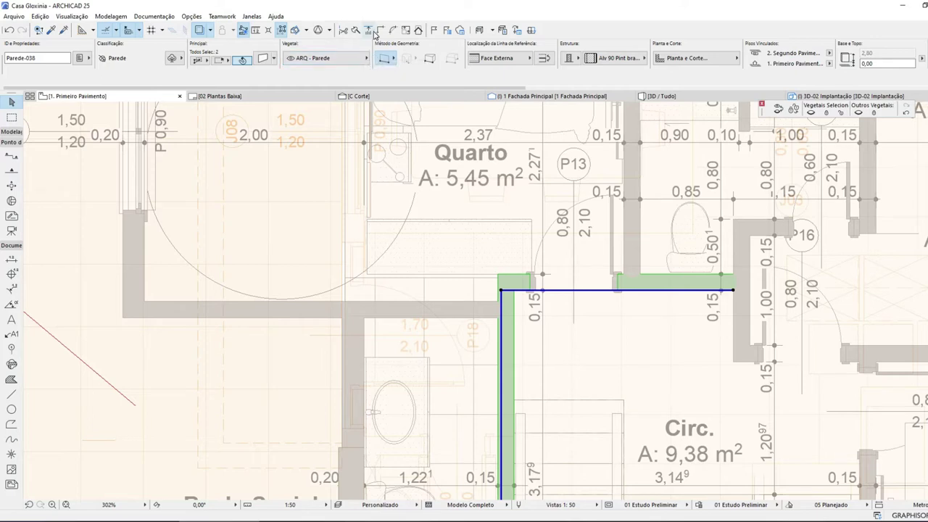
pyautogui.press('Escape')
pyautogui.scroll(-5, 510, 259)
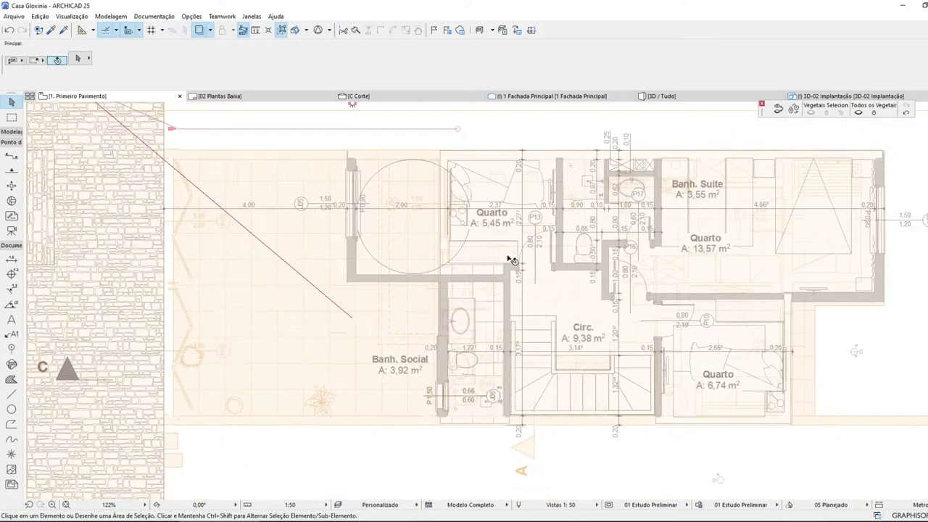
pyautogui.scroll(1, 490, 204)
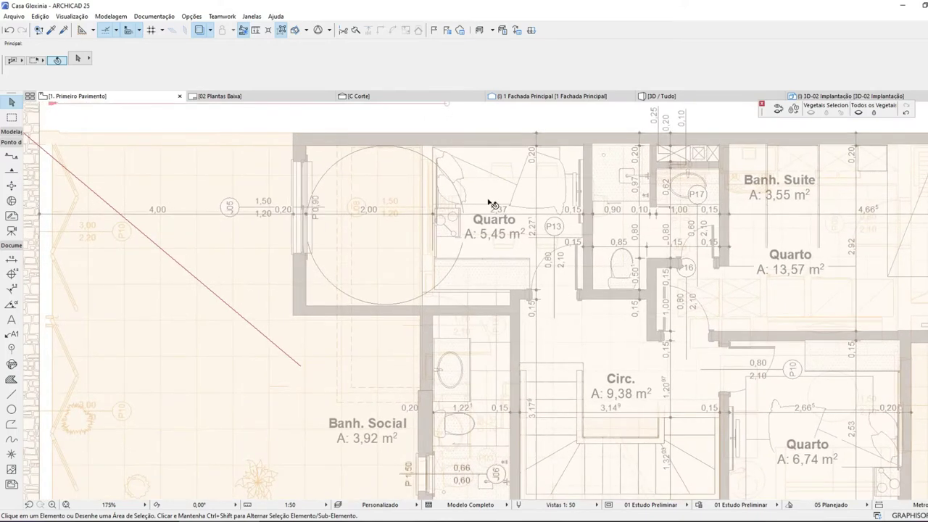
pyautogui.scroll(-3, 454, 195)
pyautogui.scroll(4, 433, 196)
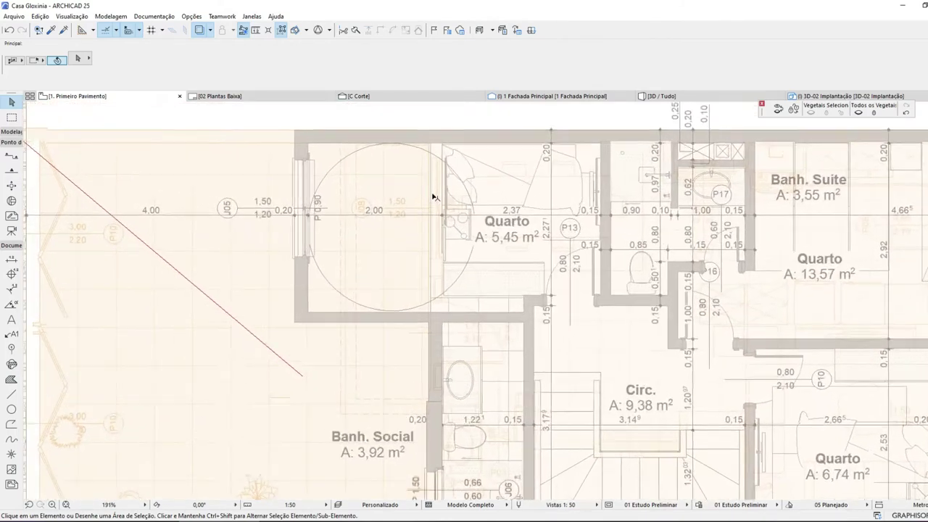
pyautogui.scroll(2, 433, 197)
# - Move the extension's street-side wall with its window and the guide circle about 0,69 m inward, back toward the house
pyautogui.click(491, 213)
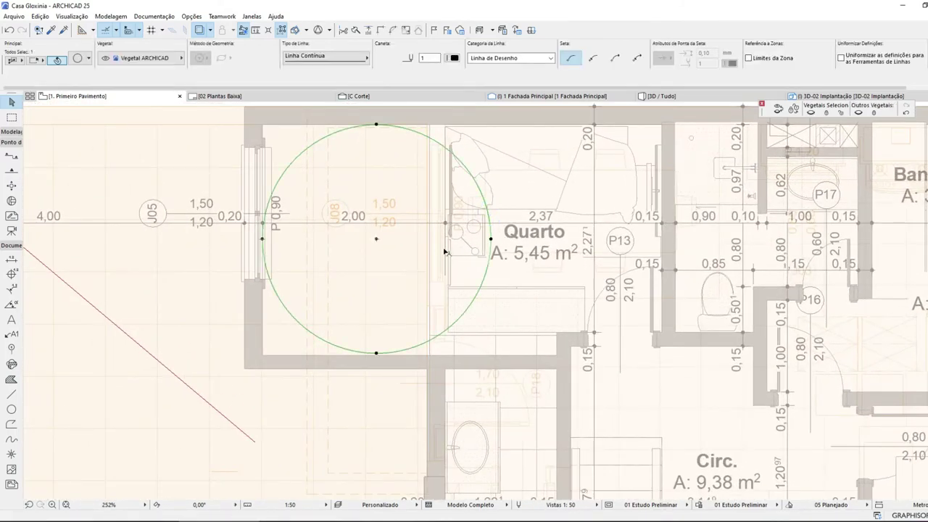
pyautogui.keyDown('shift'); pyautogui.click(260, 298); pyautogui.keyUp('shift')
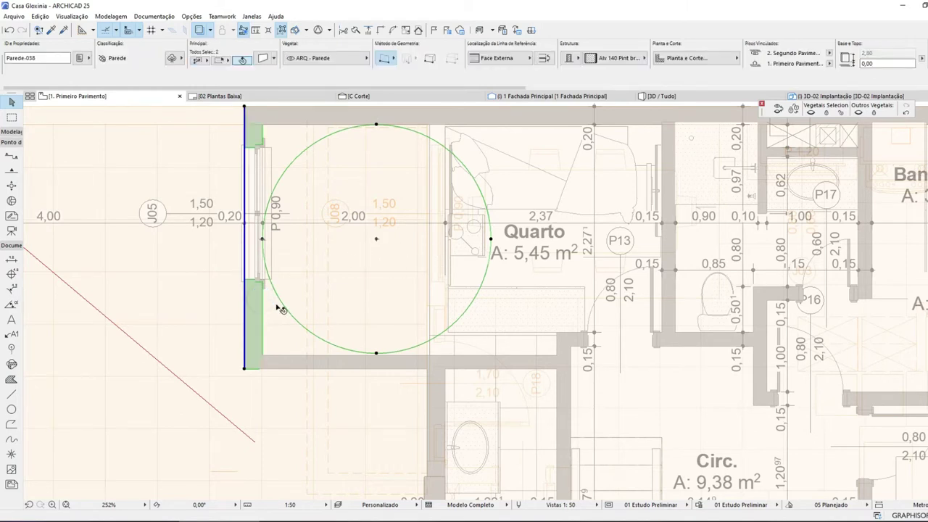
pyautogui.hotkey('ctrl', 'd')
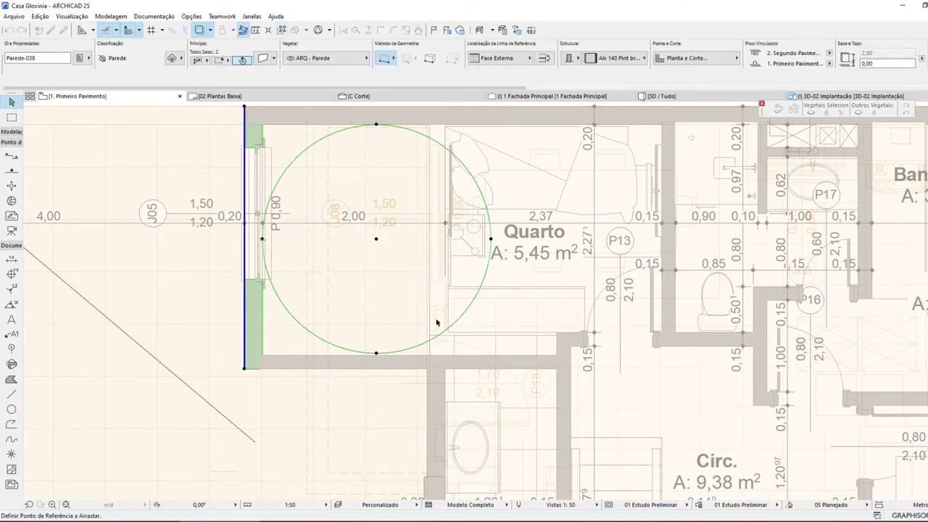
pyautogui.click(376, 269)
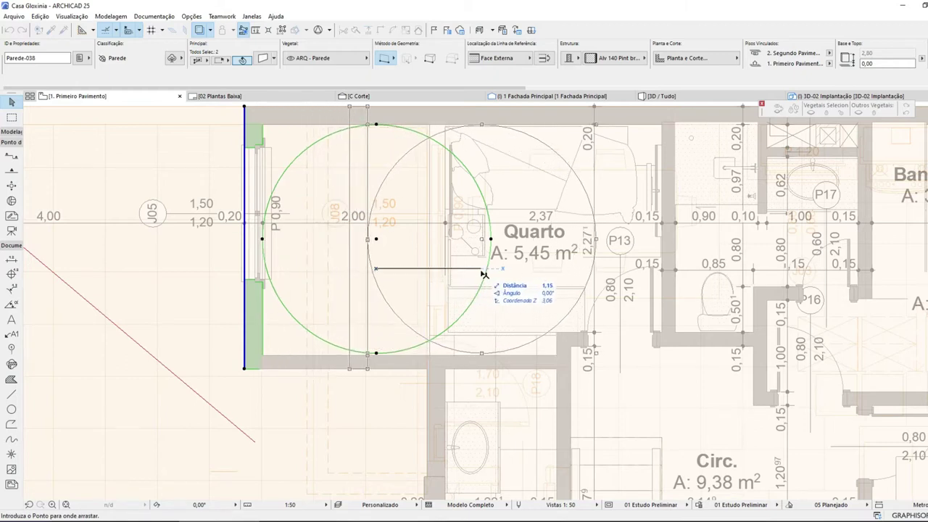
pyautogui.press('Escape')
pyautogui.hotkey('ctrl', 'd')
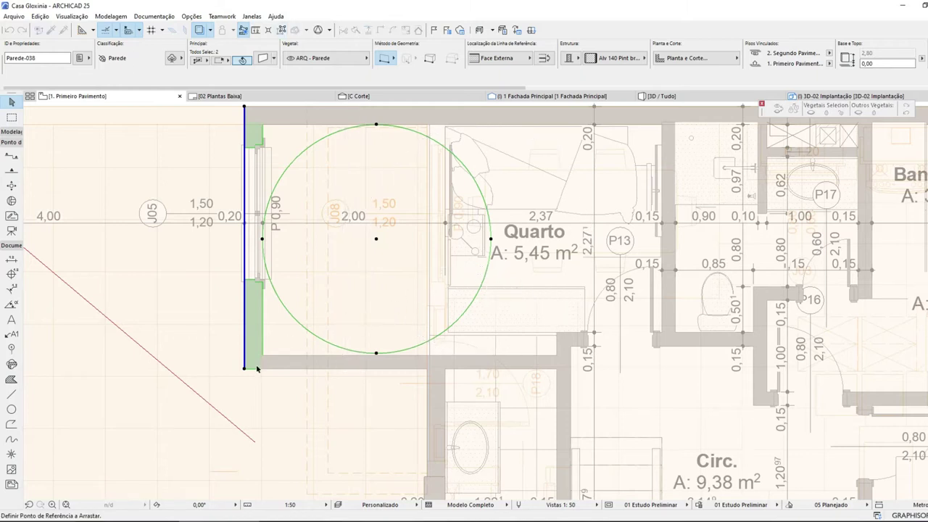
pyautogui.click(245, 370)
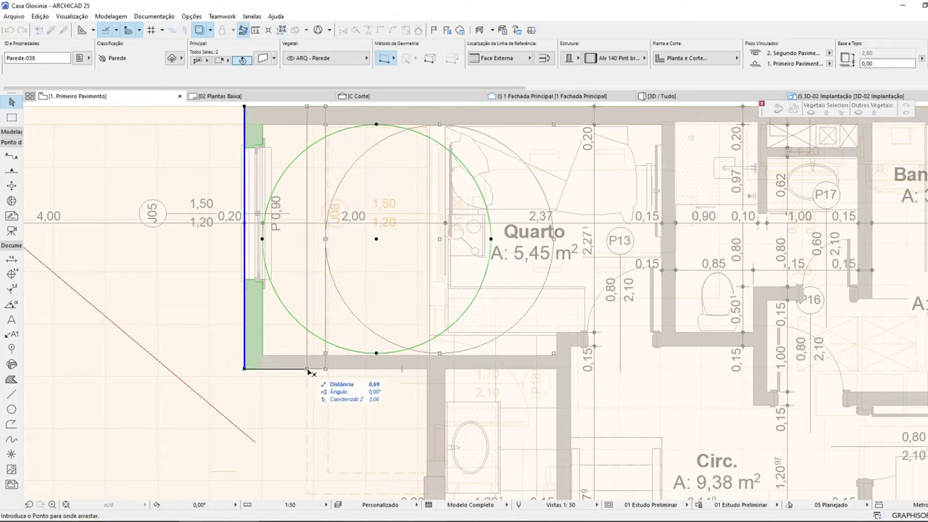
pyautogui.click(307, 369)
pyautogui.scroll(-2, 310, 310)
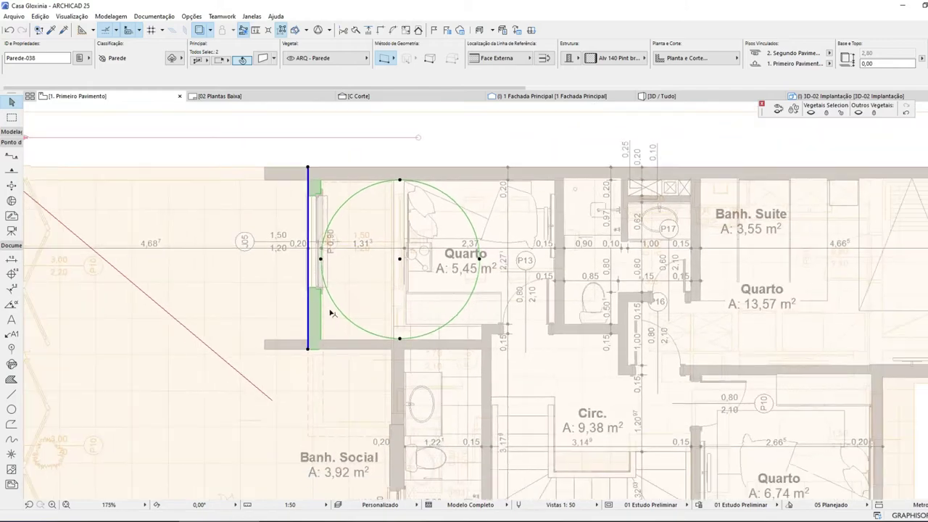
pyautogui.scroll(-3, 524, 360)
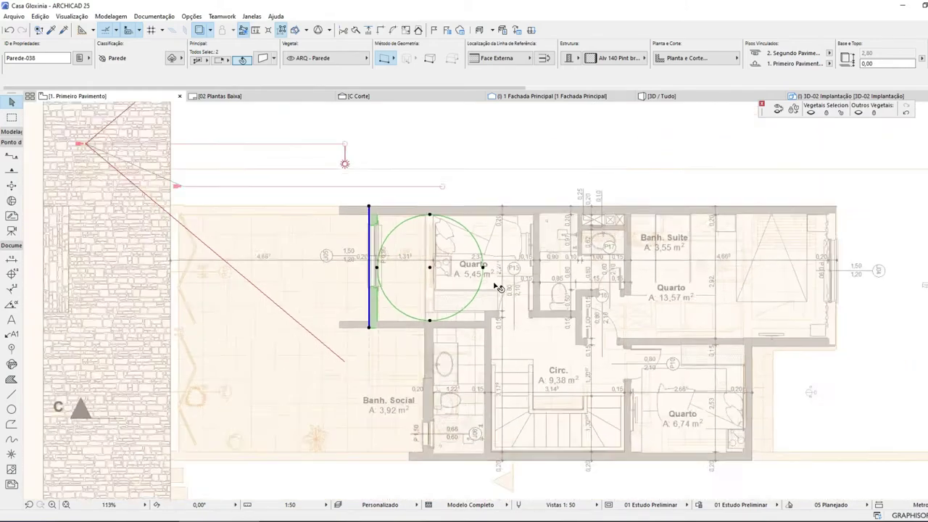
pyautogui.scroll(2, 544, 363)
pyautogui.scroll(1, 541, 359)
pyautogui.scroll(-1, 533, 351)
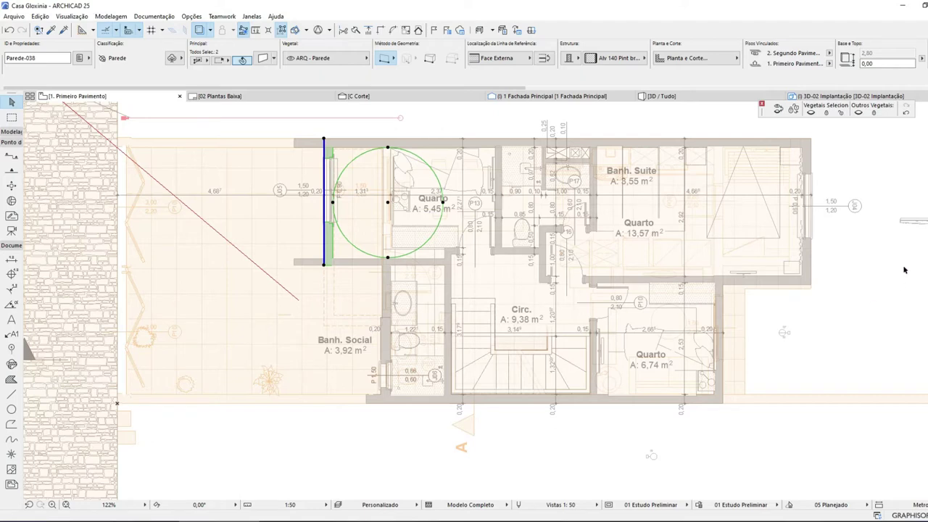
pyautogui.scroll(3, 773, 178)
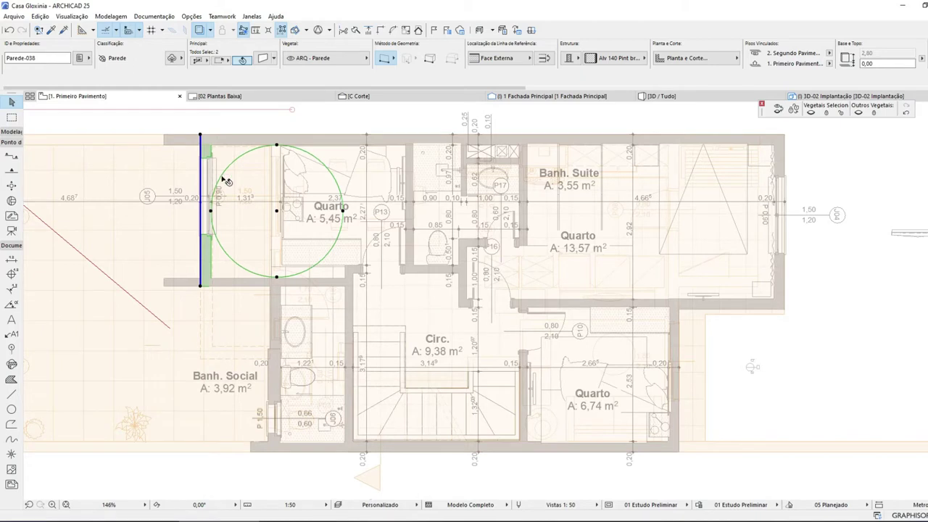
pyautogui.press('Escape')
# - Relink the dimension point at the bedroom's former front wall line to the inner face of the moved street-side wall
pyautogui.scroll(4, 131, 152)
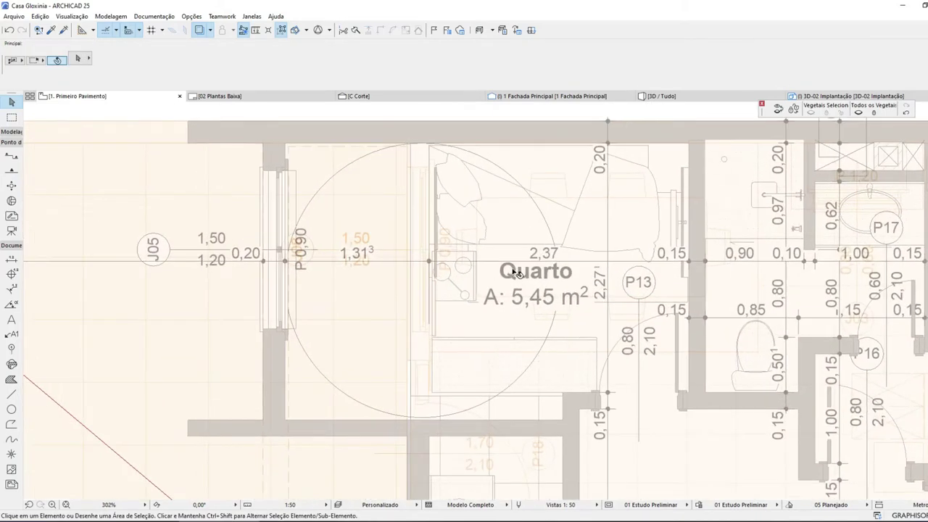
pyautogui.click(430, 261)
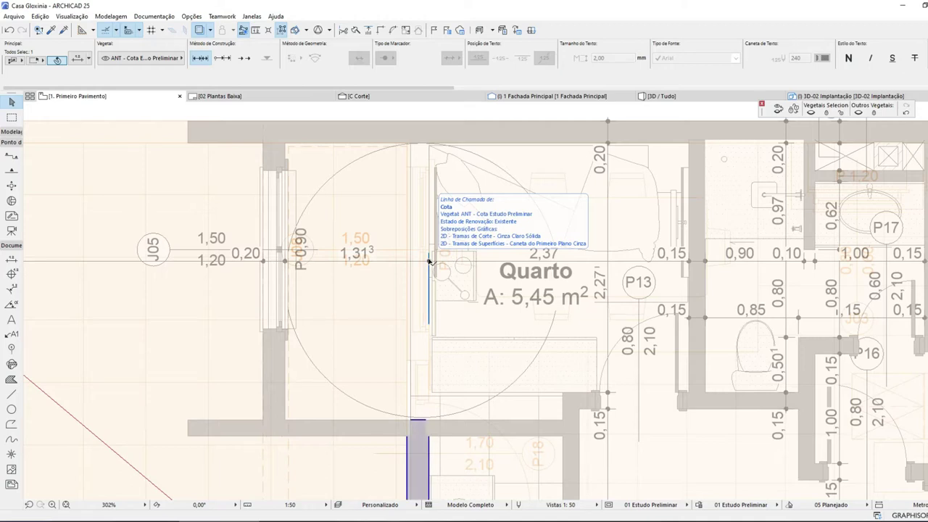
pyautogui.click(429, 262)
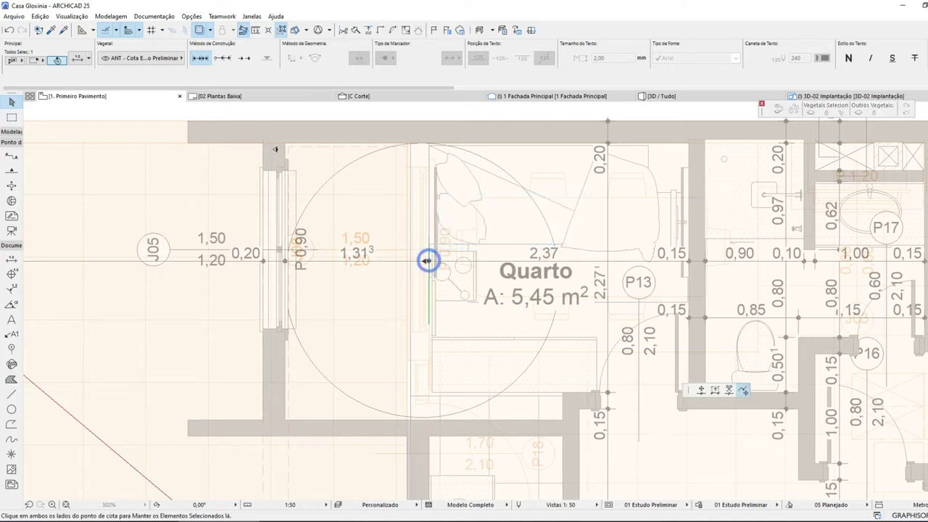
pyautogui.click(452, 276)
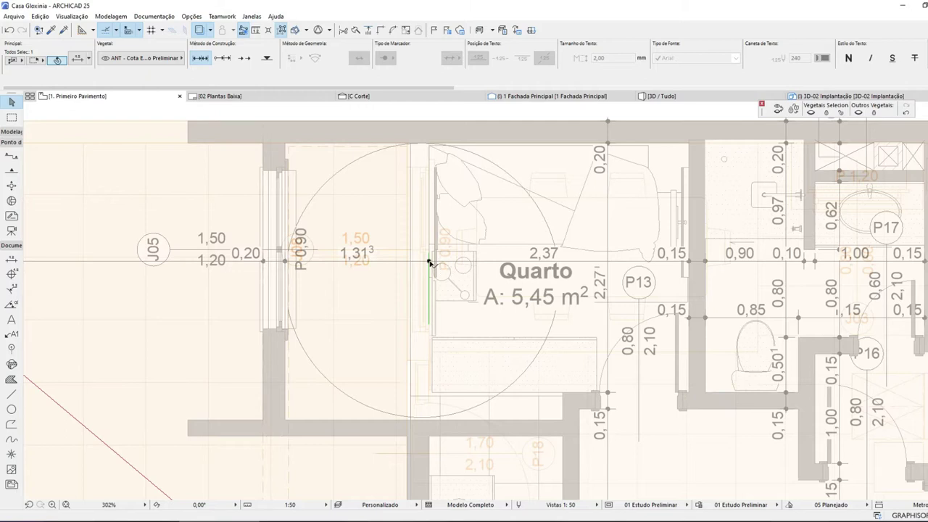
pyautogui.click(429, 262)
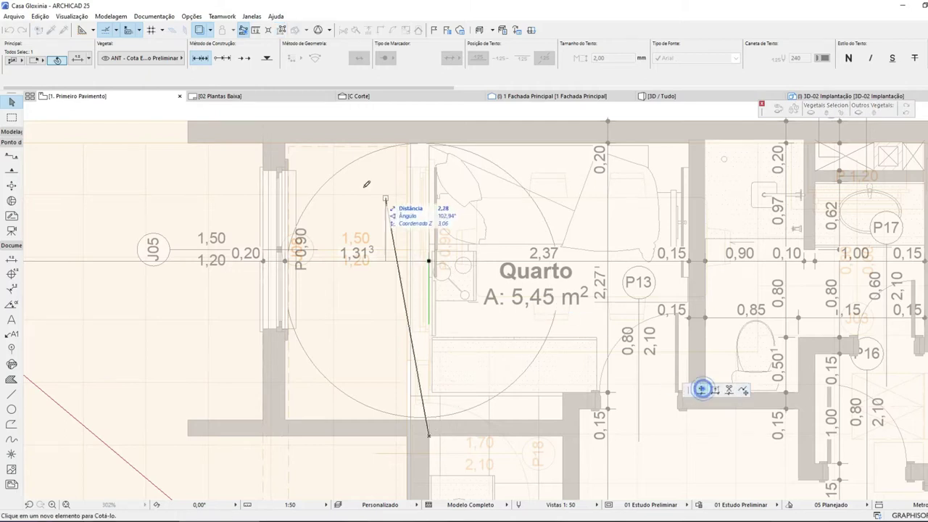
pyautogui.click(285, 141)
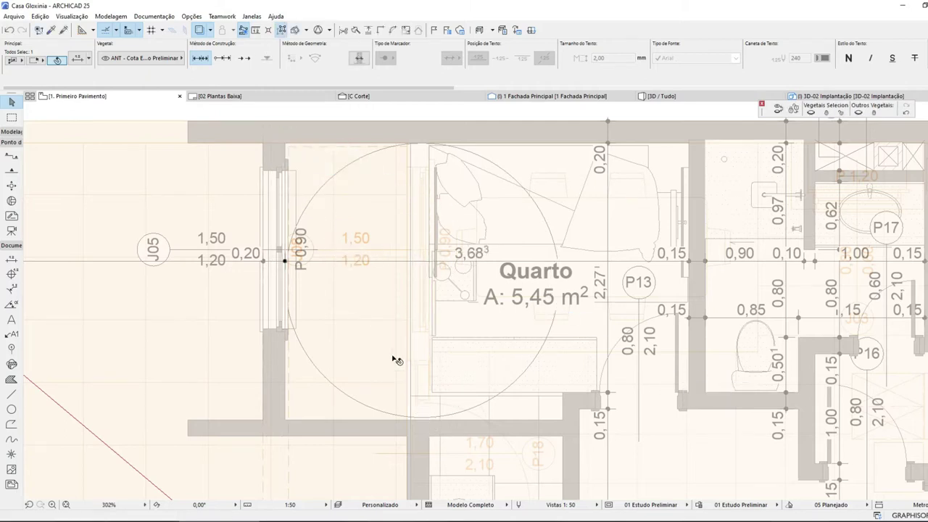
# - Join the moved street-side wall with the extension's side wall at a corner, trimming the side wall's overhanging end
pyautogui.click(334, 181)
pyautogui.scroll(-1, 390, 206)
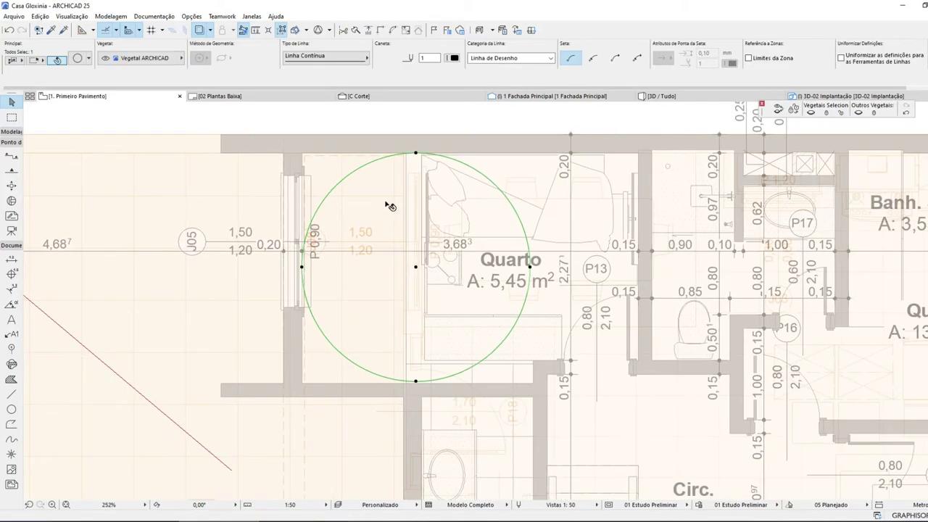
pyautogui.scroll(-3, 375, 223)
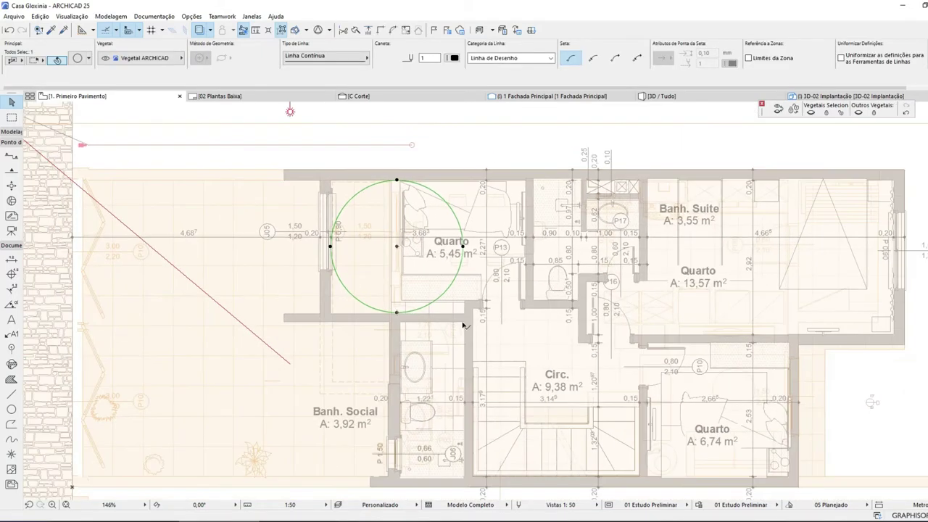
pyautogui.scroll(1, 450, 326)
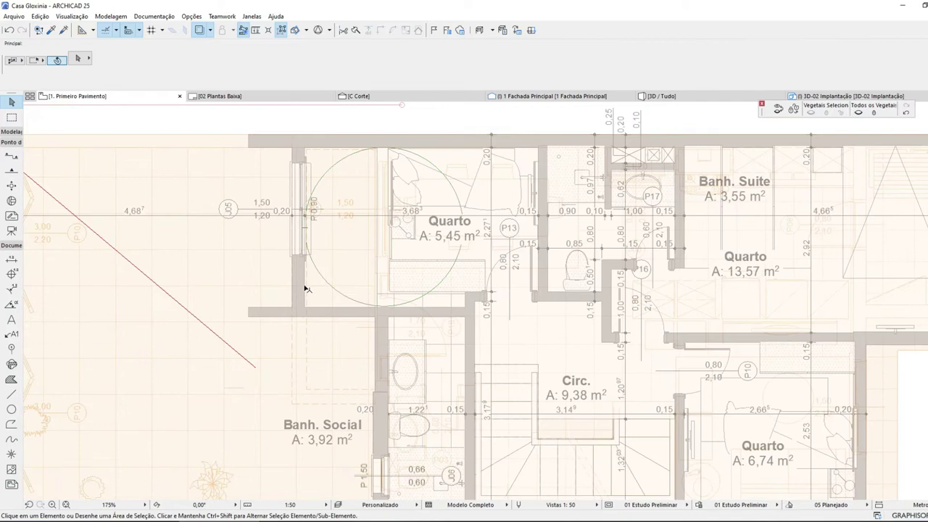
pyautogui.click(305, 288)
pyautogui.keyDown('shift'); pyautogui.click(351, 316); pyautogui.keyUp('shift')
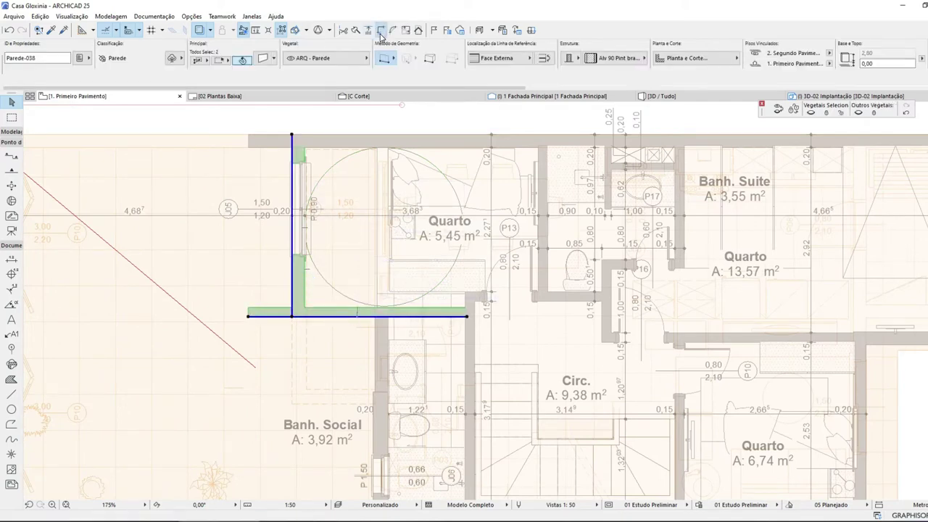
pyautogui.click(361, 384)
# - Split the extension's side wall at the street-facing face of the social bathroom's front wall and keep the street-side piece selected
pyautogui.click(372, 315)
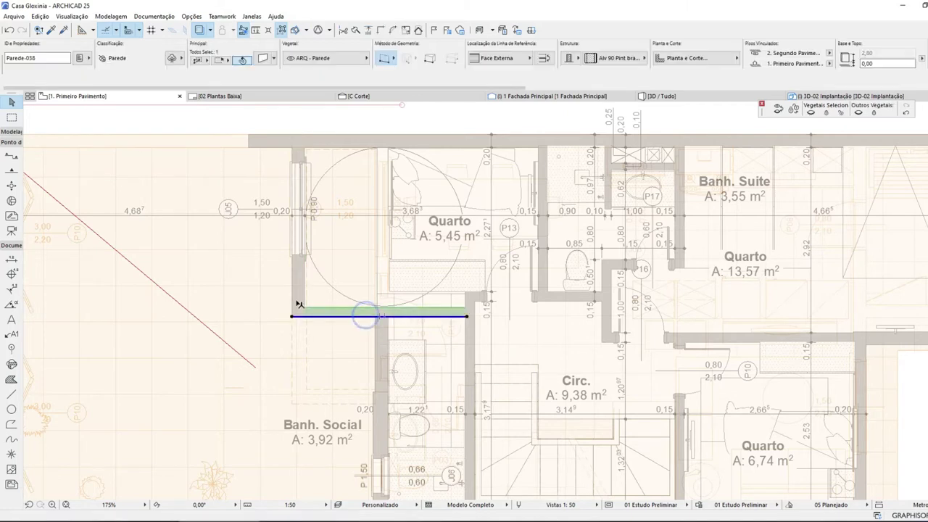
pyautogui.scroll(5, 371, 312)
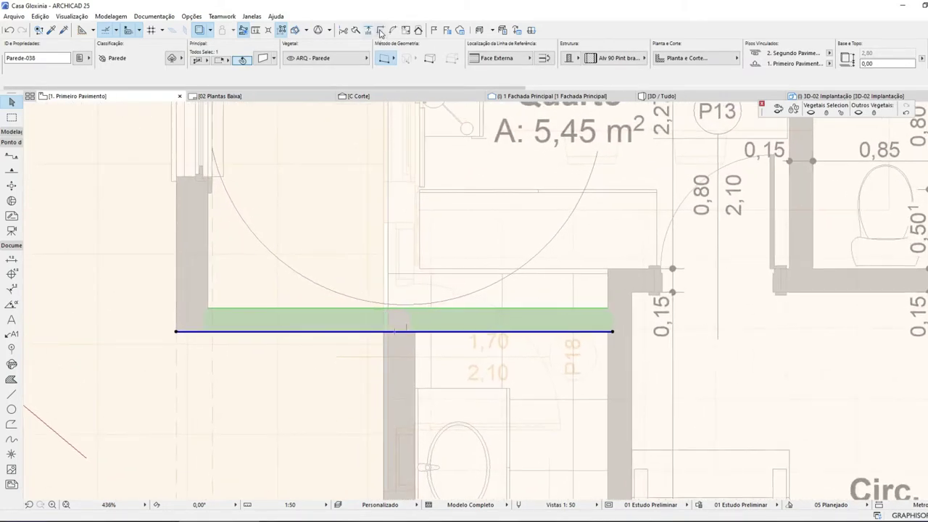
pyautogui.click(355, 30)
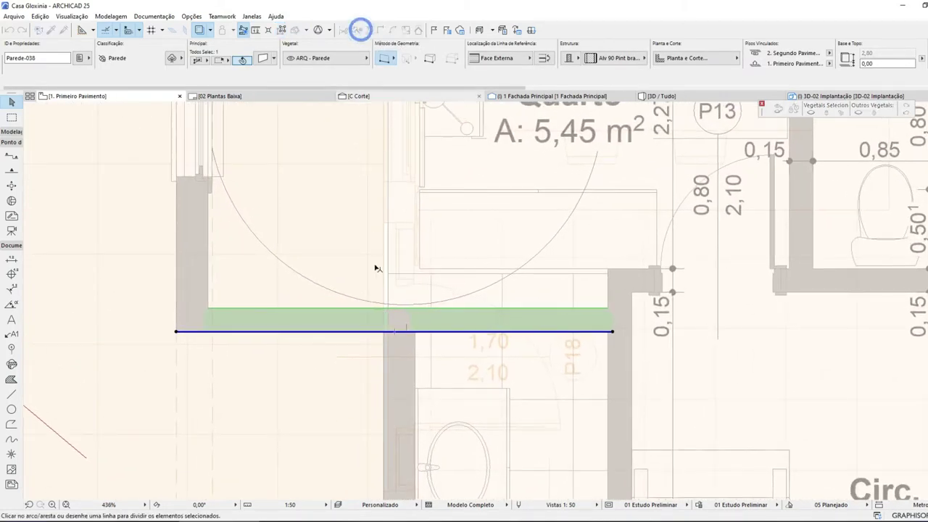
pyautogui.click(384, 345)
pyautogui.click(287, 343)
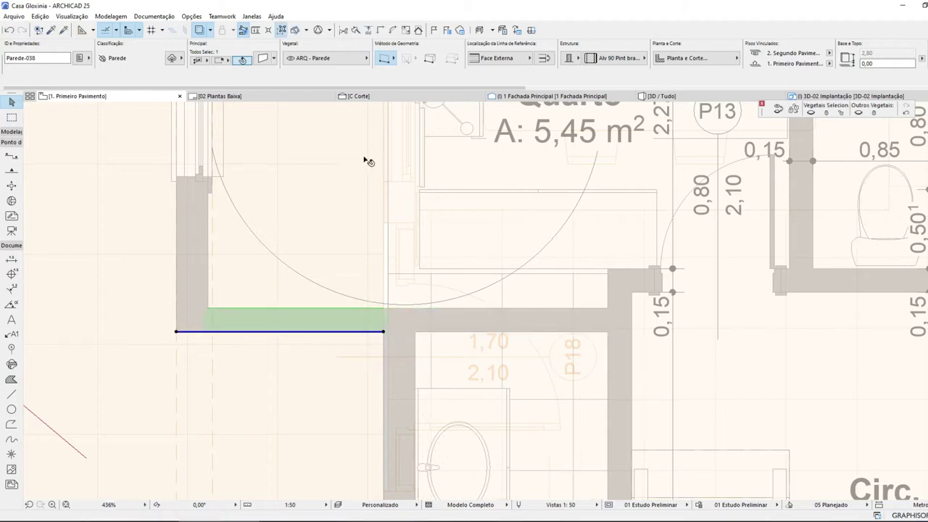
# - Set the street-side piece's reference line to Face Interna and move the piece back in line with the remaining side wall
pyautogui.click(497, 58)
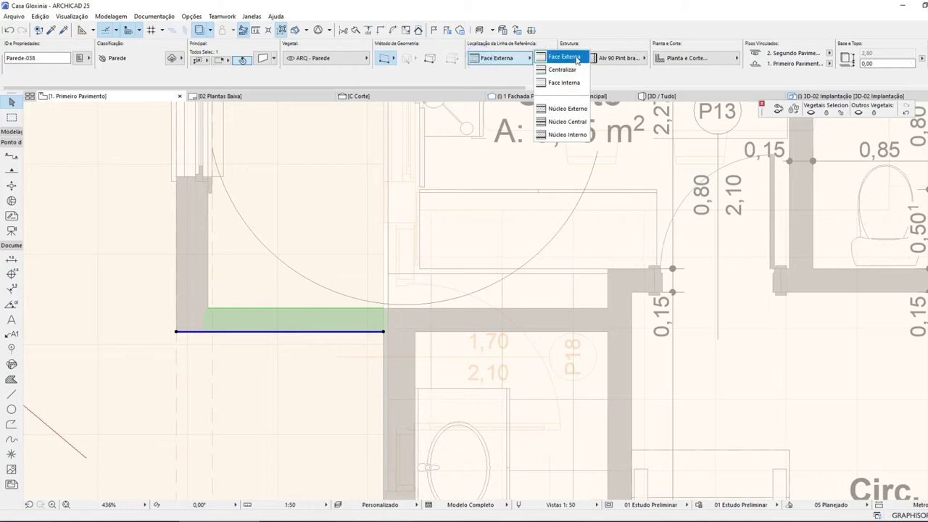
pyautogui.click(564, 82)
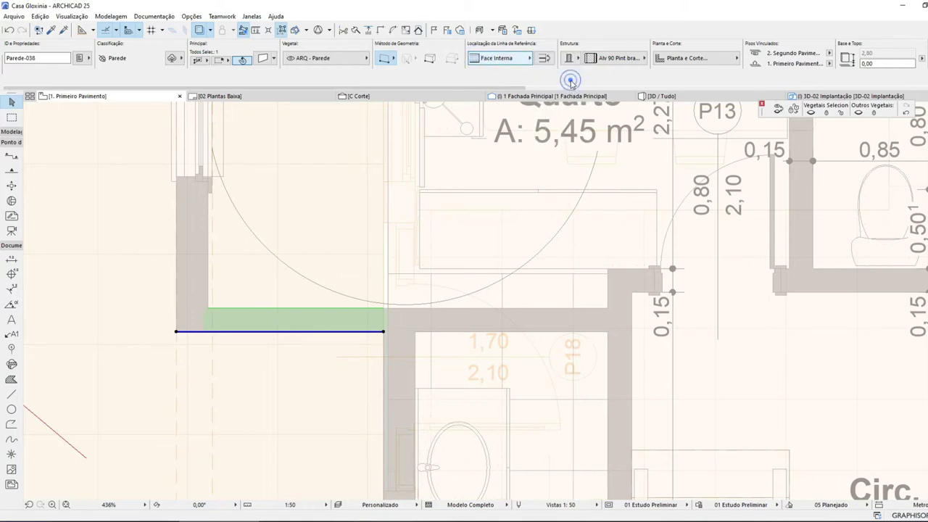
pyautogui.hotkey('ctrl', 'd')
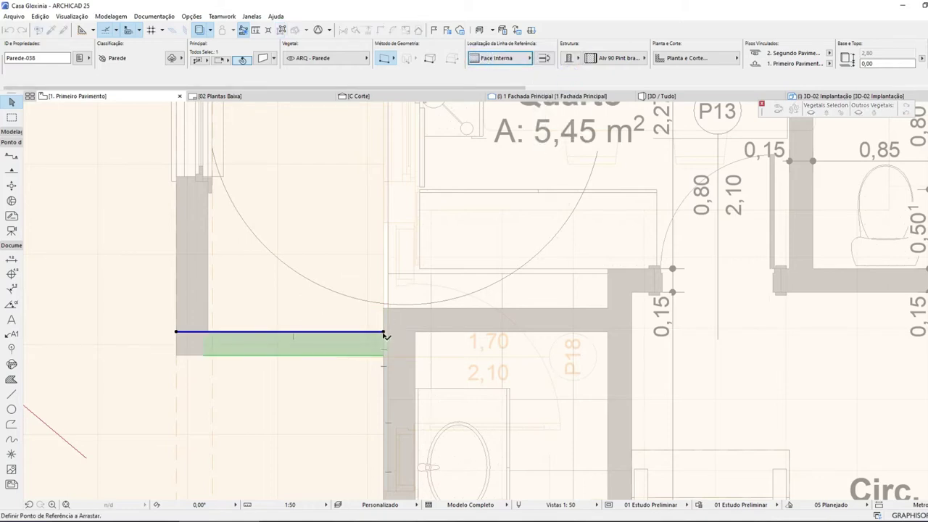
pyautogui.click(384, 332)
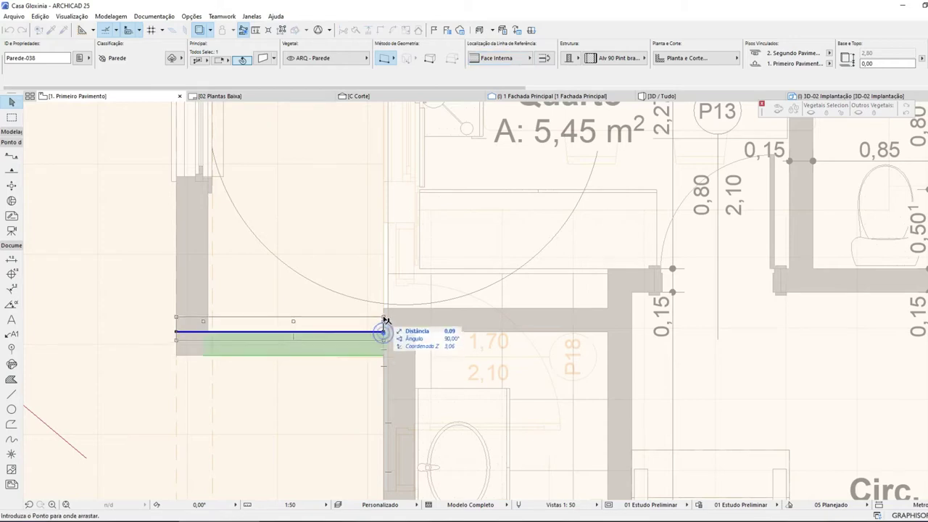
pyautogui.click(383, 308)
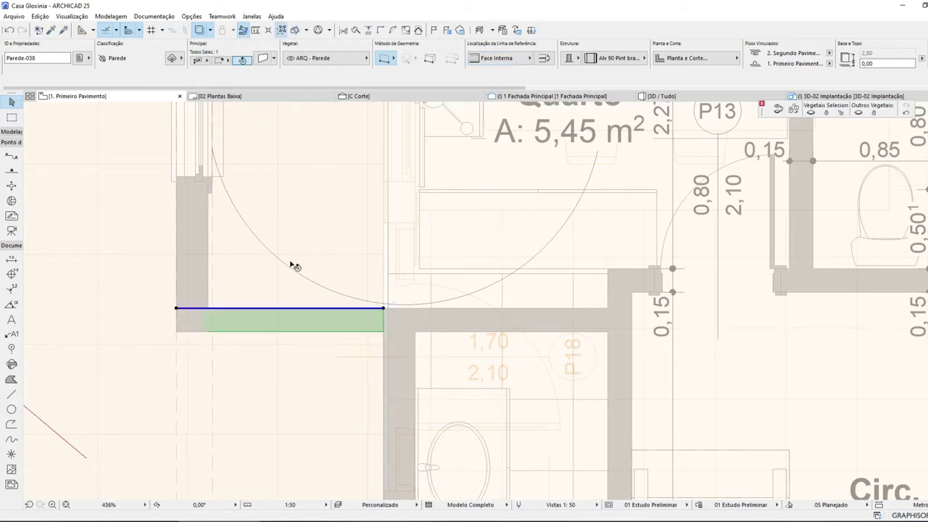
pyautogui.click(245, 271)
# - Open the 3D model and examine the extended bedroom volume from the street façade
pyautogui.scroll(-4, 350, 308)
pyautogui.scroll(2, 361, 221)
pyautogui.scroll(-4, 333, 263)
pyautogui.scroll(3, 336, 274)
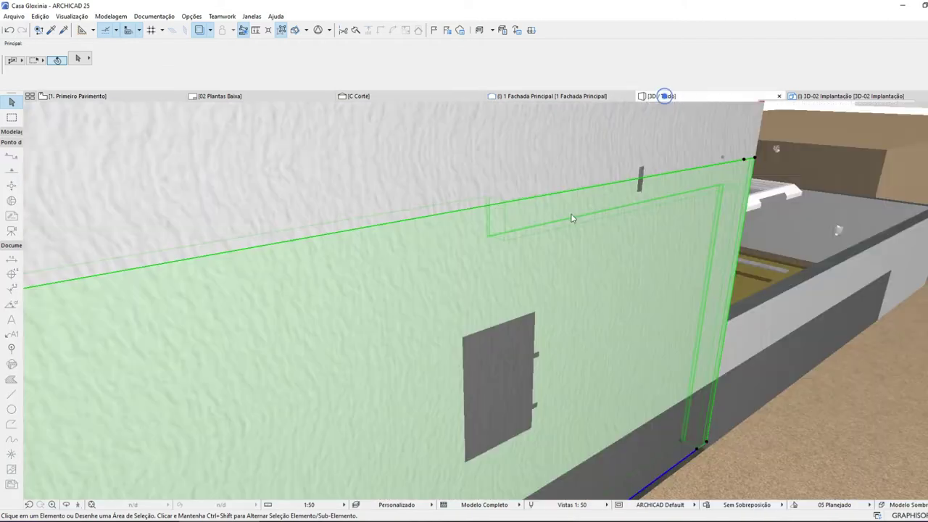
pyautogui.click(660, 96)
pyautogui.scroll(-8, 416, 358)
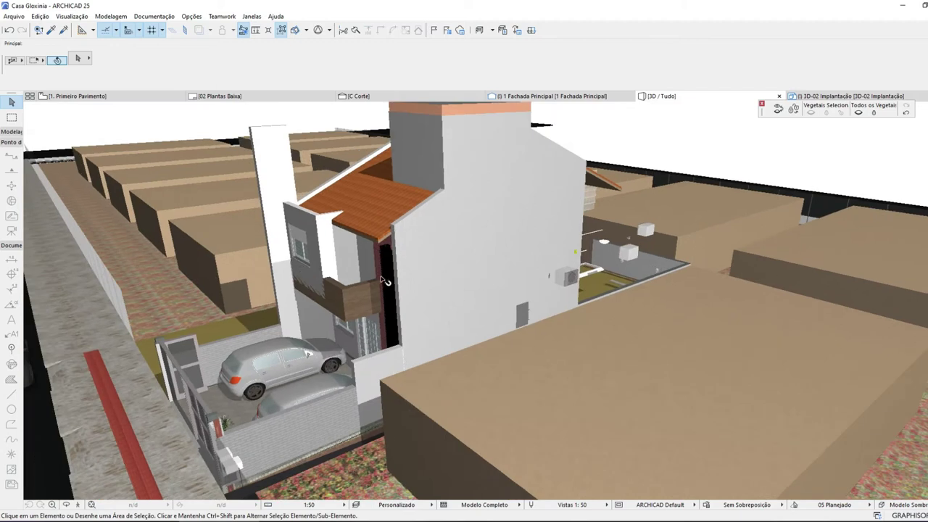
pyautogui.keyDown('shift'); pyautogui.moveTo(350, 319); pyautogui.dragTo(563, 306, button='middle'); pyautogui.keyUp('shift')
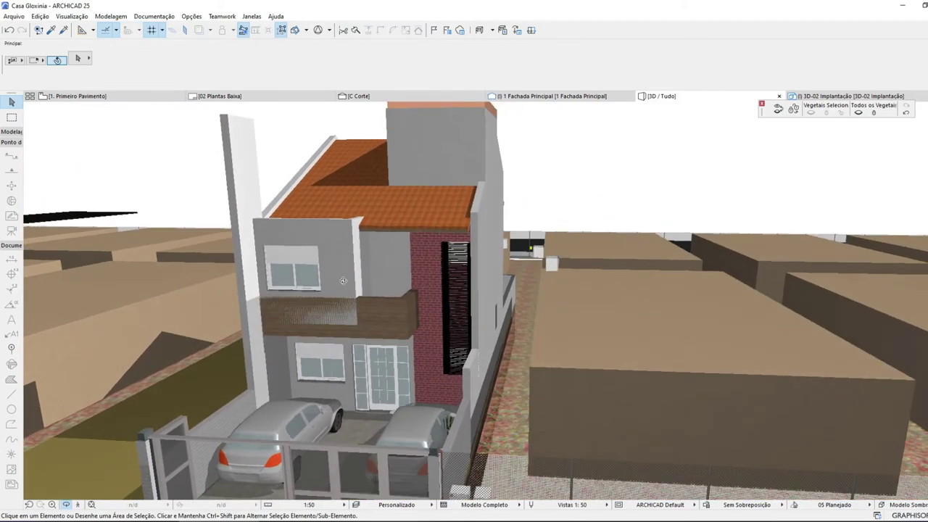
# - Shorten the wood-clad front balcony parapet at its bedroom-side end to a length of about 2,00 m
pyautogui.scroll(3, 344, 281)
pyautogui.keyDown('shift'); pyautogui.moveTo(344, 281); pyautogui.dragTo(334, 316, button='middle'); pyautogui.keyUp('shift')
pyautogui.scroll(3, 334, 315)
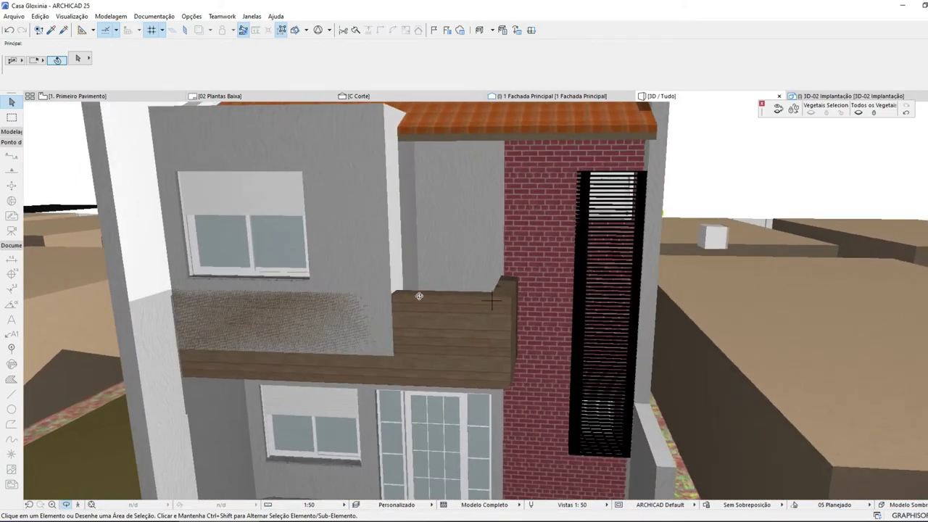
pyautogui.click(418, 296)
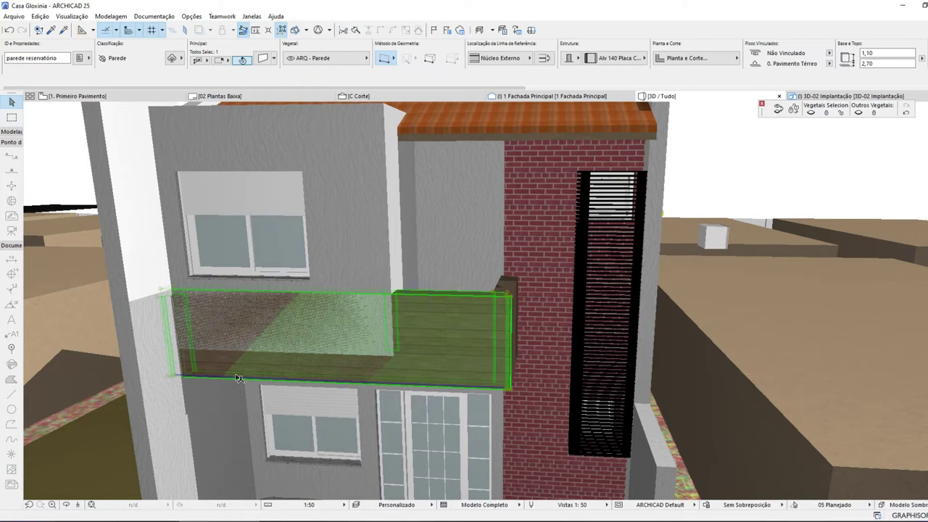
pyautogui.click(180, 376)
pyautogui.click(216, 438)
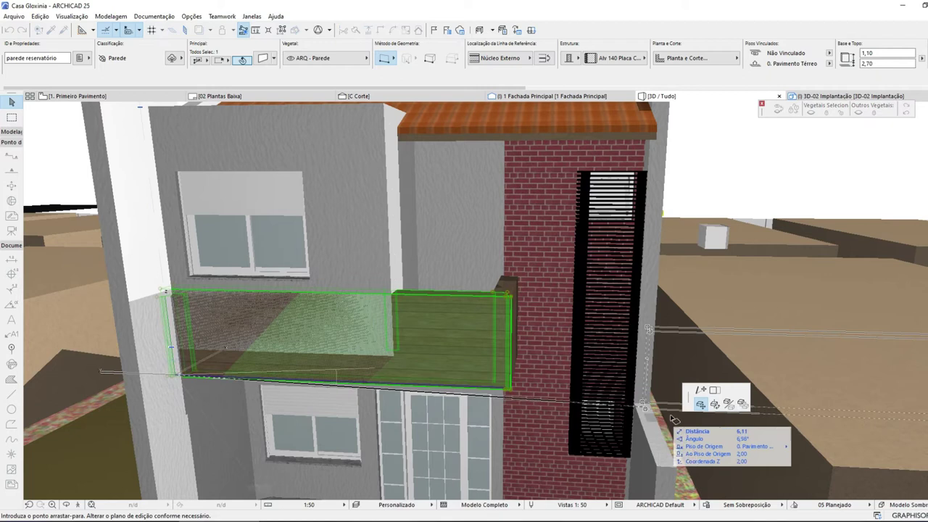
pyautogui.click(700, 390)
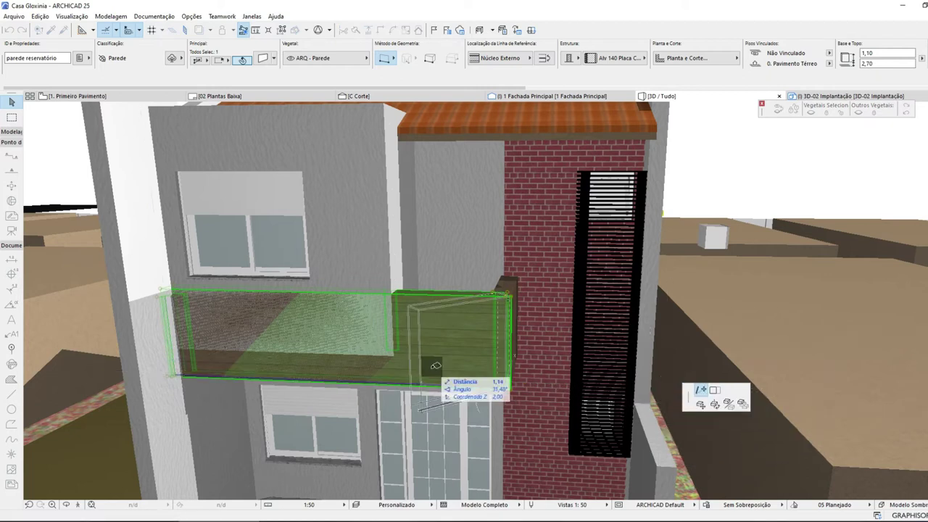
pyautogui.click(714, 390)
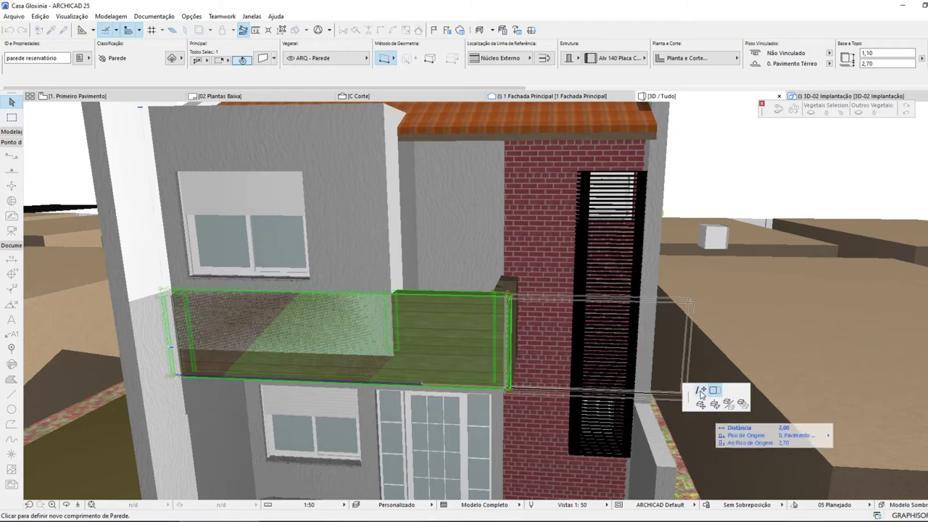
pyautogui.click(701, 390)
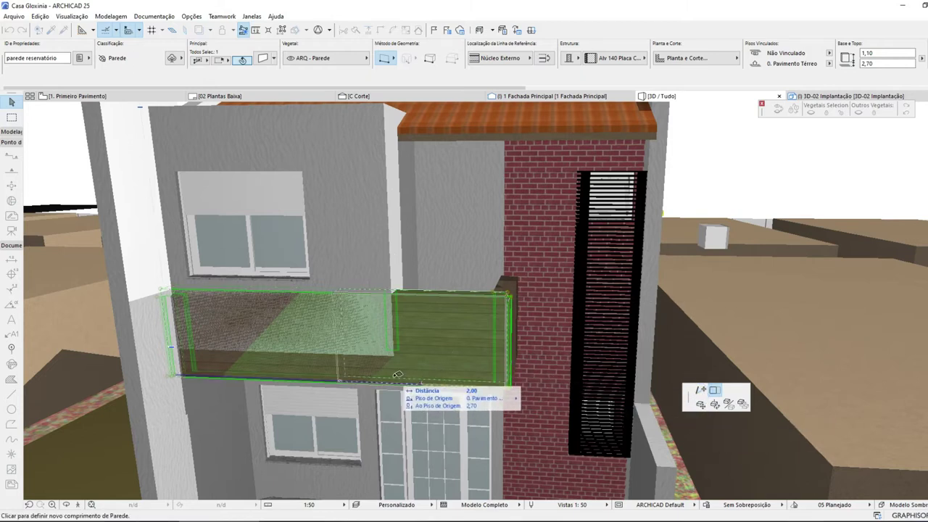
pyautogui.click(397, 378)
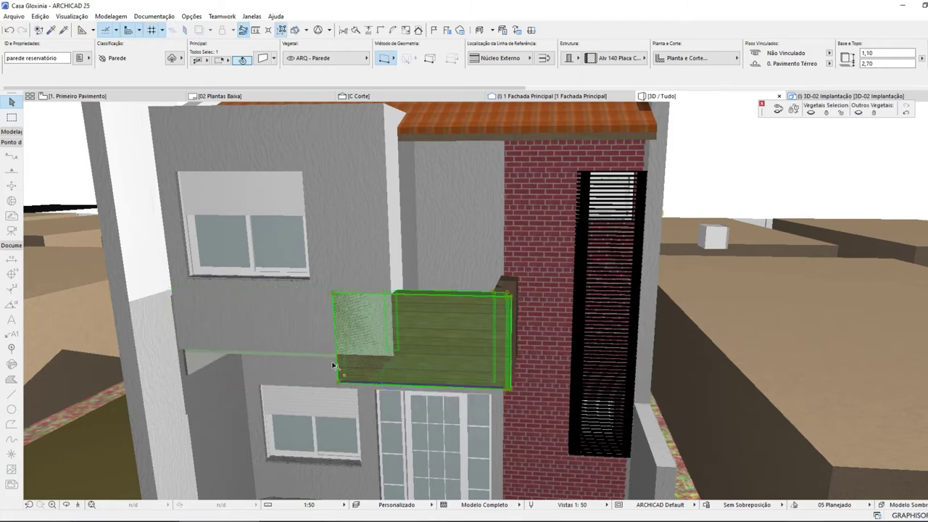
pyautogui.scroll(5, 337, 368)
pyautogui.keyDown('shift'); pyautogui.moveTo(338, 370); pyautogui.dragTo(567, 390, button='middle'); pyautogui.keyUp('shift')
pyautogui.click(375, 451)
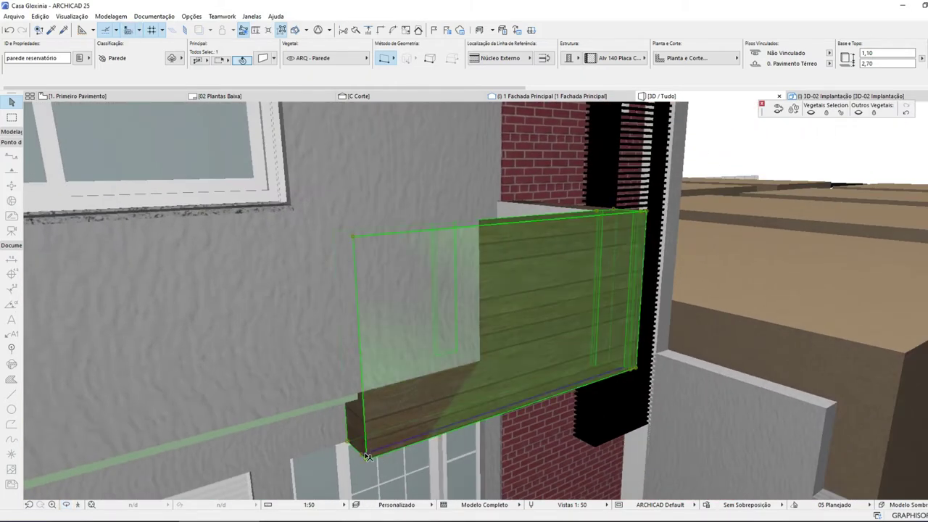
pyautogui.click(367, 456)
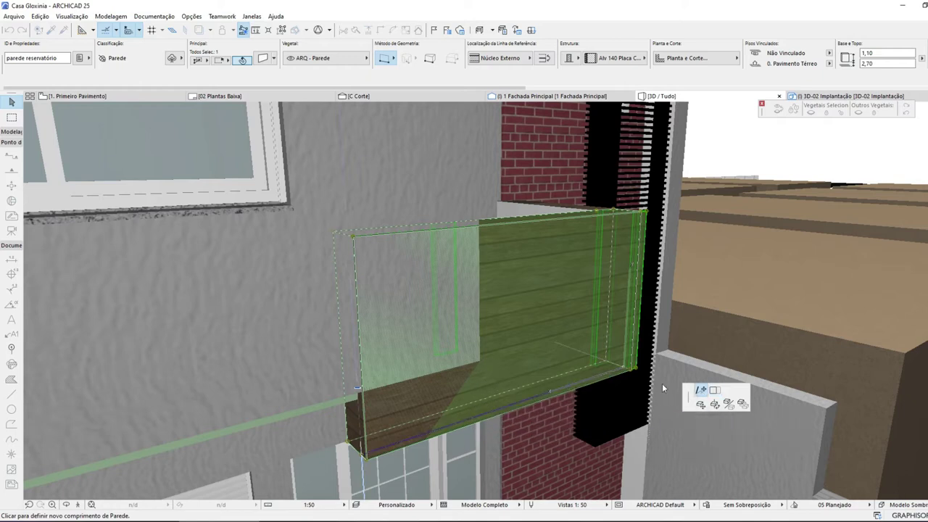
pyautogui.press('Escape')
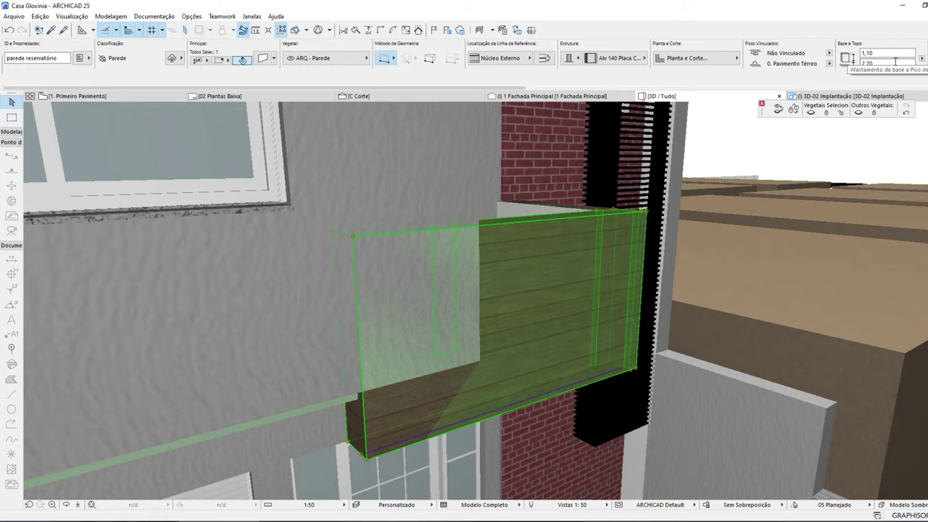
# - Set the front balcony parapet's home storey to 1. Primeiro Pavimento and its base offset to -0,35
pyautogui.click(831, 64)
pyautogui.click(866, 72)
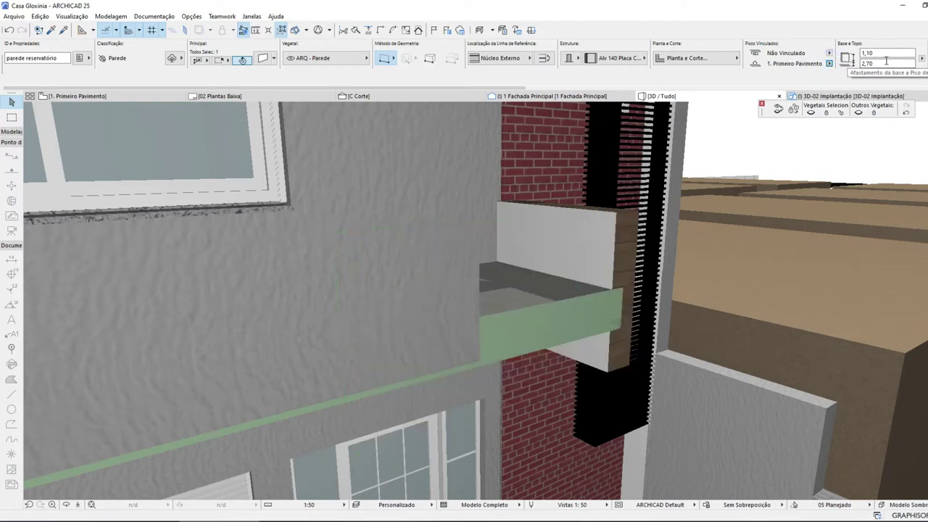
pyautogui.click(886, 61)
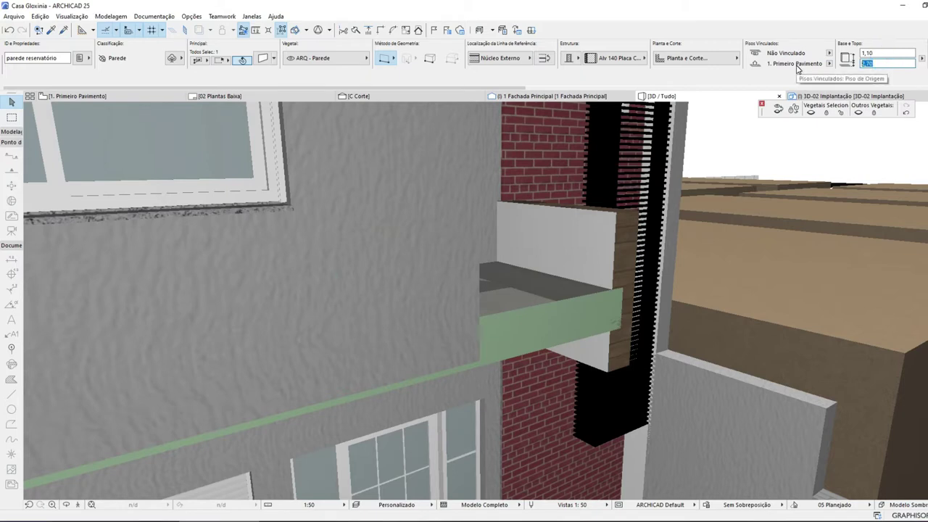
pyautogui.press('Return')
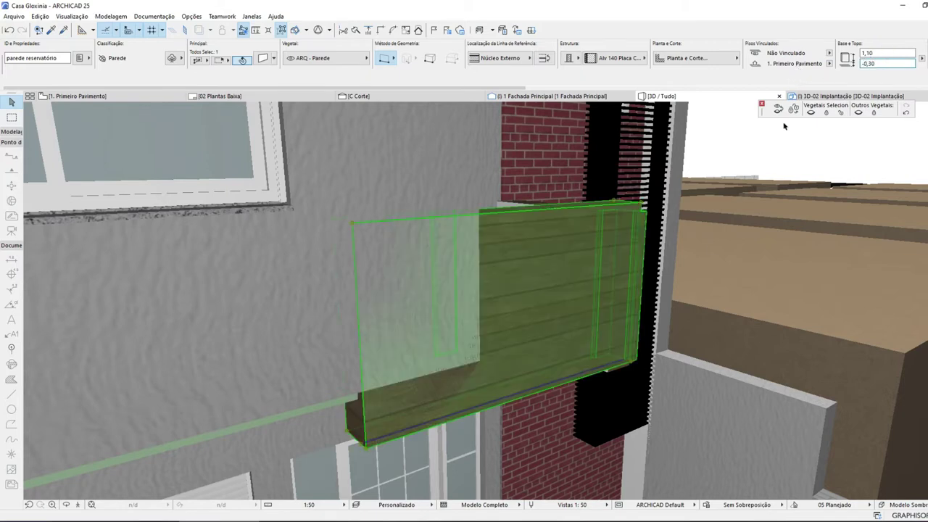
pyautogui.keyDown('shift'); pyautogui.moveTo(590, 343); pyautogui.dragTo(330, 309, button='middle'); pyautogui.keyUp('shift')
pyautogui.keyDown('shift'); pyautogui.moveTo(641, 369); pyautogui.dragTo(435, 377, button='middle'); pyautogui.keyUp('shift')
pyautogui.click(648, 403)
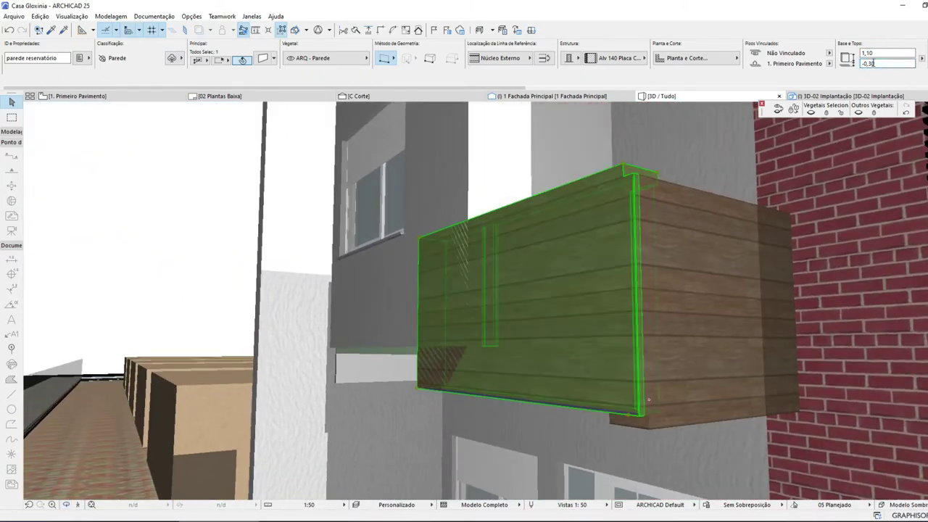
pyautogui.press('Return')
# - Set the balcony's side parapet's home storey to 1. Primeiro Pavimento and its base offset to -0,35
pyautogui.click(734, 208)
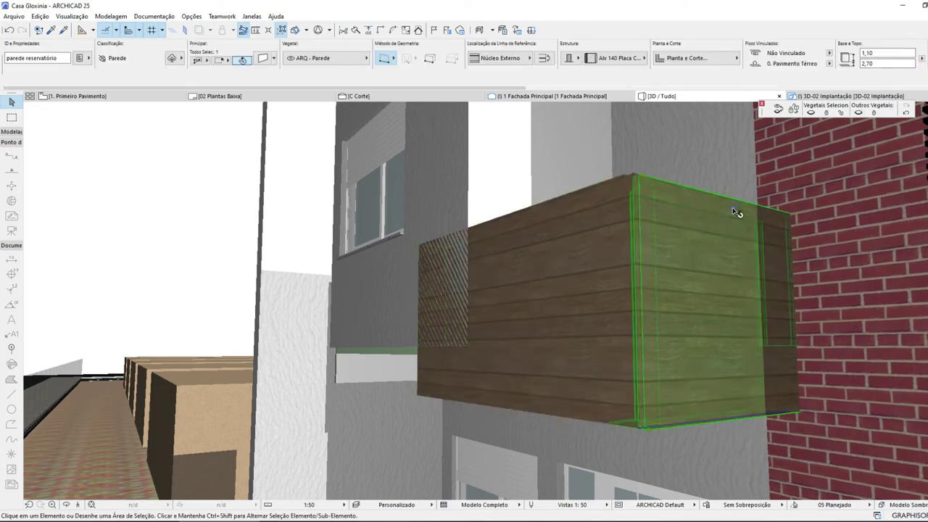
pyautogui.press('Escape')
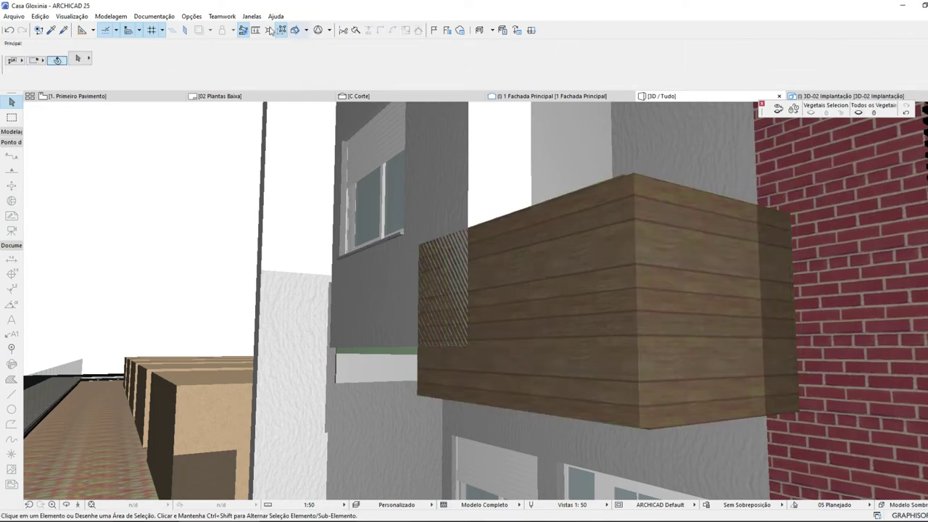
pyautogui.click(702, 220)
pyautogui.click(830, 63)
pyautogui.click(841, 90)
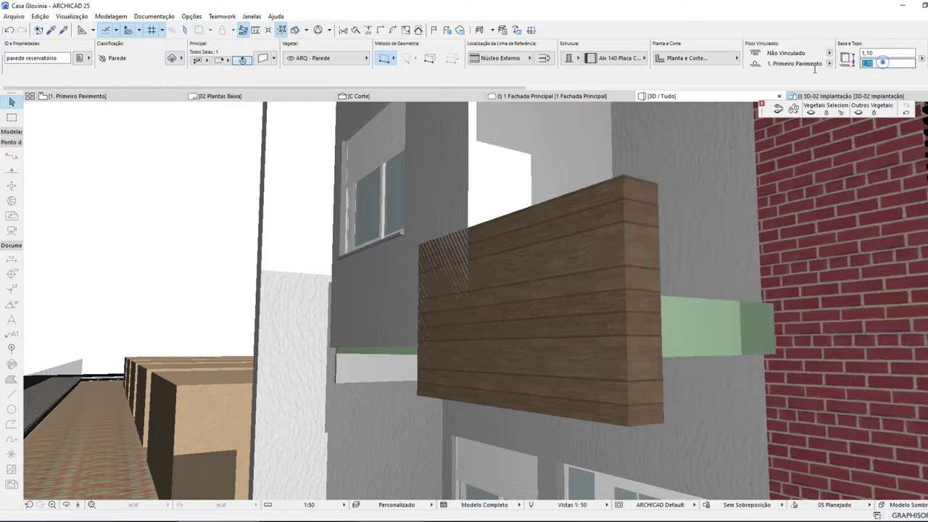
pyautogui.press('Return')
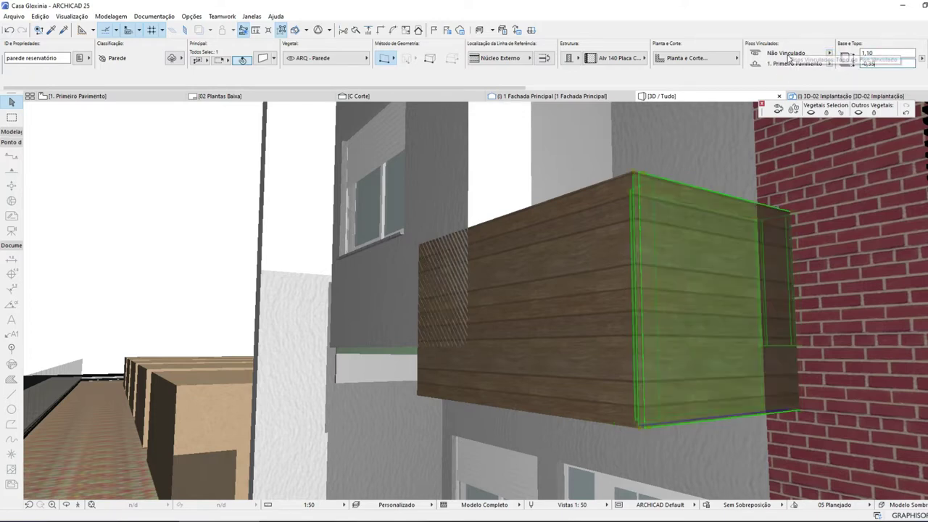
pyautogui.press('Escape')
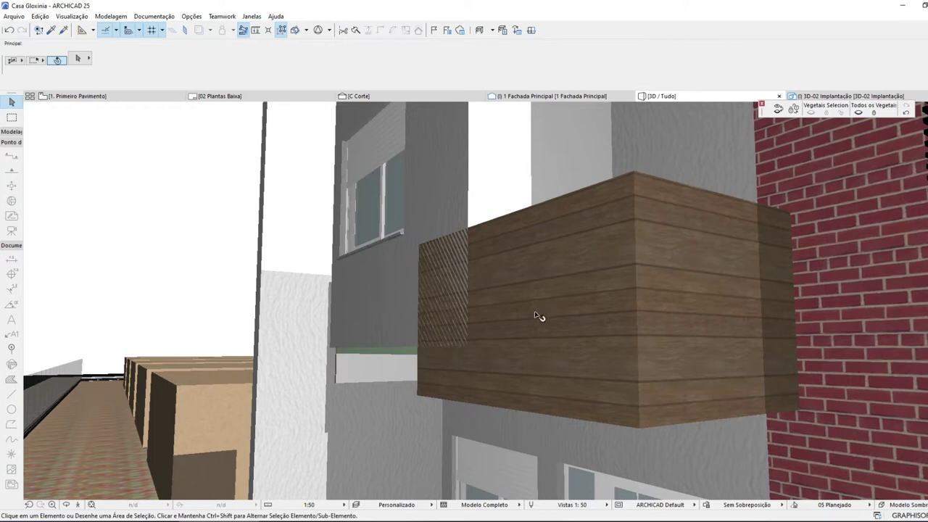
# - Set the base offset of the extended bedroom's street-facing wall to -0,35
pyautogui.click(438, 216)
pyautogui.click(884, 64)
pyautogui.write('-,35')
pyautogui.press('Return')
pyautogui.press('Escape')
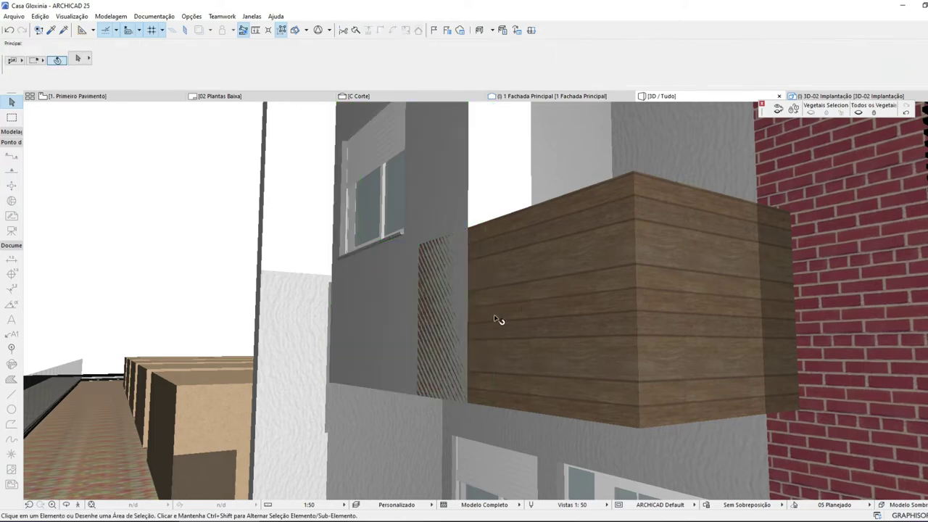
# - In the Primeiro Pavimento plan, shorten the front balcony parapet to end at the balcony-side face of the bedroom extension's side wall
pyautogui.scroll(-6, 624, 290)
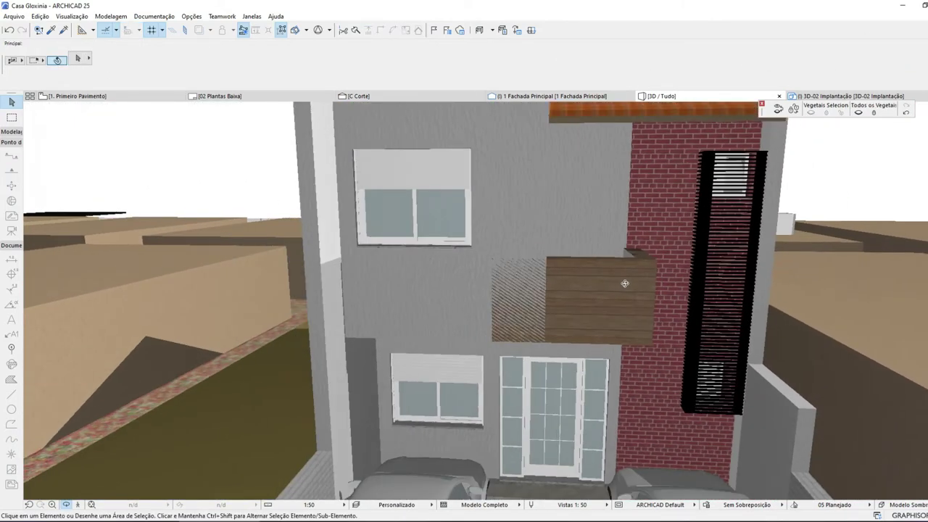
pyautogui.keyDown('shift'); pyautogui.moveTo(625, 283); pyautogui.dragTo(672, 239, button='middle'); pyautogui.keyUp('shift')
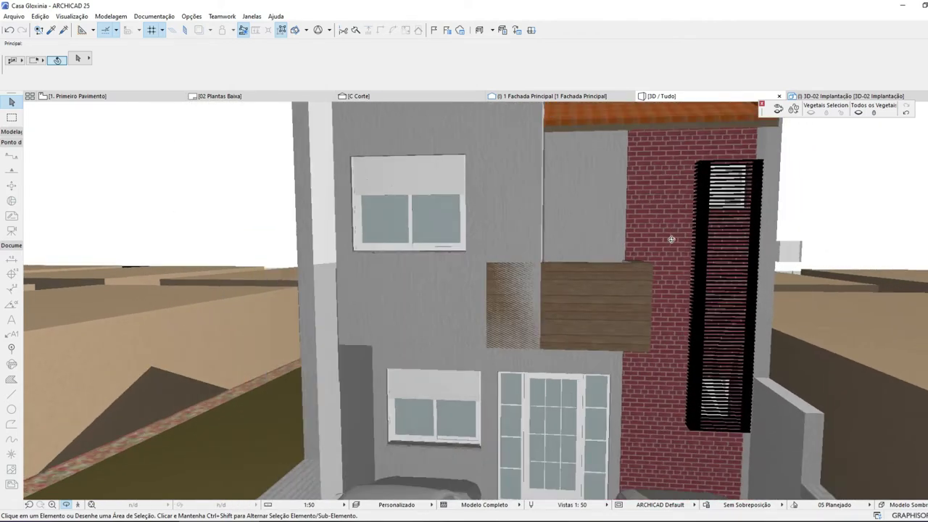
pyautogui.click(566, 289)
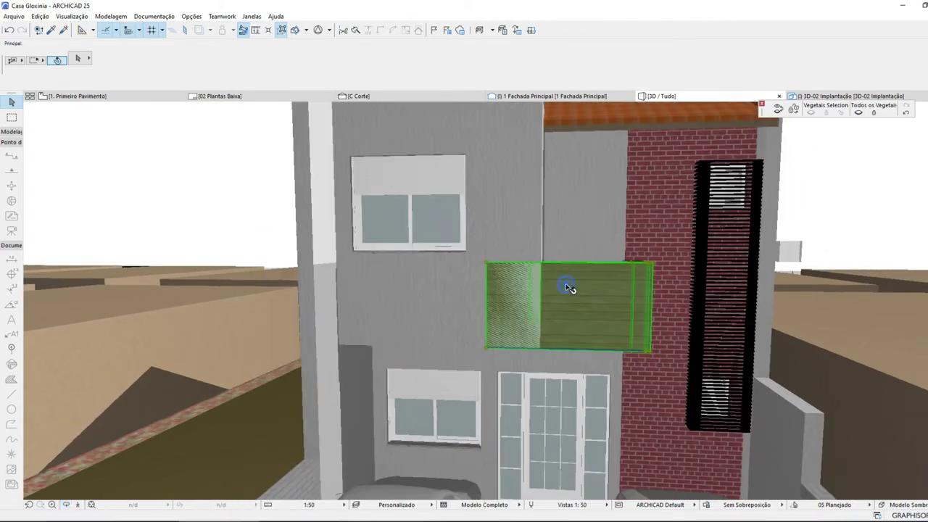
pyautogui.click(137, 97)
pyautogui.scroll(-5, 501, 276)
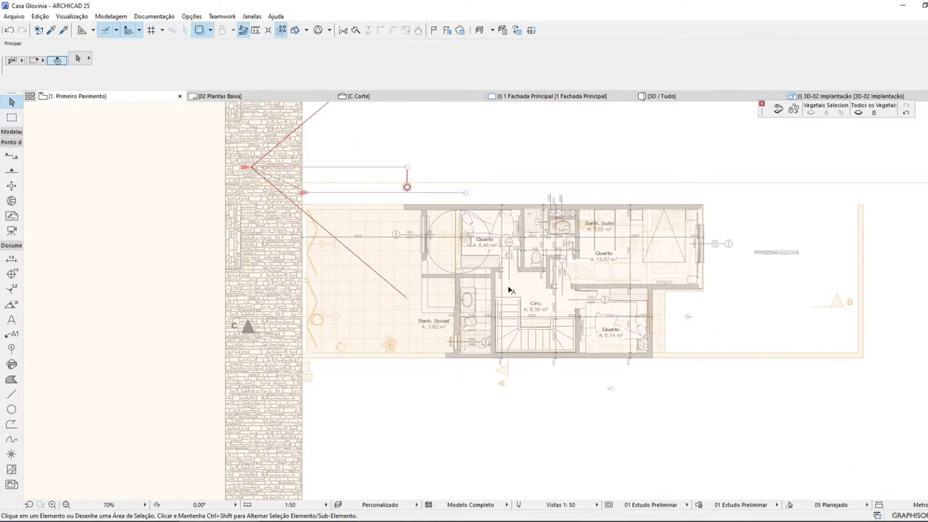
pyautogui.scroll(5, 428, 315)
pyautogui.click(412, 257)
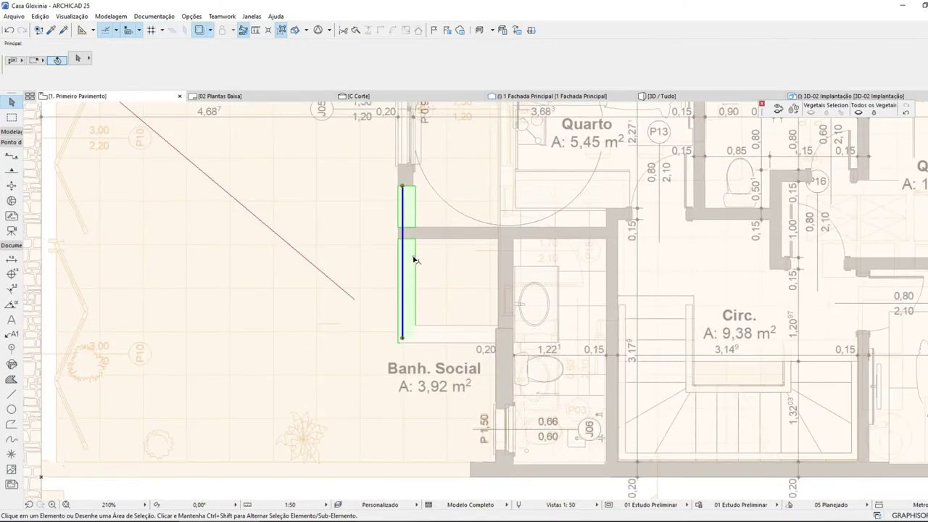
pyautogui.click(404, 188)
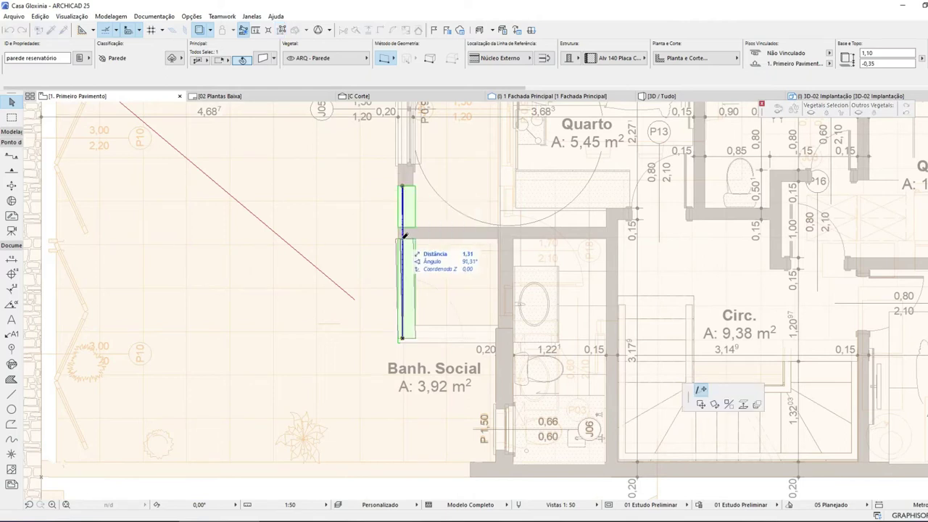
pyautogui.scroll(4, 407, 233)
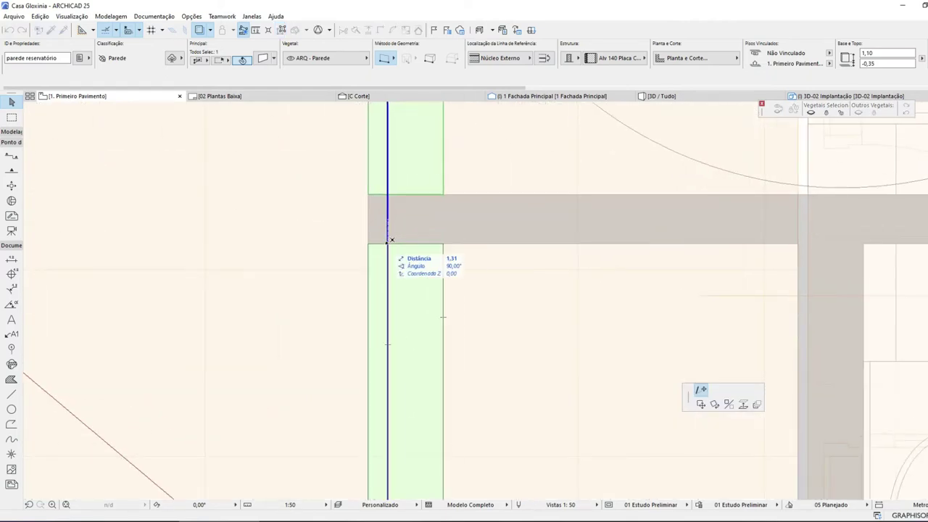
pyautogui.click(387, 245)
# - Open the composite structure choices for the extension's side wall between the bedroom and the balcony
pyautogui.scroll(-2, 468, 293)
pyautogui.scroll(-2, 469, 293)
pyautogui.click(500, 274)
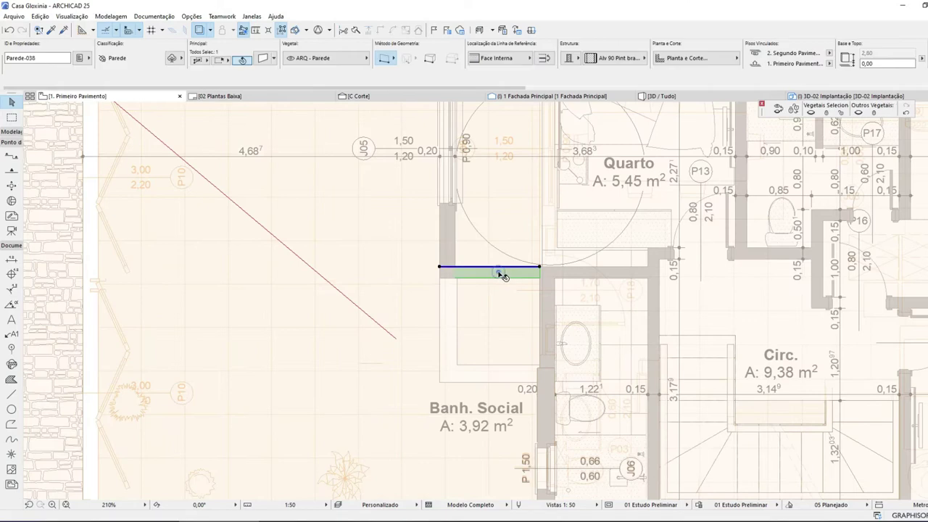
pyautogui.click(634, 63)
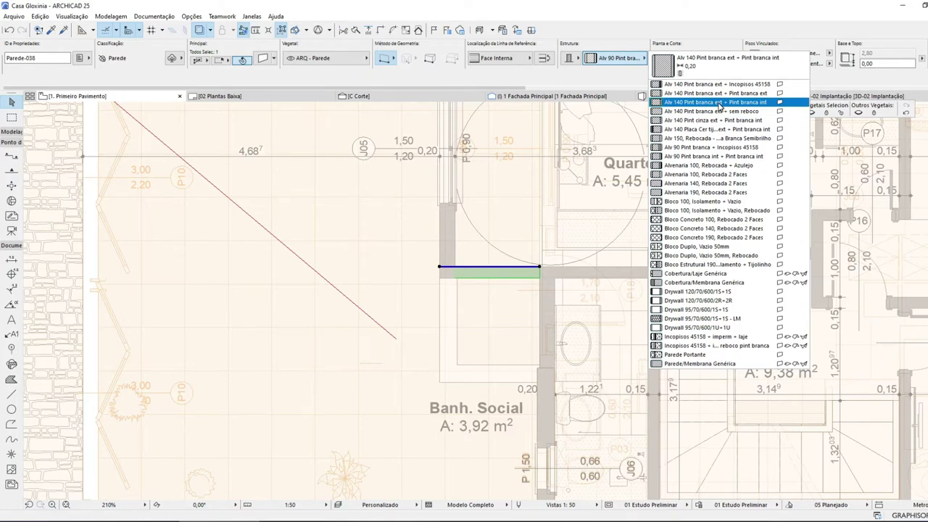
# - Apply Alv 140 Pint branca ext + Pint branca int to the extension's balcony-side wall and join it with the street-facing wall at the corner
pyautogui.click(720, 106)
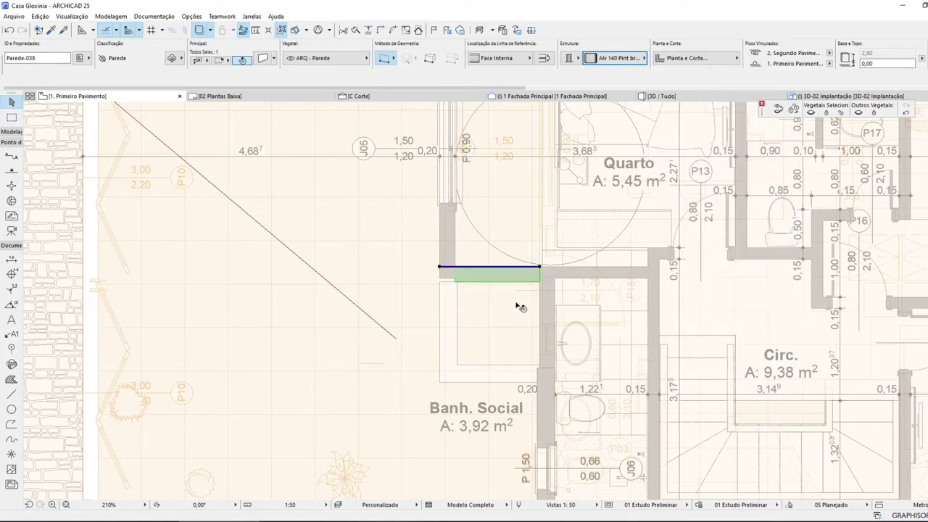
pyautogui.click(458, 290)
pyautogui.click(475, 274)
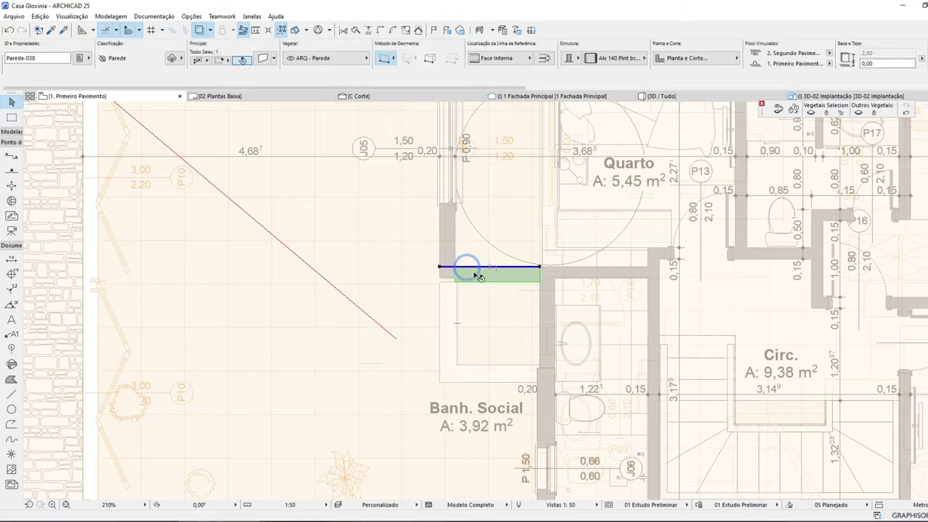
pyautogui.keyDown('shift'); pyautogui.click(453, 313); pyautogui.keyUp('shift')
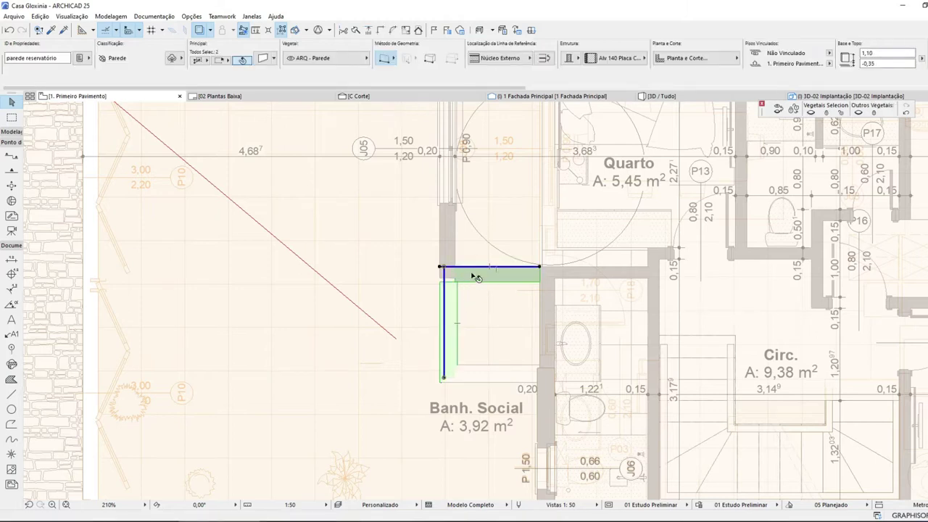
pyautogui.click(456, 250)
pyautogui.keyDown('shift'); pyautogui.click(484, 271); pyautogui.keyUp('shift')
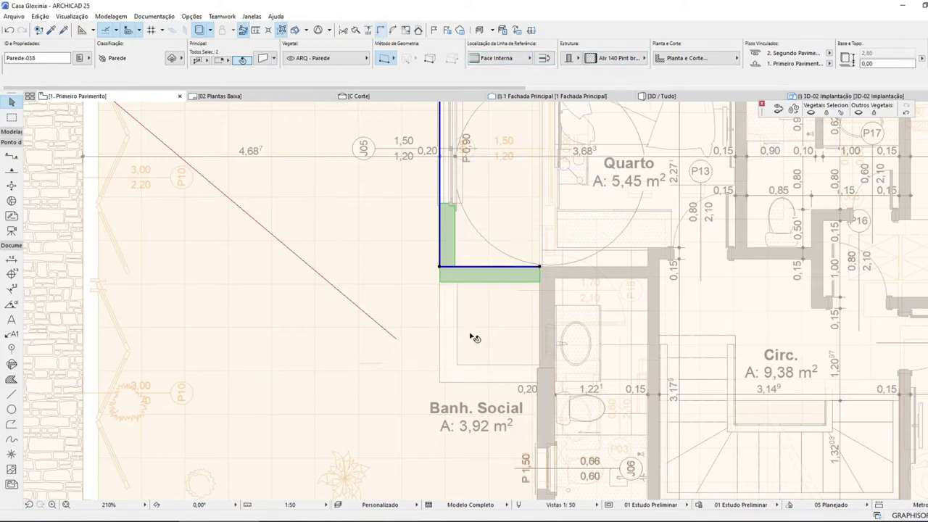
pyautogui.press('Escape')
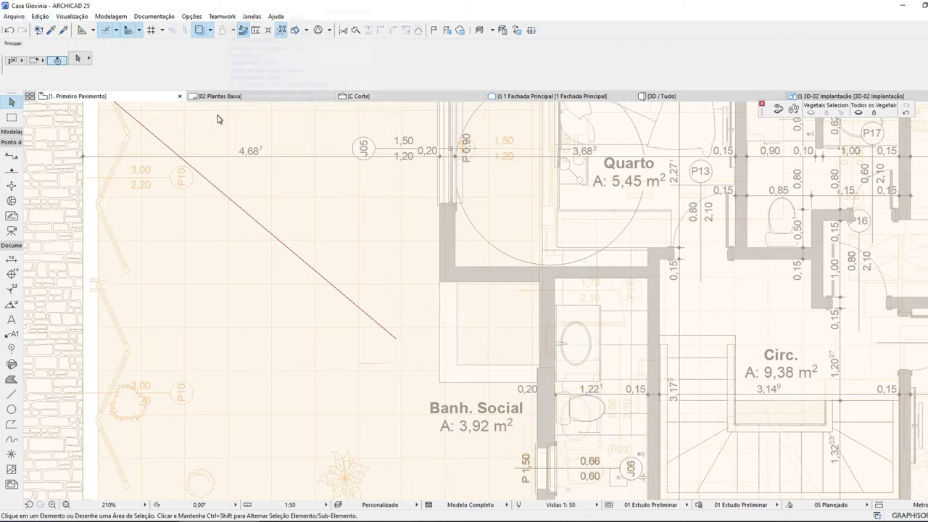
# - Examine the extended front bedroom and surrounding rooms in plan, checking the MDF panel behind the bed
pyautogui.scroll(-5, 486, 285)
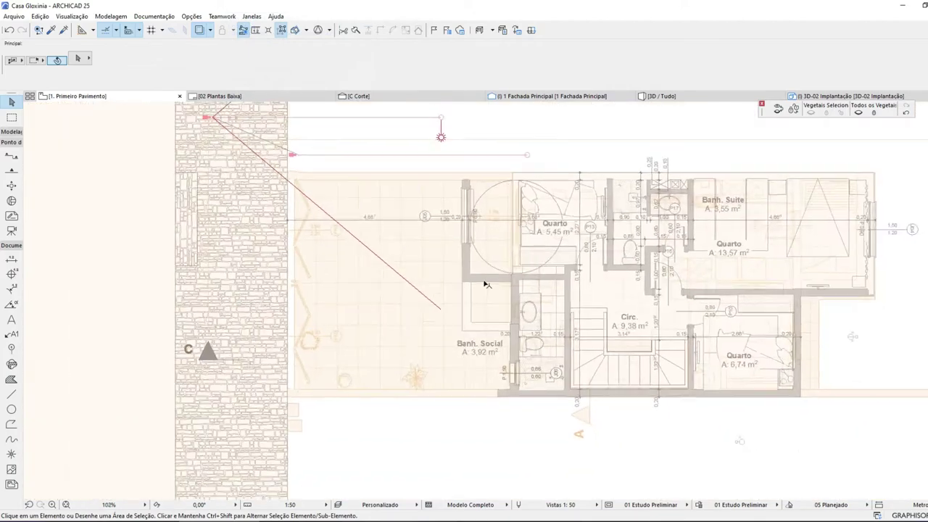
pyautogui.scroll(6, 583, 220)
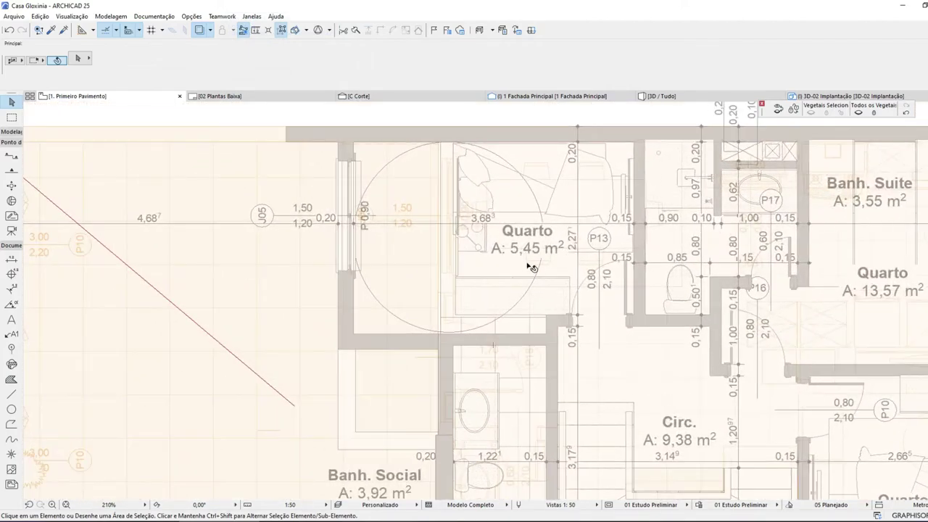
pyautogui.scroll(-2, 531, 267)
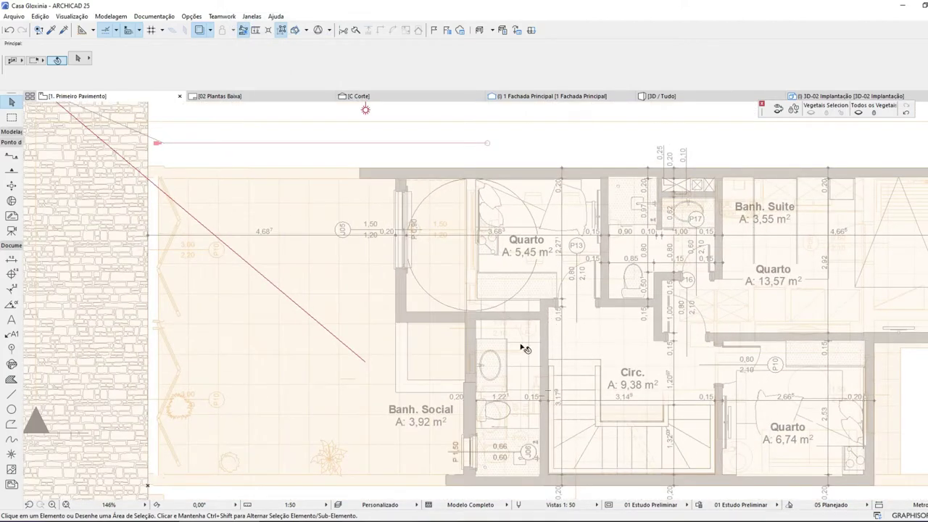
pyautogui.scroll(-3, 521, 317)
pyautogui.scroll(2, 414, 275)
pyautogui.scroll(-2, 435, 309)
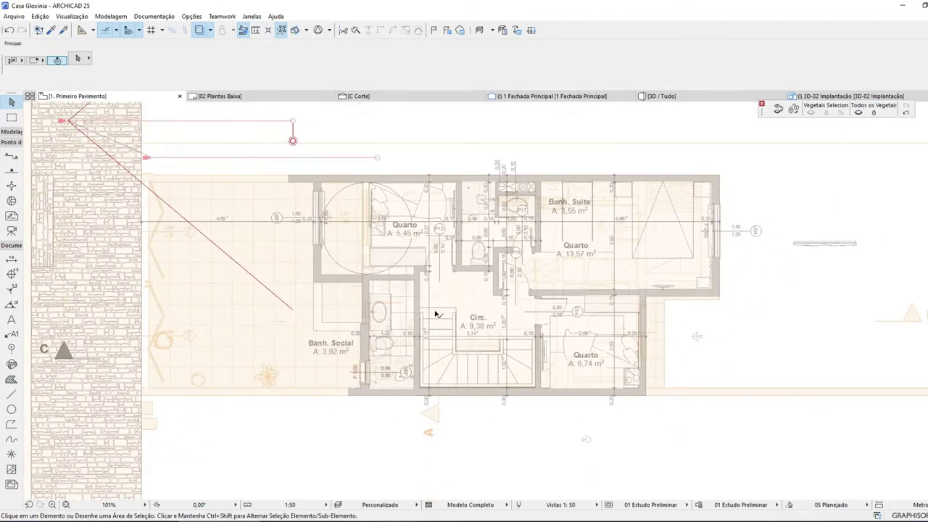
pyautogui.scroll(2, 468, 296)
pyautogui.scroll(1, 468, 295)
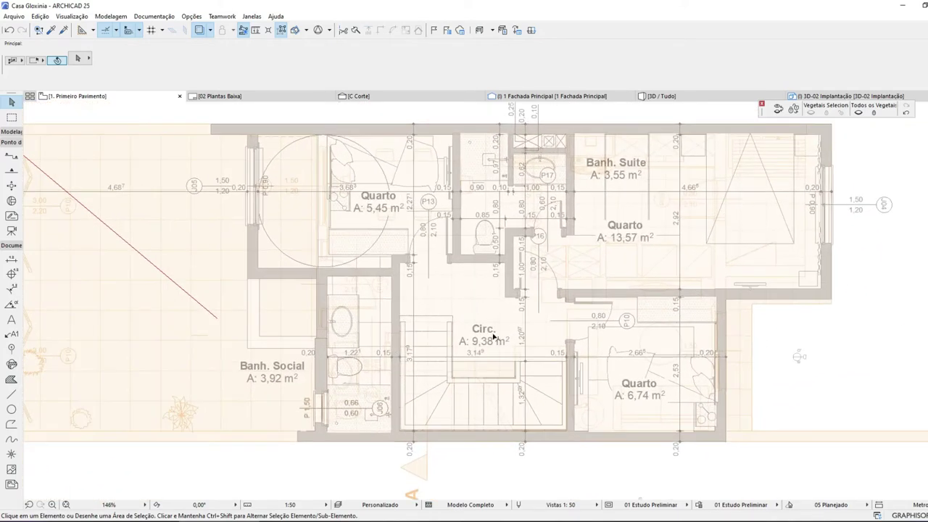
pyautogui.scroll(4, 345, 159)
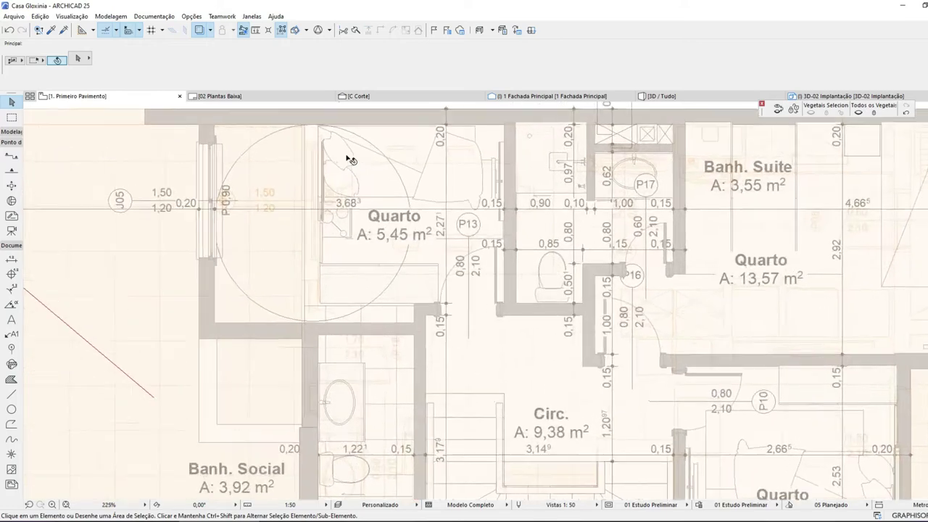
pyautogui.click(317, 209)
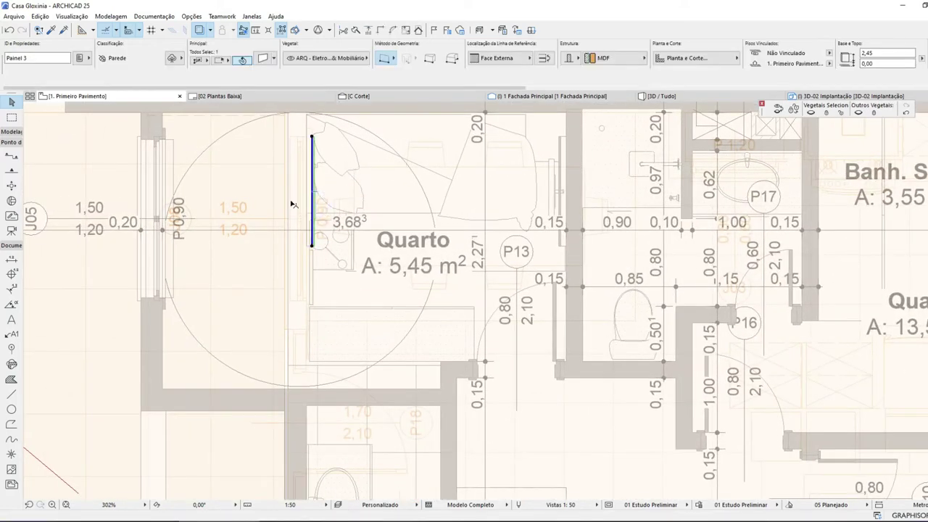
pyautogui.scroll(-3, 304, 203)
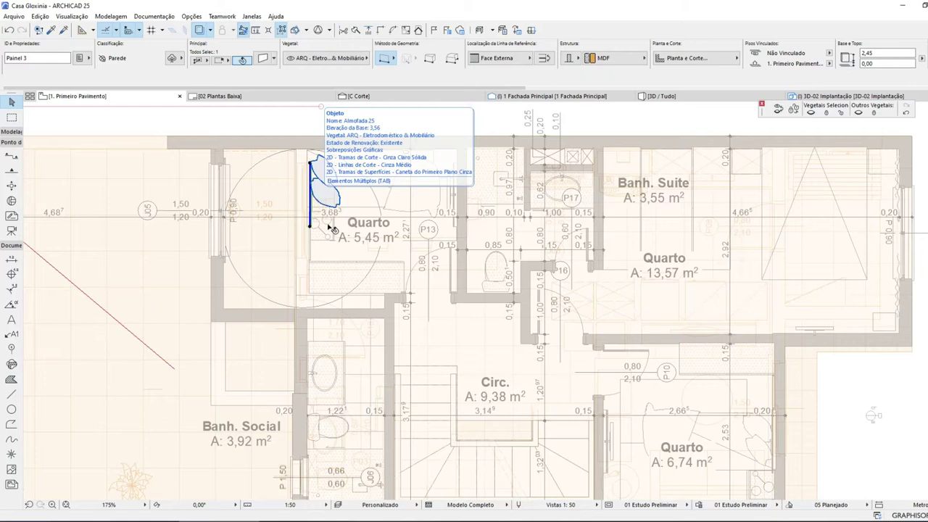
pyautogui.click(75, 344)
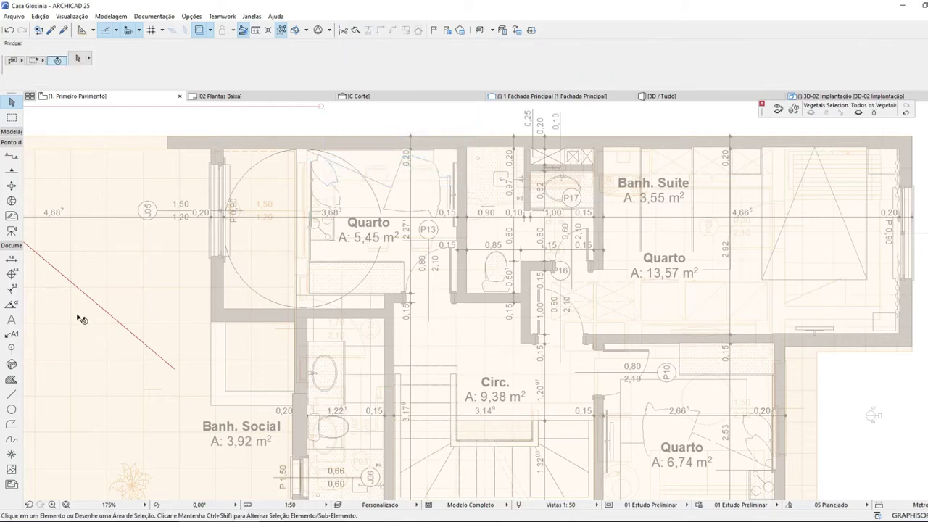
# - Turn off the trace reference and pull the Banh. Social zone's bedroom-side edge back to the bathroom face of the dividing wall
pyautogui.click(200, 29)
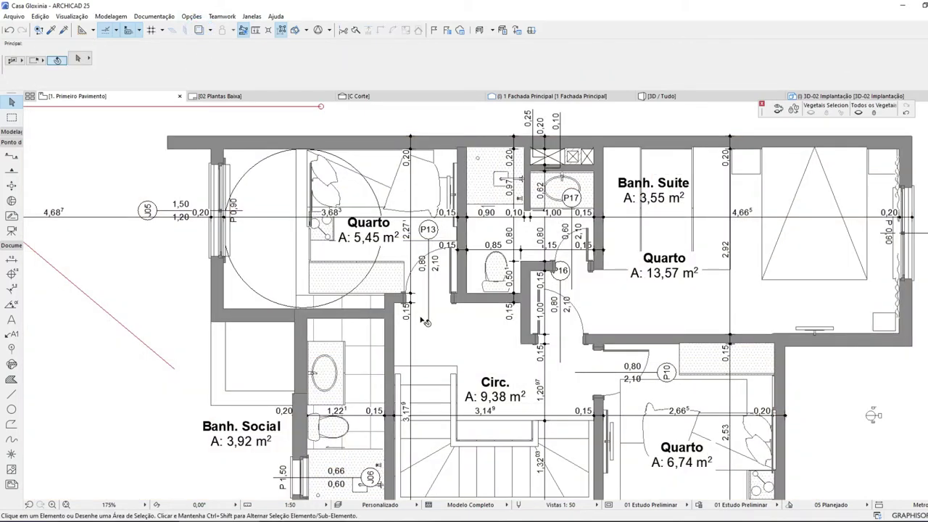
pyautogui.scroll(-3, 426, 322)
pyautogui.scroll(3, 427, 322)
pyautogui.click(308, 286)
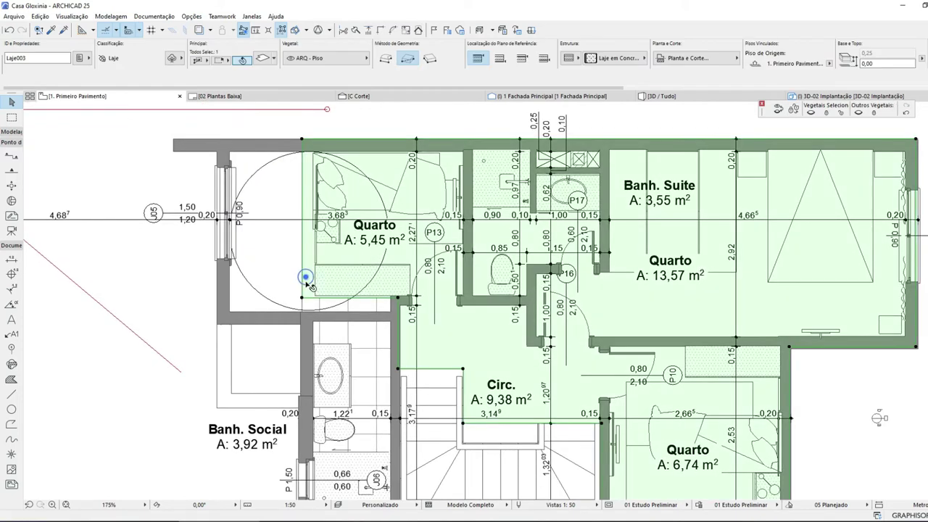
pyautogui.click(373, 322)
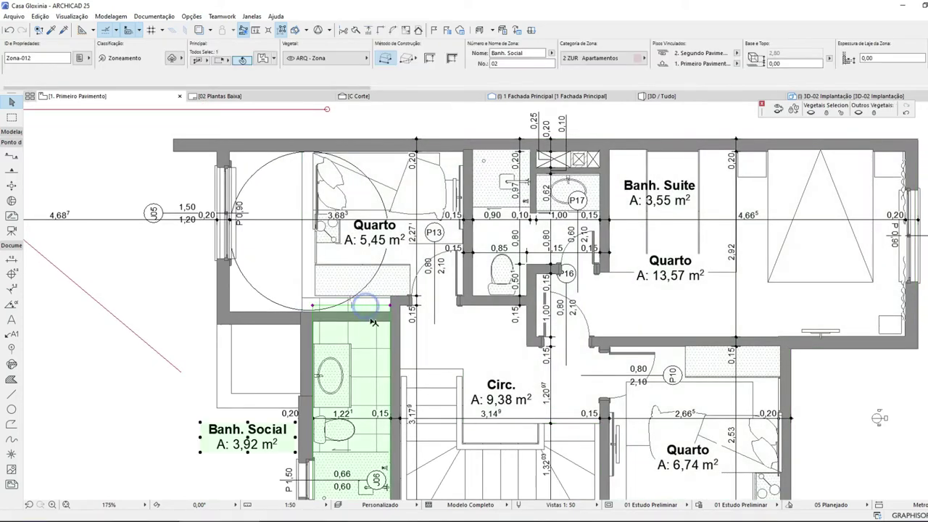
pyautogui.scroll(5, 330, 341)
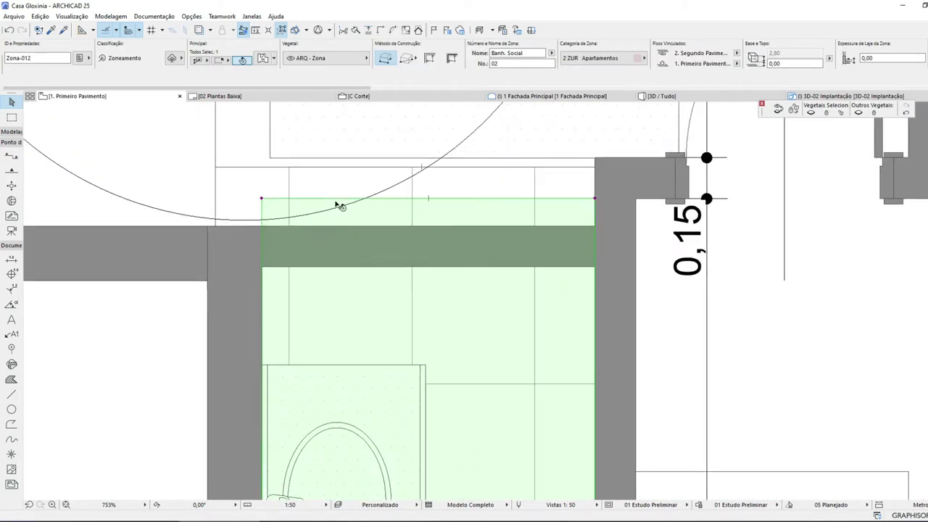
pyautogui.click(339, 198)
pyautogui.click(336, 266)
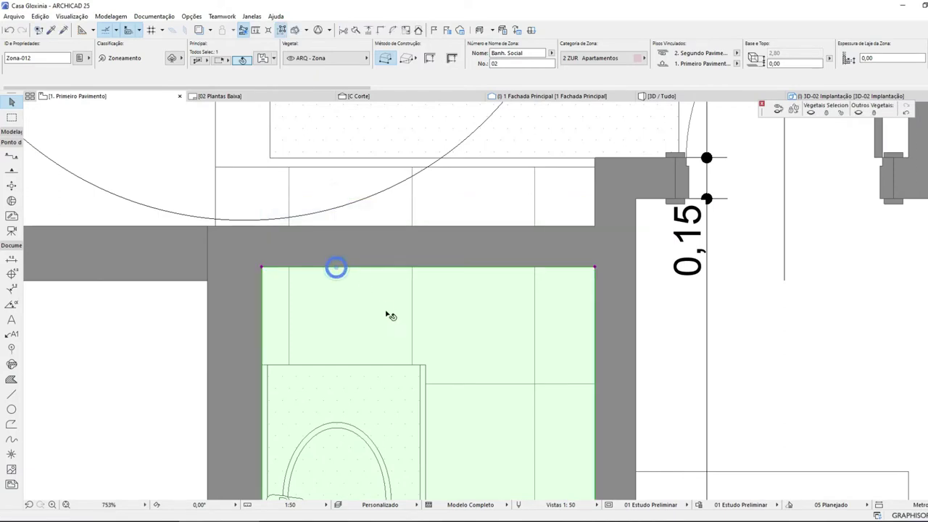
# - Offset the bedroom-side edge of the bathroom's floor slab back to the bathroom face of the dividing wall
pyautogui.click(416, 185)
pyautogui.click(410, 168)
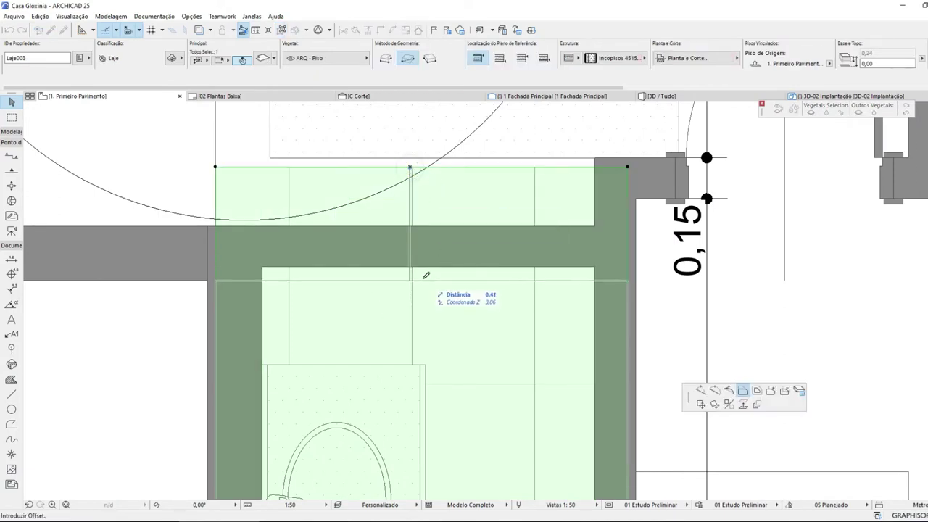
pyautogui.click(411, 264)
pyautogui.scroll(-3, 360, 301)
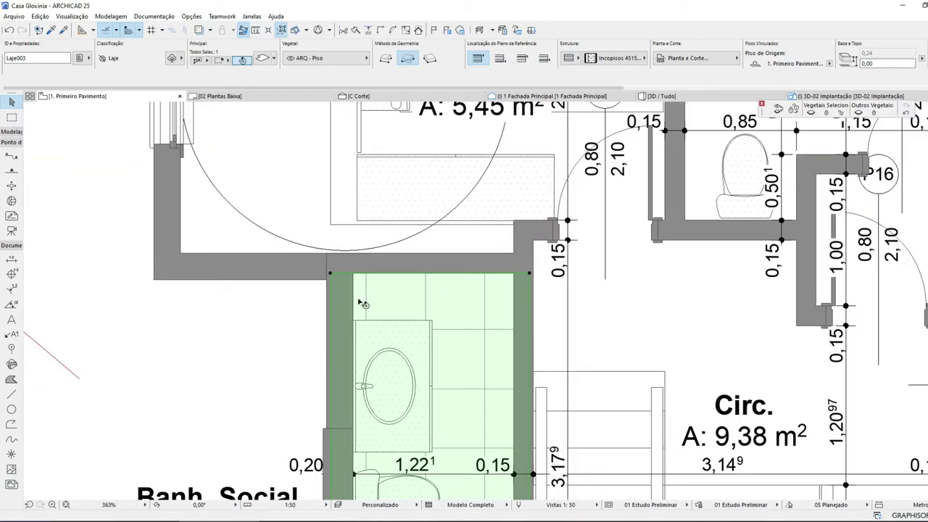
pyautogui.scroll(-5, 394, 291)
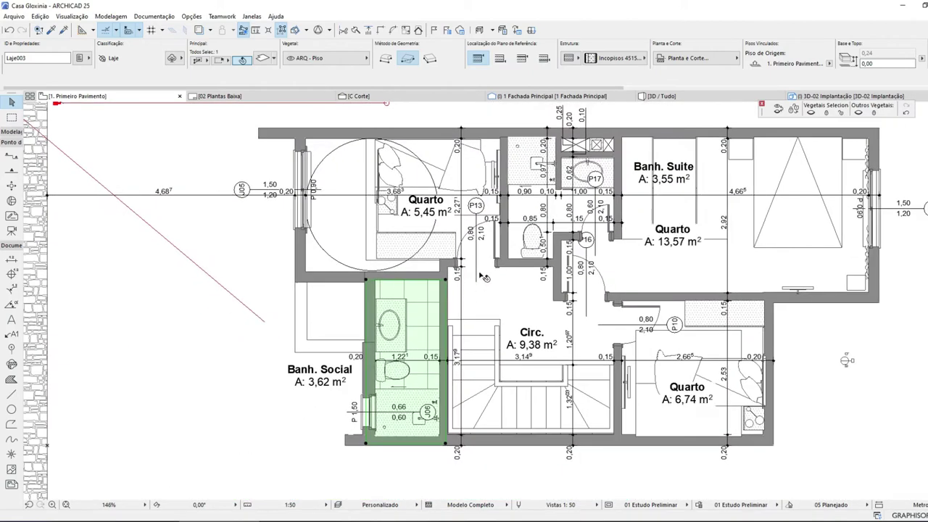
# - Offset the bathroom-side edge of the front bedroom's concrete floor slab to the bathroom face of the dividing wall
pyautogui.scroll(9, 390, 265)
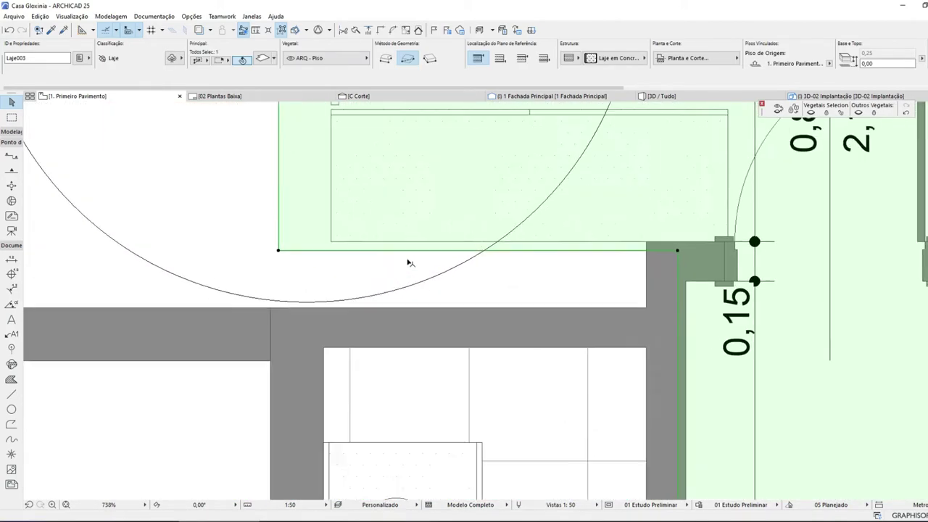
pyautogui.click(470, 251)
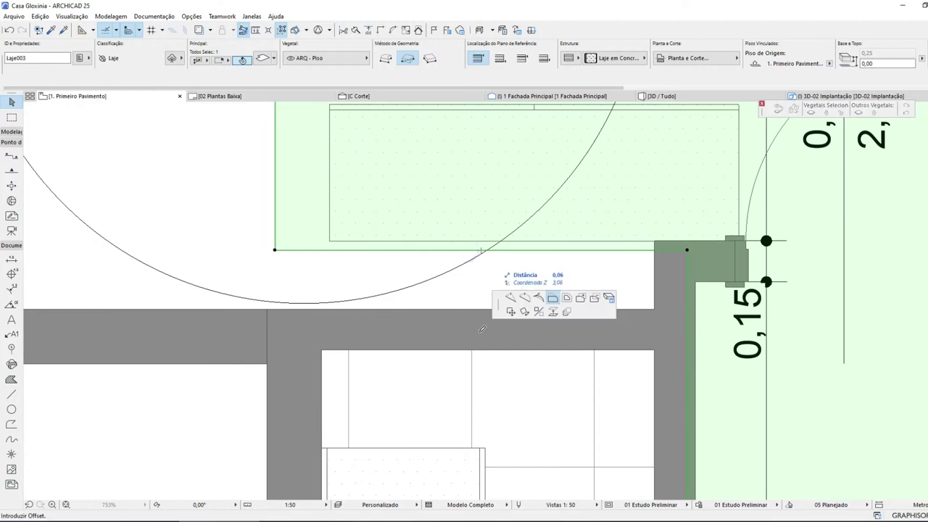
pyautogui.click(322, 351)
pyautogui.scroll(-4, 321, 350)
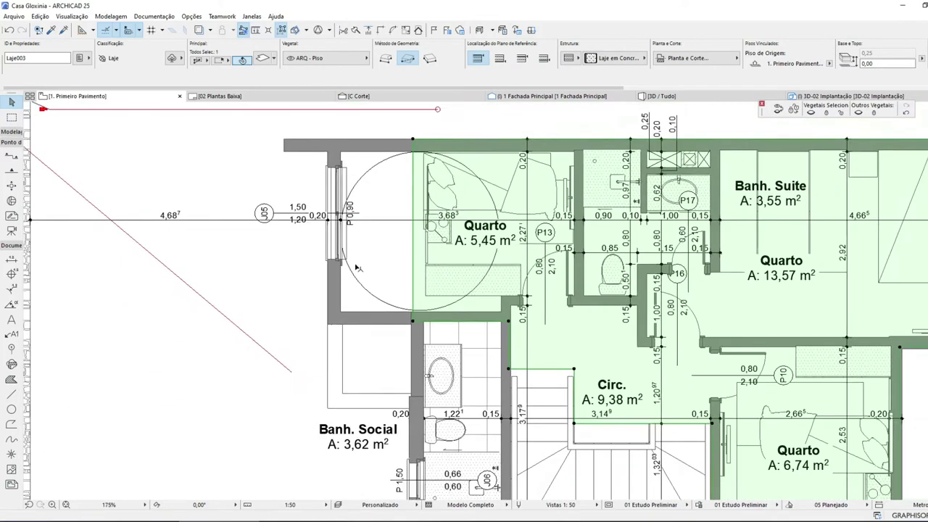
# - Set the plan's graphic override to Sem Sobreposição so the wall layers are drawn
pyautogui.scroll(3, 484, 317)
pyautogui.click(523, 329)
pyautogui.press('Escape')
pyautogui.click(731, 503)
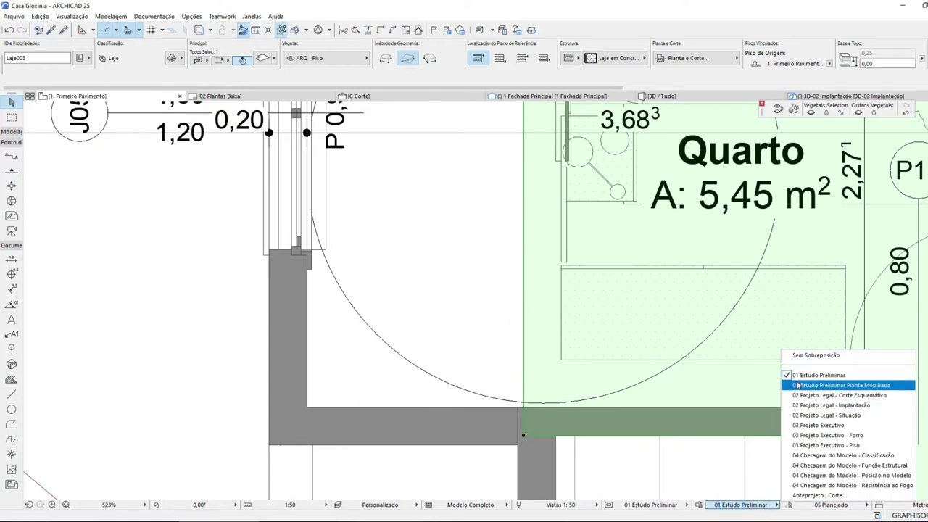
pyautogui.click(805, 354)
# - Extend the bedroom floor slab's street-side edge to the outer face of the masonry core in the extension's street-facing wall
pyautogui.click(525, 342)
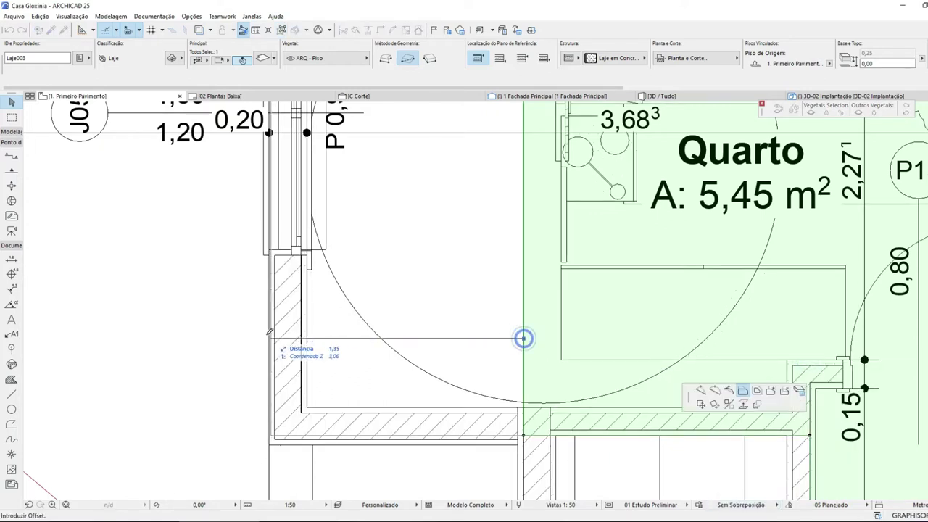
pyautogui.scroll(5, 278, 292)
pyautogui.scroll(3, 269, 387)
pyautogui.scroll(-6, 302, 348)
pyautogui.scroll(4, 290, 442)
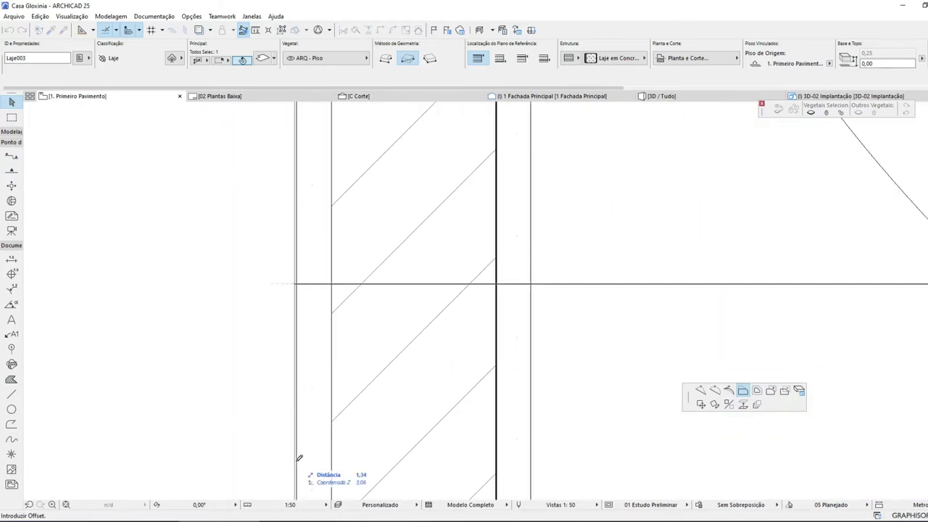
pyautogui.scroll(3, 331, 253)
pyautogui.scroll(3, 323, 251)
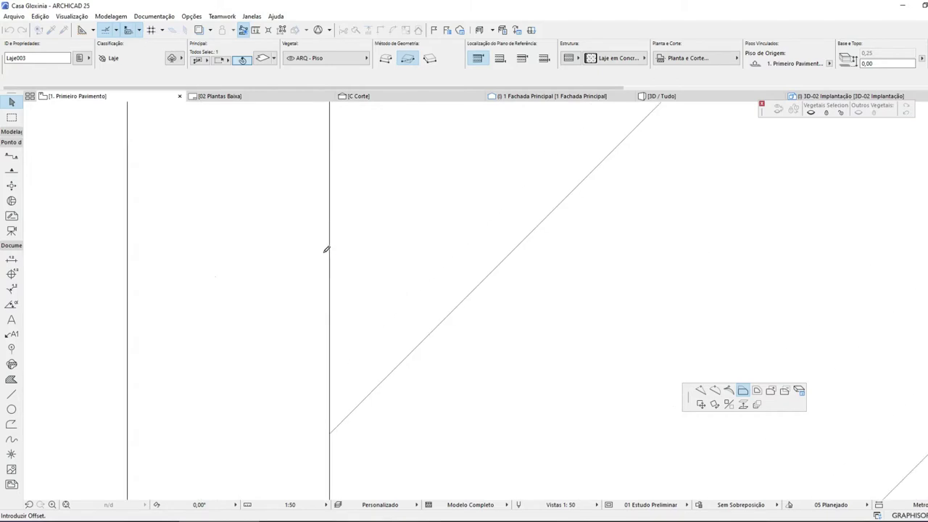
pyautogui.scroll(-6, 341, 272)
pyautogui.scroll(-3, 363, 290)
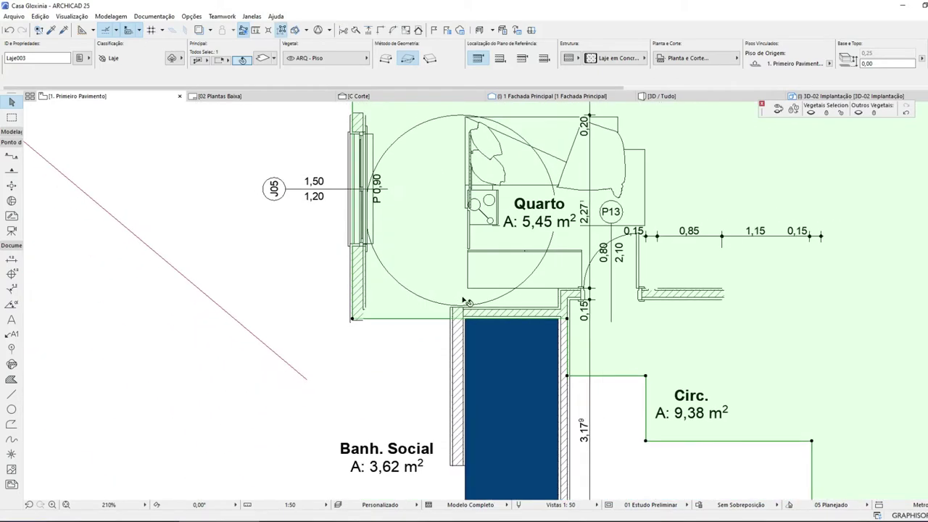
pyautogui.scroll(6, 417, 319)
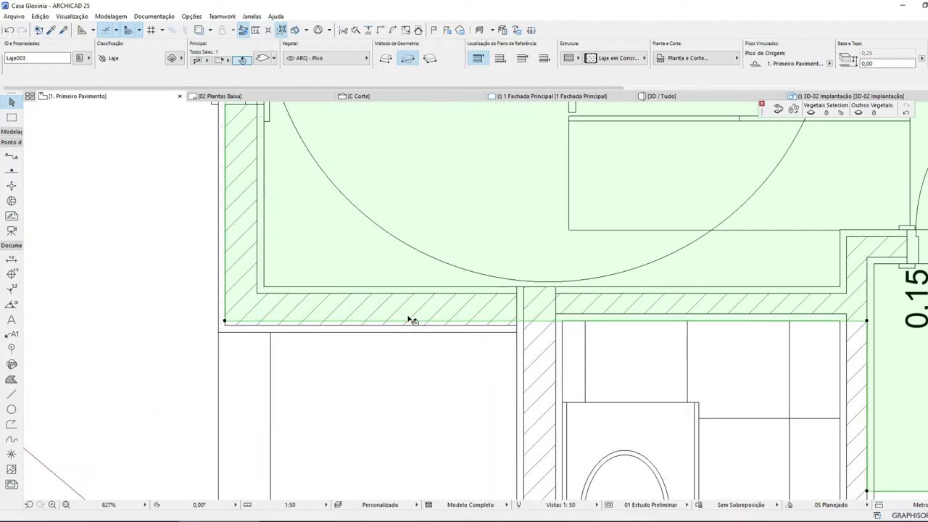
# - Align the floor slab's long side edge with the outer face of the bedroom side wall's masonry core, and save the project
pyautogui.scroll(-10, 415, 321)
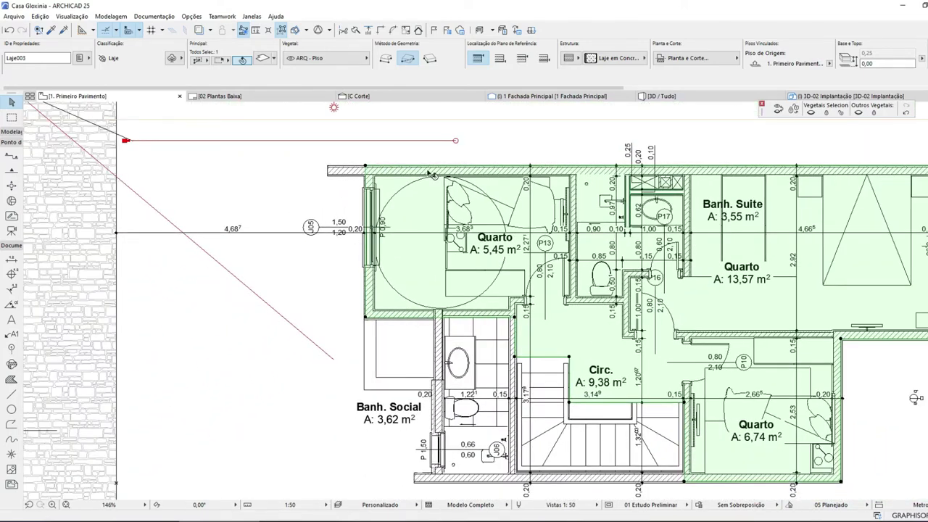
pyautogui.scroll(20, 430, 174)
pyautogui.click(302, 170)
pyautogui.scroll(5, 308, 195)
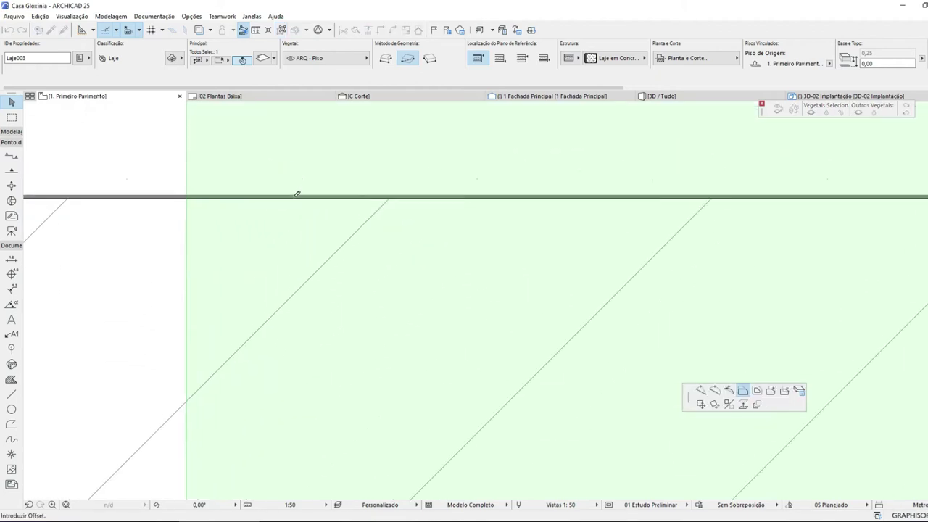
pyautogui.click(301, 197)
pyautogui.scroll(-5, 385, 221)
pyautogui.scroll(-15, 385, 220)
pyautogui.click(14, 16)
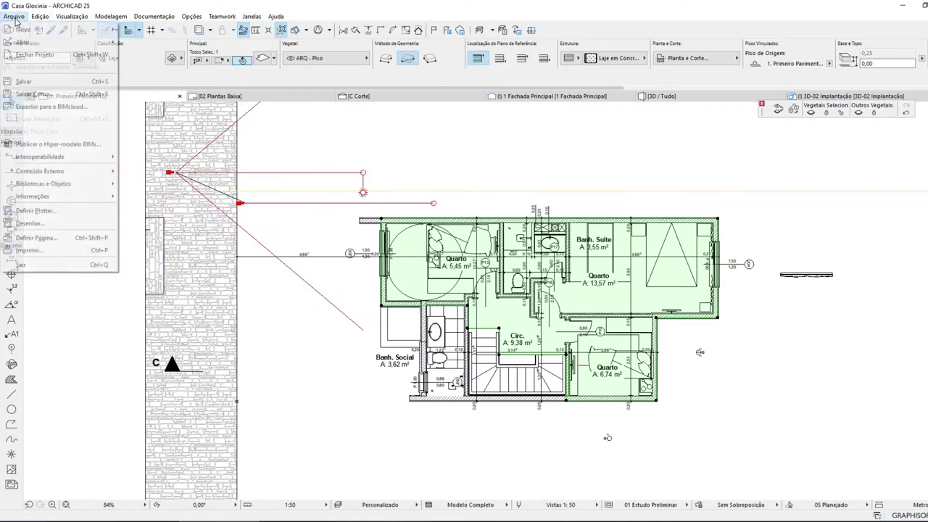
pyautogui.click(26, 84)
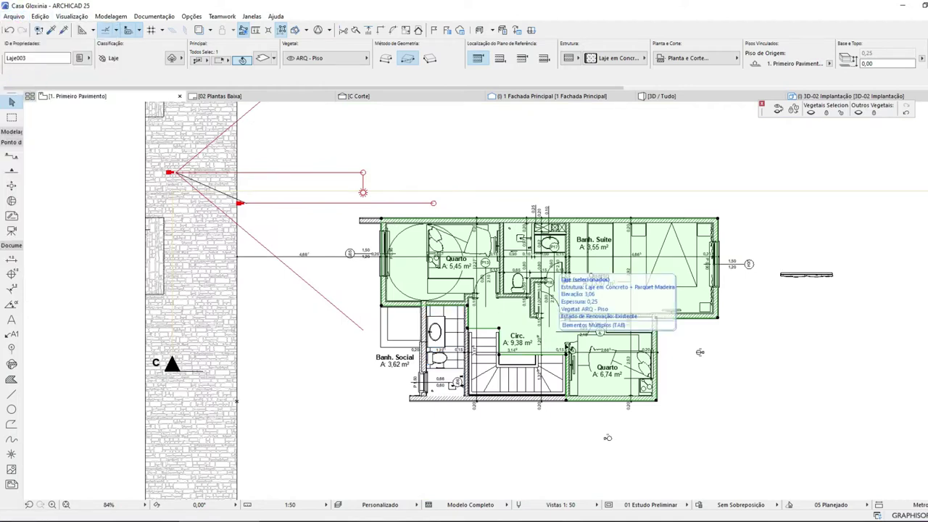
# - Intersect the bedroom extension's exterior wall beside the social bathroom with the bathroom's street-facing wall to clean up their corner, and save the project
pyautogui.click(764, 347)
pyautogui.scroll(4, 507, 261)
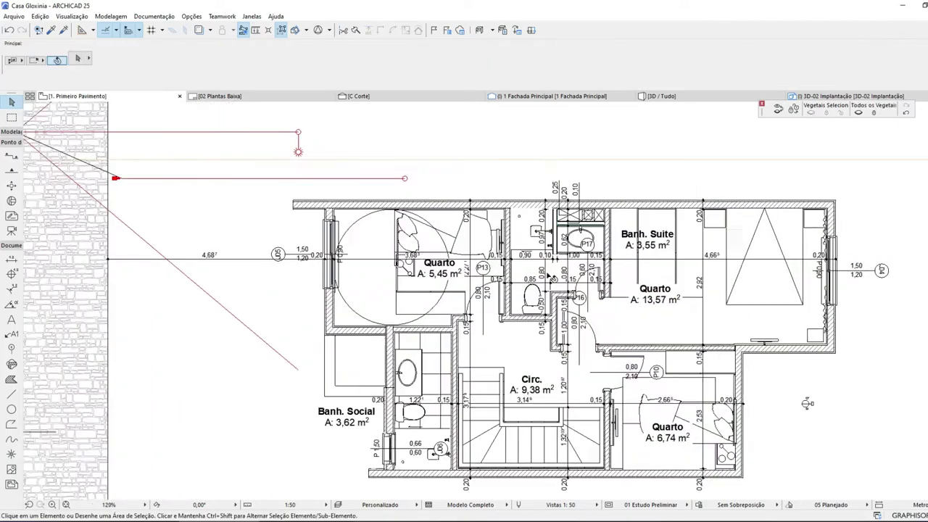
pyautogui.click(377, 334)
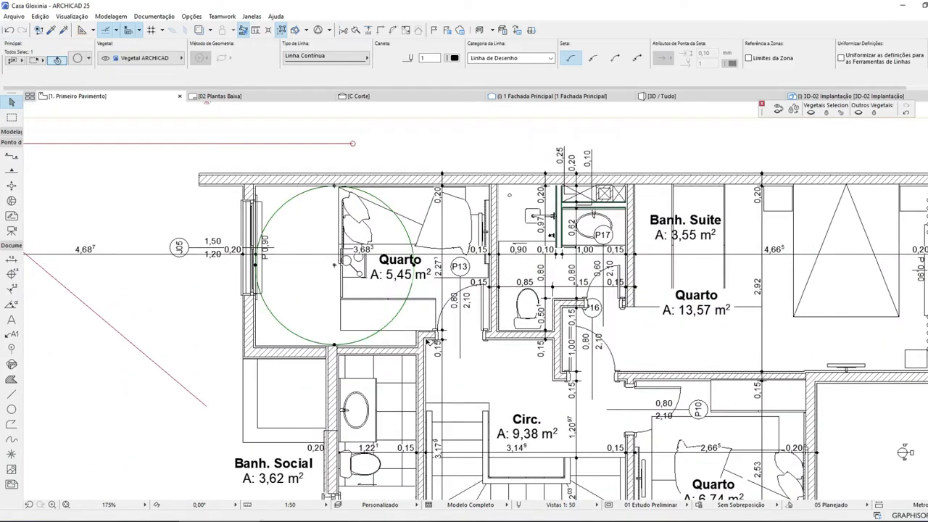
pyautogui.click(331, 367)
pyautogui.scroll(4, 330, 365)
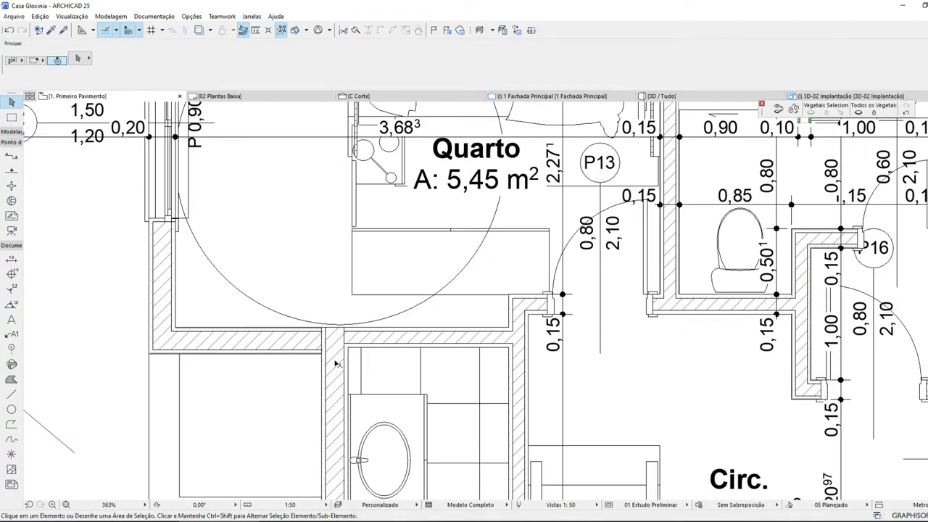
pyautogui.click(344, 368)
pyautogui.click(358, 341)
pyautogui.click(330, 364)
pyautogui.keyDown('shift'); pyautogui.click(317, 340); pyautogui.keyUp('shift')
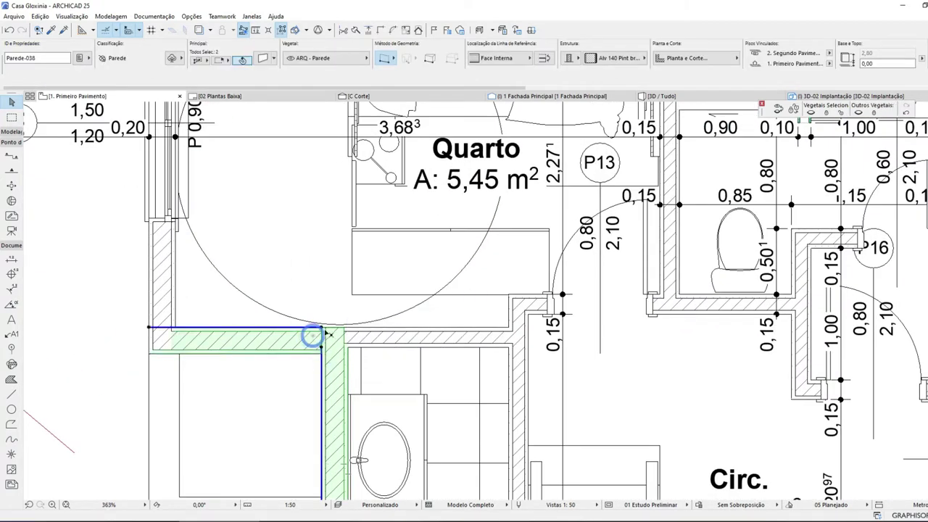
pyautogui.click(381, 31)
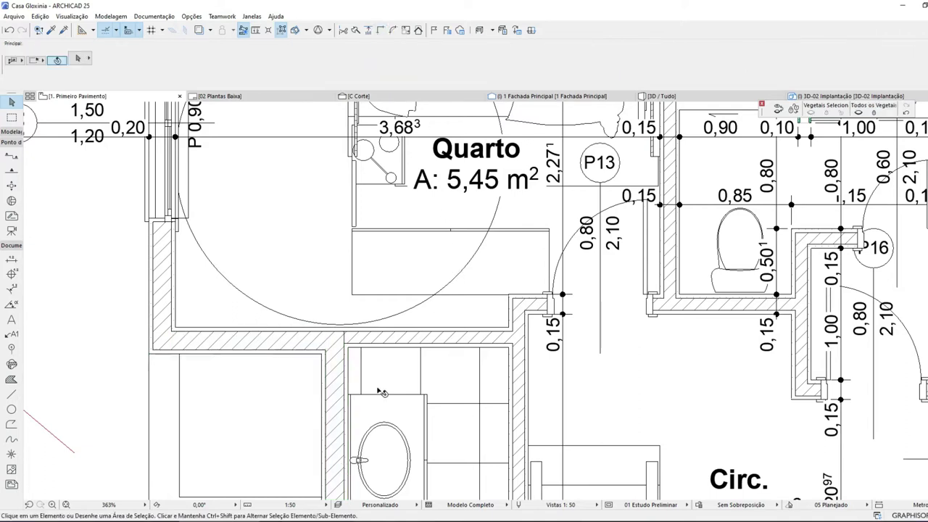
pyautogui.click(13, 20)
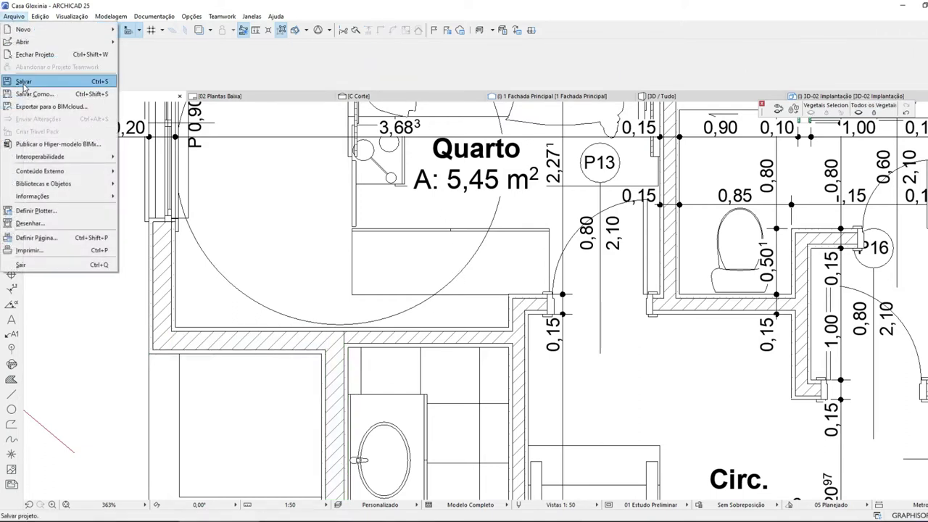
pyautogui.click(23, 83)
# - Set the Door tool's defaults from the favourite "Gloxinia porta int"
pyautogui.scroll(-4, 512, 282)
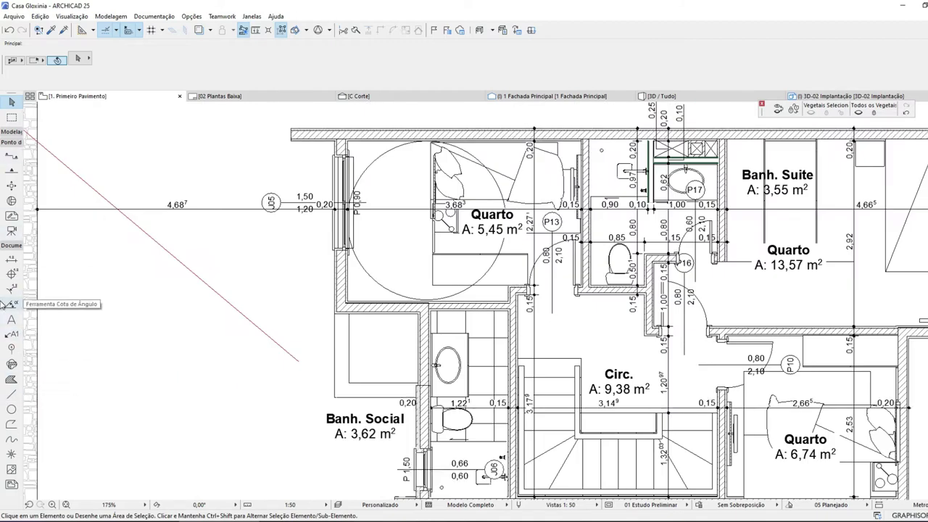
pyautogui.click(6, 134)
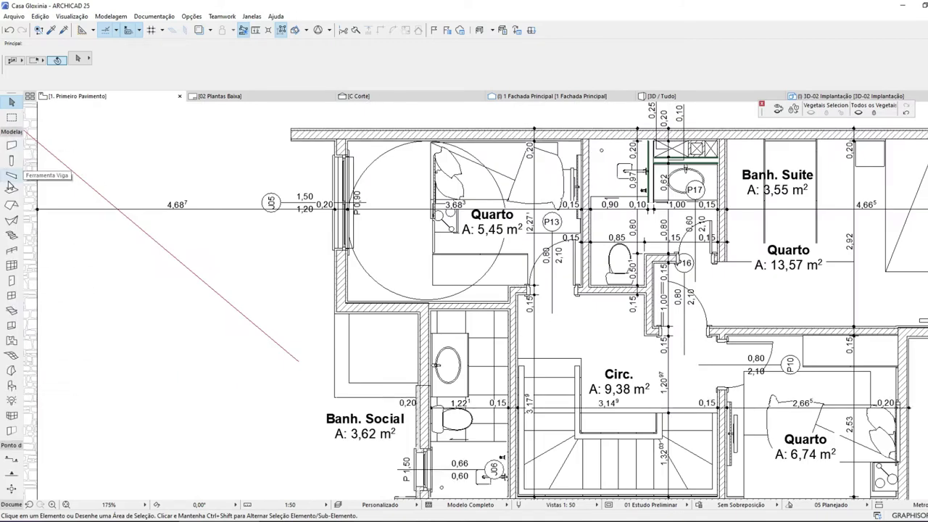
pyautogui.click(12, 281)
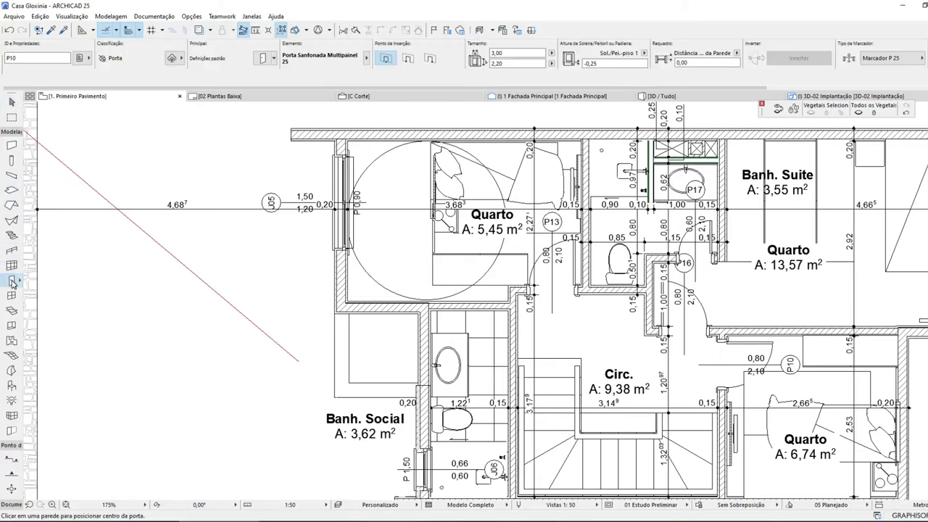
pyautogui.hotkey('ctrl', 't')
pyautogui.scroll(-1, 392, 342)
pyautogui.scroll(1, 393, 342)
pyautogui.scroll(-3, 393, 341)
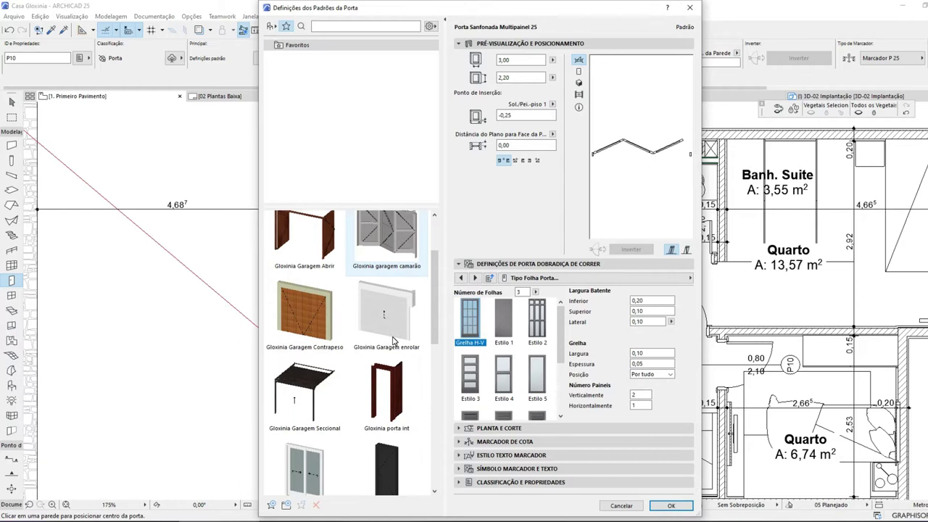
pyautogui.click(386, 392)
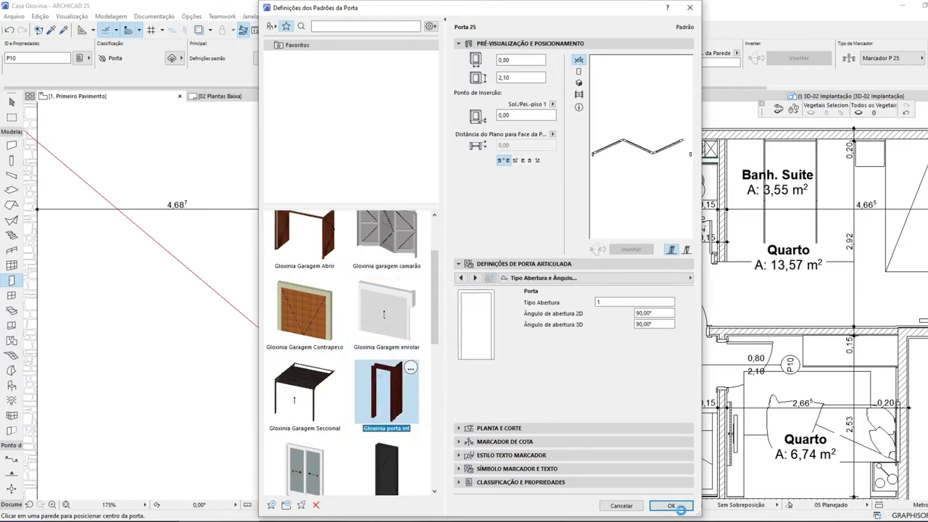
pyautogui.click(673, 505)
# - Place the door in the wall between the front bedroom and social bathroom, opening into the bathroom, and set its width to 0,60
pyautogui.scroll(5, 496, 314)
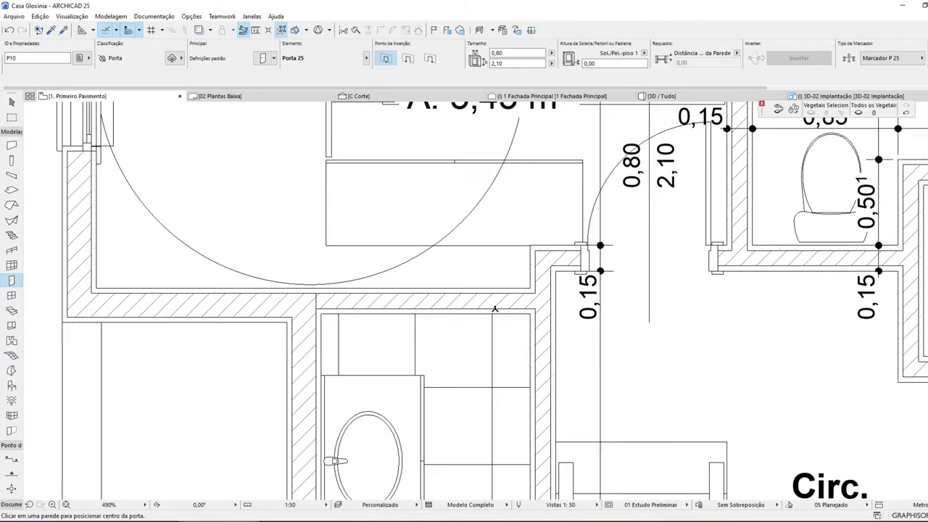
pyautogui.click(453, 287)
pyautogui.click(488, 367)
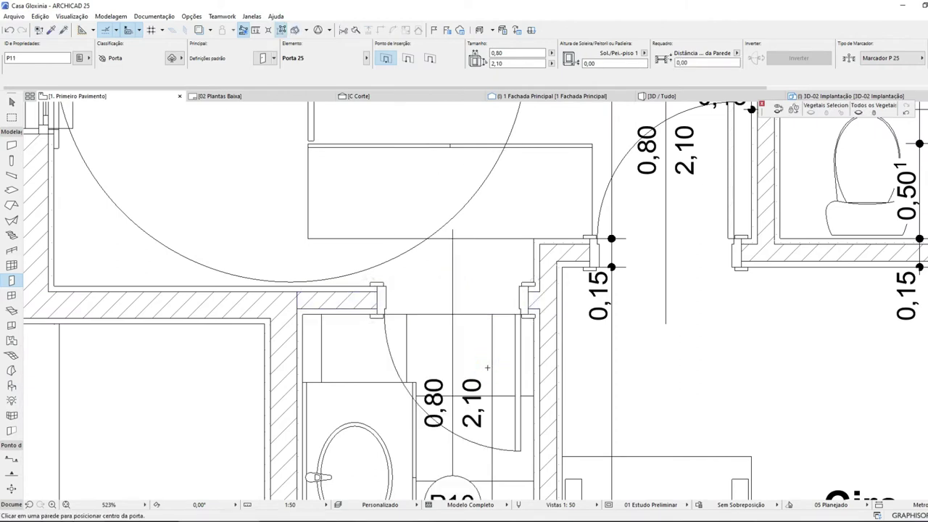
pyautogui.keyDown('shift'); pyautogui.click(522, 316); pyautogui.keyUp('shift')
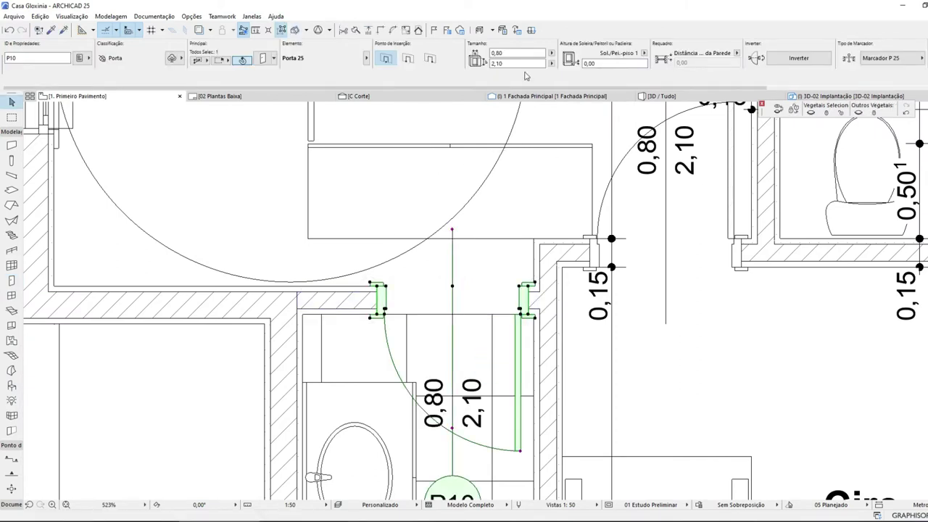
pyautogui.write('0,60')
pyautogui.press('Return')
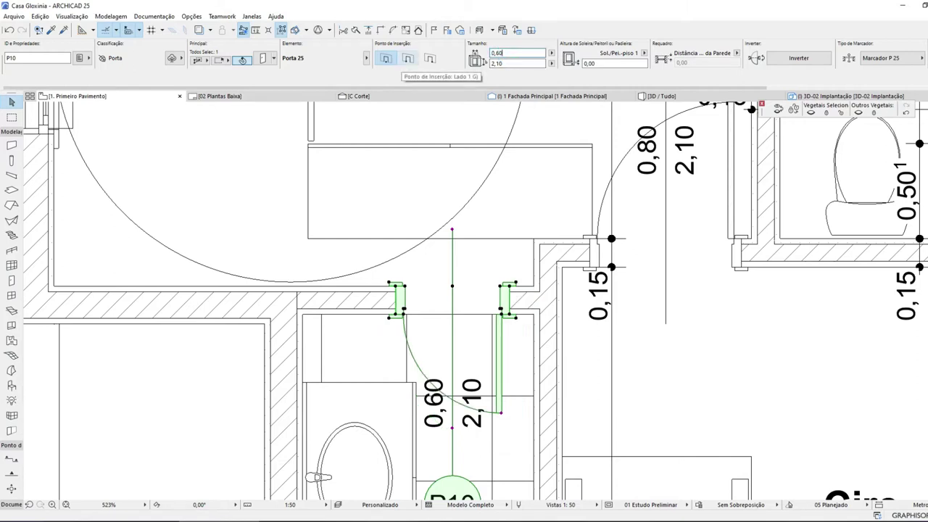
# - Move the new bathroom door along its wall so its opening edge sits 0,07 from the finished face of the circulation-side wall
pyautogui.scroll(5, 544, 298)
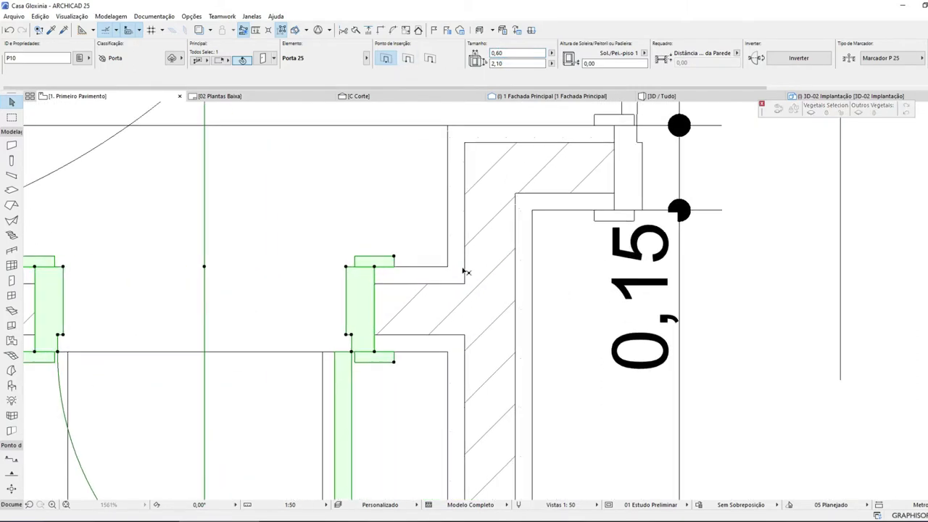
pyautogui.hotkey('ctrl', 'd')
pyautogui.click(375, 267)
pyautogui.click(448, 268)
pyautogui.hotkey('ctrl', 'd')
pyautogui.click(429, 215)
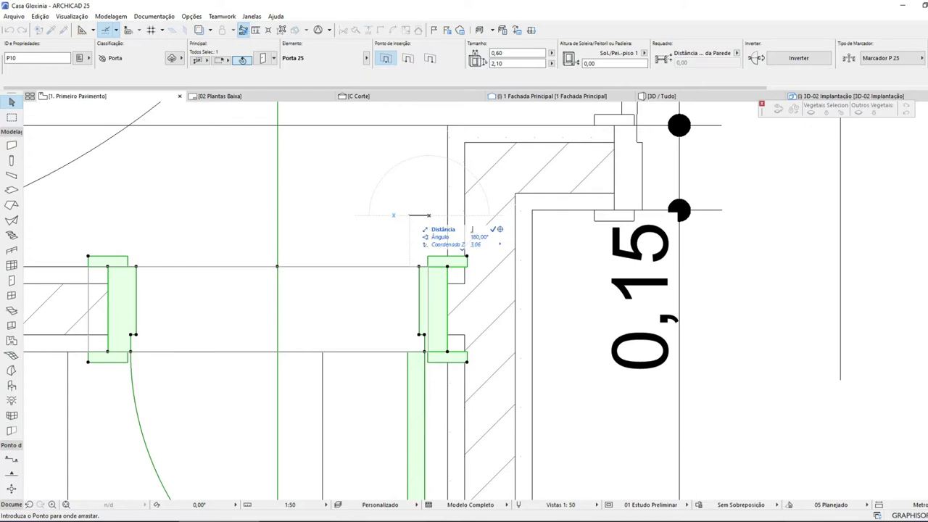
pyautogui.write(',07')
pyautogui.press('Return')
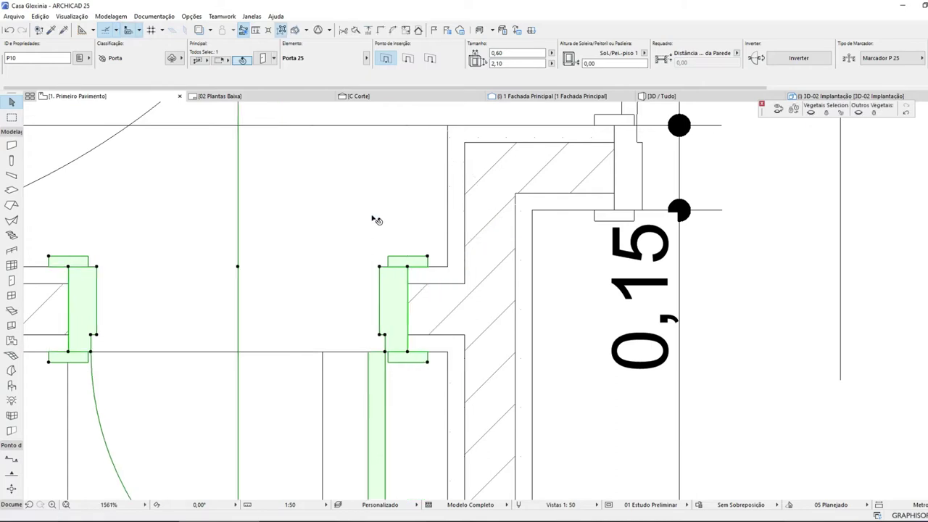
pyautogui.press('Escape')
# - Raise the long exterior wall beside the stairs and social bathroom in the display order
pyautogui.scroll(-5, 377, 275)
pyautogui.scroll(-4, 378, 275)
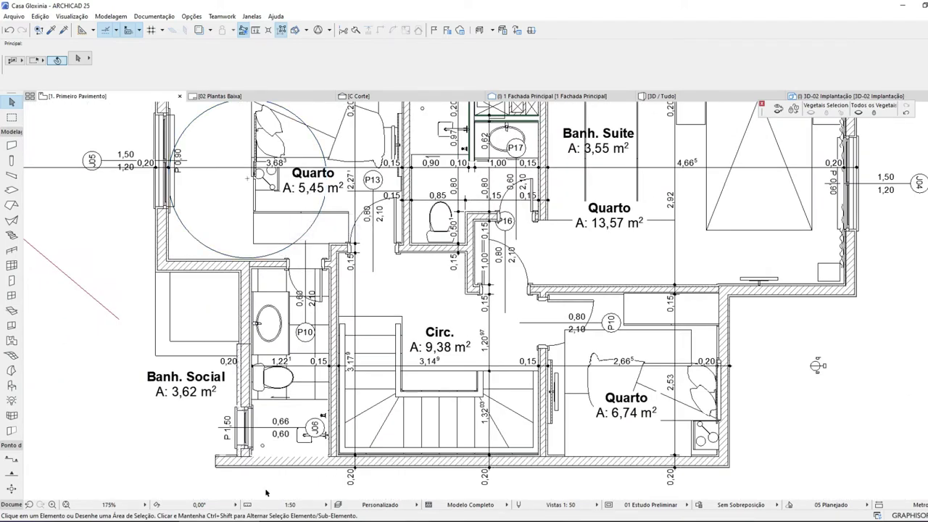
pyautogui.scroll(5, 268, 468)
pyautogui.click(383, 465)
pyautogui.rightClick(384, 466)
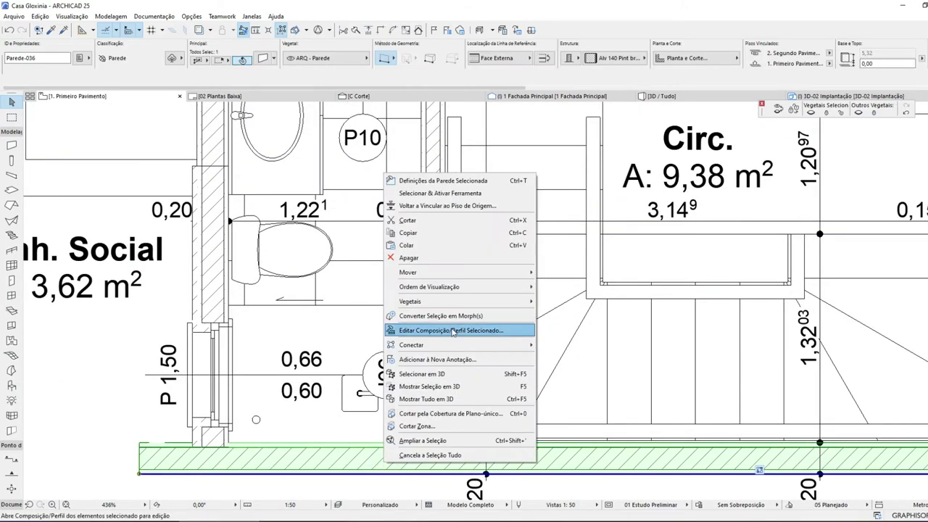
pyautogui.moveTo(454, 287)
pyautogui.click(548, 287)
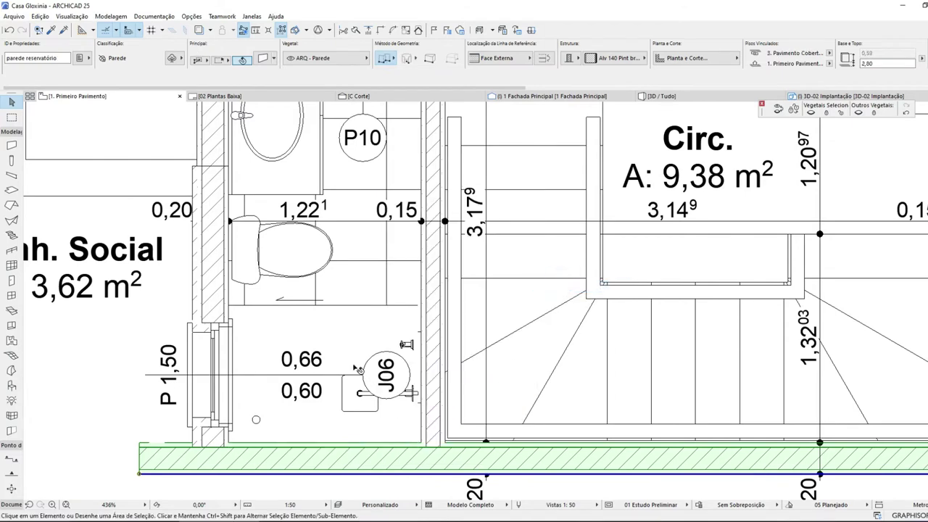
pyautogui.press('Escape')
# - Raise the dimension chain that crosses the stairs near the bathroom wall in the display order, above the exterior wall
pyautogui.scroll(-4, 556, 293)
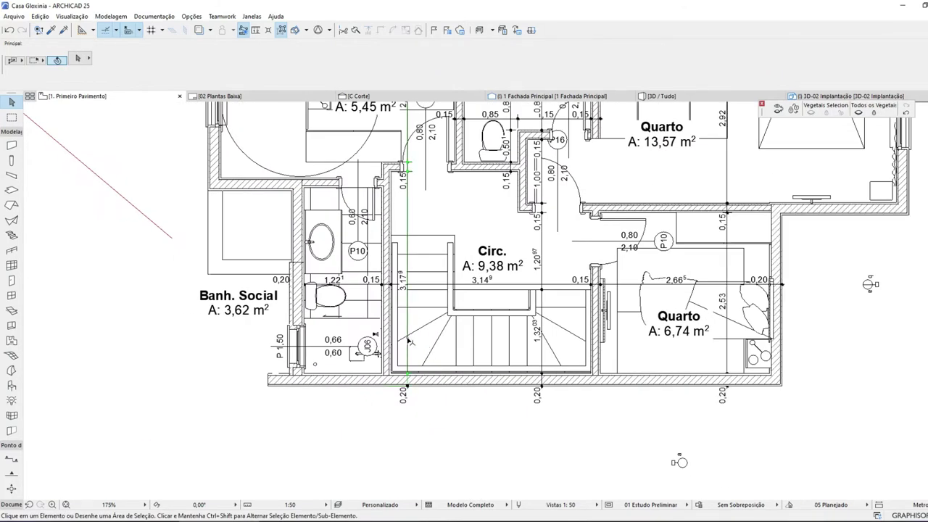
pyautogui.rightClick(432, 364)
pyautogui.click(418, 348)
pyautogui.click(408, 354)
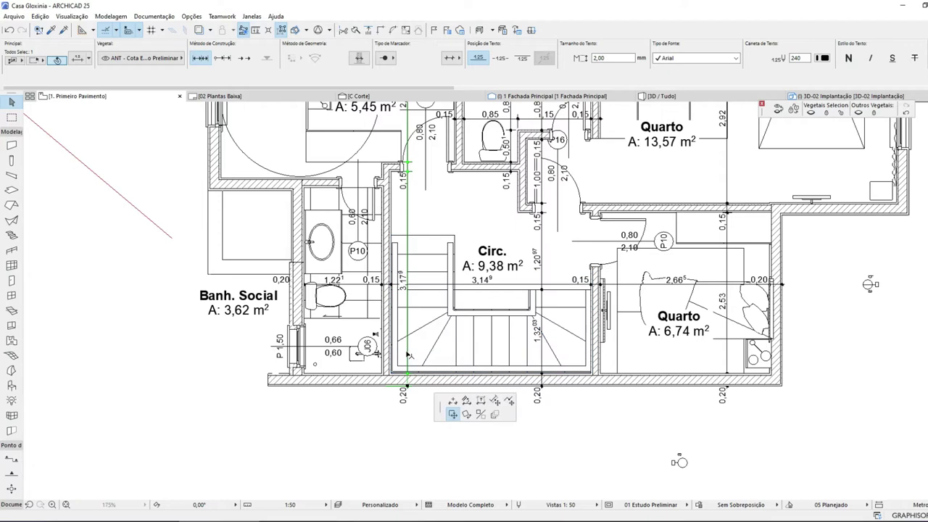
pyautogui.rightClick(409, 354)
pyautogui.press('Escape')
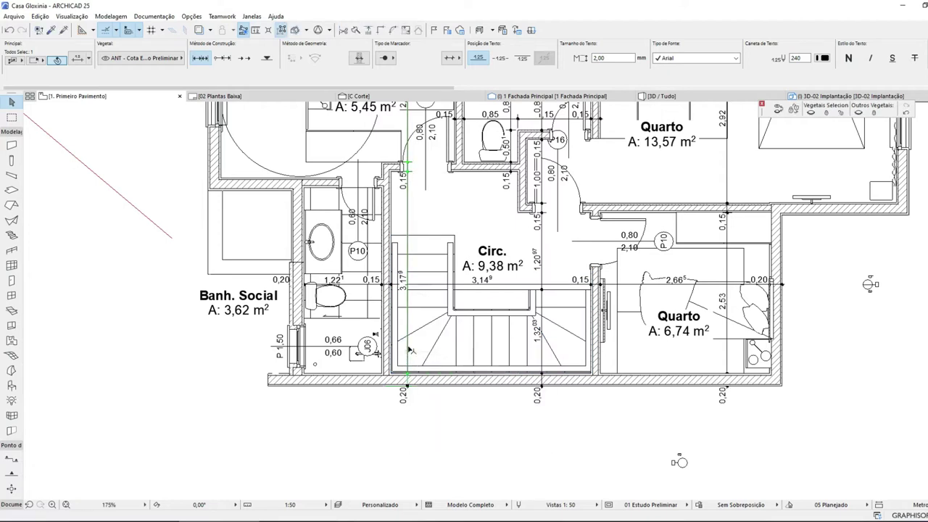
pyautogui.rightClick(410, 350)
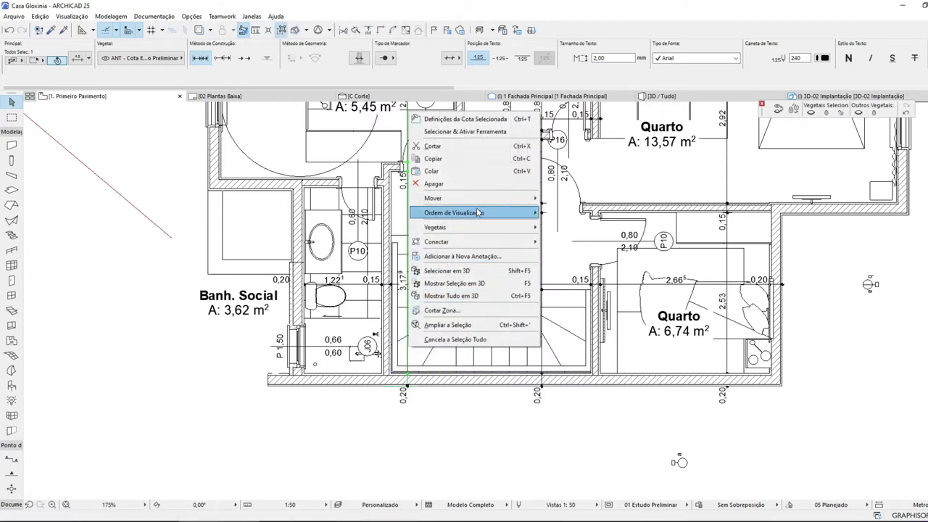
pyautogui.moveTo(479, 213)
pyautogui.click(584, 215)
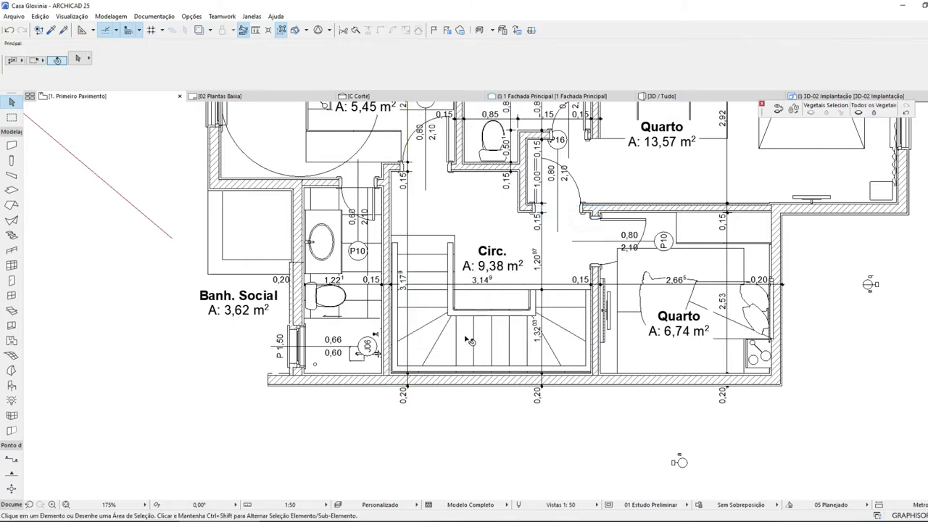
# - Examine the Primeiro Pavimento plan around the social bathroom, its new door and the recessed area in front of it
pyautogui.scroll(-4, 464, 335)
pyautogui.scroll(3, 448, 263)
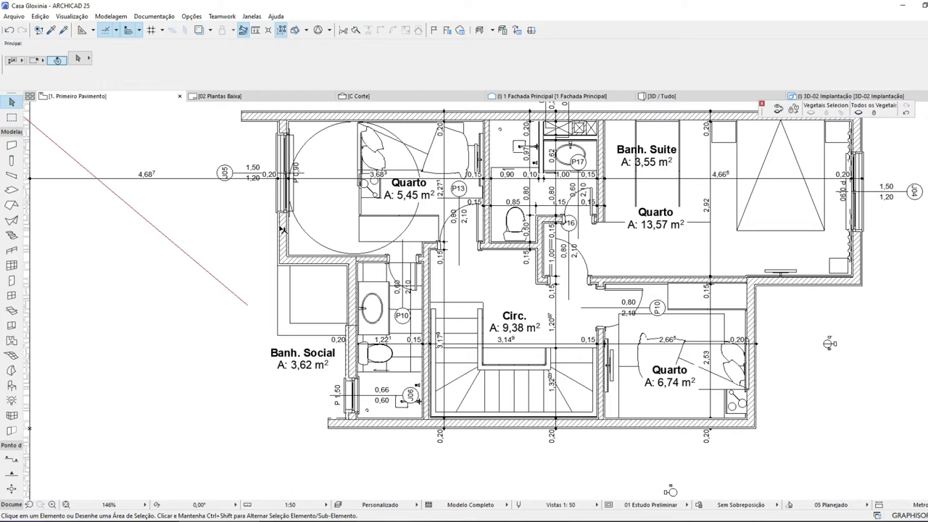
pyautogui.scroll(-1, 325, 275)
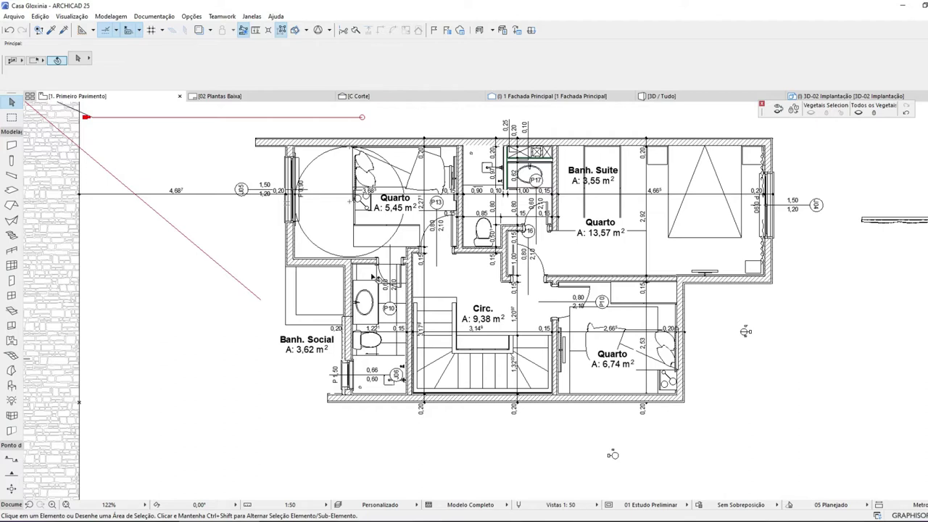
pyautogui.scroll(-1, 375, 278)
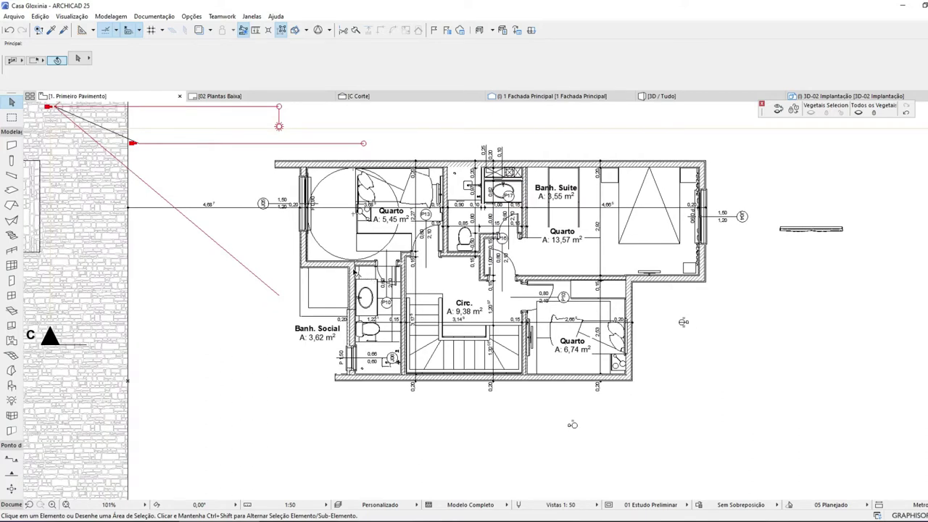
pyautogui.moveTo(308, 287)
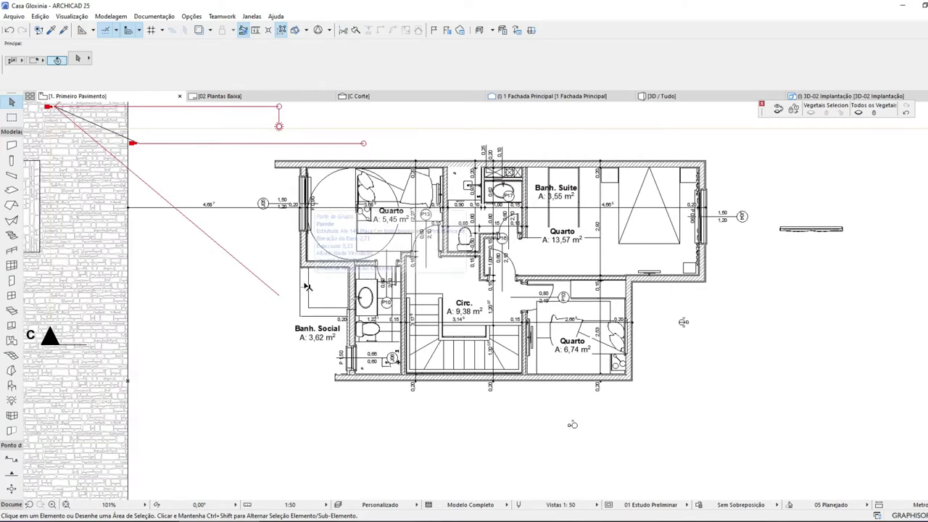
pyautogui.scroll(-1, 307, 287)
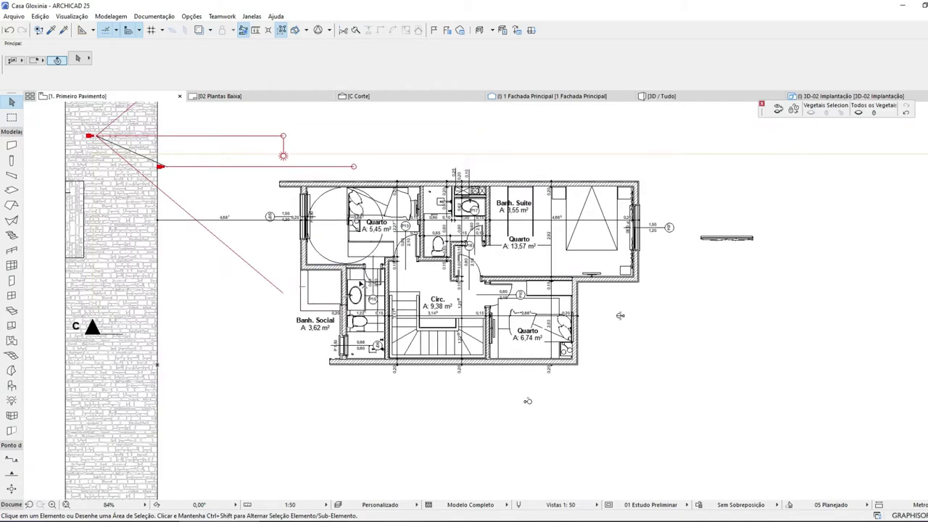
pyautogui.scroll(4, 356, 283)
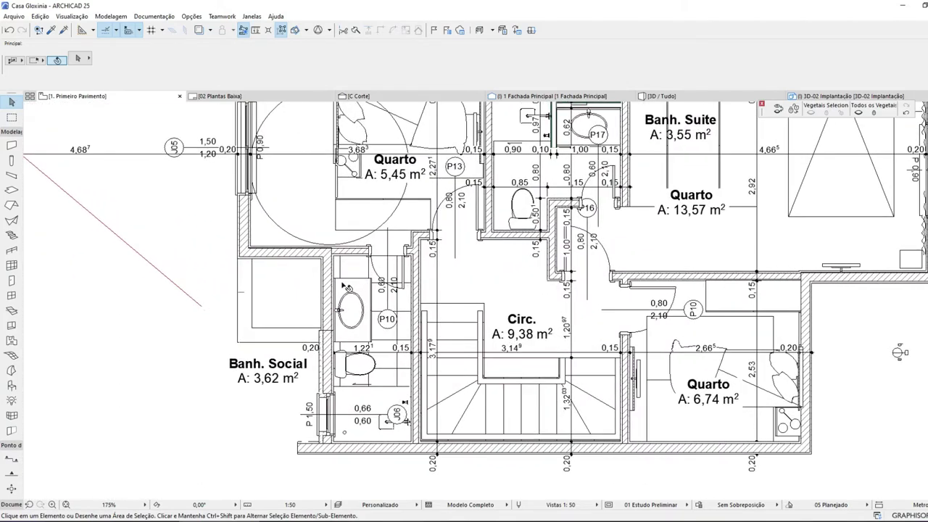
pyautogui.scroll(-1, 346, 288)
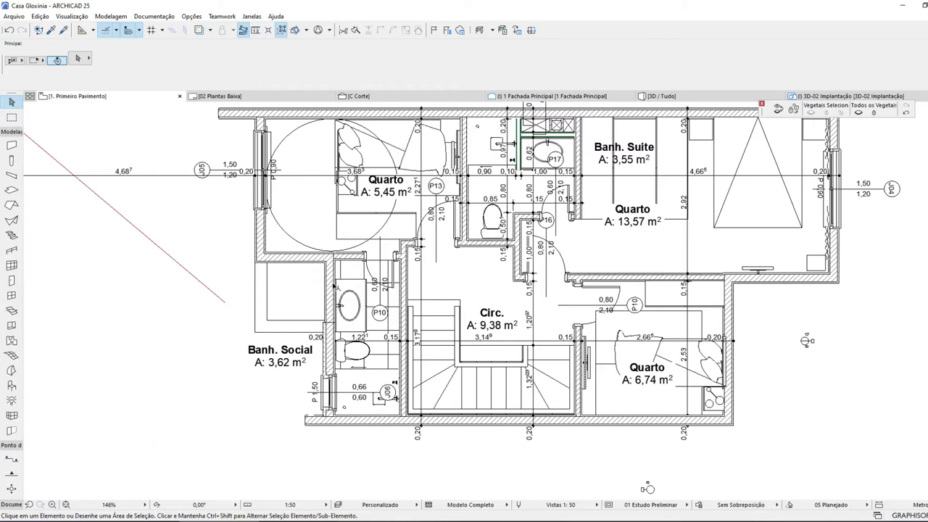
pyautogui.scroll(-1, 335, 287)
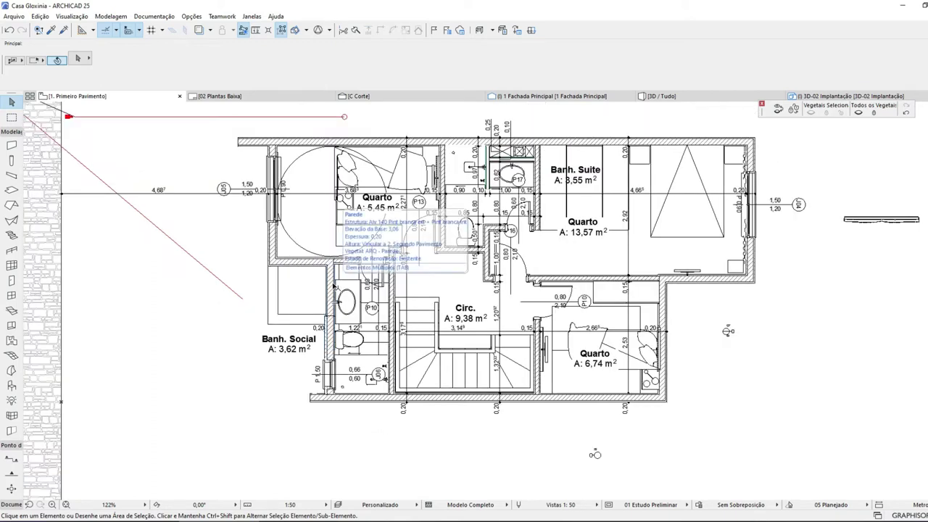
pyautogui.scroll(-1, 335, 287)
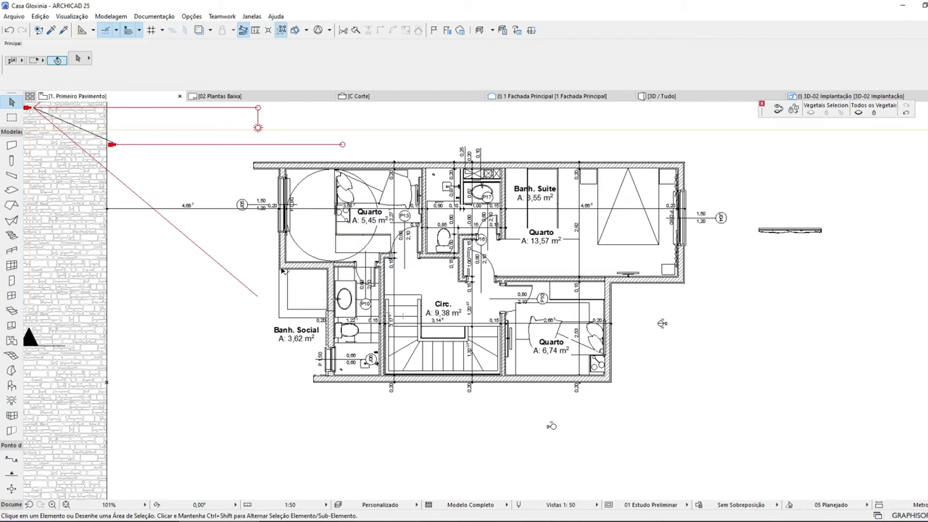
pyautogui.scroll(3, 101, 181)
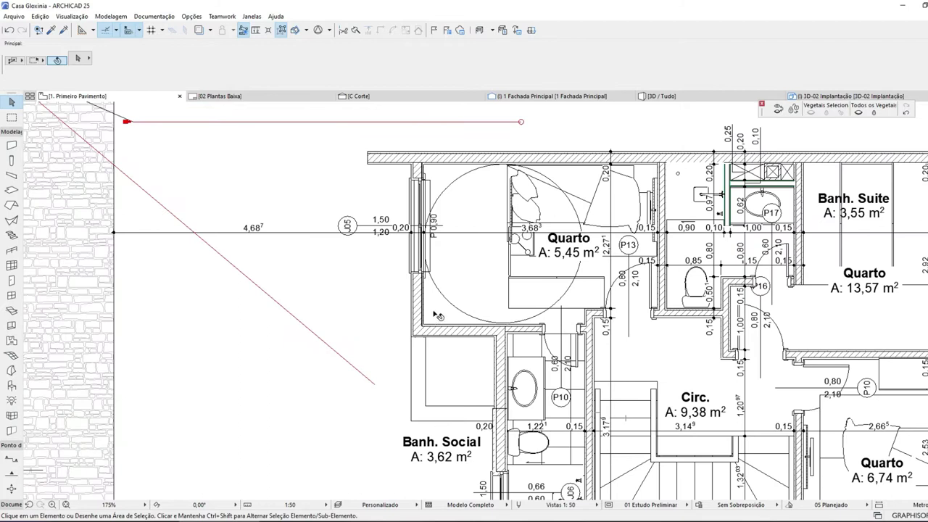
pyautogui.click(408, 311)
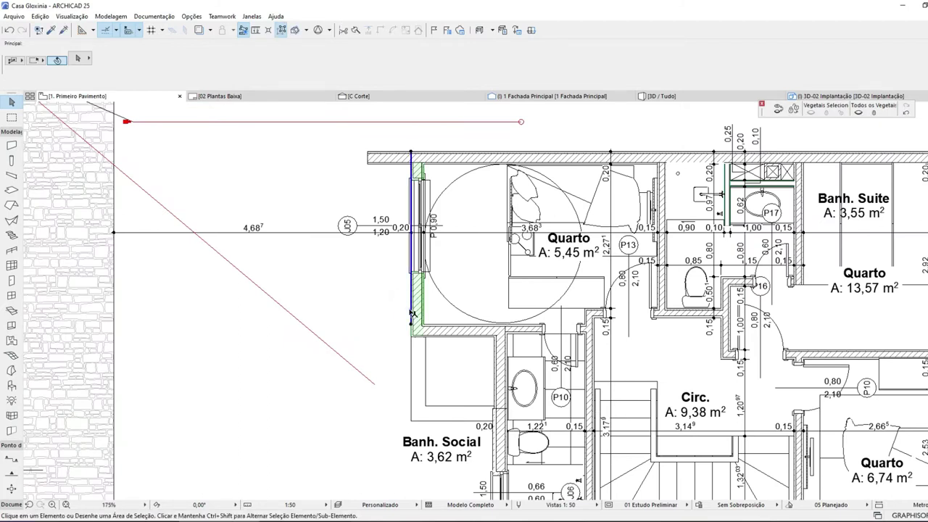
pyautogui.hotkey('ctrl', 'd')
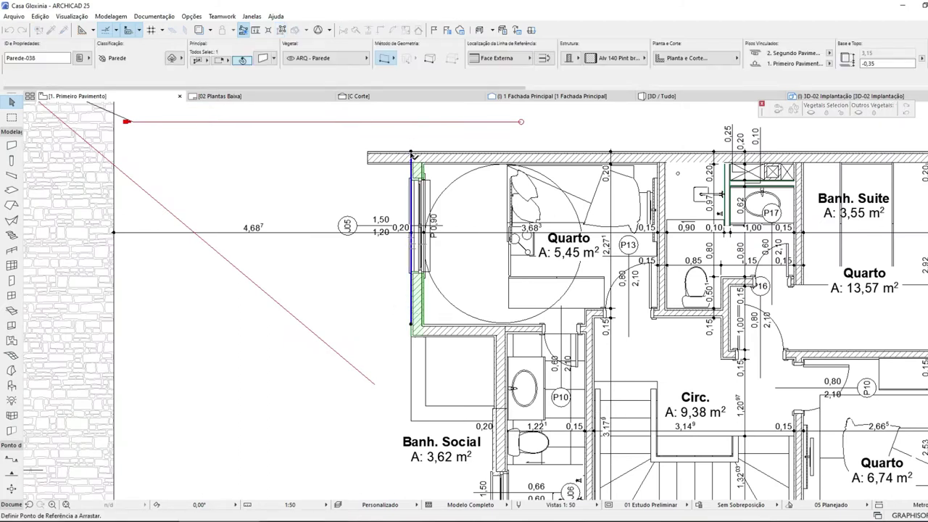
pyautogui.click(411, 154)
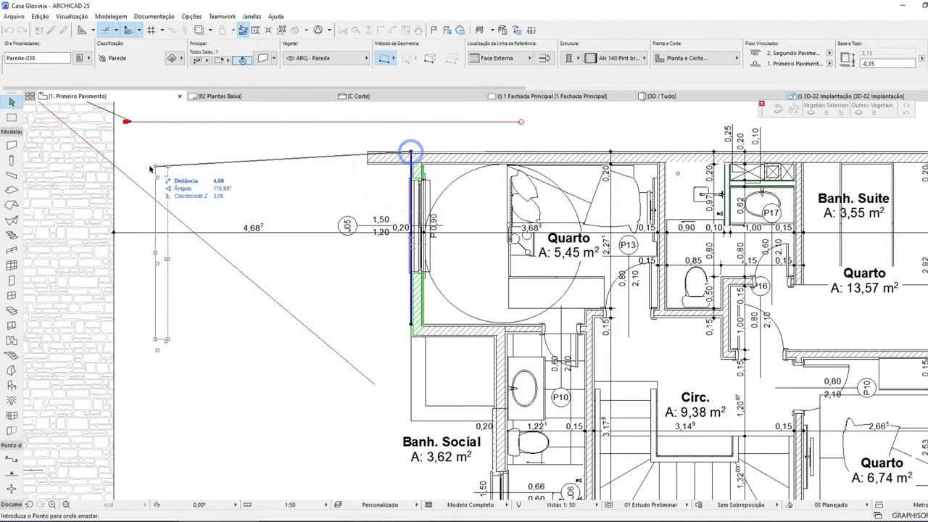
pyautogui.click(114, 152)
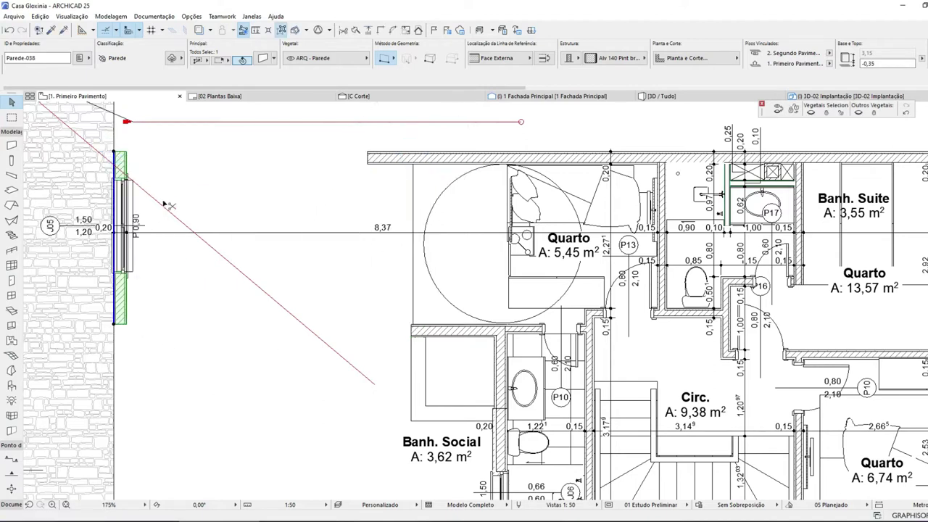
pyautogui.hotkey('ctrl', 'd')
pyautogui.click(169, 179)
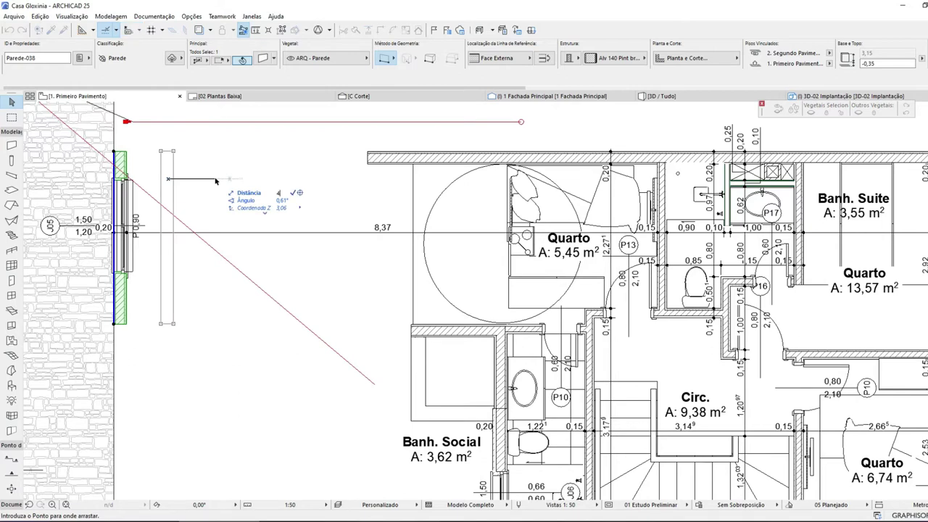
pyautogui.click(423, 180)
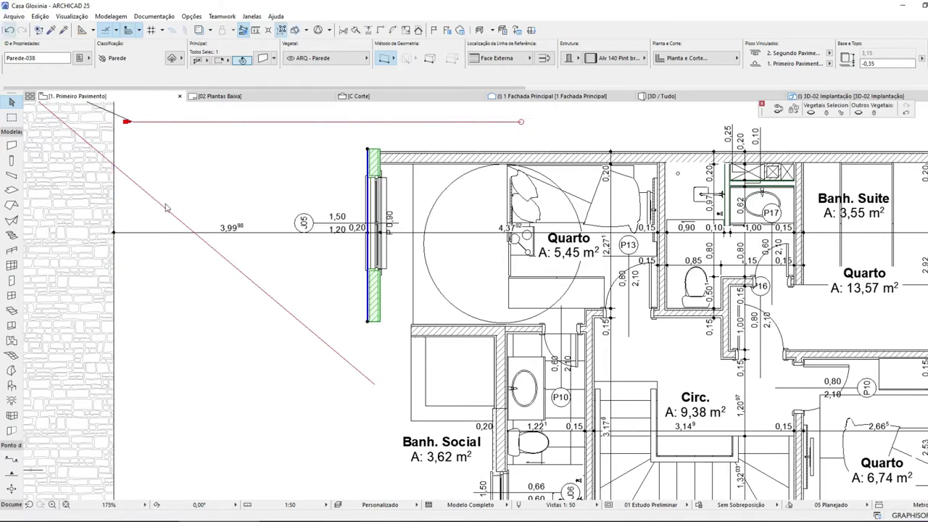
pyautogui.hotkey('ctrl', 'z')
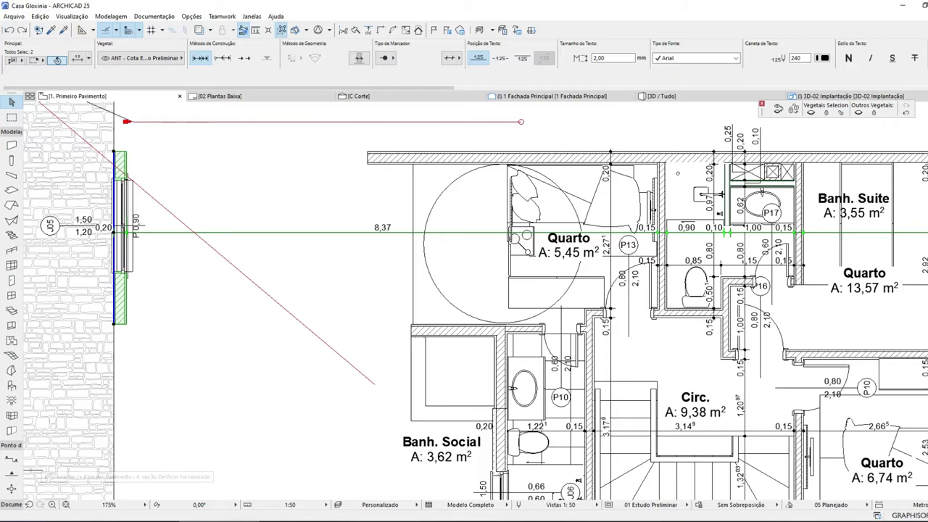
pyautogui.click(9, 34)
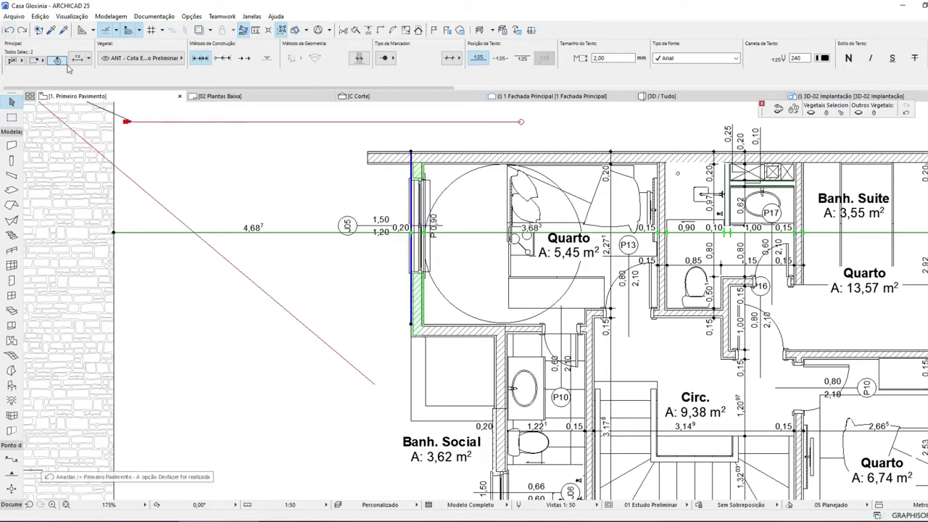
# - Move the front bedroom's window wall out to the lot's front boundary and back toward the house by 4 m
pyautogui.hotkey('ctrl', 'd')
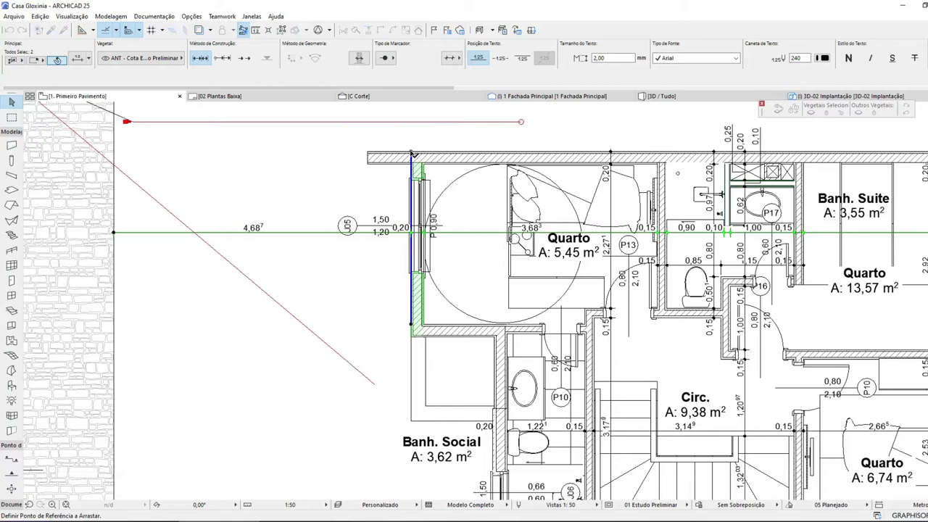
pyautogui.click(411, 153)
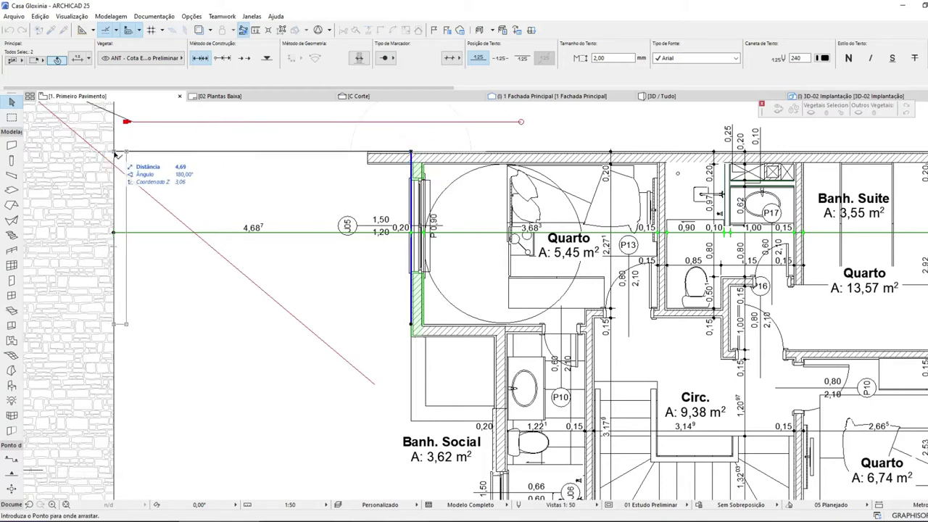
pyautogui.click(116, 154)
pyautogui.hotkey('ctrl', 'd')
pyautogui.click(160, 185)
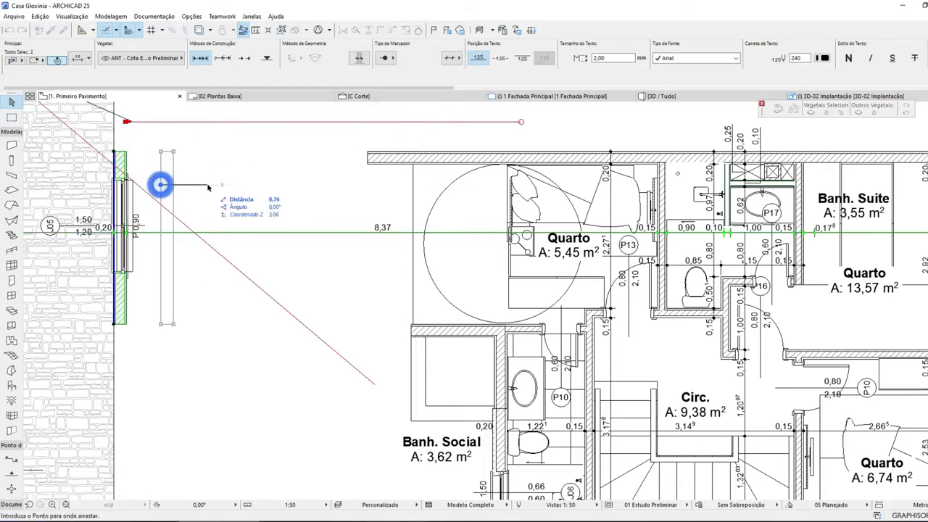
pyautogui.click(415, 187)
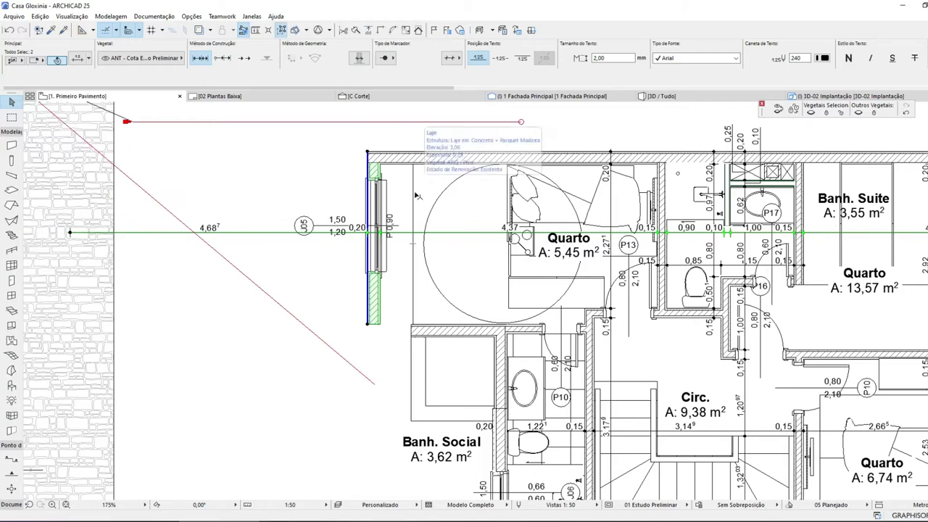
# - Reattach the street-side end of the bedroom's horizontal dimension chain to the lot's front boundary
pyautogui.press('Escape')
pyautogui.click(70, 233)
pyautogui.click(70, 233)
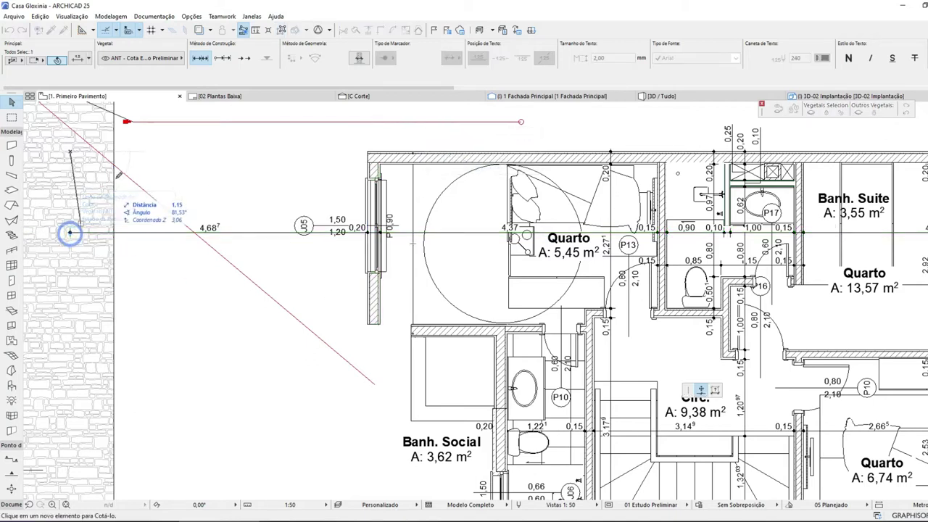
pyautogui.click(114, 151)
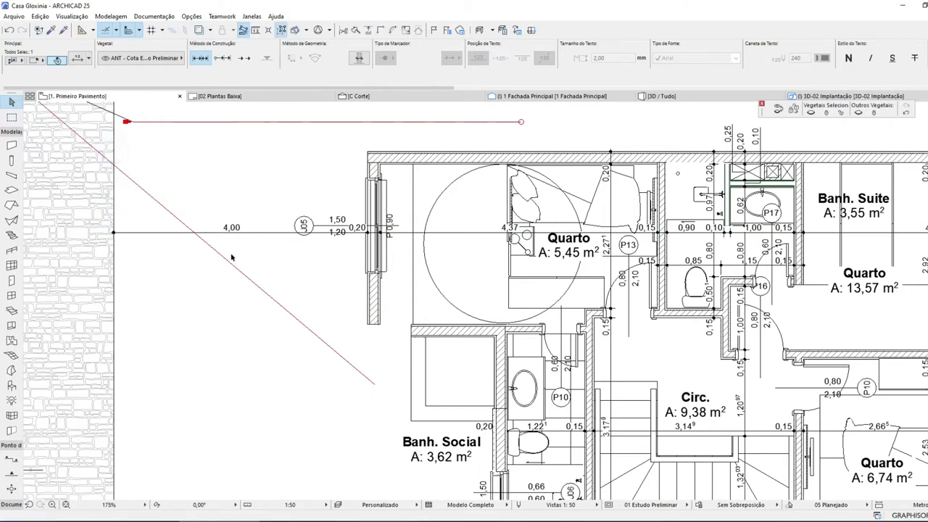
pyautogui.press('Escape')
# - Join the moved window wall and the bedroom's wall along the recessed area at their corner
pyautogui.click(378, 299)
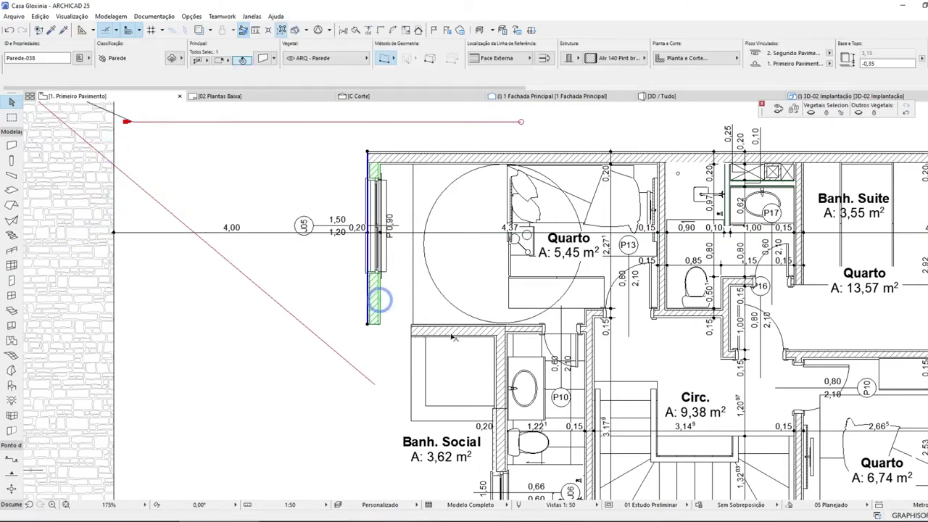
pyautogui.keyDown('shift'); pyautogui.click(458, 328); pyautogui.keyUp('shift')
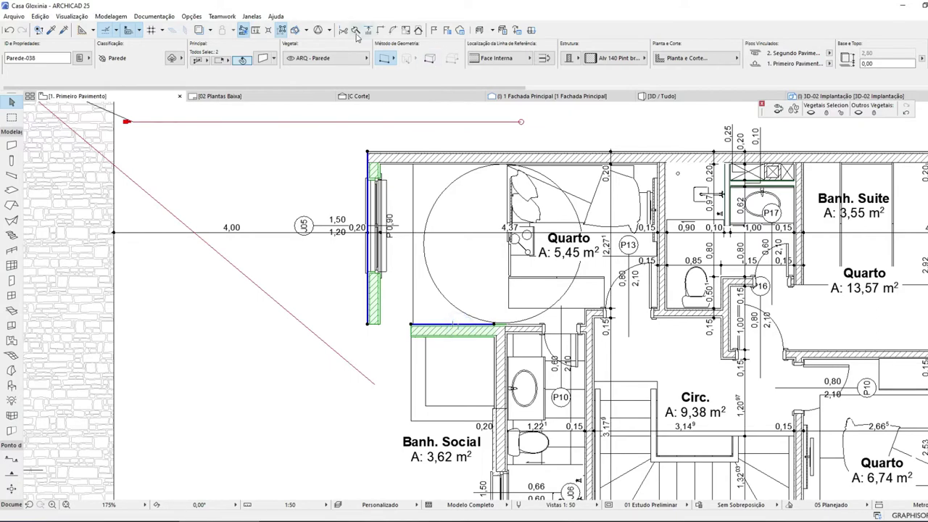
pyautogui.click(380, 30)
pyautogui.press('Escape')
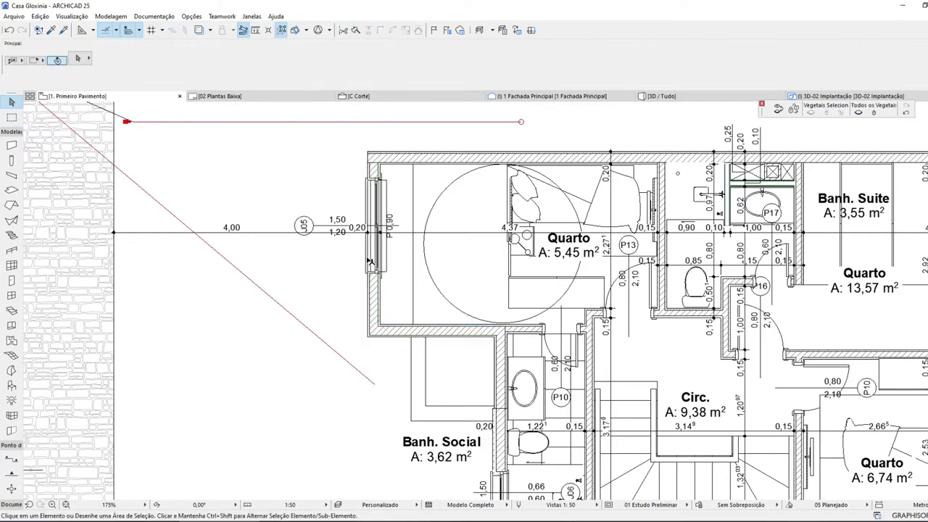
# - Move the street-side reservoir wall into line with the moved bedroom wall and join it to the other reservoir wall at their corner
pyautogui.scroll(-4, 391, 269)
pyautogui.scroll(3, 444, 337)
pyautogui.scroll(2, 438, 319)
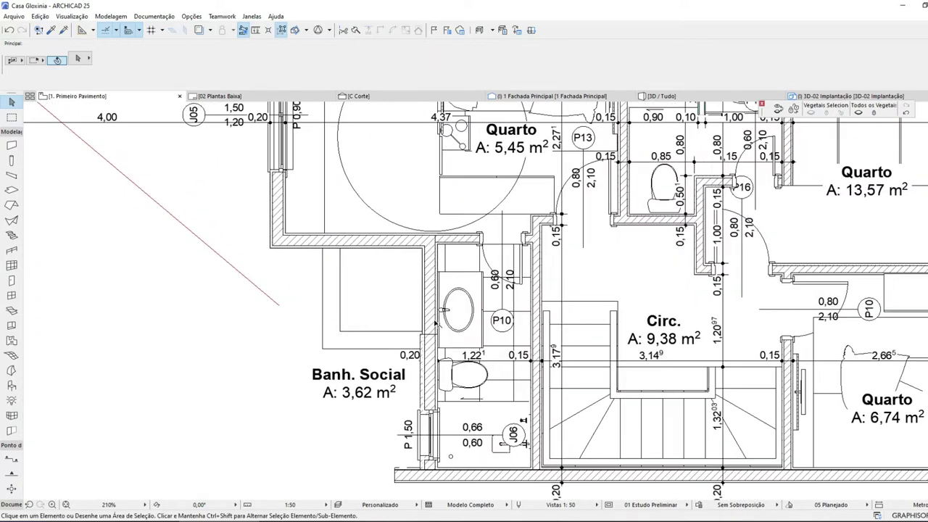
pyautogui.scroll(-2, 320, 292)
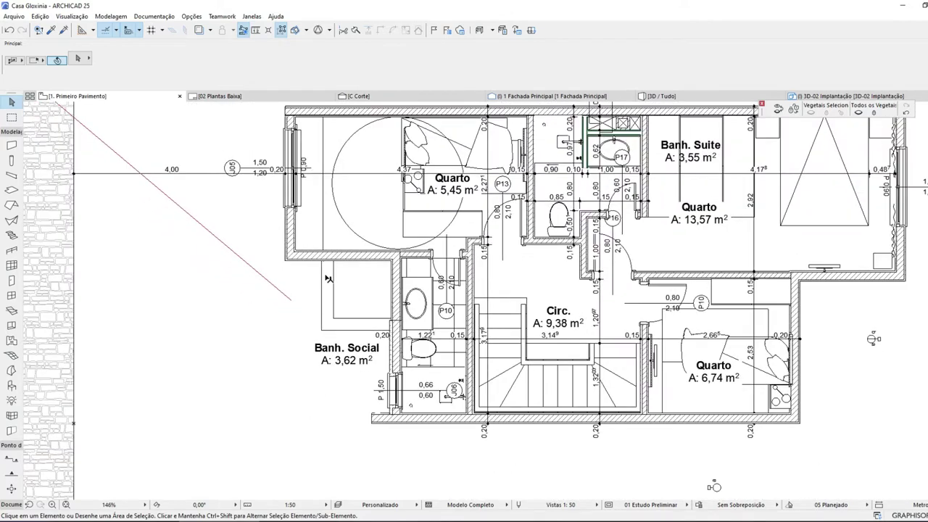
pyautogui.scroll(2, 328, 278)
pyautogui.click(330, 294)
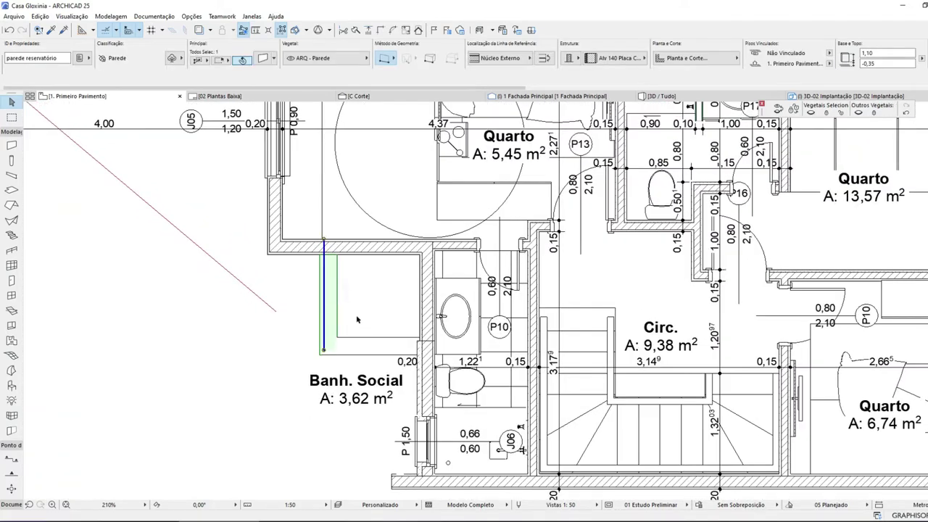
pyautogui.hotkey('ctrl', 'd')
pyautogui.click(325, 244)
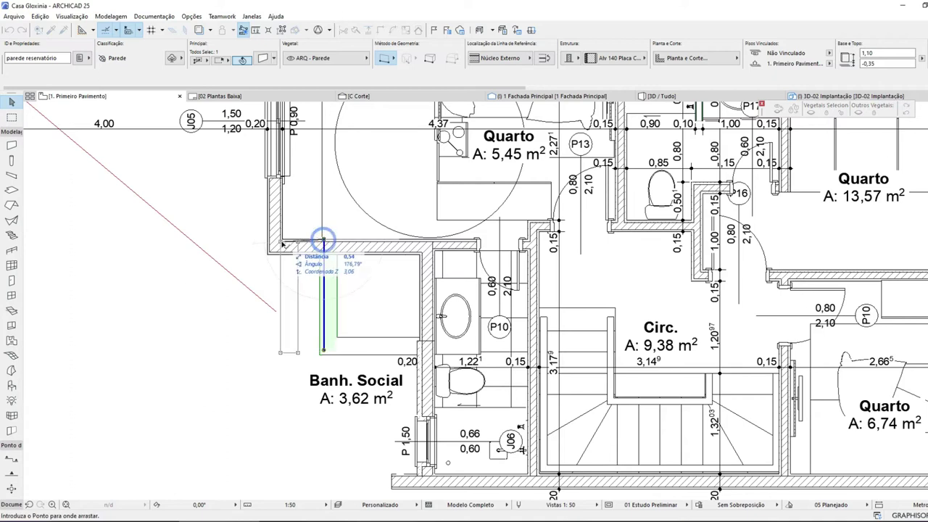
pyautogui.scroll(3, 282, 242)
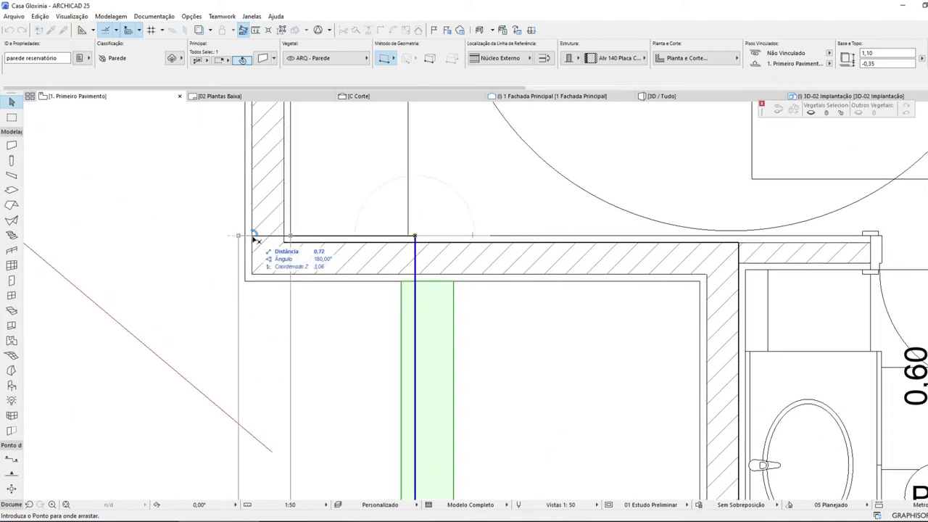
pyautogui.click(253, 237)
pyautogui.scroll(-5, 311, 224)
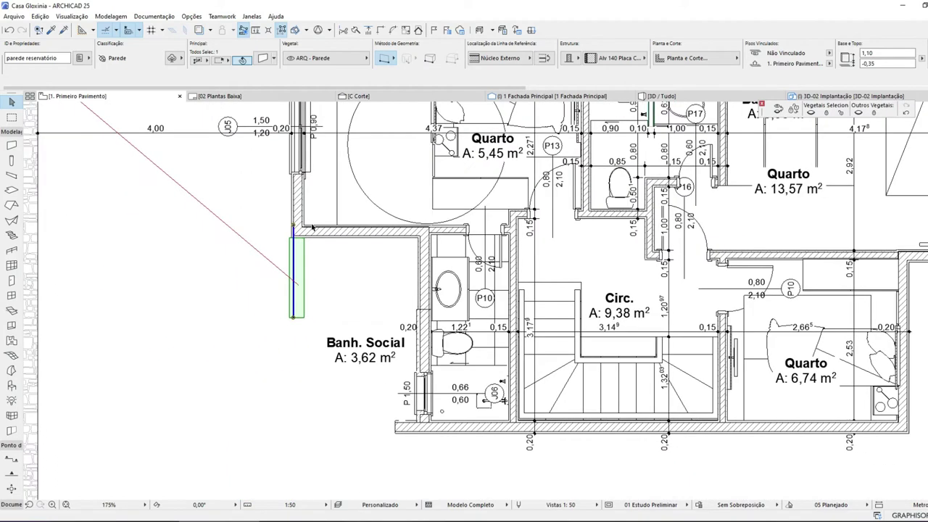
pyautogui.keyDown('shift'); pyautogui.click(369, 312); pyautogui.keyUp('shift')
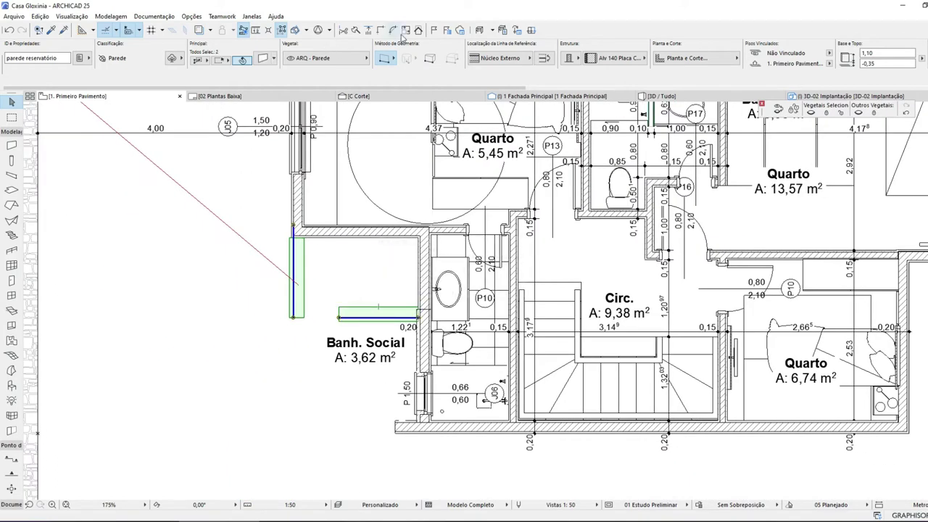
pyautogui.click(377, 31)
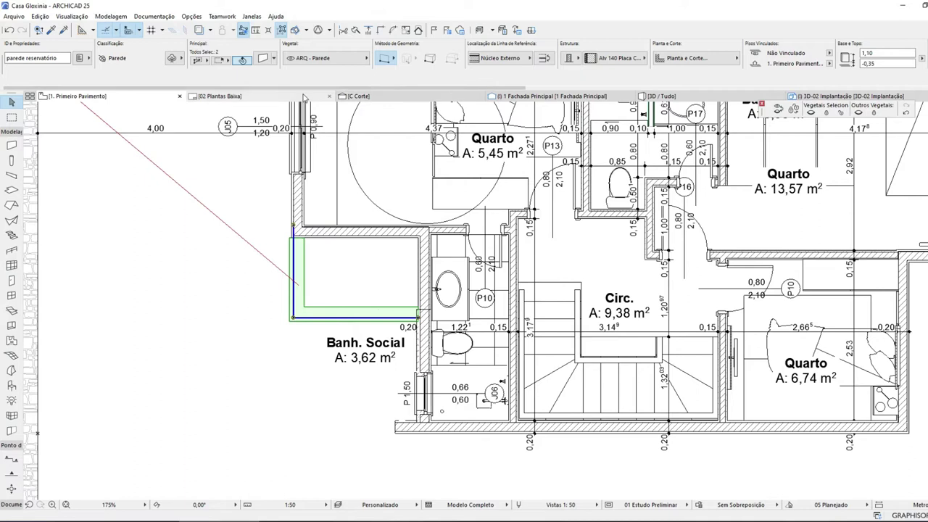
# - Check the extended bedroom volume in the 1 Fachada Principal elevation and save the project
pyautogui.click(545, 97)
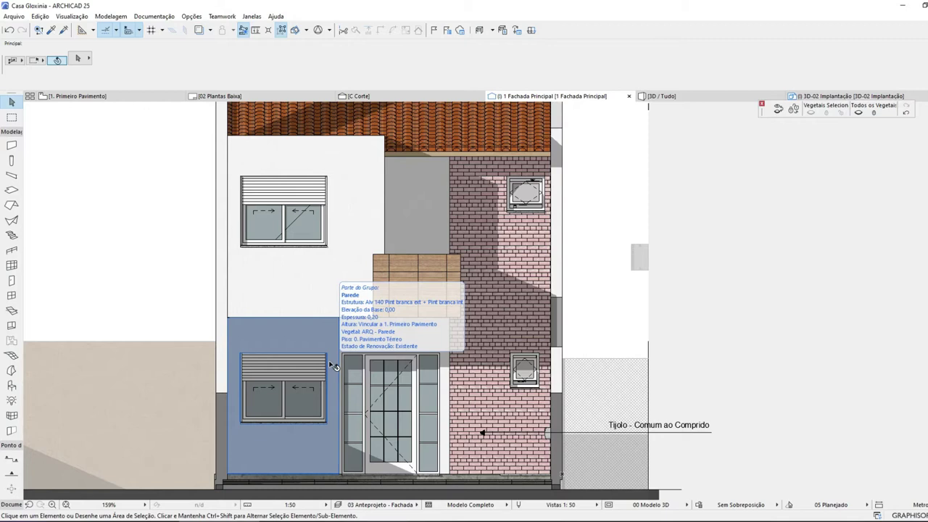
pyautogui.scroll(-3, 481, 356)
pyautogui.scroll(3, 395, 361)
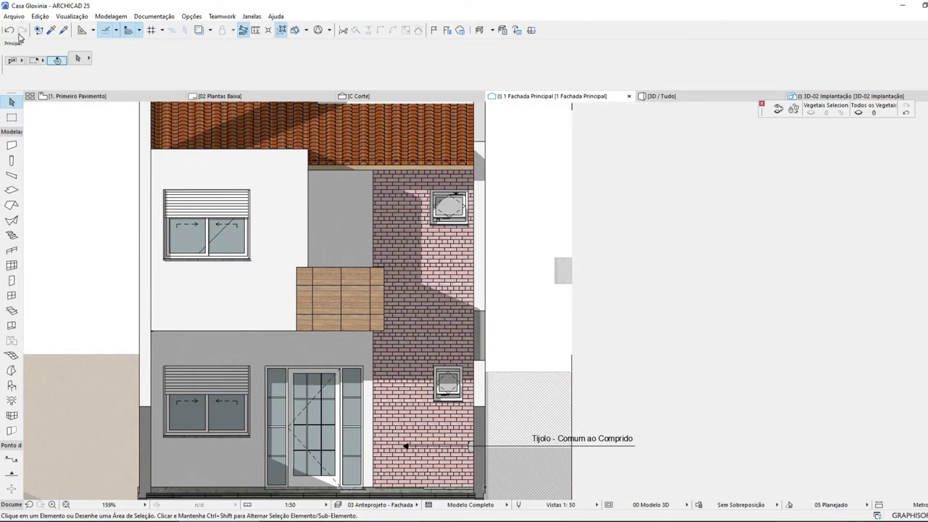
pyautogui.click(14, 16)
pyautogui.click(30, 81)
# - In the Primeiro Pavimento plan, offset the street-side edge of the Casa 2 - 1oPav zone to the outer face of the moved bedroom wall
pyautogui.click(76, 96)
pyautogui.scroll(-5, 326, 317)
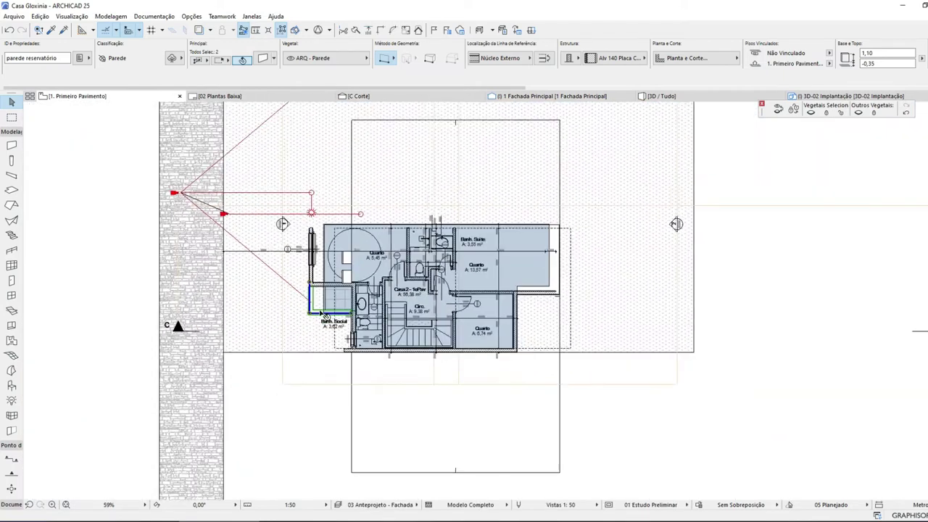
pyautogui.scroll(5, 325, 239)
pyautogui.press('Escape')
pyautogui.click(377, 295)
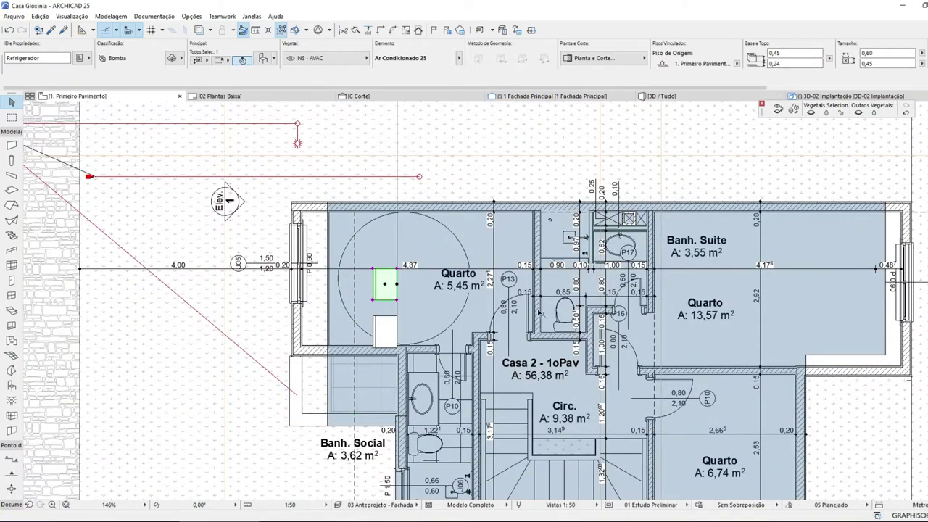
pyautogui.scroll(-3, 406, 310)
pyautogui.scroll(6, 351, 355)
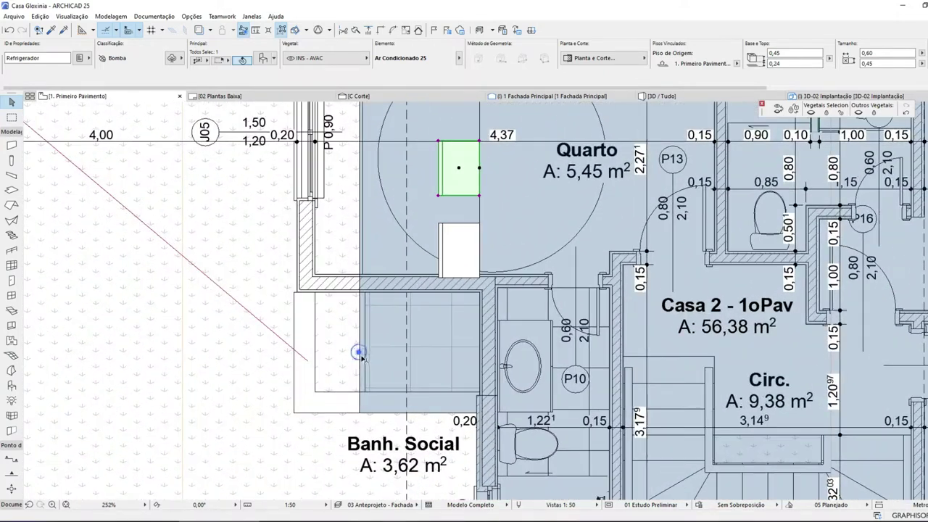
pyautogui.press('Escape')
pyautogui.click(361, 404)
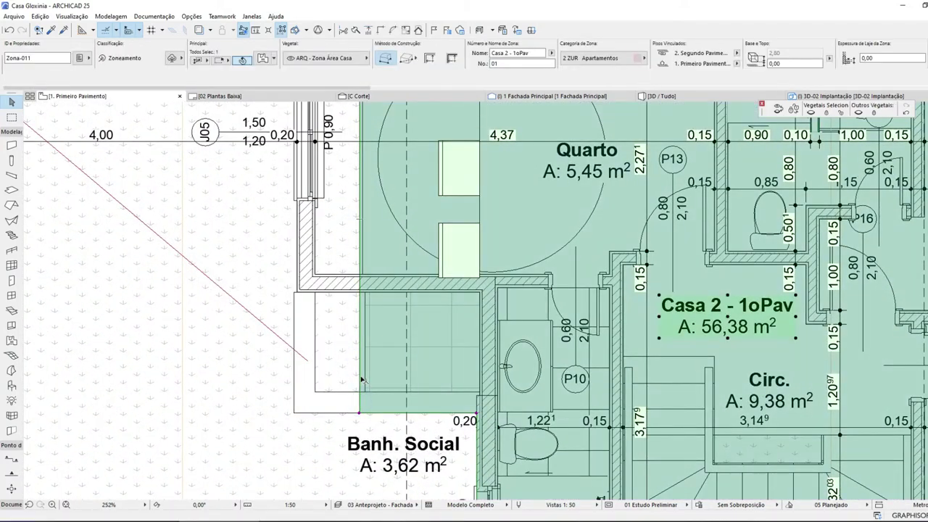
pyautogui.click(360, 377)
pyautogui.scroll(5, 297, 284)
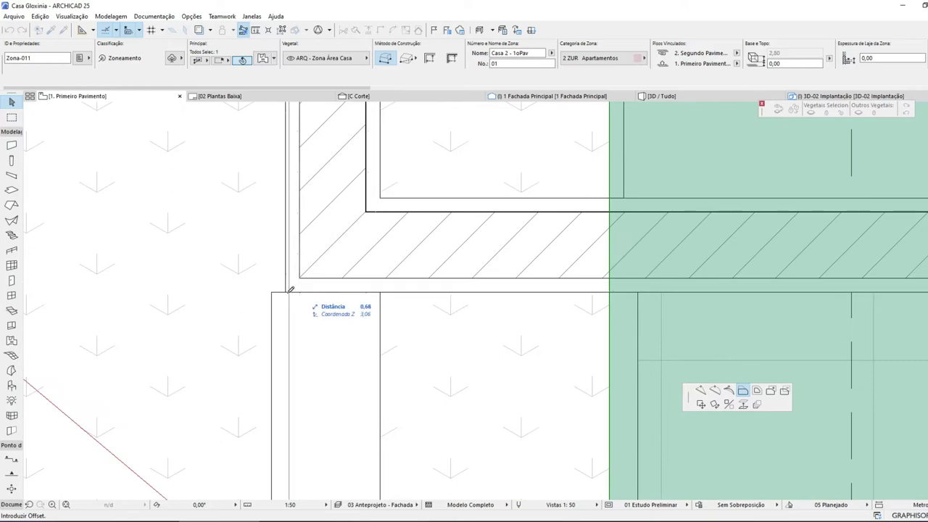
pyautogui.scroll(-6, 327, 304)
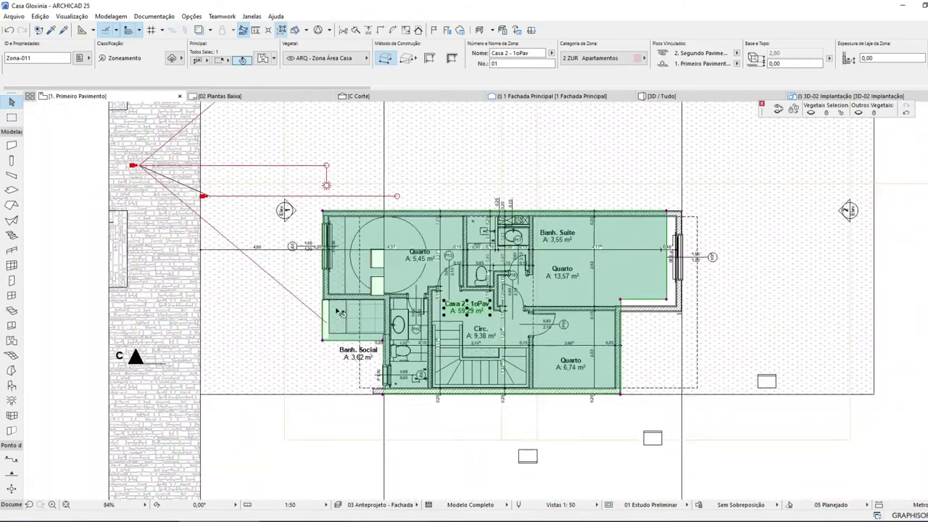
pyautogui.scroll(4, 492, 367)
pyautogui.scroll(-2, 439, 383)
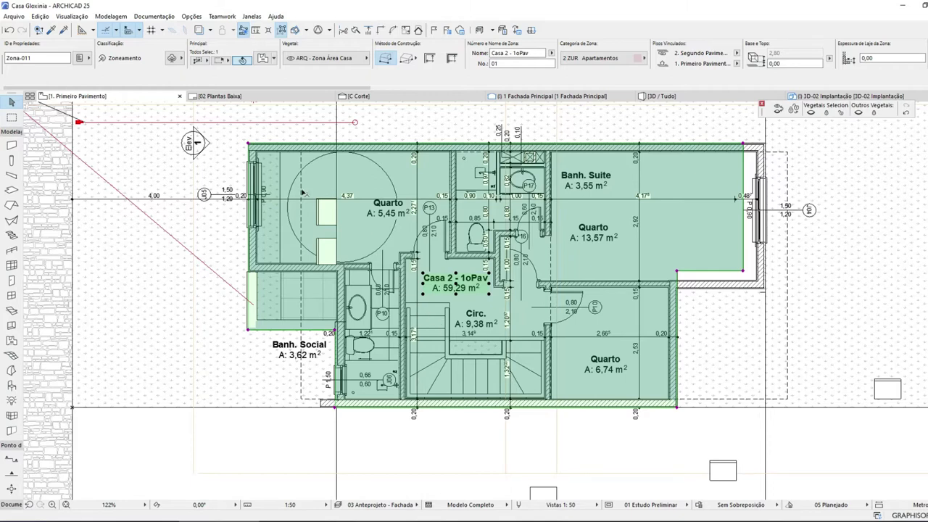
# - Offset the street-side edge of the first-floor concrete slab outward to the moved bedroom wall
pyautogui.click(293, 218)
pyautogui.click(279, 233)
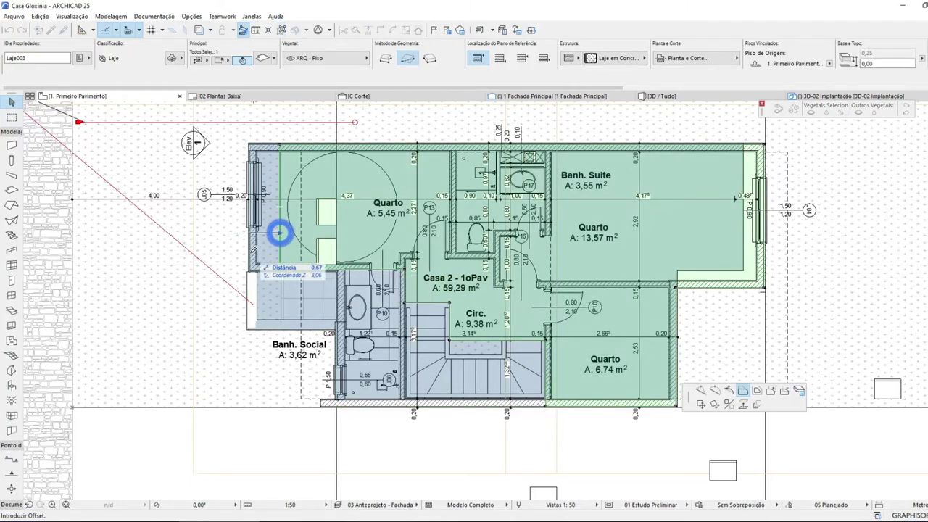
pyautogui.scroll(5, 257, 247)
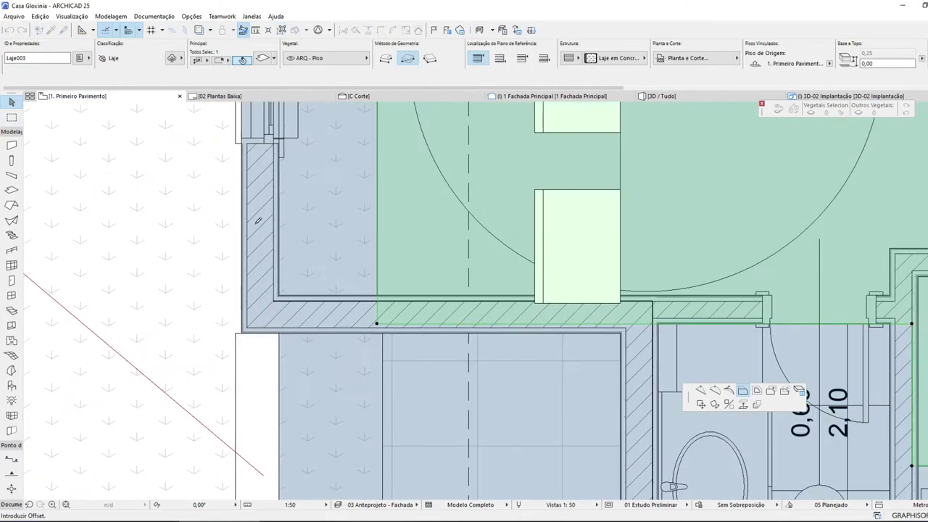
pyautogui.click(251, 166)
pyautogui.scroll(-5, 307, 228)
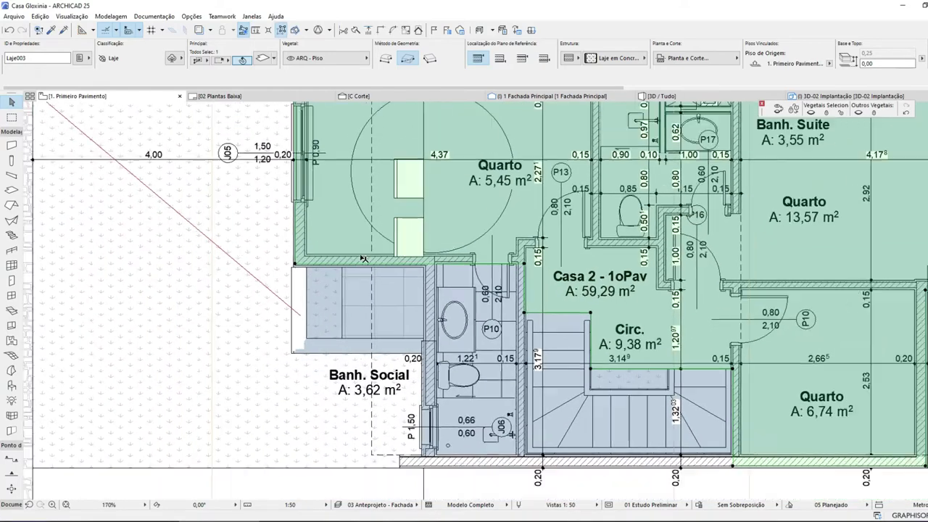
pyautogui.scroll(-3, 364, 259)
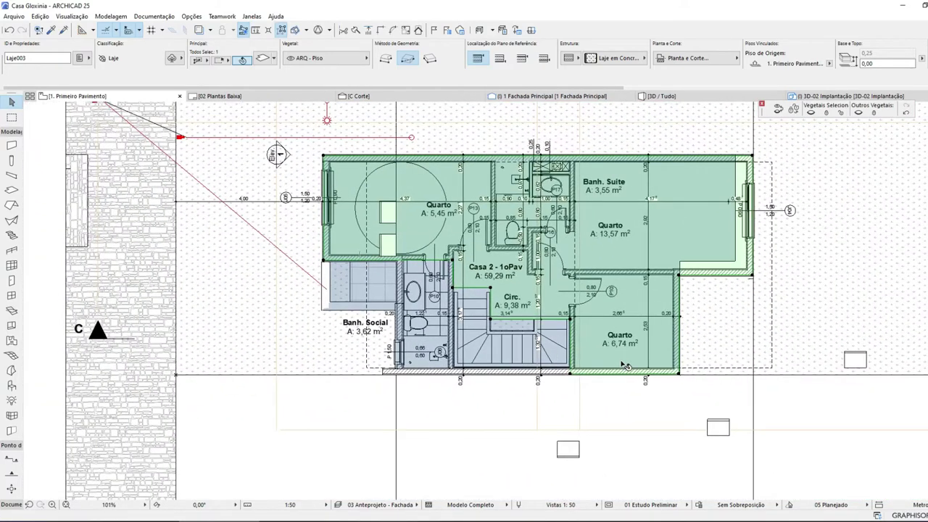
pyautogui.scroll(3, 478, 292)
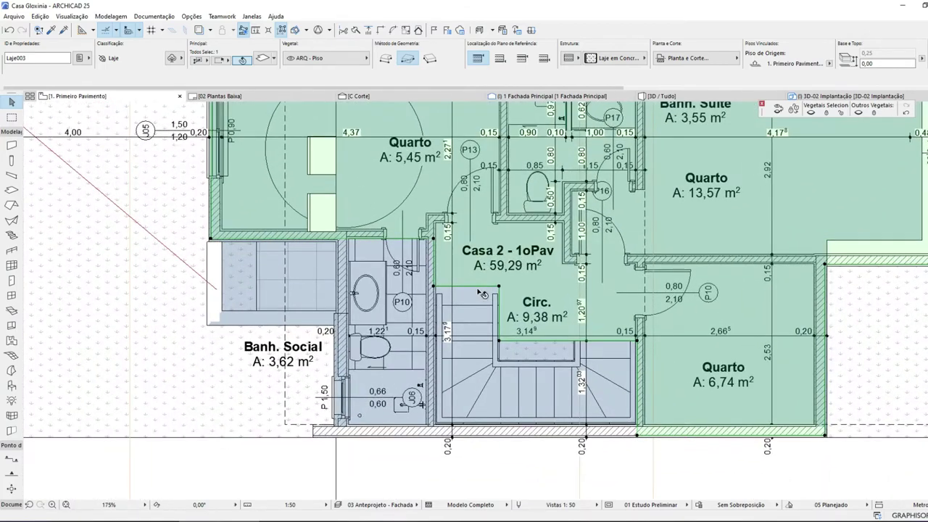
pyautogui.scroll(5, 484, 293)
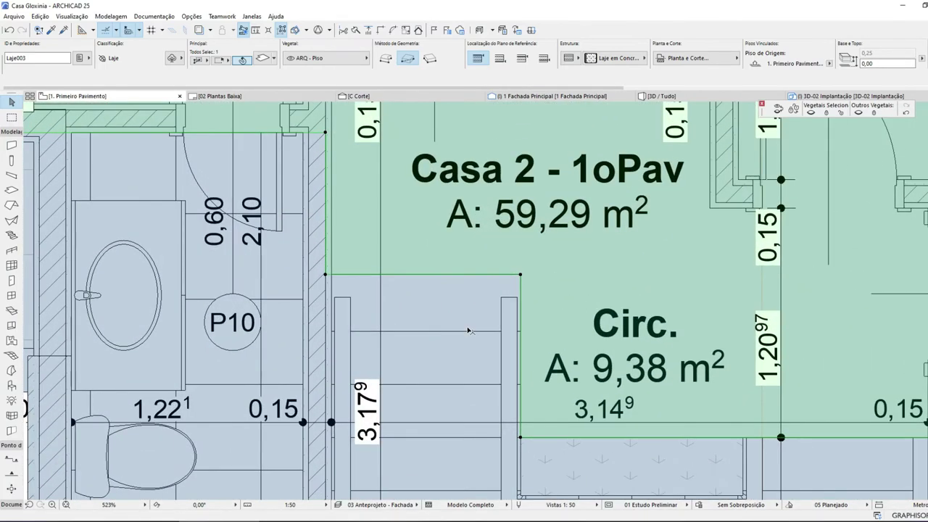
pyautogui.click(465, 276)
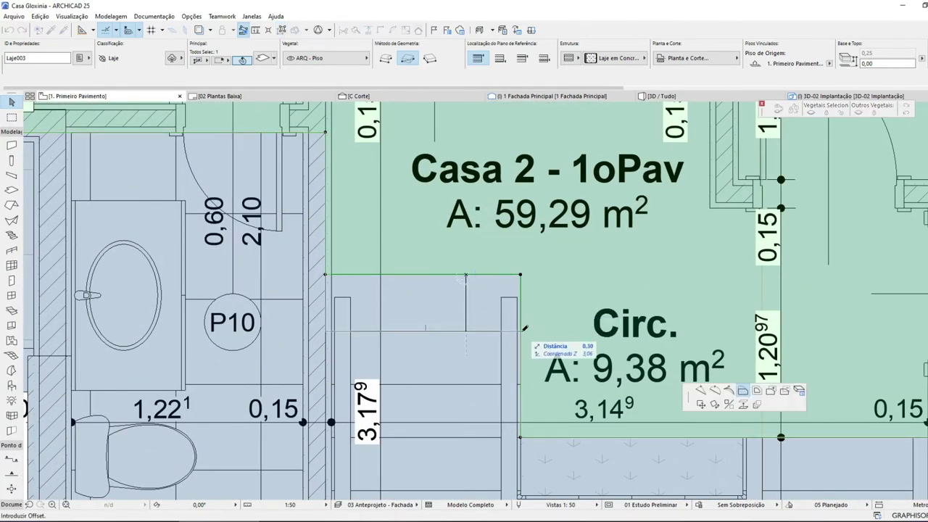
pyautogui.scroll(-4, 518, 299)
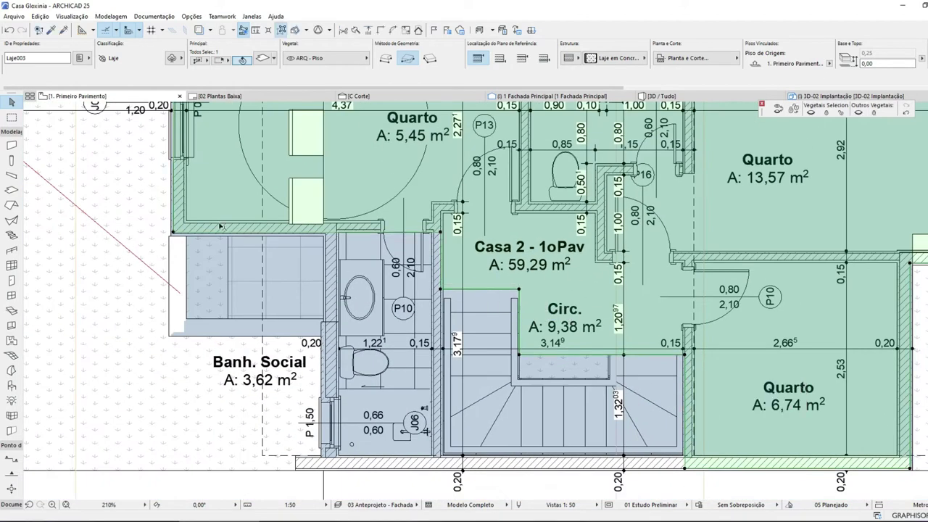
pyautogui.press('Escape')
# - Delete the Cobert - 002 roof strip that crosses the front bedroom and the recessed area beside it
pyautogui.click(228, 291)
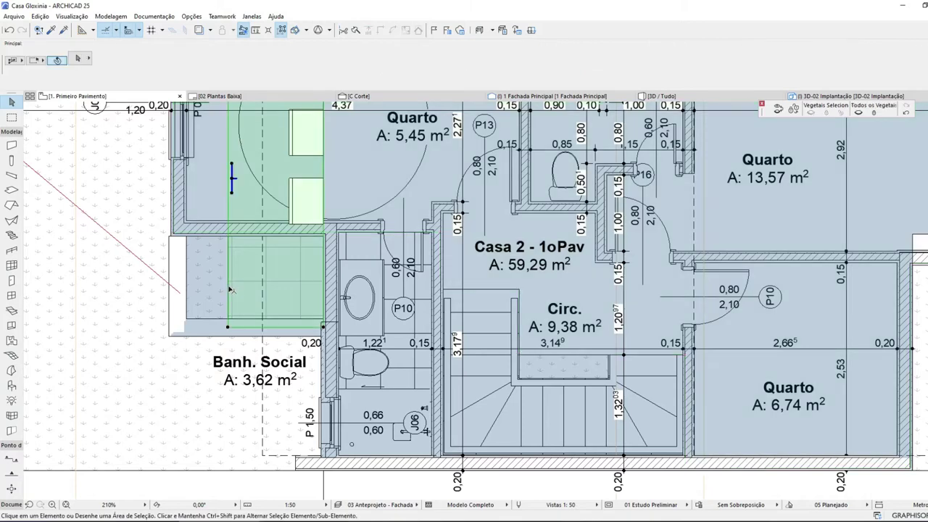
pyautogui.scroll(-3, 268, 298)
pyautogui.scroll(-1, 274, 301)
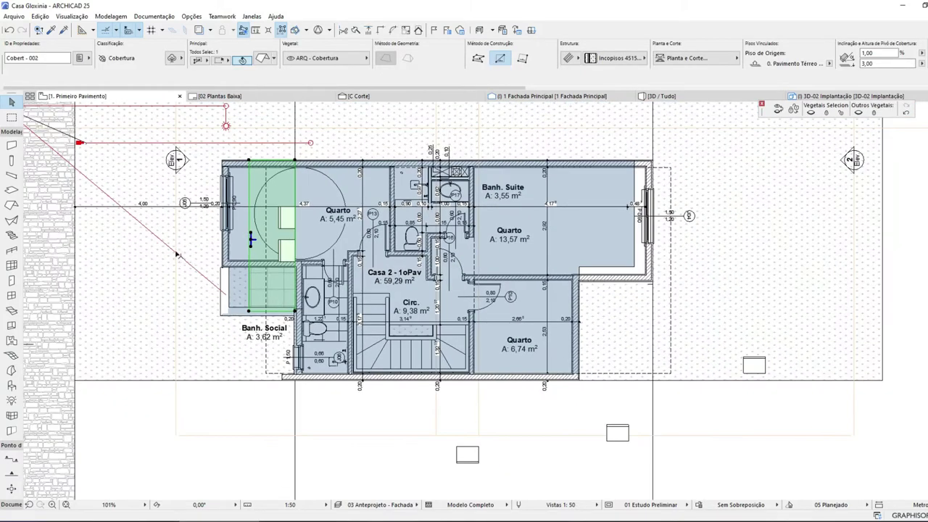
pyautogui.scroll(3, 178, 253)
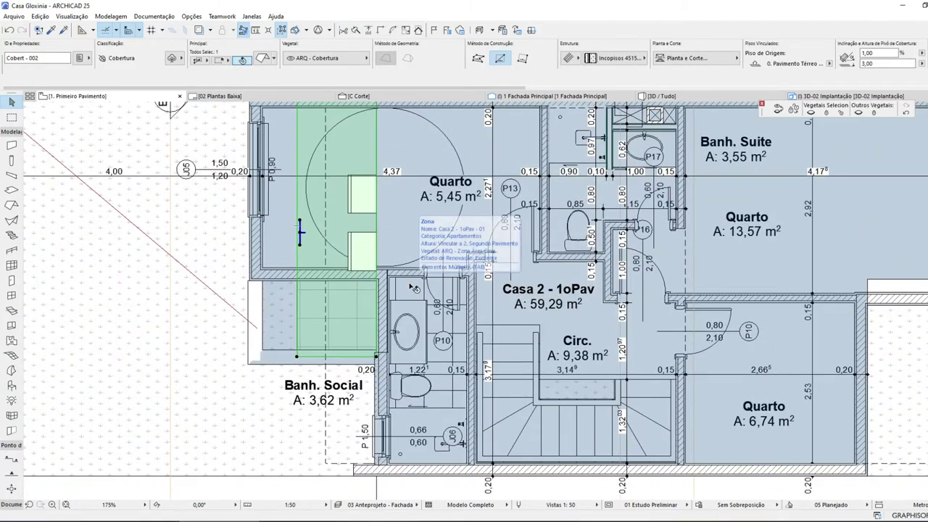
pyautogui.press('Escape')
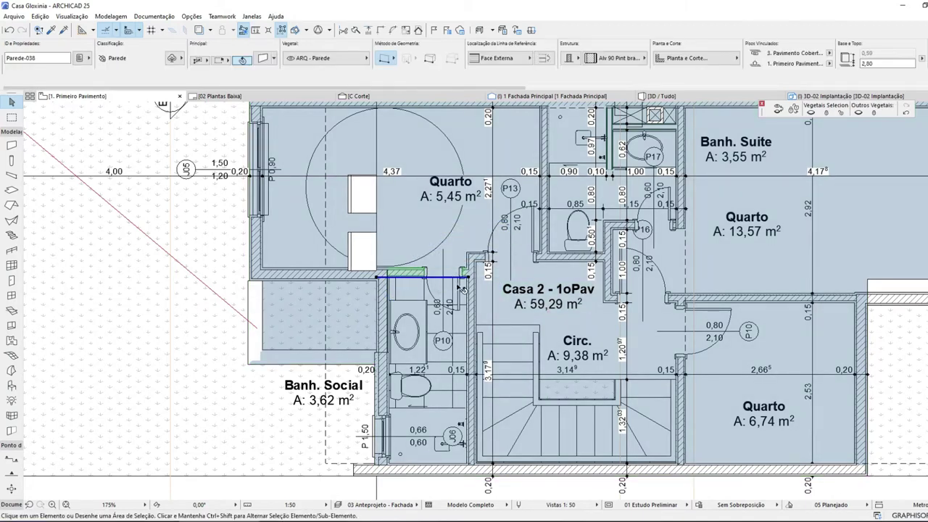
# - Copy the social bathroom's floor slab into the adjoining recessed area, snapping its corner to the junction of the bedroom and bathroom walls
pyautogui.press('Tab')
pyautogui.press('Tab')
pyautogui.click(420, 299)
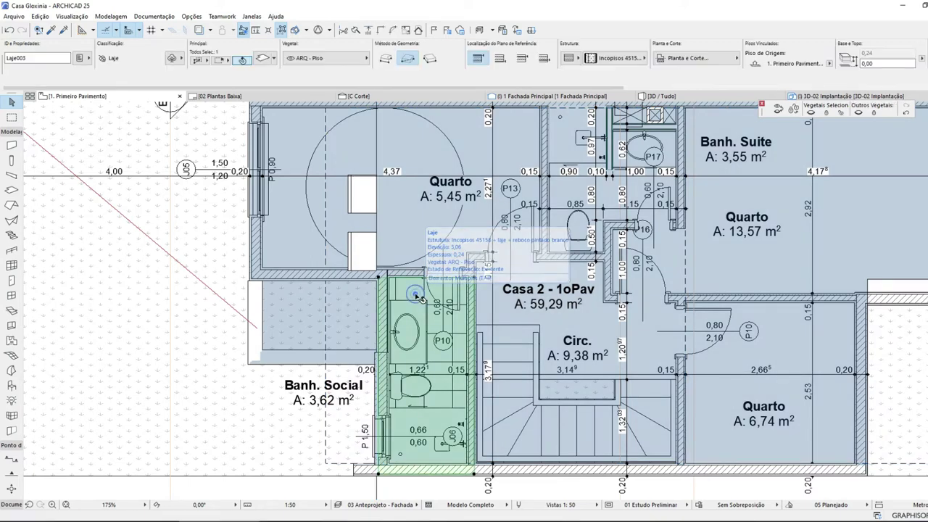
pyautogui.hotkey('ctrl', 'd')
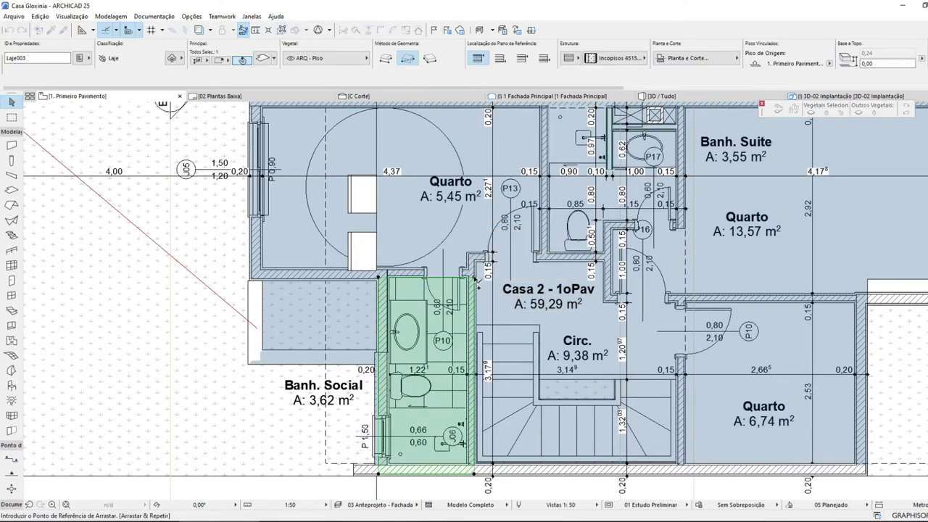
pyautogui.click(477, 284)
pyautogui.scroll(6, 399, 286)
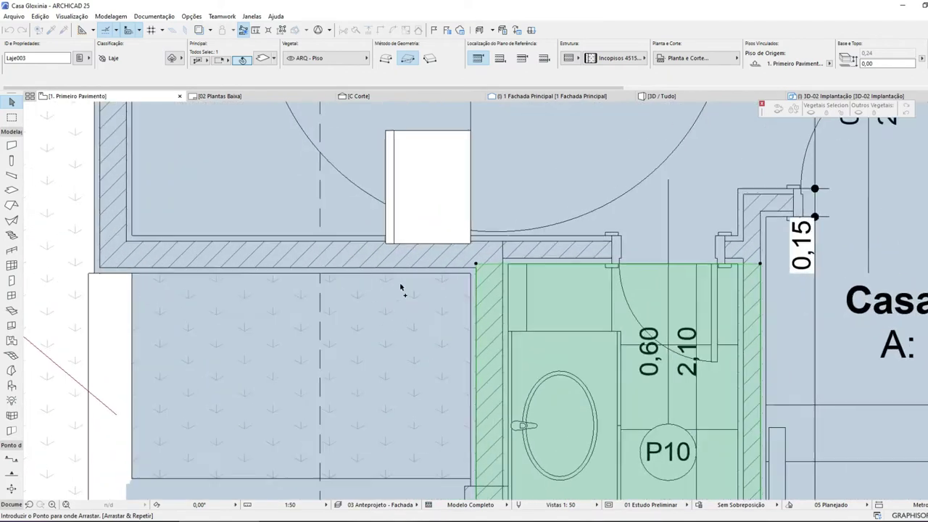
pyautogui.scroll(3, 576, 231)
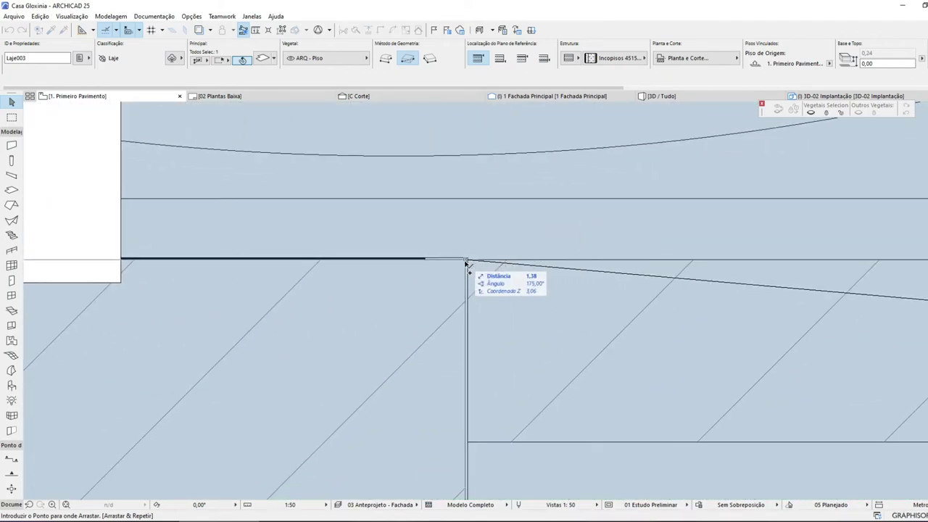
pyautogui.click(465, 261)
pyautogui.scroll(-10, 497, 214)
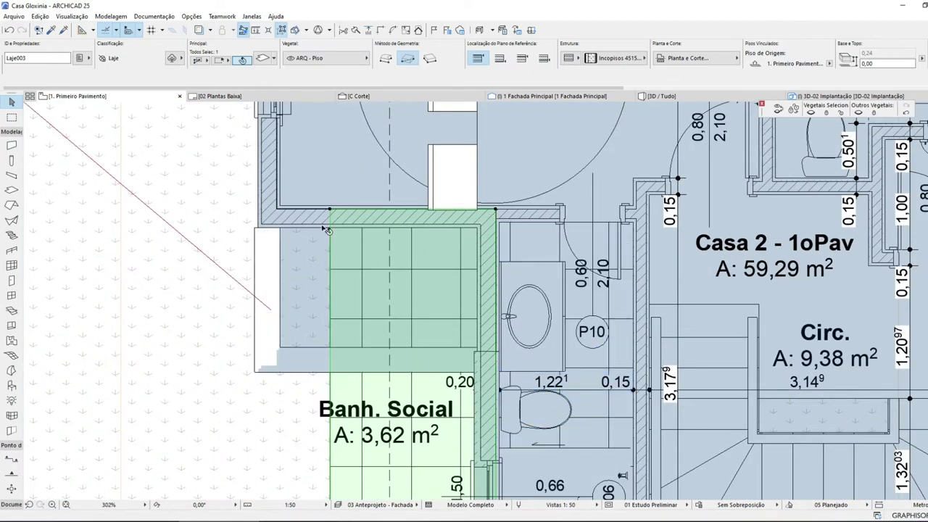
pyautogui.press('Escape')
# - In the wall composite Alv 140 Pint branca ext + Pint branca ext, hide the separator line between the inner-side membrane and the Reboco - Areia com Cal layer
pyautogui.click(192, 16)
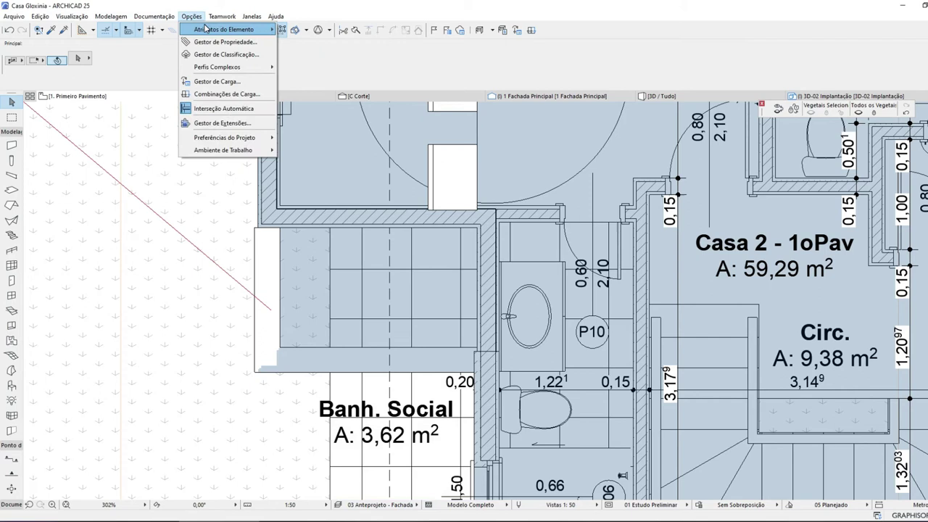
pyautogui.moveTo(206, 29)
pyautogui.click(341, 95)
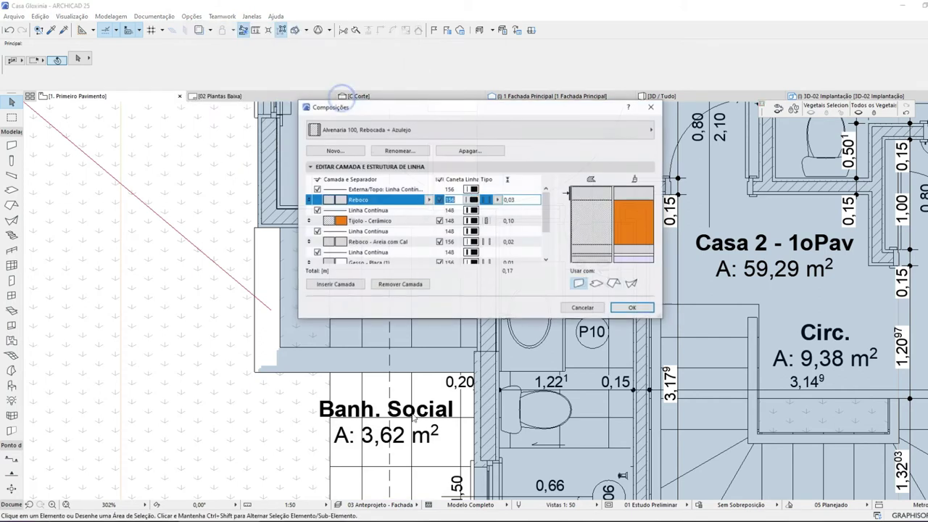
pyautogui.click(426, 132)
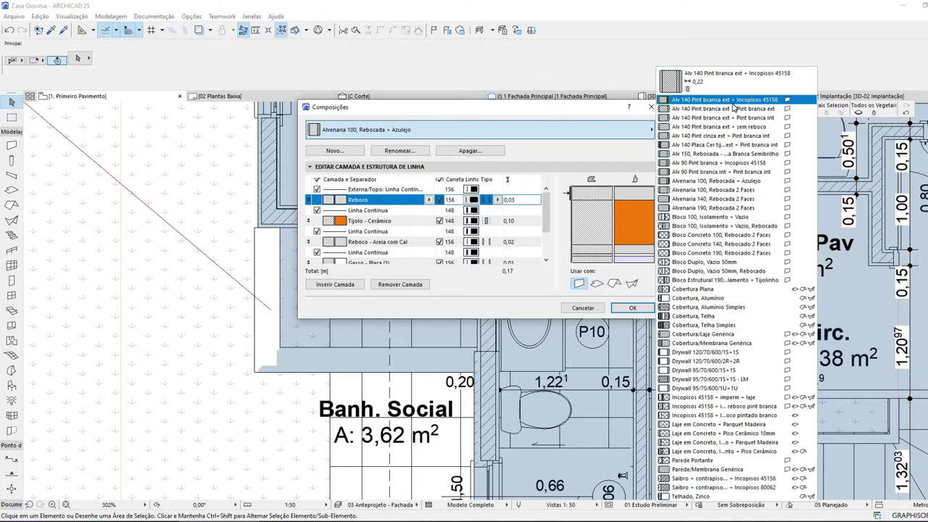
pyautogui.click(734, 109)
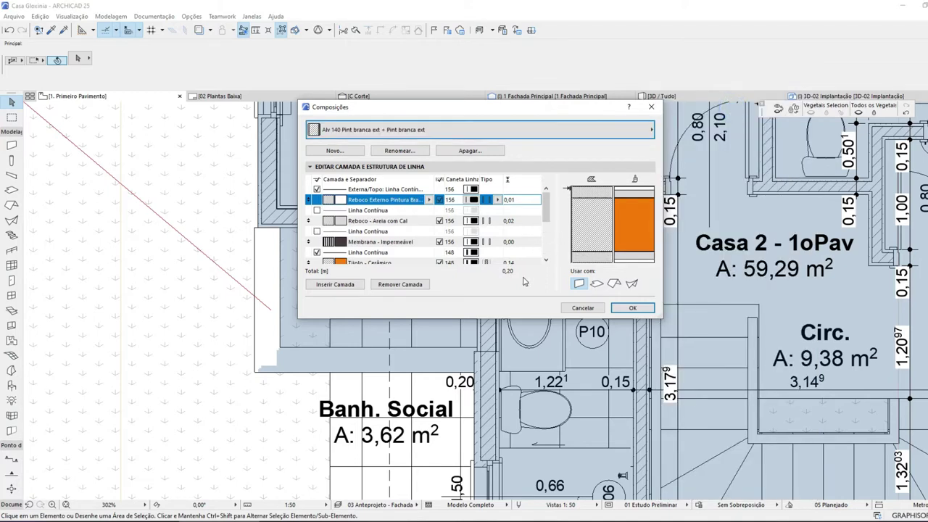
pyautogui.scroll(-3, 440, 225)
pyautogui.scroll(3, 437, 229)
pyautogui.scroll(-2, 380, 217)
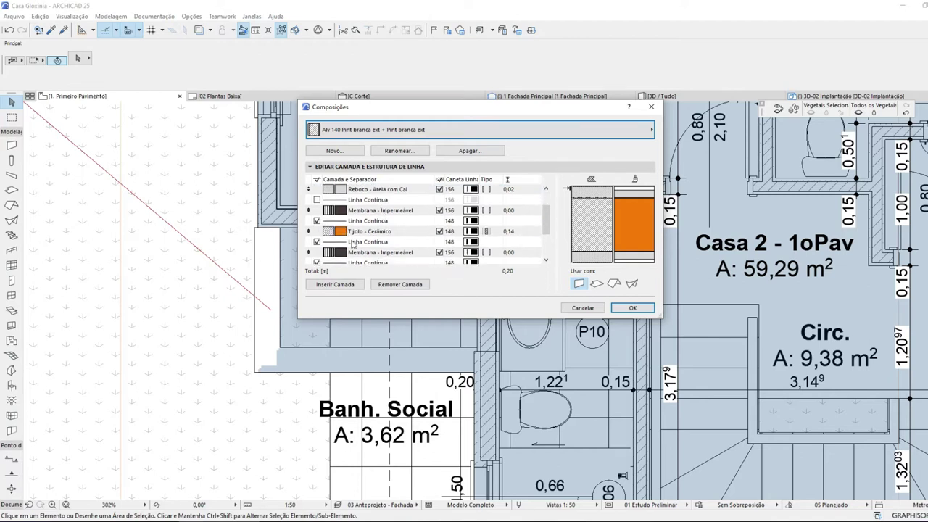
pyautogui.scroll(-2, 390, 230)
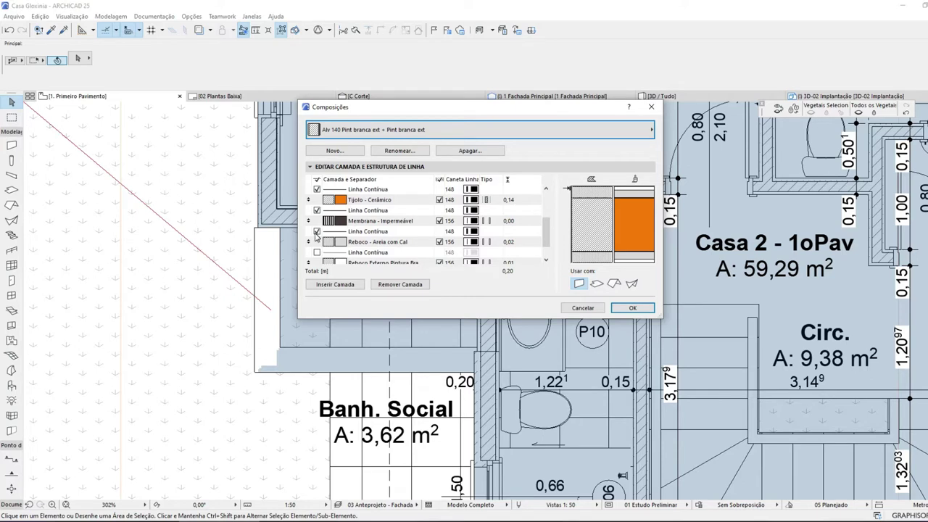
pyautogui.click(317, 232)
pyautogui.scroll(1, 477, 252)
pyautogui.scroll(3, 404, 210)
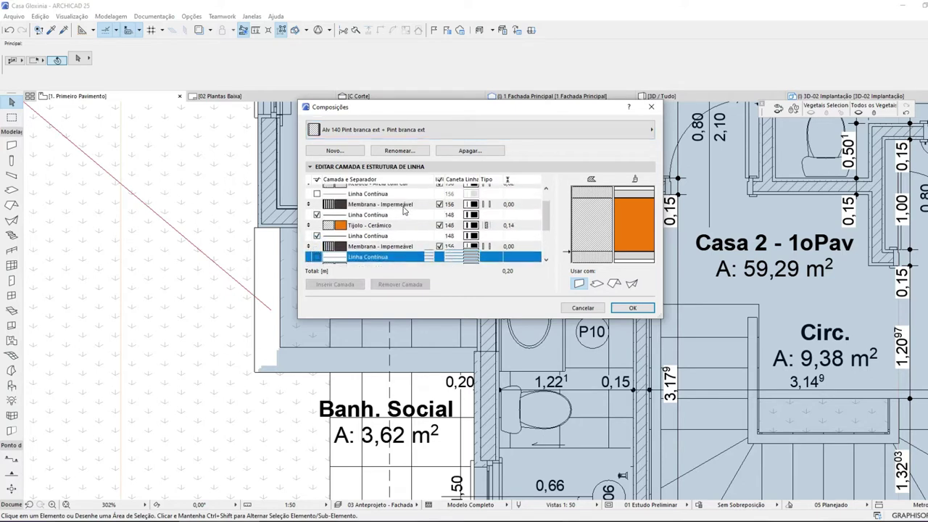
pyautogui.scroll(-3, 405, 211)
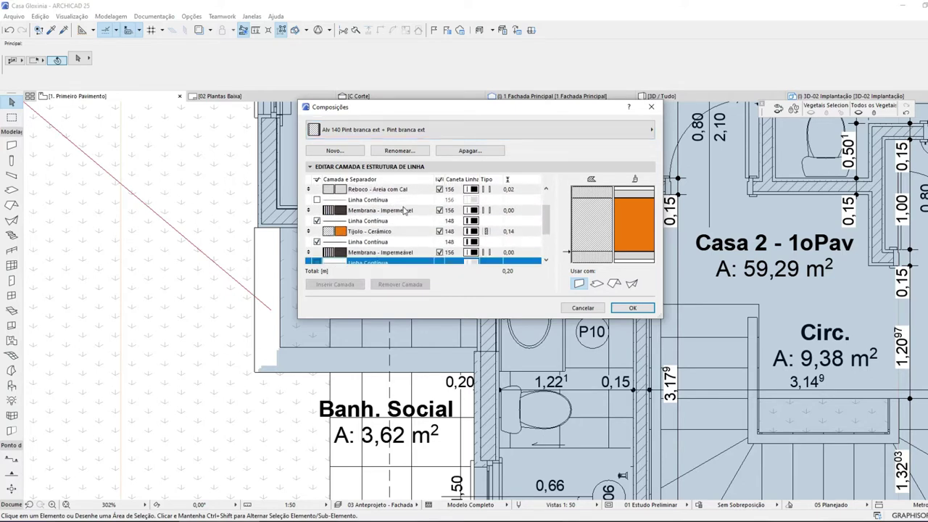
pyautogui.click(405, 210)
pyautogui.click(648, 309)
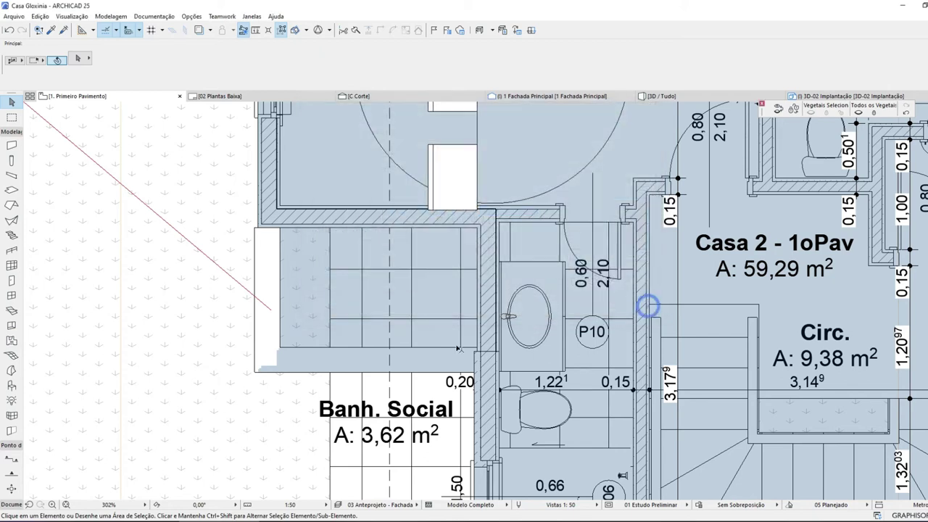
# - In the wall composite Alv 140 Pint branca ext + Pint branca int, hide the separator line between the inner-side membrane and the Reboco - Areia com Cal layer
pyautogui.scroll(5, 275, 179)
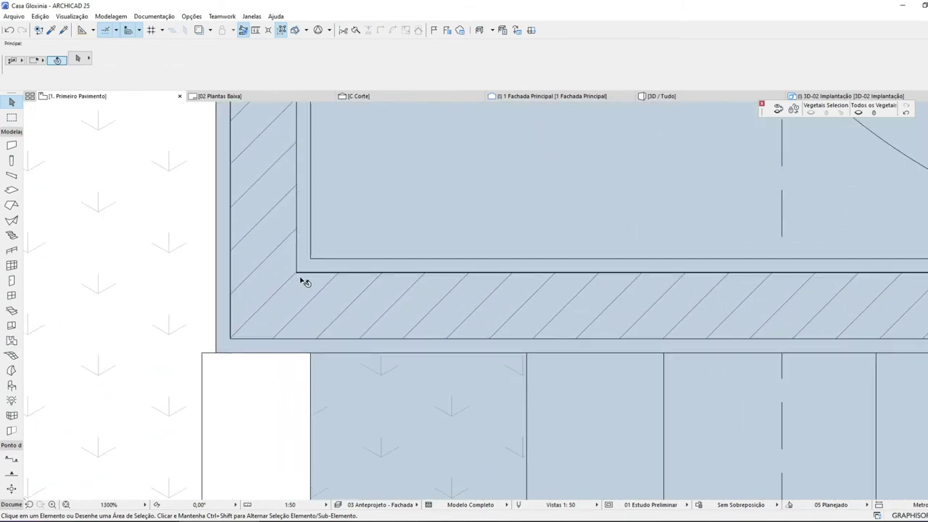
pyautogui.scroll(8, 305, 283)
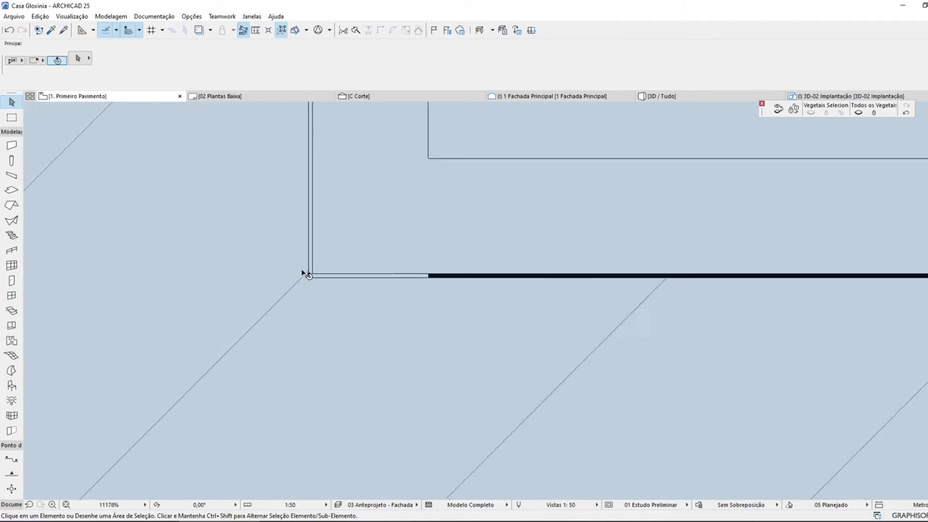
pyautogui.scroll(-3, 347, 303)
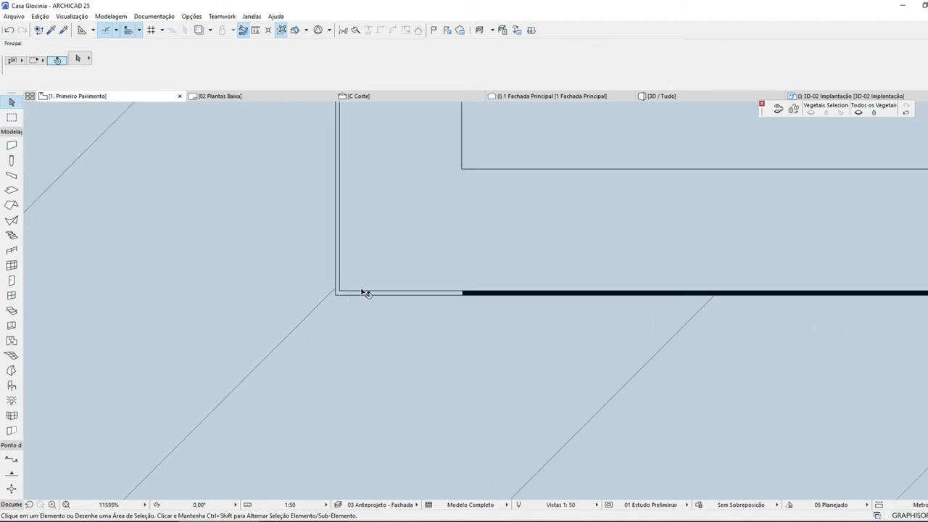
pyautogui.click(191, 16)
pyautogui.moveTo(218, 29)
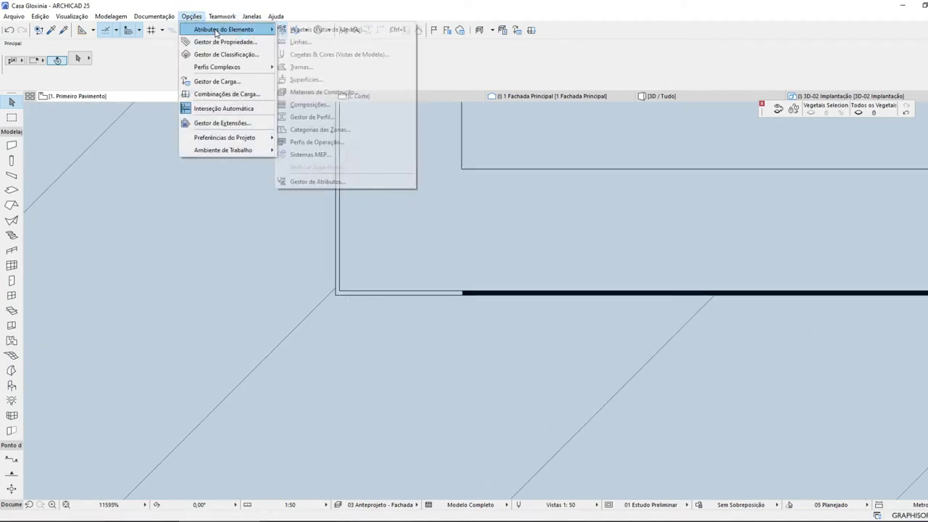
pyautogui.click(311, 104)
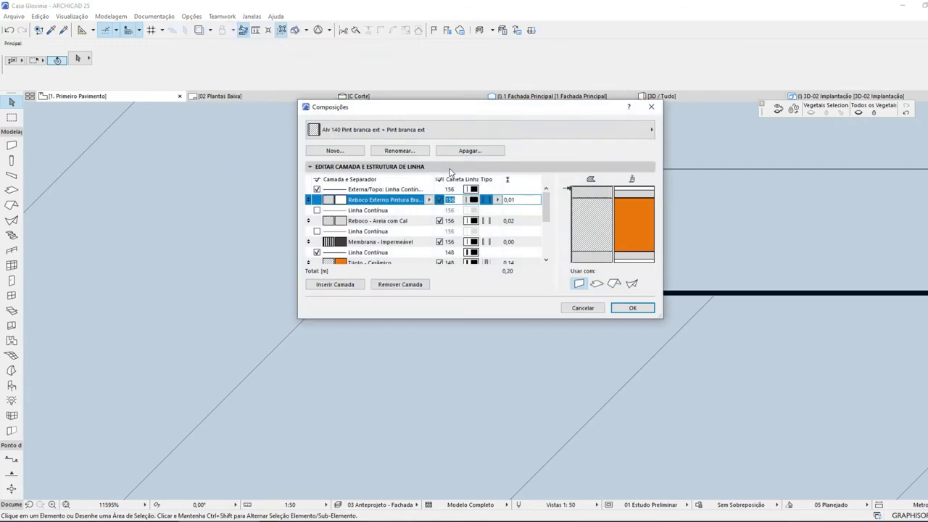
pyautogui.click(438, 132)
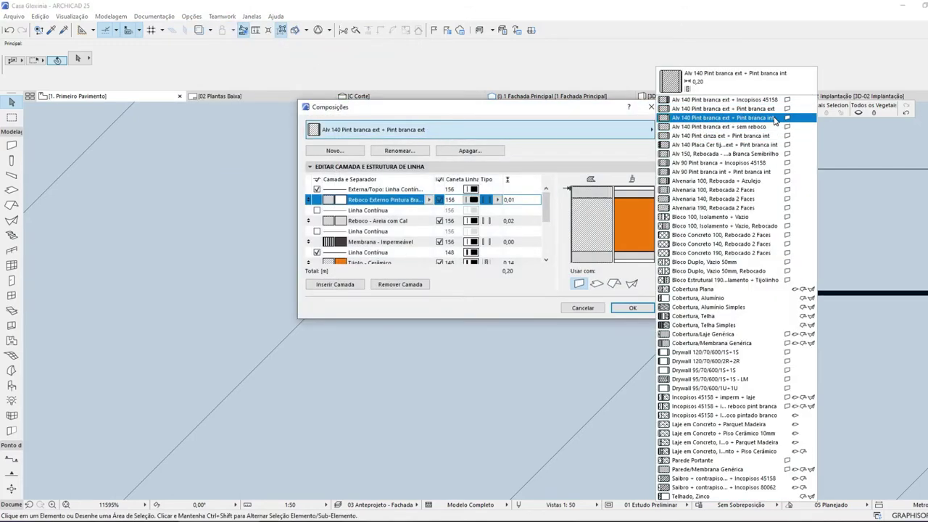
pyautogui.click(725, 118)
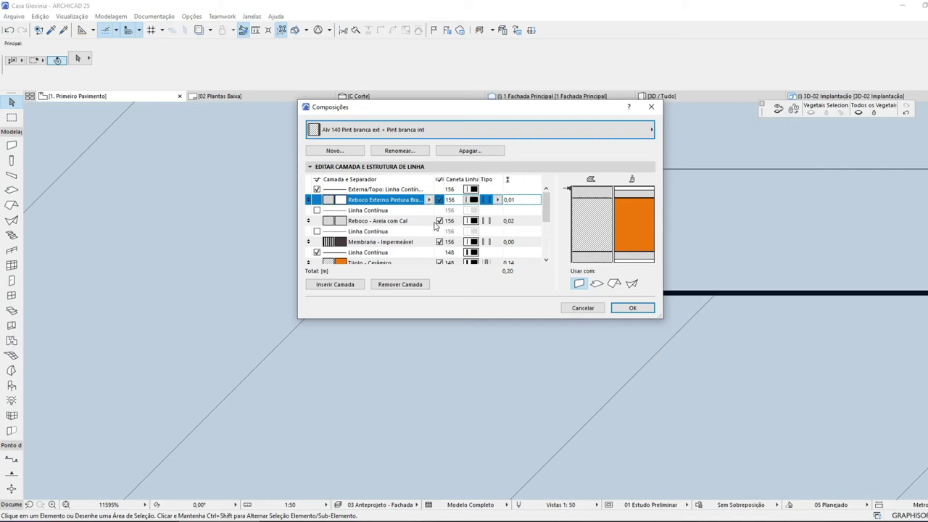
pyautogui.scroll(-3, 406, 230)
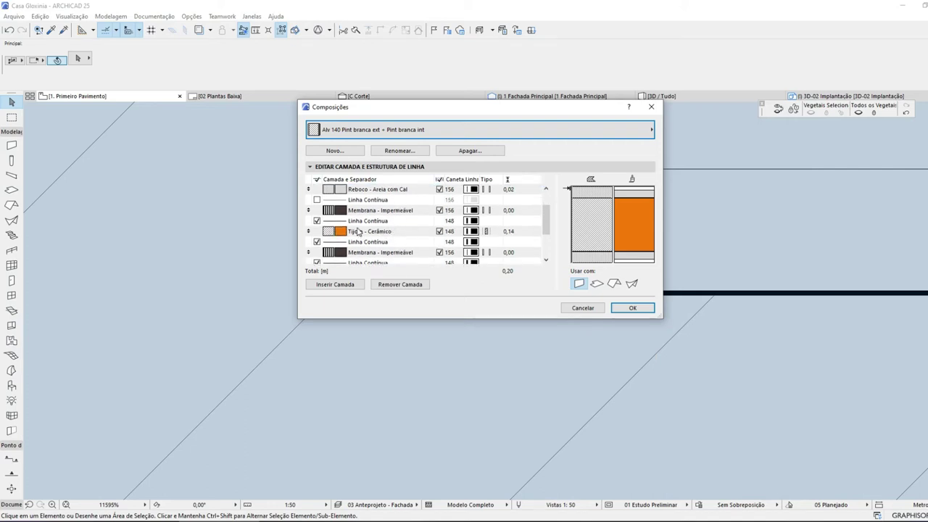
pyautogui.scroll(-3, 357, 230)
pyautogui.click(320, 232)
pyautogui.scroll(-2, 369, 227)
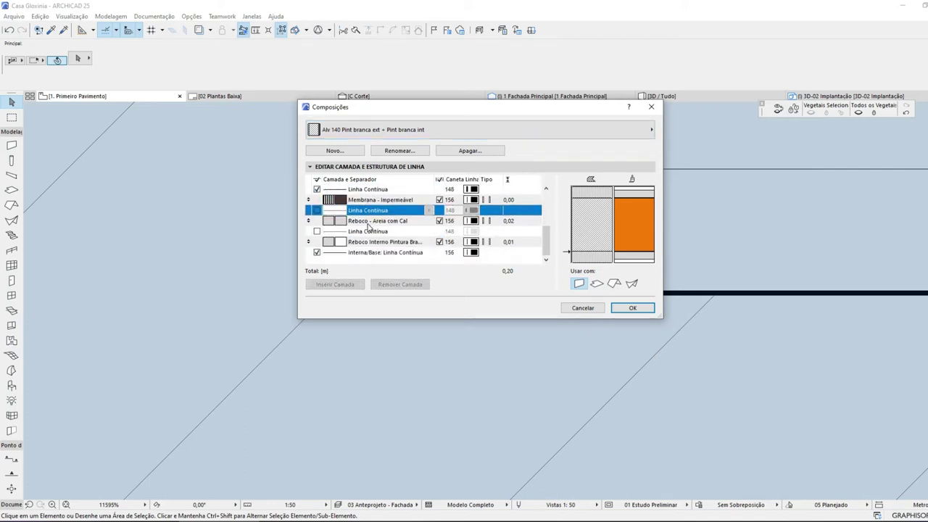
pyautogui.click(634, 308)
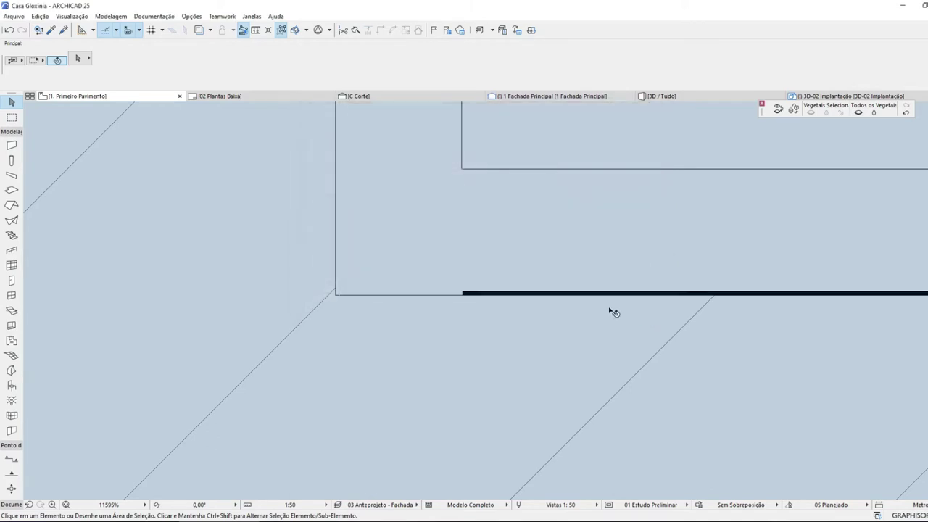
# - Check the line cleanup at the front bedroom's wall corner and save the project
pyautogui.scroll(-5, 482, 254)
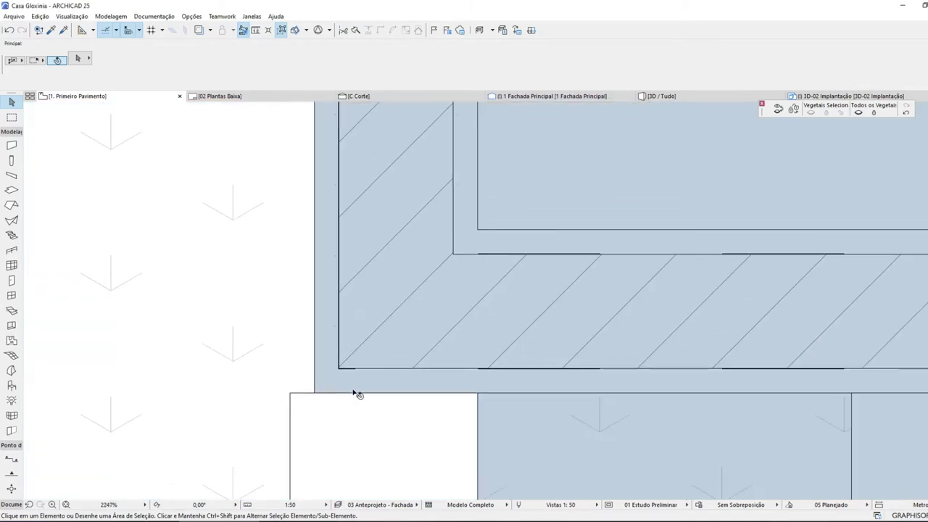
pyautogui.scroll(5, 377, 352)
pyautogui.scroll(-10, 464, 332)
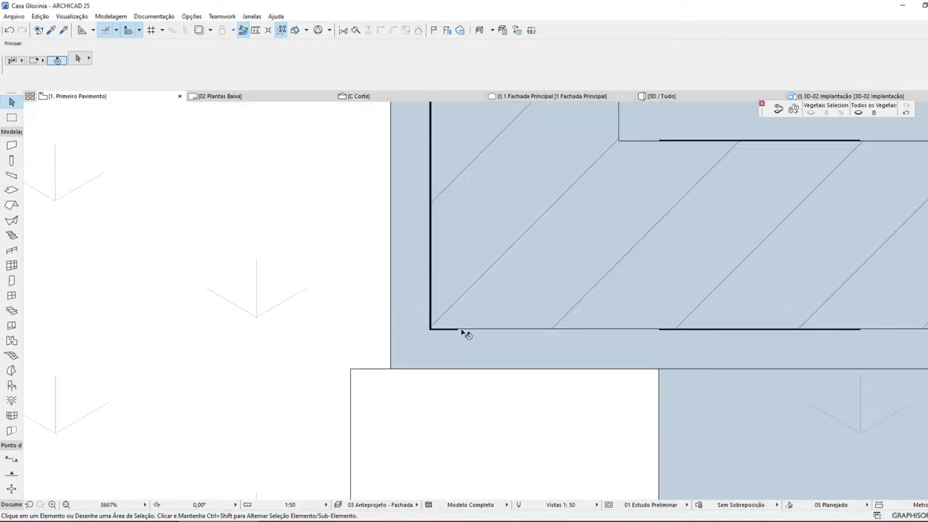
pyautogui.scroll(-3, 499, 331)
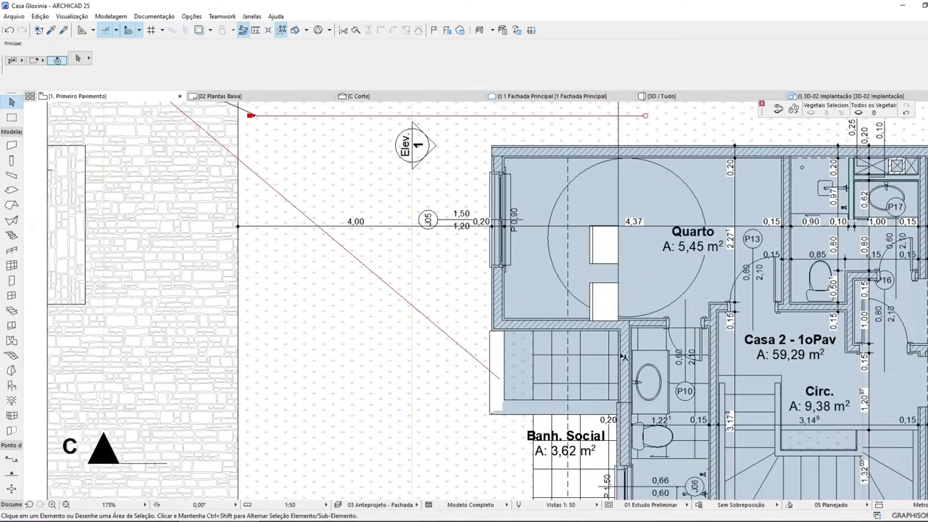
pyautogui.scroll(3, 131, 135)
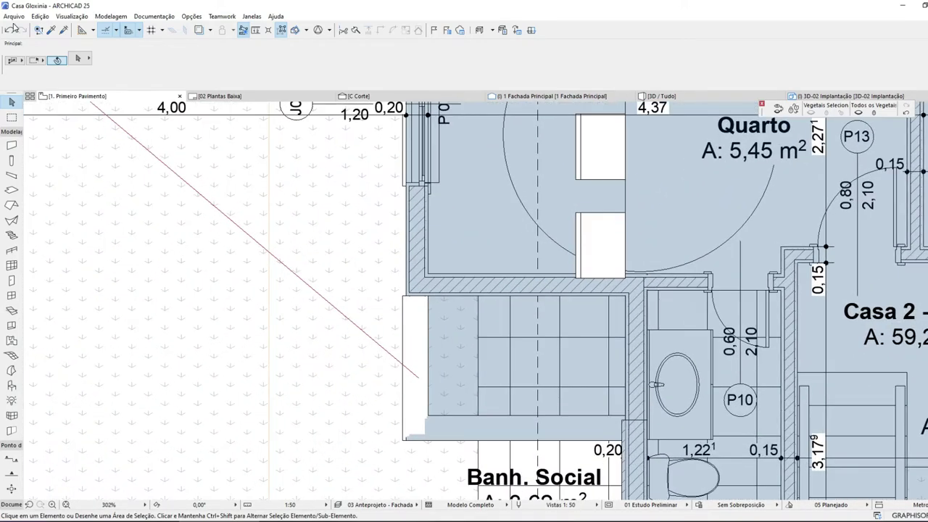
pyautogui.click(14, 16)
pyautogui.click(49, 80)
# - Offset the street-side edge of the recessed area's floor slab outward to the bedroom's front wall
pyautogui.click(478, 374)
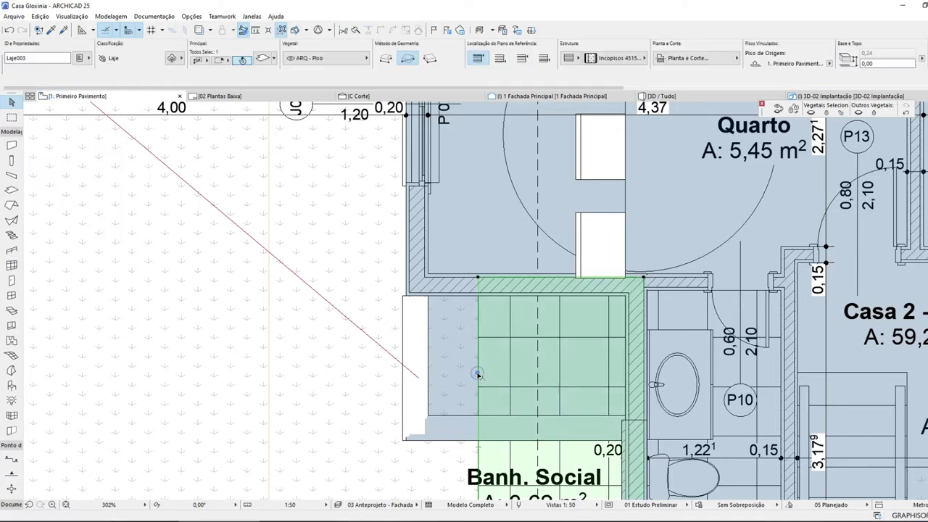
pyautogui.click(478, 288)
pyautogui.click(407, 288)
# - Offset the floor slab's edge opposite the bedroom wall back to the recessed area's outer corner, and inset it slightly
pyautogui.scroll(-4, 428, 286)
pyautogui.scroll(-1, 425, 286)
pyautogui.click(444, 417)
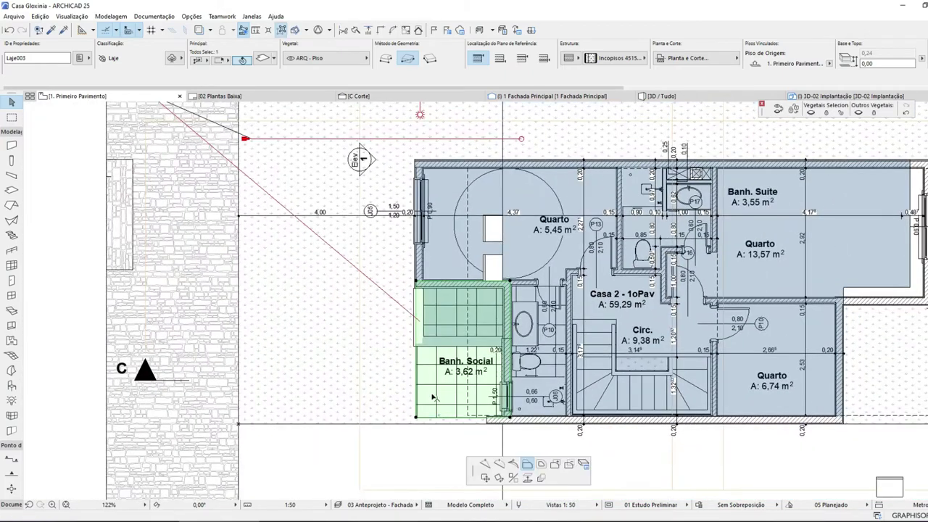
pyautogui.scroll(4, 433, 344)
pyautogui.scroll(5, 488, 342)
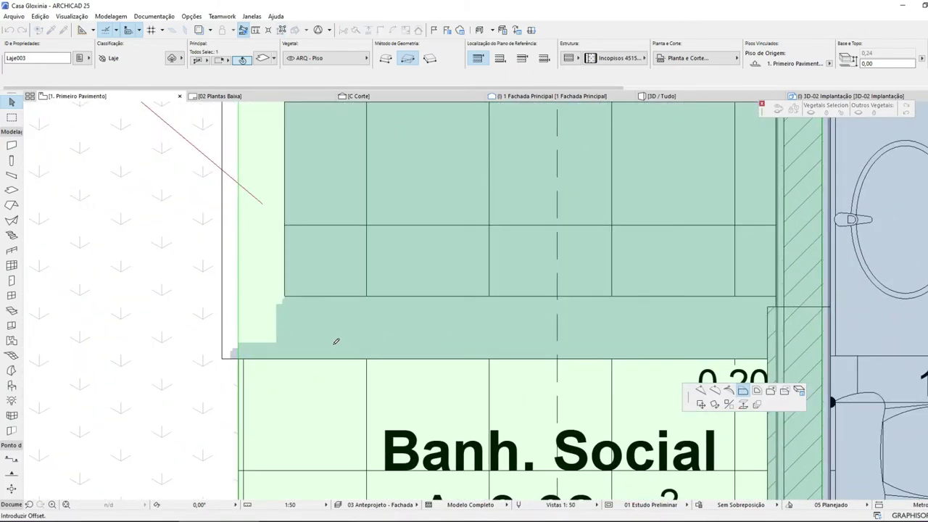
pyautogui.click(224, 356)
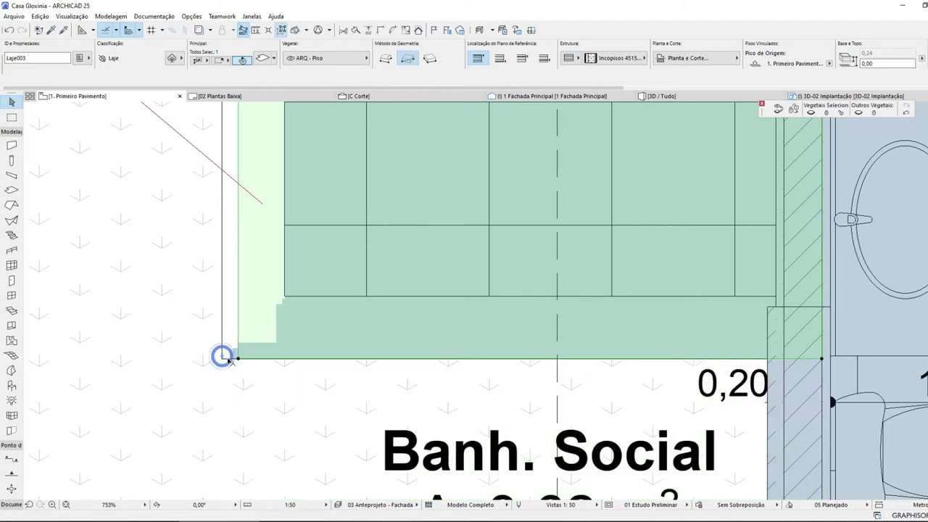
pyautogui.click(320, 358)
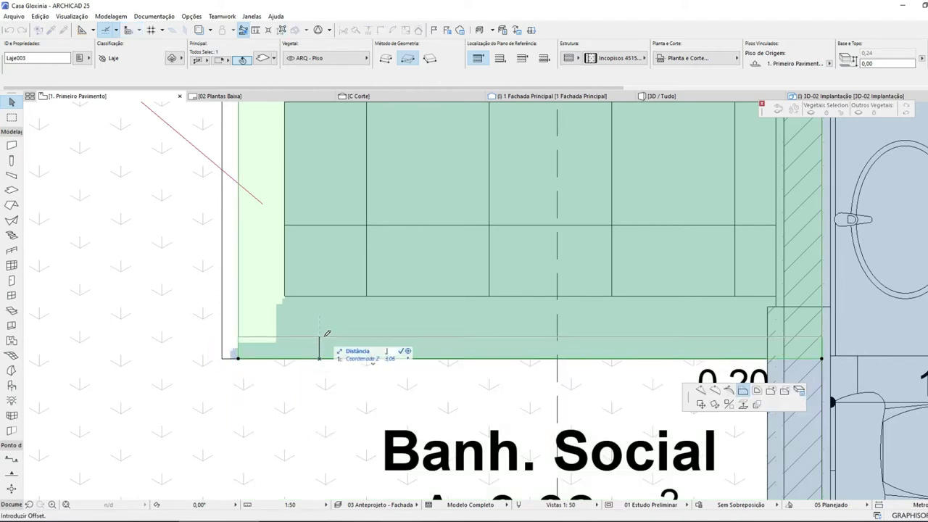
pyautogui.click(322, 352)
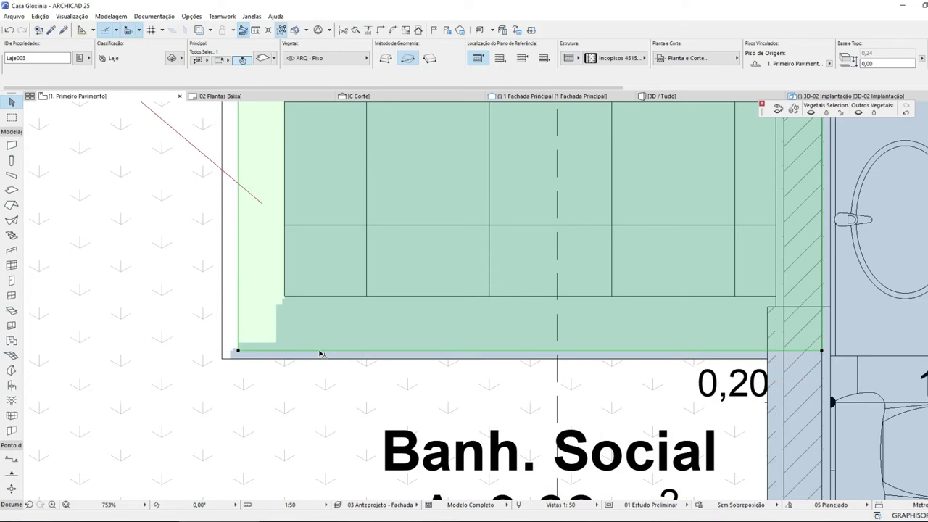
# - Save the project and set the recessed area's floor slab elevation to -0,05 m
pyautogui.click(19, 15)
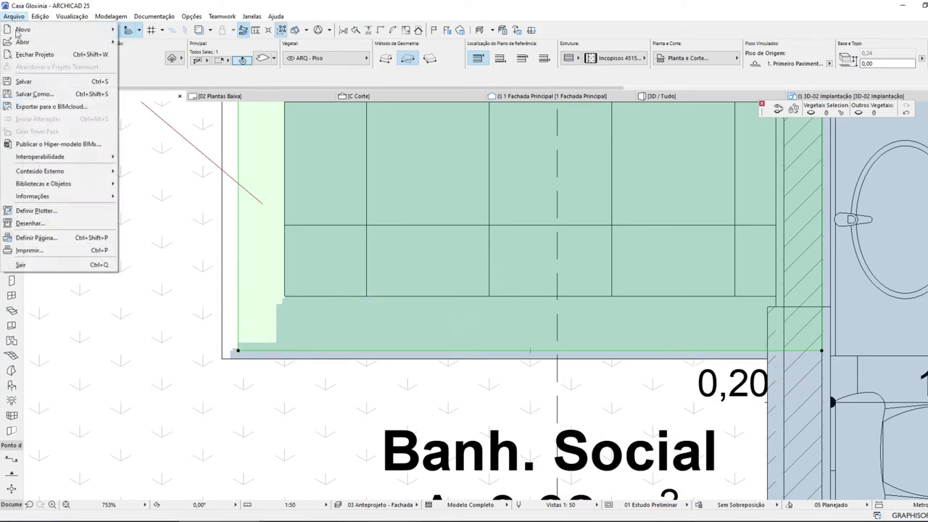
pyautogui.click(32, 83)
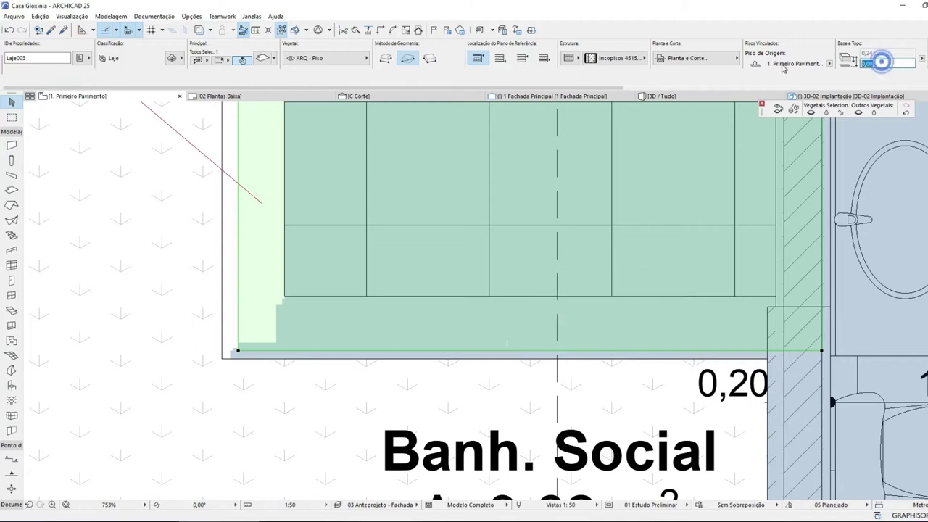
pyautogui.write('-')
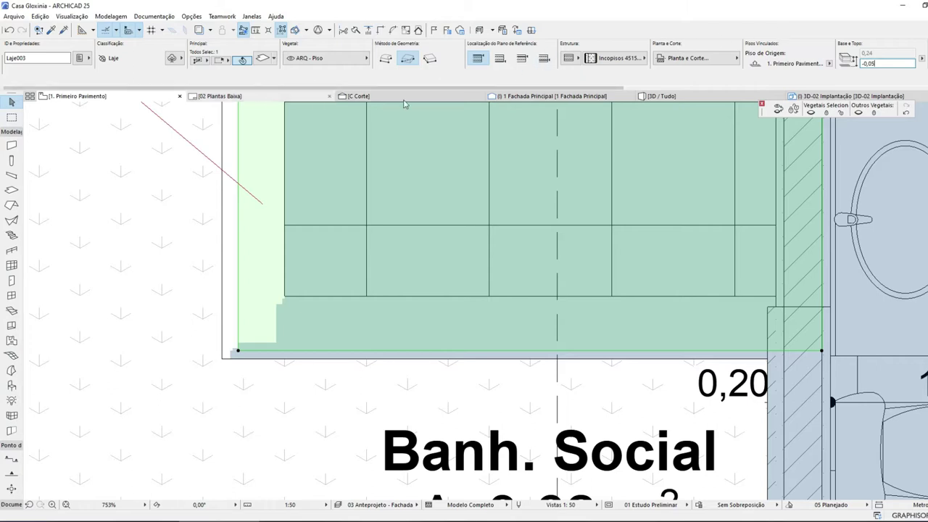
# - Examine the front façade, roof and wood-clad parapet of the recessed area from several angles in the 3D view
pyautogui.click(656, 96)
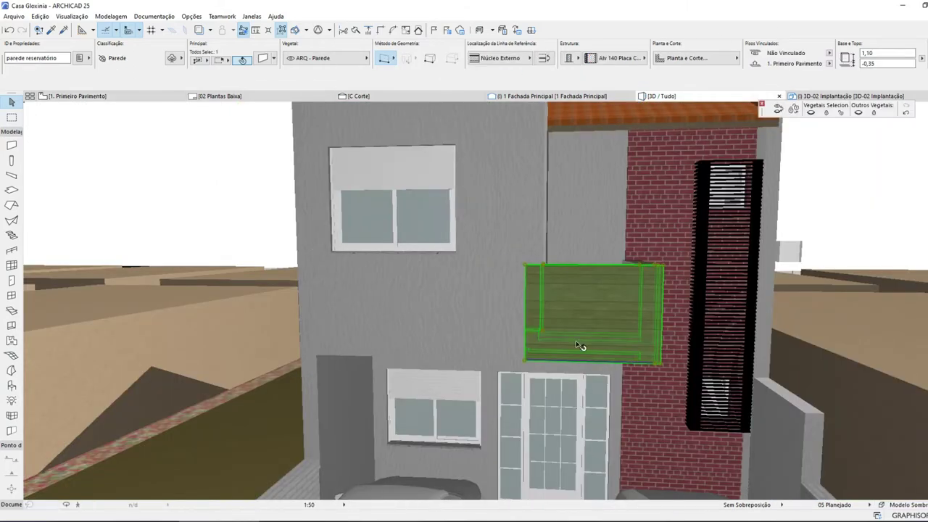
pyautogui.press('Escape')
pyautogui.keyDown('shift'); pyautogui.moveTo(596, 305); pyautogui.dragTo(613, 408, button='middle'); pyautogui.keyUp('shift')
pyautogui.moveTo(592, 374); pyautogui.dragTo(415, 367, button='middle')
pyautogui.keyDown('shift'); pyautogui.moveTo(504, 333); pyautogui.dragTo(352, 385, button='middle'); pyautogui.keyUp('shift')
pyautogui.keyDown('shift'); pyautogui.moveTo(522, 354); pyautogui.dragTo(528, 349, button='middle'); pyautogui.keyUp('shift')
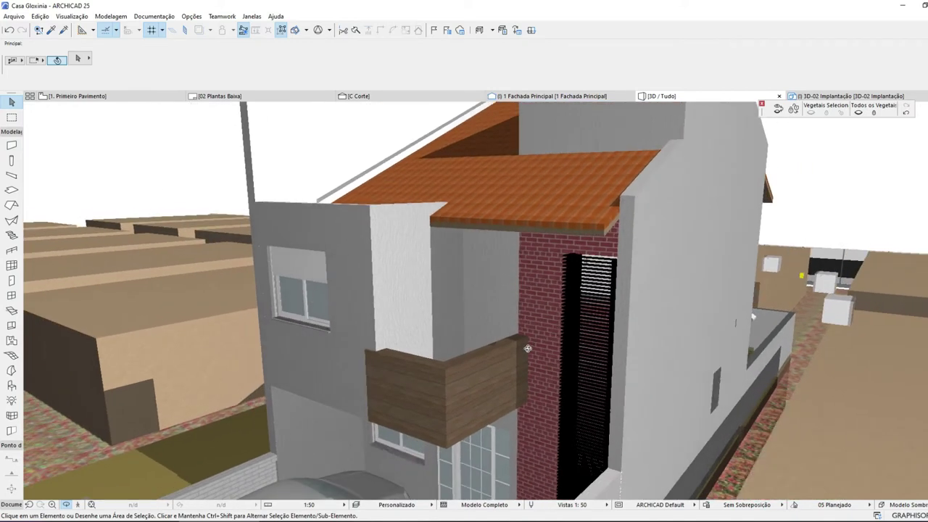
pyautogui.keyDown('shift'); pyautogui.moveTo(445, 386); pyautogui.dragTo(655, 407, button='middle'); pyautogui.keyUp('shift')
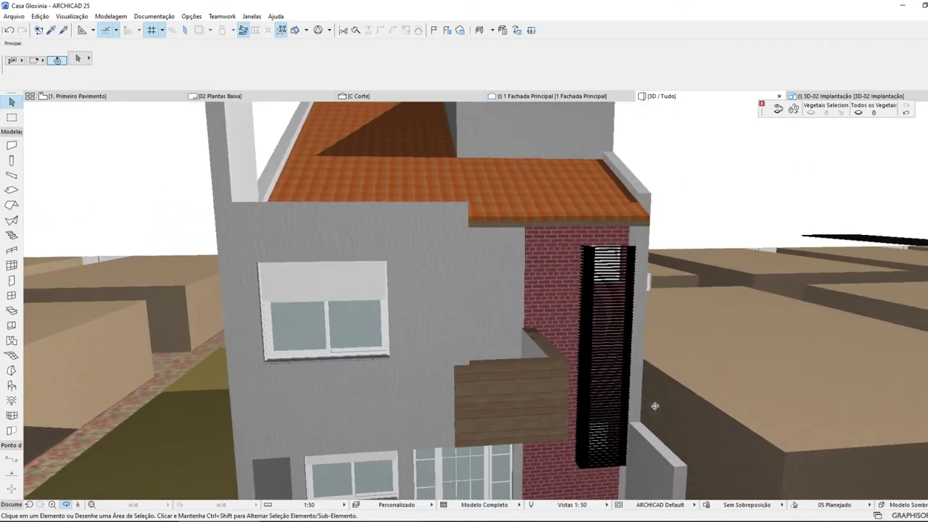
pyautogui.keyDown('shift'); pyautogui.moveTo(551, 415); pyautogui.dragTo(585, 413, button='middle'); pyautogui.keyUp('shift')
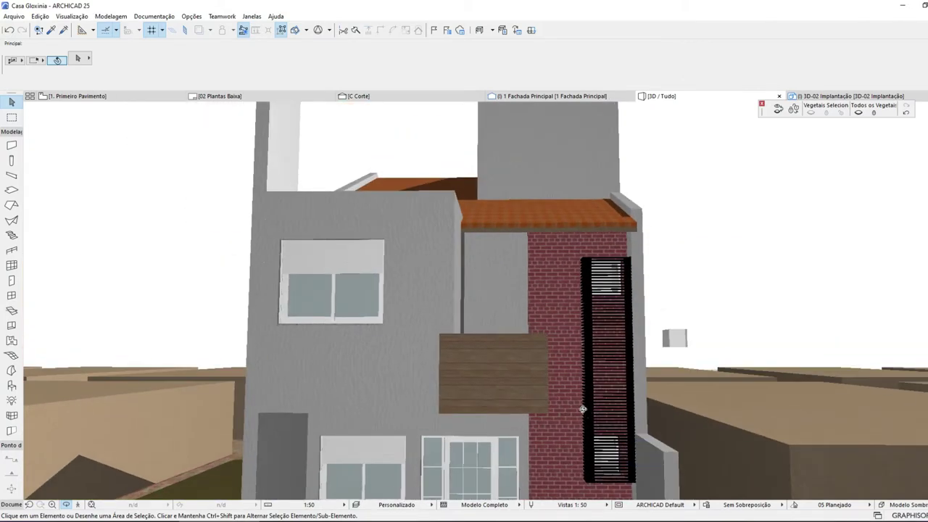
pyautogui.scroll(-3, 585, 412)
pyautogui.keyDown('shift'); pyautogui.moveTo(590, 466); pyautogui.dragTo(611, 348, button='middle'); pyautogui.keyUp('shift')
pyautogui.keyDown('shift'); pyautogui.moveTo(616, 294); pyautogui.dragTo(645, 292, button='middle'); pyautogui.keyUp('shift')
pyautogui.scroll(5, 642, 287)
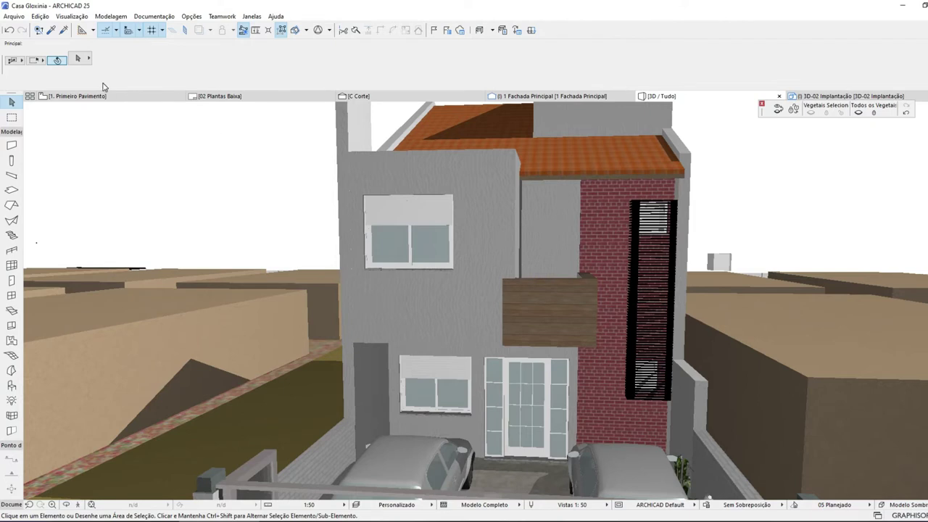
# - In the Primeiro Pavimento plan, move the air-conditioning unit nearest the bathroom out of the front bedroom onto the social bathroom's street-side wall
pyautogui.click(76, 96)
pyautogui.scroll(-10, 474, 315)
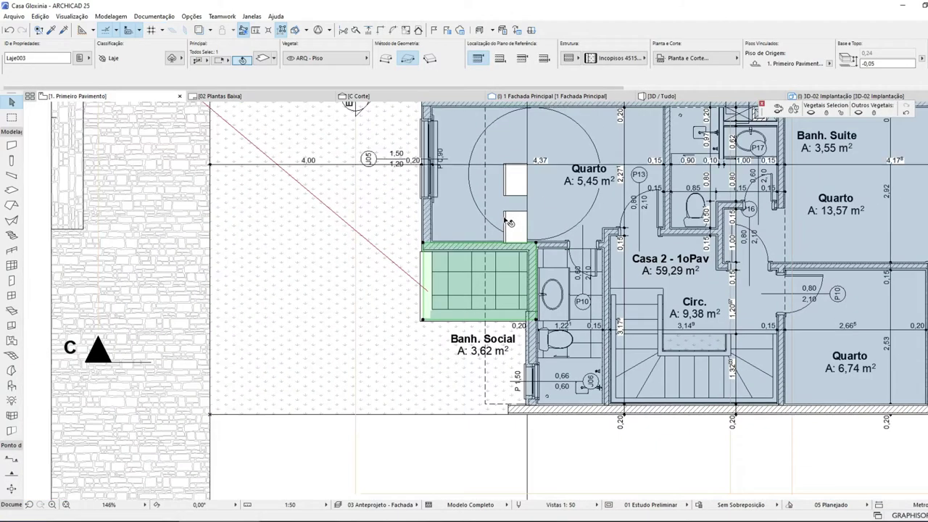
pyautogui.click(514, 222)
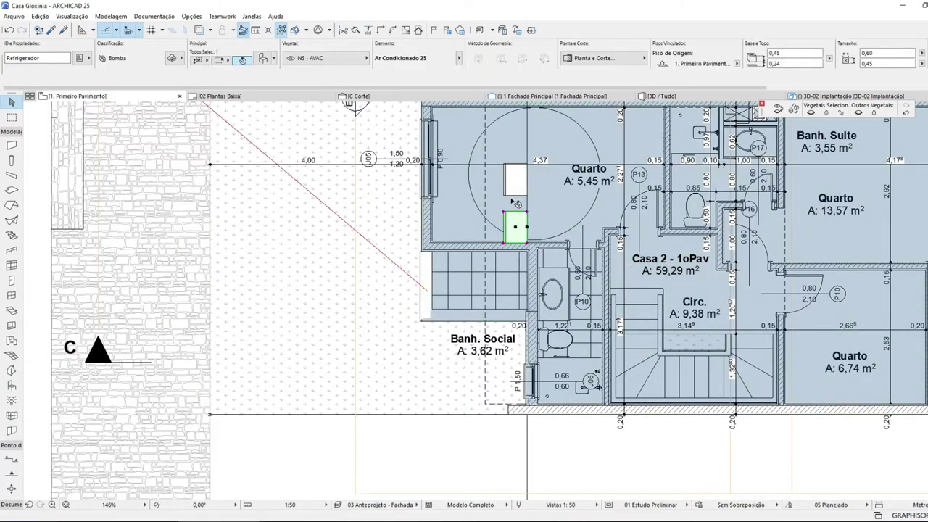
pyautogui.hotkey('ctrl', 'd')
pyautogui.click(527, 228)
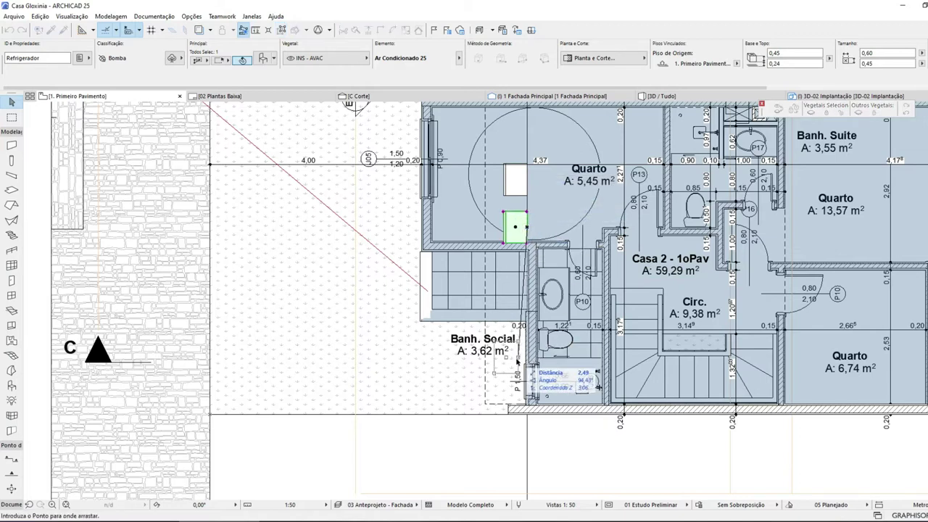
pyautogui.scroll(4, 518, 362)
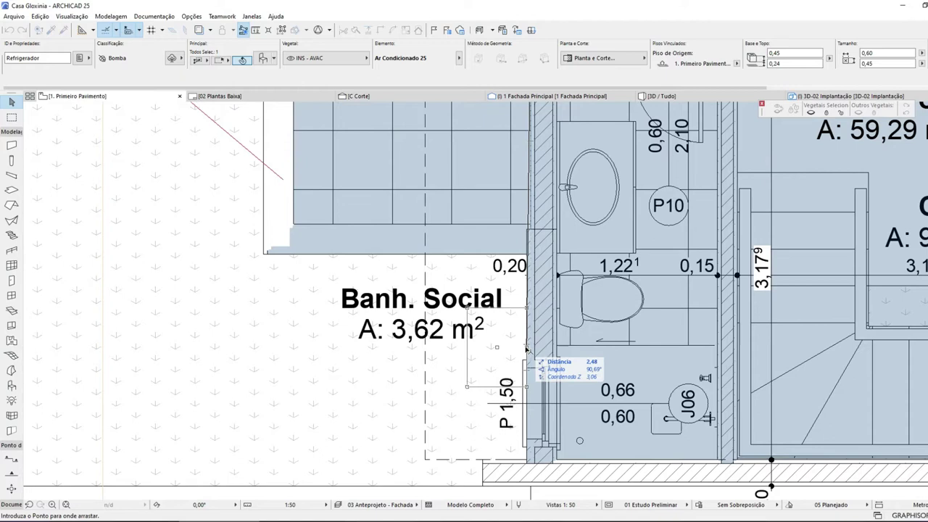
pyautogui.click(527, 350)
# - Move the remaining bedroom air-conditioning unit against the social bathroom's outer wall beside the first one, and open the 1 Fachada Principal elevation
pyautogui.scroll(-5, 528, 353)
pyautogui.click(535, 200)
pyautogui.click(534, 205)
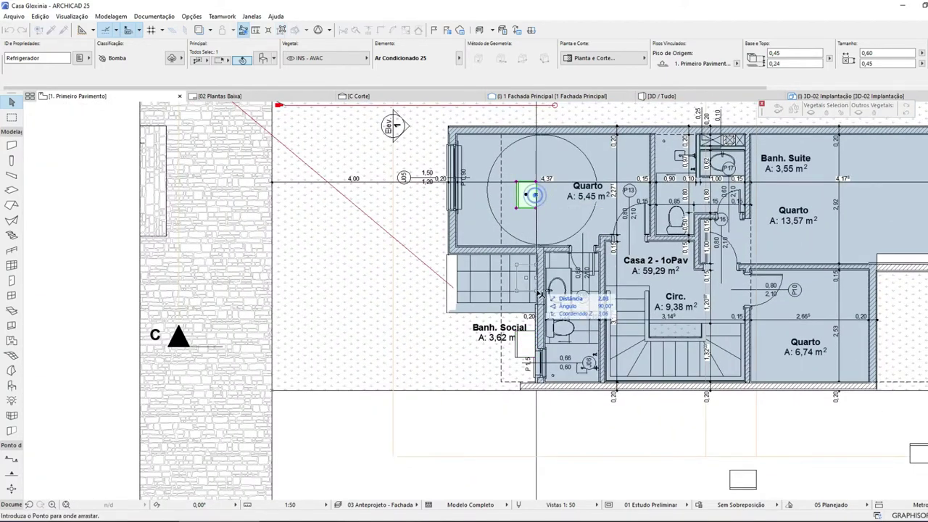
pyautogui.click(535, 334)
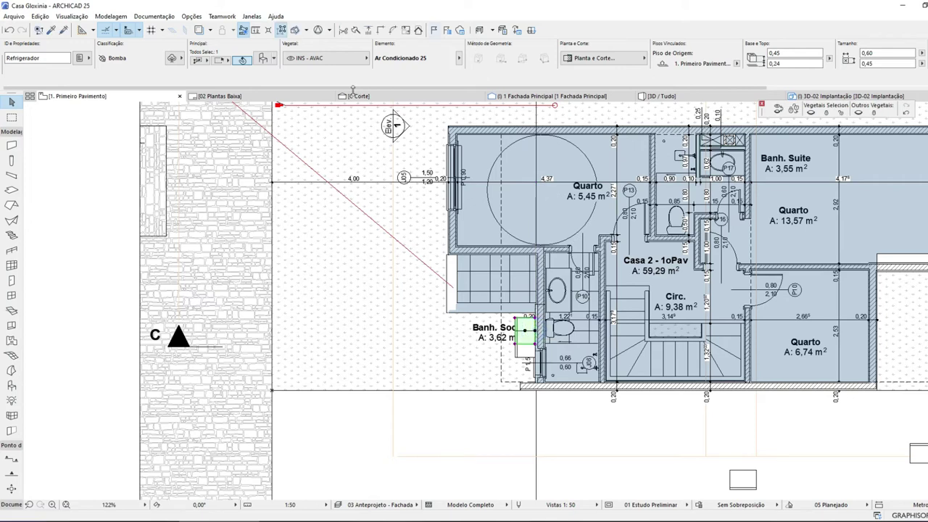
pyautogui.click(564, 98)
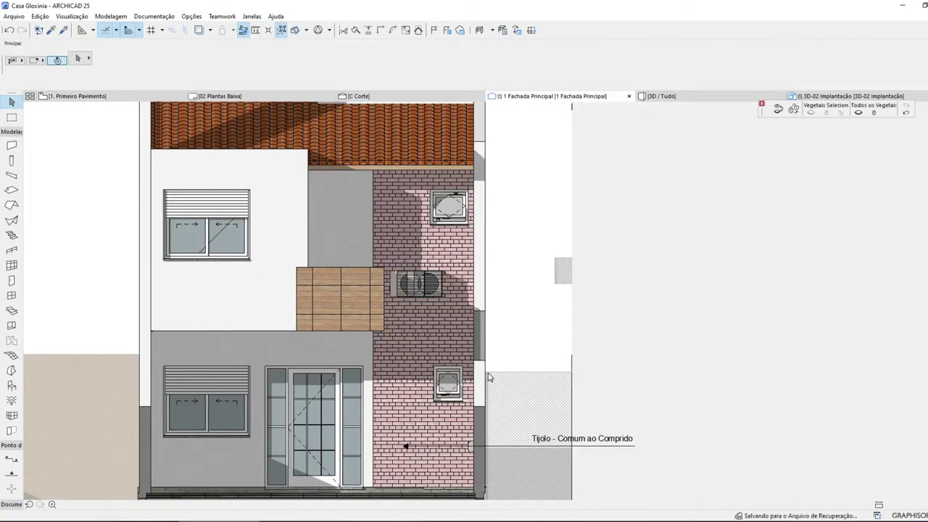
# - In the façade elevation, shift the overlapping right air-conditioning unit toward the brick wall's outer edge and raise it 0,69 m below the upper window
pyautogui.scroll(5, 442, 266)
pyautogui.click(451, 298)
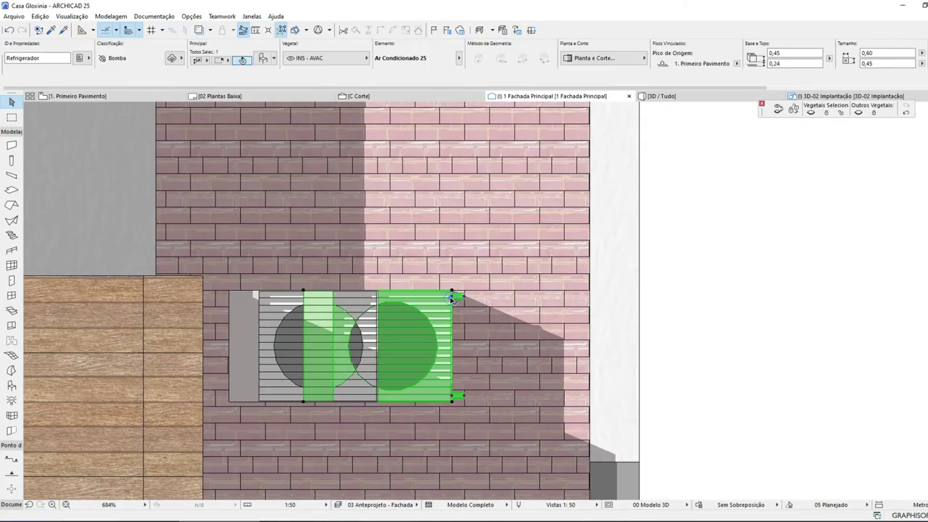
pyautogui.hotkey('ctrl', 'd')
pyautogui.click(423, 320)
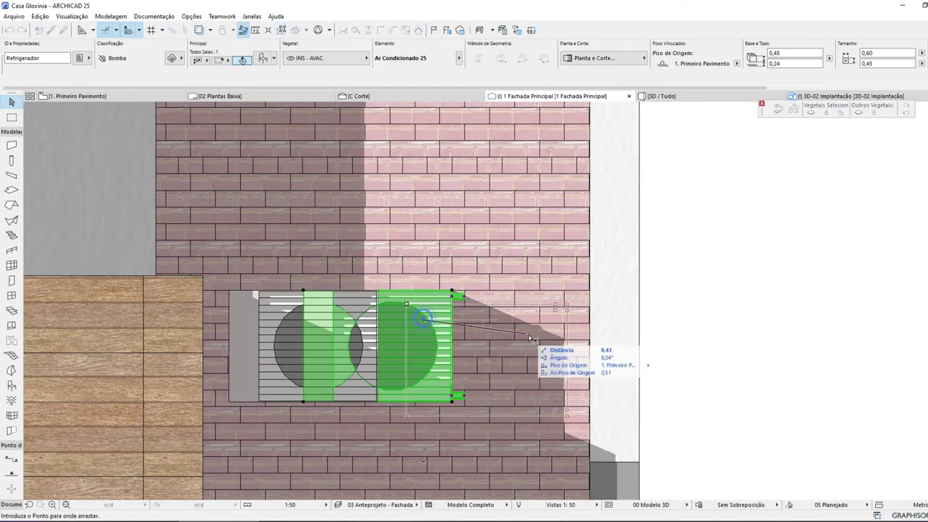
pyautogui.click(539, 316)
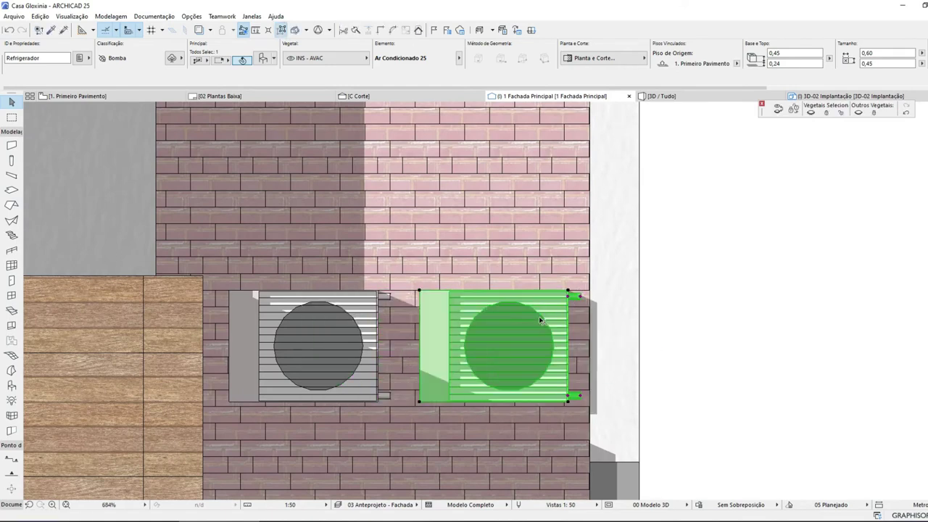
pyautogui.hotkey('ctrl', 'd')
pyautogui.click(528, 331)
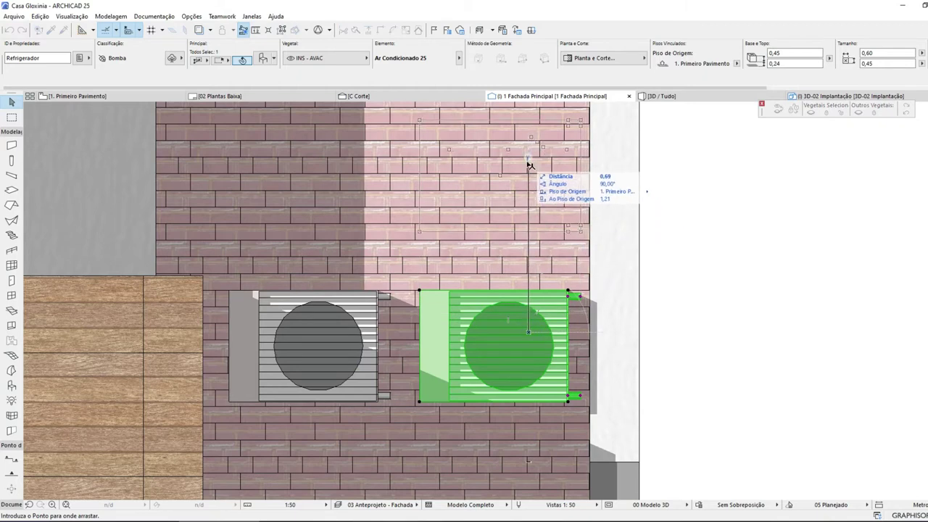
pyautogui.click(528, 158)
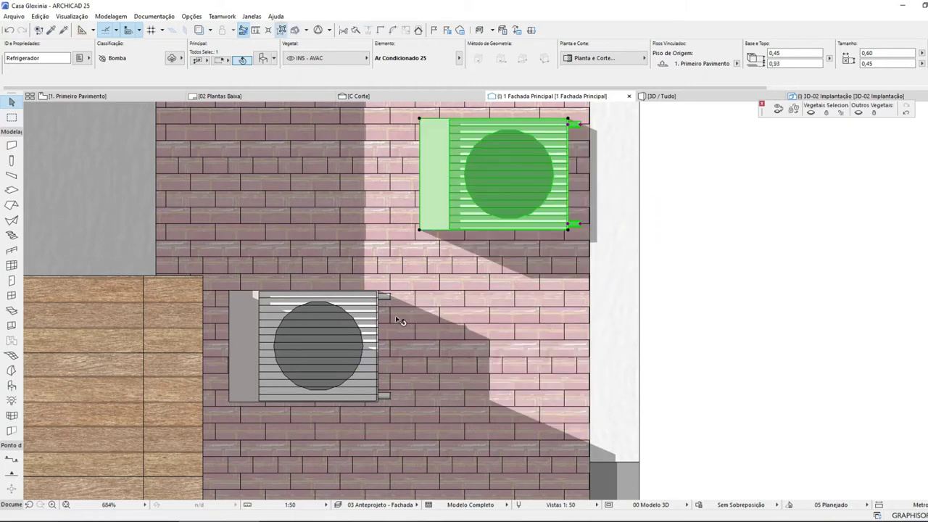
# - Align the other air-conditioning unit directly beneath the raised one, and lower it to a base height of 0,18 m, leaving a gap between them
pyautogui.click(341, 335)
pyautogui.click(335, 331)
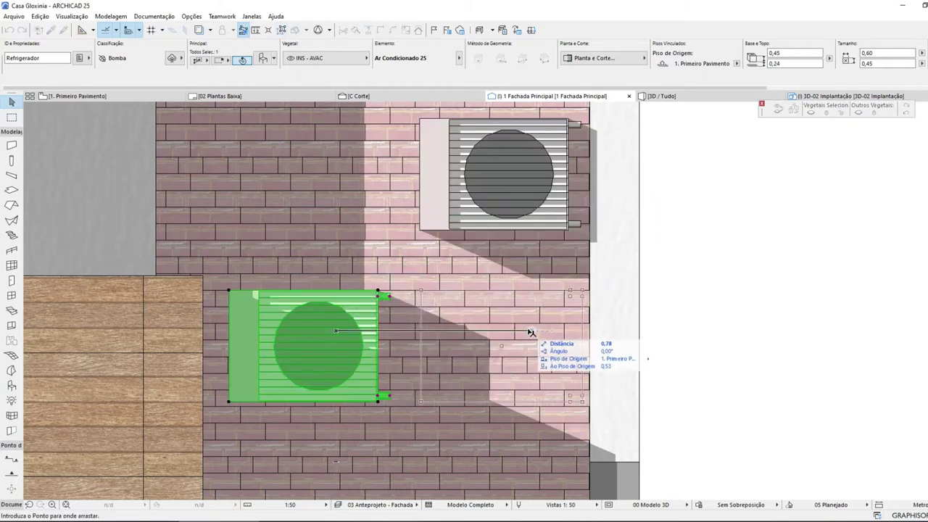
pyautogui.press('Escape')
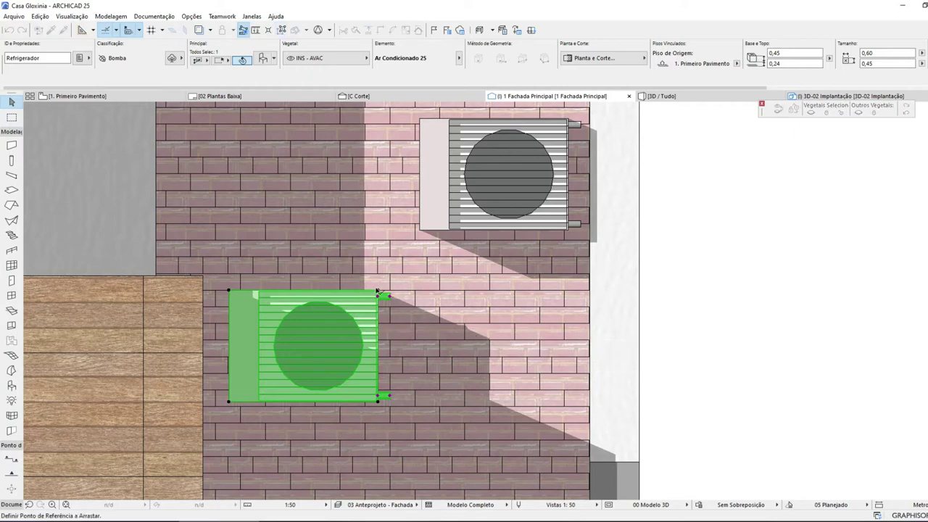
pyautogui.click(378, 291)
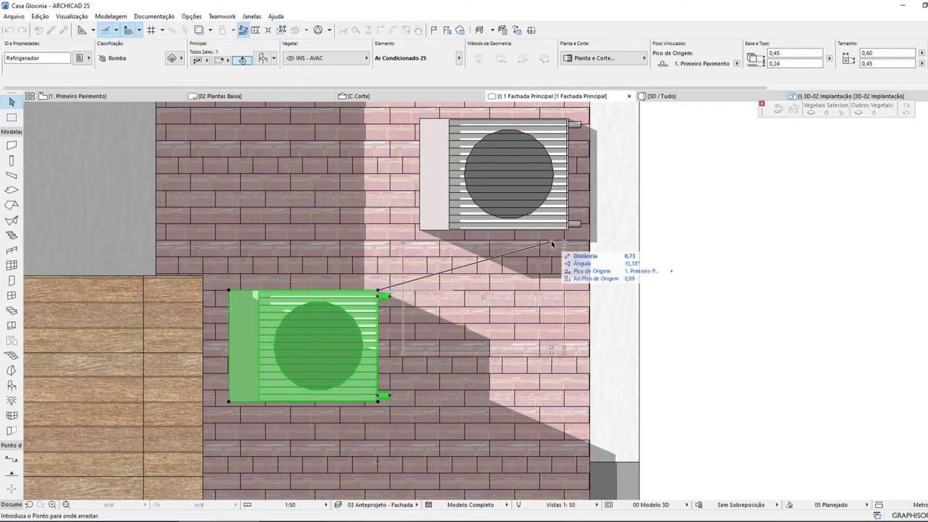
pyautogui.click(569, 230)
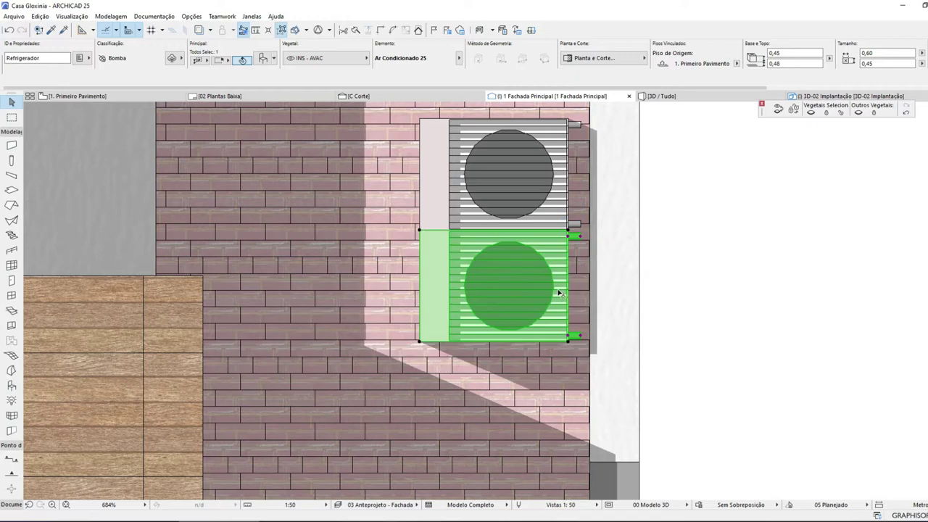
pyautogui.click(557, 289)
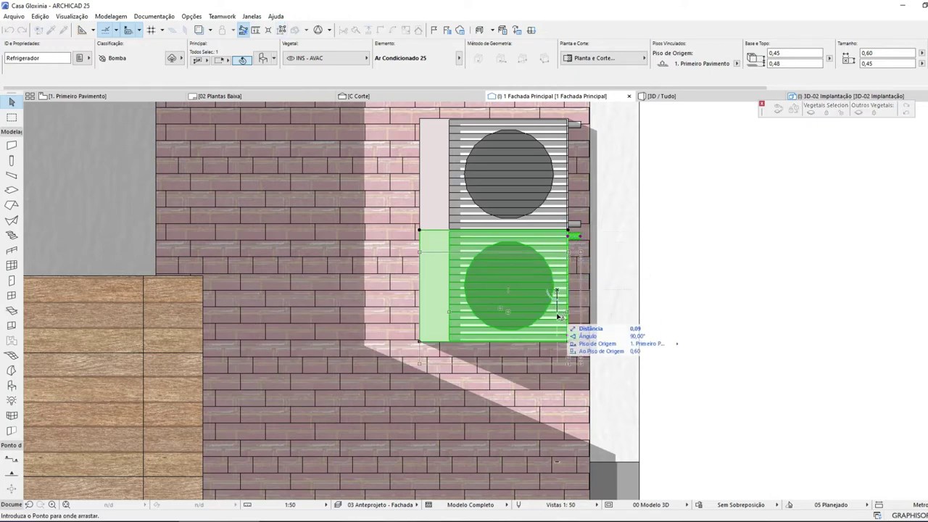
pyautogui.click(557, 363)
pyautogui.scroll(-5, 559, 370)
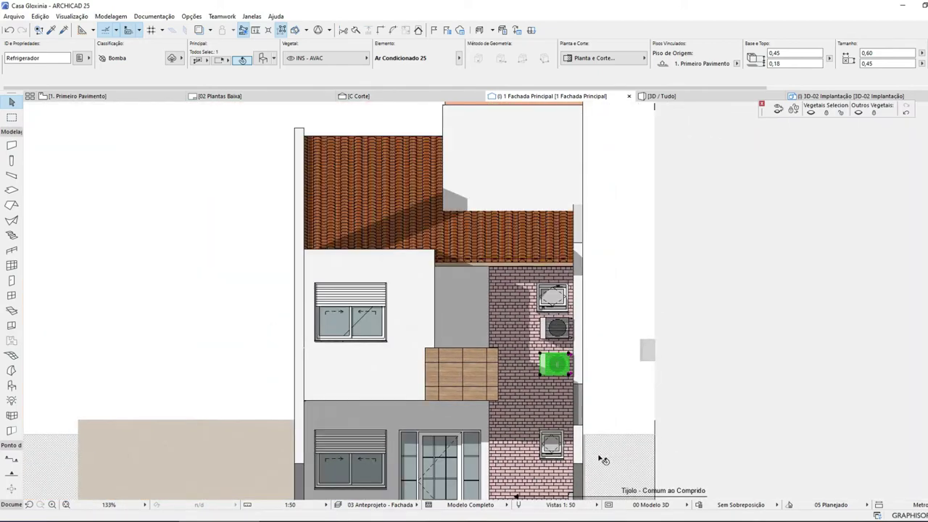
pyautogui.scroll(3, 570, 423)
pyautogui.scroll(2, 539, 252)
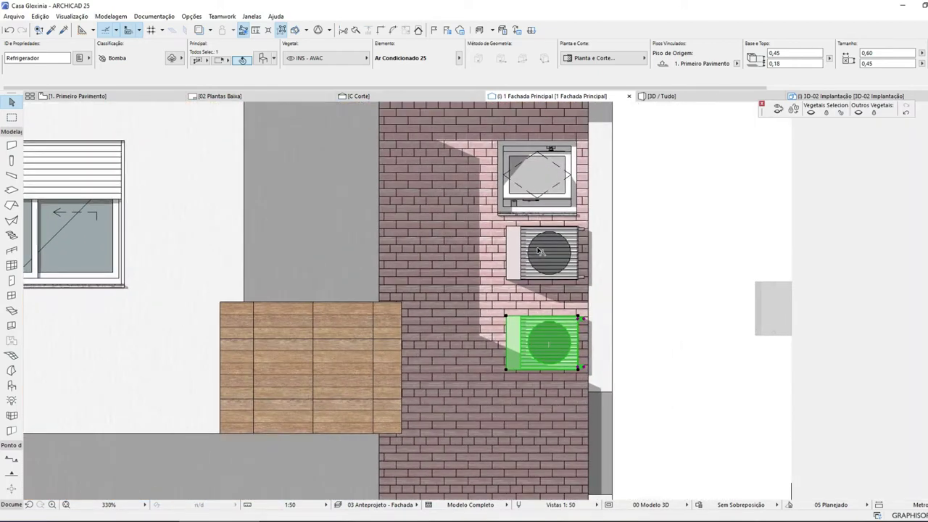
# - In the Primeiro Pavimento plan, insert a 1,50 × 2,10 m Gloxínia porta-balcão door in the wall between the front Quarto and the recessed tiled area
pyautogui.click(116, 95)
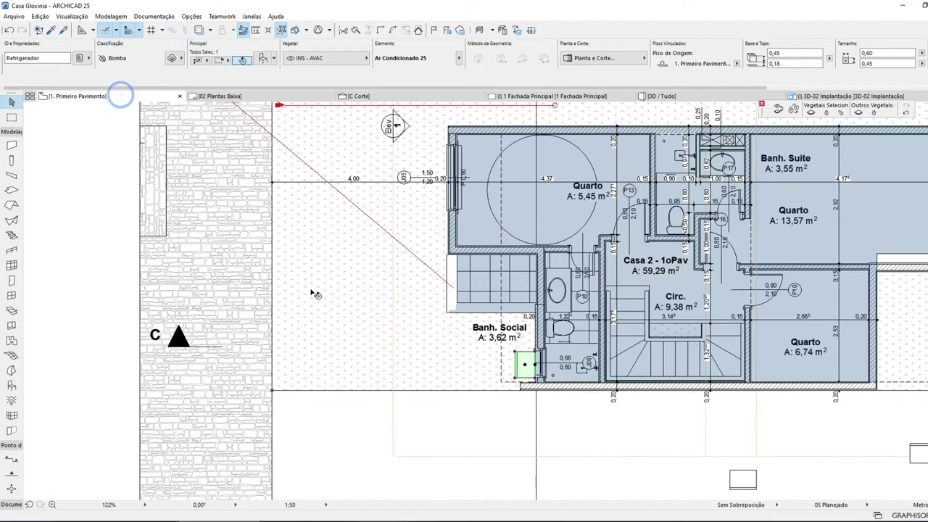
pyautogui.scroll(3, 567, 207)
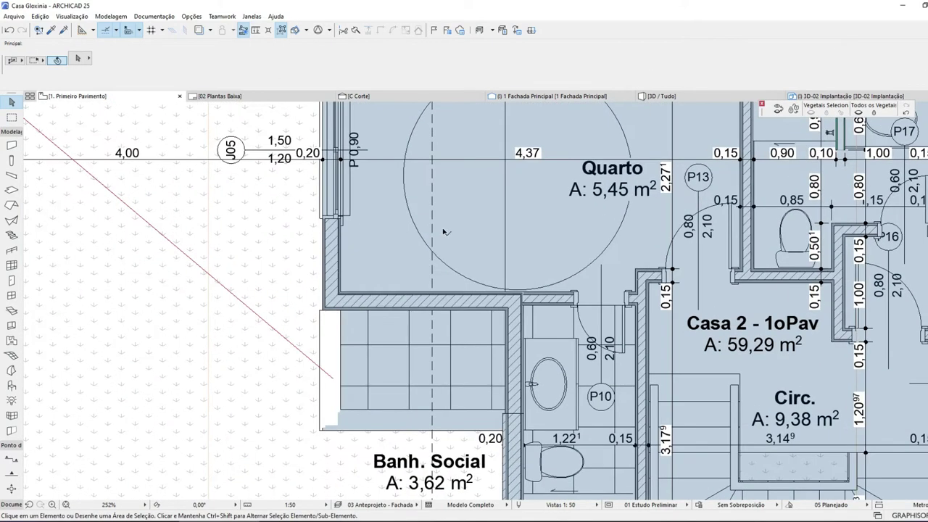
pyautogui.click(11, 281)
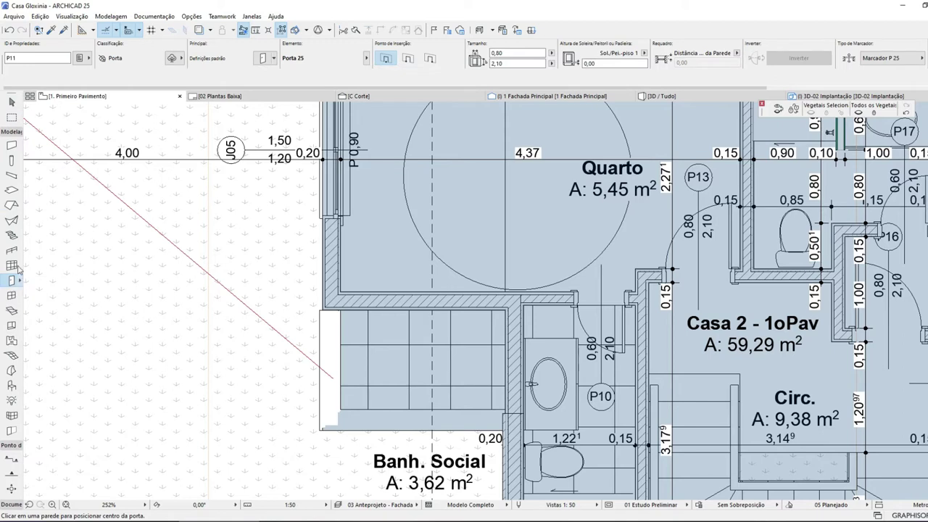
pyautogui.doubleClick(13, 280)
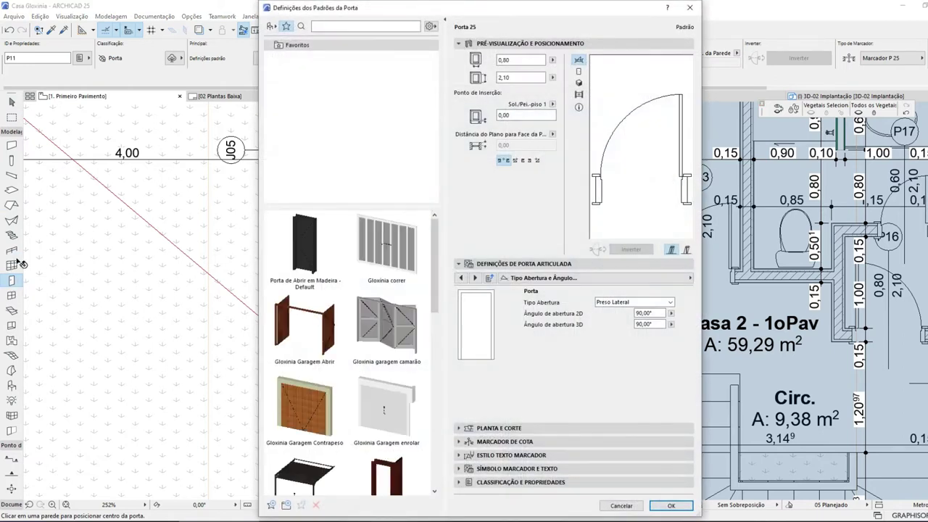
pyautogui.scroll(-1, 381, 428)
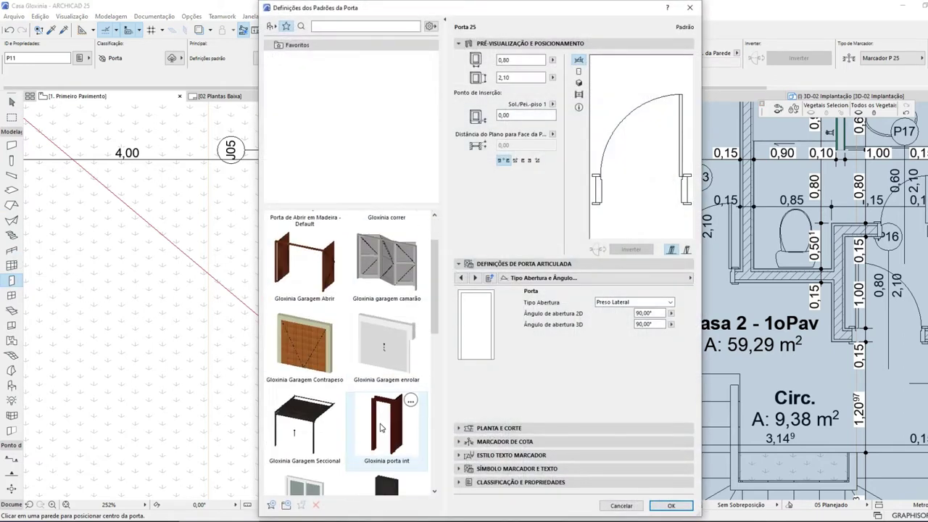
pyautogui.scroll(-2, 391, 406)
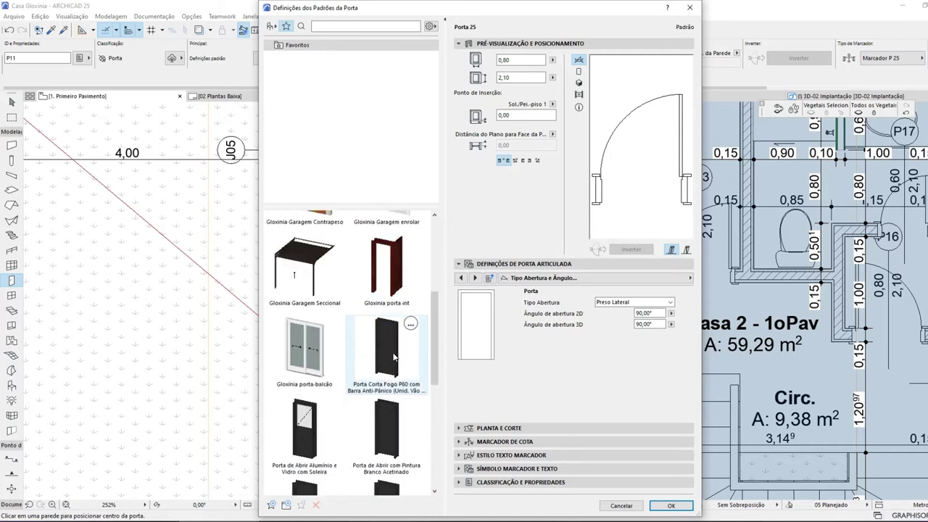
pyautogui.click(305, 348)
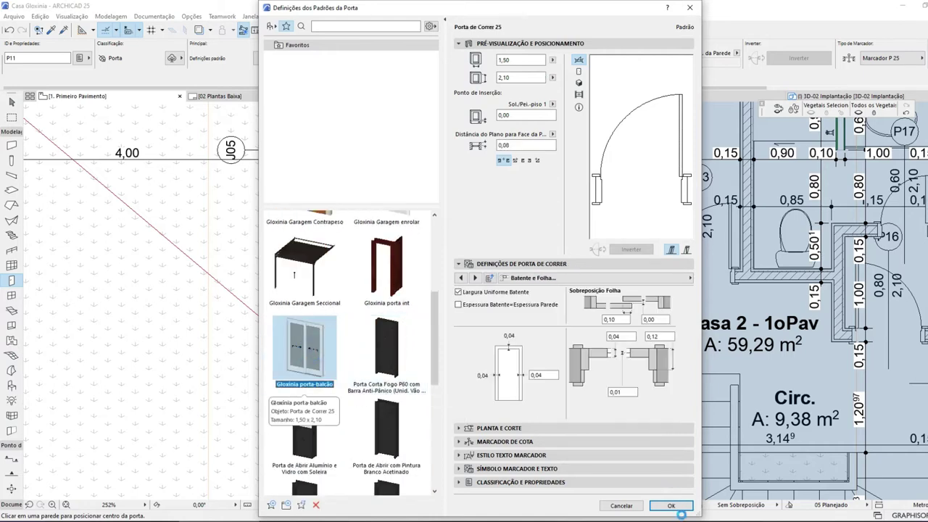
pyautogui.click(680, 507)
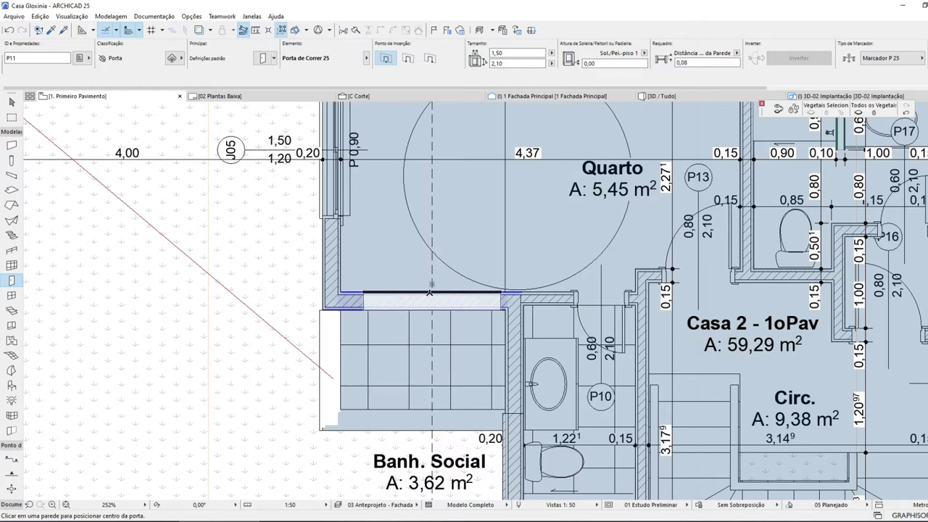
pyautogui.click(425, 302)
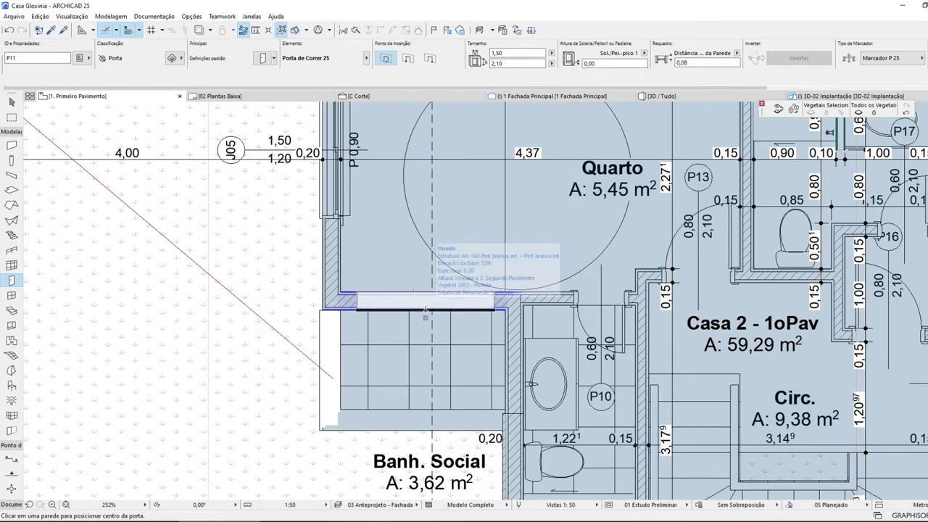
pyautogui.click(426, 253)
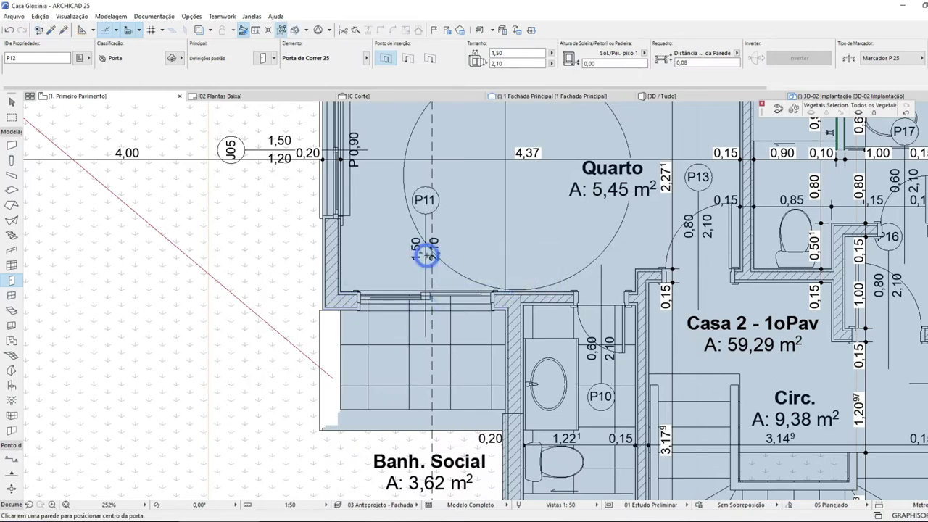
# - Delete window J05 from the front Quarto's street-side wall and check the façade in the 3D view
pyautogui.scroll(-4, 426, 254)
pyautogui.scroll(2, 420, 202)
pyautogui.scroll(3, 422, 200)
pyautogui.press('Escape')
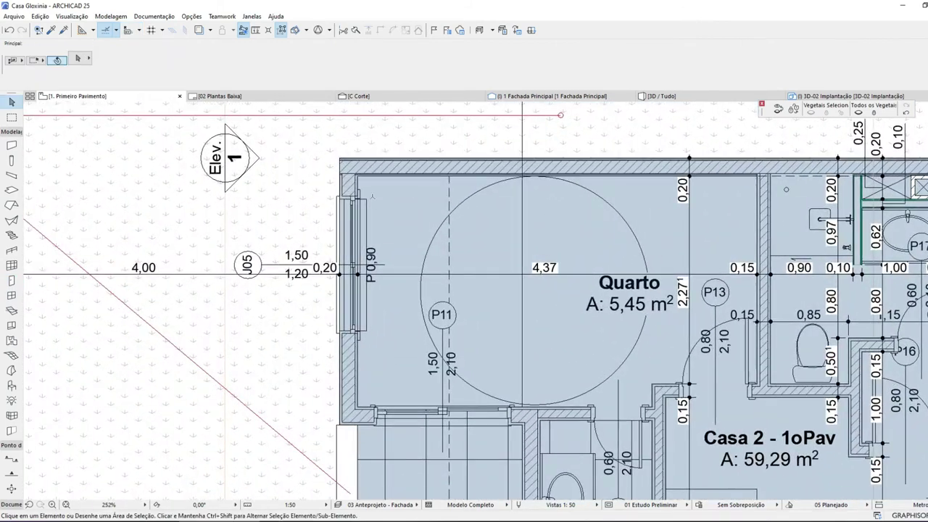
pyautogui.click(361, 199)
pyautogui.press('Escape')
pyautogui.press('Delete')
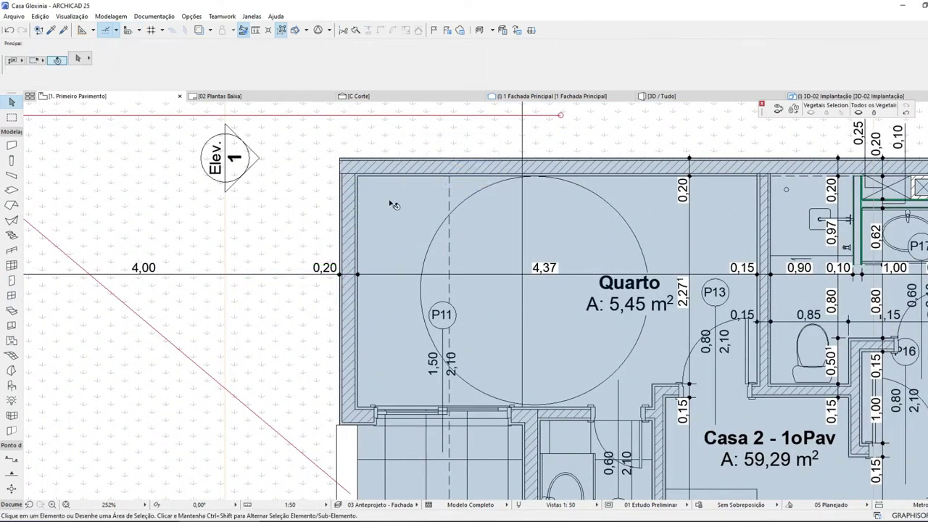
pyautogui.click(658, 96)
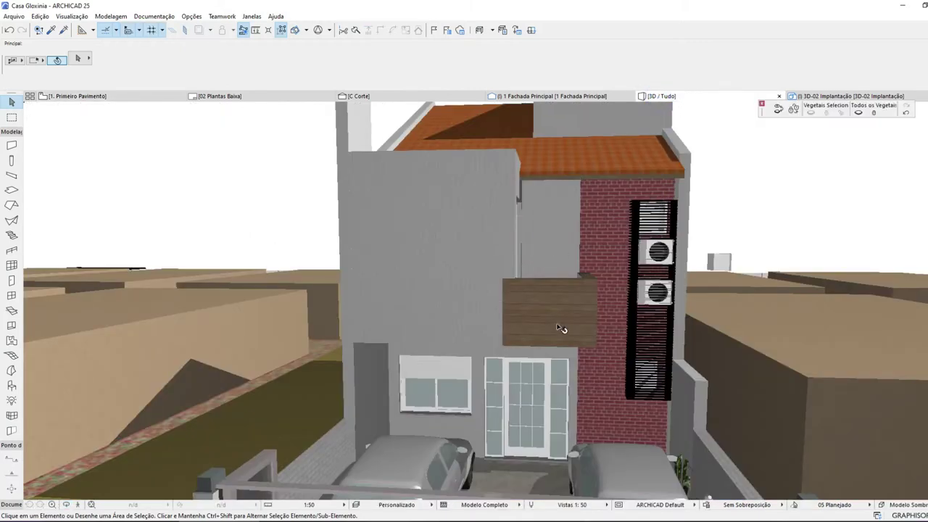
pyautogui.keyDown('shift'); pyautogui.moveTo(544, 351); pyautogui.dragTo(605, 442, button='middle'); pyautogui.keyUp('shift')
# - In the Primeiro Pavimento plan, turn on the visibility of the ARQ - Brise layer
pyautogui.click(109, 96)
pyautogui.scroll(-5, 387, 227)
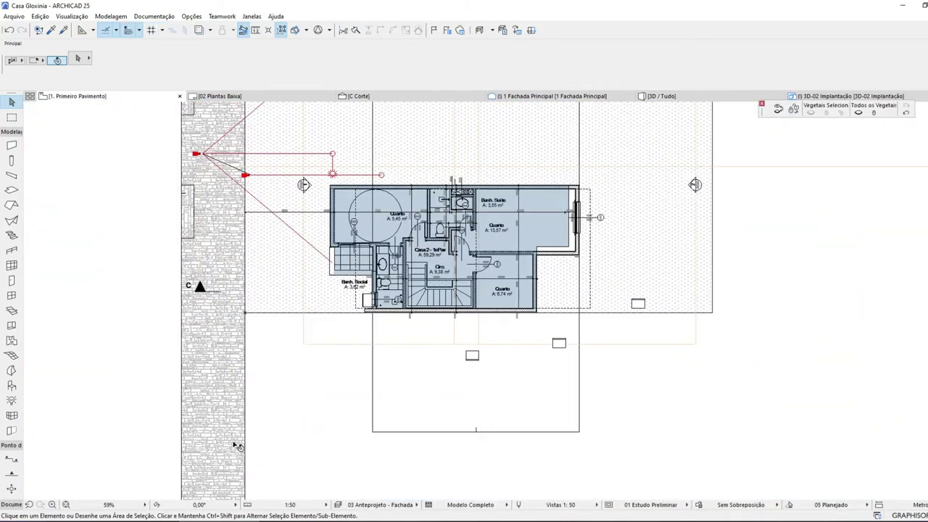
pyautogui.click(355, 505)
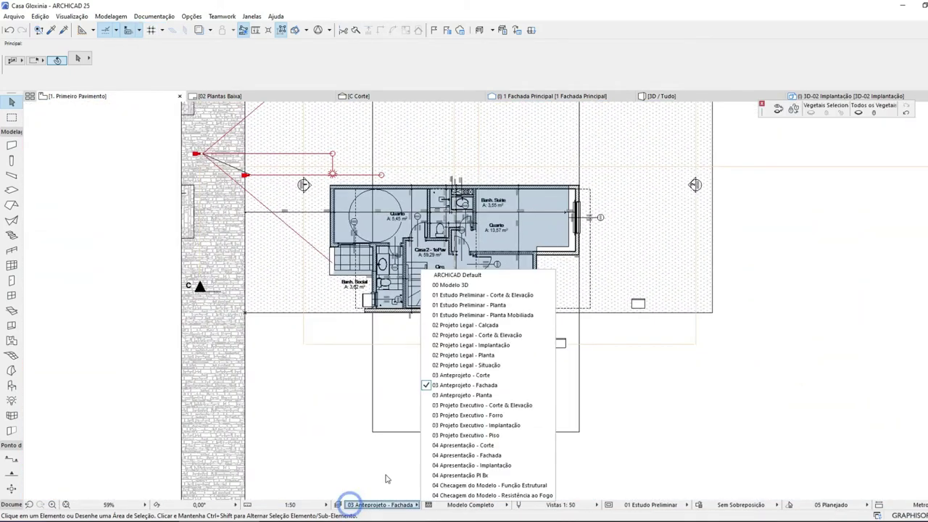
pyautogui.click(338, 505)
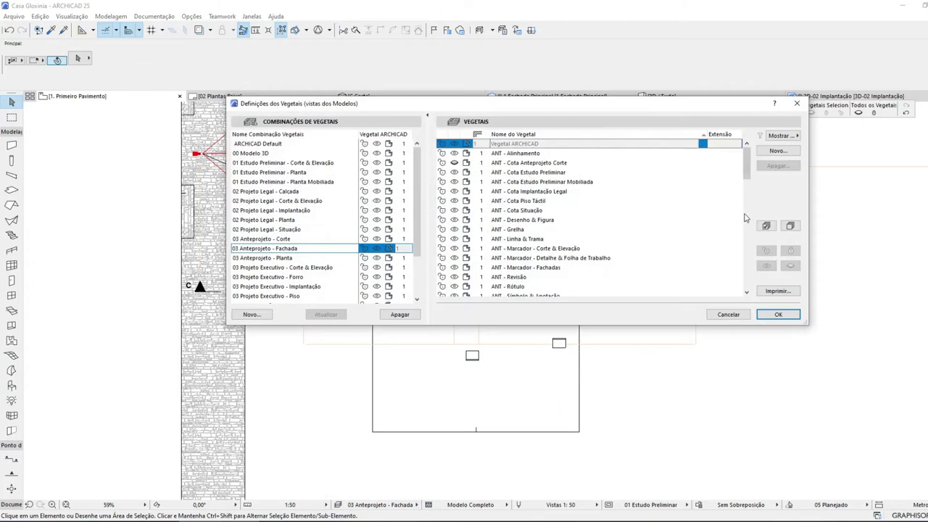
pyautogui.click(748, 218)
pyautogui.click(747, 218)
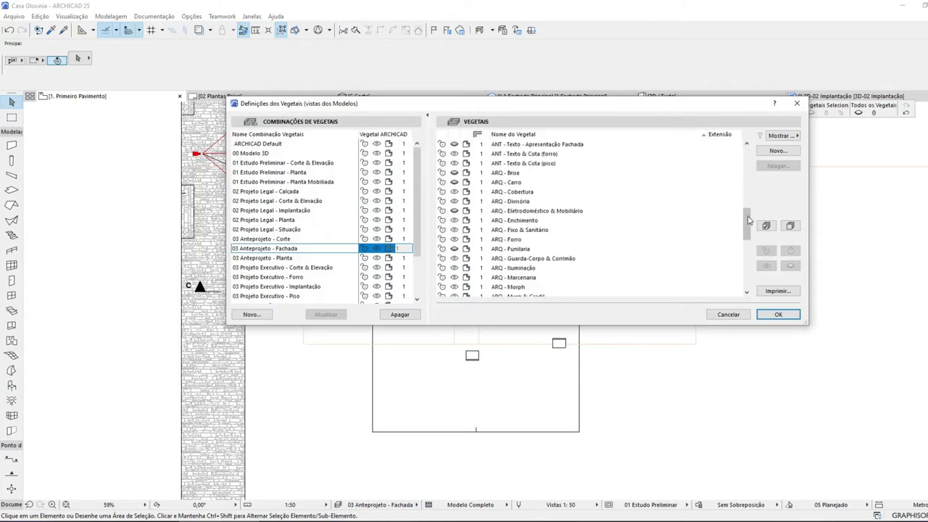
pyautogui.click(750, 201)
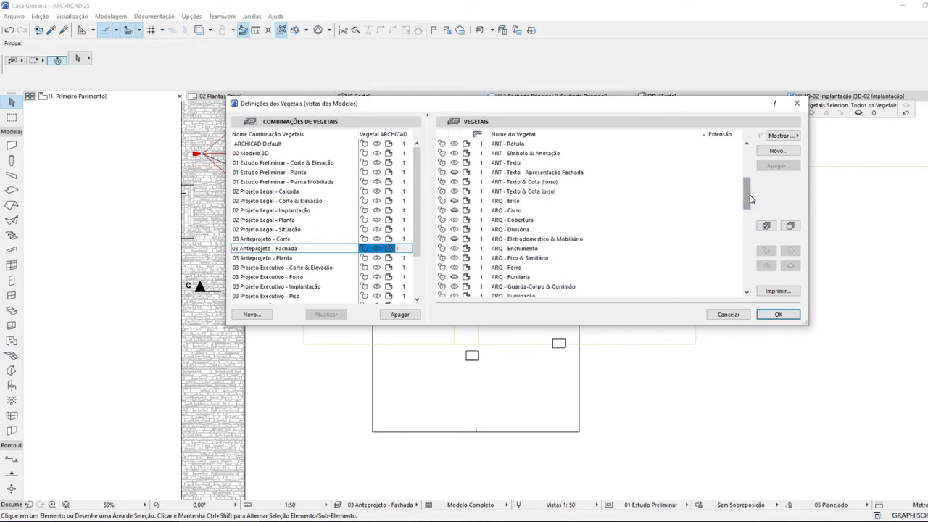
pyautogui.click(454, 203)
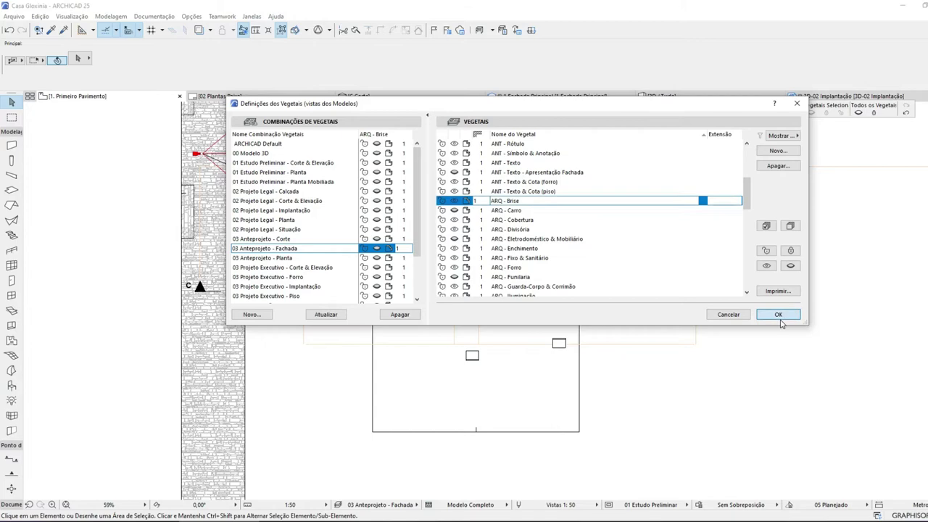
pyautogui.click(778, 315)
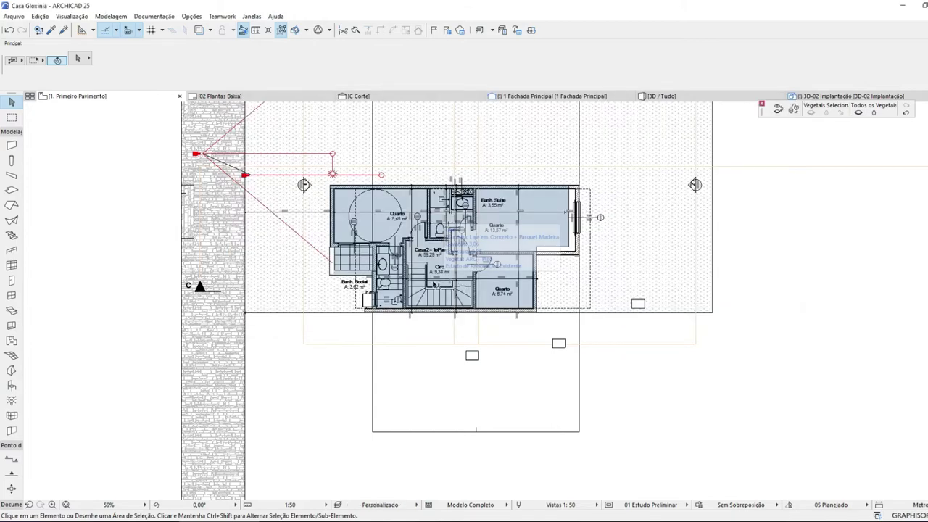
# - Move the two ARQ - Brise pillars beside Banh. Social straight outward from the wall, towards the street
pyautogui.scroll(5, 353, 308)
pyautogui.scroll(4, 392, 278)
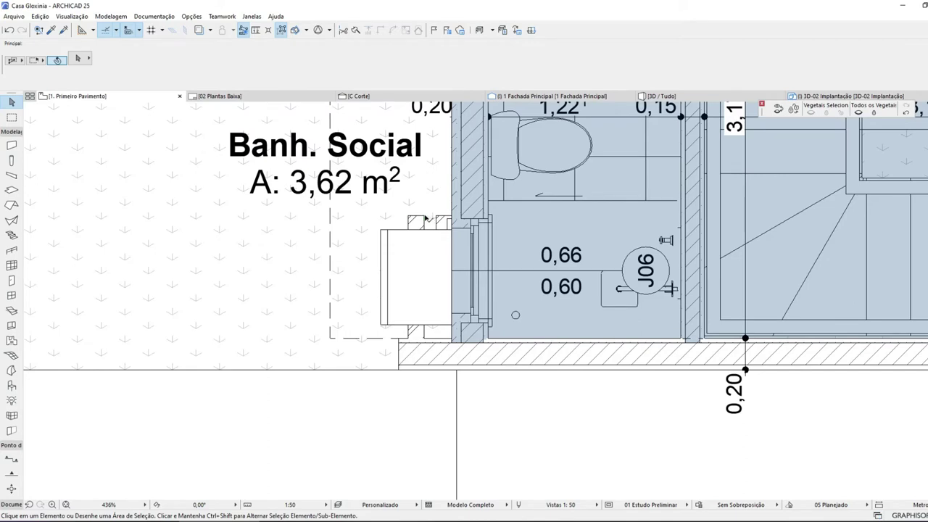
pyautogui.click(425, 220)
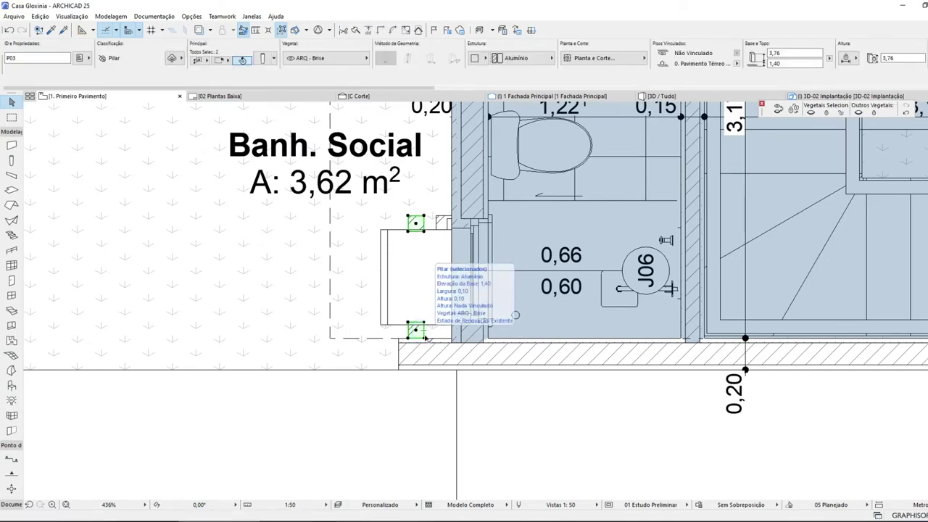
pyautogui.hotkey('ctrl', 'd')
pyautogui.click(430, 392)
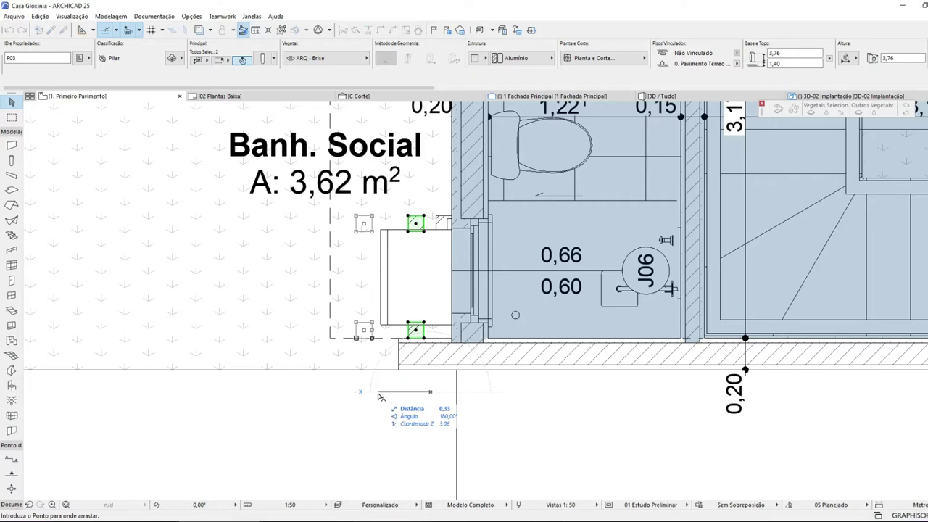
pyautogui.write(',')
pyautogui.press('Return')
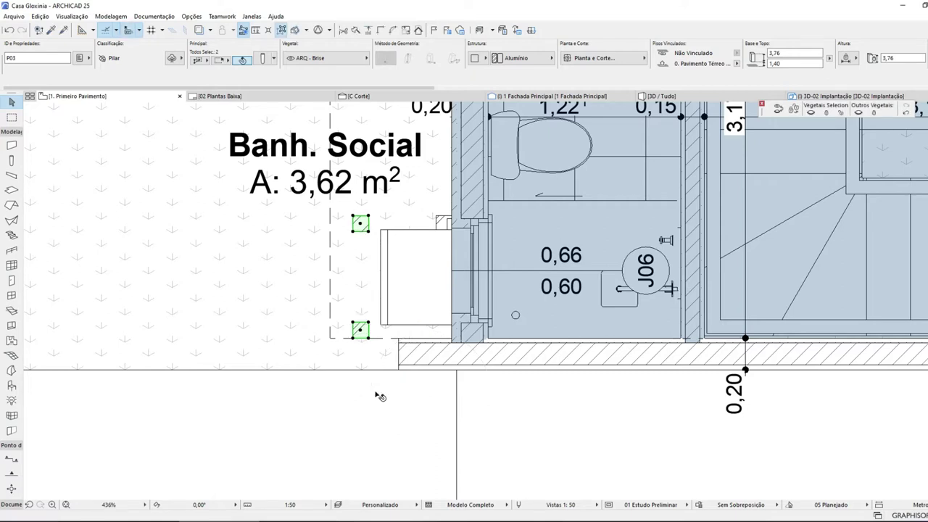
# - Hide the air-conditioning unit's INS - AVAC layer in front of window J06
pyautogui.click(382, 323)
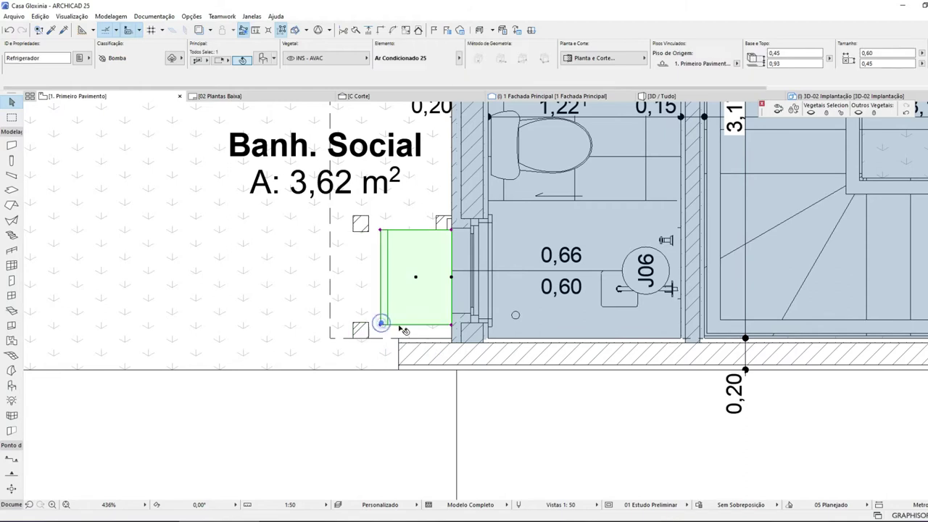
pyautogui.click(813, 114)
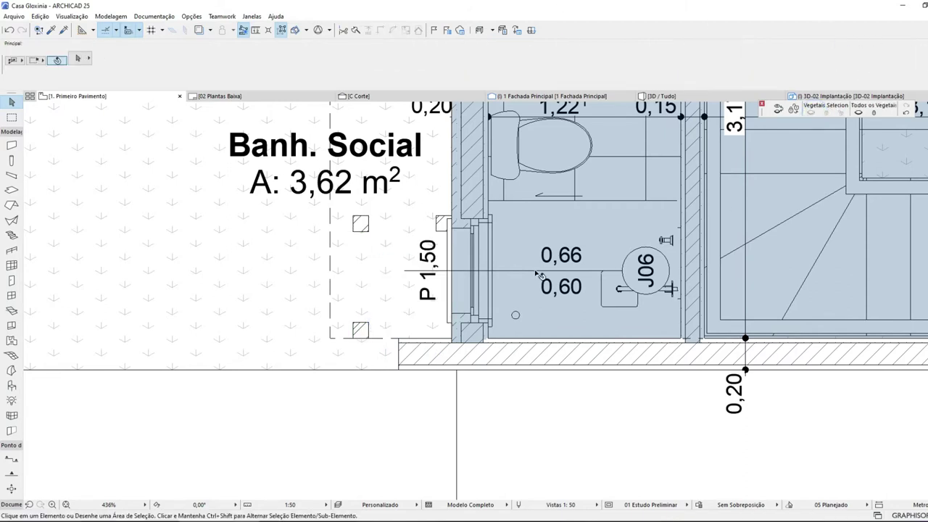
pyautogui.scroll(3, 439, 268)
pyautogui.scroll(1, 438, 265)
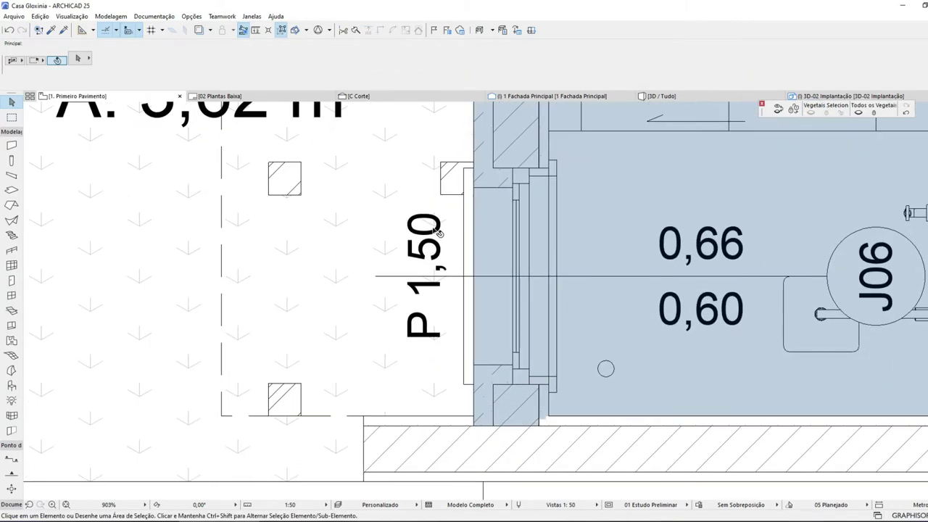
# - In the Pavimento Térreo plan, hide the covering slab and ANT - Cota Situação fill layers, and isolate the ARQ - Brise layer
pyautogui.hotkey('ctrl', 'Down')
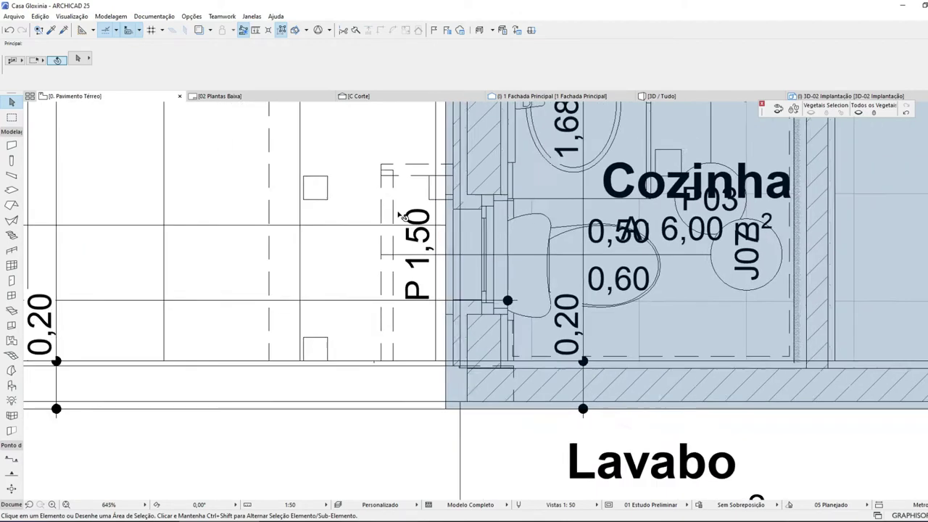
pyautogui.scroll(-2, 403, 216)
pyautogui.click(396, 186)
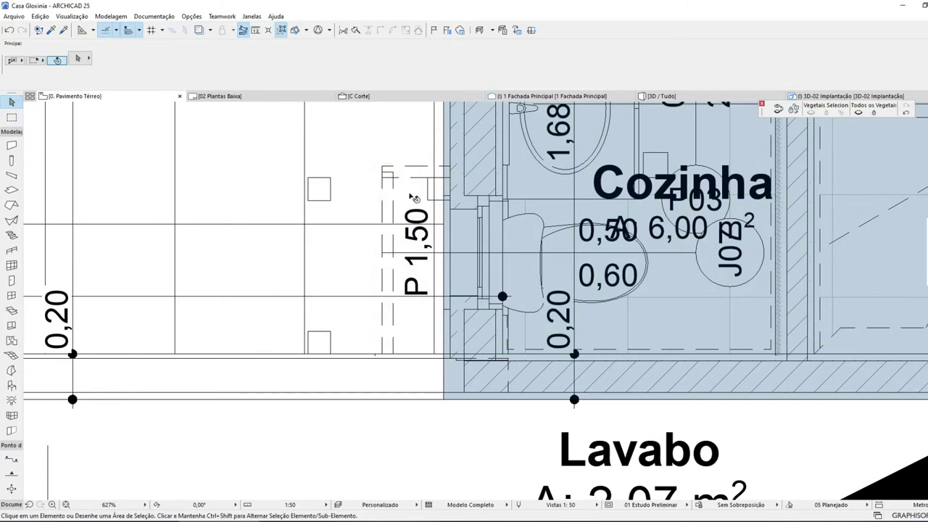
pyautogui.click(411, 197)
pyautogui.press('Escape')
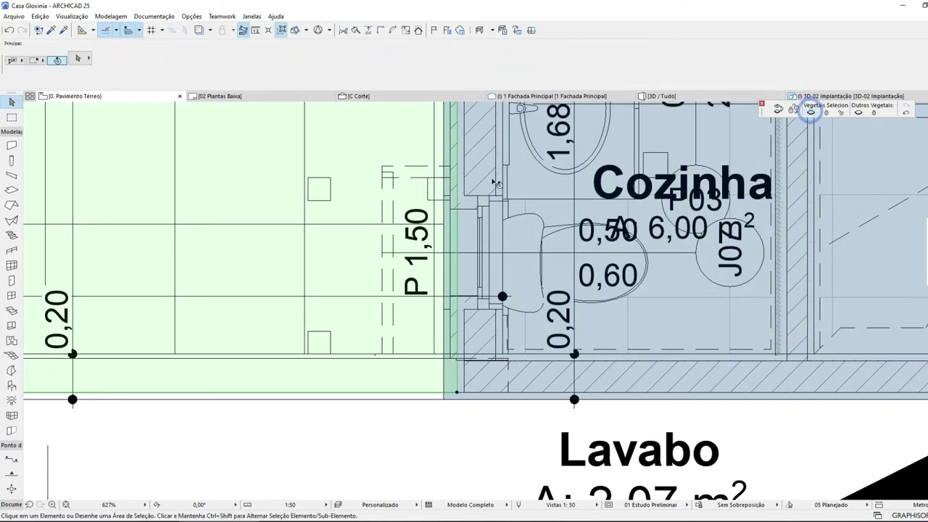
pyautogui.click(412, 194)
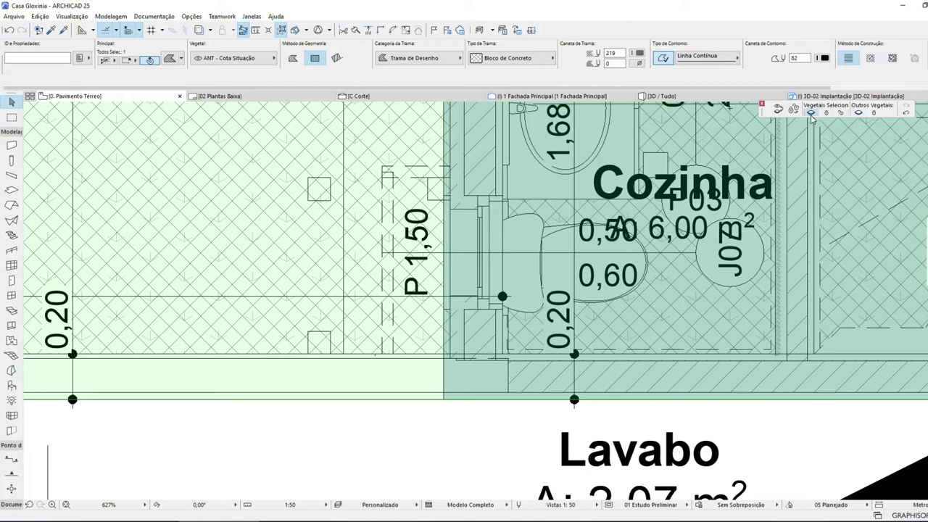
pyautogui.press('Delete')
pyautogui.click(396, 179)
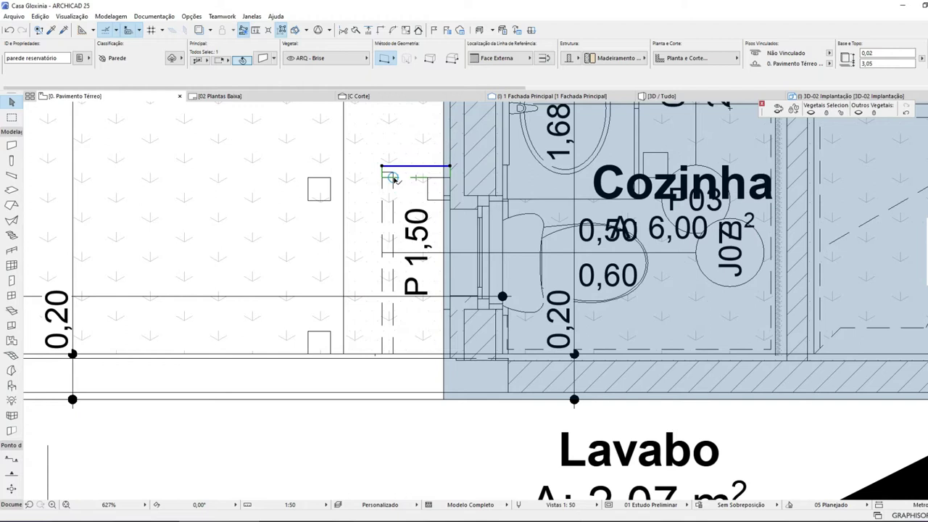
pyautogui.click(858, 113)
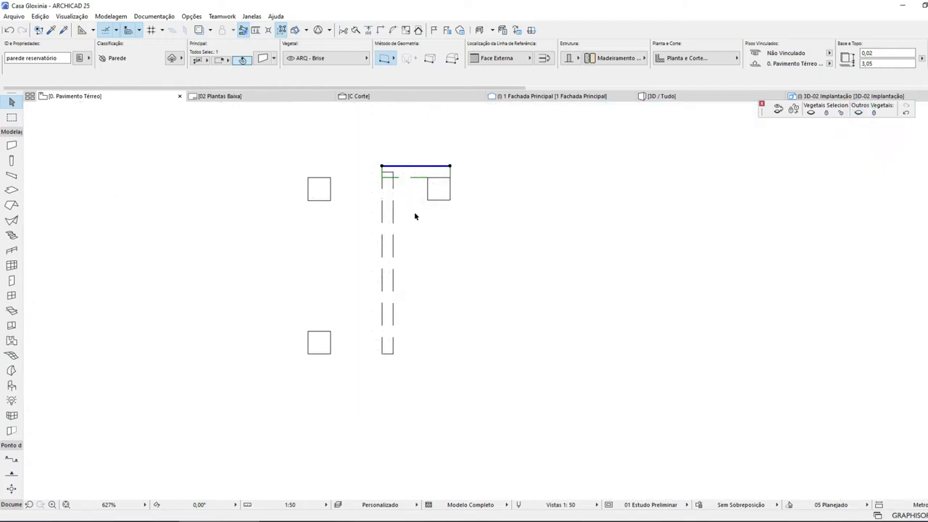
# - Move the stack of long street-facing brise slats horizontally outward to line up with the two relocated pillars
pyautogui.click(413, 212)
pyautogui.moveTo(452, 403); pyautogui.dragTo(376, 338)
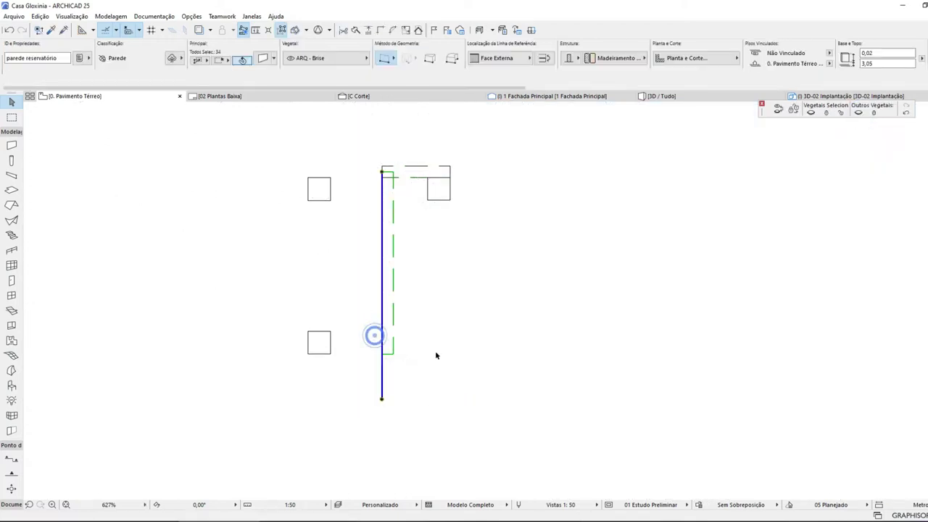
pyautogui.hotkey('ctrl', 'd')
pyautogui.click(478, 335)
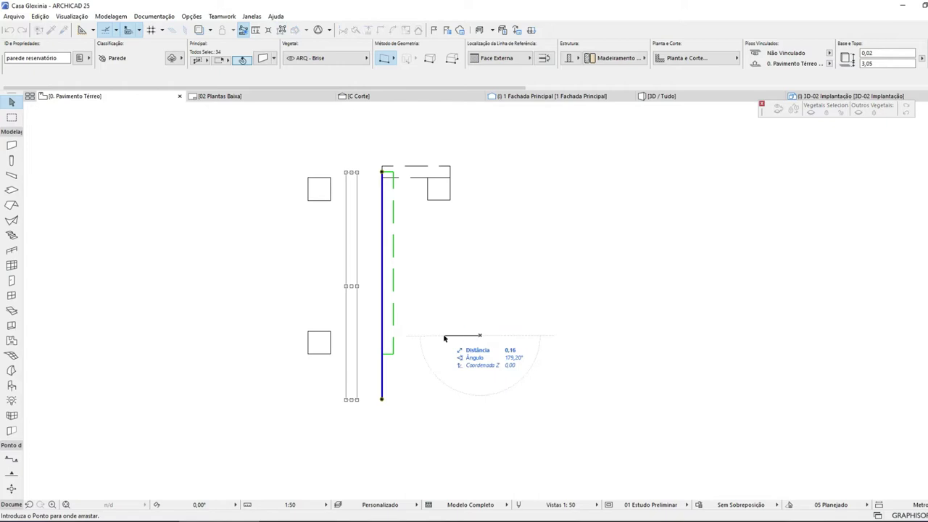
pyautogui.click(400, 340)
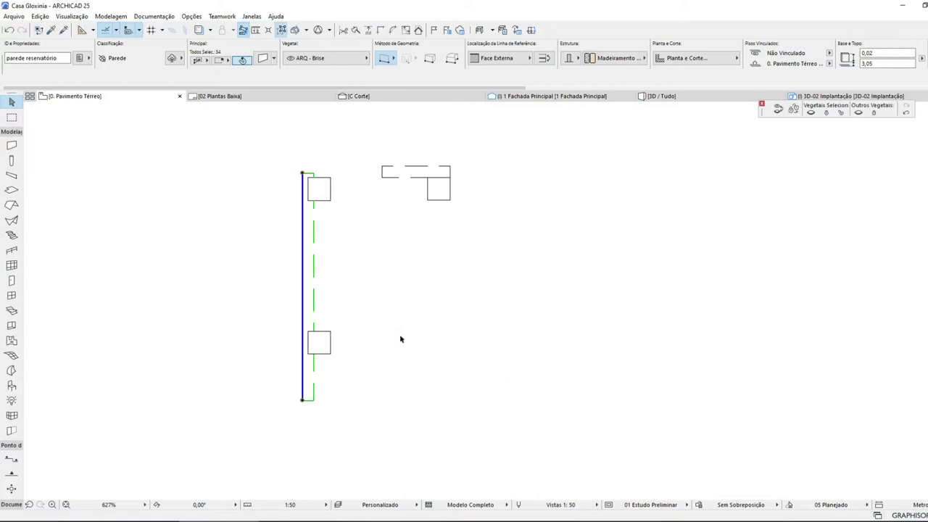
pyautogui.hotkey('ctrl', 'z')
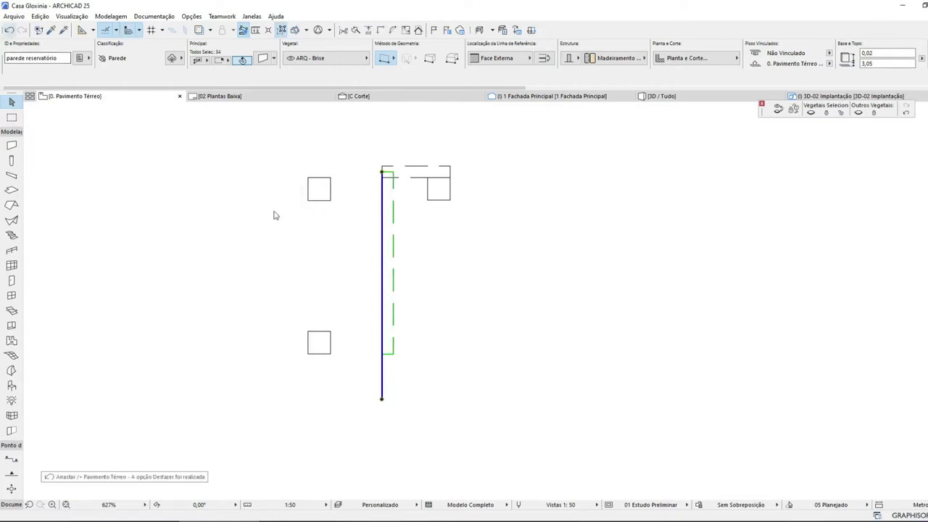
pyautogui.hotkey('ctrl', 'd')
pyautogui.click(471, 272)
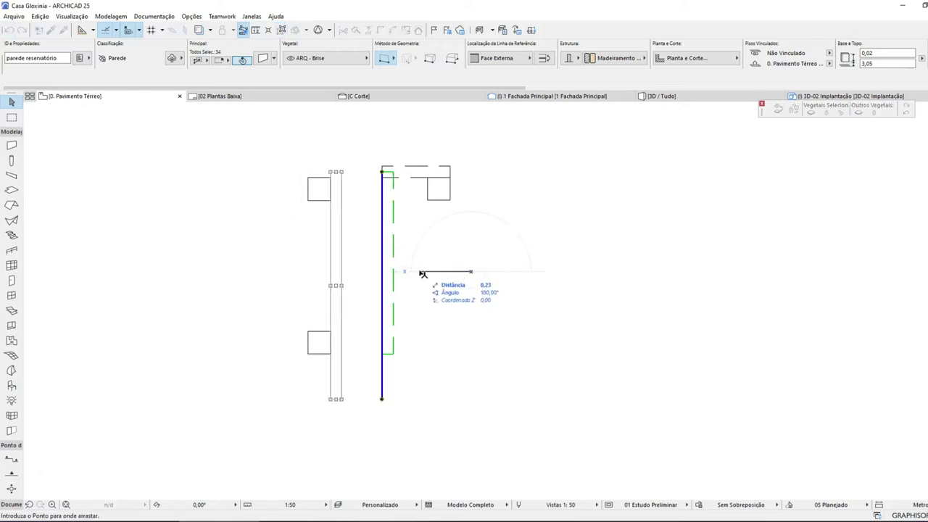
pyautogui.click(392, 274)
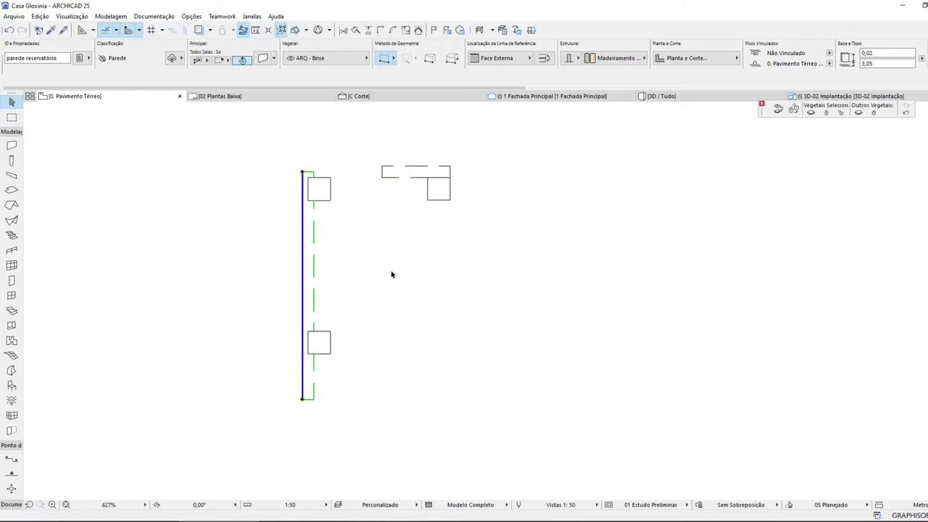
# - Stretch the short side brise slats to a length of 0,65 m, up to the outer corner of the relocated long slats
pyautogui.press('Escape')
pyautogui.moveTo(396, 193); pyautogui.dragTo(358, 141)
pyautogui.click(382, 166)
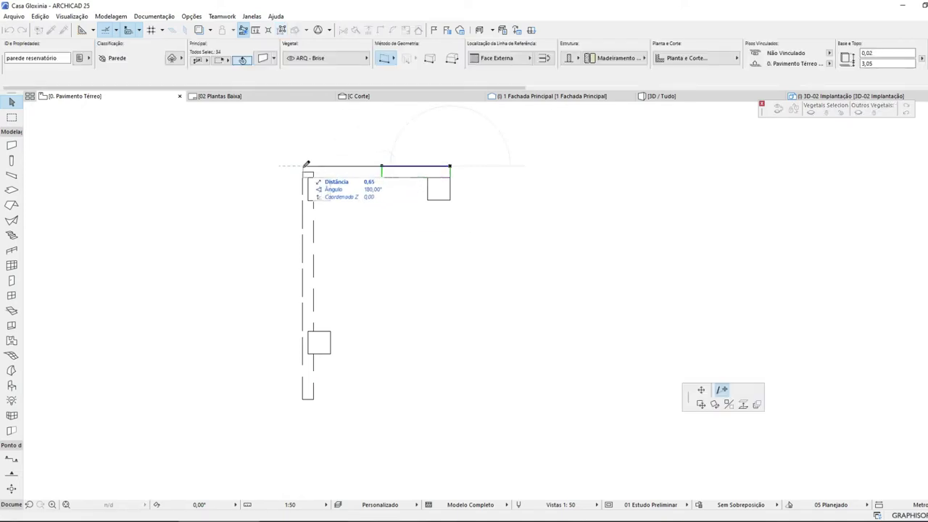
pyautogui.click(312, 166)
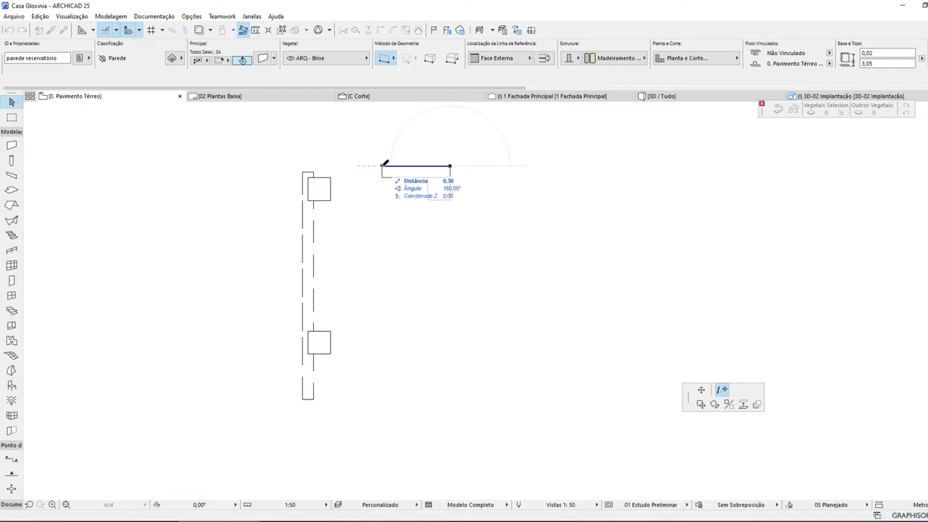
pyautogui.click(303, 167)
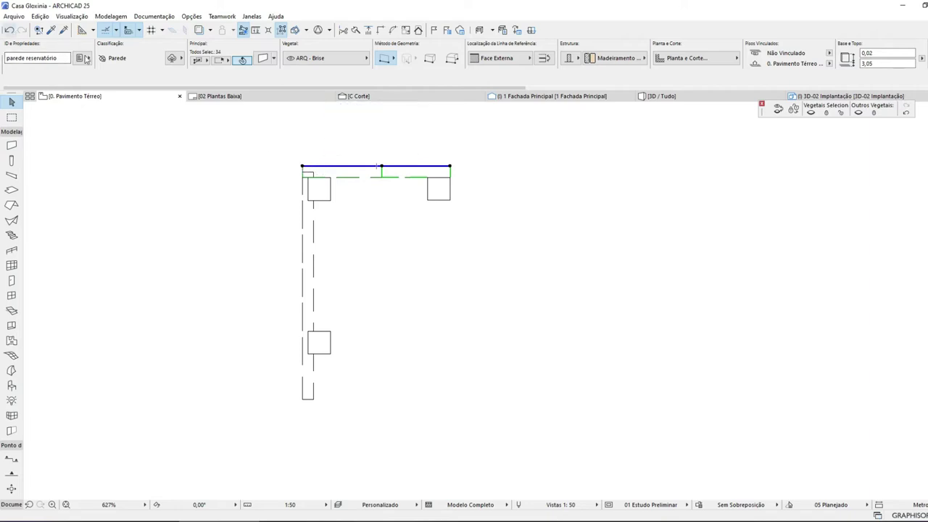
pyautogui.click(385, 169)
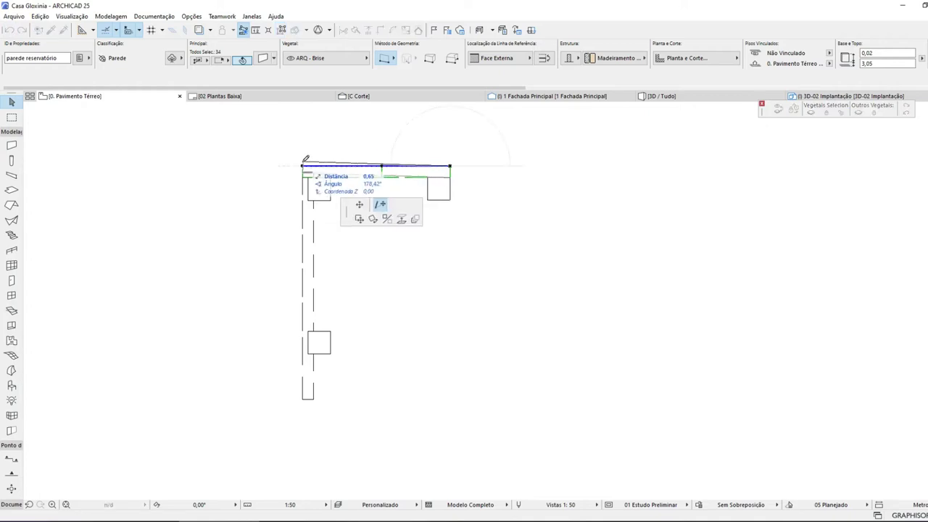
pyautogui.click(305, 163)
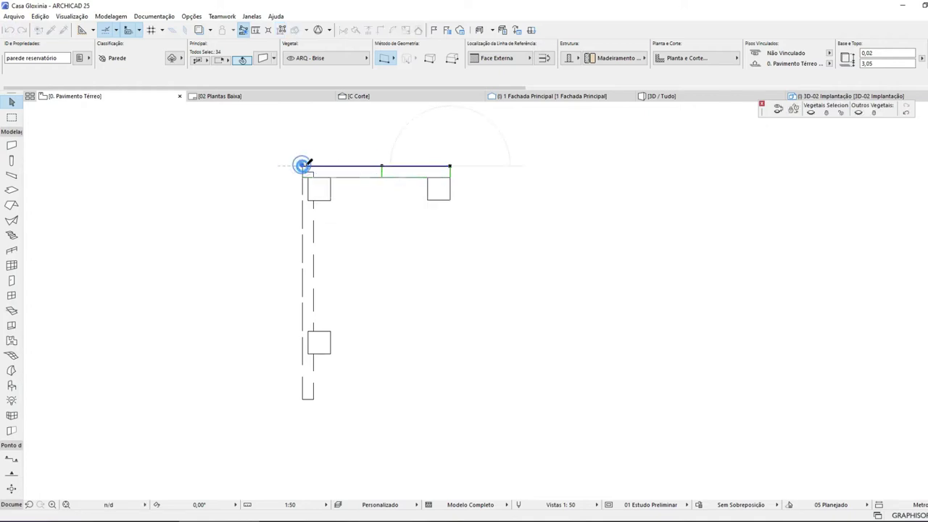
pyautogui.click(382, 169)
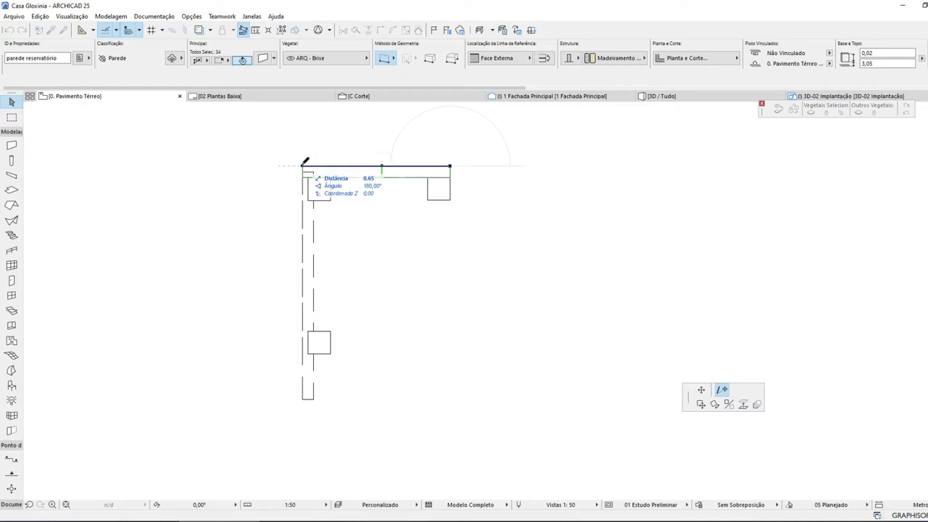
pyautogui.click(305, 166)
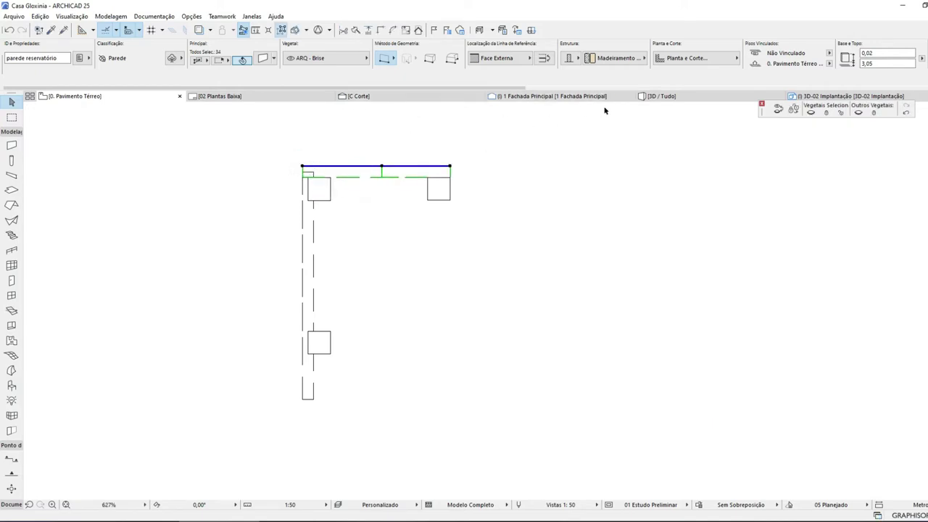
# - Select all the brise slats and pillars, show only them in 3D, and orbit to the side with unstretched slats
pyautogui.click(549, 140)
pyautogui.click(211, 415)
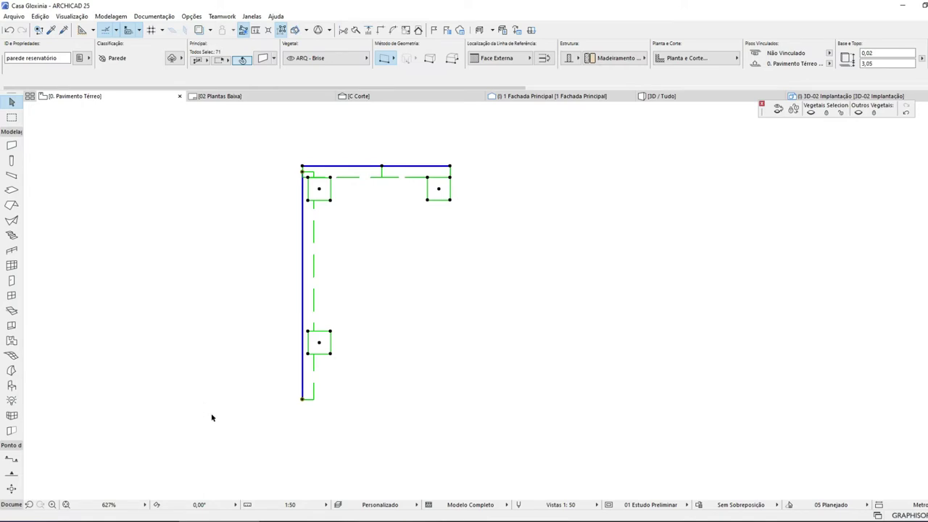
pyautogui.press('F5')
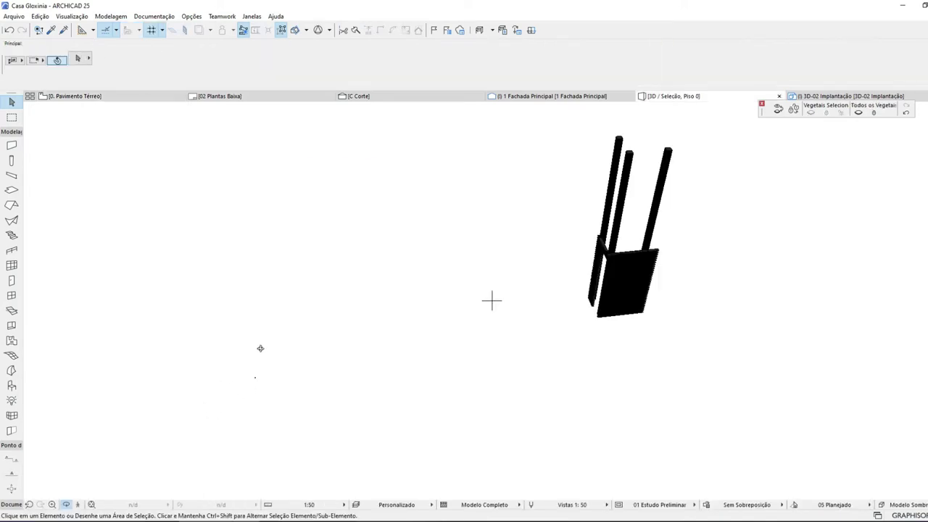
pyautogui.click(577, 387)
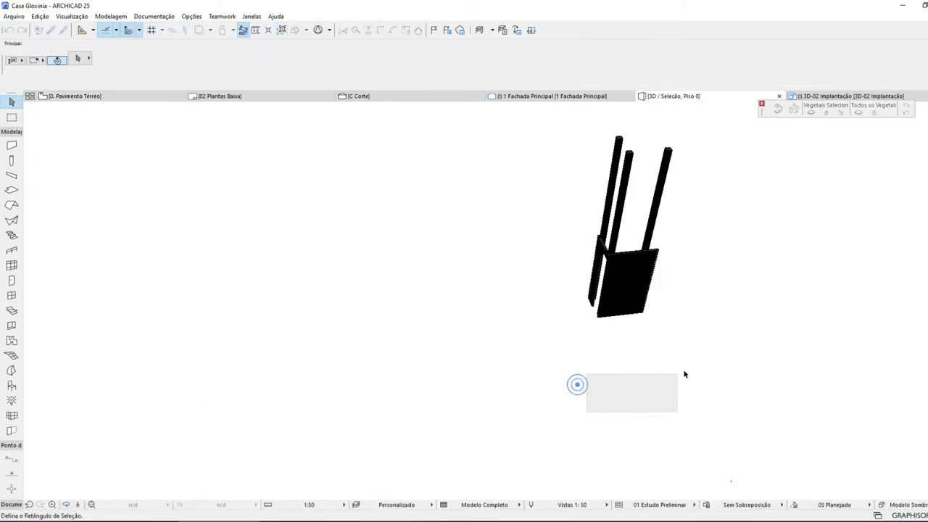
pyautogui.press('o')
pyautogui.moveTo(581, 342); pyautogui.dragTo(839, 303)
pyautogui.scroll(5, 645, 296)
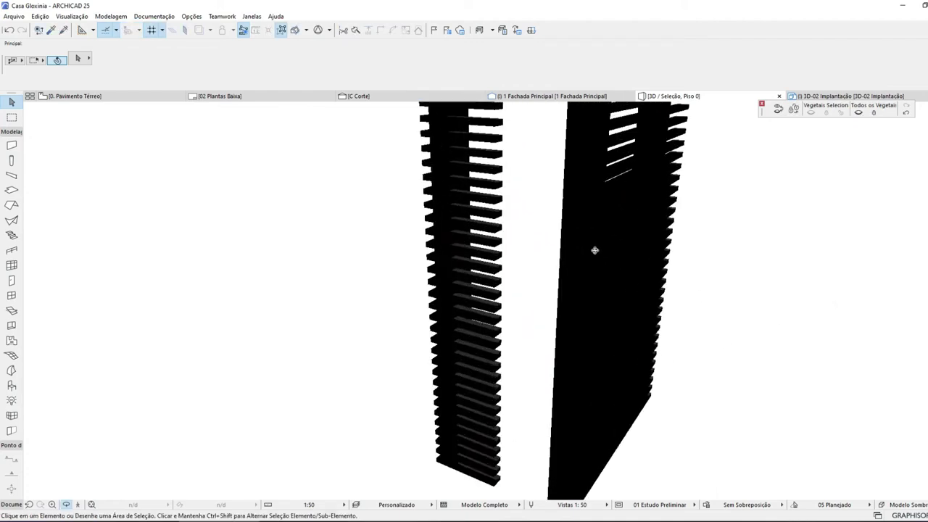
pyautogui.scroll(-2, 595, 251)
# - Delete all the short side brise slats left below the three extended ones
pyautogui.click(551, 181)
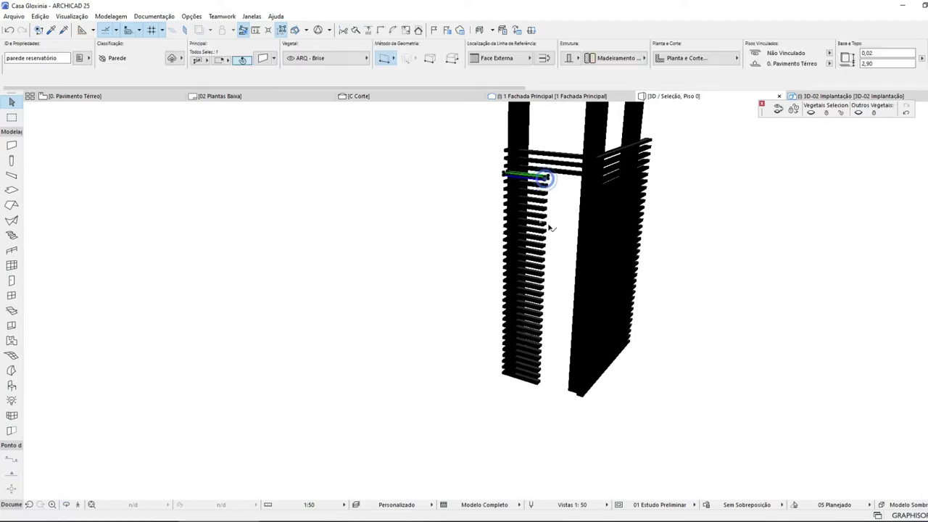
pyautogui.click(562, 394)
pyautogui.moveTo(549, 403); pyautogui.dragTo(538, 186)
pyautogui.moveTo(582, 408); pyautogui.dragTo(546, 357)
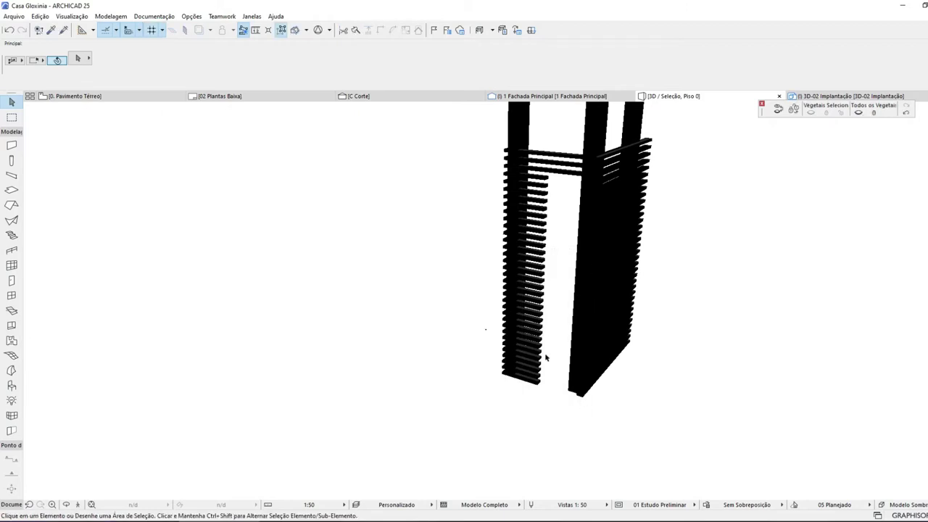
pyautogui.click(556, 182)
pyautogui.click(551, 184)
pyautogui.click(551, 184)
pyautogui.click(554, 186)
pyautogui.moveTo(554, 186); pyautogui.dragTo(536, 387)
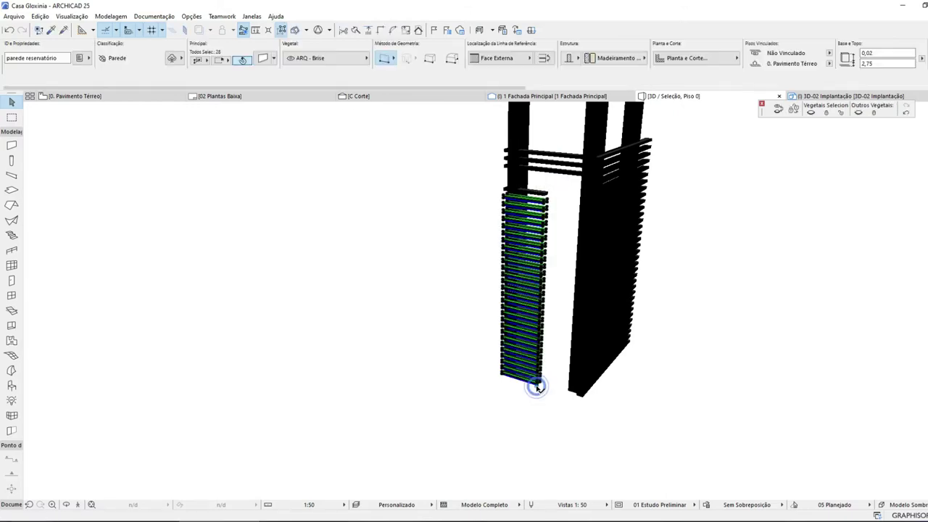
pyautogui.press('Delete')
pyautogui.click(545, 192)
pyautogui.press('Delete')
pyautogui.click(556, 174)
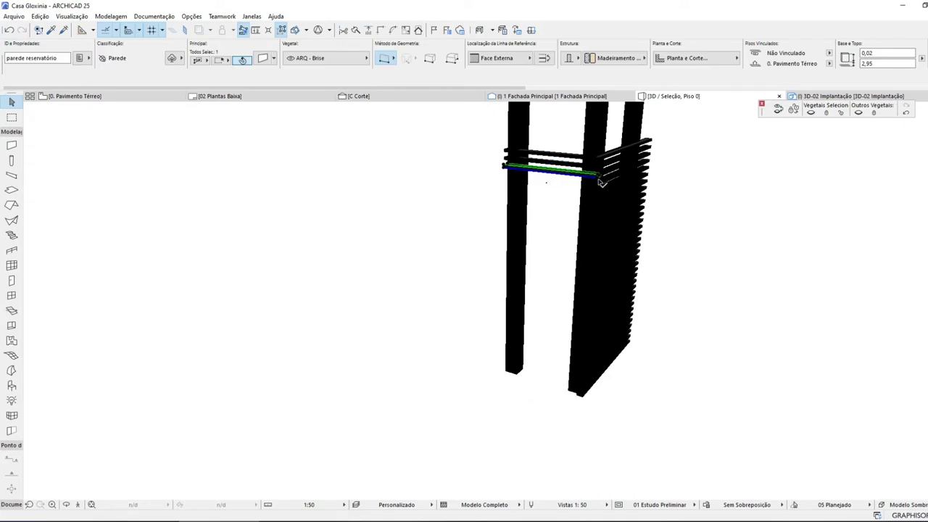
pyautogui.click(506, 169)
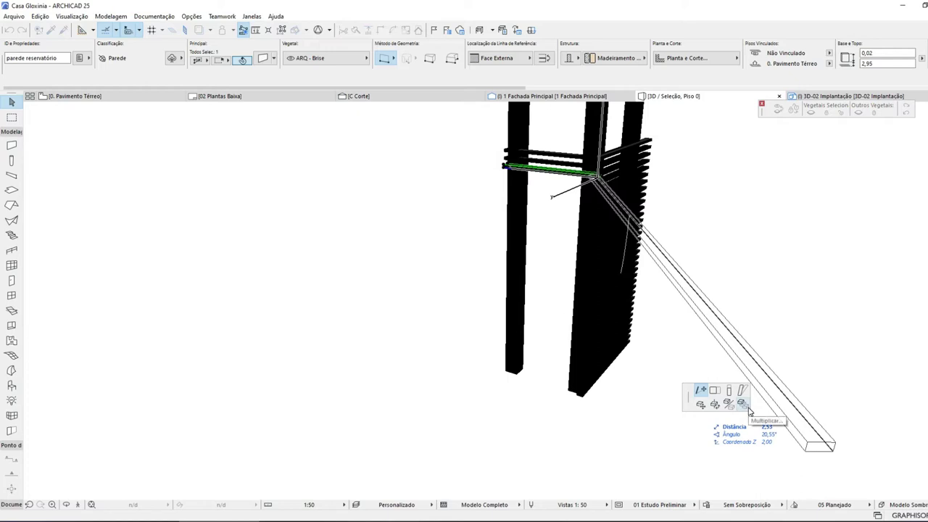
pyautogui.click(742, 405)
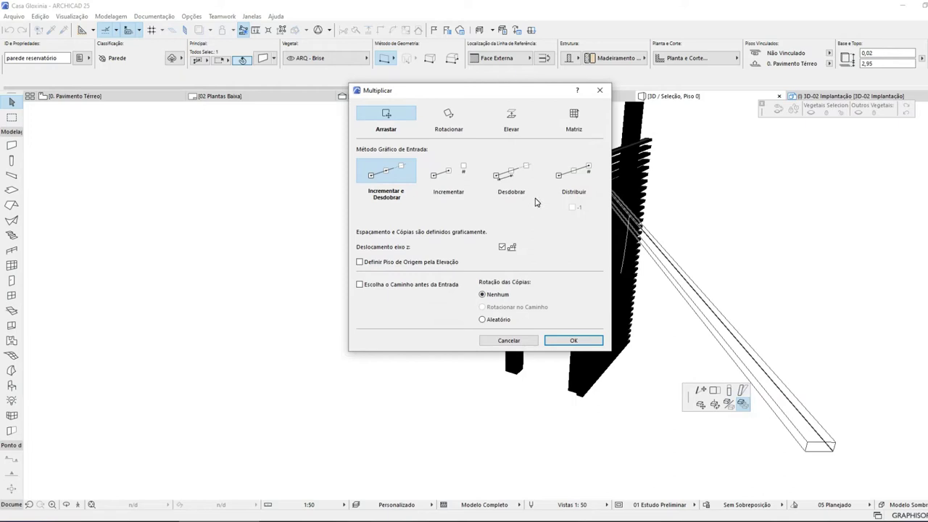
pyautogui.click(512, 175)
pyautogui.click(510, 230)
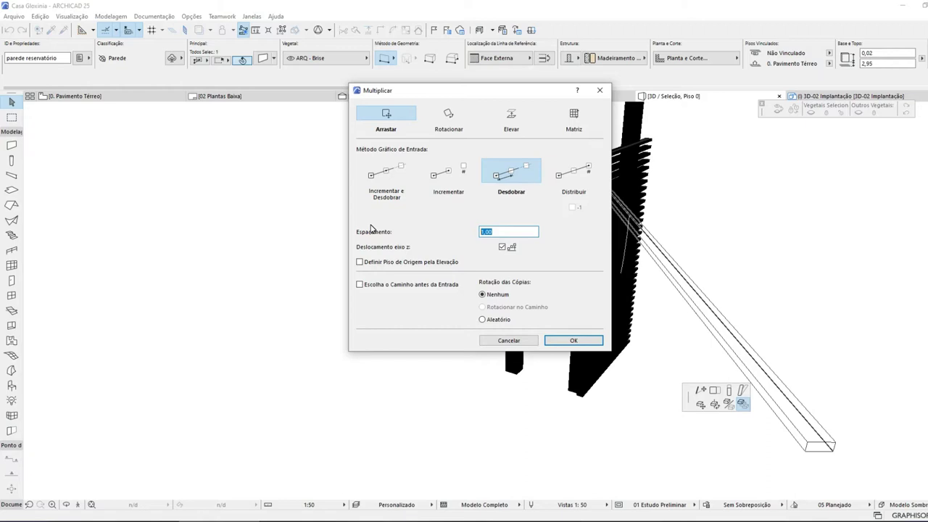
pyautogui.press('Escape')
pyautogui.press('Escape')
pyautogui.press('Escape')
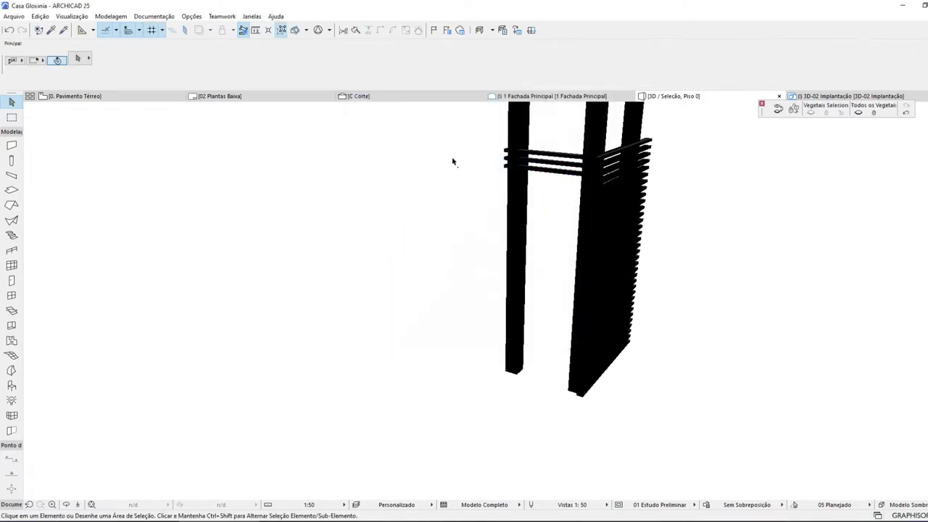
# - Measure the vertical spacing between the extended side brise slats at their outer ends in the 3D view
pyautogui.scroll(5, 519, 160)
pyautogui.scroll(-2, 519, 177)
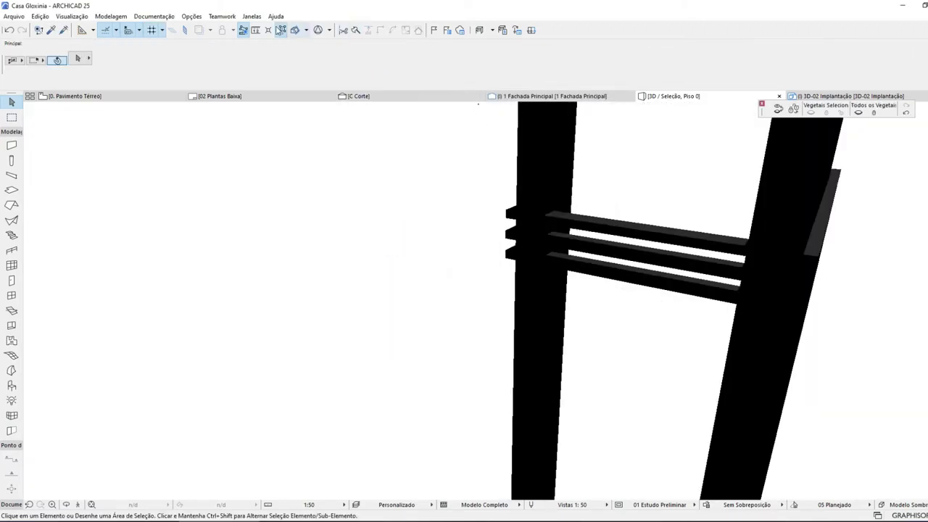
pyautogui.click(255, 30)
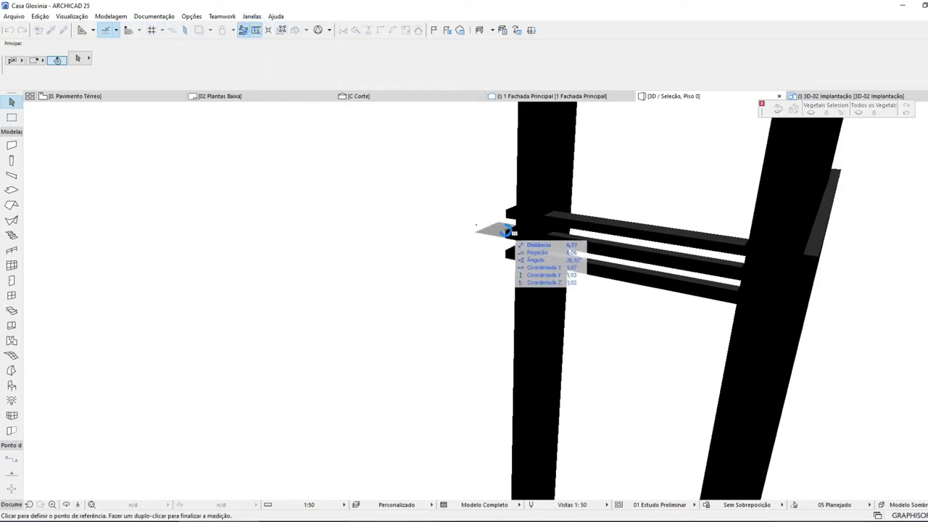
pyautogui.click(505, 231)
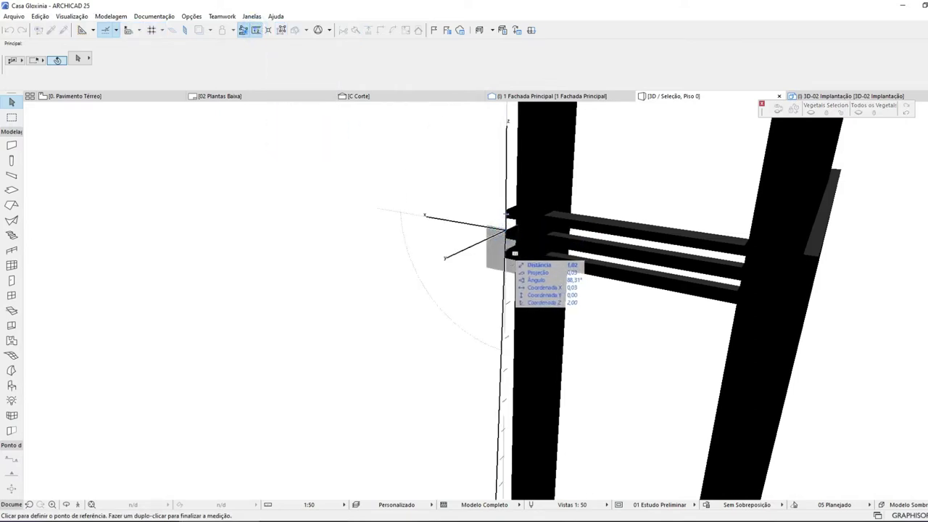
pyautogui.click(506, 251)
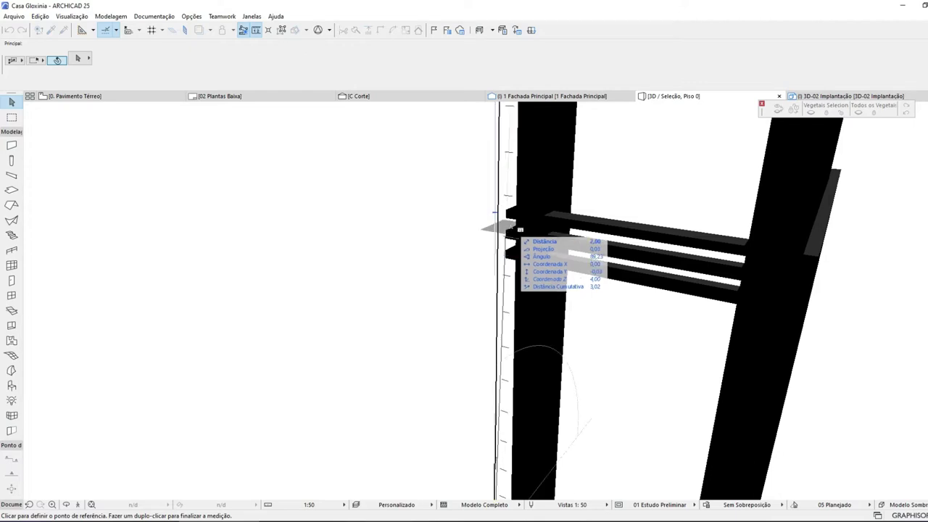
pyautogui.press('Escape')
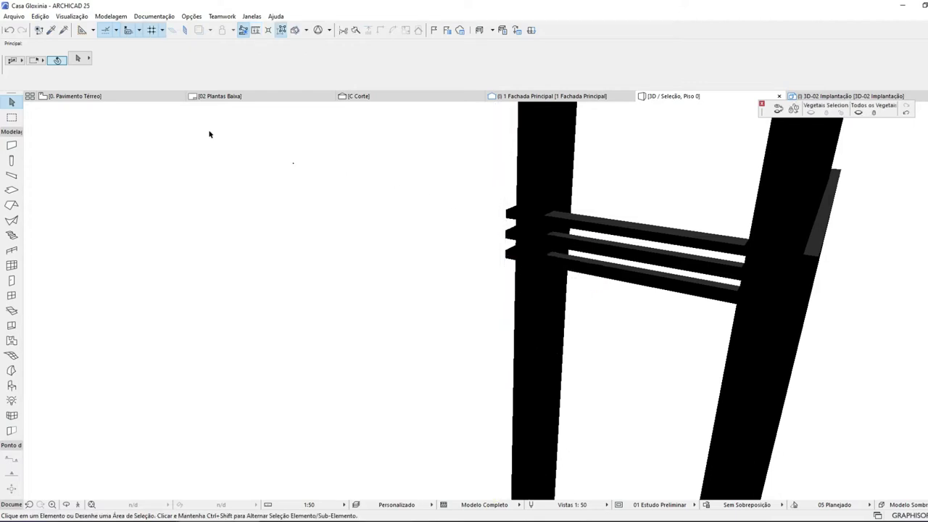
# - Open the C Corte section view
pyautogui.click(374, 97)
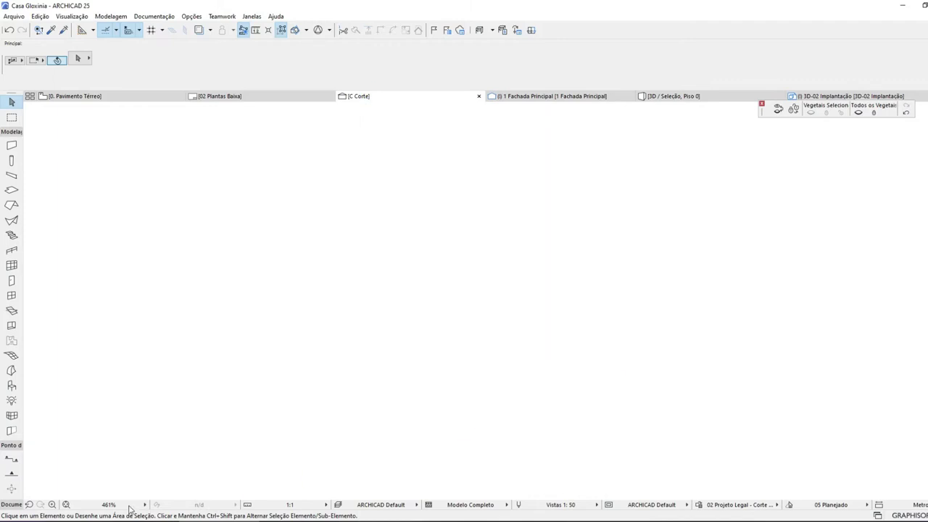
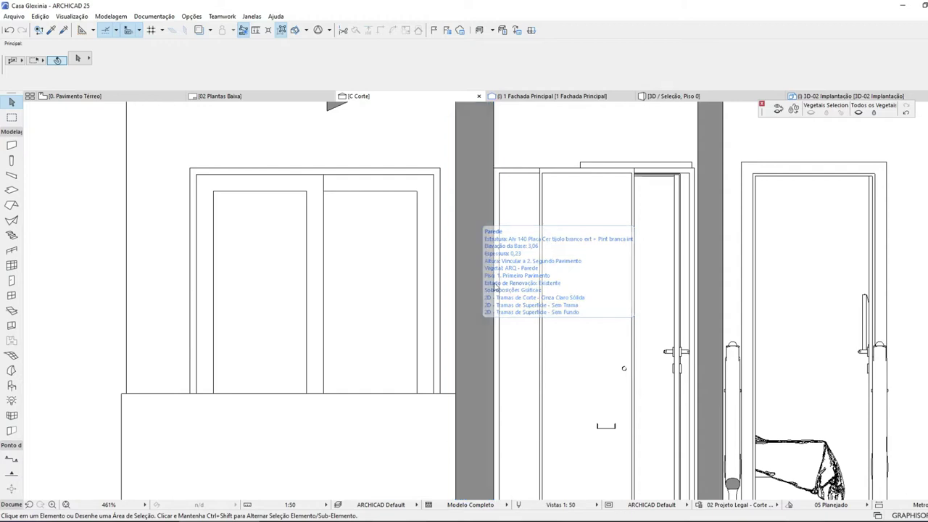
# - Open the 0. Pavimento Térreo floor plan and apply the ARCHICAD Default layer combination
pyautogui.scroll(-6, 429, 222)
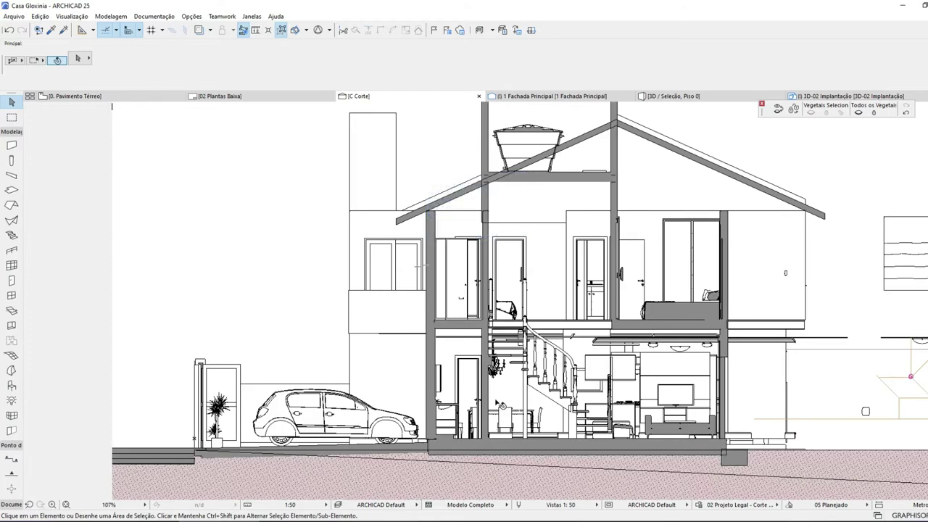
pyautogui.click(116, 95)
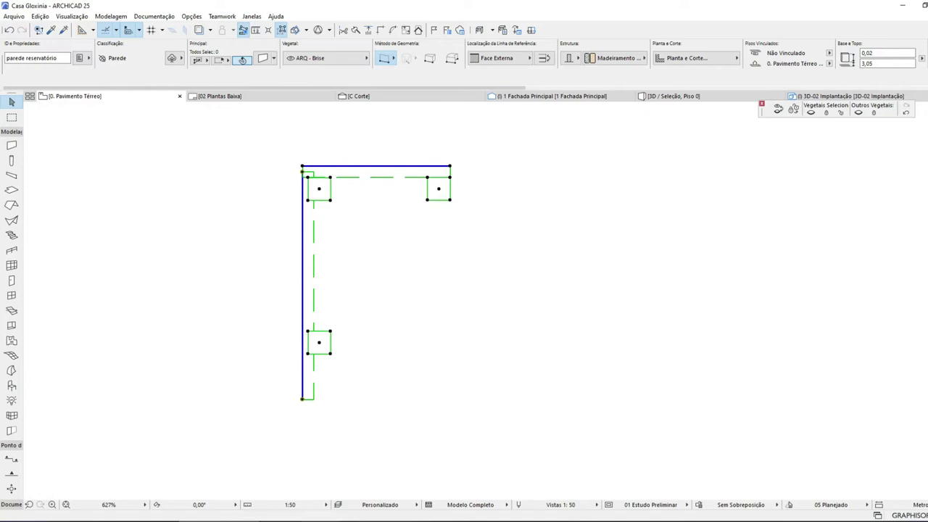
pyautogui.click(388, 506)
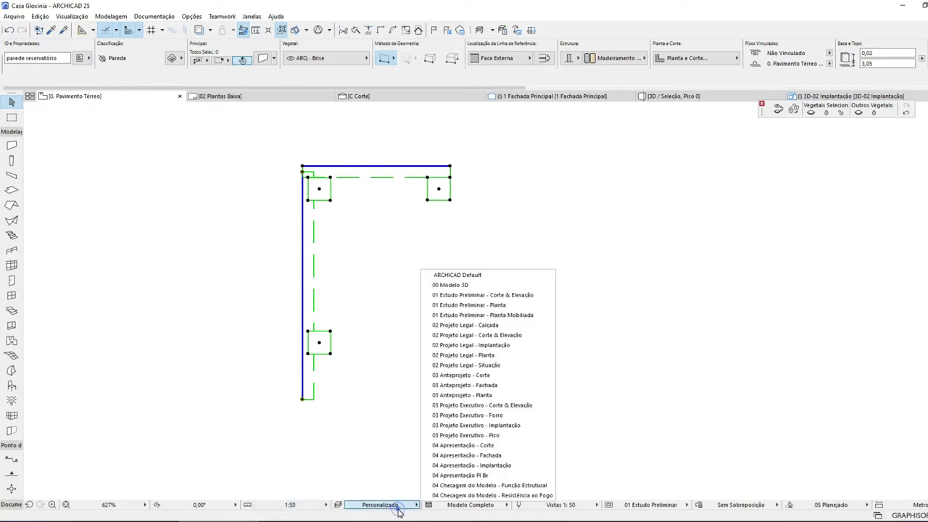
pyautogui.click(453, 274)
pyautogui.scroll(-10, 443, 385)
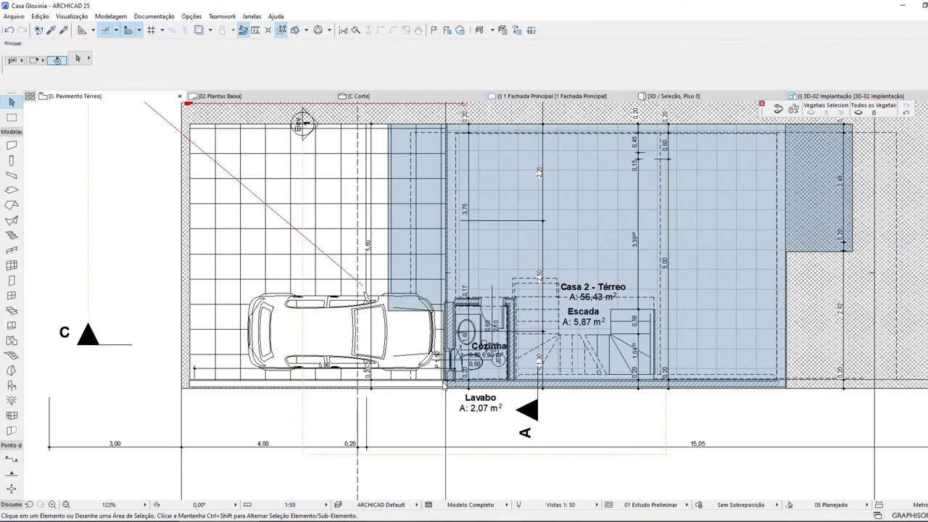
# - Move section line C straight down by about 0,56 m on the ground floor plan
pyautogui.click(90, 341)
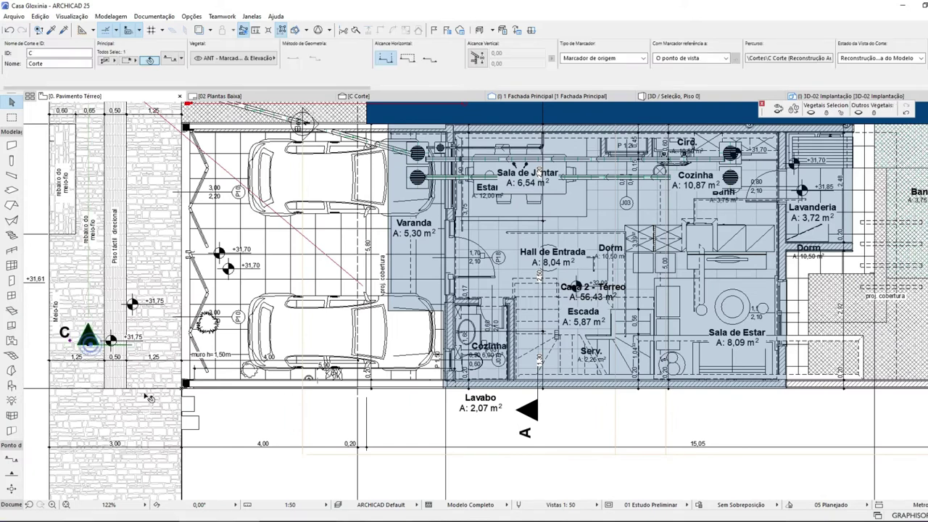
pyautogui.click(249, 408)
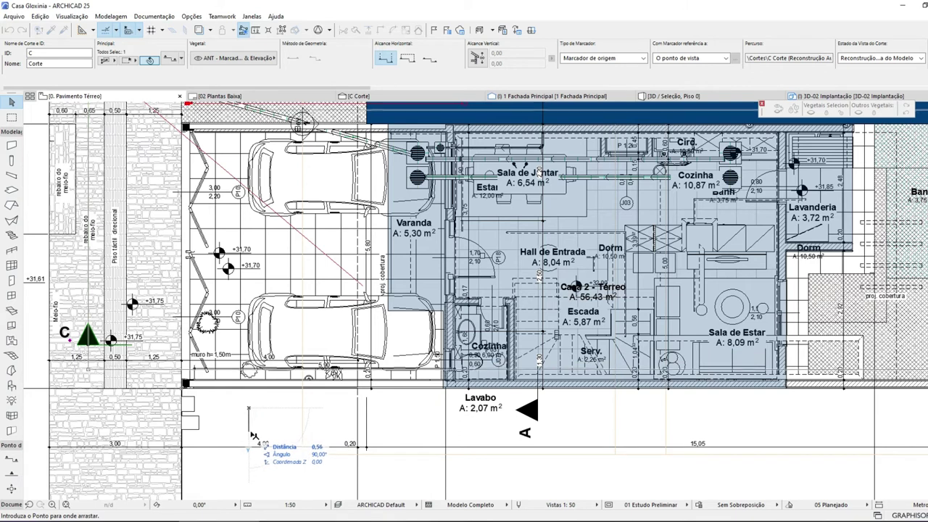
pyautogui.click(251, 434)
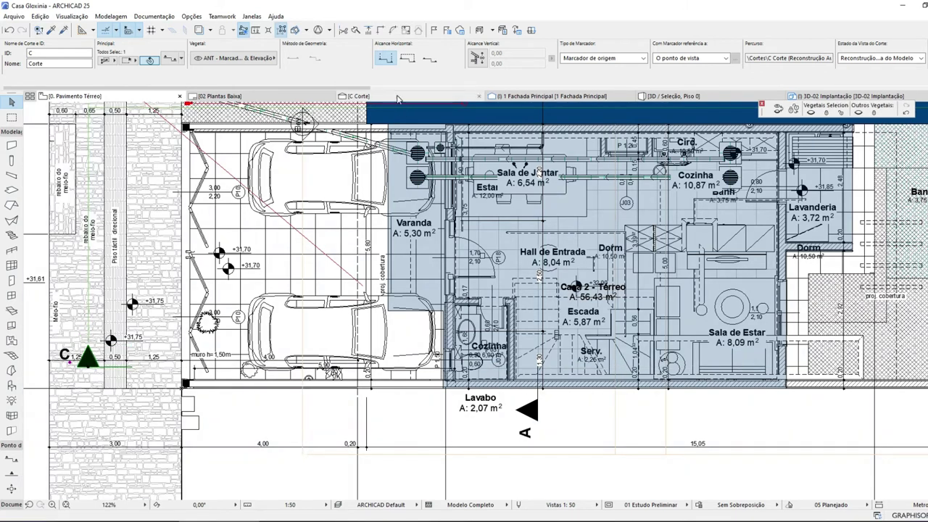
# - Show the ARQ - Brise layer in section C Corte through the layer settings
pyautogui.click(397, 97)
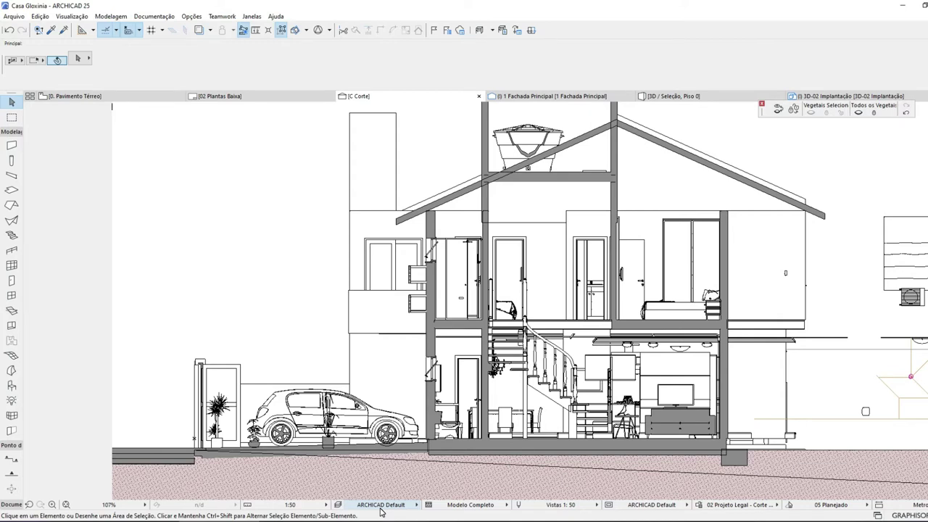
pyautogui.click(338, 504)
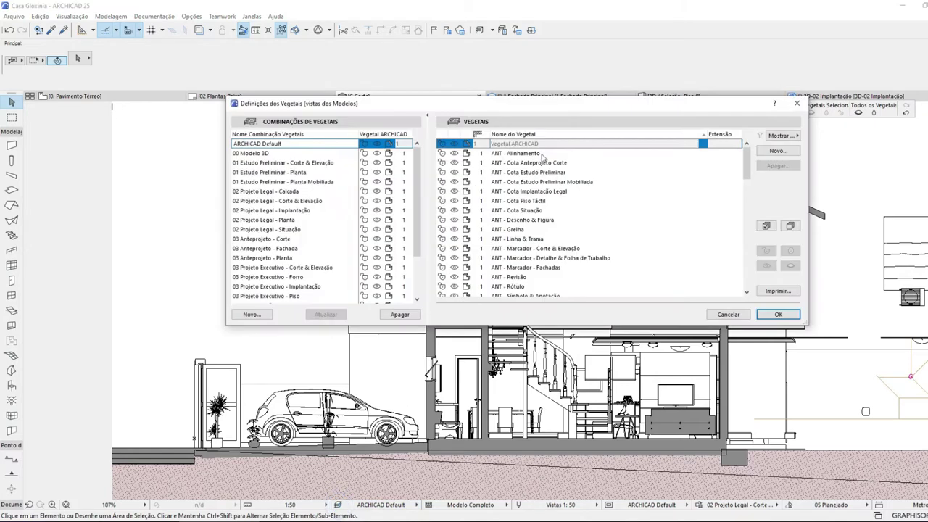
pyautogui.scroll(-4, 544, 181)
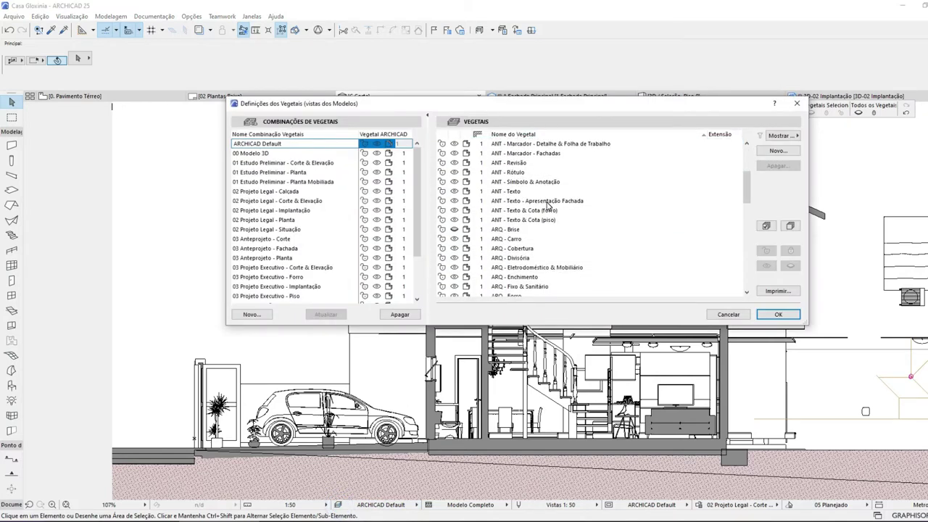
pyautogui.click(518, 232)
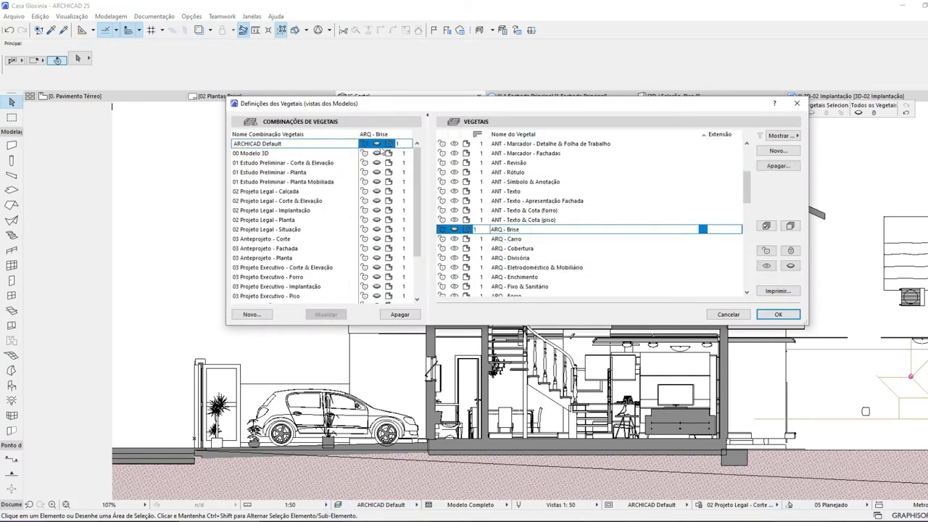
pyautogui.click(779, 314)
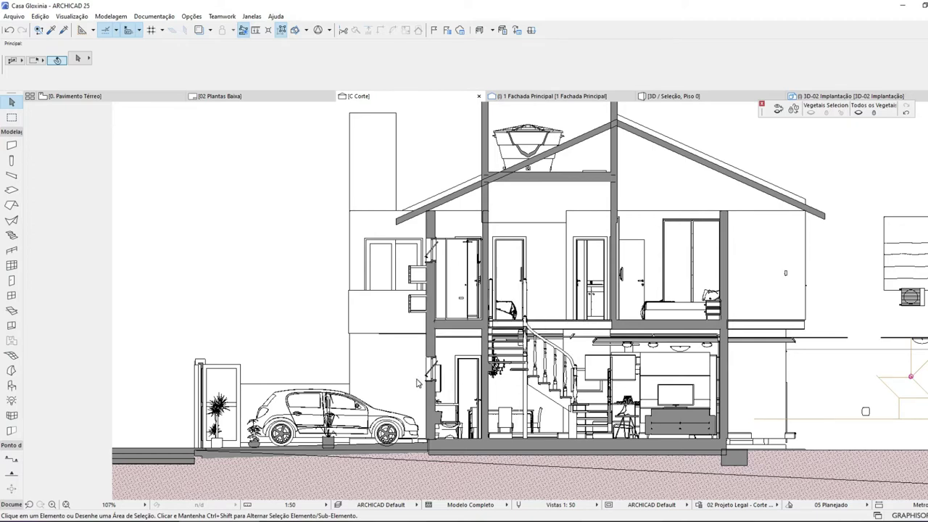
pyautogui.moveTo(420, 383)
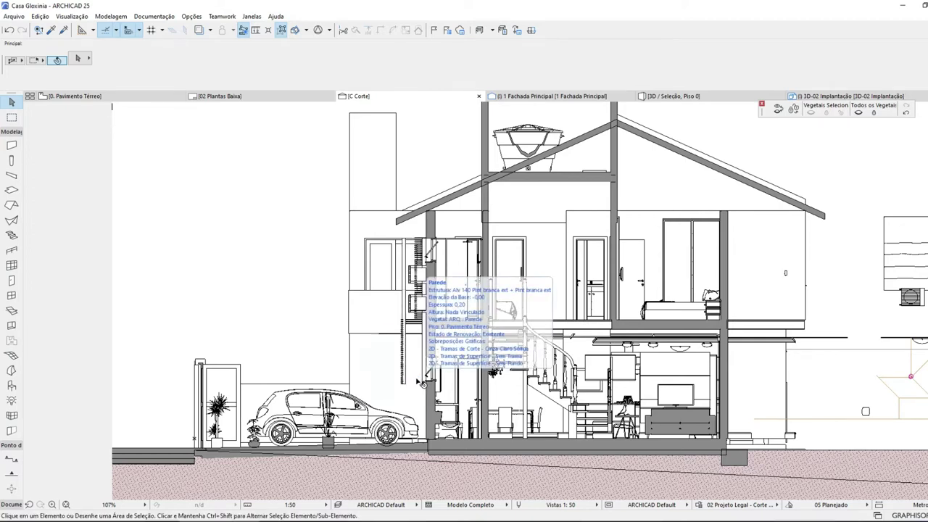
# - Isolate the ARQ - Brise layer in the section by hiding all layers other than that of the upper brise slat
pyautogui.scroll(5, 411, 325)
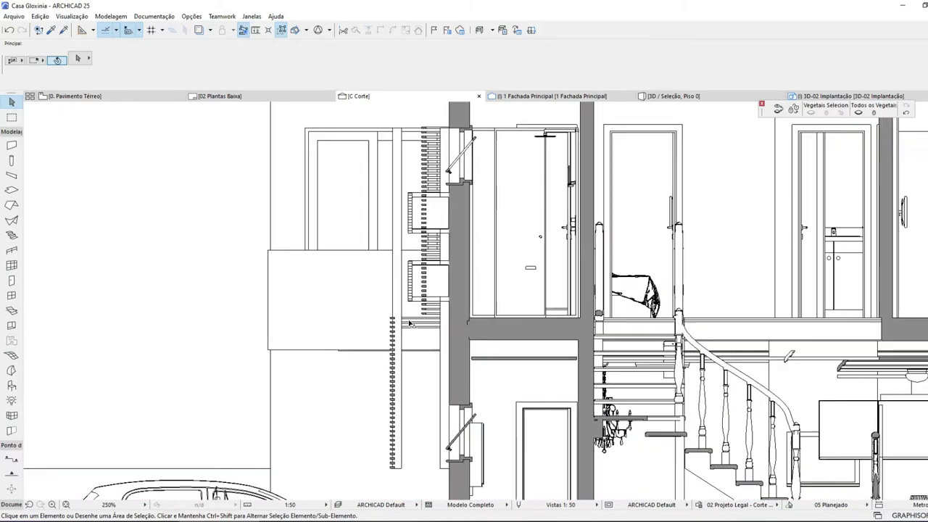
pyautogui.scroll(1, 410, 324)
pyautogui.scroll(-2, 411, 324)
pyautogui.moveTo(412, 322)
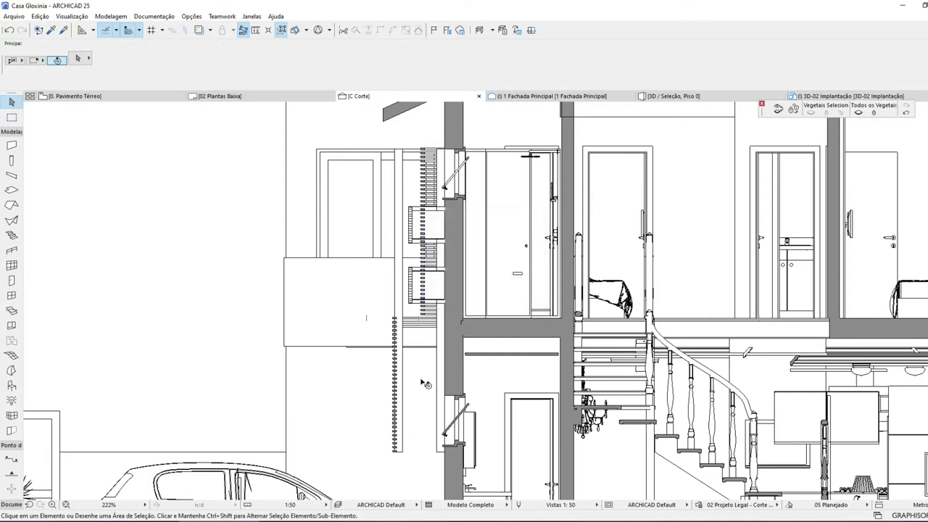
pyautogui.click(402, 304)
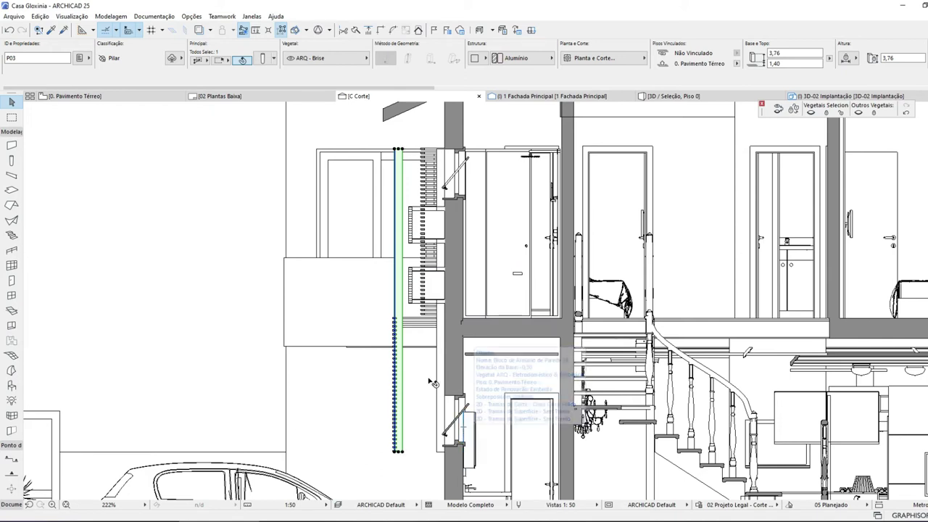
pyautogui.scroll(2, 424, 232)
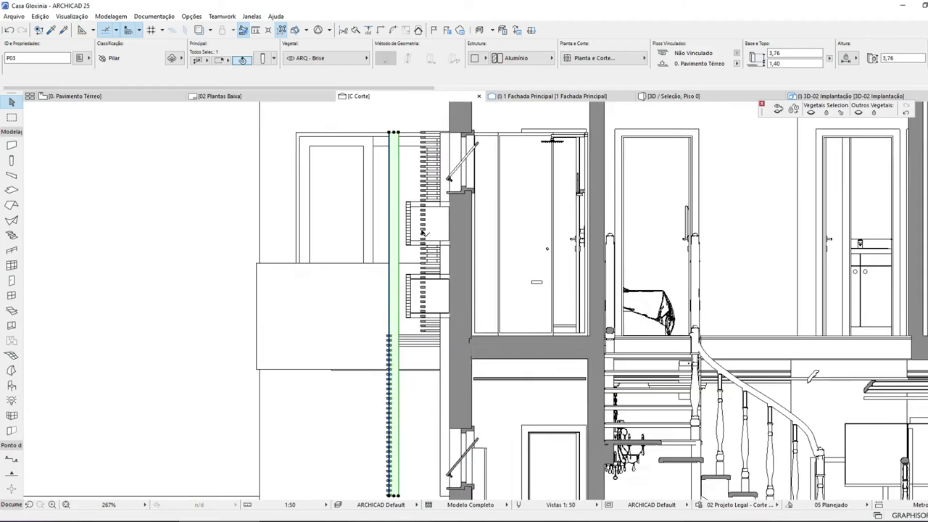
pyautogui.click(424, 119)
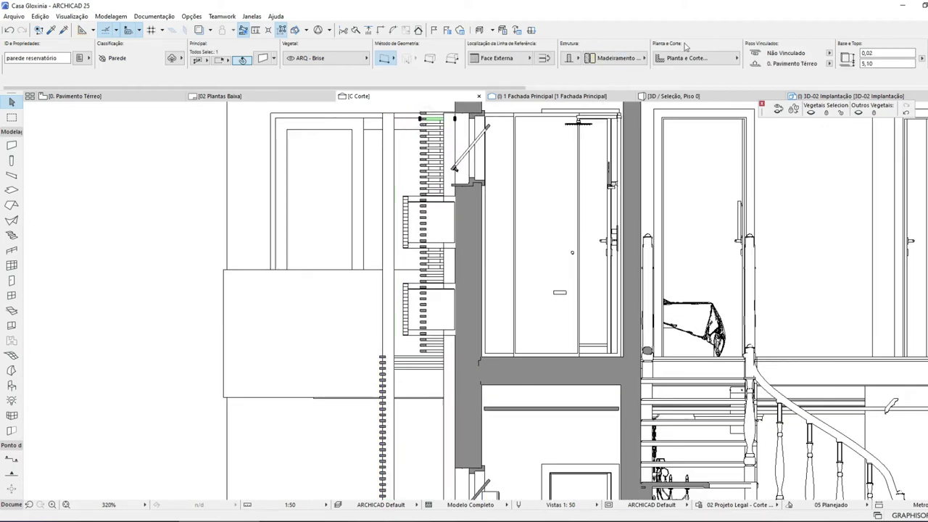
pyautogui.click(859, 113)
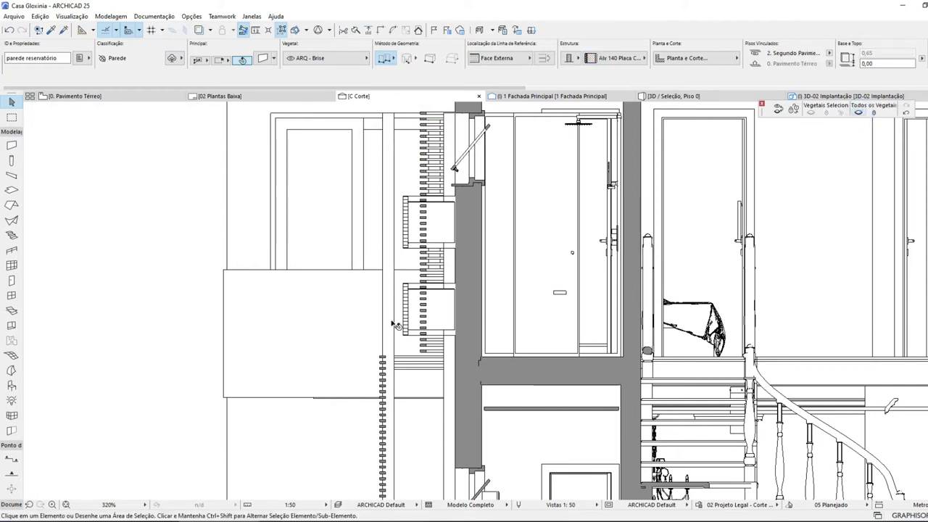
# - Move all the upper brise slats 0,35 m horizontally at 180°, in line with the lower slats
pyautogui.moveTo(411, 108)
pyautogui.mouseDown()
pyautogui.moveTo(423, 347)
pyautogui.moveTo(438, 359)
pyautogui.mouseUp()
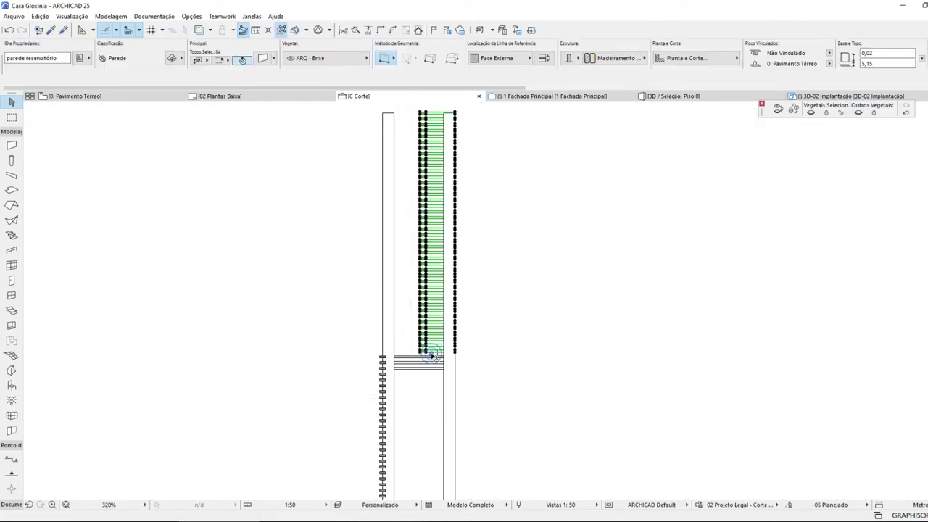
pyautogui.hotkey('ctrl', 'd')
pyautogui.click(484, 366)
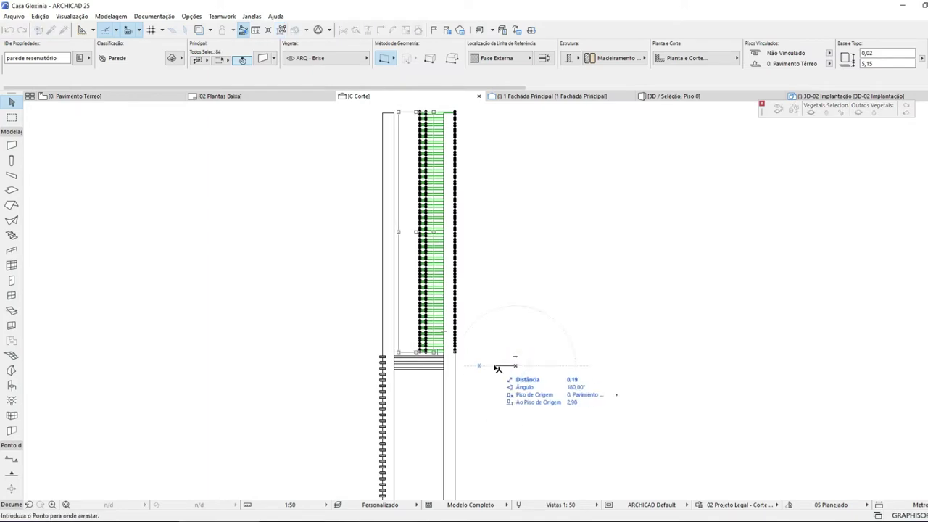
pyautogui.write(',3')
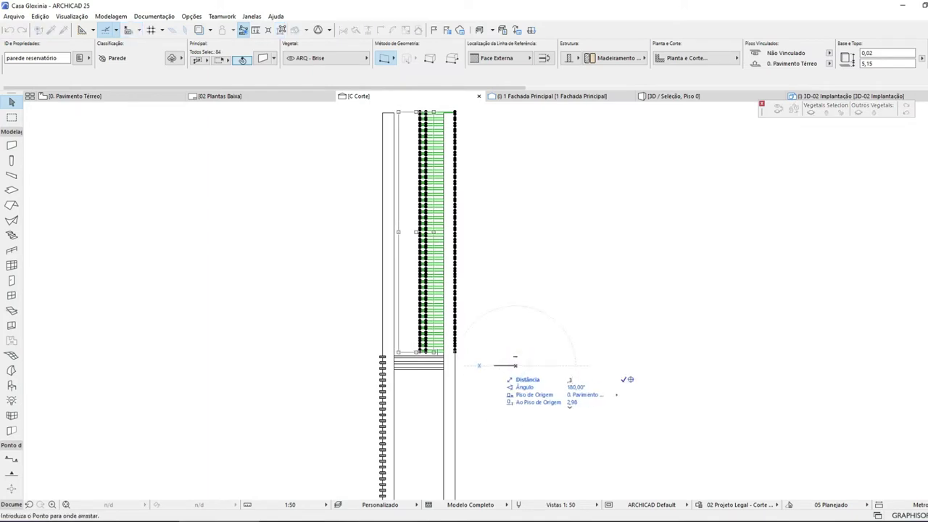
pyautogui.write(',35')
pyautogui.press('Return')
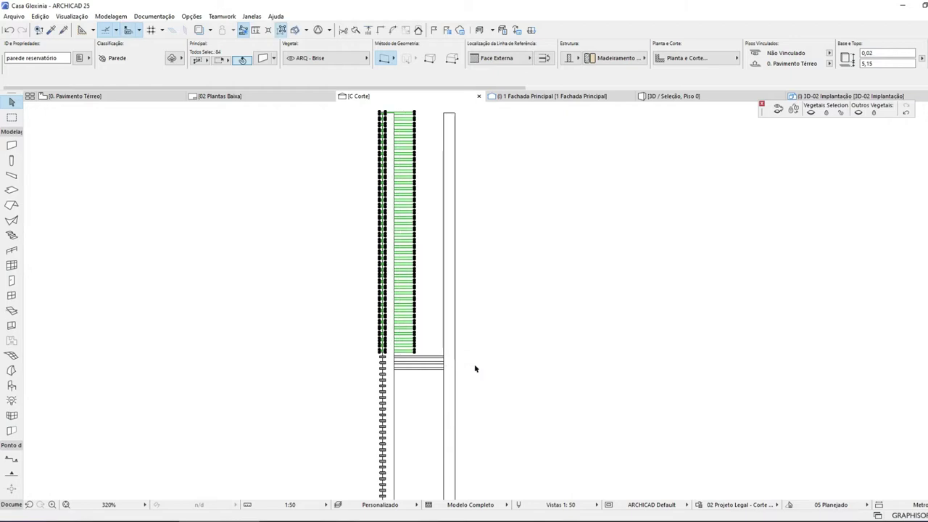
pyautogui.press('Escape')
# - Check the alignment of the moved slats and measure the spacing between the topmost side slats
pyautogui.scroll(-3, 423, 301)
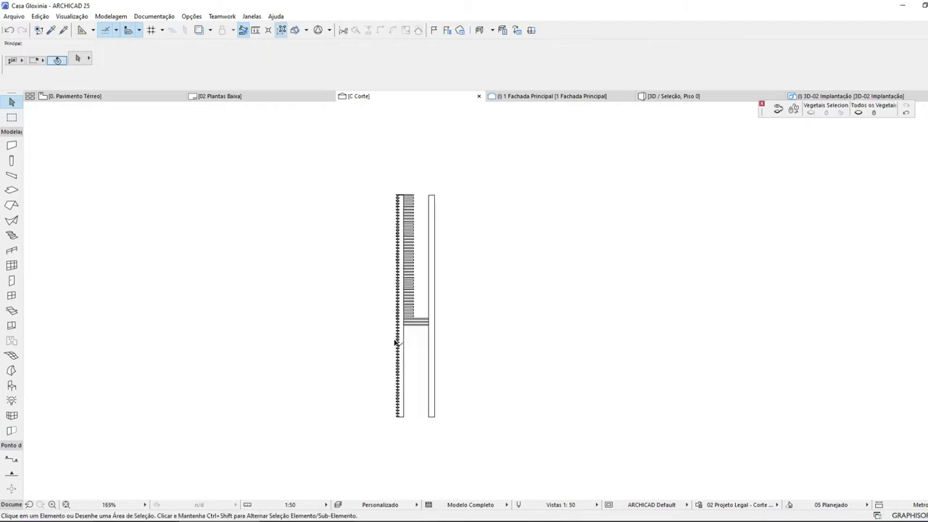
pyautogui.scroll(3, 411, 343)
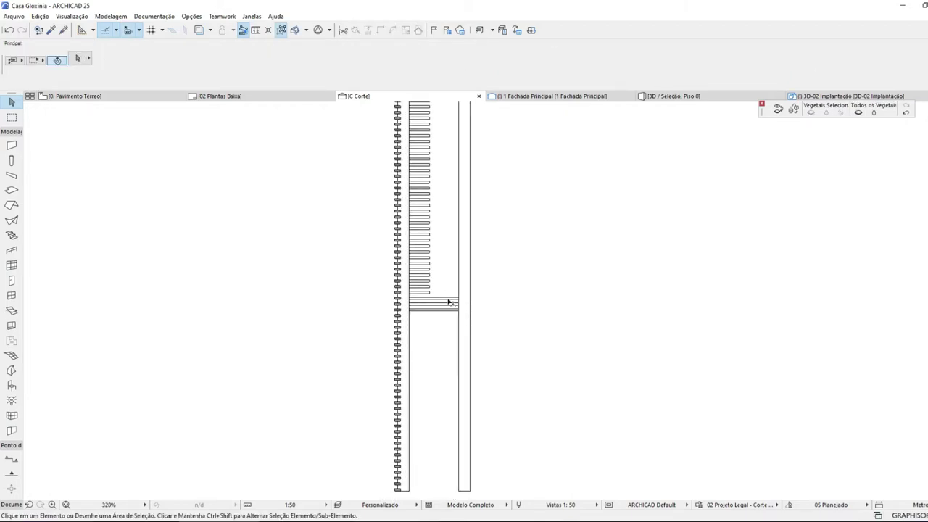
pyautogui.scroll(-3, 450, 317)
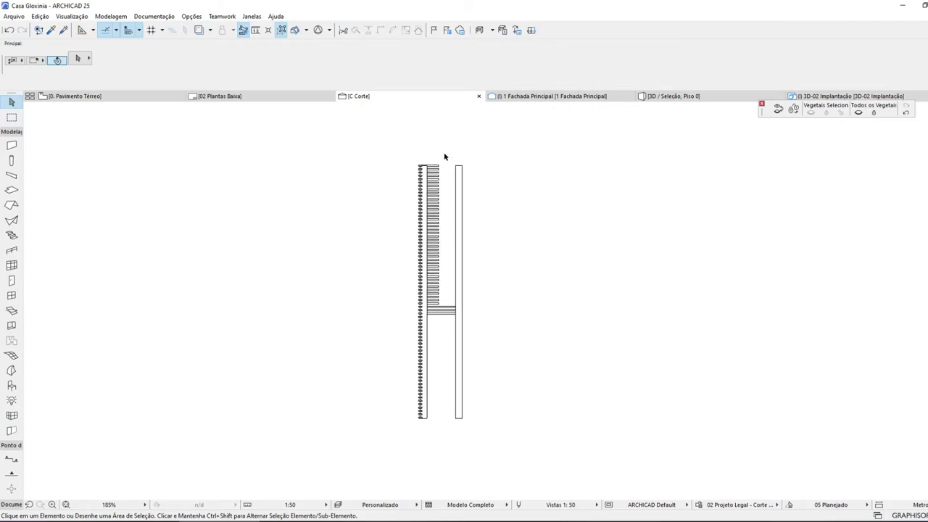
pyautogui.scroll(7, 446, 156)
pyautogui.click(256, 30)
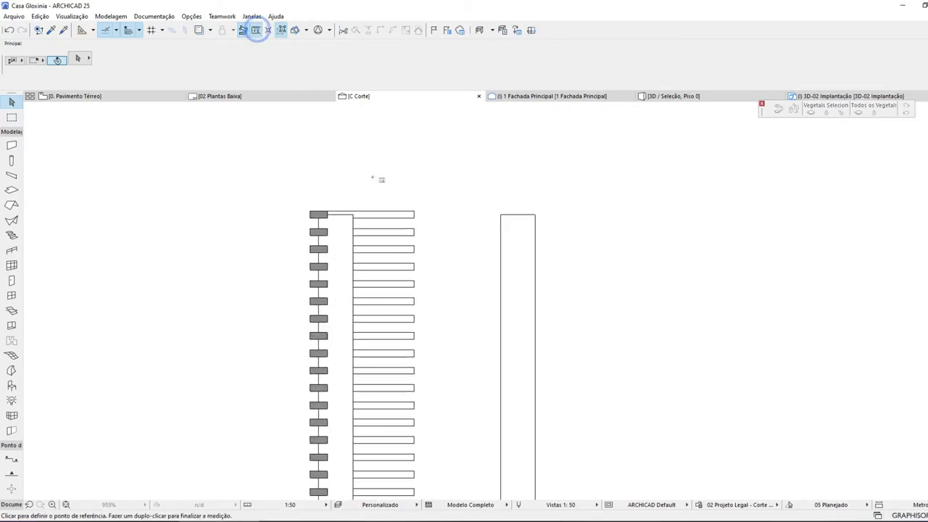
pyautogui.click(414, 211)
pyautogui.press('Escape')
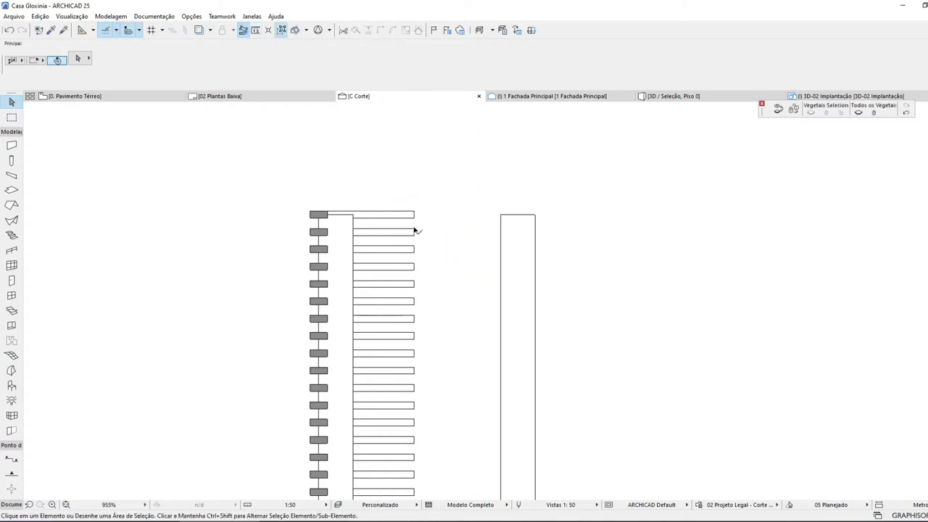
# - Delete the short side slats along the upper part of the brise, keeping the cut front slats
pyautogui.scroll(-7, 431, 186)
pyautogui.moveTo(437, 181); pyautogui.dragTo(425, 334)
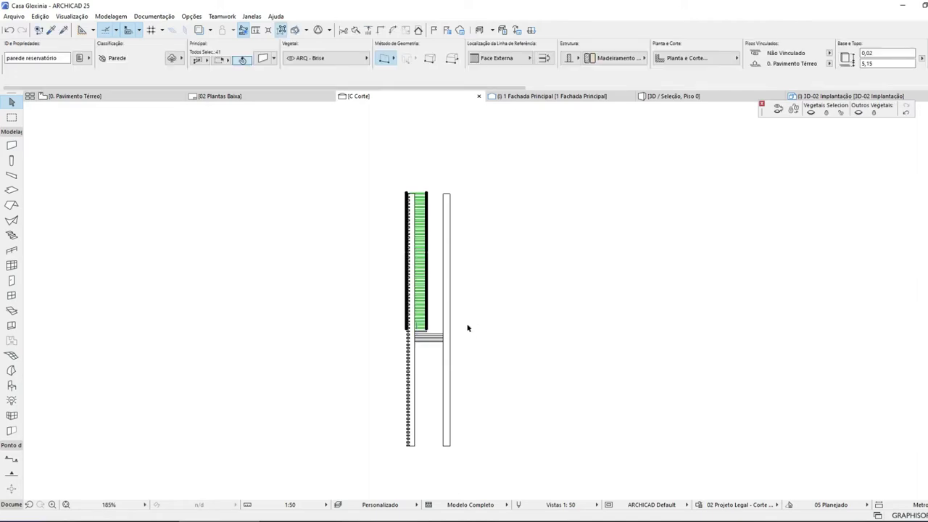
pyautogui.press('Escape')
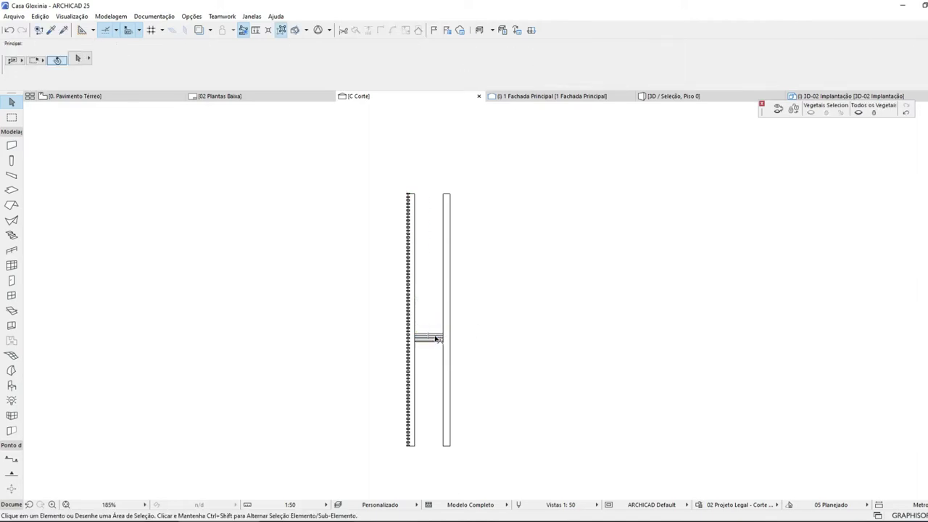
# - Multiply the top one of the remaining side slats vertically up to the top of the brise at 0,05 spacing
pyautogui.click(435, 338)
pyautogui.click(451, 335)
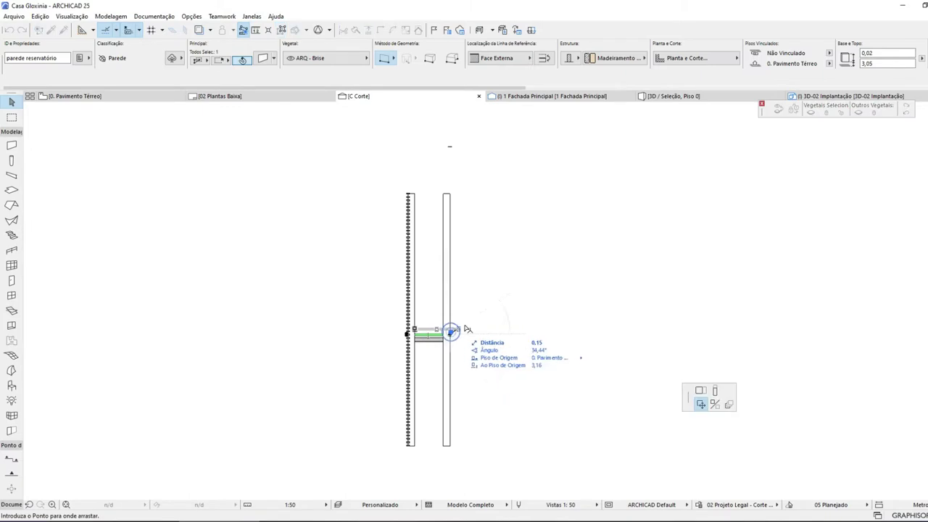
pyautogui.click(729, 404)
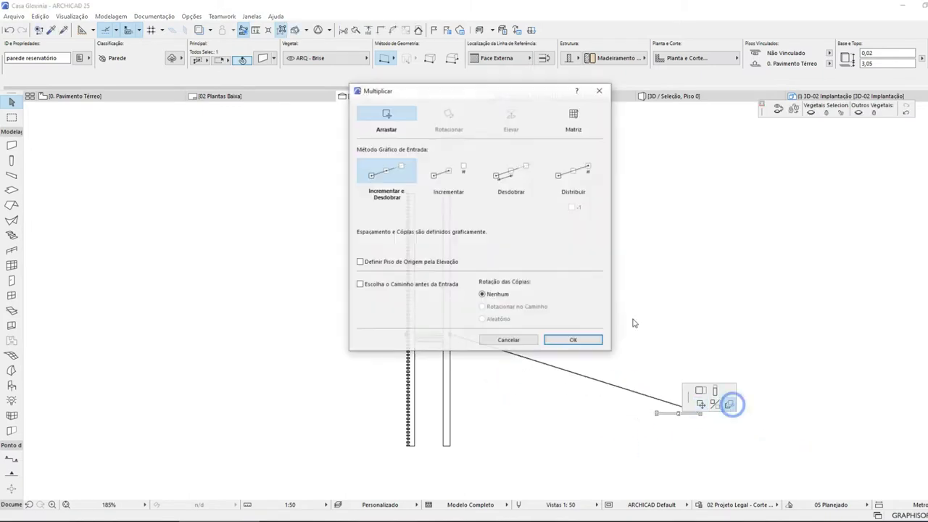
pyautogui.click(511, 174)
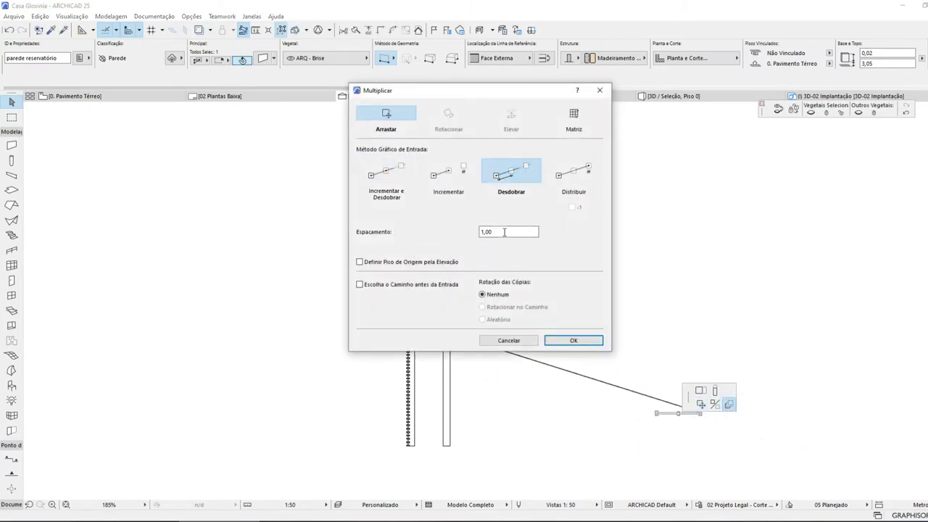
pyautogui.press('BackSpace')
pyautogui.click(573, 341)
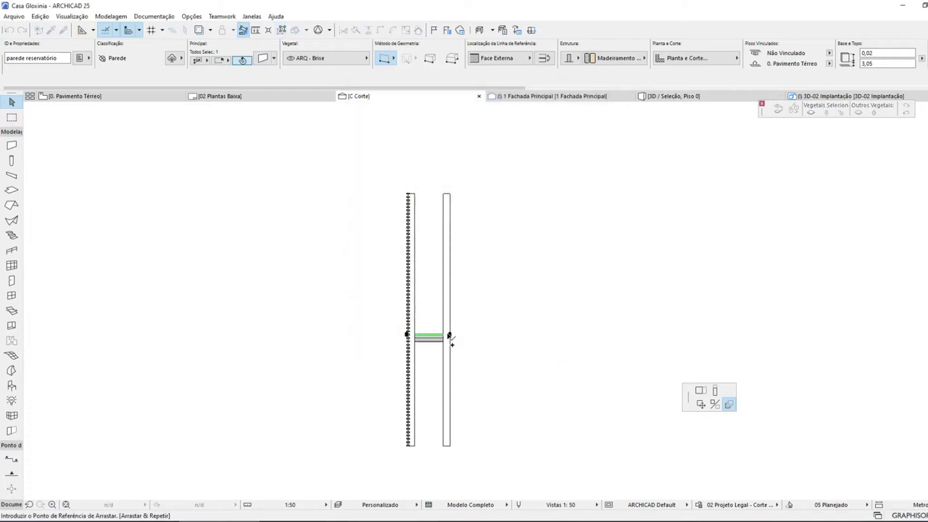
pyautogui.click(450, 336)
pyautogui.scroll(4, 453, 192)
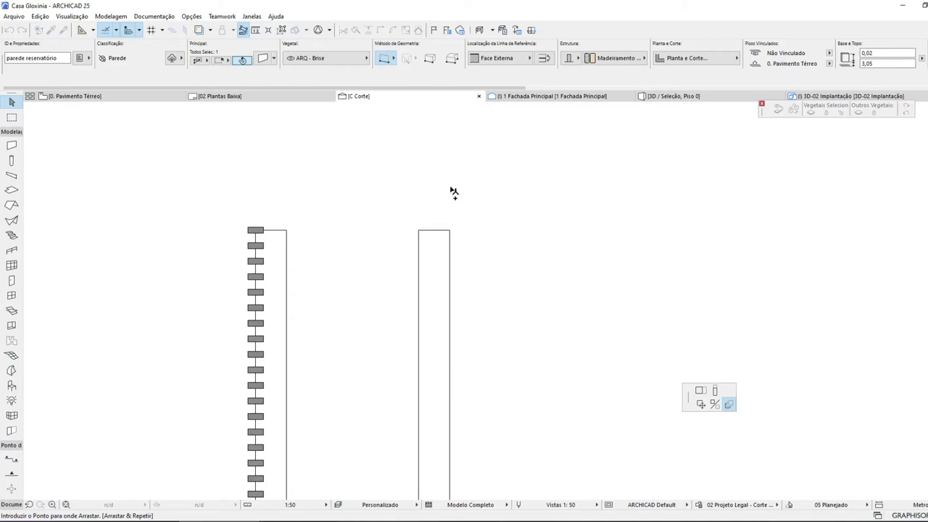
pyautogui.scroll(1, 453, 192)
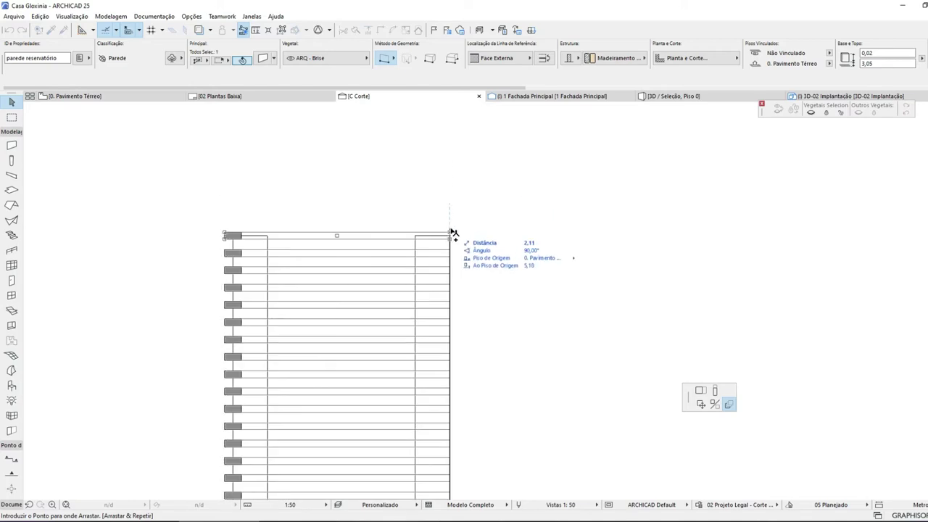
pyautogui.click(452, 232)
# - Multiply the lowest side slat vertically down to the base of the brise at 0,05 spacing
pyautogui.scroll(-5, 442, 220)
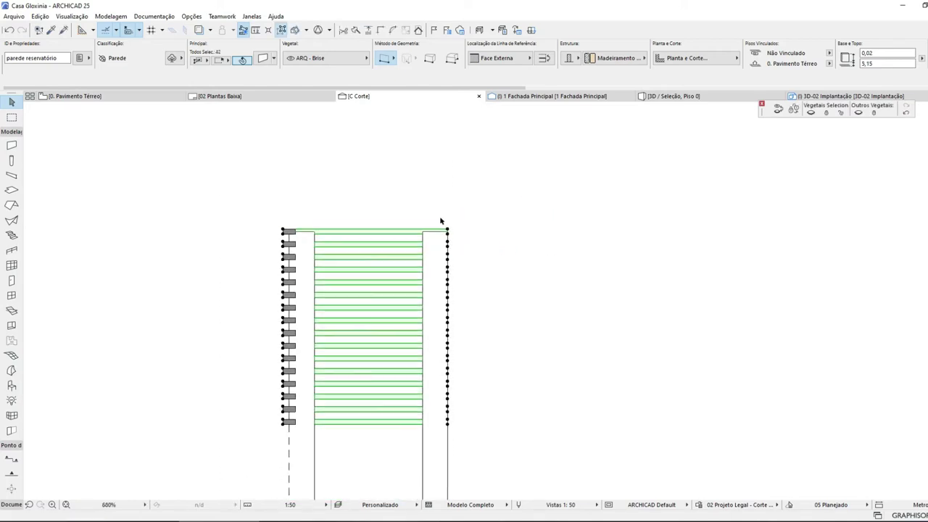
pyautogui.scroll(-1, 493, 441)
pyautogui.scroll(4, 483, 396)
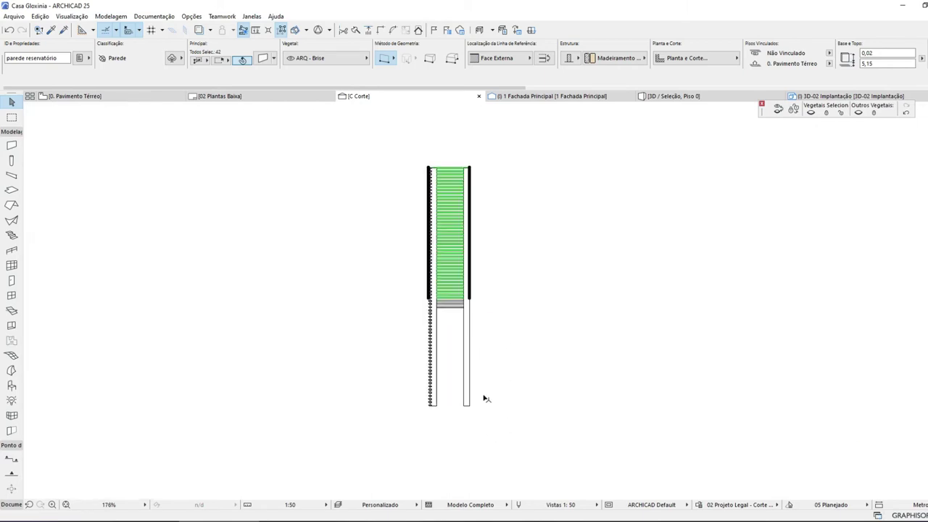
pyautogui.click(440, 206)
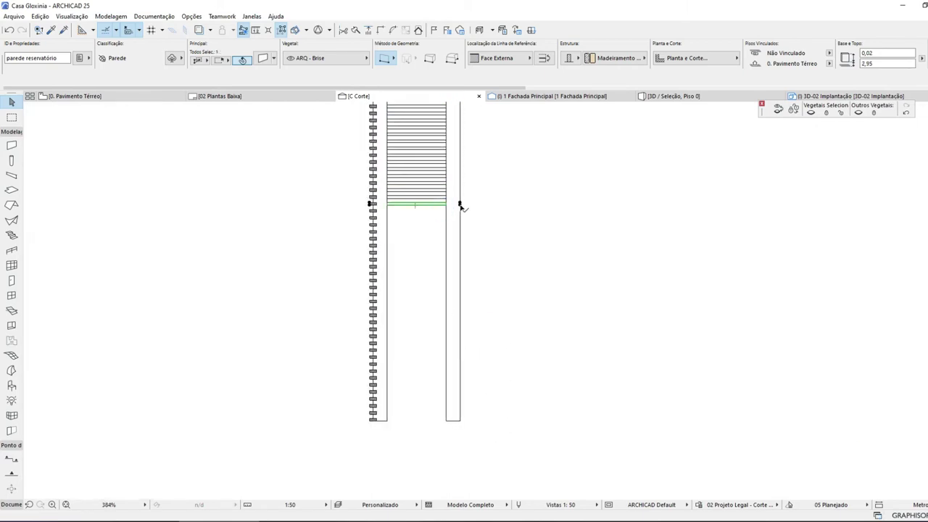
pyautogui.click(460, 203)
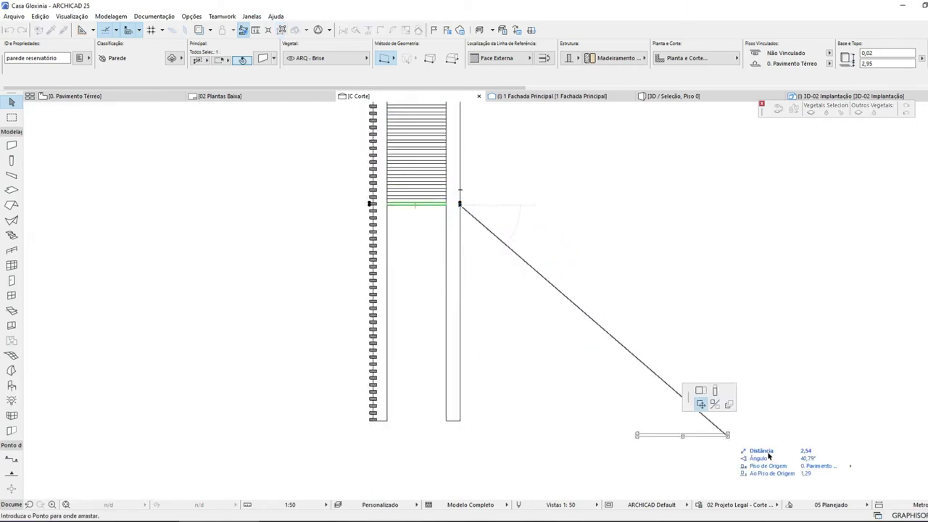
pyautogui.click(729, 404)
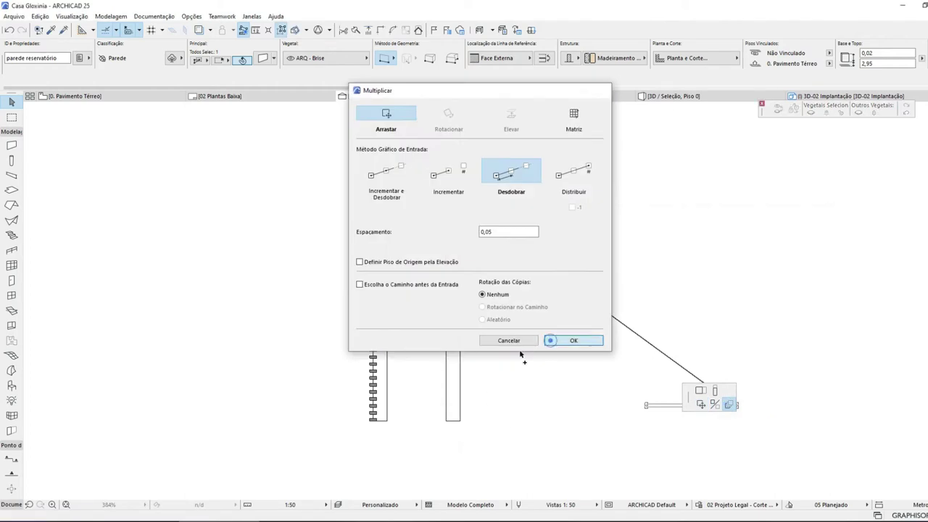
pyautogui.press('Return')
pyautogui.click(461, 206)
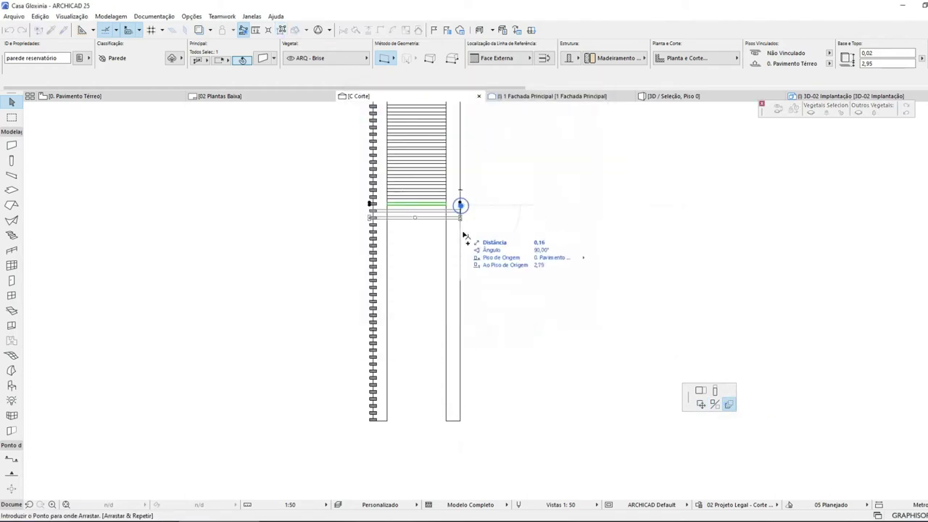
pyautogui.click(461, 421)
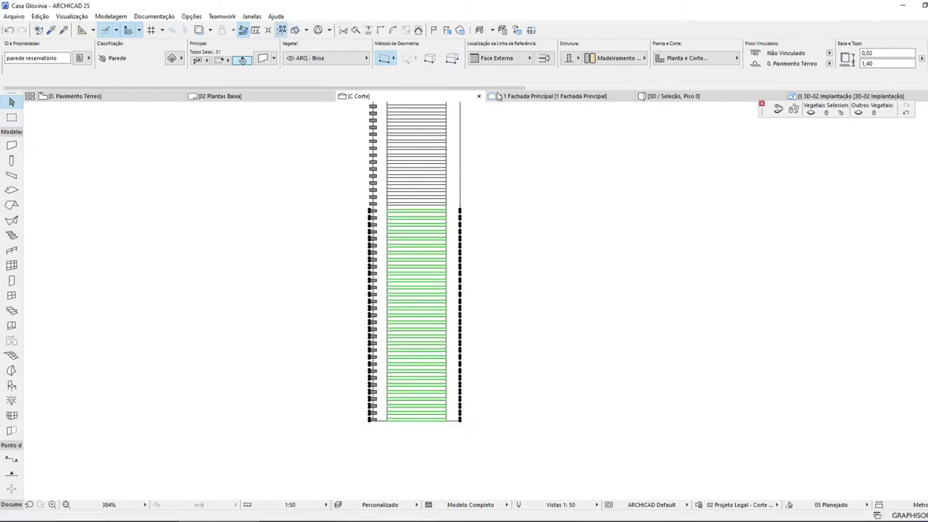
# - Inspect the brise posts and side slats in the existing 3D selection view
pyautogui.moveTo(556, 97)
pyautogui.click(686, 98)
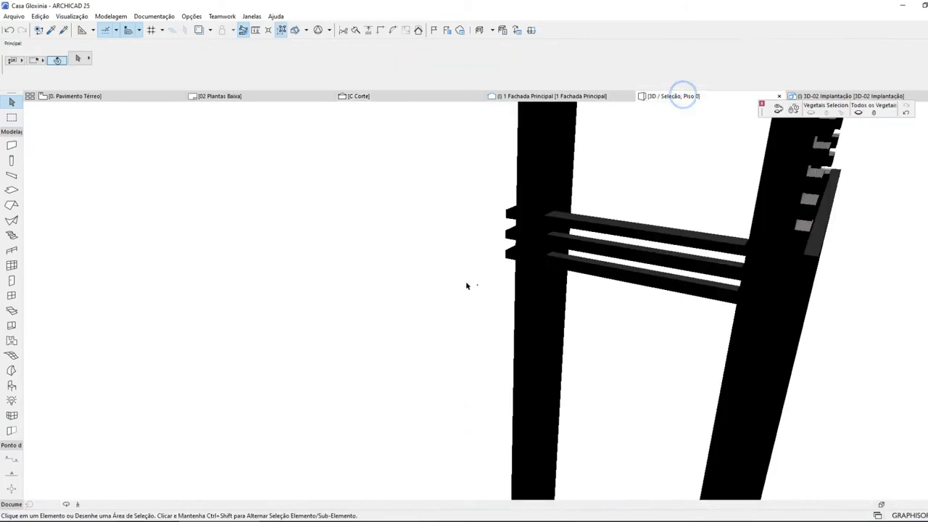
pyautogui.scroll(-5, 417, 196)
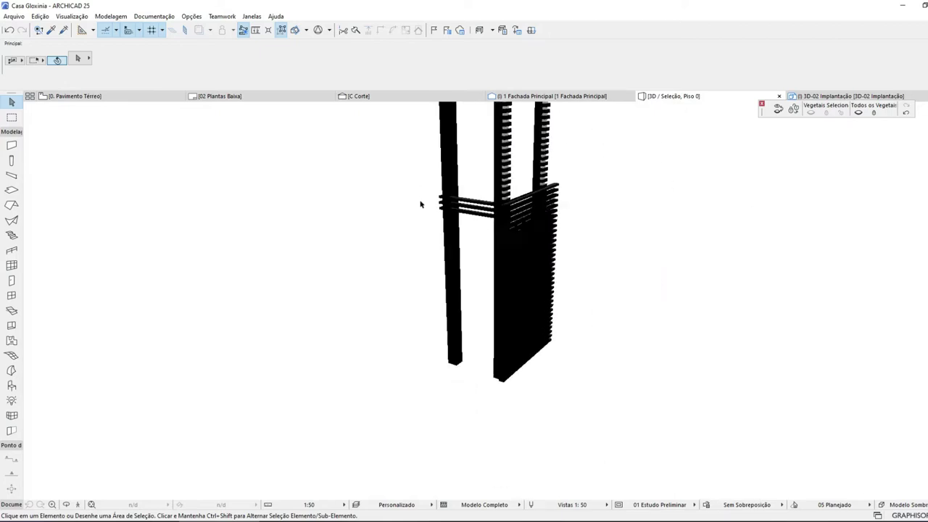
pyautogui.moveTo(451, 231); pyautogui.dragTo(366, 370, button='middle')
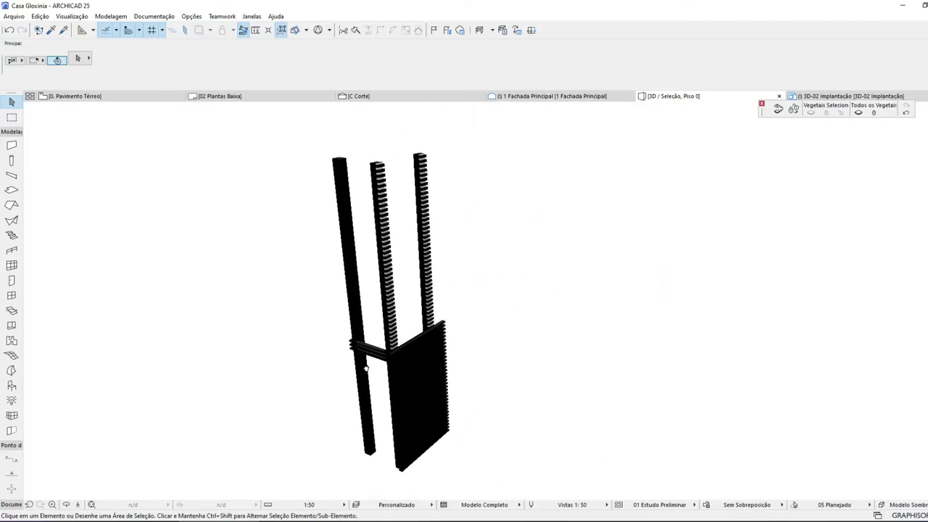
pyautogui.click(399, 350)
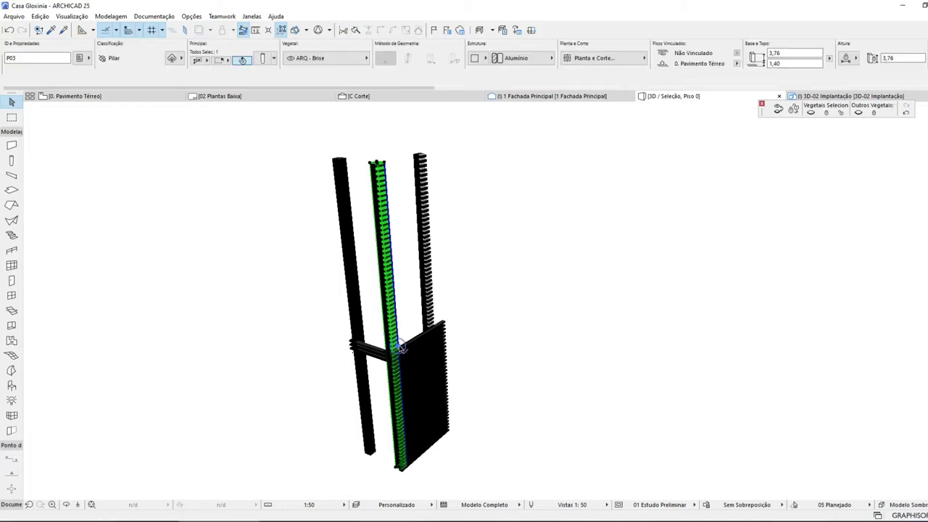
pyautogui.press('Escape')
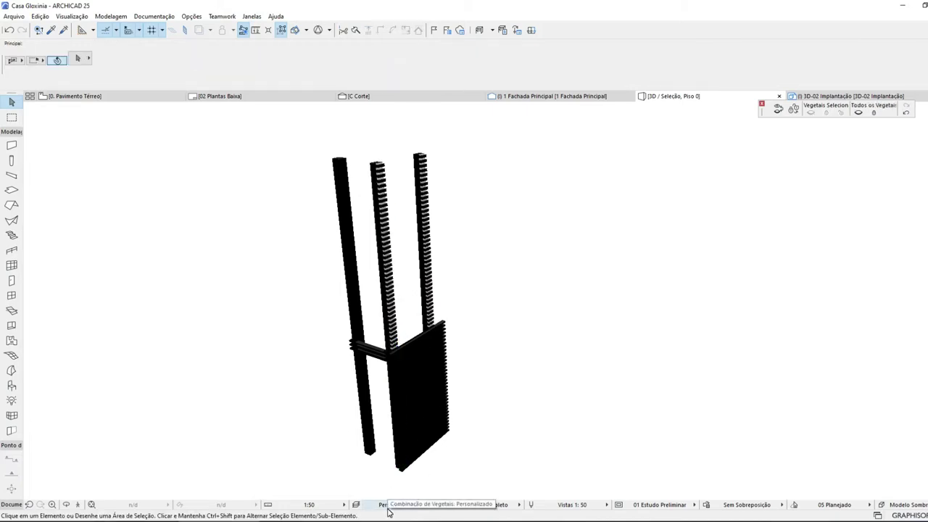
# - Select the whole brise in section C, show only that selection in 3D, and save the project
pyautogui.click(393, 96)
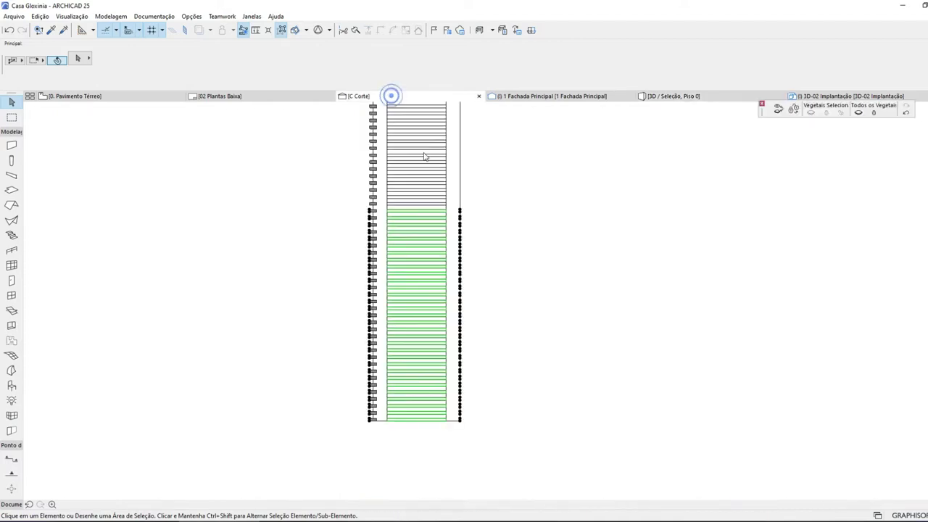
pyautogui.press('Escape')
pyautogui.click(440, 178)
pyautogui.scroll(-5, 466, 240)
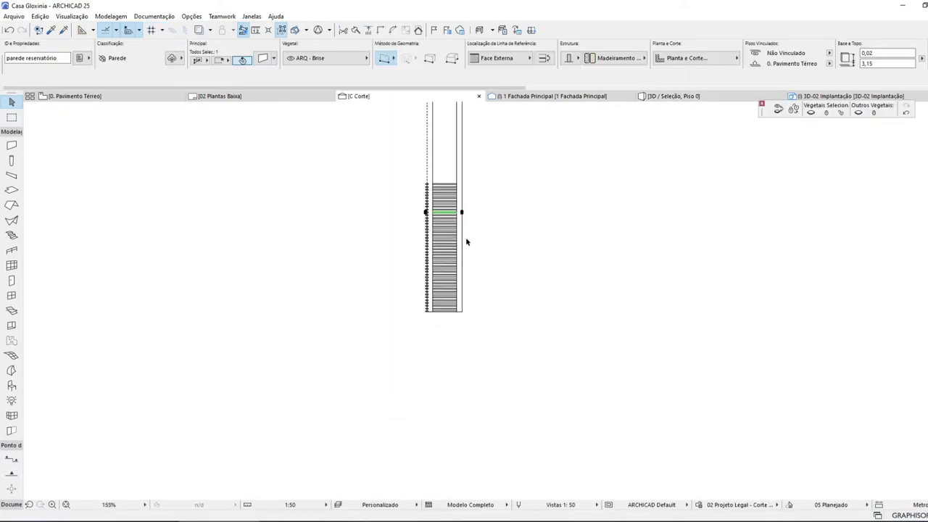
pyautogui.scroll(-3, 516, 336)
pyautogui.moveTo(498, 206); pyautogui.dragTo(420, 356)
pyautogui.press('F5')
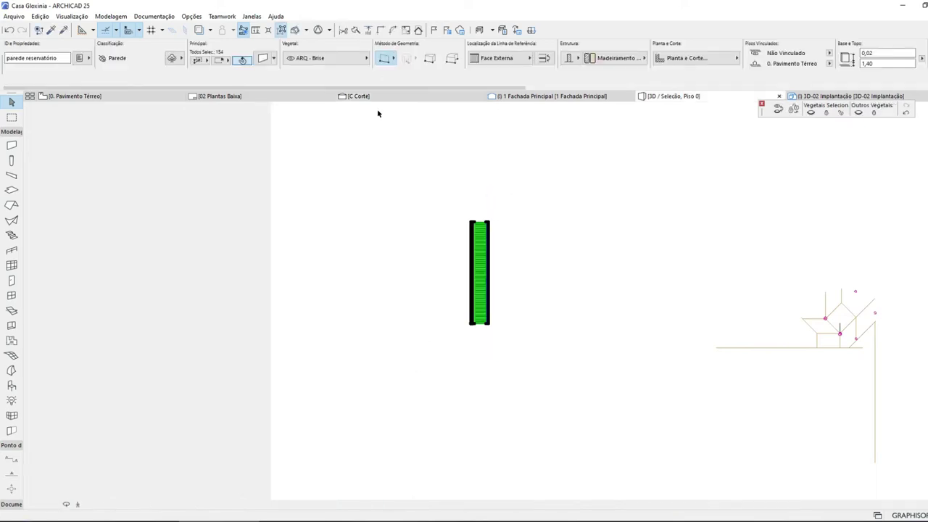
pyautogui.click(14, 16)
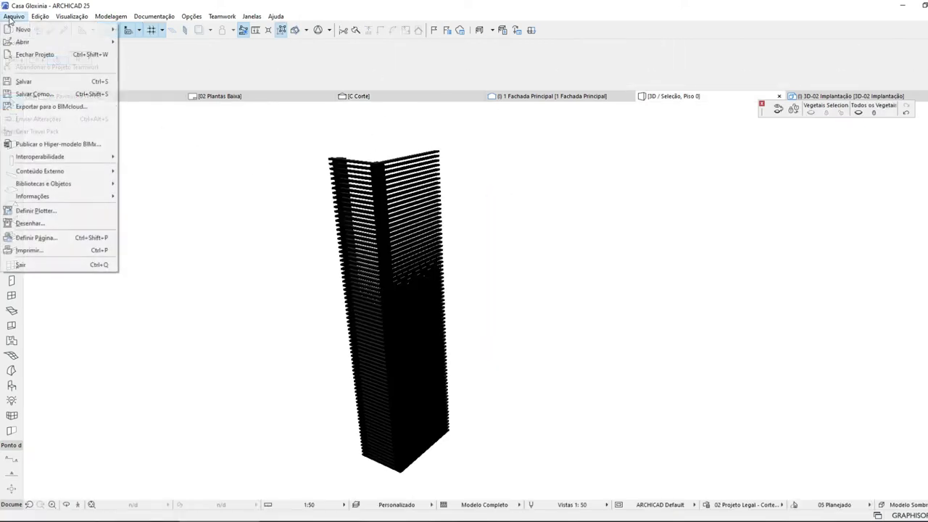
pyautogui.click(35, 78)
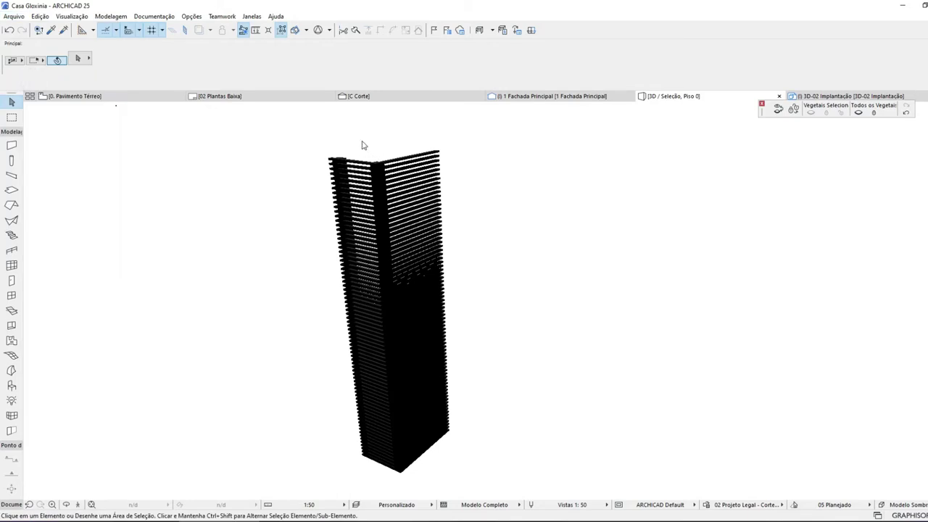
# - Show the entire model in 3D with the ARCHICAD Default layer combination and orbit round to the brise on the front facade
pyautogui.hotkey('ctrl', 'F5')
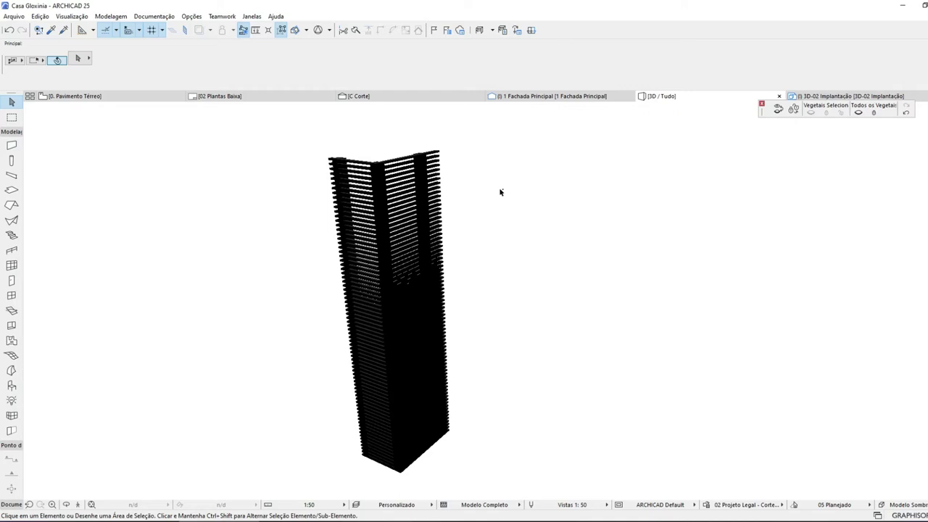
pyautogui.click(86, 96)
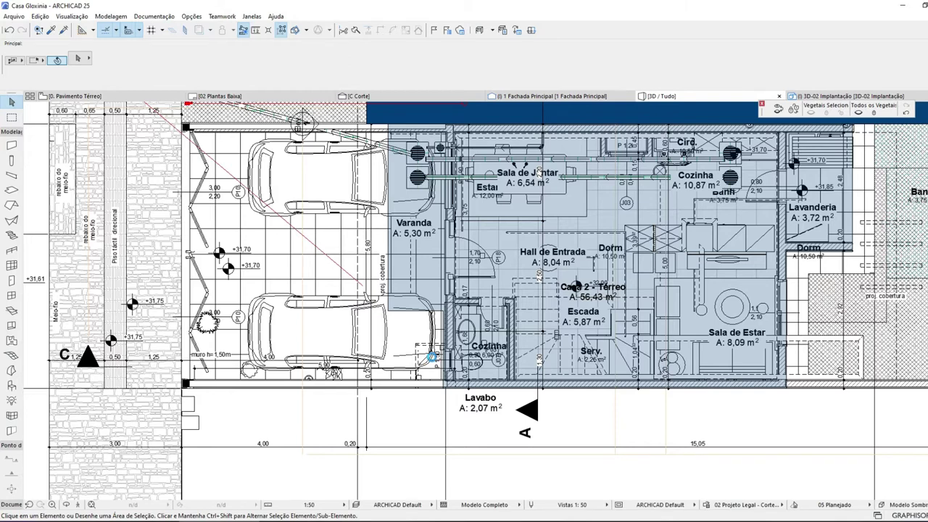
pyautogui.press('F3')
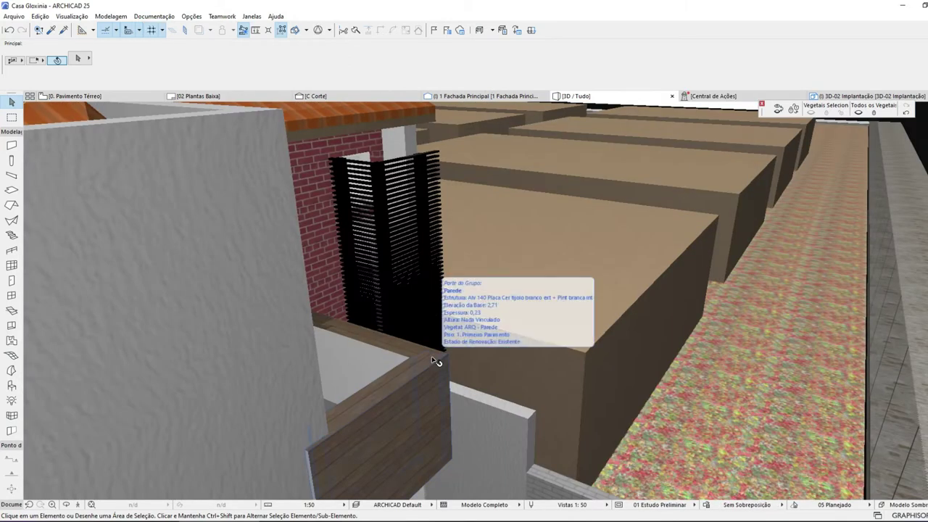
pyautogui.press('o')
pyautogui.moveTo(454, 334); pyautogui.dragTo(321, 317)
pyautogui.moveTo(362, 372); pyautogui.dragTo(230, 363)
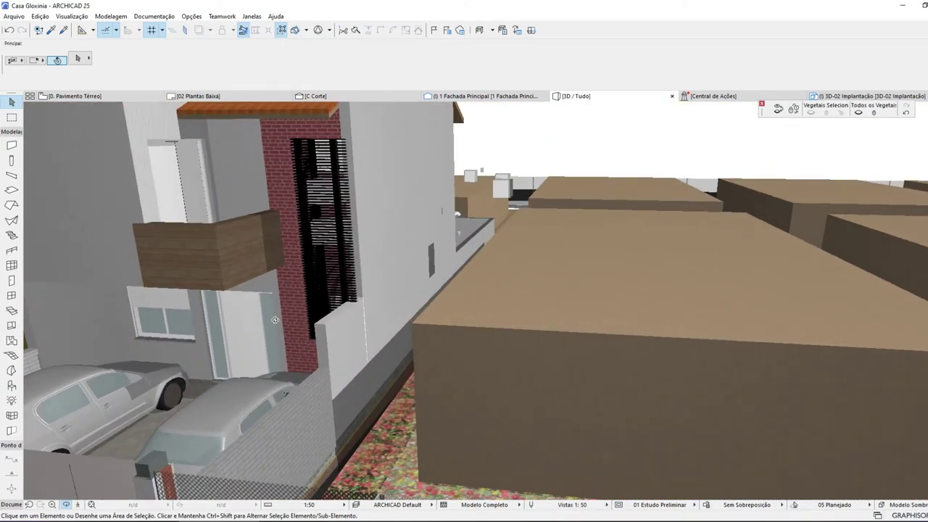
pyautogui.moveTo(275, 320); pyautogui.dragTo(235, 329)
pyautogui.moveTo(176, 263); pyautogui.dragTo(290, 346)
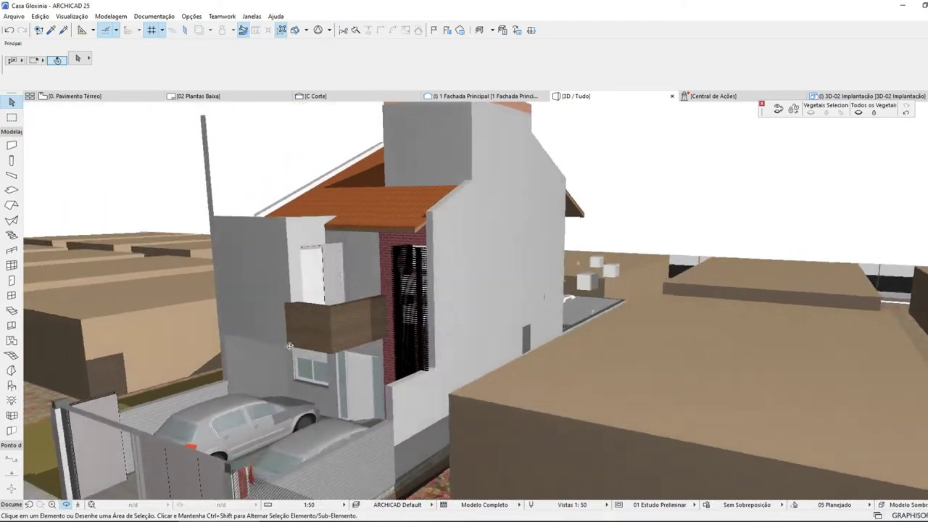
# - Try to replace the balcony's sliding door with the "Gloxinia porta-balcão" favorite through the door settings
pyautogui.scroll(10, 289, 346)
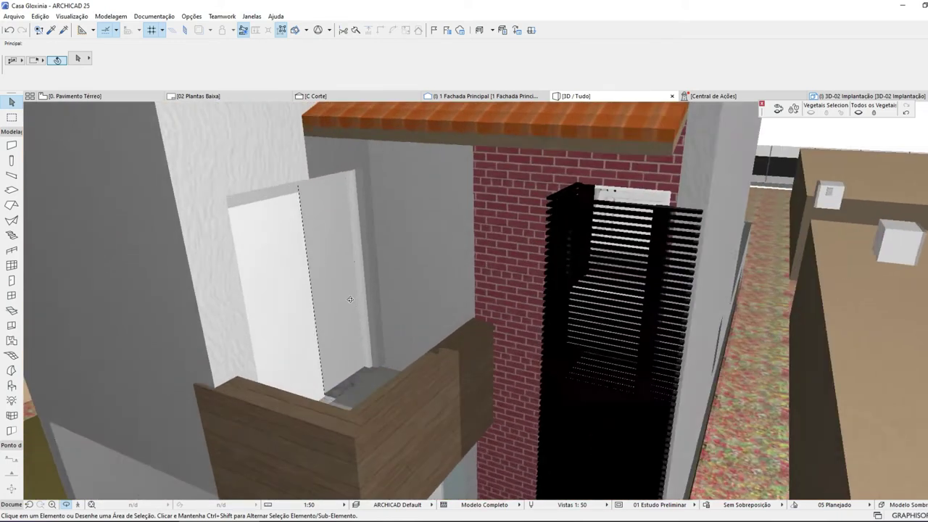
pyautogui.scroll(3, 350, 299)
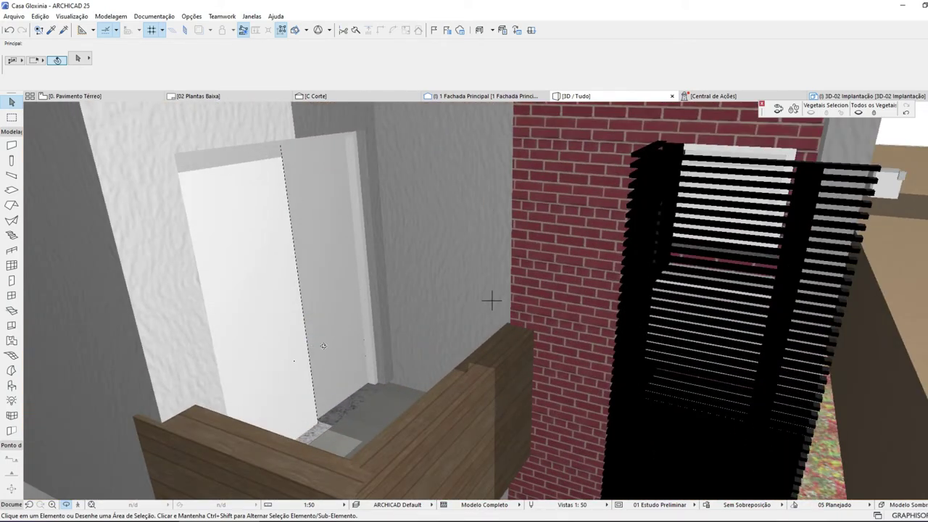
pyautogui.click(315, 337)
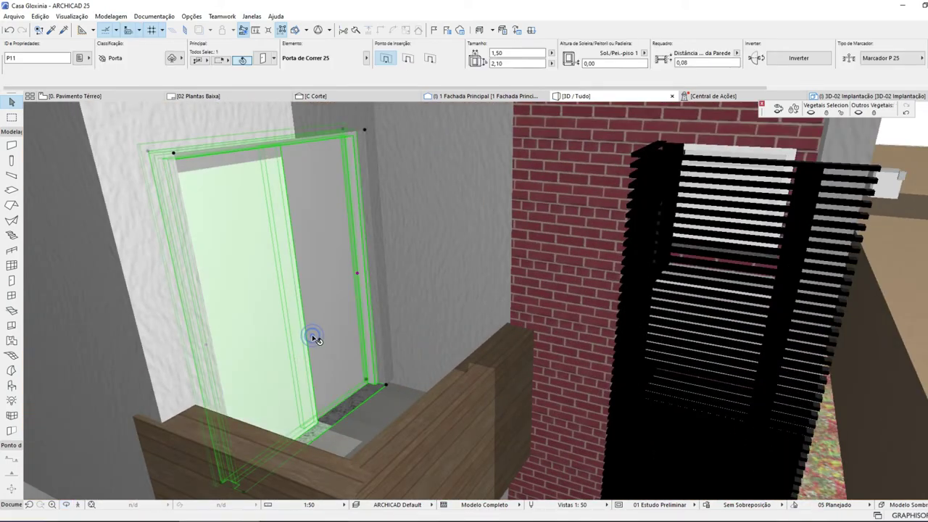
pyautogui.doubleClick(351, 341)
pyautogui.scroll(-1, 336, 393)
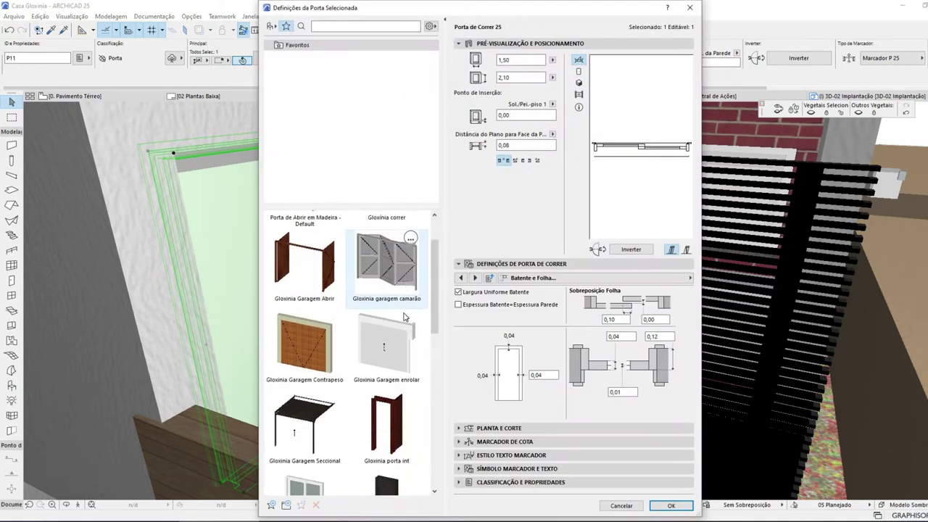
pyautogui.scroll(-4, 335, 393)
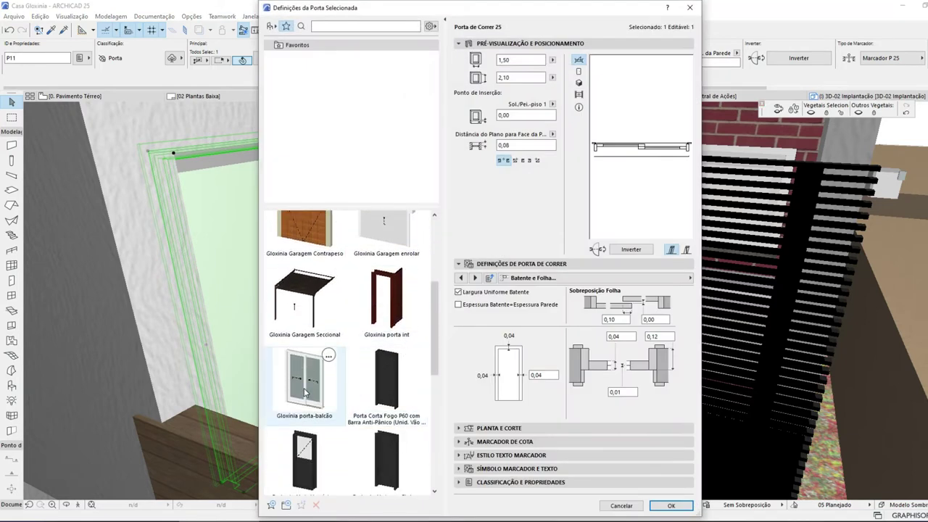
pyautogui.click(305, 378)
pyautogui.click(671, 506)
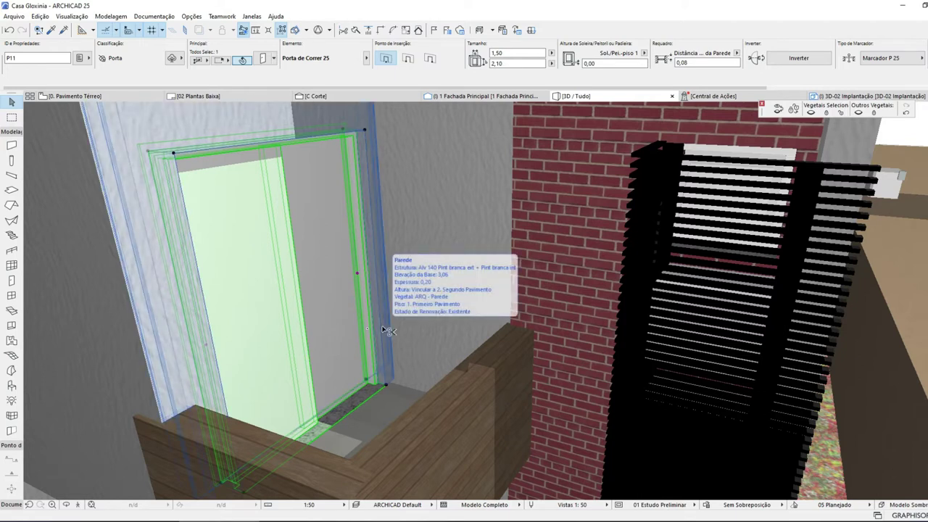
pyautogui.hotkey('ctrl', 't')
pyautogui.doubleClick(409, 314)
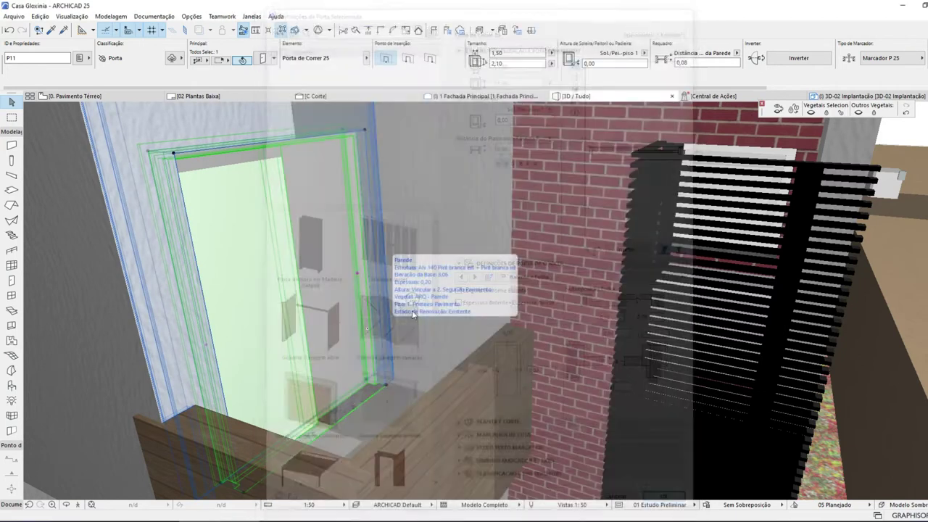
# - Redefine the "Gloxinia porta-balcão" favorite from the Sala de Estar sliding door on the ground floor plan
pyautogui.click(111, 96)
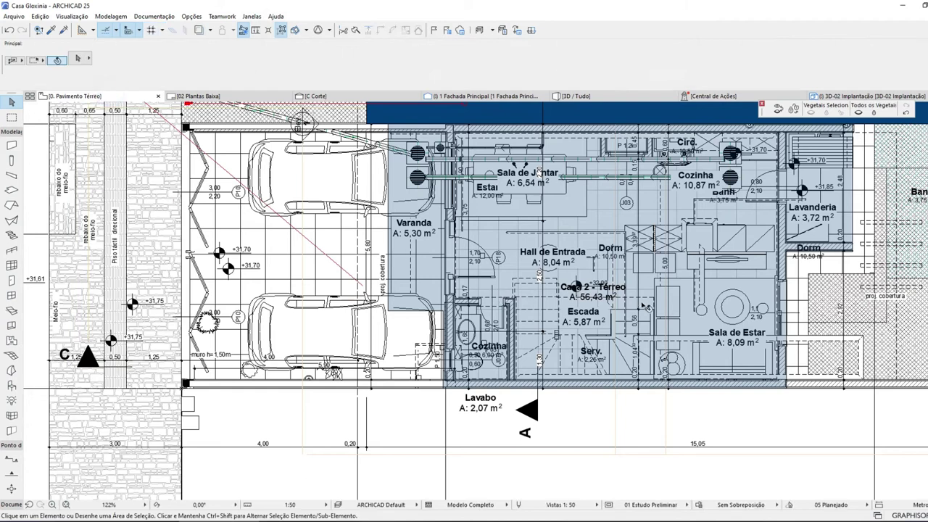
pyautogui.hotkey('ctrl', 'Down')
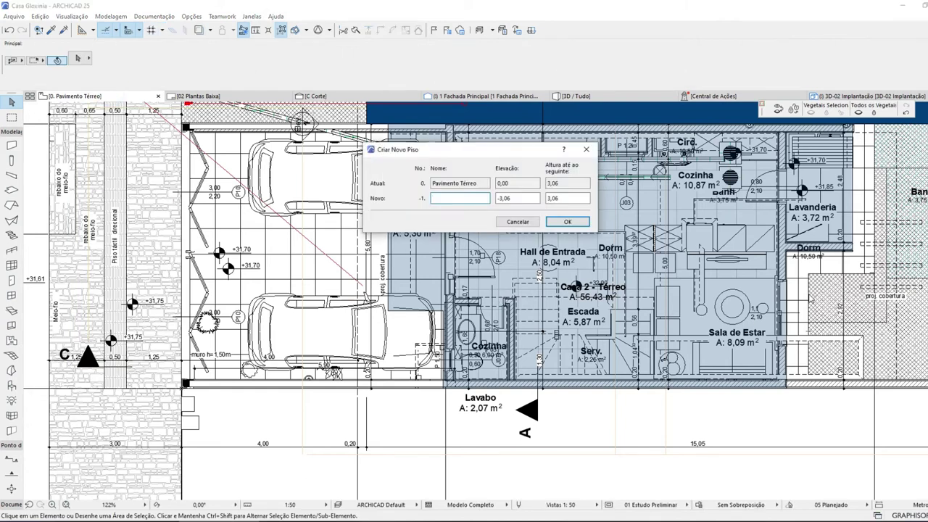
pyautogui.click(526, 220)
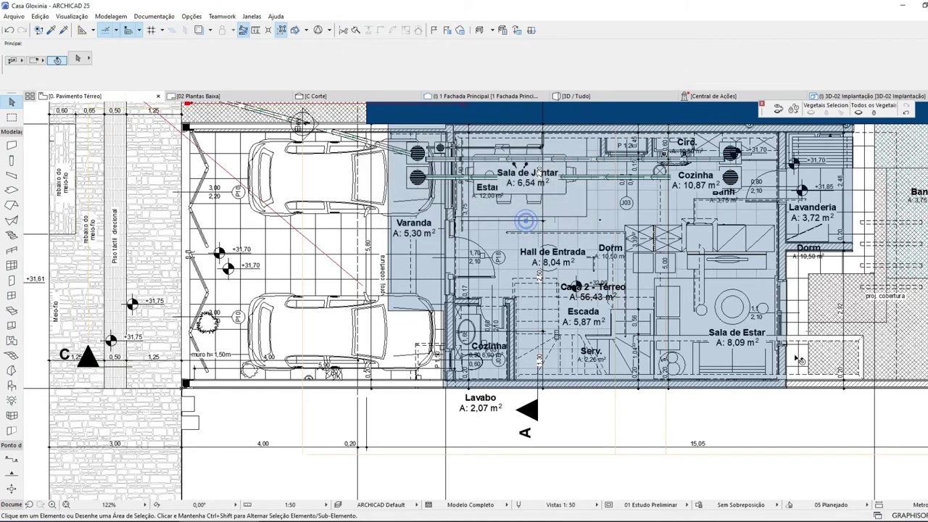
pyautogui.click(782, 284)
pyautogui.doubleClick(805, 293)
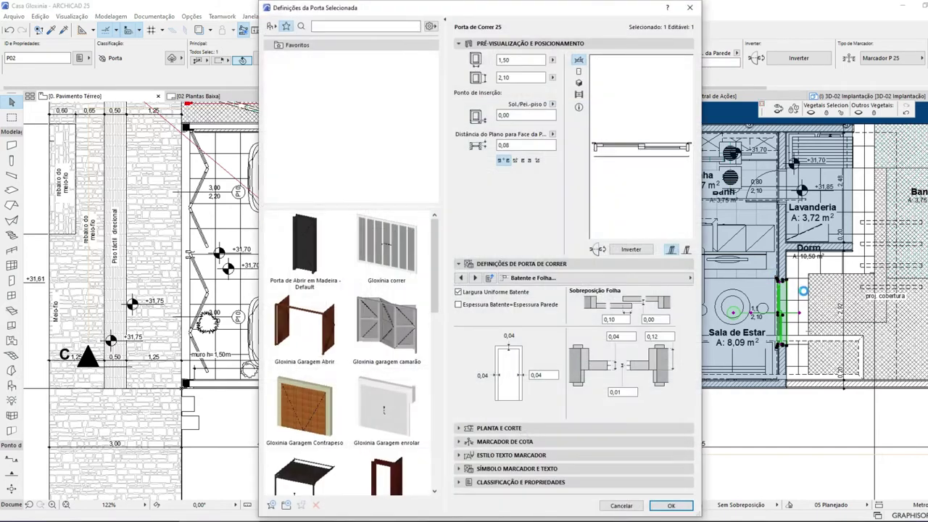
pyautogui.scroll(-3, 399, 388)
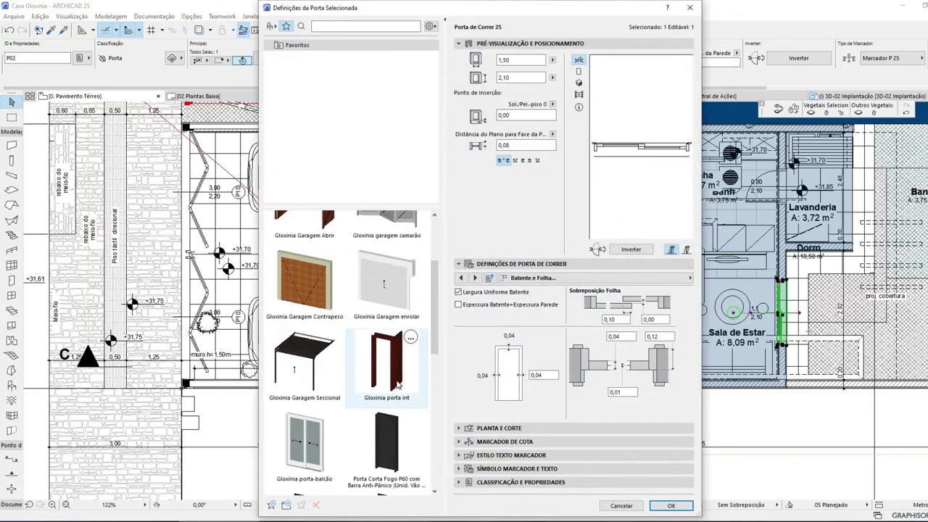
pyautogui.rightClick(330, 420)
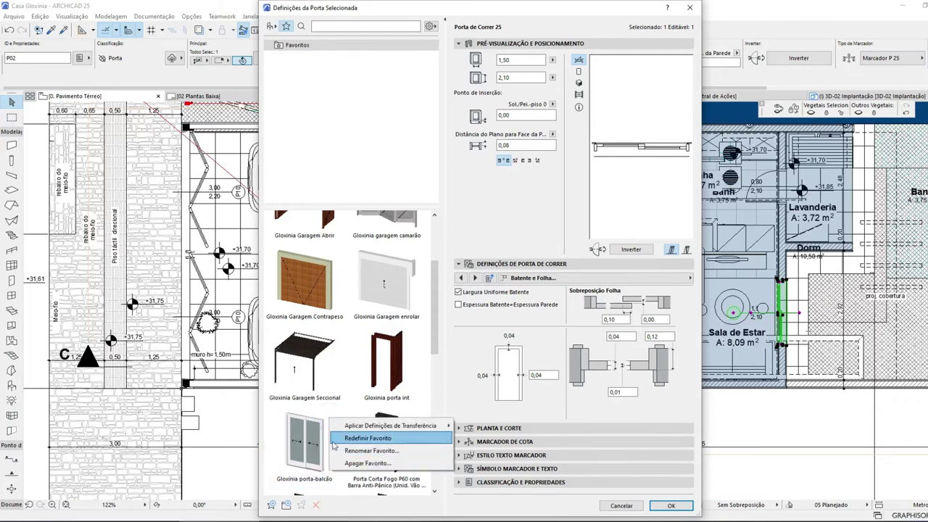
pyautogui.click(378, 440)
pyautogui.click(671, 505)
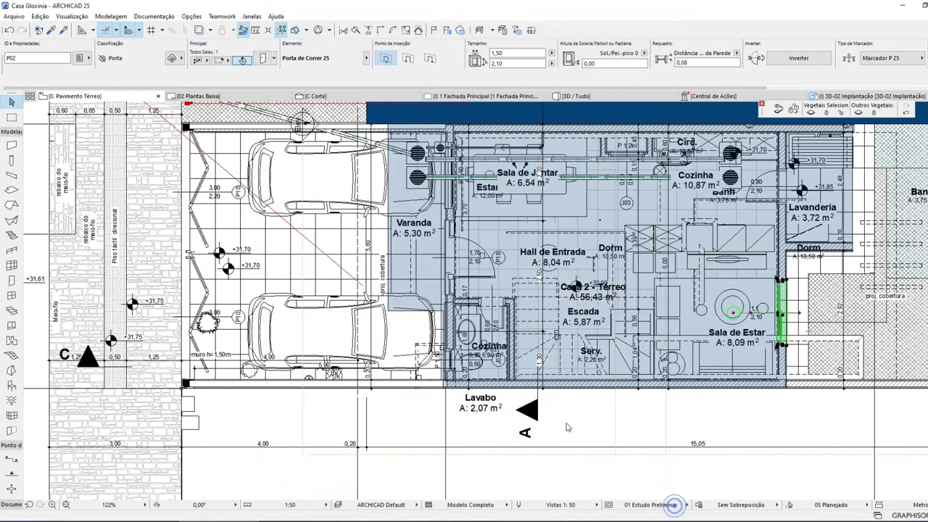
# - Try to apply the "Gloxinia porta-balcão" favorite to balcony door P11 on the first floor, and check the door in 3D
pyautogui.hotkey('ctrl', 'Up')
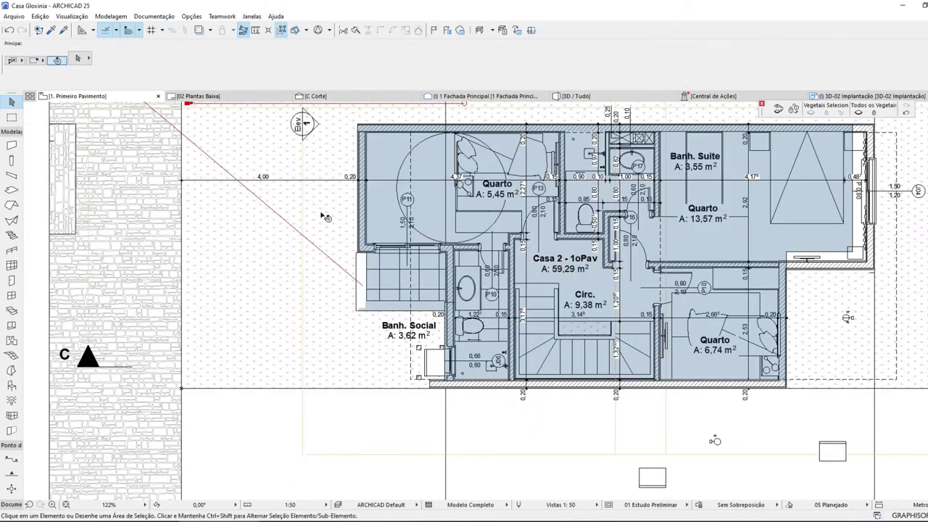
pyautogui.click(377, 249)
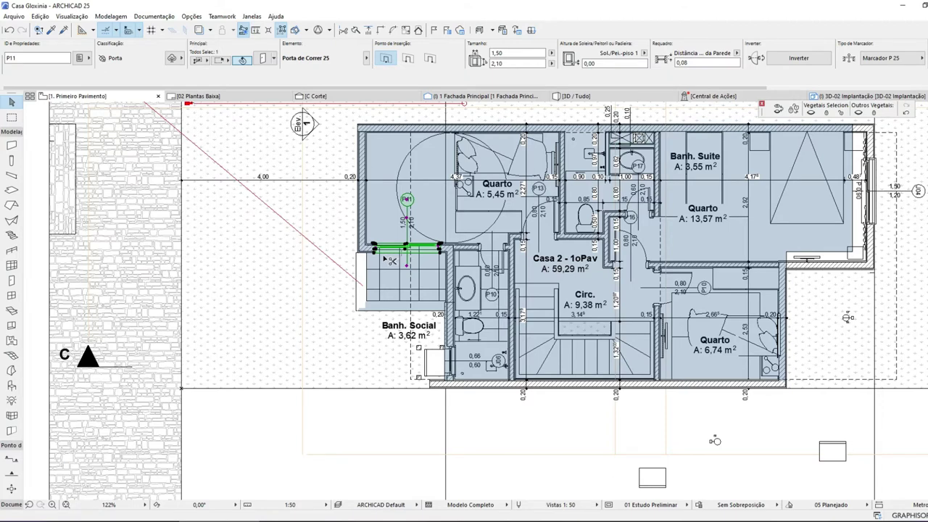
pyautogui.doubleClick(391, 259)
pyautogui.scroll(-5, 334, 429)
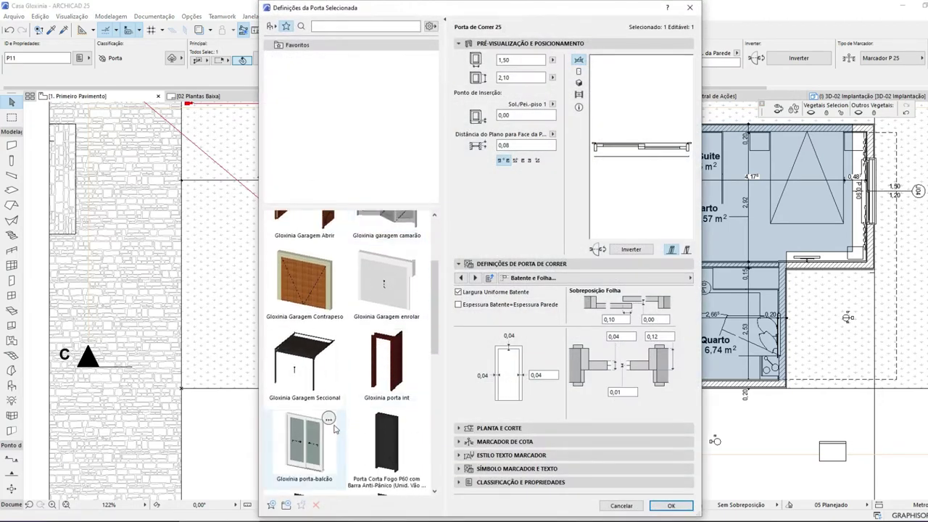
pyautogui.click(335, 429)
pyautogui.click(671, 505)
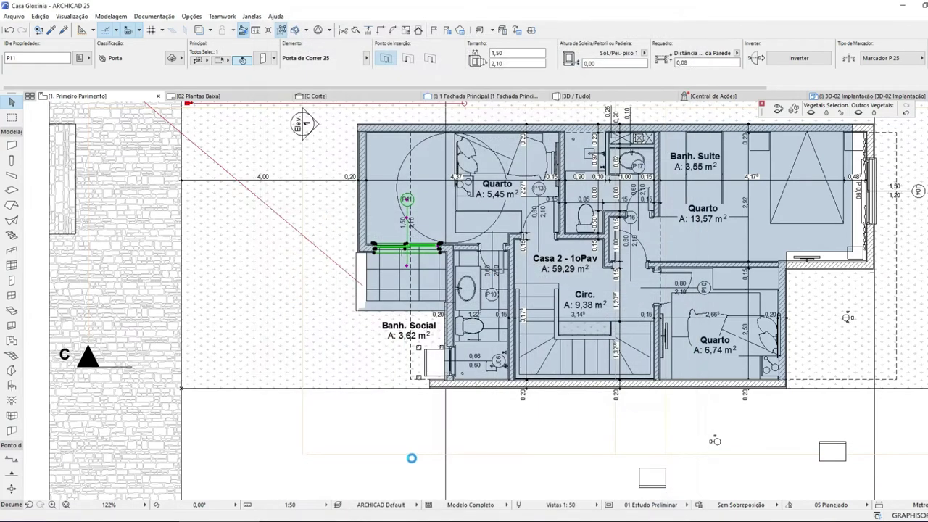
pyautogui.click(598, 96)
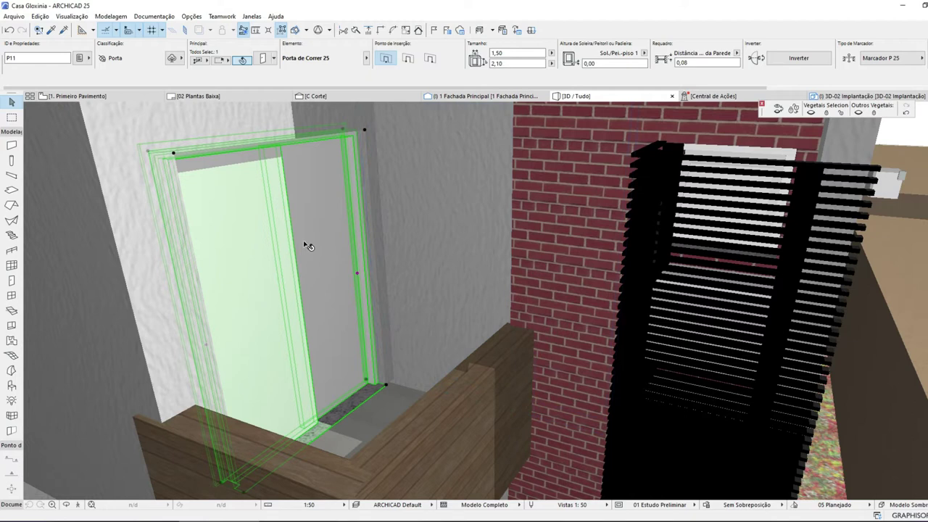
# - Examine the balcony door's 3D and elevation previews in its settings, leaving the settings unchanged
pyautogui.press('Escape')
pyautogui.click(370, 145)
pyautogui.click(331, 187)
pyautogui.doubleClick(332, 187)
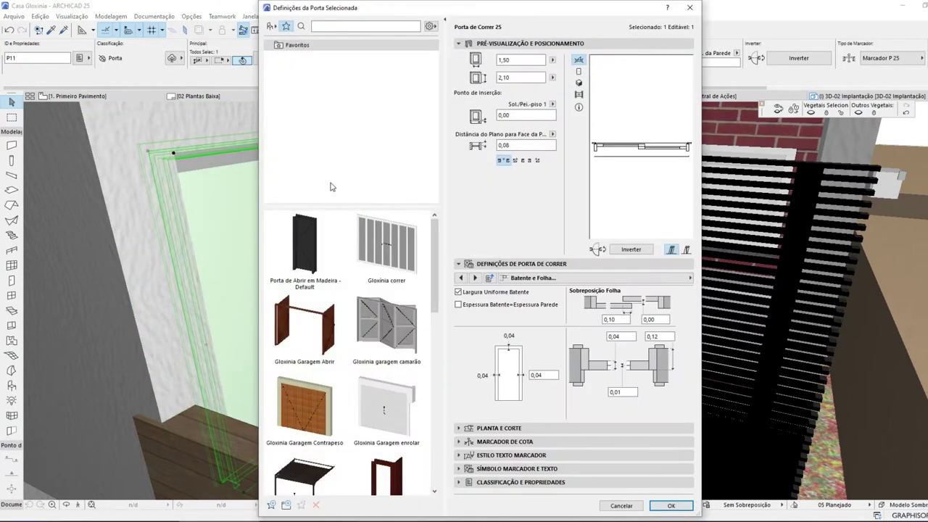
pyautogui.click(578, 83)
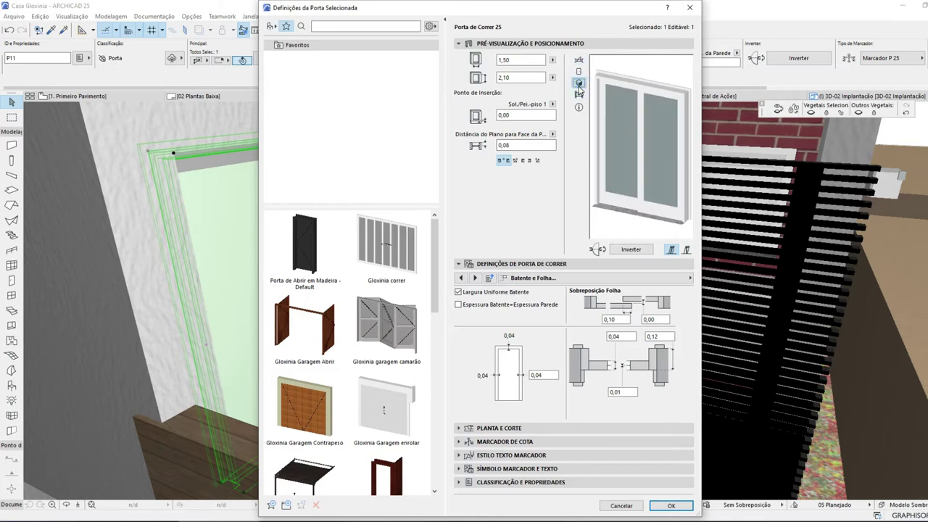
pyautogui.click(581, 71)
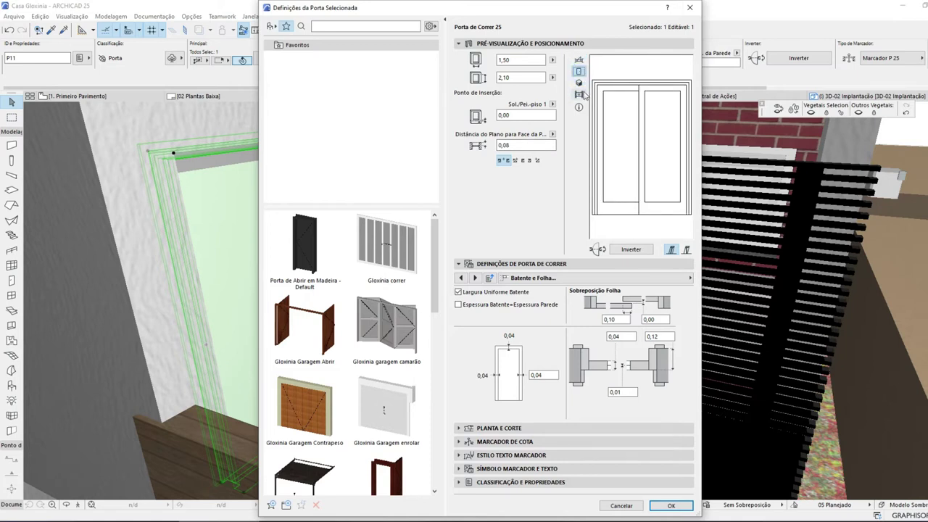
pyautogui.press('Escape')
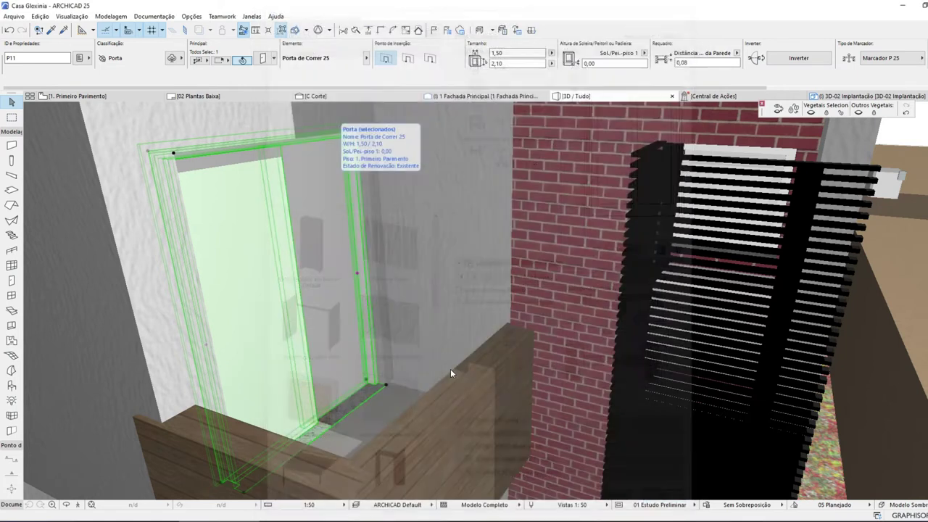
pyautogui.press('Escape')
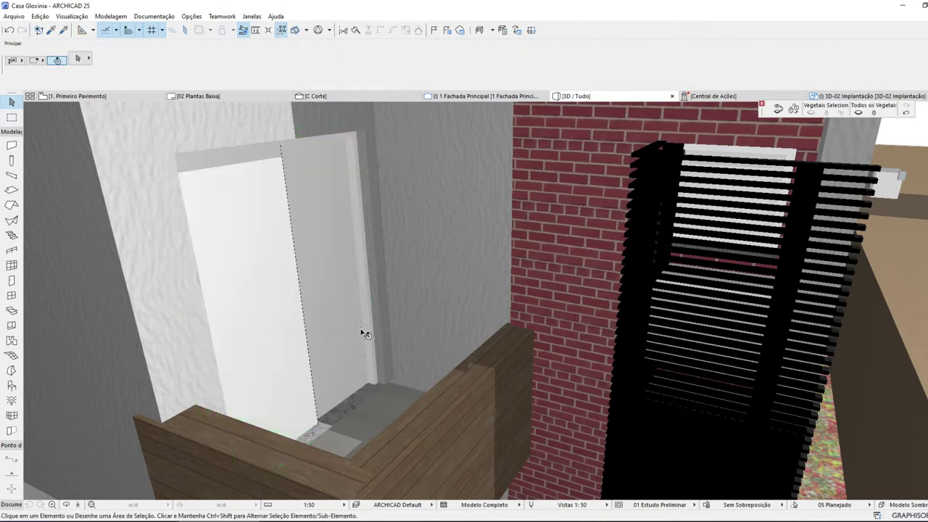
# - Set the balcony door's glass surface to "Vidro - Cristal" in its model attributes
pyautogui.click(355, 325)
pyautogui.doubleClick(357, 328)
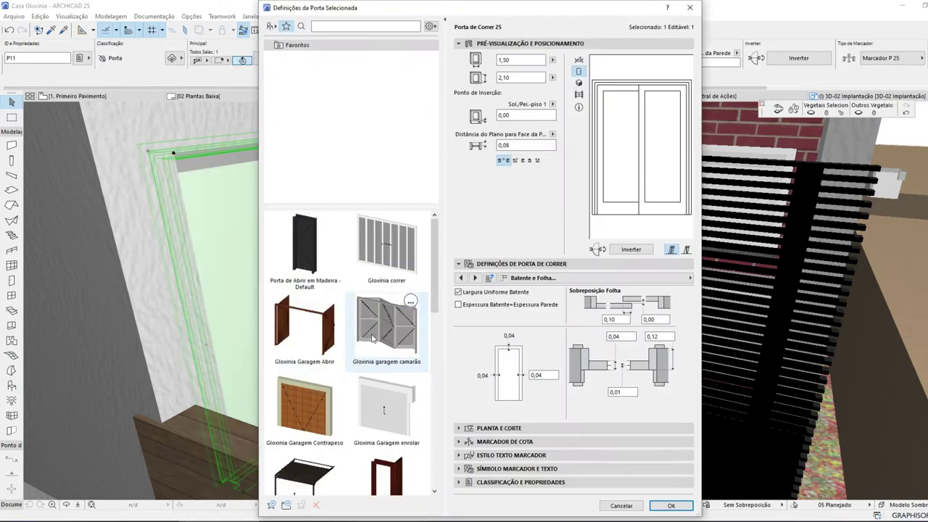
pyautogui.click(682, 277)
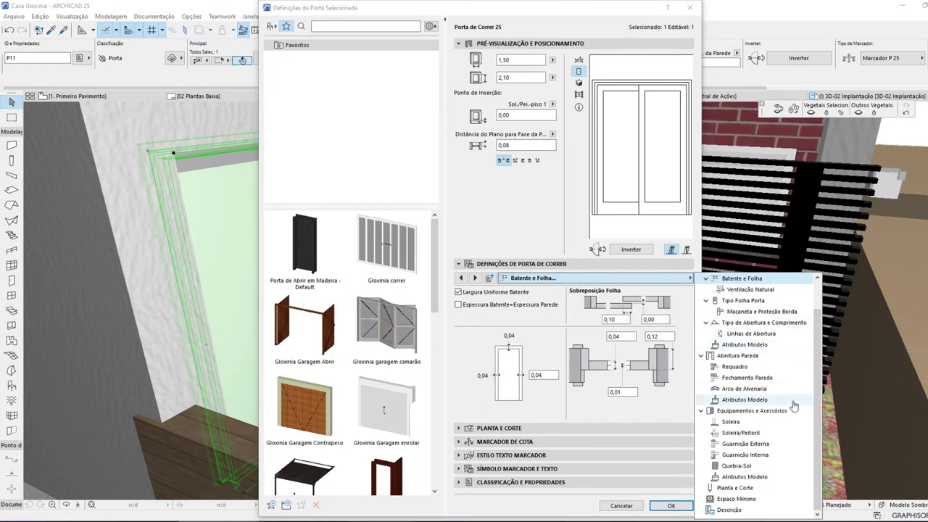
pyautogui.click(758, 399)
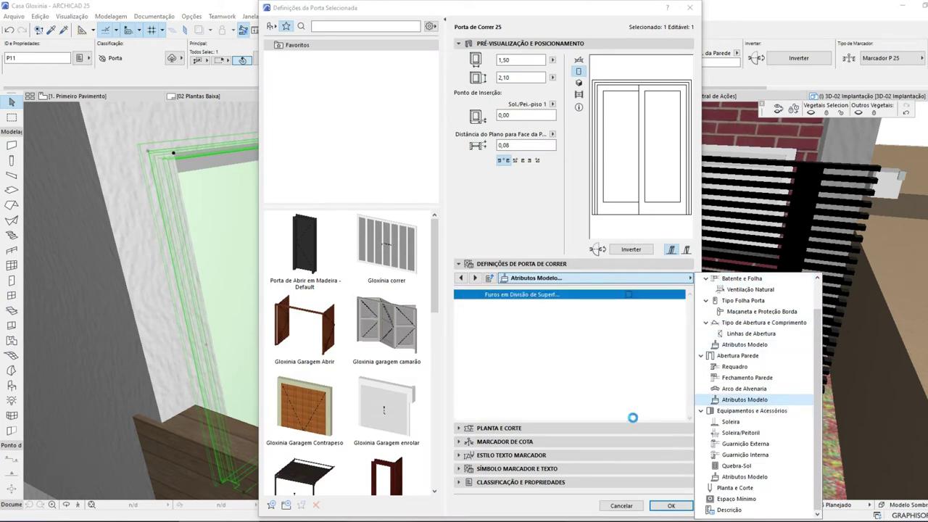
pyautogui.click(744, 344)
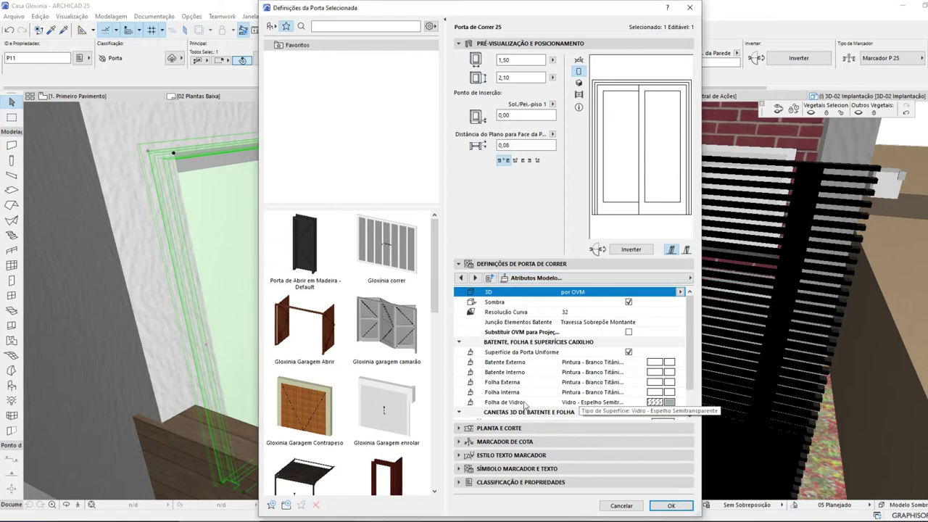
pyautogui.scroll(-3, 593, 395)
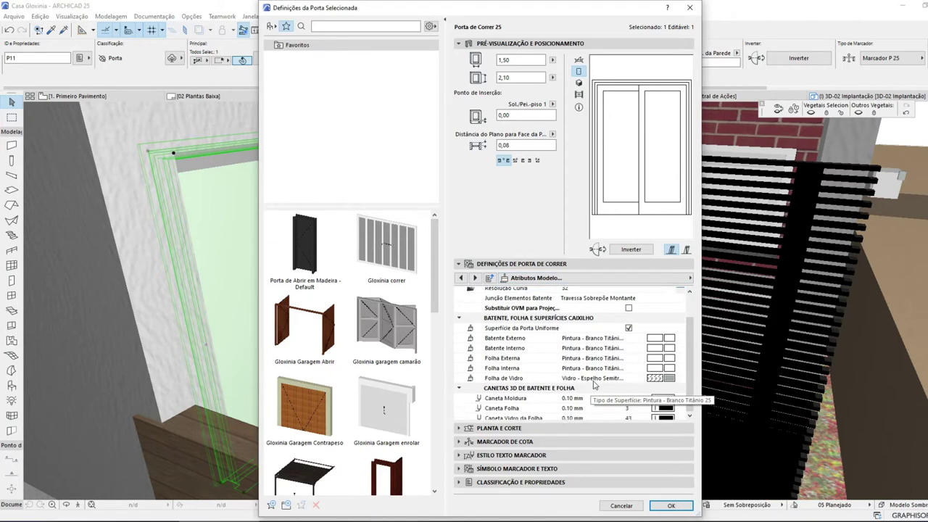
pyautogui.click(665, 372)
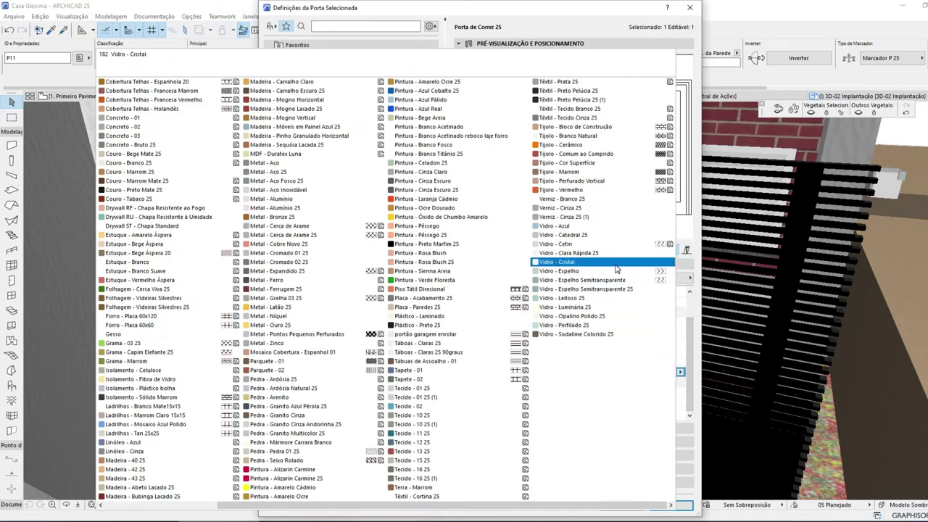
pyautogui.click(615, 264)
pyautogui.click(681, 508)
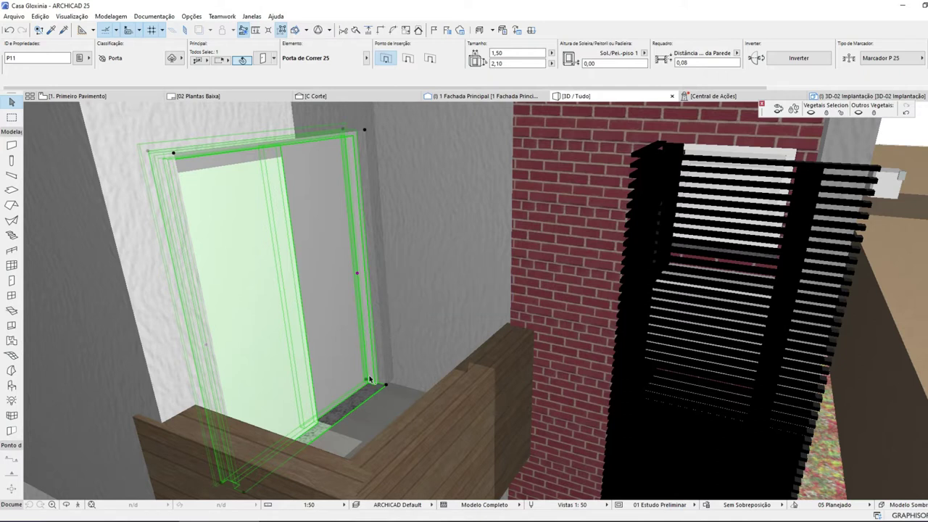
# - Delete the balcony door from the 3D model and locate its wall on the first floor plan
pyautogui.press('Delete')
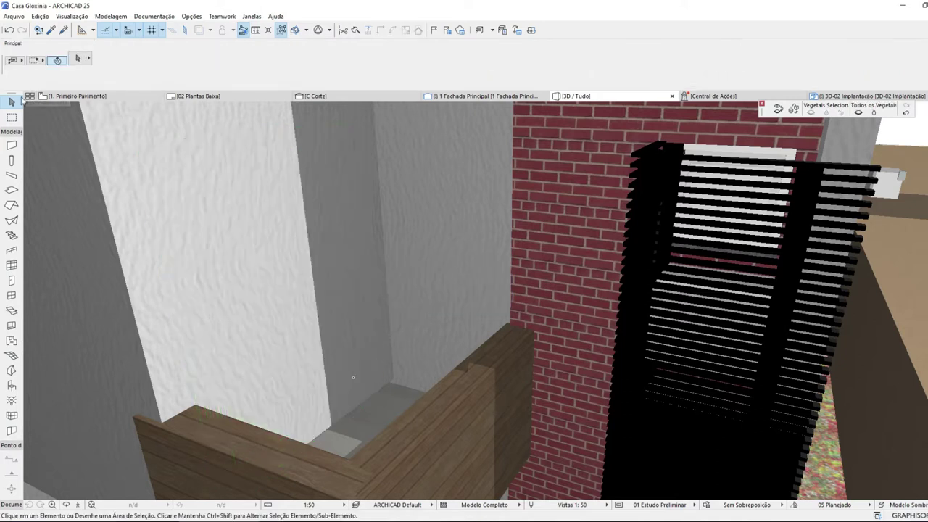
pyautogui.click(77, 96)
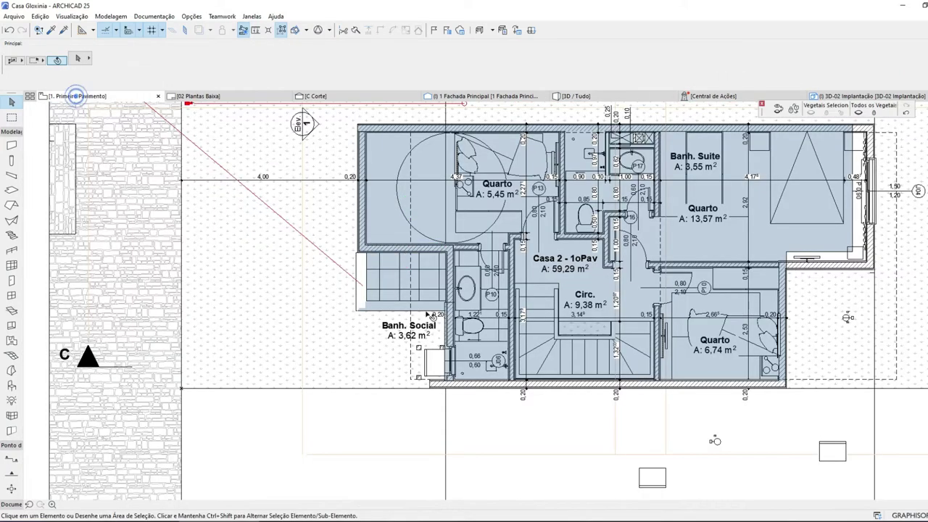
pyautogui.click(423, 248)
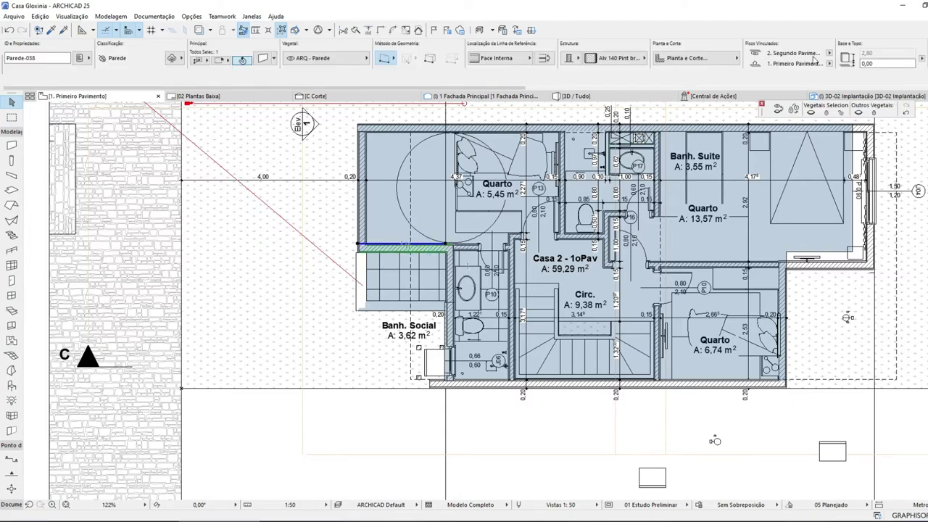
pyautogui.scroll(4, 439, 198)
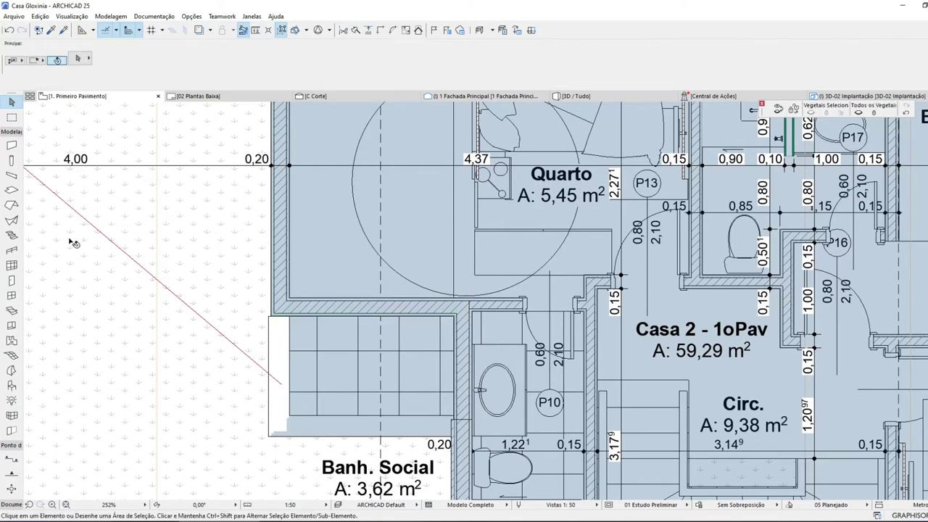
# - Place a new 1,50 x 2,10 door from the "Gloxinia porta-balcão" favorite in the balcony wall, setting its opening orientation towards the bedroom
pyautogui.click(11, 282)
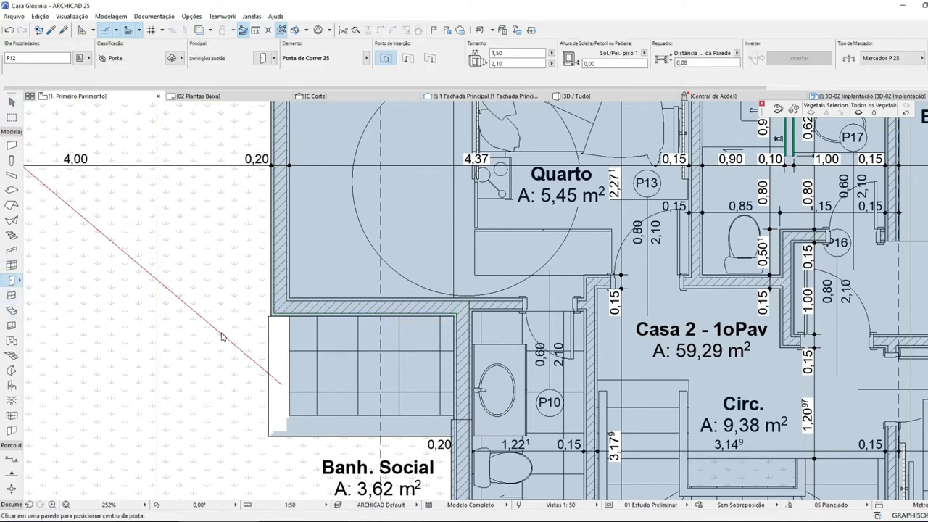
pyautogui.hotkey('ctrl', 't')
pyautogui.scroll(-1, 372, 392)
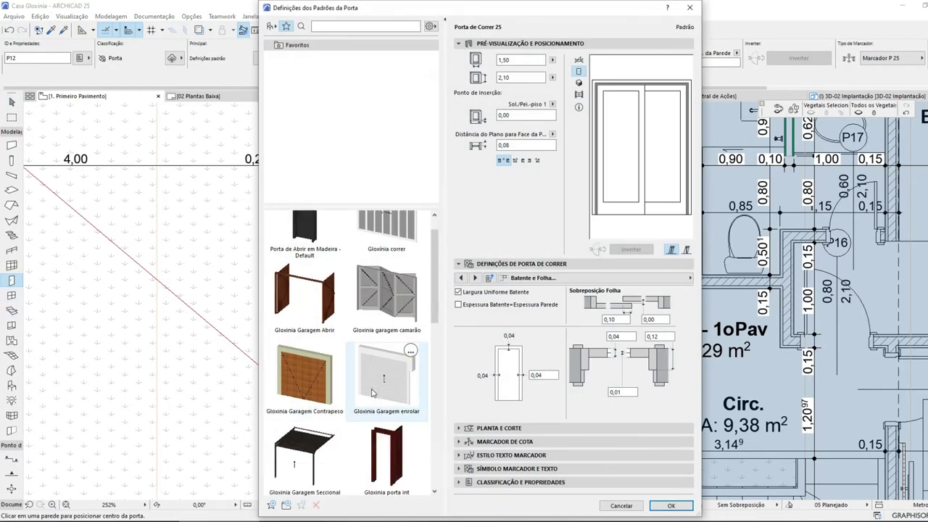
pyautogui.scroll(-3, 372, 392)
pyautogui.click(305, 446)
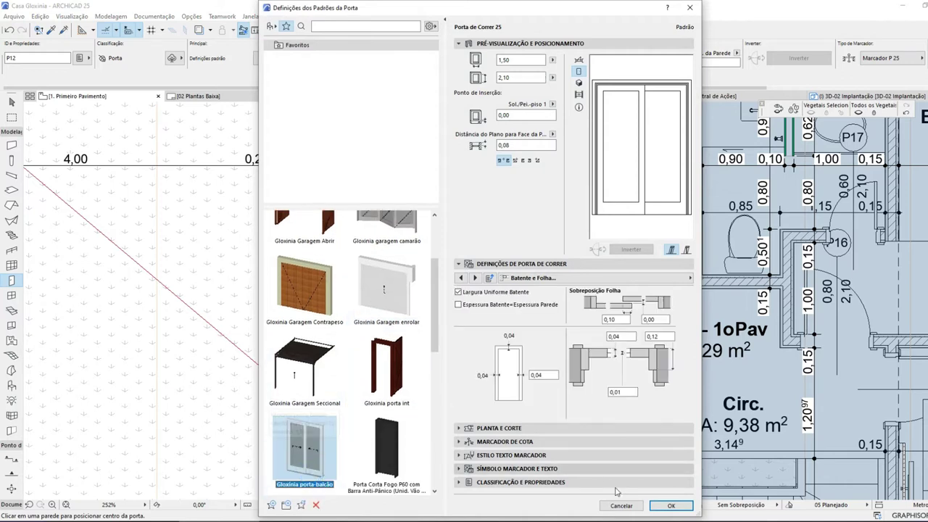
pyautogui.click(673, 506)
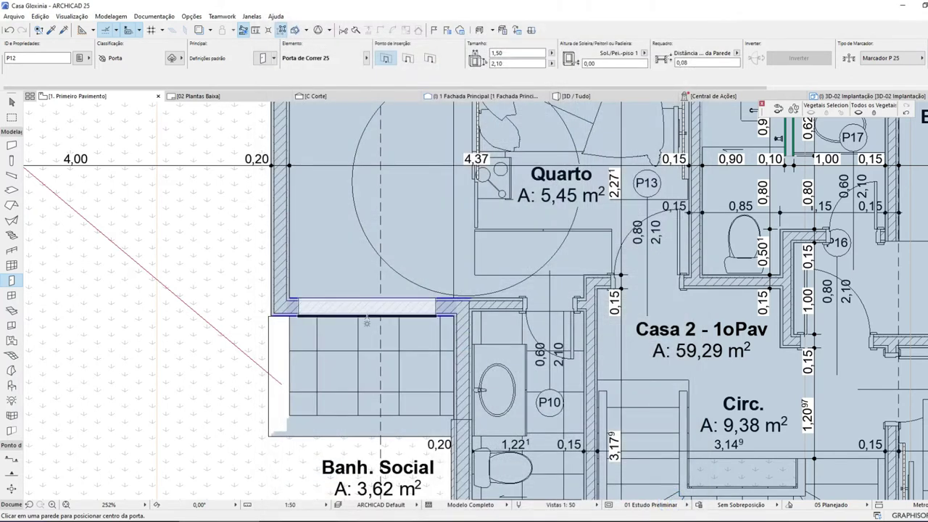
pyautogui.click(371, 322)
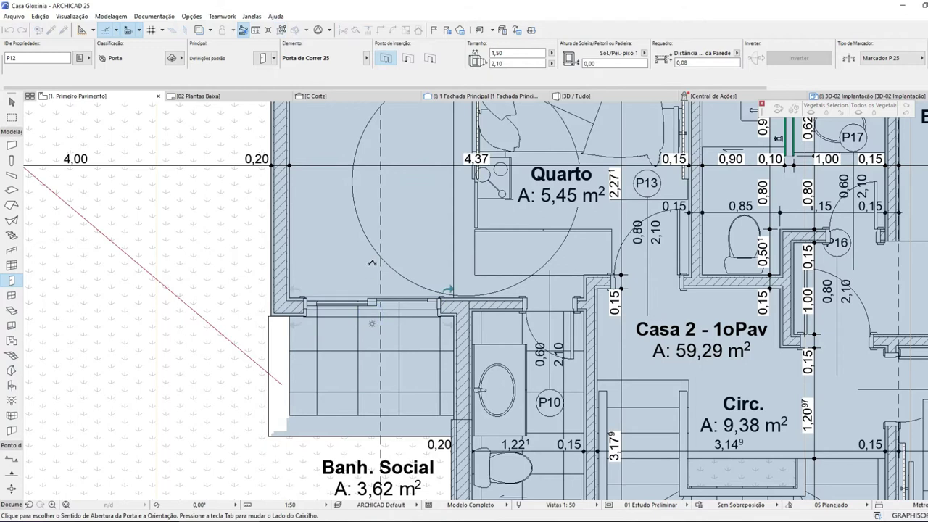
pyautogui.click(372, 264)
# - Check the newly placed balcony door in the full 3D model and select it
pyautogui.click(577, 96)
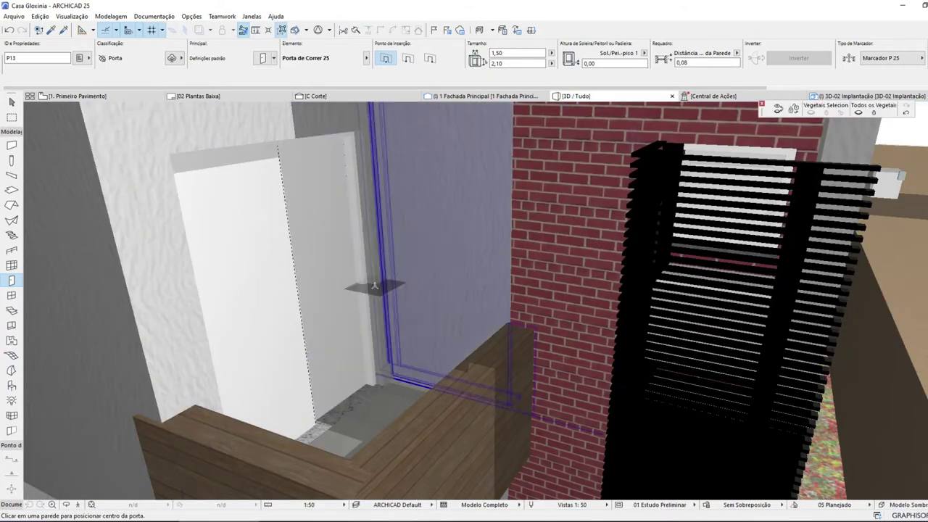
pyautogui.press('Escape')
pyautogui.click(312, 325)
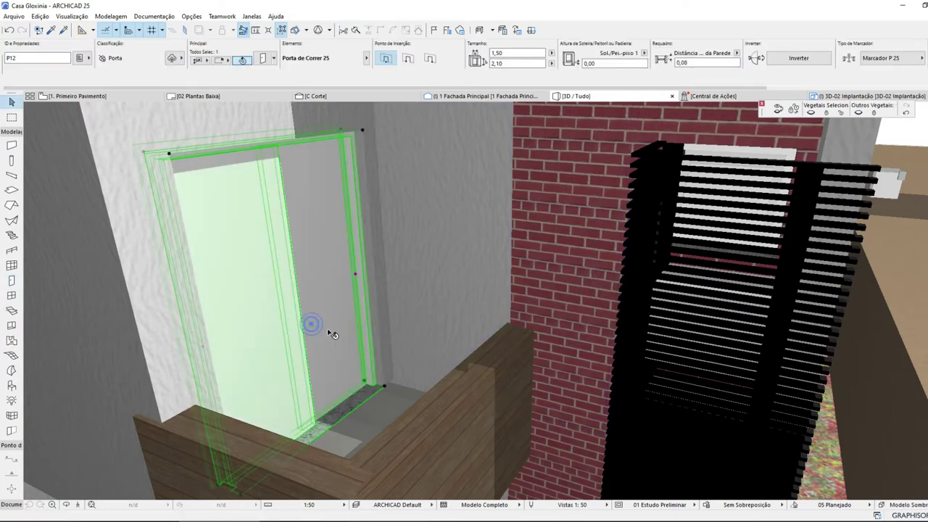
# - Delete the newly placed balcony door from the 3D model and check its location on the first floor plan
pyautogui.press('Delete')
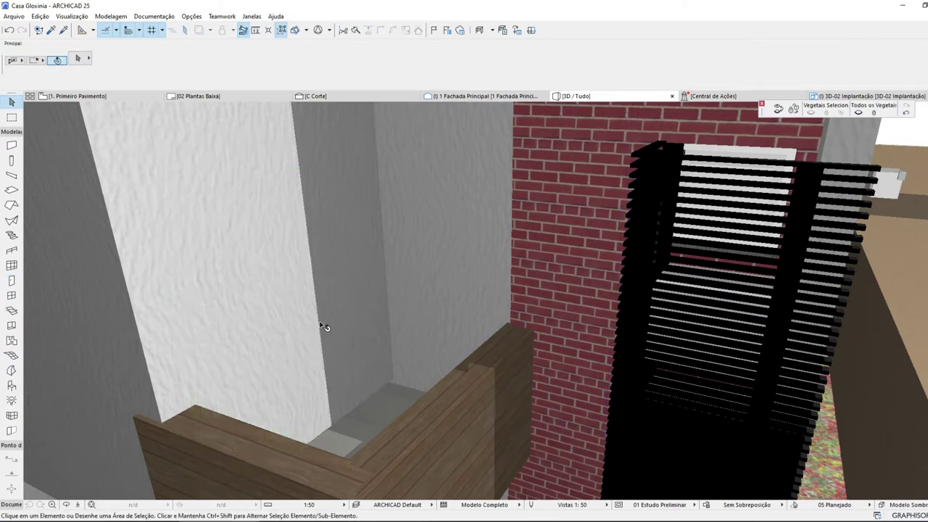
pyautogui.click(106, 100)
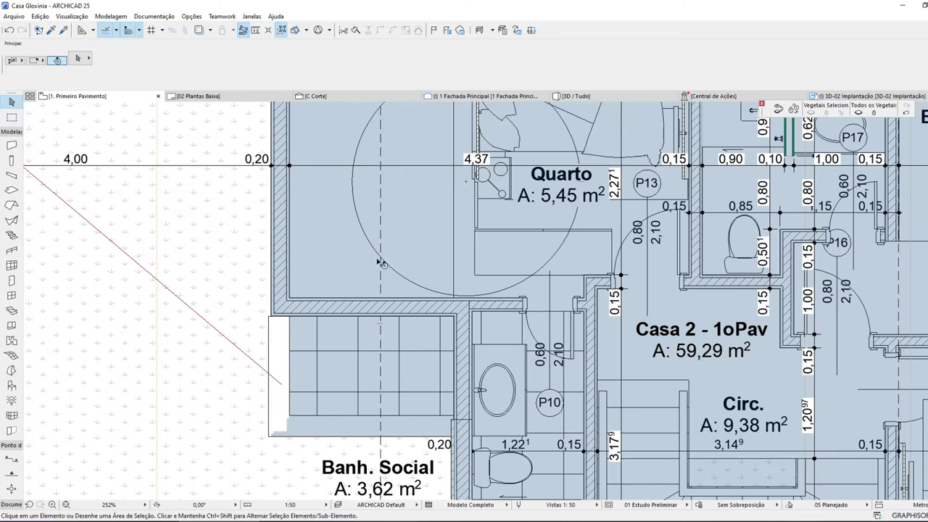
pyautogui.click(573, 96)
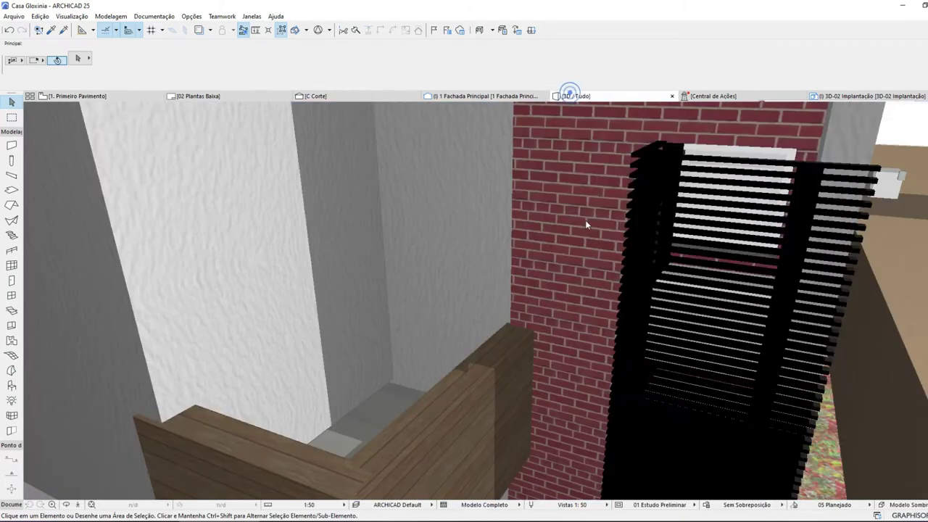
# - Delete the 1,50 x 2,10 sliding door from the ground-floor rear wall beside the laundry area in the 3D model
pyautogui.scroll(-5, 515, 340)
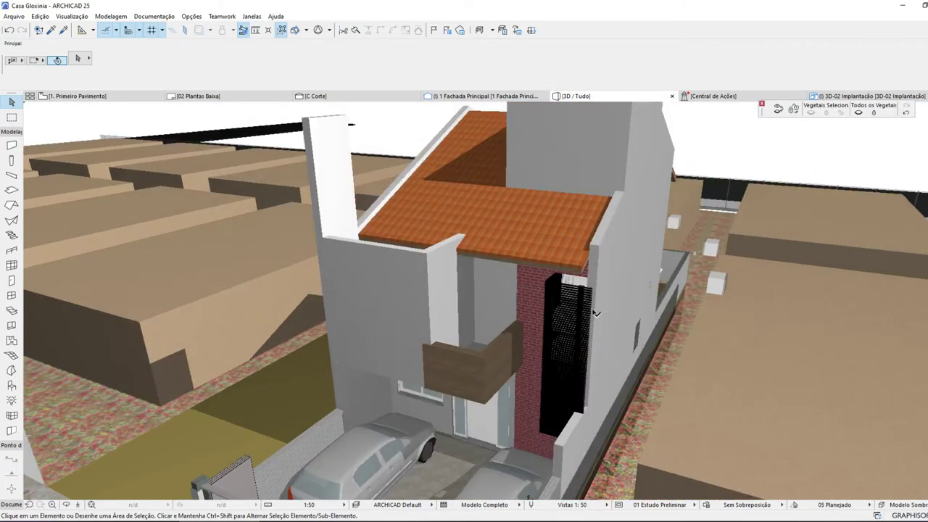
pyautogui.moveTo(632, 312)
pyautogui.keyDown('shift'); pyautogui.mouseDown(button='middle')
pyautogui.moveTo(400, 294)
pyautogui.moveTo(239, 232)
pyautogui.mouseUp(button='middle'); pyautogui.keyUp('shift')
pyautogui.keyDown('shift'); pyautogui.moveTo(630, 334); pyautogui.dragTo(487, 341, button='middle'); pyautogui.keyUp('shift')
pyautogui.keyDown('shift'); pyautogui.moveTo(628, 354); pyautogui.dragTo(523, 440, button='middle'); pyautogui.keyUp('shift')
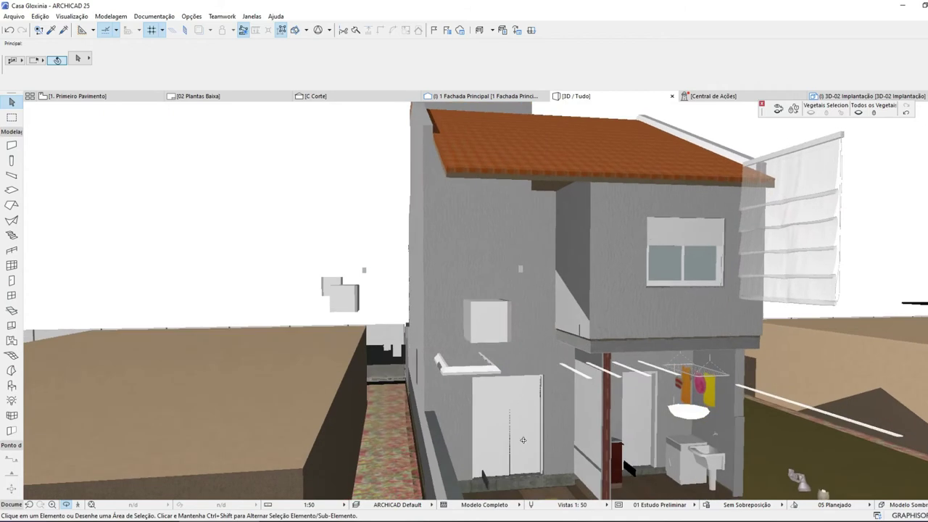
pyautogui.scroll(5, 523, 440)
pyautogui.click(532, 475)
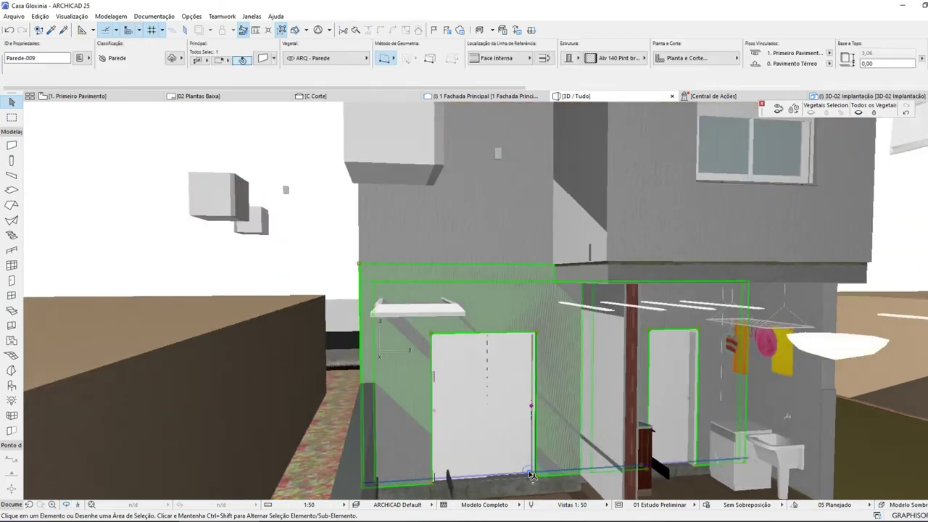
pyautogui.click(507, 438)
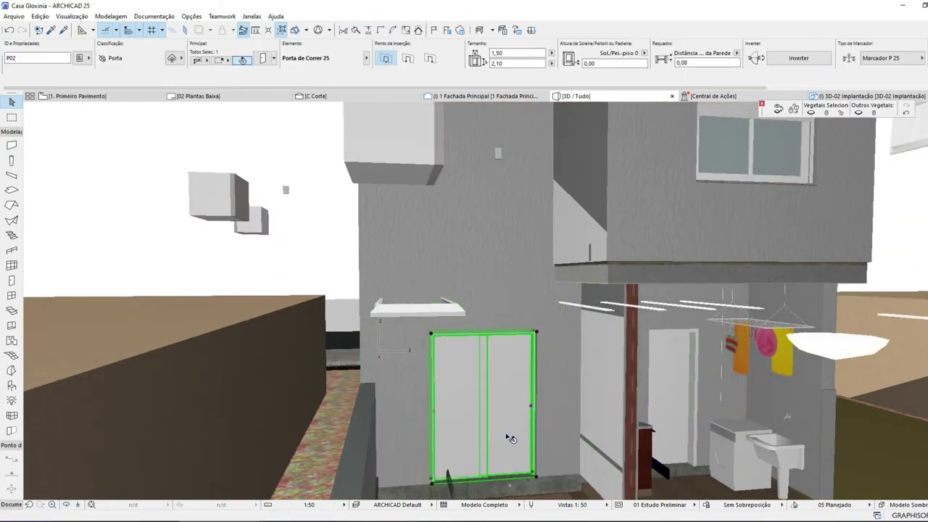
pyautogui.press('Delete')
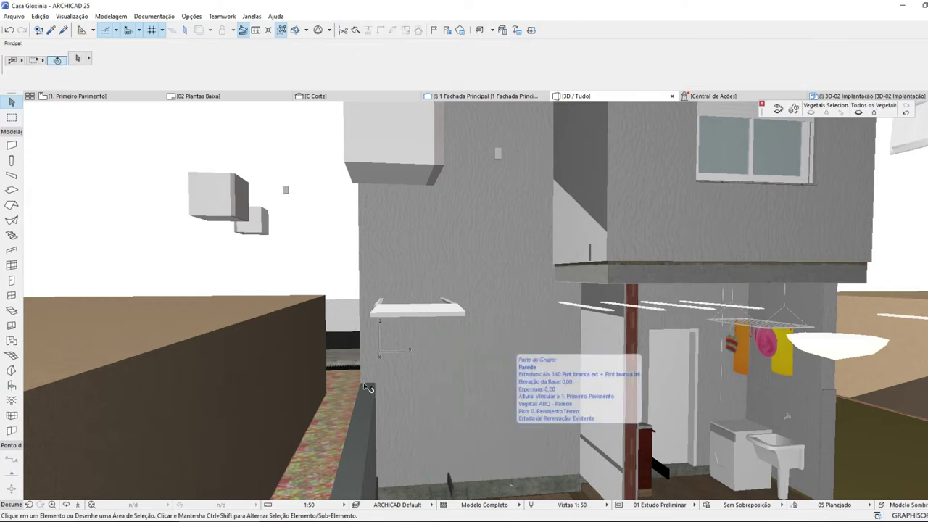
# - Show the Sala de Estar's rear wall on the Pavimento Térreo plan and open the default door settings
pyautogui.click(124, 96)
pyautogui.scroll(-5, 661, 313)
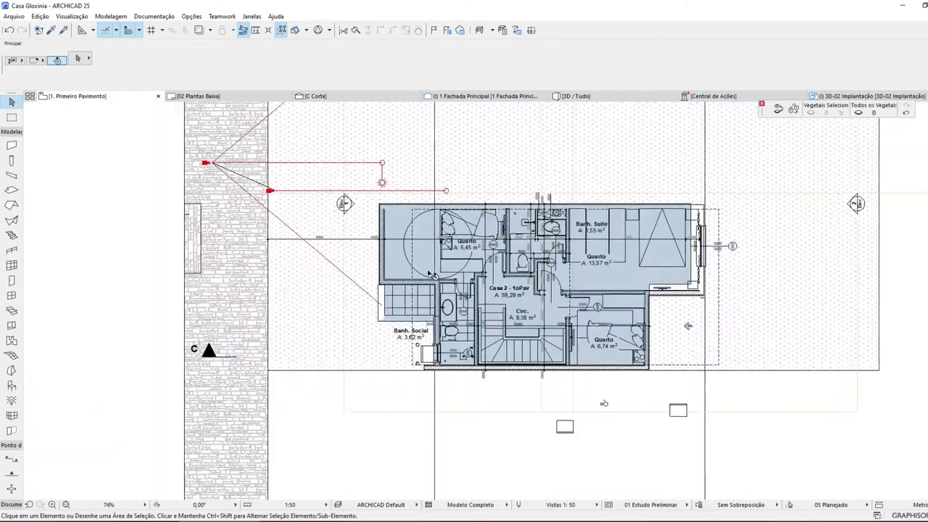
pyautogui.scroll(5, 662, 313)
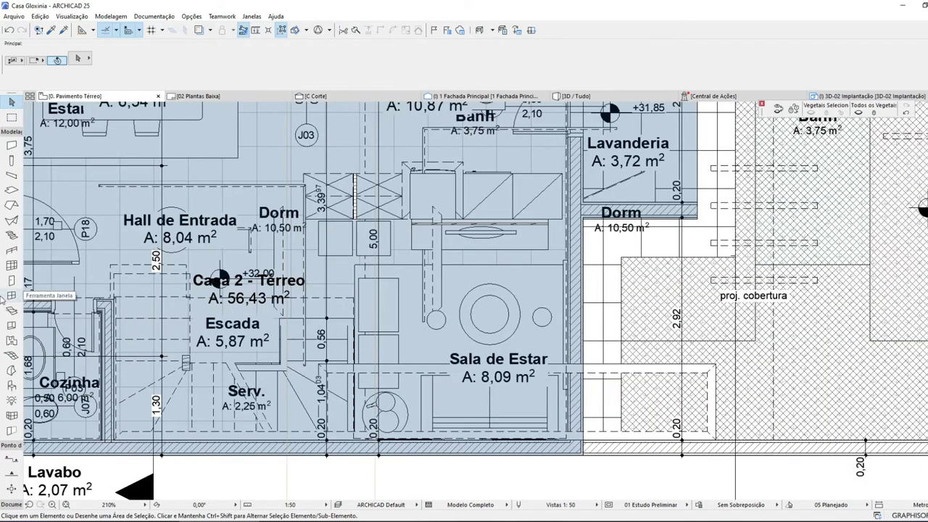
pyautogui.click(11, 282)
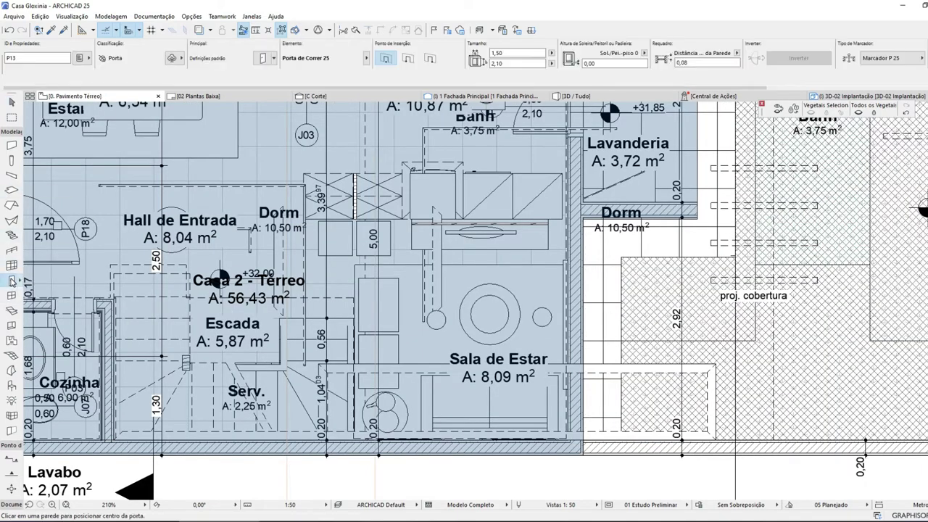
pyautogui.doubleClick(11, 281)
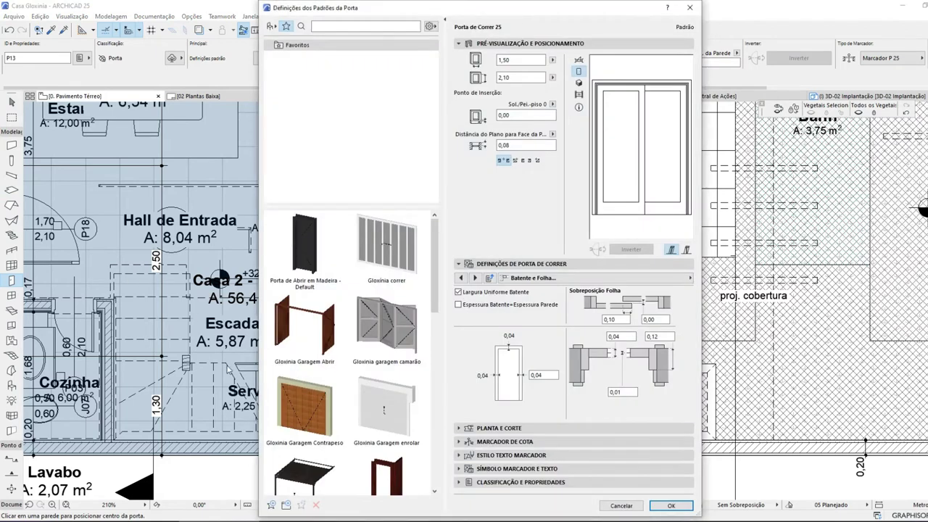
# - Examine the saved door favorites and the sliding door models in the Portas de Correr 25 library folder
pyautogui.scroll(-3, 388, 392)
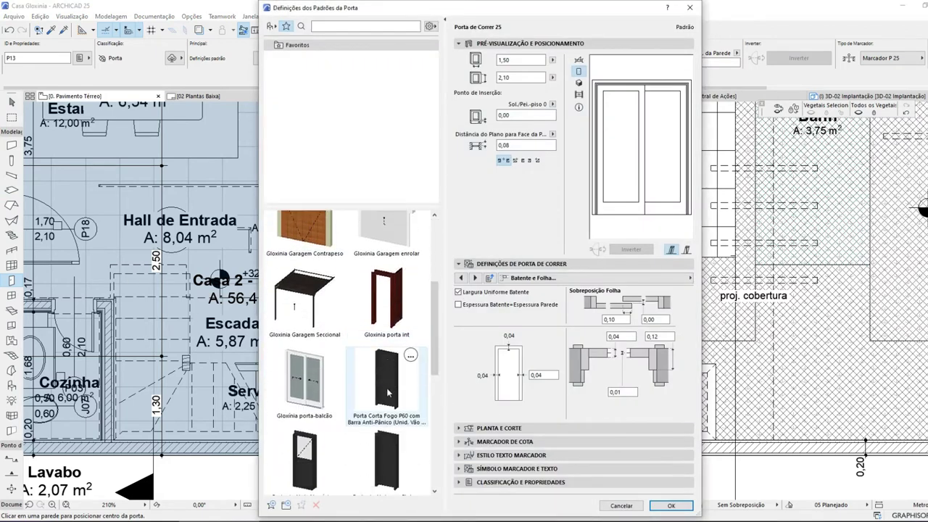
pyautogui.scroll(5, 382, 385)
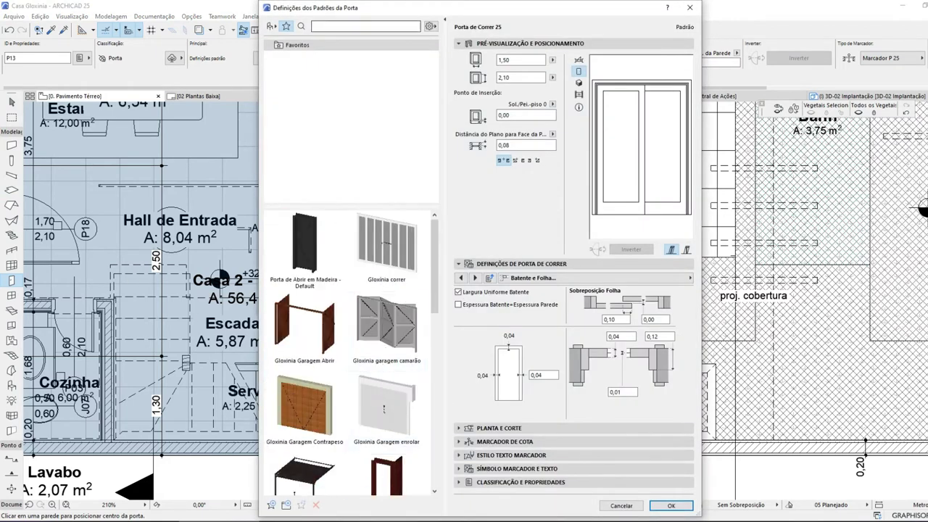
pyautogui.click(272, 28)
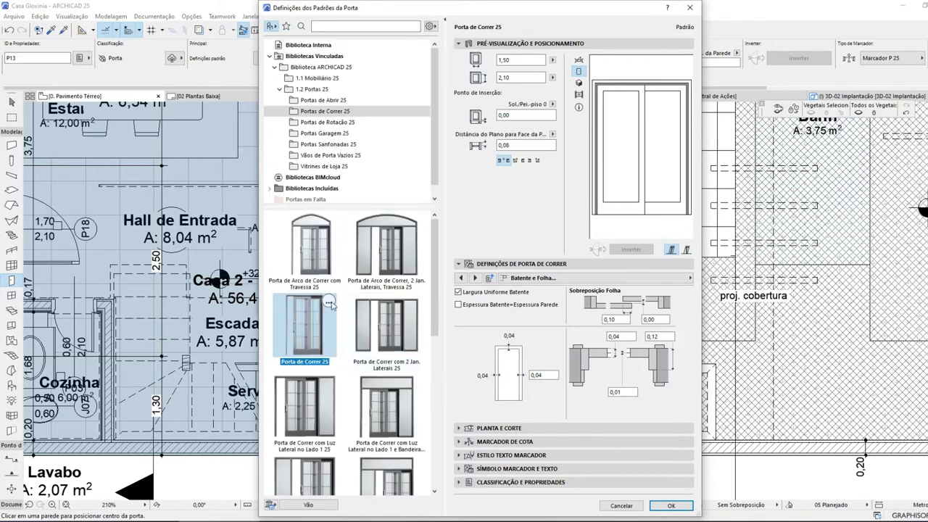
pyautogui.scroll(-4, 399, 341)
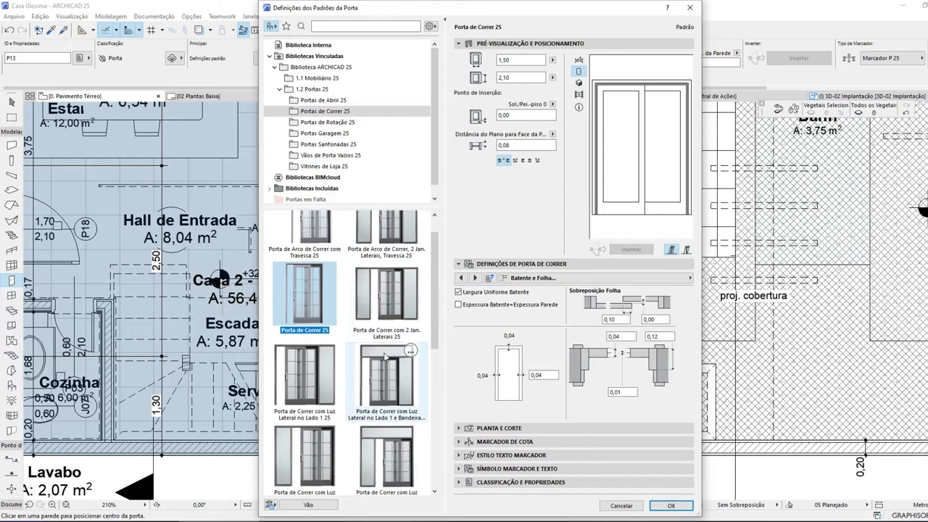
pyautogui.scroll(-2, 407, 374)
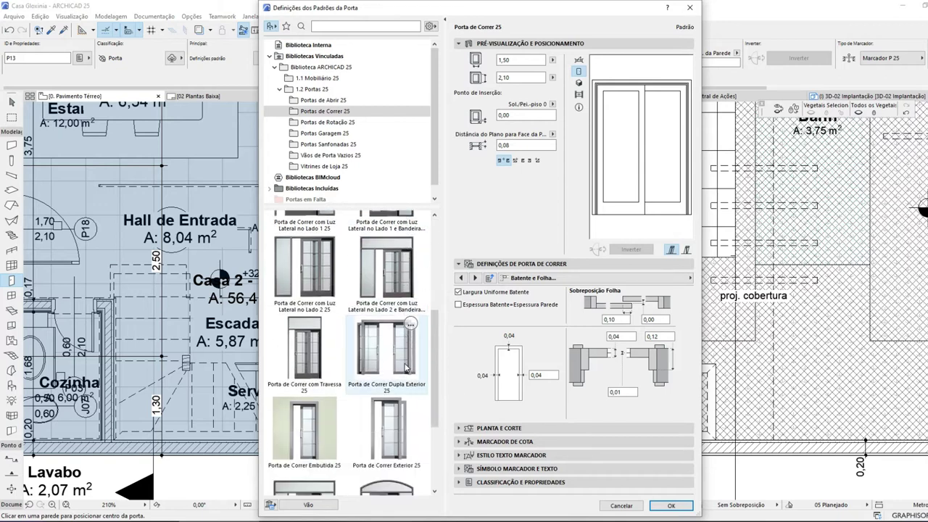
pyautogui.scroll(-2, 407, 370)
pyautogui.scroll(-2, 407, 368)
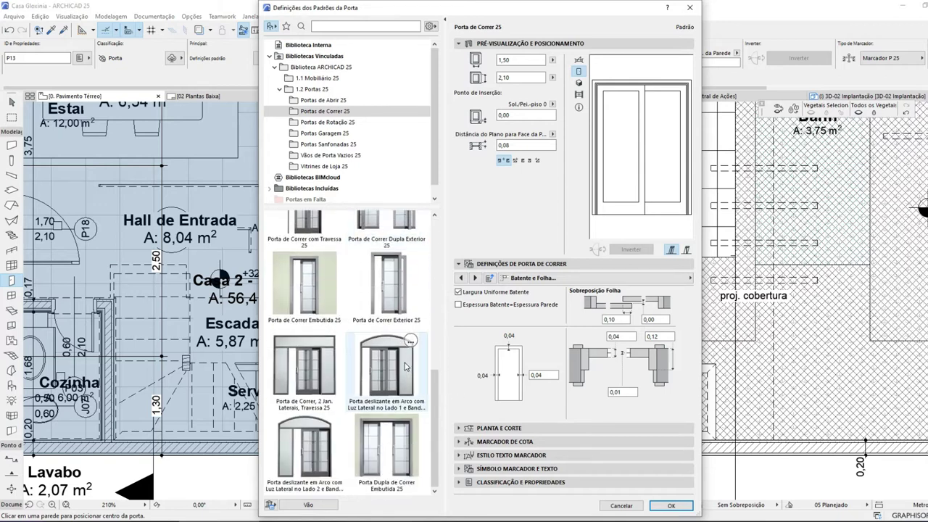
pyautogui.scroll(3, 336, 317)
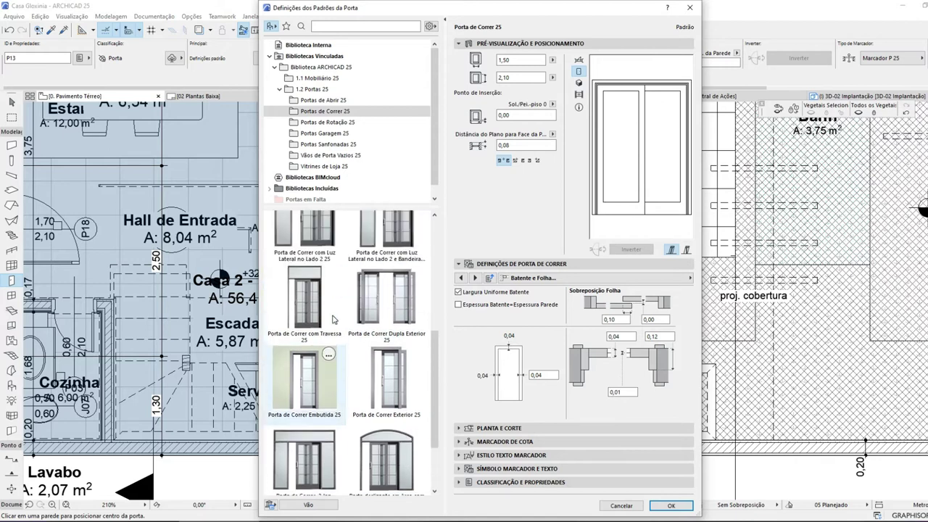
pyautogui.scroll(3, 336, 318)
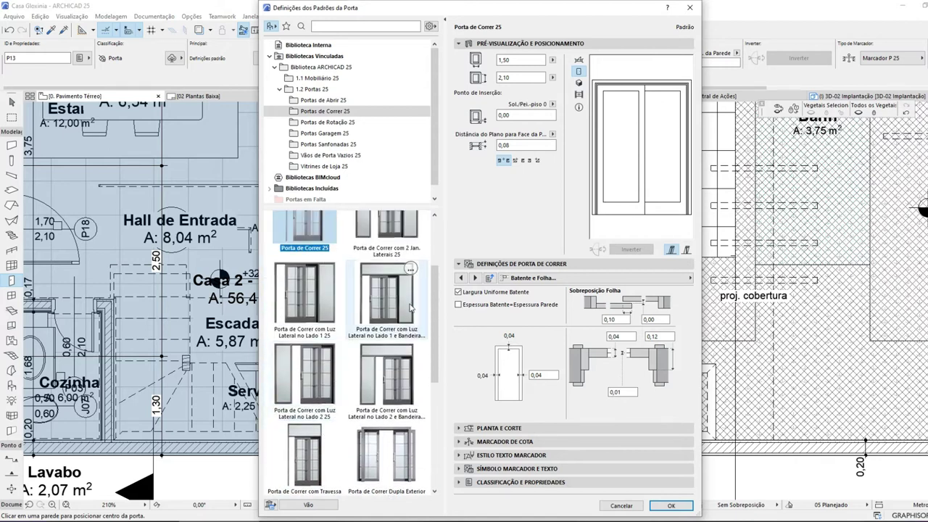
pyautogui.scroll(2, 344, 334)
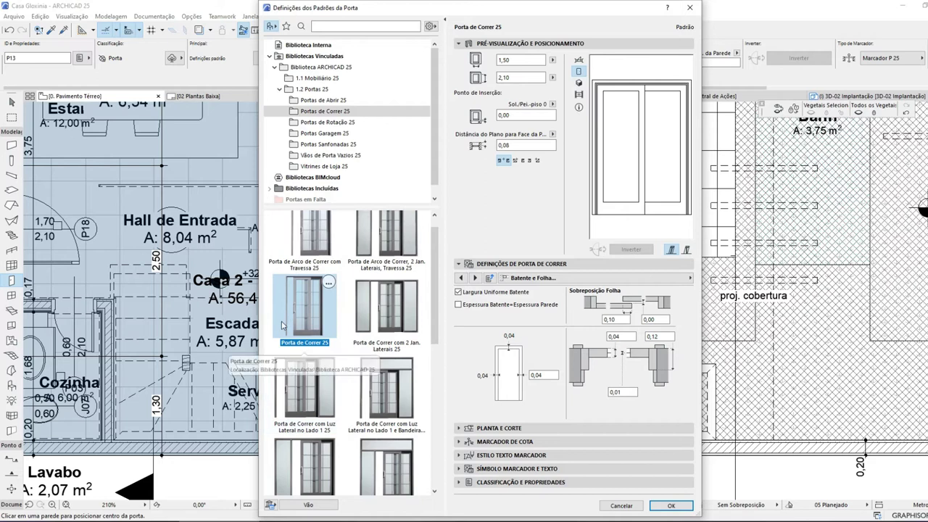
pyautogui.scroll(1, 314, 296)
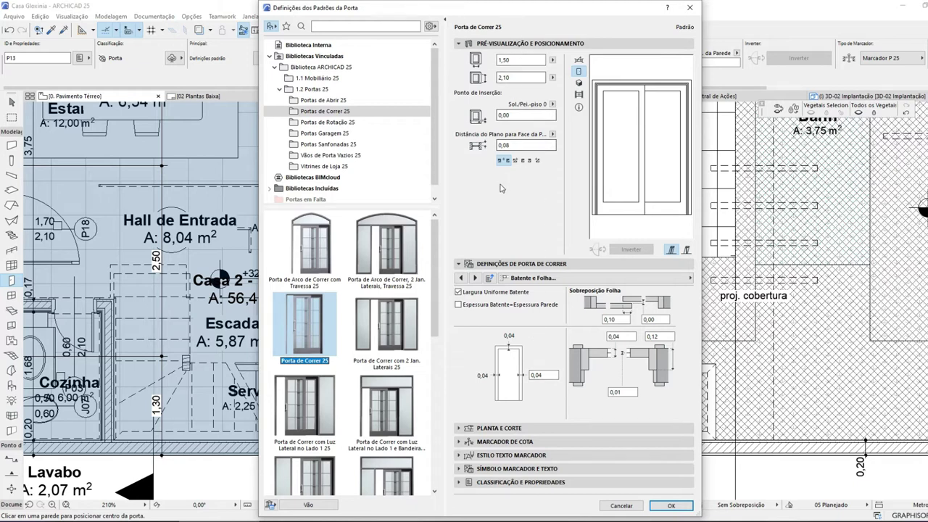
# - Set the door leaf type of Porta de Correr 25 to "Grelha H-V" in its door and opening settings
pyautogui.click(545, 279)
pyautogui.moveTo(818, 320); pyautogui.dragTo(819, 292)
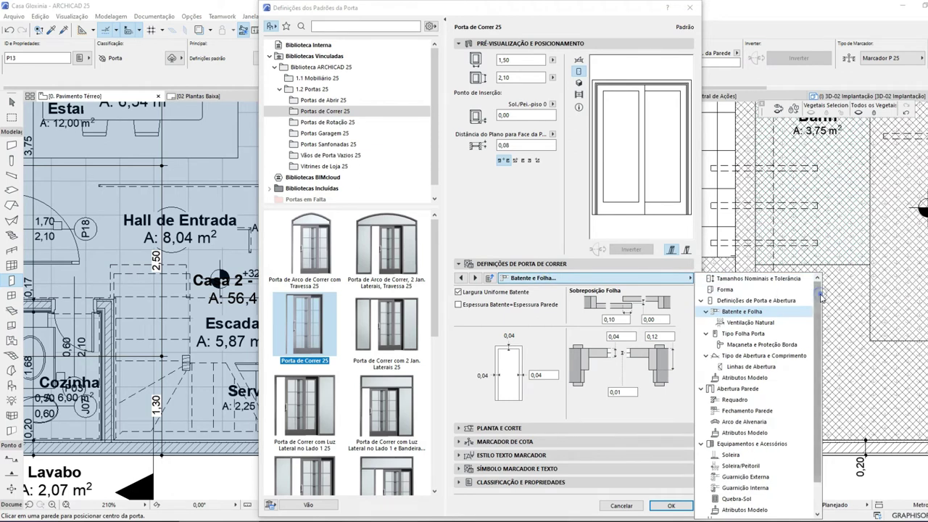
pyautogui.click(775, 289)
pyautogui.click(774, 282)
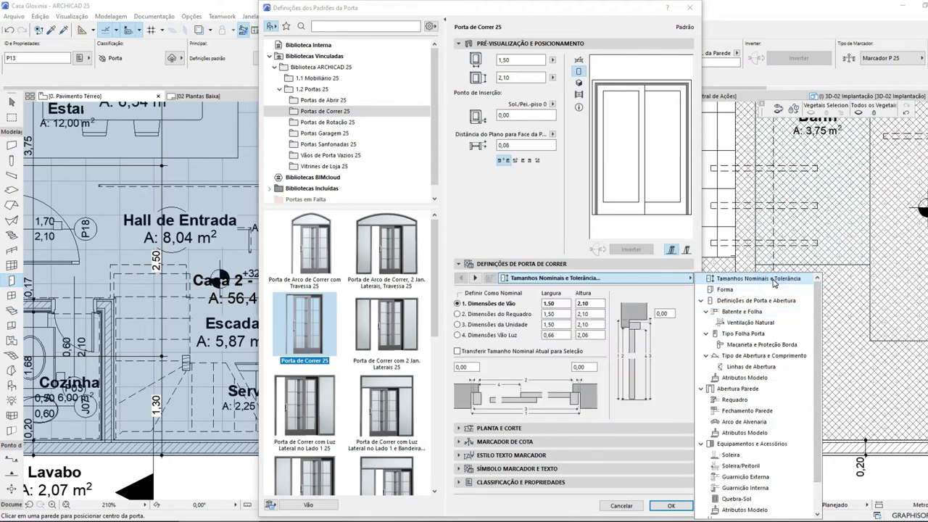
pyautogui.click(768, 290)
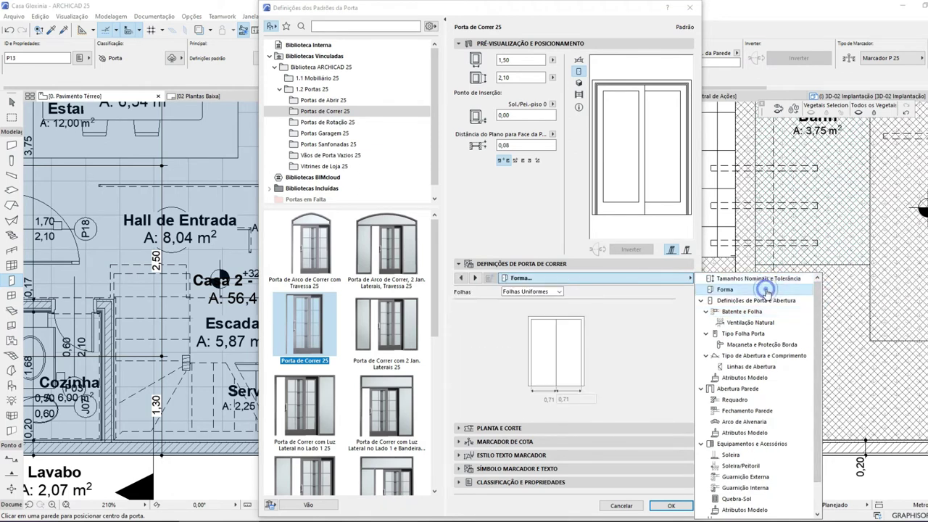
pyautogui.click(768, 299)
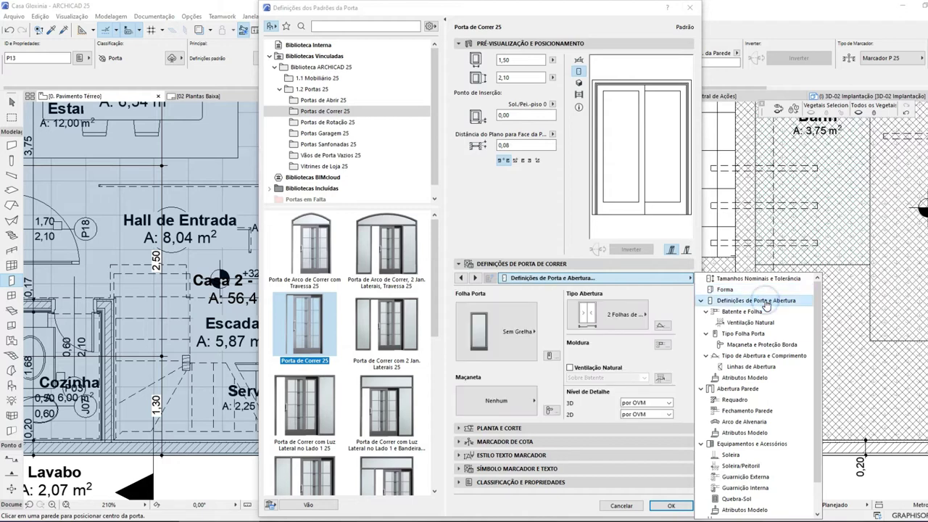
pyautogui.click(628, 319)
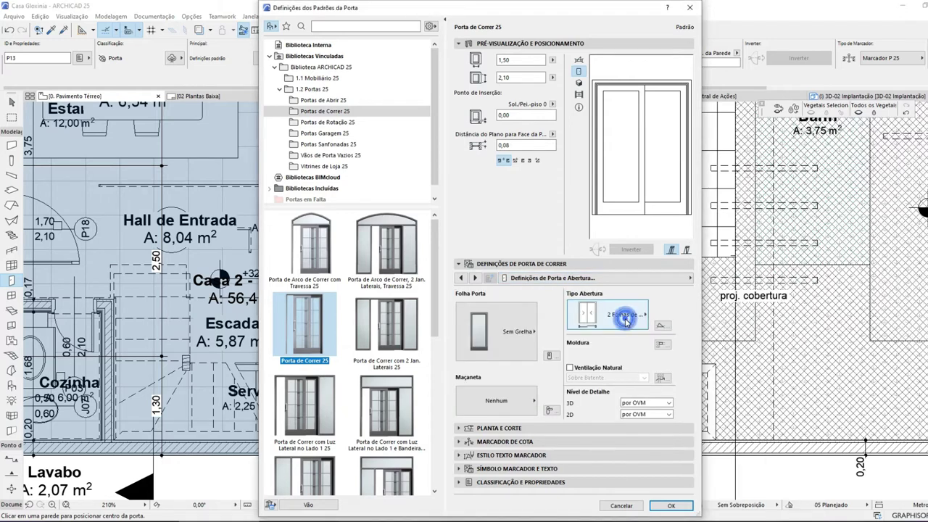
pyautogui.click(625, 321)
pyautogui.click(507, 326)
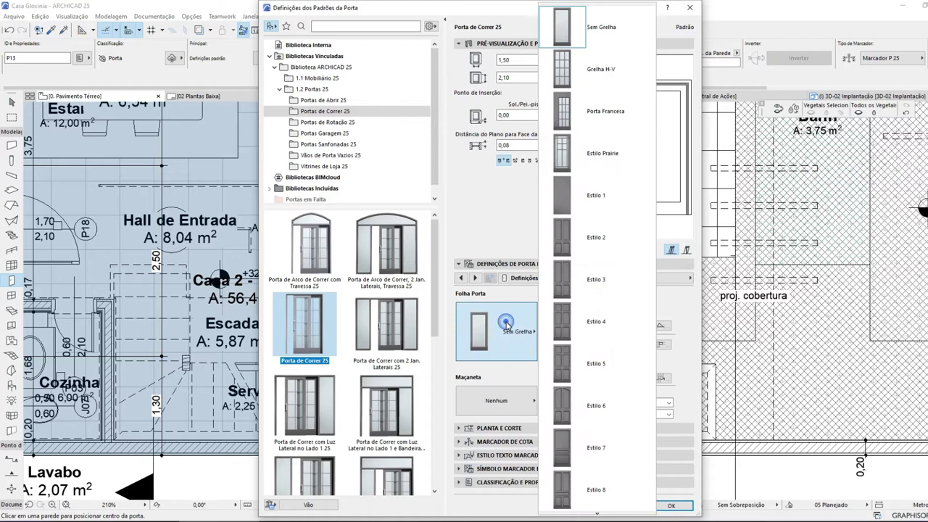
pyautogui.click(584, 80)
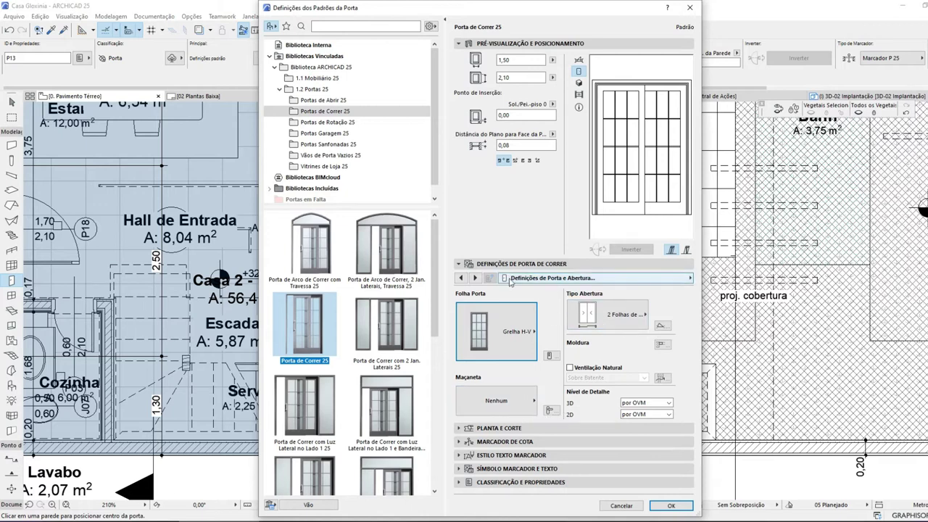
# - Set the leaf grille's width to 0,05 and its thickness to 0,04 in the door leaf type settings
pyautogui.click(476, 279)
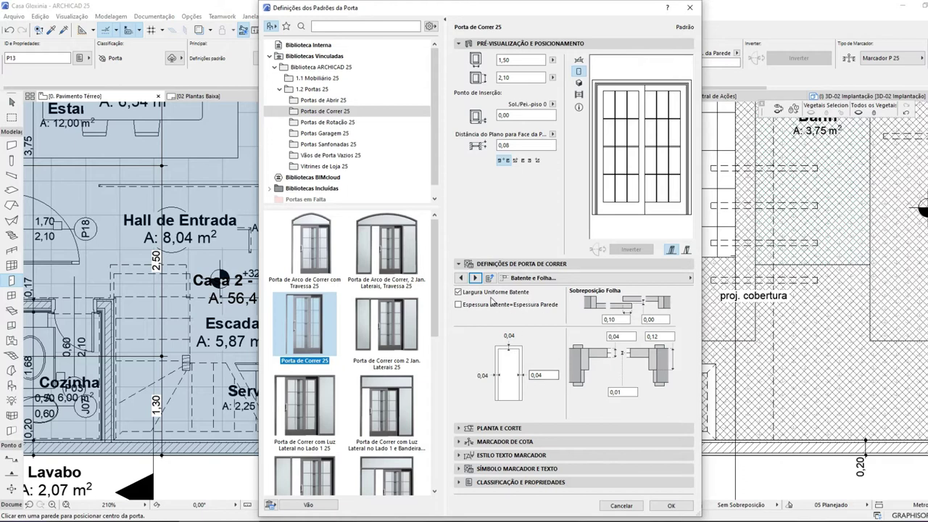
pyautogui.click(477, 278)
pyautogui.click(477, 279)
pyautogui.click(460, 277)
pyautogui.click(461, 277)
pyautogui.click(475, 279)
pyautogui.click(475, 279)
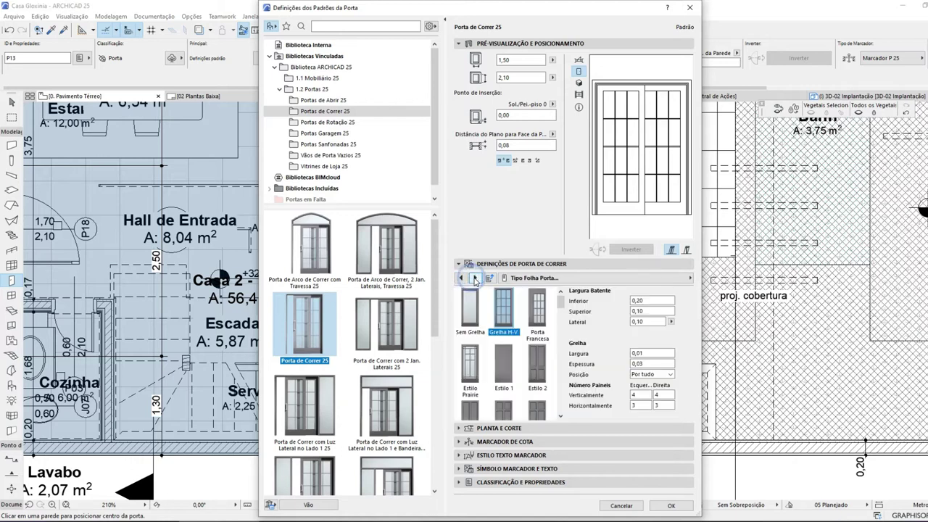
pyautogui.click(654, 354)
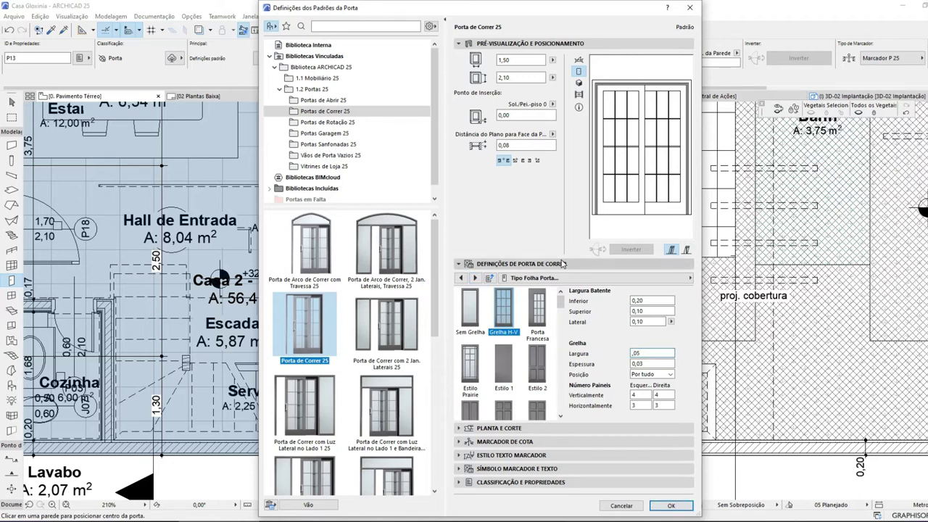
pyautogui.press('Tab')
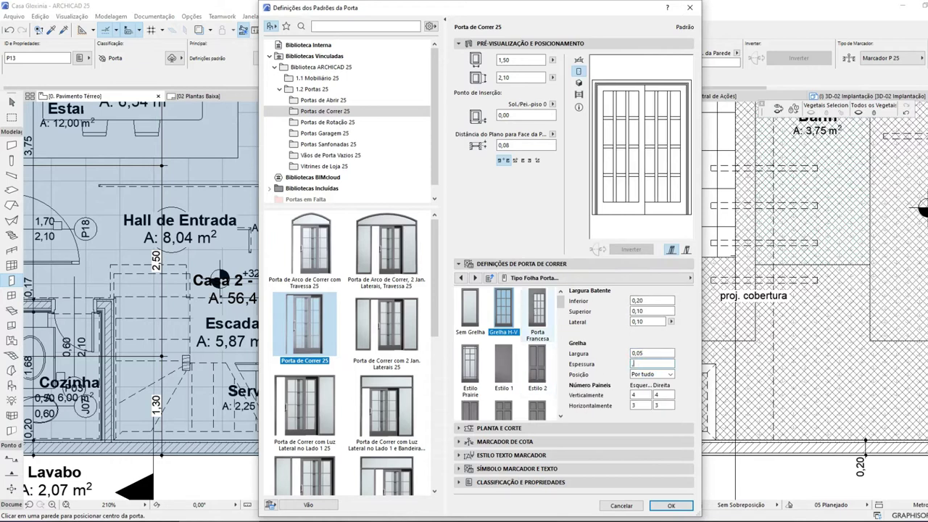
pyautogui.write(',1')
pyautogui.press('Return')
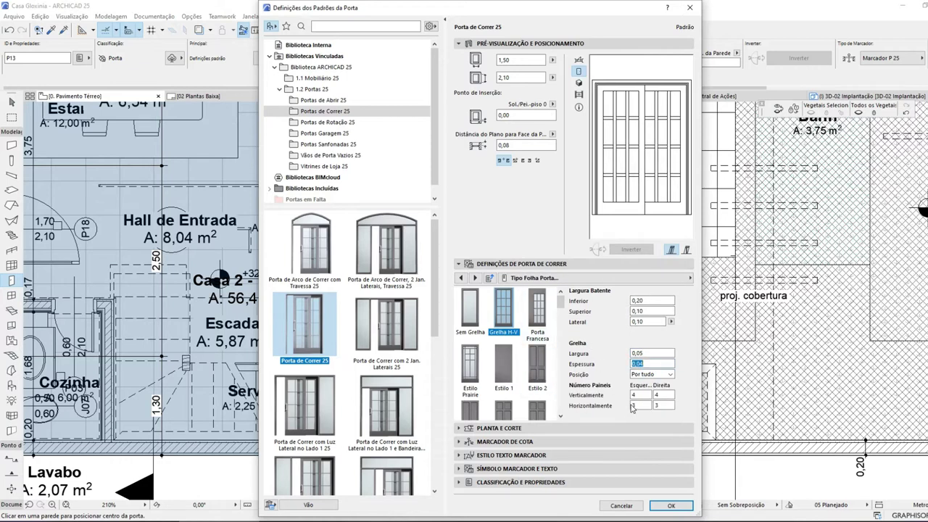
# - Set the leaf grille's panel numbers to 2 vertically and 1 horizontally for both the left and right sides
pyautogui.click(644, 395)
pyautogui.write('1')
pyautogui.press('Return')
pyautogui.write('2')
pyautogui.click(642, 405)
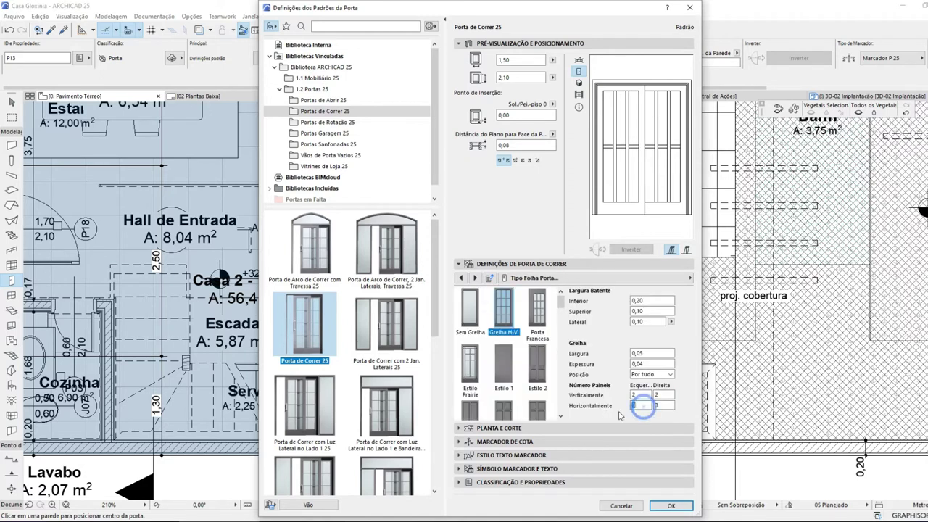
pyautogui.write('2')
pyautogui.click(665, 404)
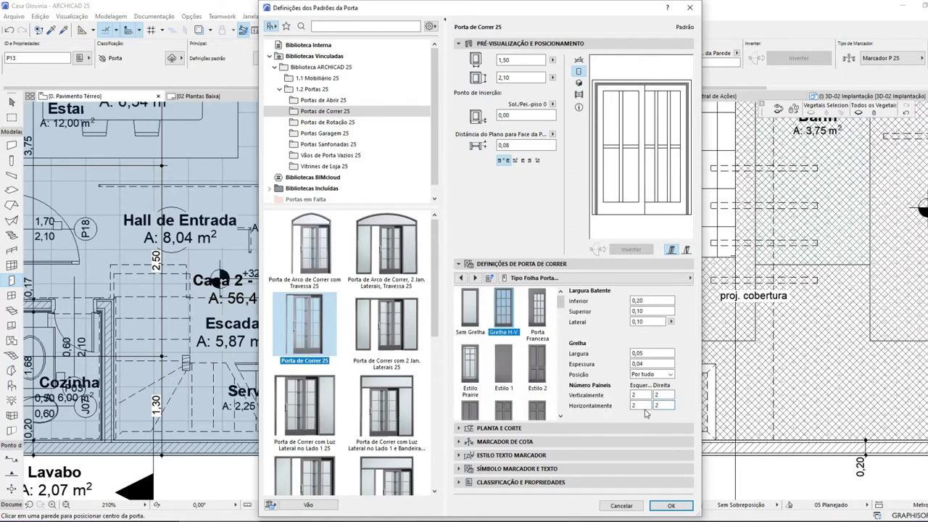
pyautogui.write('2')
pyautogui.press('Return')
pyautogui.write('1')
pyautogui.click(643, 406)
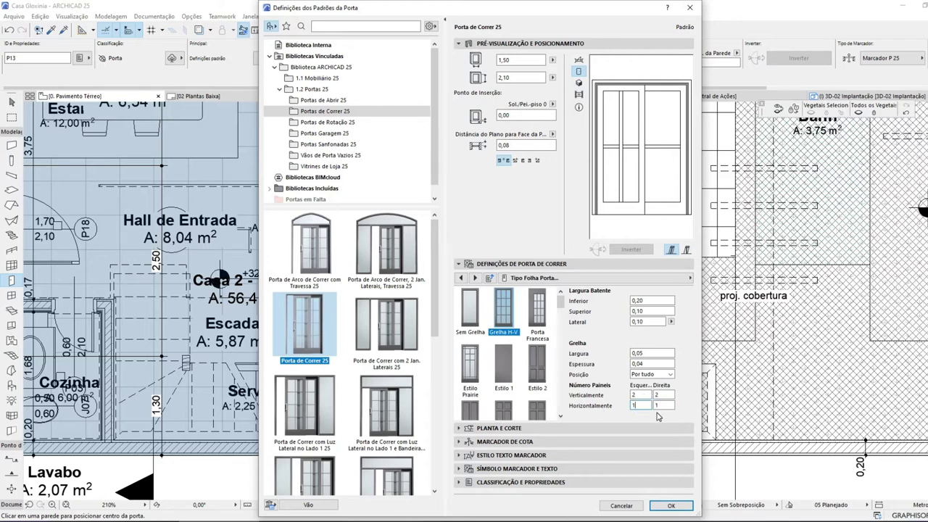
pyautogui.write('1')
pyautogui.press('Return')
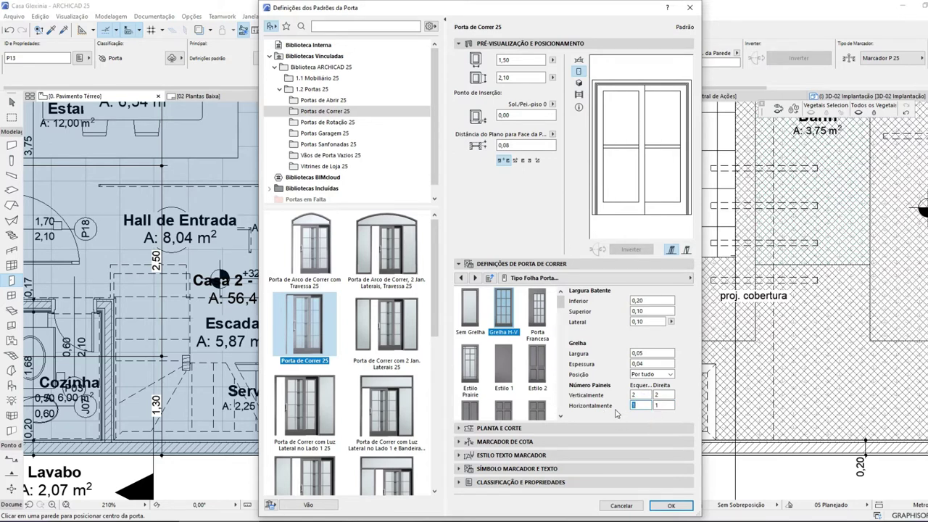
# - Set the leaf grille's width to 0,15 and accept the default door settings
pyautogui.click(651, 354)
pyautogui.write(',15')
pyautogui.press('Return')
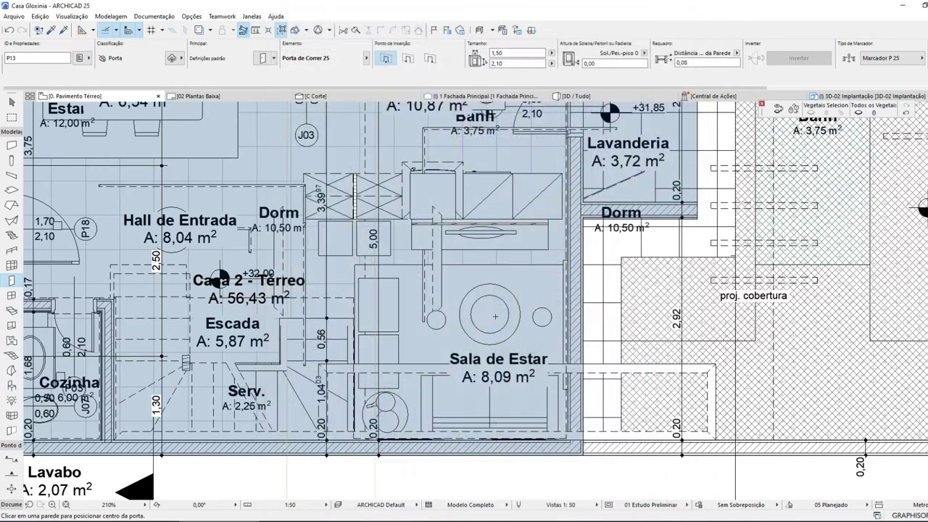
# - Place the sliding door in the Sala de Estar's rear wall with its marker inside the room, and select it in 3D
pyautogui.click(589, 328)
pyautogui.click(540, 292)
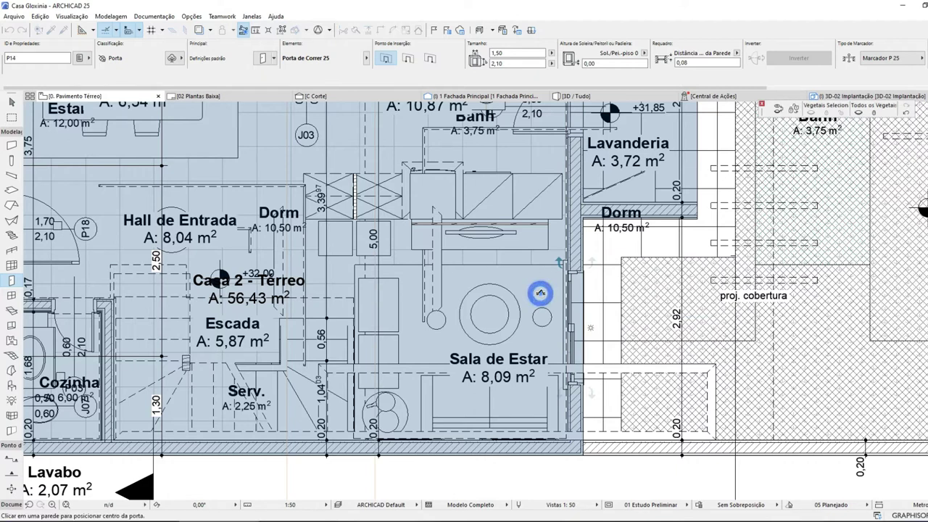
pyautogui.click(577, 96)
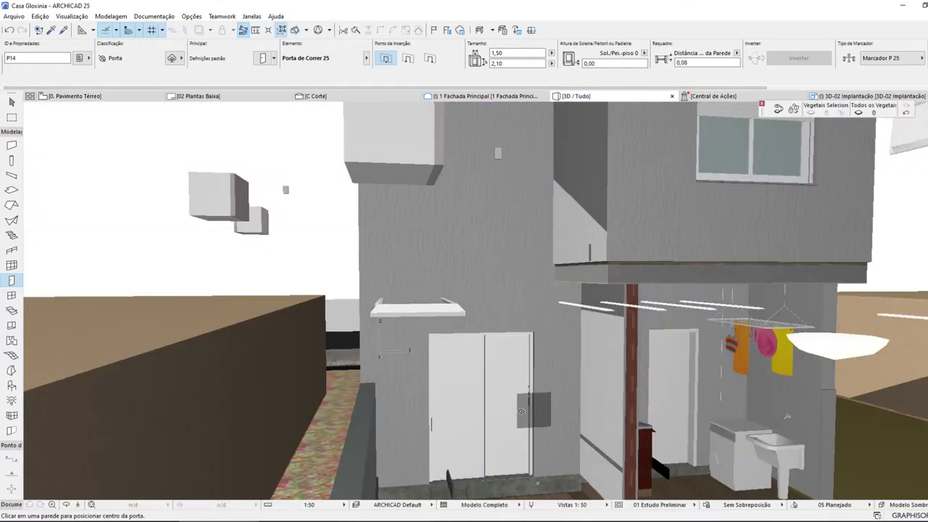
pyautogui.scroll(2, 499, 439)
pyautogui.scroll(2, 522, 443)
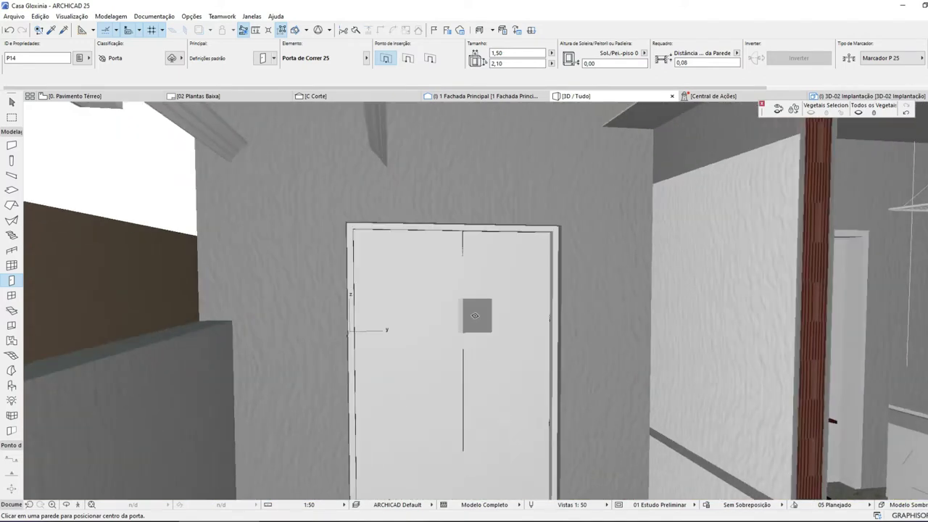
pyautogui.keyDown('shift'); pyautogui.click(463, 296); pyautogui.keyUp('shift')
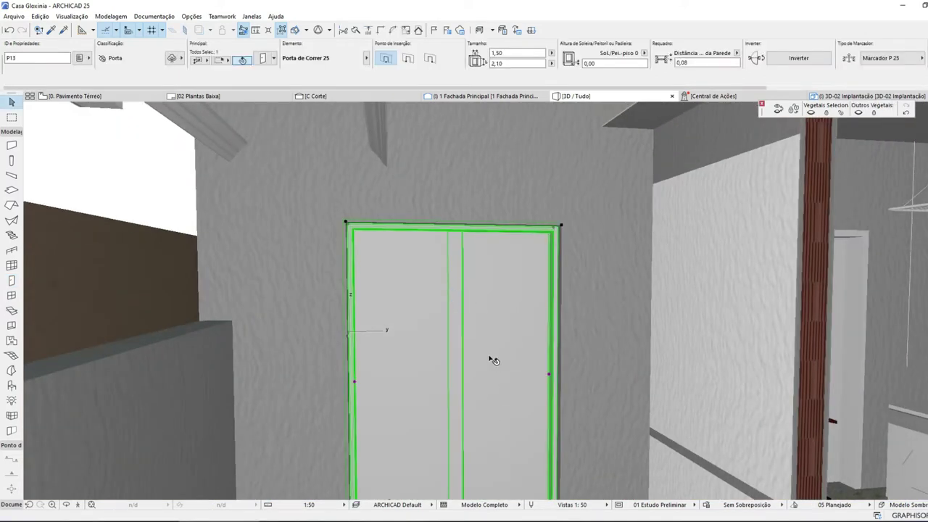
pyautogui.click(549, 374)
pyautogui.click(595, 421)
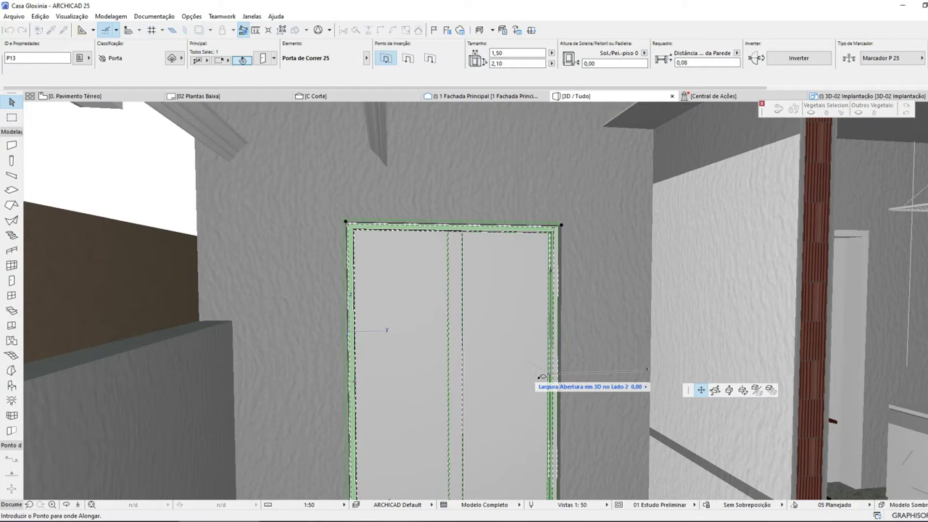
pyautogui.press('Escape')
# - Apply the ARCHICAD Default model view options to the 3D view and slide both leaves of the rear door partly open
pyautogui.click(667, 505)
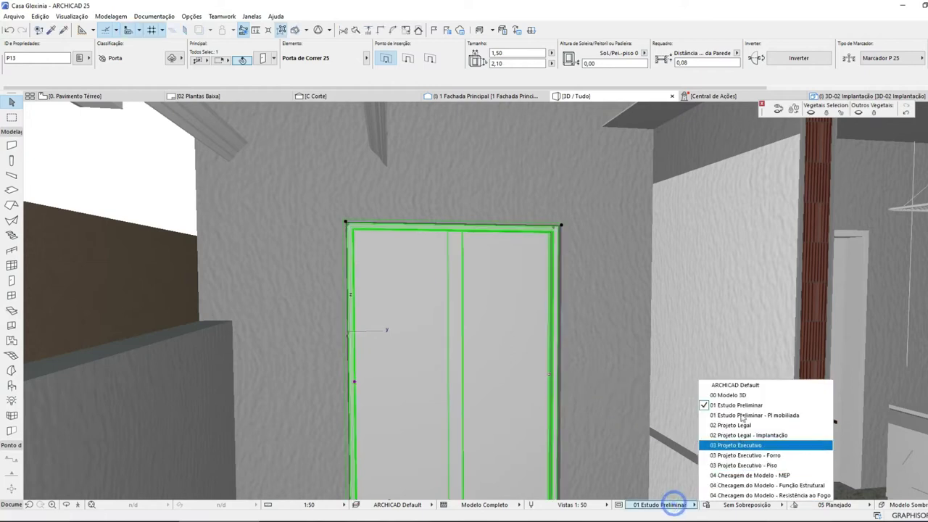
pyautogui.click(738, 385)
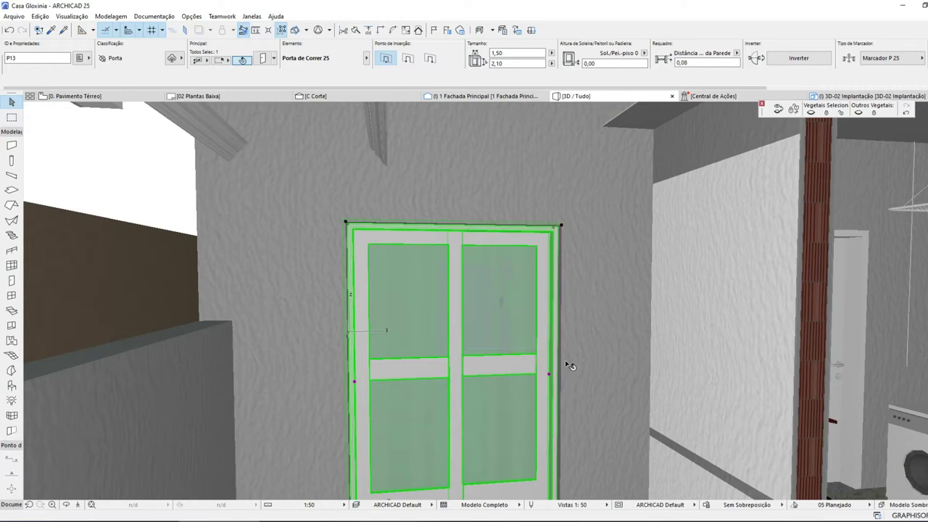
pyautogui.click(544, 386)
pyautogui.click(549, 374)
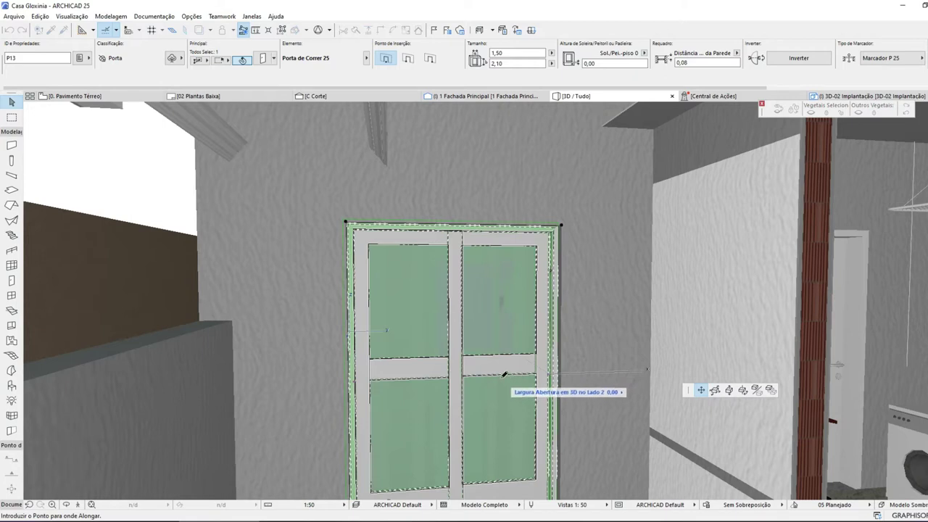
pyautogui.click(512, 376)
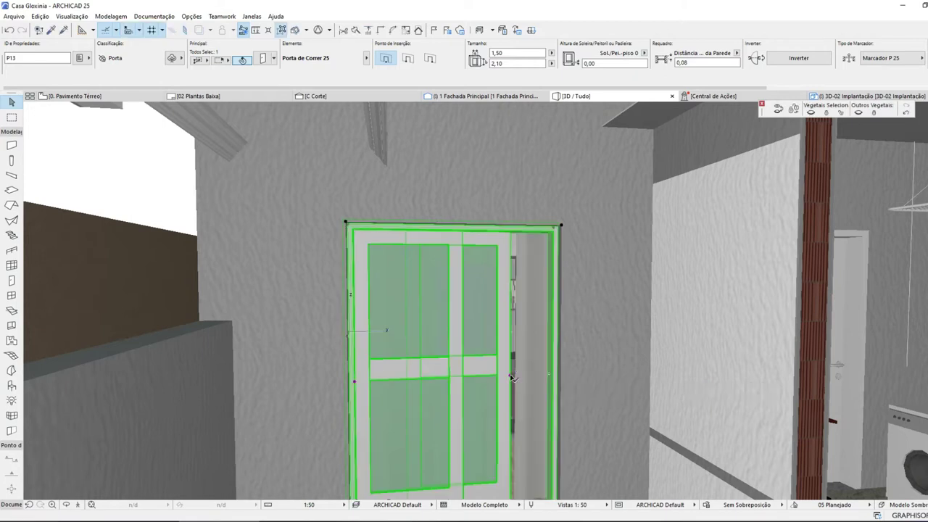
pyautogui.click(356, 384)
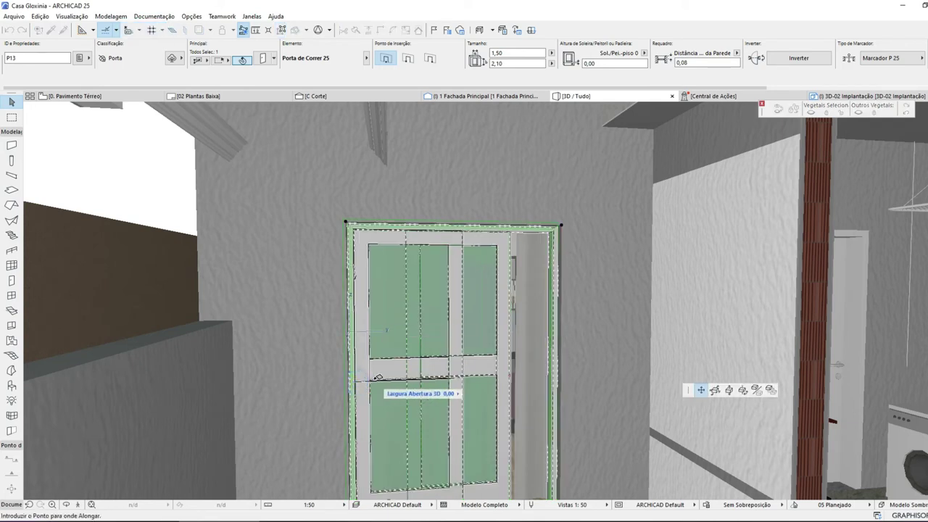
pyautogui.click(415, 382)
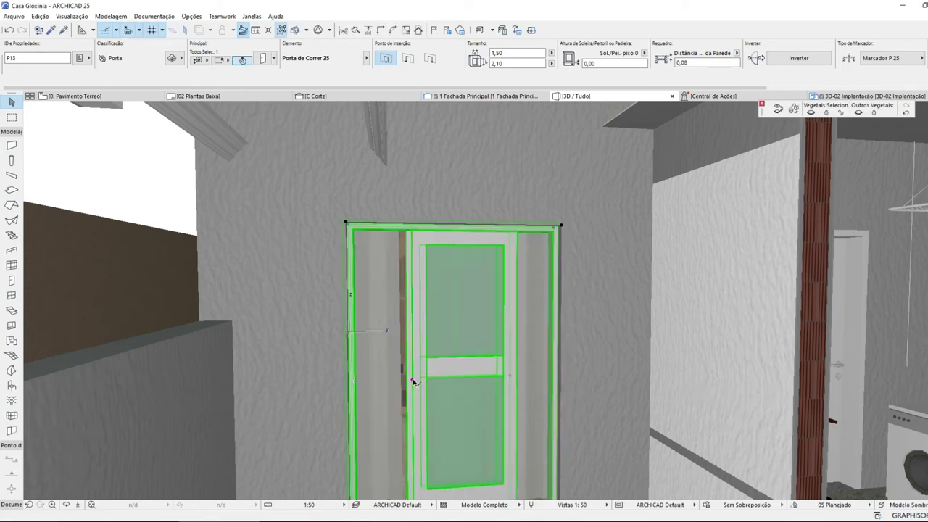
# - Set the rear sliding door's Largura Abertura 3D to 1 and save the project
pyautogui.press('Escape')
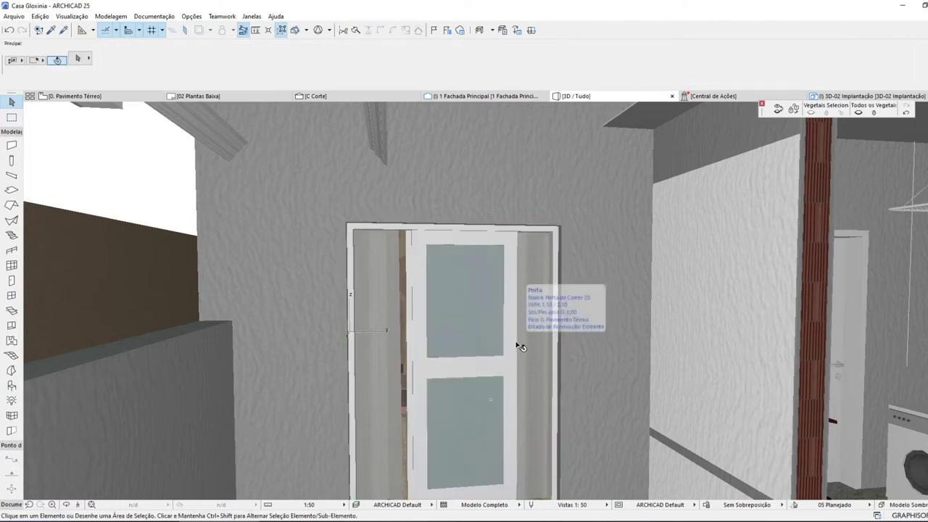
pyautogui.click(414, 373)
pyautogui.click(410, 379)
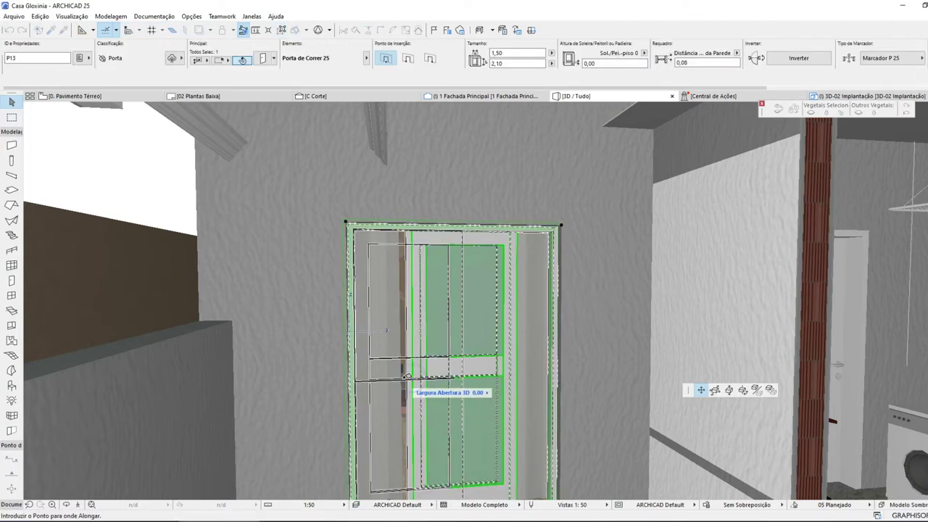
pyautogui.write('1')
pyautogui.press('Return')
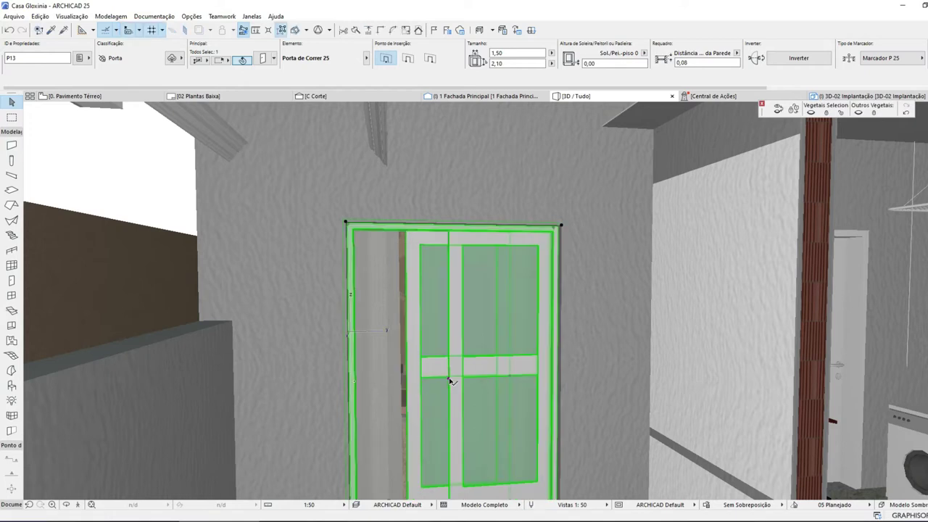
pyautogui.click(14, 16)
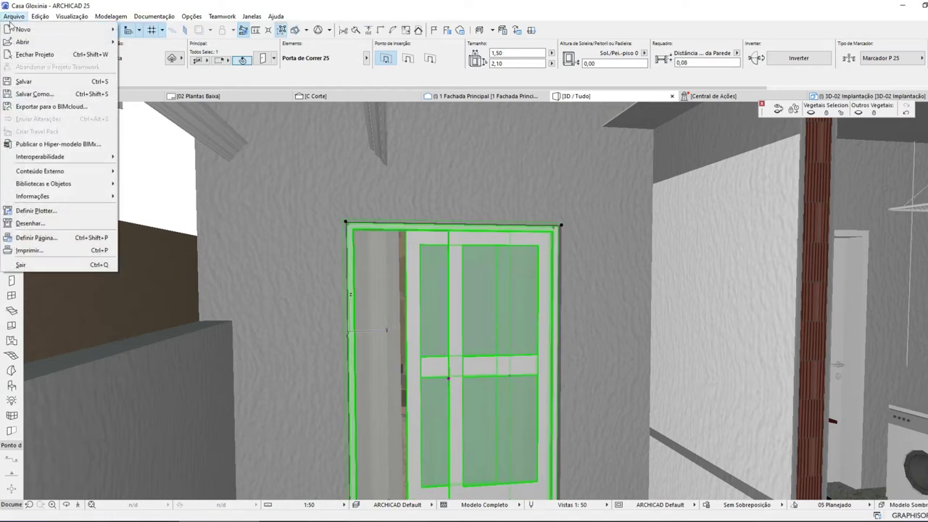
pyautogui.click(29, 78)
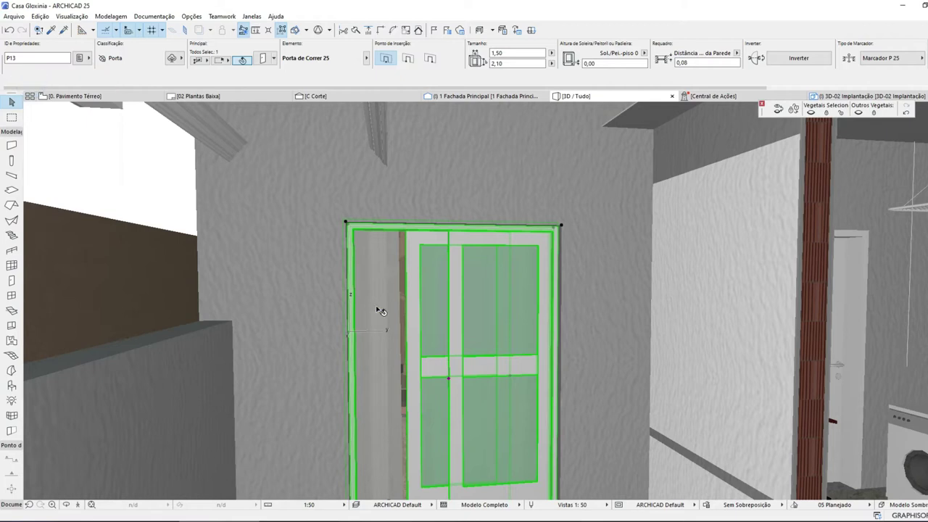
# - Open the rear sliding door's settings from the Pavimento Térreo plan, look through the saved favorites, and cancel without changes
pyautogui.keyDown('shift'); pyautogui.moveTo(326, 282); pyautogui.dragTo(734, 356, button='middle'); pyautogui.keyUp('shift')
pyautogui.moveTo(733, 355); pyautogui.dragTo(492, 248)
pyautogui.moveTo(493, 248)
pyautogui.keyDown('shift'); pyautogui.mouseDown(button='middle')
pyautogui.moveTo(648, 210)
pyautogui.moveTo(517, 264)
pyautogui.moveTo(490, 260)
pyautogui.mouseUp(button='middle'); pyautogui.keyUp('shift')
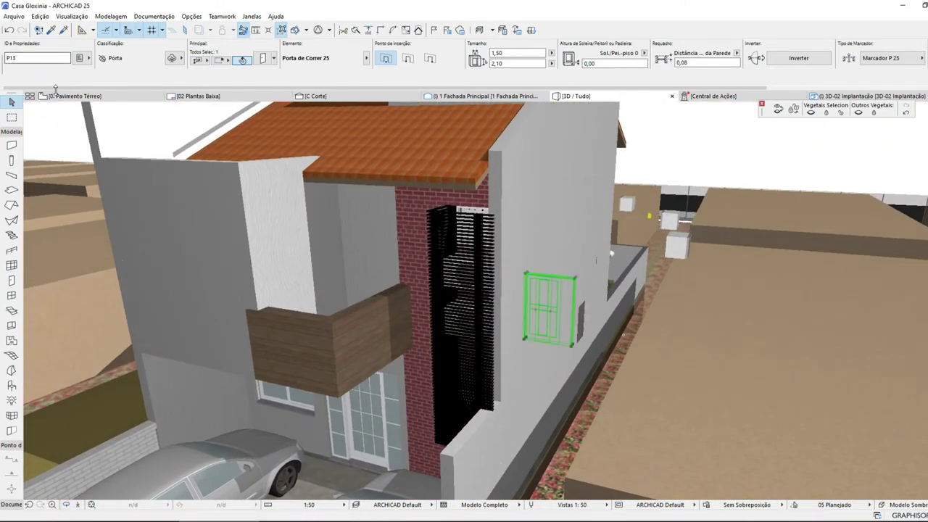
pyautogui.click(57, 94)
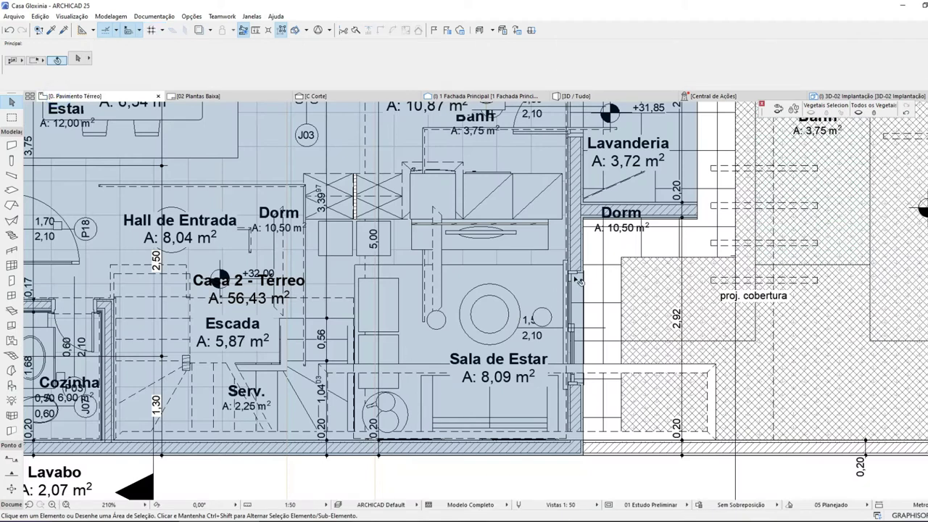
pyautogui.click(577, 319)
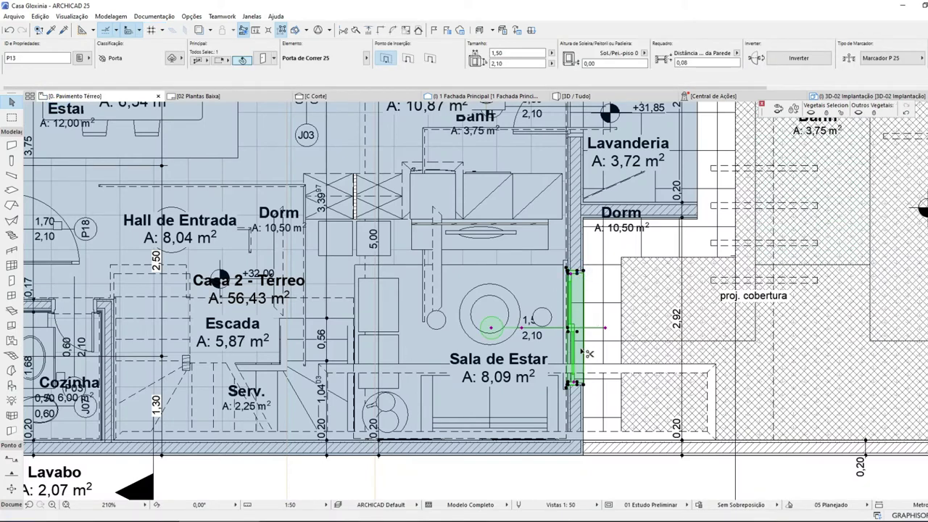
pyautogui.doubleClick(588, 353)
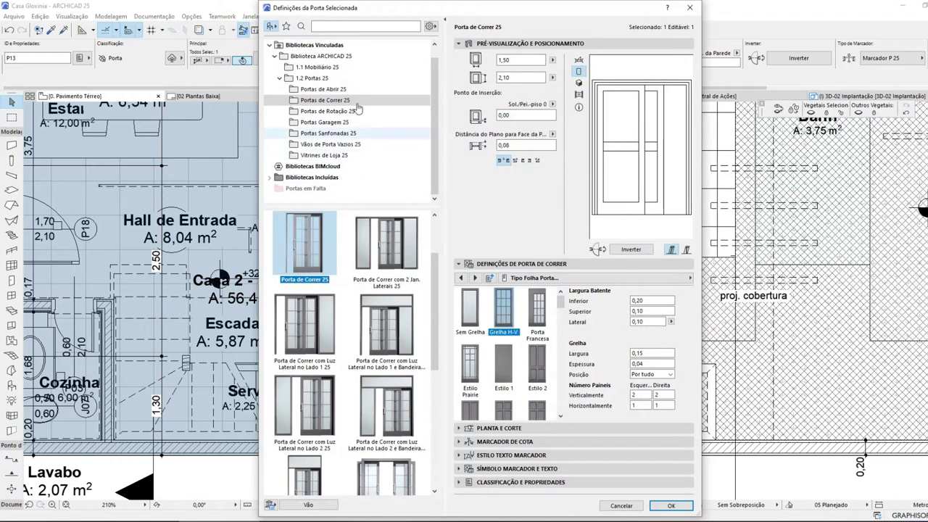
pyautogui.click(286, 26)
pyautogui.scroll(-3, 403, 383)
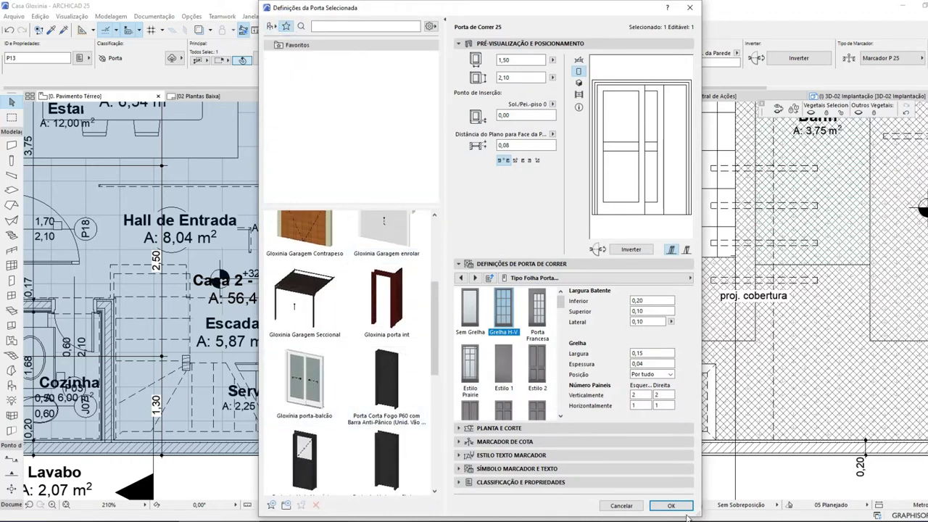
pyautogui.click(622, 505)
pyautogui.press('Escape')
# - On the Primeiro Pavimento plan, apply the Gloxinia porta-balcão favorite to the default door settings
pyautogui.scroll(-3, 540, 381)
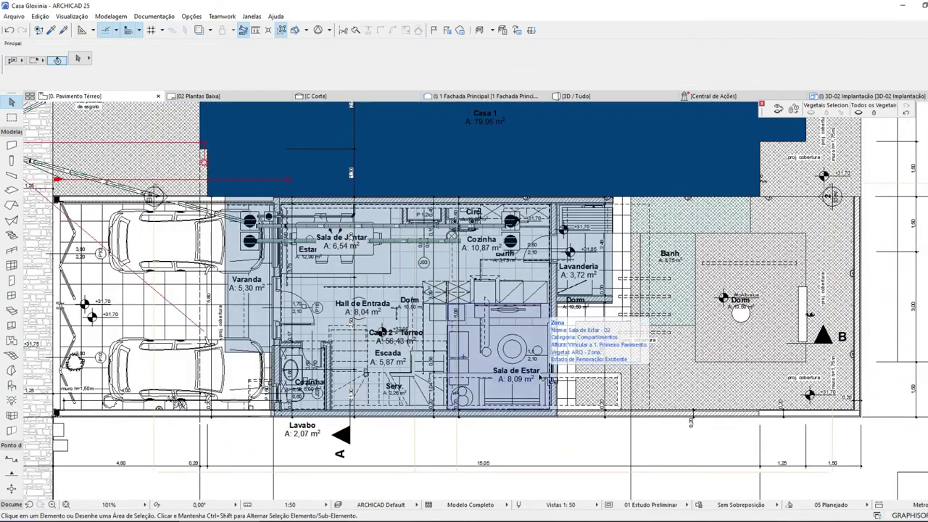
pyautogui.hotkey('ctrl', 'Up')
pyautogui.scroll(5, 226, 293)
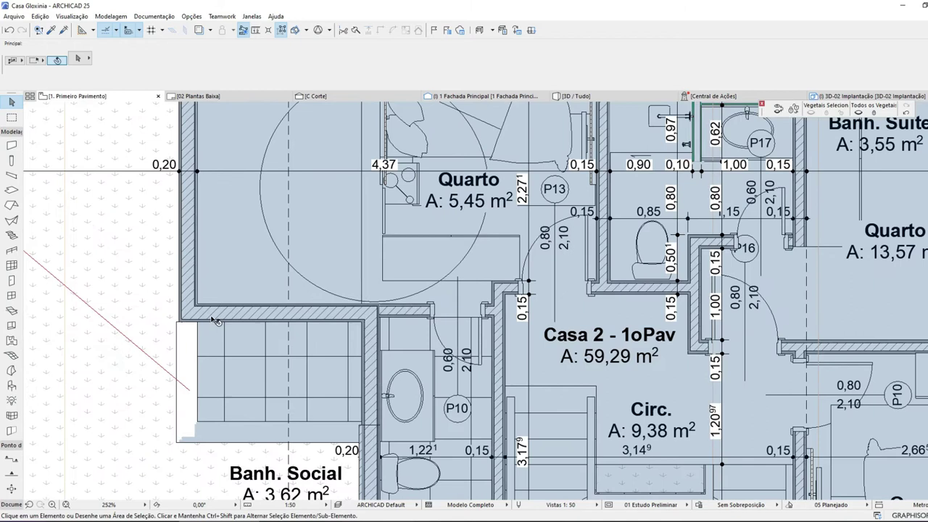
pyautogui.click(11, 280)
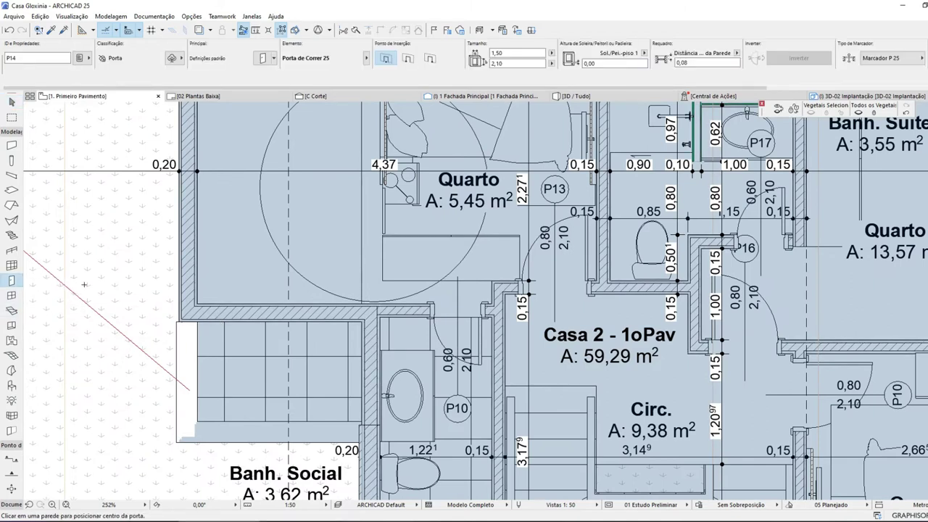
pyautogui.doubleClick(12, 281)
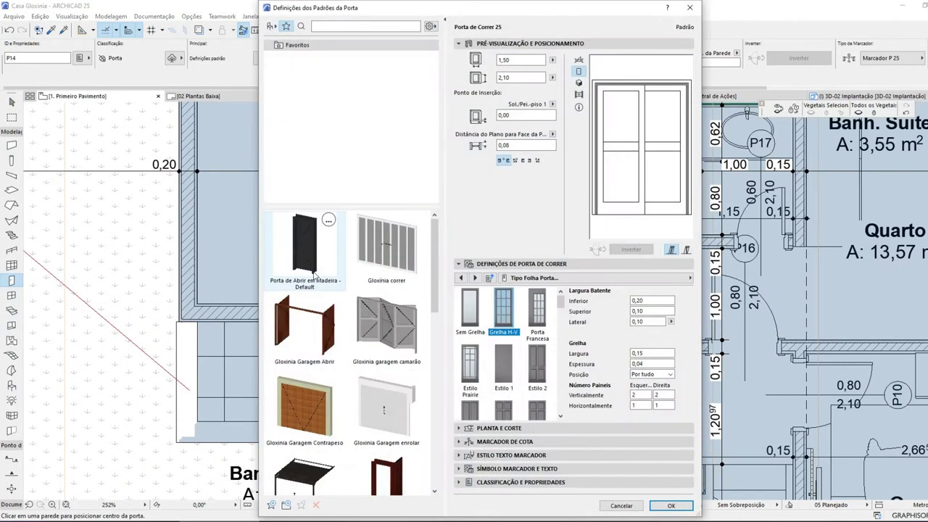
pyautogui.scroll(-3, 385, 415)
pyautogui.click(305, 410)
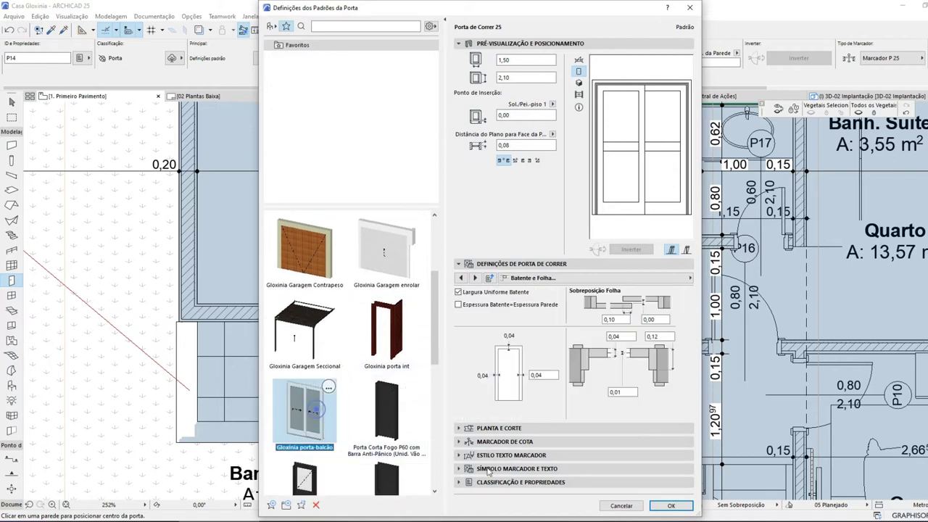
pyautogui.click(671, 507)
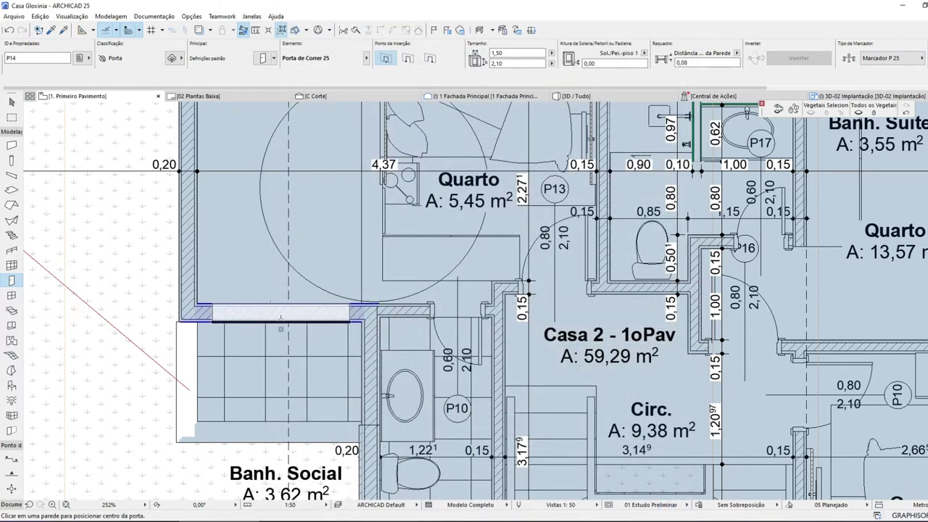
# - Place the balcony door in the wall between the front Quarto and the balcony, and check it on the 3D facade
pyautogui.click(281, 302)
pyautogui.click(284, 268)
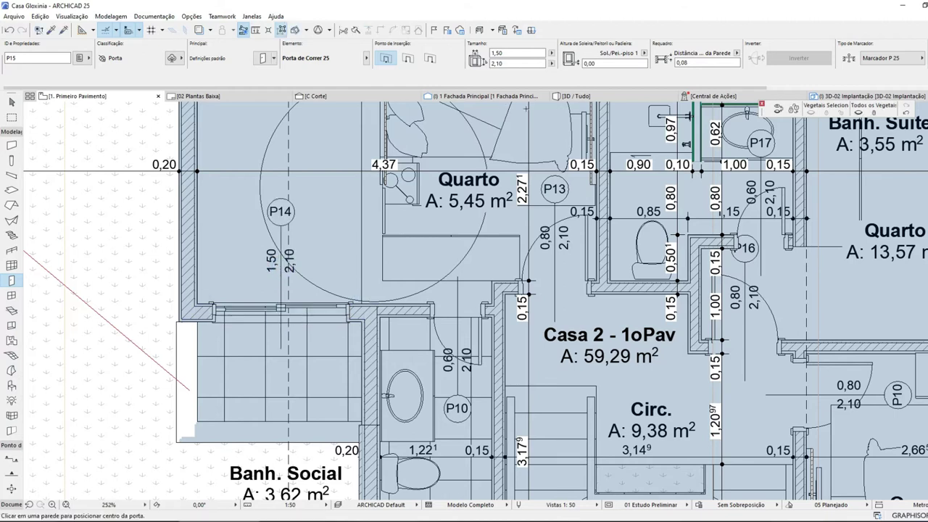
pyautogui.click(577, 96)
pyautogui.press('Escape')
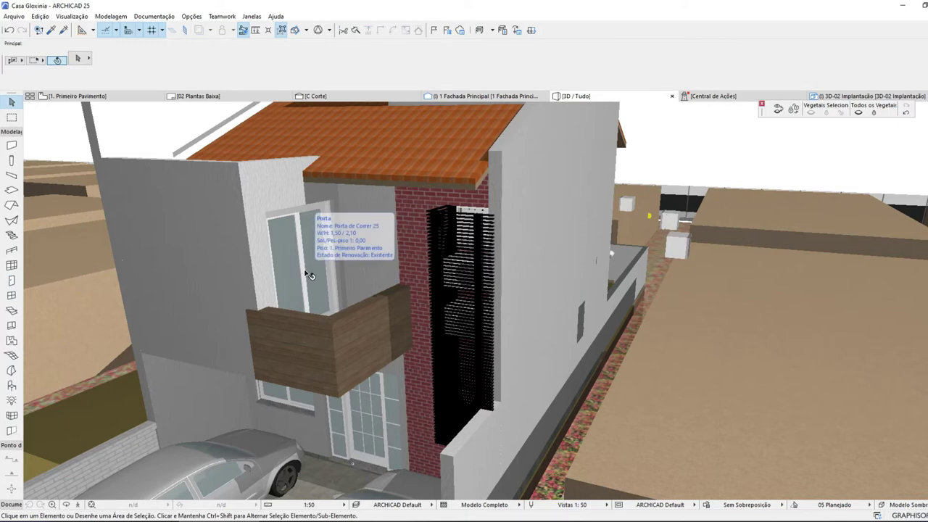
pyautogui.click(76, 96)
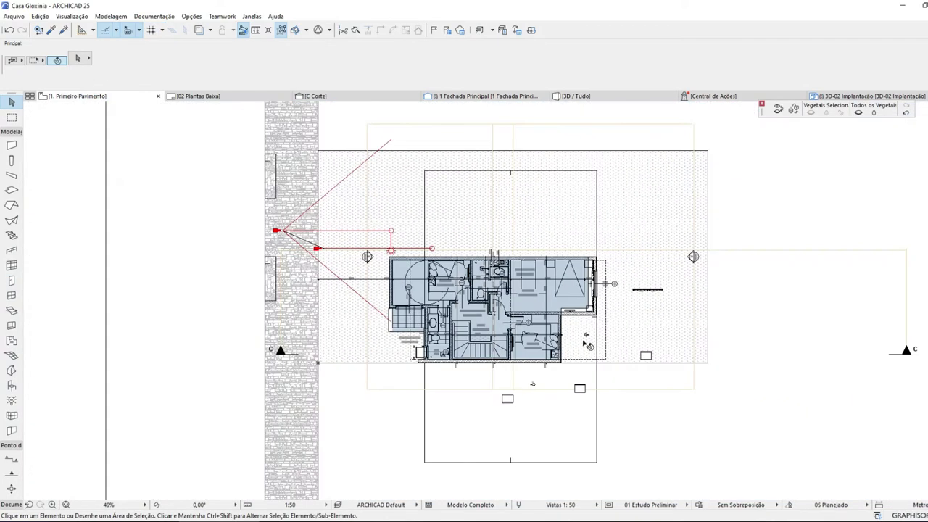
# - On the Pavimento Térreo plan, redefine the Gloxinia porta-balcão favorite with the Sala de Estar rear sliding door's current settings
pyautogui.scroll(5, 584, 342)
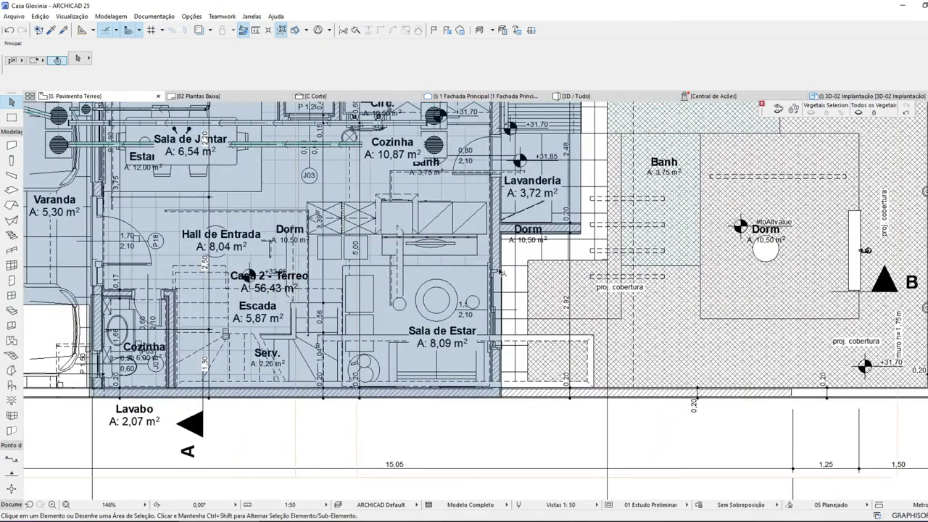
pyautogui.click(496, 308)
pyautogui.hotkey('ctrl', 't')
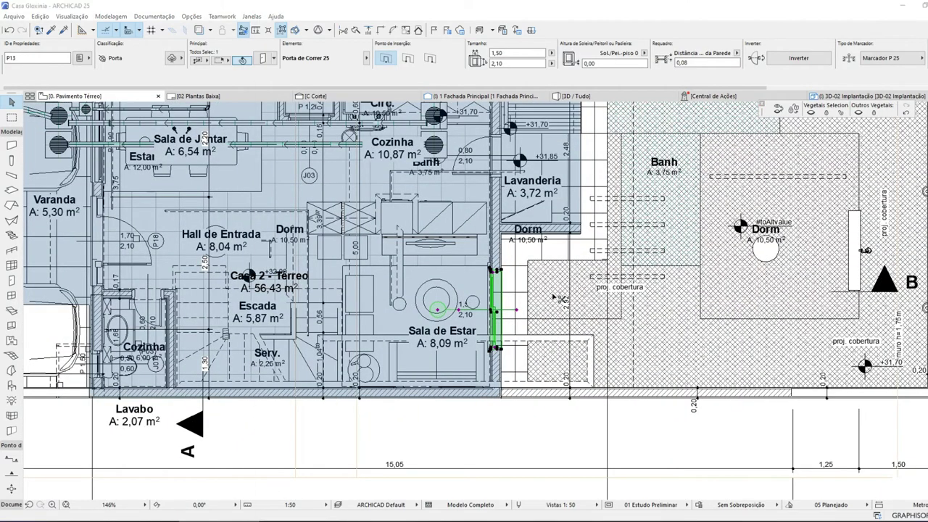
pyautogui.scroll(-3, 398, 384)
pyautogui.scroll(-1, 397, 384)
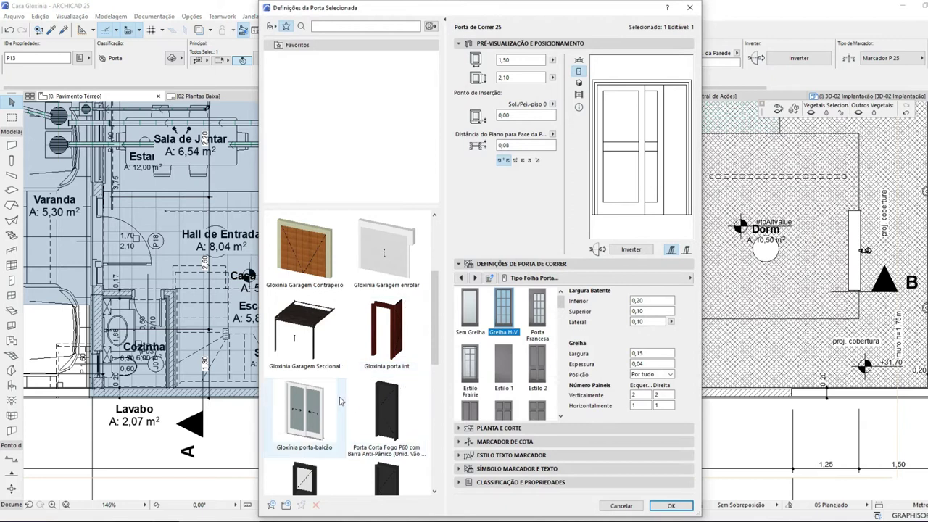
pyautogui.rightClick(328, 386)
pyautogui.click(387, 405)
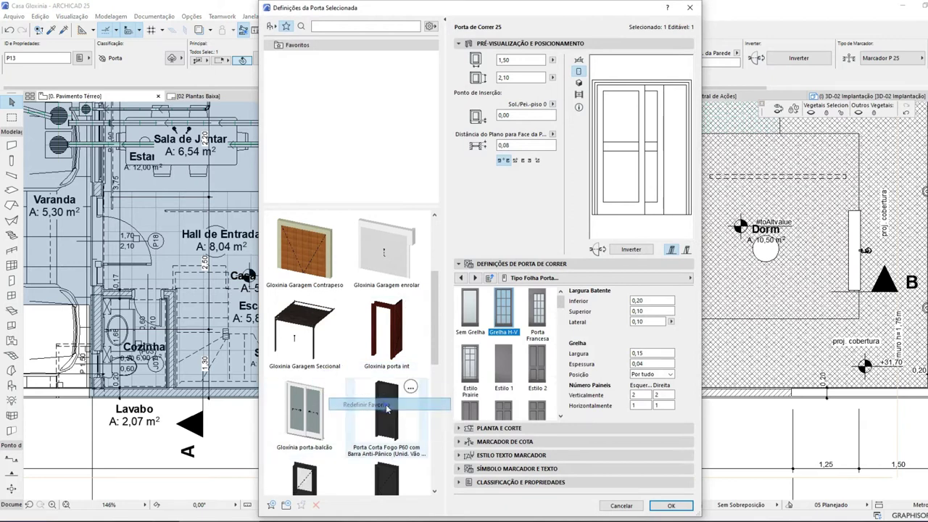
pyautogui.click(671, 506)
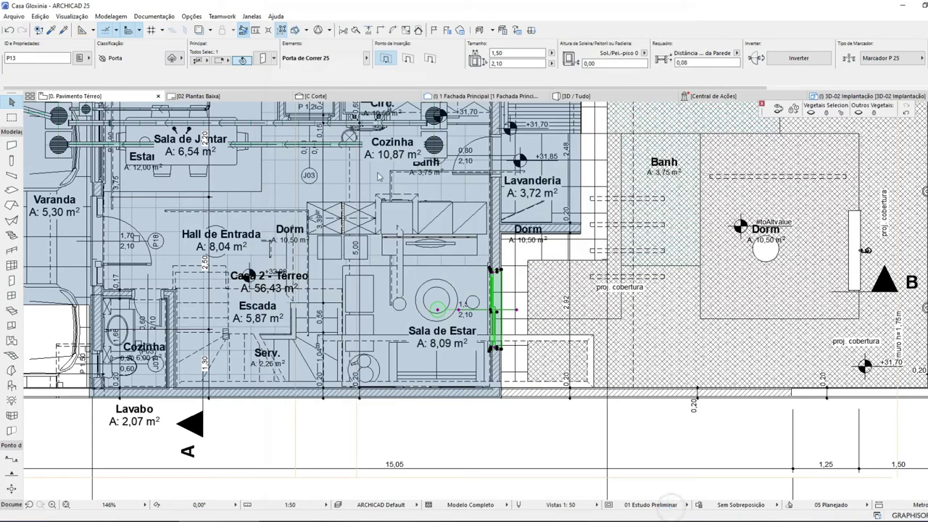
# - On the Primeiro Pavimento plan, apply the updated Gloxinia porta-balcão favorite to the front Quarto's balcony door P14
pyautogui.hotkey('ctrl', 'Up')
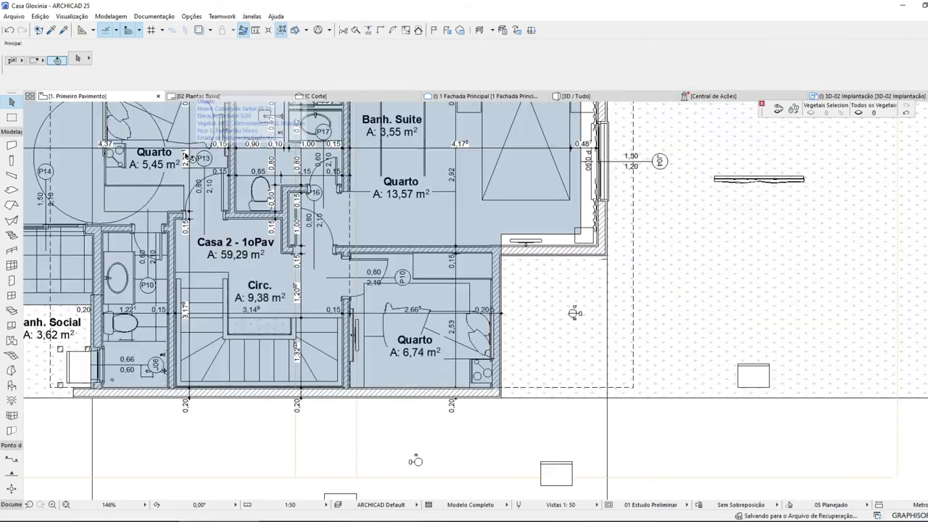
pyautogui.scroll(-2, 227, 244)
pyautogui.scroll(5, 43, 222)
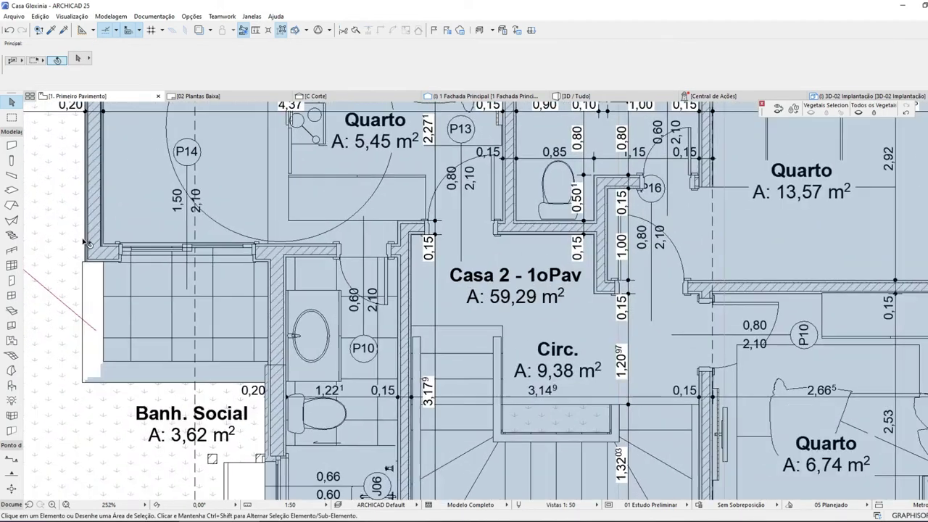
pyautogui.click(124, 247)
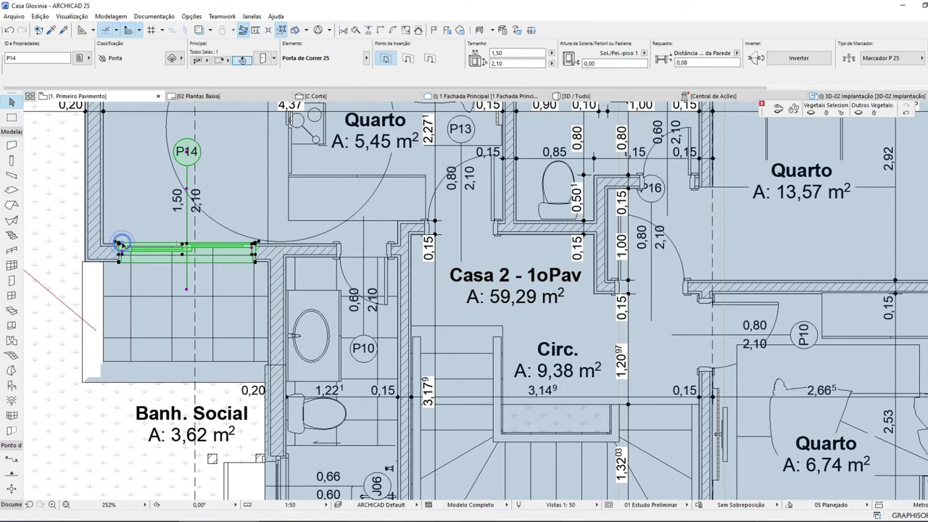
pyautogui.doubleClick(124, 248)
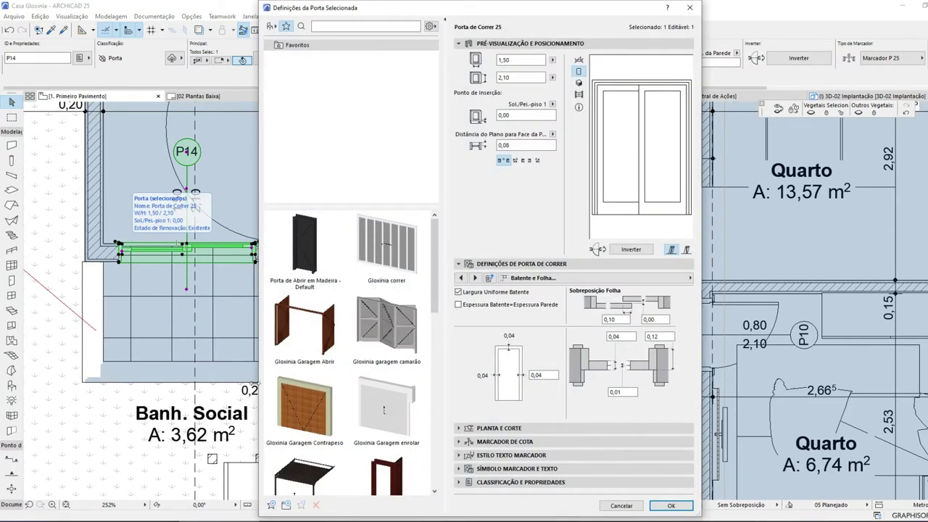
pyautogui.scroll(-3, 348, 363)
pyautogui.click(304, 449)
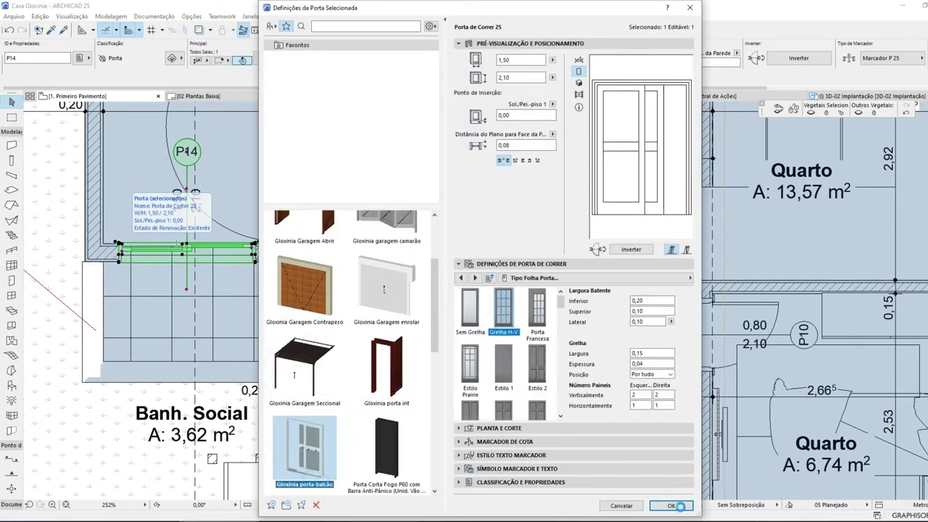
pyautogui.click(673, 506)
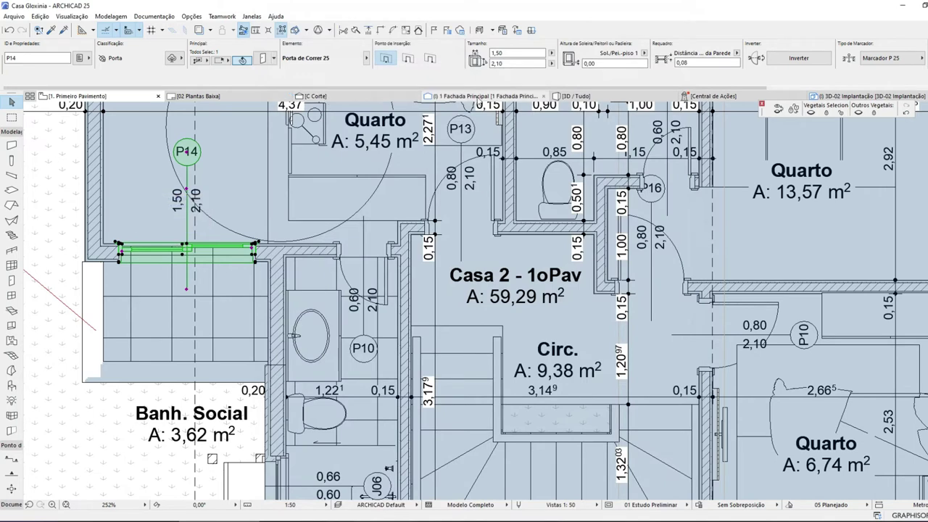
# - Save the project from the 3D view and examine the balcony door on the front facade up close
pyautogui.click(588, 96)
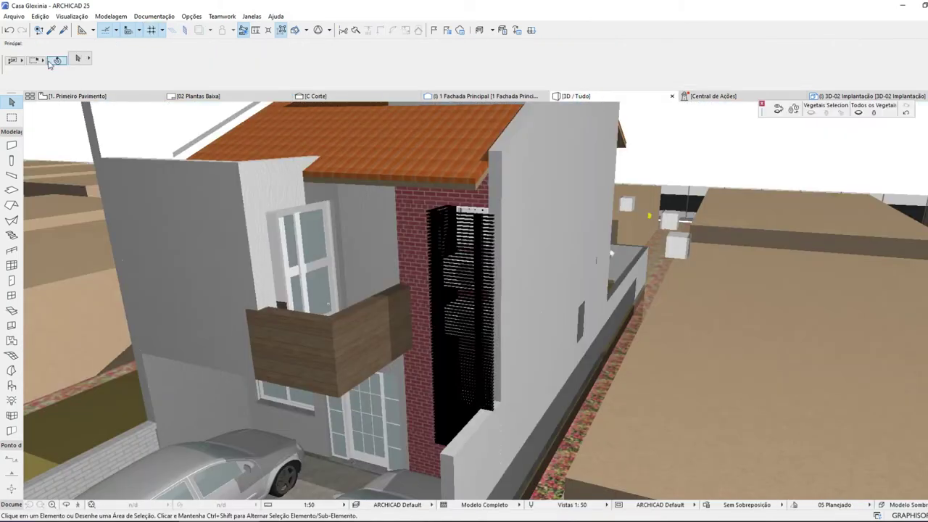
pyautogui.click(16, 16)
pyautogui.click(34, 82)
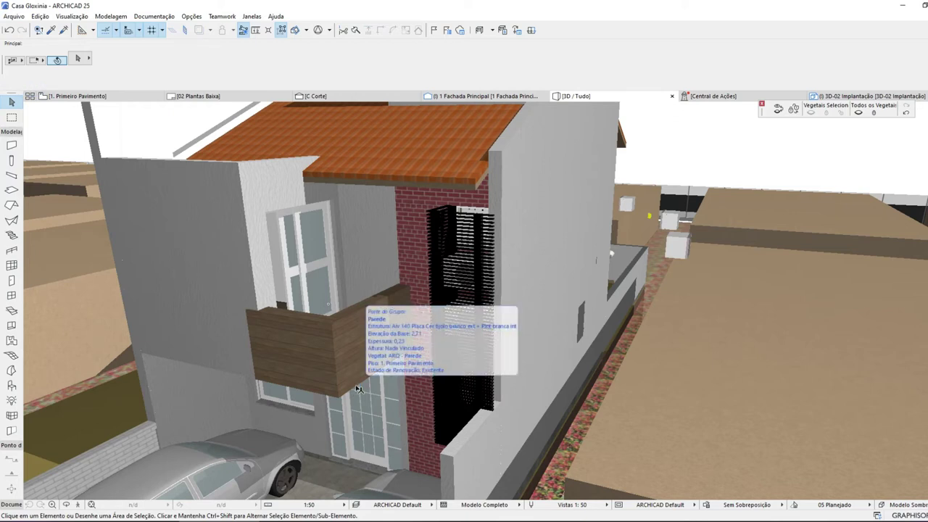
pyautogui.keyDown('shift'); pyautogui.moveTo(355, 375); pyautogui.dragTo(145, 399, button='middle'); pyautogui.keyUp('shift')
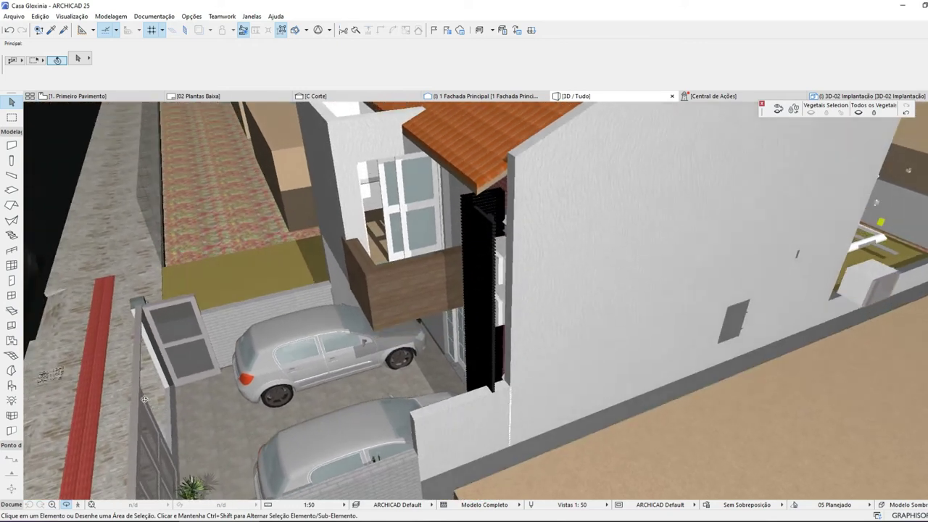
pyautogui.scroll(5, 359, 211)
pyautogui.keyDown('shift'); pyautogui.moveTo(455, 238); pyautogui.dragTo(450, 210, button='middle'); pyautogui.keyUp('shift')
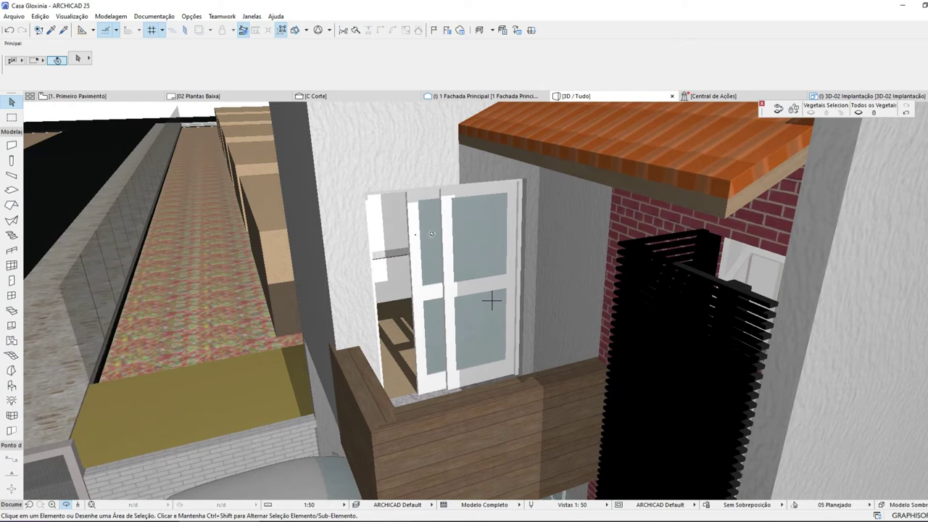
# - Open the C Corte section and set its layer combination to ARCHICAD Default
pyautogui.click(310, 96)
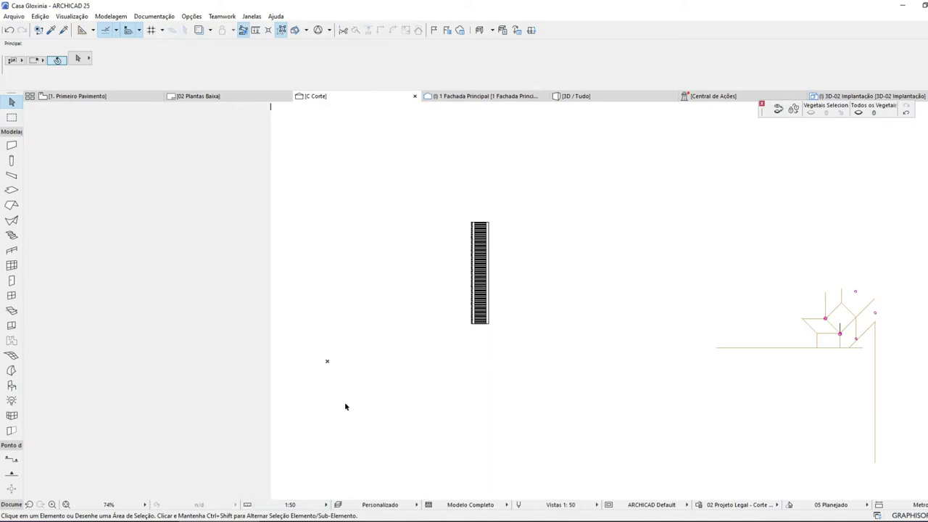
pyautogui.click(391, 502)
pyautogui.click(483, 269)
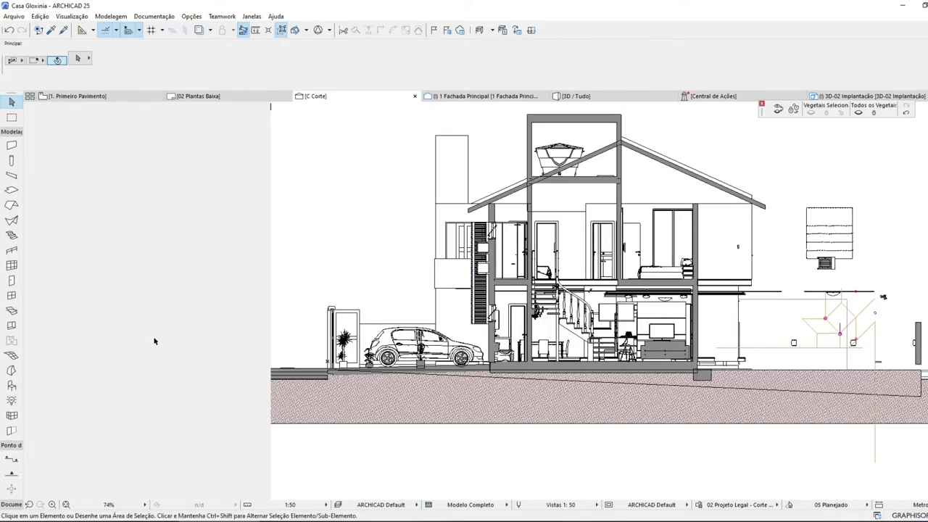
# - Isolate the stray orange lines behind the house by layer, delete them, and restore the ARCHICAD Default layer combination
pyautogui.click(813, 348)
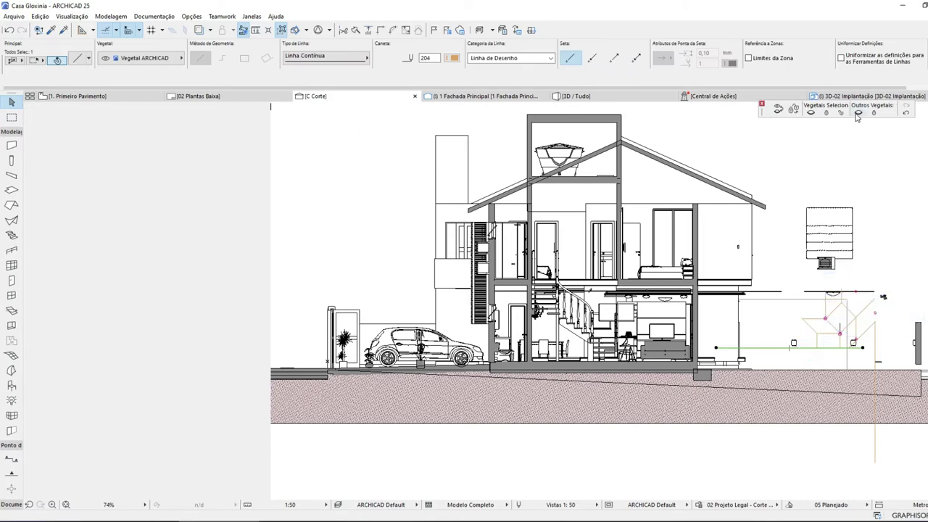
pyautogui.moveTo(905, 380); pyautogui.dragTo(804, 270)
pyautogui.press('Delete')
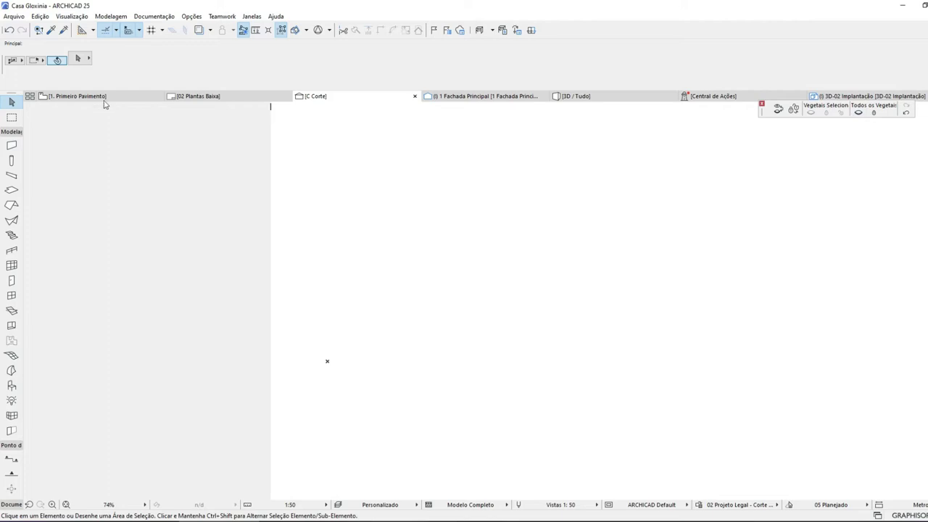
pyautogui.click(370, 506)
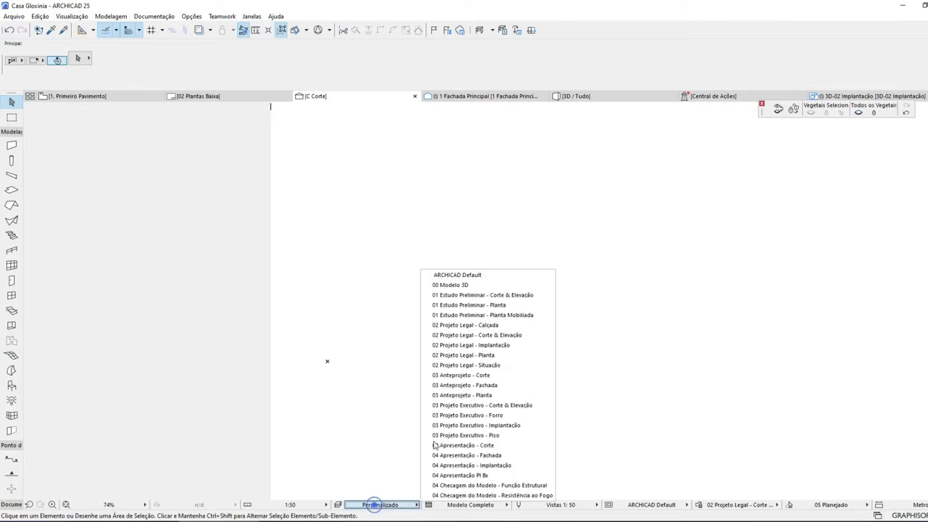
pyautogui.click(465, 276)
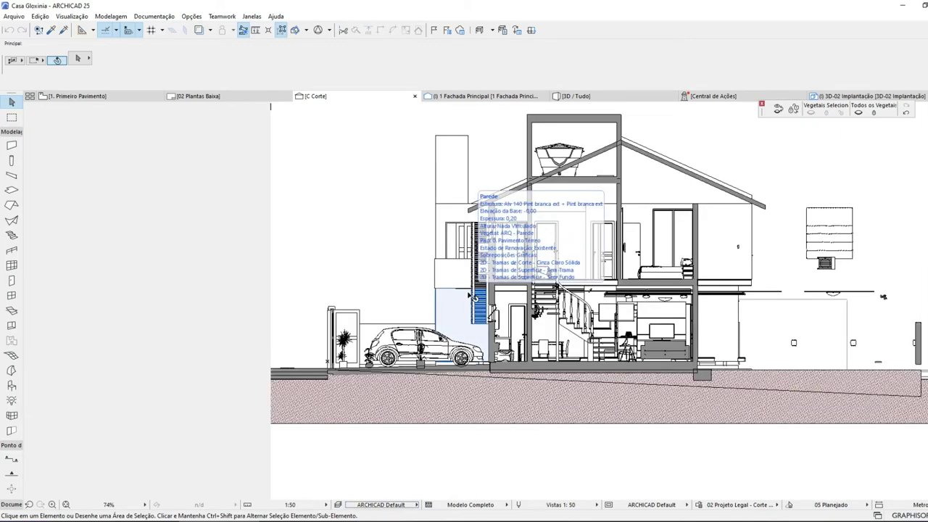
# - Set the edge cut of the roof plane over the front facade to perpendicular to its slope
pyautogui.scroll(7, 418, 207)
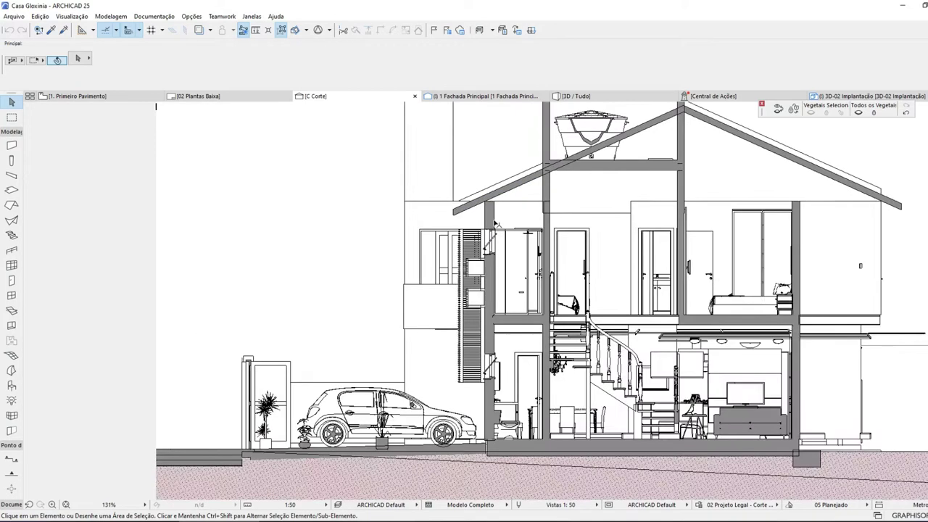
pyautogui.click(412, 204)
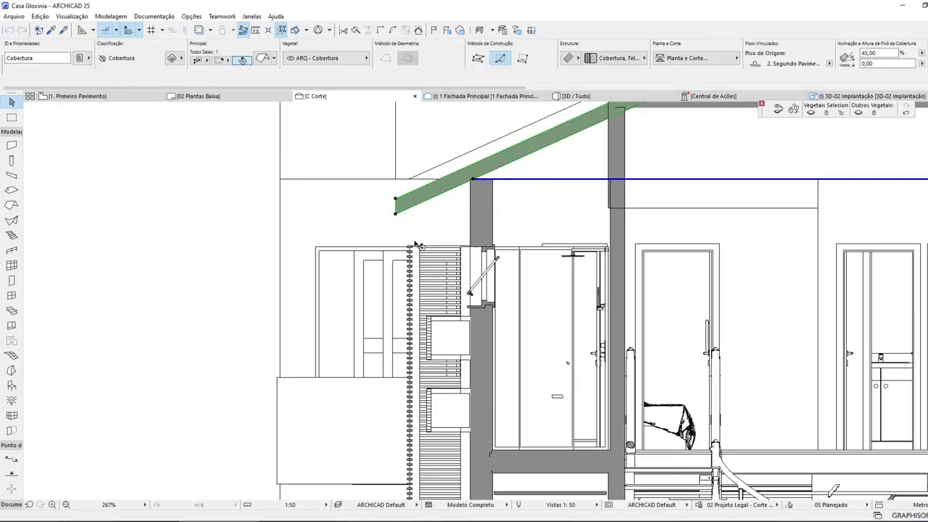
pyautogui.hotkey('ctrl', 't')
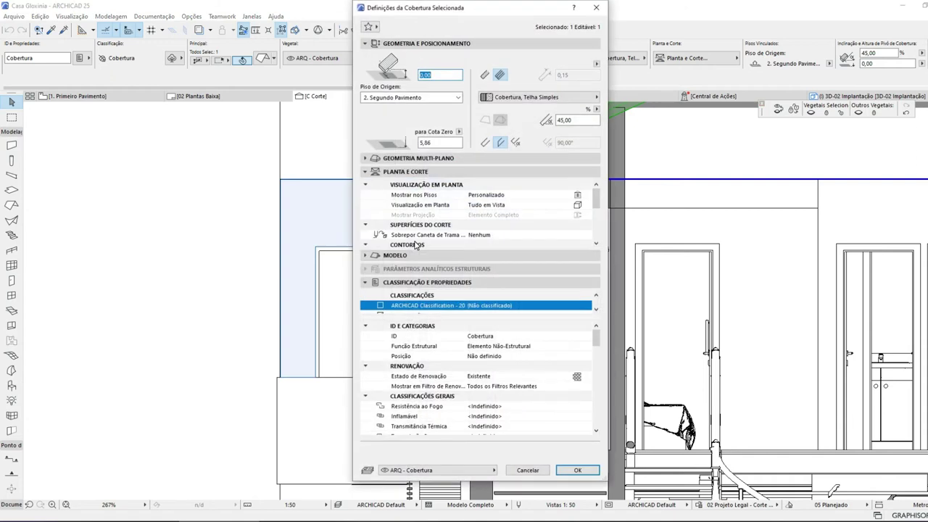
pyautogui.click(578, 470)
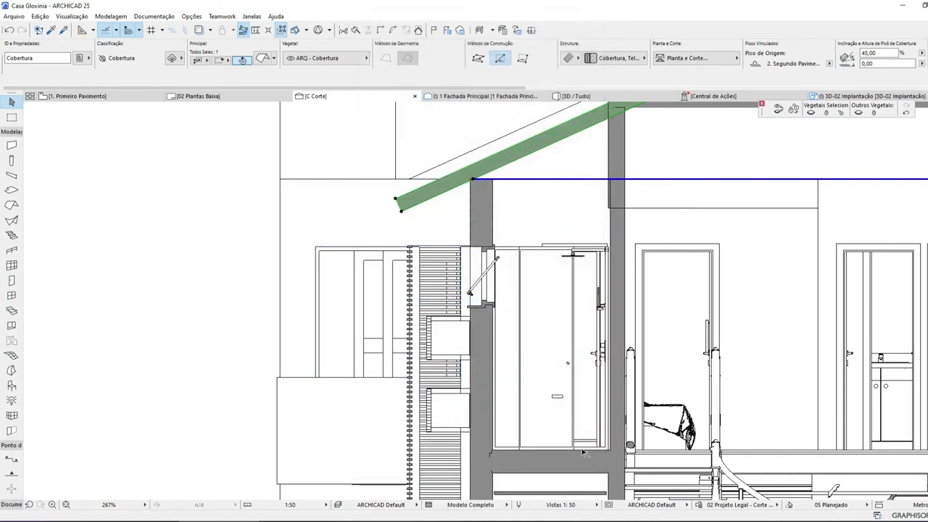
# - Open the Segundo Pavimento plan and display the floor below, Abaixo do Piso Atual, as the trace reference
pyautogui.click(110, 97)
pyautogui.hotkey('ctrl', 'Up')
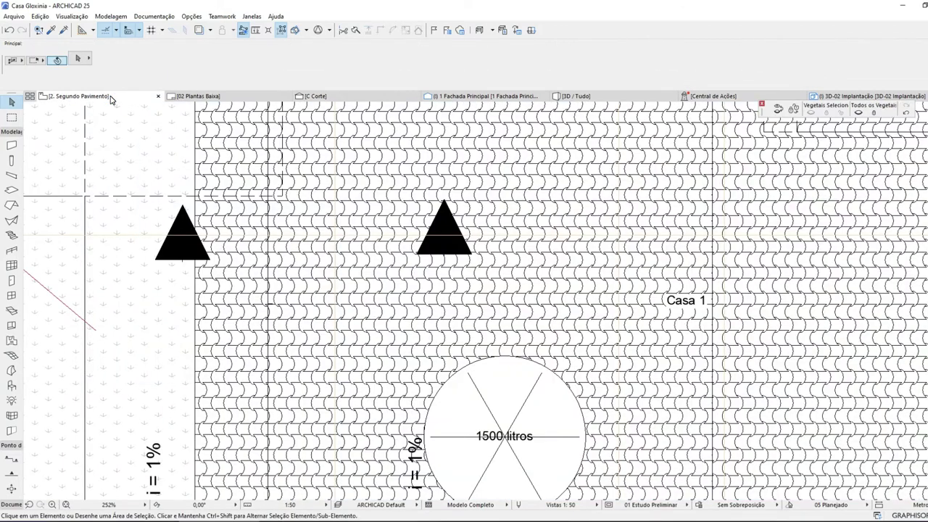
pyautogui.scroll(-7, 381, 343)
pyautogui.scroll(4, 349, 343)
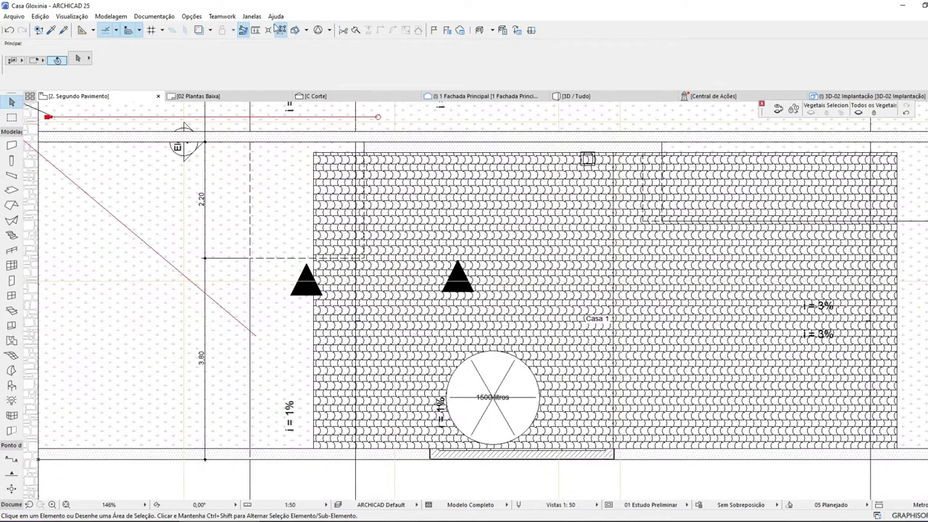
pyautogui.click(200, 31)
pyautogui.click(200, 30)
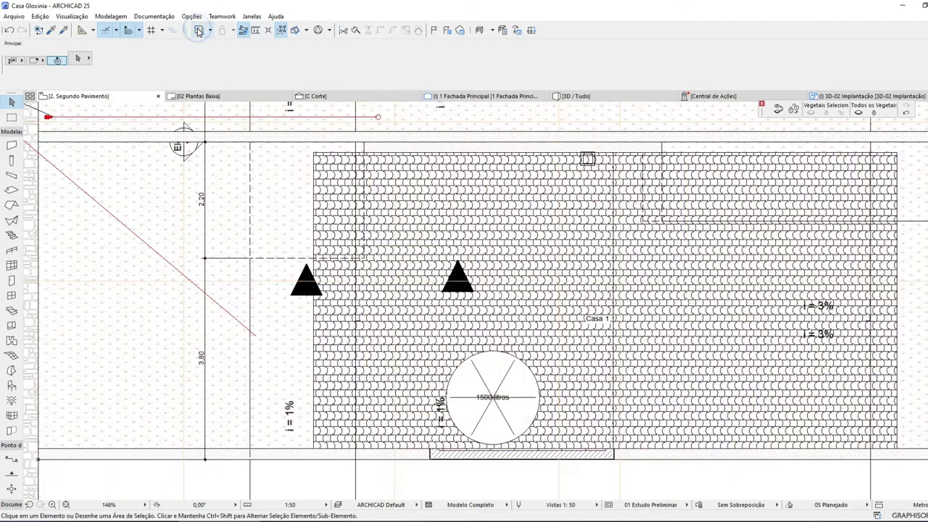
pyautogui.click(200, 30)
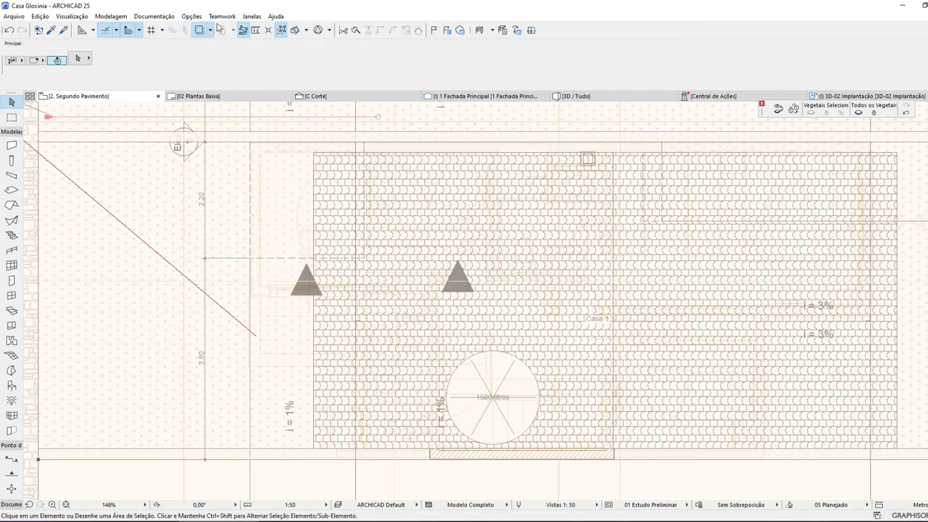
pyautogui.click(210, 30)
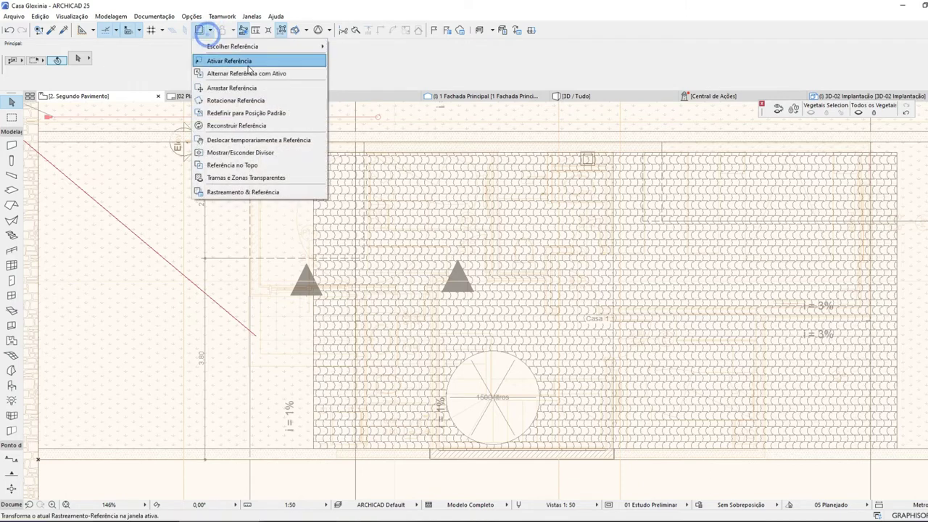
pyautogui.click(266, 46)
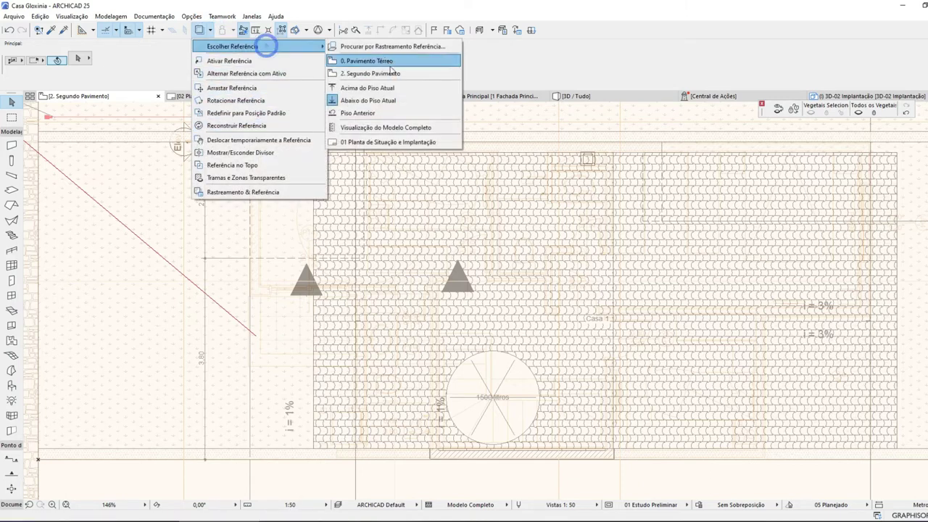
pyautogui.click(389, 99)
pyautogui.scroll(5, 296, 476)
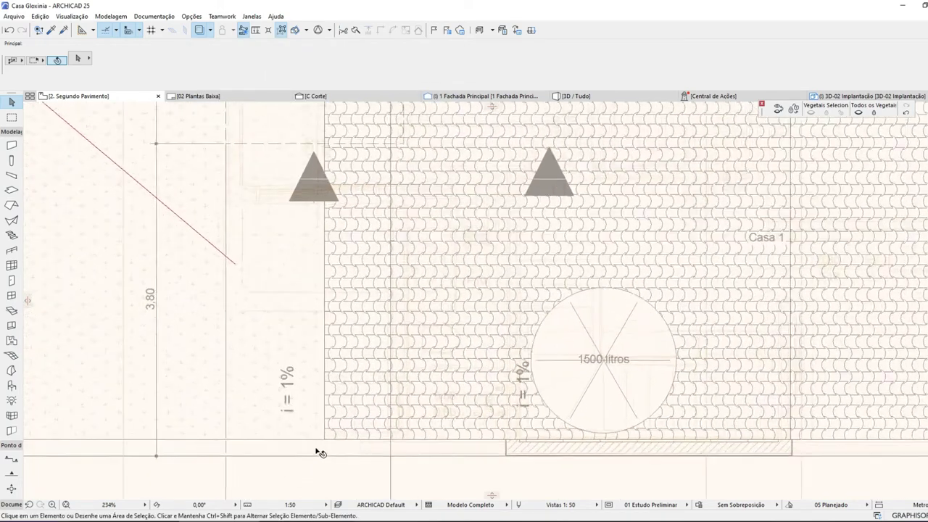
pyautogui.scroll(6, 335, 408)
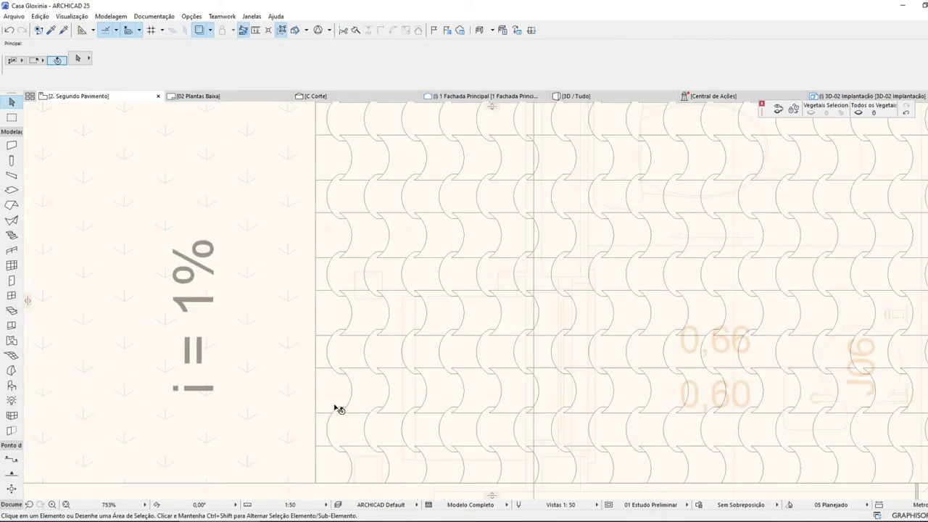
pyautogui.click(402, 297)
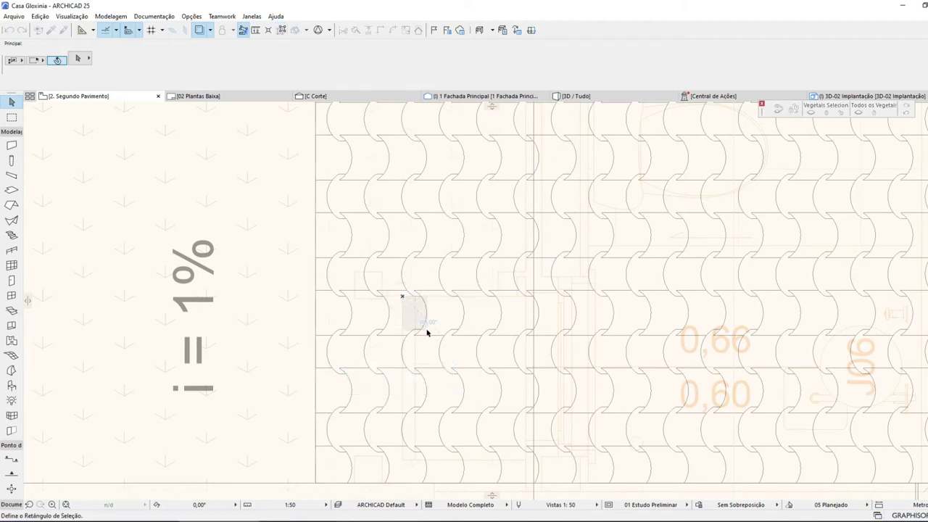
pyautogui.click(428, 333)
pyautogui.scroll(-5, 425, 317)
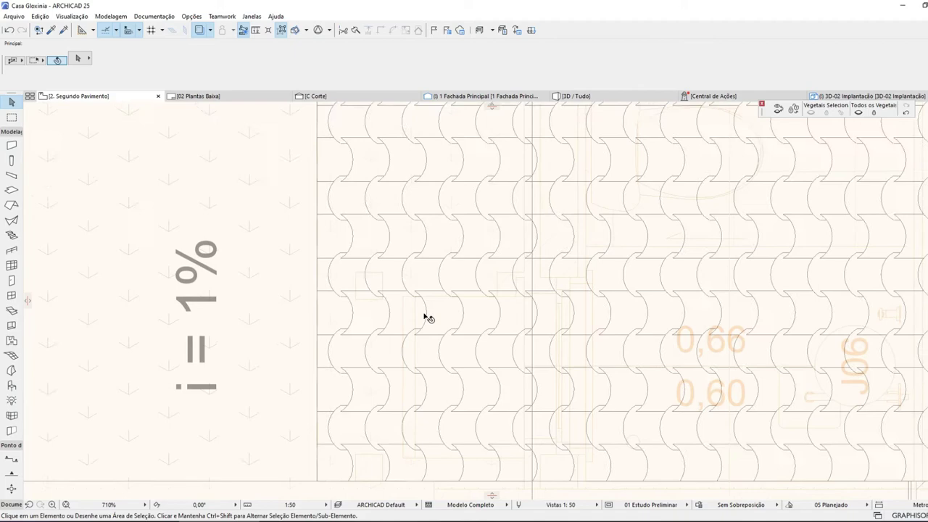
# - Select the tiled roof in the plan and try to offset its front eave edge
pyautogui.scroll(3, 408, 322)
pyautogui.click(370, 319)
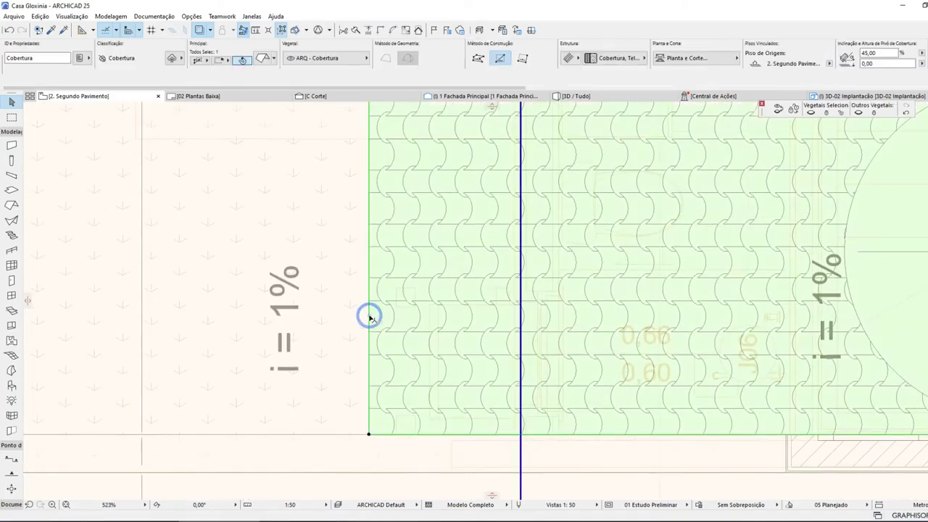
pyautogui.scroll(-3, 414, 341)
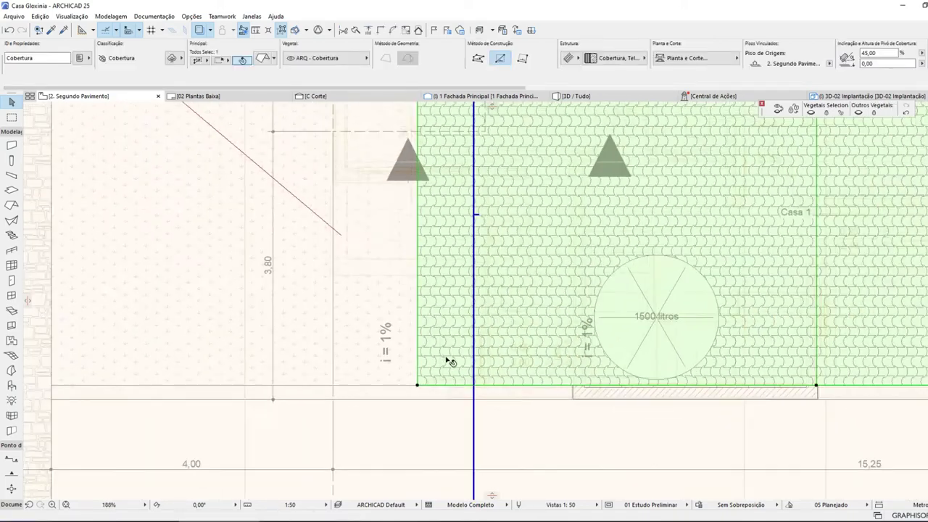
pyautogui.scroll(3, 416, 342)
pyautogui.click(429, 351)
pyautogui.scroll(-2, 537, 319)
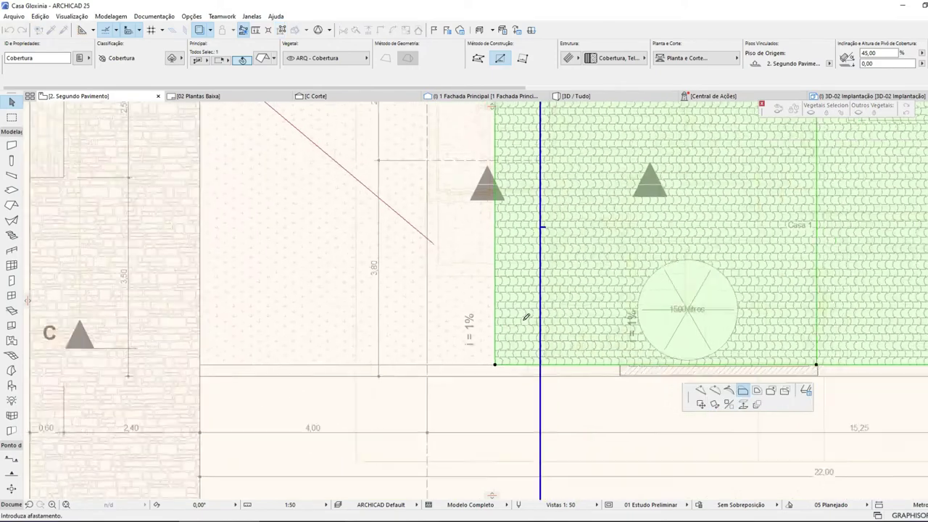
pyautogui.press('Escape')
# - Display the Rastreamento e Referência palette and adjust the intensity of the reference and active floors
pyautogui.scroll(3, 562, 281)
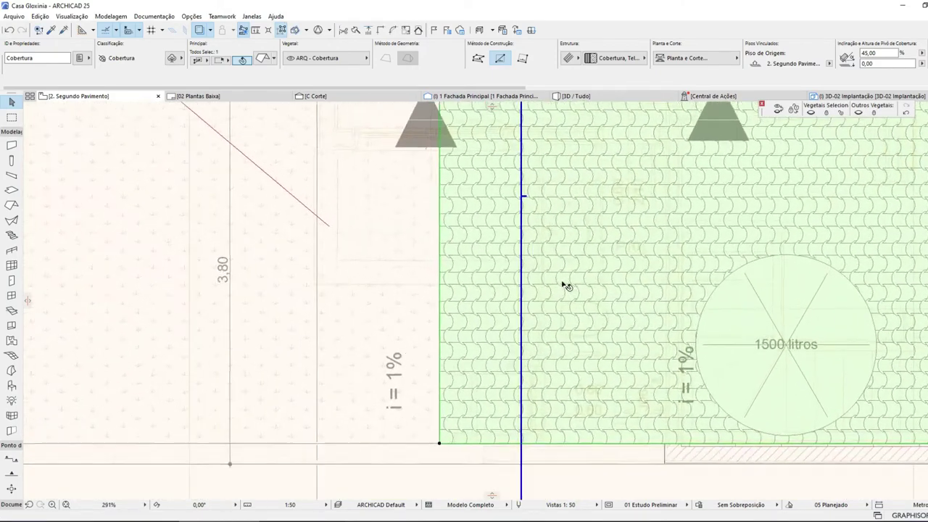
pyautogui.scroll(1, 567, 287)
pyautogui.click(210, 30)
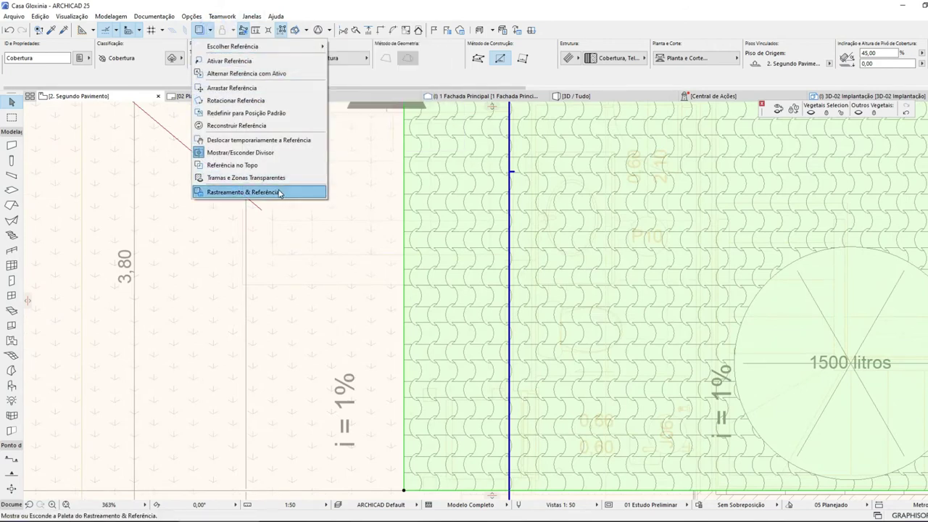
pyautogui.click(243, 192)
pyautogui.moveTo(731, 220); pyautogui.dragTo(738, 219)
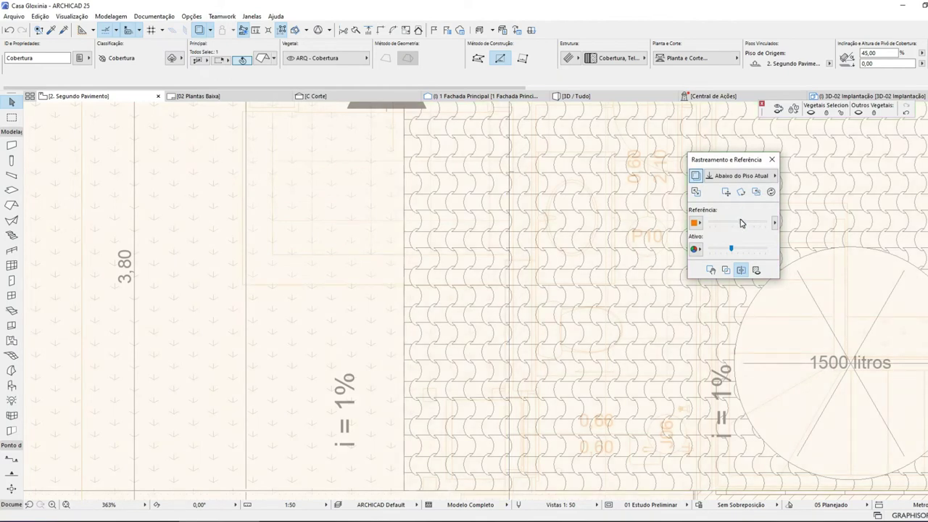
pyautogui.moveTo(731, 249); pyautogui.dragTo(740, 251)
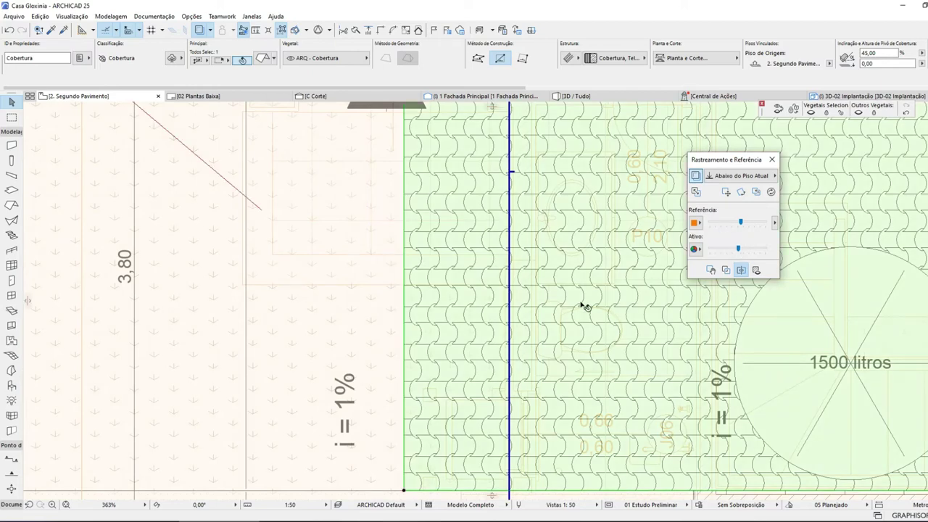
# - Offset the roof's front pivot line outward by 0.03 m, away from the ridge
pyautogui.scroll(-5, 511, 254)
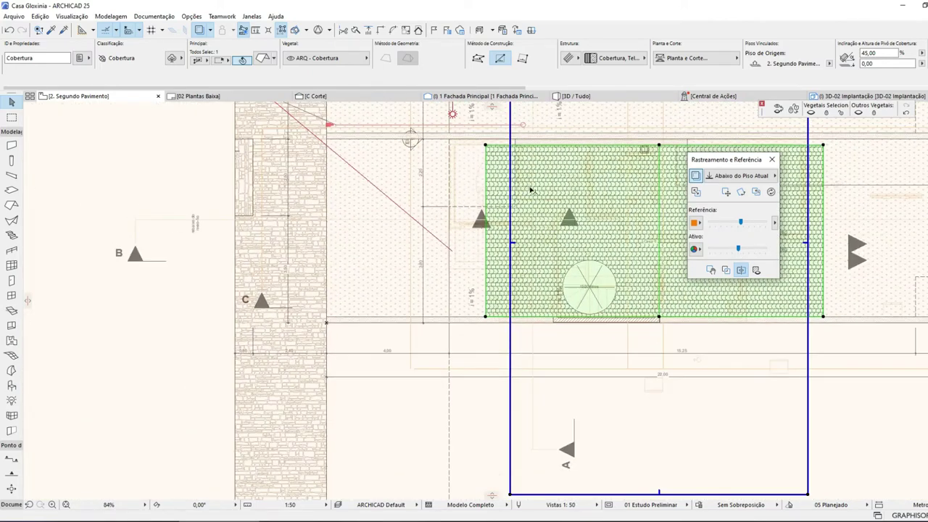
pyautogui.scroll(5, 522, 181)
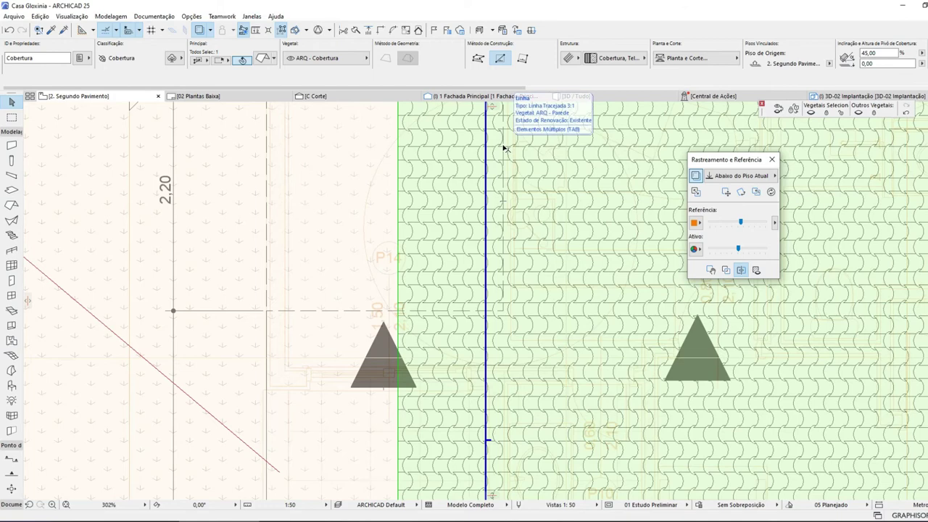
pyautogui.scroll(-2, 512, 194)
pyautogui.moveTo(522, 351); pyautogui.dragTo(481, 234, button='middle')
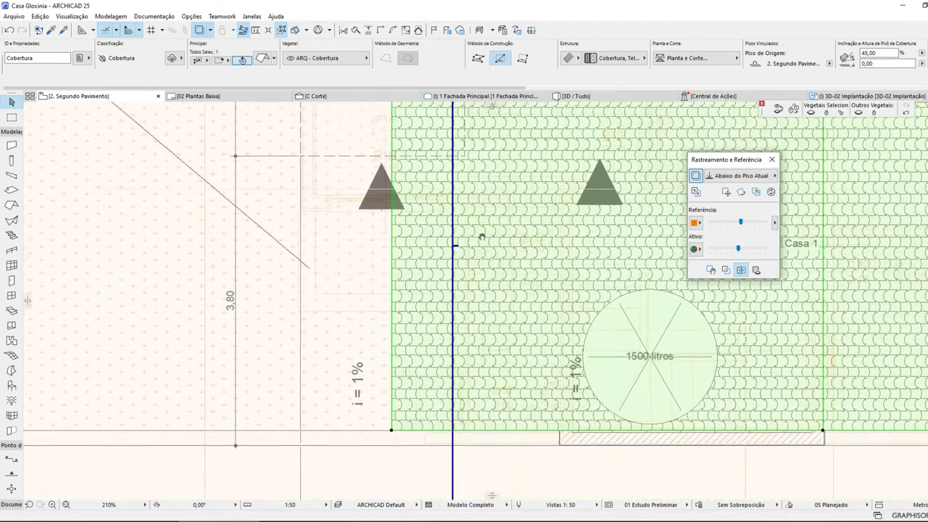
pyautogui.scroll(6, 450, 435)
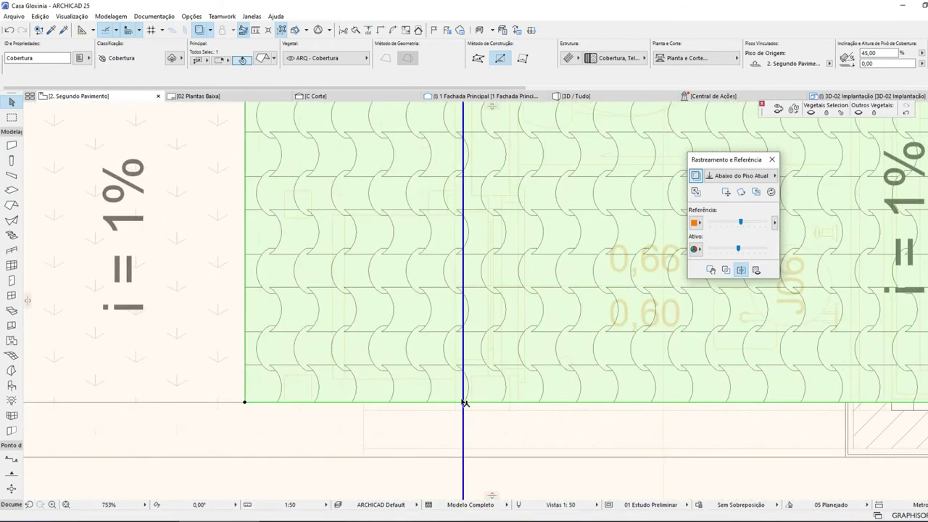
pyautogui.click(468, 397)
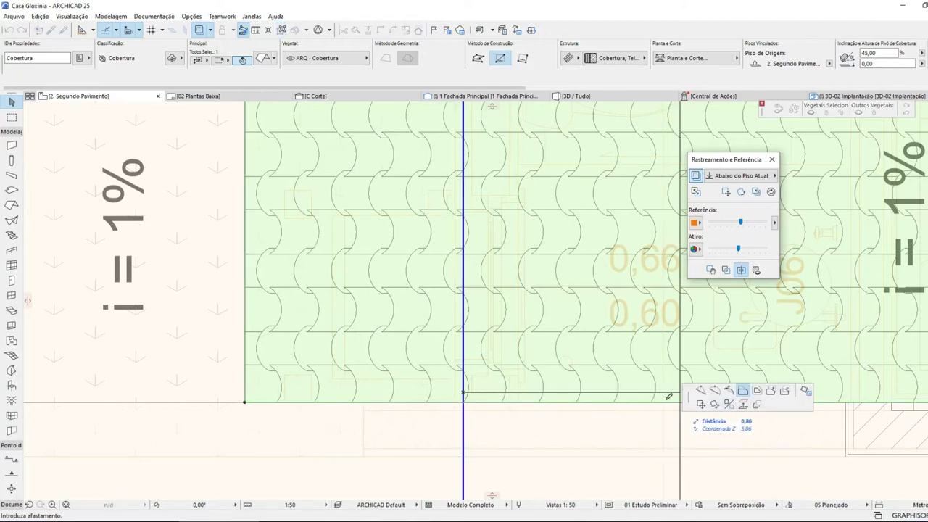
pyautogui.click(455, 395)
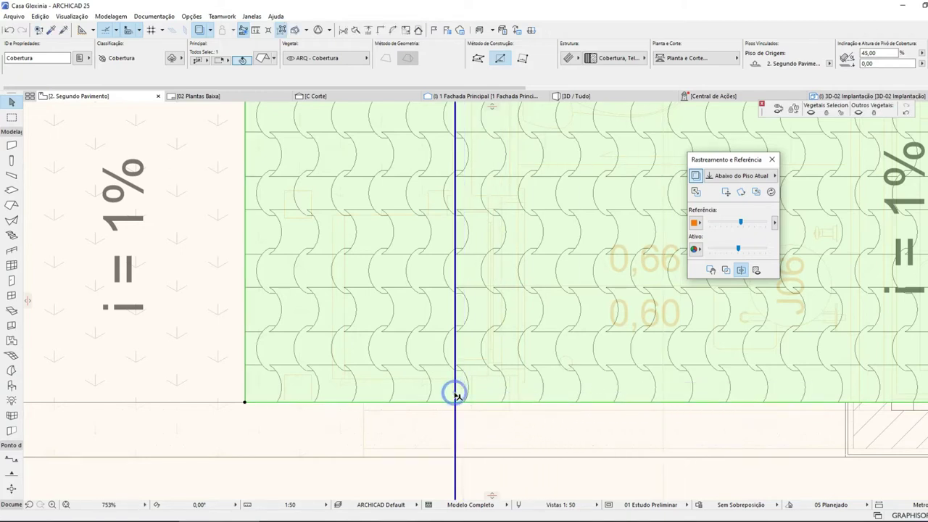
# - Offset the roof's front eave edge outward by 0.03 m
pyautogui.click(253, 370)
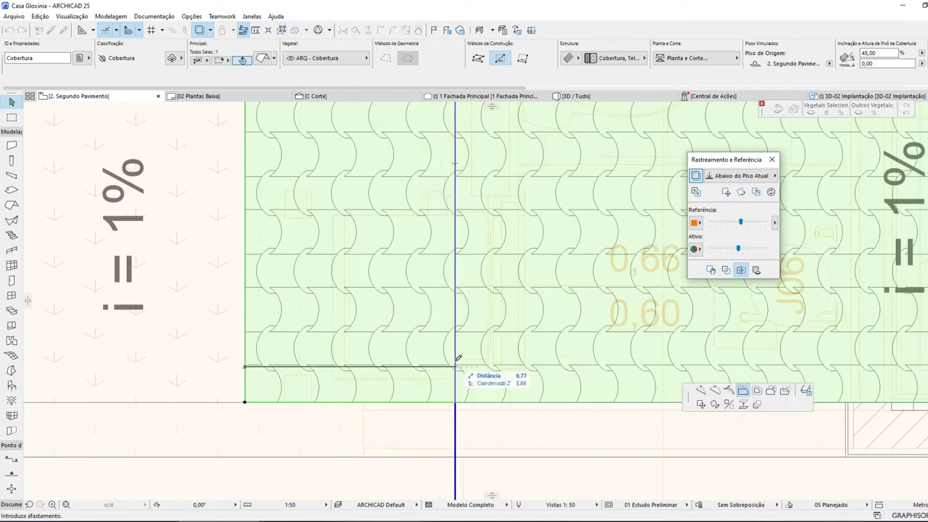
pyautogui.write(',03')
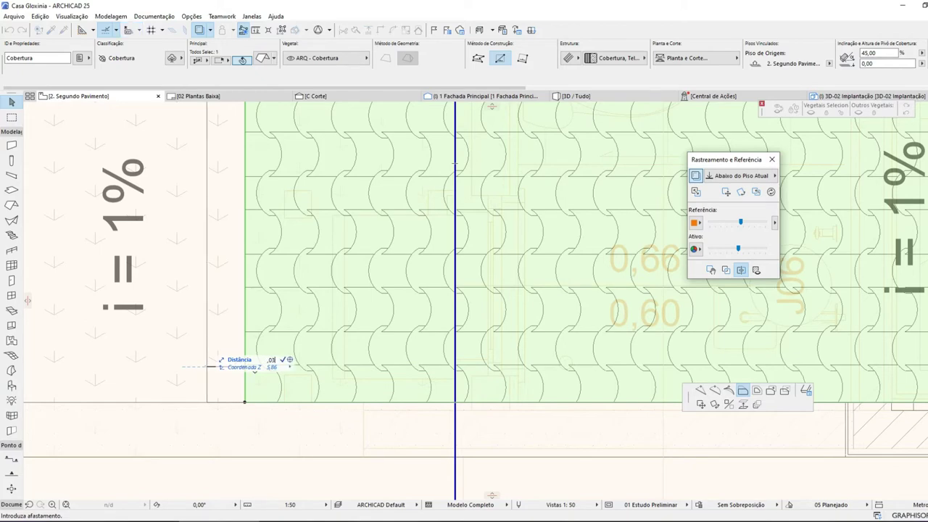
pyautogui.write(',03')
pyautogui.press('Return')
# - Measure the rear eave's overhang from its pivot line, leaving the roof edge where it is
pyautogui.scroll(-3, 368, 326)
pyautogui.scroll(-3, 359, 295)
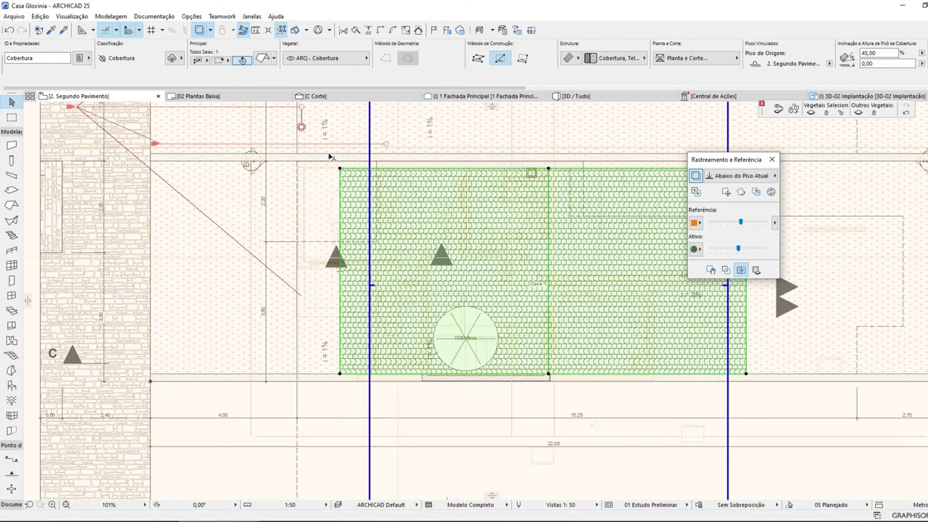
pyautogui.scroll(2, 330, 157)
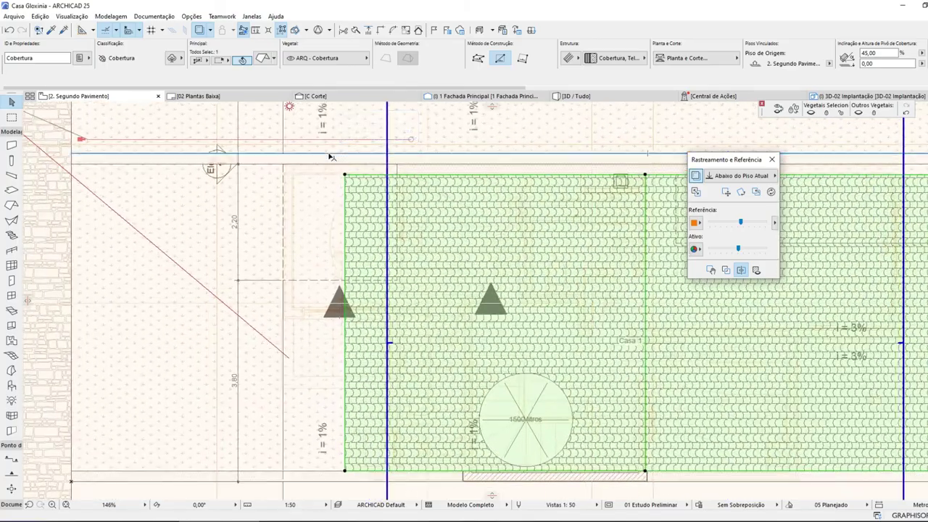
pyautogui.scroll(-1, 331, 157)
pyautogui.scroll(-2, 513, 260)
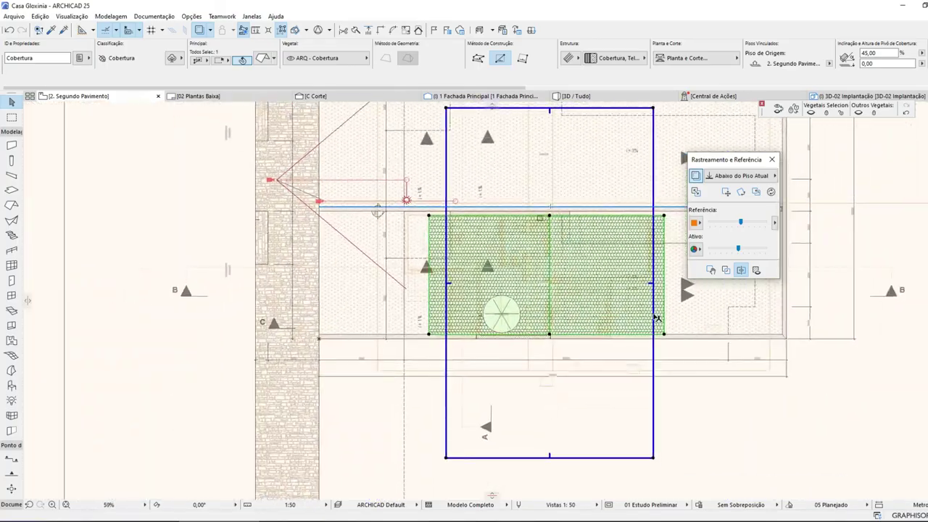
pyautogui.scroll(4, 663, 301)
pyautogui.moveTo(645, 288); pyautogui.dragTo(508, 344, button='middle')
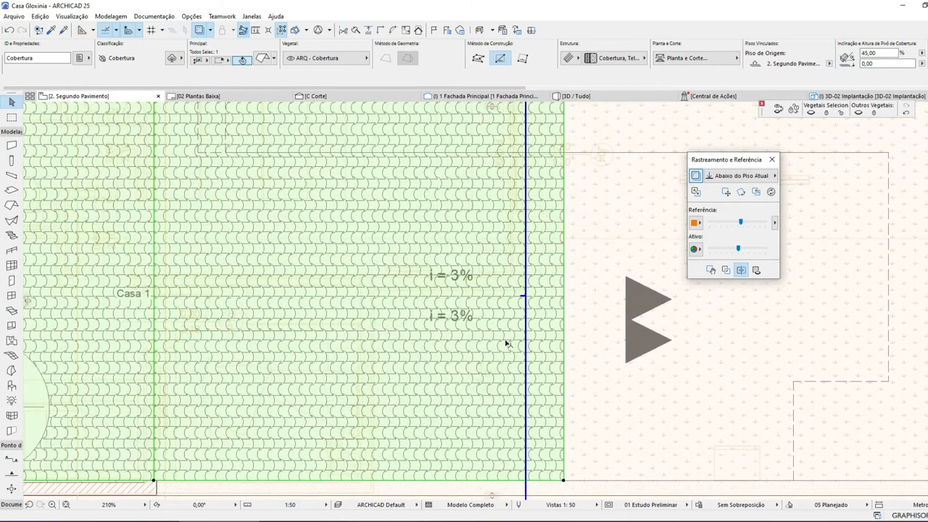
pyautogui.scroll(5, 537, 272)
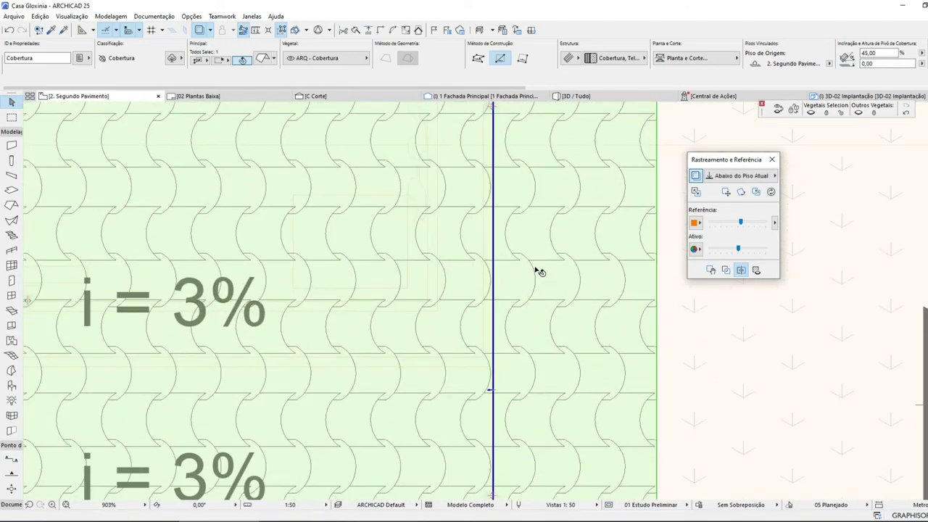
pyautogui.scroll(-3, 537, 272)
pyautogui.click(595, 297)
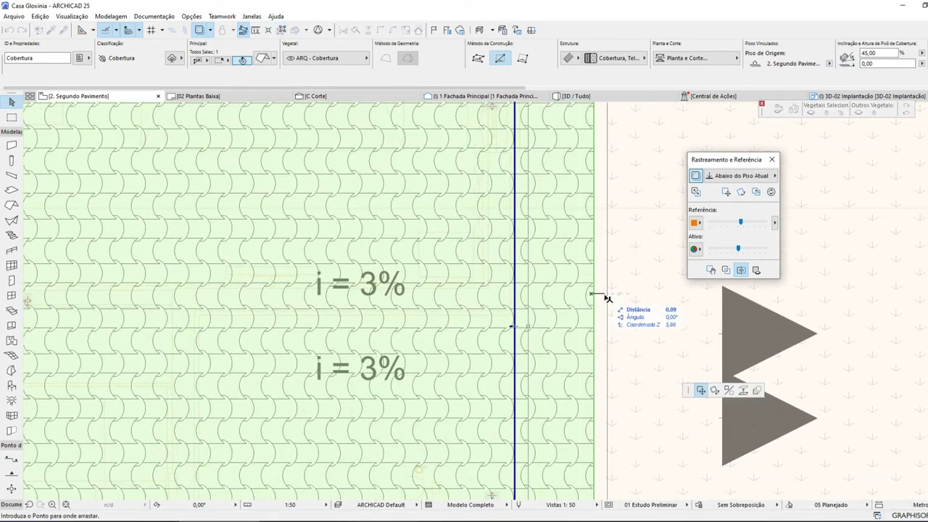
pyautogui.press('Escape')
pyautogui.click(594, 296)
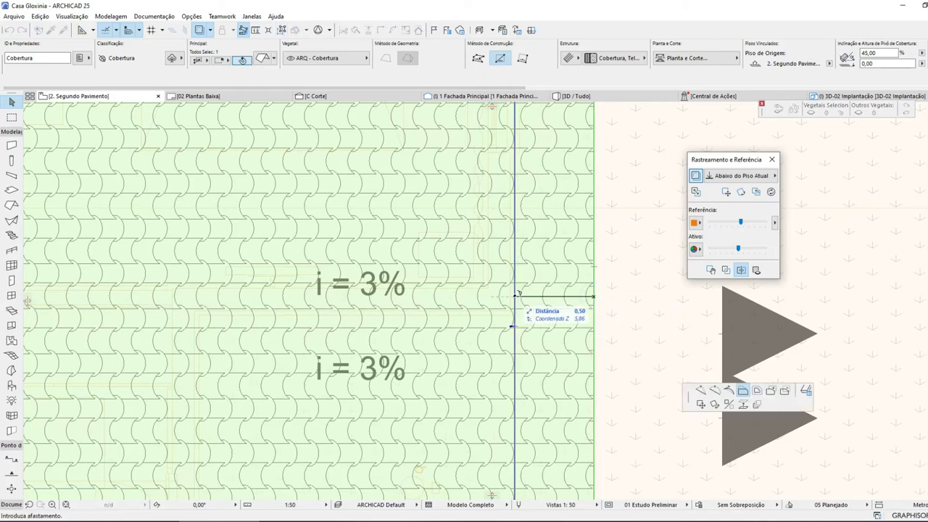
pyautogui.press('Escape')
# - Open the C Corte section and examine the roof eaves against the facade walls
pyautogui.click(326, 96)
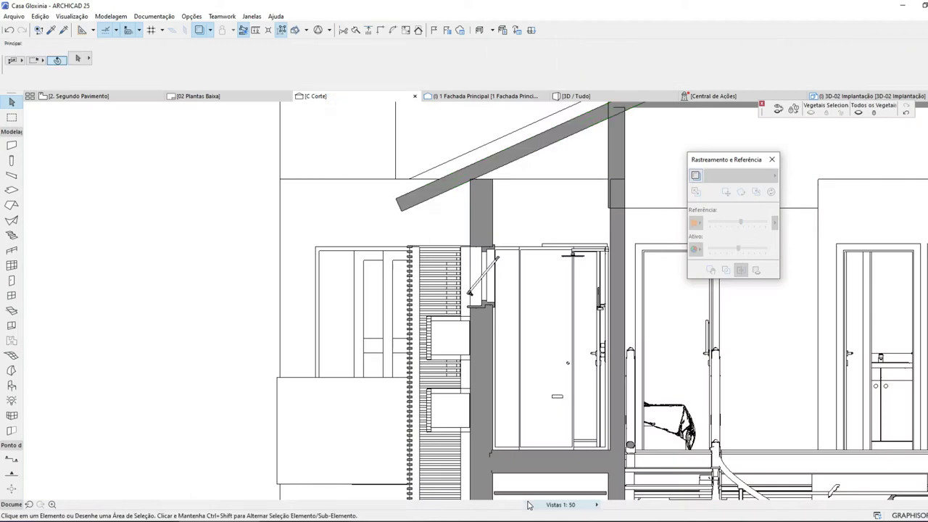
pyautogui.scroll(-3, 461, 411)
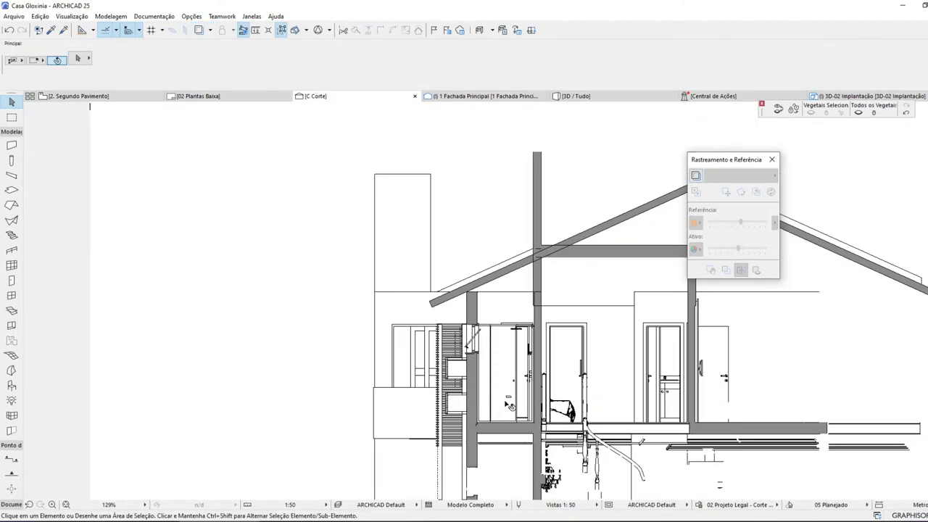
pyautogui.moveTo(509, 405); pyautogui.dragTo(400, 311, button='middle')
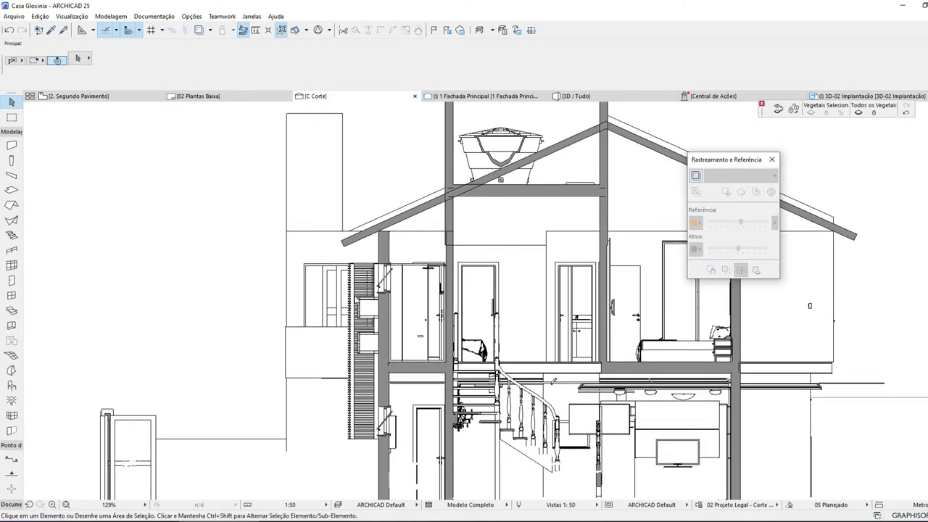
pyautogui.scroll(2, 350, 294)
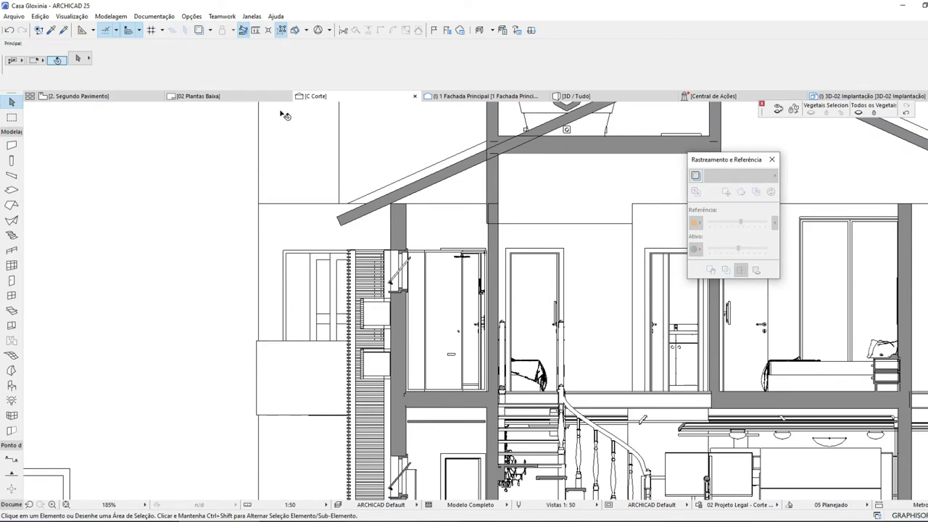
# - Open the 3D view and inspect the roof, balcony and side walls of the house from several angles
pyautogui.click(577, 96)
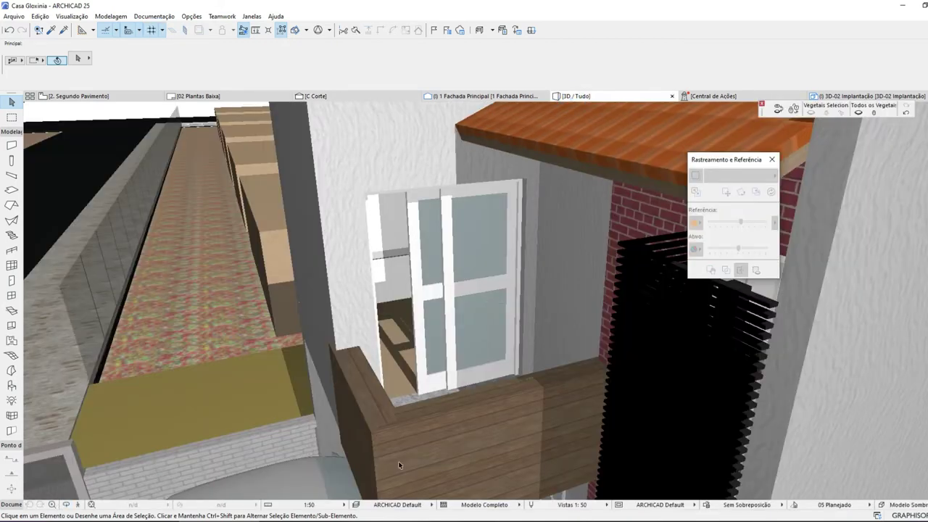
pyautogui.press('o')
pyautogui.moveTo(370, 315); pyautogui.dragTo(635, 294)
pyautogui.scroll(-3, 512, 305)
pyautogui.scroll(-2, 511, 305)
pyautogui.moveTo(331, 289); pyautogui.dragTo(581, 284)
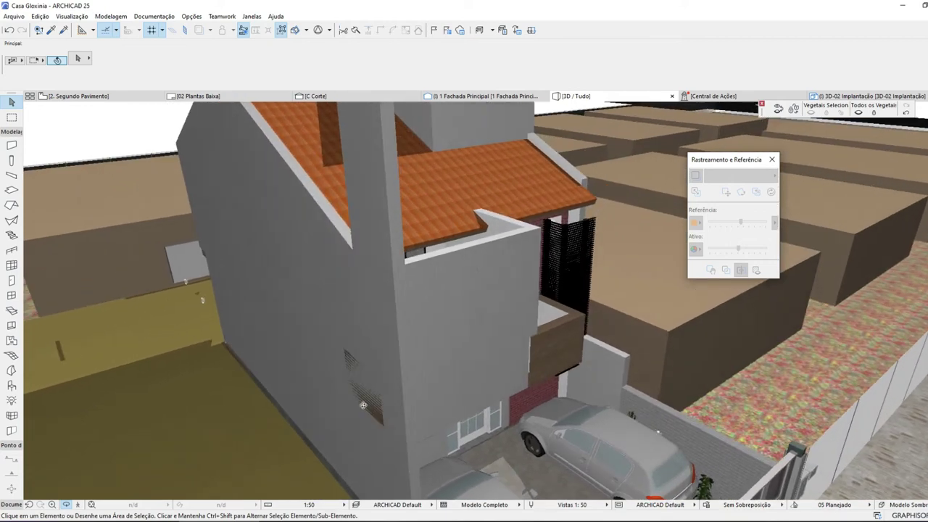
pyautogui.click(348, 355)
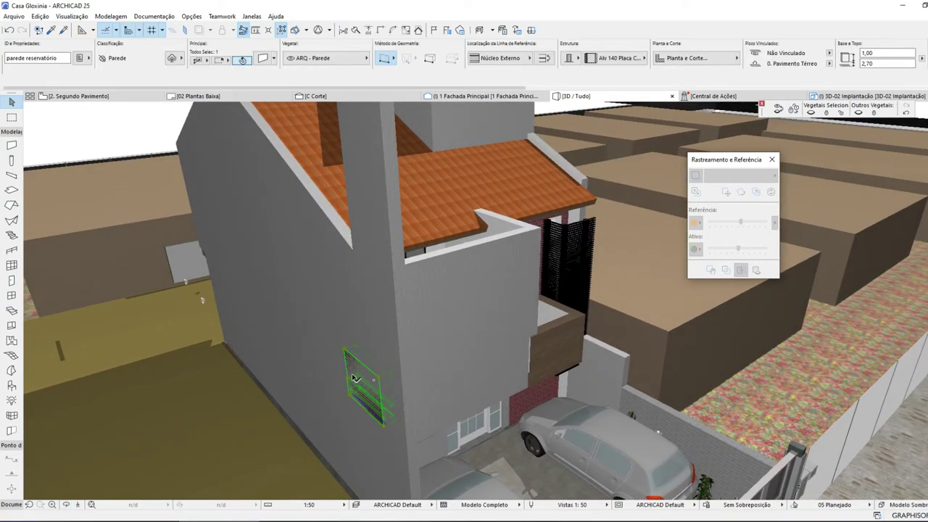
pyautogui.press('Escape')
pyautogui.keyDown('shift'); pyautogui.moveTo(429, 400); pyautogui.dragTo(396, 397, button='middle'); pyautogui.keyUp('shift')
pyautogui.keyDown('shift'); pyautogui.moveTo(513, 374); pyautogui.dragTo(240, 428, button='middle'); pyautogui.keyUp('shift')
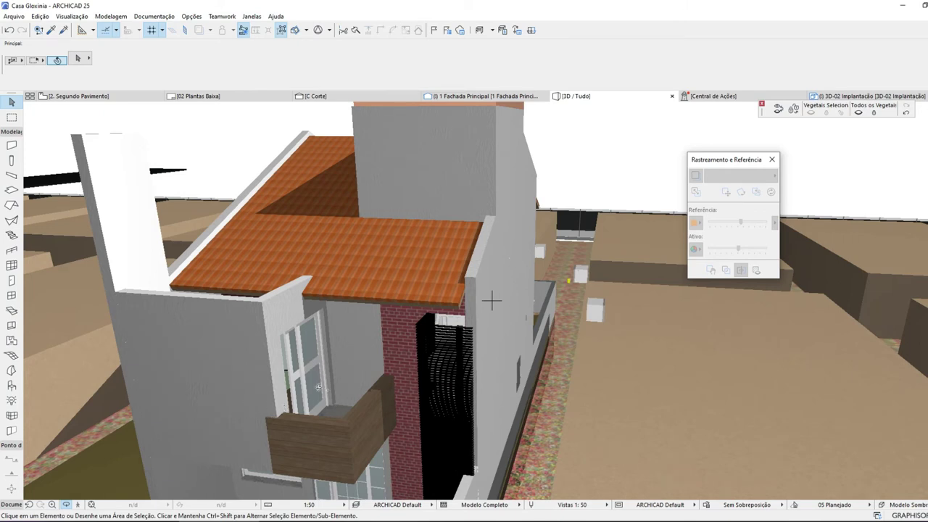
# - Inspect the front eave against the facade walls in 3D and in the 2. Segundo Pavimento plan
pyautogui.keyDown('shift'); pyautogui.moveTo(314, 365); pyautogui.dragTo(273, 287, button='middle'); pyautogui.keyUp('shift')
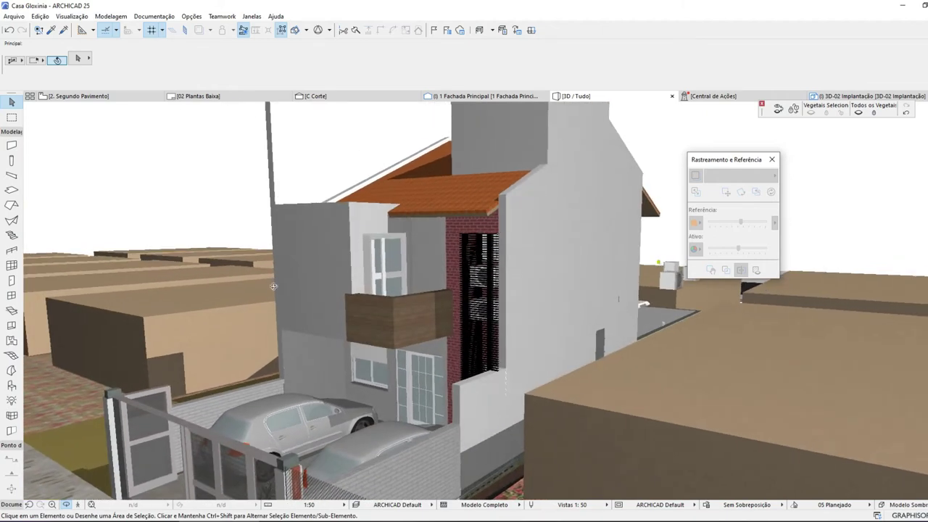
pyautogui.click(80, 96)
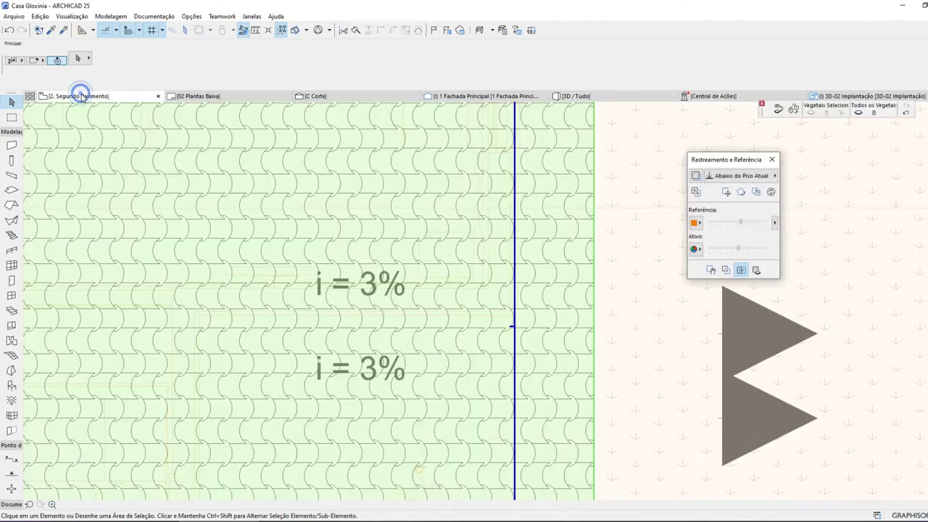
pyautogui.scroll(-3, 351, 237)
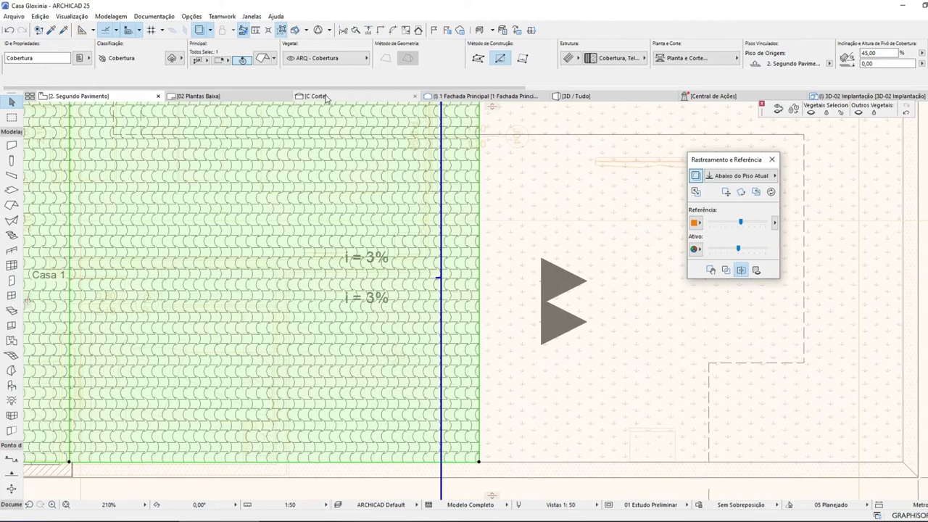
# - In the C Corte section, copy the roof 1.97 m horizontally from its front pivot point to the projecting facade's outer line
pyautogui.click(315, 96)
pyautogui.scroll(-2, 228, 264)
pyautogui.scroll(3, 292, 242)
pyautogui.scroll(2, 391, 271)
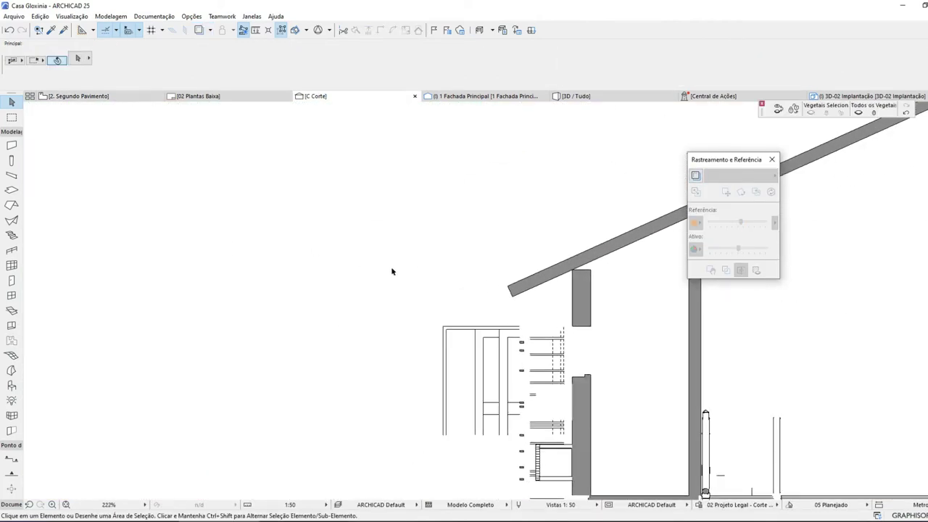
pyautogui.click(533, 285)
pyautogui.hotkey('ctrl', 'd')
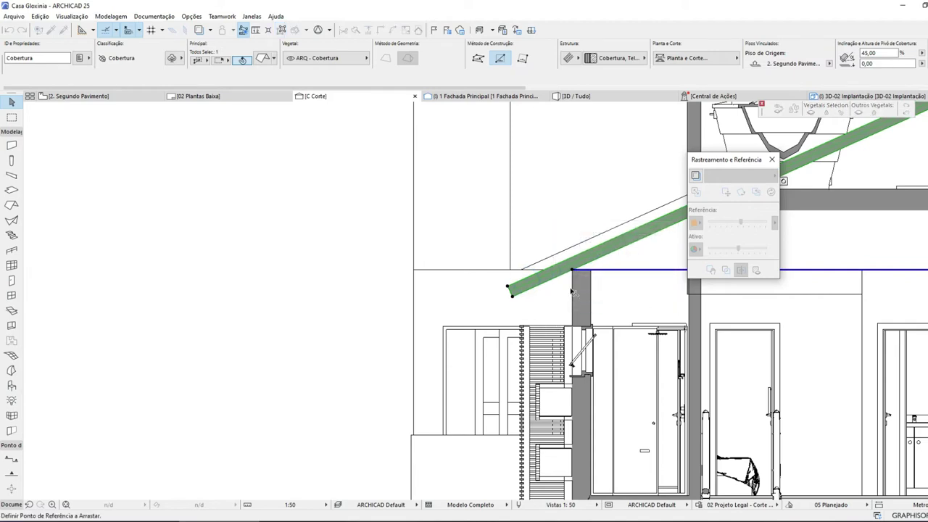
pyautogui.click(574, 272)
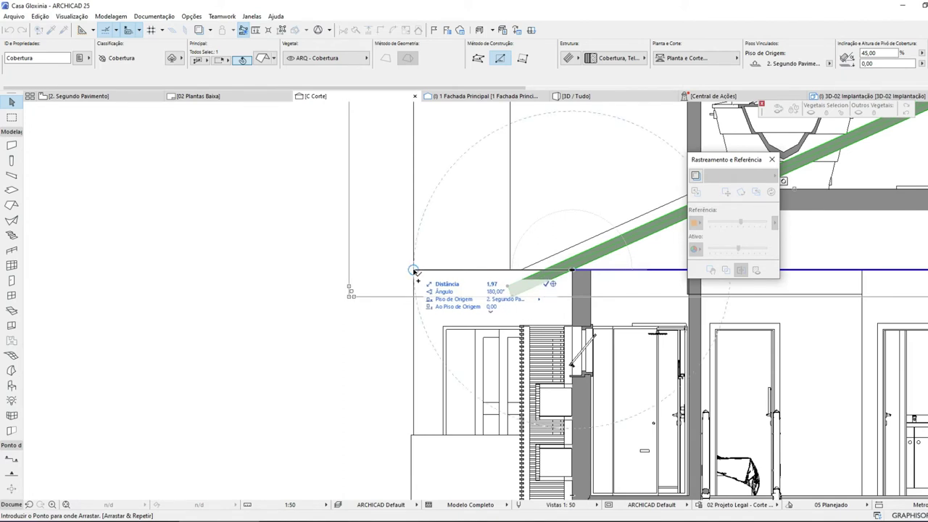
pyautogui.write('1,39')
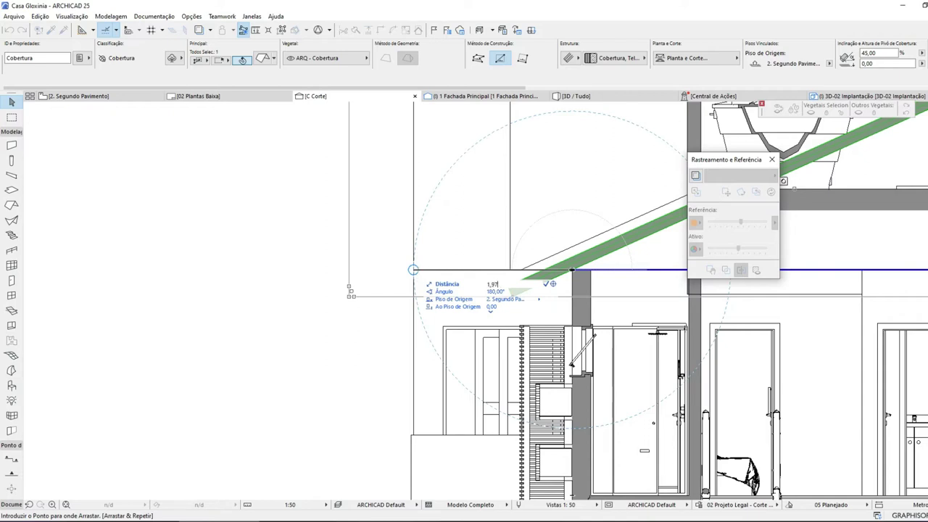
pyautogui.press('Return')
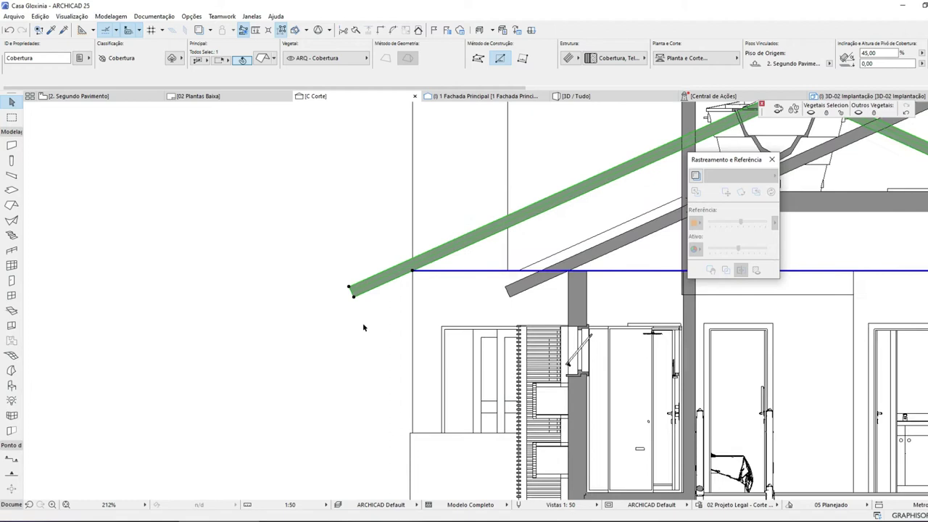
# - Check the copied roof's settings and inspect how it sits over the original roof in 3D and in the C Corte section
pyautogui.scroll(-5, 364, 328)
pyautogui.hotkey('ctrl', 't')
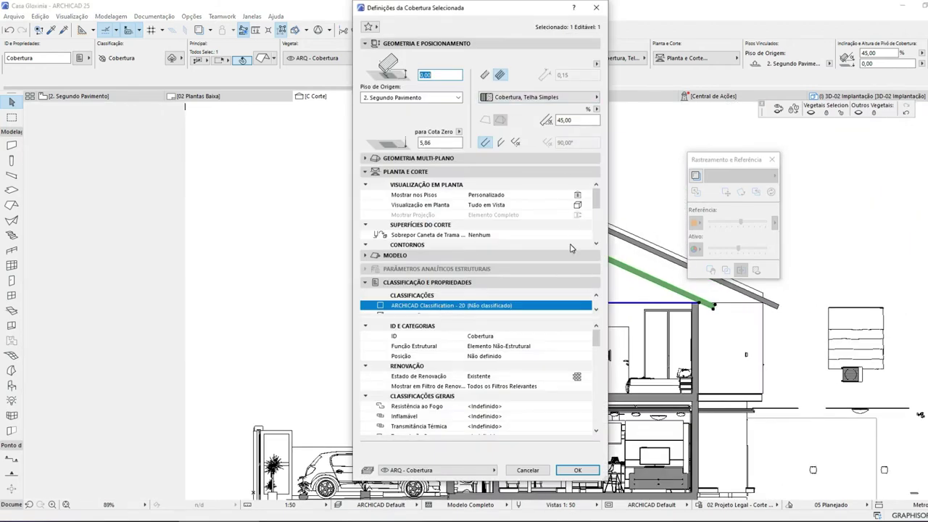
pyautogui.press('Escape')
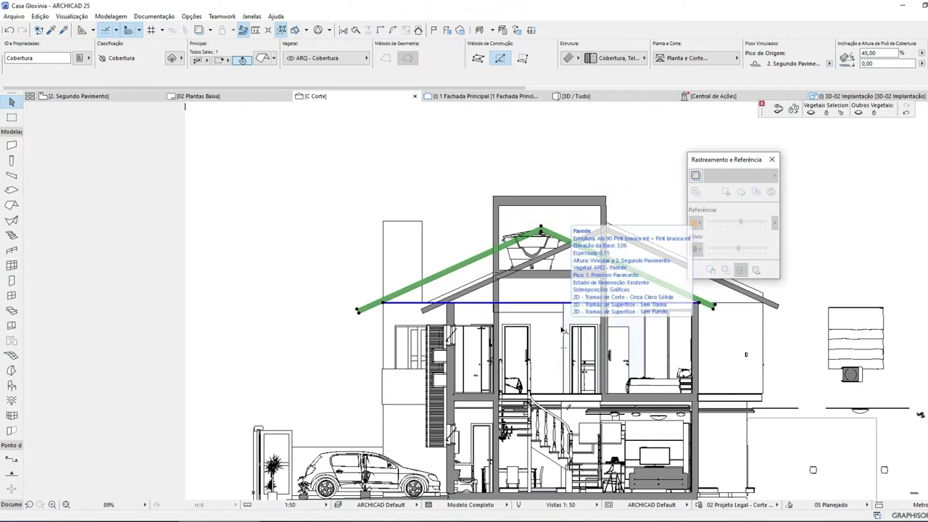
pyautogui.click(576, 96)
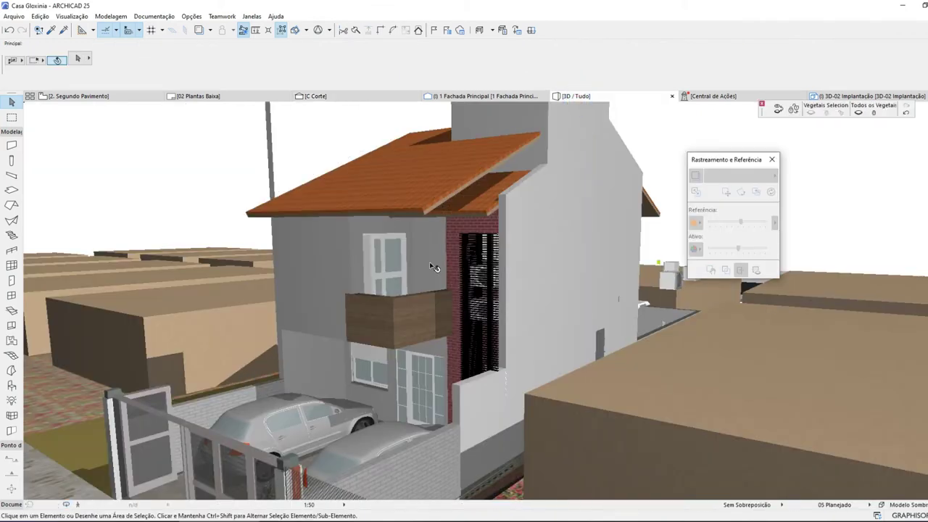
pyautogui.keyDown('shift'); pyautogui.moveTo(486, 300); pyautogui.dragTo(402, 281, button='middle'); pyautogui.keyUp('shift')
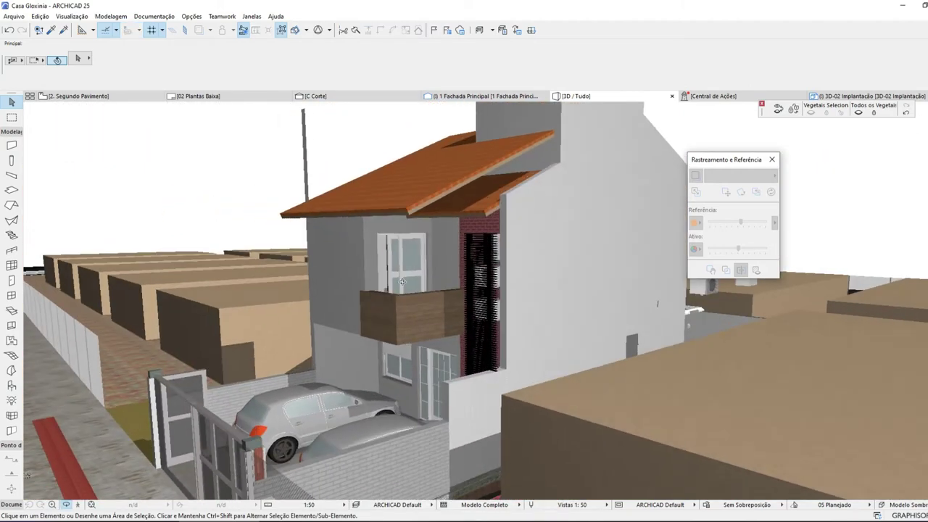
pyautogui.click(417, 206)
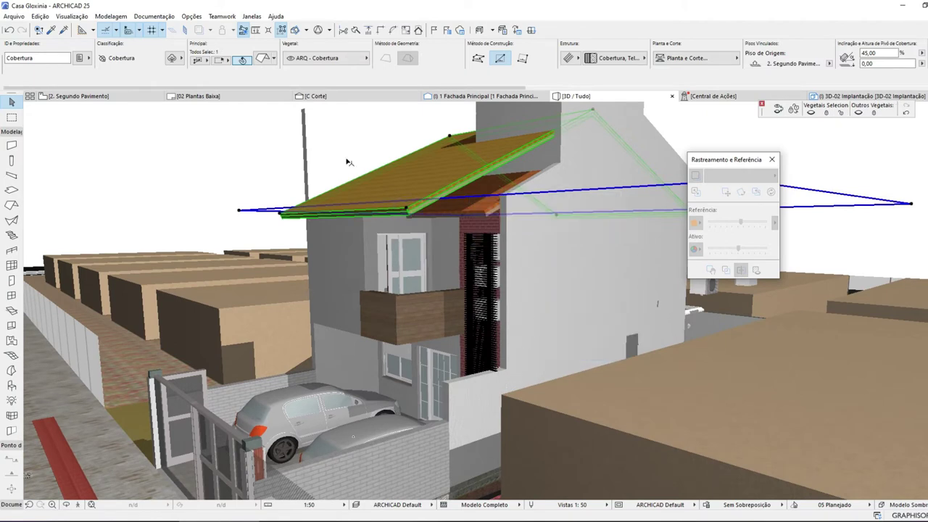
pyautogui.click(331, 95)
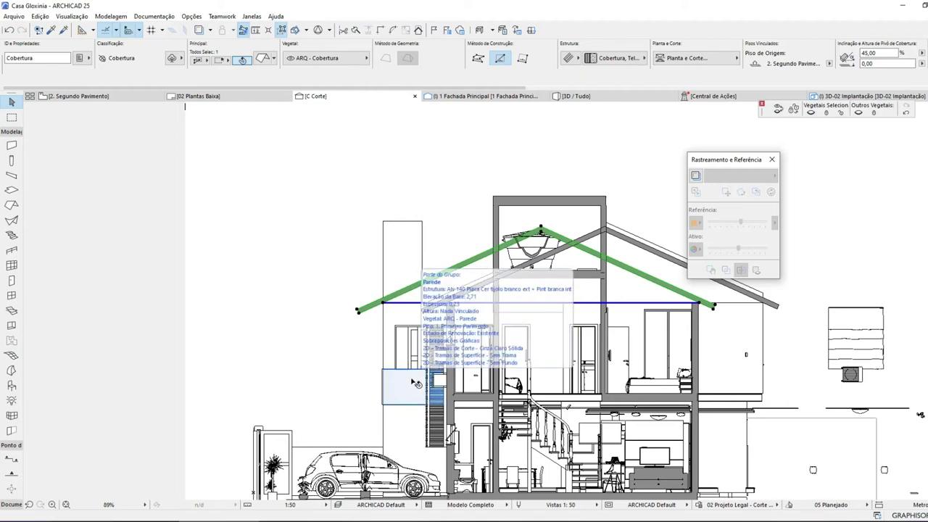
pyautogui.click(362, 265)
# - Open the 2. Segundo Pavimento plan and examine the roof outline against the traced walls of the floor below
pyautogui.click(87, 95)
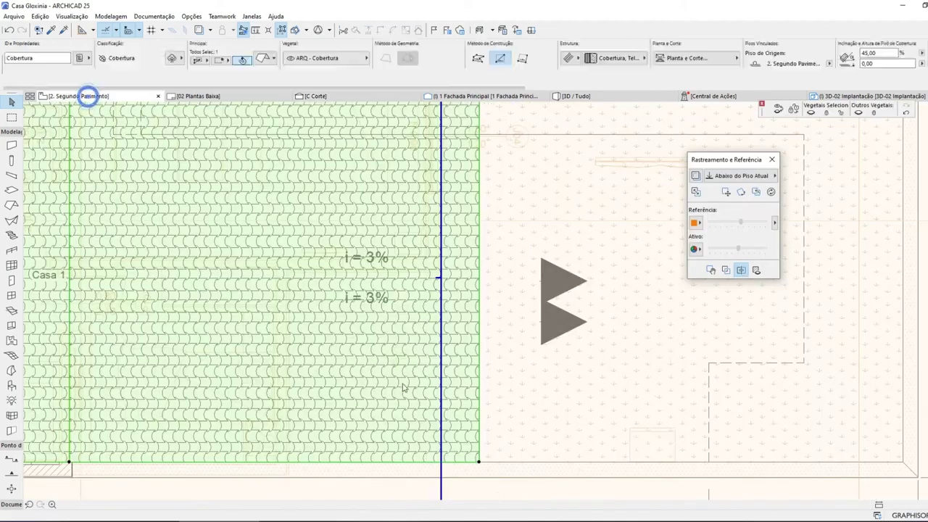
pyautogui.scroll(-4, 471, 372)
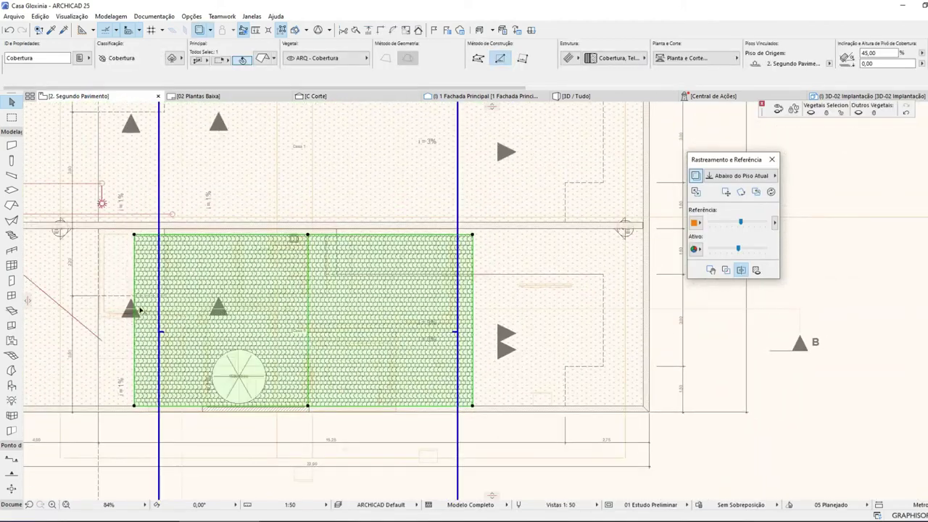
pyautogui.scroll(-2, 140, 310)
pyautogui.scroll(6, 207, 291)
pyautogui.scroll(2, 319, 148)
pyautogui.scroll(-2, 337, 219)
pyautogui.click(289, 327)
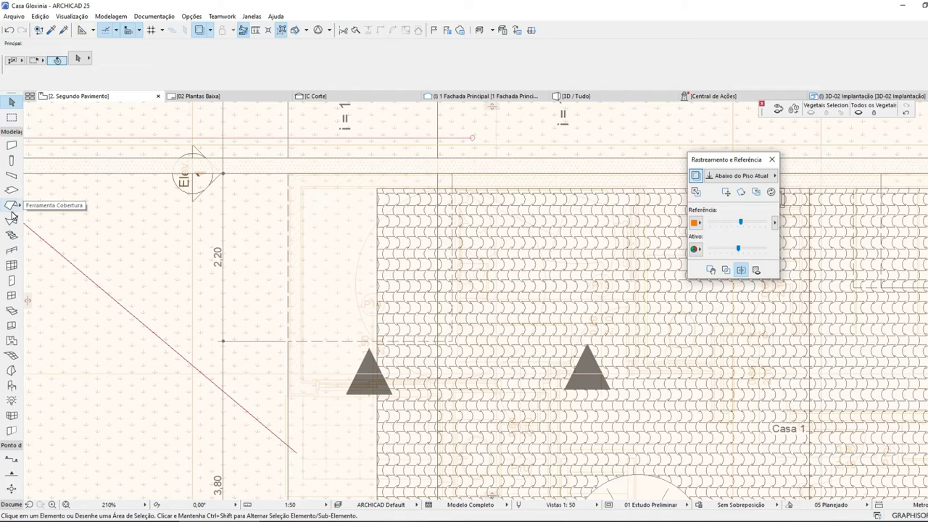
pyautogui.scroll(-5, 362, 317)
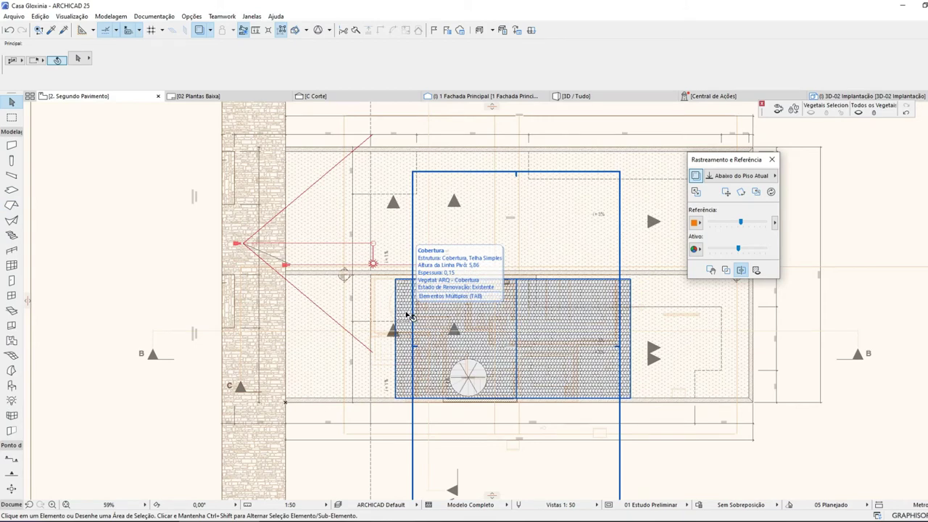
pyautogui.scroll(4, 374, 325)
# - Try inserting a vertex in the roof's front pivot line, and undo that edit
pyautogui.click(472, 194)
pyautogui.click(472, 267)
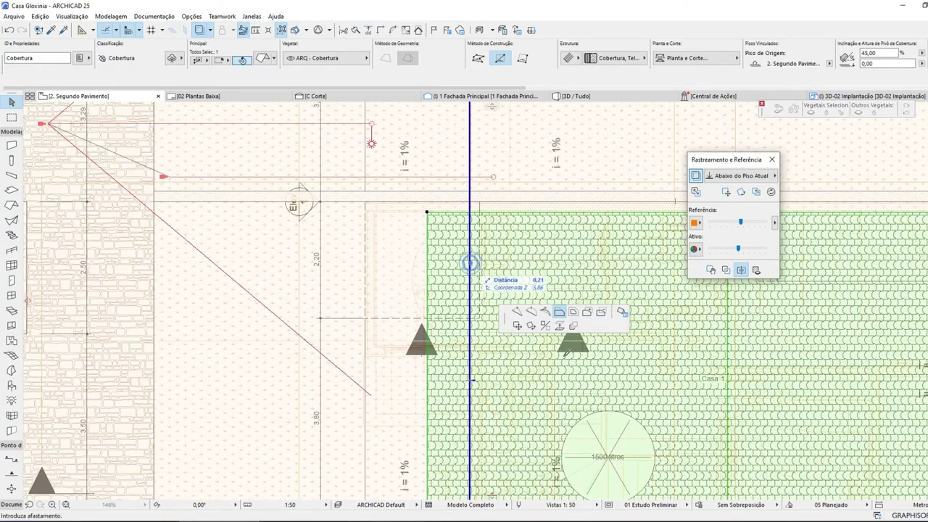
pyautogui.click(562, 312)
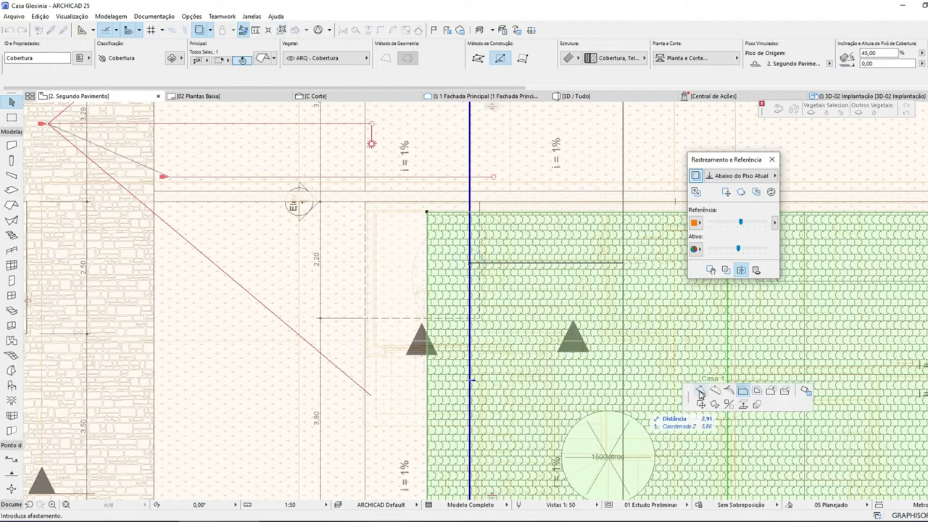
pyautogui.click(700, 392)
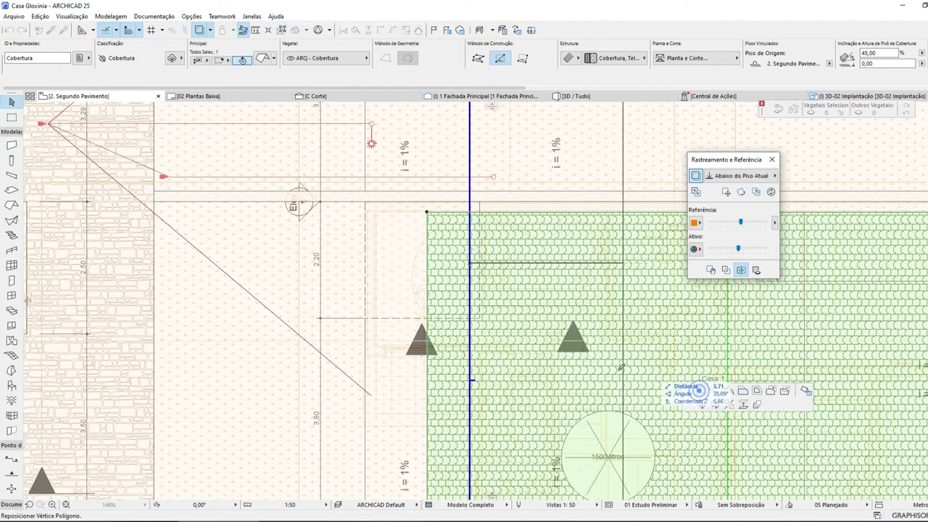
pyautogui.click(472, 427)
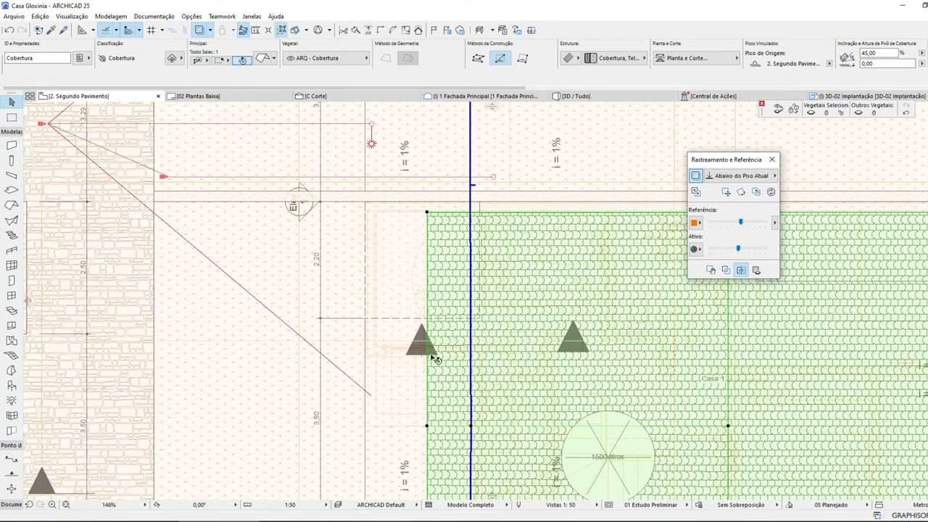
pyautogui.click(9, 31)
# - Insert a vertex in the roof's front pivot line, aligned with the side wall face of the projecting facade volume below
pyautogui.scroll(15, 477, 450)
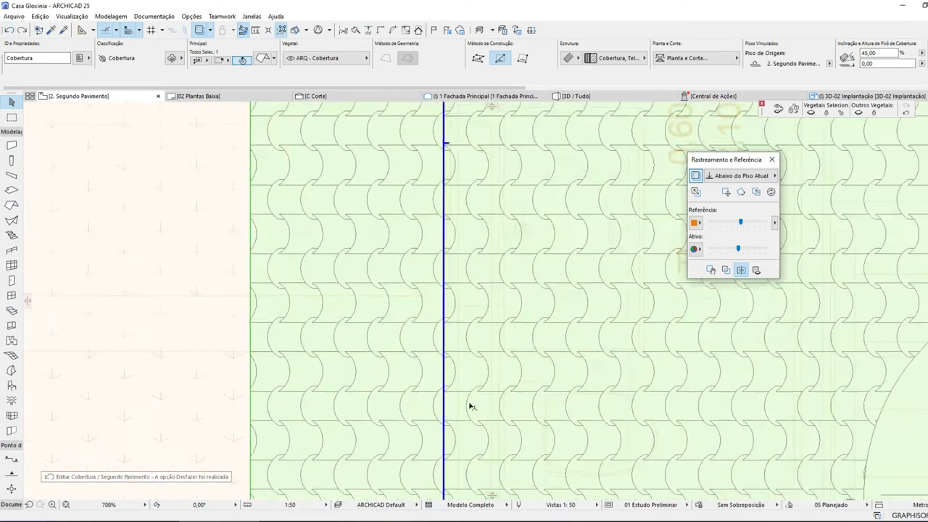
pyautogui.click(396, 356)
pyautogui.press('Escape')
pyautogui.click(401, 354)
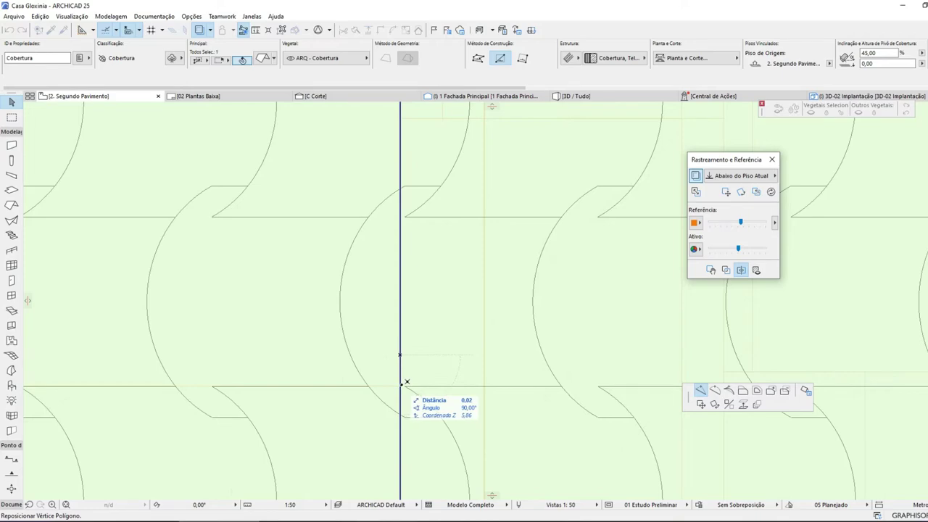
pyautogui.click(401, 386)
# - Offset the pivot line segment beside the projecting volume outward about 2 m to the front facade line below
pyautogui.scroll(-10, 517, 410)
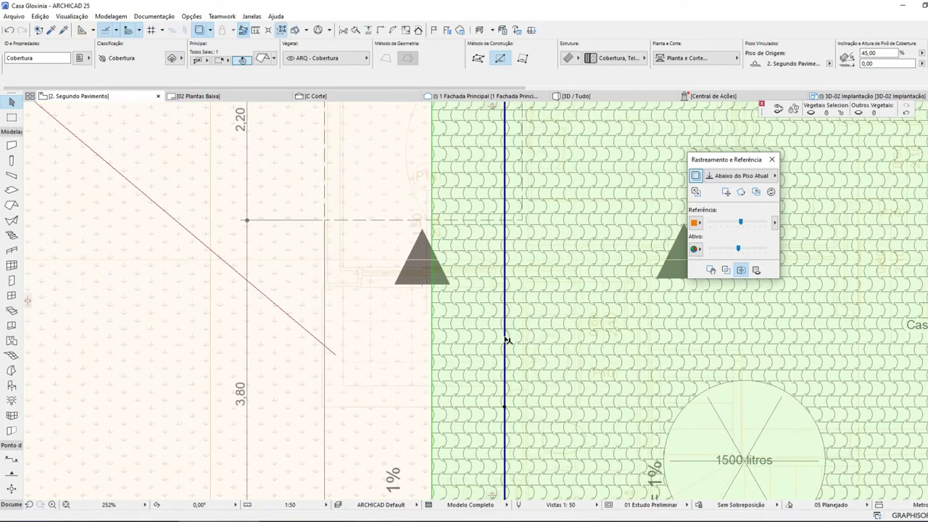
pyautogui.click(508, 340)
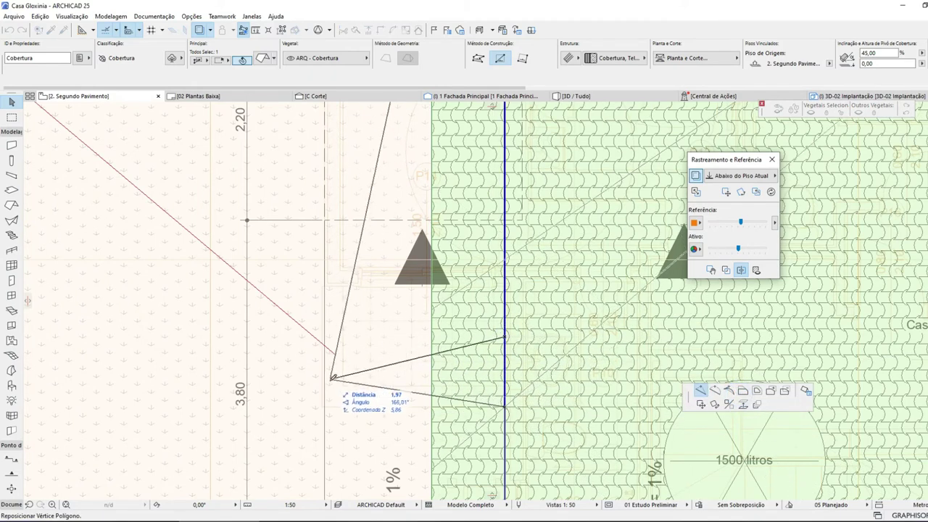
pyautogui.click(742, 391)
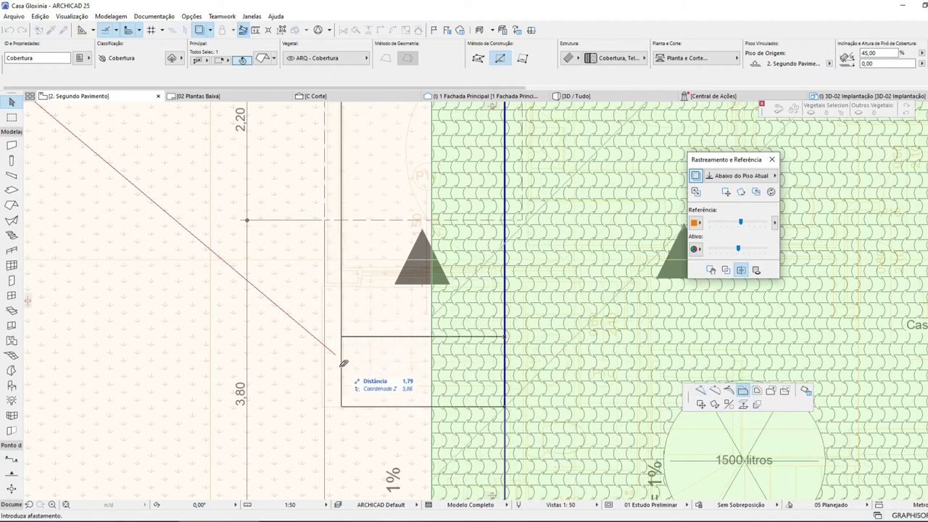
pyautogui.scroll(2, 330, 323)
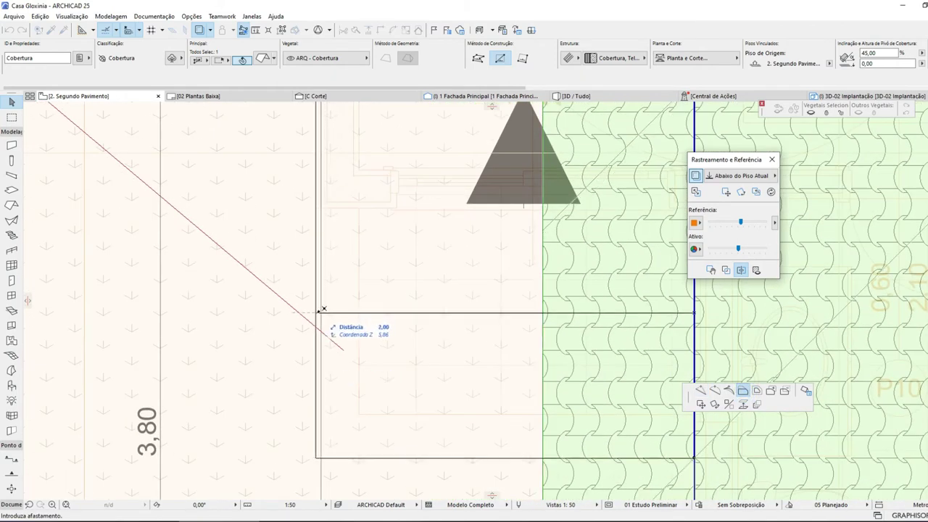
pyautogui.click(322, 317)
pyautogui.scroll(-4, 321, 315)
pyautogui.scroll(-5, 362, 327)
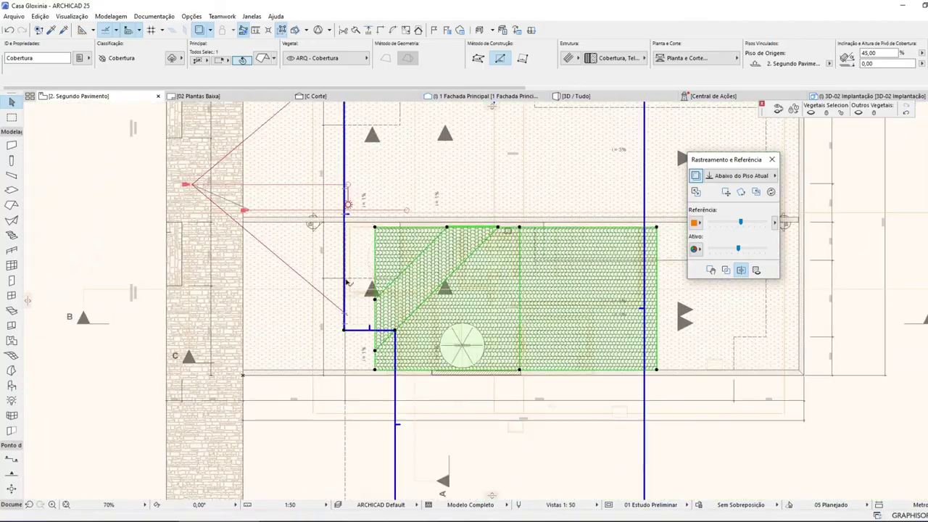
pyautogui.scroll(1, 348, 283)
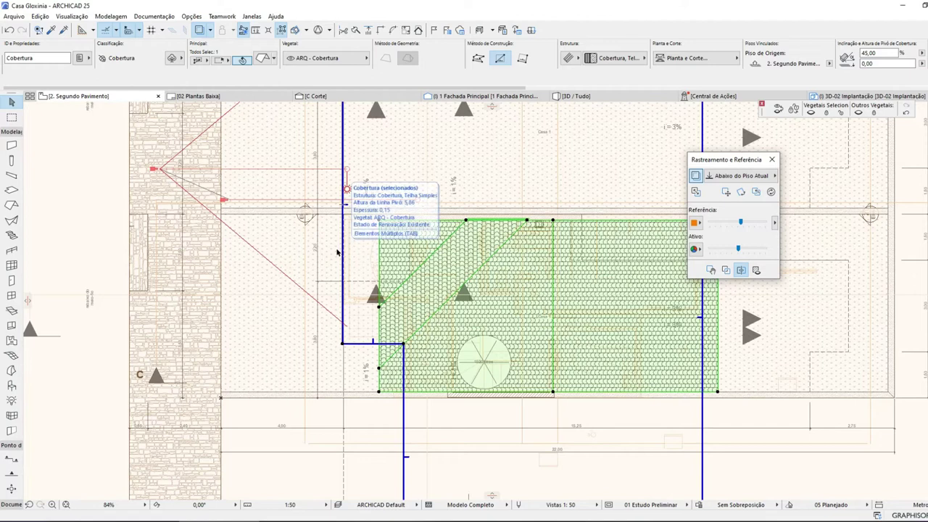
pyautogui.scroll(2, 346, 253)
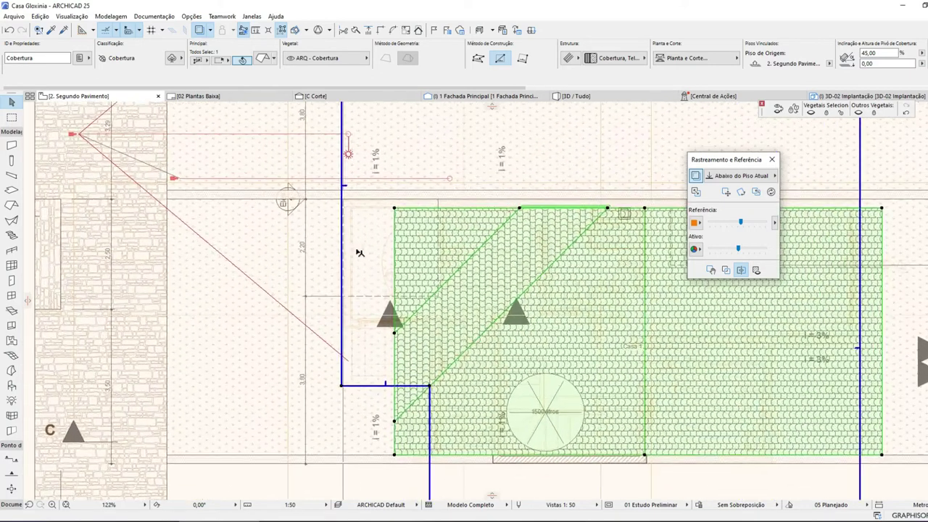
pyautogui.click(396, 255)
pyautogui.click(481, 301)
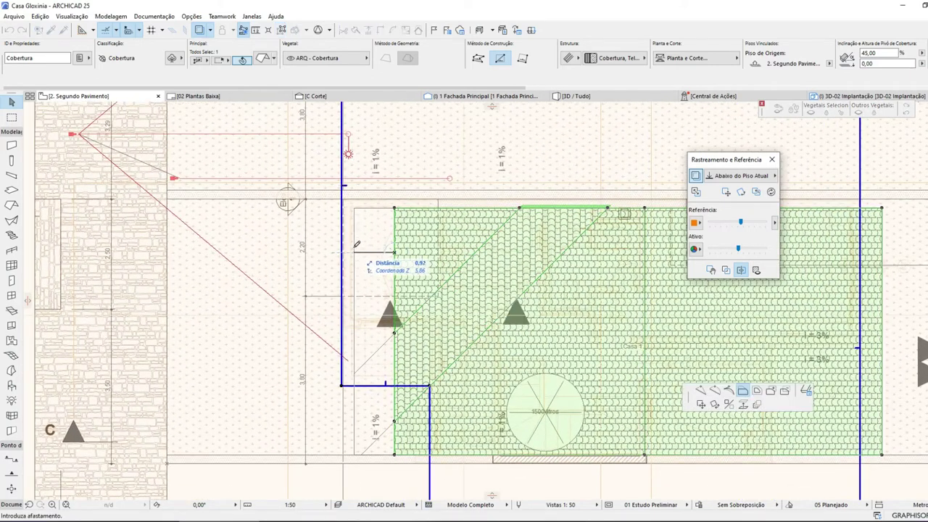
pyautogui.press('Escape')
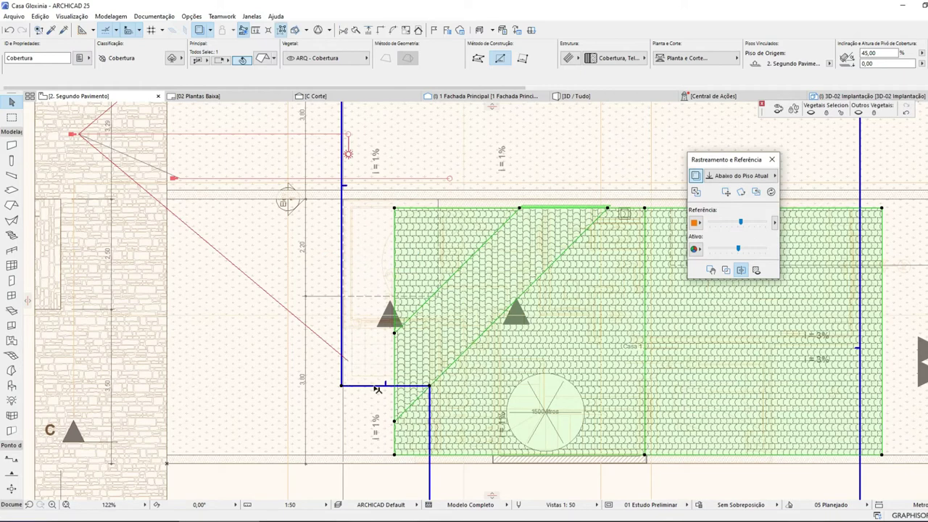
# - Insert a vertex in the roof's front contour edge where it crosses the side segment of the pivot line
pyautogui.scroll(4, 395, 444)
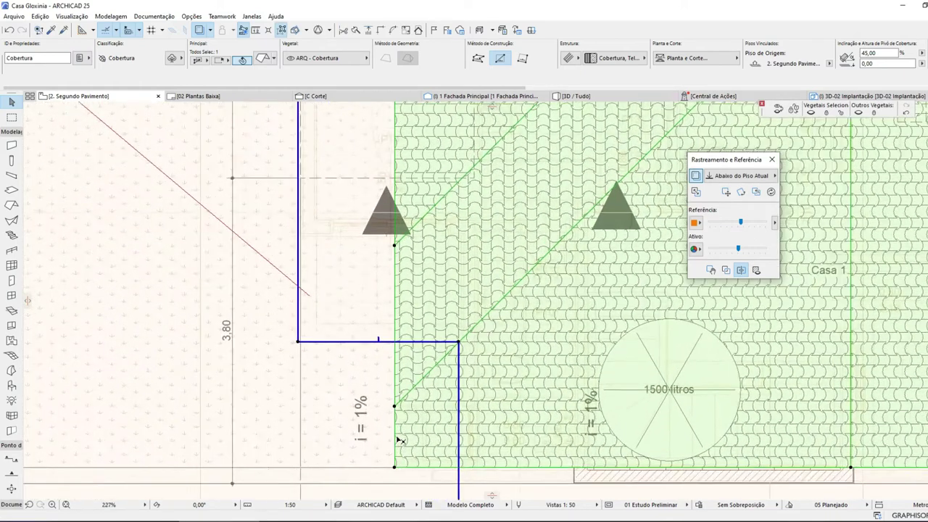
pyautogui.click(395, 334)
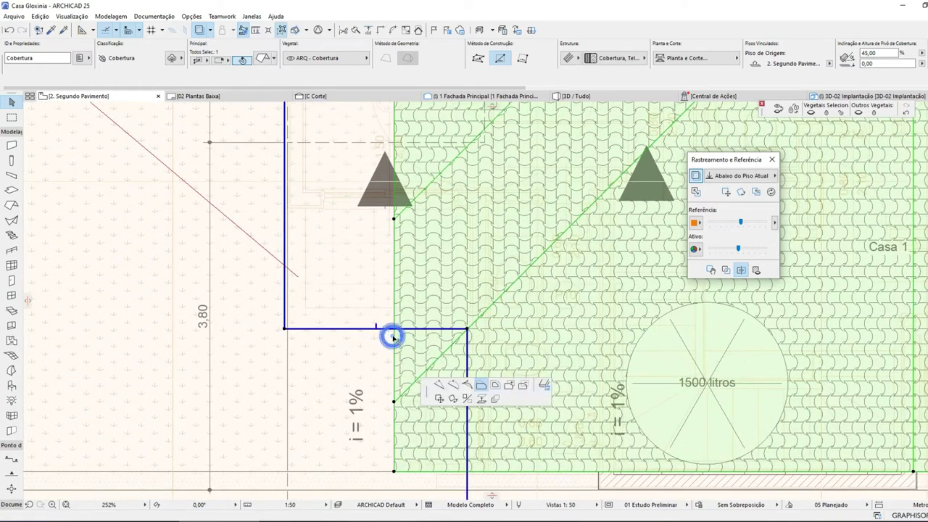
pyautogui.click(480, 386)
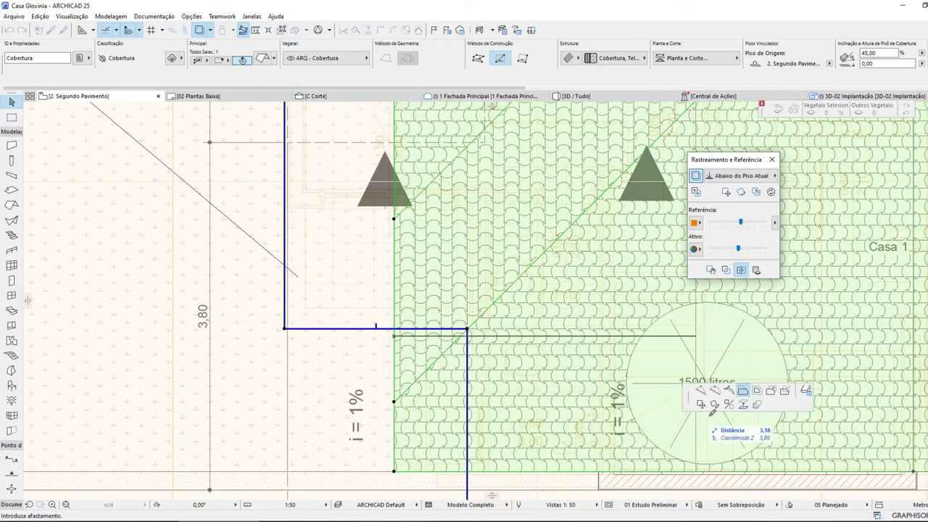
pyautogui.click(701, 391)
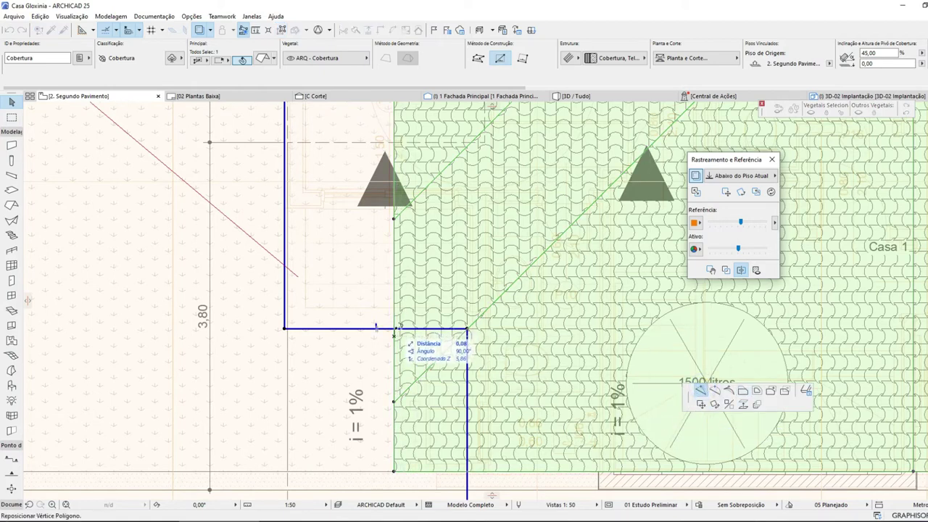
pyautogui.click(398, 330)
# - Offset the roof's front contour edge beside the projecting volume outward to the front pivot line
pyautogui.click(397, 312)
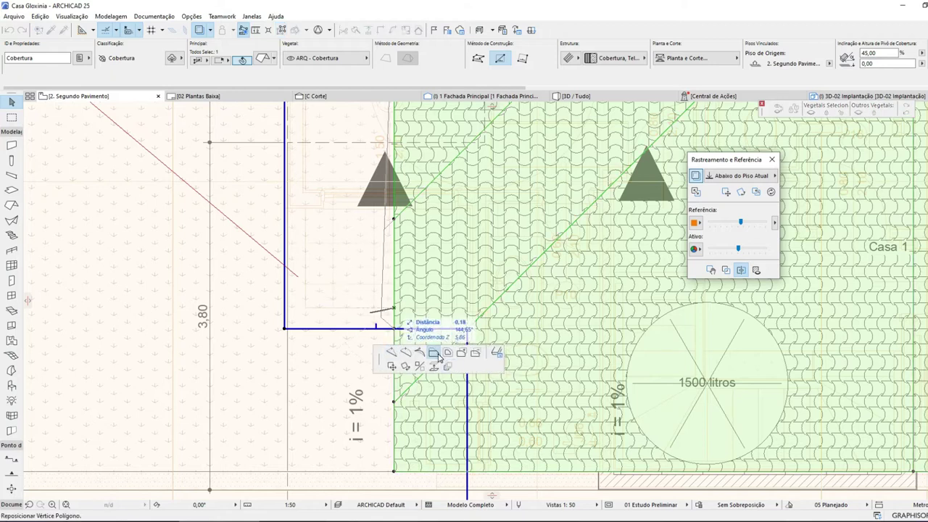
pyautogui.click(435, 354)
pyautogui.click(288, 312)
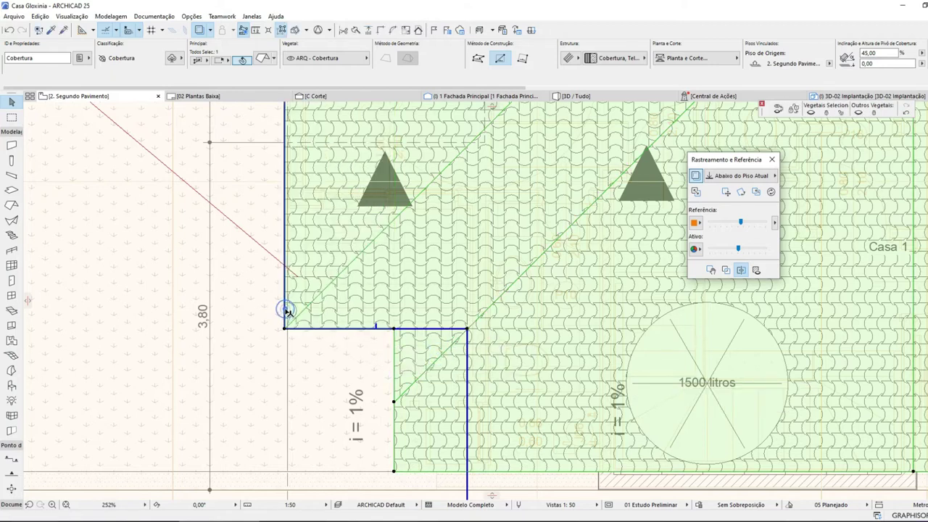
pyautogui.scroll(-6, 349, 313)
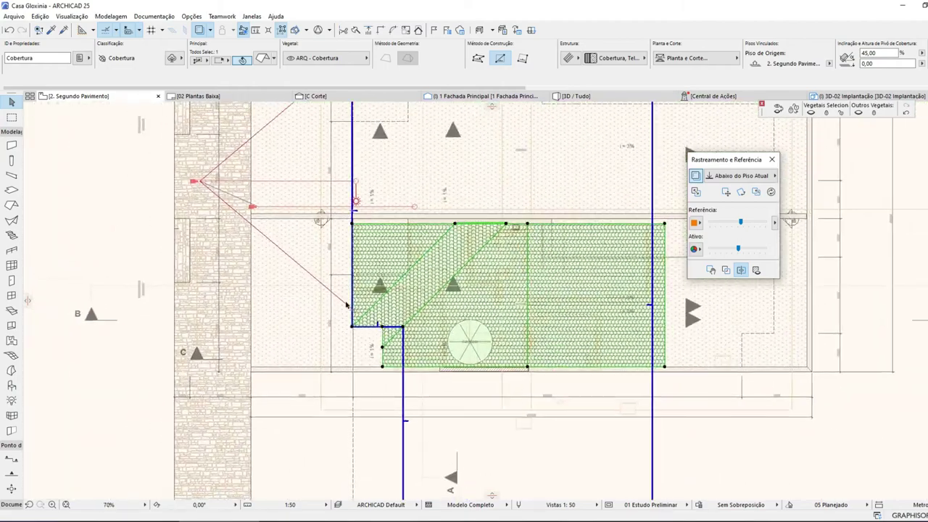
# - Try offsetting the front pivot line segment outward to the 3,80 dimension line in front of the facade
pyautogui.scroll(5, 346, 305)
pyautogui.click(382, 336)
pyautogui.click(438, 374)
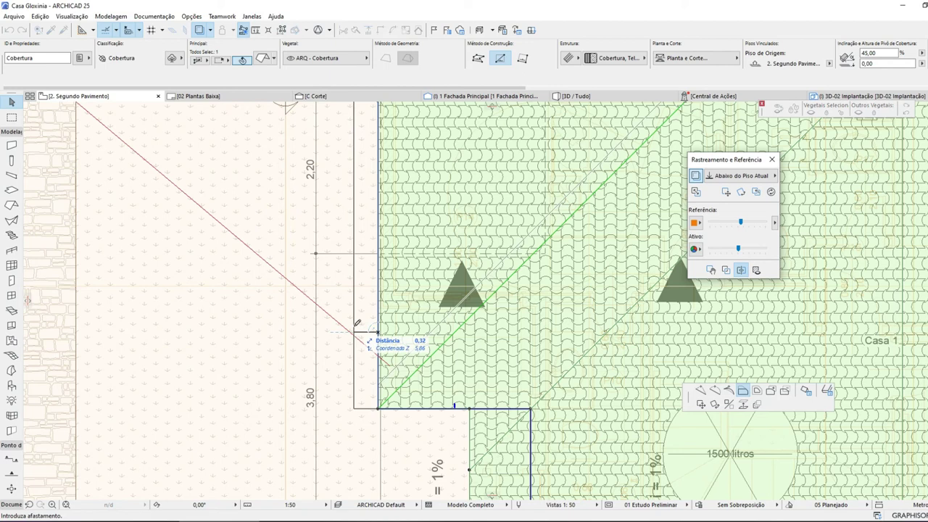
pyautogui.click(318, 335)
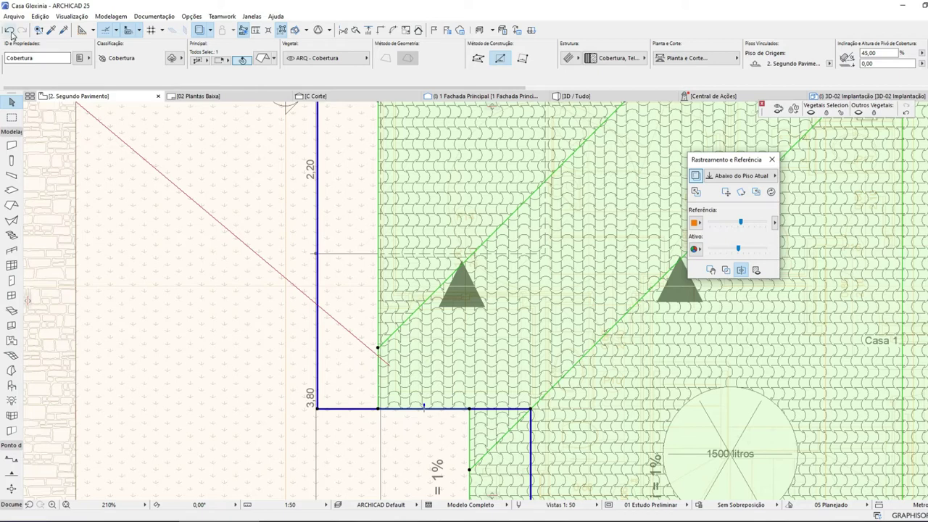
# - Offset the front pivot line segment inward 0.9 m and the adjoining side pivot segment inward 0.1 m
pyautogui.click(319, 285)
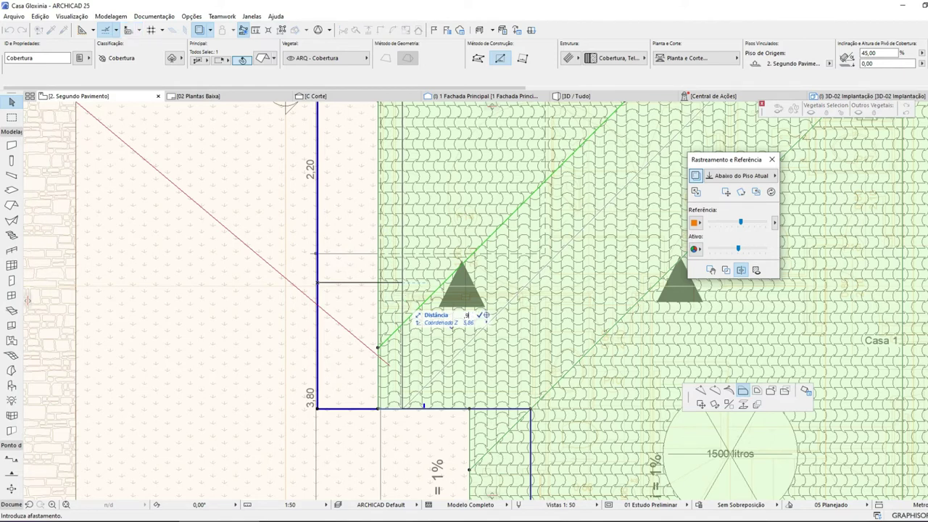
pyautogui.write('.9')
pyautogui.press('Return')
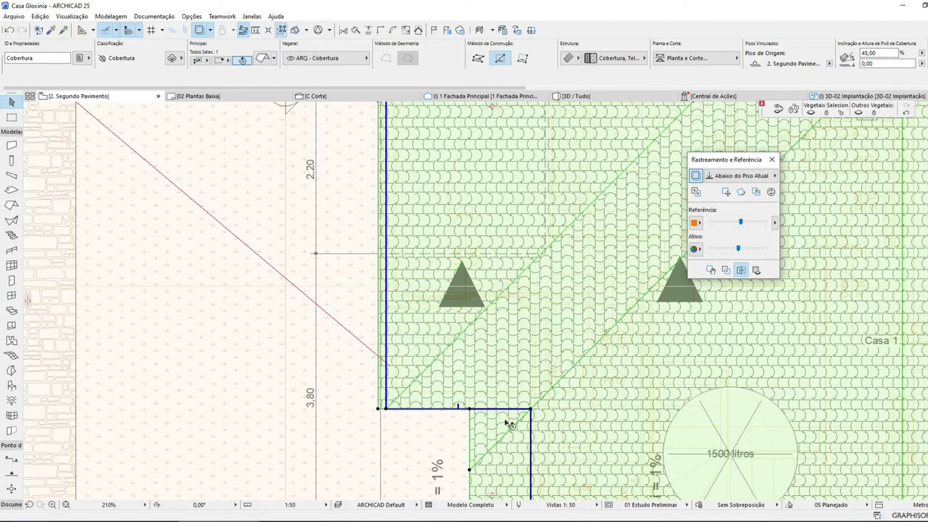
pyautogui.click(505, 410)
pyautogui.write('.1')
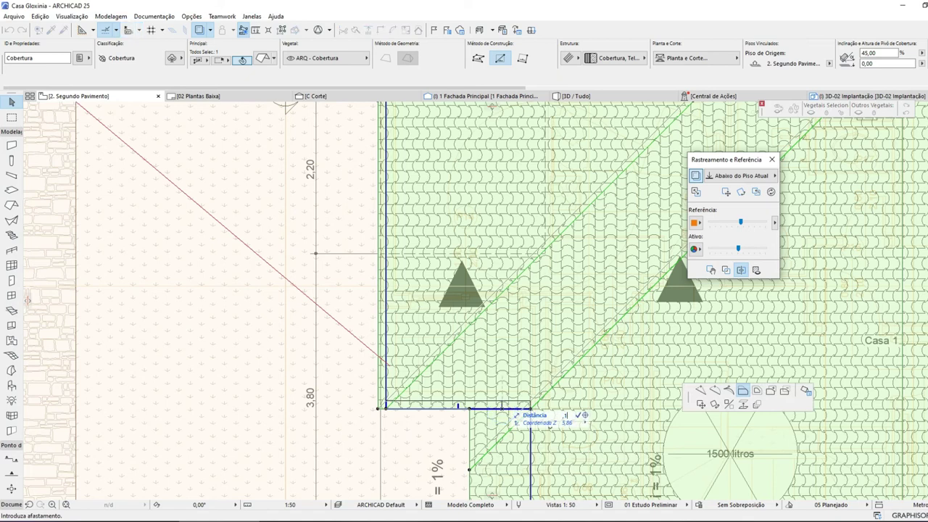
pyautogui.press('Return')
# - Offset the projecting roof part's side and front contour edges outward 0.8 m each to form the eaves
pyautogui.click(418, 411)
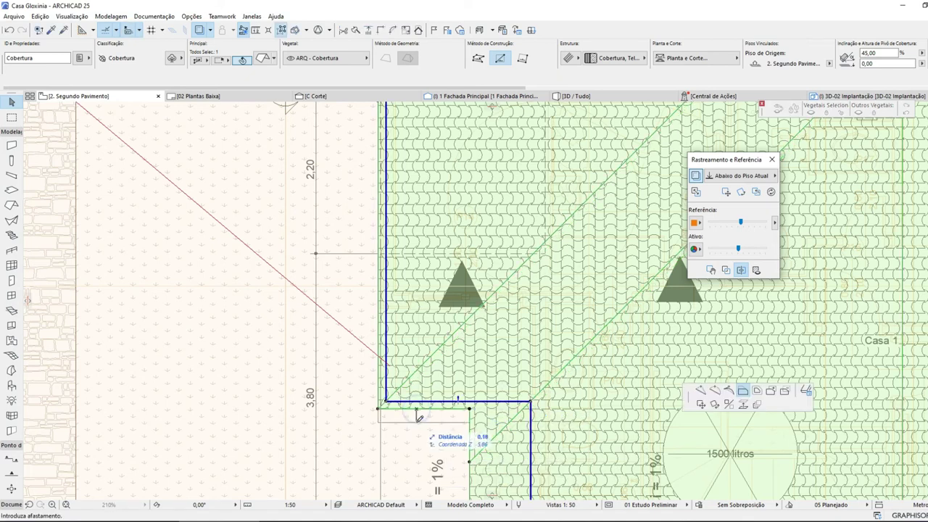
pyautogui.write('.8')
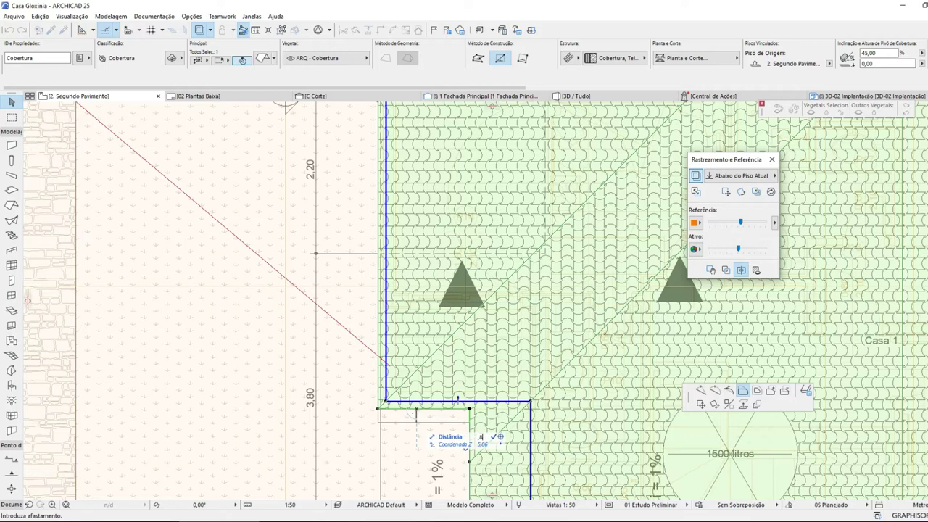
pyautogui.write(',8')
pyautogui.press('Return')
pyautogui.click(379, 399)
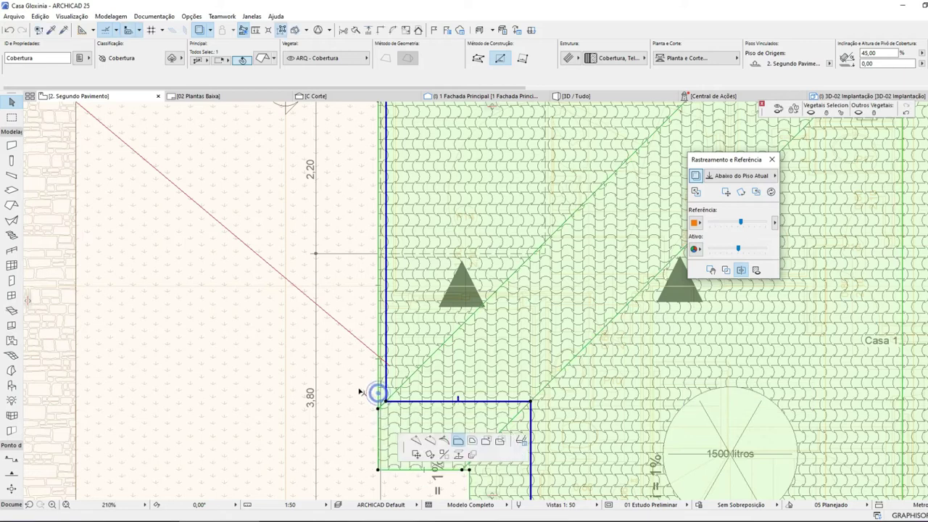
pyautogui.write(',')
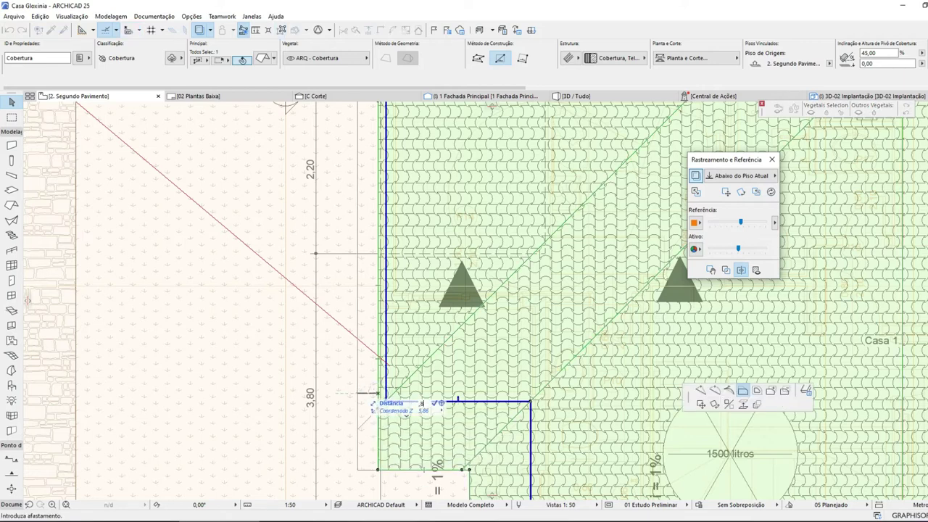
pyautogui.write('8')
pyautogui.press('Return')
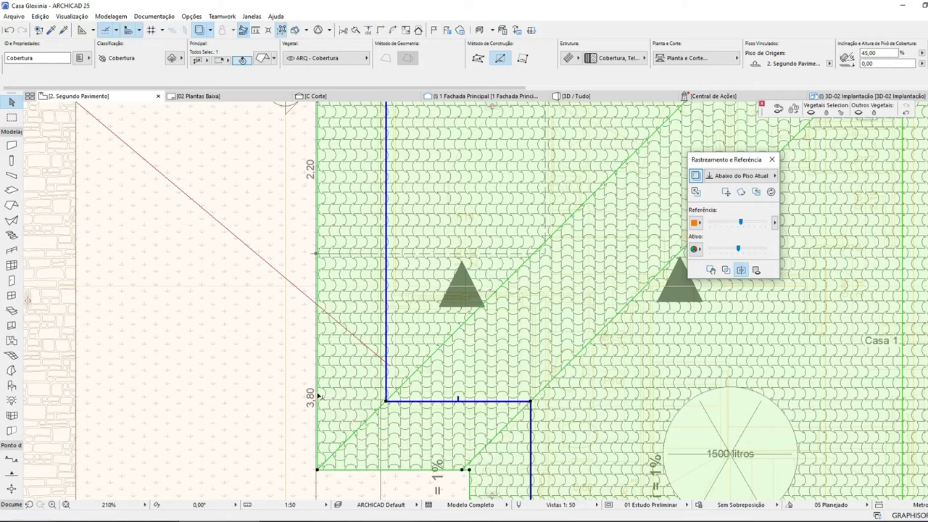
# - Offset the front and side pivot line segments of the projecting roof part outward 0.1 m each
pyautogui.click(386, 379)
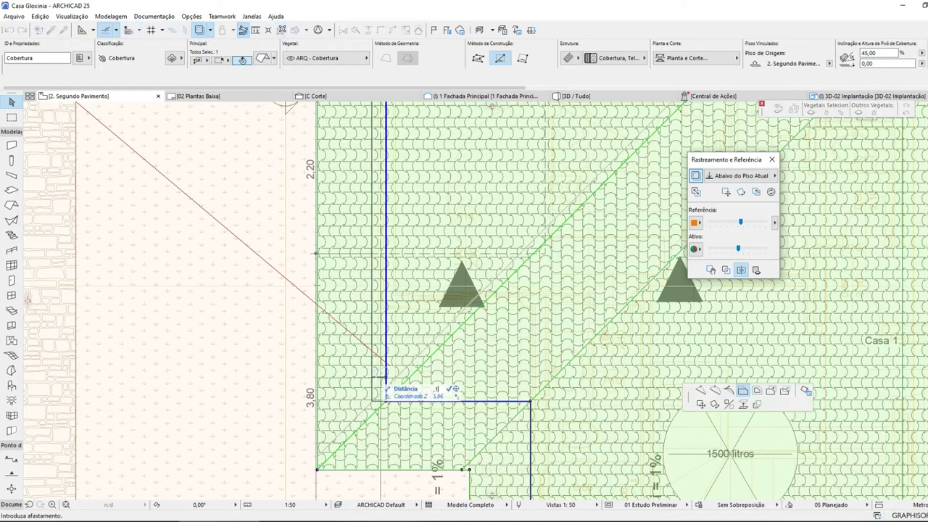
pyautogui.click(378, 381)
pyautogui.click(438, 402)
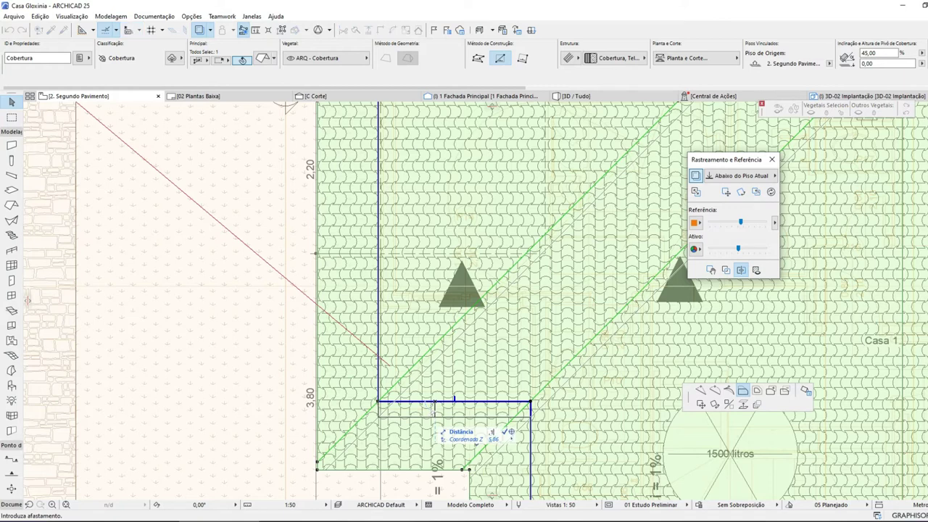
pyautogui.click(437, 410)
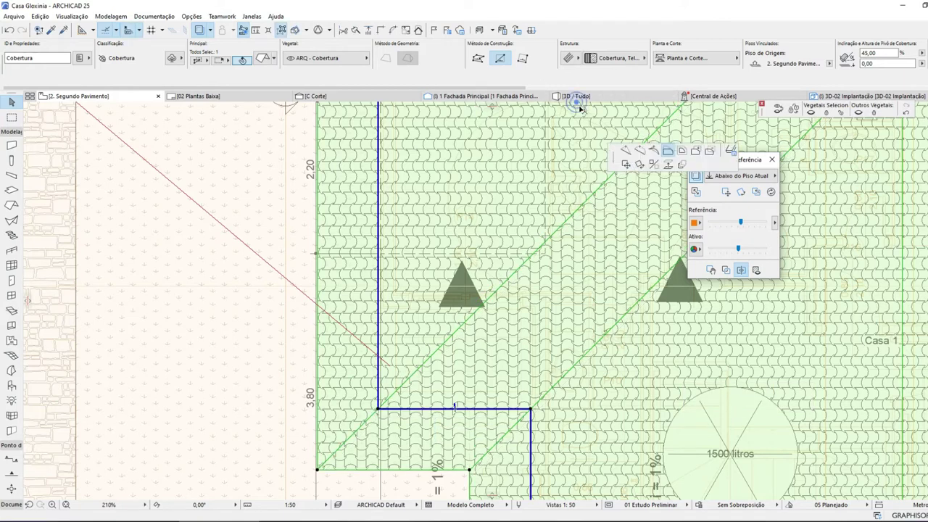
# - Open the 3D view and examine the extended roof from the front facade and from the gable wall side
pyautogui.click(577, 96)
pyautogui.keyDown('shift'); pyautogui.moveTo(411, 272); pyautogui.dragTo(680, 285, button='middle'); pyautogui.keyUp('shift')
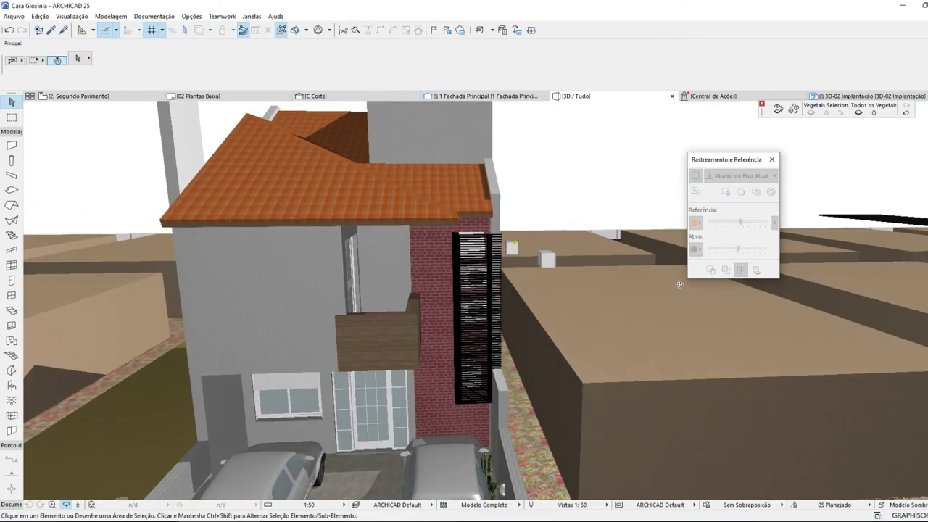
pyautogui.scroll(-3, 491, 248)
pyautogui.scroll(3, 455, 231)
pyautogui.moveTo(454, 246)
pyautogui.keyDown('shift'); pyautogui.mouseDown(button='middle')
pyautogui.moveTo(406, 207)
pyautogui.moveTo(363, 256)
pyautogui.moveTo(454, 240)
pyautogui.moveTo(591, 254)
pyautogui.moveTo(635, 260)
pyautogui.moveTo(646, 288)
pyautogui.moveTo(452, 284)
pyautogui.mouseUp(button='middle'); pyautogui.keyUp('shift')
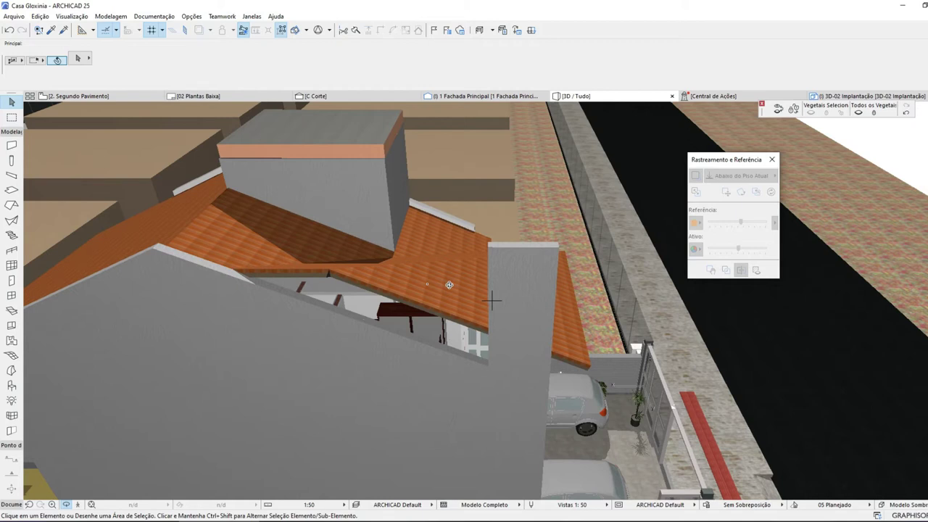
pyautogui.keyDown('shift'); pyautogui.moveTo(487, 324); pyautogui.dragTo(529, 308, button='middle'); pyautogui.keyUp('shift')
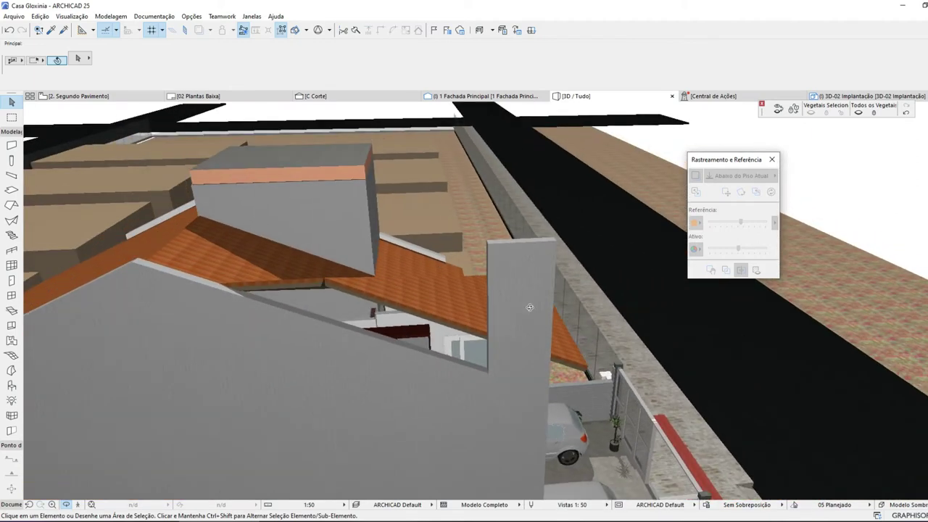
# - Show the ARQ - Funilaria layer in the model
pyautogui.click(356, 505)
pyautogui.moveTo(747, 170); pyautogui.dragTo(749, 240)
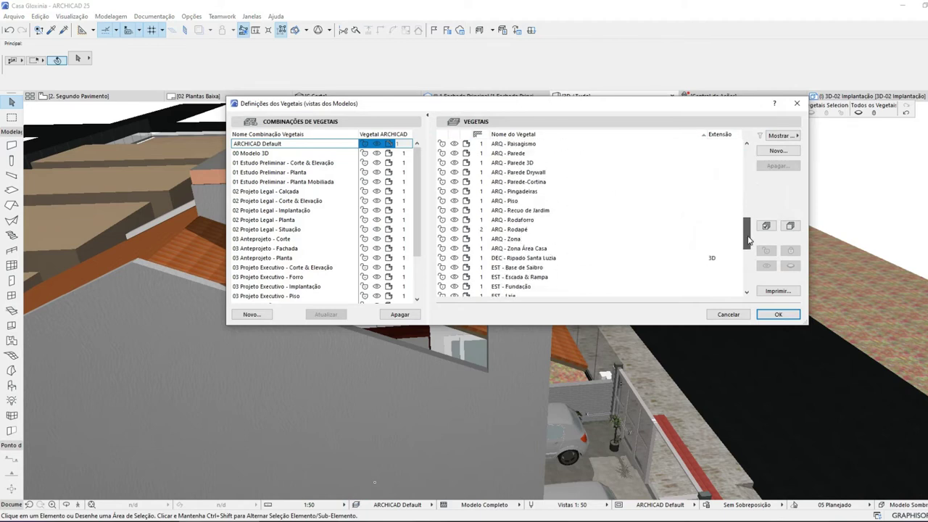
pyautogui.scroll(4, 534, 169)
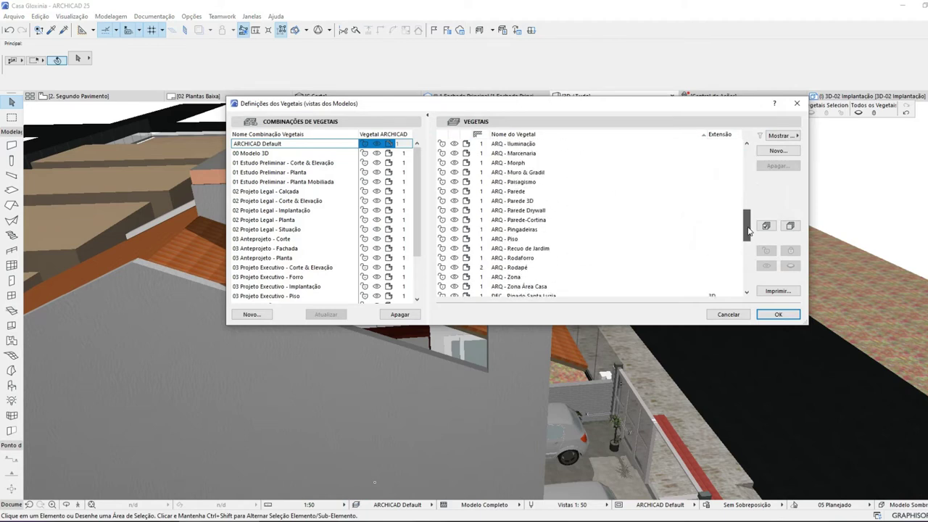
pyautogui.click(455, 186)
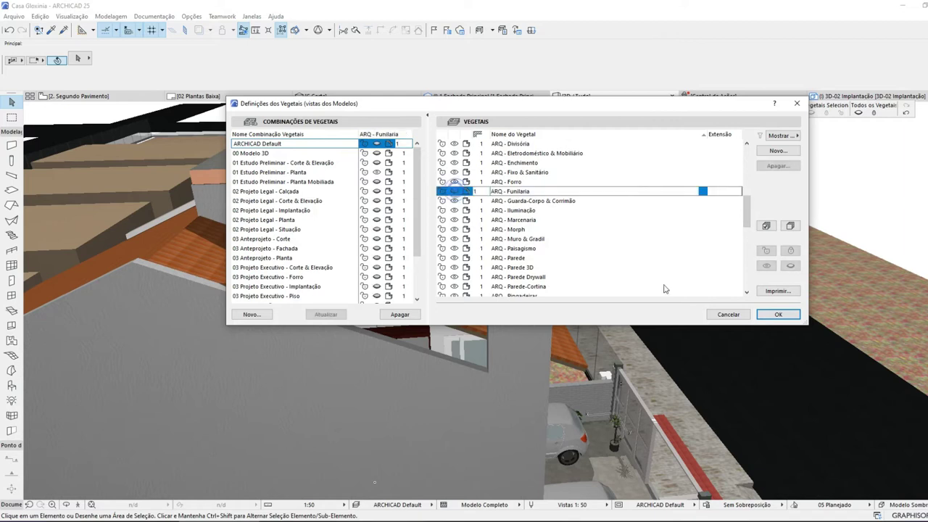
pyautogui.click(778, 314)
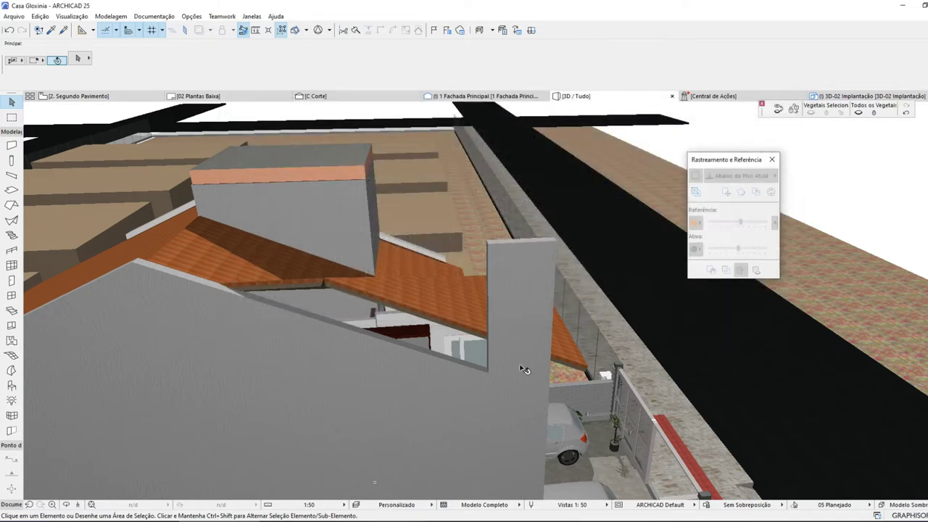
# - Set the building material of the gable wall's cap (Capa oitão) to Zinco Titânio
pyautogui.scroll(-3, 410, 280)
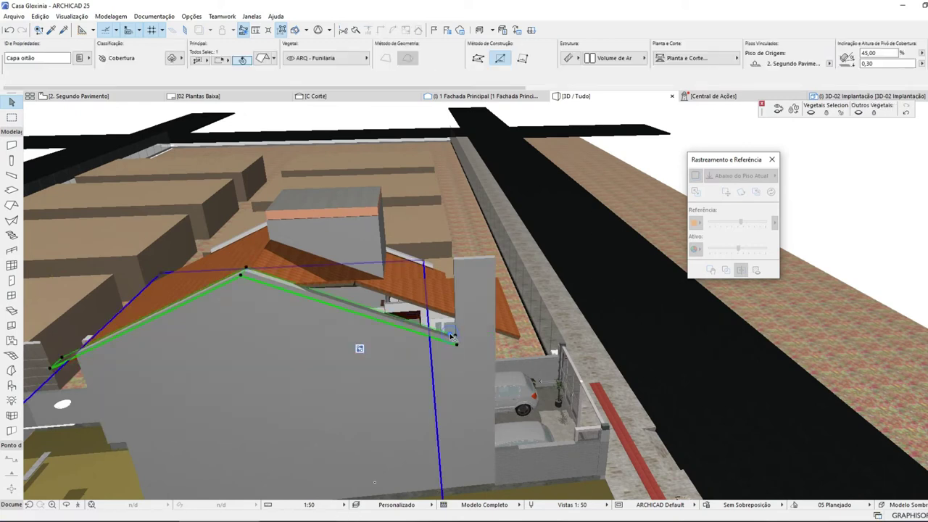
pyautogui.click(295, 294)
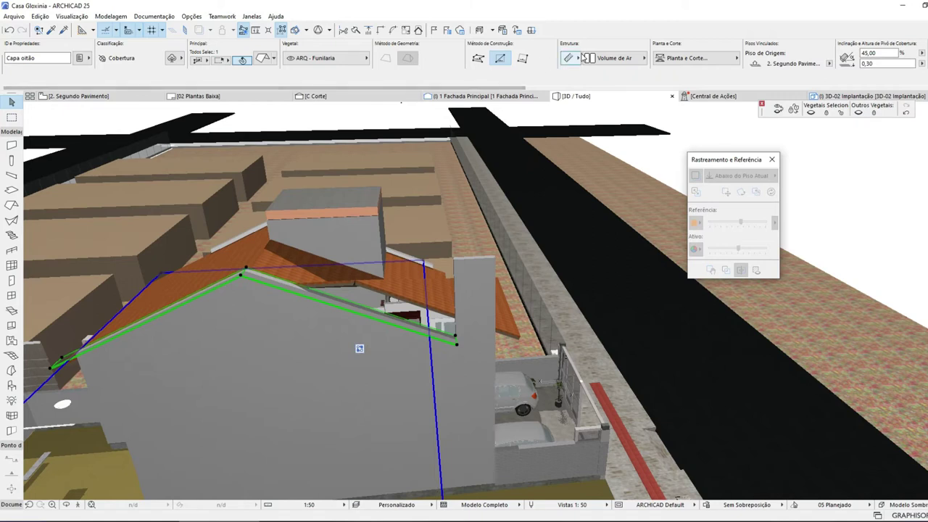
pyautogui.click(616, 60)
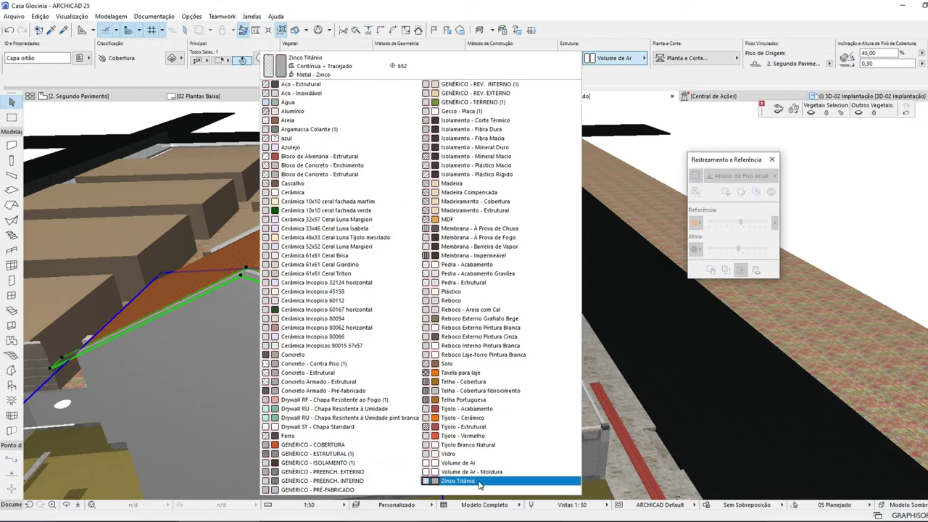
pyautogui.click(457, 481)
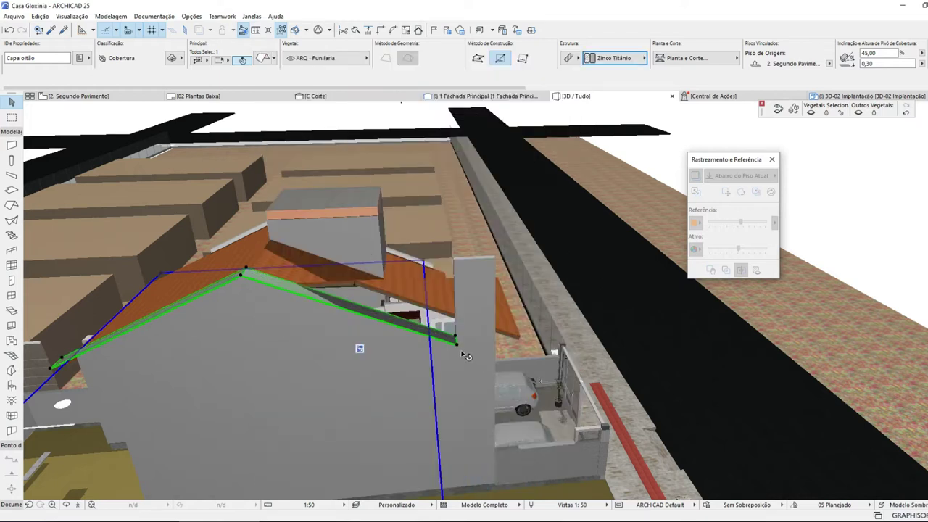
# - Look for the gable wall's cap in the second-floor plan, around the roof edge along the side wall
pyautogui.scroll(2, 465, 355)
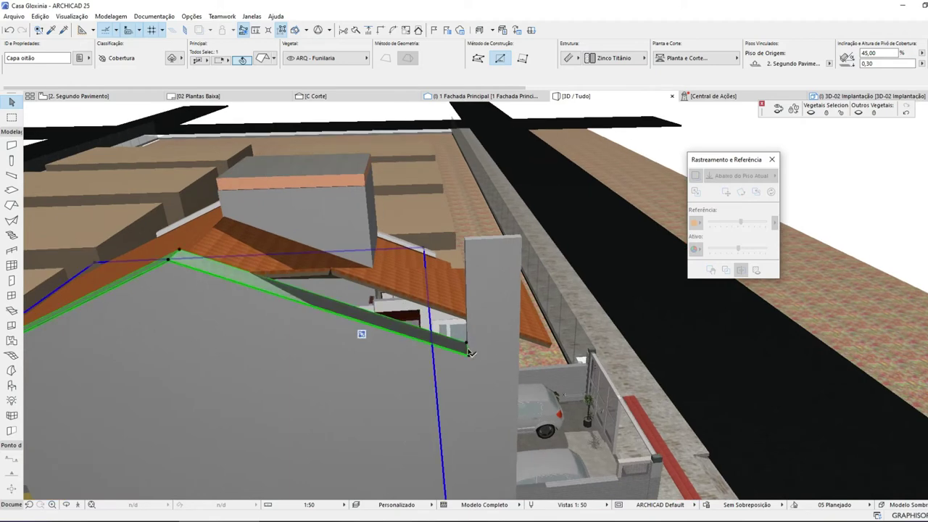
pyautogui.click(463, 348)
pyautogui.click(78, 96)
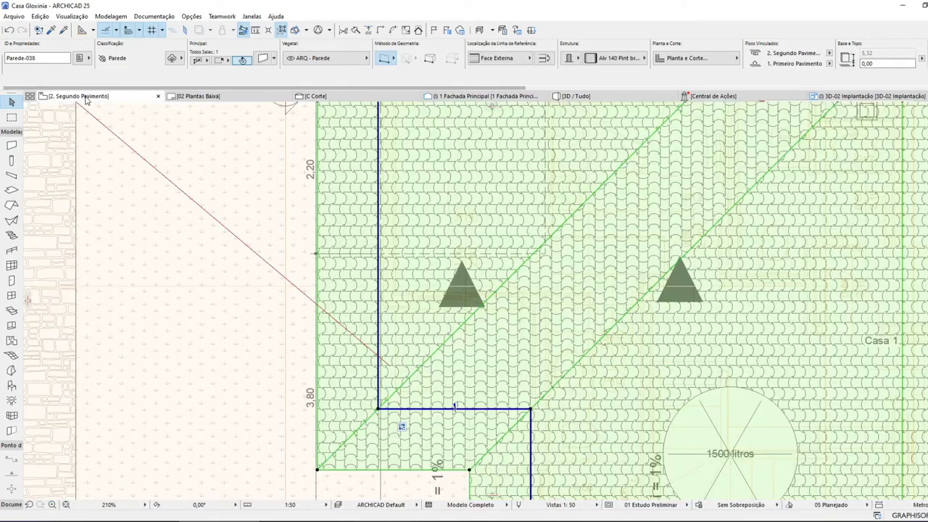
pyautogui.scroll(-3, 344, 238)
pyautogui.scroll(5, 360, 227)
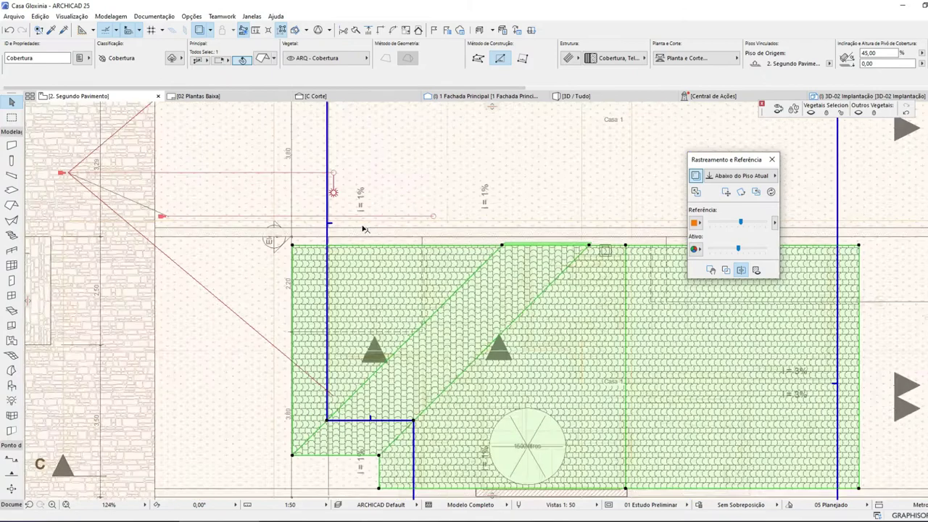
pyautogui.click(329, 231)
pyautogui.press('Escape')
pyautogui.click(346, 228)
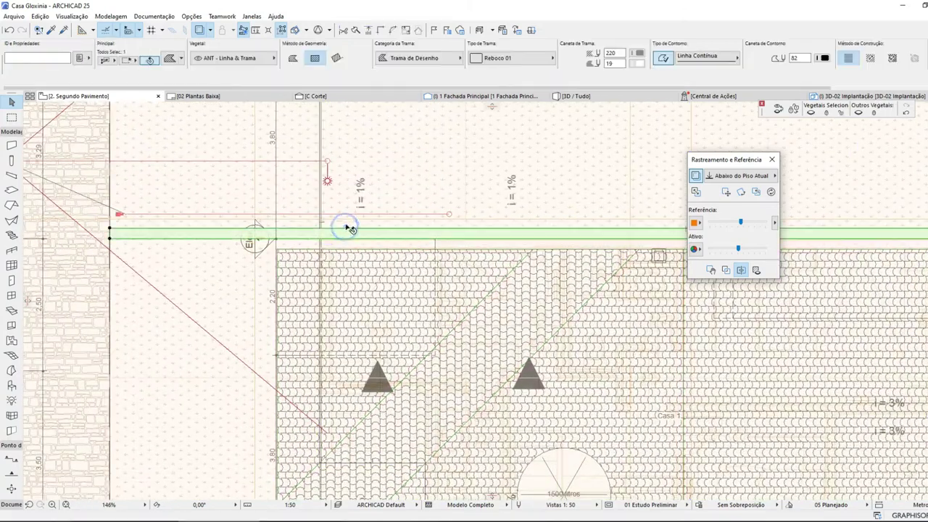
pyautogui.click(347, 224)
pyautogui.press('Escape')
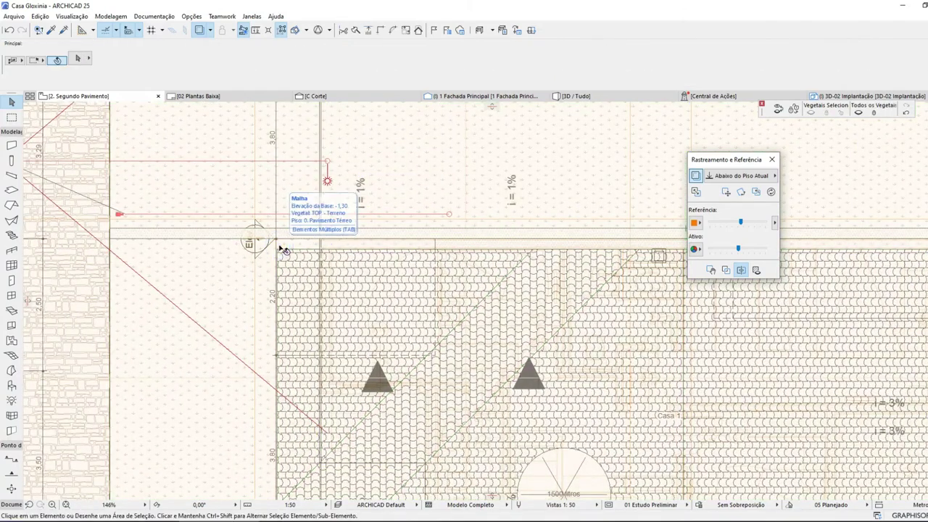
pyautogui.click(369, 507)
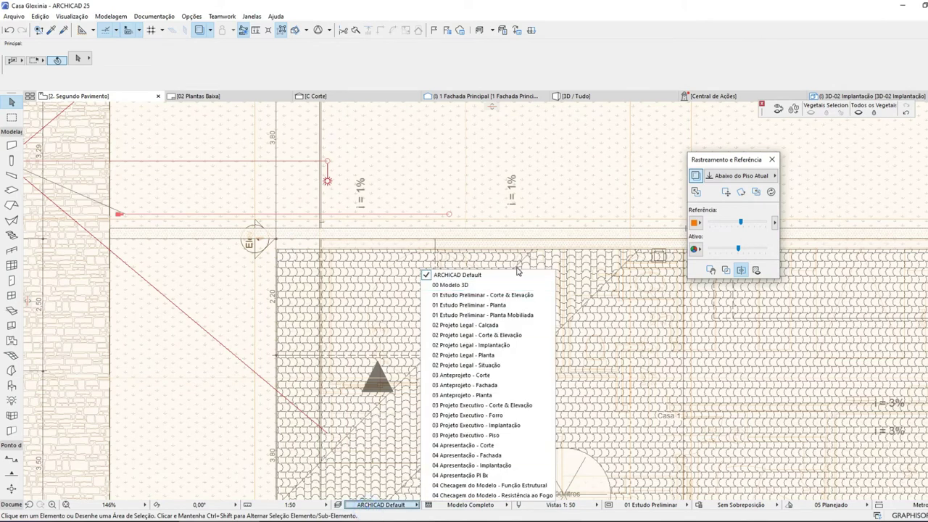
pyautogui.click(385, 470)
pyautogui.click(338, 505)
pyautogui.press('Escape')
# - Go down to the first-floor plan and make the ARQ - Funilaria layer visible there
pyautogui.hotkey('ctrl', 'Down')
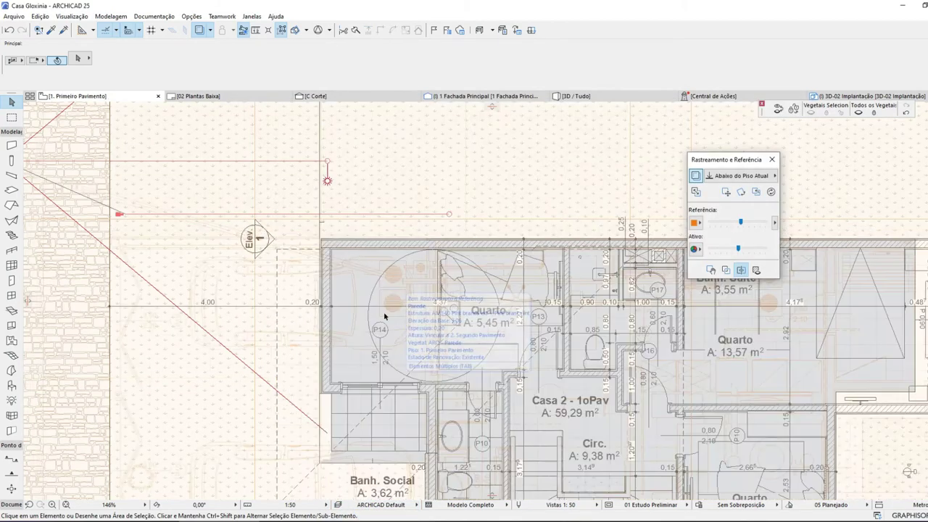
pyautogui.click(338, 505)
pyautogui.scroll(-15, 751, 160)
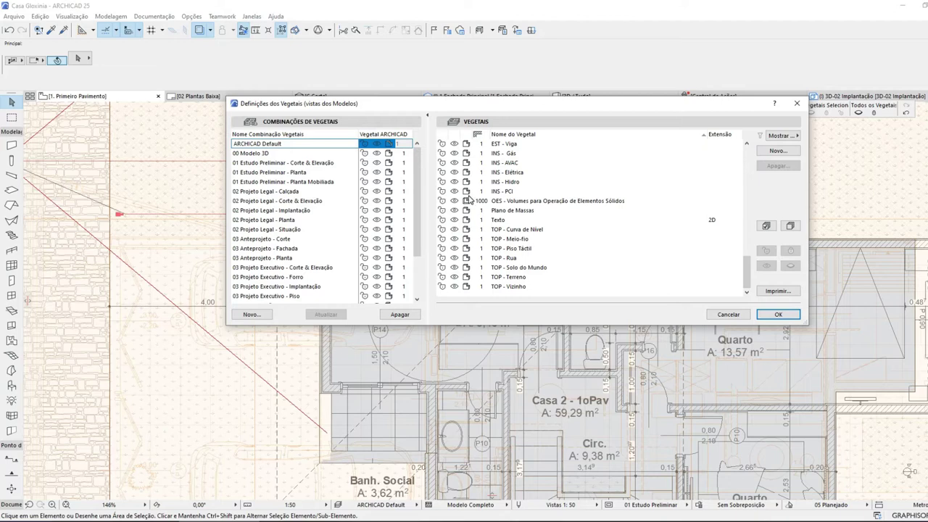
pyautogui.scroll(6, 470, 197)
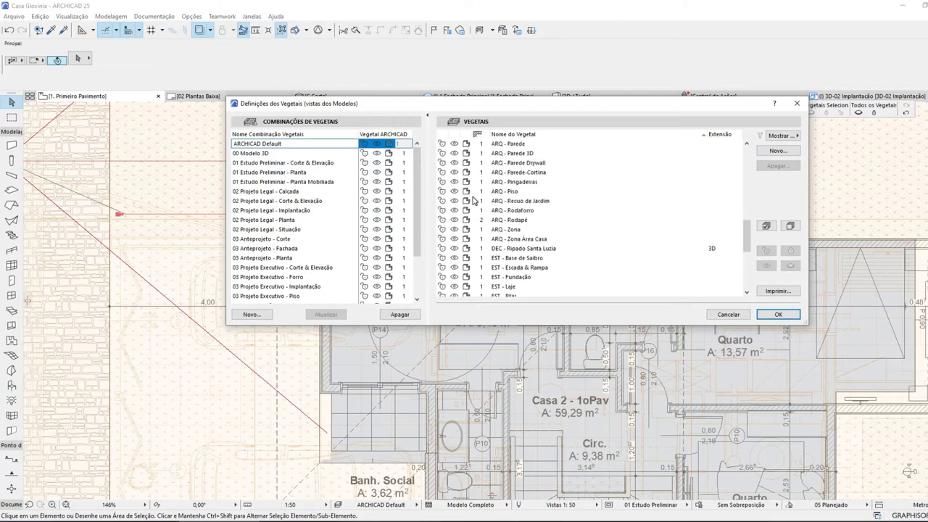
pyautogui.scroll(5, 479, 203)
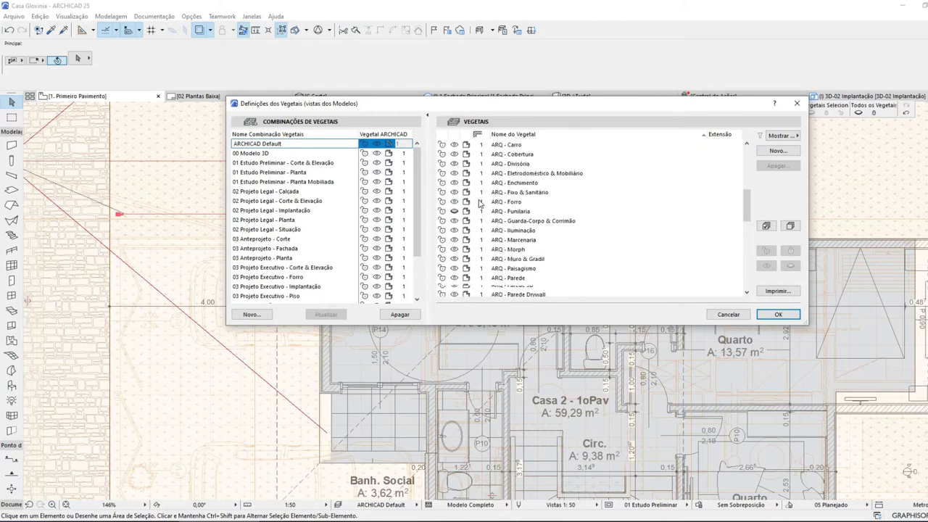
pyautogui.click(507, 219)
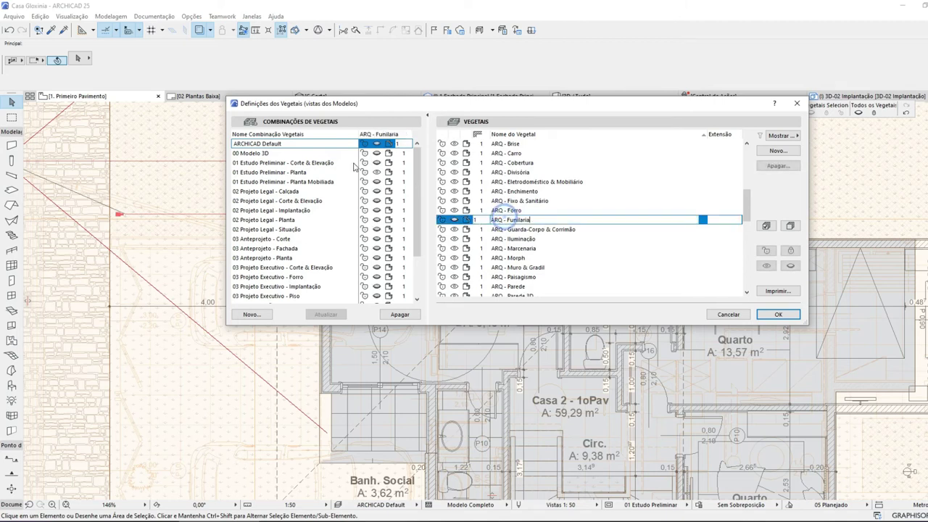
pyautogui.click(779, 315)
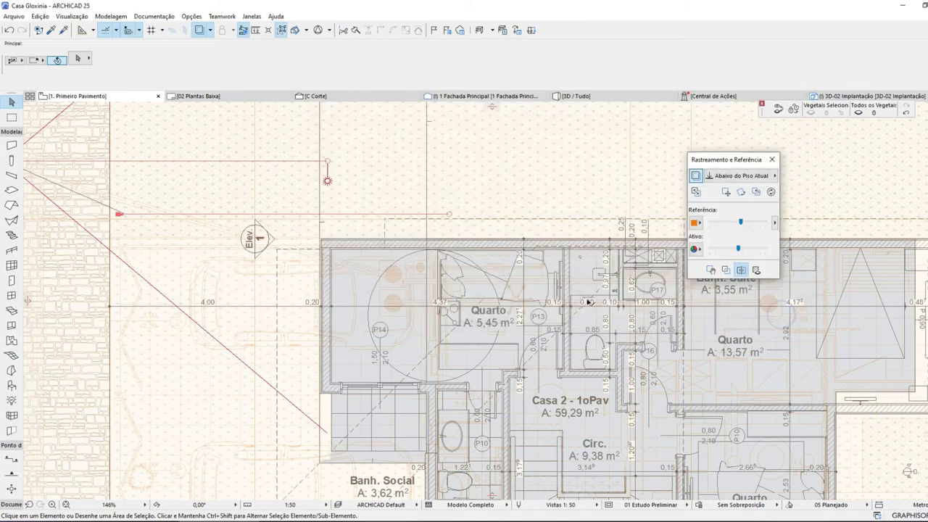
# - Offset the front edge of the gable wall's cap back about 4.87 m, to the wall line near Banh. Suite
pyautogui.click(379, 227)
pyautogui.click(385, 227)
pyautogui.click(385, 227)
pyautogui.click(500, 167)
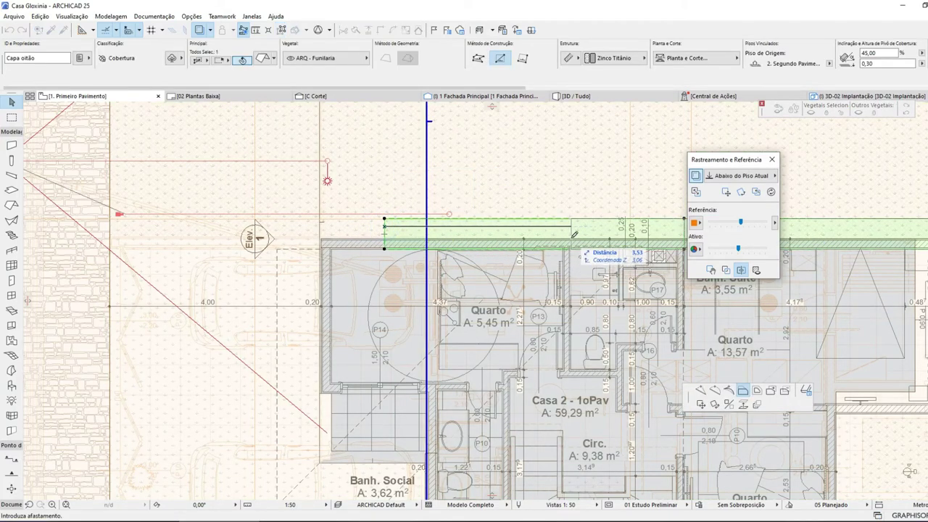
pyautogui.scroll(-3, 580, 232)
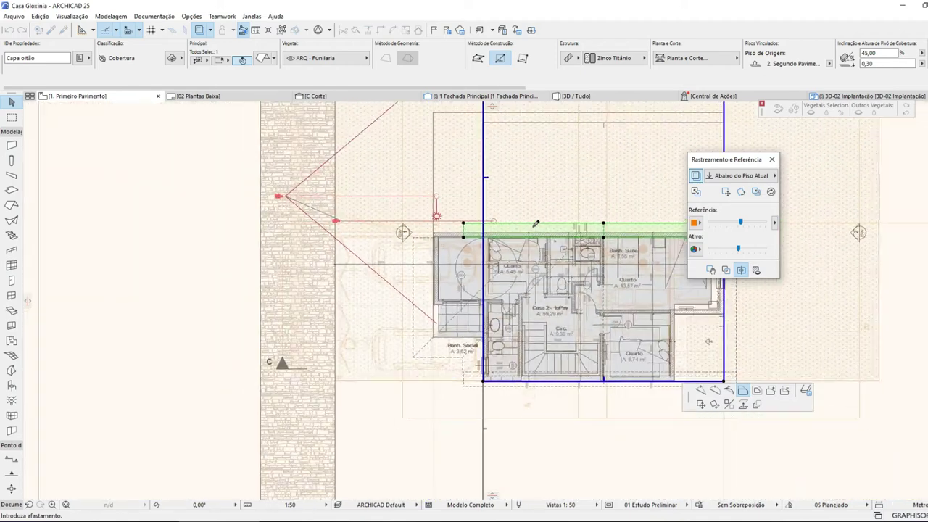
pyautogui.scroll(5, 586, 228)
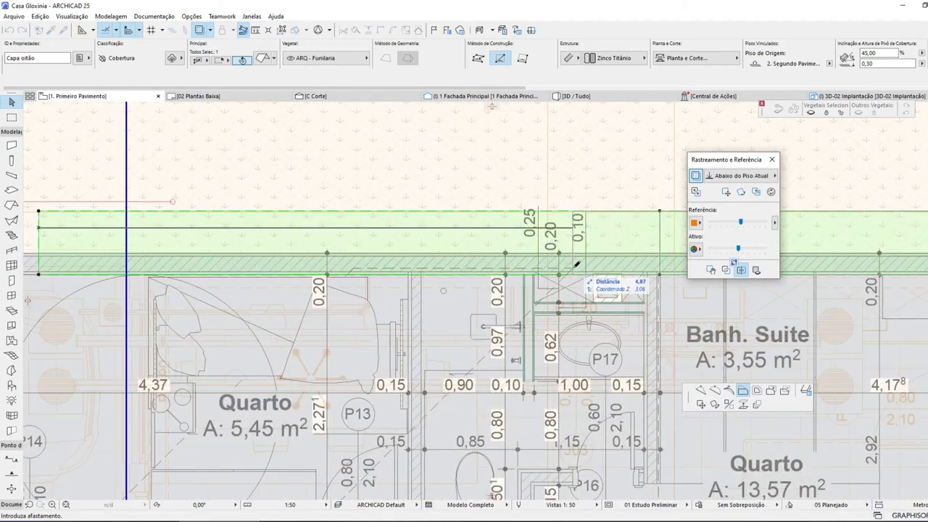
pyautogui.click(574, 266)
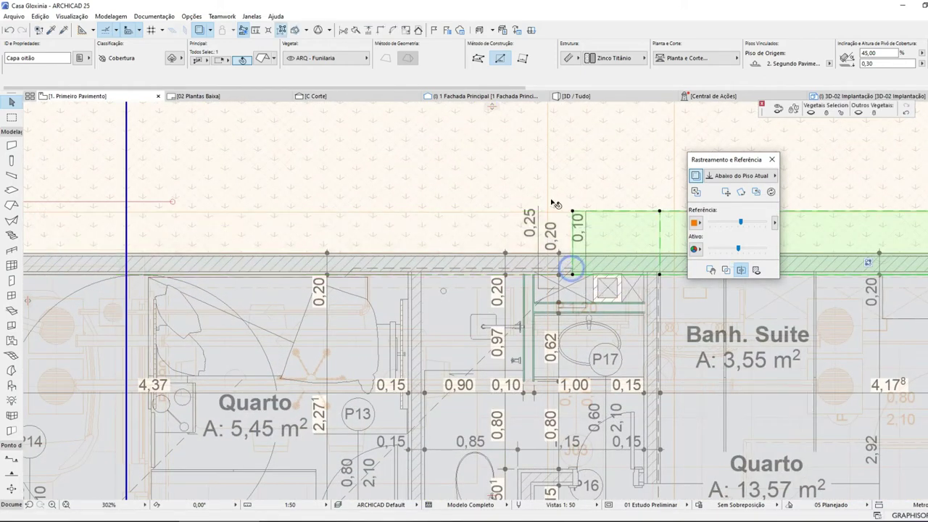
# - Try to lower the top of the high front side wall to a height of 4.93 m in 3D, and undo the stretch
pyautogui.click(571, 96)
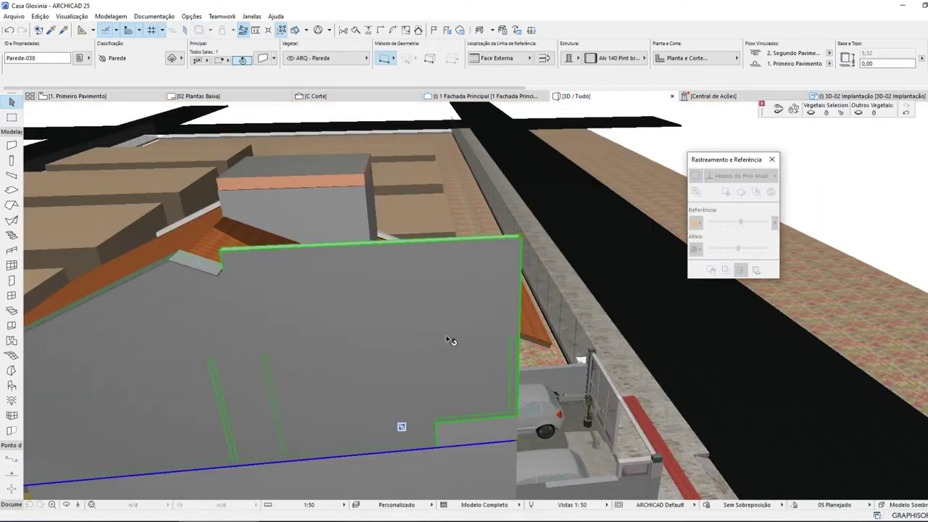
pyautogui.keyDown('shift'); pyautogui.moveTo(460, 309); pyautogui.dragTo(277, 271, button='middle'); pyautogui.keyUp('shift')
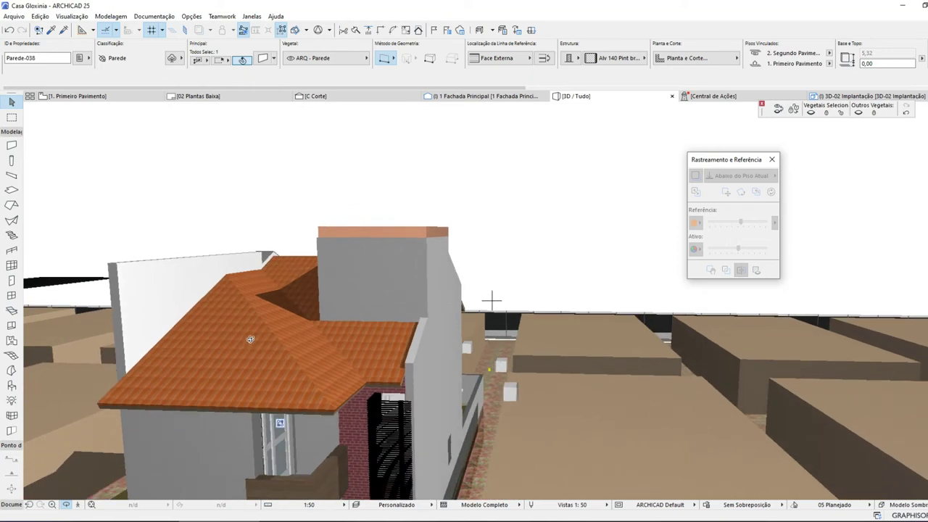
pyautogui.scroll(5, 273, 255)
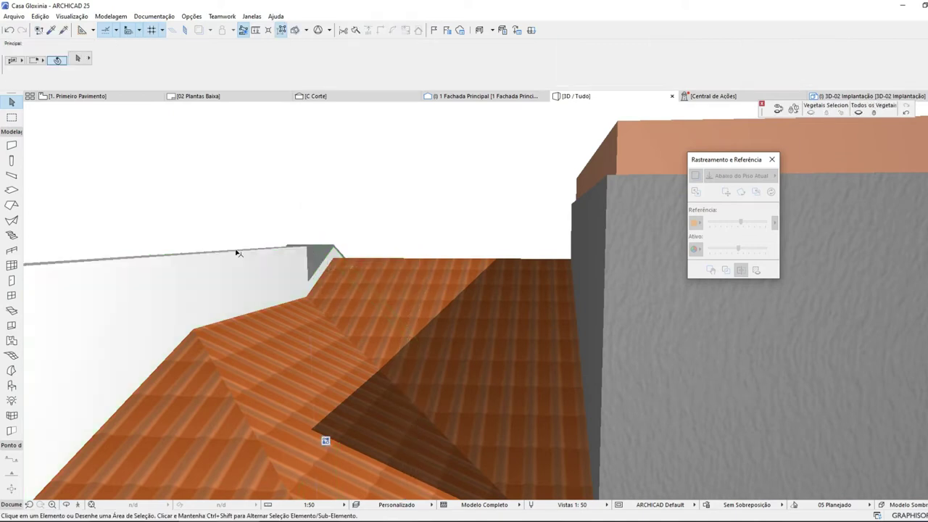
pyautogui.click(410, 238)
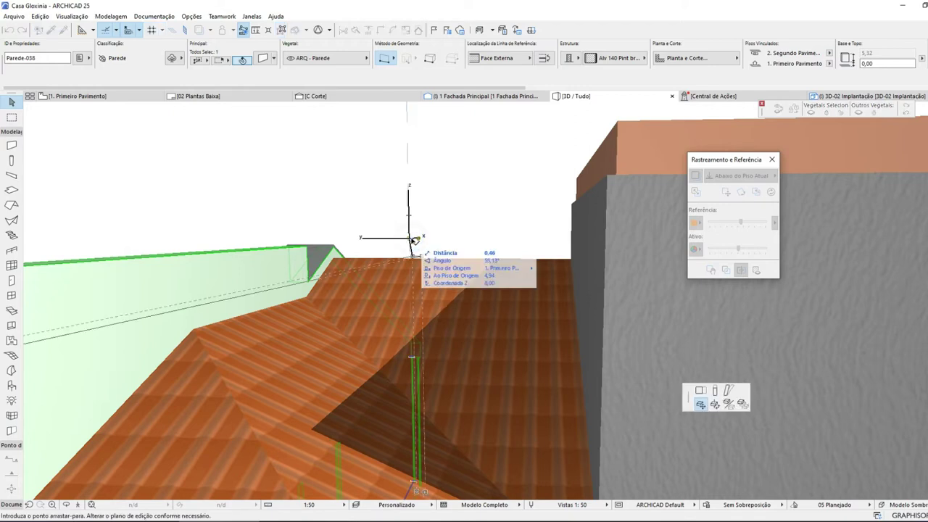
pyautogui.click(714, 393)
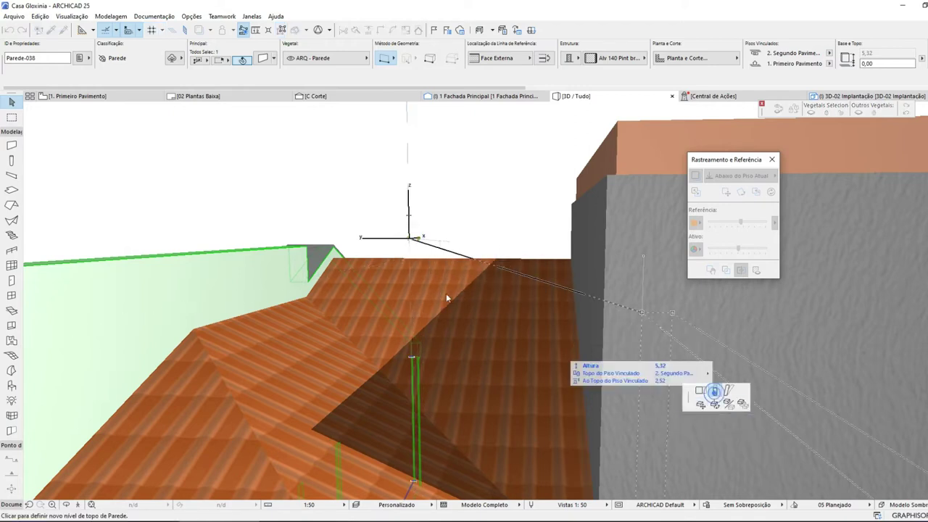
pyautogui.click(310, 278)
pyautogui.scroll(-2, 328, 248)
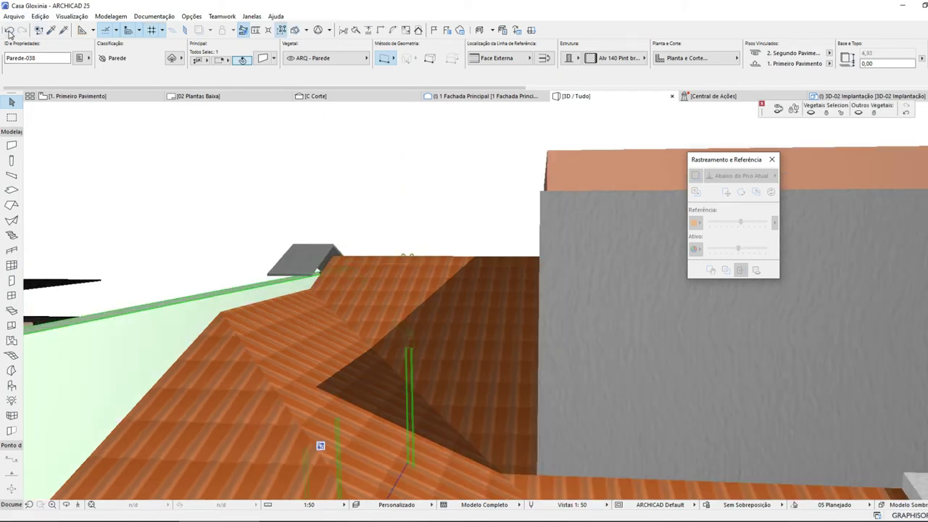
pyautogui.click(9, 30)
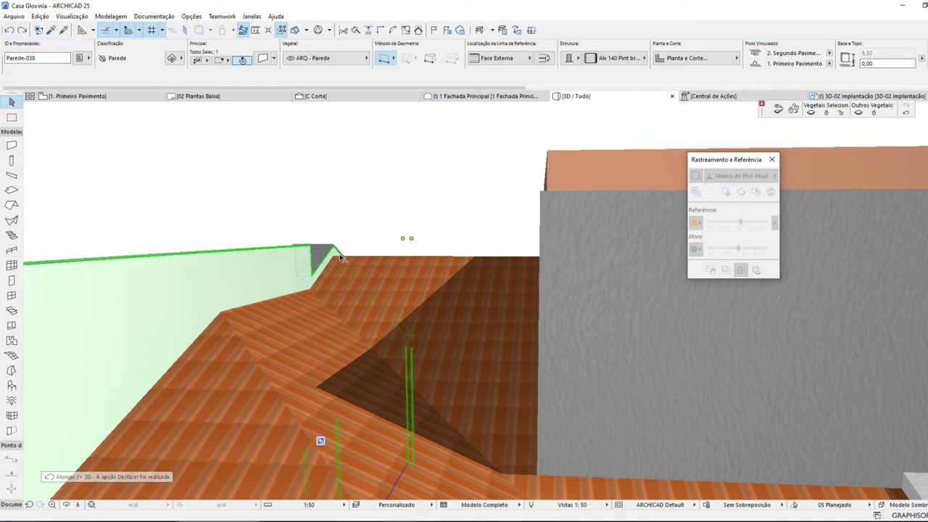
# - Examine the shortened cap, side wall and roof in the first-floor plan and in 3D from the front facade
pyautogui.scroll(-3, 319, 270)
pyautogui.scroll(-2, 336, 257)
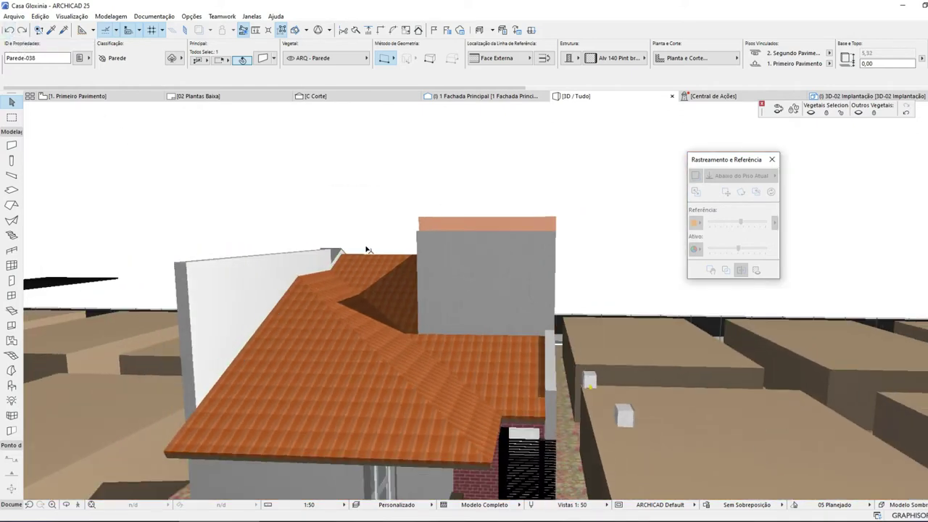
pyautogui.press('Escape')
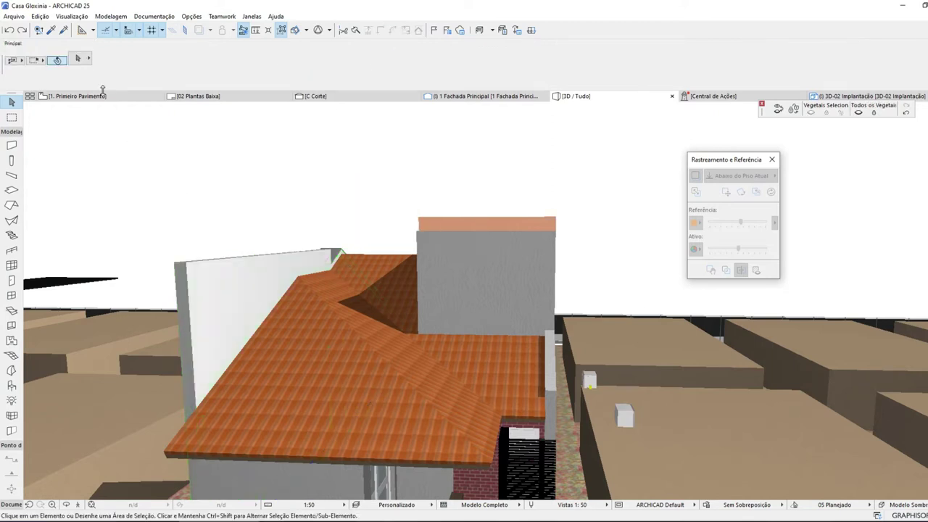
pyautogui.click(104, 96)
pyautogui.scroll(-3, 426, 230)
pyautogui.scroll(-3, 434, 232)
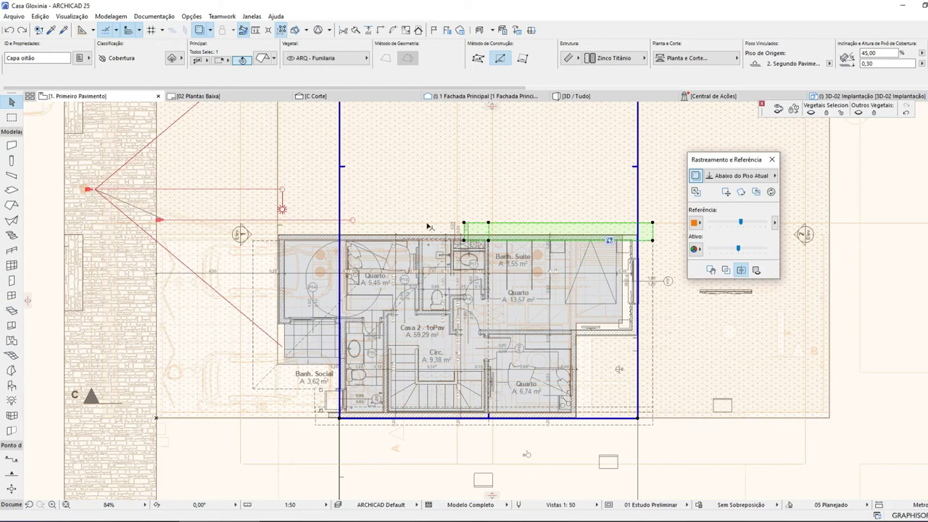
pyautogui.click(588, 96)
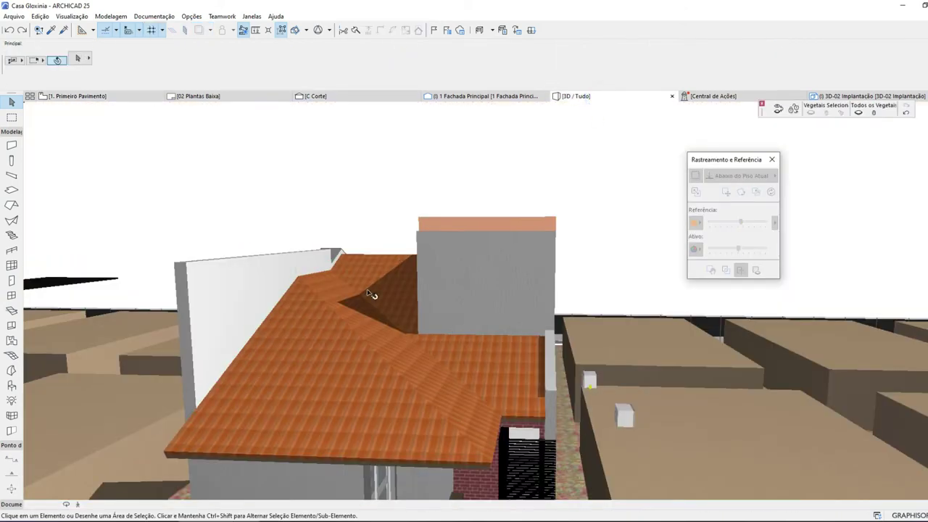
pyautogui.keyDown('shift'); pyautogui.moveTo(448, 384); pyautogui.dragTo(630, 363, button='middle'); pyautogui.keyUp('shift')
pyautogui.moveTo(630, 364); pyautogui.dragTo(201, 387)
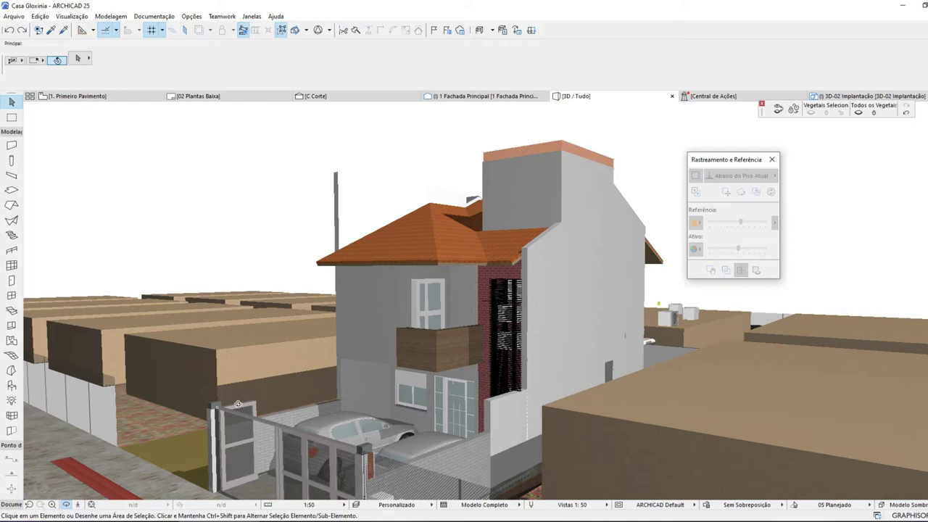
# - Inspect the Banh. Social area in the first-floor plan and the front facade's projecting roof and balcony in 3D
pyautogui.click(80, 95)
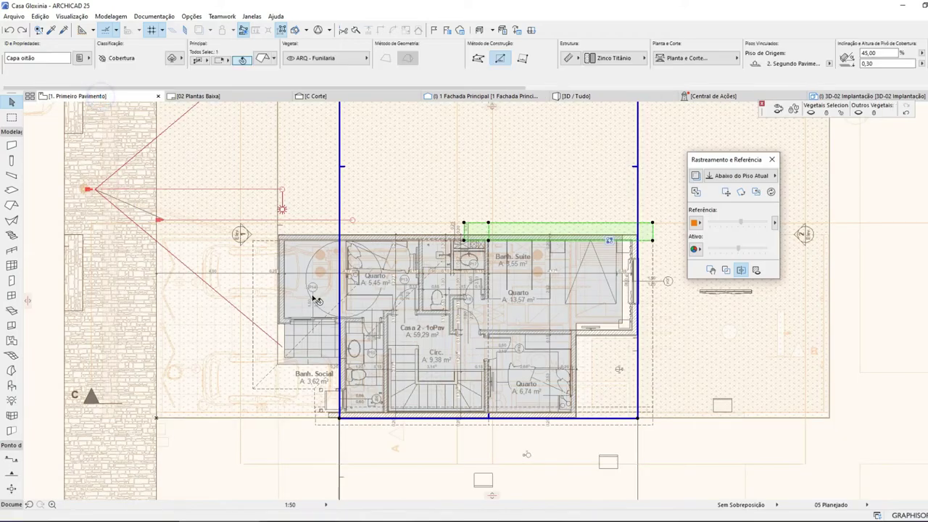
pyautogui.scroll(4, 367, 380)
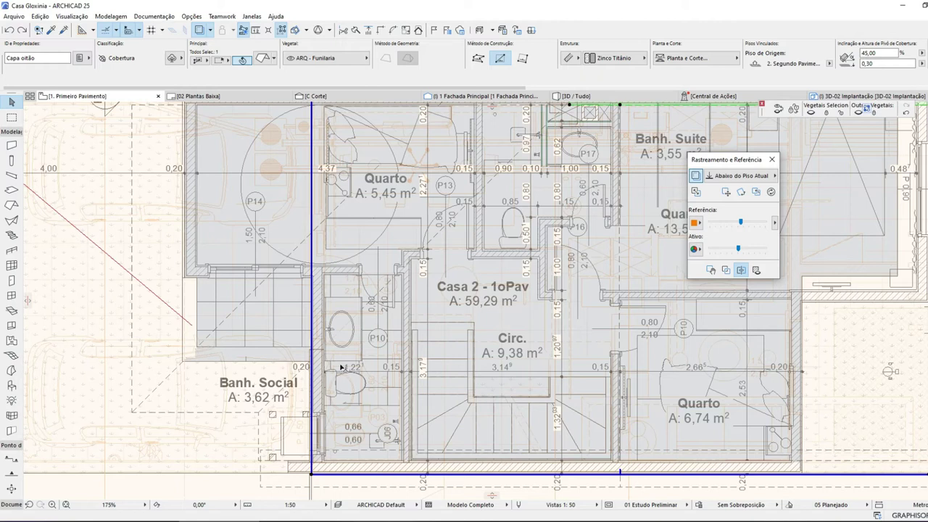
pyautogui.moveTo(409, 362)
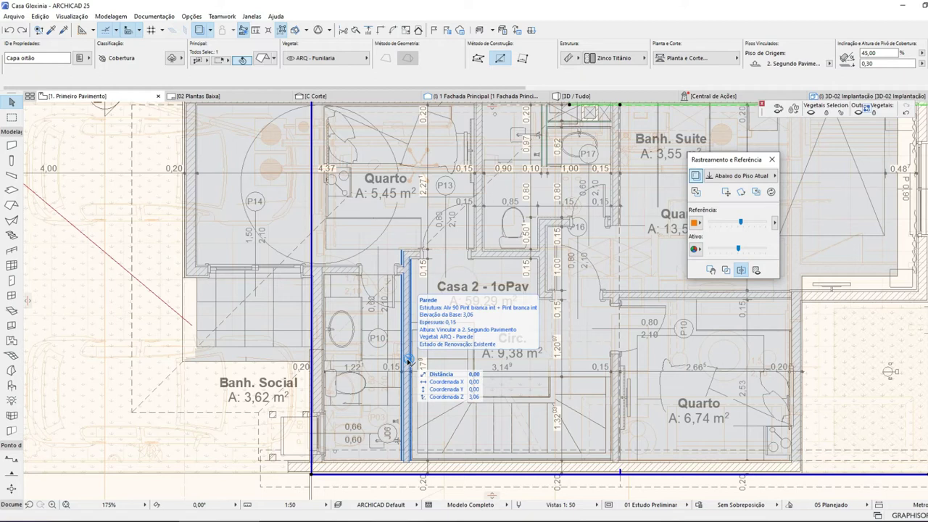
pyautogui.press('F3')
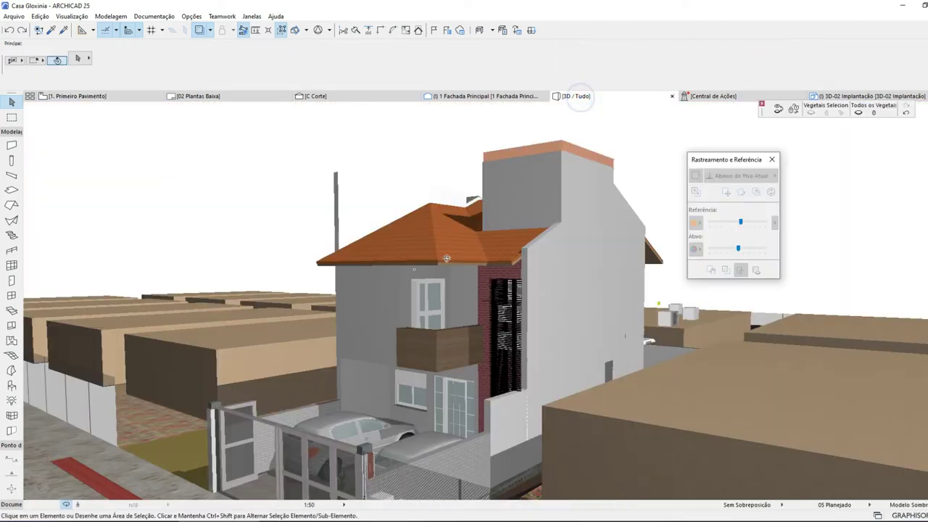
pyautogui.keyDown('shift'); pyautogui.moveTo(420, 394); pyautogui.dragTo(559, 360, button='middle'); pyautogui.keyUp('shift')
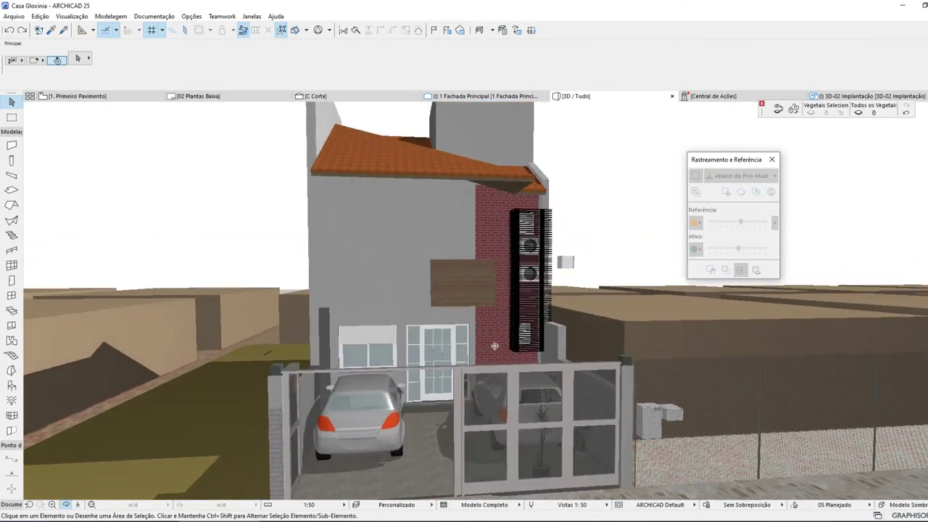
pyautogui.scroll(5, 477, 348)
pyautogui.keyDown('shift'); pyautogui.moveTo(477, 349); pyautogui.dragTo(412, 363, button='middle'); pyautogui.keyUp('shift')
pyautogui.scroll(4, 426, 261)
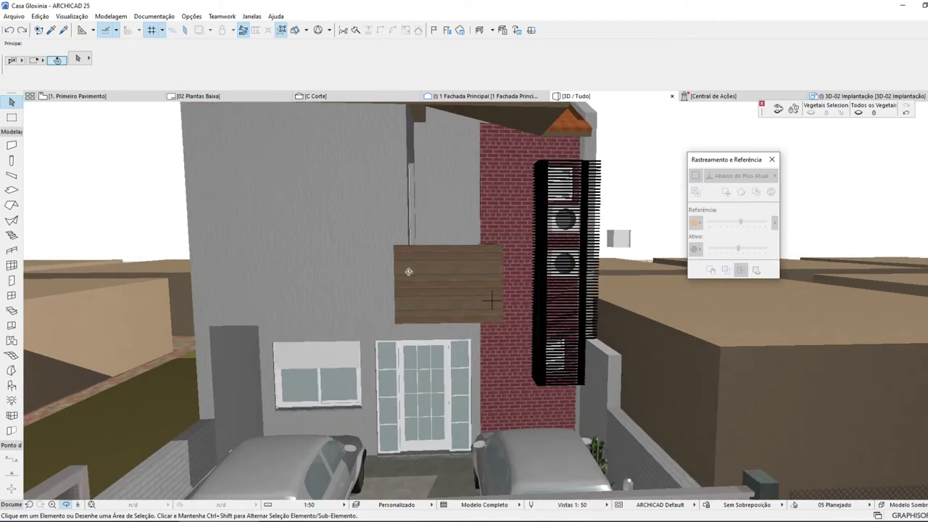
pyautogui.moveTo(397, 254); pyautogui.dragTo(430, 337, button='middle')
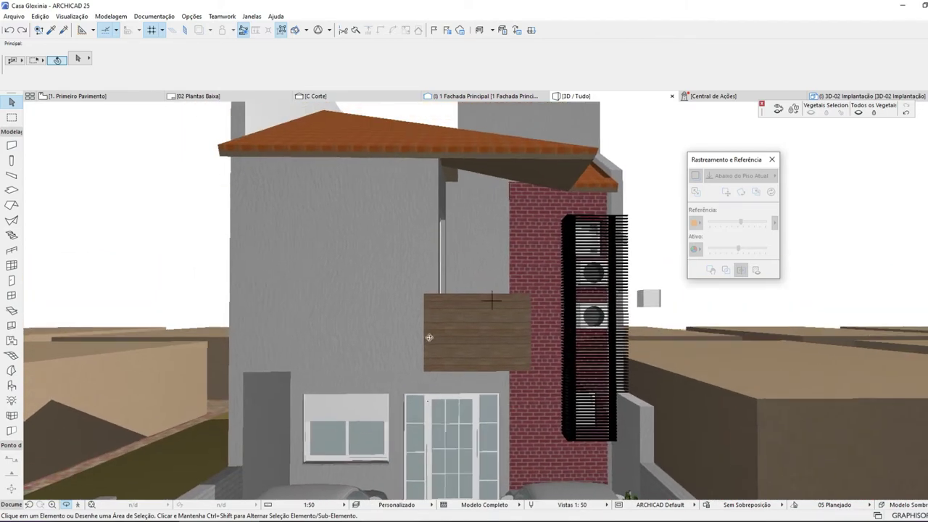
# - Check the surface settings of the upper front wall in 3D, closing them without changes
pyautogui.click(407, 255)
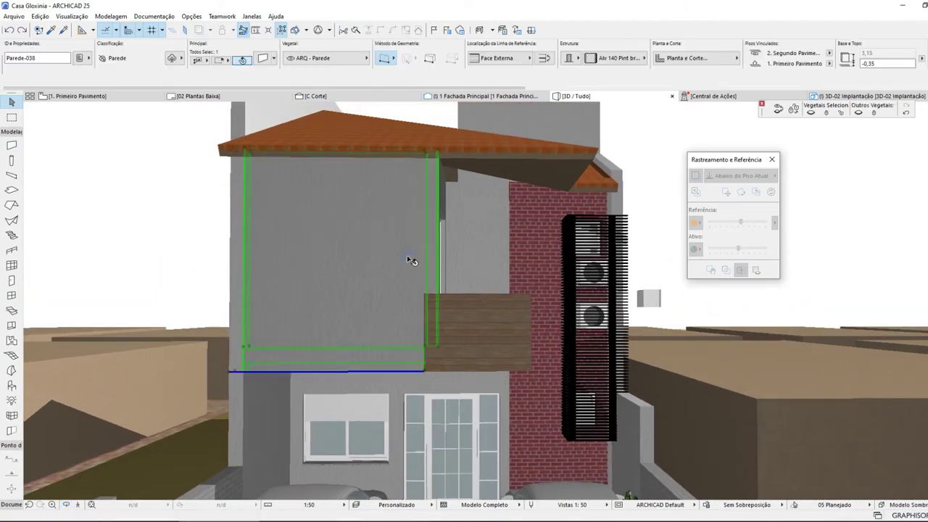
pyautogui.doubleClick(415, 370)
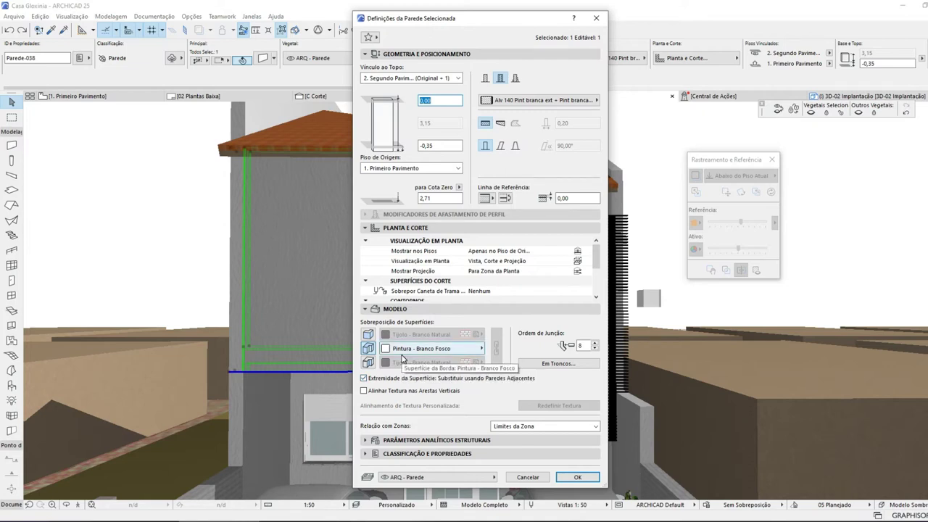
pyautogui.press('Escape')
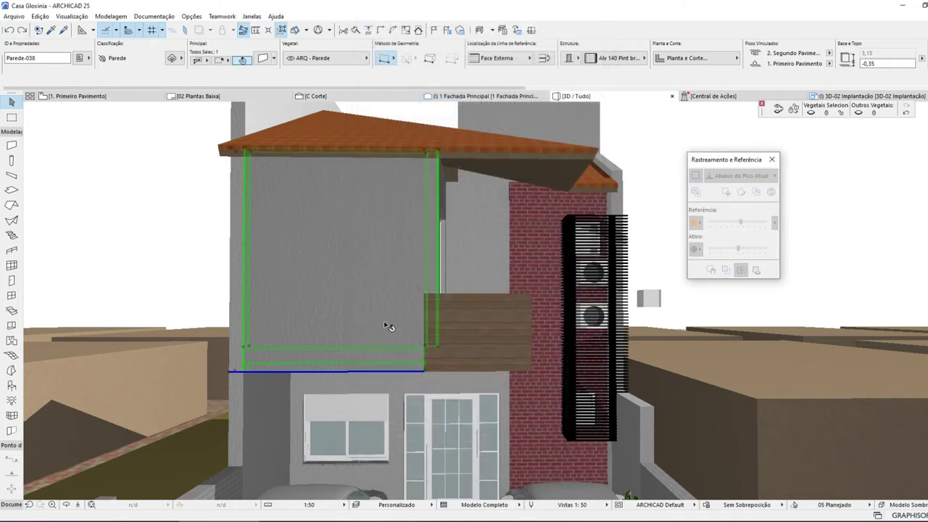
pyautogui.scroll(-2, 395, 316)
pyautogui.click(423, 389)
pyautogui.click(423, 388)
pyautogui.press('Escape')
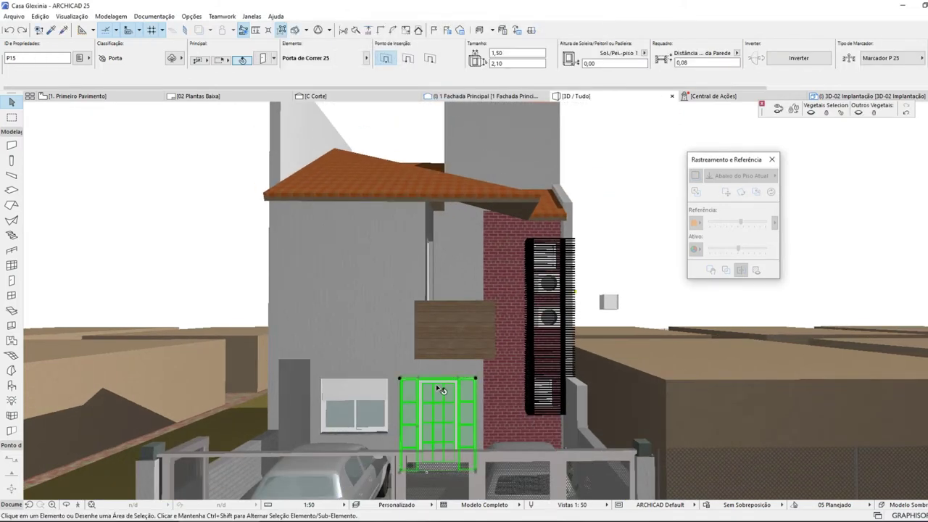
pyautogui.press('Escape')
# - Show the ARQ - Brise layer in the 03 Anteprojeto - Fachada combination for the main facade elevation
pyautogui.click(486, 96)
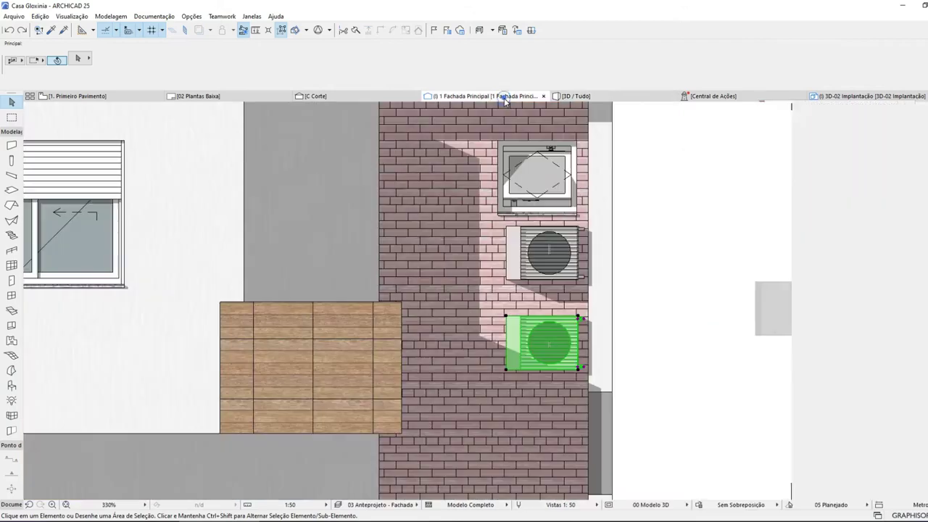
pyautogui.scroll(-5, 451, 268)
pyautogui.scroll(4, 366, 283)
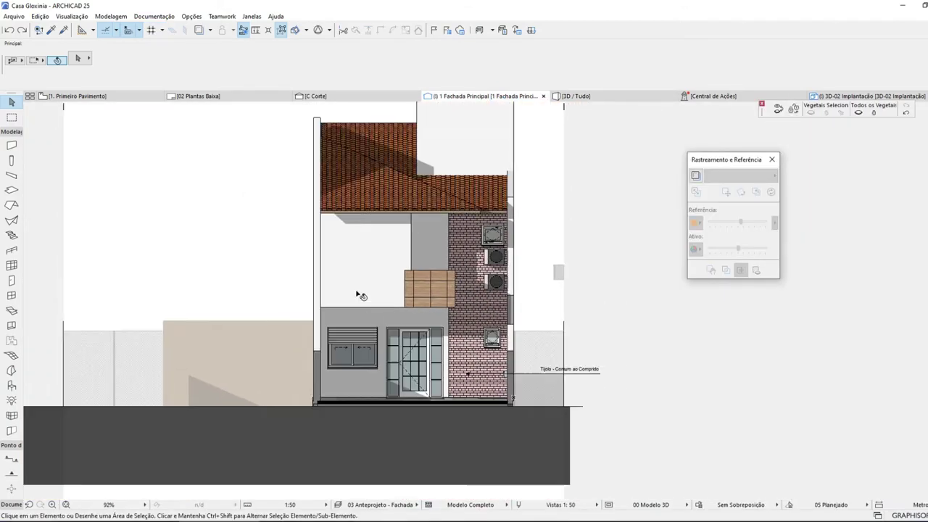
pyautogui.scroll(3, 388, 275)
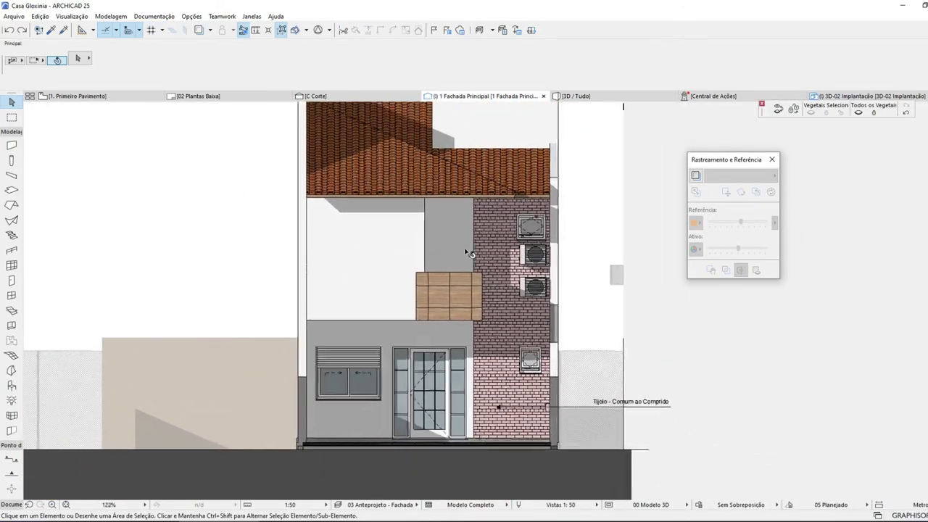
pyautogui.scroll(2, 482, 253)
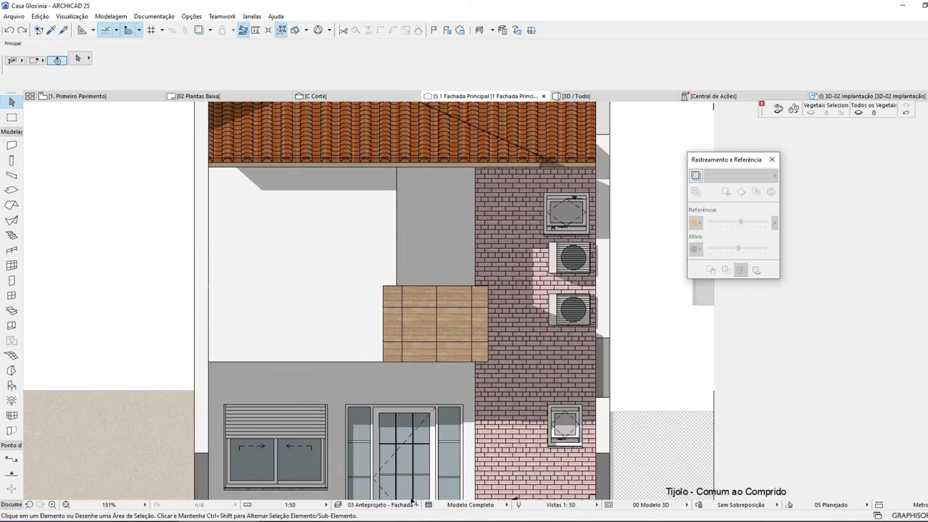
pyautogui.click(338, 505)
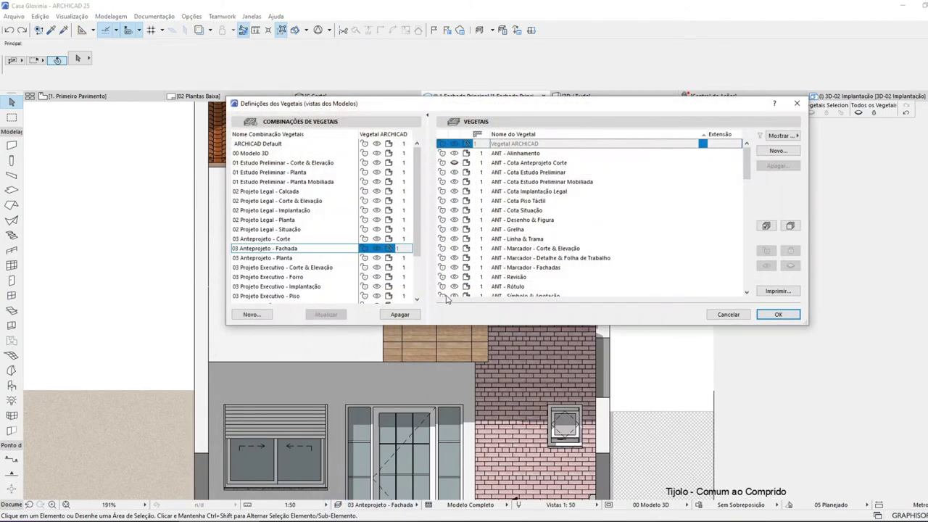
pyautogui.scroll(-2, 520, 247)
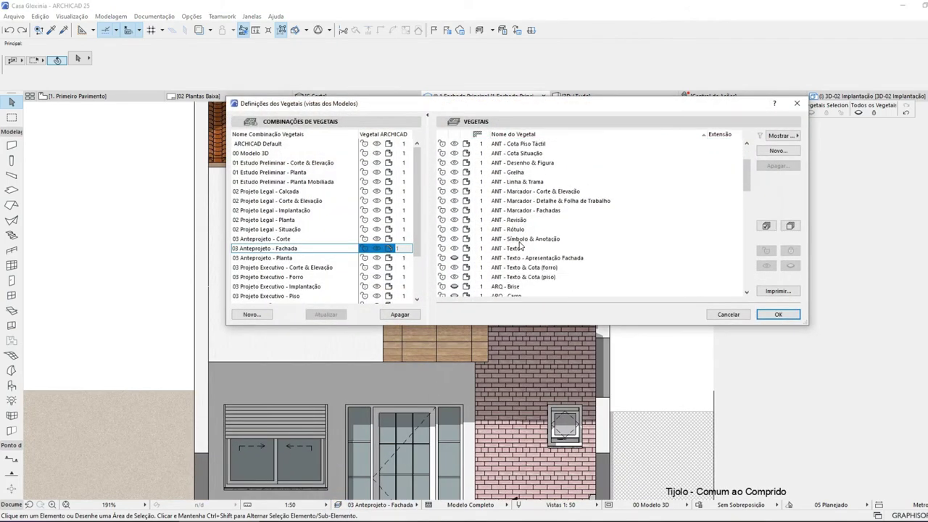
pyautogui.click(510, 288)
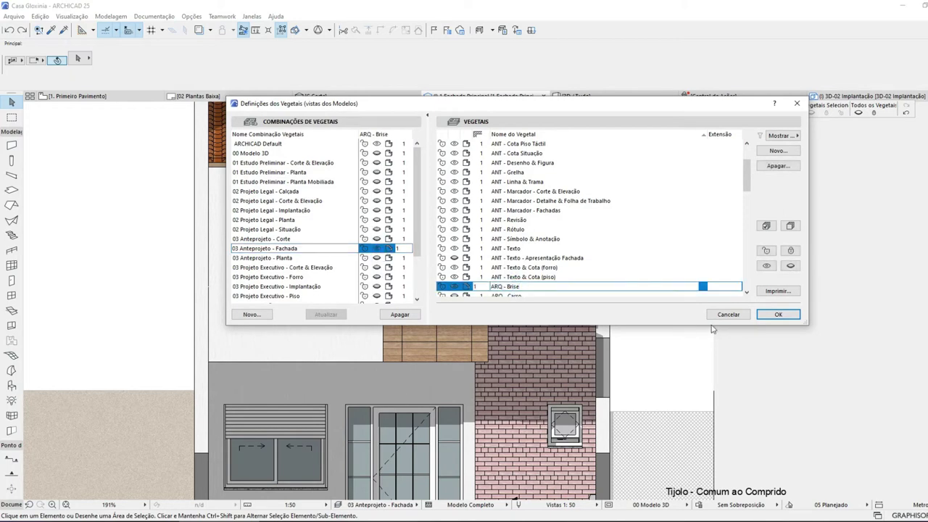
pyautogui.click(778, 315)
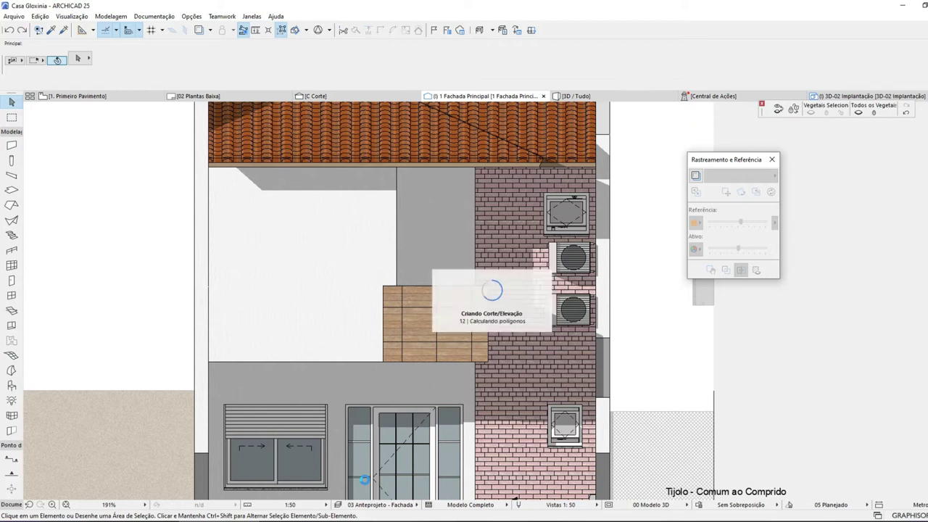
pyautogui.click(366, 482)
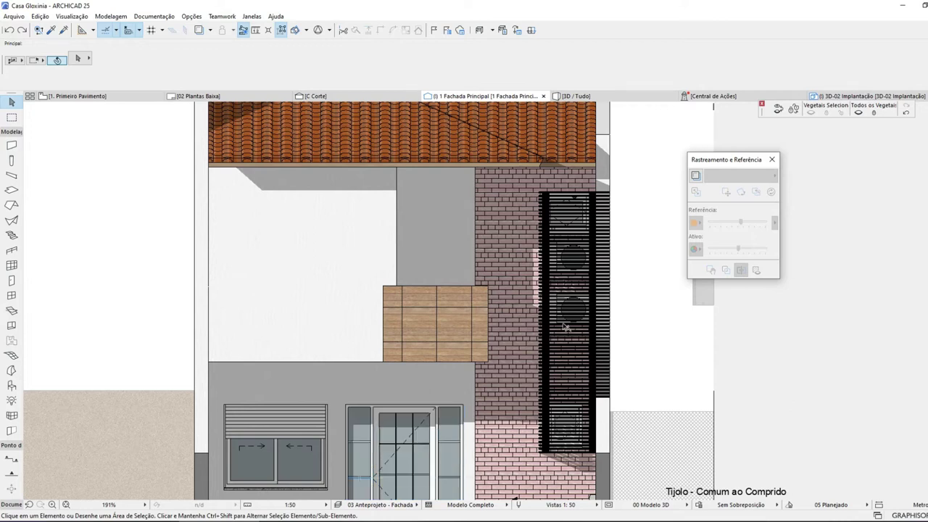
# - Stretch the front end of the first-floor side wall beside Banh. Social so the wall is 8.4 m long
pyautogui.click(125, 95)
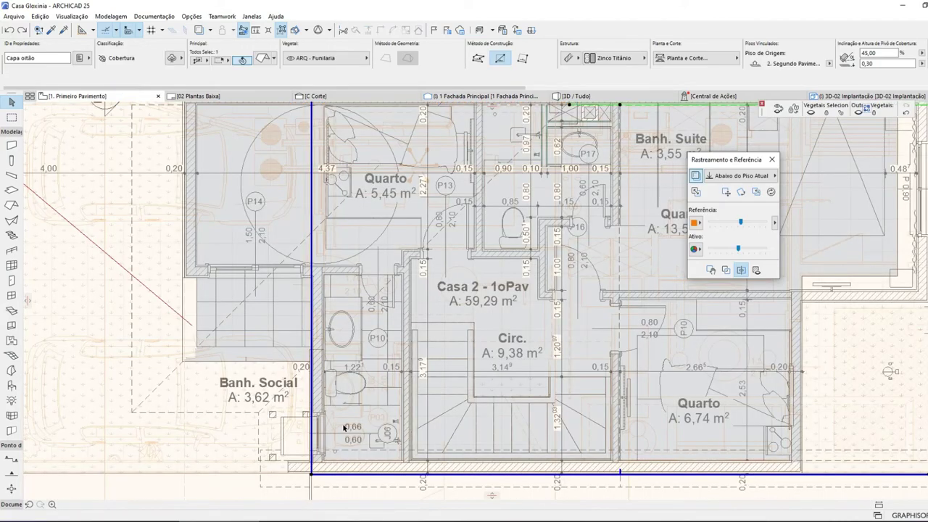
pyautogui.scroll(4, 270, 482)
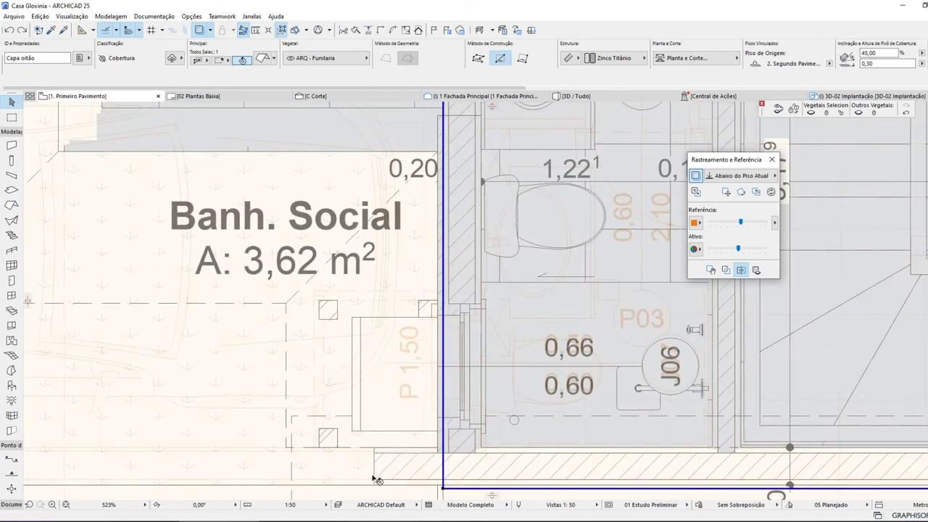
pyautogui.click(373, 478)
pyautogui.click(373, 482)
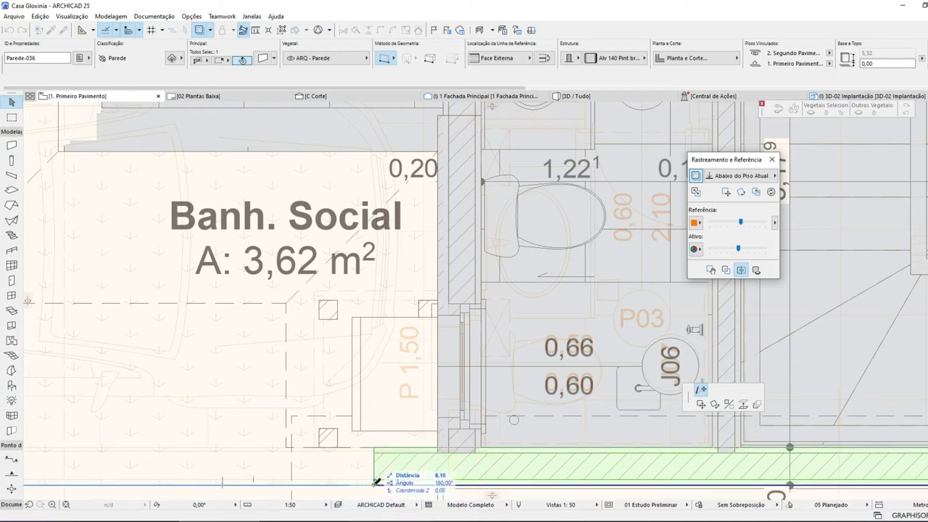
pyautogui.write('8')
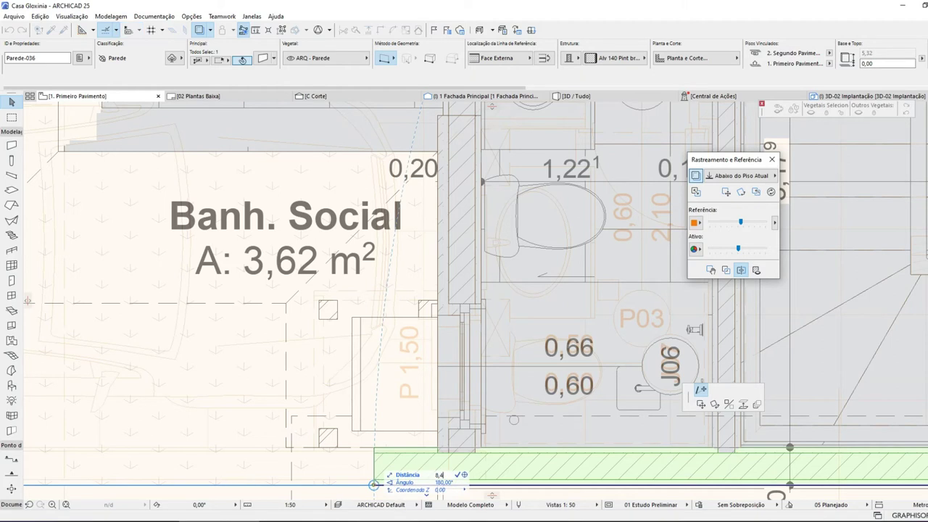
pyautogui.write(',4')
pyautogui.press('Return')
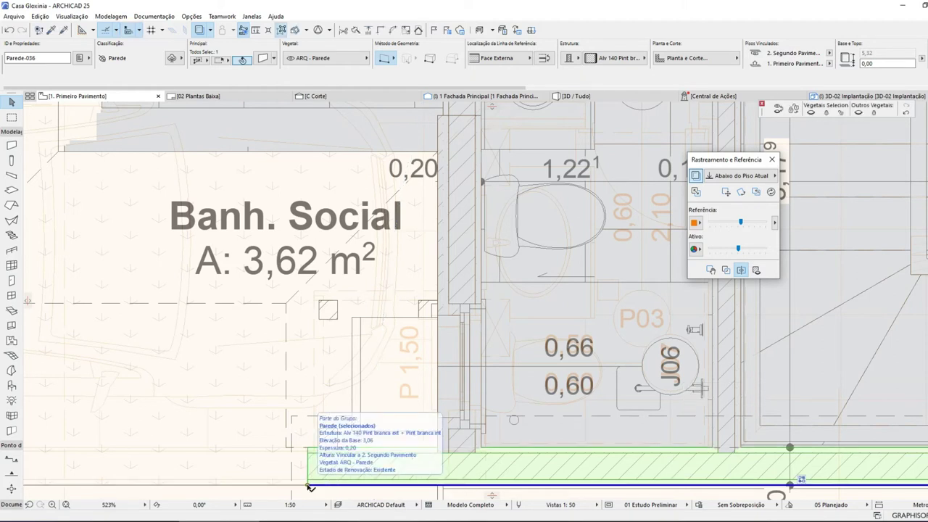
# - Stretch the front end of the ground-floor side wall segment below it to a length of 2.11 m
pyautogui.click(569, 96)
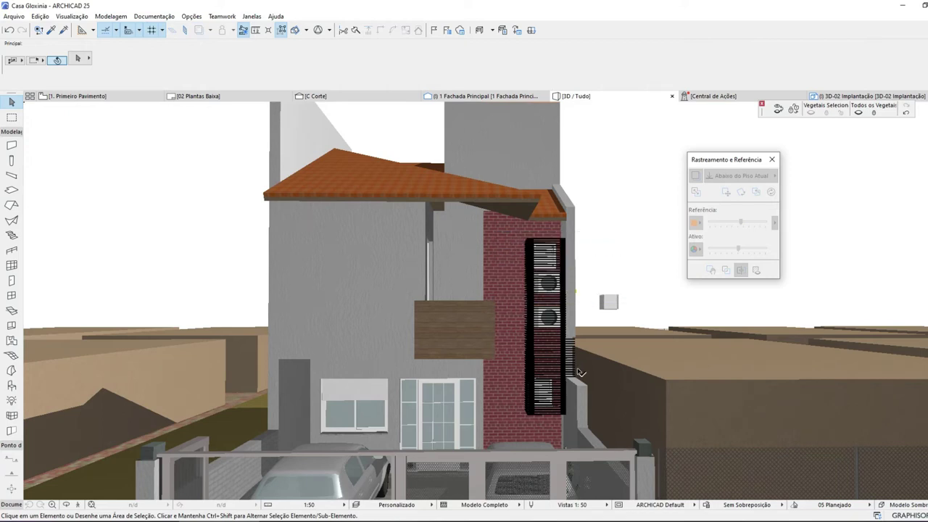
pyautogui.keyDown('shift'); pyautogui.moveTo(575, 398); pyautogui.dragTo(516, 358, button='middle'); pyautogui.keyUp('shift')
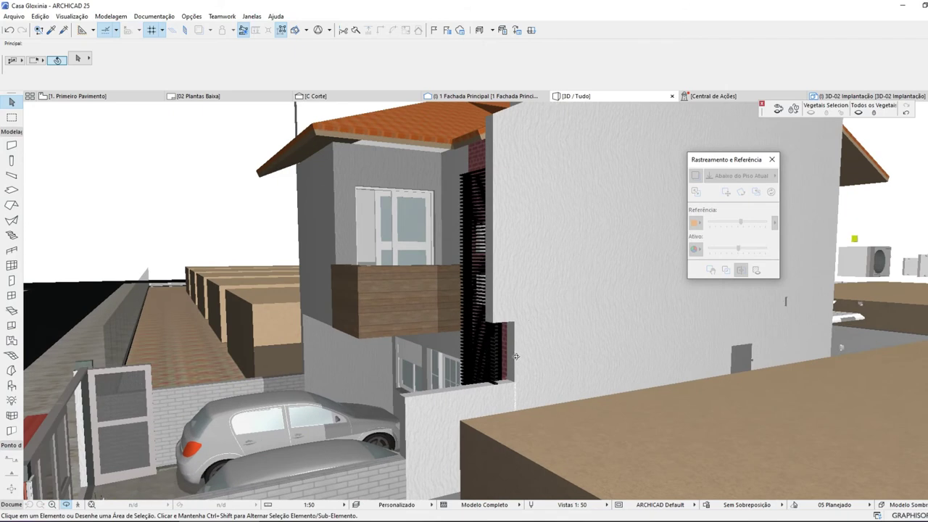
pyautogui.click(511, 387)
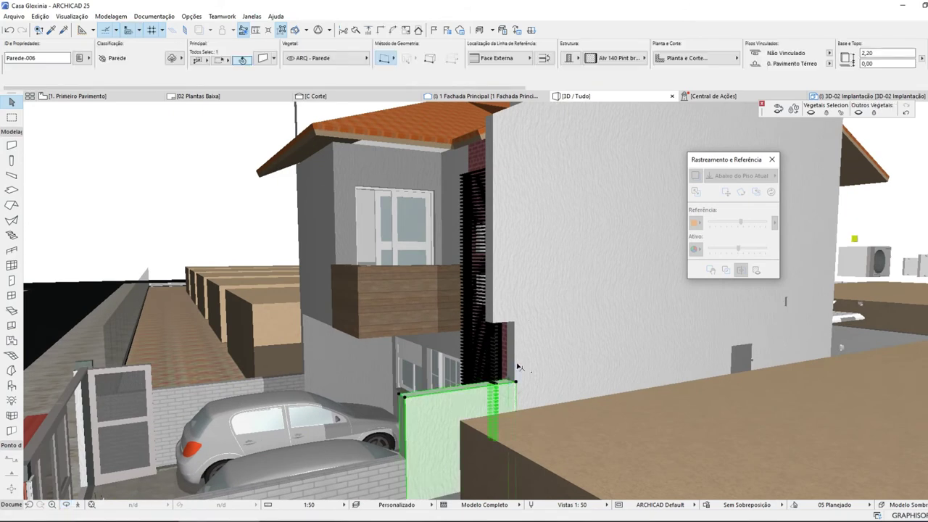
pyautogui.click(517, 366)
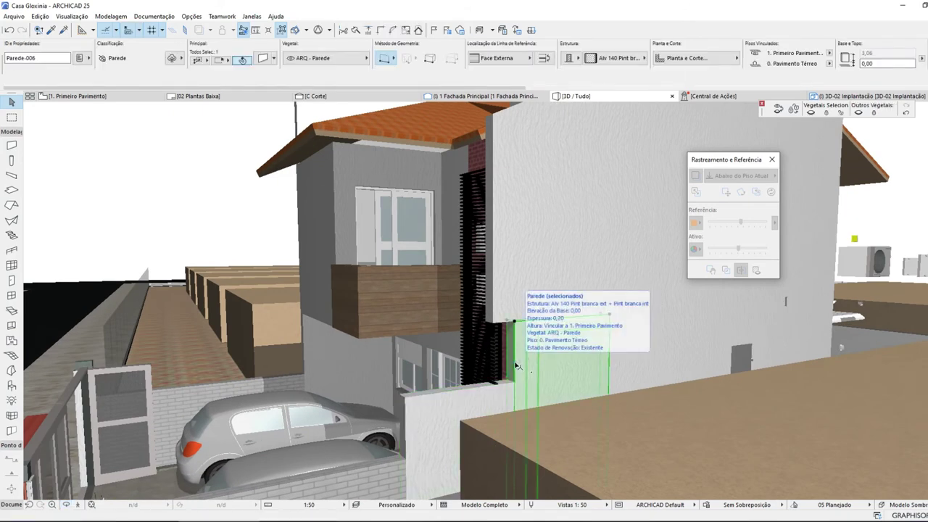
pyautogui.click(124, 97)
pyautogui.hotkey('ctrl', 'Down')
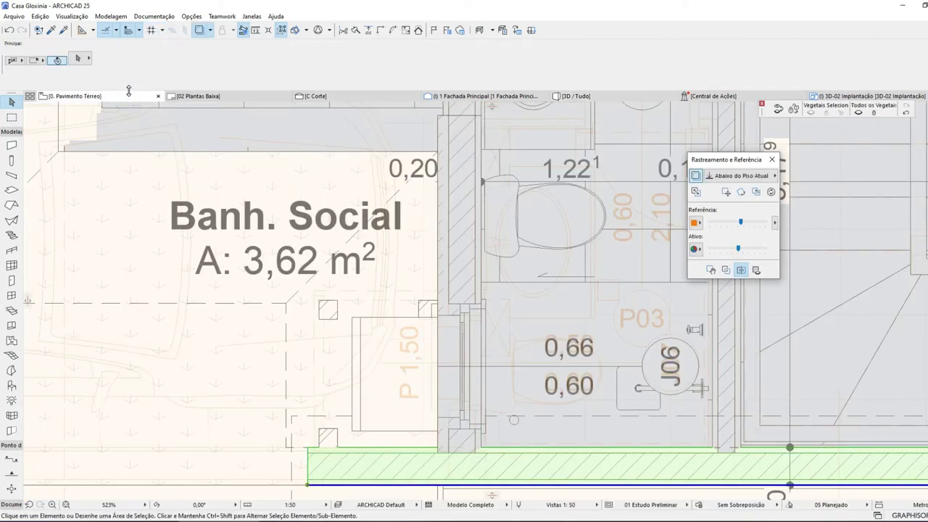
pyautogui.click(502, 455)
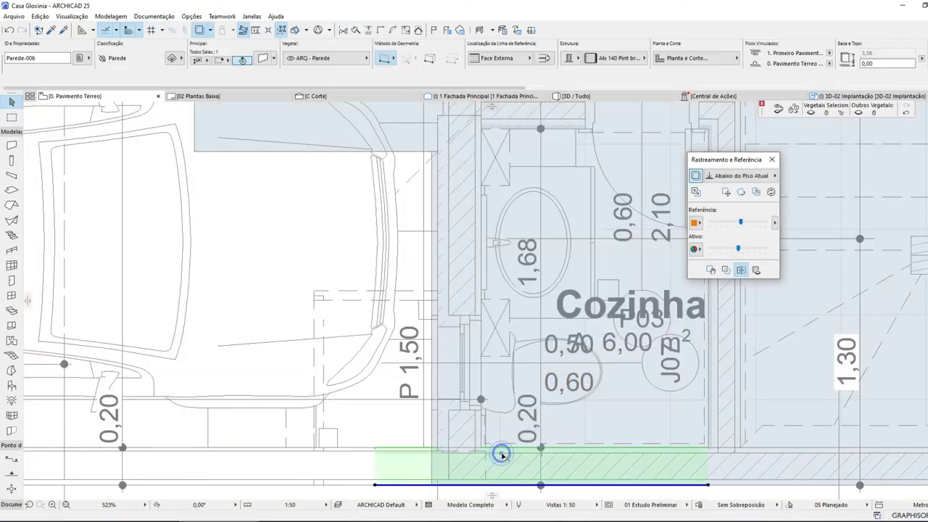
pyautogui.click(376, 486)
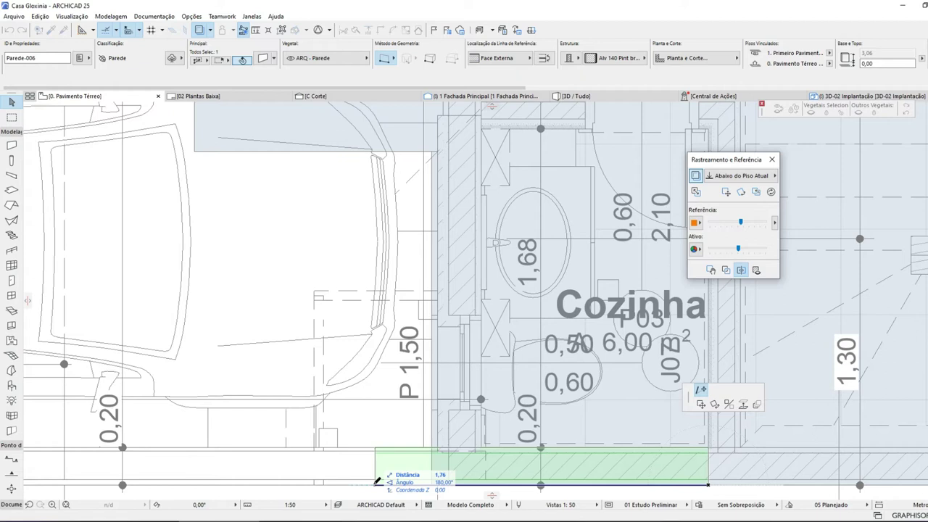
pyautogui.write('2')
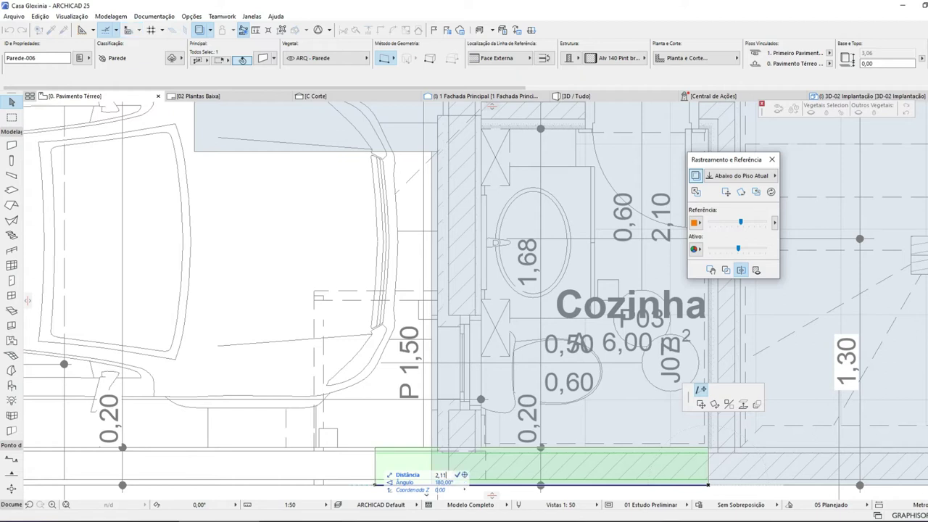
pyautogui.write(',11')
pyautogui.press('Return')
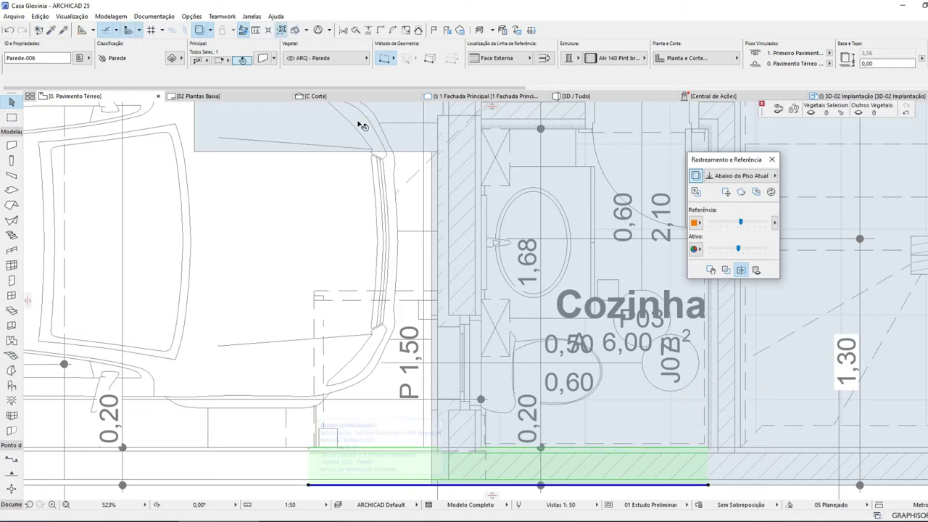
# - Shorten beam V02 along the garage side boundary to about 1.37 m, pulling back its end nearest the house
pyautogui.click(576, 95)
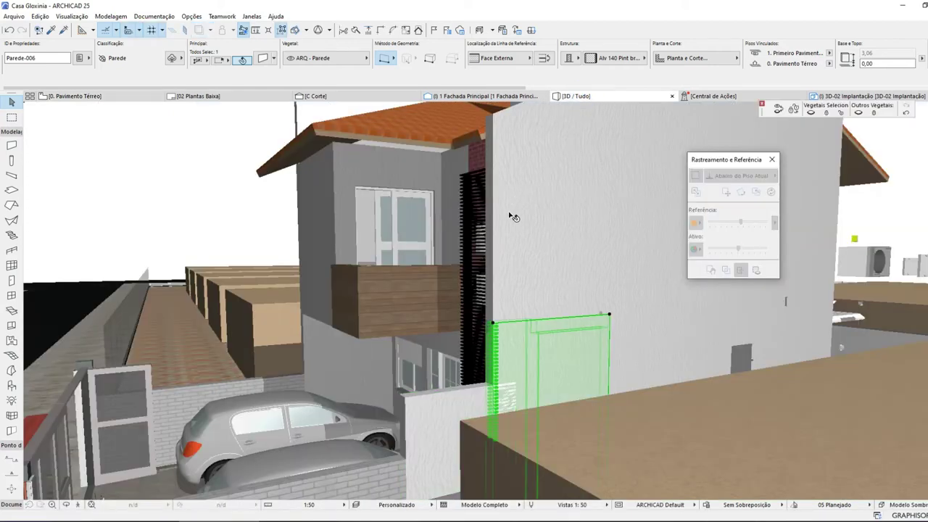
pyautogui.click(101, 95)
pyautogui.press('Escape')
pyautogui.click(280, 453)
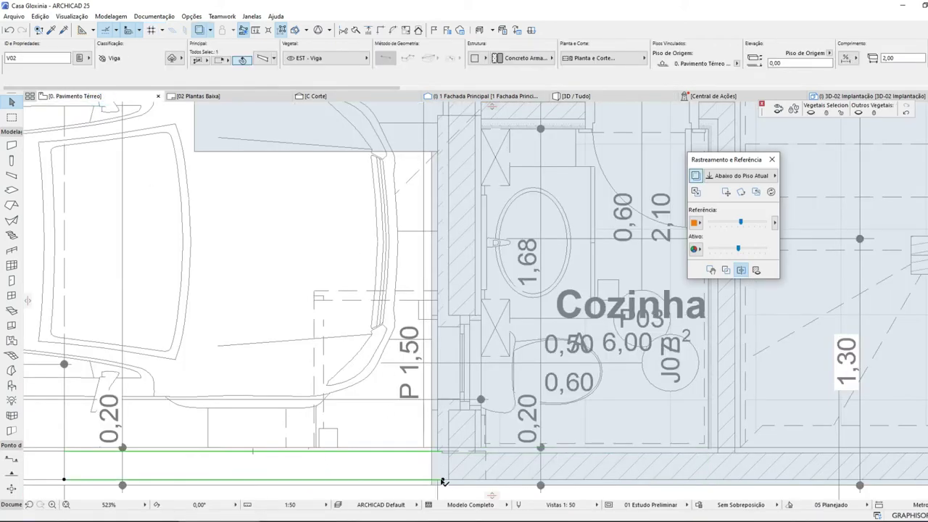
pyautogui.click(443, 480)
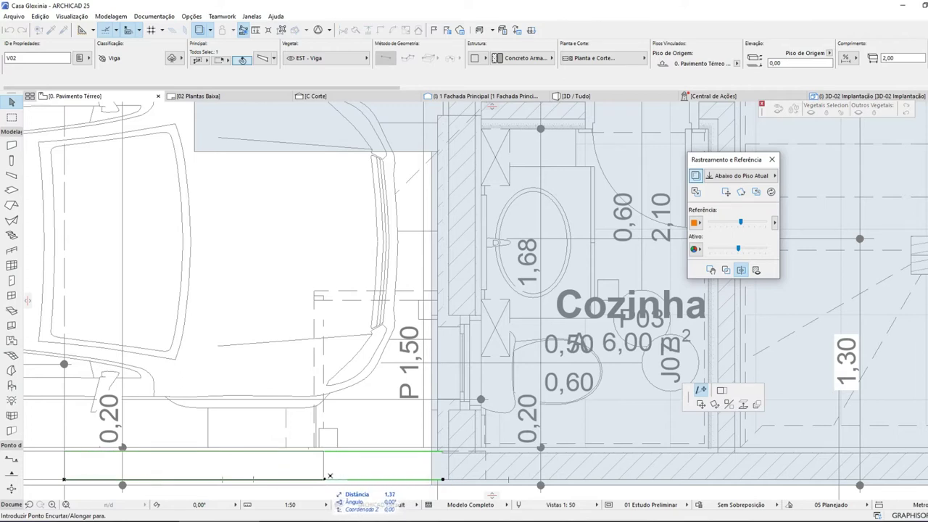
pyautogui.click(324, 479)
# - Inspect the low boundary wall's overlap with the side wall in 3D and in the ground-floor plan beside the car
pyautogui.click(576, 95)
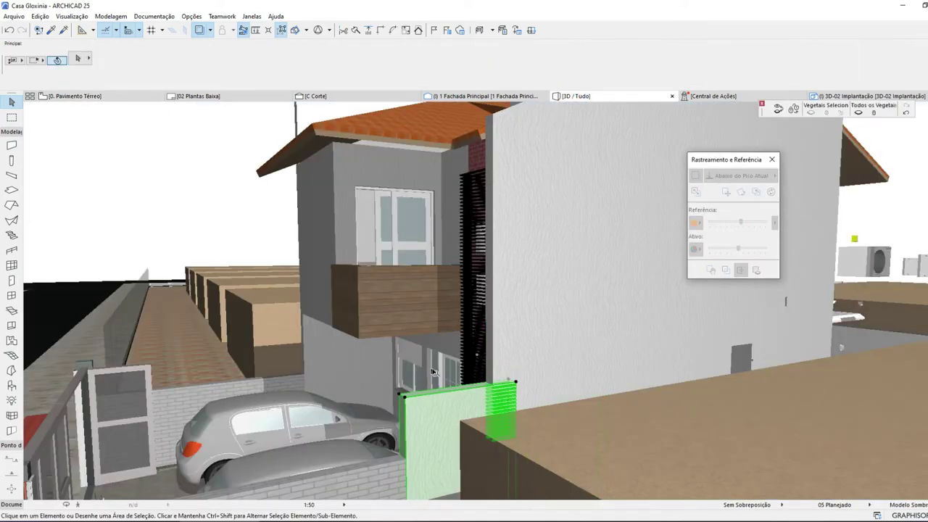
pyautogui.click(472, 390)
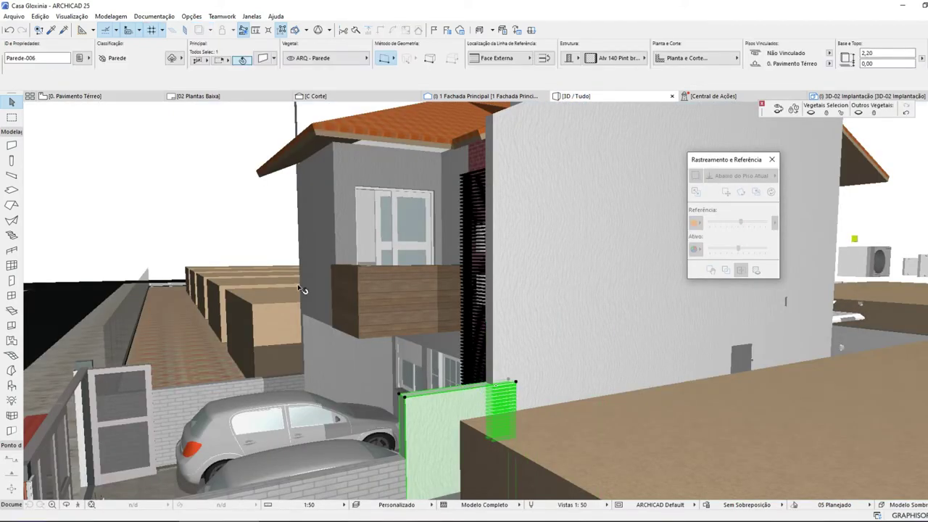
pyautogui.click(123, 95)
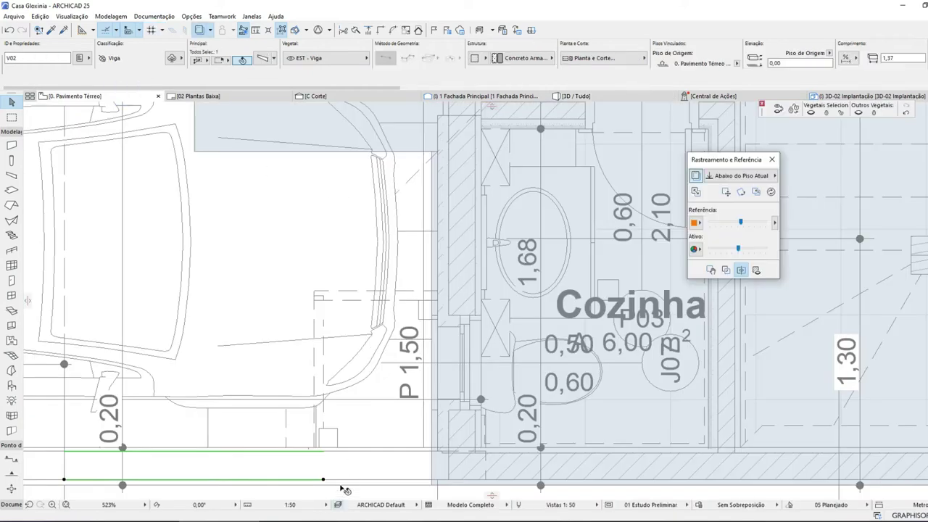
pyautogui.scroll(-4, 332, 395)
pyautogui.scroll(2, 378, 403)
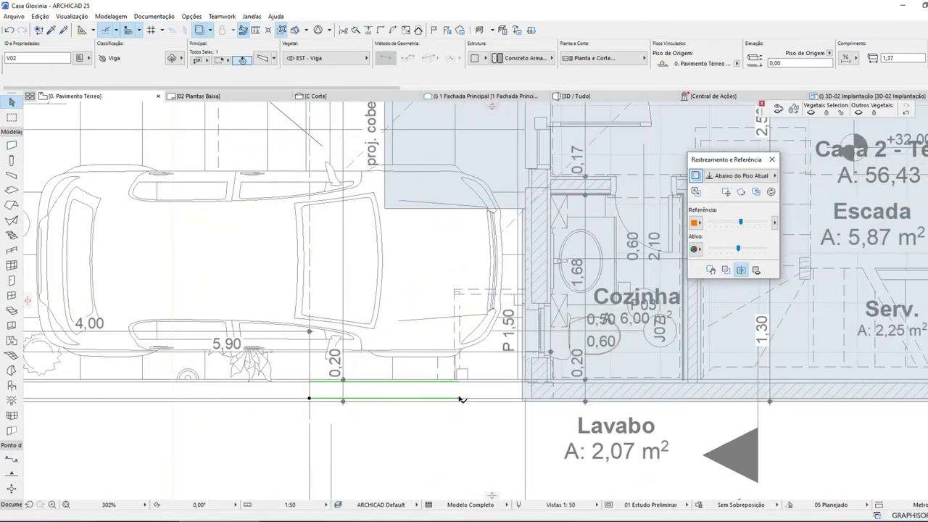
pyautogui.click(488, 389)
pyautogui.press('Escape')
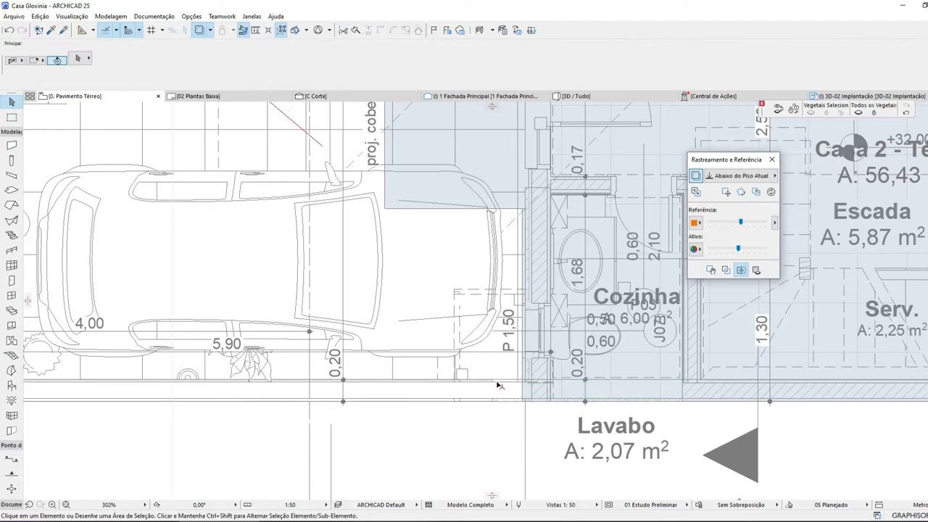
# - Check the garage side walls in 3D and undo the last deletion in the ground-floor plan
pyautogui.click(575, 95)
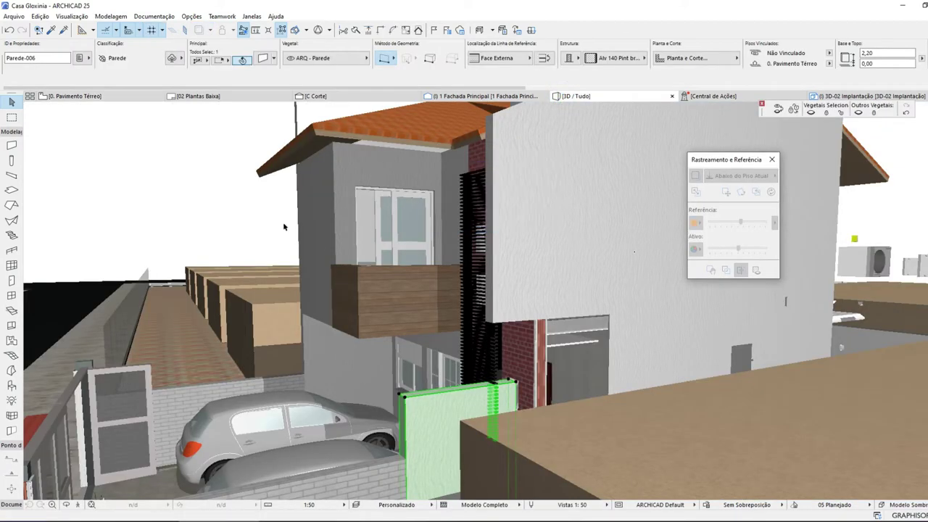
pyautogui.press('Escape')
pyautogui.moveTo(74, 101)
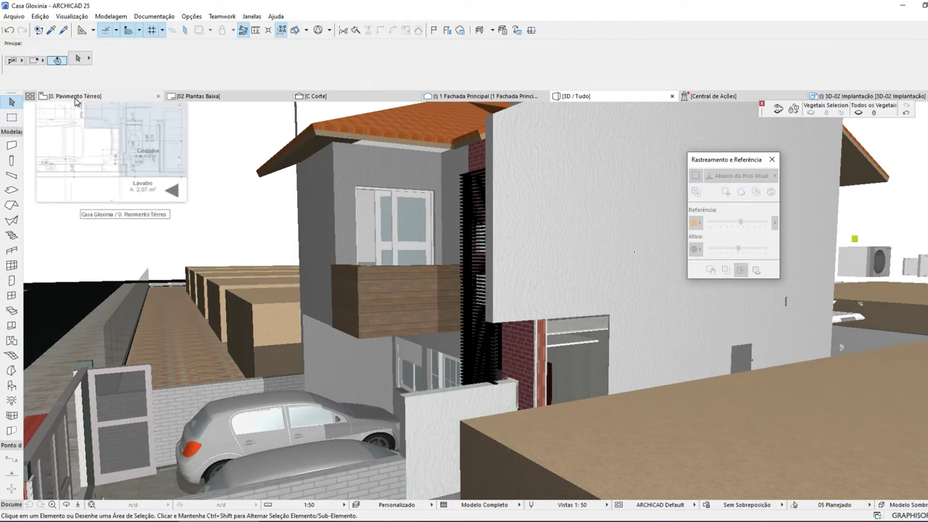
pyautogui.click(75, 99)
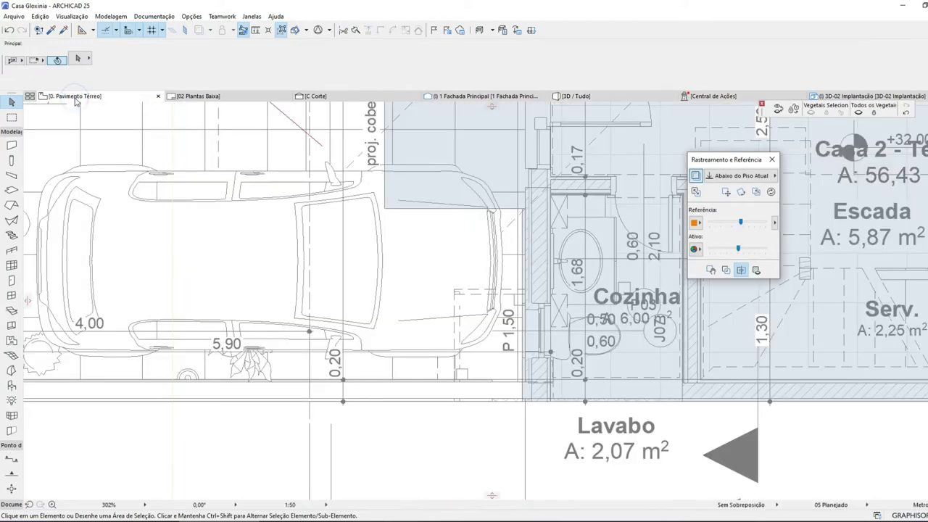
pyautogui.click(9, 30)
# - Shorten beam V02 along the garage side boundary to about 0.83 m, pulling back its end nearest the house
pyautogui.click(407, 400)
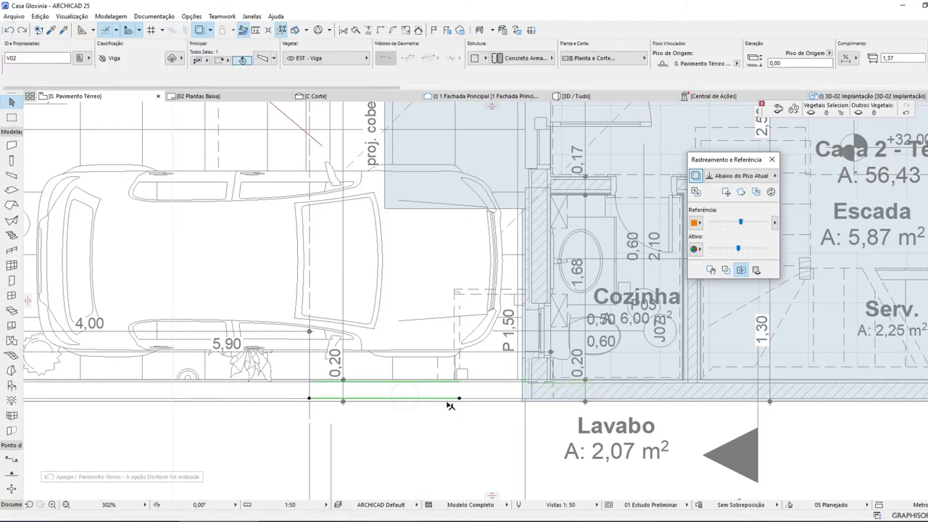
pyautogui.click(459, 398)
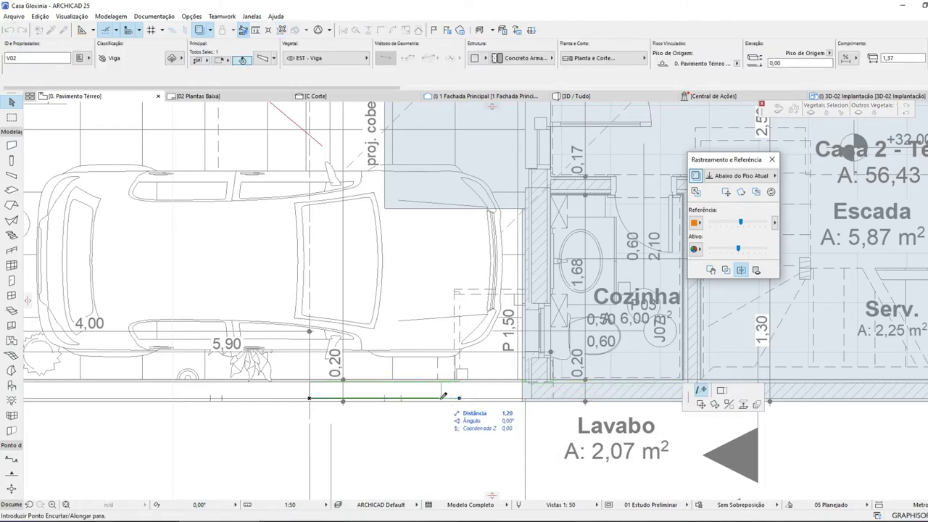
pyautogui.click(403, 398)
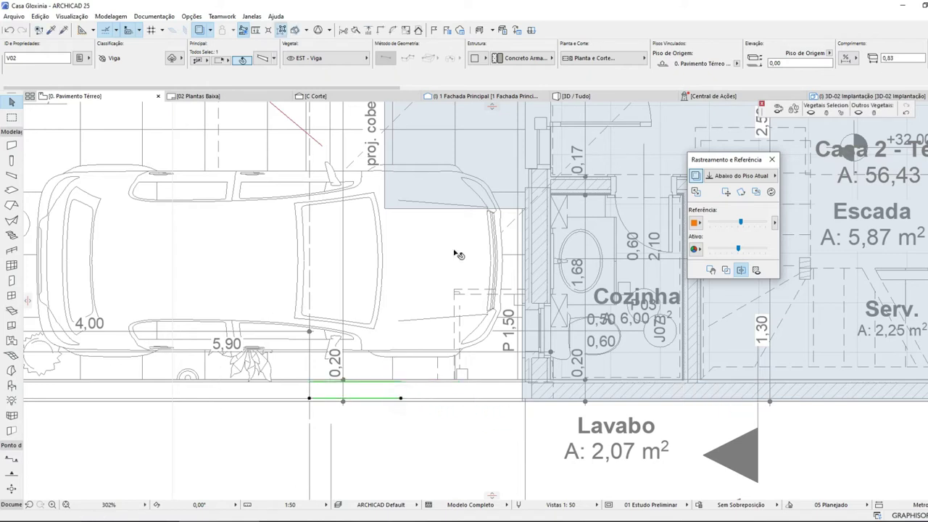
# - Delete the low white boundary wall segment between the brick boundary wall and the house in 3D
pyautogui.click(612, 96)
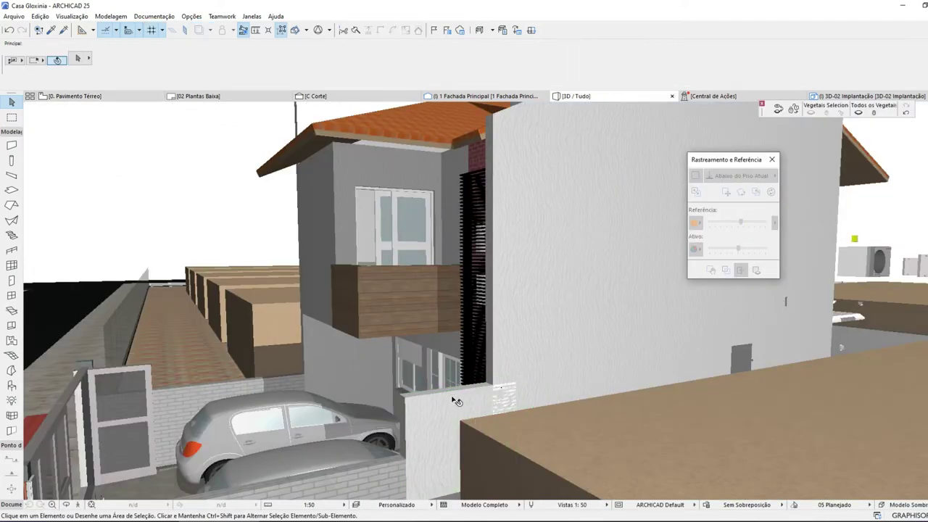
pyautogui.keyDown('shift'); pyautogui.moveTo(446, 348); pyautogui.dragTo(515, 246, button='middle'); pyautogui.keyUp('shift')
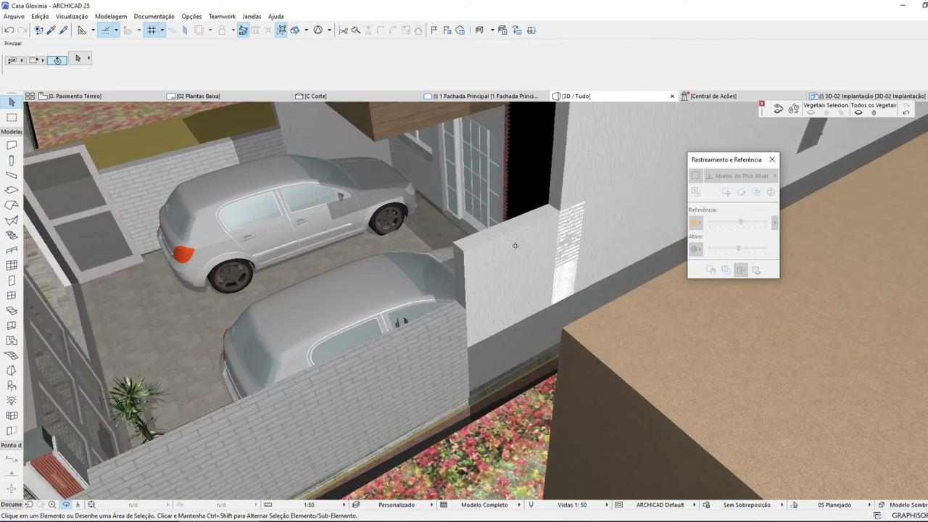
pyautogui.click(473, 263)
pyautogui.press('Delete')
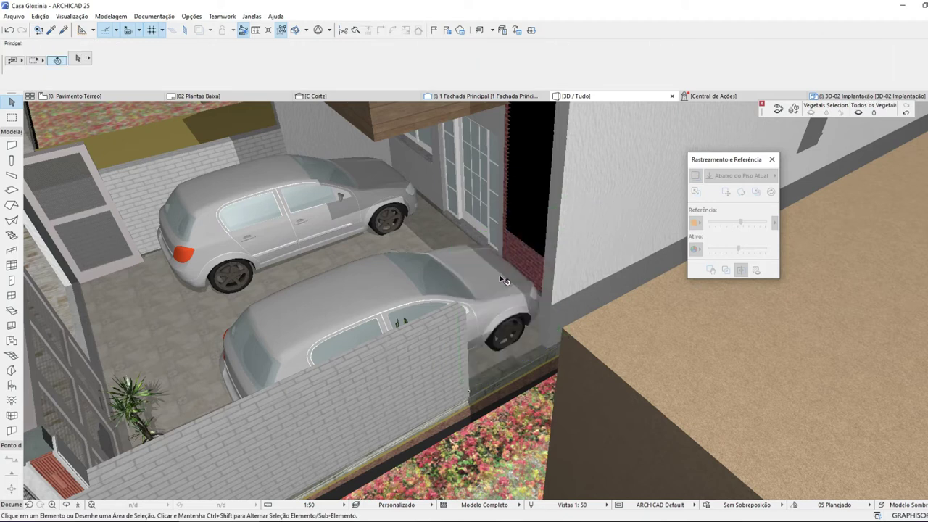
pyautogui.click(464, 320)
pyautogui.click(468, 395)
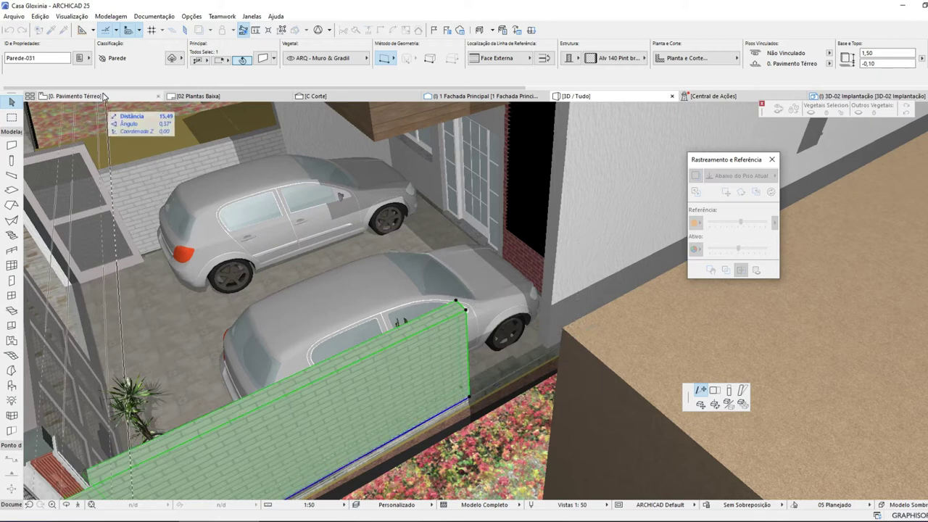
pyautogui.click(105, 96)
# - Hide the EST - Viga layer of the long V02 beam over the garage boundary wall in the ground-floor plan
pyautogui.click(334, 398)
pyautogui.click(305, 399)
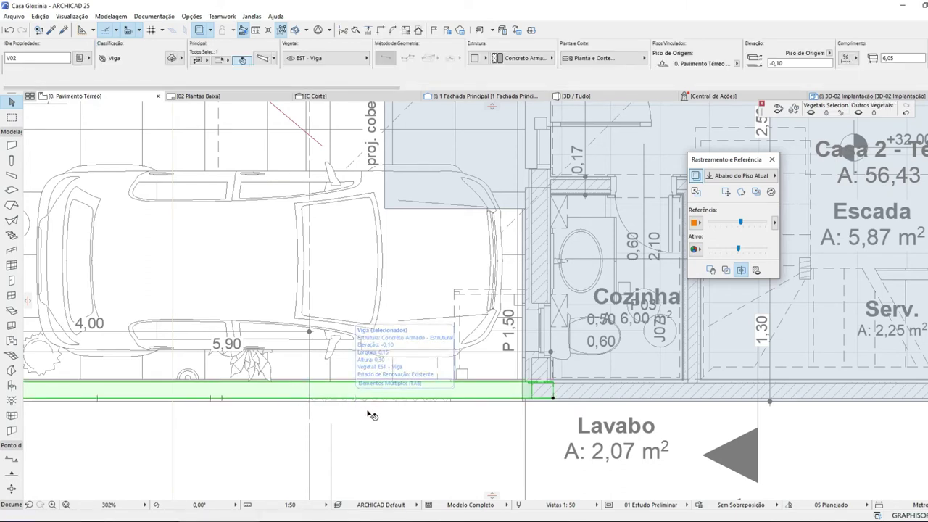
pyautogui.scroll(-5, 492, 293)
pyautogui.scroll(4, 333, 166)
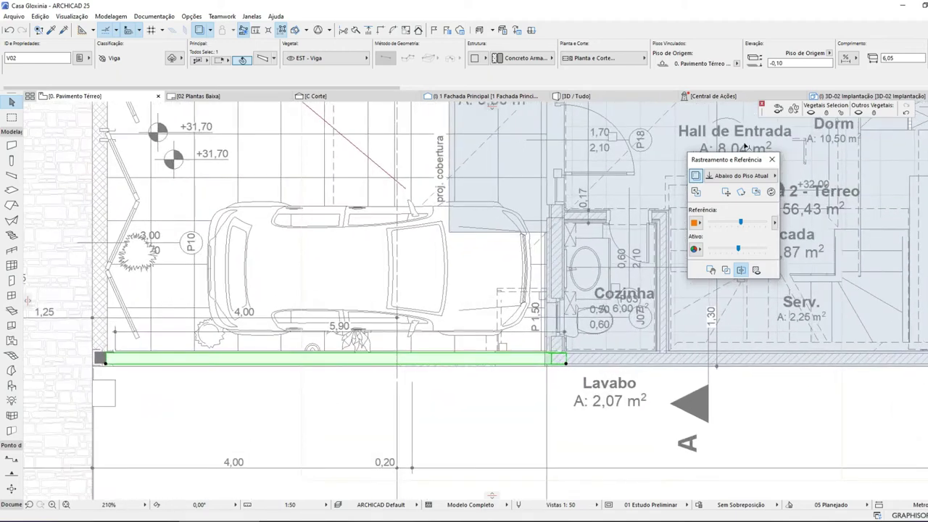
pyautogui.click(813, 112)
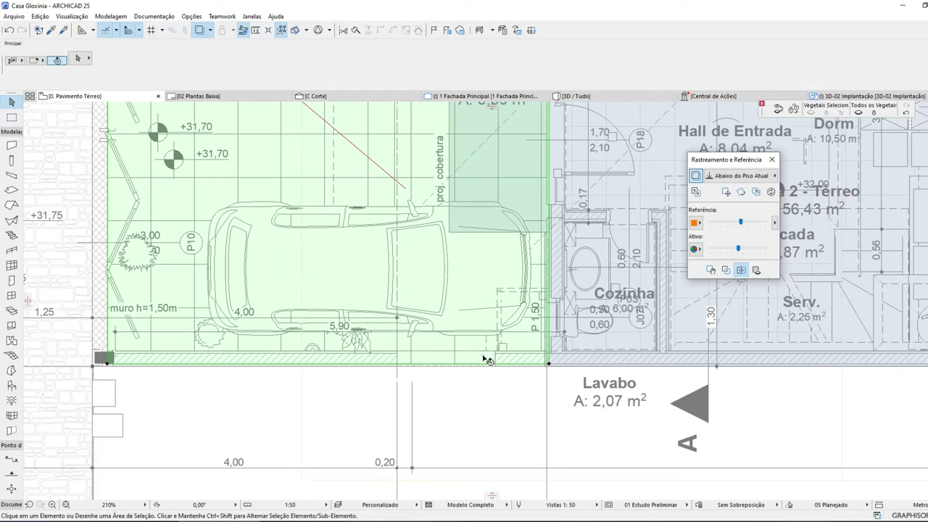
# - Stretch the house-side end of the ARQ - Muro & Gradil boundary wall until it meets the side wall's front end
pyautogui.click(452, 367)
pyautogui.scroll(3, 466, 373)
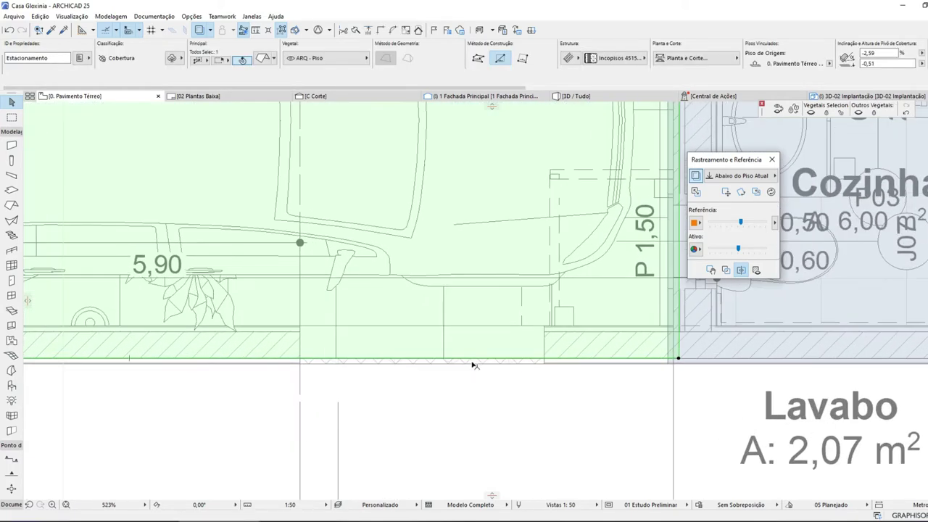
pyautogui.click(480, 366)
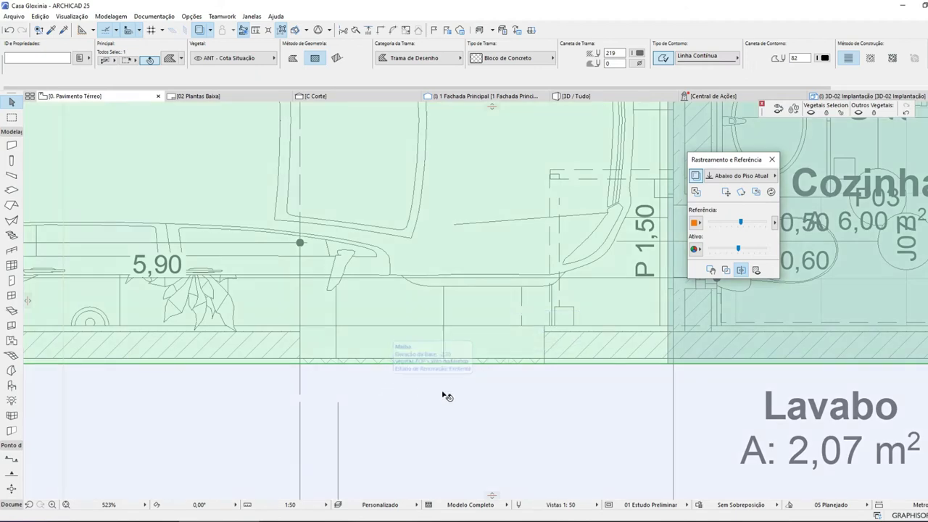
pyautogui.press('Escape')
pyautogui.click(301, 355)
pyautogui.click(301, 362)
pyautogui.click(300, 365)
pyautogui.click(300, 365)
pyautogui.click(545, 362)
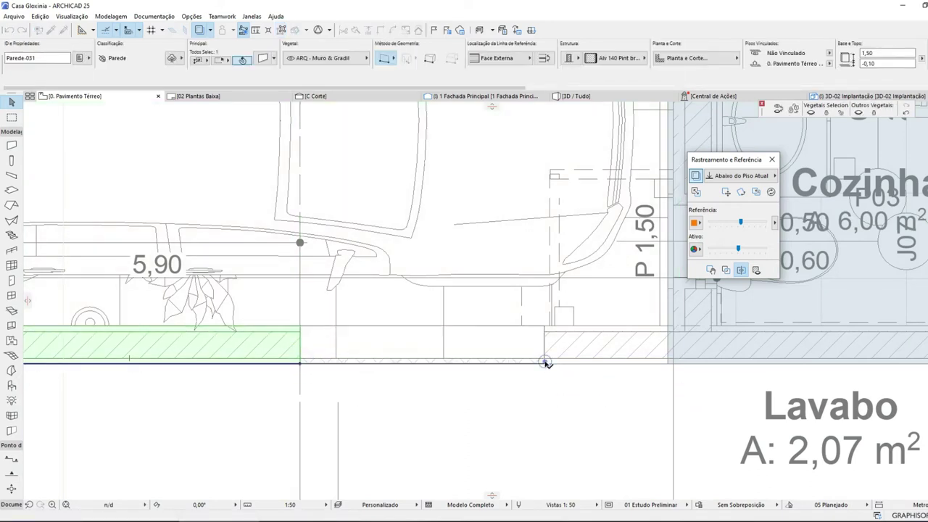
# - Check the extended boundary wall beside the garage in 3D and save the project
pyautogui.click(593, 97)
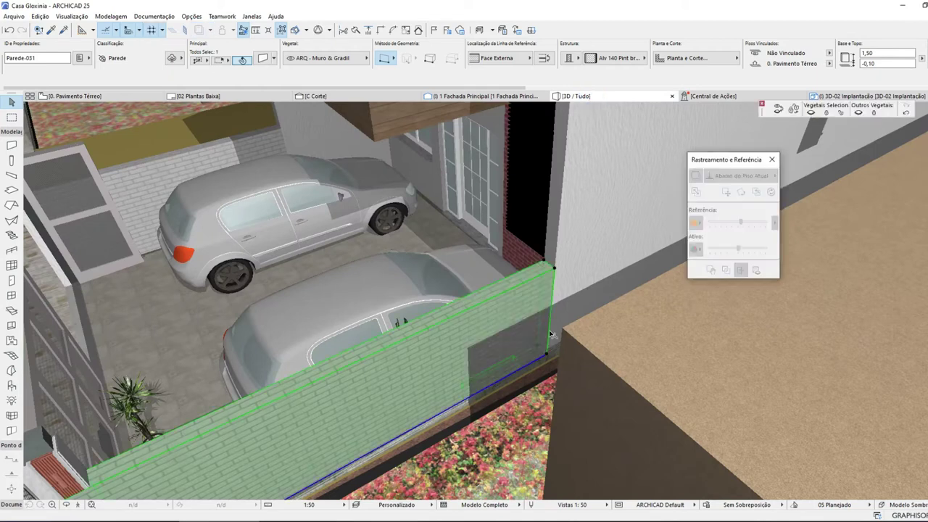
pyautogui.click(16, 20)
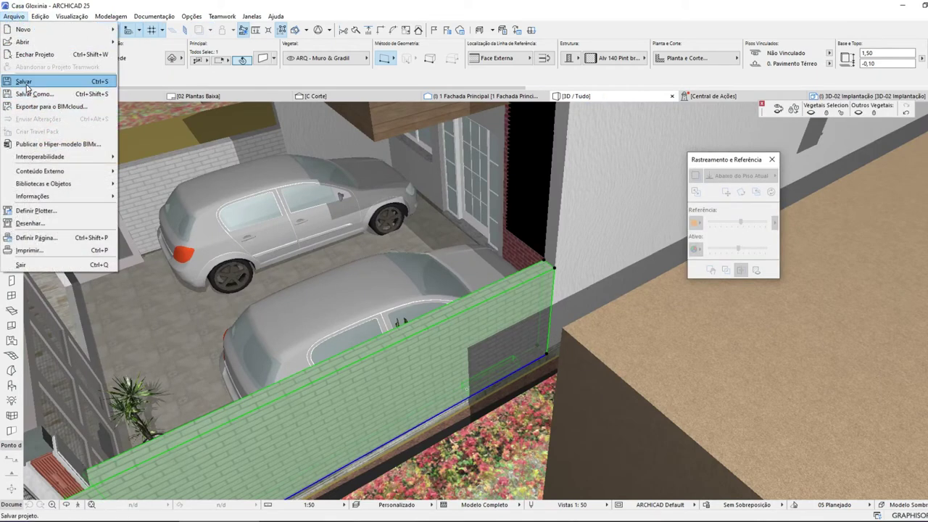
pyautogui.click(26, 80)
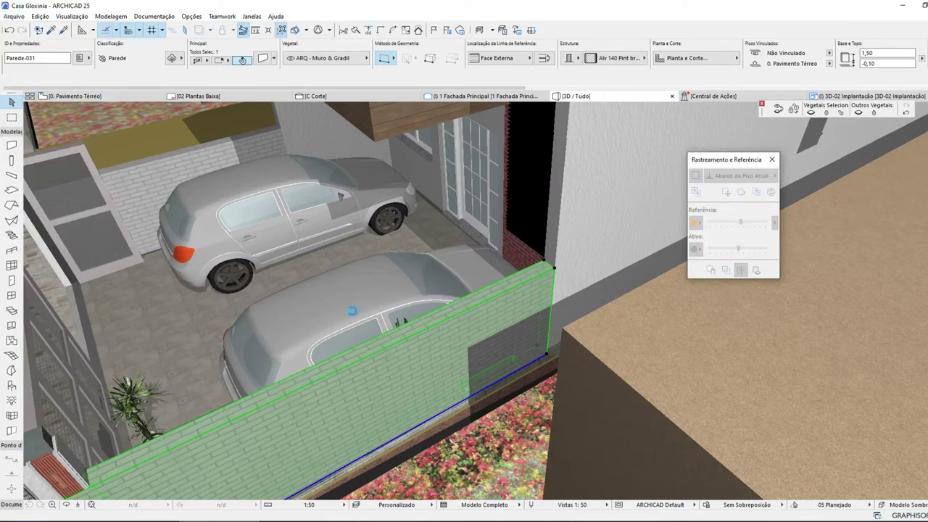
# - Inspect the front facade in 3D, looking at the roof eaves, side wall, balcony and brise from several angles
pyautogui.keyDown('shift'); pyautogui.moveTo(354, 309); pyautogui.dragTo(593, 255, button='middle'); pyautogui.keyUp('shift')
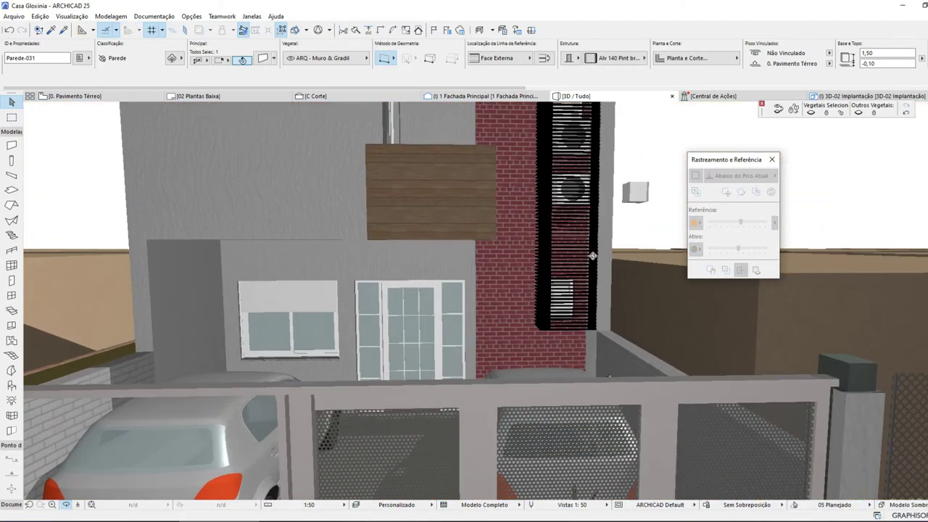
pyautogui.moveTo(477, 300); pyautogui.dragTo(455, 391, button='middle')
pyautogui.moveTo(412, 346); pyautogui.dragTo(421, 335)
pyautogui.moveTo(422, 336)
pyautogui.keyDown('shift'); pyautogui.mouseDown(button='middle')
pyautogui.moveTo(370, 328)
pyautogui.moveTo(240, 368)
pyautogui.moveTo(391, 348)
pyautogui.moveTo(434, 325)
pyautogui.mouseUp(button='middle'); pyautogui.keyUp('shift')
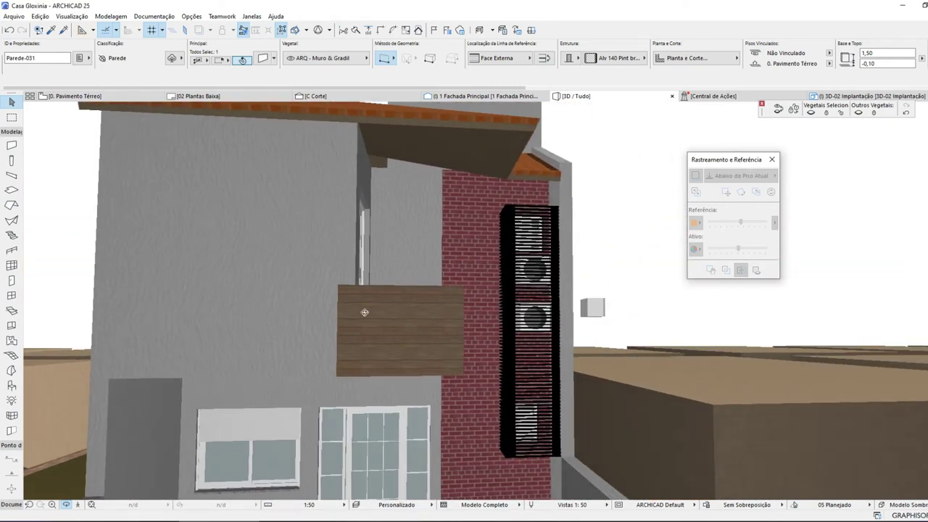
pyautogui.scroll(-3, 373, 312)
pyautogui.moveTo(382, 367); pyautogui.dragTo(419, 370)
pyautogui.keyDown('shift'); pyautogui.moveTo(418, 370); pyautogui.dragTo(348, 374, button='middle'); pyautogui.keyUp('shift')
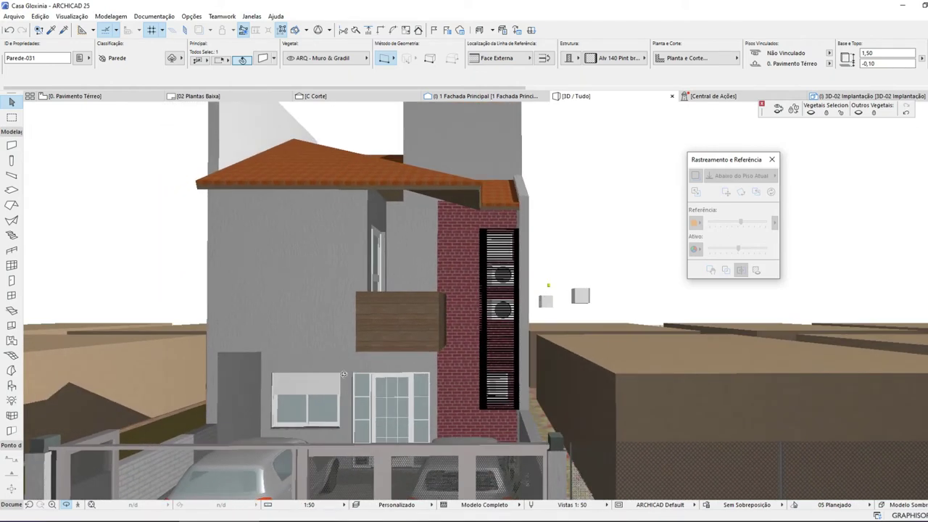
# - Return to the floor plan and go up to the first floor, without creating a new storey
pyautogui.moveTo(108, 97)
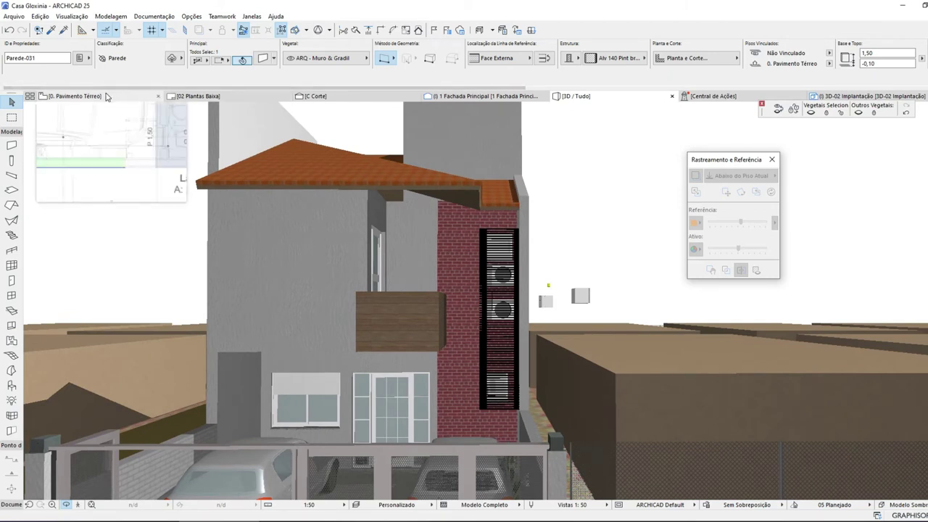
pyautogui.click(107, 97)
pyautogui.scroll(-3, 428, 327)
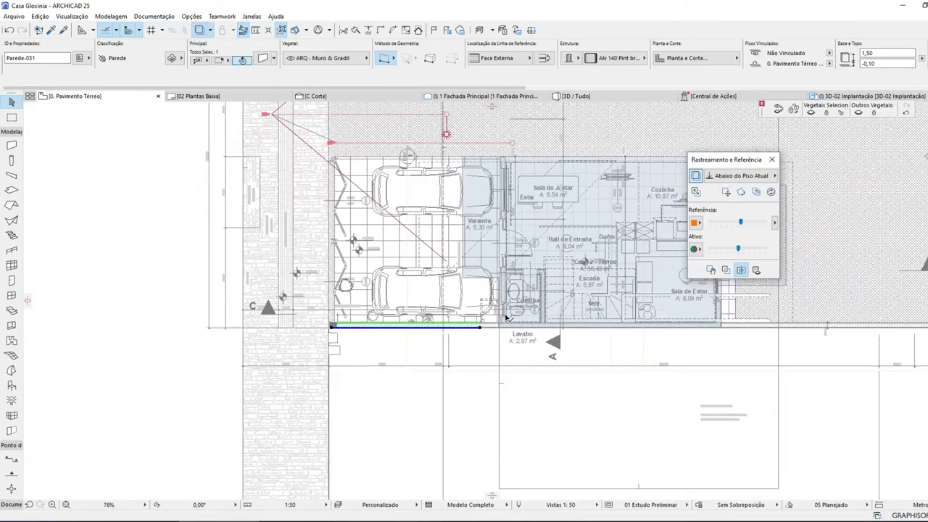
pyautogui.scroll(-1, 508, 317)
pyautogui.scroll(4, 578, 158)
pyautogui.hotkey('ctrl', 'Down')
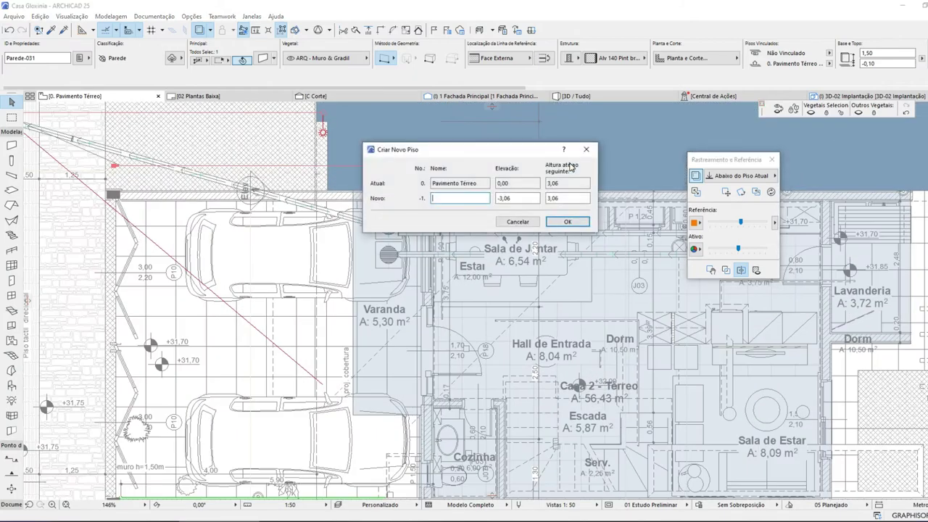
pyautogui.click(519, 222)
pyautogui.hotkey('ctrl', 'Up')
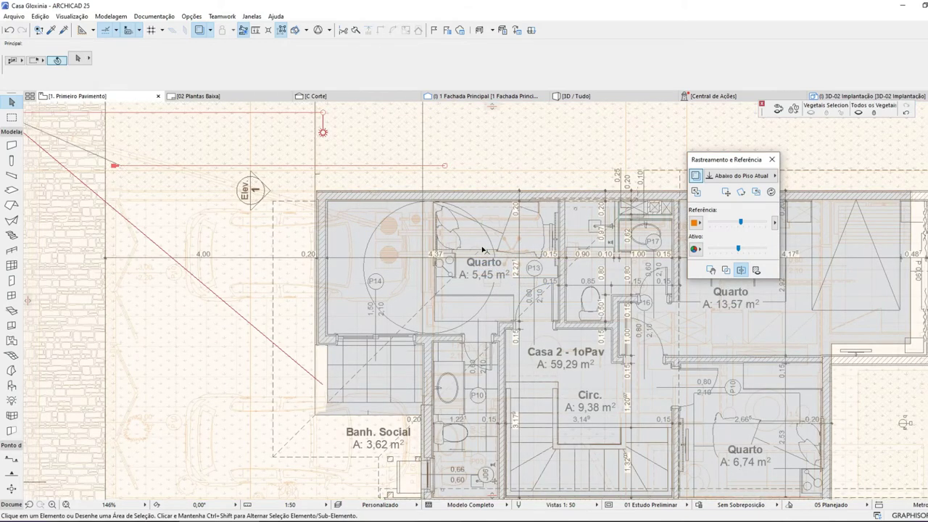
# - Turn off the trace reference and hide the ARQ - Zona Área Casa layer in the first-floor plan
pyautogui.scroll(-5, 484, 250)
pyautogui.moveTo(748, 160); pyautogui.dragTo(914, 138)
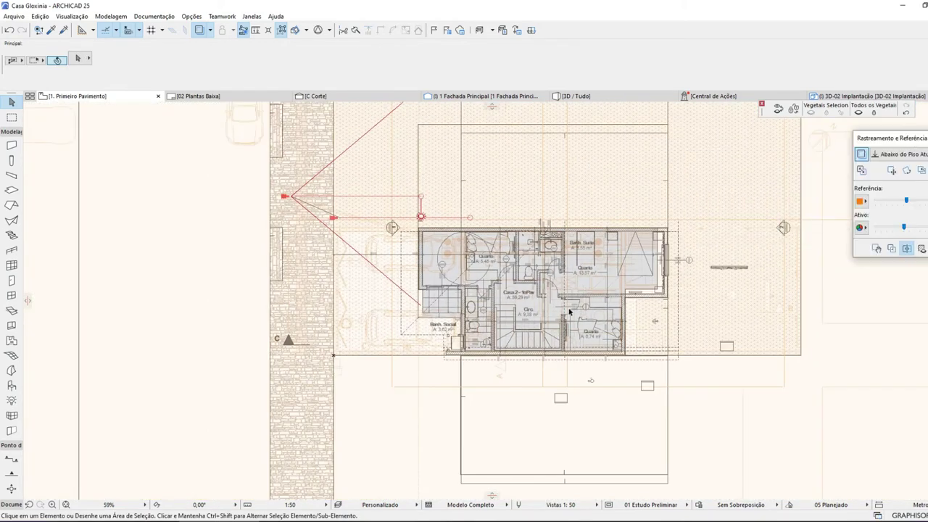
pyautogui.scroll(4, 591, 261)
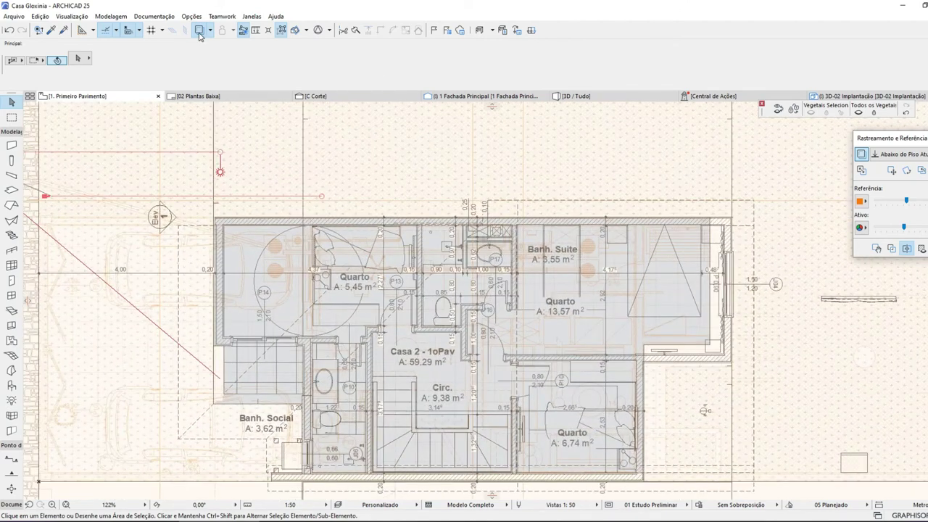
pyautogui.click(198, 31)
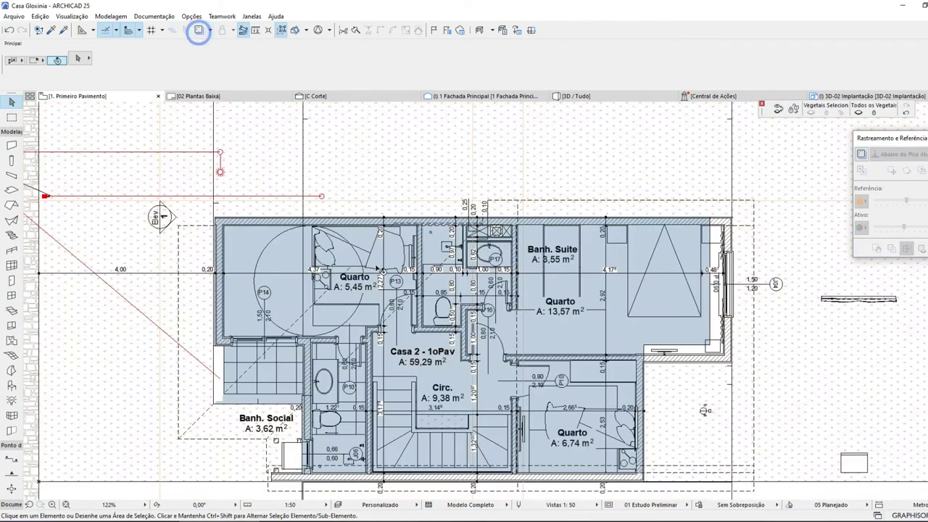
pyautogui.click(266, 267)
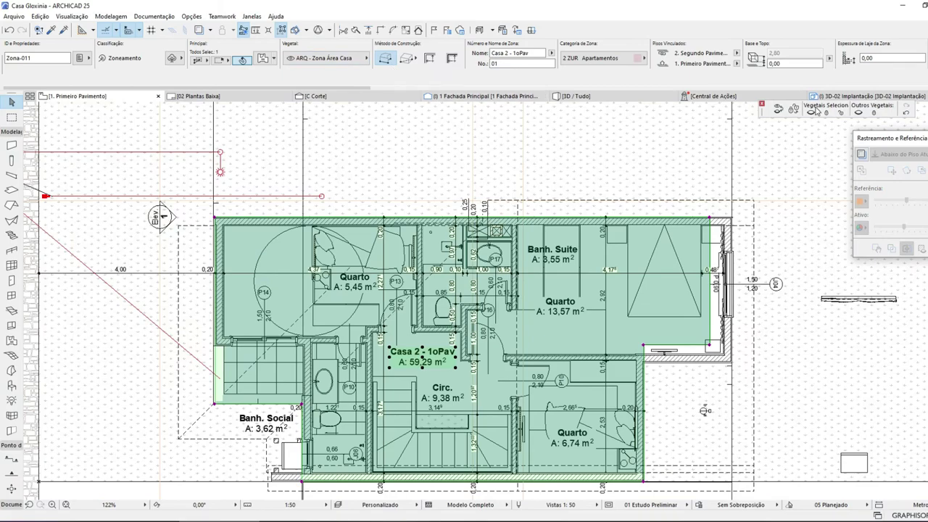
pyautogui.press('Escape')
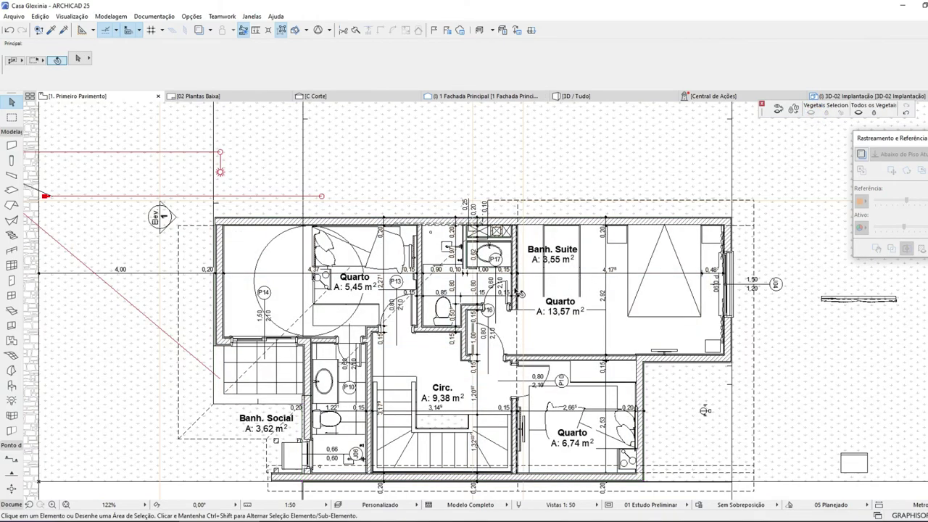
# - Add a vertex to the 5,45 m² Quarto zone's edge beside door P13, placing it at the adjoining wall corner
pyautogui.scroll(-3, 493, 260)
pyautogui.scroll(5, 403, 292)
pyautogui.click(379, 305)
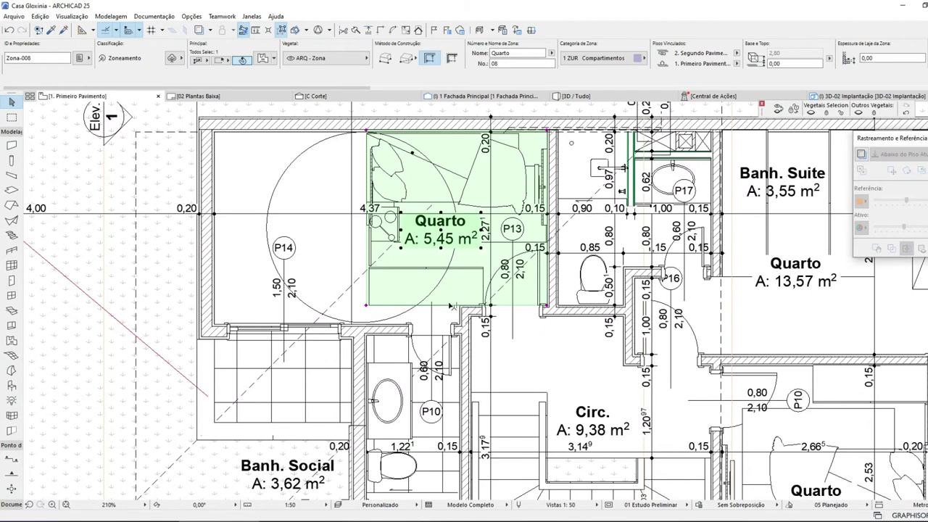
pyautogui.scroll(5, 451, 307)
pyautogui.click(445, 316)
pyautogui.click(700, 390)
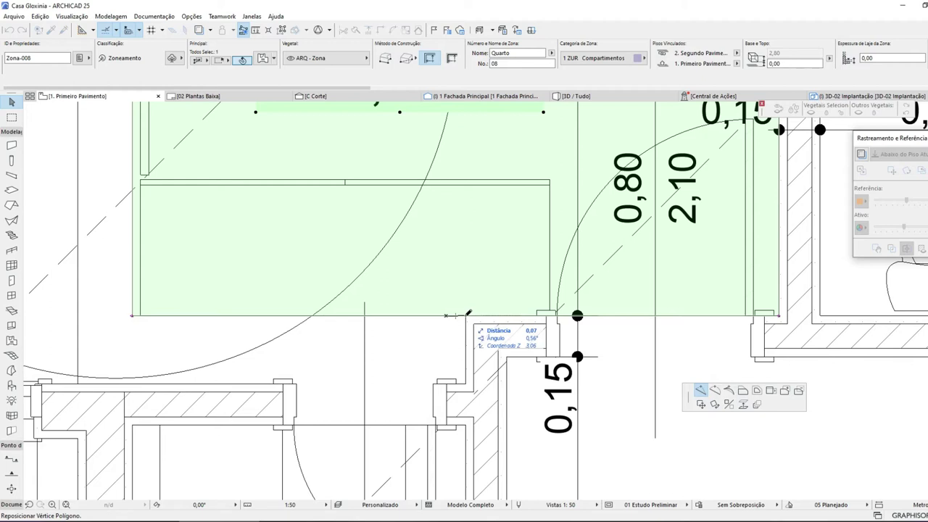
pyautogui.scroll(6, 468, 314)
pyautogui.scroll(4, 458, 326)
pyautogui.click(444, 324)
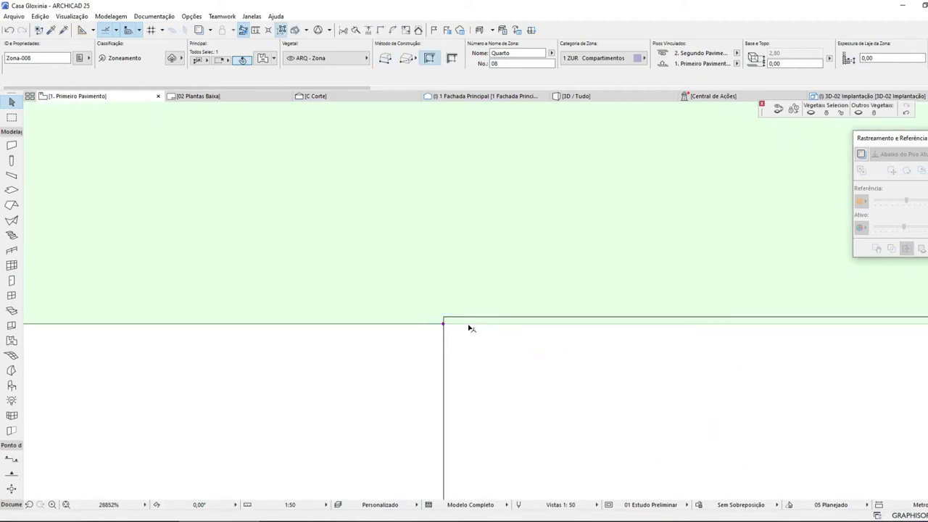
# - Offset the Quarto zone's edges beside door P13 to meet the wall corner and the inner face of the bathroom wall
pyautogui.click(464, 324)
pyautogui.click(744, 391)
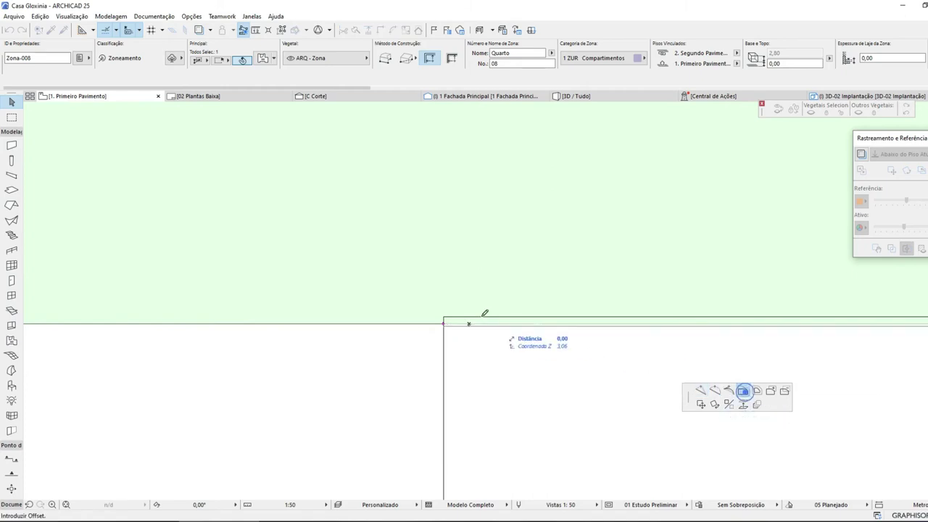
pyautogui.click(444, 317)
pyautogui.click(429, 324)
pyautogui.scroll(-5, 449, 293)
pyautogui.scroll(5, 490, 290)
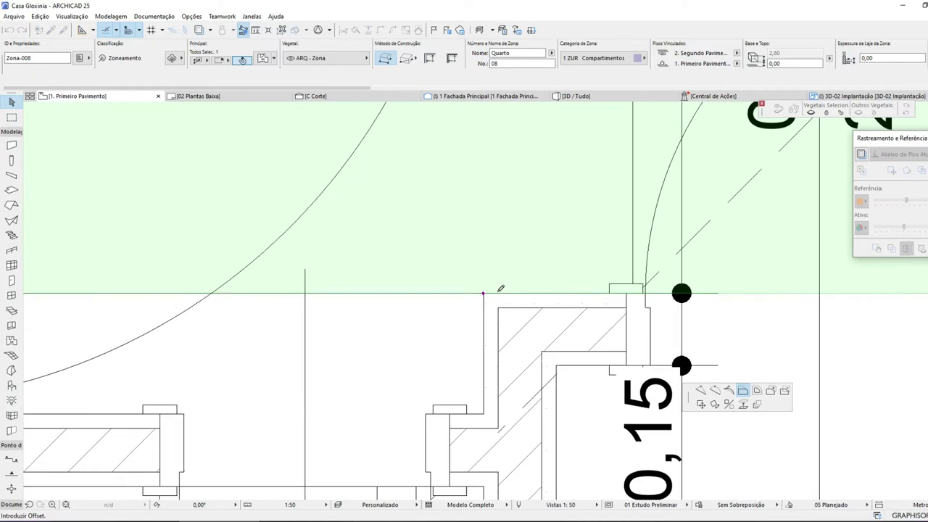
pyautogui.click(484, 412)
pyautogui.scroll(-5, 547, 363)
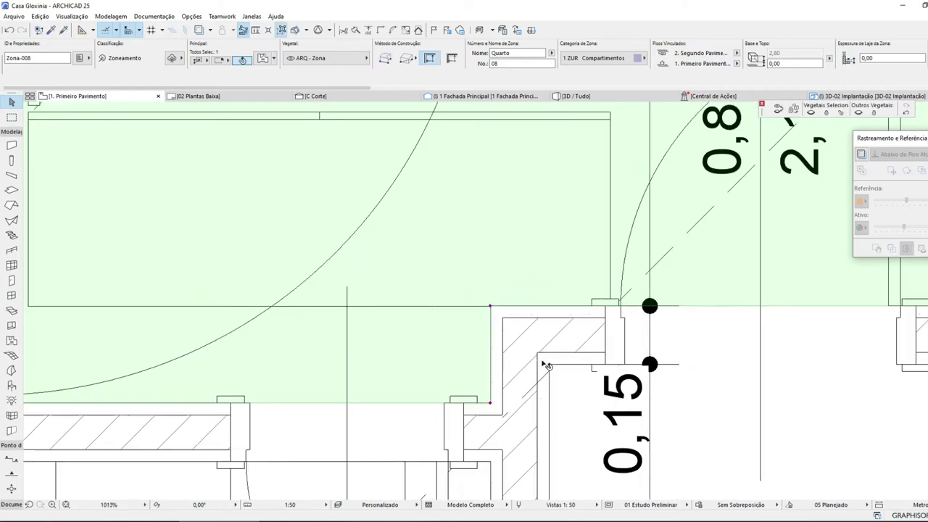
pyautogui.click(398, 340)
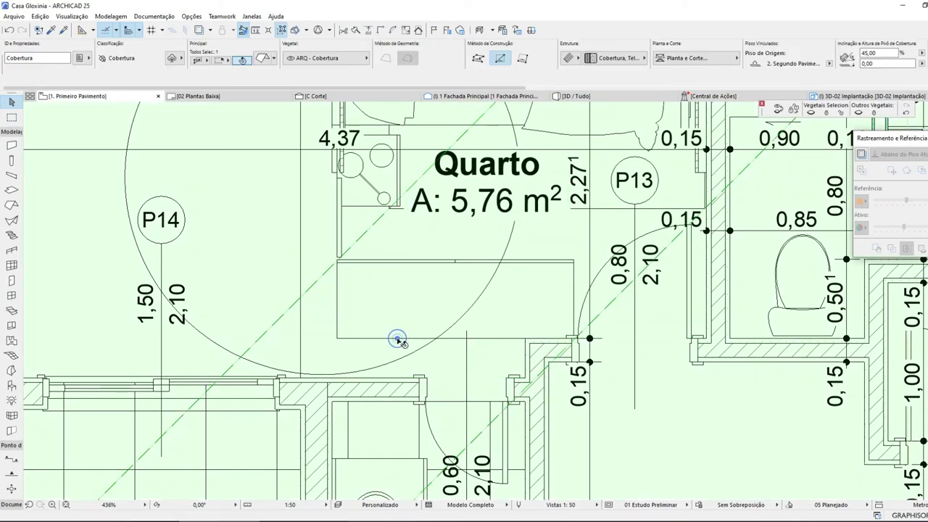
pyautogui.click(338, 335)
pyautogui.scroll(-6, 497, 336)
pyautogui.scroll(3, 398, 268)
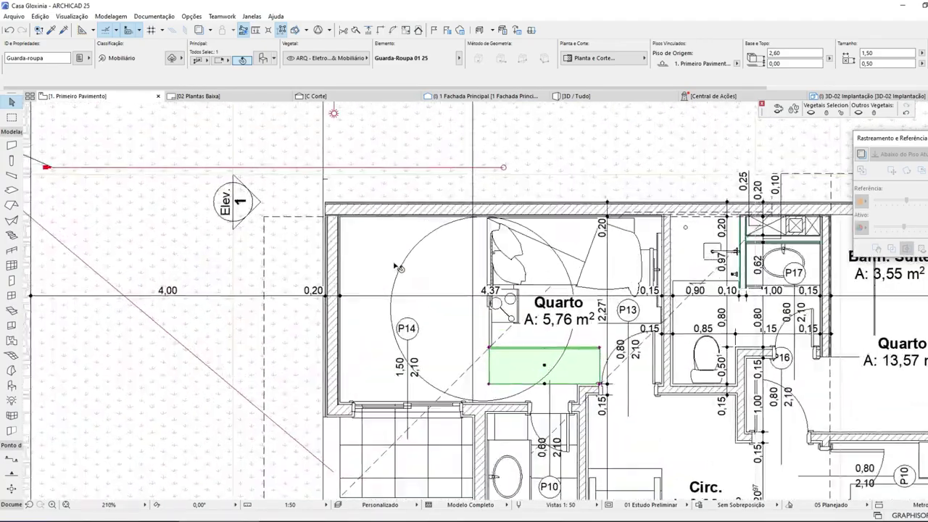
pyautogui.scroll(1, 398, 268)
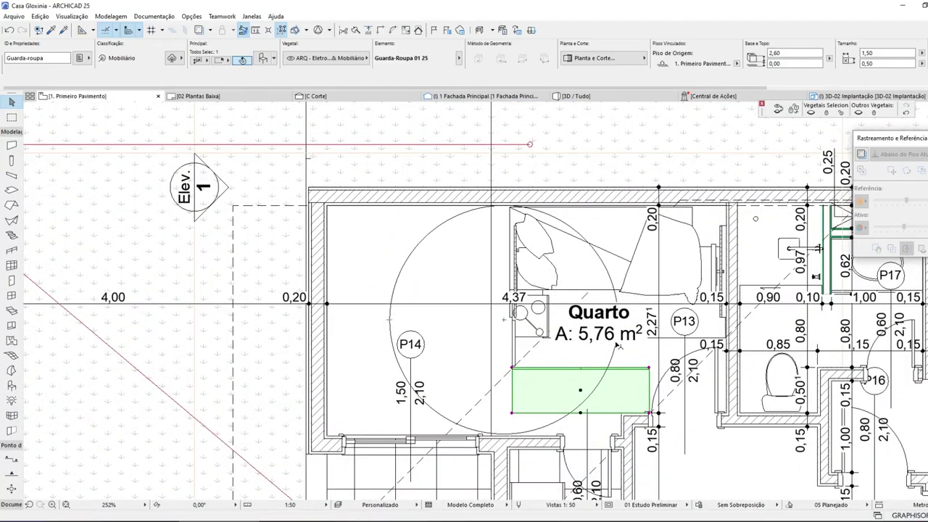
pyautogui.scroll(-6, 582, 337)
pyautogui.scroll(5, 617, 375)
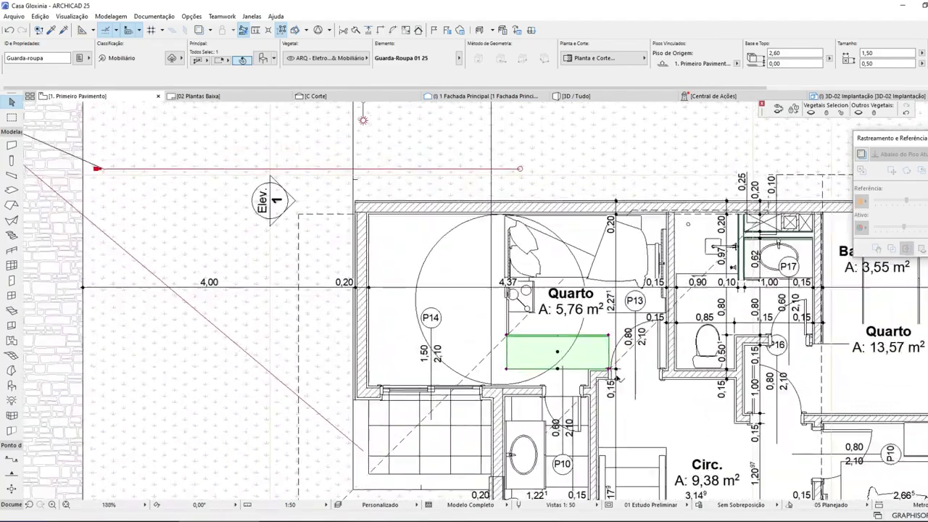
pyautogui.click(507, 319)
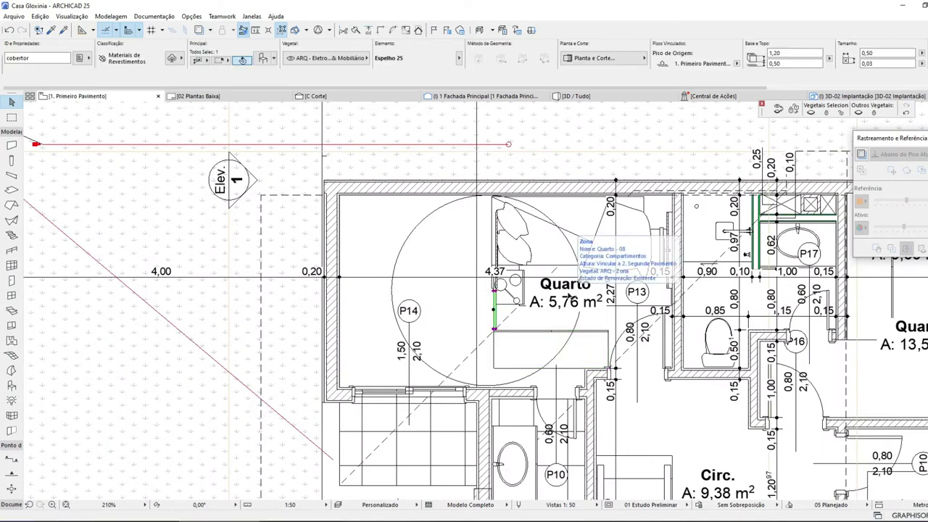
pyautogui.press('Escape')
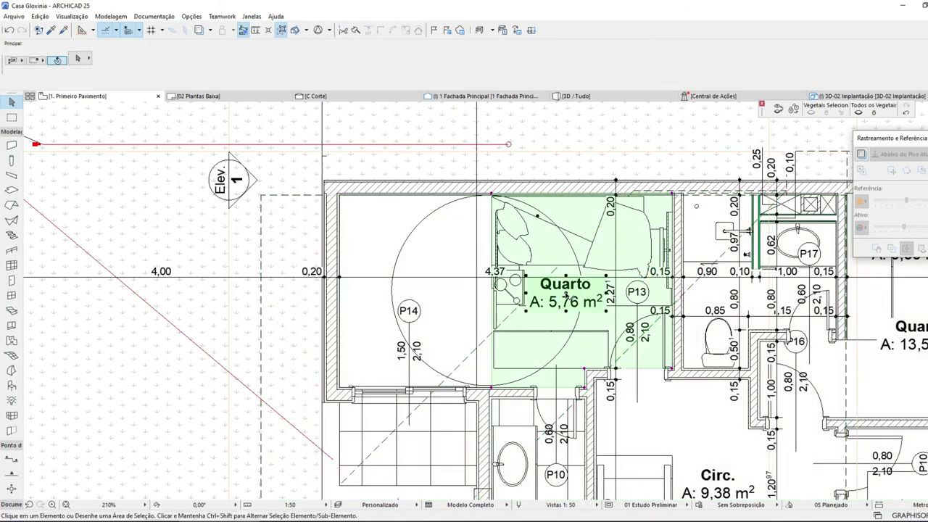
# - Extend the Quarto zone past door P14 to the exterior wall's inner corner and align its upper edge with the wall's finished inner face
pyautogui.click(567, 298)
pyautogui.click(494, 377)
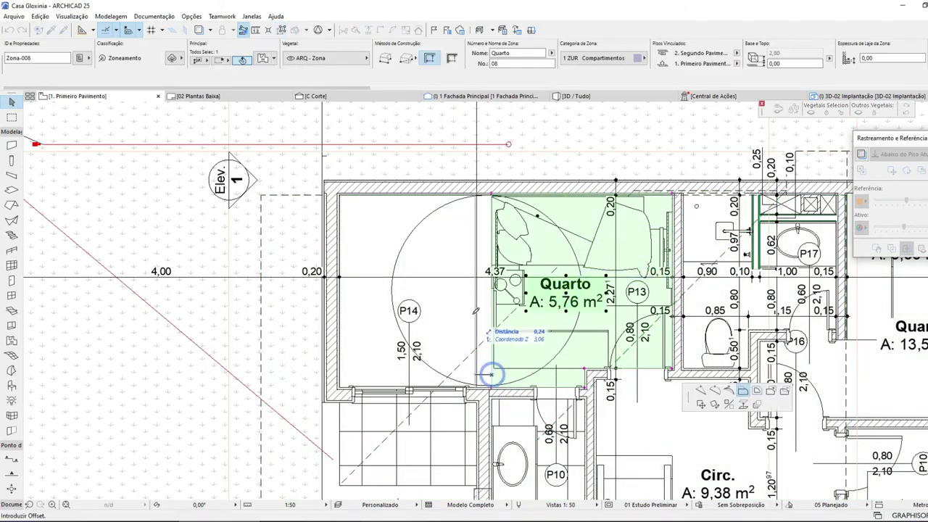
pyautogui.scroll(1, 346, 184)
pyautogui.scroll(3, 345, 184)
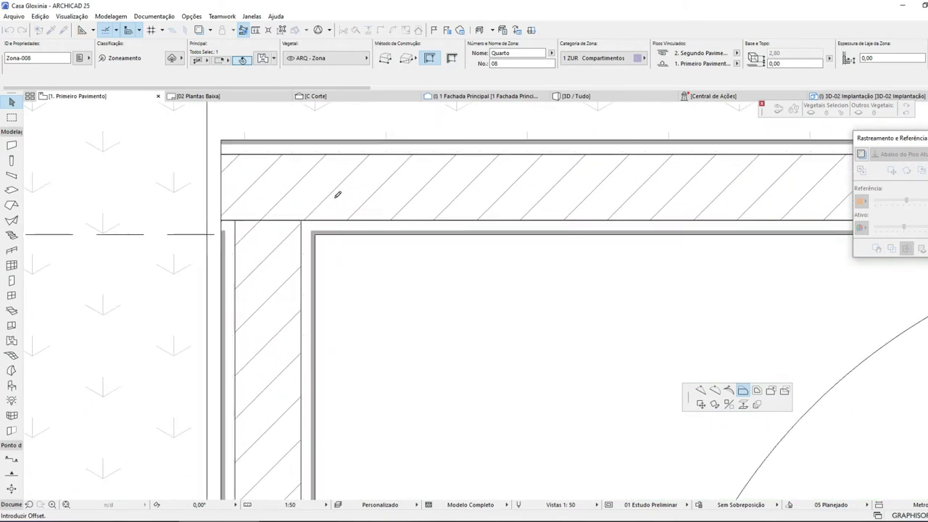
pyautogui.click(317, 233)
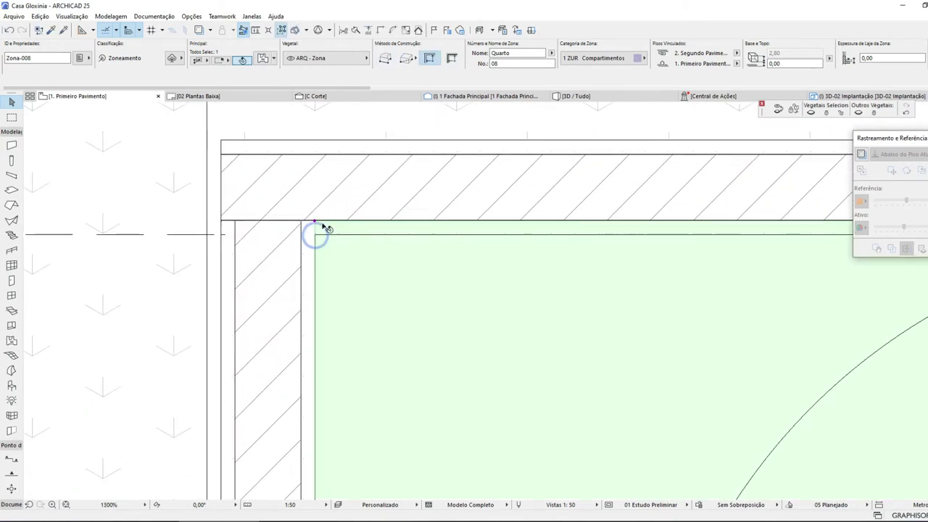
pyautogui.scroll(3, 321, 226)
pyautogui.click(321, 242)
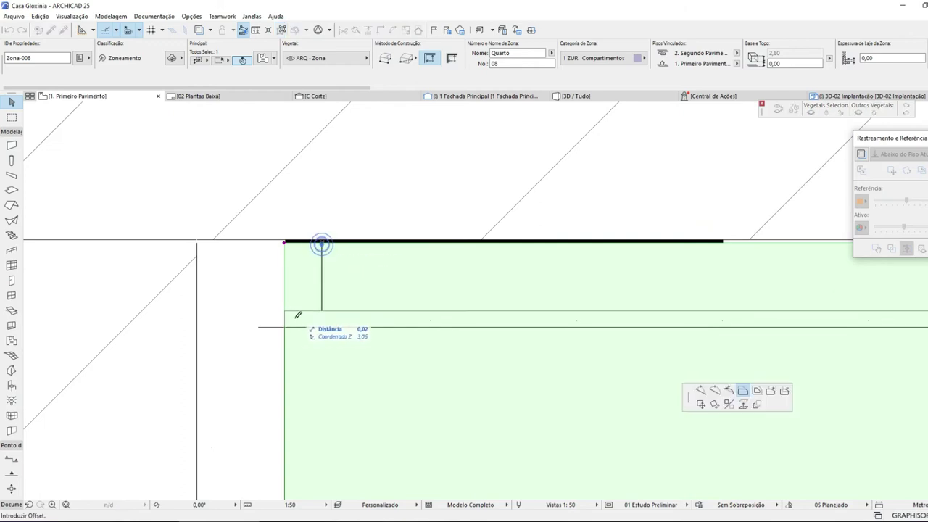
pyautogui.click(287, 325)
pyautogui.scroll(-6, 475, 266)
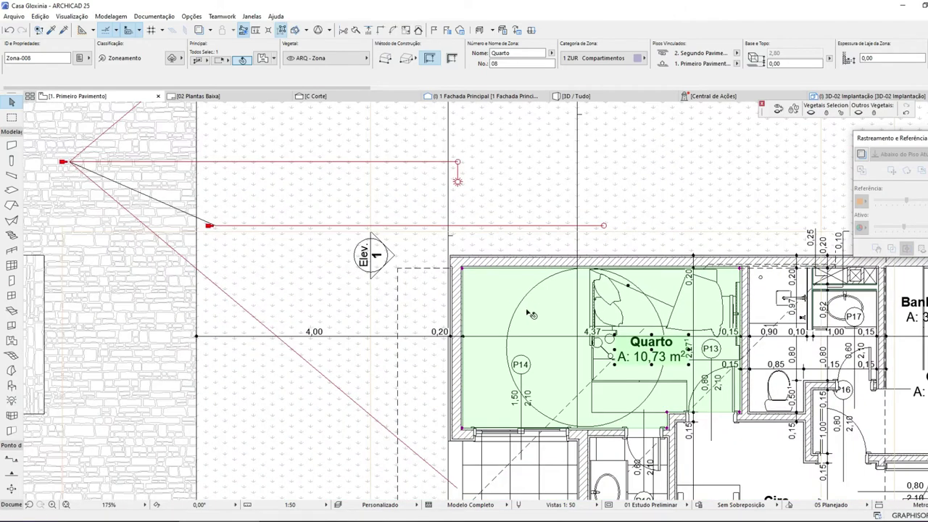
# - Move the Quarto zone's name and area stamp toward the middle of the enlarged room
pyautogui.moveTo(615, 348); pyautogui.dragTo(501, 294, button='middle')
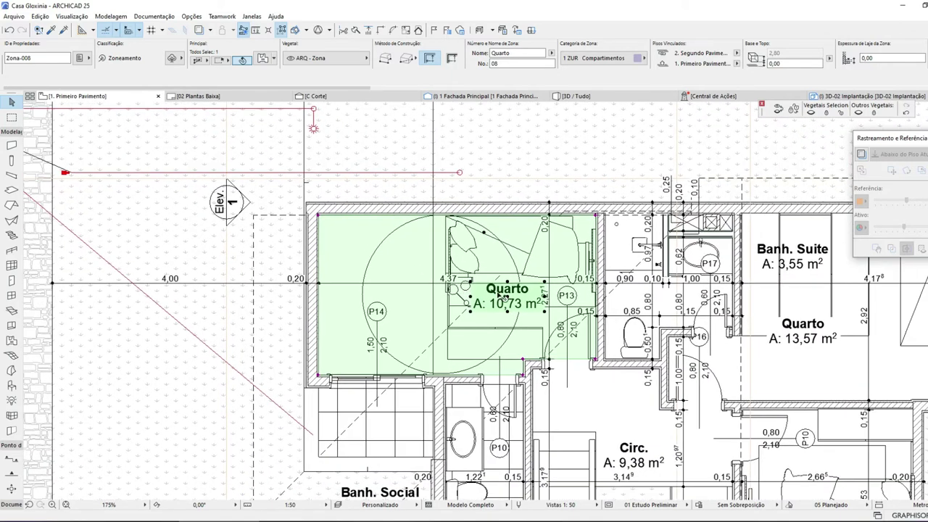
pyautogui.click(509, 298)
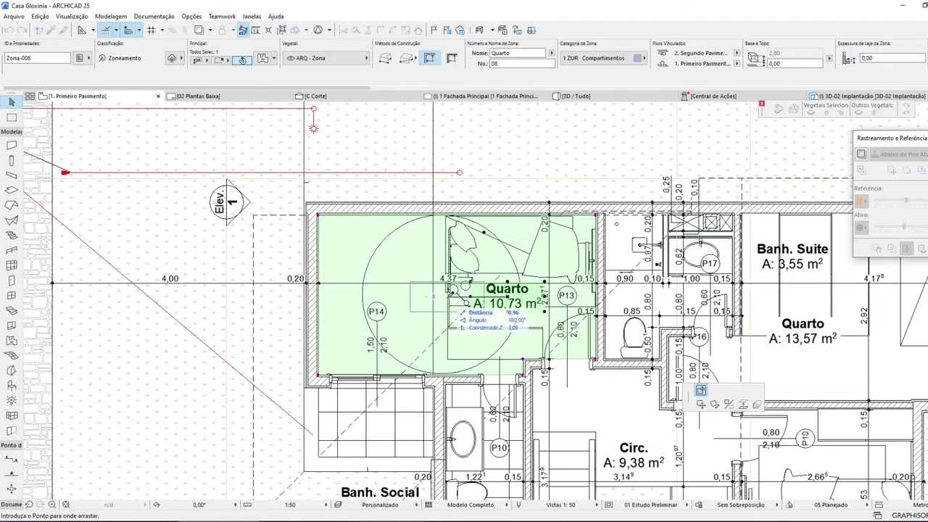
pyautogui.click(450, 310)
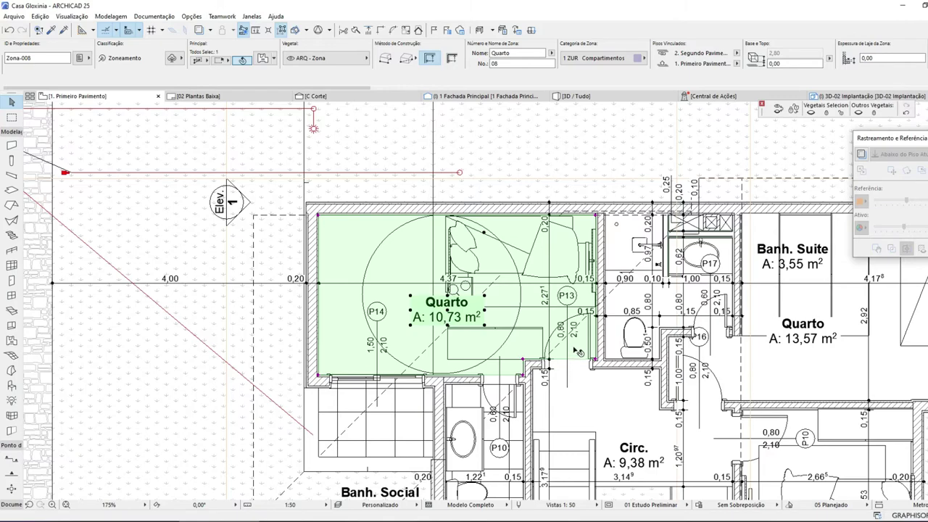
pyautogui.scroll(-5, 532, 311)
pyautogui.scroll(7, 529, 307)
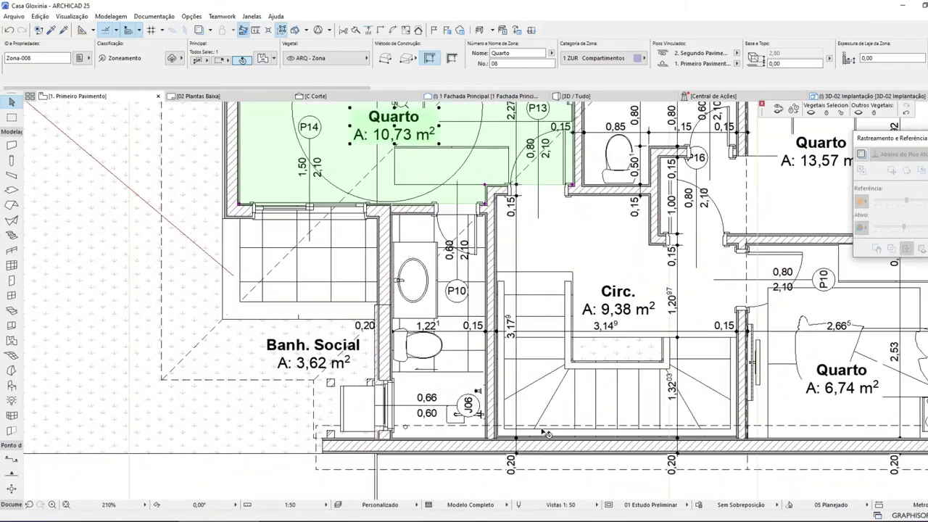
pyautogui.press('Escape')
# - Add a point to the vertical dimension chain in Circ. at the stair edge facing the Quarto room
pyautogui.click(517, 262)
pyautogui.scroll(-3, 540, 297)
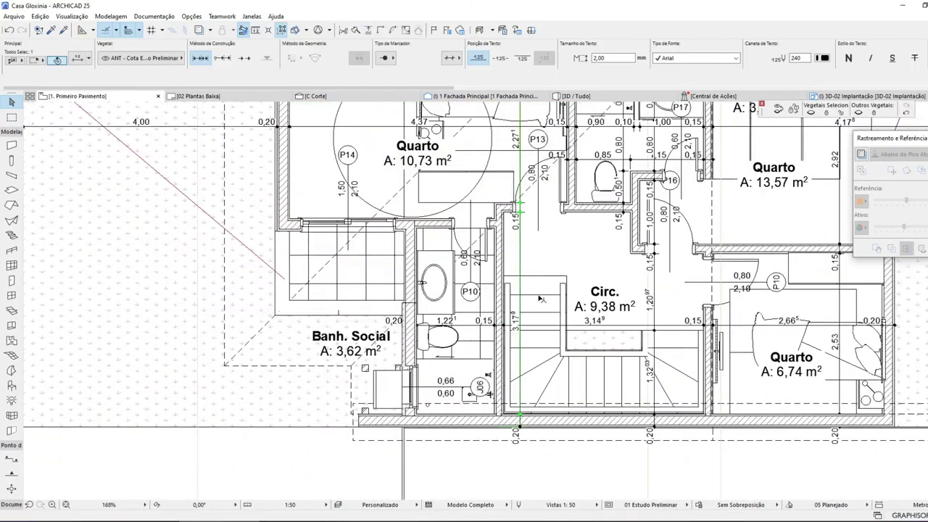
pyautogui.scroll(3, 540, 258)
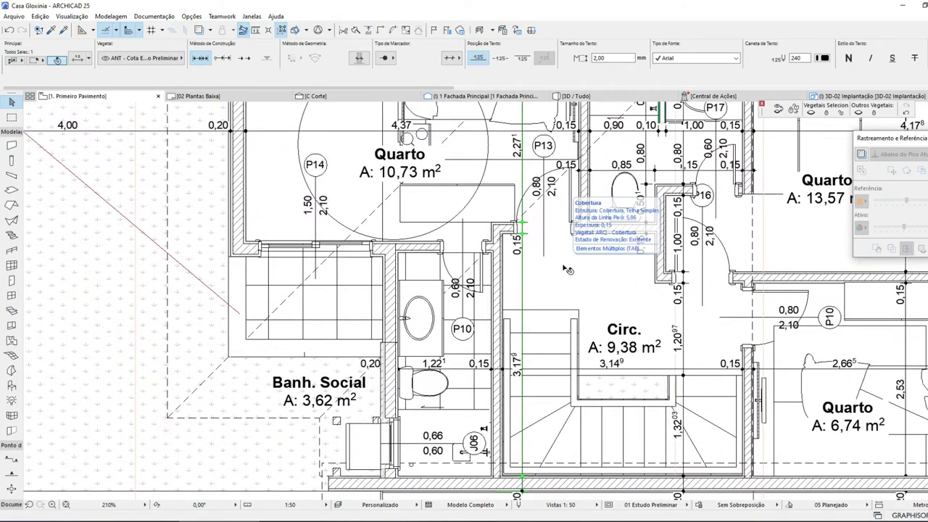
pyautogui.press('Escape')
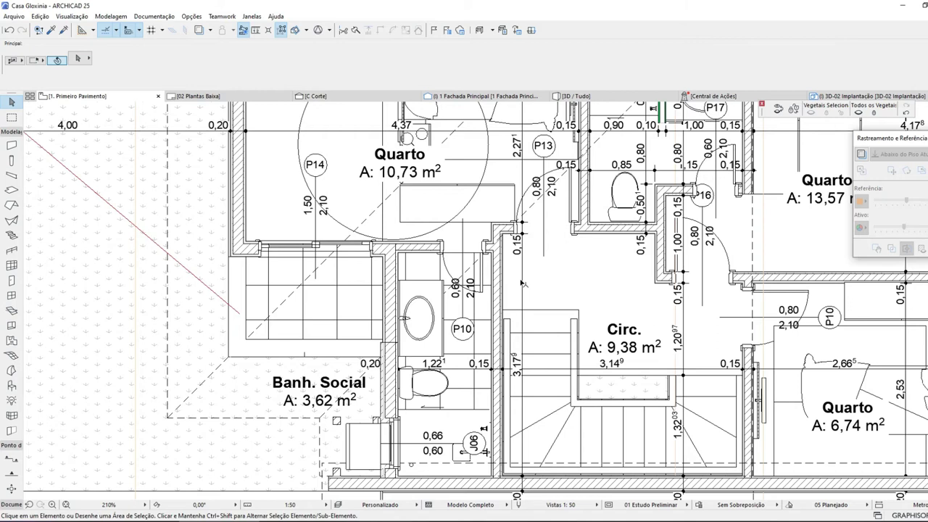
pyautogui.click(521, 280)
pyautogui.click(522, 287)
pyautogui.click(684, 377)
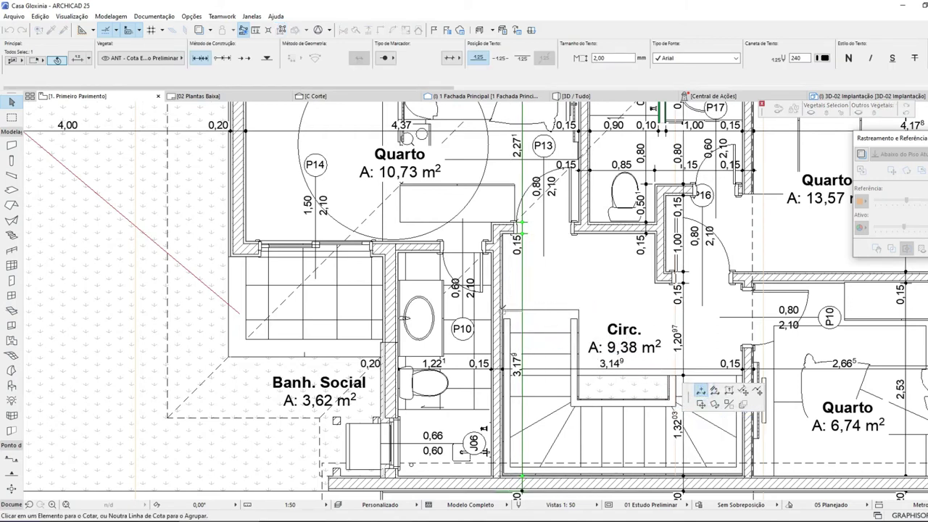
pyautogui.click(504, 307)
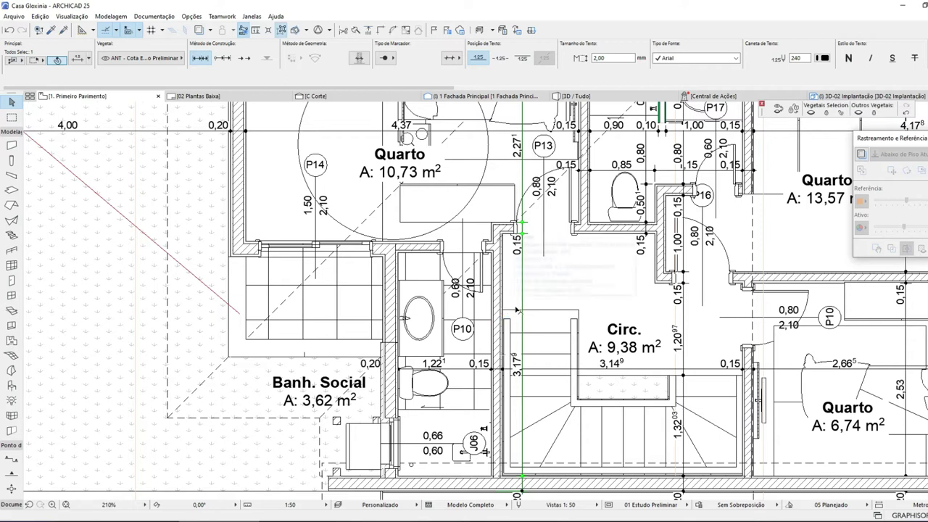
pyautogui.click(523, 302)
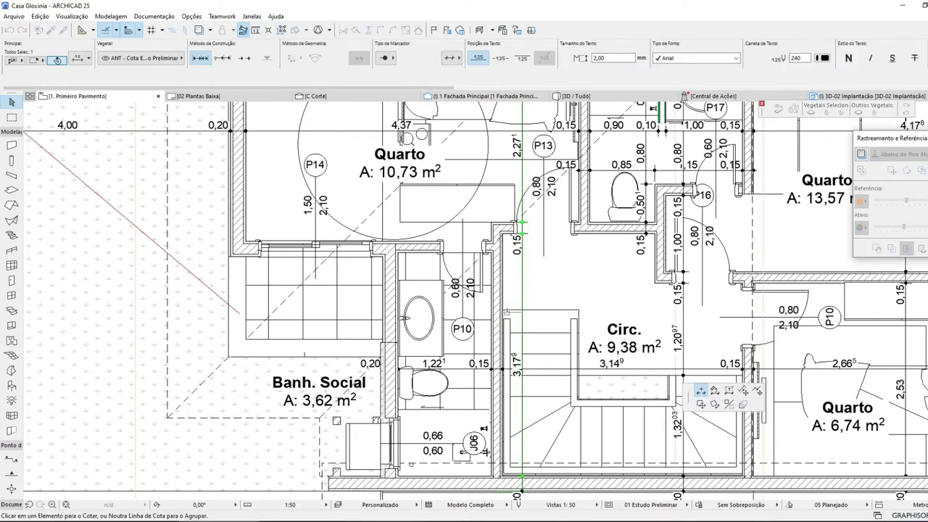
pyautogui.click(578, 310)
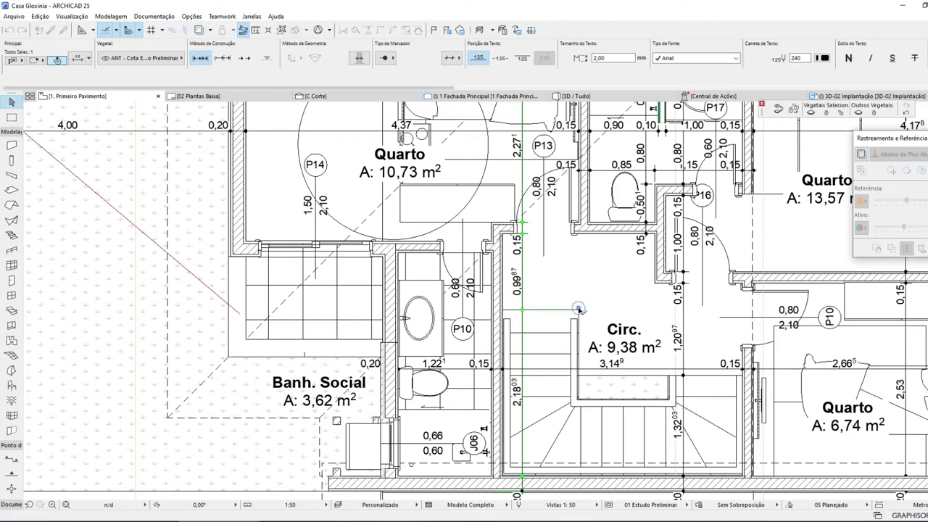
# - Try to relocate the new dimension point's reference to the outer corner of the stair edge
pyautogui.scroll(5, 576, 310)
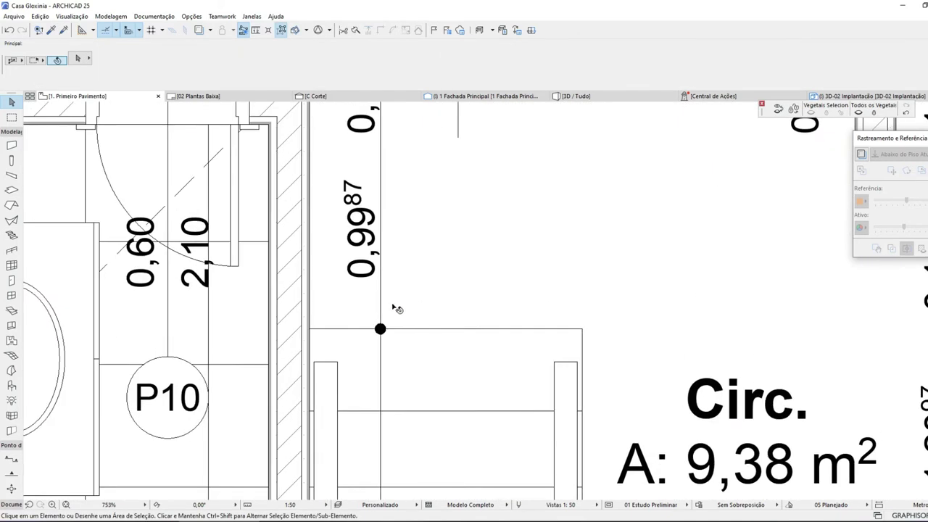
pyautogui.click(380, 330)
pyautogui.click(380, 329)
pyautogui.click(701, 392)
pyautogui.click(581, 334)
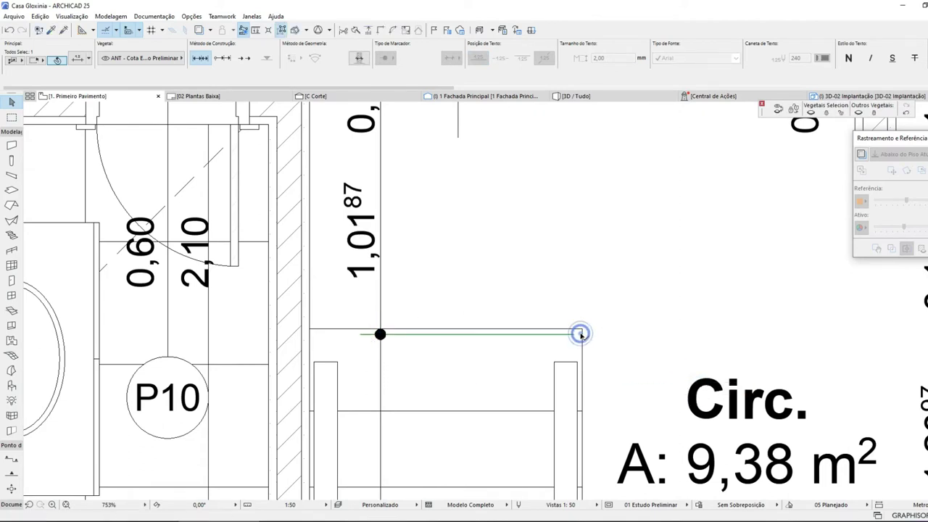
pyautogui.scroll(-5, 525, 278)
pyautogui.scroll(3, 537, 286)
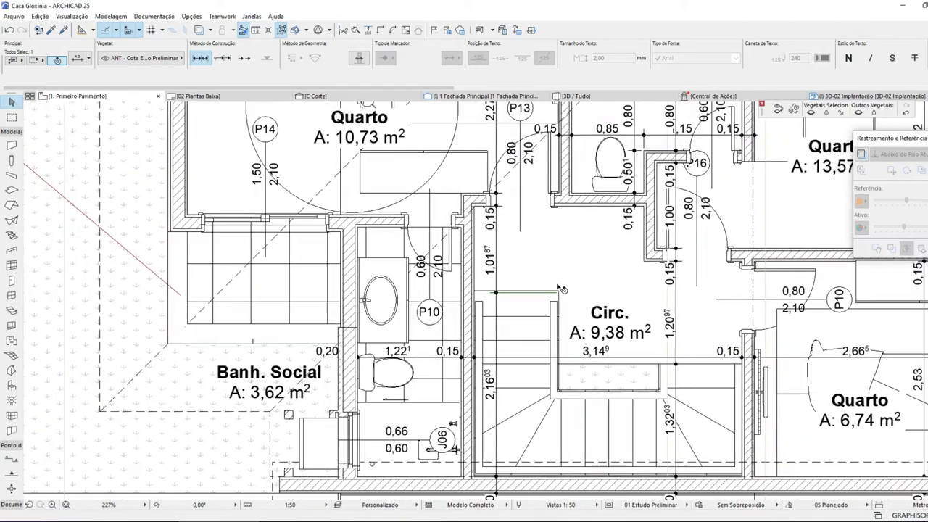
# - Realign the dimension point in the vertical chain with the stair edge facing the Quarto room
pyautogui.scroll(4, 545, 293)
pyautogui.click(254, 322)
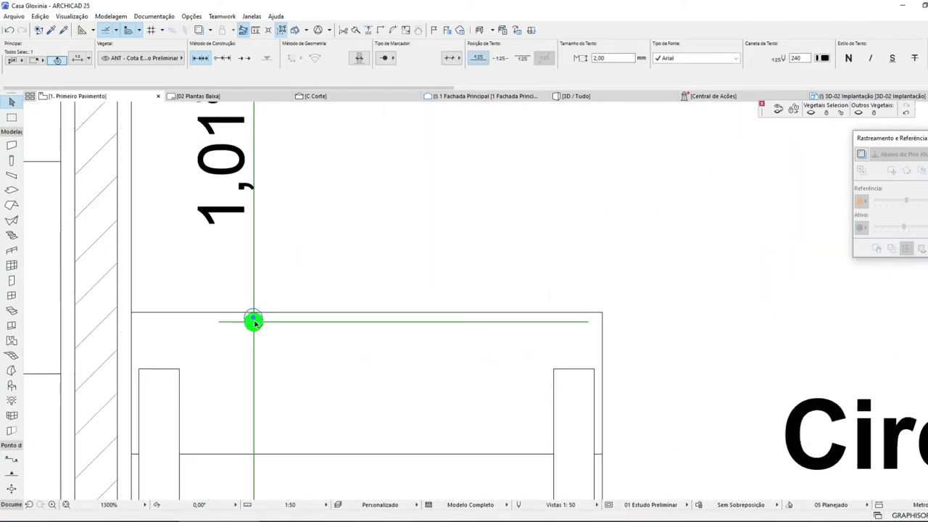
pyautogui.click(254, 321)
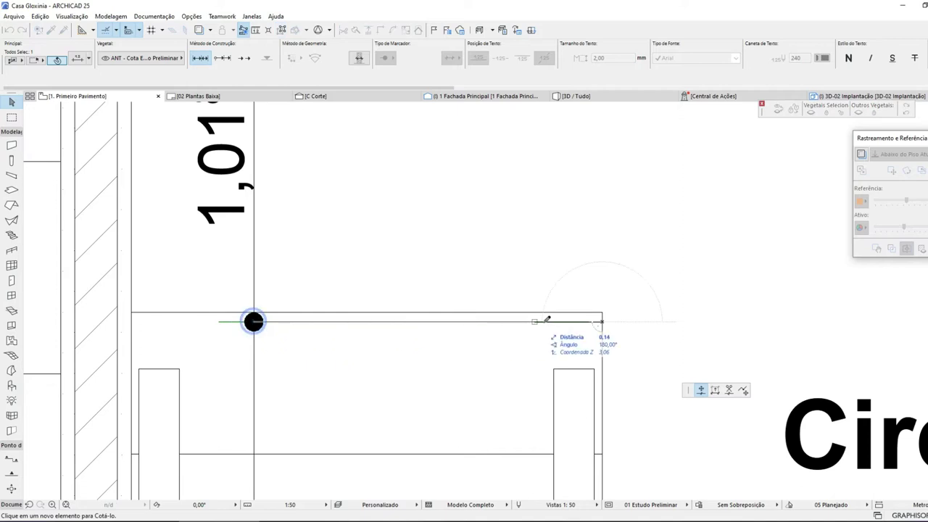
pyautogui.scroll(-10, 555, 259)
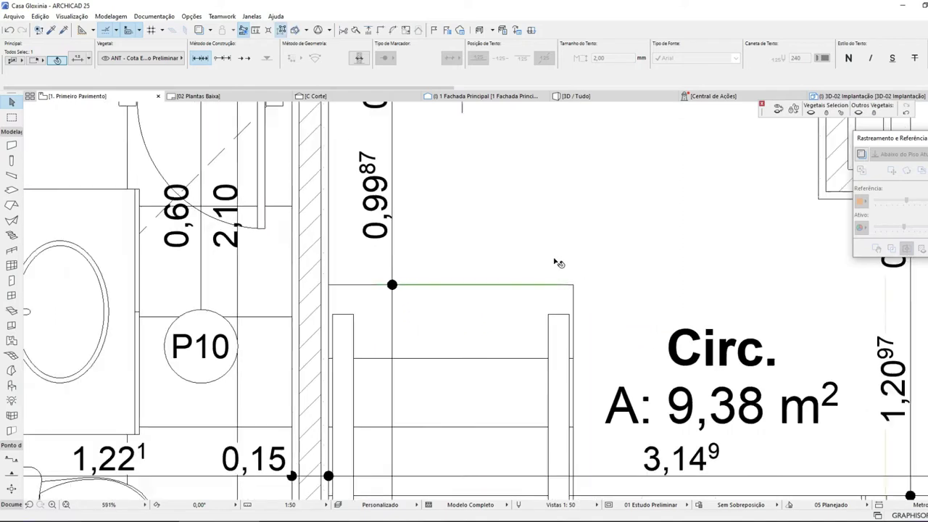
pyautogui.press('Escape')
# - Shift the vertical dimension chain over the stair slightly away from the bathroom wall, toward the Circ. label
pyautogui.scroll(3, 494, 174)
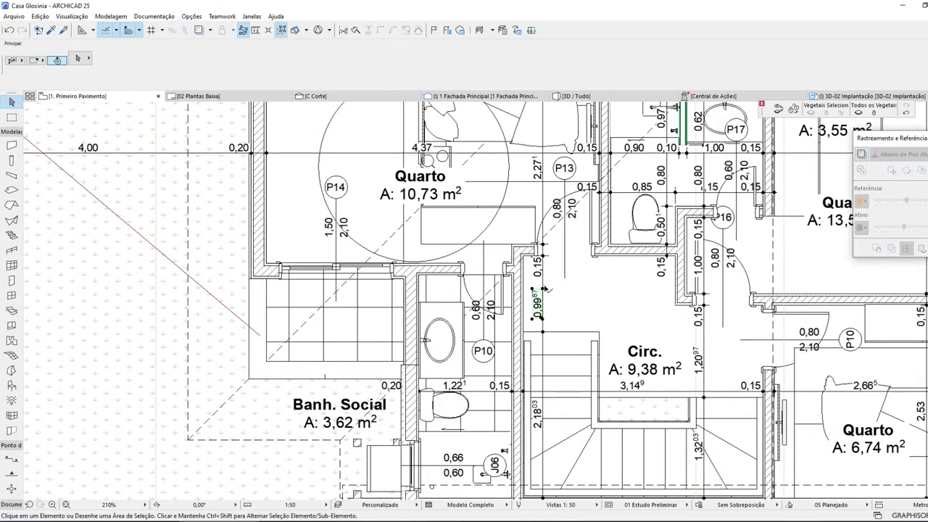
pyautogui.click(537, 305)
pyautogui.click(538, 267)
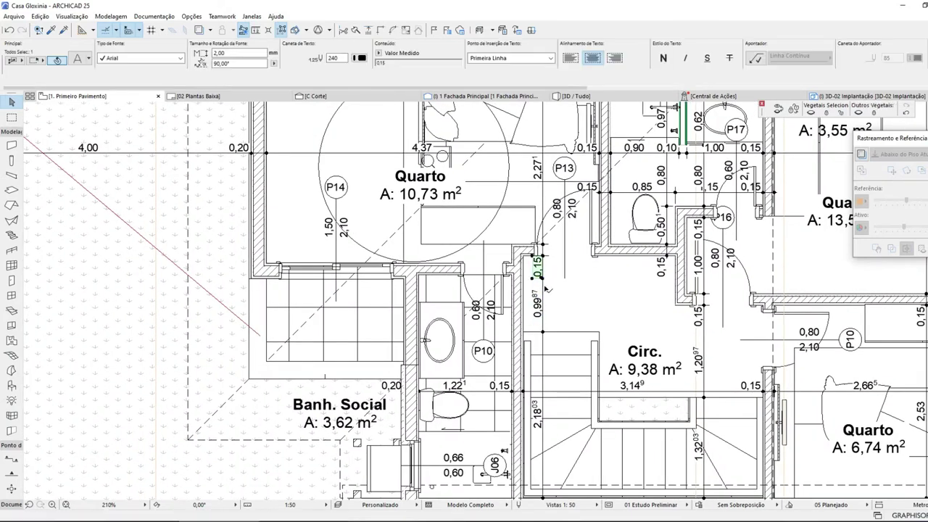
pyautogui.press('Escape')
pyautogui.hotkey('ctrl', 'd')
pyautogui.click(568, 292)
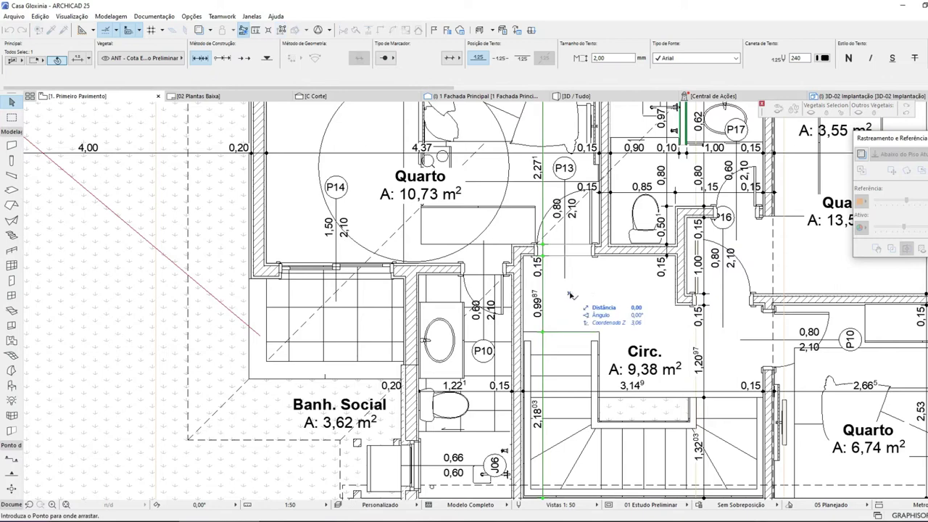
pyautogui.click(578, 292)
pyautogui.scroll(-5, 577, 293)
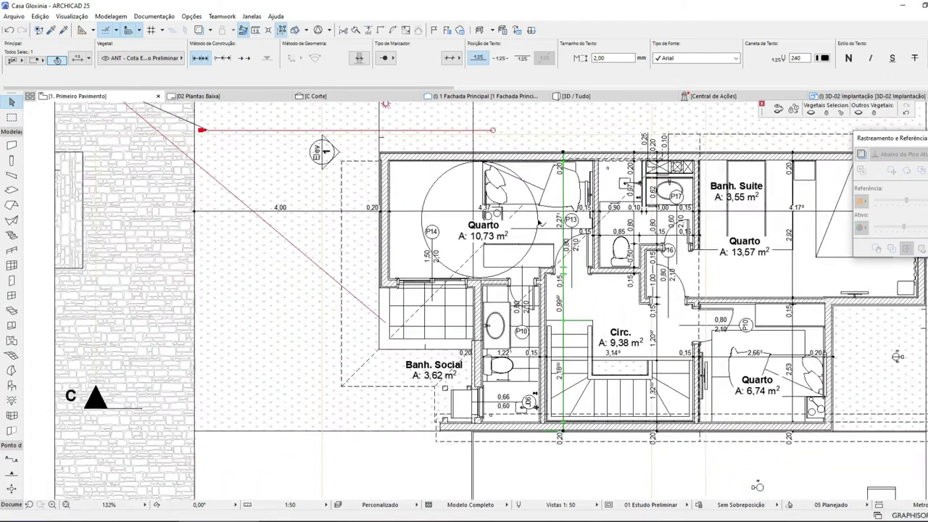
# - Deselect the stair dimension chain, then collapse the modelling and viewpoint tool groups and expand the documentation tools
pyautogui.scroll(3, 535, 218)
pyautogui.press('Escape')
pyautogui.scroll(-2, 480, 328)
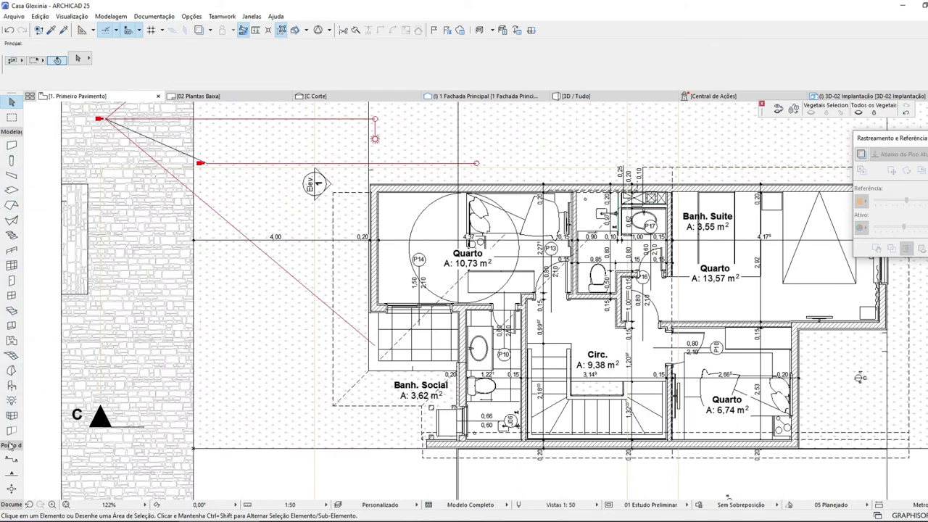
pyautogui.click(9, 131)
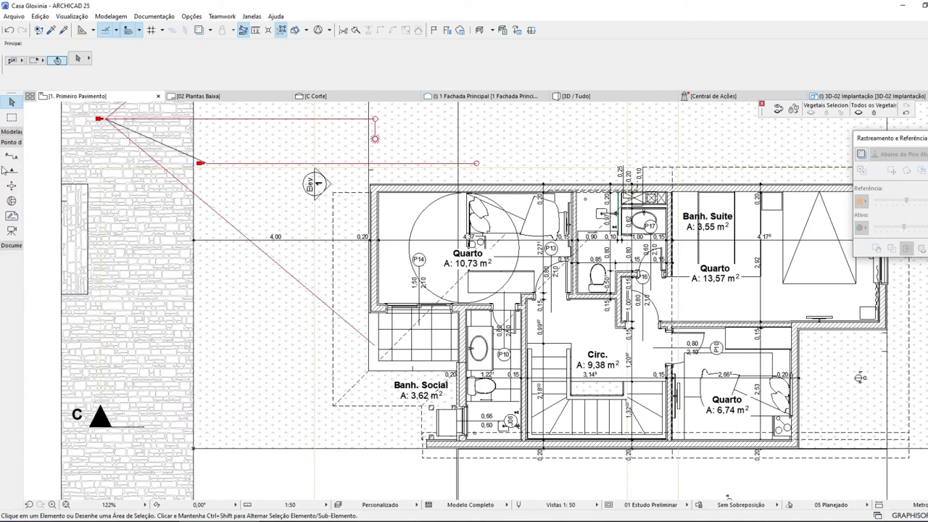
pyautogui.click(11, 142)
pyautogui.click(11, 152)
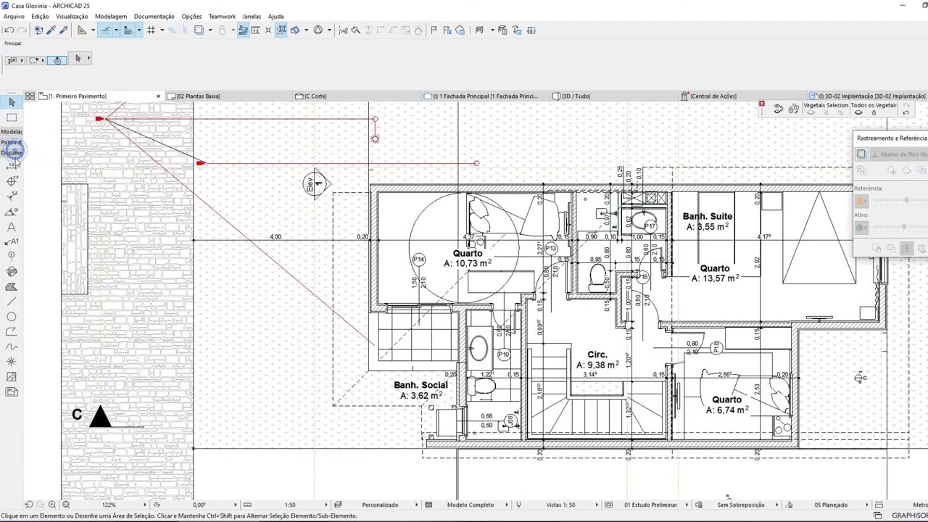
# - Add a vertical dimension chain through the 10,73 m² Quarto and the social bathroom, from the upper exterior wall to the lower exterior wall
pyautogui.click(13, 167)
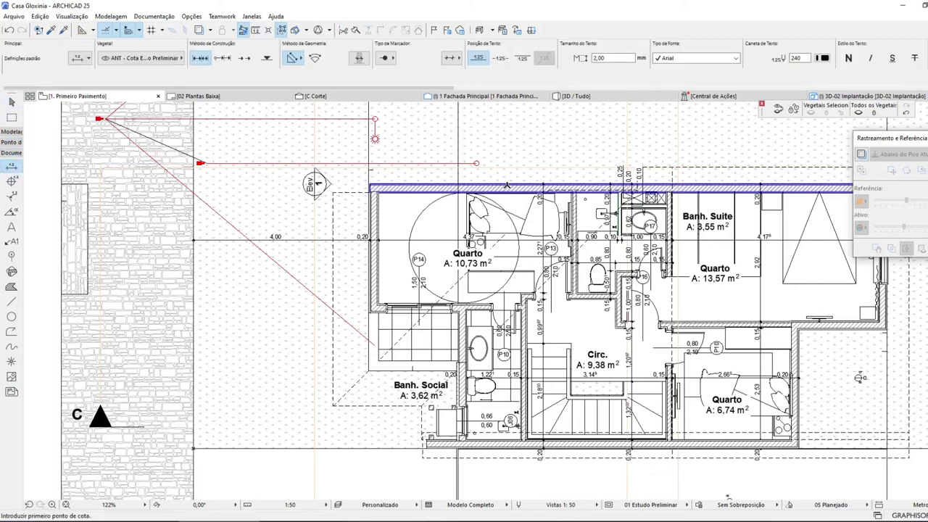
pyautogui.click(507, 185)
pyautogui.scroll(4, 519, 340)
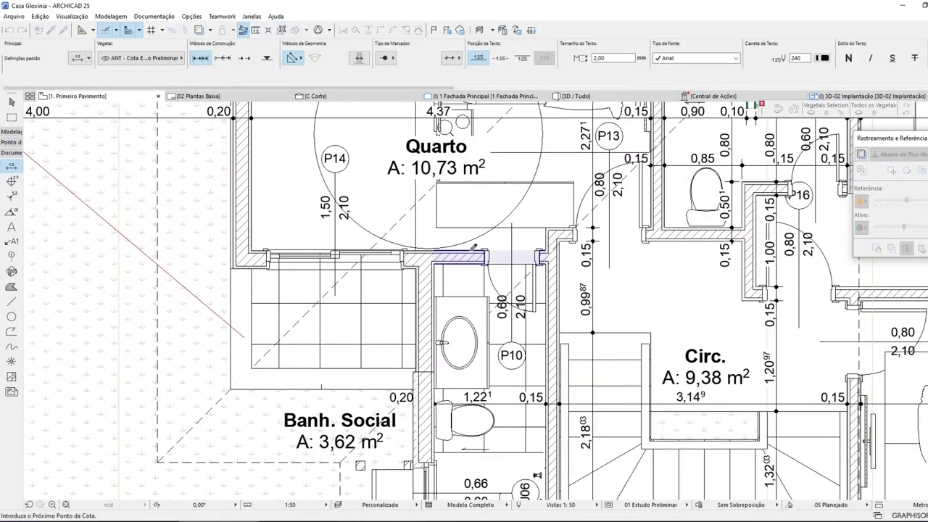
pyautogui.scroll(-3, 475, 250)
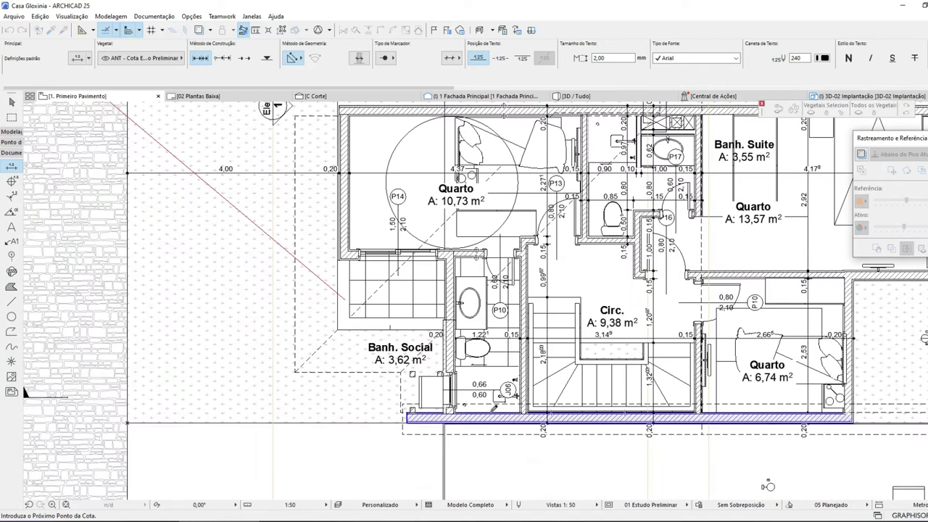
pyautogui.click(502, 347)
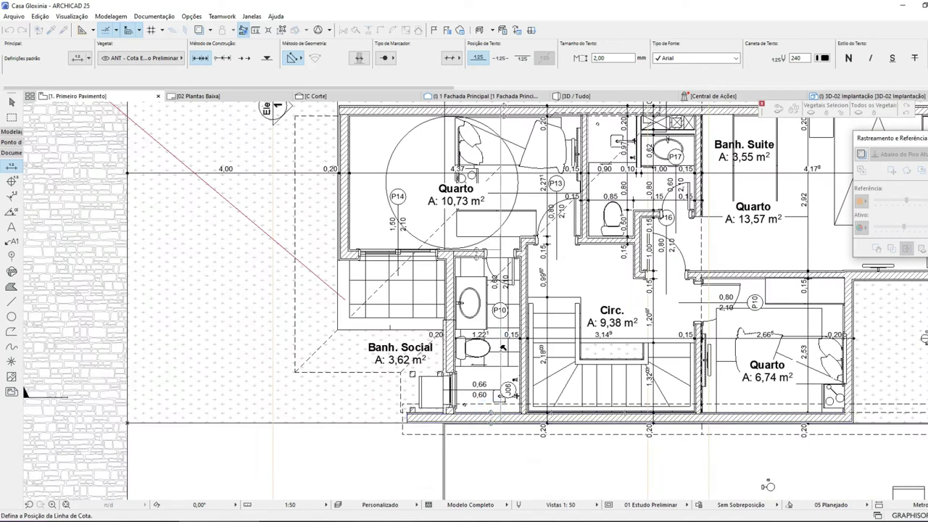
pyautogui.click(501, 347)
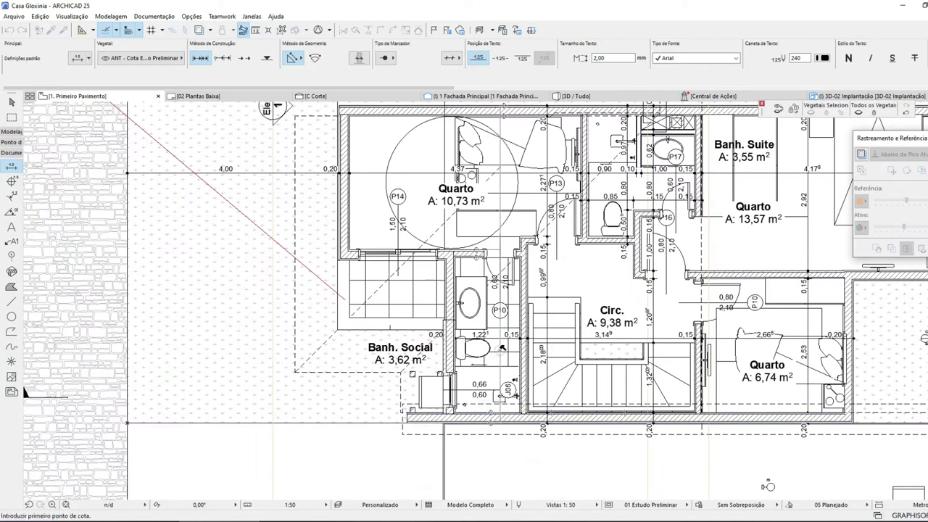
pyautogui.press('Escape')
# - Change the display order of the new vertical dimension chain in the social bathroom and save the project
pyautogui.scroll(3, 507, 406)
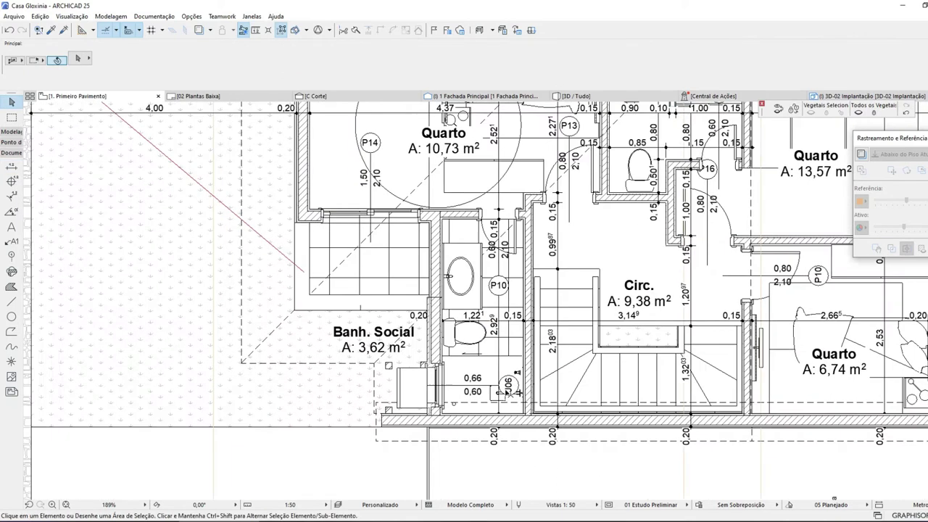
pyautogui.click(499, 369)
pyautogui.rightClick(499, 366)
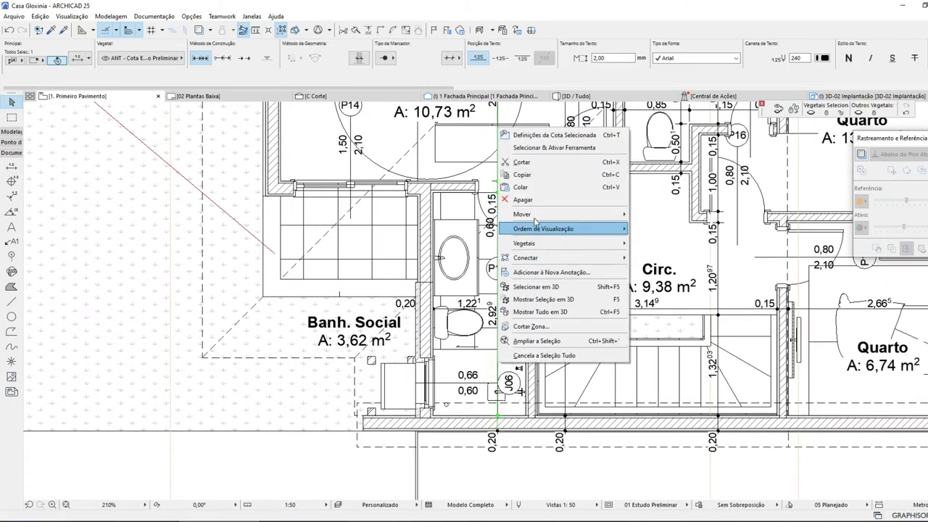
pyautogui.moveTo(610, 229)
pyautogui.click(680, 229)
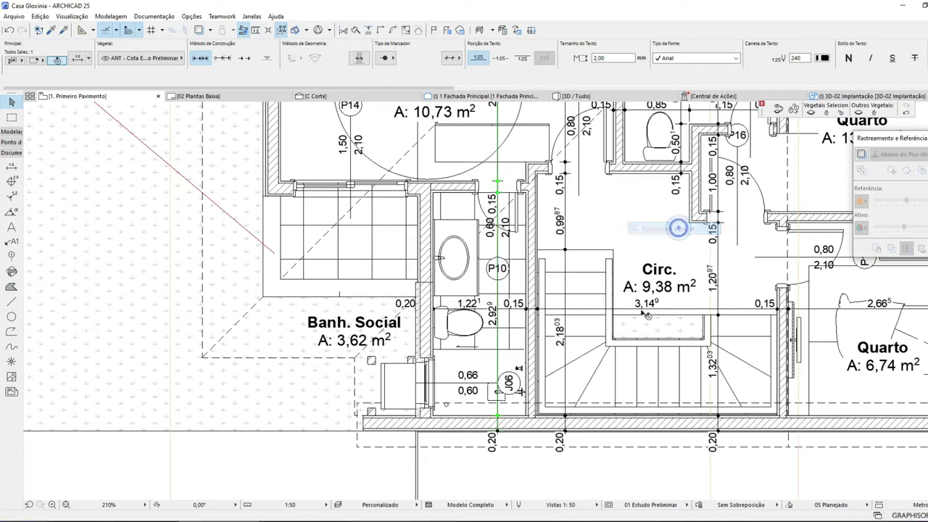
pyautogui.press('Escape')
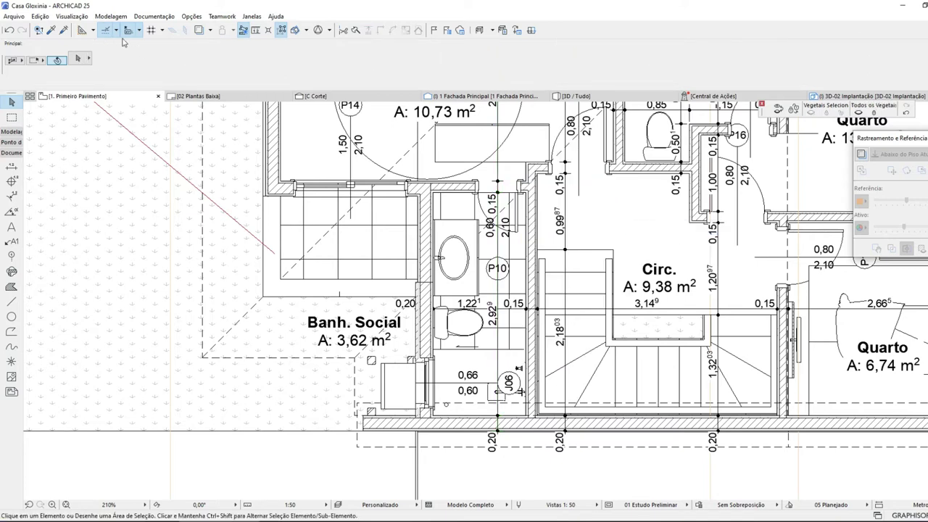
pyautogui.click(13, 19)
pyautogui.click(27, 79)
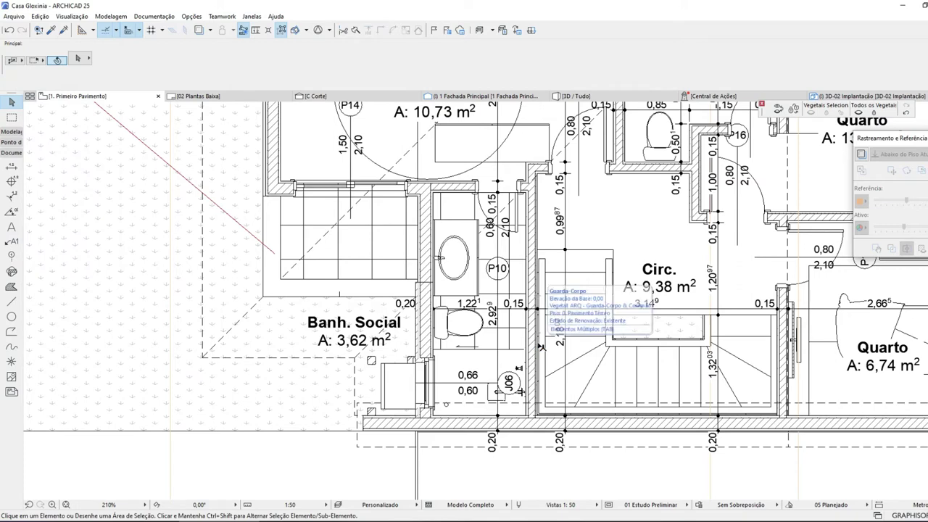
# - Add a vertical dimension chain through the 10,73 m² Quarto and its tiled balcony, beside the bathroom's outer wall, between the upper and lower exterior walls
pyautogui.scroll(-2, 536, 341)
pyautogui.scroll(-1, 517, 324)
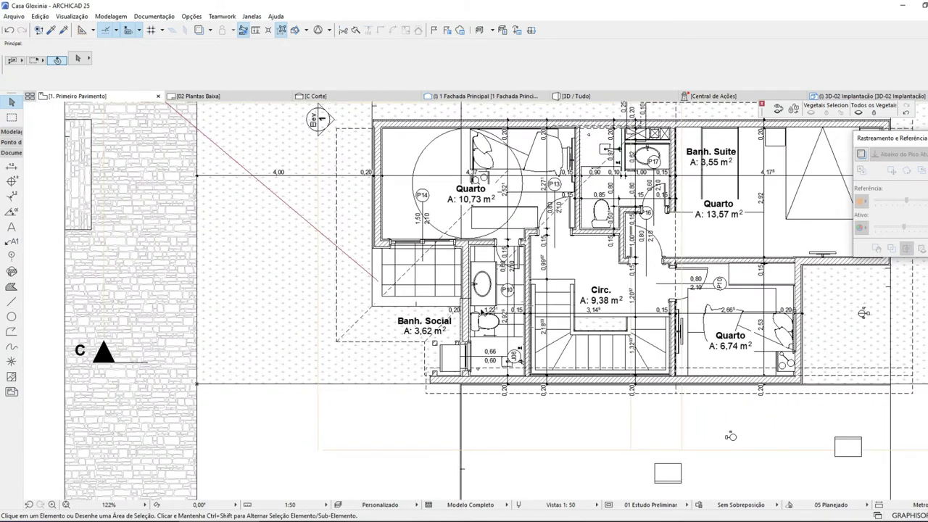
pyautogui.scroll(1, 448, 276)
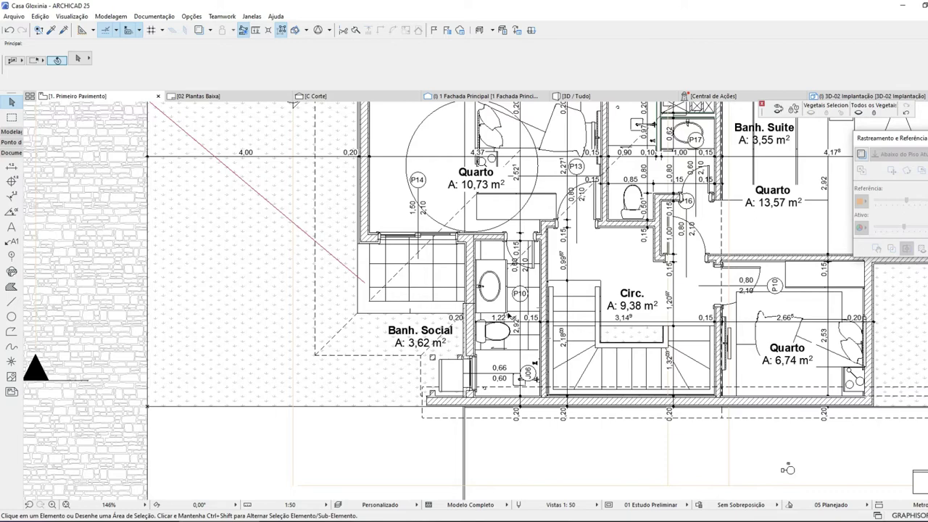
pyautogui.click(12, 166)
pyautogui.scroll(-1, 390, 217)
pyautogui.scroll(-4, 390, 218)
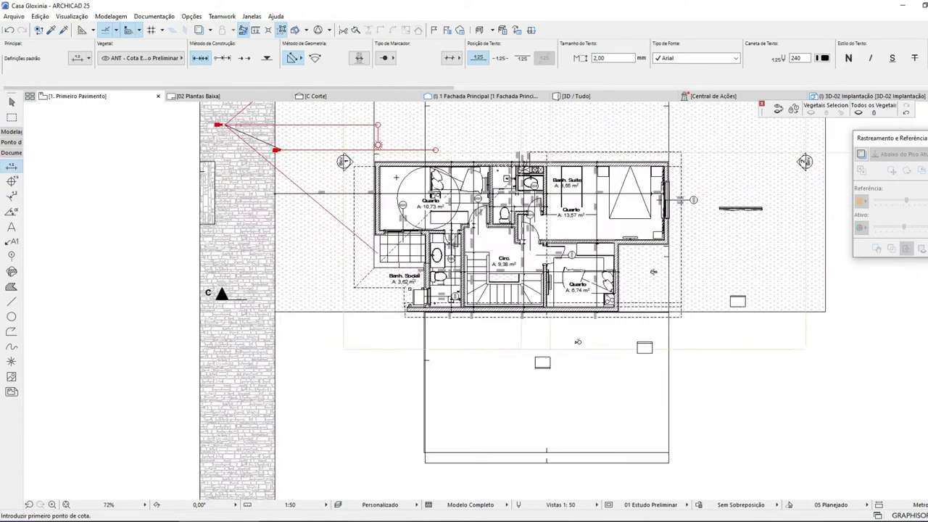
pyautogui.scroll(3, 396, 174)
pyautogui.click(414, 151)
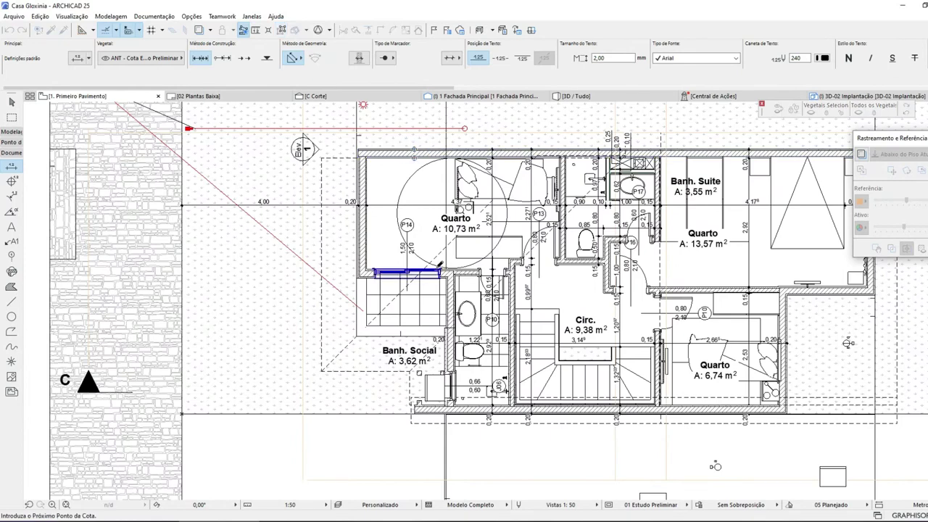
pyautogui.scroll(5, 439, 268)
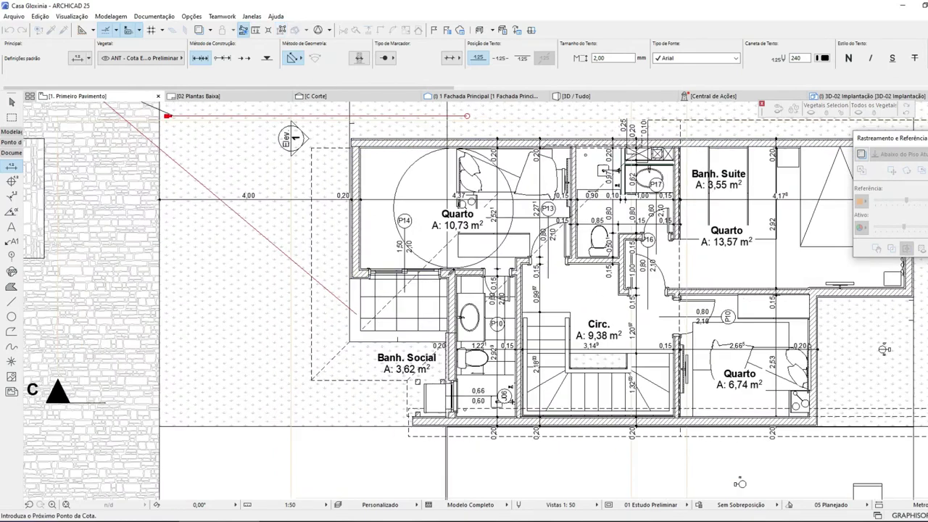
pyautogui.scroll(-4, 441, 257)
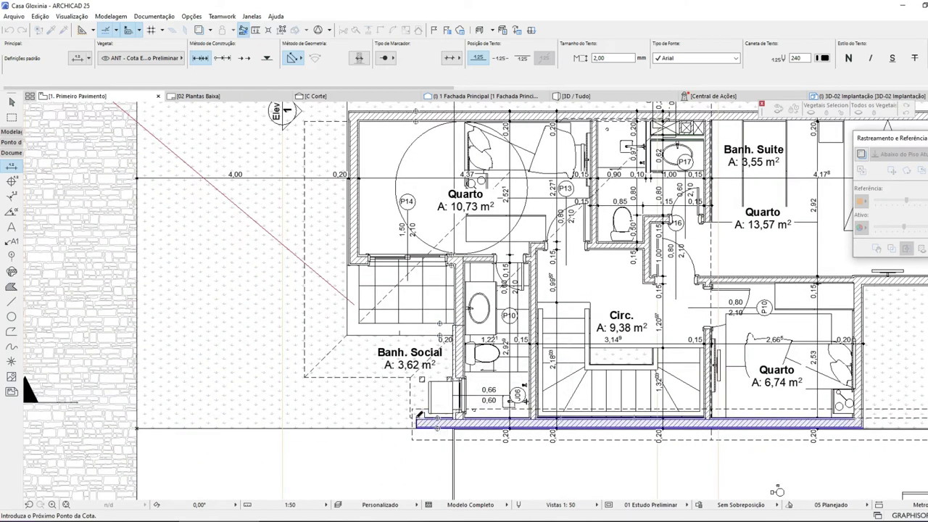
pyautogui.doubleClick(421, 299)
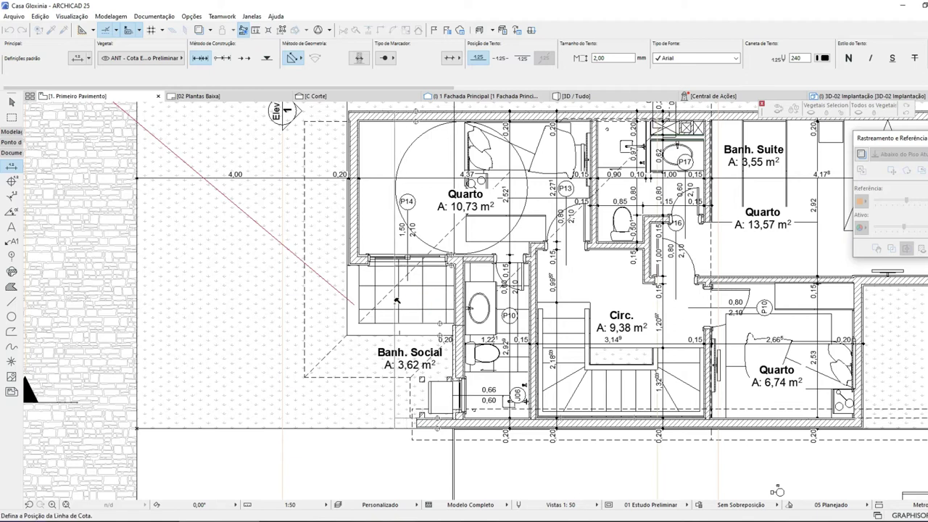
pyautogui.click(393, 300)
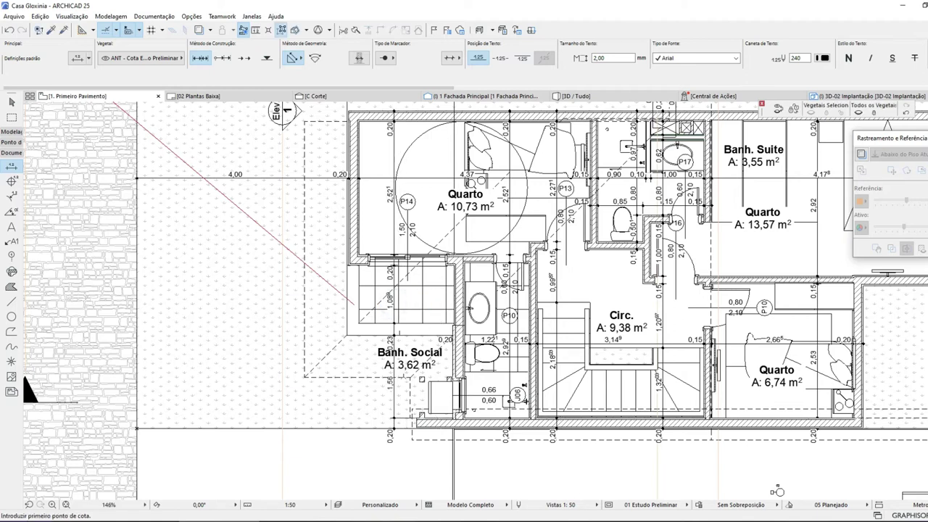
pyautogui.press('Escape')
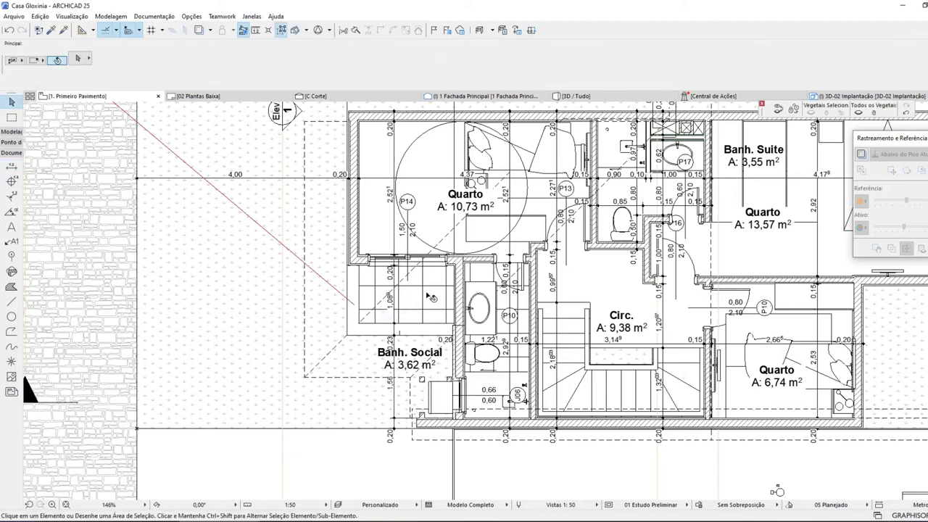
# - Save the project with the balcony dimension chain in place
pyautogui.scroll(-2, 428, 296)
pyautogui.scroll(3, 367, 153)
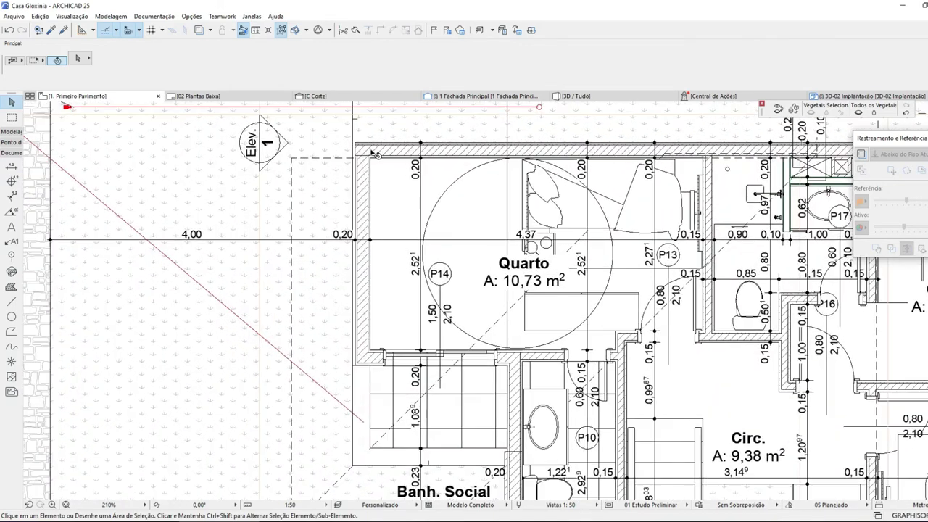
pyautogui.click(14, 16)
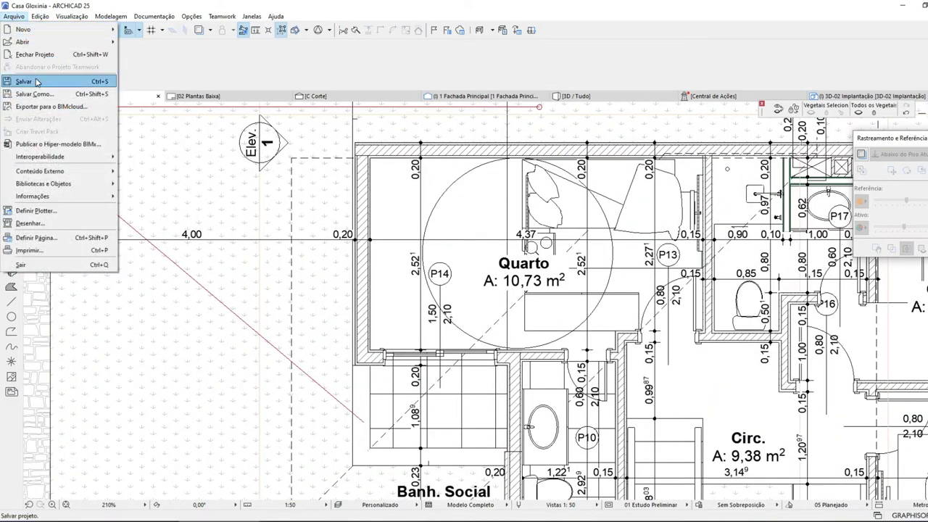
pyautogui.click(35, 77)
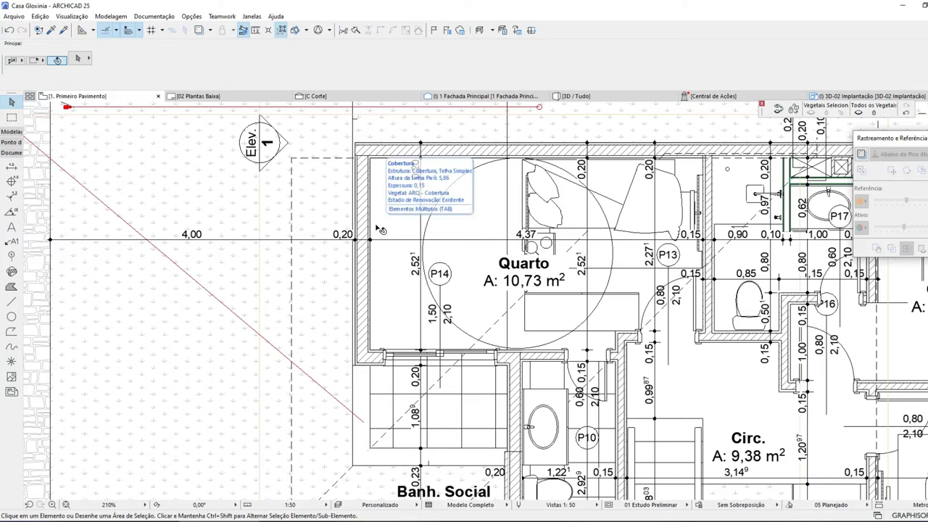
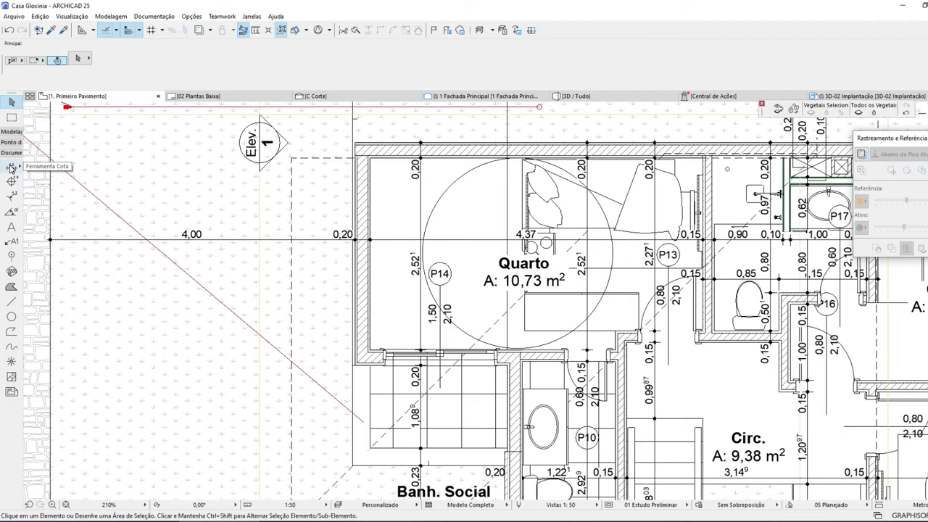
pyautogui.scroll(3, 659, 201)
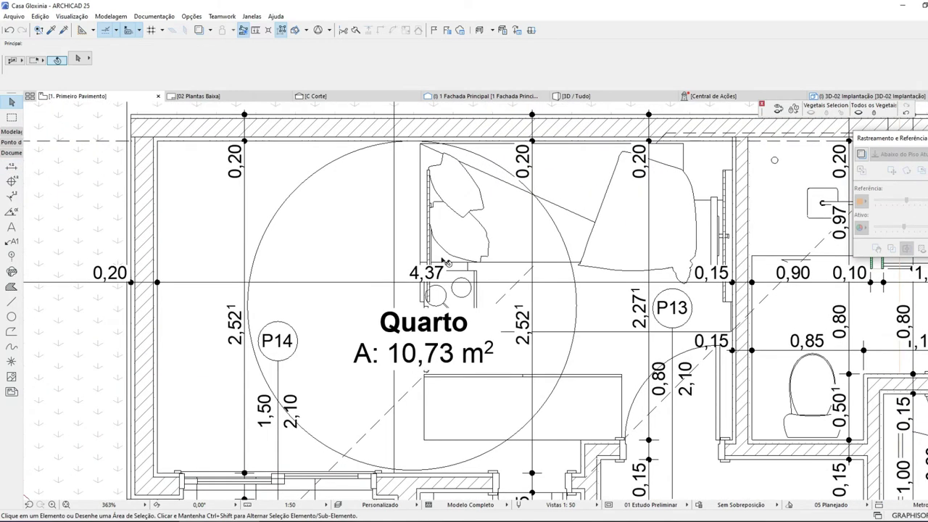
pyautogui.click(440, 256)
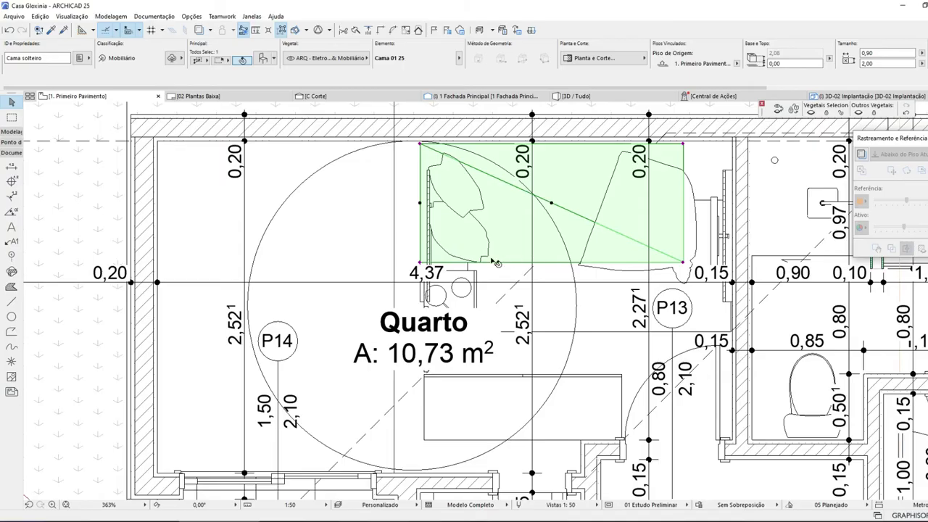
pyautogui.scroll(-6, 507, 243)
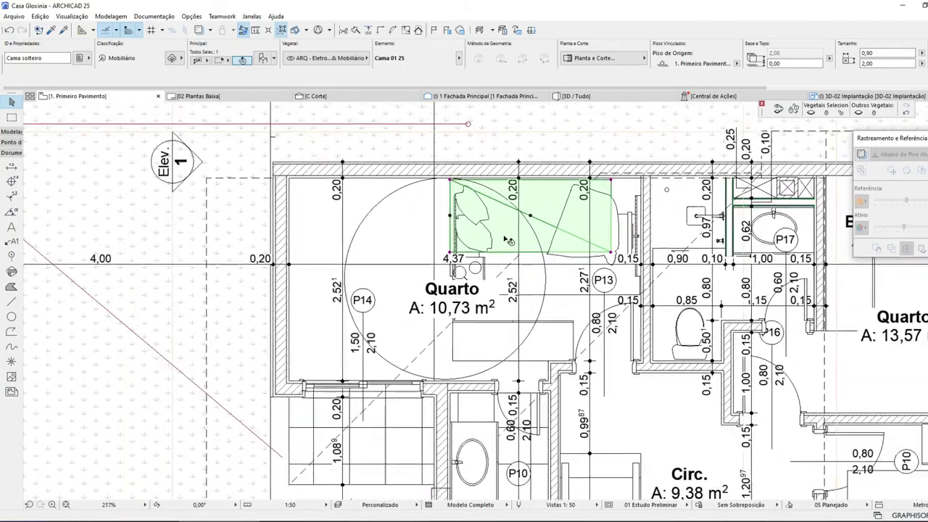
pyautogui.scroll(-2, 529, 252)
pyautogui.scroll(3, 697, 278)
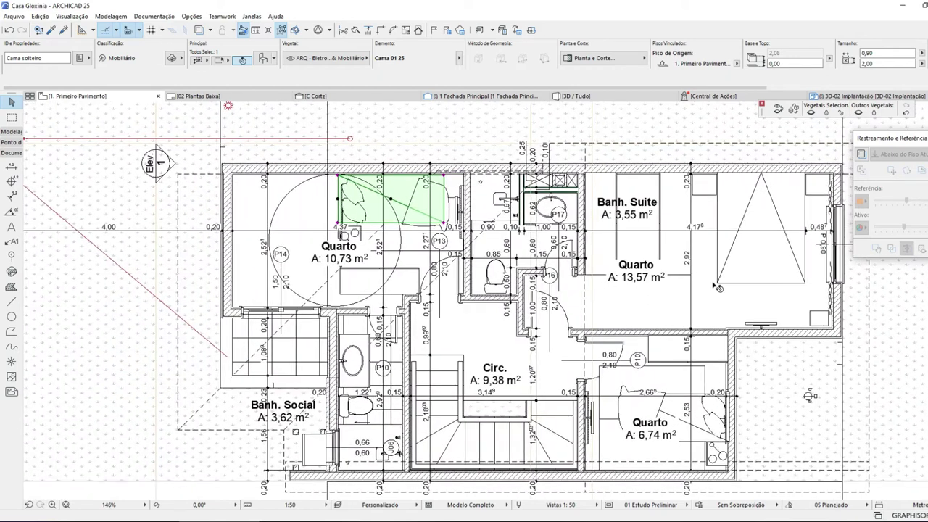
pyautogui.press('Escape')
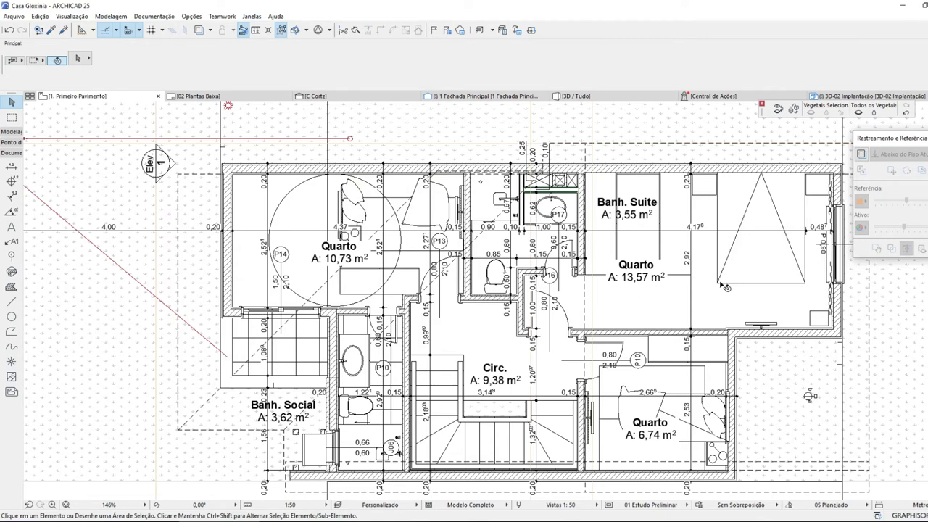
pyautogui.click(718, 283)
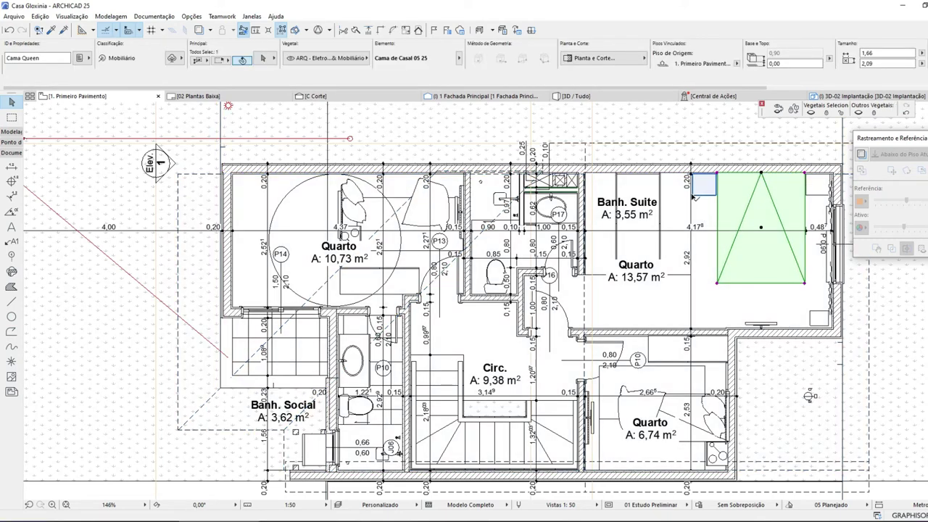
pyautogui.click(693, 193)
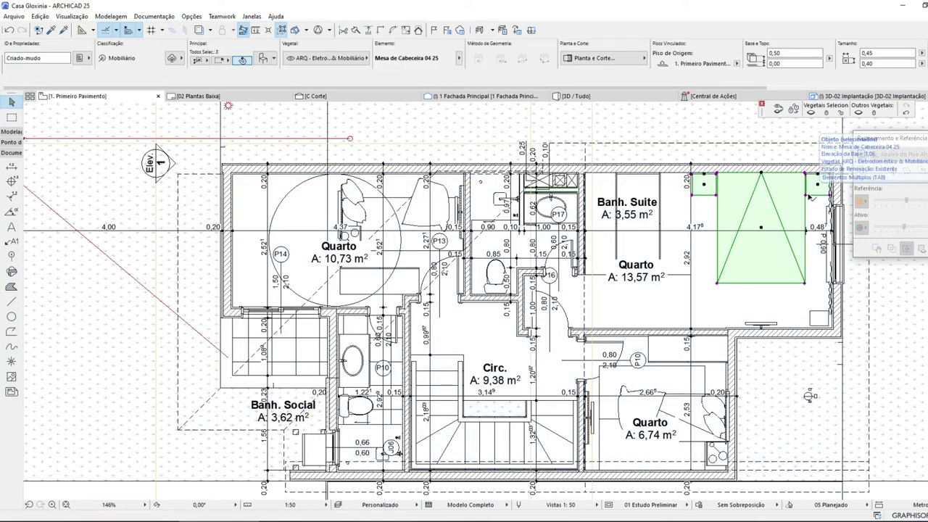
pyautogui.hotkey('ctrl', 'd')
pyautogui.press('ctrl')
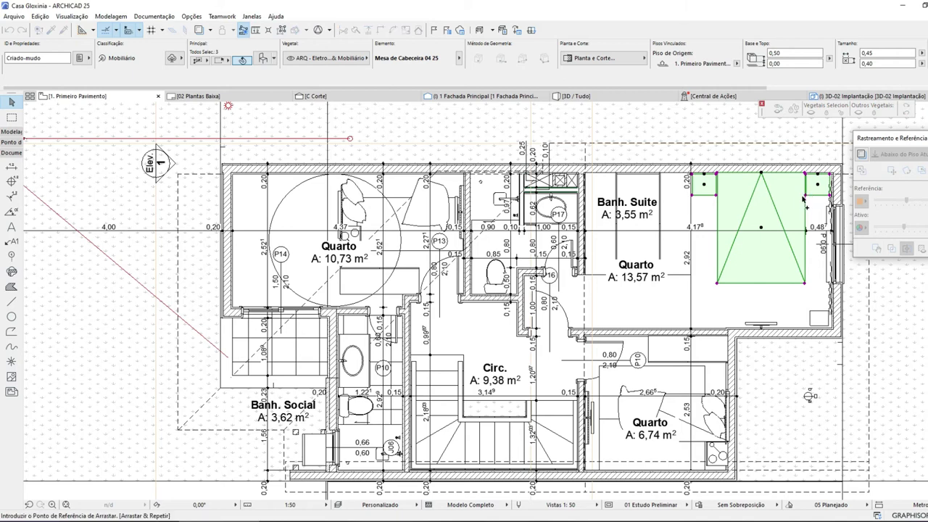
pyautogui.press('Escape')
pyautogui.press('Escape')
pyautogui.click(773, 285)
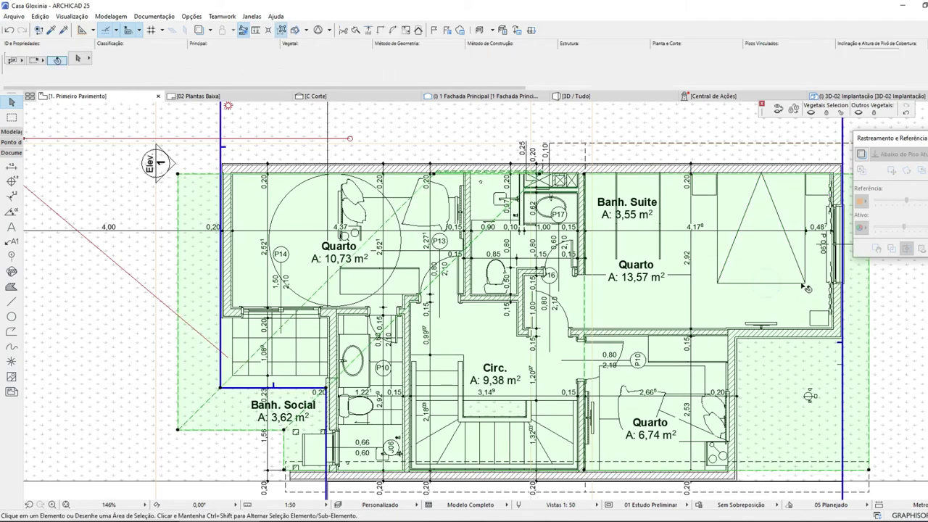
pyautogui.press('Escape')
# - Try to move the queen bed from the 13,57 m² Quarto to the upper-left corner of the 10,73 m² Quarto, and undo the move
pyautogui.click(803, 281)
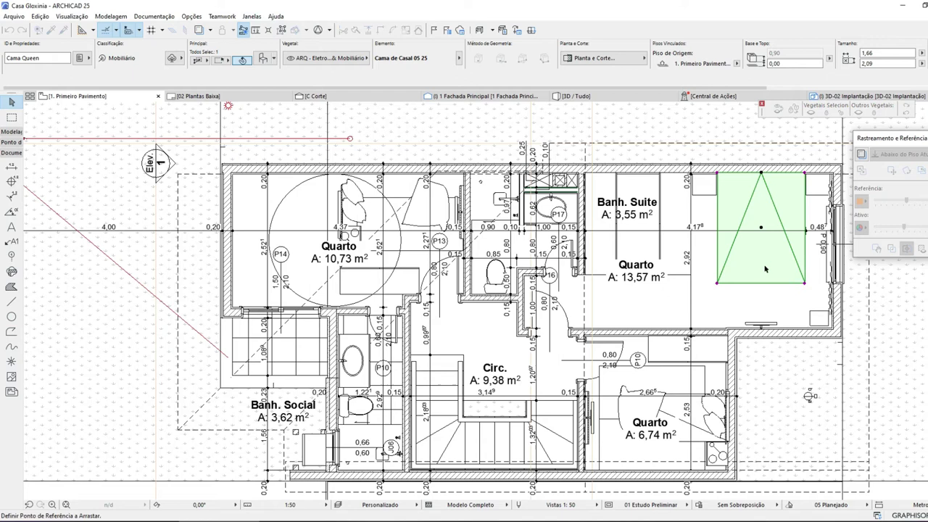
pyautogui.click(761, 209)
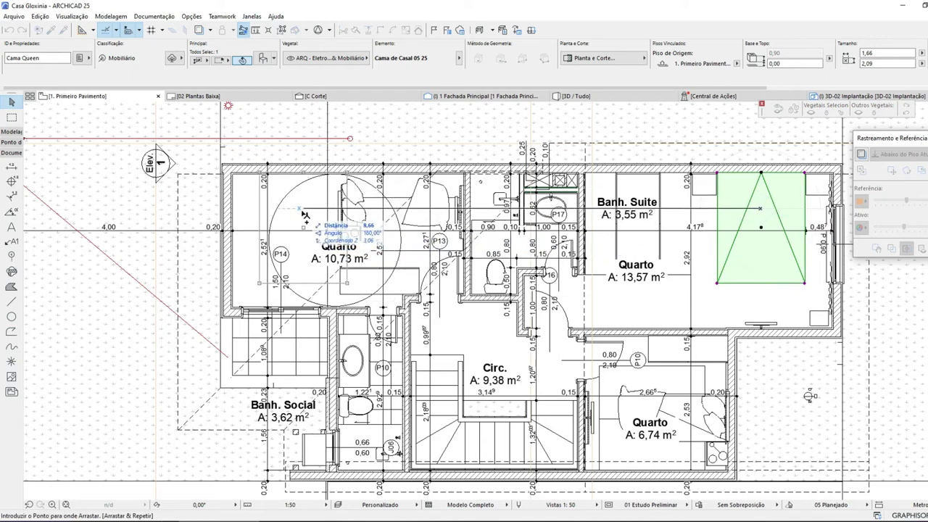
pyautogui.press('Escape')
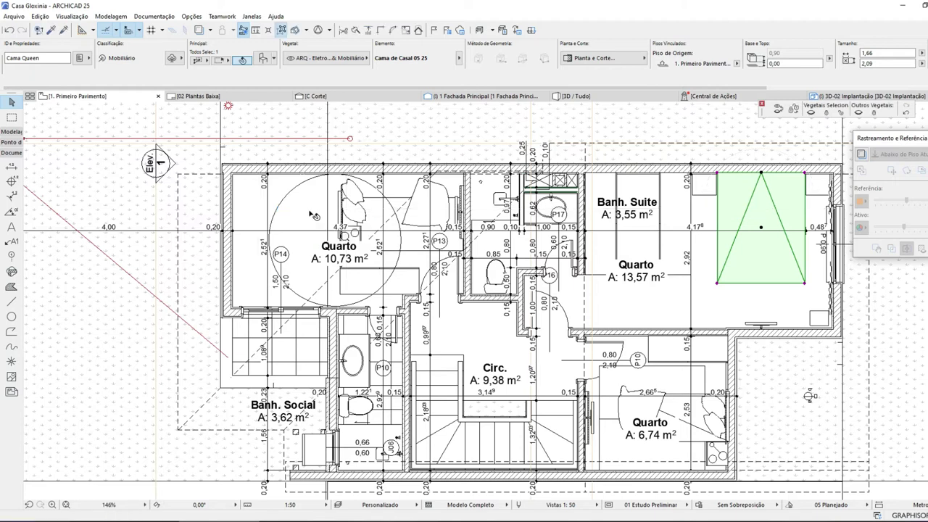
pyautogui.hotkey('ctrl', 'd')
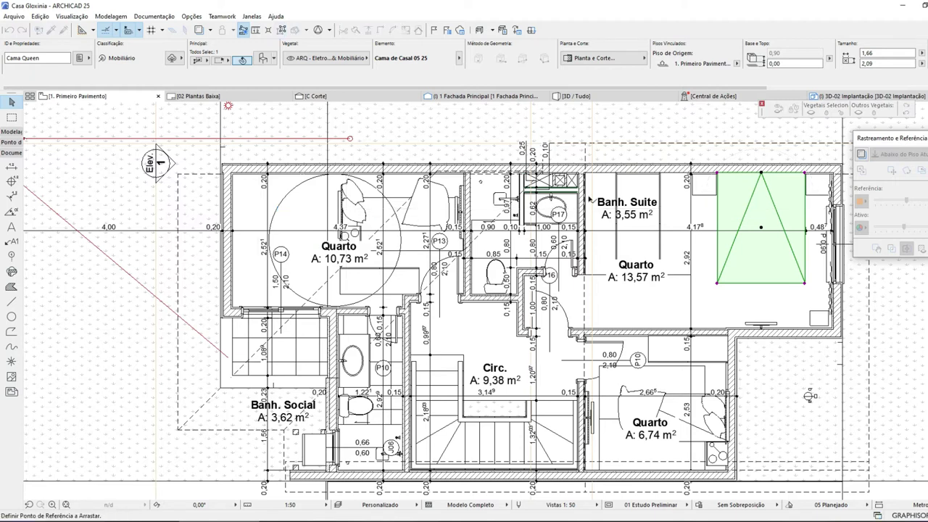
pyautogui.click(719, 174)
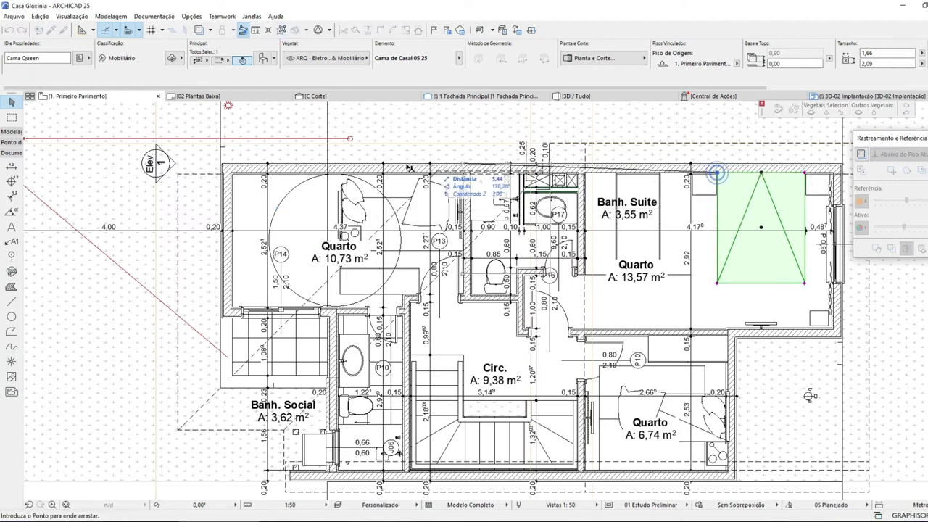
pyautogui.click(233, 176)
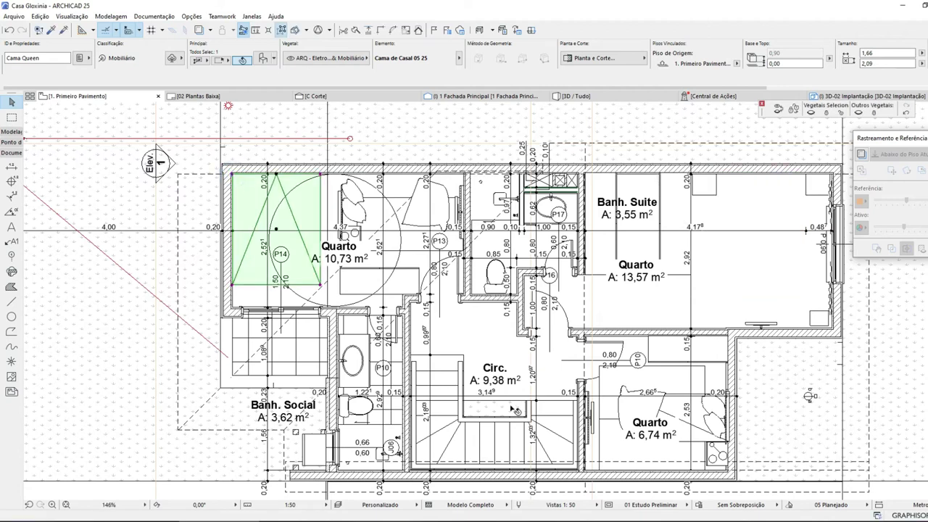
pyautogui.click(11, 32)
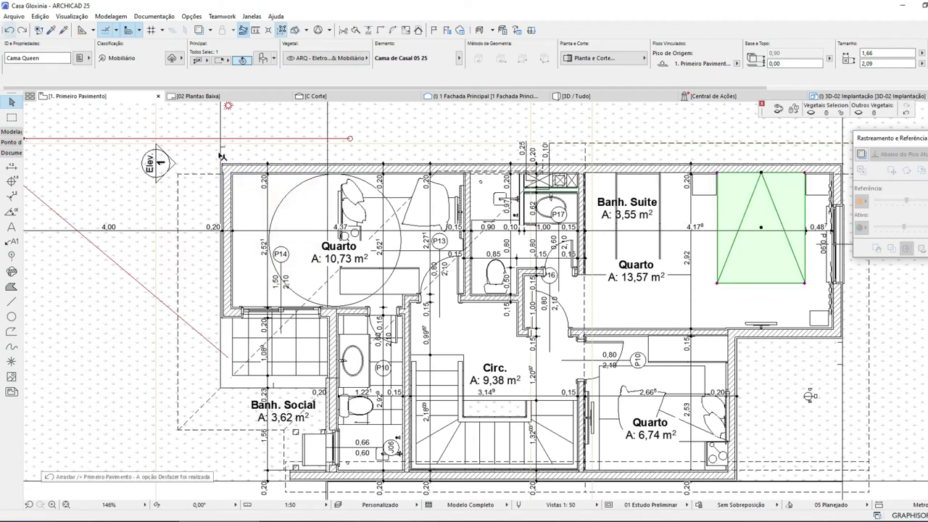
# - Copy the queen bed from the 13,57 m² Quarto into the upper-left inner corner of the 10,73 m² Quarto
pyautogui.hotkey('ctrl', 'd')
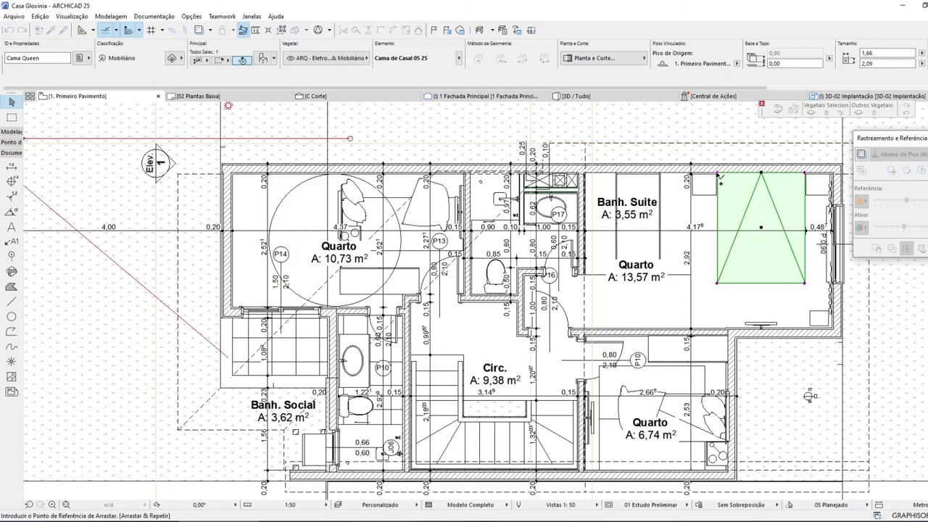
pyautogui.click(718, 174)
pyautogui.click(232, 174)
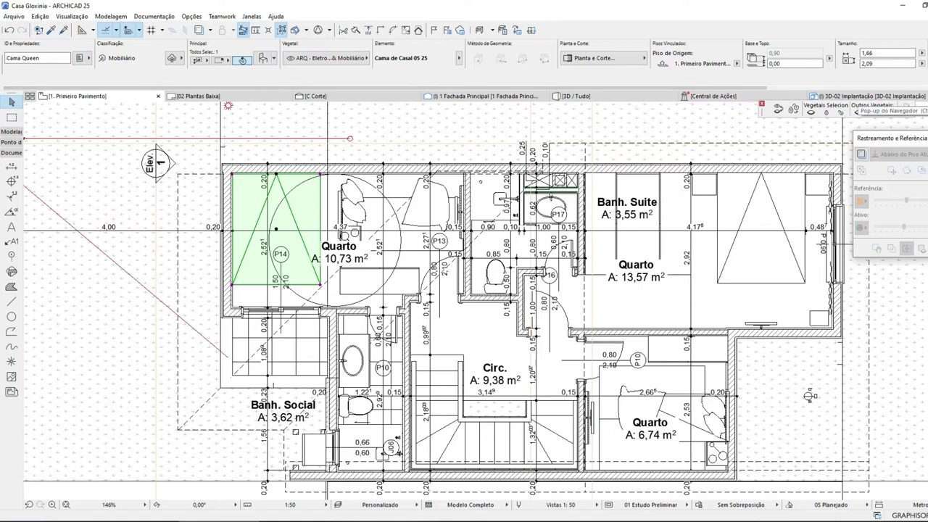
# - Open the Estudo Preliminar view 4. Planta Mobiliada and go up to the first-floor storey
pyautogui.click(927, 95)
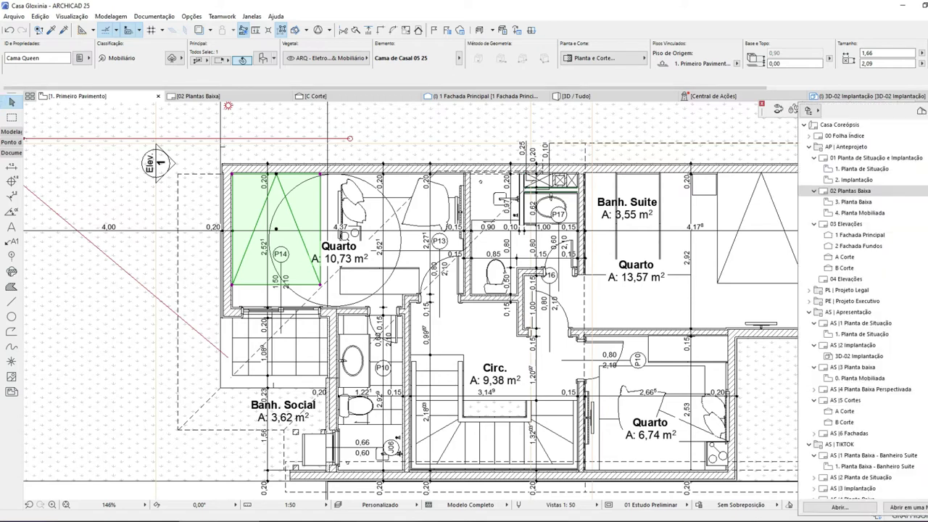
pyautogui.click(927, 111)
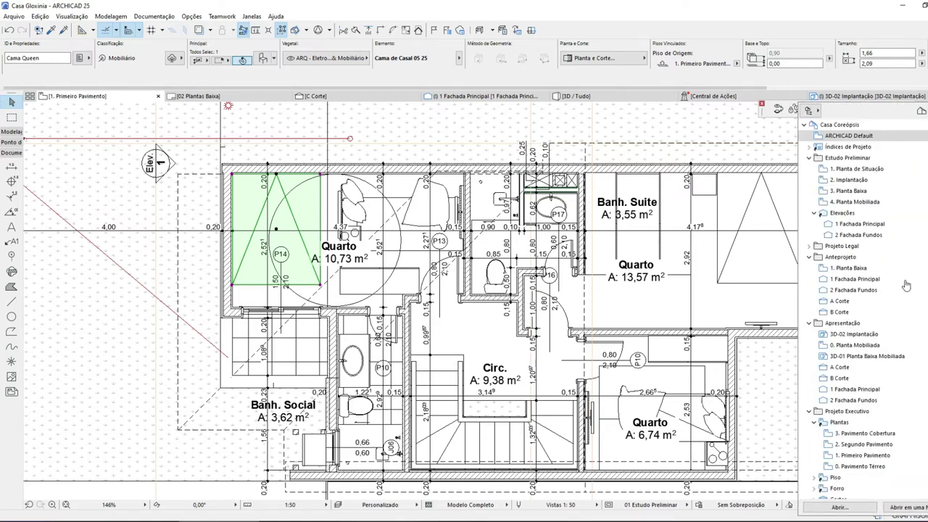
pyautogui.doubleClick(881, 203)
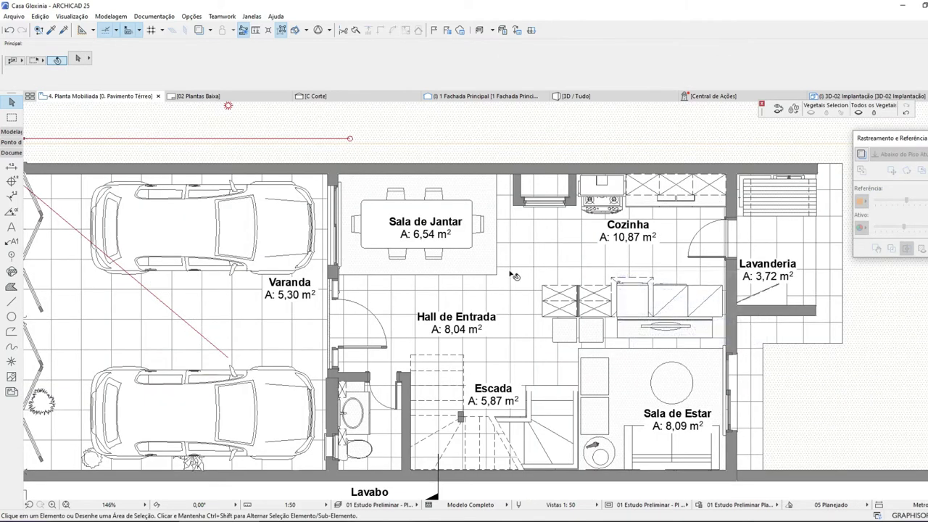
pyautogui.hotkey('ctrl', 'Up')
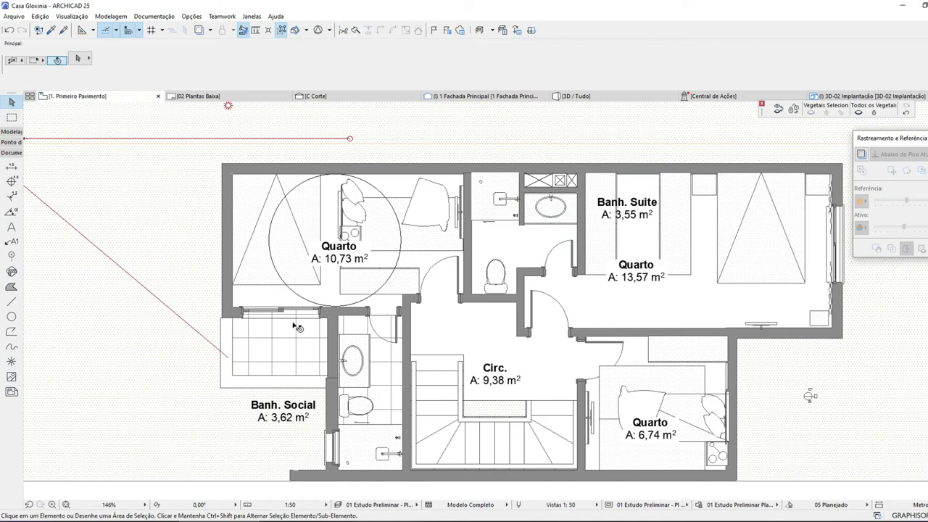
# - Move the copied queen bed horizontally along the upper wall, leaving room for a bedside table between it and the left wall
pyautogui.scroll(3, 251, 261)
pyautogui.click(523, 246)
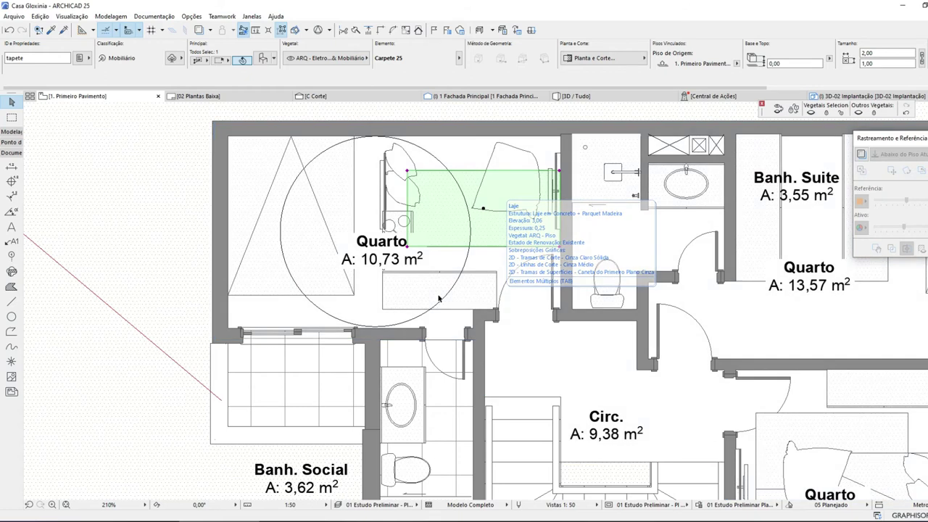
pyautogui.click(353, 296)
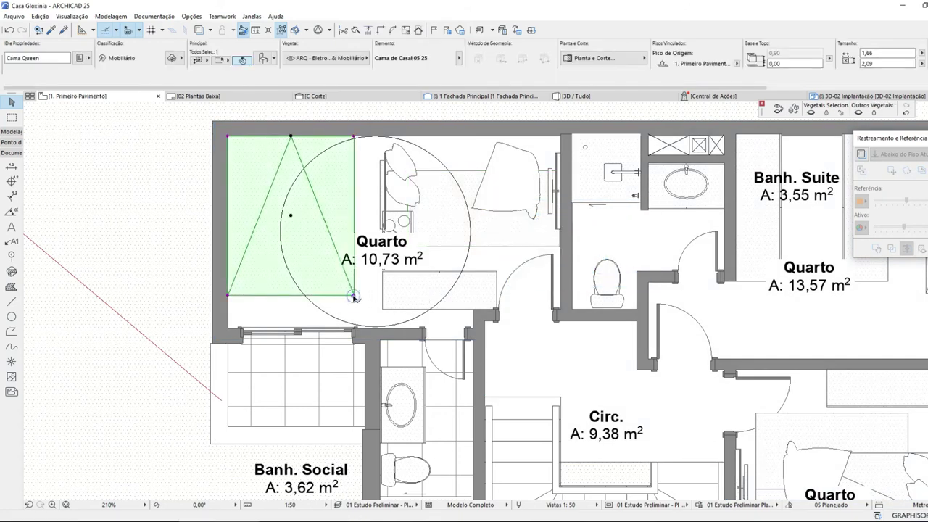
pyautogui.click(290, 215)
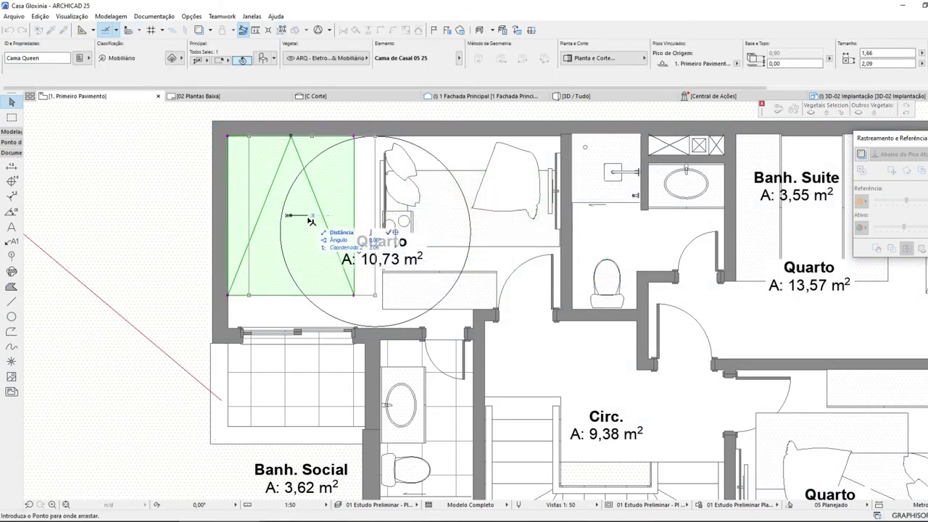
pyautogui.click(337, 221)
pyautogui.scroll(-3, 323, 202)
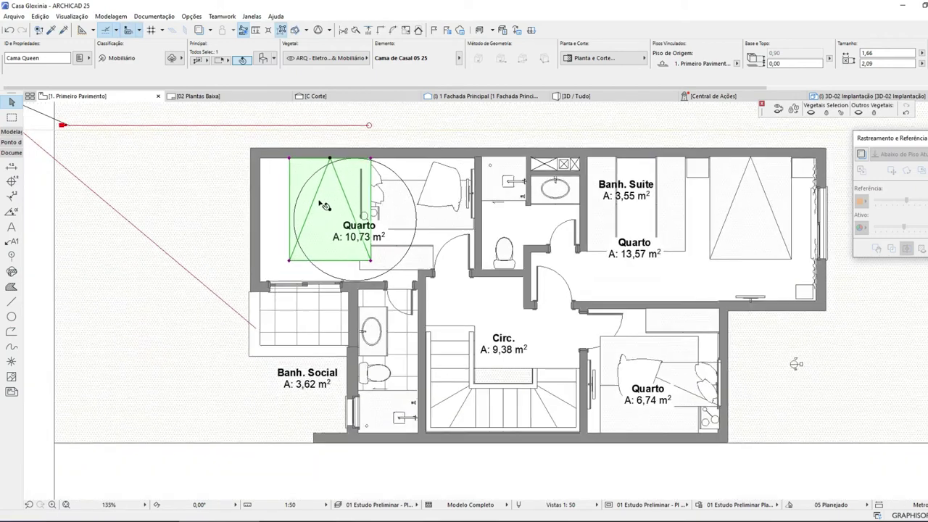
# - Move the single bed's bedside table, with its lamp and the object on it, between the queen bed and the left wall
pyautogui.scroll(5, 388, 185)
pyautogui.click(363, 211)
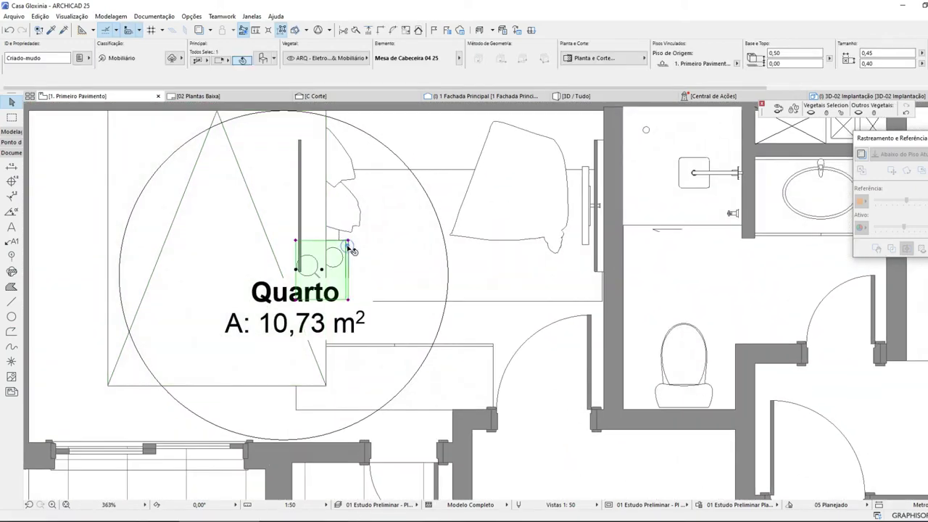
pyautogui.click(315, 279)
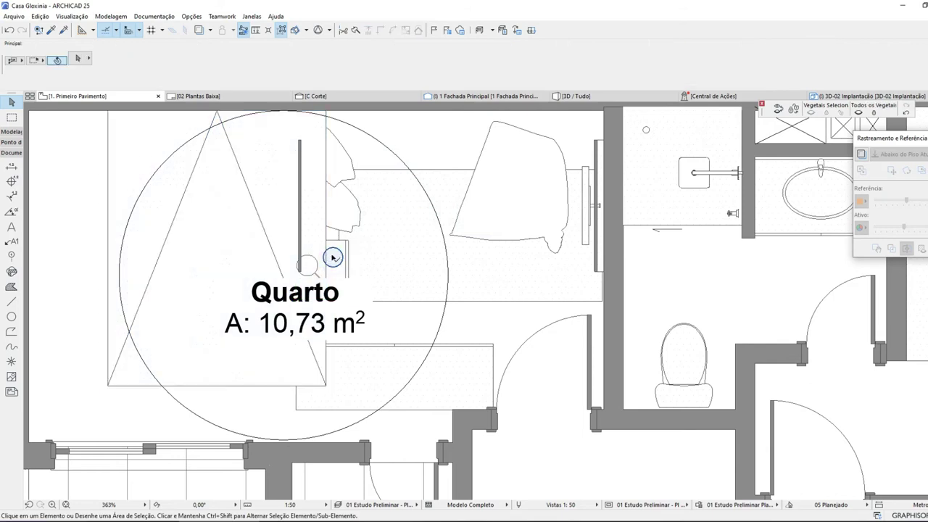
pyautogui.click(333, 258)
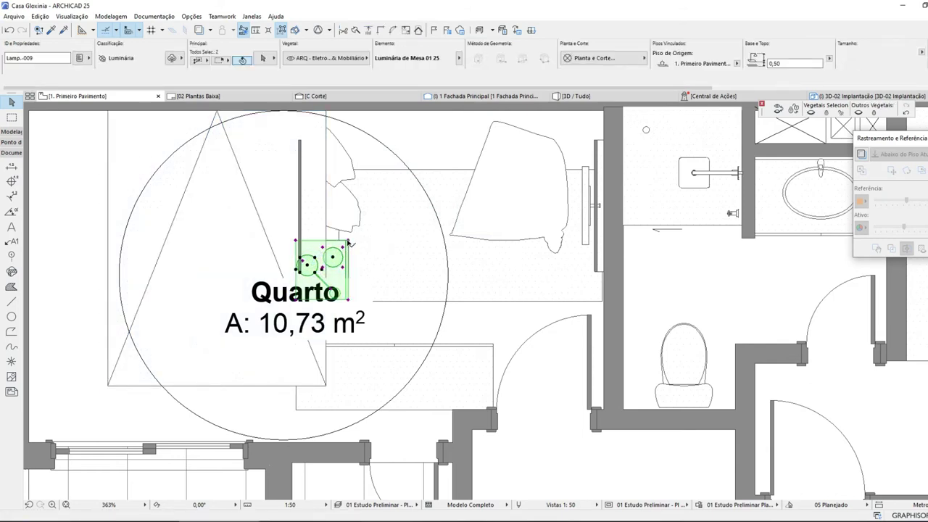
pyautogui.keyDown('shift'); pyautogui.click(355, 265); pyautogui.keyUp('shift')
pyautogui.moveTo(355, 264); pyautogui.dragTo(113, 170)
pyautogui.scroll(-3, 185, 205)
pyautogui.scroll(5, 77, 166)
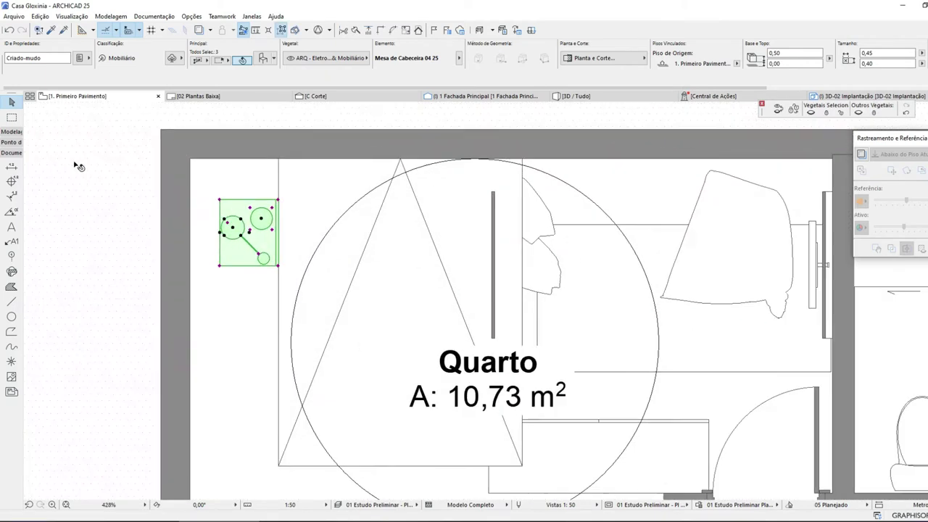
# - Rotate the bedside table and the objects on it by -90° about the table's upper-left corner
pyautogui.click(302, 222)
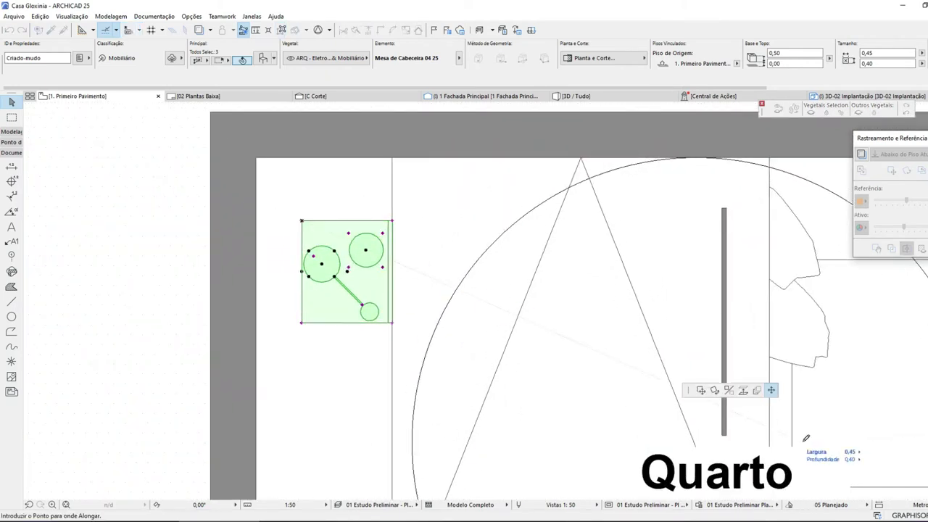
pyautogui.click(715, 390)
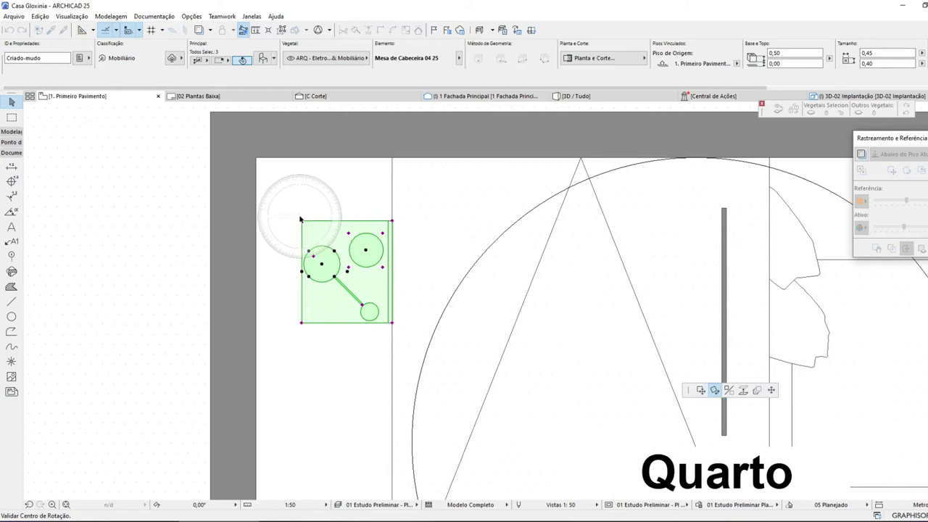
pyautogui.click(302, 222)
pyautogui.click(450, 222)
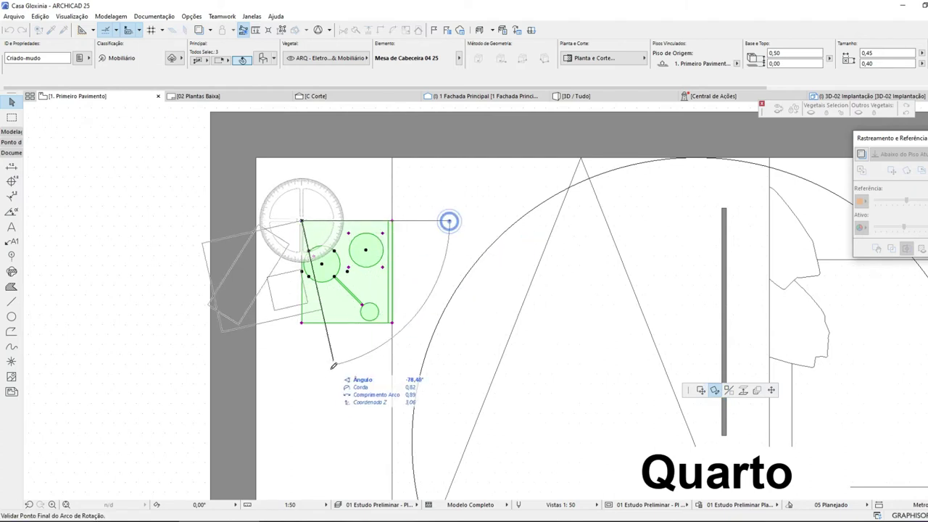
pyautogui.click(303, 453)
# - Move the rotated bedside table set so its upper-right corner meets the queen bed's upper-left corner at the wall
pyautogui.hotkey('ctrl', 'd')
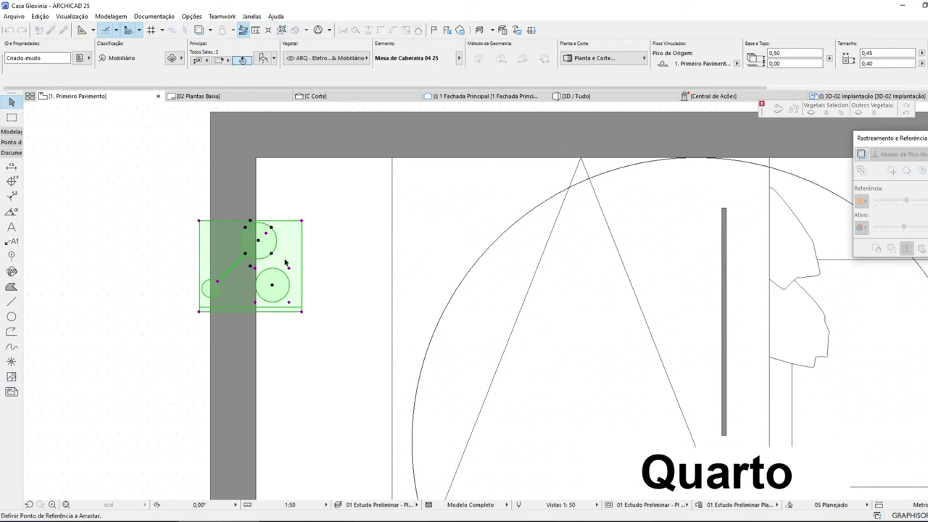
pyautogui.click(303, 221)
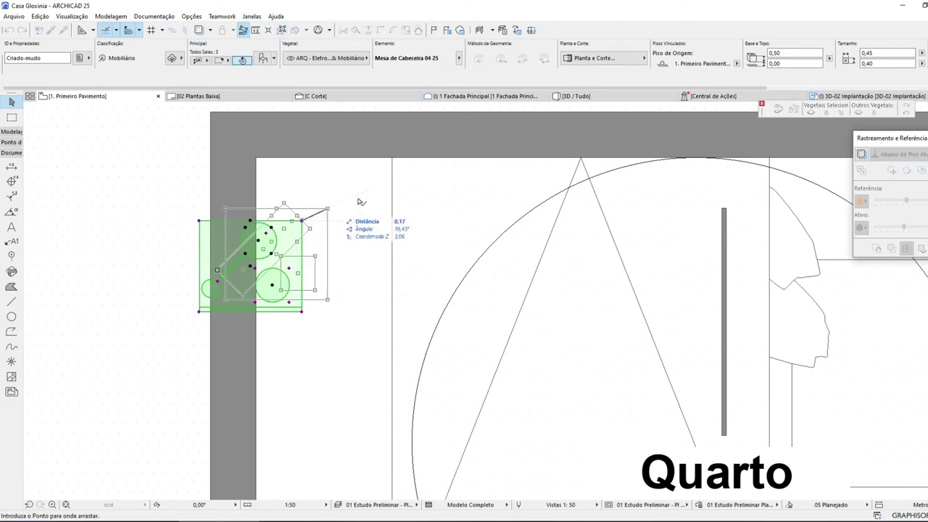
pyautogui.click(392, 158)
pyautogui.scroll(-5, 321, 254)
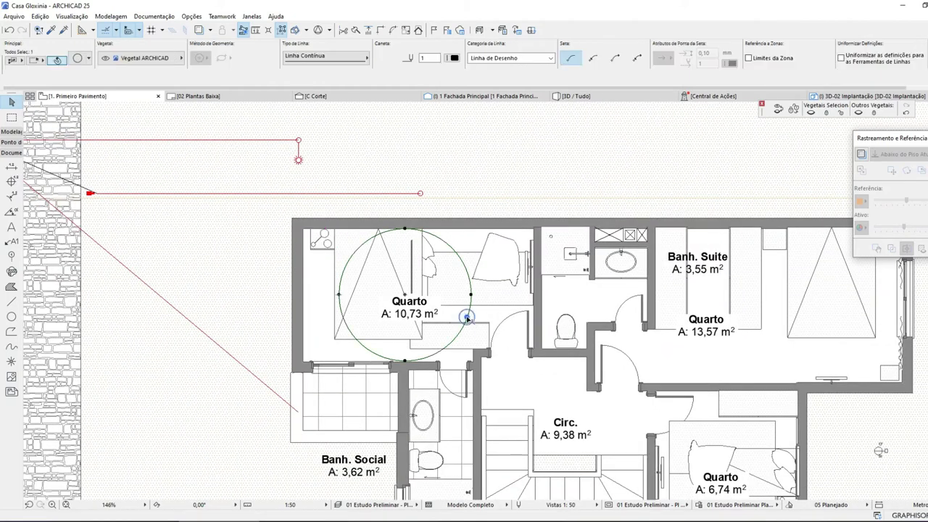
# - Rotate the wardrobe below the single bed 180° about its centre and move it into the 10,73 m² Quarto's upper-right corner
pyautogui.press('Escape')
pyautogui.scroll(4, 522, 288)
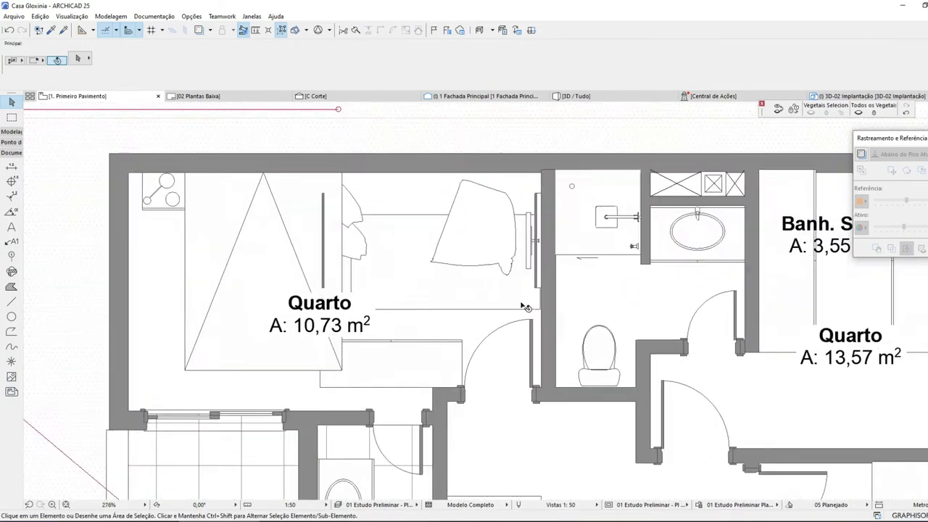
pyautogui.click(517, 300)
pyautogui.click(453, 349)
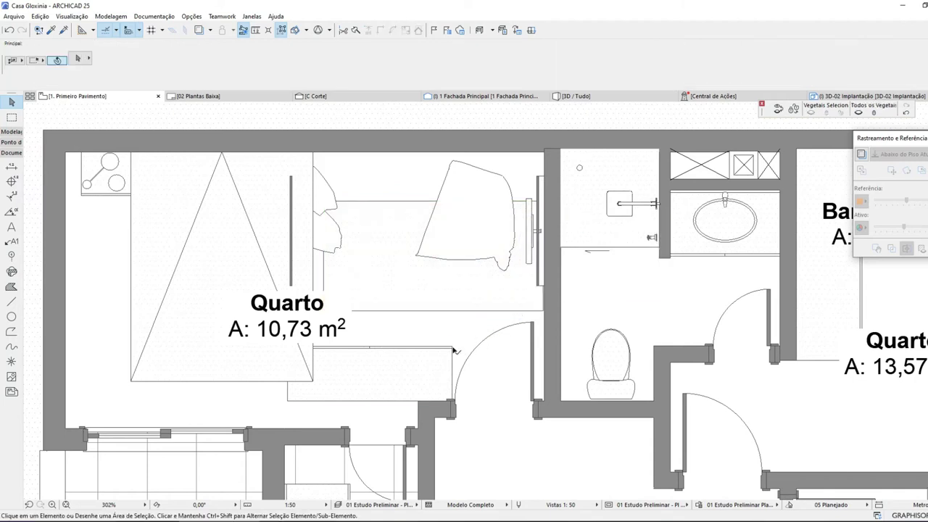
pyautogui.hotkey('ctrl', 'e')
pyautogui.click(369, 373)
pyautogui.click(439, 373)
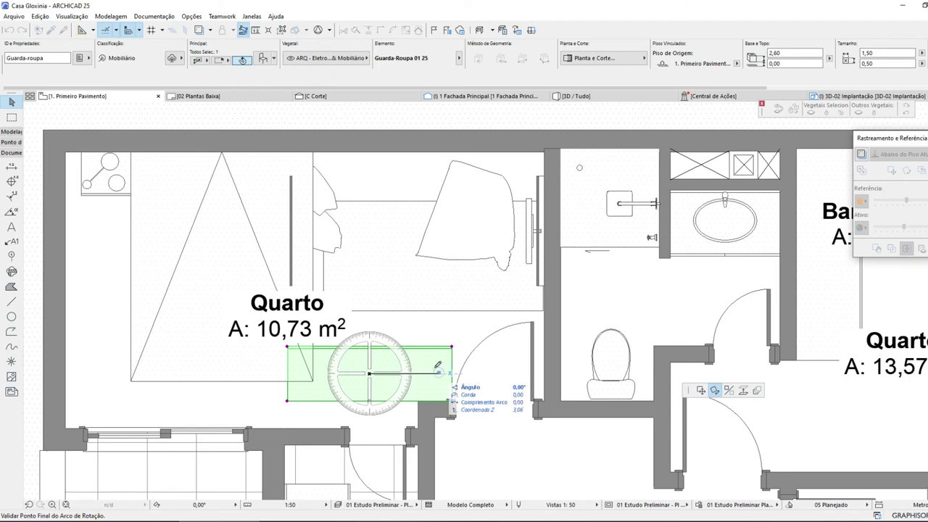
pyautogui.click(243, 369)
pyautogui.click(452, 347)
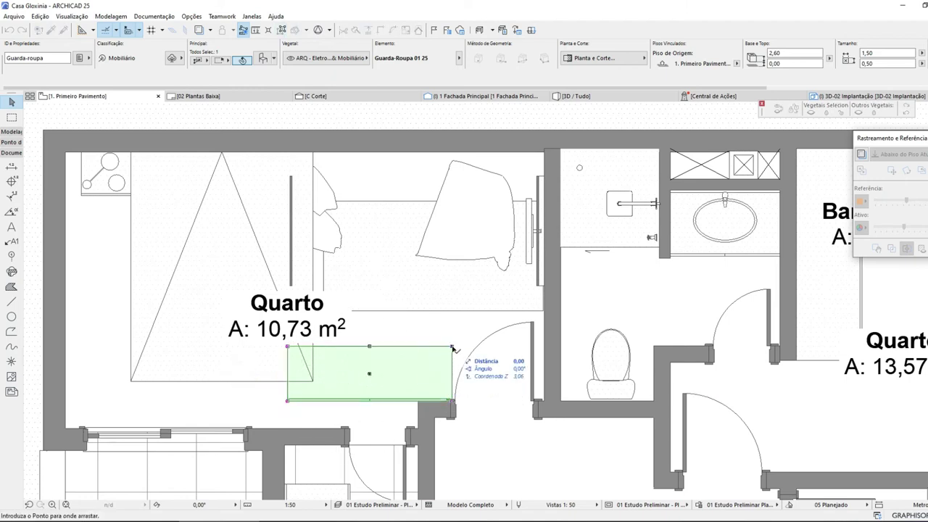
pyautogui.click(545, 155)
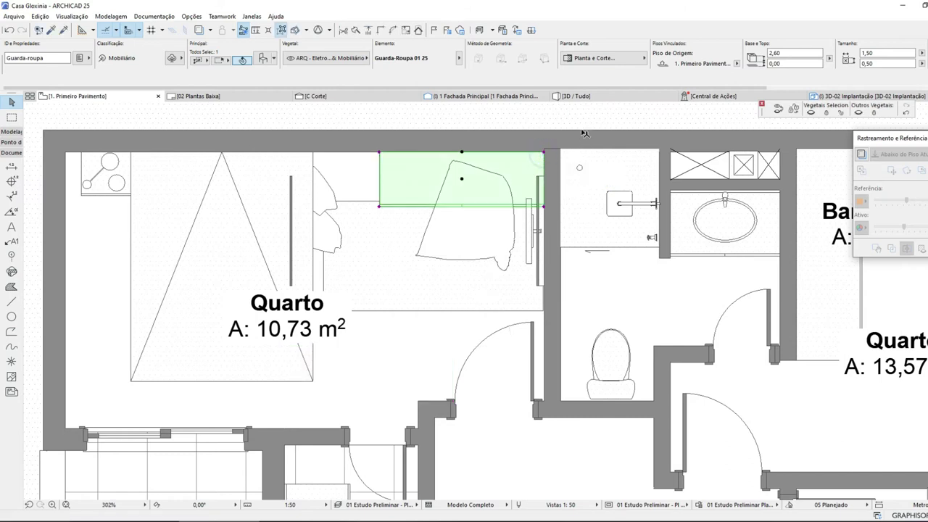
# - Stretch the upper end of the wall between the 10,73 m² Quarto and the shower up to the exterior wall's outer face
pyautogui.scroll(4, 582, 128)
pyautogui.click(520, 179)
pyautogui.click(537, 173)
pyautogui.click(698, 390)
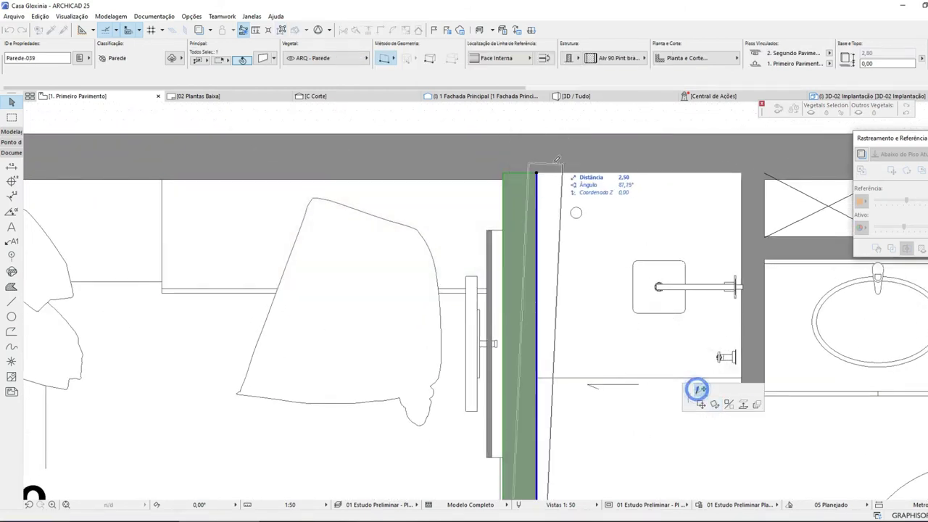
pyautogui.click(538, 132)
pyautogui.press('Escape')
pyautogui.scroll(-4, 483, 223)
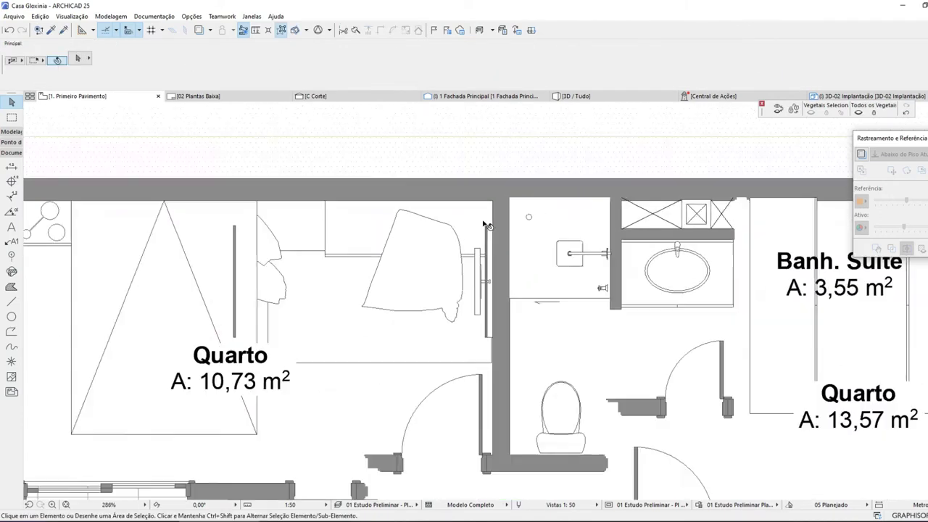
# - Rotate the single bed's blanket 90° clockwise about its centre
pyautogui.scroll(-3, 487, 226)
pyautogui.click(450, 248)
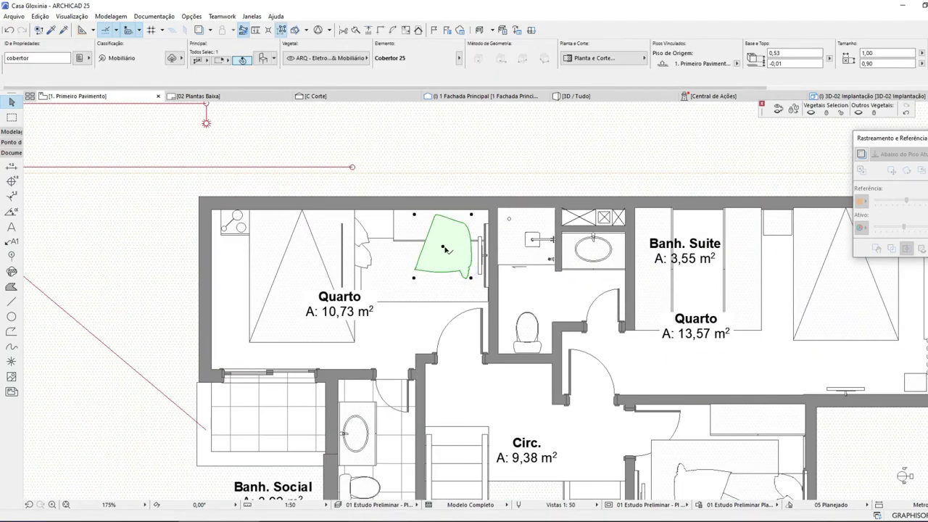
pyautogui.click(444, 249)
pyautogui.click(715, 391)
pyautogui.click(462, 245)
pyautogui.click(447, 330)
# - Move the rotated blanket over the lower-left corner of the queen bed
pyautogui.hotkey('ctrl', 'd')
pyautogui.click(443, 247)
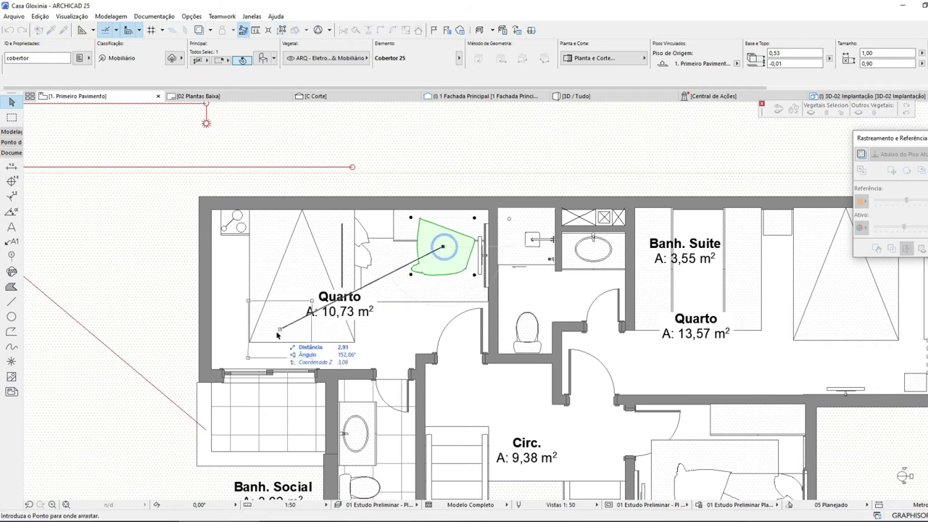
pyautogui.click(264, 329)
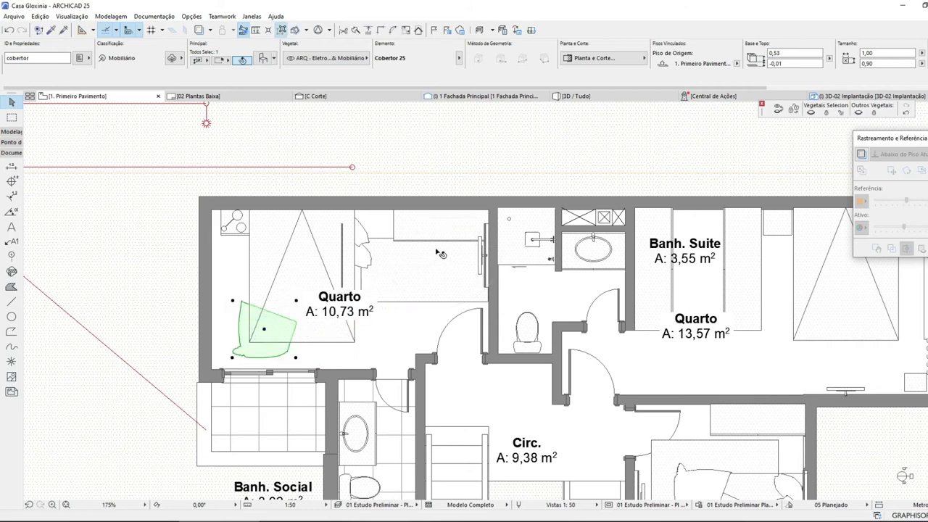
pyautogui.press('Escape')
# - Rotate the single bed's pillow pair 90° counterclockwise about its centre
pyautogui.click(364, 244)
pyautogui.press('Escape')
pyautogui.click(360, 229)
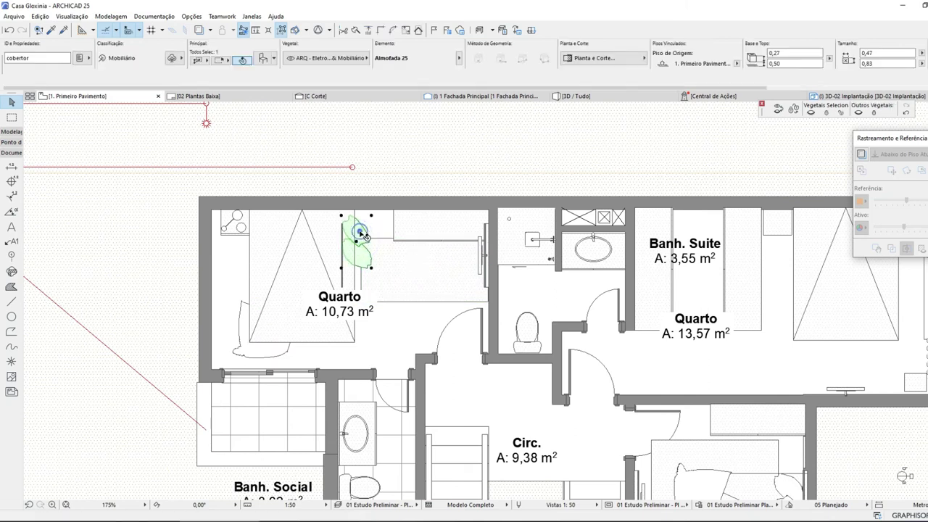
pyautogui.hotkey('ctrl', 'e')
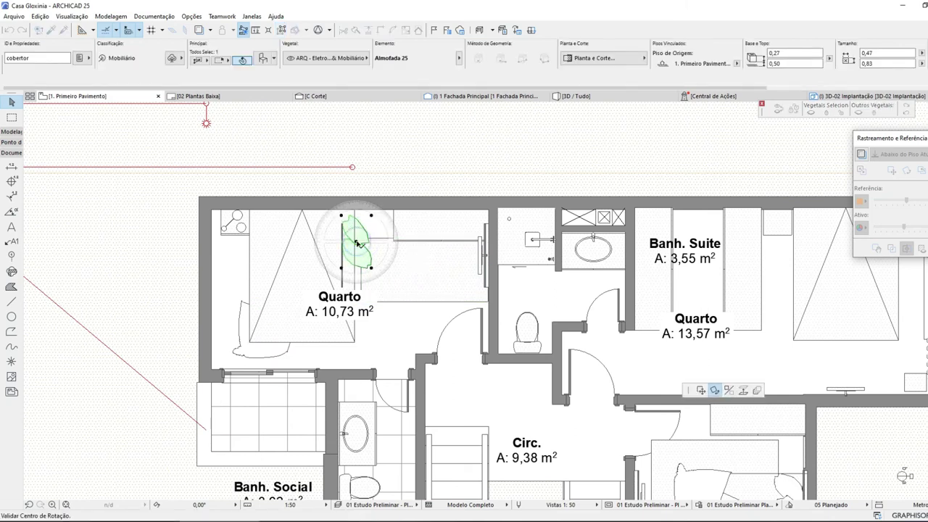
pyautogui.click(356, 242)
pyautogui.click(518, 242)
pyautogui.click(360, 126)
# - Move the rotated pillows to the centre of the queen bed's head, against the upper wall
pyautogui.hotkey('ctrl', 'd')
pyautogui.click(355, 241)
pyautogui.click(298, 224)
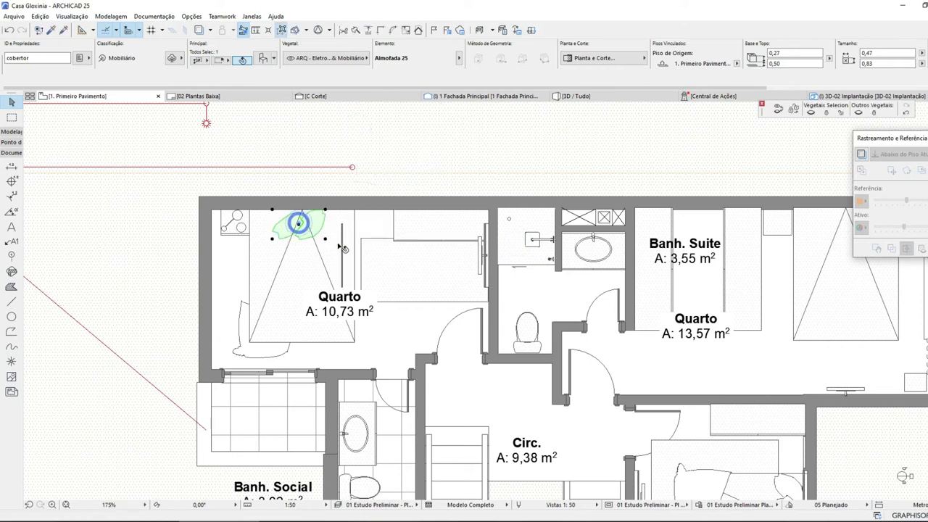
# - Move the rug in front of the TV beneath the lower part of the queen bed, close to the left wall
pyautogui.click(438, 302)
pyautogui.click(442, 302)
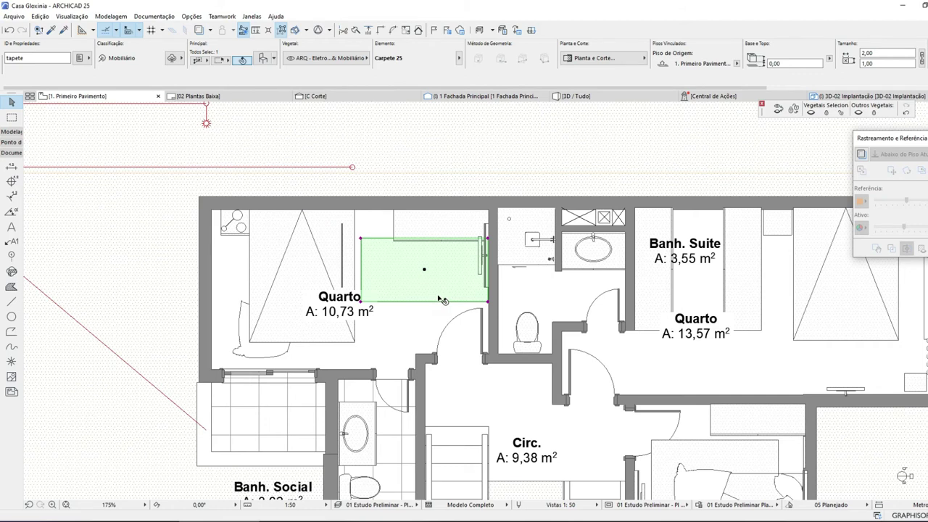
pyautogui.hotkey('ctrl', 'd')
pyautogui.click(425, 269)
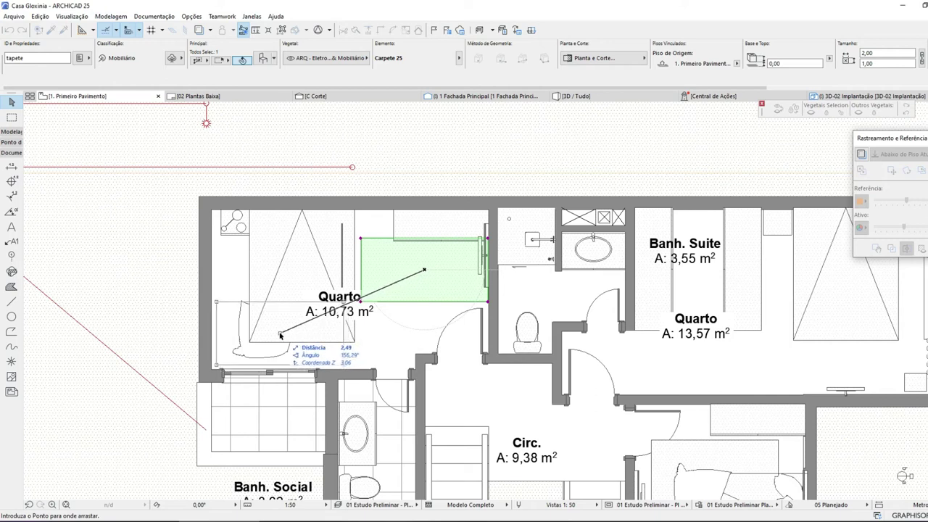
pyautogui.click(280, 335)
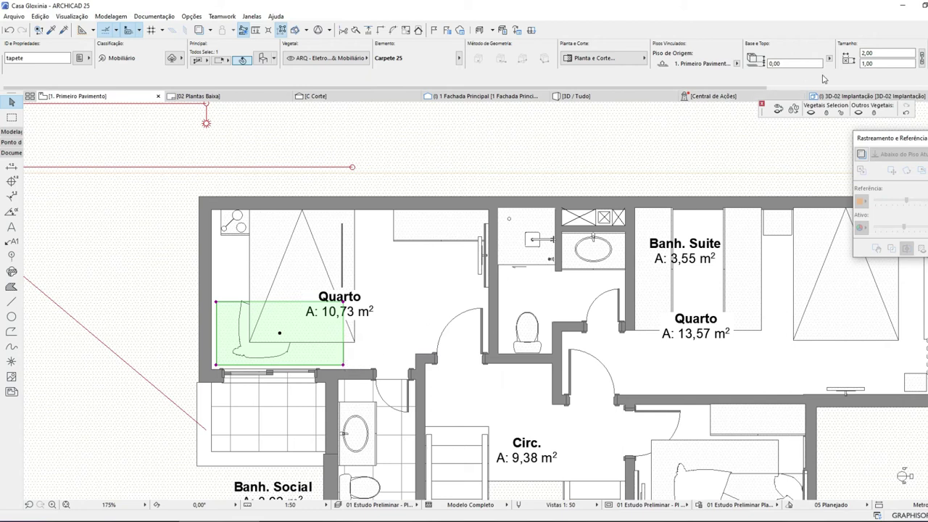
# - Set the rug's depth to 3,00 m
pyautogui.click(884, 63)
pyautogui.write('3,00')
pyautogui.press('Return')
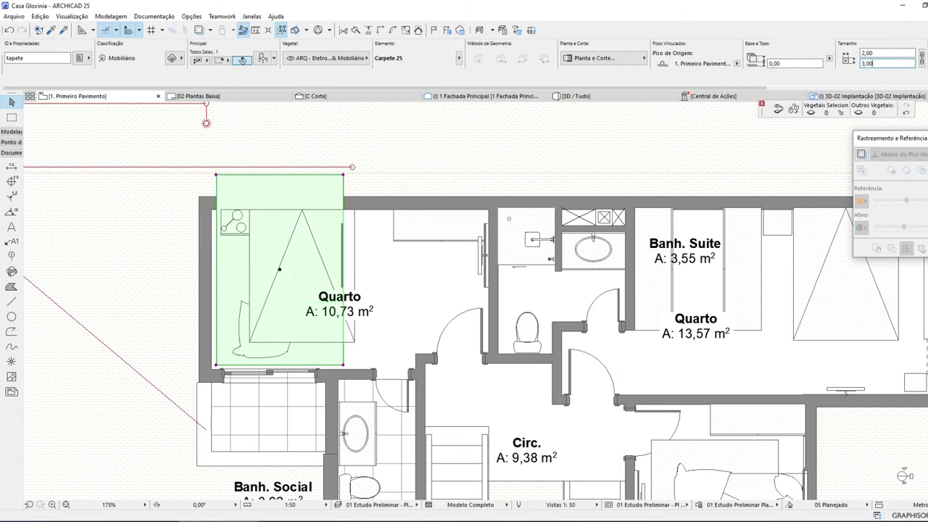
# - Resize the rug under the queen bed to 3,00 m wide and 2,00 m deep
pyautogui.click(881, 54)
pyautogui.click(882, 62)
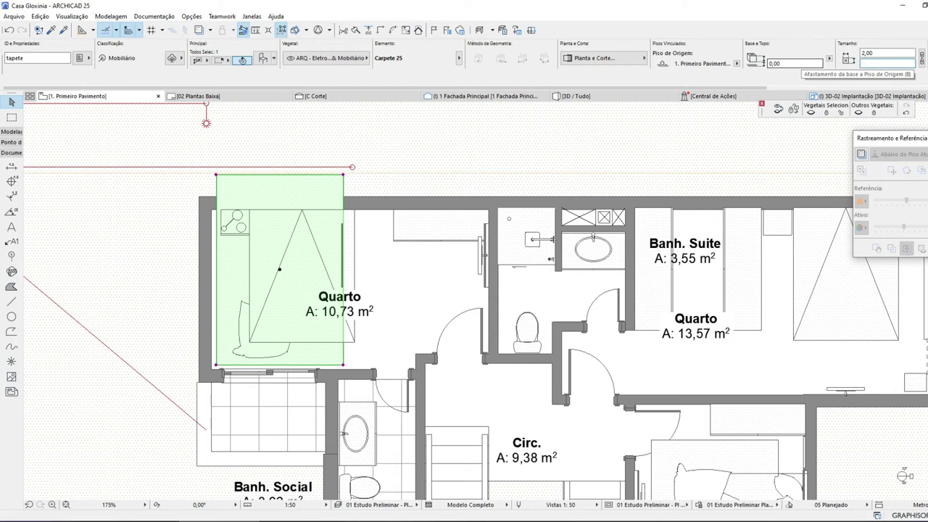
pyautogui.write('2')
pyautogui.click(882, 52)
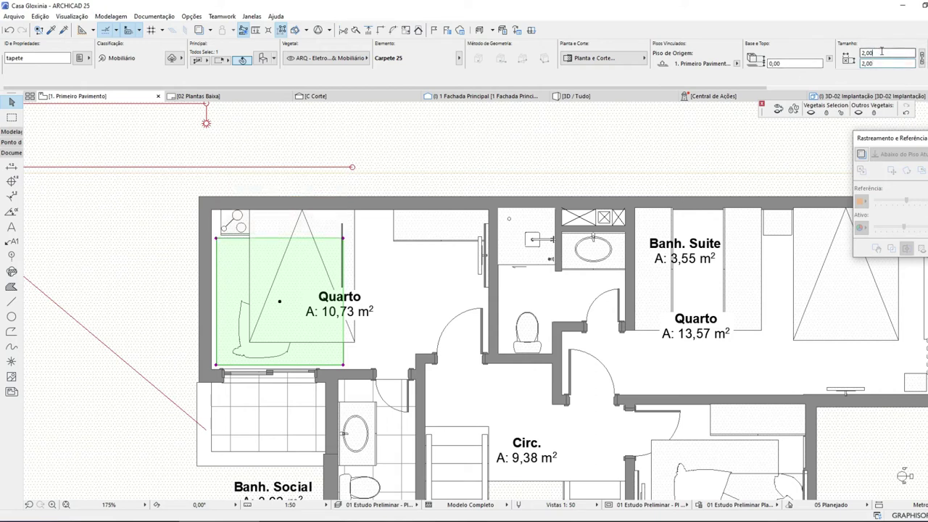
pyautogui.write('3')
pyautogui.press('Return')
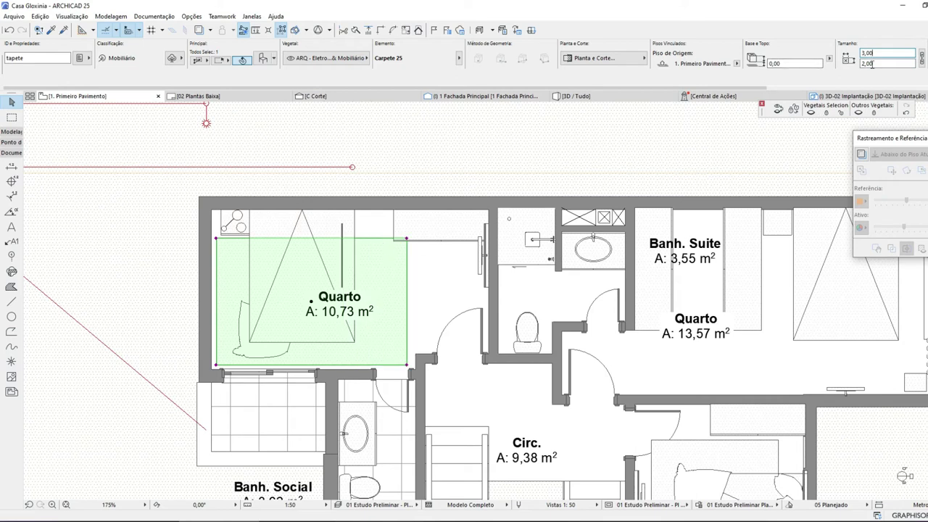
# - Set the rug's depth to 2,50 m
pyautogui.click(869, 63)
pyautogui.write('2,5')
pyautogui.press('Return')
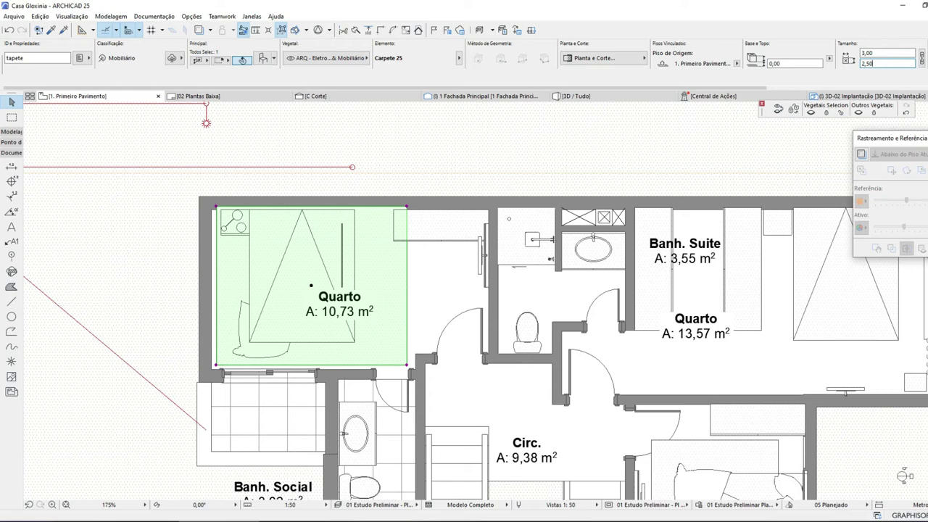
# - Set the rug's depth to 2,40 m and deselect it
pyautogui.click(880, 65)
pyautogui.write('2,5')
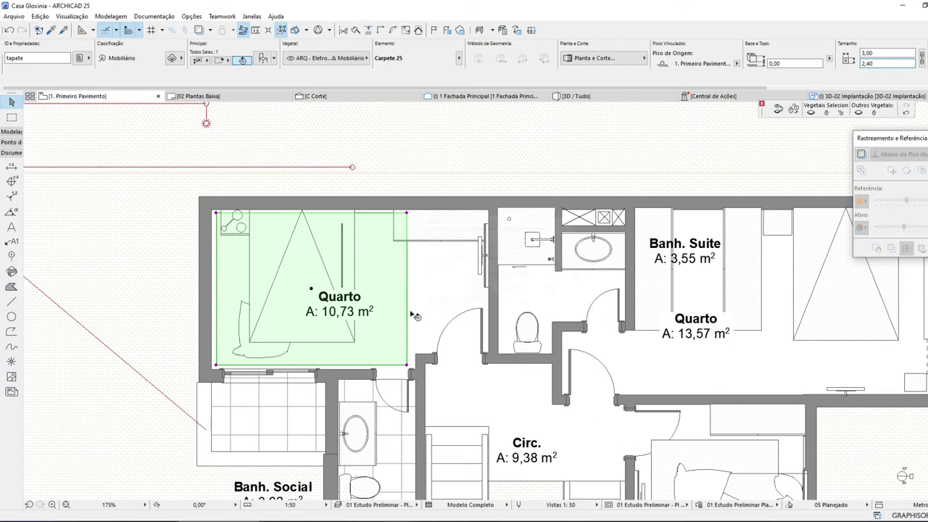
pyautogui.press('Escape')
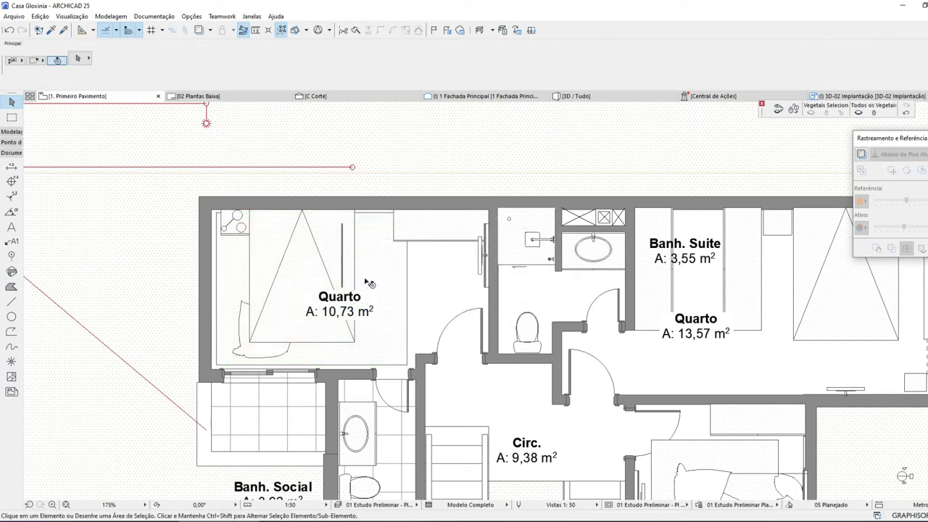
# - Stretch the wardrobe's left end along the upper wall to the queen bed's right edge, making it 2,11 m wide
pyautogui.scroll(5, 421, 255)
pyautogui.click(432, 227)
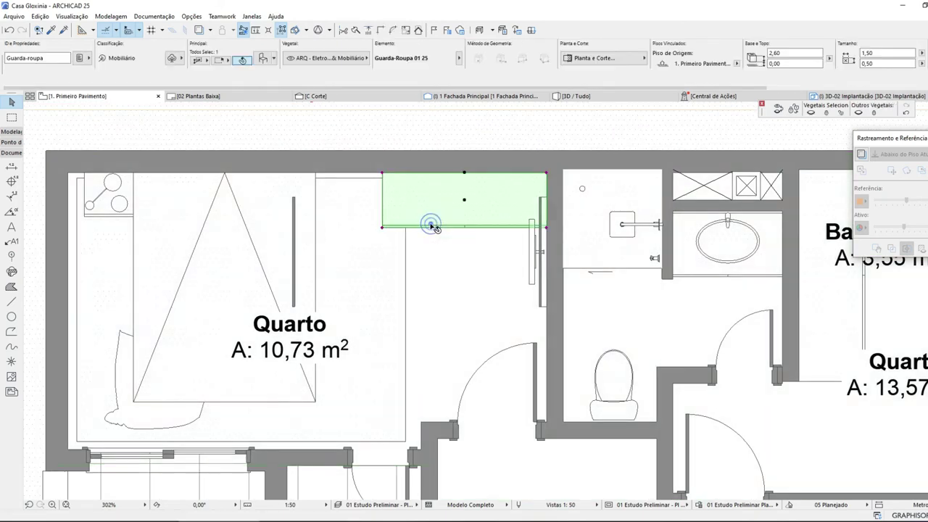
pyautogui.click(383, 175)
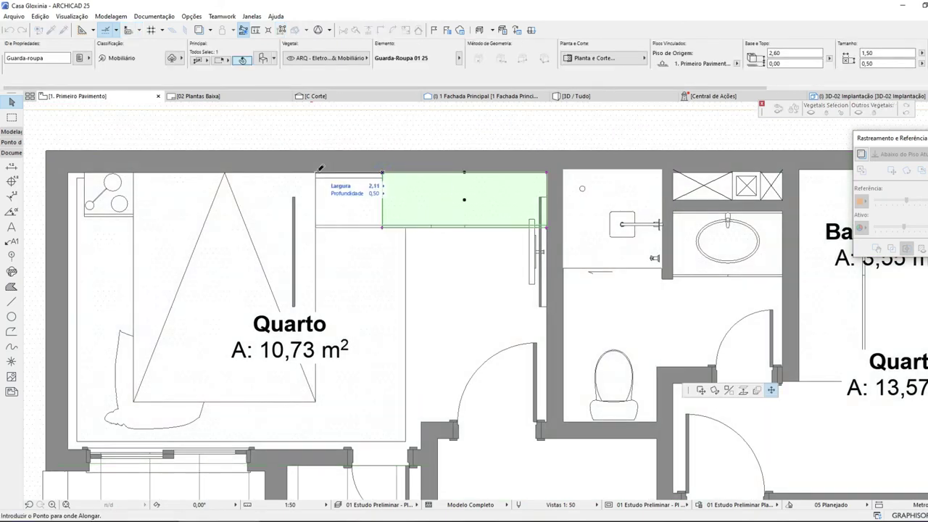
pyautogui.click(319, 170)
pyautogui.scroll(-2, 503, 244)
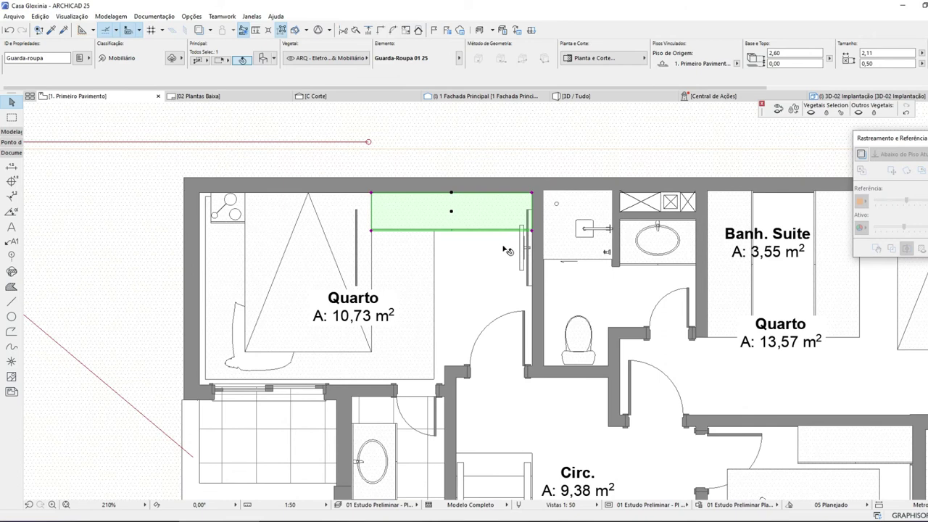
# - Hide the layers of the floor slab and the Quarto zone around the wall-mounted TV, and clear the selection
pyautogui.scroll(-2, 506, 251)
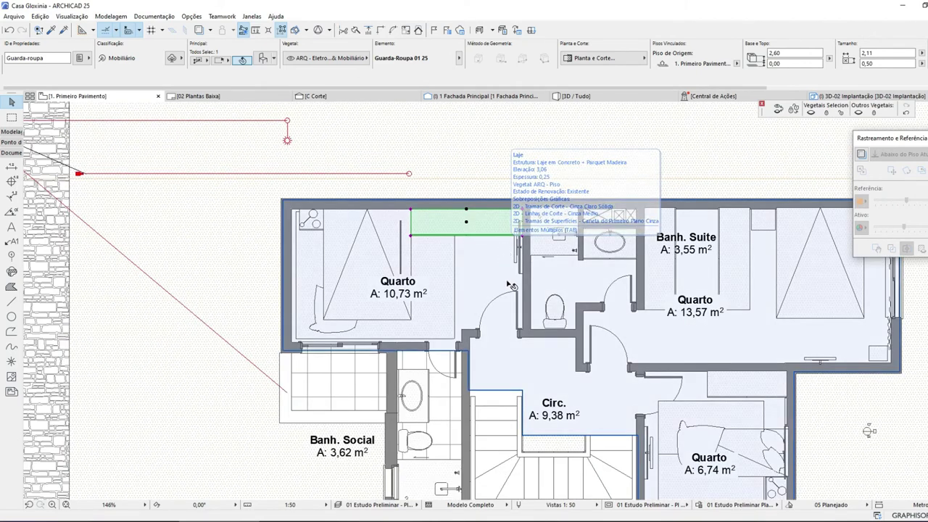
pyautogui.scroll(6, 522, 268)
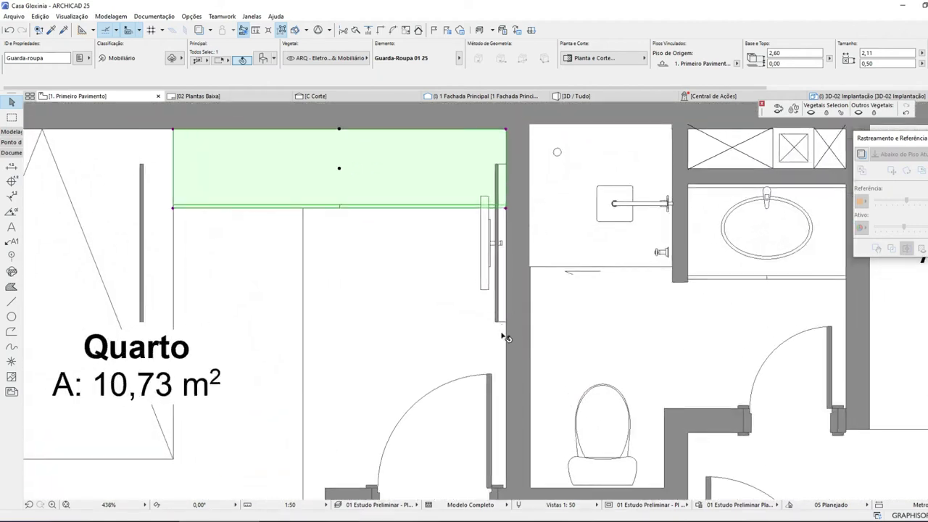
pyautogui.click(504, 337)
pyautogui.click(814, 114)
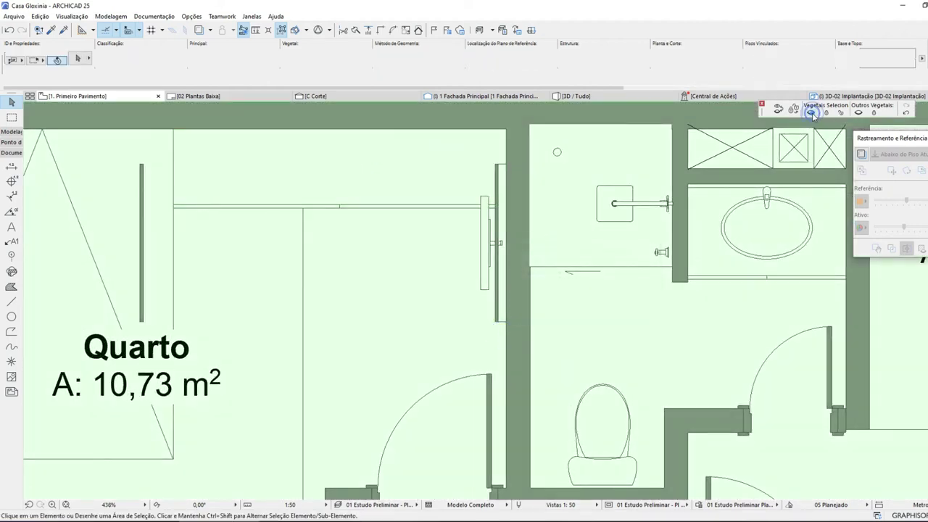
pyautogui.click(487, 351)
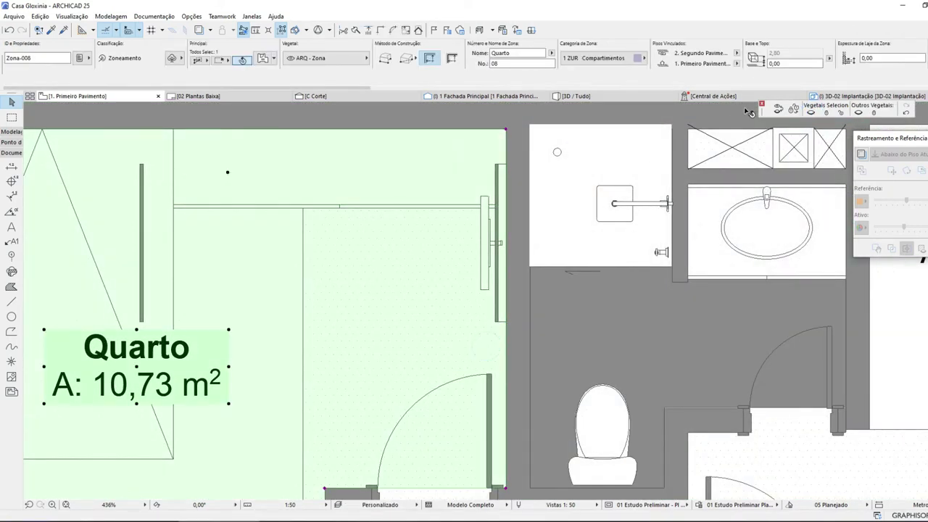
pyautogui.click(814, 113)
pyautogui.click(474, 345)
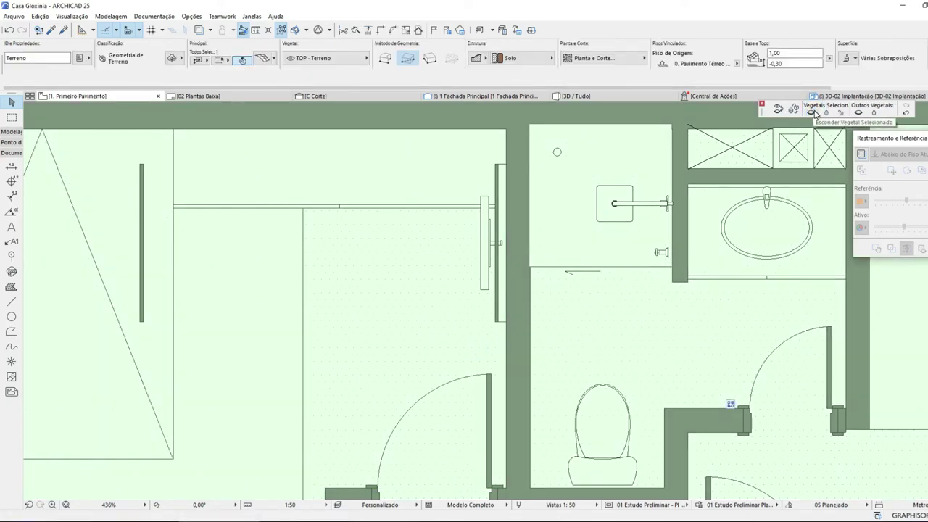
pyautogui.press('Escape')
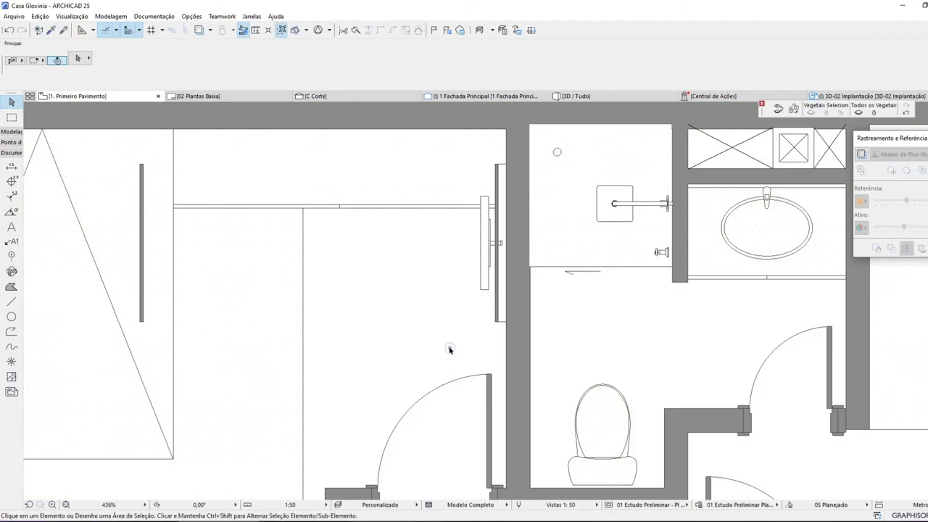
# - Rotate the wall-mounted TV and its panel by -90° around the TV's centre
pyautogui.click(500, 319)
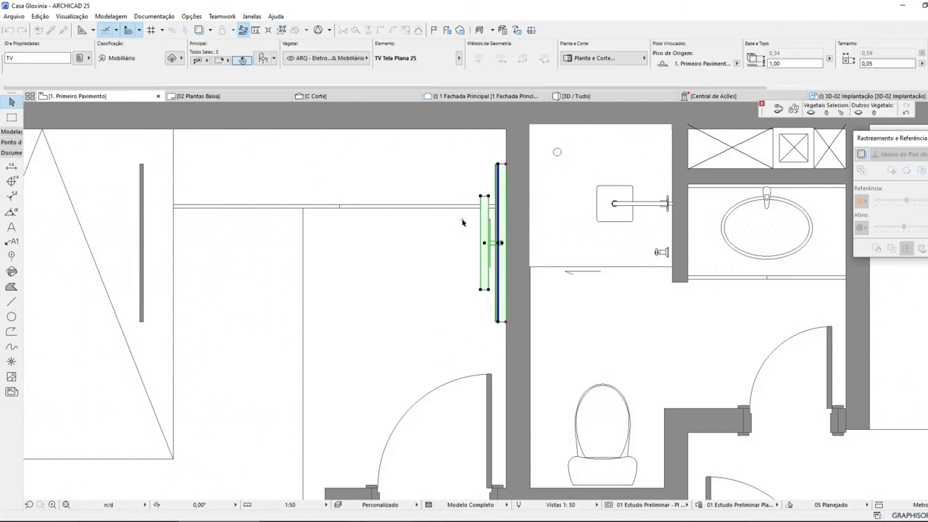
pyautogui.click(492, 243)
pyautogui.click(715, 390)
pyautogui.click(484, 243)
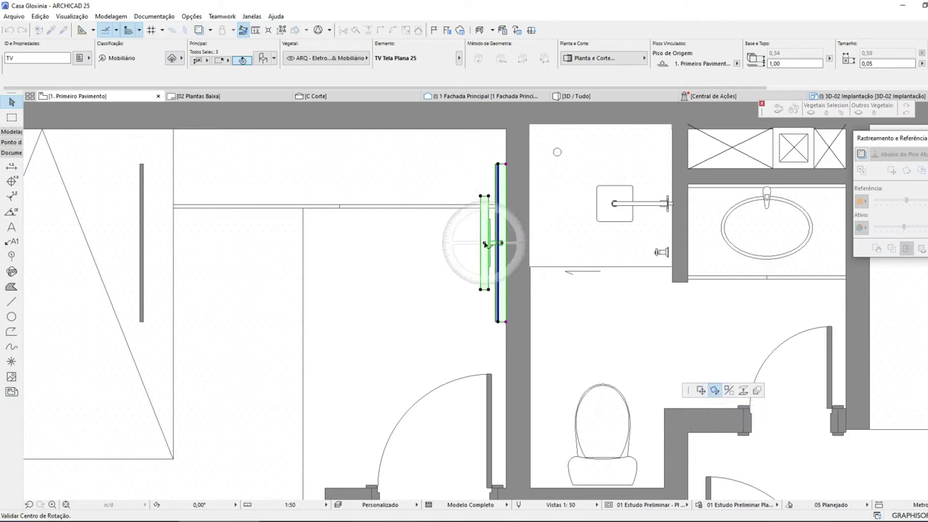
pyautogui.click(560, 240)
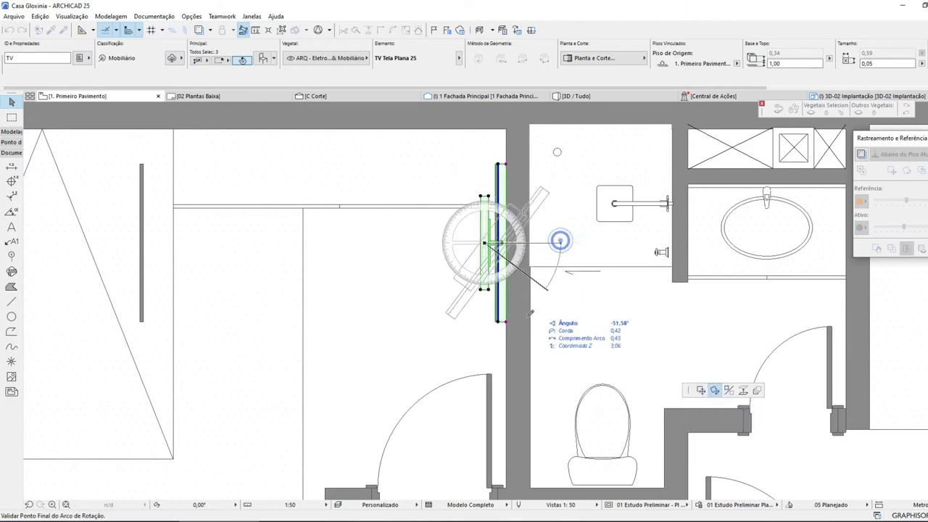
pyautogui.click(484, 348)
# - Move the rotated TV and its panel out of the bedroom into the balcony area and deselect them
pyautogui.scroll(-5, 484, 193)
pyautogui.scroll(5, 348, 261)
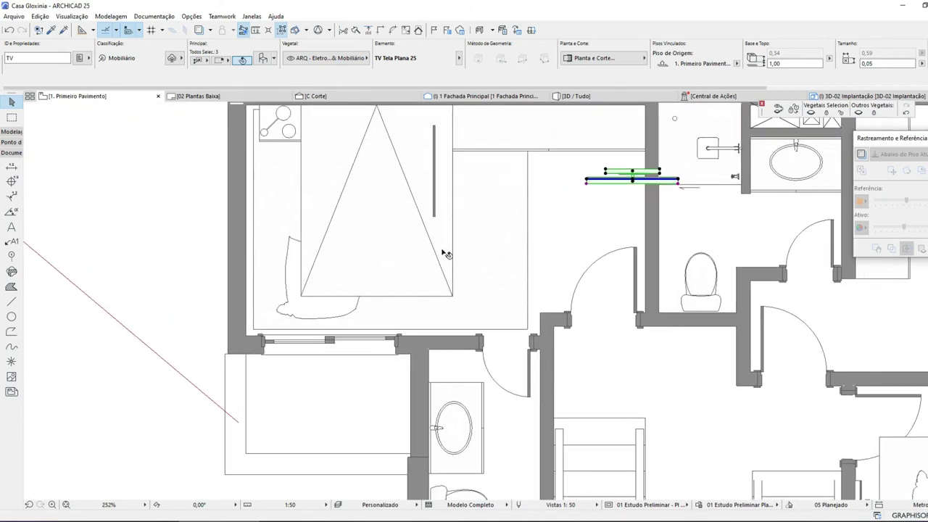
pyautogui.moveTo(633, 181); pyautogui.dragTo(317, 404)
pyautogui.press('Escape')
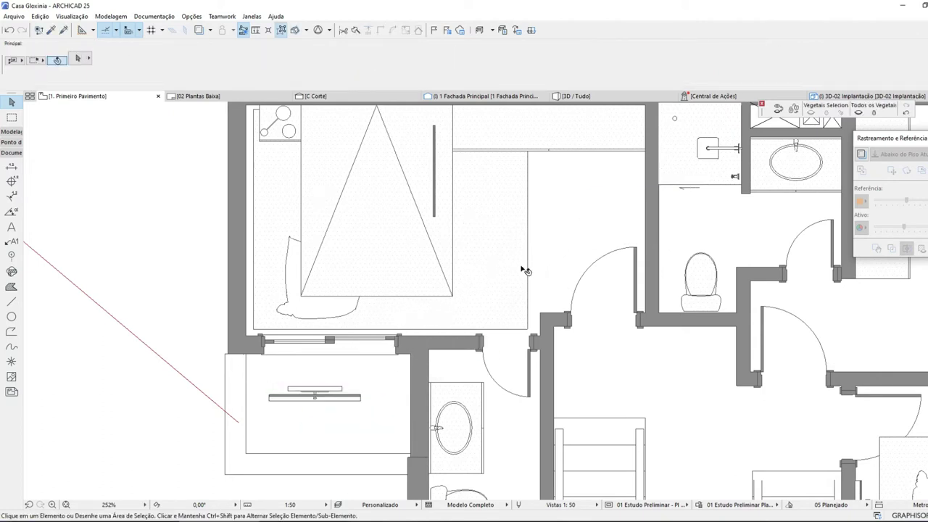
# - Rotate the queen bed, blanket, bedside table, lamp and bowl together 90° counterclockwise around the bed's centre
pyautogui.click(376, 119)
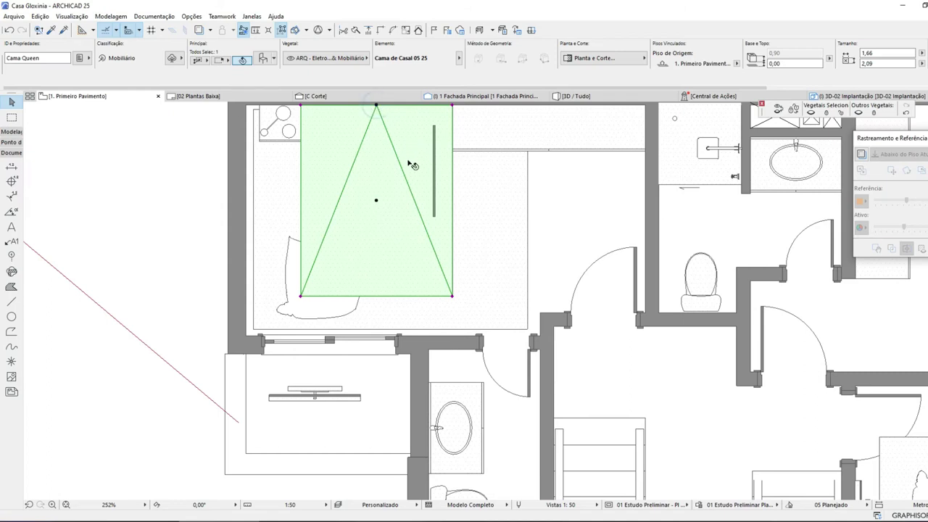
pyautogui.keyDown('shift'); pyautogui.click(282, 312); pyautogui.keyUp('shift')
pyautogui.keyDown('shift'); pyautogui.click(259, 141); pyautogui.keyUp('shift')
pyautogui.keyDown('shift'); pyautogui.click(283, 113); pyautogui.keyUp('shift')
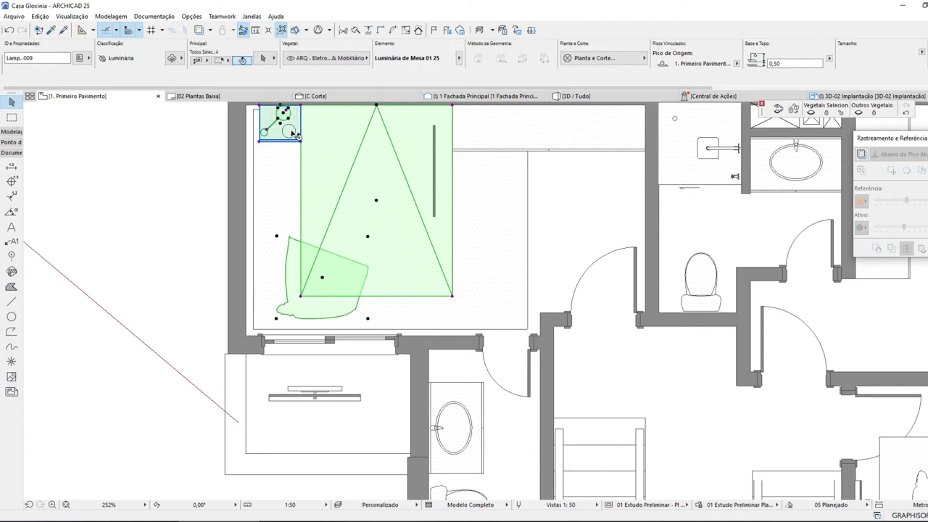
pyautogui.keyDown('shift'); pyautogui.click(289, 132); pyautogui.keyUp('shift')
pyautogui.click(374, 202)
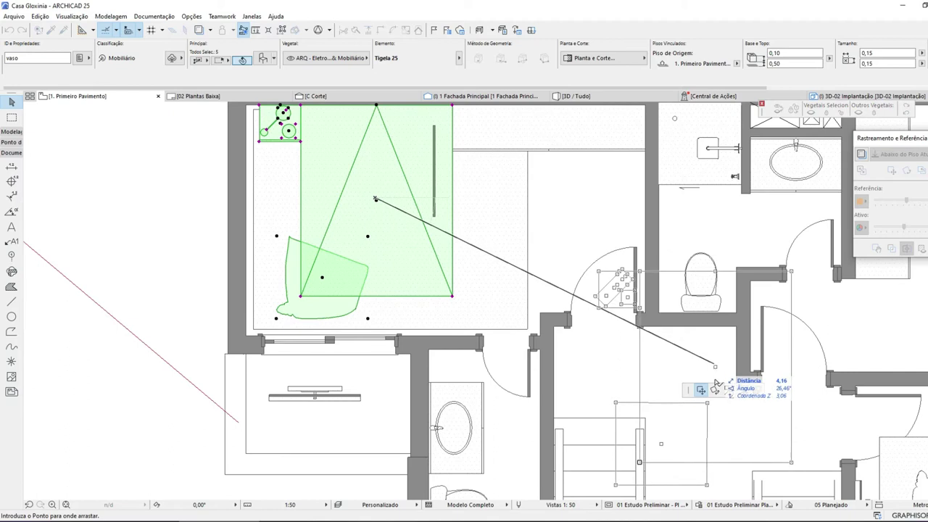
pyautogui.click(715, 392)
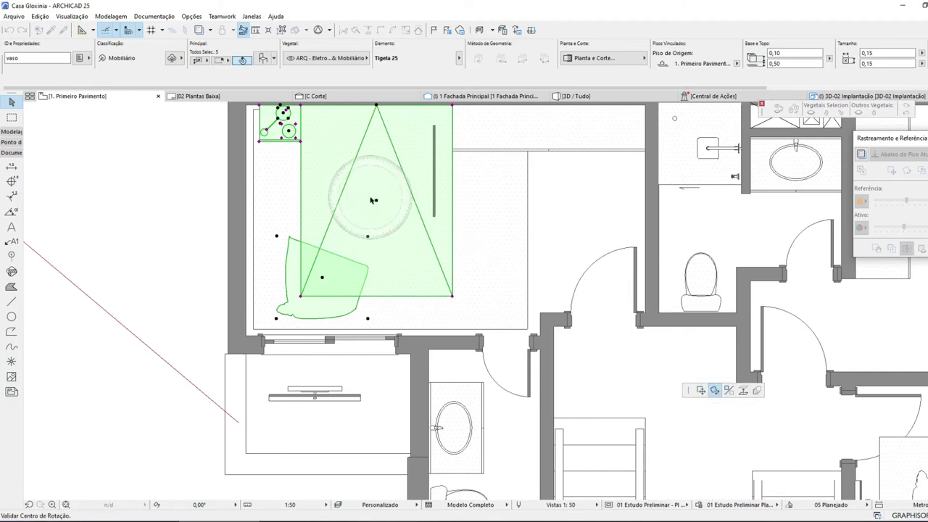
pyautogui.click(401, 196)
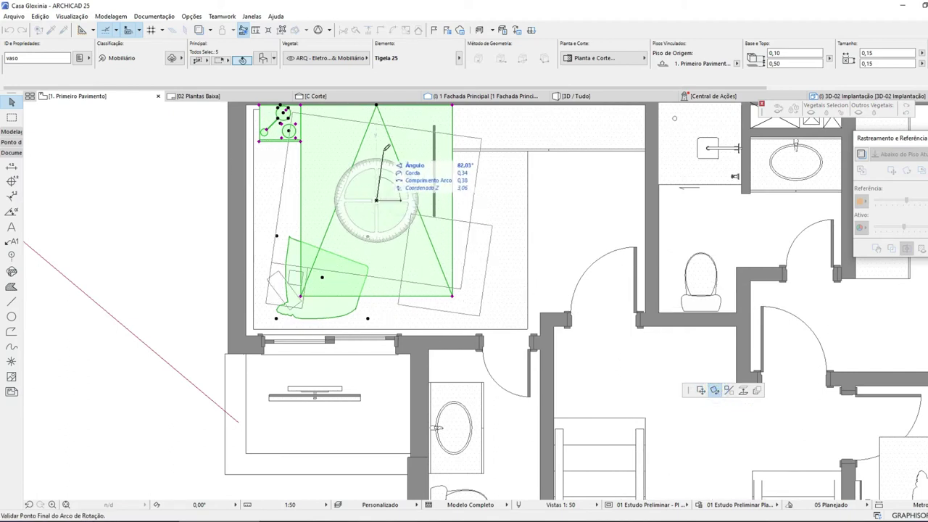
pyautogui.click(380, 147)
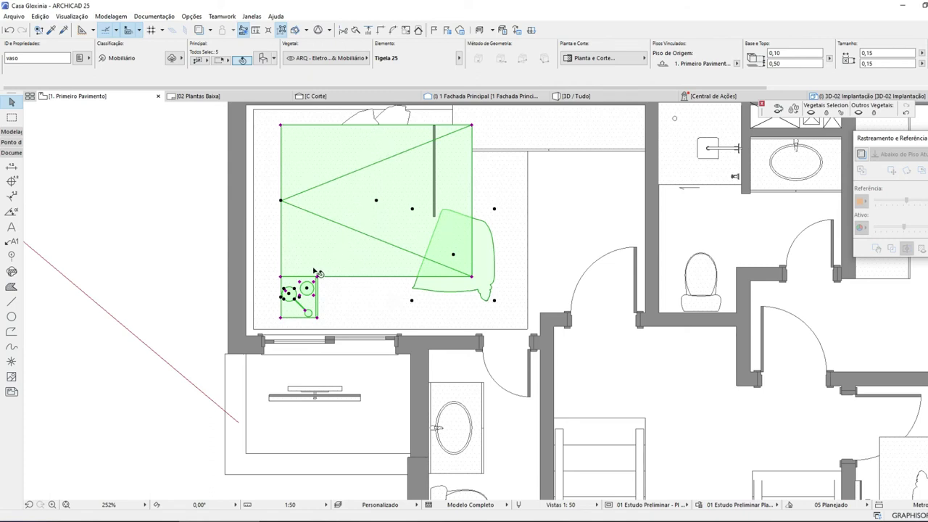
# - Move the rotated bed group so the bedside table's outer corner sits in the bedroom's lower-left inner corner
pyautogui.hotkey('ctrl', 'd')
pyautogui.click(282, 319)
pyautogui.click(248, 339)
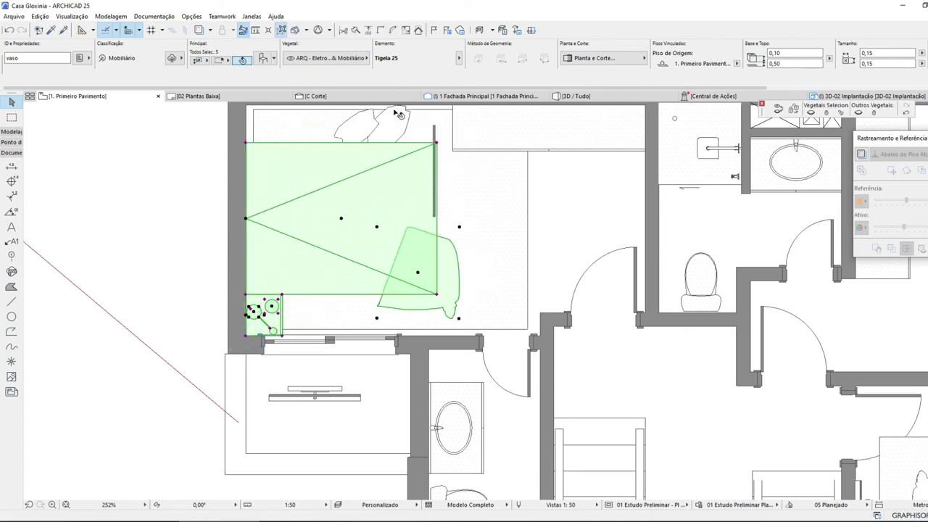
# - Rotate the pillows 90° counterclockwise around their centre
pyautogui.click(373, 127)
pyautogui.hotkey('ctrl', 'e')
pyautogui.click(373, 127)
pyautogui.click(372, 128)
pyautogui.click(439, 121)
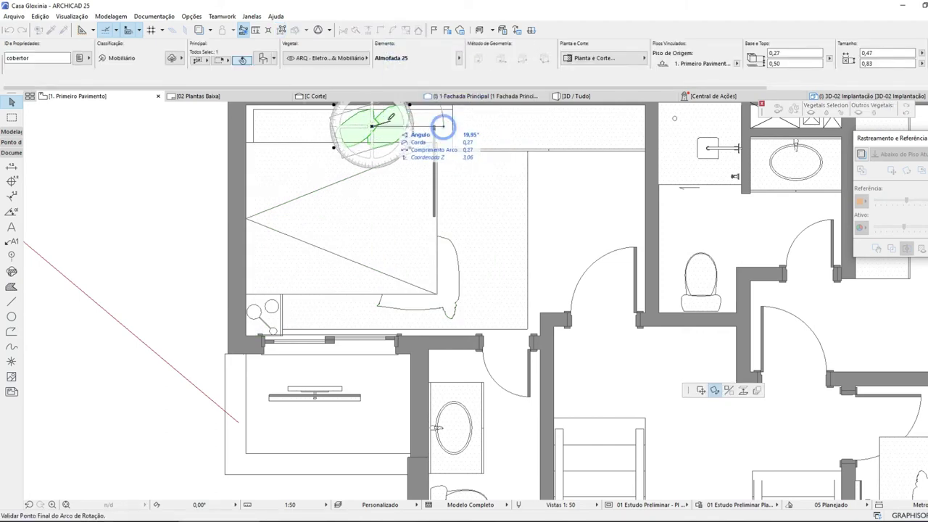
pyautogui.click(373, 118)
# - Move the pillows onto the head of the bed against the left wall
pyautogui.hotkey('ctrl', 'd')
pyautogui.click(372, 128)
pyautogui.click(268, 241)
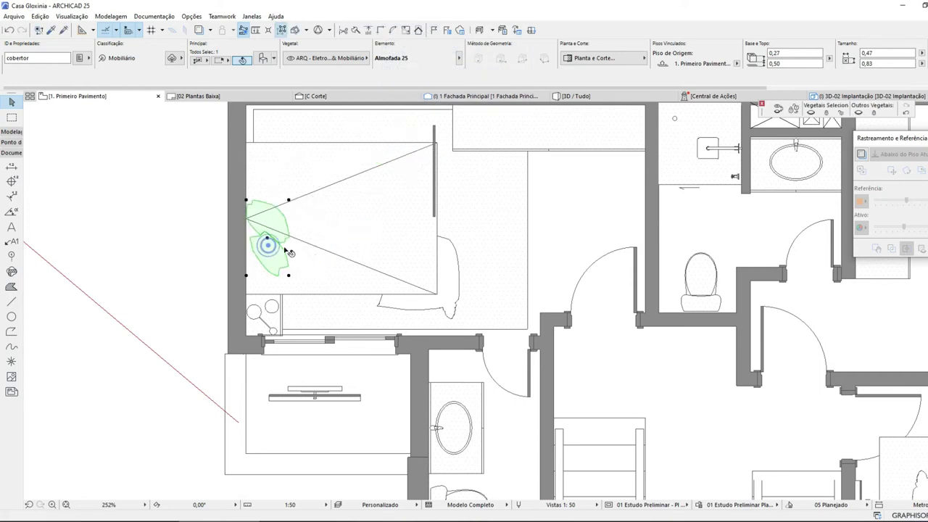
# - Bring the blanket to the front of the display order, deselect it and save the project
pyautogui.click(457, 310)
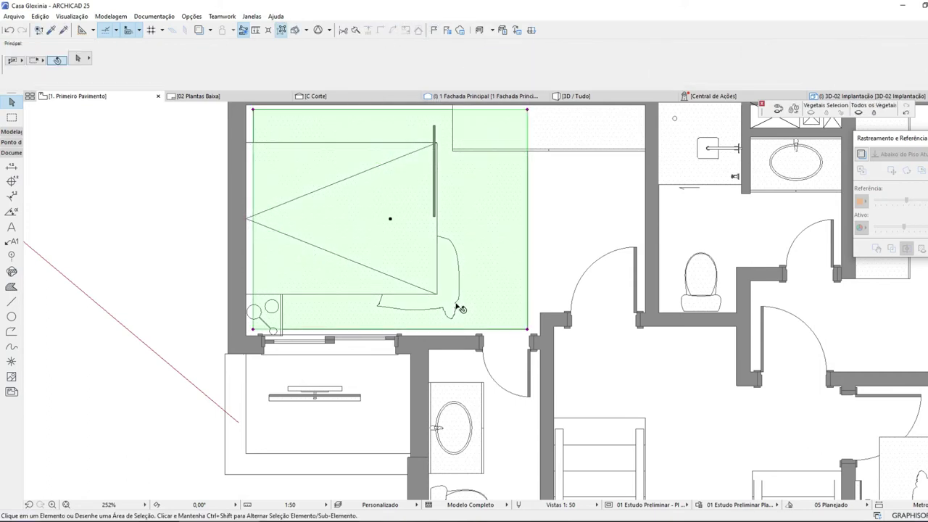
pyautogui.click(452, 308)
pyautogui.rightClick(452, 308)
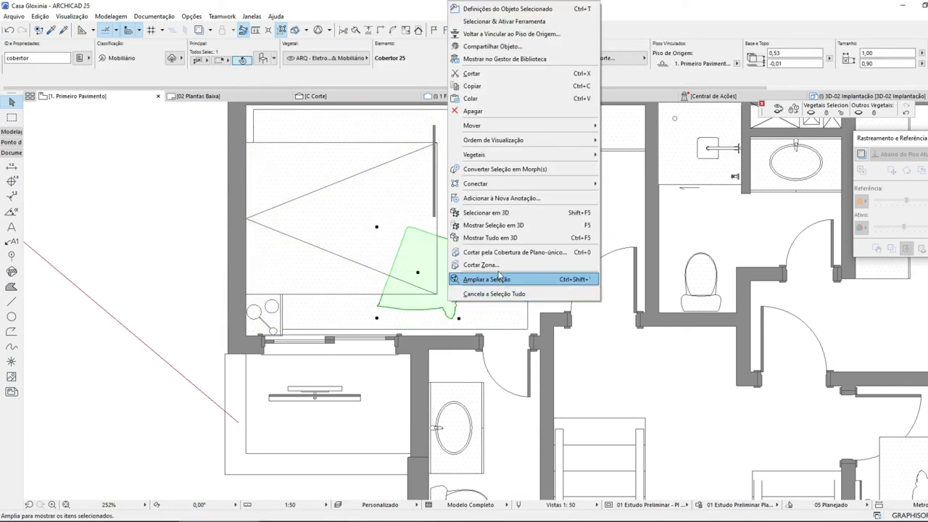
pyautogui.moveTo(532, 145)
pyautogui.click(631, 140)
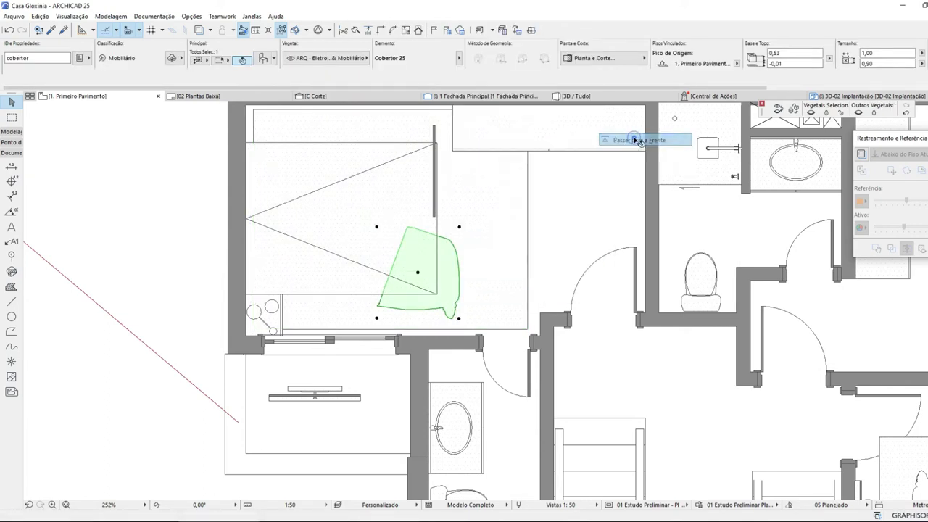
pyautogui.press('Escape')
pyautogui.click(14, 16)
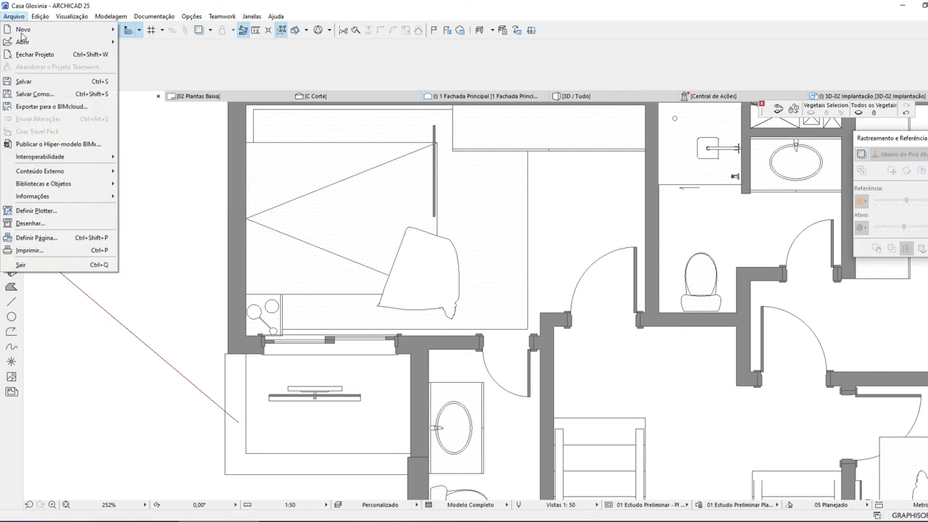
pyautogui.click(24, 82)
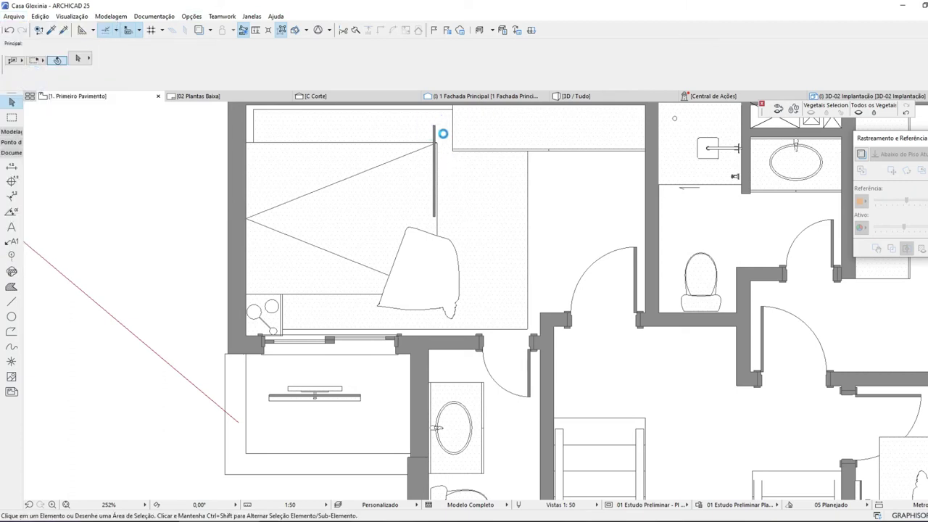
# - Review the wall settings of the vertical MDF panel beside the foot of the bed
pyautogui.click(442, 131)
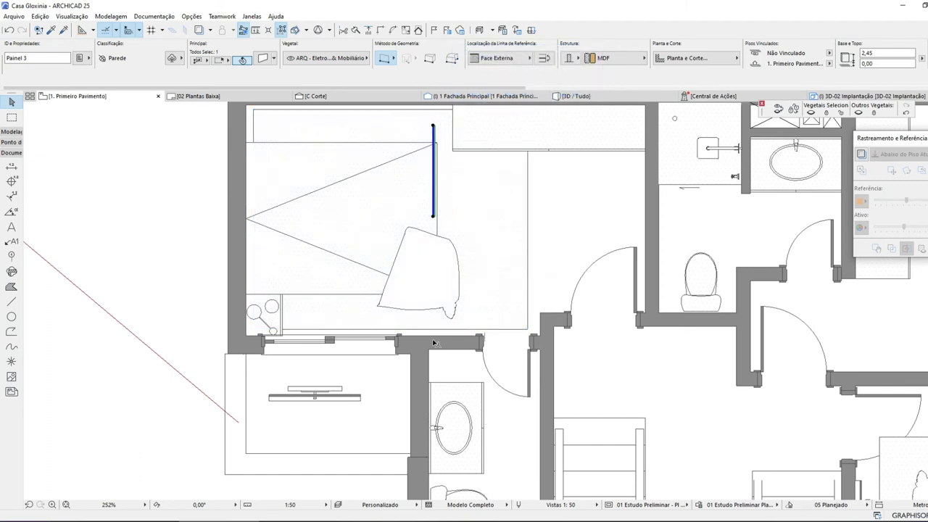
pyautogui.hotkey('ctrl', 't')
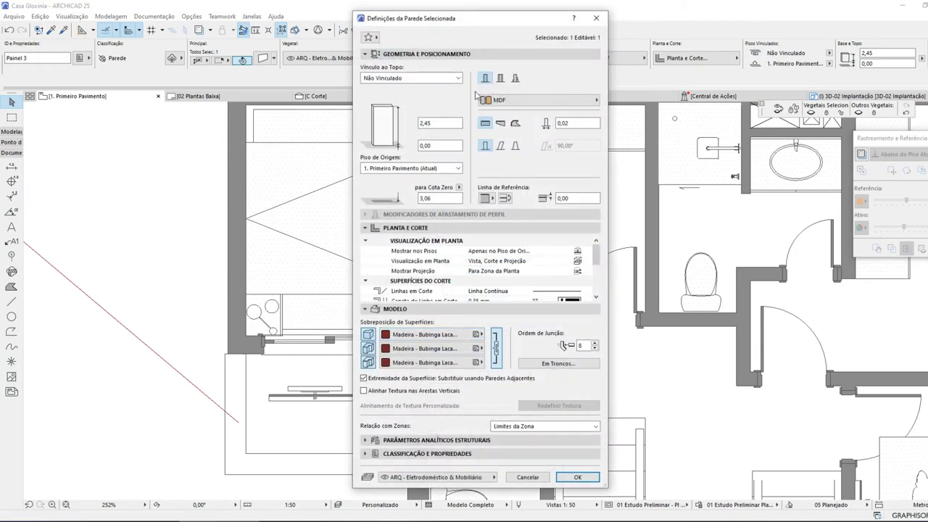
pyautogui.click(575, 479)
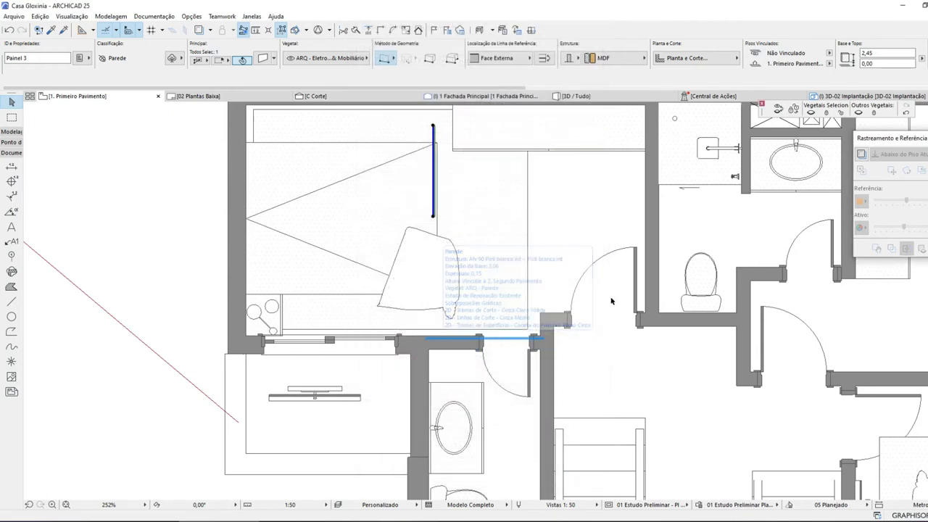
# - Set the bedroom wardrobe's width to 1,50 m
pyautogui.click(462, 153)
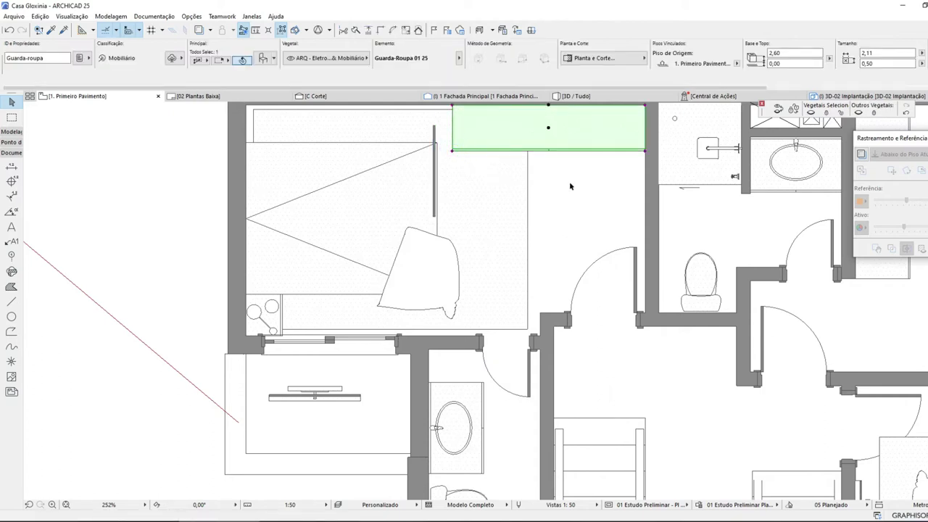
pyautogui.click(886, 53)
pyautogui.write('1,5')
pyautogui.press('Return')
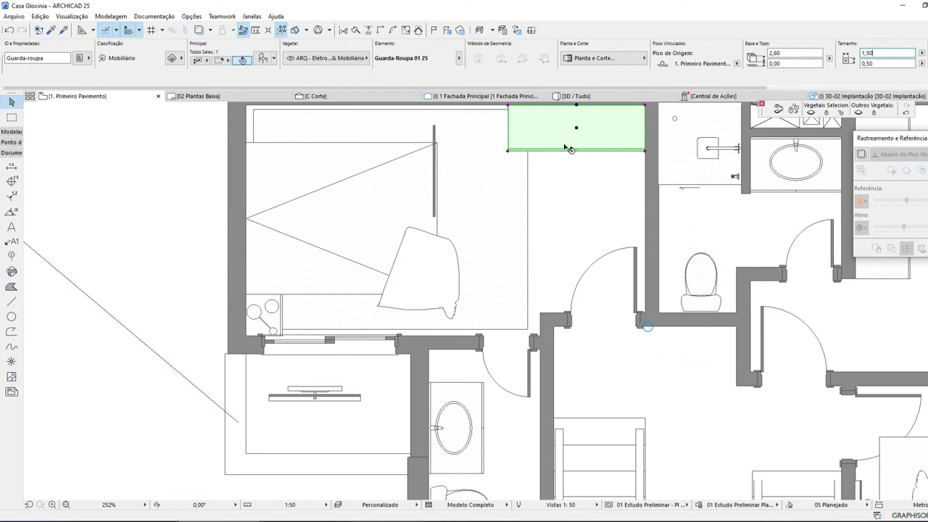
# - Measure the horizontal distance from the house's upper-left outer corner to the edge of the stone-textured strip
pyautogui.scroll(-2, 558, 151)
pyautogui.scroll(-3, 464, 250)
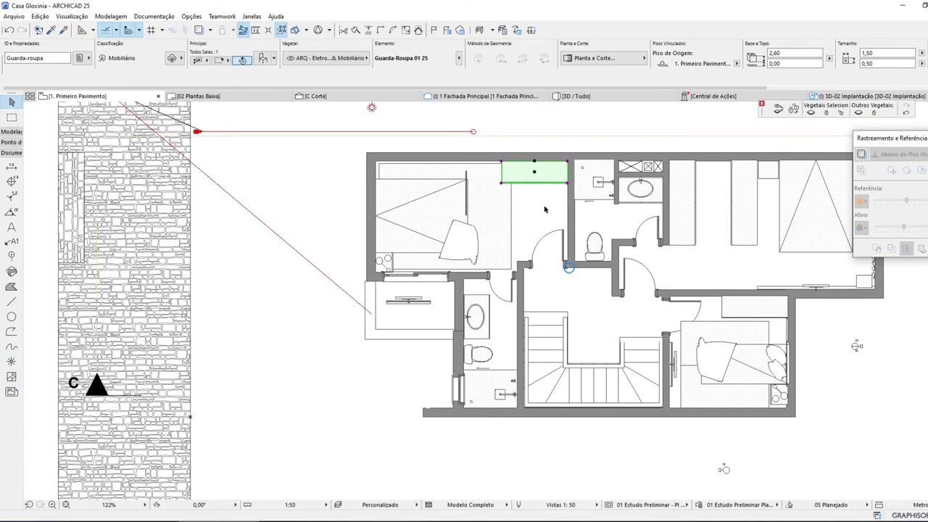
pyautogui.scroll(3, 546, 210)
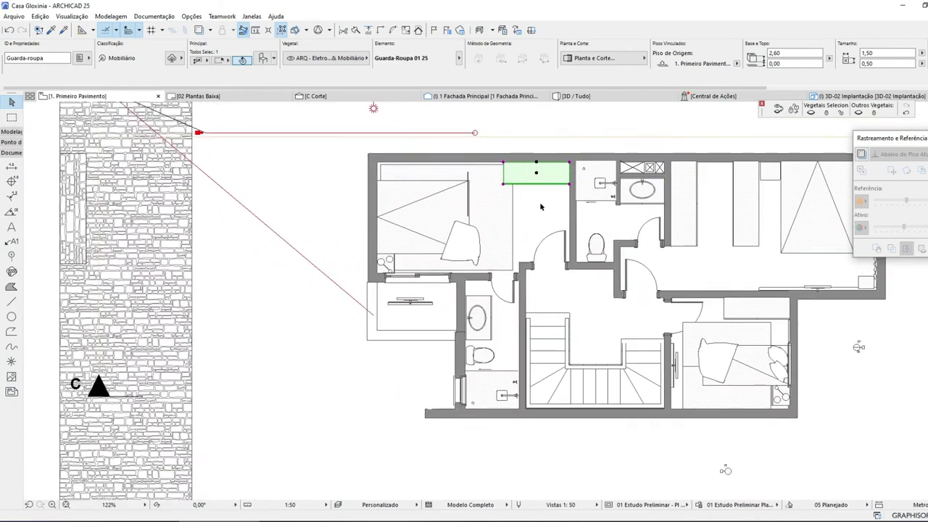
pyautogui.scroll(-5, 540, 204)
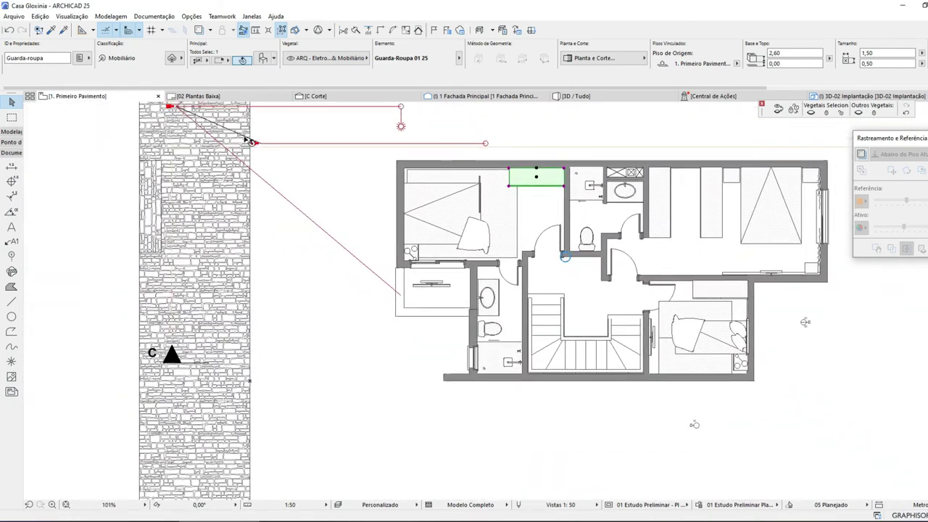
pyautogui.scroll(4, 250, 142)
pyautogui.click(257, 32)
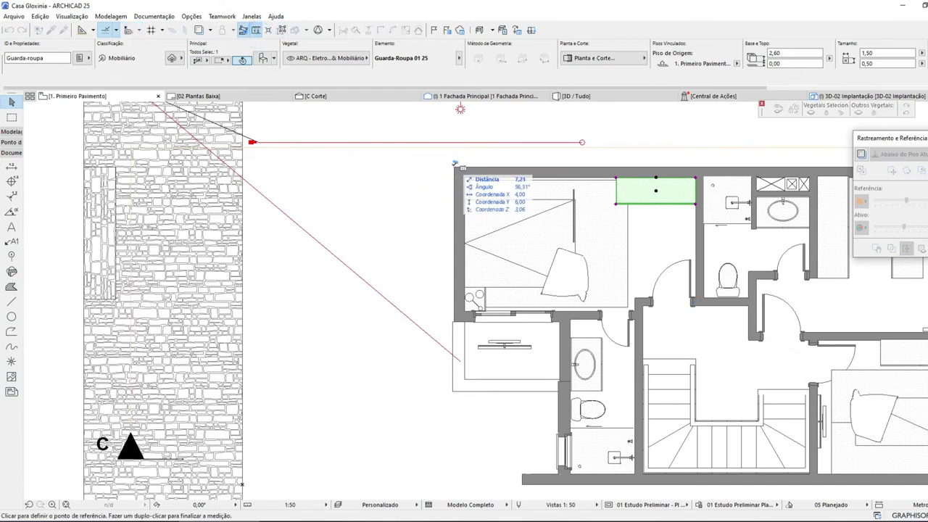
pyautogui.click(455, 165)
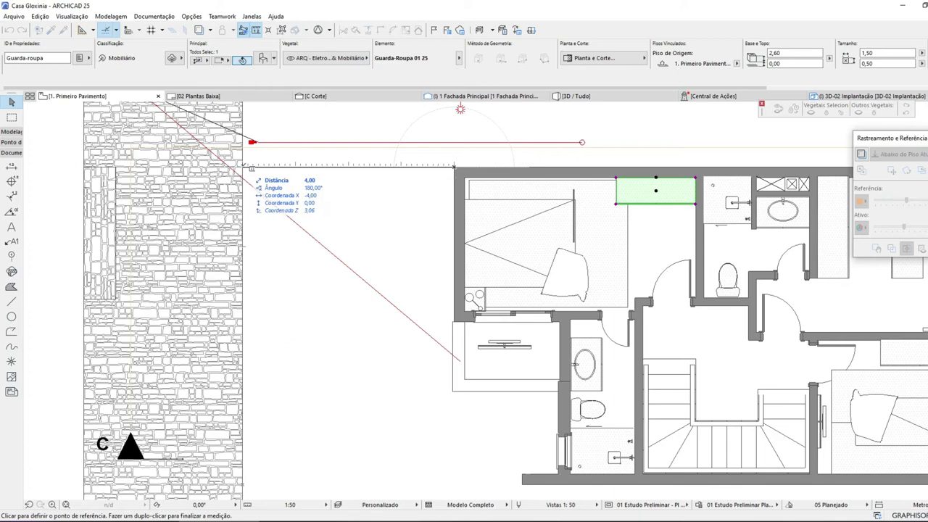
# - Deselect the wardrobe and measure the inner length of the bathroom below the bedroom along its left wall
pyautogui.scroll(-4, 305, 203)
pyautogui.scroll(4, 424, 340)
pyautogui.scroll(-2, 377, 296)
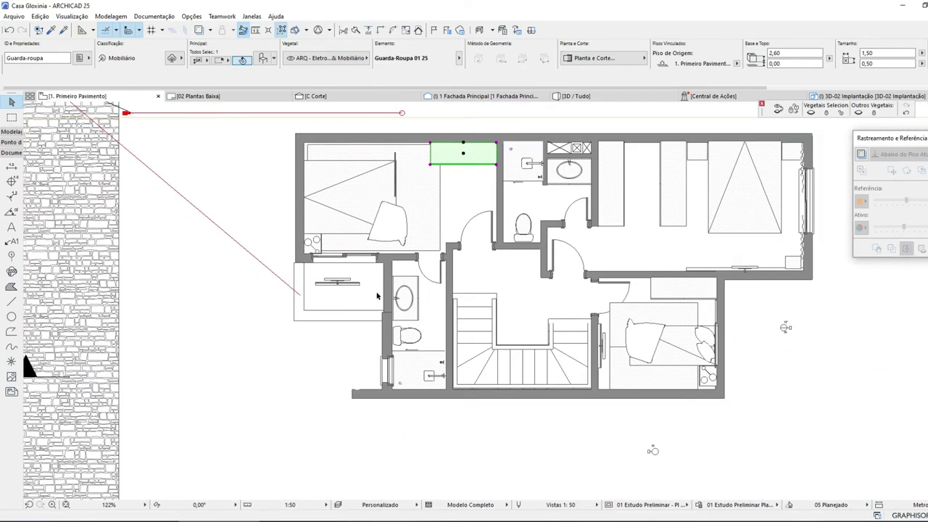
pyautogui.scroll(3, 378, 282)
pyautogui.scroll(1, 378, 280)
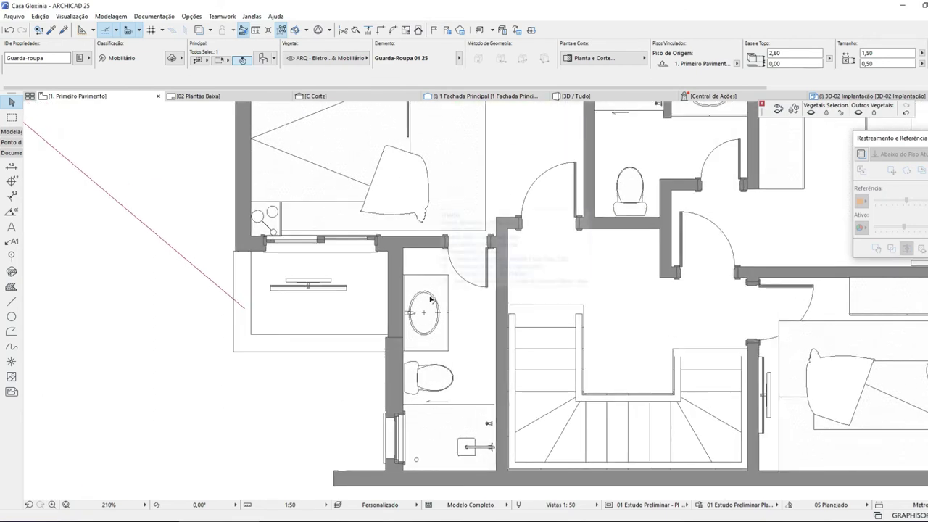
pyautogui.click(467, 372)
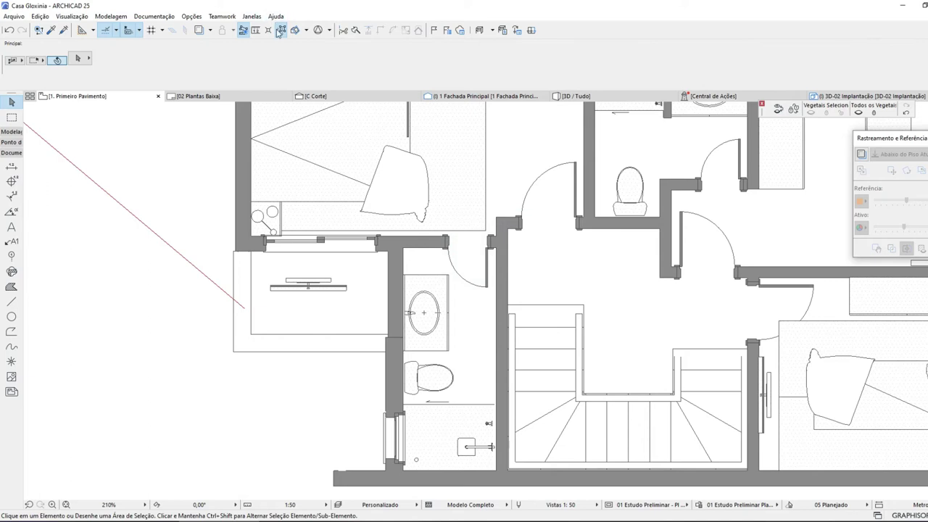
pyautogui.click(255, 32)
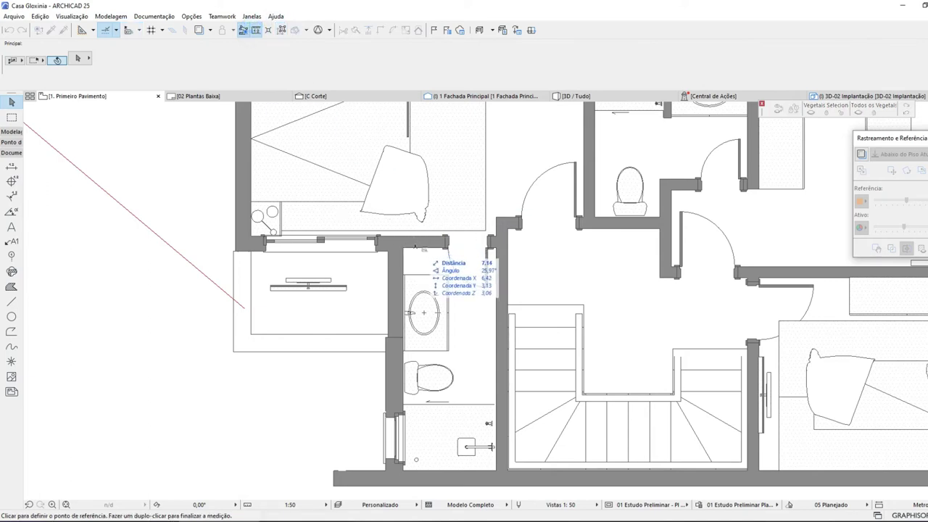
pyautogui.click(403, 248)
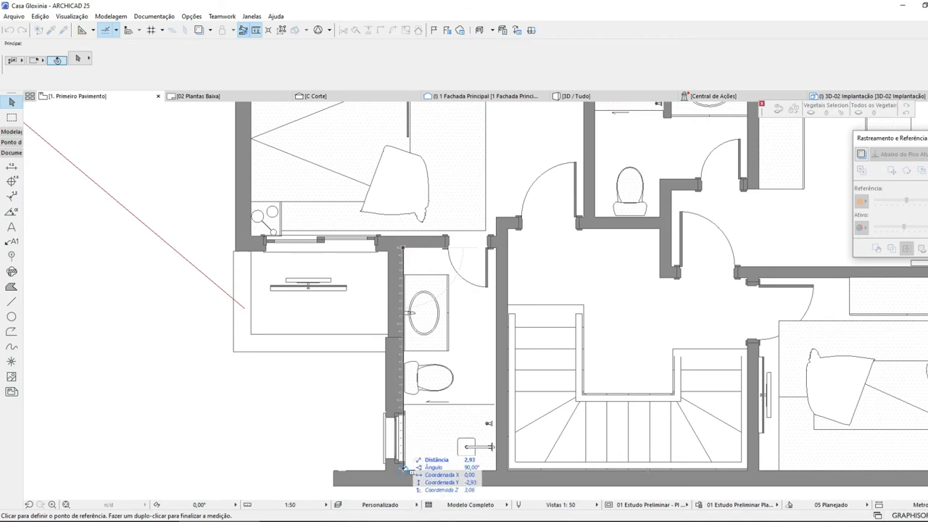
pyautogui.press('Escape')
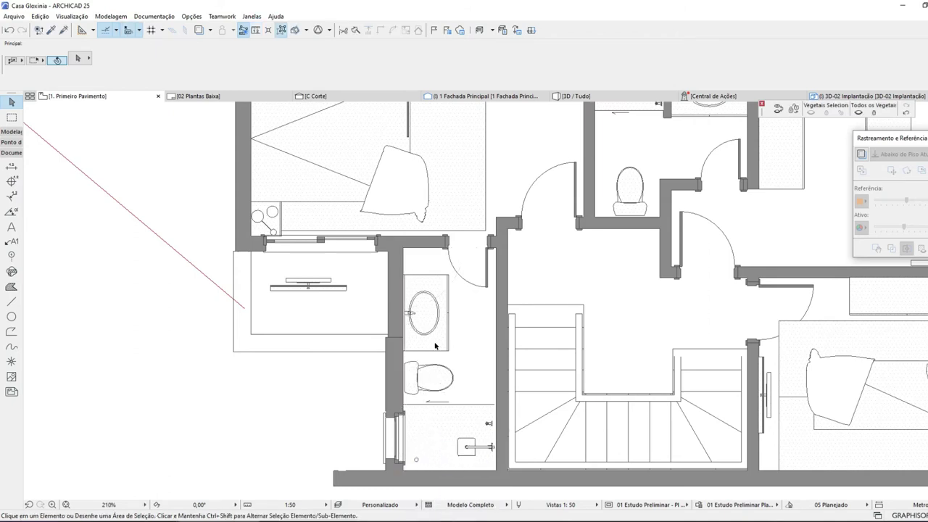
# - Move the bathroom's upper wall, the adjoining balcony door wall and both balcony parapet walls 0,43 m down the plan
pyautogui.click(421, 248)
pyautogui.keyDown('shift'); pyautogui.click(378, 245); pyautogui.keyUp('shift')
pyautogui.keyDown('shift'); pyautogui.click(367, 334); pyautogui.keyUp('shift')
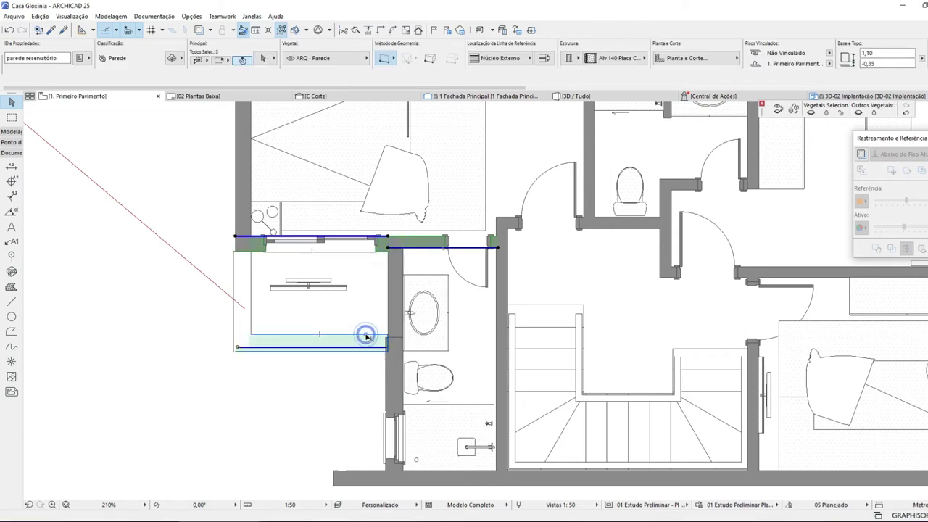
pyautogui.keyDown('shift'); pyautogui.click(245, 320); pyautogui.keyUp('shift')
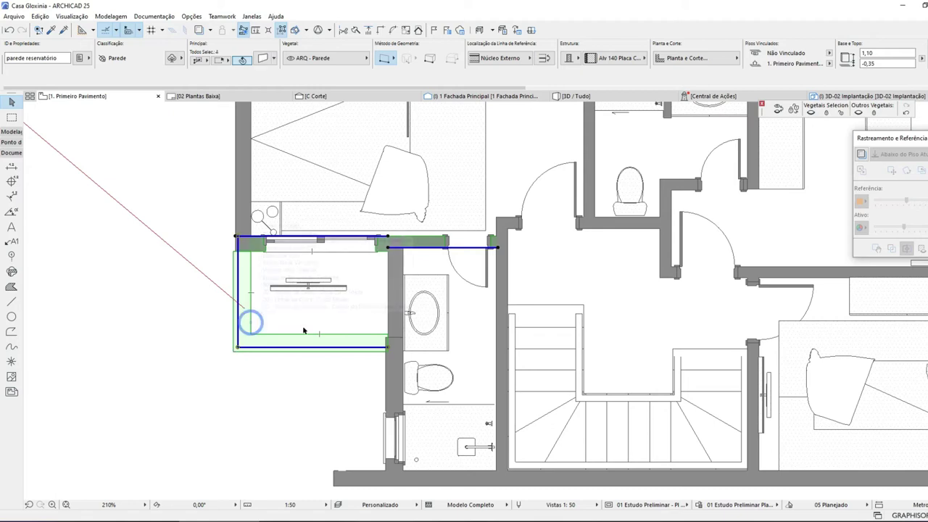
pyautogui.hotkey('ctrl', 'd')
pyautogui.click(339, 307)
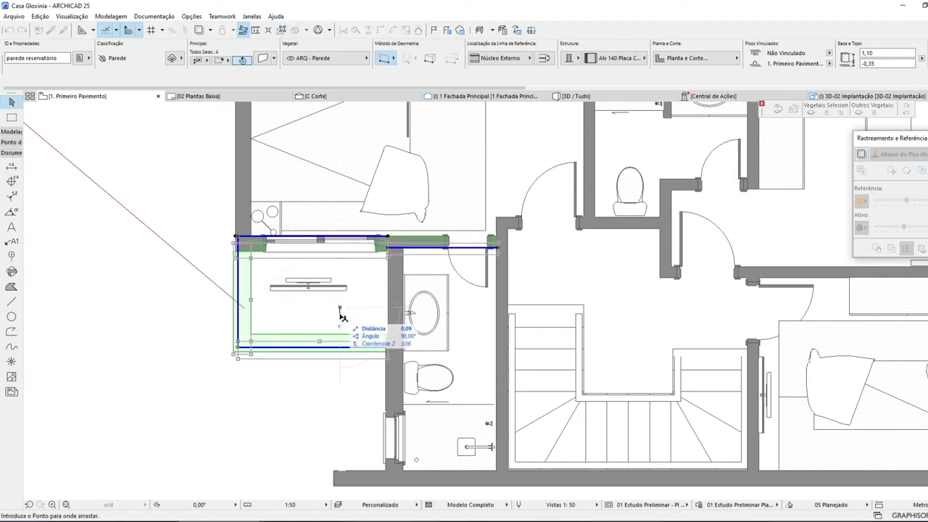
pyautogui.write(',')
pyautogui.write(',43')
pyautogui.press('Return')
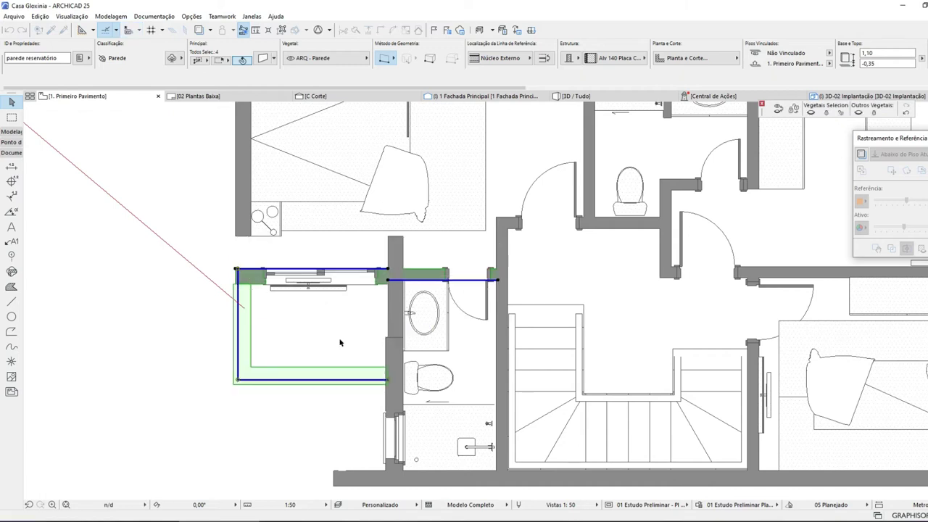
pyautogui.click(449, 304)
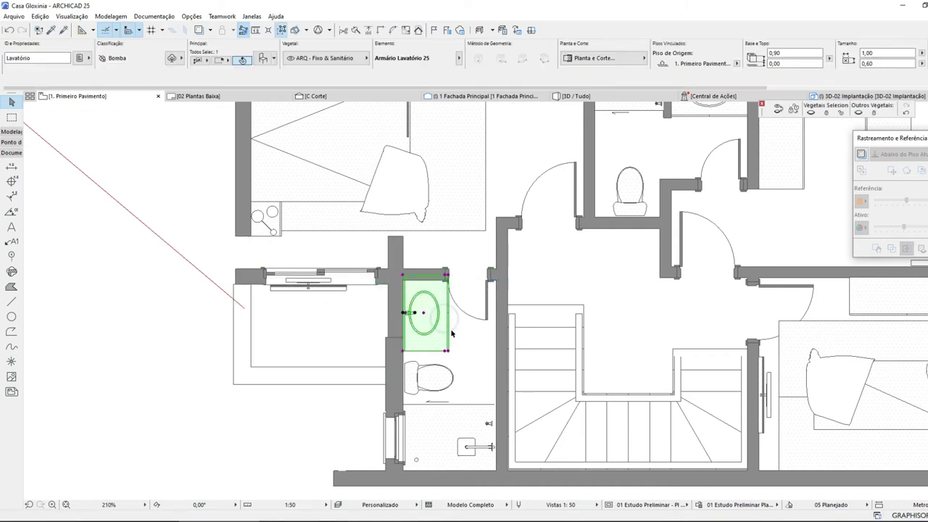
pyautogui.hotkey('ctrl', 'd')
pyautogui.click(404, 276)
pyautogui.press('Escape')
pyautogui.click(488, 417)
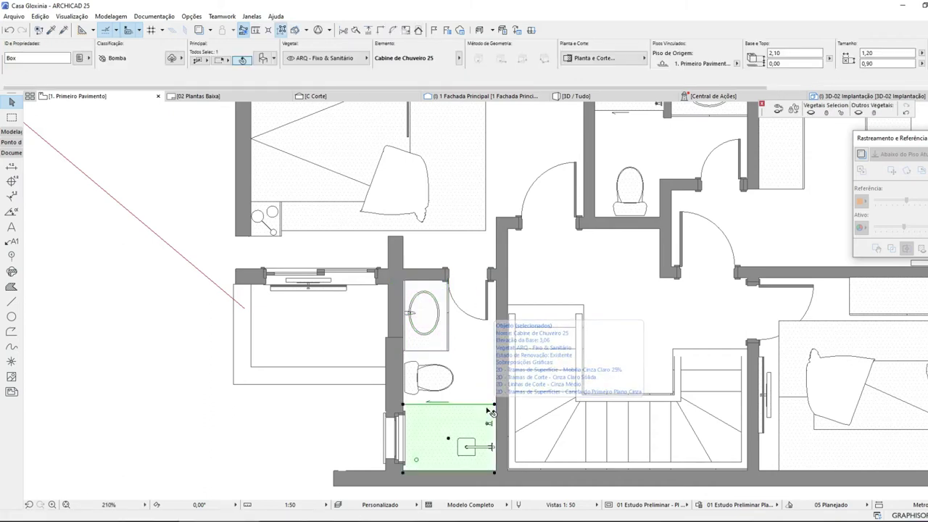
pyautogui.press('Escape')
# - Move the toilet horizontally so its back sits flush against the bathroom's left wall
pyautogui.scroll(6, 449, 391)
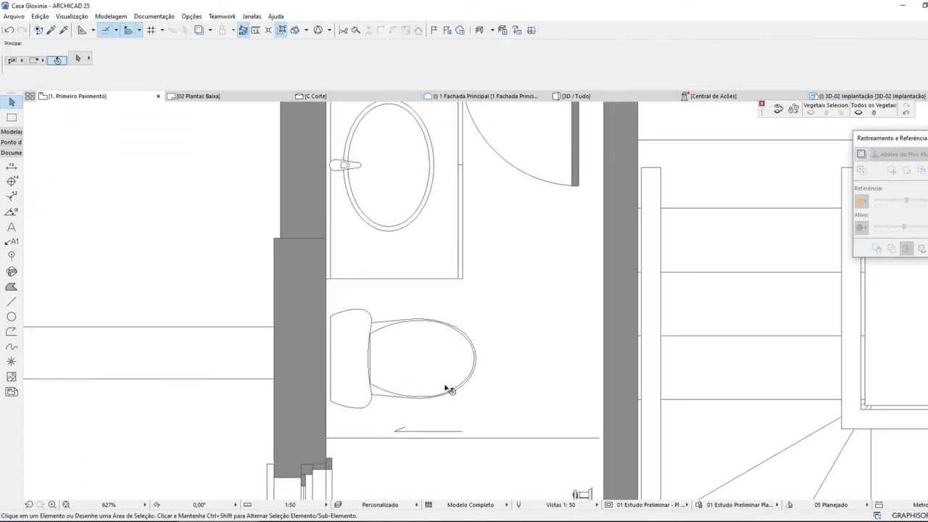
pyautogui.click(255, 30)
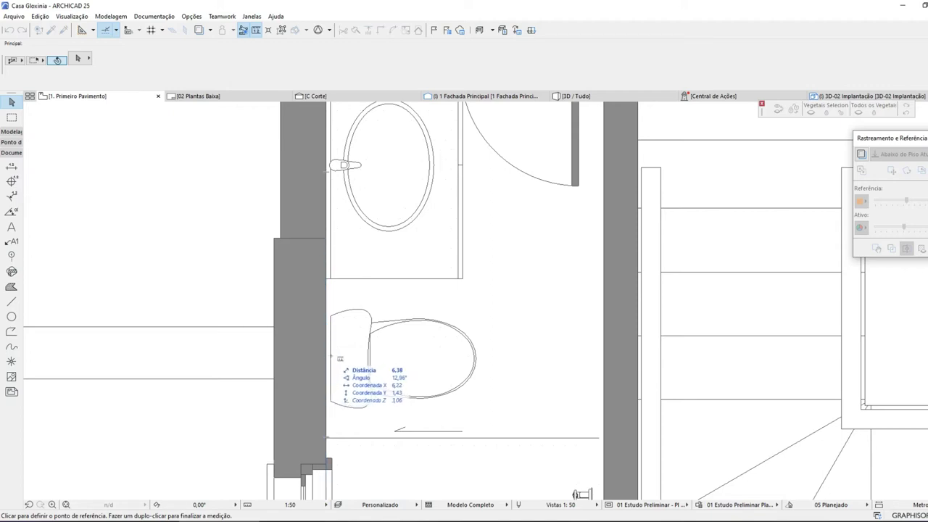
pyautogui.press('Escape')
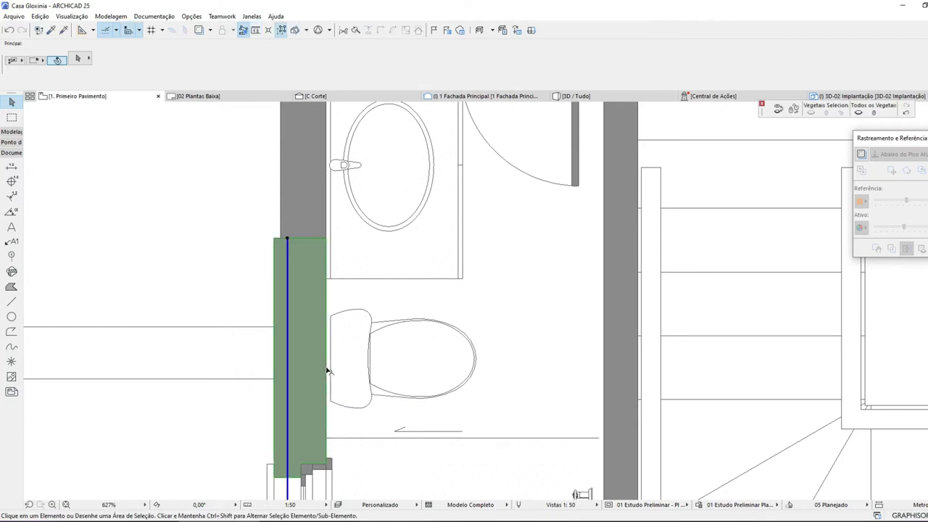
pyautogui.click(337, 368)
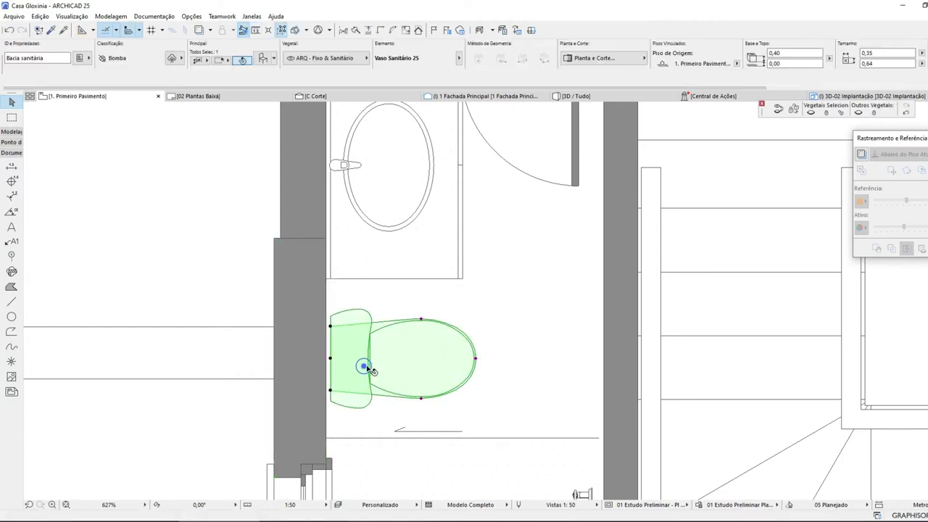
pyautogui.moveTo(332, 358); pyautogui.dragTo(327, 359)
pyautogui.hotkey('ctrl', 'd')
pyautogui.click(326, 358)
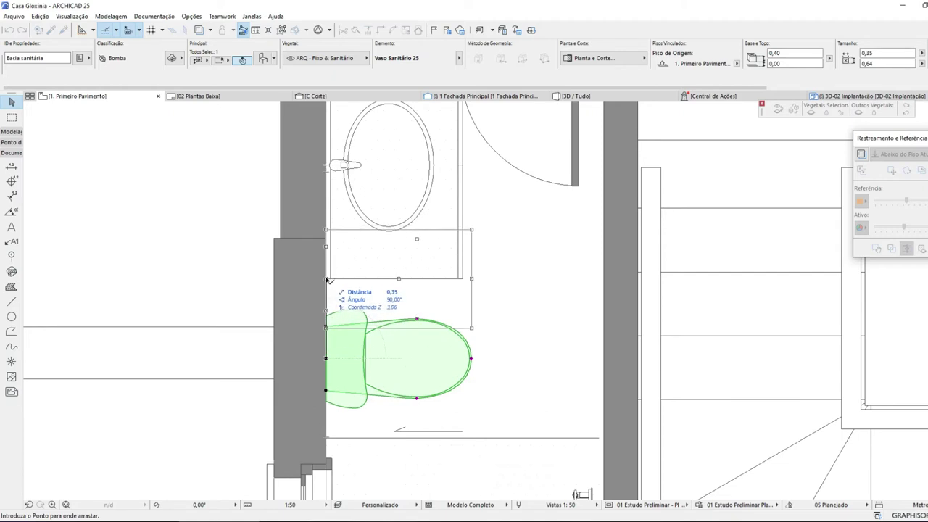
pyautogui.press('Escape')
pyautogui.scroll(-2, 385, 349)
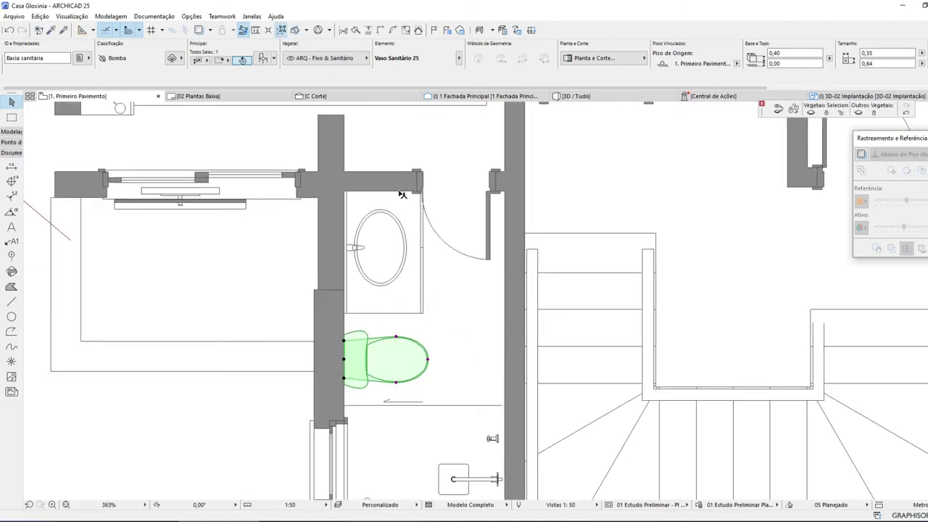
pyautogui.scroll(2, 402, 194)
pyautogui.press('Escape')
pyautogui.click(421, 181)
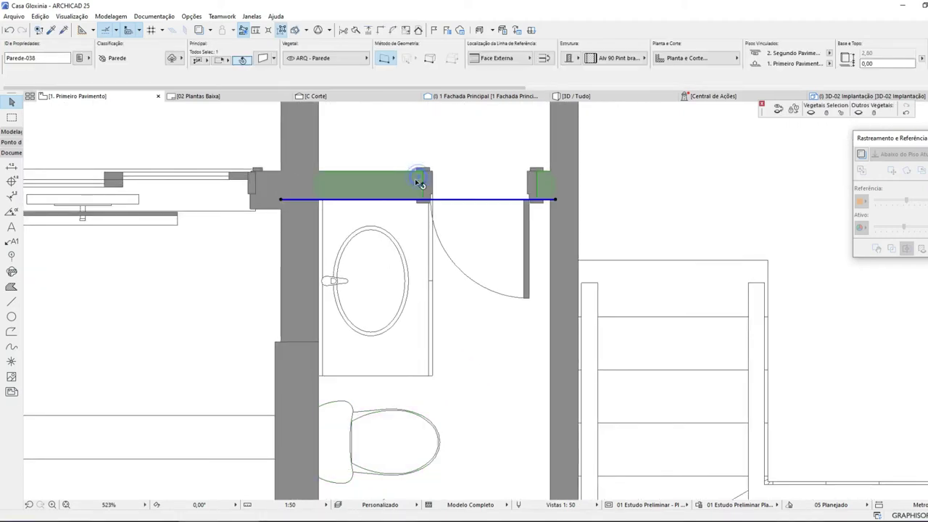
pyautogui.click(425, 245)
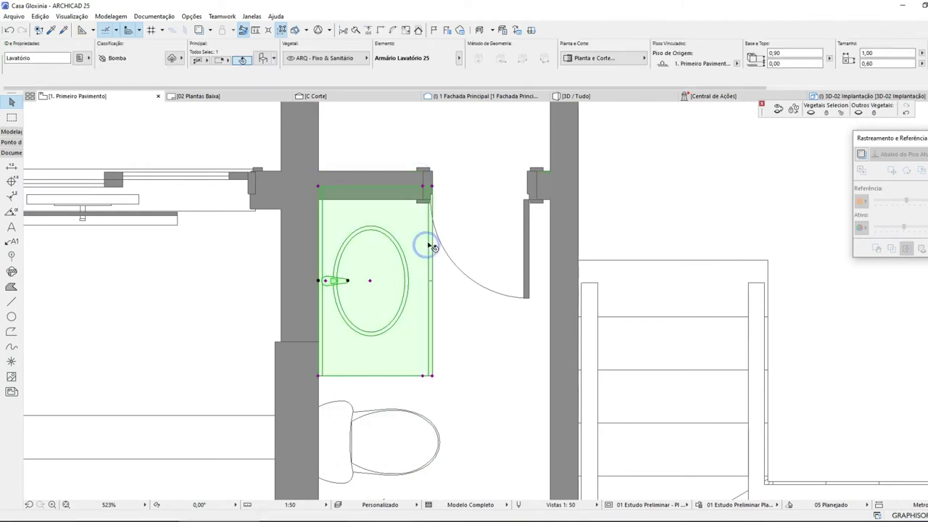
pyautogui.scroll(2, 366, 132)
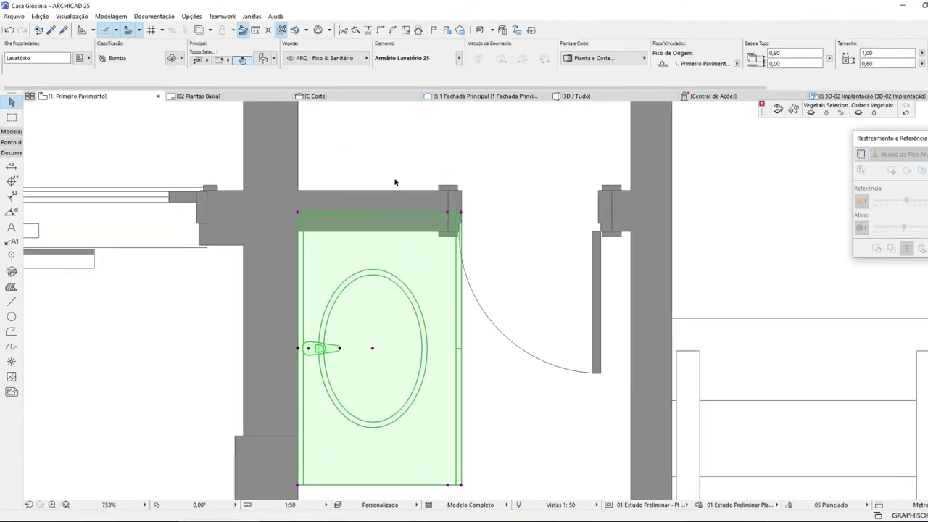
pyautogui.click(379, 31)
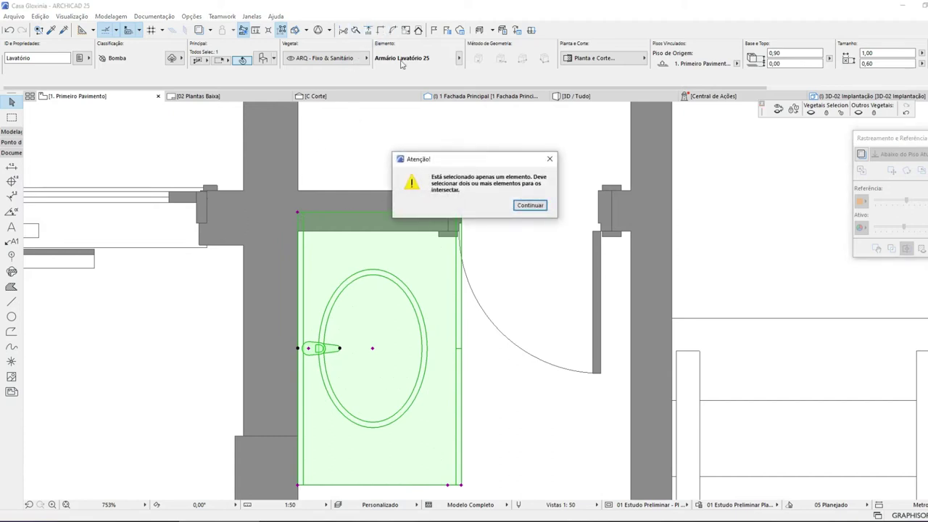
pyautogui.click(551, 160)
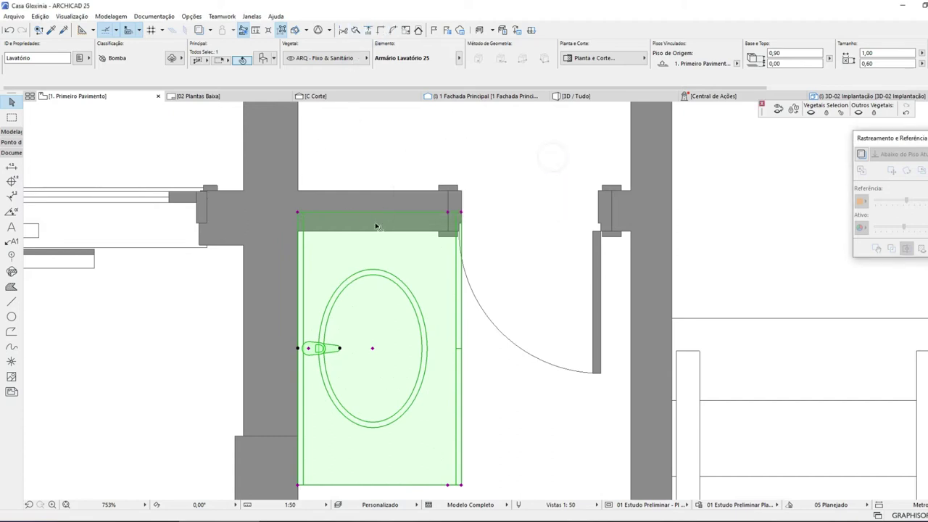
# - Measure how far the washbasin cabinet's upper edge overlaps the bathroom's upper wall
pyautogui.click(302, 154)
pyautogui.click(257, 30)
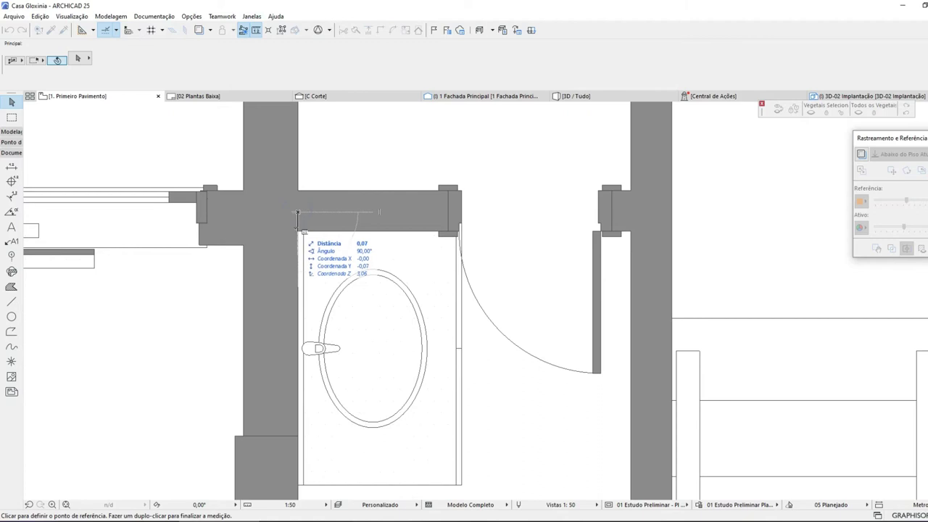
pyautogui.press('Escape')
# - Move the bathroom's upper wall and the adjoining balcony door wall slightly up the plan, clear of the washbasin cabinet
pyautogui.scroll(-5, 307, 225)
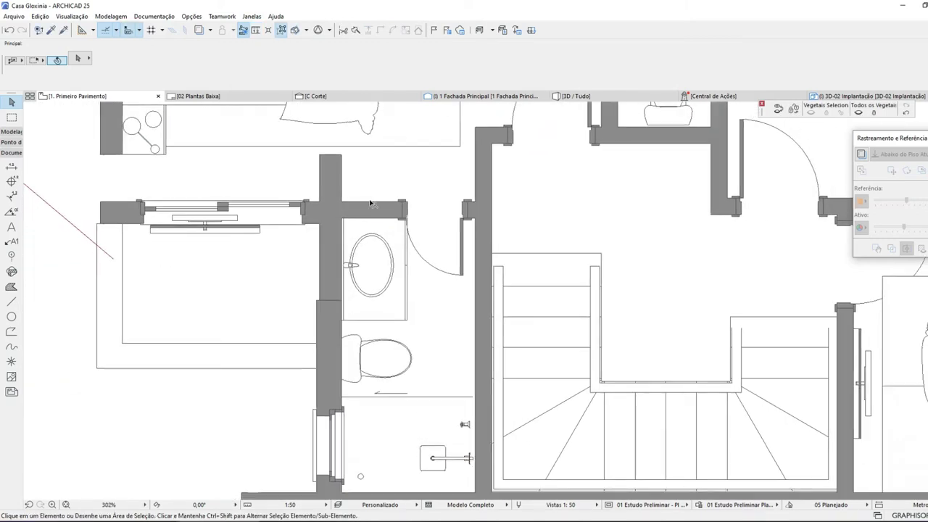
pyautogui.click(371, 209)
pyautogui.keyDown('shift'); pyautogui.click(308, 218); pyautogui.keyUp('shift')
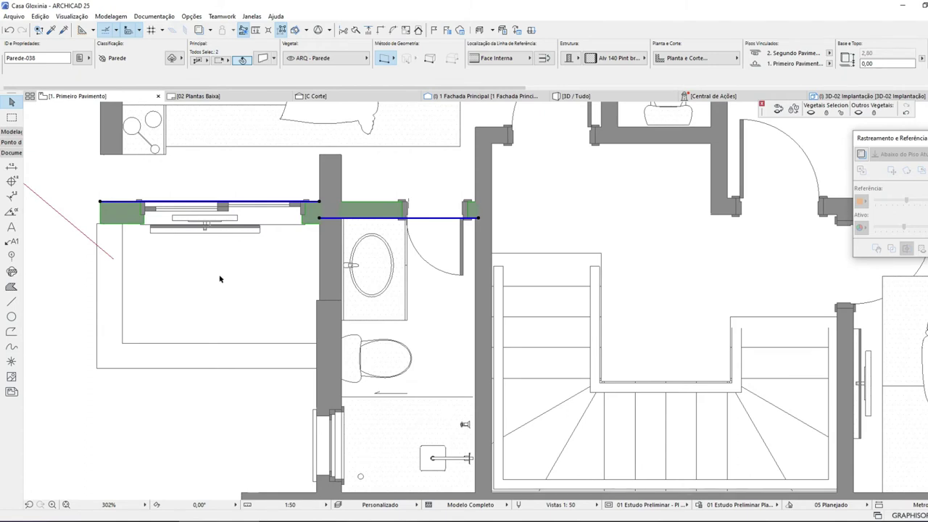
pyautogui.hotkey('ctrl', 'd')
pyautogui.click(230, 293)
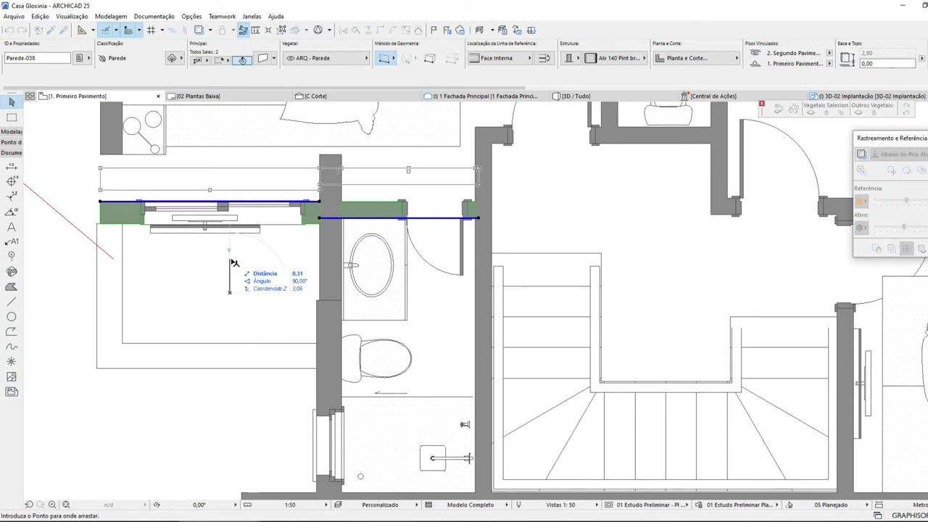
pyautogui.click(230, 281)
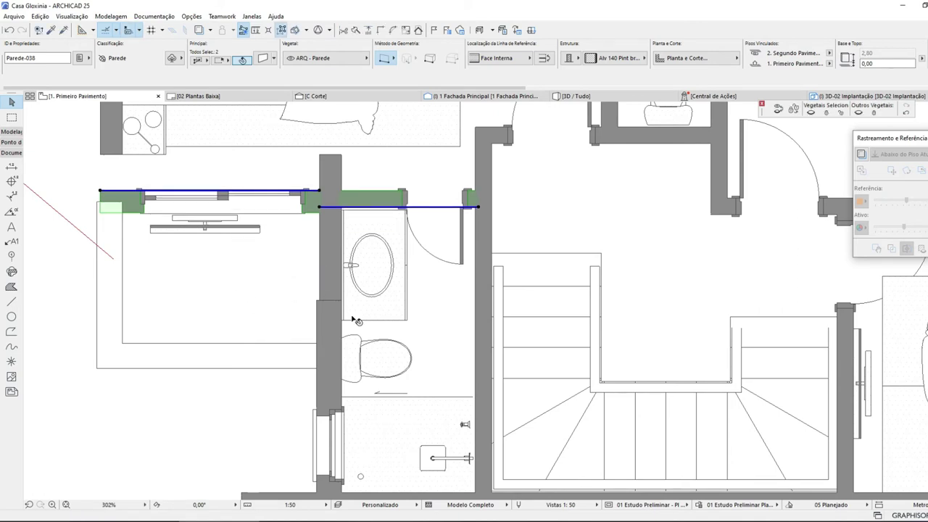
pyautogui.press('Escape')
# - Recheck the bathroom's inner length along its left wall, from the moved upper wall to the lower wall
pyautogui.click(256, 30)
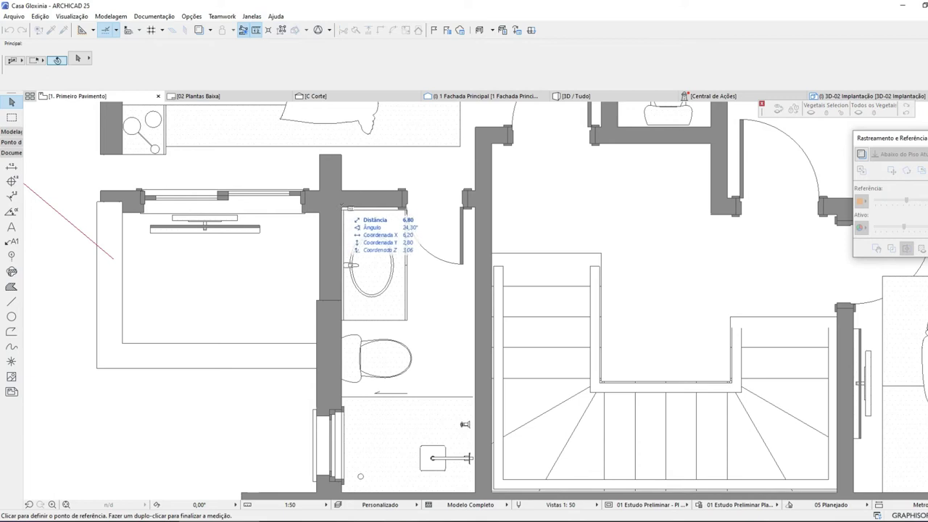
pyautogui.click(341, 206)
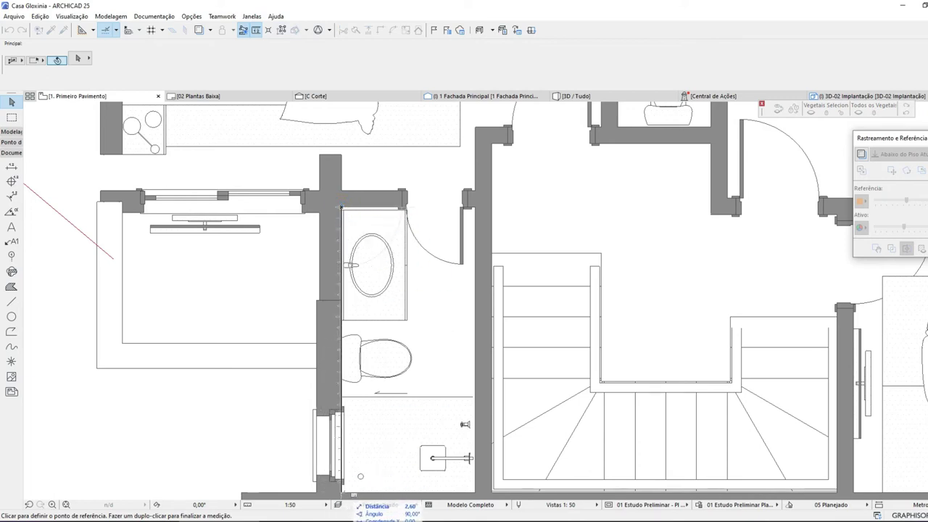
pyautogui.press('Escape')
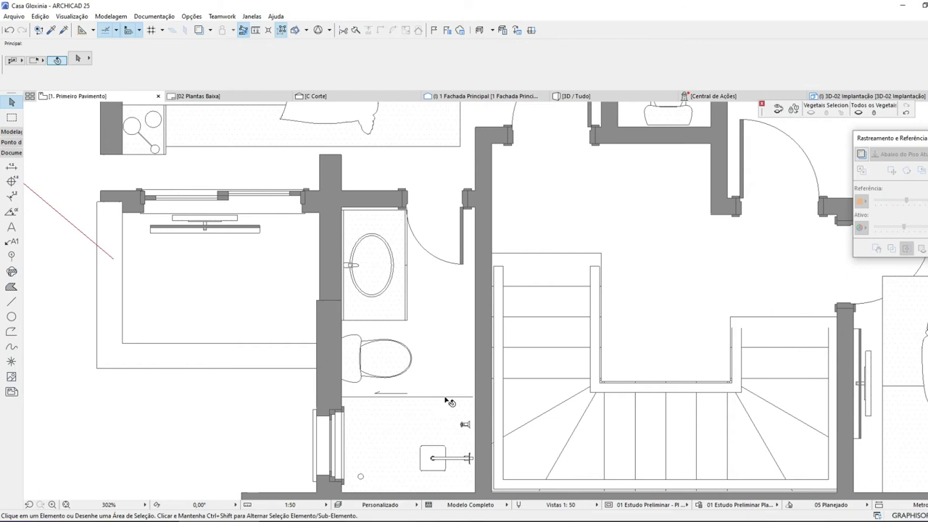
# - Shorten the protruding upper end of the wall between balcony and bathroom to the moved horizontal wall, and save the project
pyautogui.scroll(-2, 447, 402)
pyautogui.scroll(3, 396, 185)
pyautogui.click(369, 272)
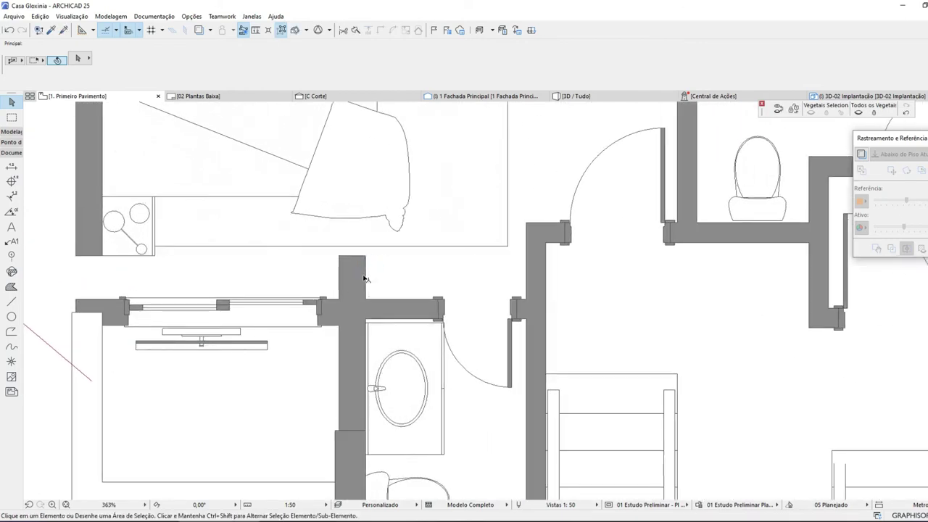
pyautogui.click(339, 258)
pyautogui.click(339, 255)
pyautogui.press('Escape')
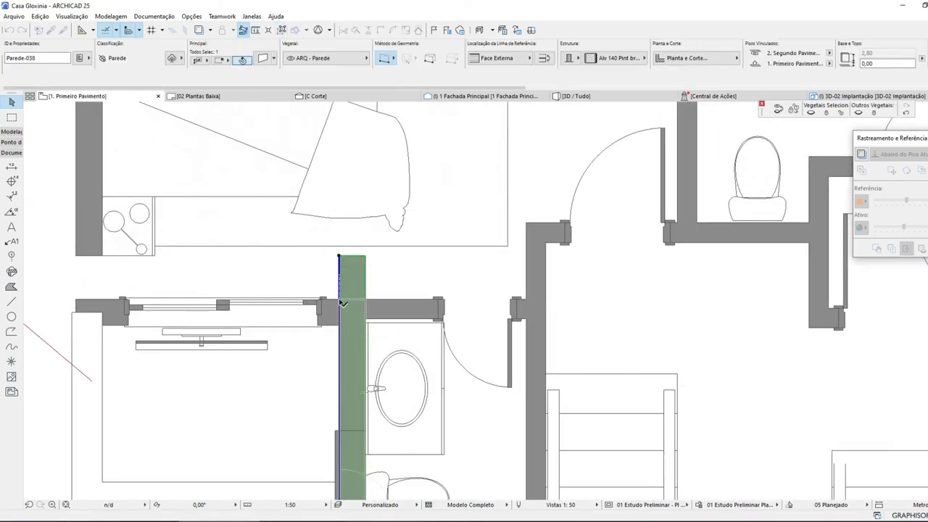
pyautogui.press('Escape')
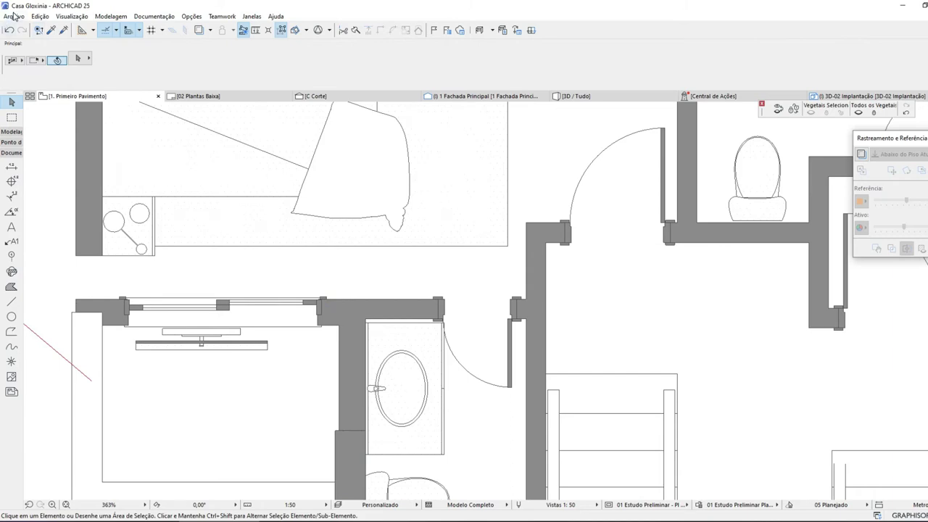
pyautogui.click(16, 18)
pyautogui.click(33, 82)
# - Intersect the bedroom's left exterior wall with the balcony door wall to close their open corner
pyautogui.scroll(-5, 398, 256)
pyautogui.scroll(3, 407, 263)
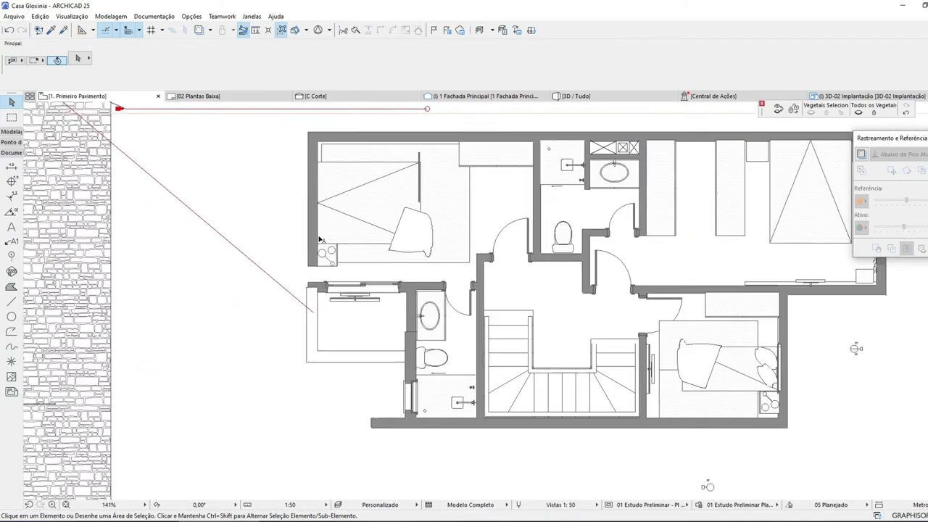
pyautogui.click(310, 249)
pyautogui.keyDown('shift'); pyautogui.click(320, 316); pyautogui.keyUp('shift')
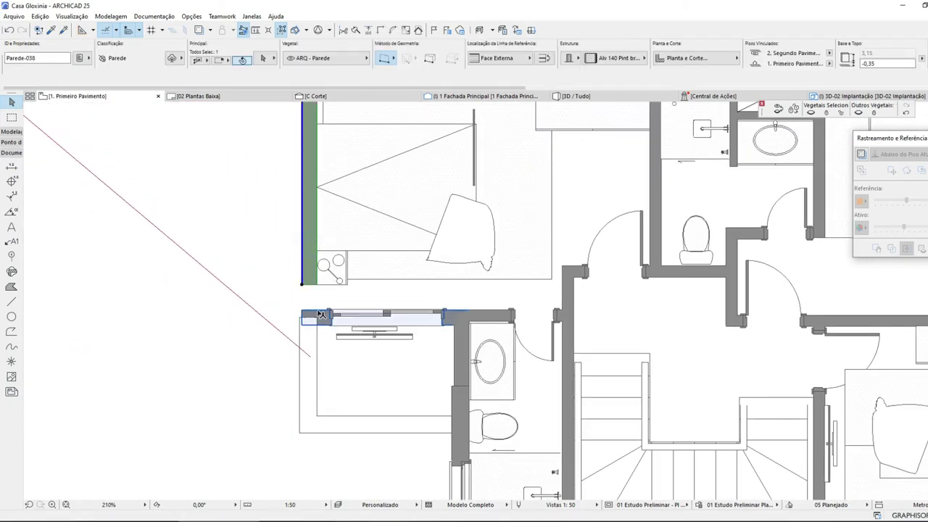
pyautogui.click(378, 32)
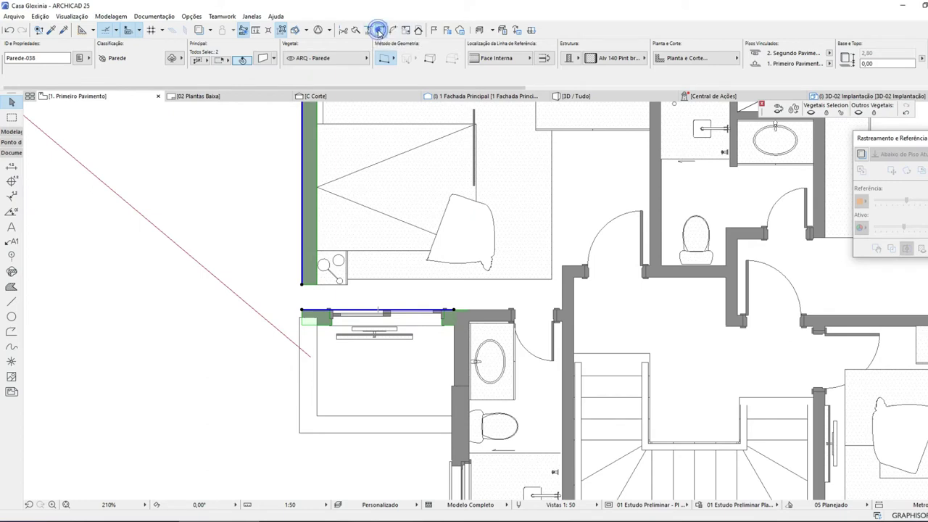
pyautogui.click(436, 351)
# - Try to change the bedroom's hinged entrance door into the sliding model Porta de Correr Exterior 25
pyautogui.scroll(-3, 427, 357)
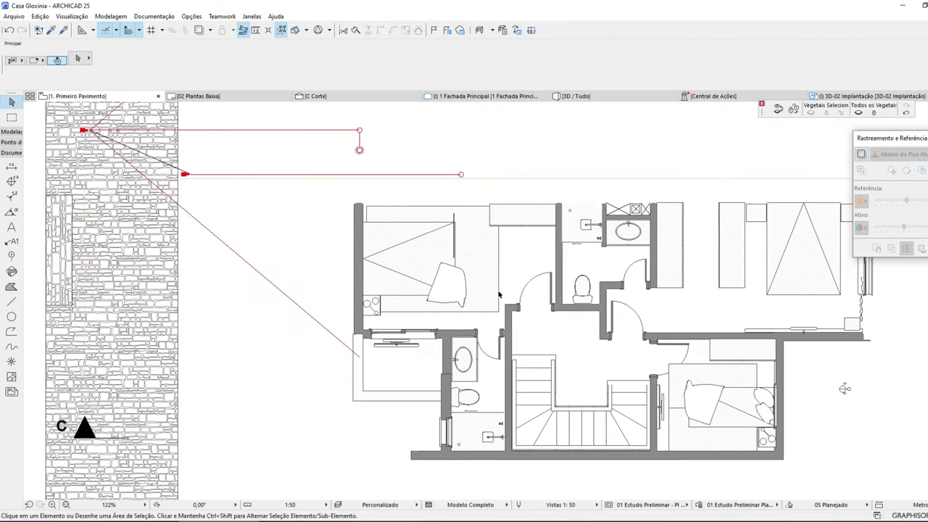
pyautogui.scroll(2, 549, 239)
pyautogui.scroll(1, 595, 190)
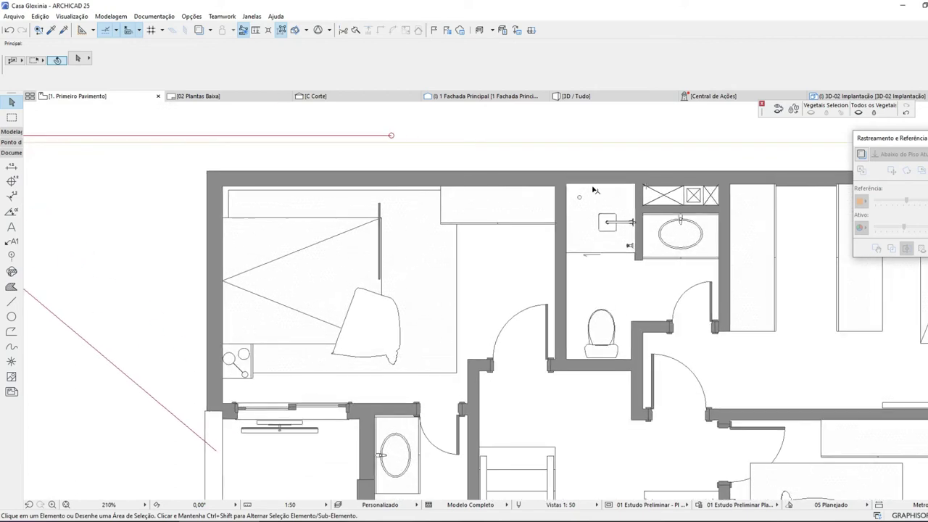
pyautogui.click(543, 308)
pyautogui.hotkey('ctrl', 't')
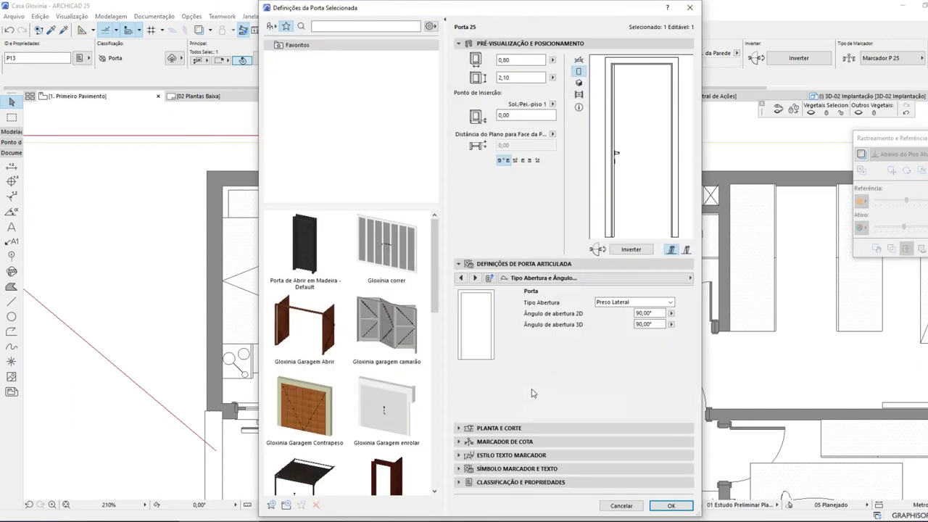
pyautogui.click(272, 27)
pyautogui.click(271, 29)
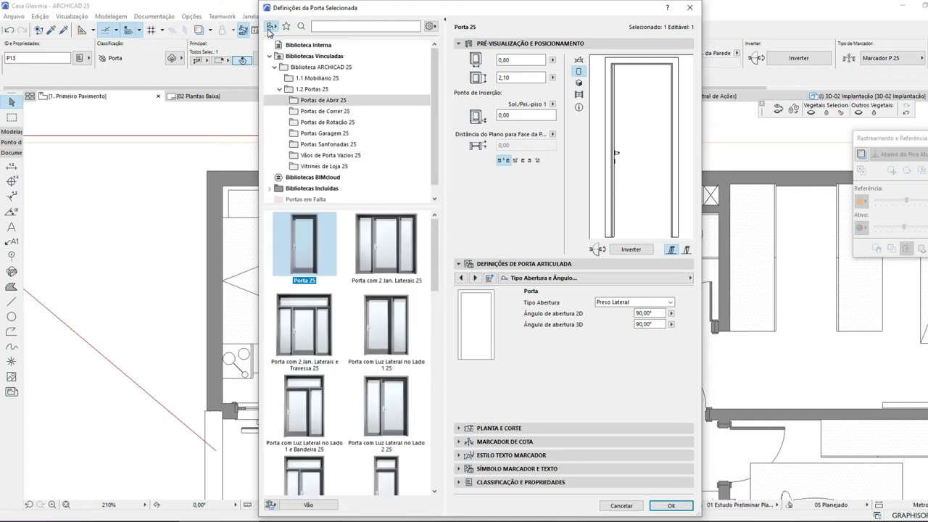
pyautogui.click(332, 113)
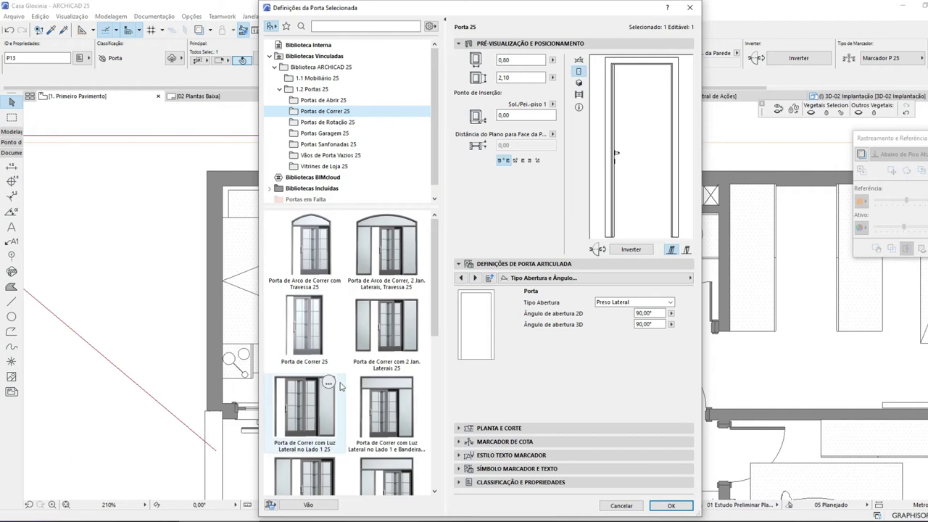
pyautogui.scroll(-4, 398, 314)
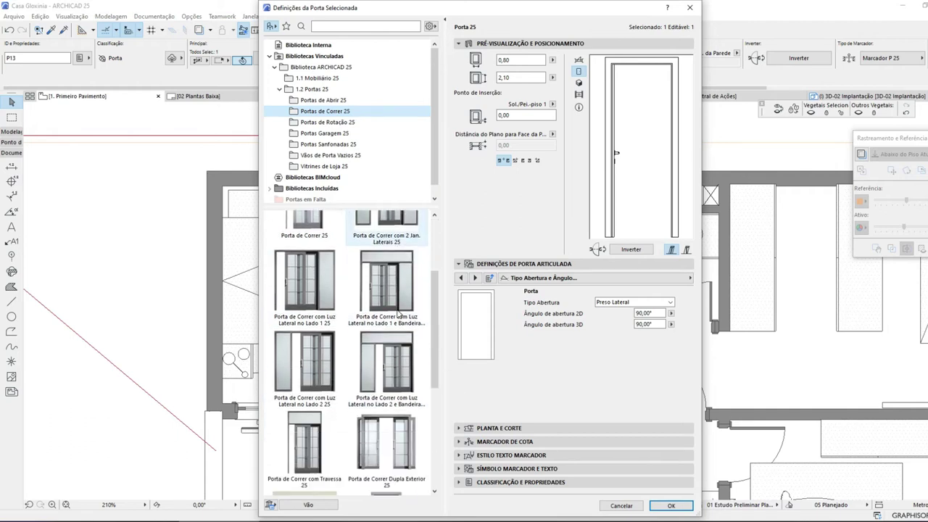
pyautogui.scroll(-2, 398, 313)
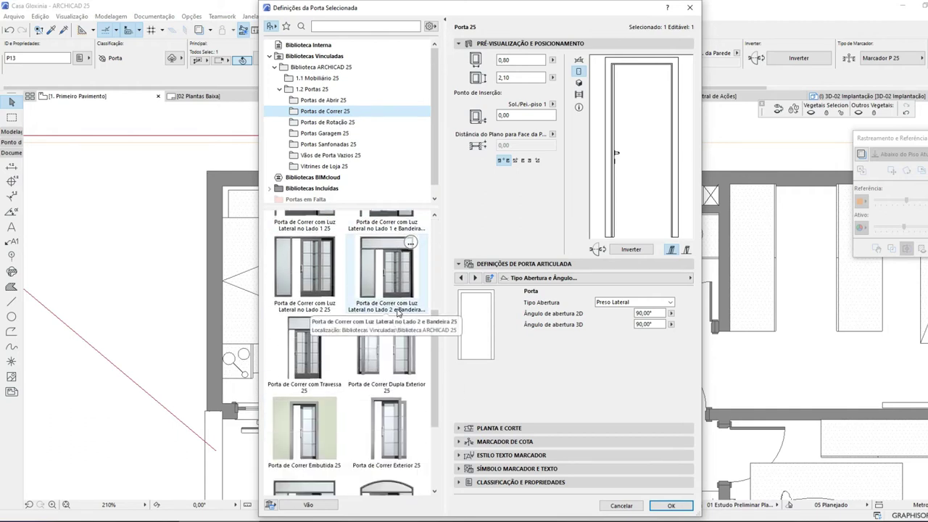
pyautogui.scroll(-1, 398, 313)
pyautogui.click(409, 417)
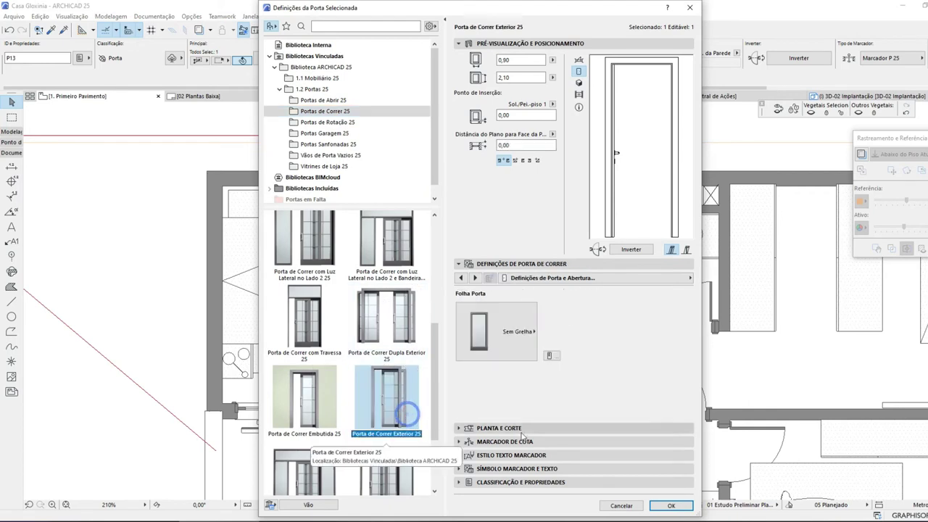
# - Give the converted sliding door the solid leaf style Estilo 1 and apply it to the plan
pyautogui.click(520, 335)
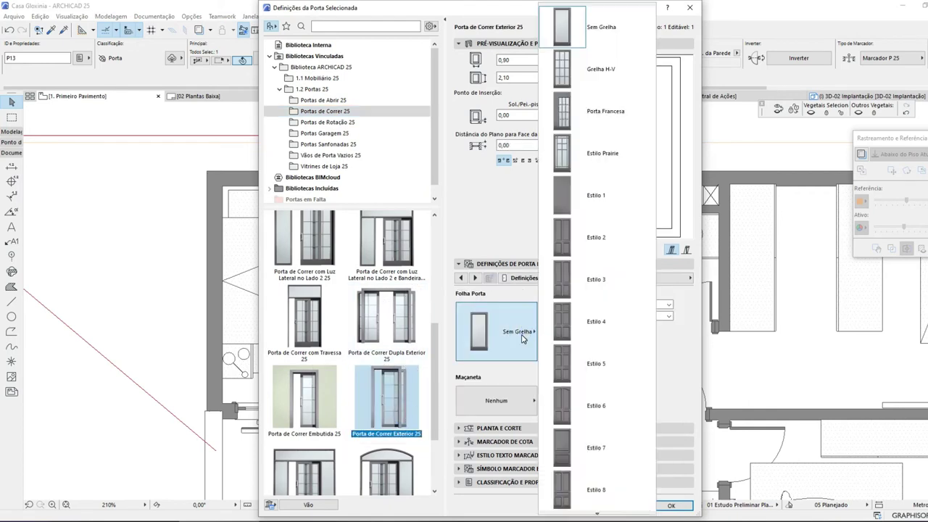
pyautogui.click(597, 195)
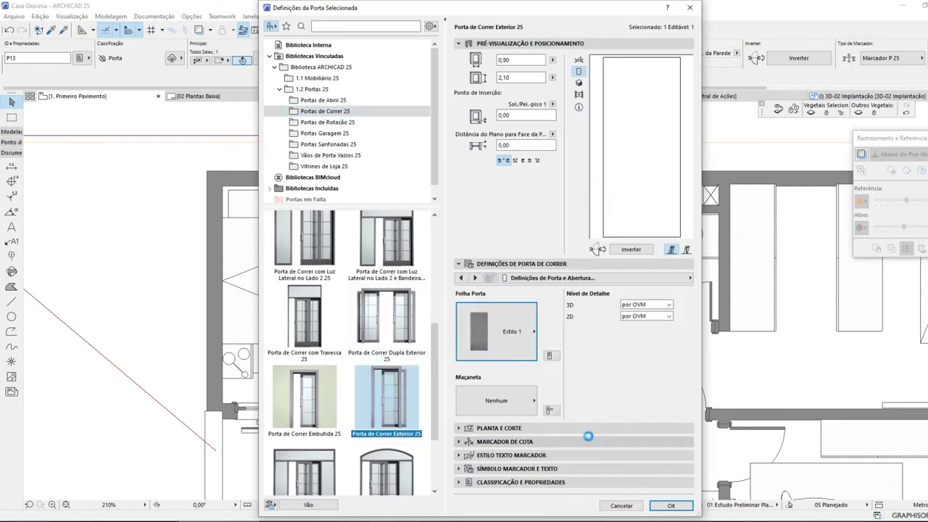
pyautogui.click(673, 508)
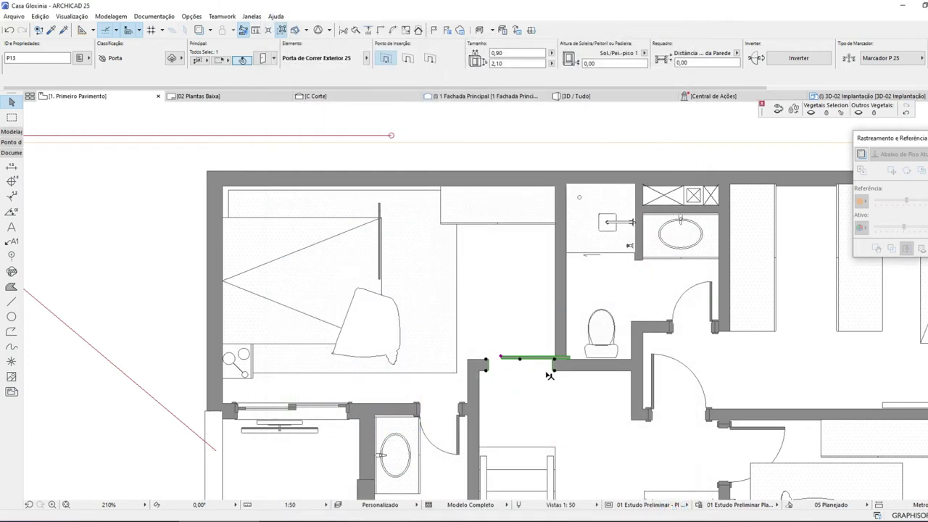
# - Delete the converted door from the bedroom's entrance wall
pyautogui.scroll(4, 550, 375)
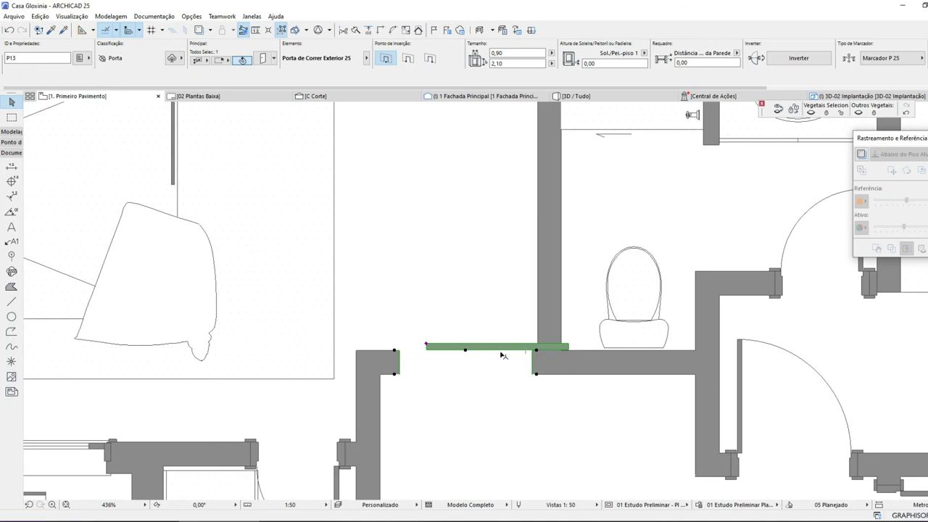
pyautogui.press('Delete')
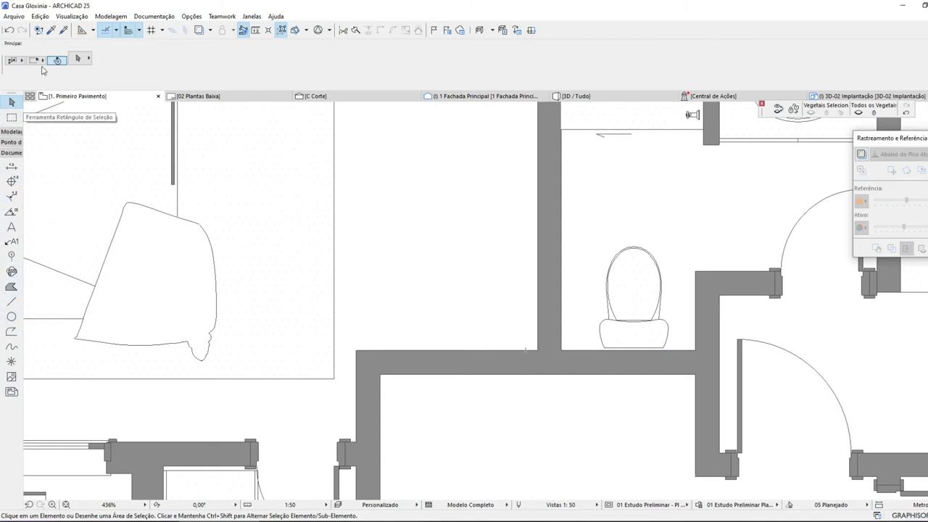
pyautogui.click(13, 17)
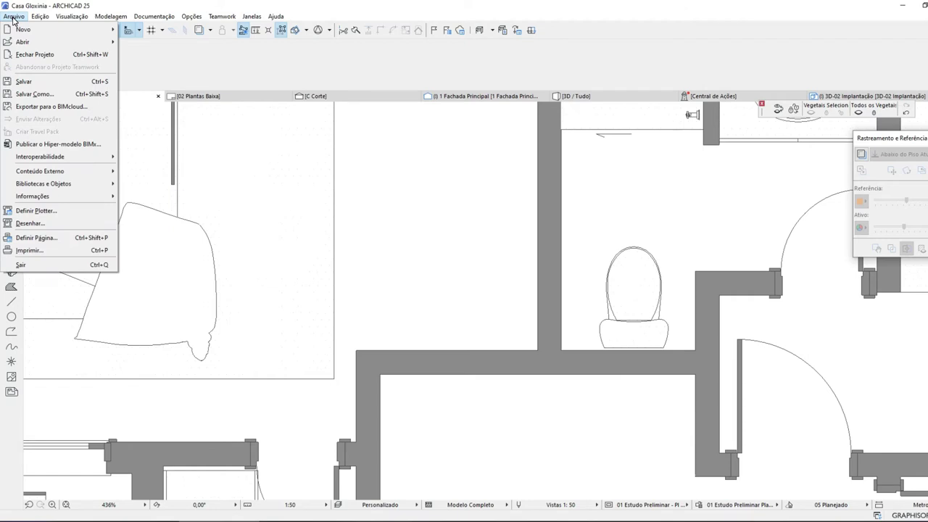
pyautogui.click(13, 17)
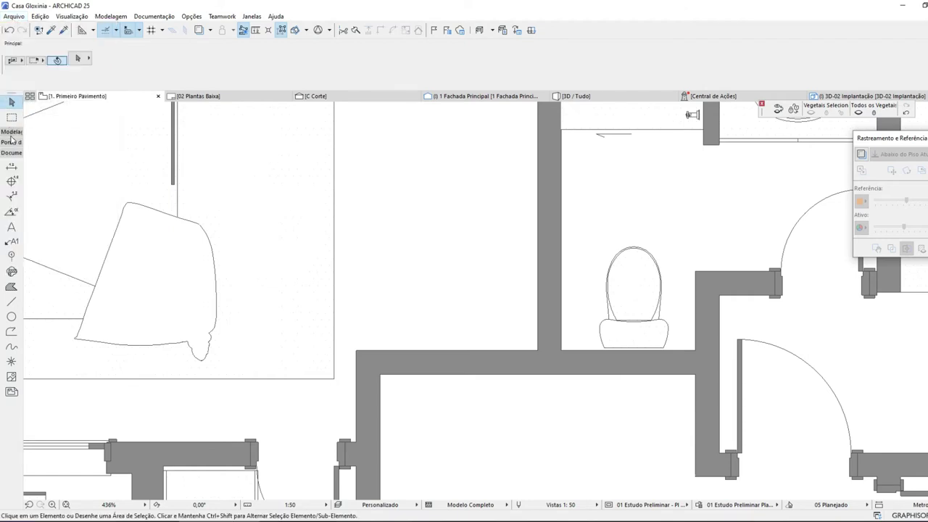
# - Place a 0,90 x 2,10 Porta de Correr Exterior 25 door in the bedroom's entrance wall, with its leaf on the stair hall side
pyautogui.click(12, 283)
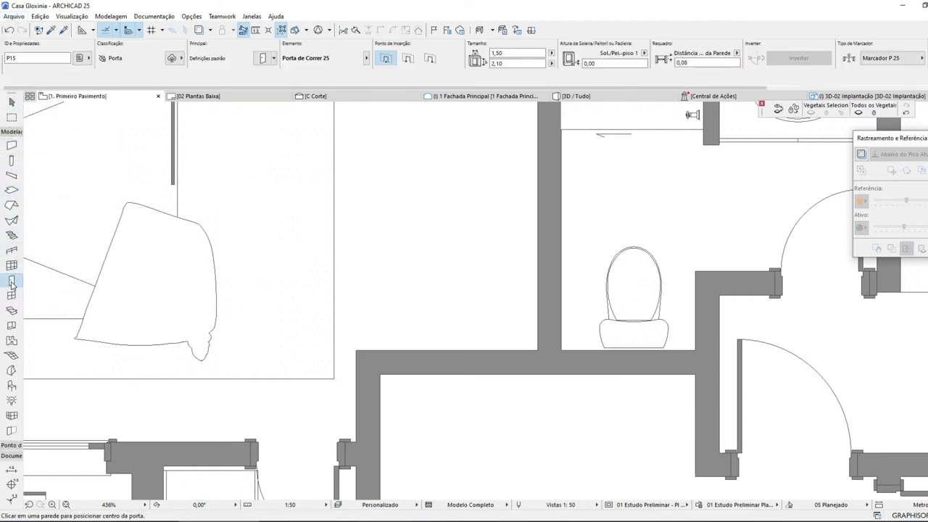
pyautogui.press('Escape')
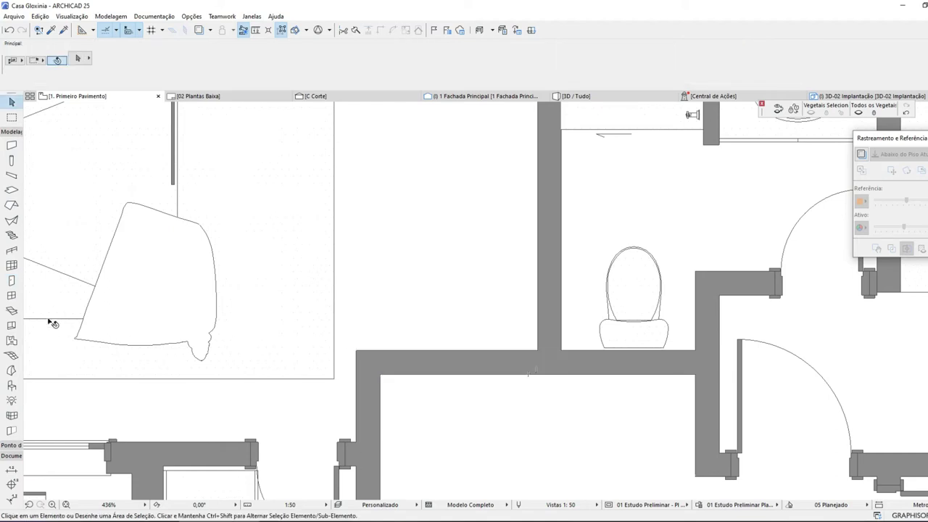
pyautogui.click(11, 282)
pyautogui.hotkey('ctrl', 't')
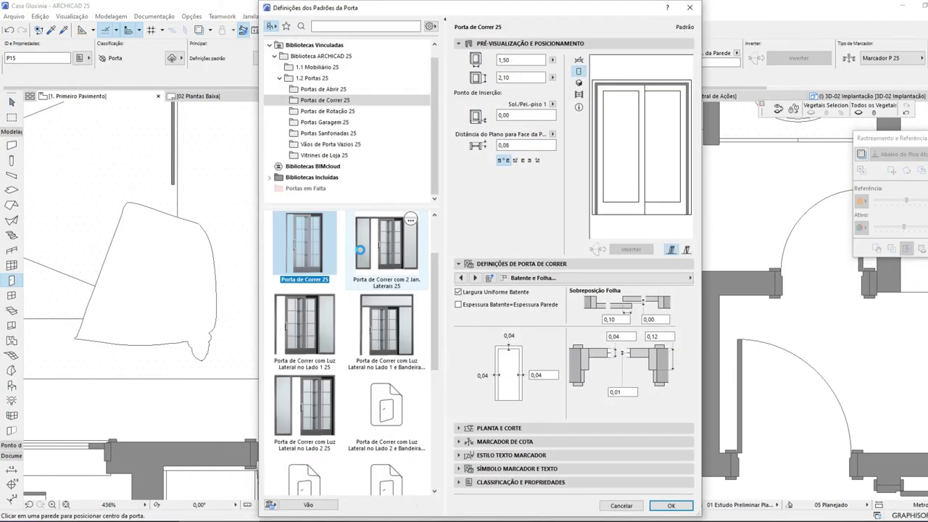
pyautogui.scroll(-3, 354, 279)
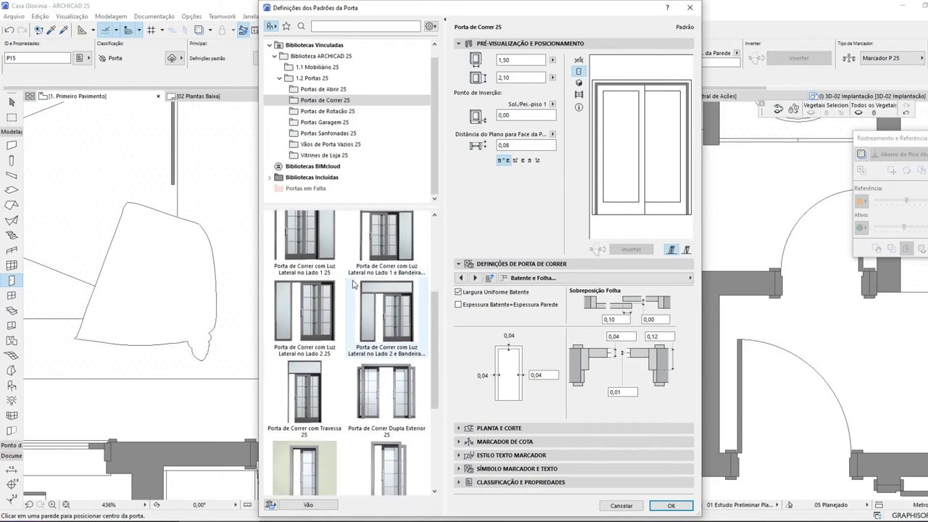
pyautogui.scroll(-3, 351, 284)
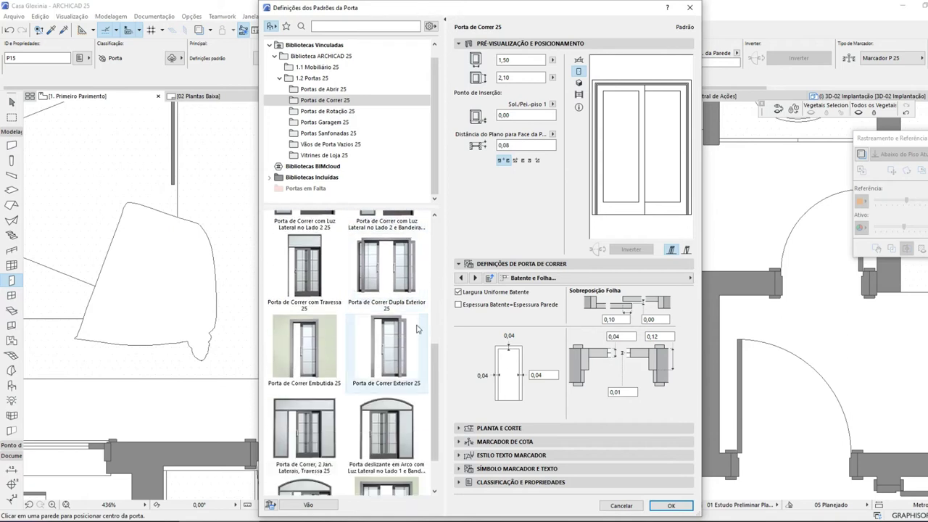
pyautogui.click(389, 353)
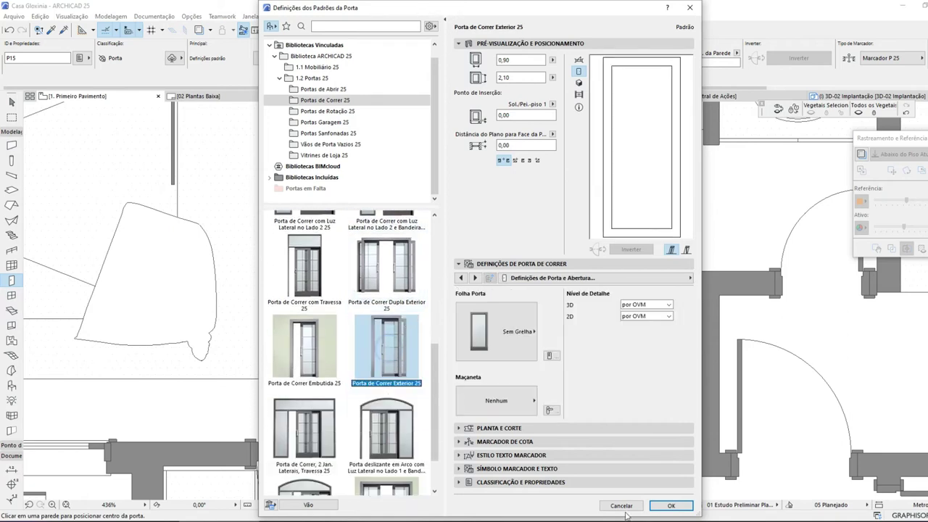
pyautogui.click(672, 506)
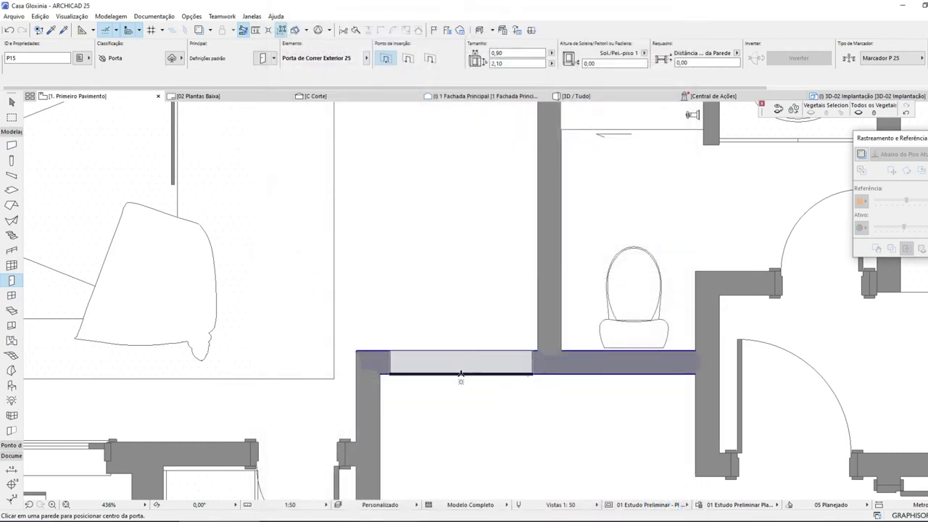
pyautogui.click(463, 374)
pyautogui.click(583, 407)
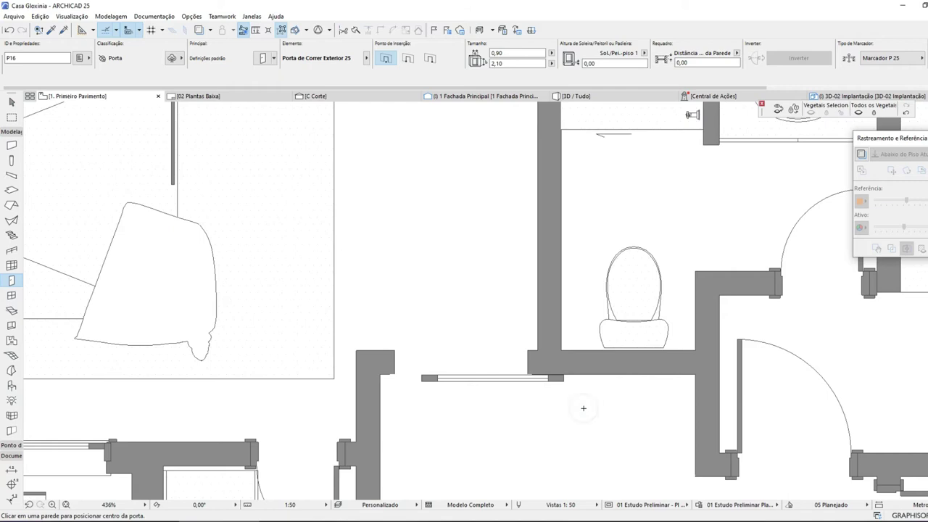
pyautogui.press('Escape')
# - Set the leaf style of the newly placed bedroom sliding door to Estilo 1
pyautogui.click(561, 379)
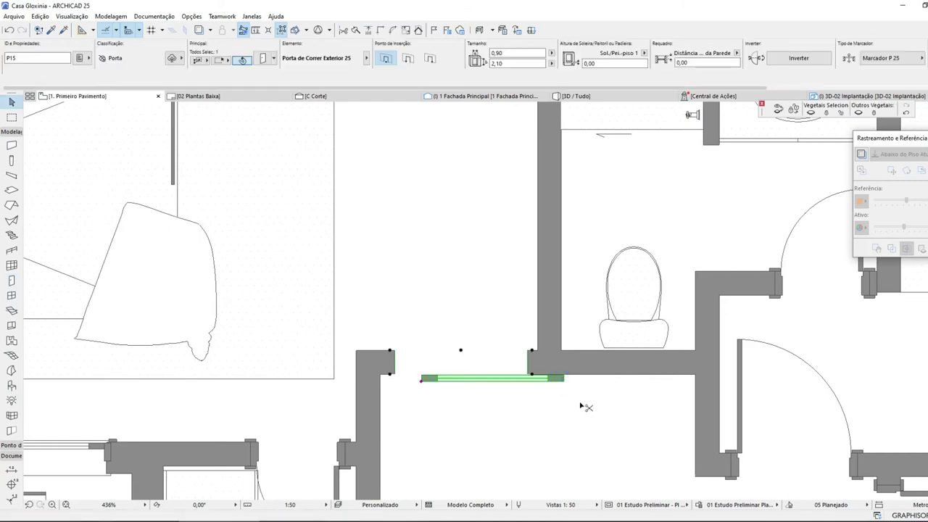
pyautogui.hotkey('ctrl', 't')
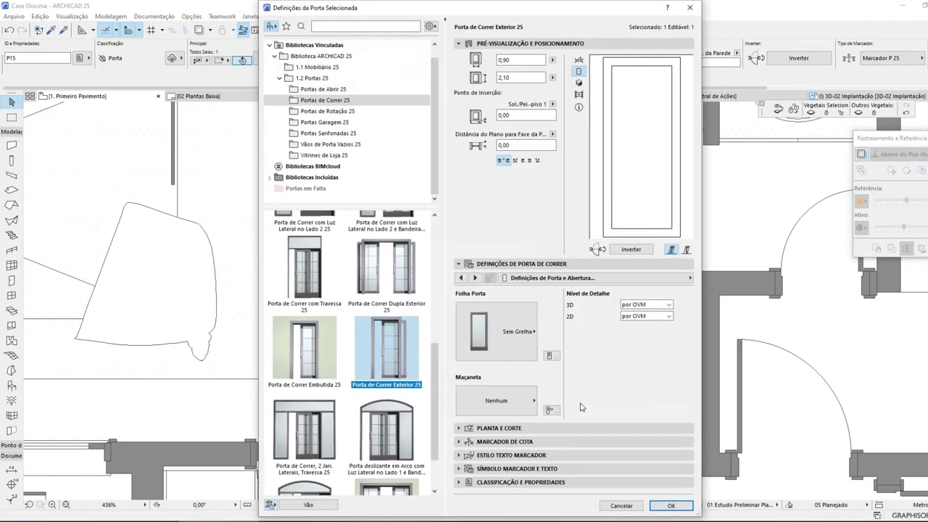
pyautogui.click(533, 345)
pyautogui.click(581, 233)
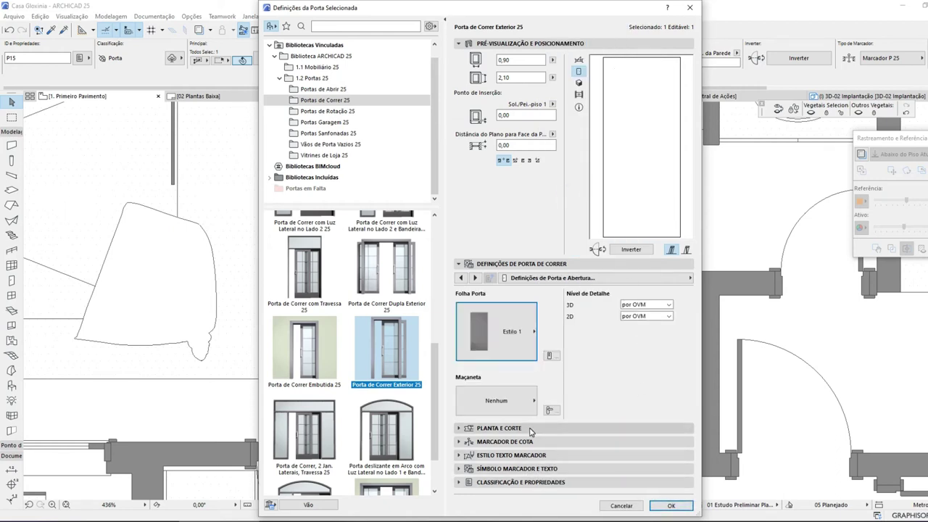
# - Enable a uniform surface for the sliding door and assign it Madeira - Mogno Lacado 25
pyautogui.click(573, 278)
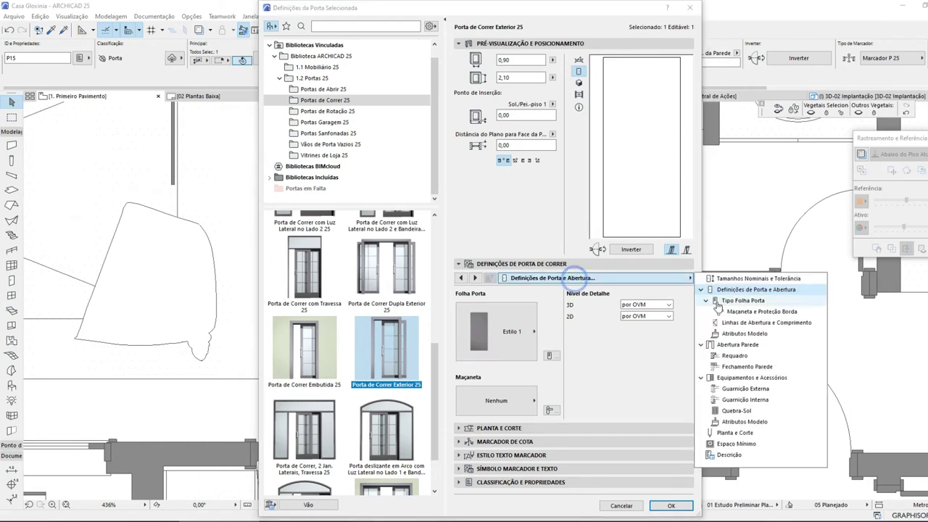
pyautogui.click(778, 336)
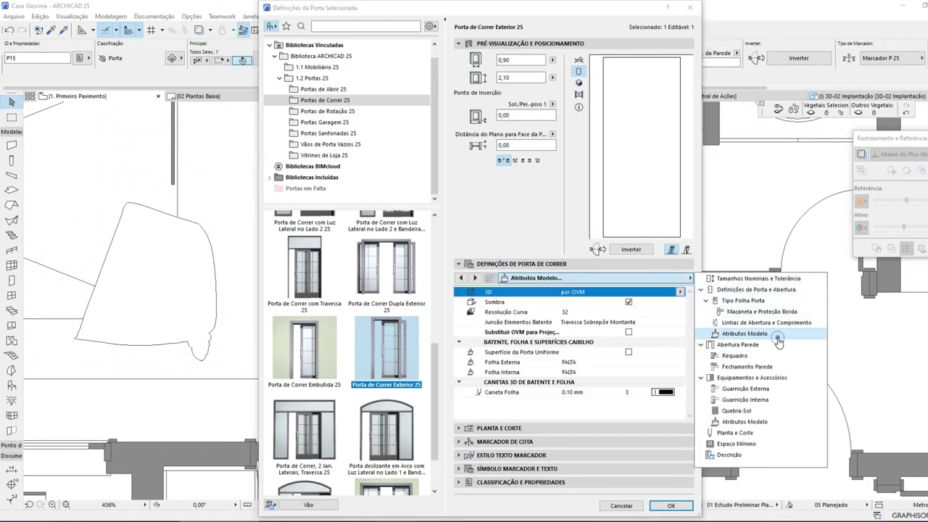
pyautogui.click(632, 360)
pyautogui.click(680, 361)
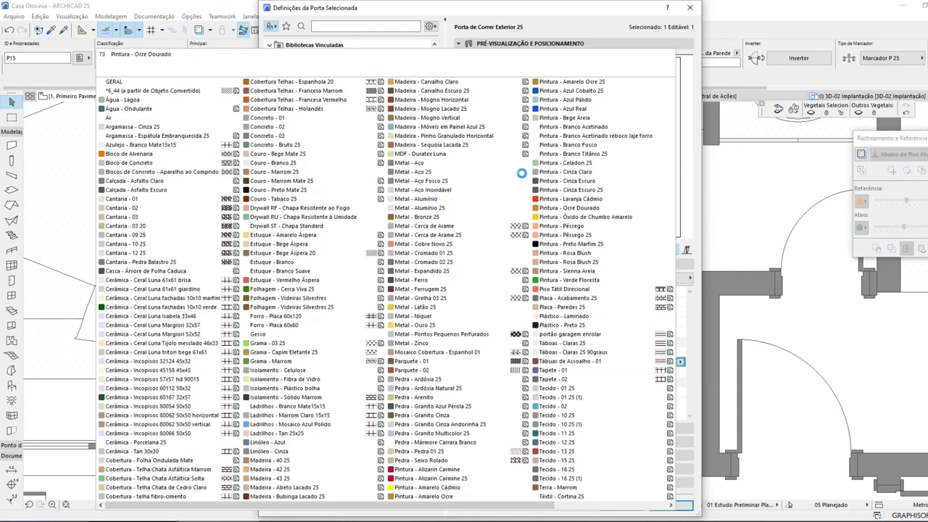
pyautogui.click(481, 108)
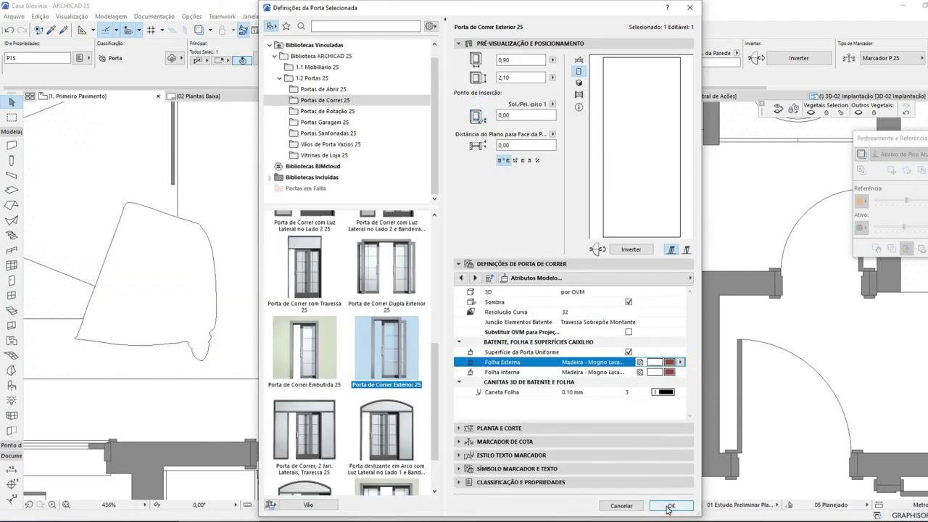
# - Switch the sliding door's wall opening to the other reveal type, set the reveal depth to 0,08 and apply the settings
pyautogui.click(475, 278)
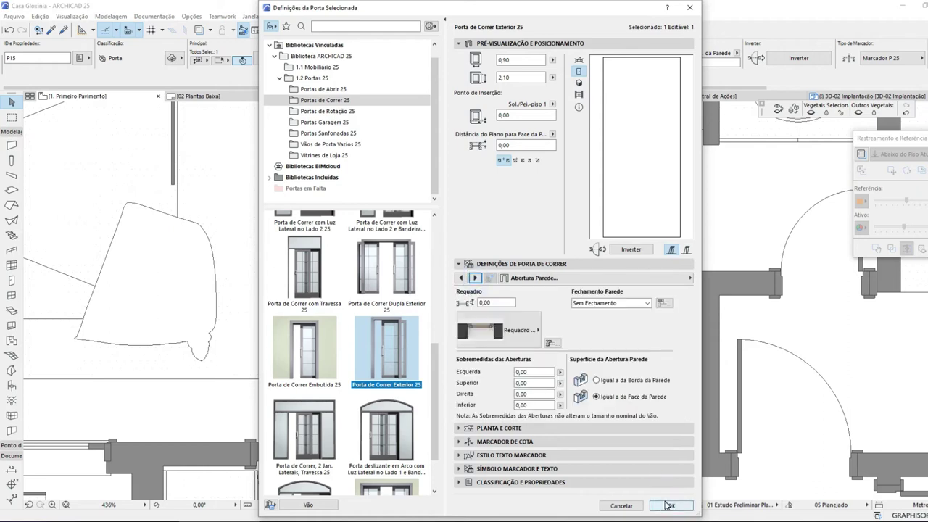
pyautogui.click(513, 335)
pyautogui.click(611, 348)
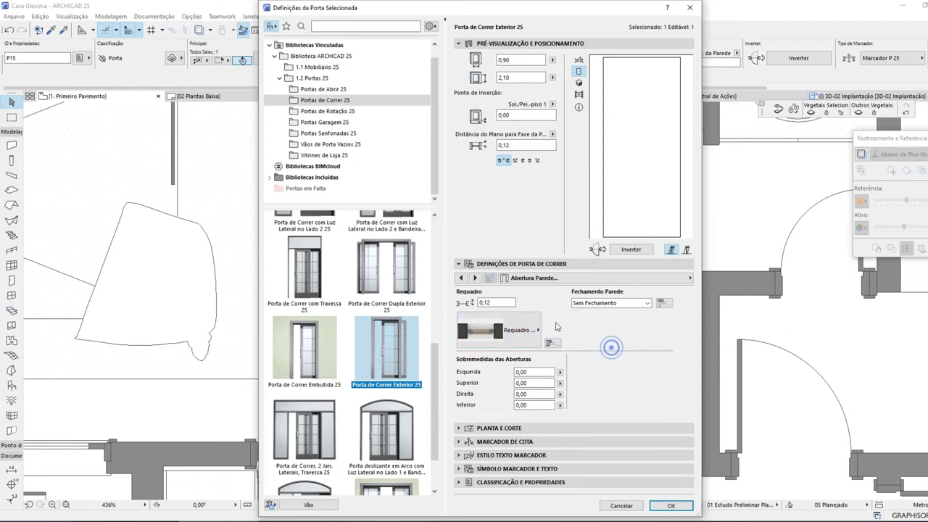
pyautogui.click(497, 302)
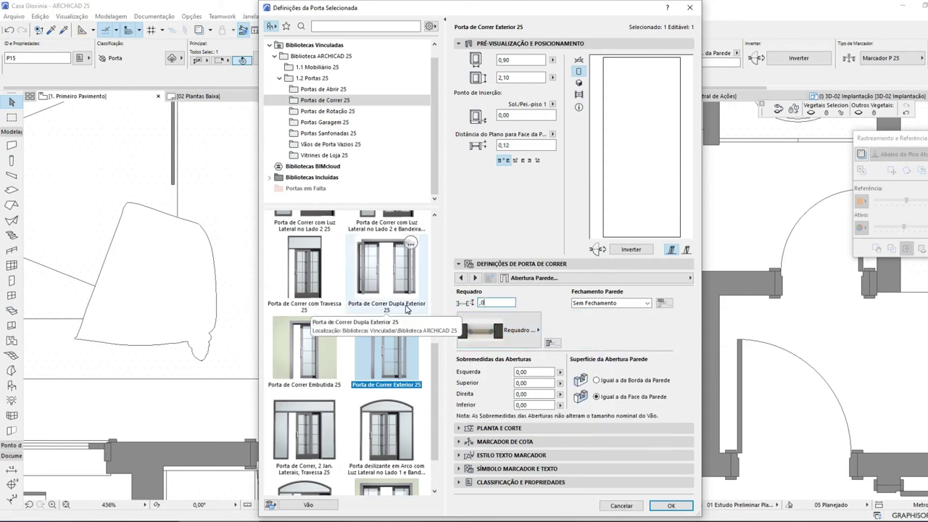
pyautogui.write(',08')
pyautogui.click(671, 505)
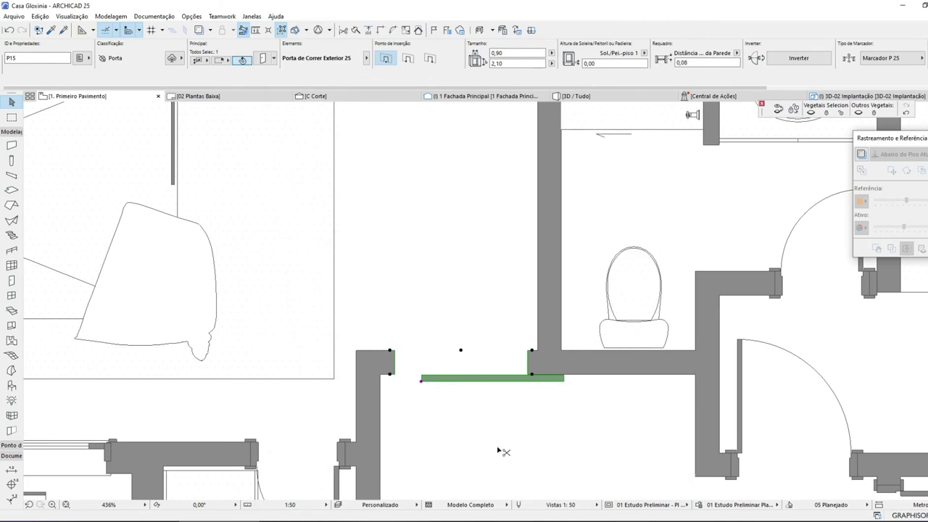
# - Fit the bedroom sliding door with the Maçaneta Fixa 5 handle and apply the door settings
pyautogui.hotkey('ctrl', 't')
pyautogui.click(598, 282)
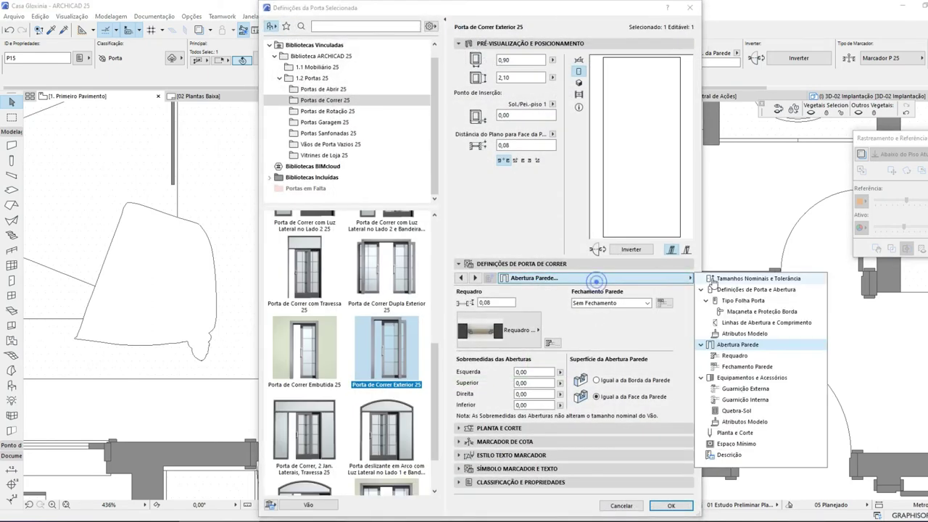
pyautogui.click(777, 323)
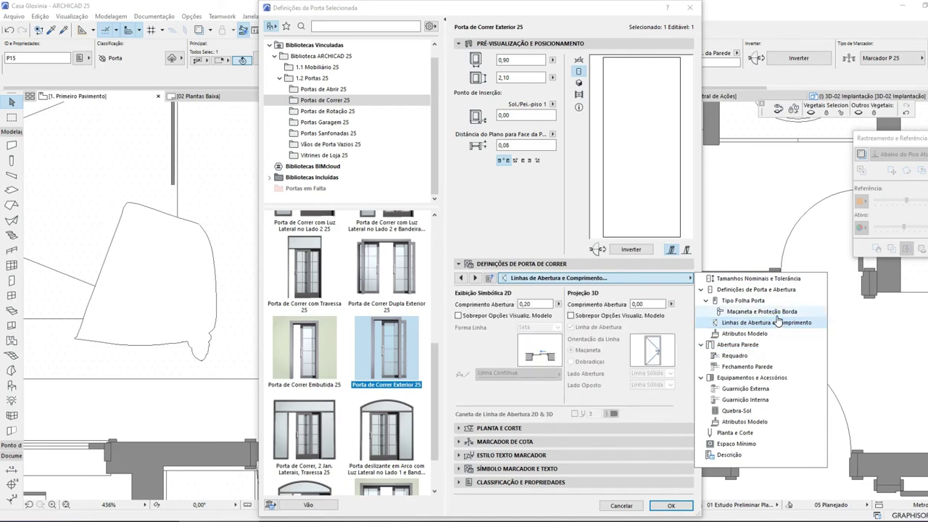
pyautogui.click(773, 312)
pyautogui.click(770, 300)
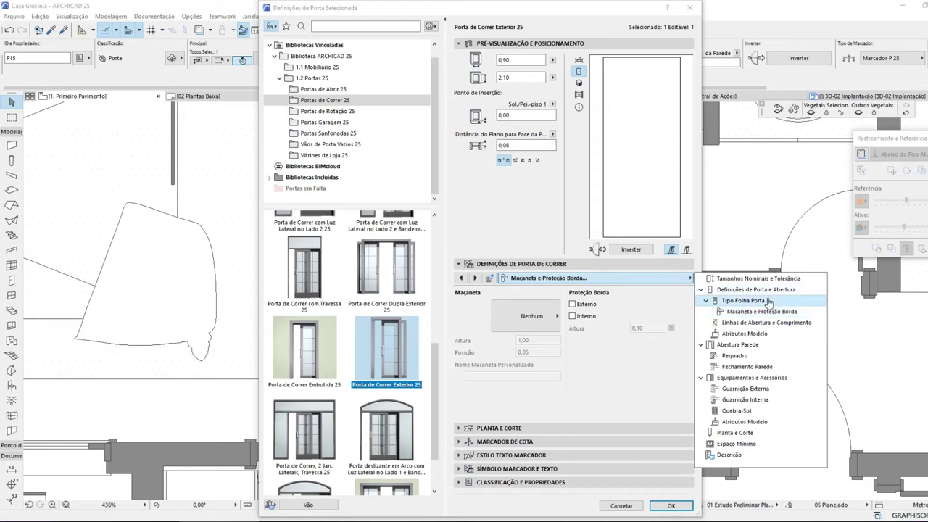
pyautogui.click(771, 290)
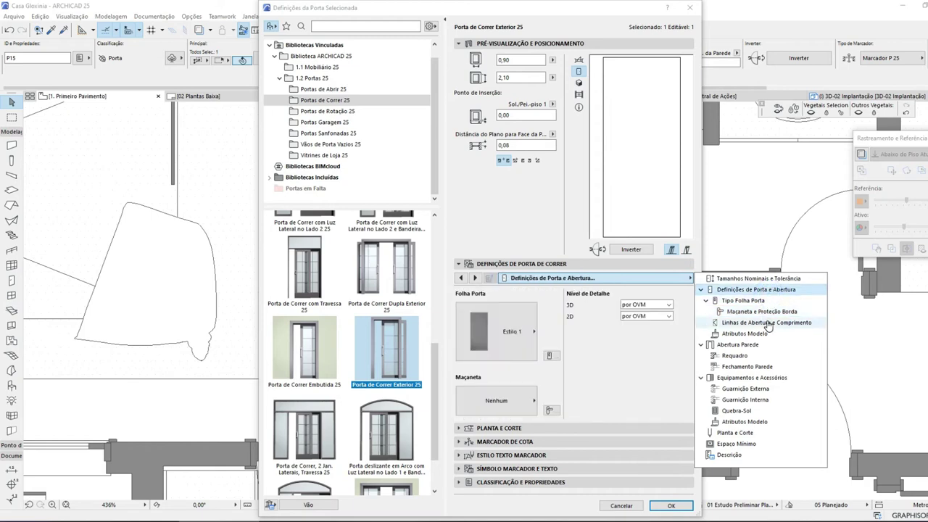
pyautogui.click(766, 346)
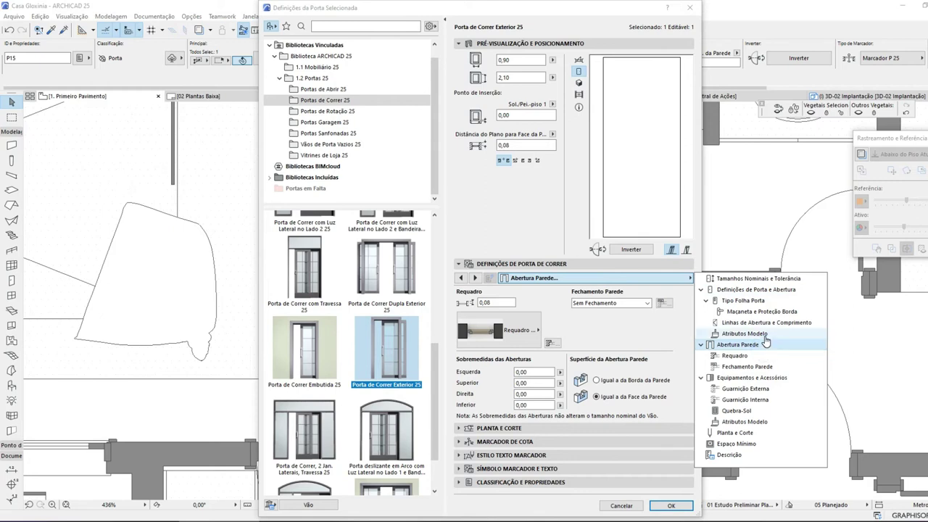
pyautogui.click(761, 311)
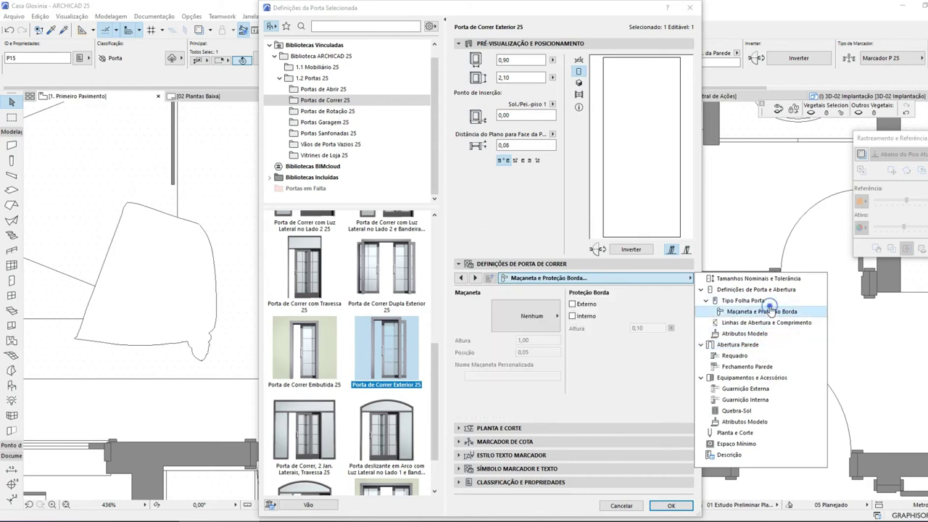
pyautogui.click(531, 325)
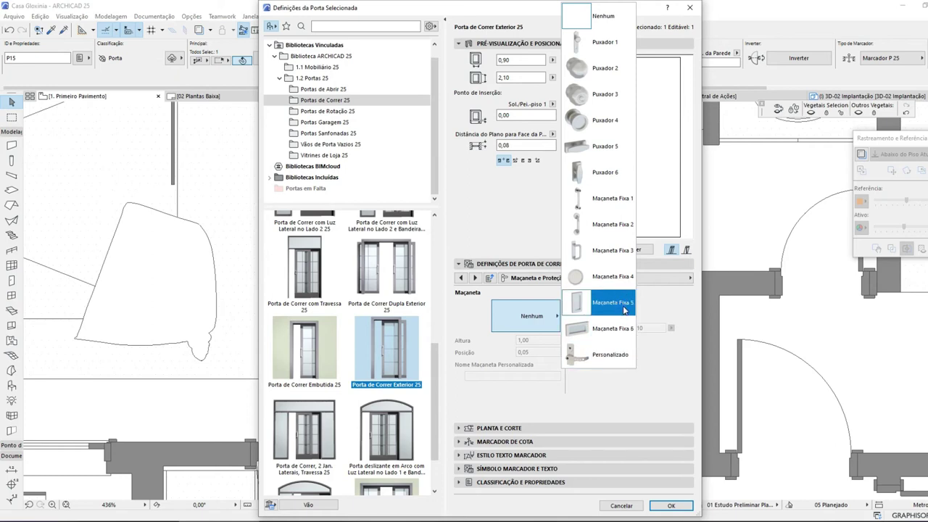
pyautogui.click(624, 310)
pyautogui.click(540, 317)
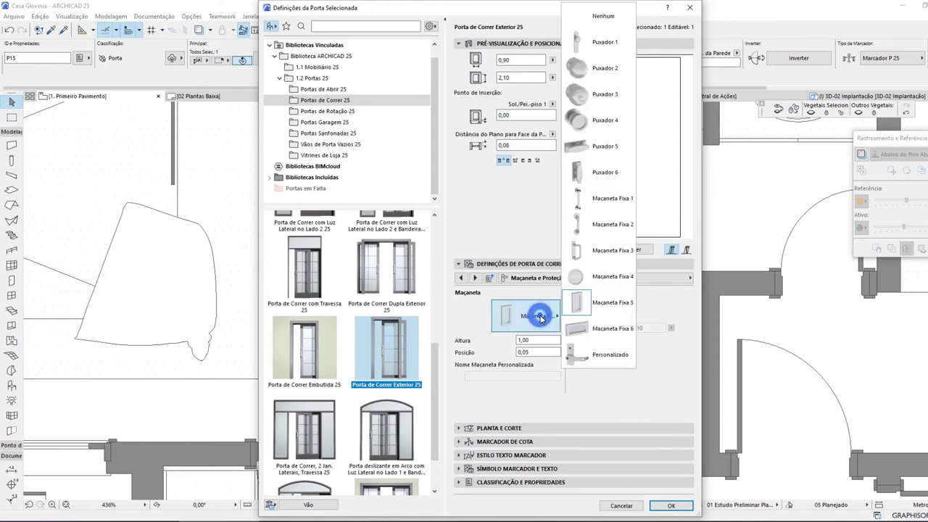
pyautogui.click(540, 317)
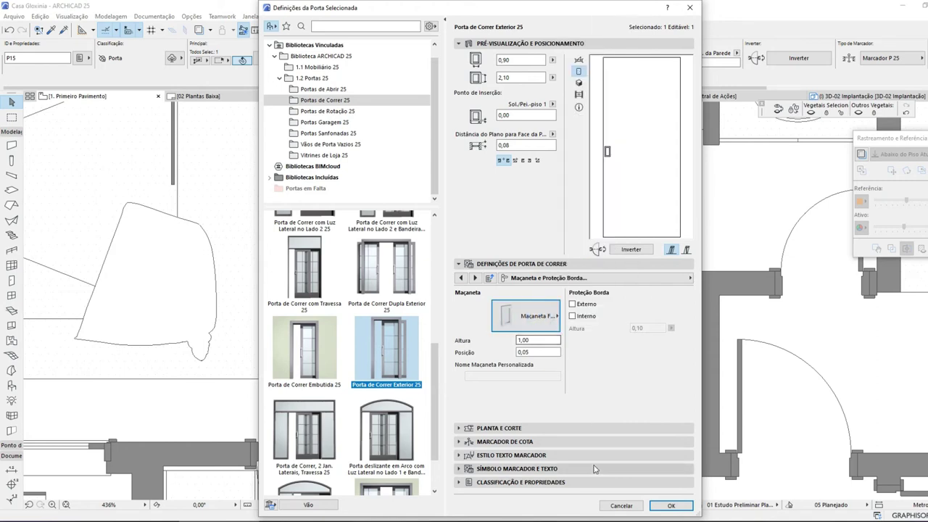
pyautogui.click(669, 506)
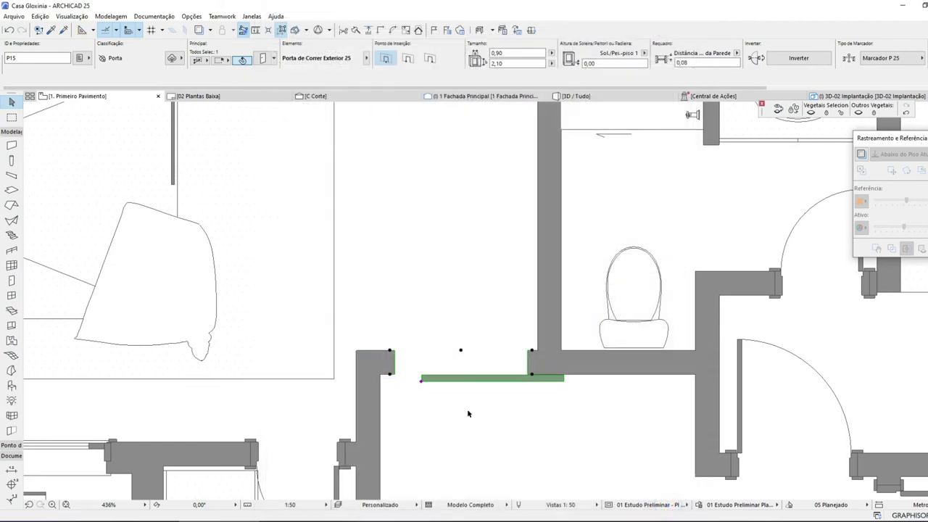
# - Stretch the sliding door leaf's 2D opening width to about 0,40 in the plan
pyautogui.scroll(-5, 468, 385)
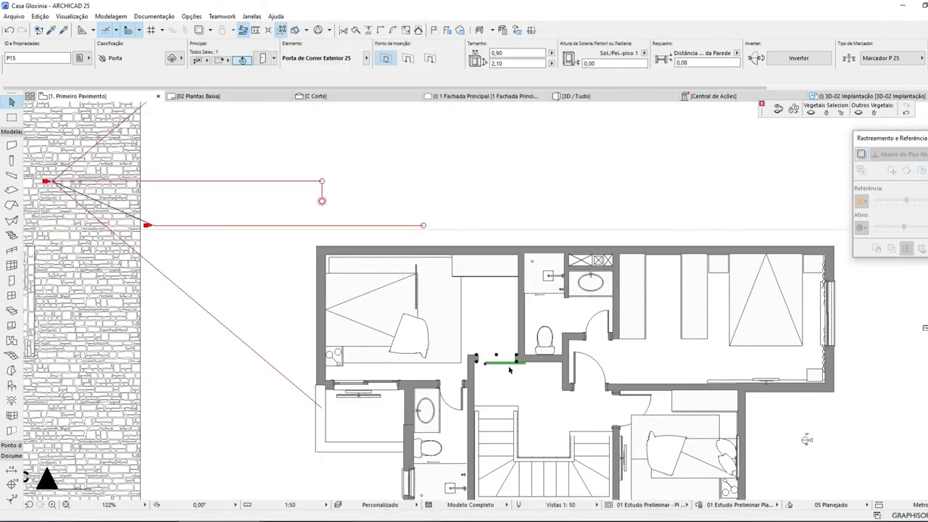
pyautogui.scroll(4, 505, 368)
pyautogui.scroll(5, 505, 369)
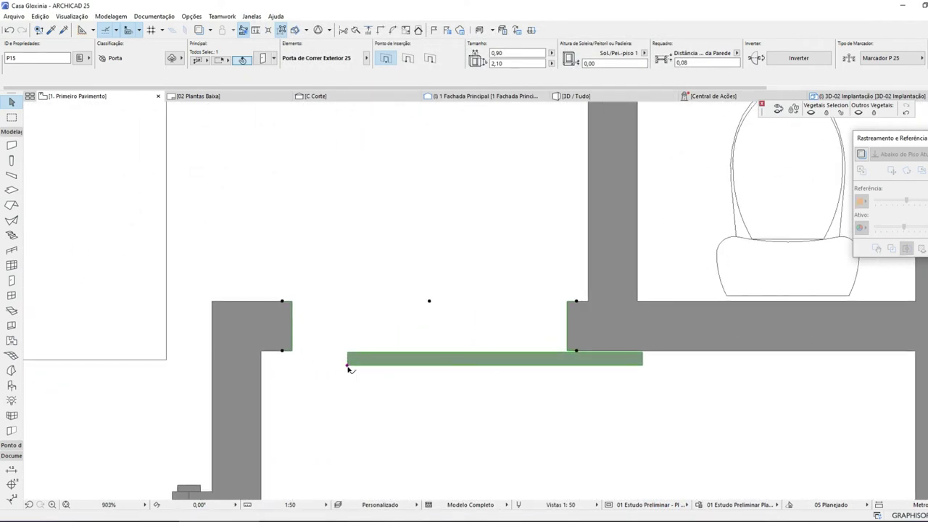
pyautogui.click(348, 366)
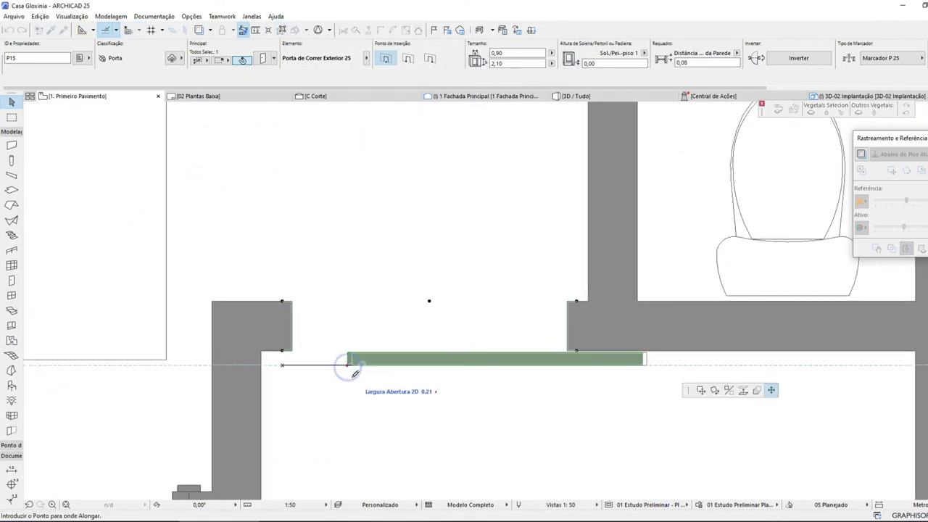
pyautogui.click(415, 378)
pyautogui.scroll(-10, 436, 302)
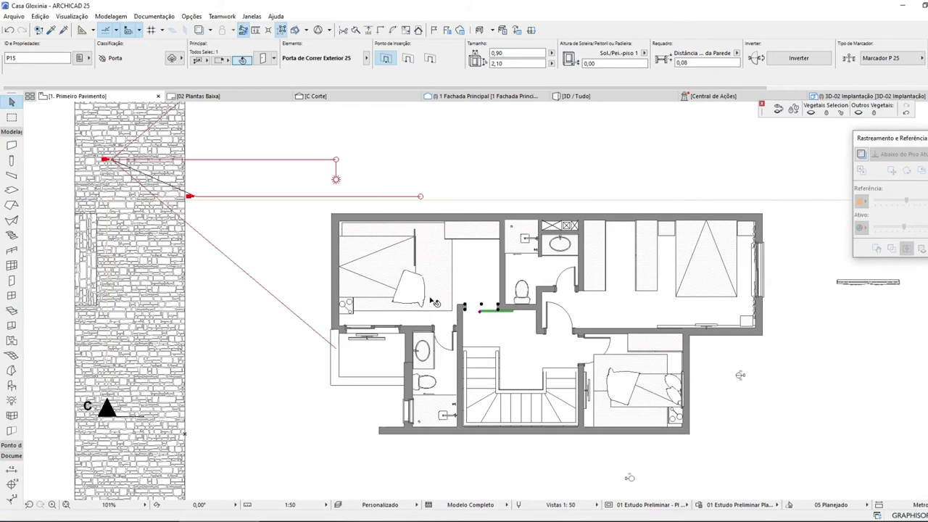
# - Change the bedroom wardrobe's shape to Canto-L and apply the object settings
pyautogui.click(477, 239)
pyautogui.scroll(5, 481, 237)
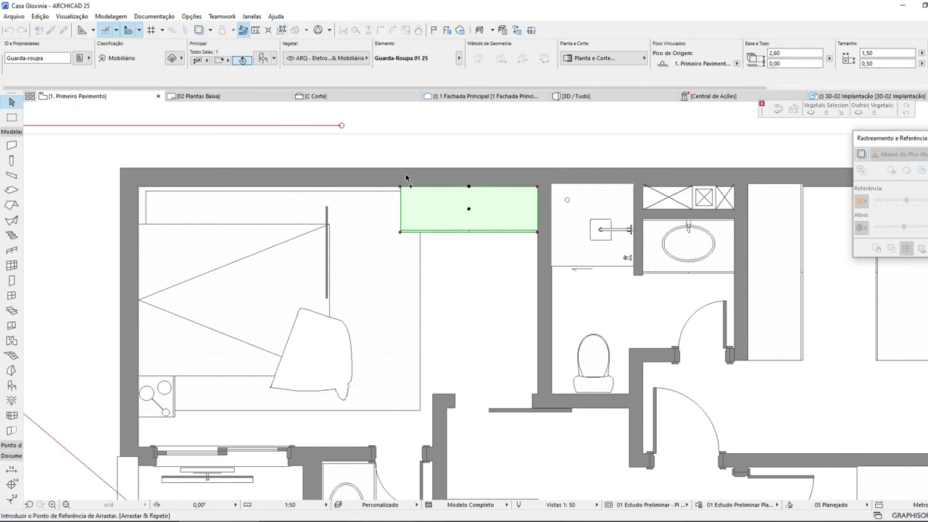
pyautogui.doubleClick(481, 234)
pyautogui.click(805, 197)
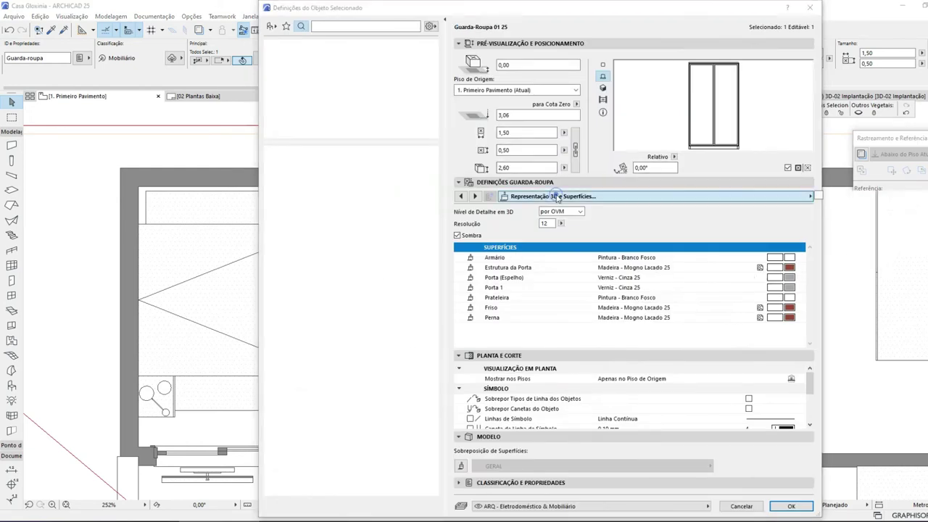
pyautogui.click(861, 197)
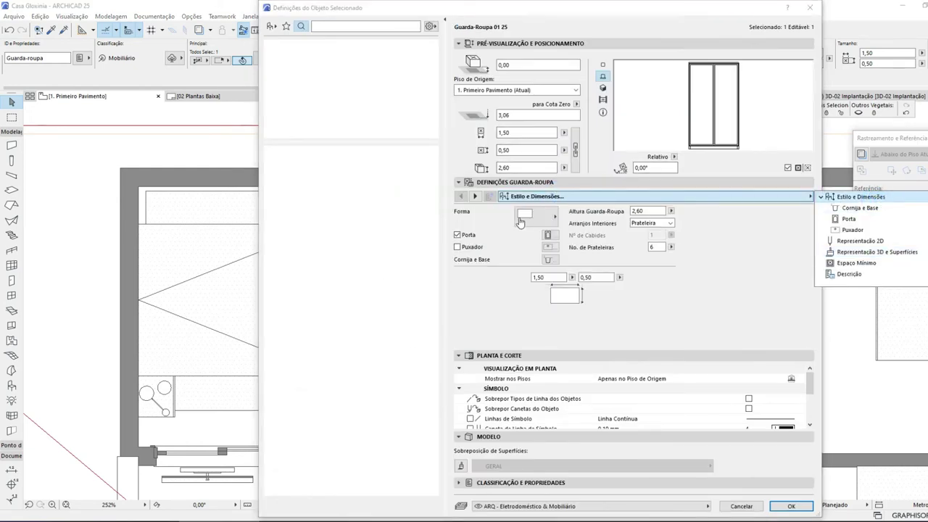
pyautogui.click(531, 214)
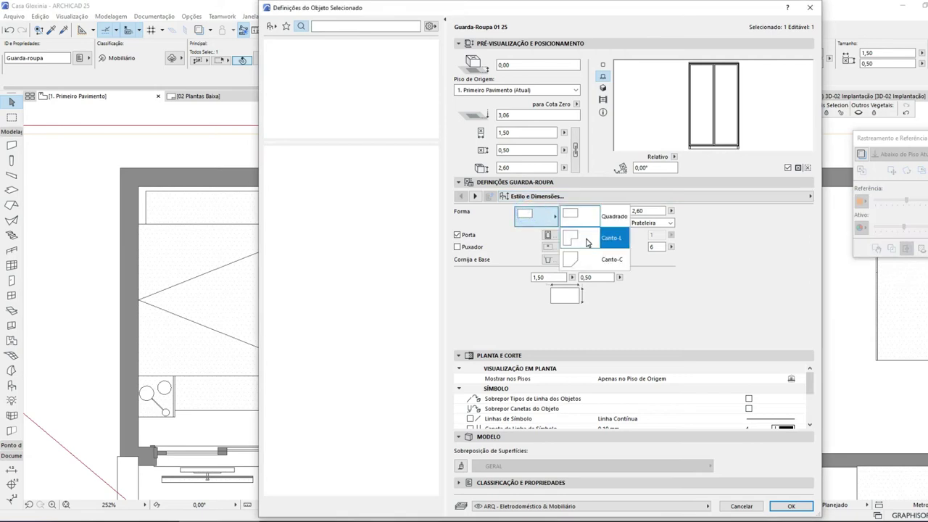
pyautogui.click(584, 238)
pyautogui.click(791, 506)
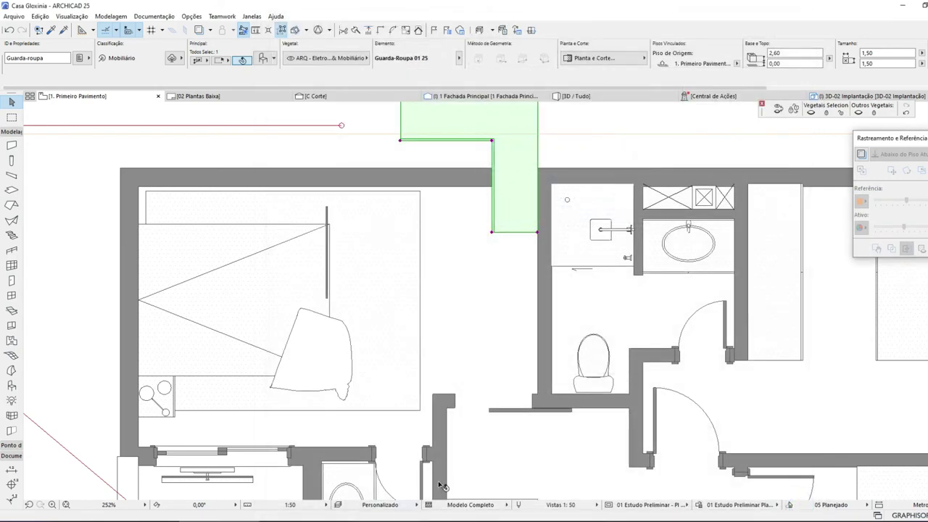
# - Move the L-shaped wardrobe 1,00 down so its outer corner meets the bedroom's inner wall corner beside the bathroom
pyautogui.scroll(-10, 447, 440)
pyautogui.scroll(9, 545, 312)
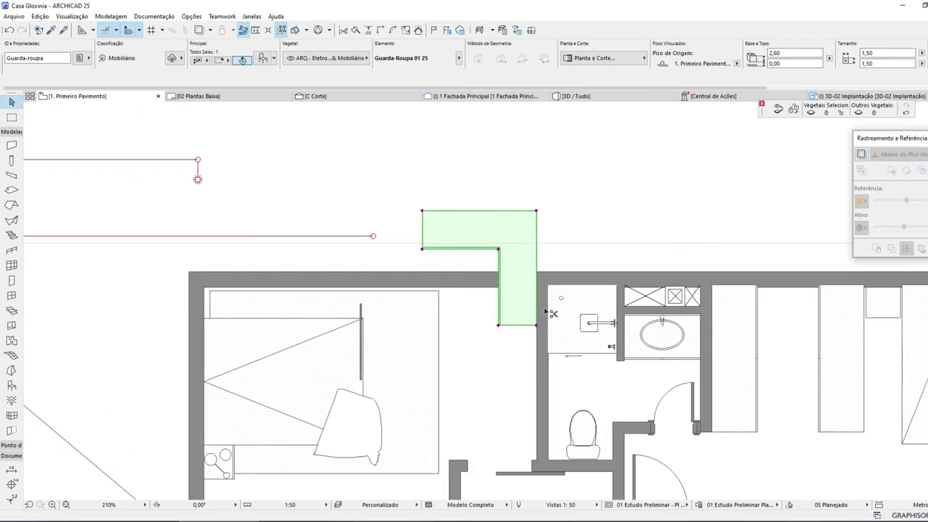
pyautogui.hotkey('ctrl', 'd')
pyautogui.click(537, 212)
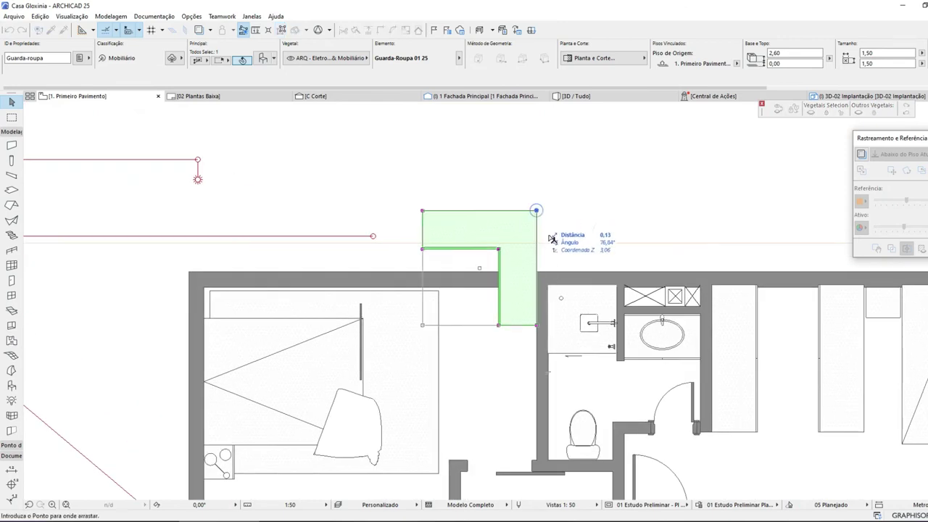
pyautogui.click(535, 288)
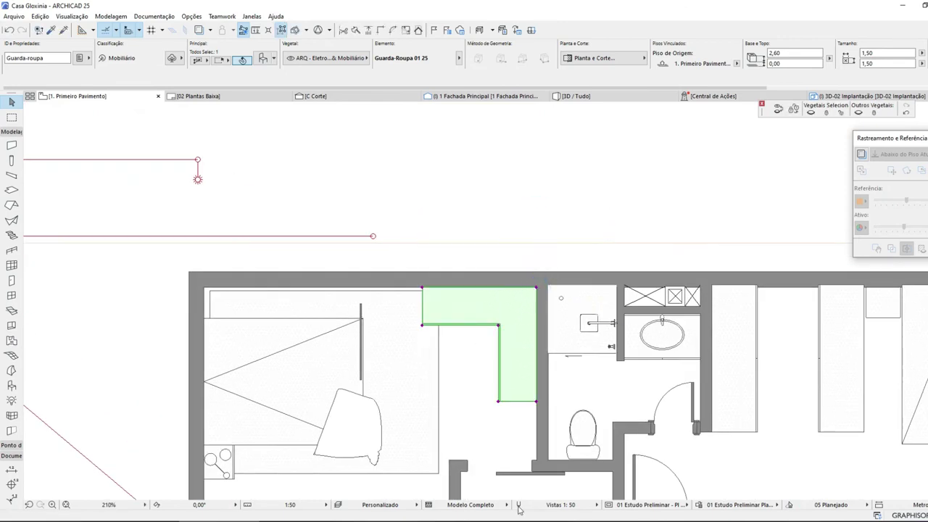
# - Set the L-shaped wardrobe's depth along the bathroom wall to 1,47
pyautogui.scroll(5, 529, 494)
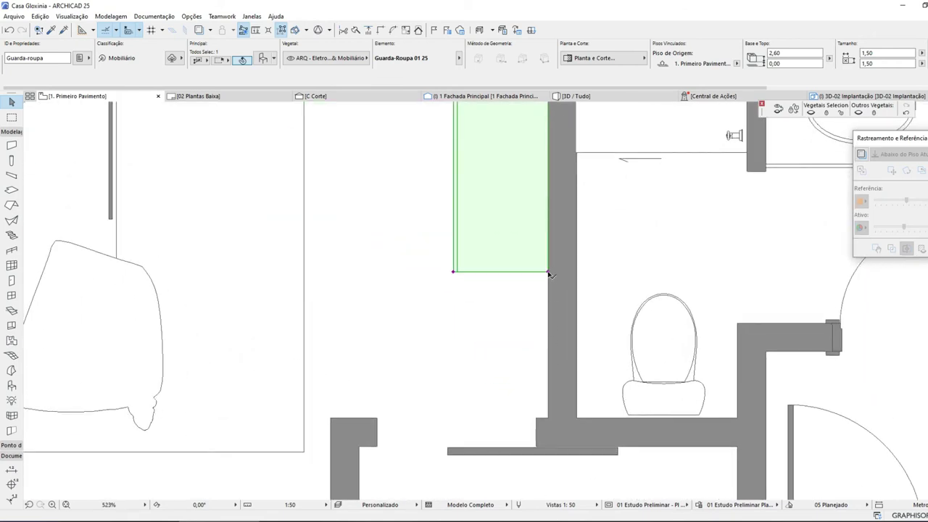
pyautogui.click(548, 273)
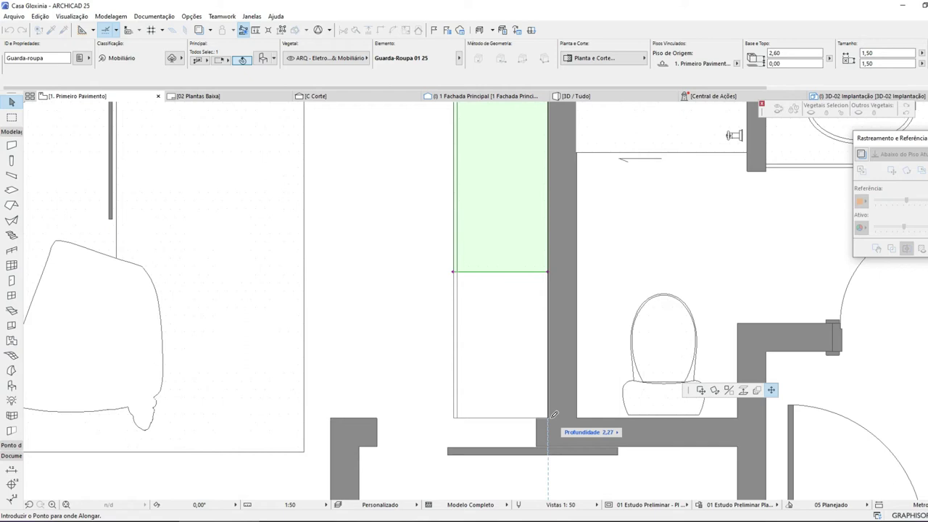
pyautogui.write('1,')
pyautogui.press('Return')
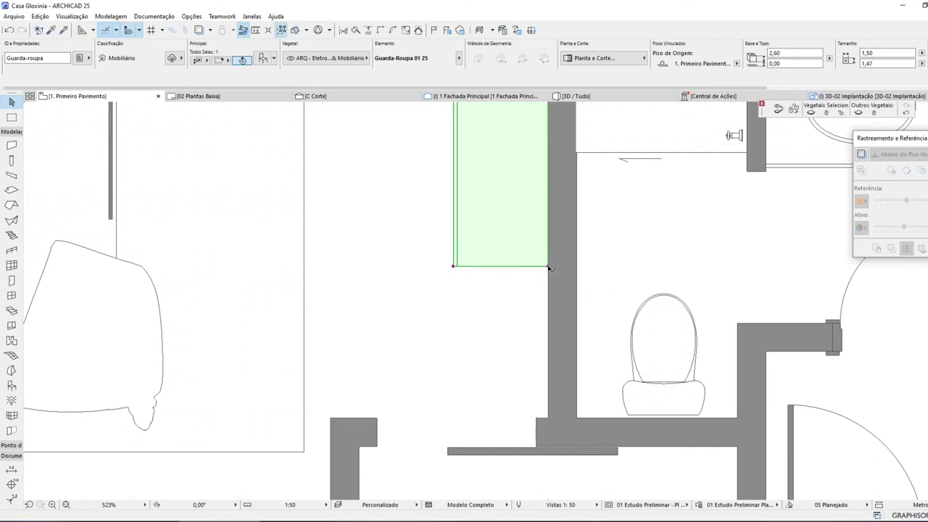
# - Set the L-shaped wardrobe's depth along the bathroom wall to 1,57
pyautogui.scroll(-1, 550, 299)
pyautogui.scroll(-1, 550, 299)
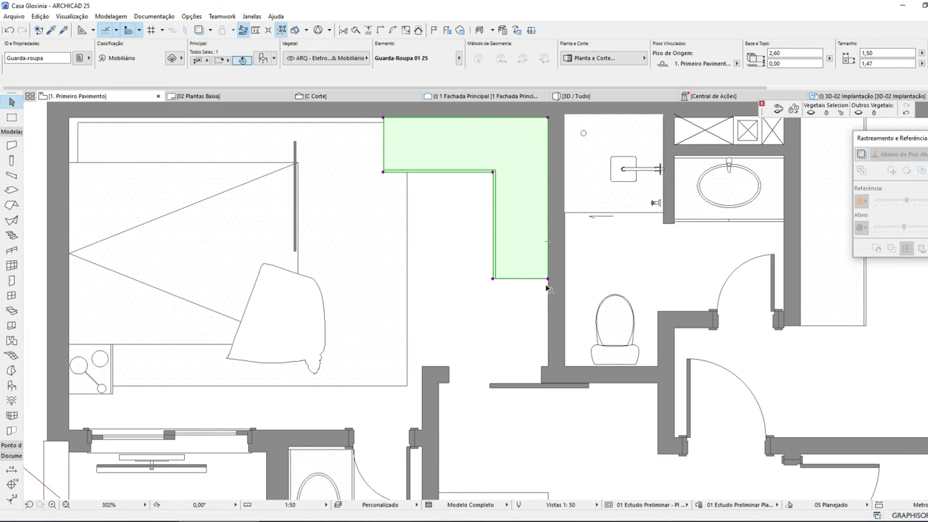
pyautogui.click(549, 280)
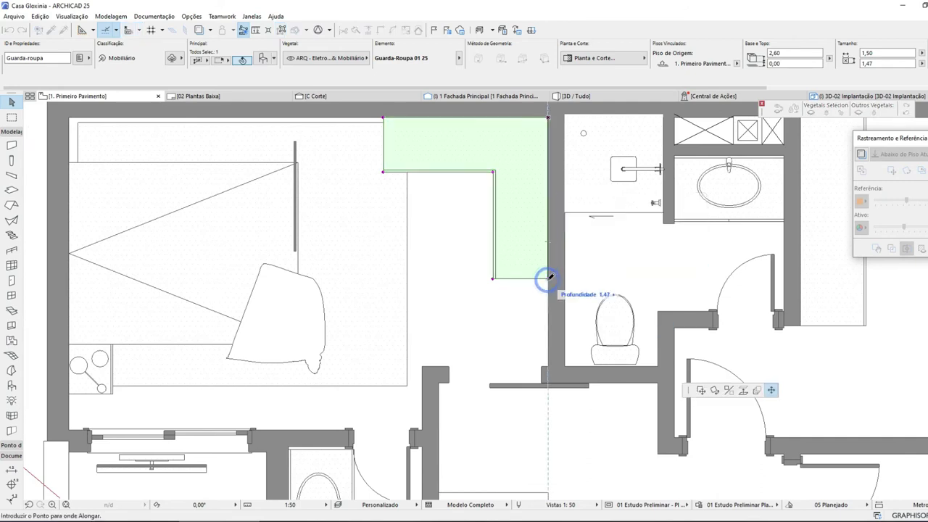
pyautogui.write('1,57')
pyautogui.press('Return')
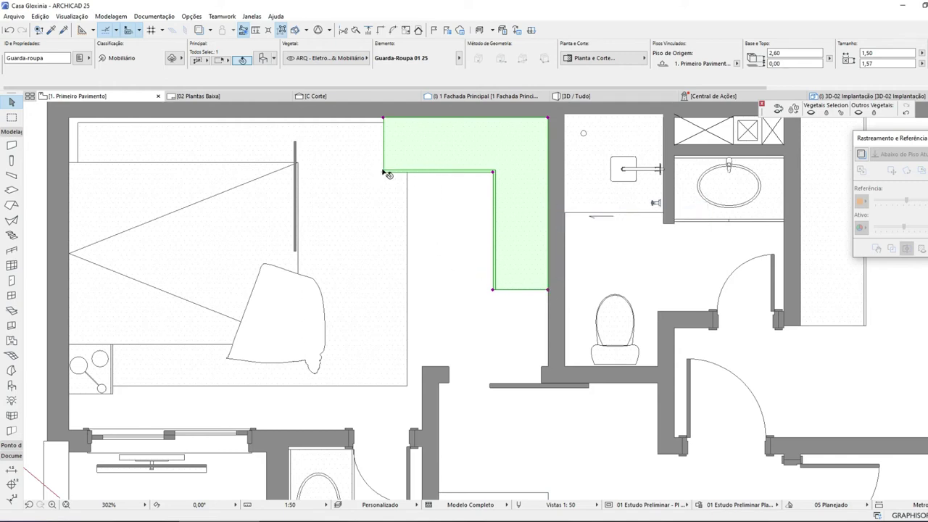
# - Set the L-shaped wardrobe's width along the upper bedroom wall to 1,67 and deselect it
pyautogui.click(383, 117)
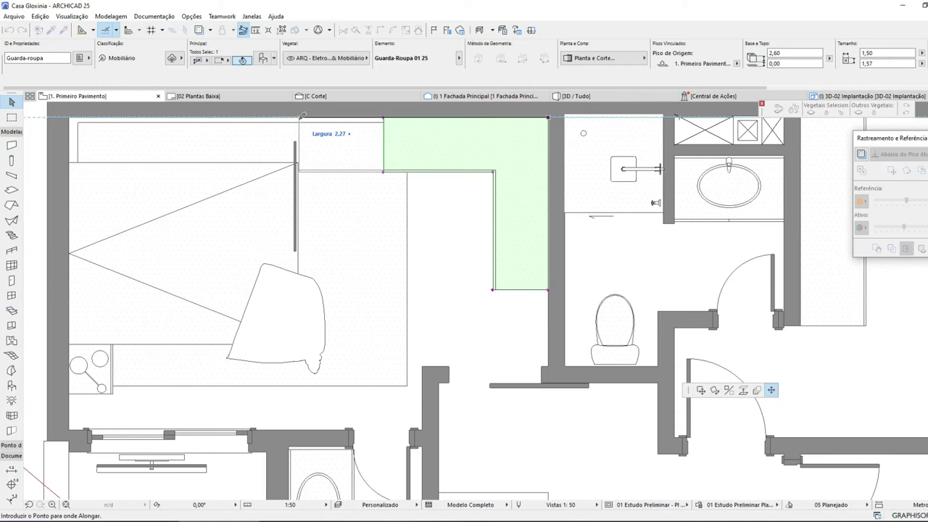
pyautogui.write('1')
pyautogui.press('Return')
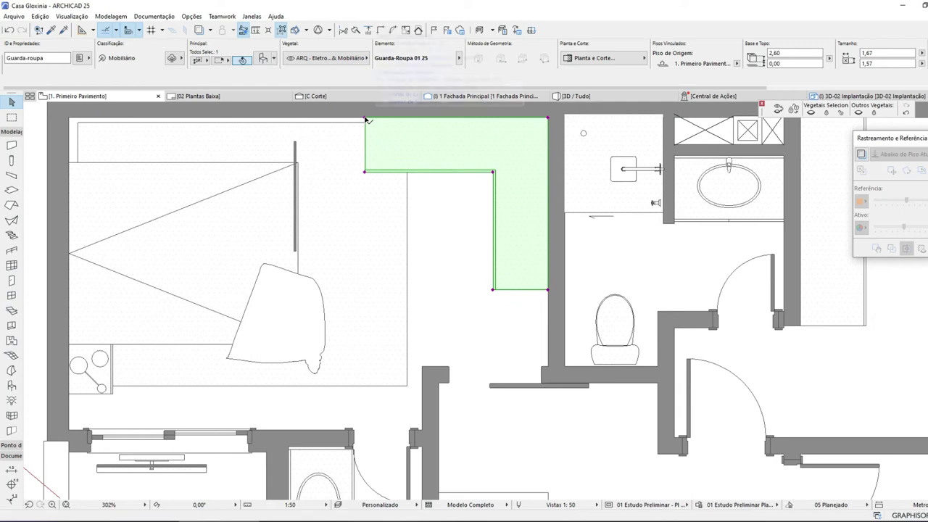
pyautogui.press('Escape')
# - Move the MDF panel from the foot of the bed to the outer wall, its upper end at the bed's head corner
pyautogui.click(295, 145)
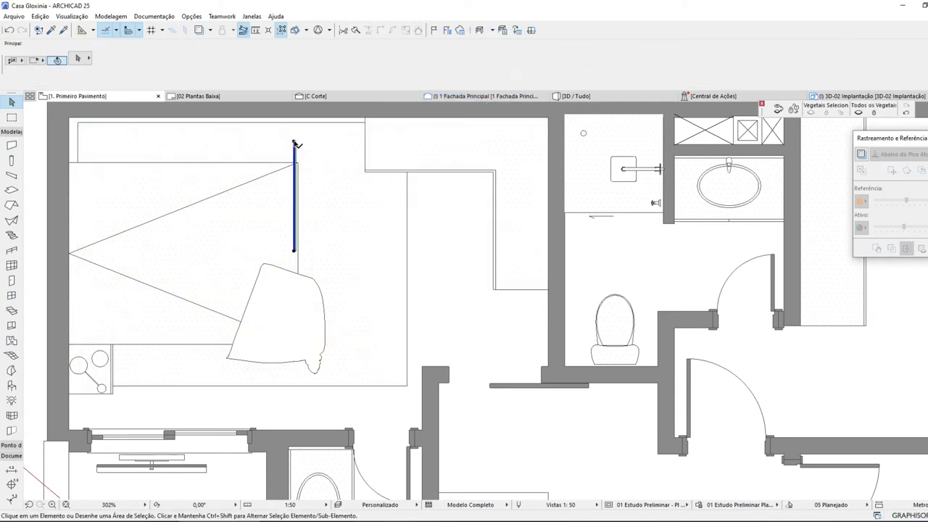
pyautogui.scroll(-3, 366, 190)
pyautogui.scroll(3, 245, 211)
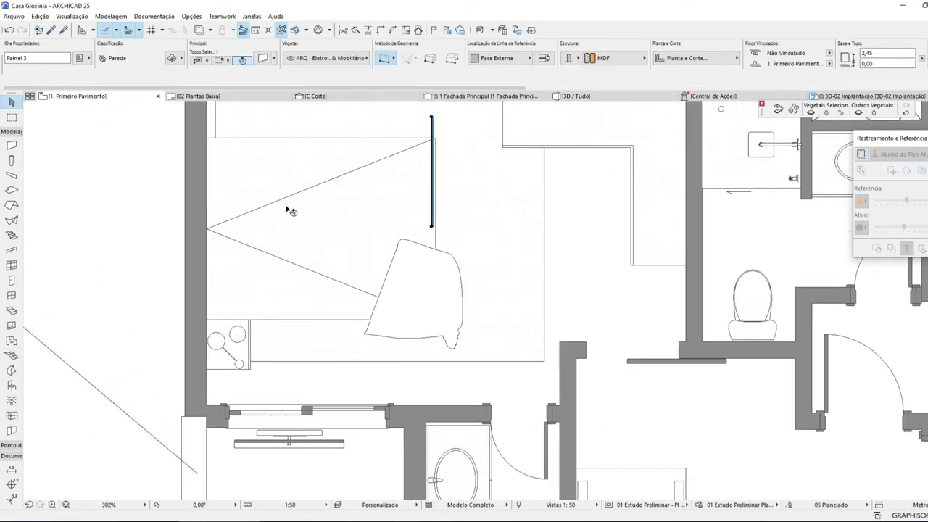
pyautogui.click(432, 118)
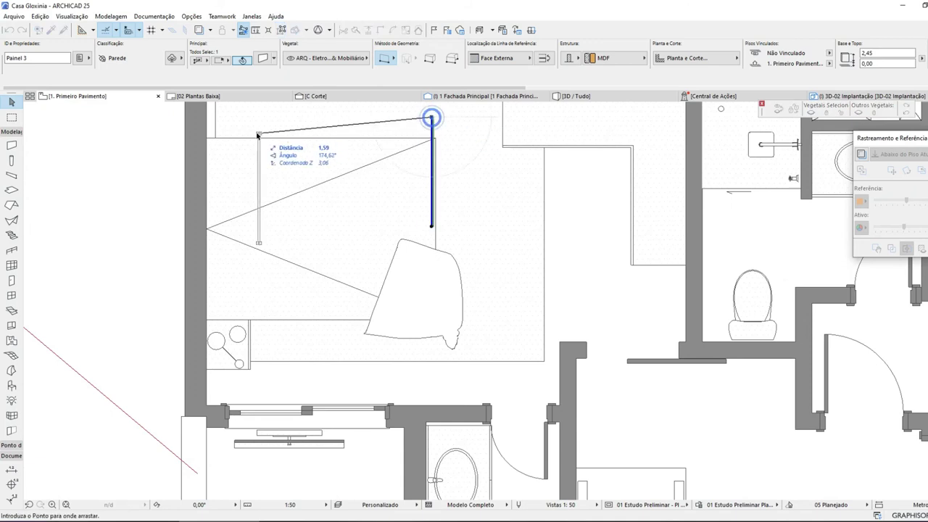
pyautogui.press('Escape')
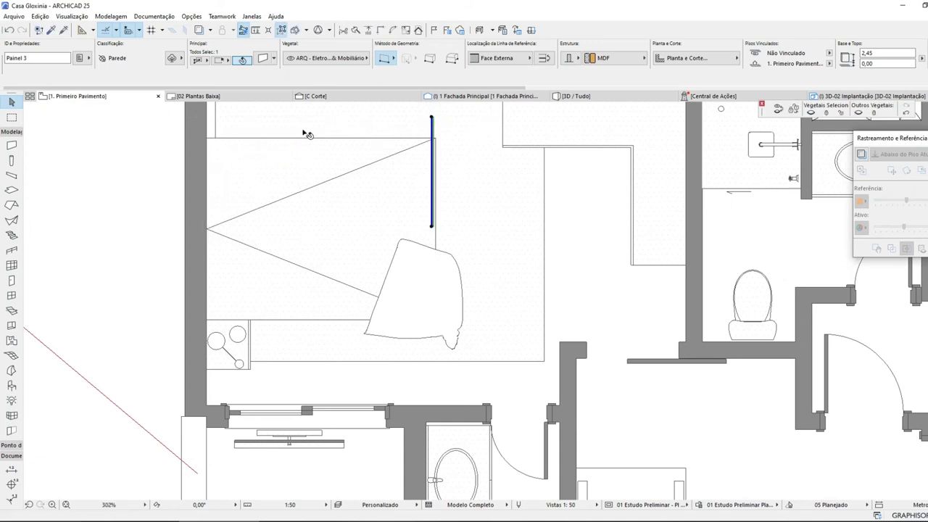
pyautogui.hotkey('ctrl', 'd')
pyautogui.click(432, 120)
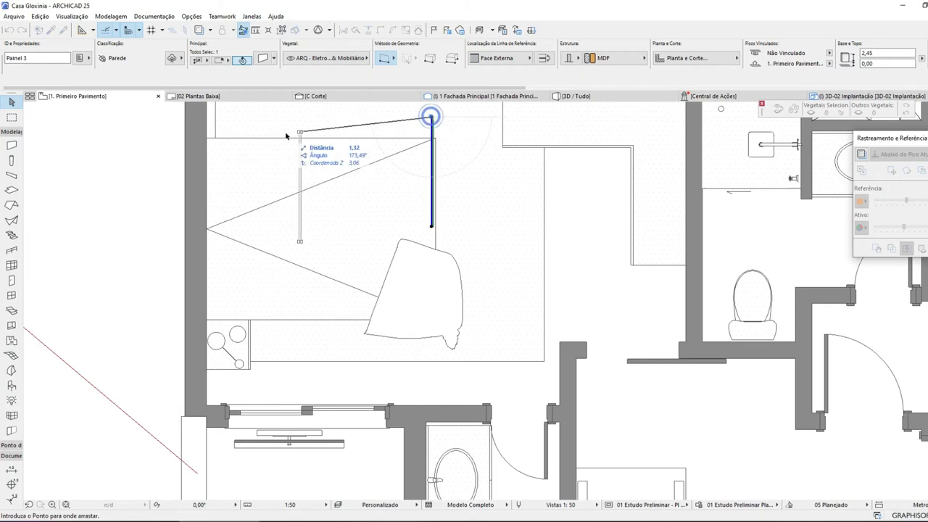
pyautogui.click(207, 138)
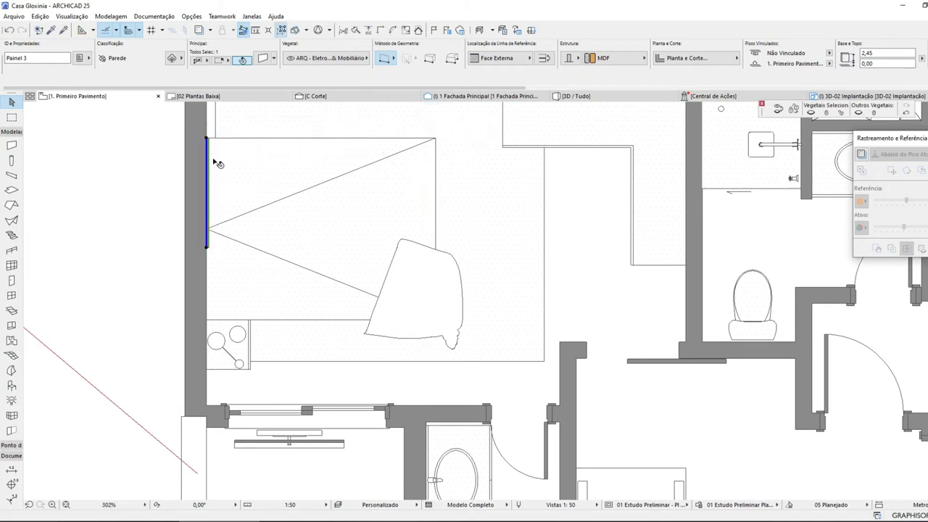
# - Shift the MDF panel 0,02 horizontally away from the outer wall behind the bed
pyautogui.hotkey('ctrl', 'd')
pyautogui.click(219, 162)
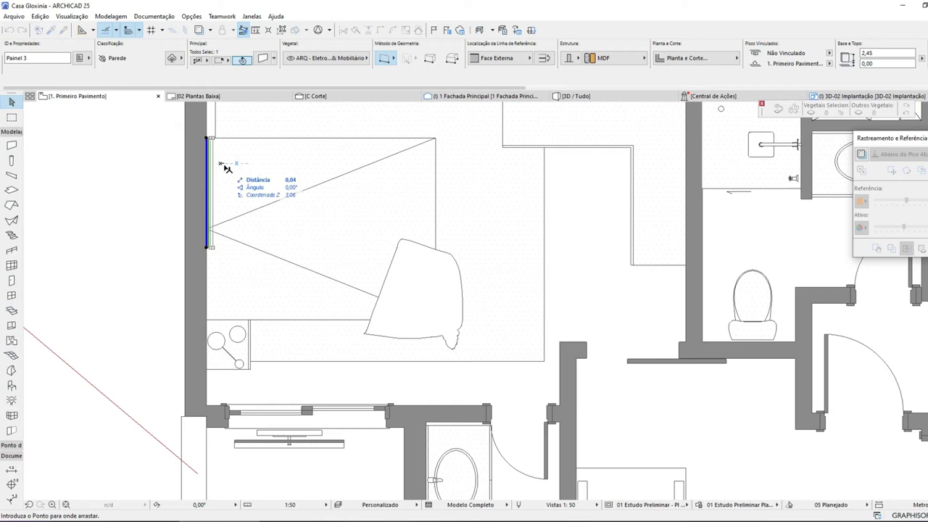
pyautogui.write(',02')
pyautogui.press('Return')
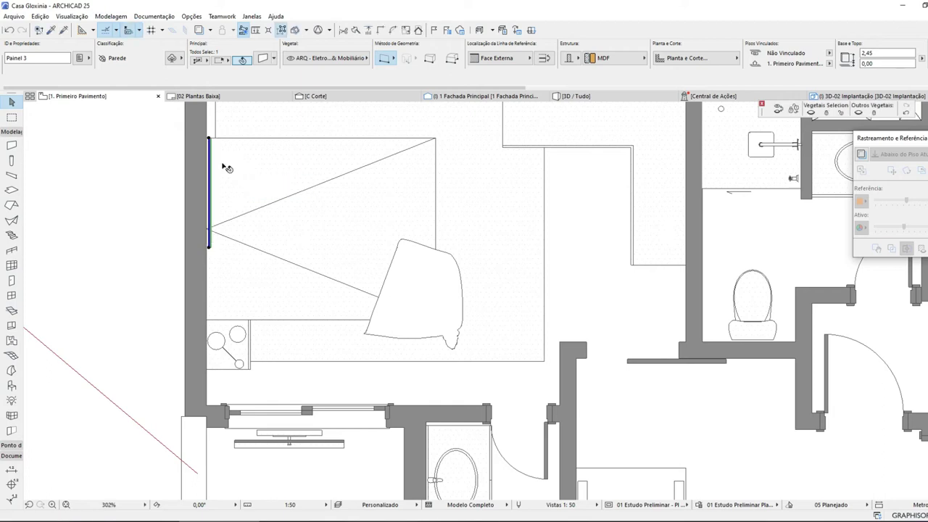
# - Shift the queen bed and its blanket together slightly away from the outer wall, horizontally toward the wardrobe
pyautogui.scroll(-2, 356, 176)
pyautogui.click(418, 153)
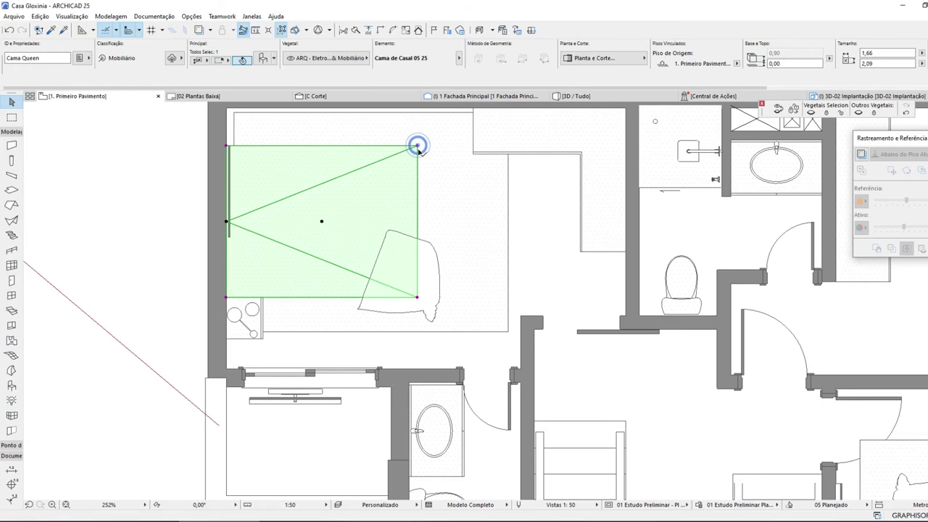
pyautogui.keyDown('shift'); pyautogui.click(436, 299); pyautogui.keyUp('shift')
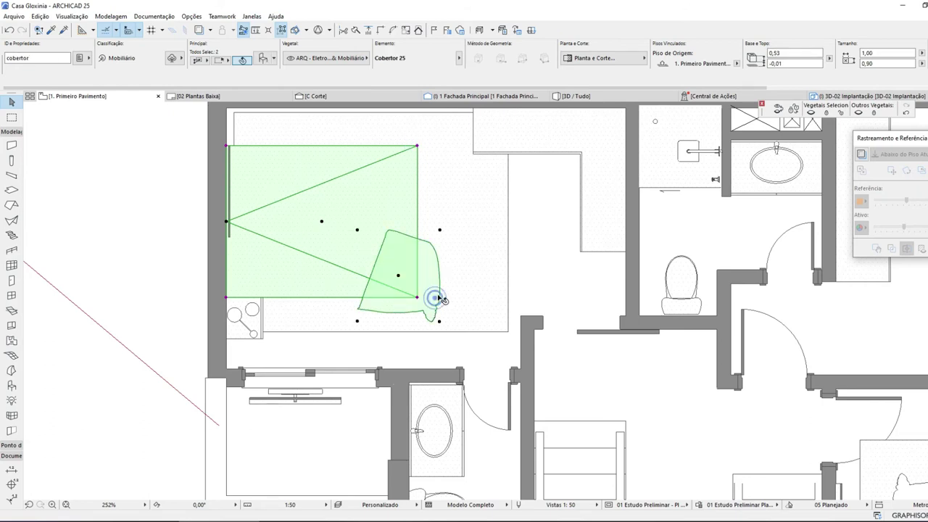
pyautogui.hotkey('ctrl', 'd')
pyautogui.click(465, 207)
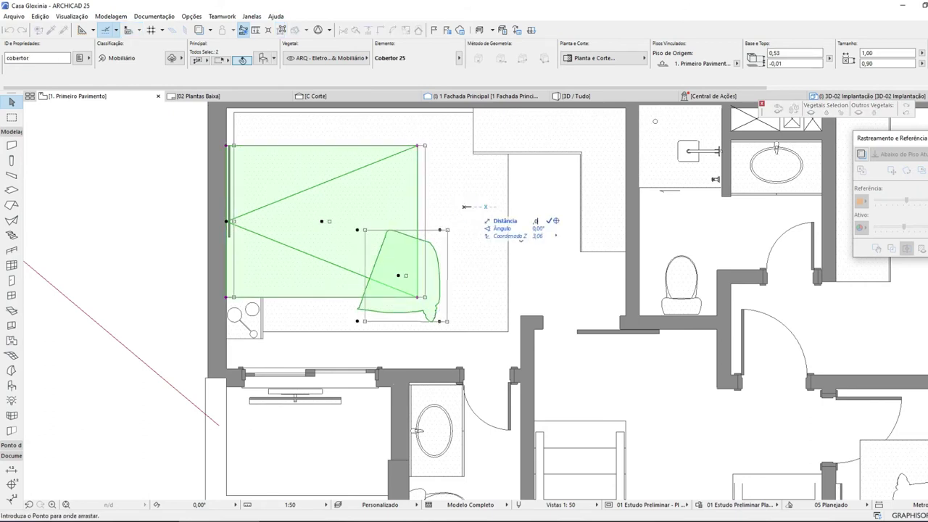
pyautogui.click(472, 209)
# - Move the nightstand below the bed 0,15 horizontally away from the outer wall
pyautogui.click(264, 339)
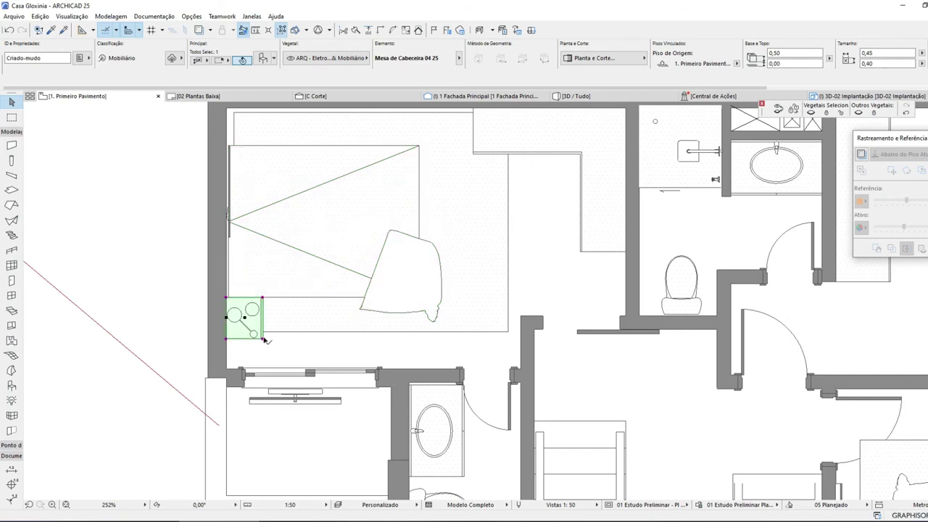
pyautogui.hotkey('ctrl', 'd')
pyautogui.click(273, 347)
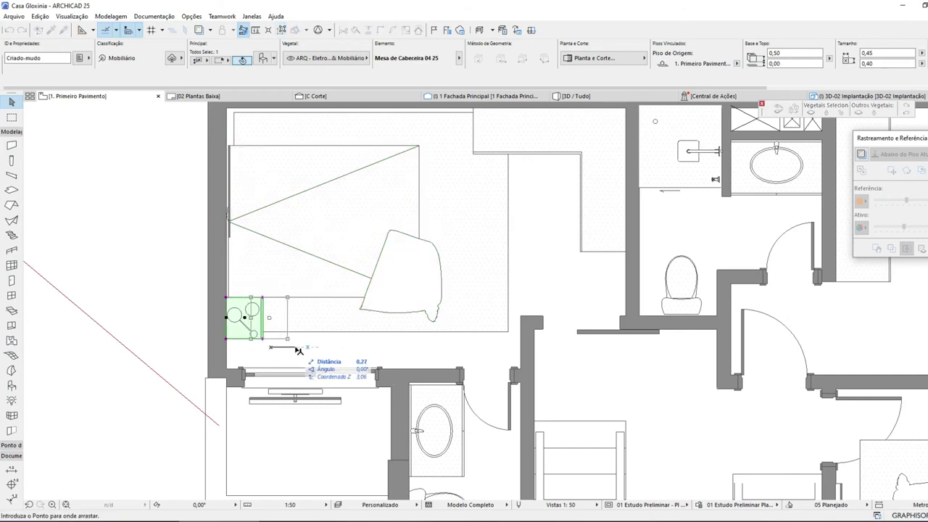
pyautogui.write(',')
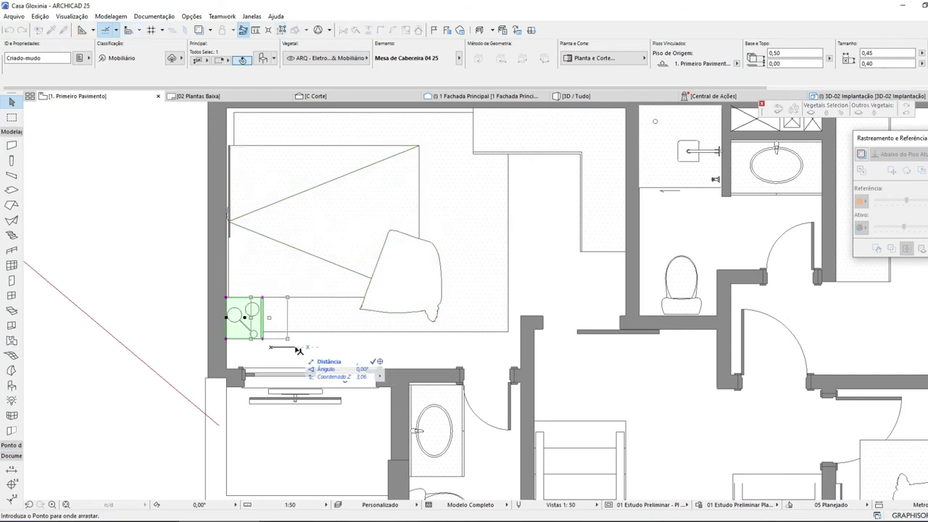
pyautogui.write(',15')
pyautogui.press('Return')
# - Move the table lamp horizontally away from the outer wall so it sits on the shifted nightstand, and deselect it
pyautogui.click(235, 317)
pyautogui.hotkey('ctrl', 'd')
pyautogui.click(305, 356)
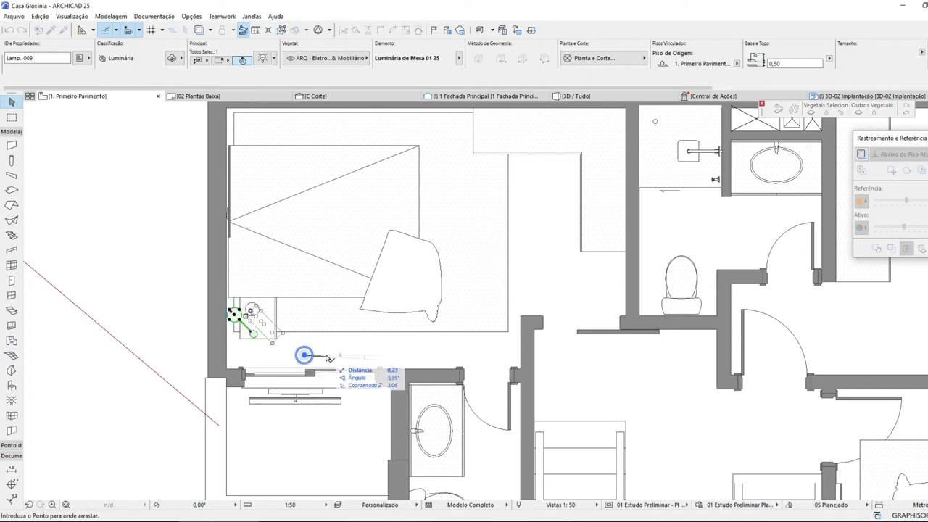
pyautogui.write(',0')
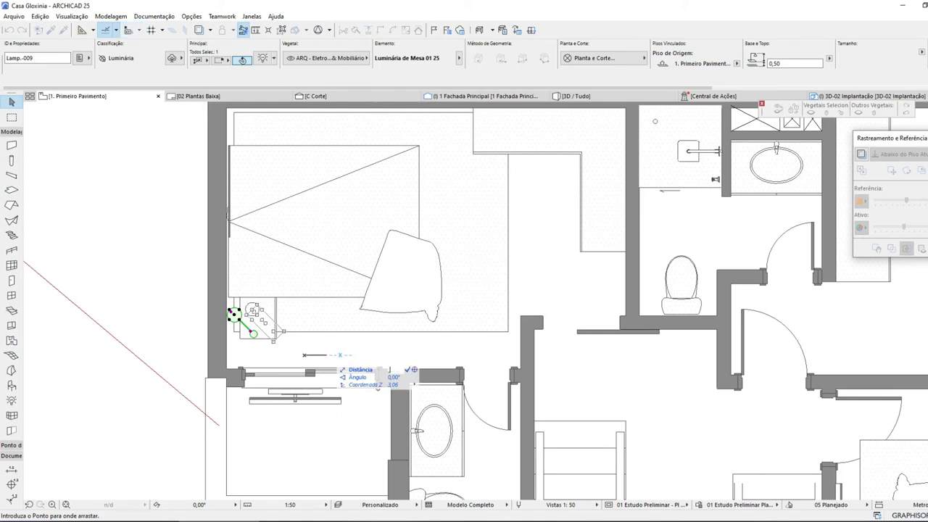
pyautogui.press('Return')
pyautogui.press('Escape')
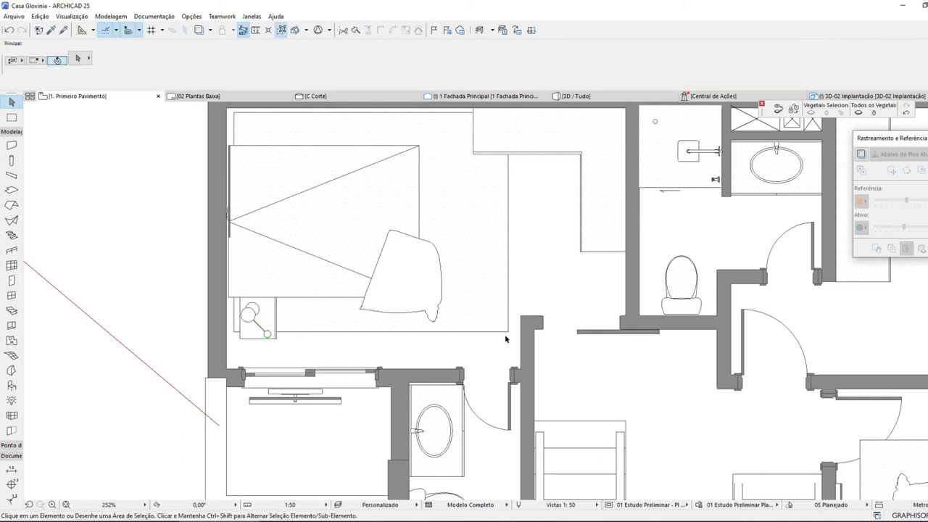
# - Move the bedroom rug straight down toward the window wall, leaving a narrow gap to it
pyautogui.click(507, 334)
pyautogui.hotkey('ctrl', 'd')
pyautogui.click(471, 252)
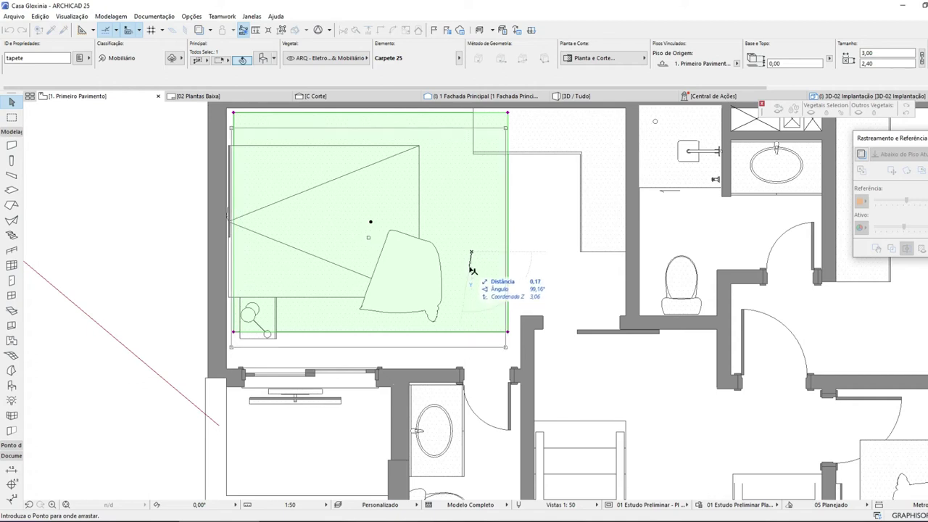
pyautogui.click(474, 278)
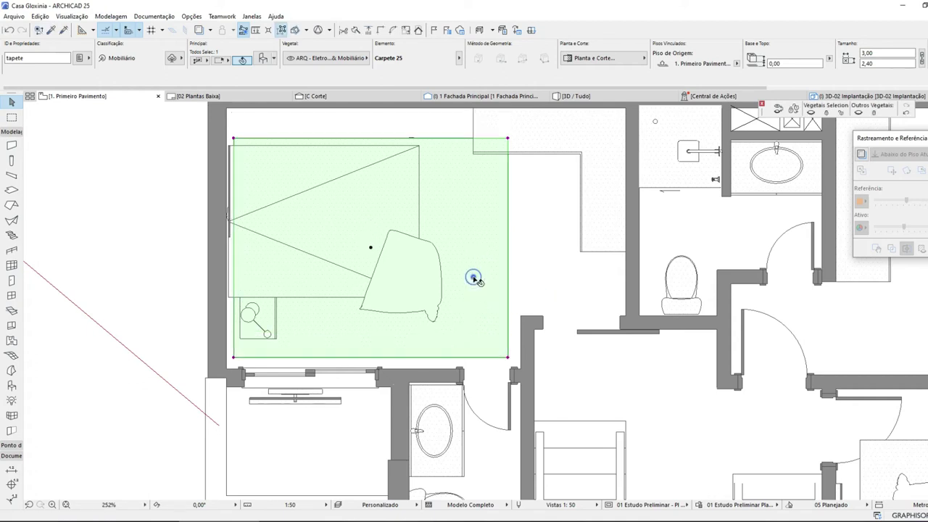
# - Set the rug's depth to 2,80 after trying 2,60, and shift it about 0,08 down so it stays inside the upper wall
pyautogui.click(889, 63)
pyautogui.write('2,60')
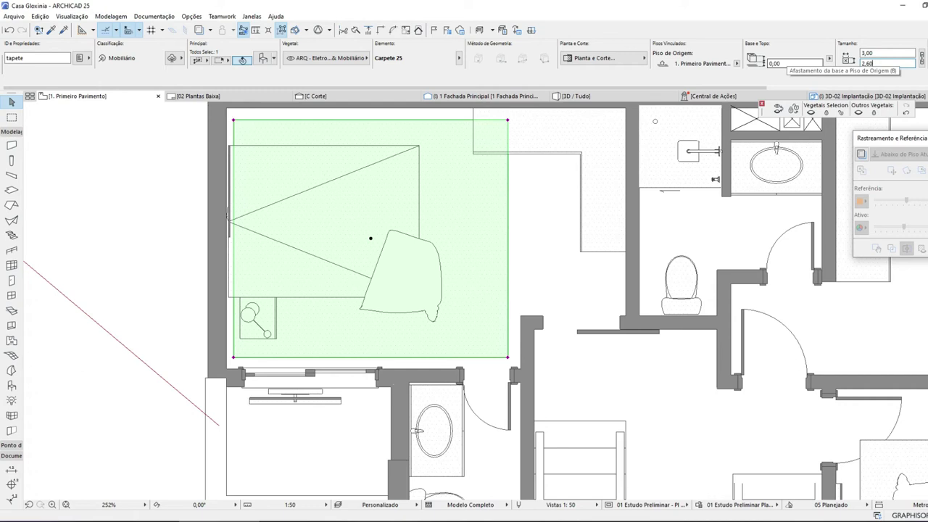
pyautogui.doubleClick(883, 65)
pyautogui.write('2')
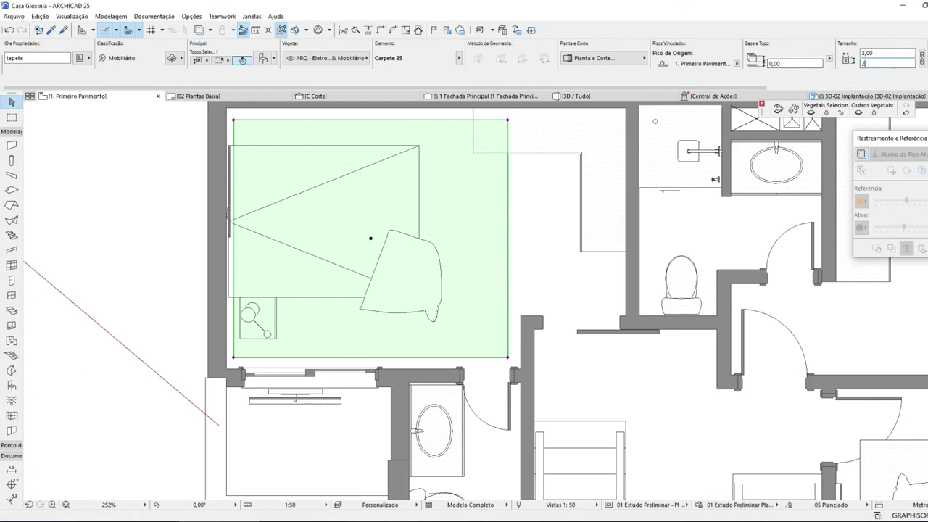
pyautogui.write(',80')
pyautogui.press('Return')
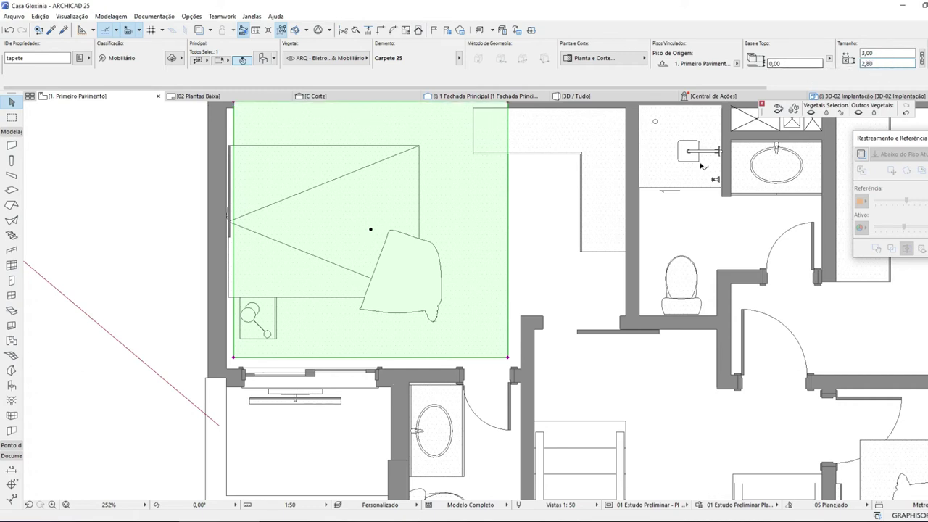
pyautogui.hotkey('ctrl', 'd')
pyautogui.click(528, 233)
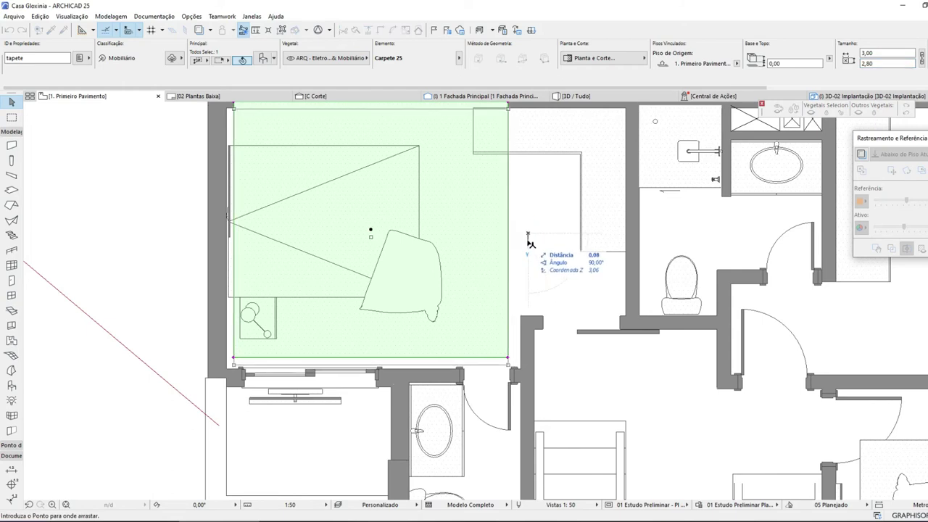
pyautogui.click(529, 243)
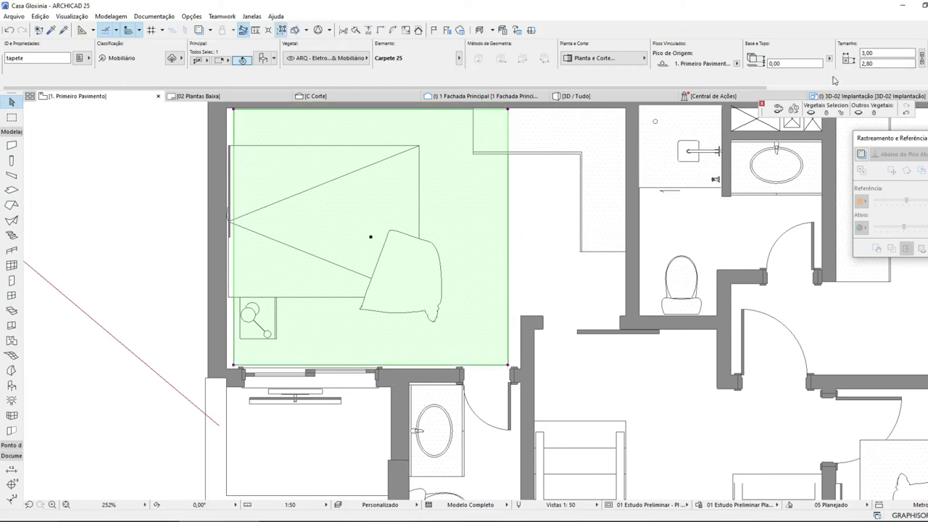
# - Set the rug's width to 2,60 after trying 2,50, so its edge stops just short of the L-shaped wardrobe
pyautogui.doubleClick(874, 53)
pyautogui.write('2,50')
pyautogui.press('Return')
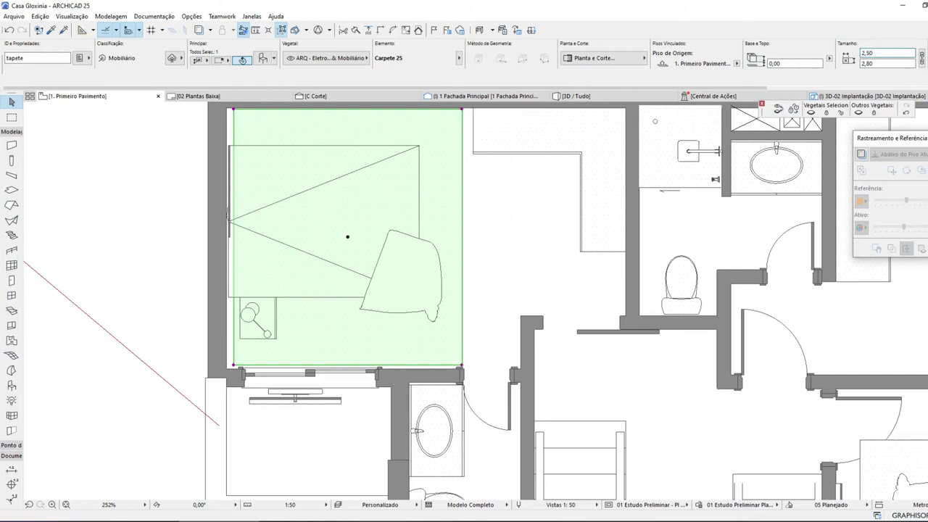
pyautogui.write('2,60')
pyautogui.press('Return')
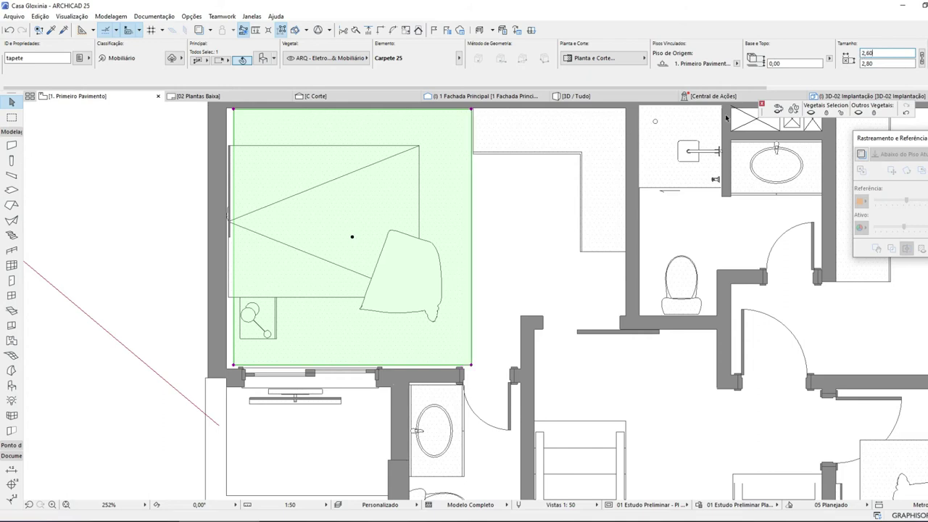
pyautogui.click(14, 16)
pyautogui.click(25, 82)
# - Select the bed, blanket, nightstand and the lamp objects on it, and move them together 0,19 down
pyautogui.click(419, 151)
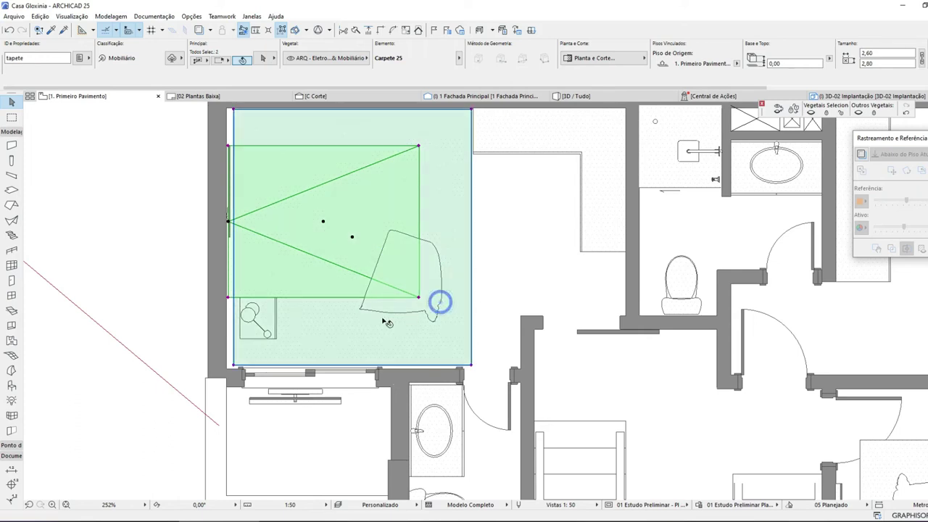
pyautogui.keyDown('shift'); pyautogui.click(436, 310); pyautogui.keyUp('shift')
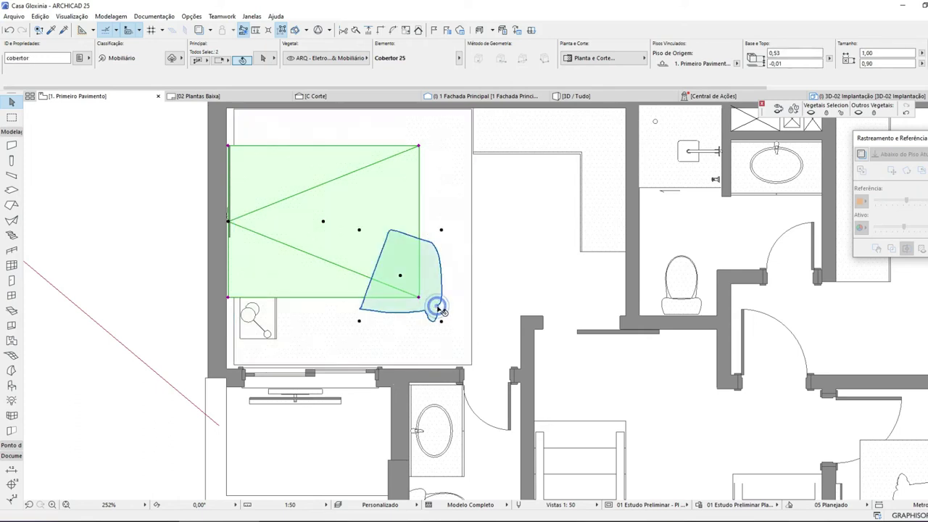
pyautogui.keyDown('shift'); pyautogui.click(253, 312); pyautogui.keyUp('shift')
pyautogui.keyDown('shift'); pyautogui.click(252, 312); pyautogui.keyUp('shift')
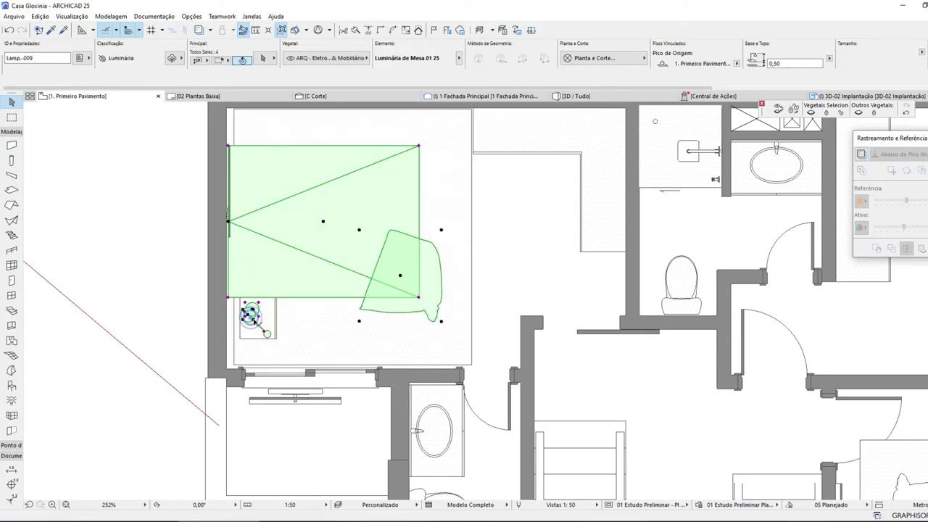
pyautogui.keyDown('shift'); pyautogui.click(276, 330); pyautogui.keyUp('shift')
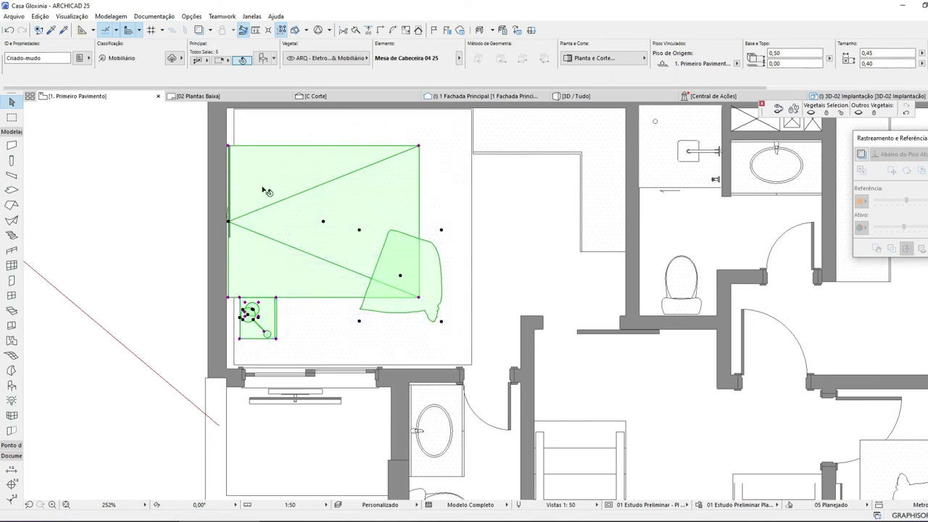
pyautogui.hotkey('ctrl', 'd')
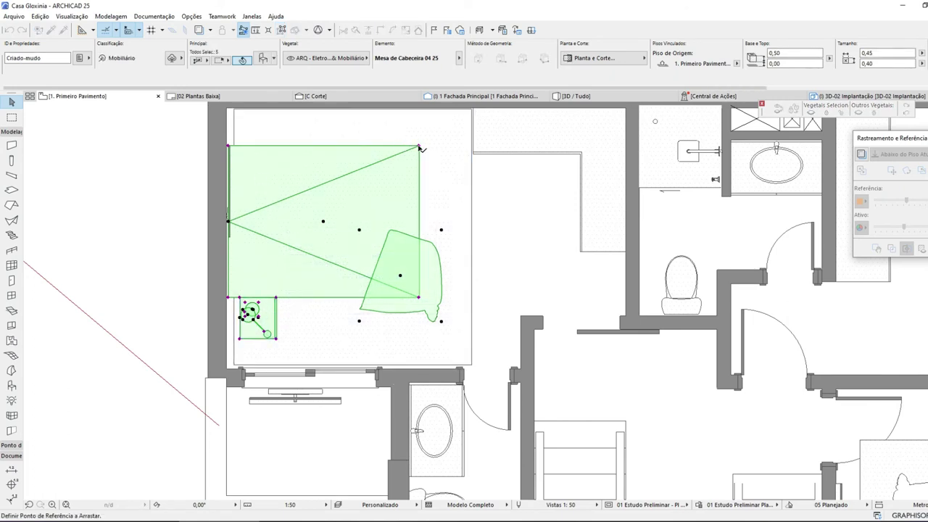
pyautogui.click(419, 148)
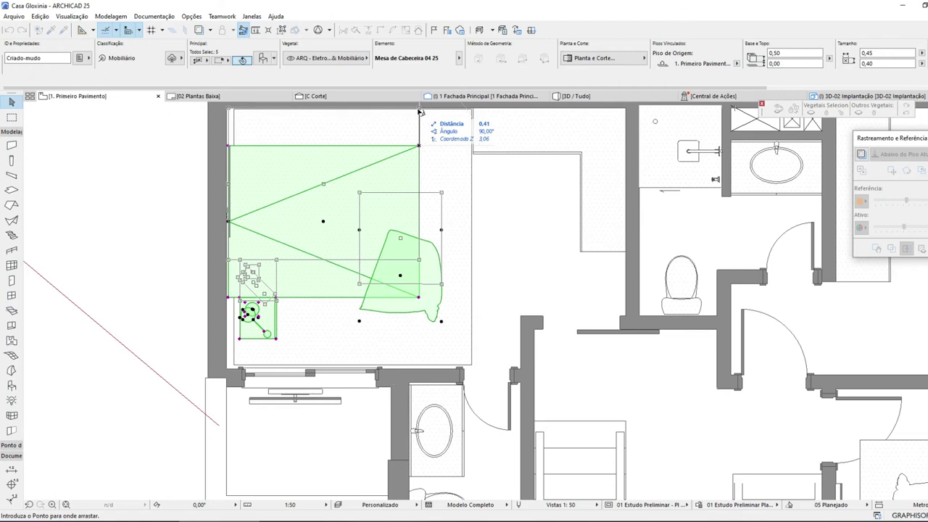
pyautogui.scroll(4, 420, 110)
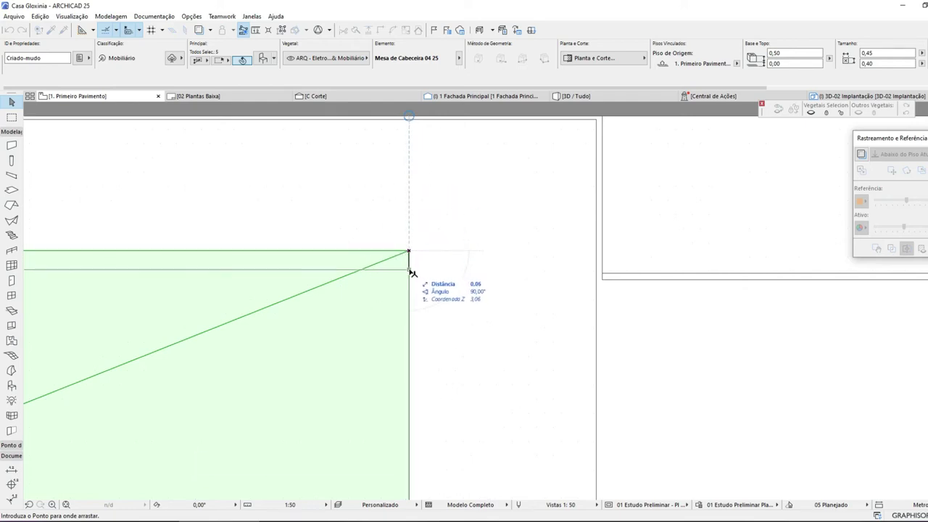
pyautogui.write(',')
pyautogui.write(',19')
pyautogui.press('Return')
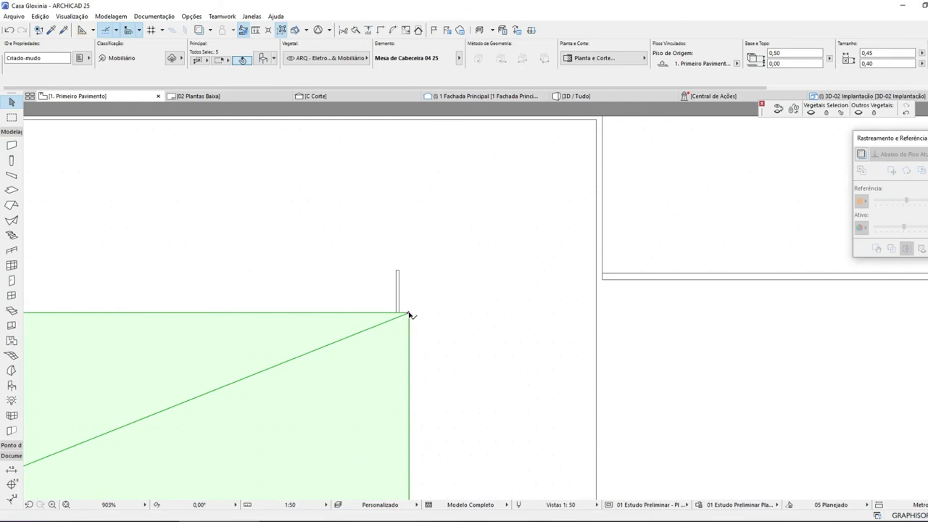
# - Rotate the bedroom picture 90° clockwise about its upper end so it runs parallel to the upper wall
pyautogui.scroll(-5, 410, 199)
pyautogui.click(404, 218)
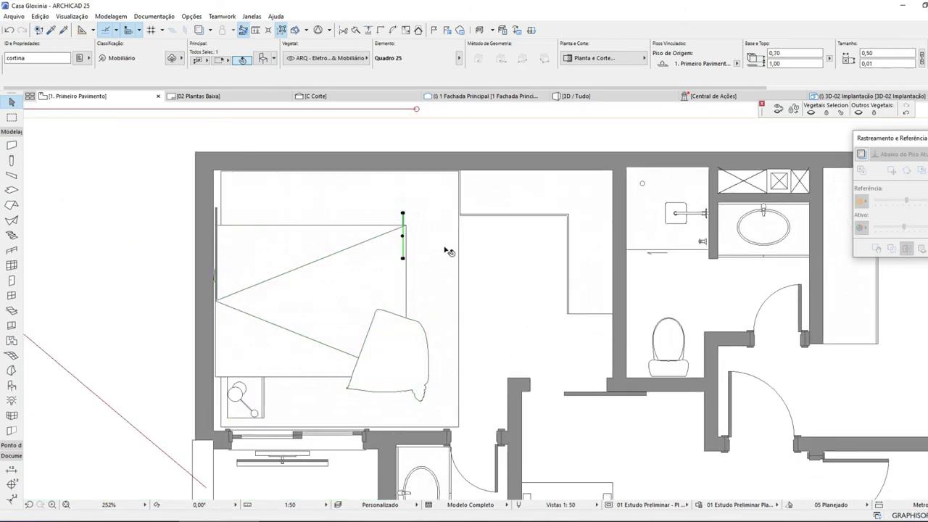
pyautogui.click(403, 214)
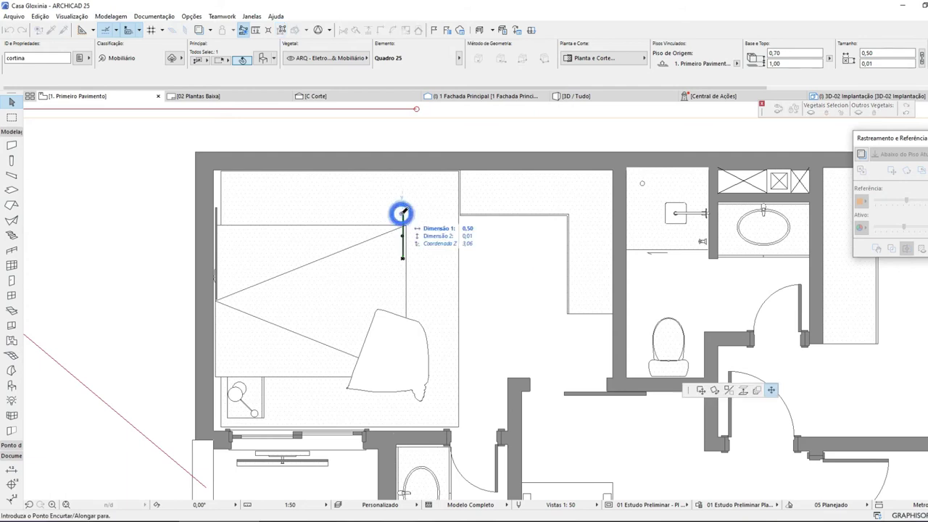
pyautogui.click(715, 390)
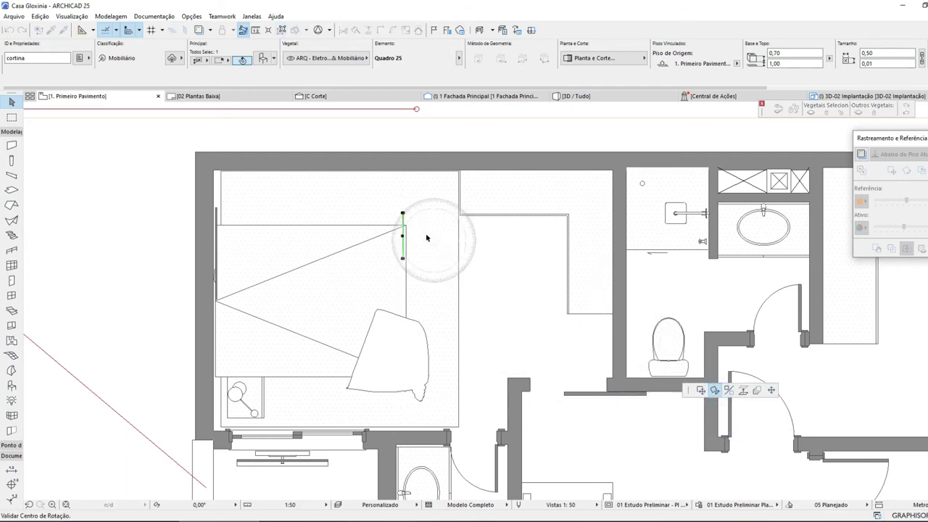
pyautogui.click(402, 214)
pyautogui.click(440, 210)
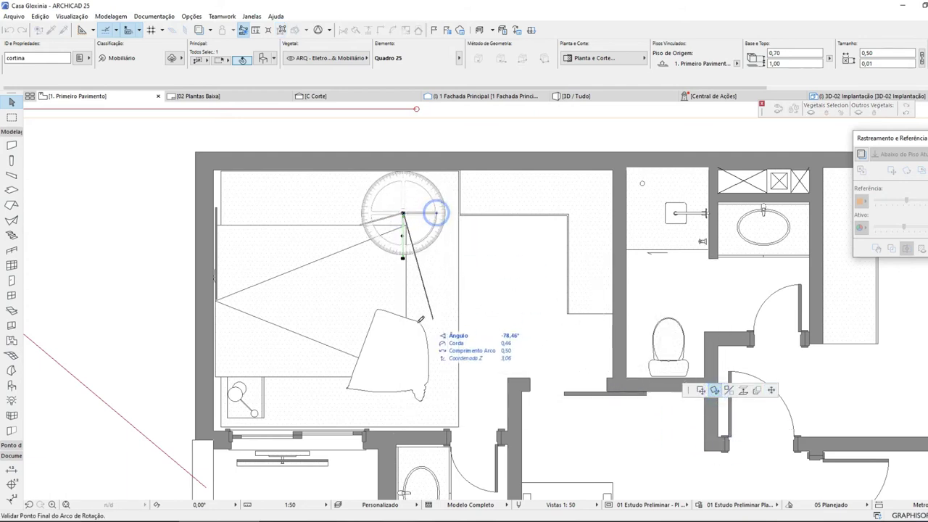
pyautogui.click(409, 318)
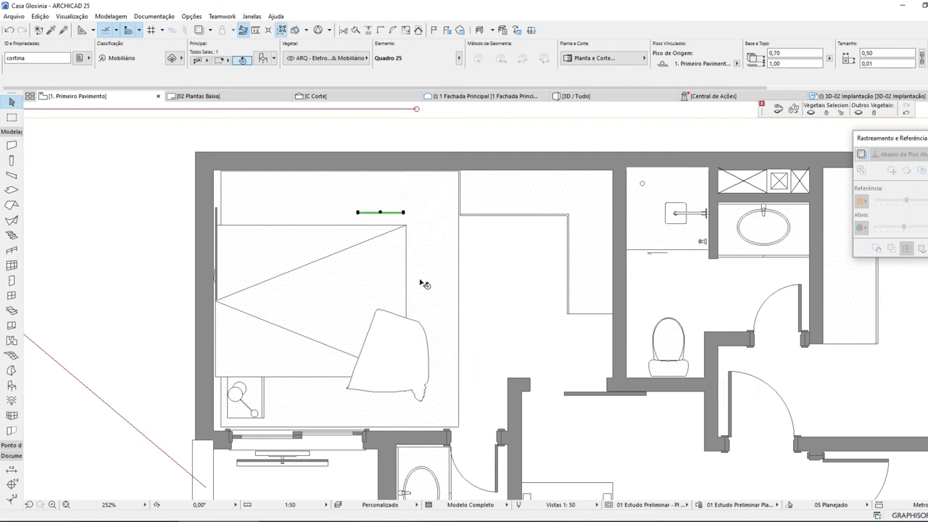
# - Move the rotated picture straight up against the bedroom's upper wall
pyautogui.hotkey('ctrl', 'd')
pyautogui.scroll(4, 401, 197)
pyautogui.click(410, 304)
pyautogui.click(413, 124)
# - Show the sectioned model in 3D, remove the vertical cutting plane slicing the house, and place a horizontal one at about Z 5,66 through the first floor
pyautogui.click(580, 97)
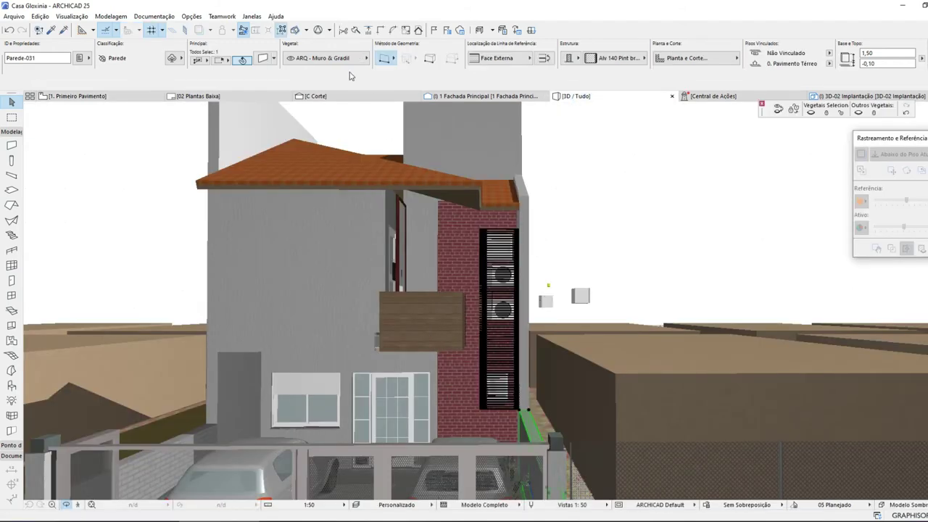
pyautogui.hotkey('ctrl', 'y')
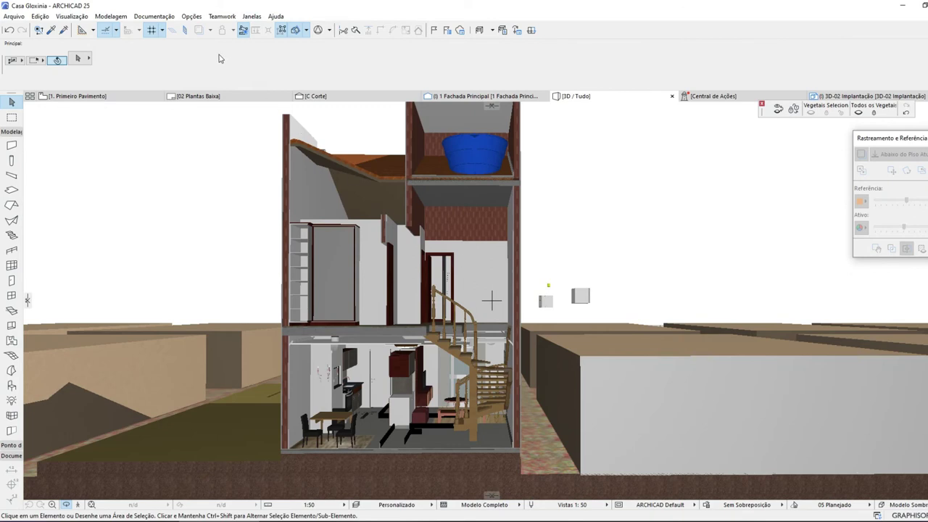
pyautogui.keyDown('shift'); pyautogui.moveTo(393, 251); pyautogui.dragTo(333, 263, button='middle'); pyautogui.keyUp('shift')
pyautogui.click(230, 346)
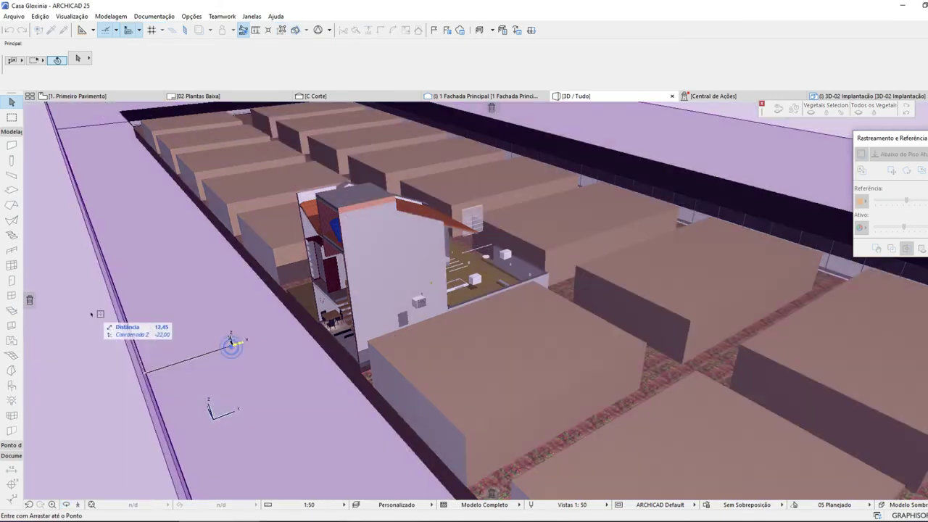
pyautogui.click(30, 302)
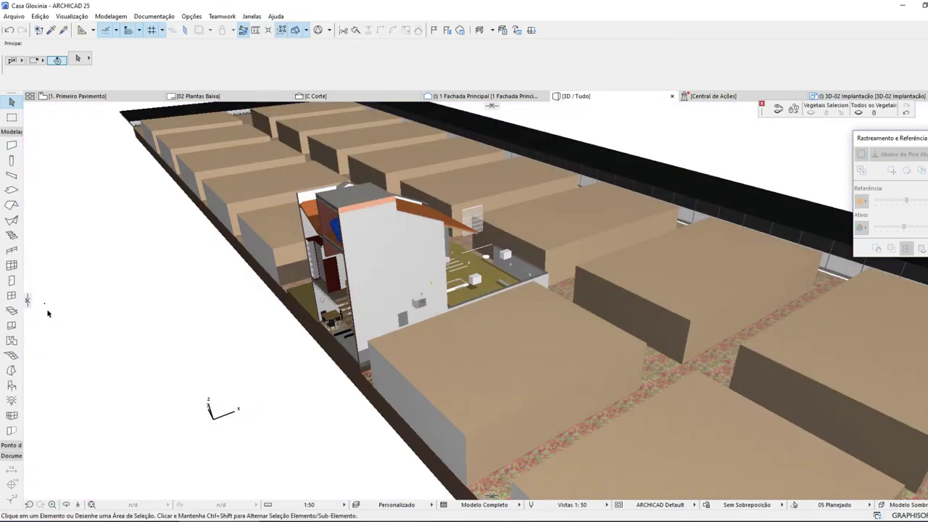
pyautogui.click(494, 107)
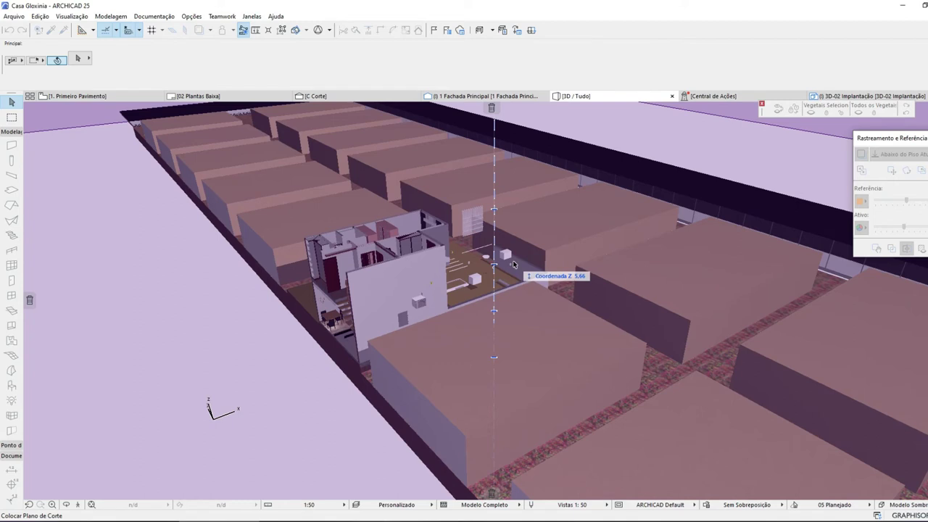
pyautogui.click(513, 263)
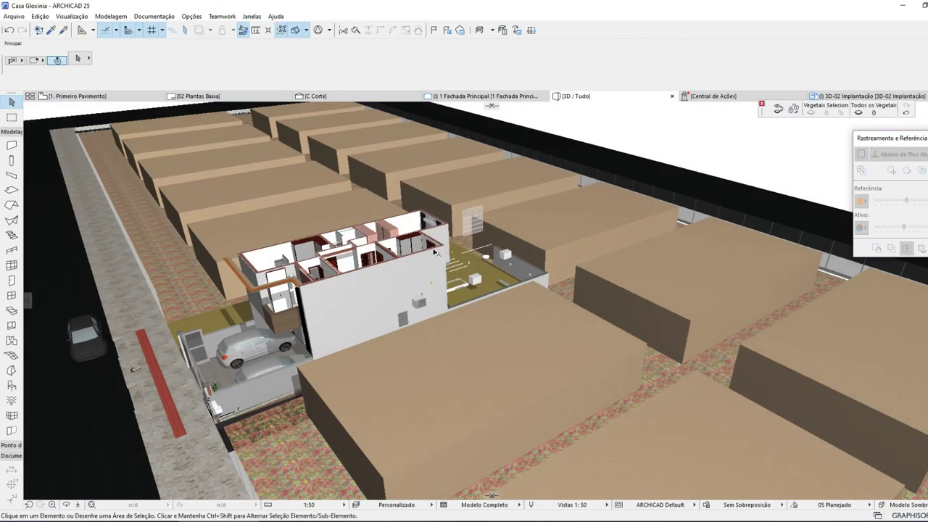
# - Set the height of the MDF panel behind the bedroom's bed to 0,90
pyautogui.press('o')
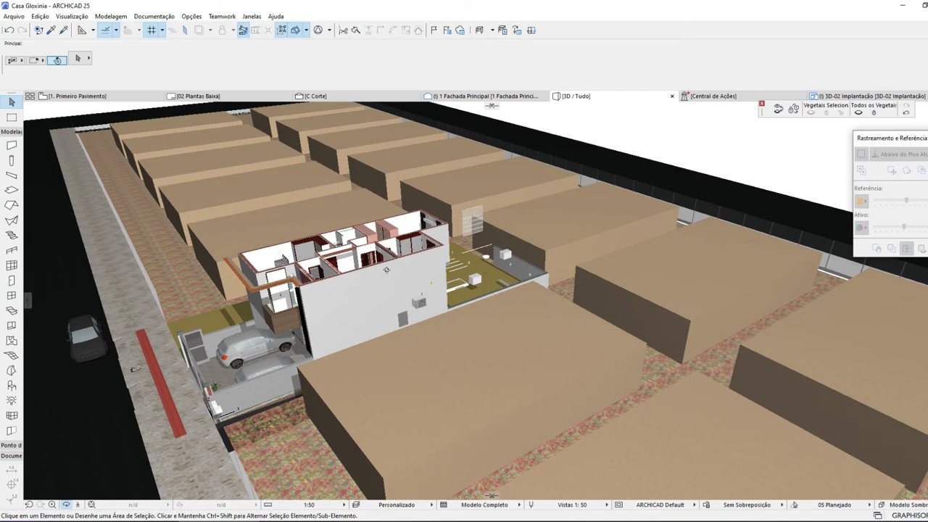
pyautogui.moveTo(387, 270); pyautogui.dragTo(308, 355)
pyautogui.scroll(3, 217, 203)
pyautogui.scroll(4, 387, 201)
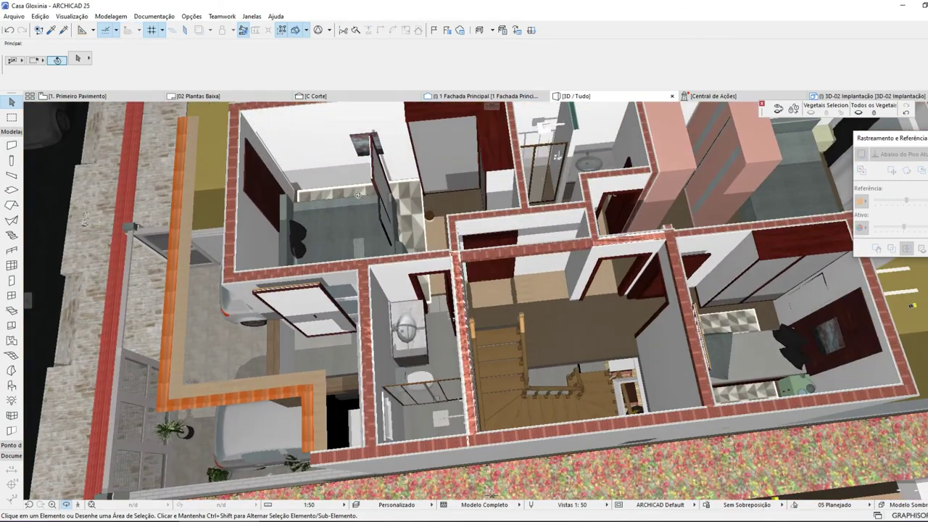
pyautogui.scroll(1, 359, 194)
pyautogui.moveTo(359, 206); pyautogui.dragTo(428, 244)
pyautogui.moveTo(429, 244); pyautogui.dragTo(508, 209, button='middle')
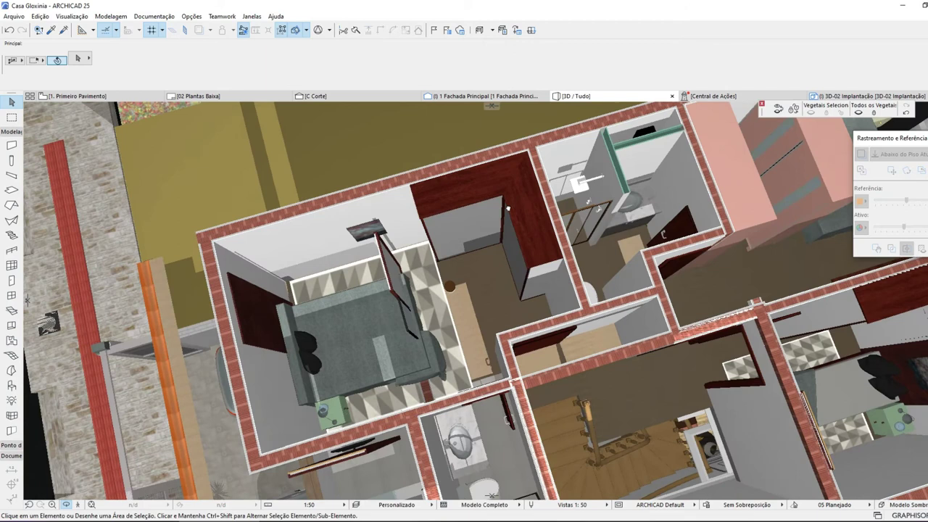
pyautogui.scroll(5, 508, 209)
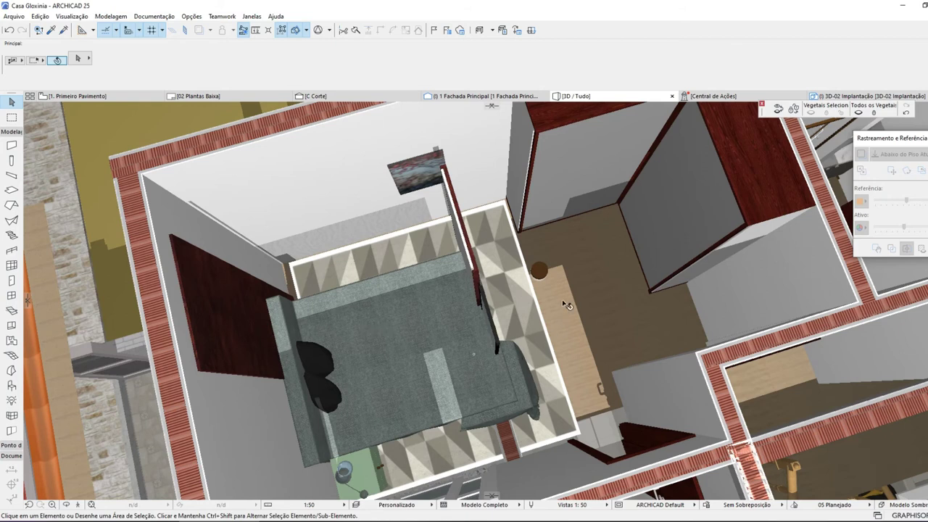
pyautogui.click(545, 274)
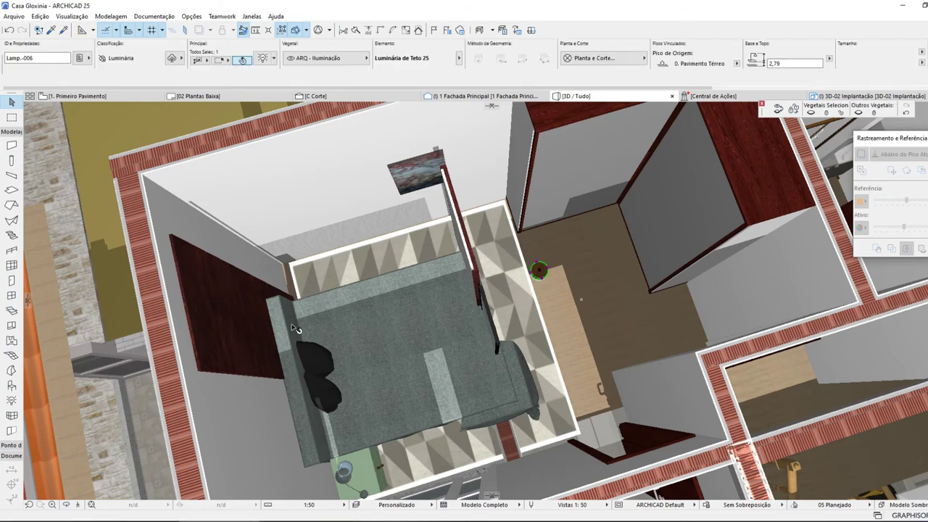
pyautogui.click(266, 351)
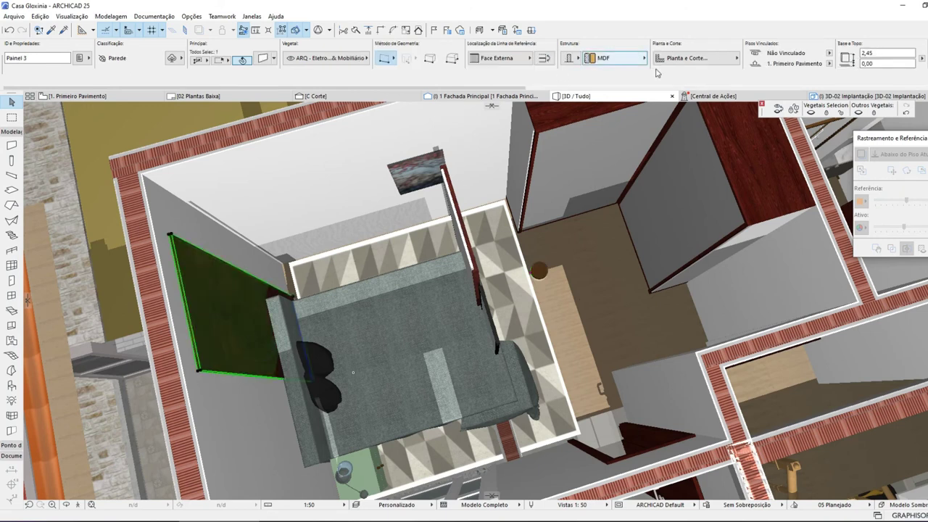
pyautogui.moveTo(884, 53); pyautogui.dragTo(818, 53)
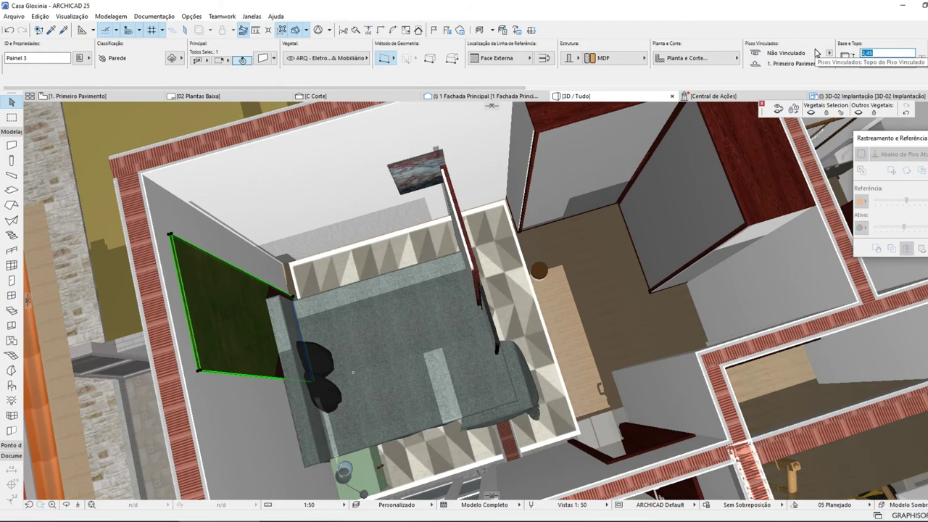
pyautogui.press('Return')
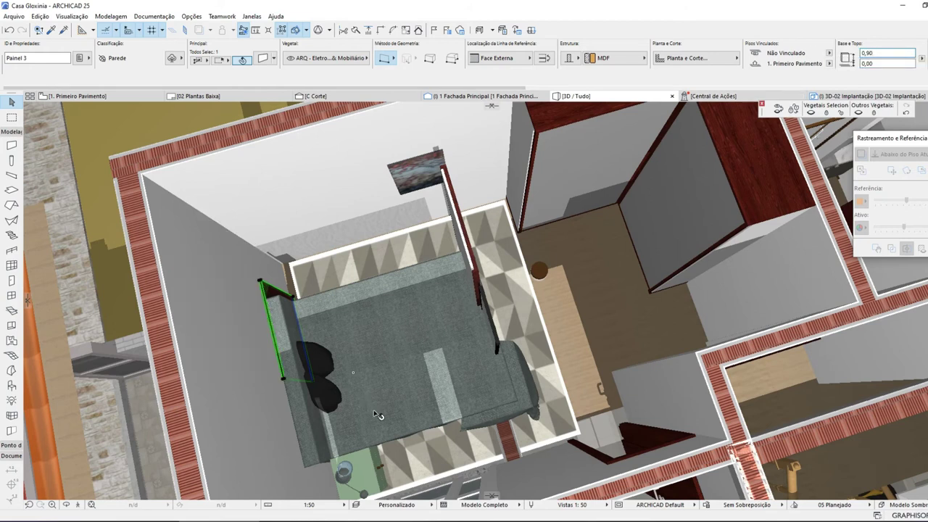
# - Open the object settings of the double bed in the bedroom
pyautogui.click(378, 415)
pyautogui.hotkey('ctrl', 't')
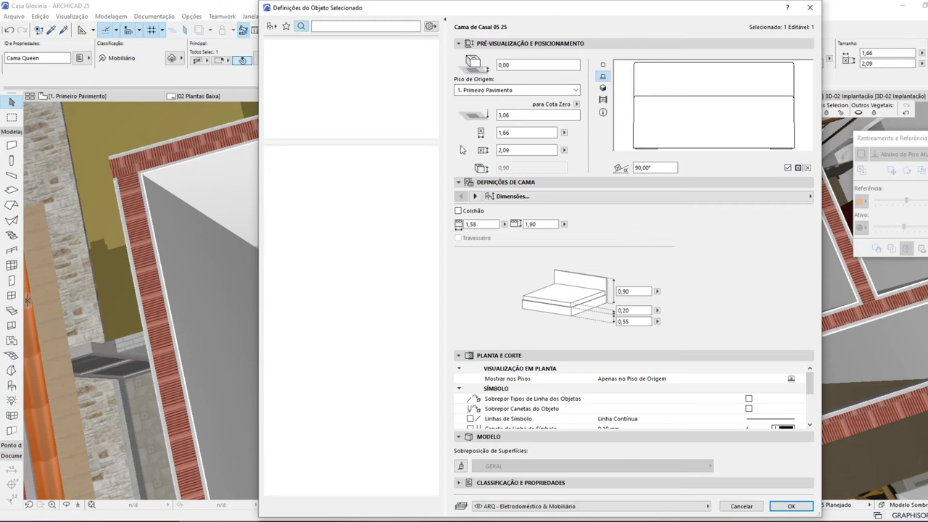
pyautogui.press('Escape')
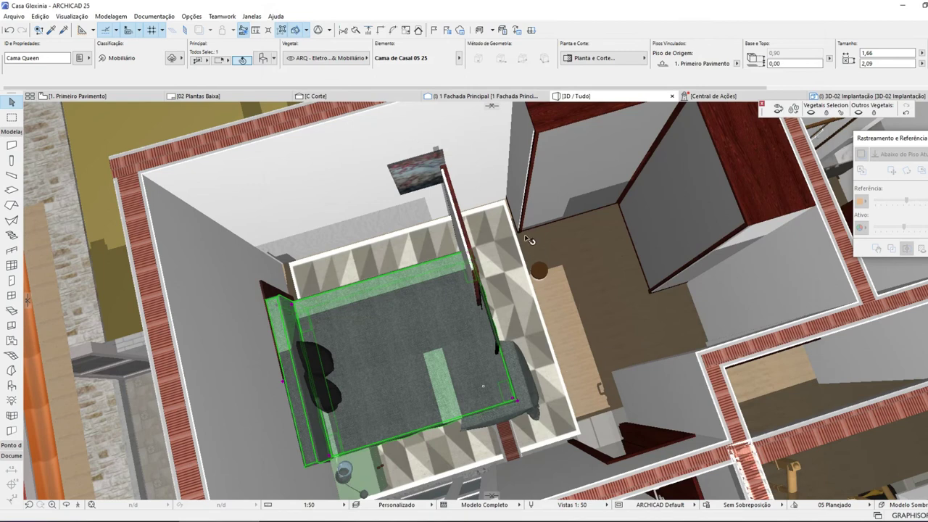
pyautogui.press('Escape')
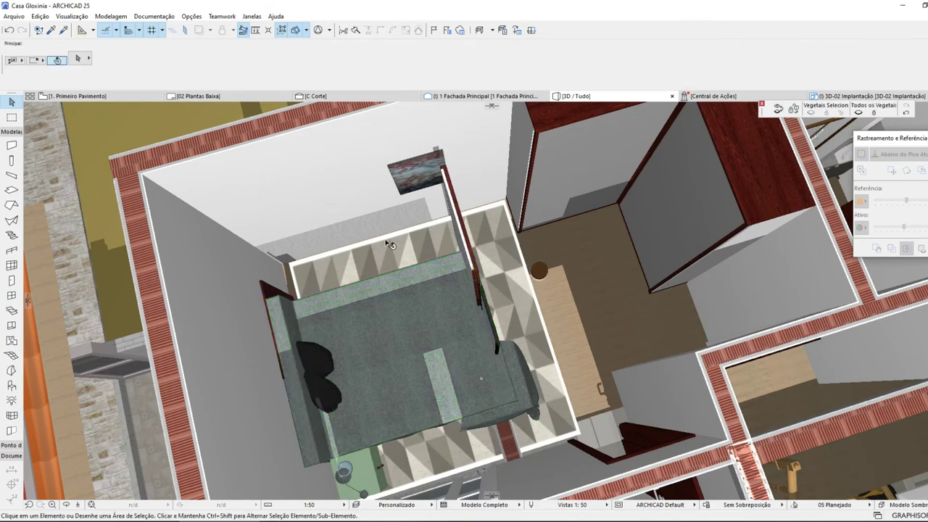
pyautogui.click(261, 288)
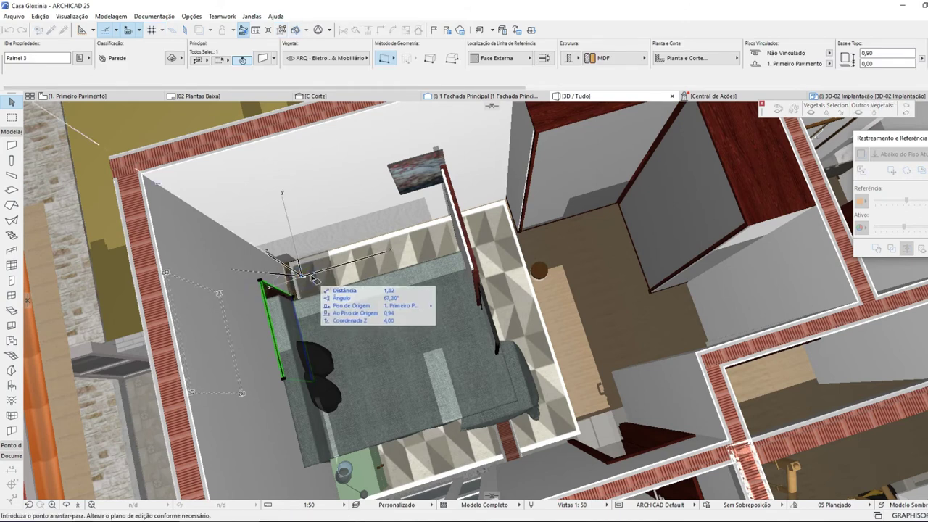
pyautogui.click(371, 300)
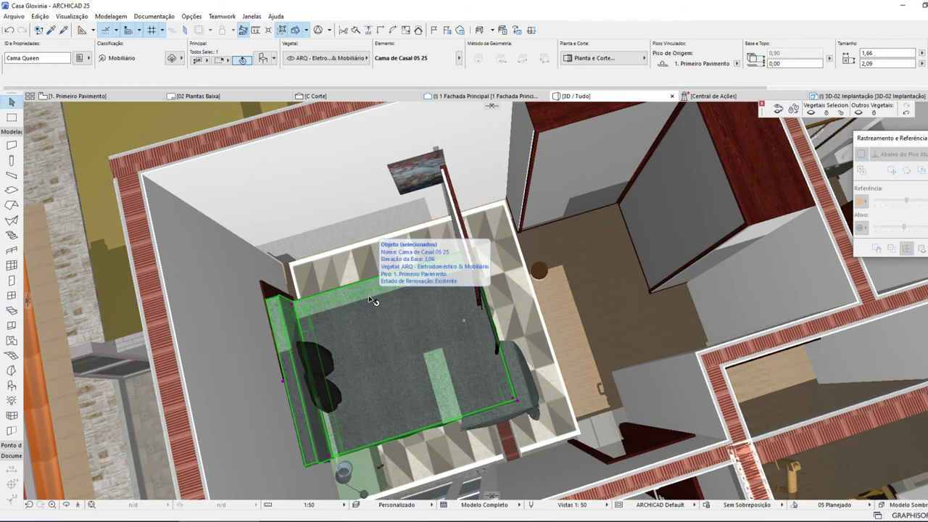
# - In the first-floor plan, move the MDF panel at the head of the bed 0,15 horizontally away from the wall into the room
pyautogui.click(77, 96)
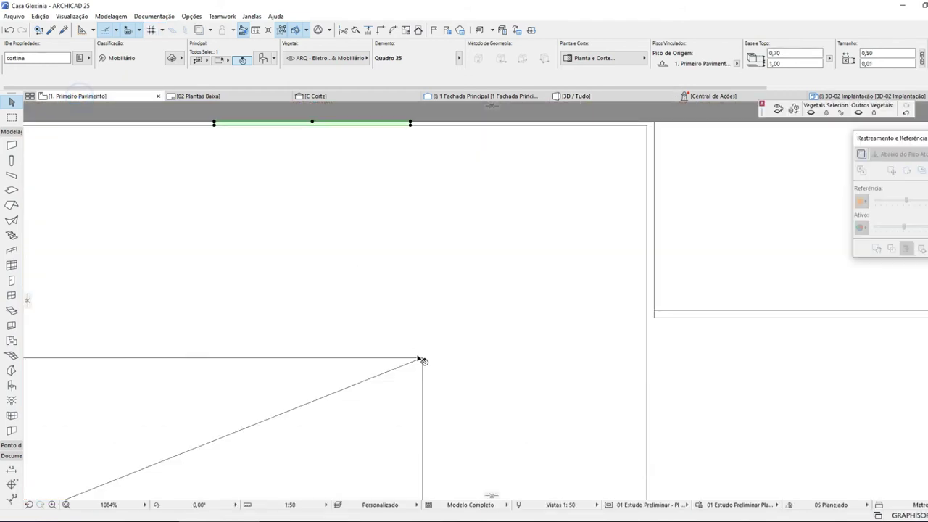
pyautogui.scroll(-3, 576, 273)
pyautogui.press('Escape')
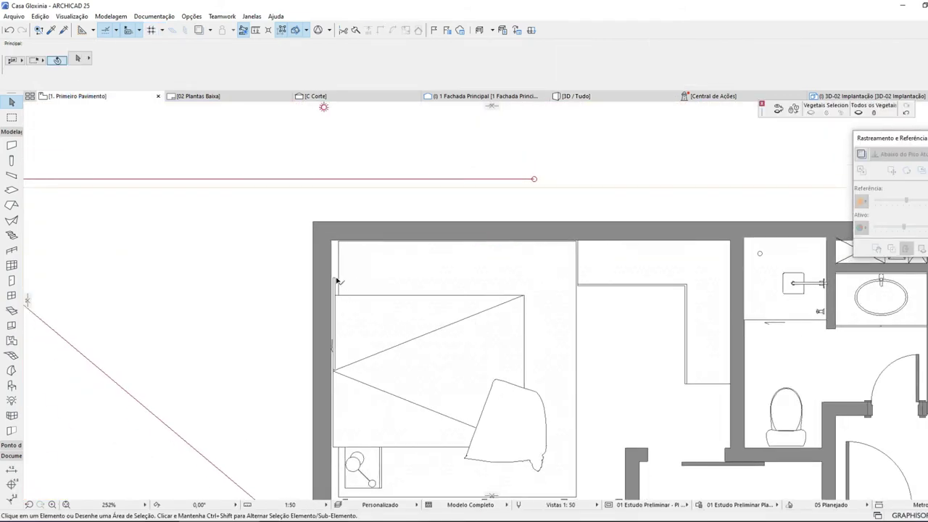
pyautogui.click(337, 279)
pyautogui.hotkey('ctrl', 'd')
pyautogui.click(357, 282)
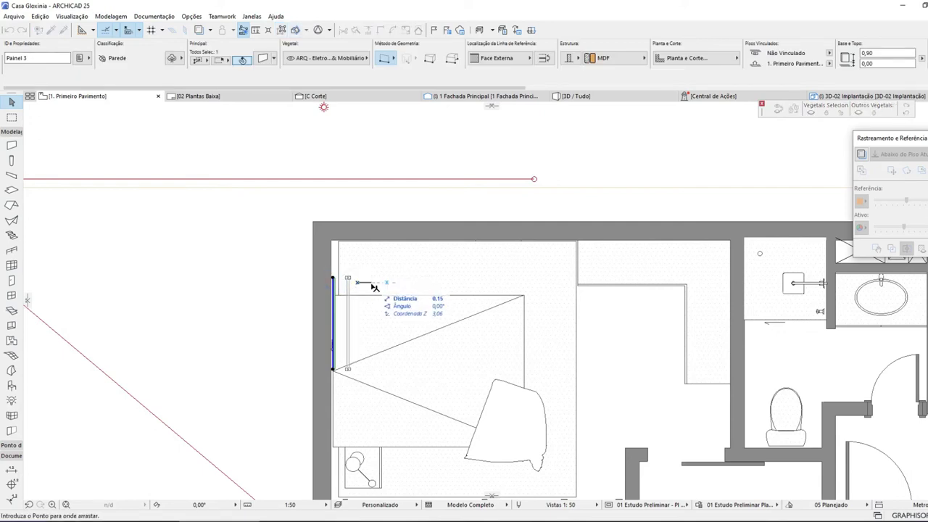
pyautogui.write(',')
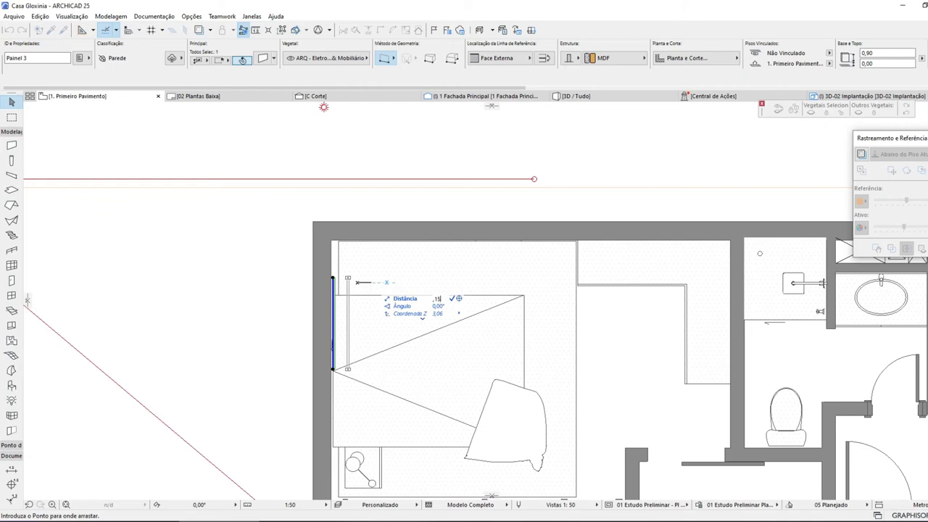
pyautogui.write(',15')
pyautogui.press('Return')
# - Inspect the moved panel in 3D from the foot of the bed and select the small mirror standing there
pyautogui.click(573, 95)
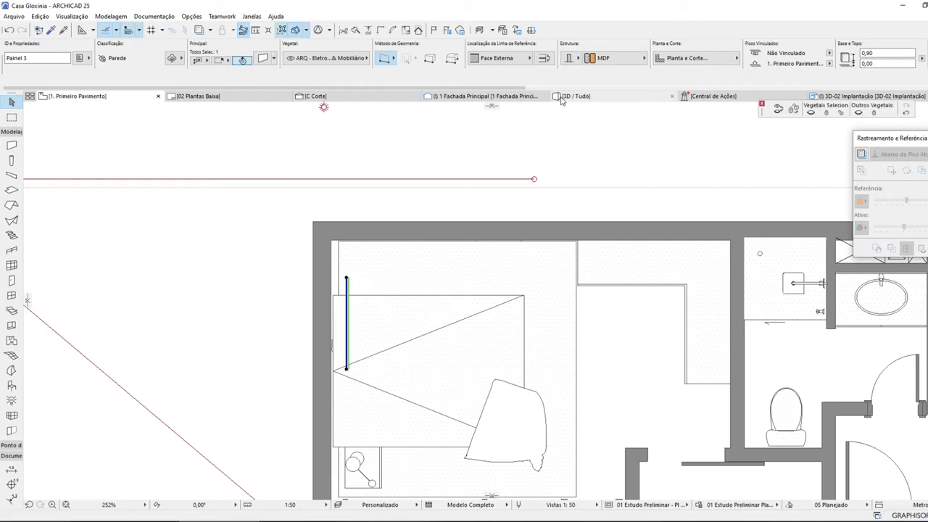
pyautogui.click(424, 304)
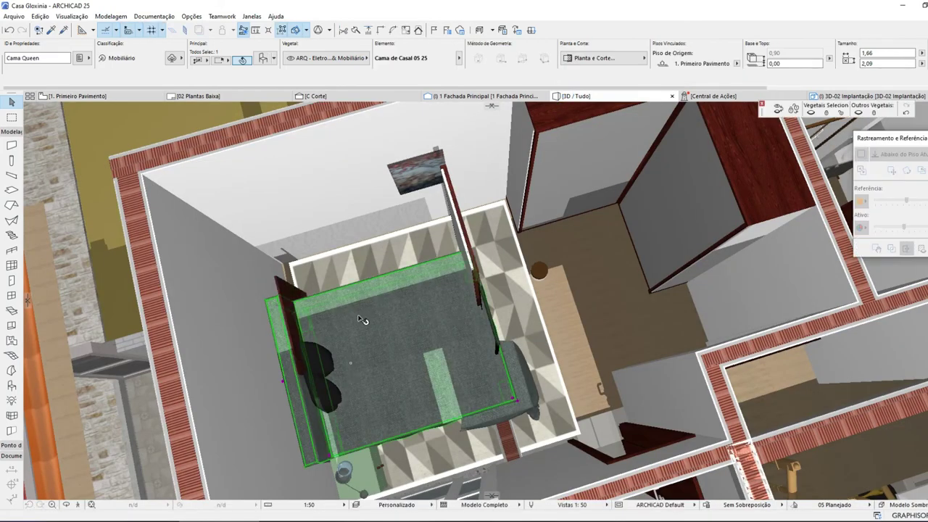
pyautogui.keyDown('shift'); pyautogui.moveTo(388, 326); pyautogui.dragTo(129, 342, button='middle'); pyautogui.keyUp('shift')
pyautogui.keyDown('shift'); pyautogui.moveTo(423, 350); pyautogui.dragTo(289, 314, button='middle'); pyautogui.keyUp('shift')
pyautogui.scroll(3, 289, 314)
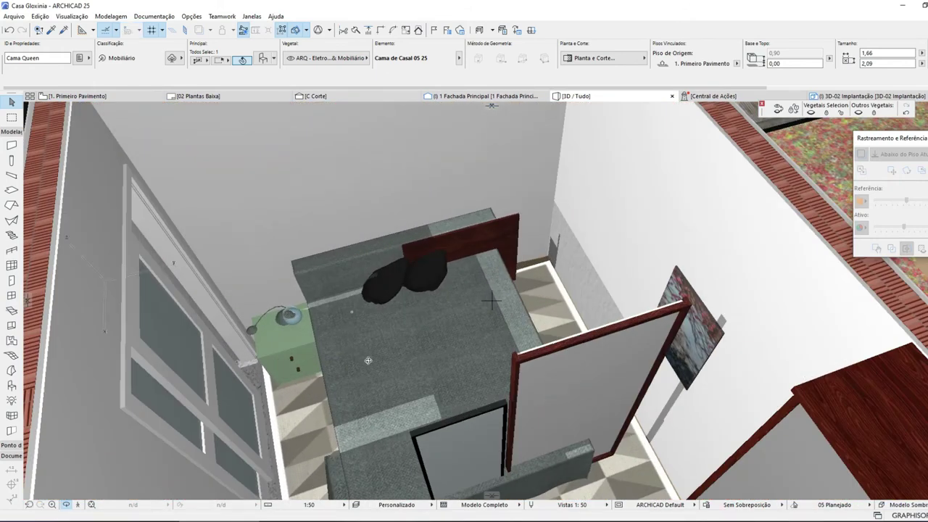
pyautogui.click(501, 410)
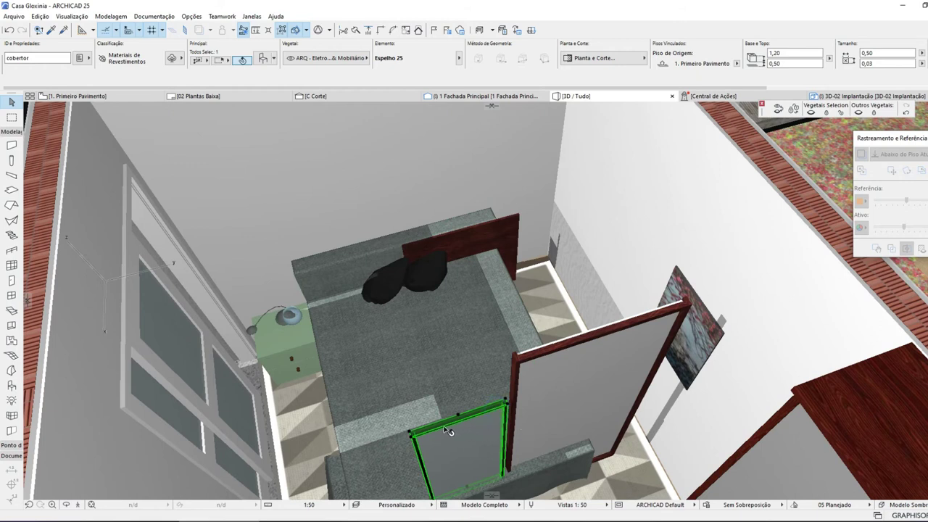
# - In the first-floor plan, isolate the thin shelf overlapping the foot of the bed and move it outside, across the bedroom's upper wall
pyautogui.click(76, 96)
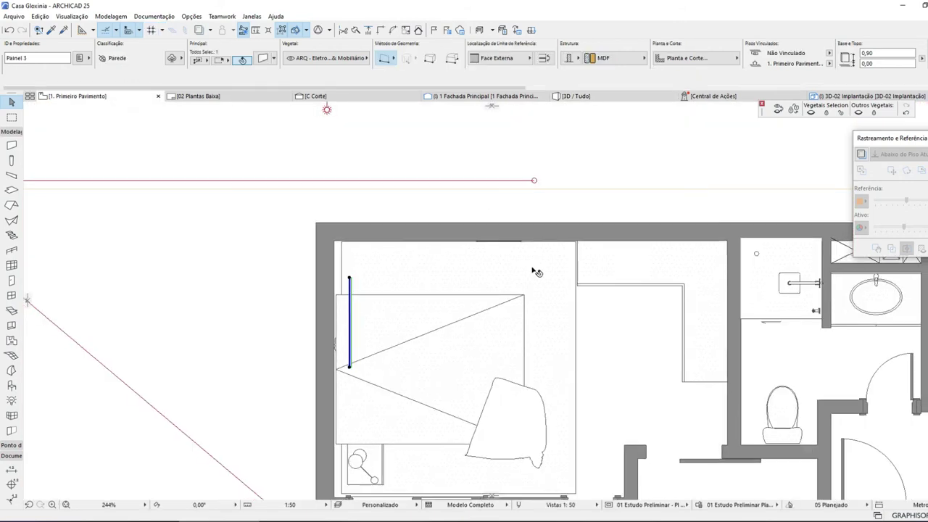
pyautogui.click(531, 310)
pyautogui.click(513, 319)
pyautogui.press('Escape')
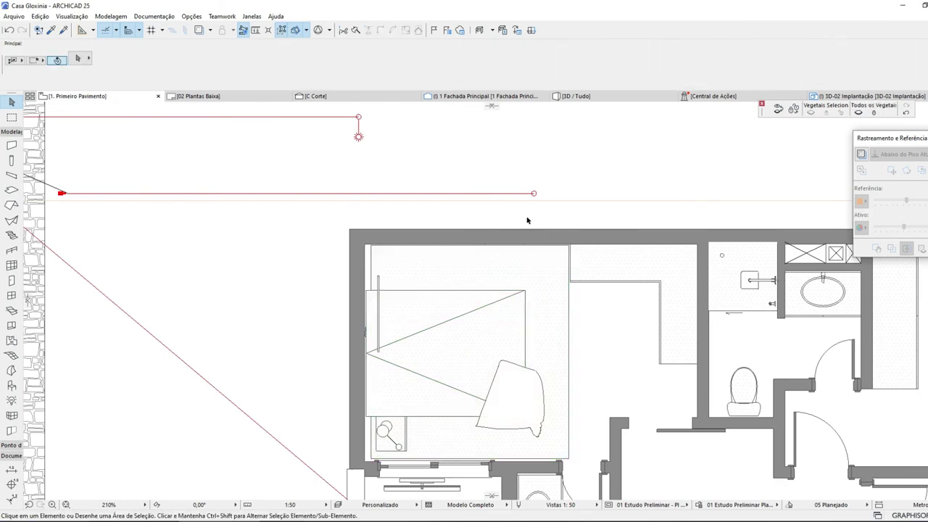
pyautogui.click(496, 214)
pyautogui.click(538, 432)
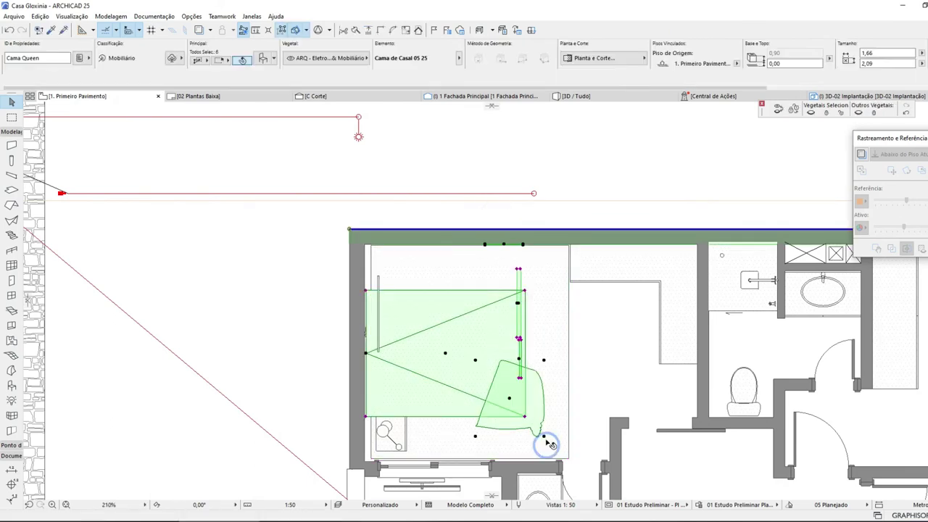
pyautogui.click(524, 269)
pyautogui.click(518, 304)
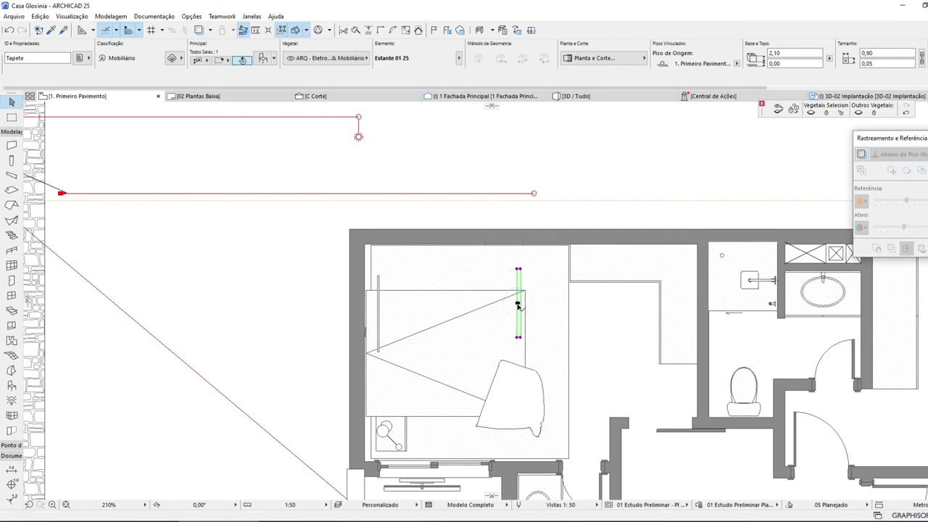
pyautogui.click(510, 216)
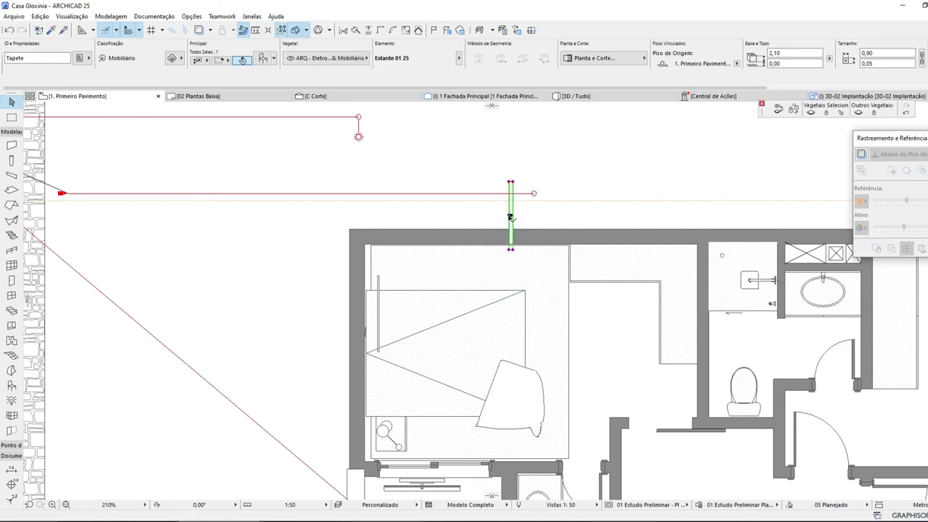
# - Rotate the shelf 90° counterclockwise about its centre and place it along the inner face of the bedroom's upper wall
pyautogui.click(510, 216)
pyautogui.click(510, 216)
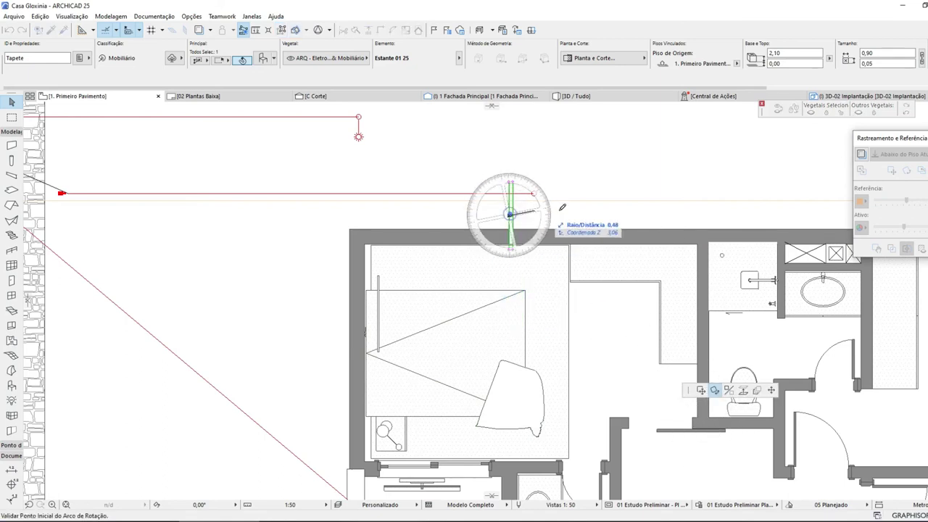
pyautogui.click(576, 211)
pyautogui.click(512, 145)
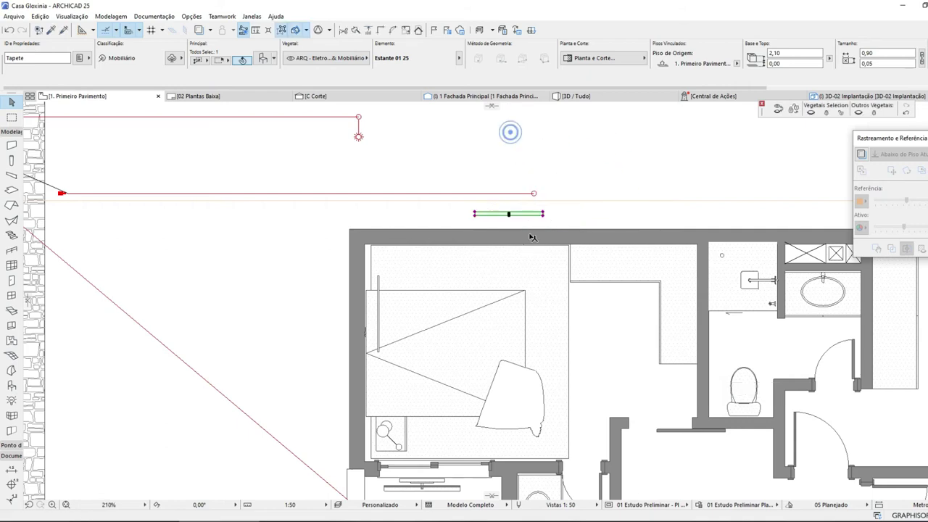
pyautogui.click(543, 214)
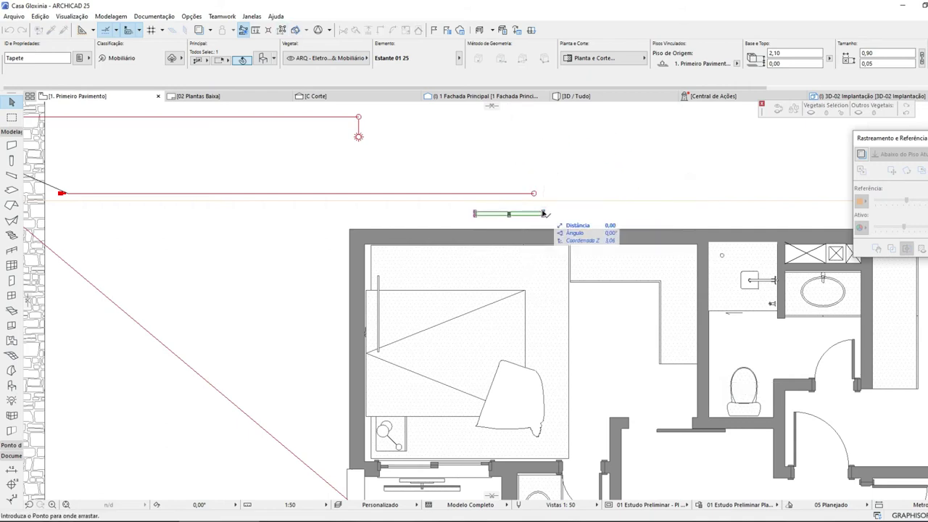
pyautogui.click(520, 246)
pyautogui.press('Escape')
# - Select the mirror overlapping the foot of the bed and rotate it 90° clockwise about its centre
pyautogui.moveTo(597, 183); pyautogui.dragTo(472, 438)
pyautogui.press('Escape')
pyautogui.click(520, 358)
pyautogui.hotkey('ctrl', 'd')
pyautogui.click(520, 359)
pyautogui.hotkey('ctrl', 'e')
pyautogui.click(520, 359)
pyautogui.click(554, 358)
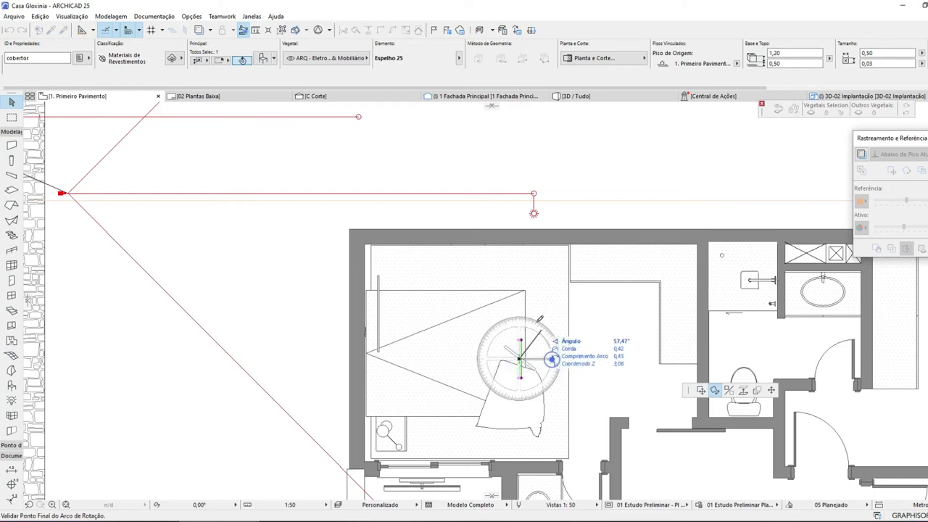
pyautogui.click(520, 439)
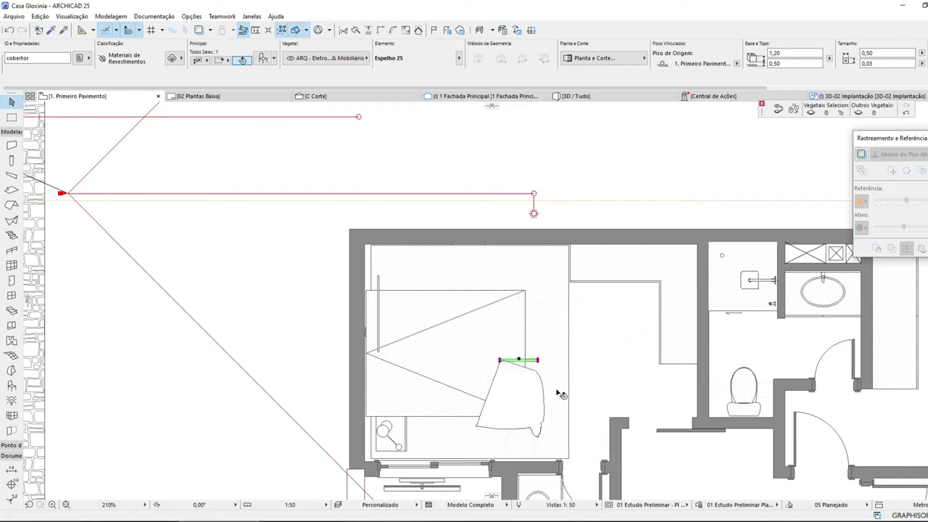
# - Move the rotated mirror against the inner face of the bedroom's upper wall, above the bed
pyautogui.hotkey('ctrl', 'd')
pyautogui.click(540, 359)
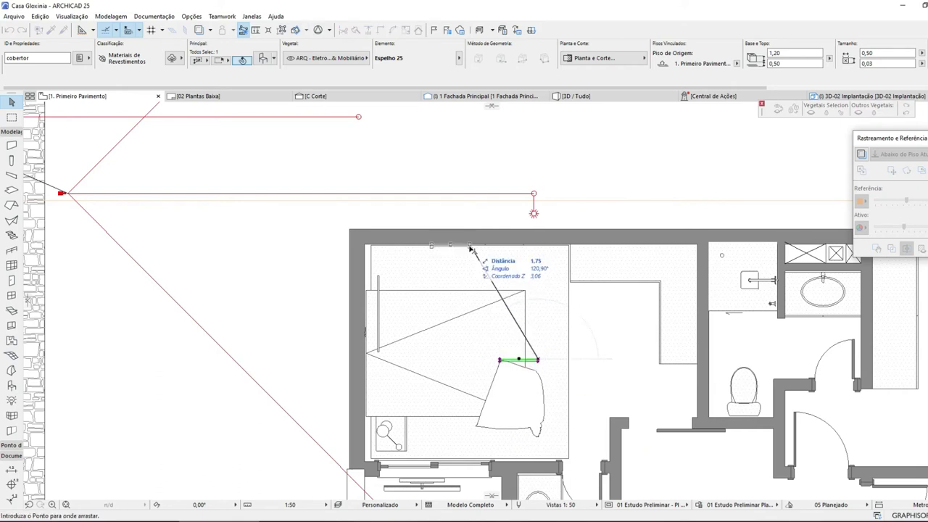
pyautogui.click(470, 245)
# - In the 3D view, rotate the tall shelf against the bedroom wall by half a turn about its lower corner
pyautogui.click(573, 97)
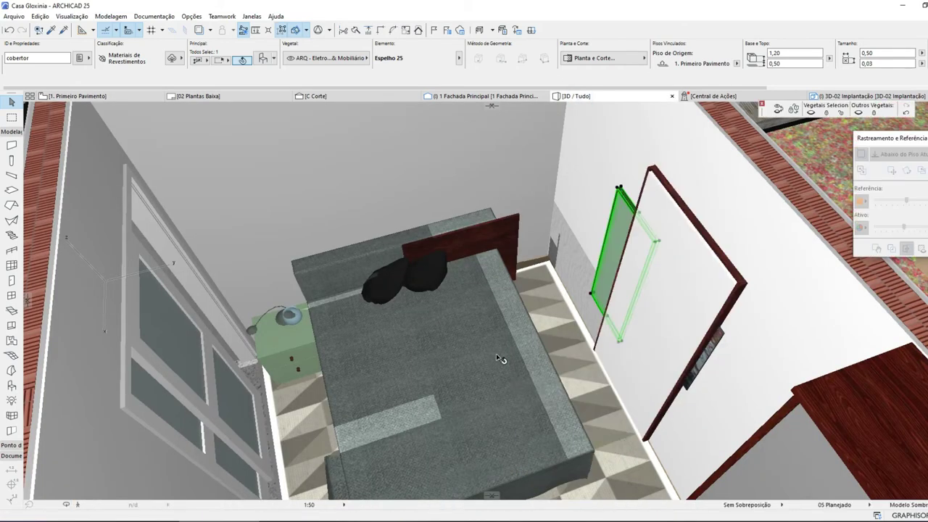
pyautogui.press('Escape')
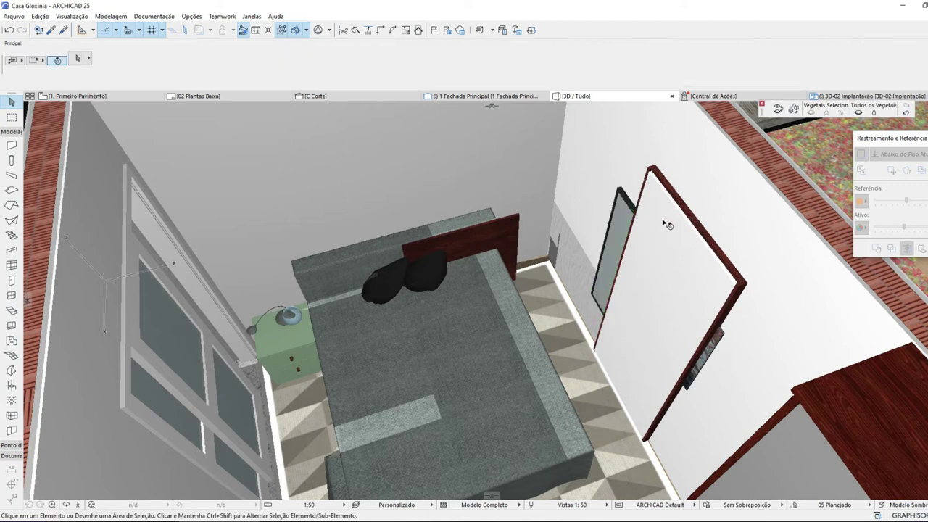
pyautogui.click(623, 203)
pyautogui.click(700, 235)
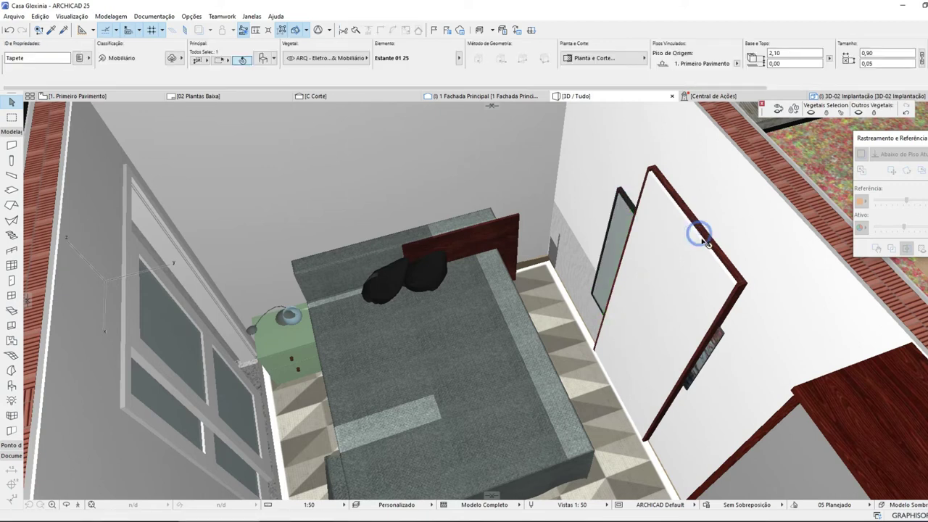
pyautogui.press('Escape')
pyautogui.click(742, 289)
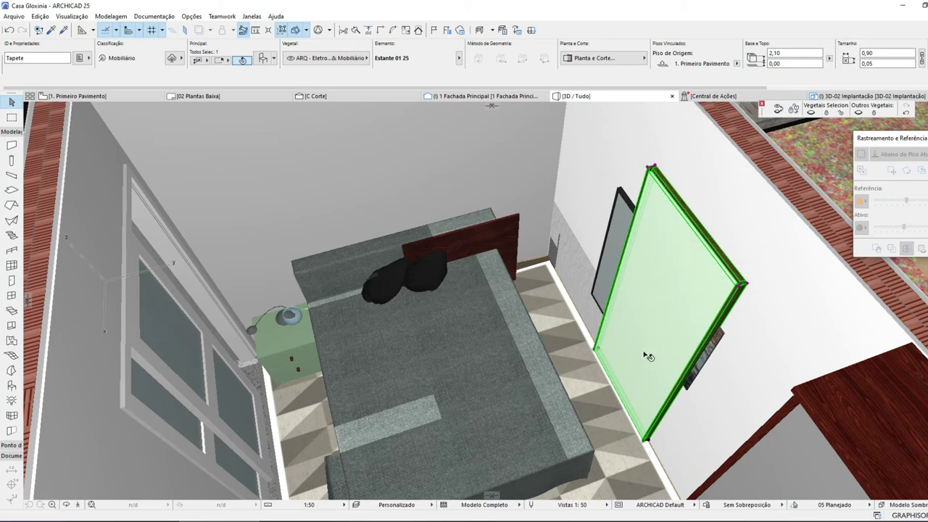
pyautogui.click(593, 349)
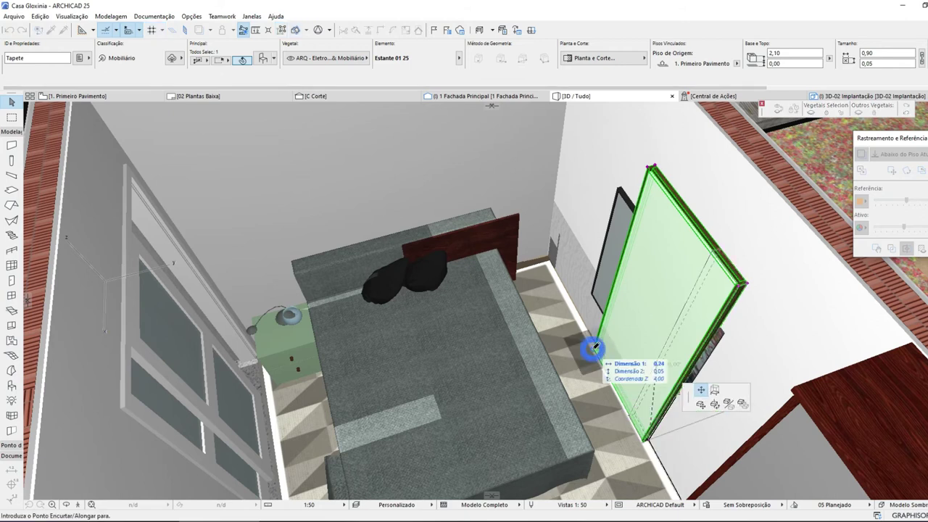
pyautogui.click(715, 404)
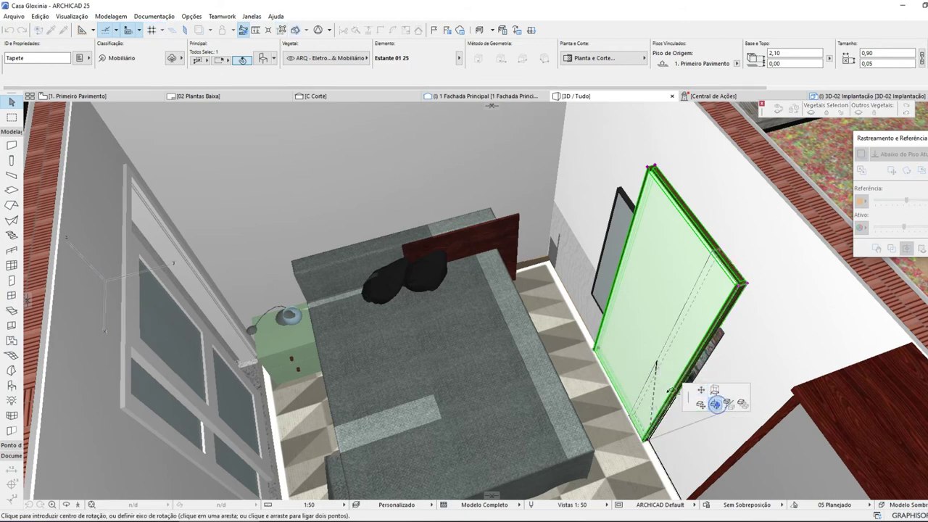
pyautogui.click(621, 403)
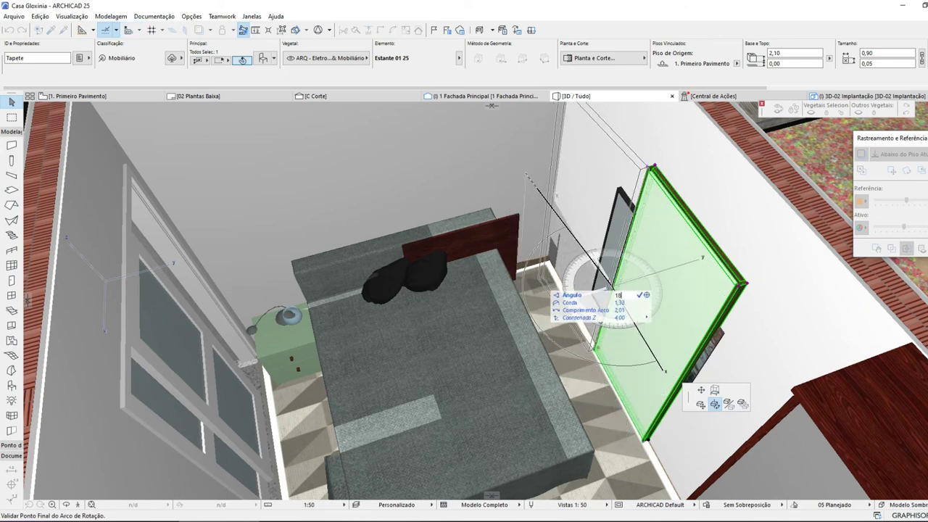
pyautogui.click(546, 276)
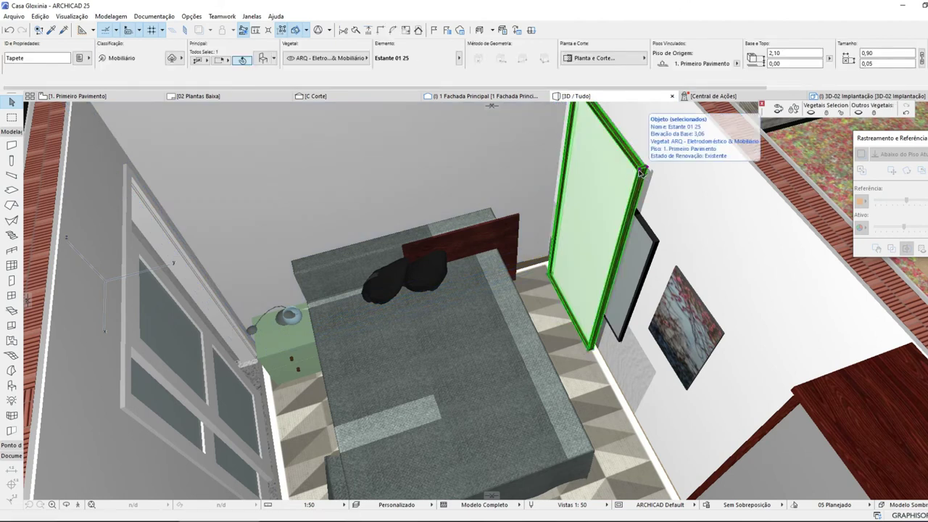
pyautogui.press('Delete')
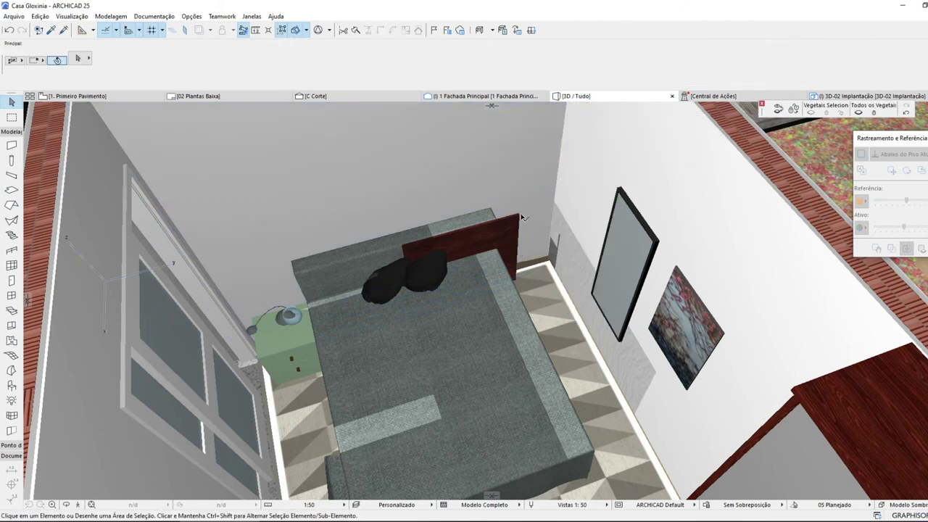
pyautogui.moveTo(67, 105)
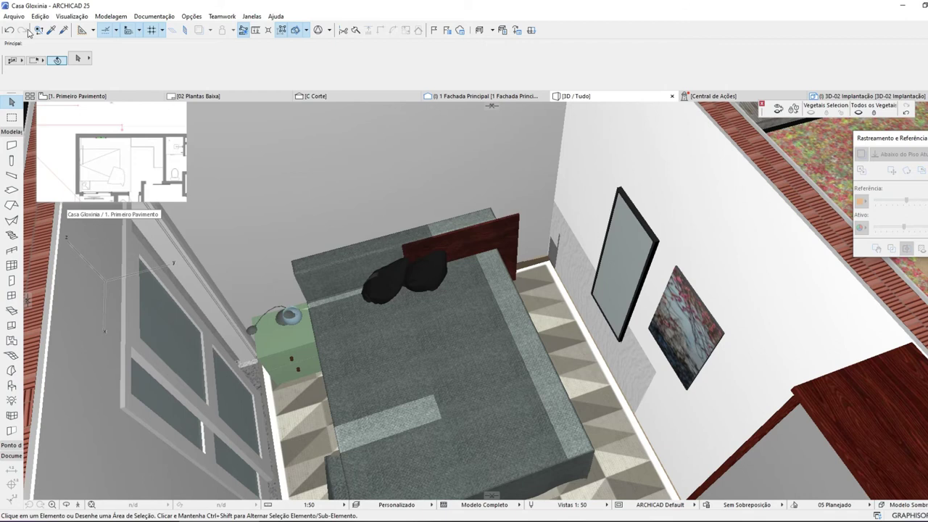
pyautogui.hotkey('ctrl', 'z')
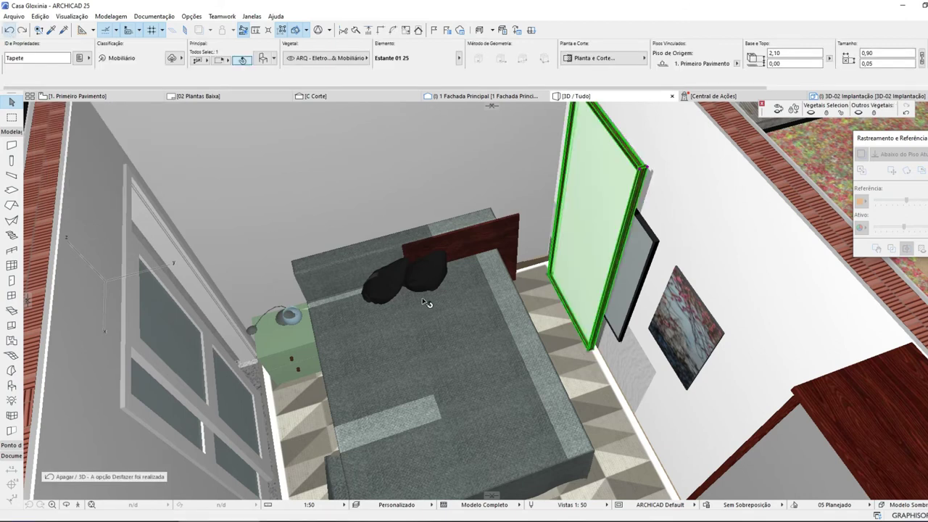
# - Set the selected shelf's depth to 0,15 and its height to 0,90
pyautogui.doubleClick(554, 291)
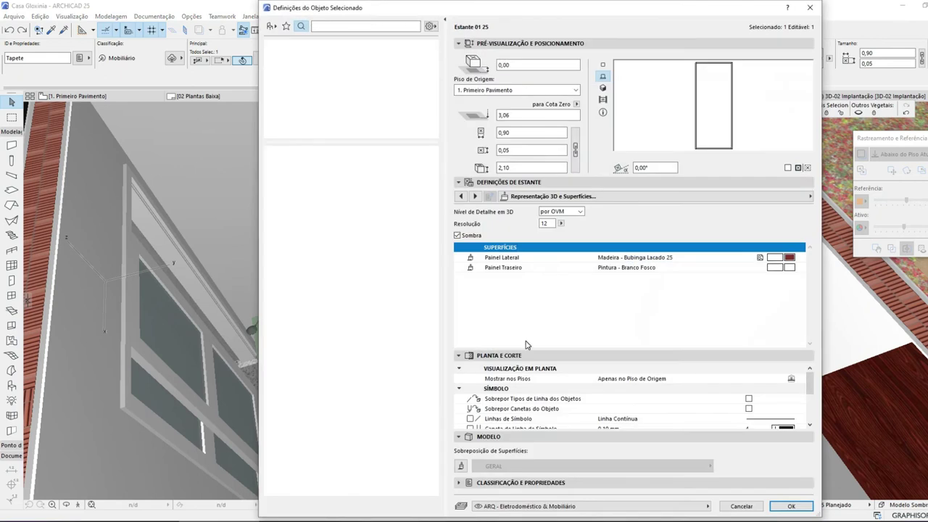
pyautogui.click(527, 150)
pyautogui.write('0,15')
pyautogui.press('Return')
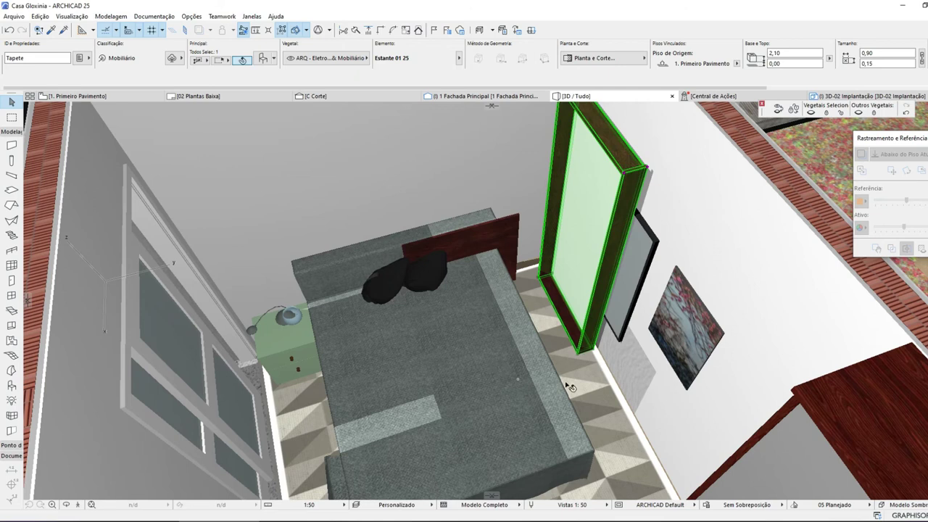
pyautogui.click(776, 53)
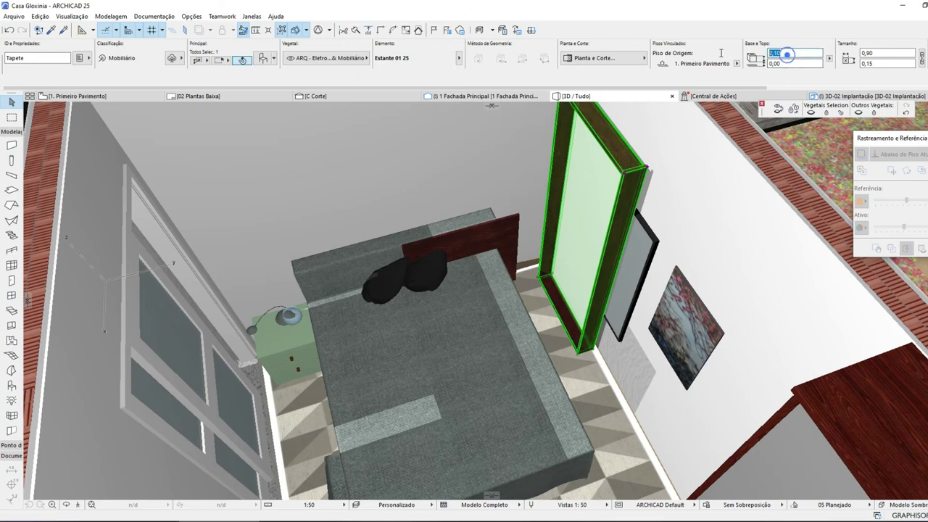
pyautogui.write('0,90')
pyautogui.press('Return')
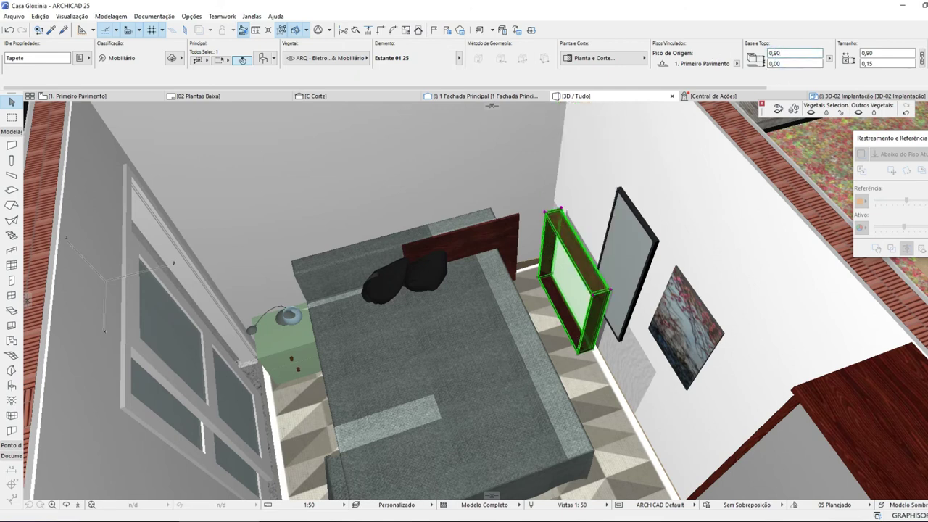
# - Change the surface of the shelf's back panel to Madeira - Bubinga Lacado 25
pyautogui.hotkey('ctrl', 't')
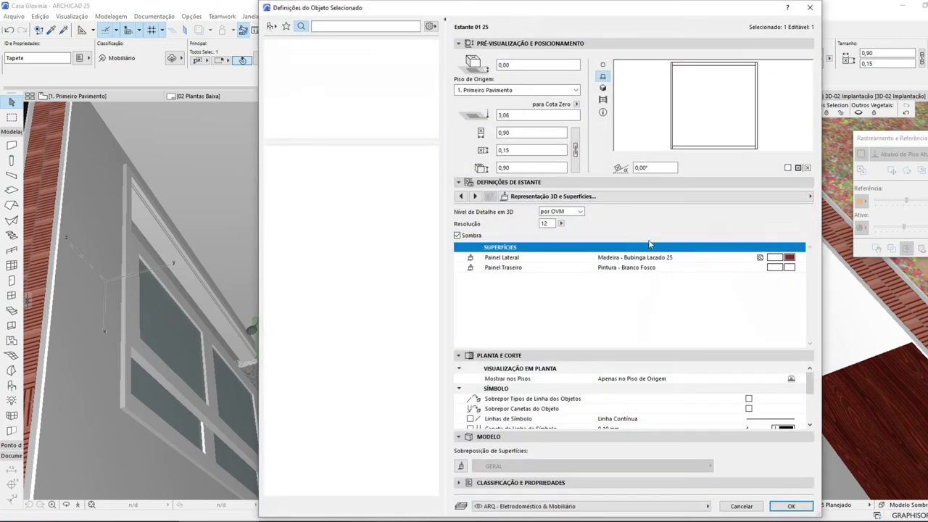
pyautogui.click(790, 269)
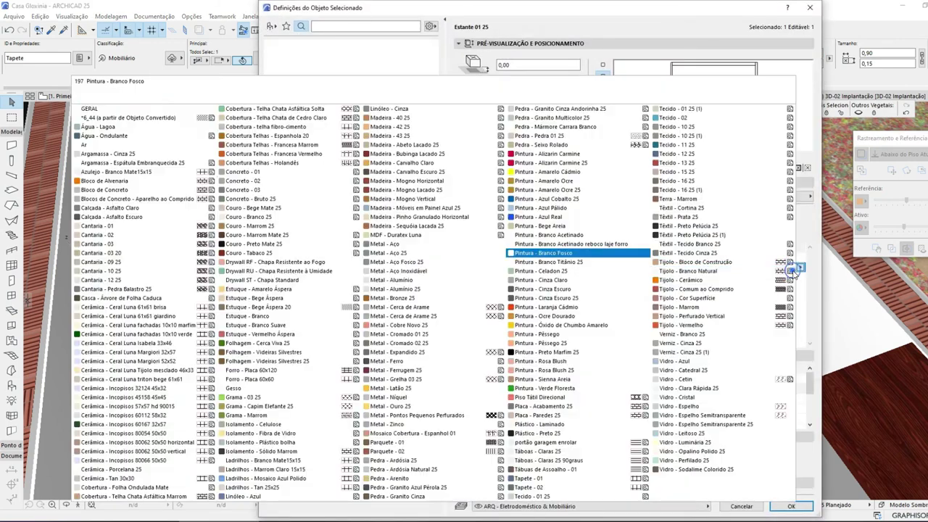
pyautogui.click(795, 273)
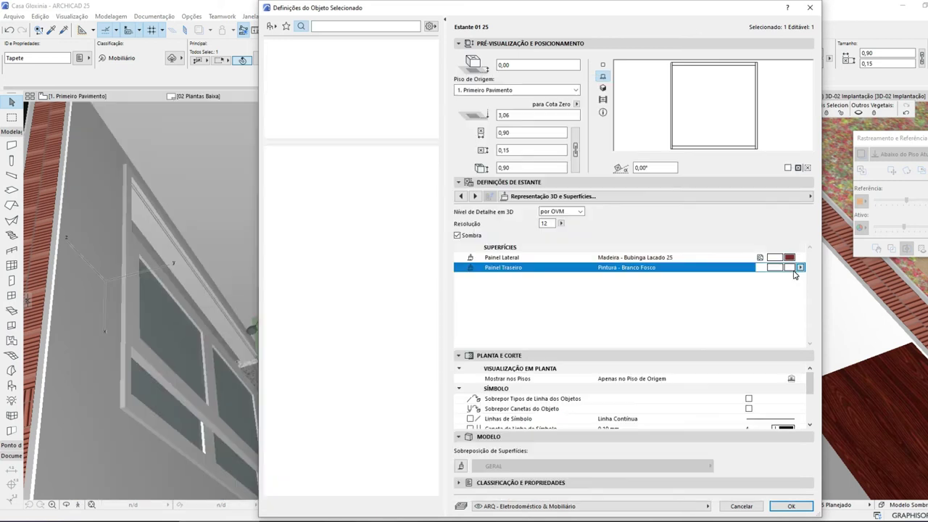
pyautogui.click(793, 268)
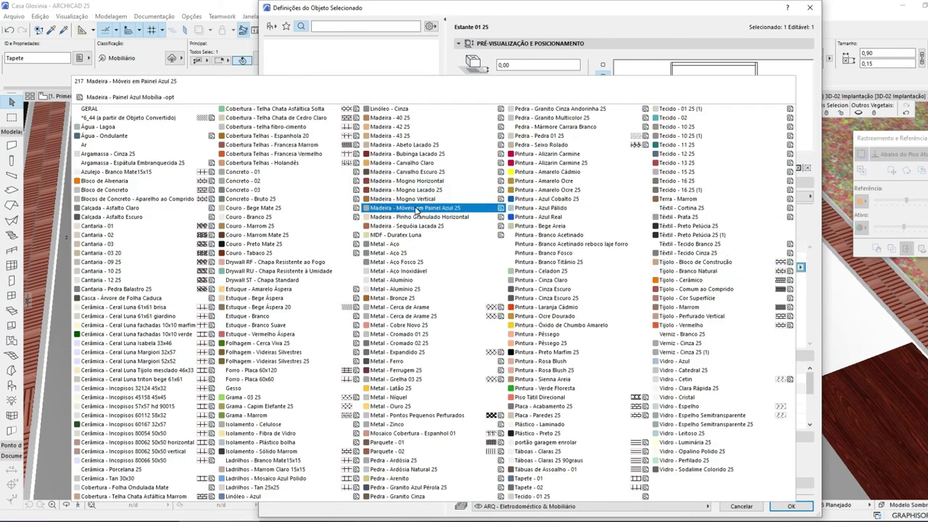
pyautogui.click(404, 154)
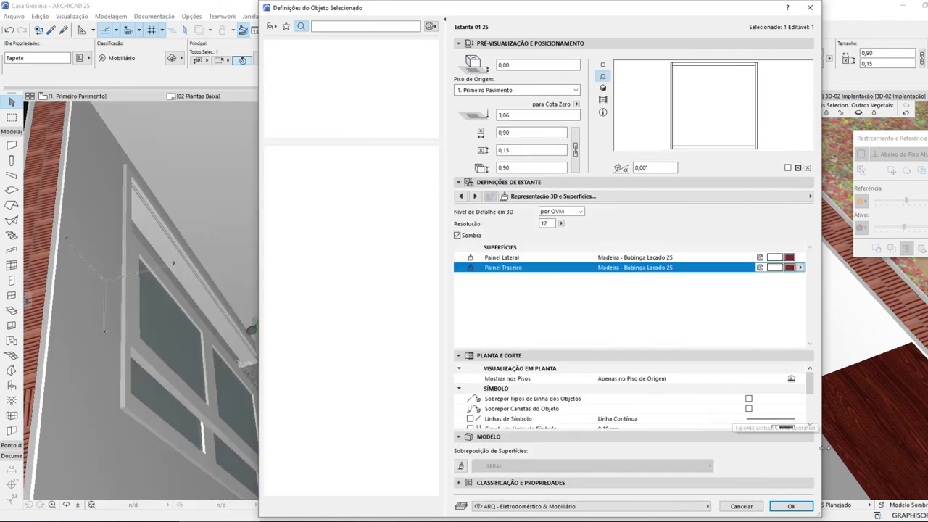
pyautogui.click(792, 506)
# - In the first-floor plan, send the bedroom carpet to the back of the display order
pyautogui.click(109, 96)
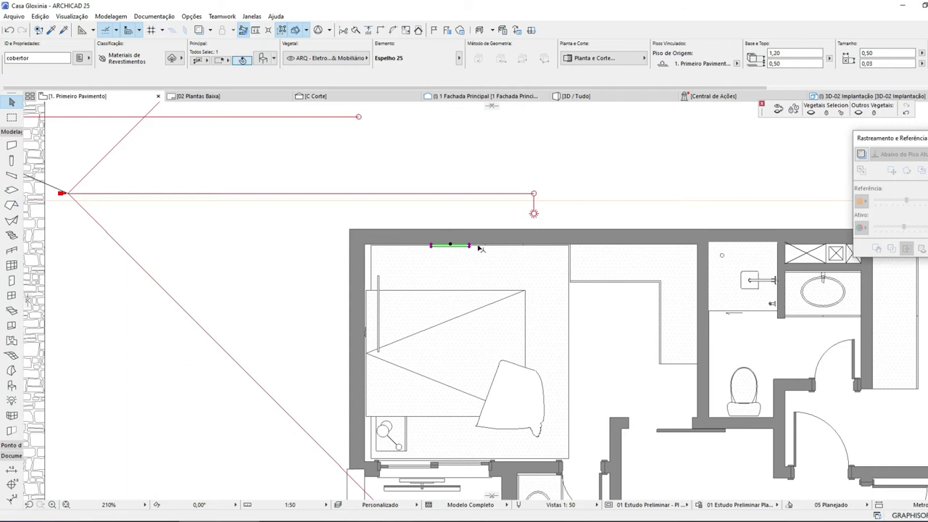
pyautogui.scroll(5, 491, 254)
pyautogui.click(515, 269)
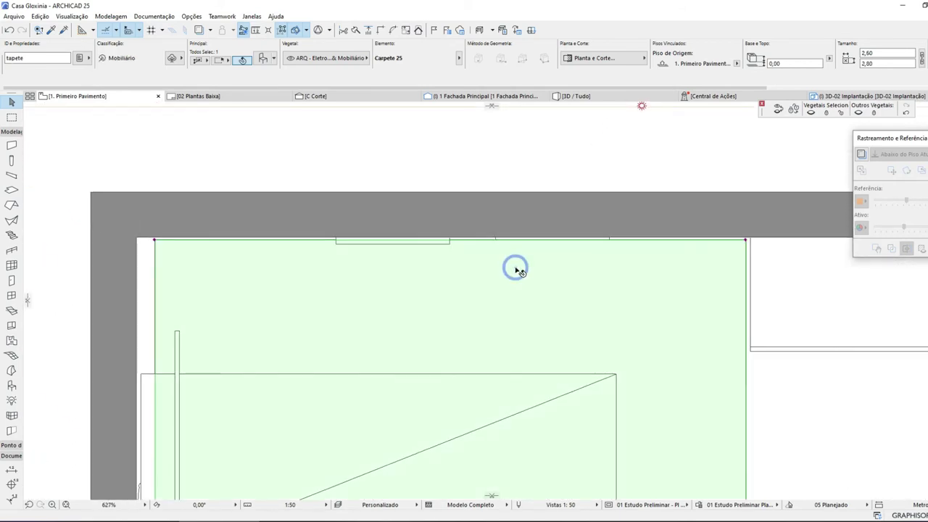
pyautogui.rightClick(516, 269)
pyautogui.moveTo(653, 362)
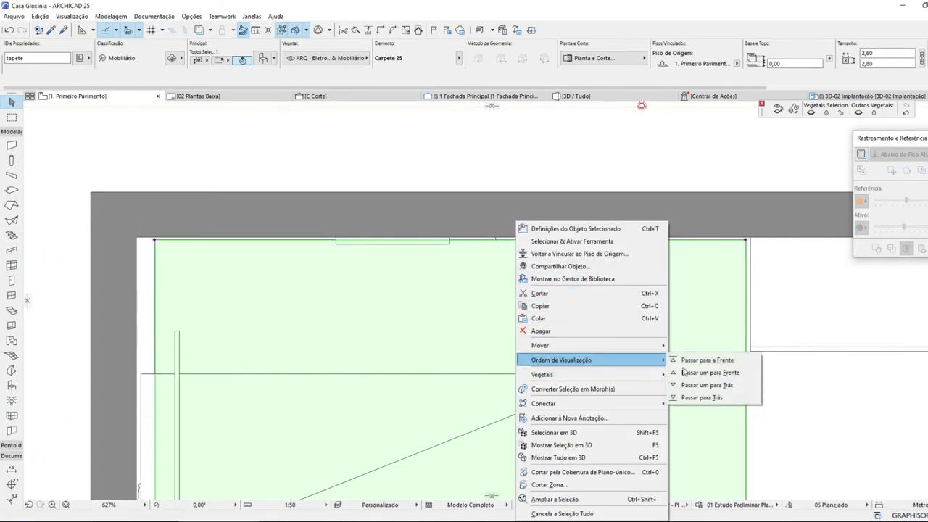
pyautogui.click(715, 386)
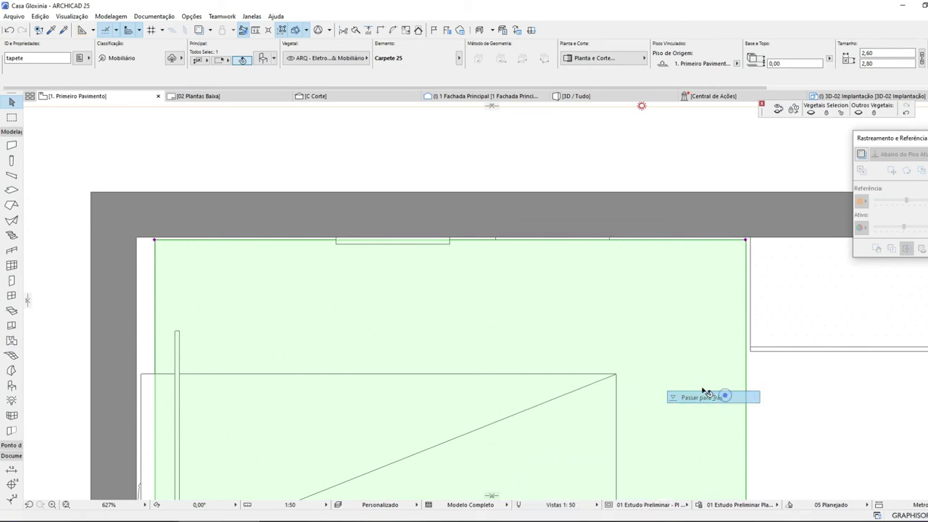
# - Select the shelf near the bedroom's upper wall and rotate it 90° clockwise about its centre
pyautogui.click(404, 257)
pyautogui.click(393, 250)
pyautogui.hotkey('ctrl', 'e')
pyautogui.click(394, 284)
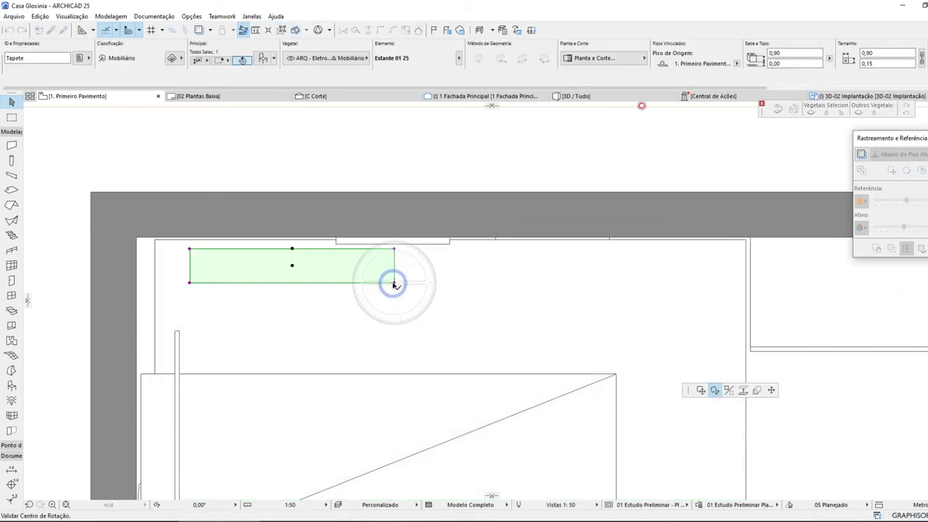
pyautogui.click(293, 265)
pyautogui.click(347, 266)
pyautogui.click(294, 346)
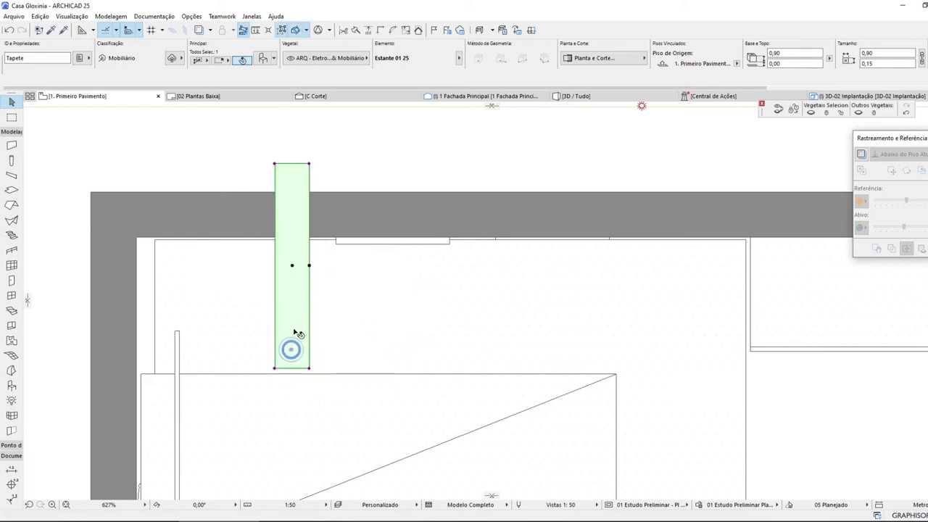
# - Move the rotated shelf by its upper-left corner into the bedroom's inner upper-left corner
pyautogui.hotkey('ctrl', 'd')
pyautogui.click(276, 164)
pyautogui.click(138, 237)
# - Stretch the shelf along the wall behind the bed to the bedroom's lower inner corner, making it 2,85 long
pyautogui.scroll(-1, 269, 215)
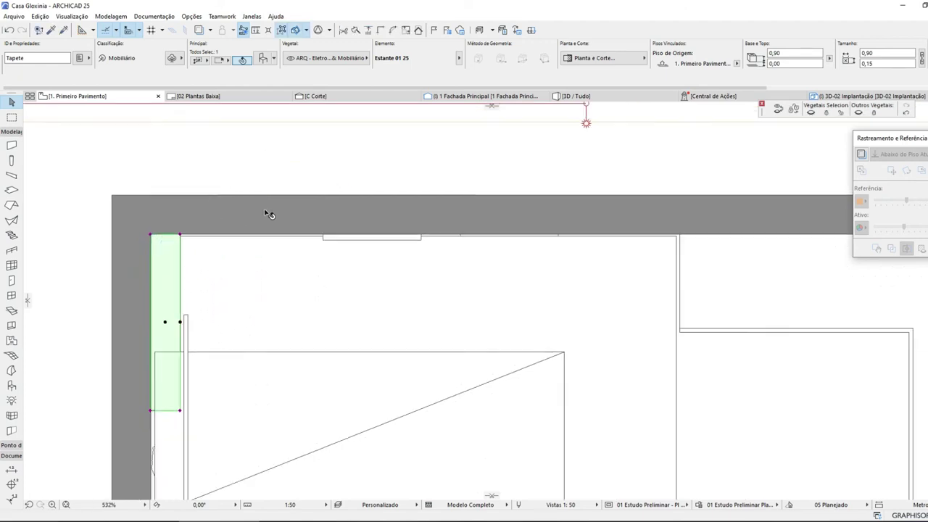
pyautogui.scroll(-5, 268, 214)
pyautogui.scroll(4, 222, 331)
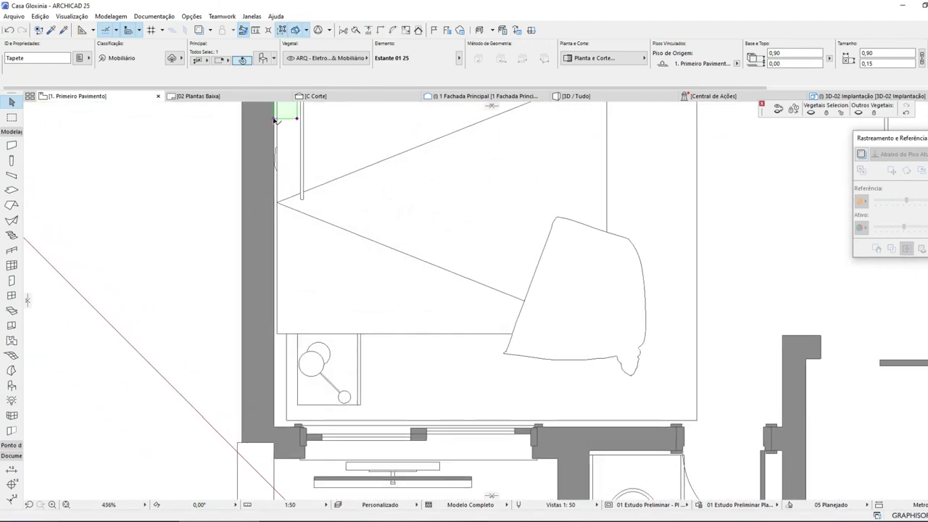
pyautogui.click(275, 118)
pyautogui.click(772, 390)
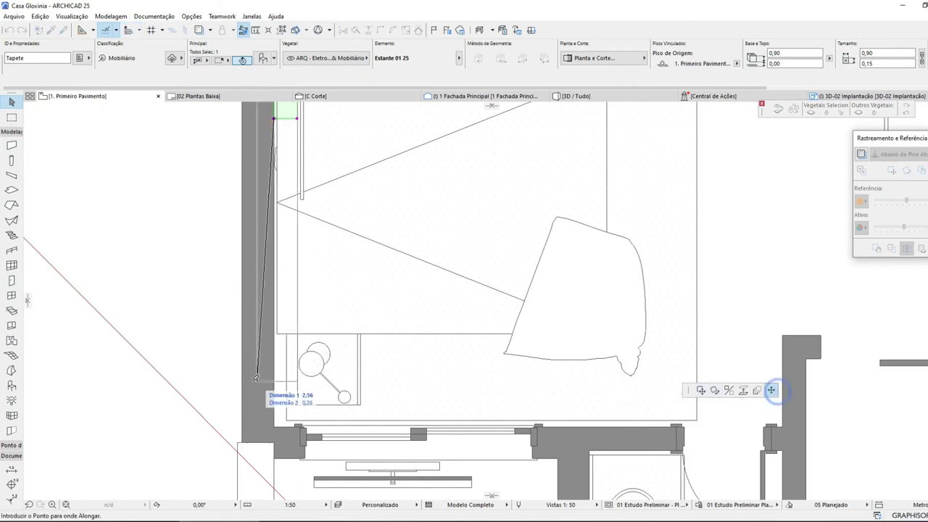
pyautogui.click(275, 428)
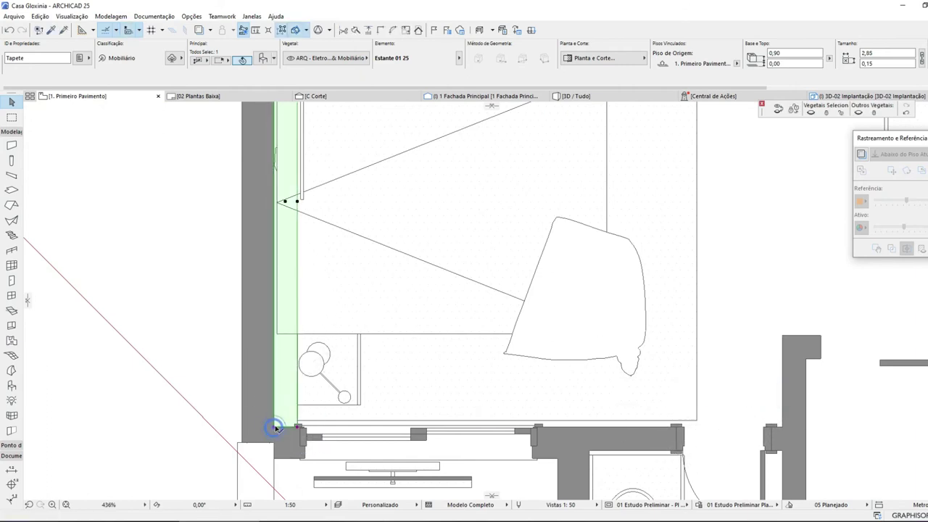
# - In the 3D view, set the headboard shelf's depth to 0,20
pyautogui.click(577, 96)
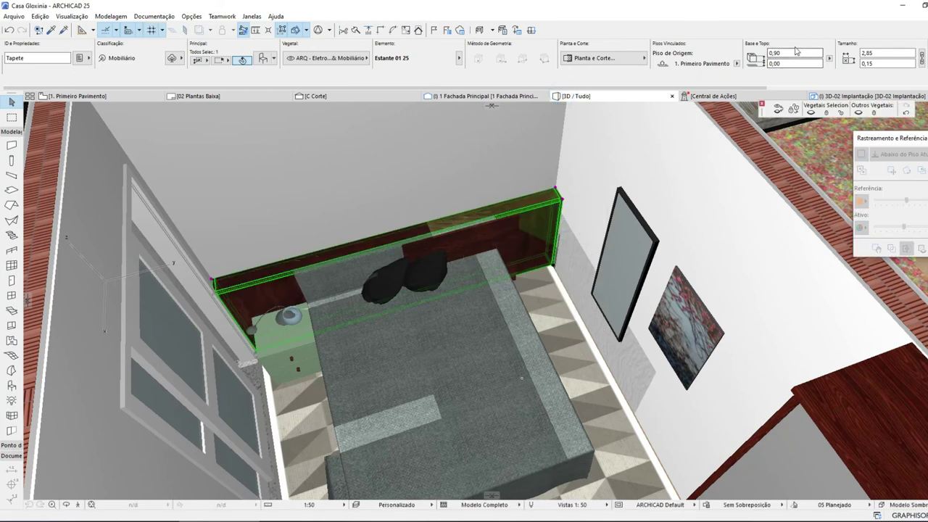
pyautogui.doubleClick(878, 63)
pyautogui.write('0,20')
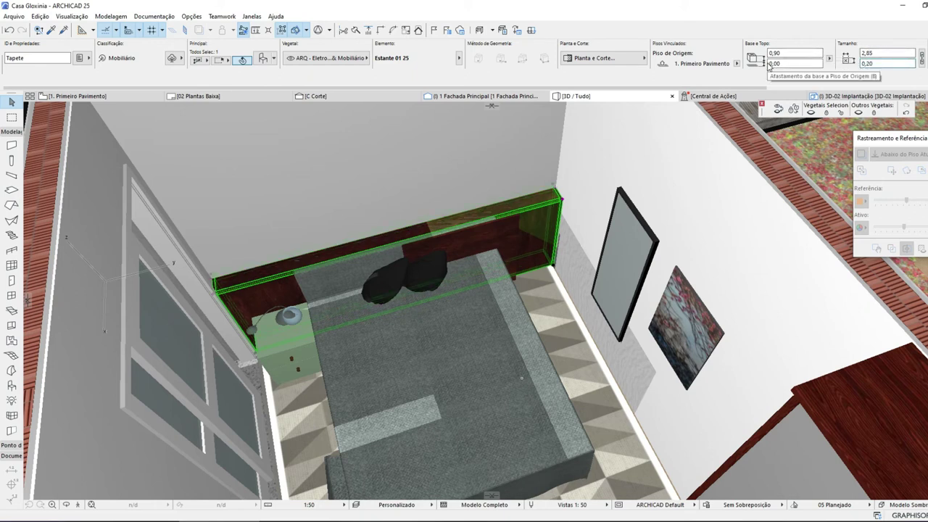
pyautogui.press('BackSpace')
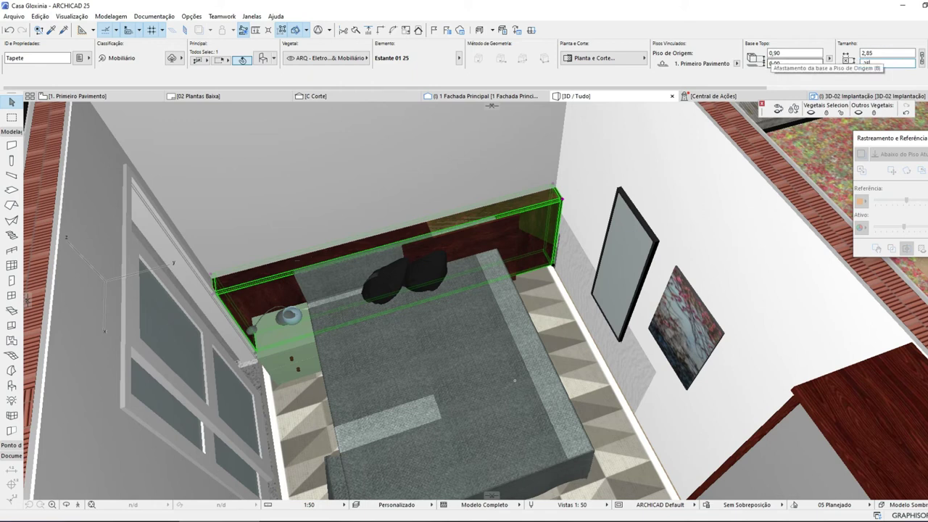
pyautogui.press('Return')
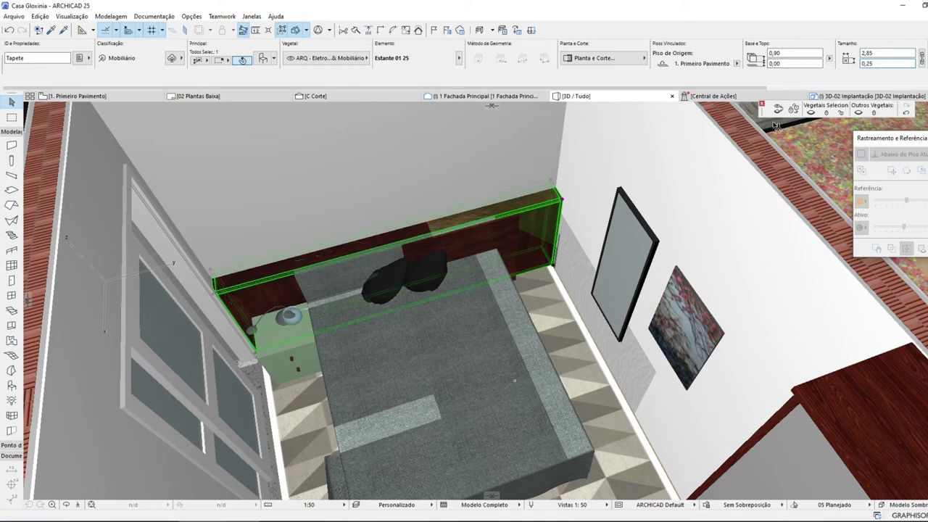
pyautogui.write('0,20')
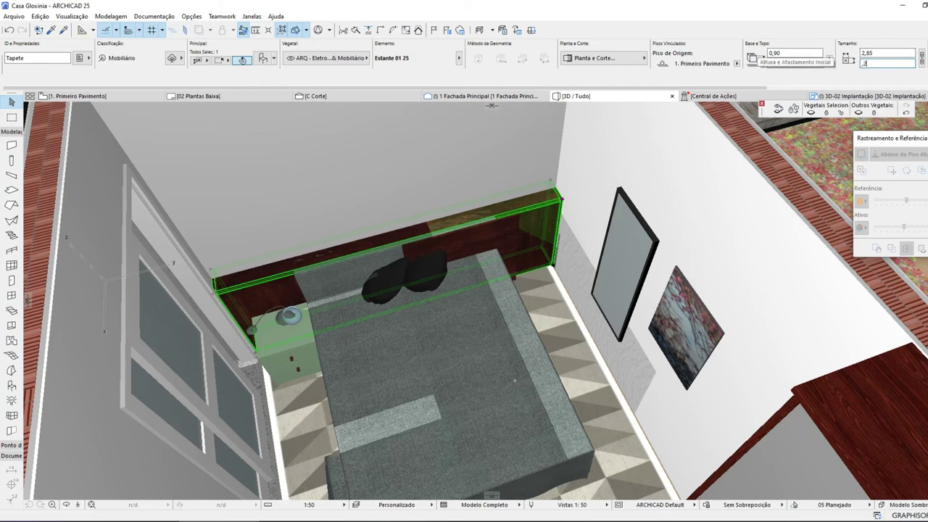
# - In the first-floor plan, move the deepened headboard shelf out of the wall so its upper-left corner meets the room's inner corner
pyautogui.click(120, 95)
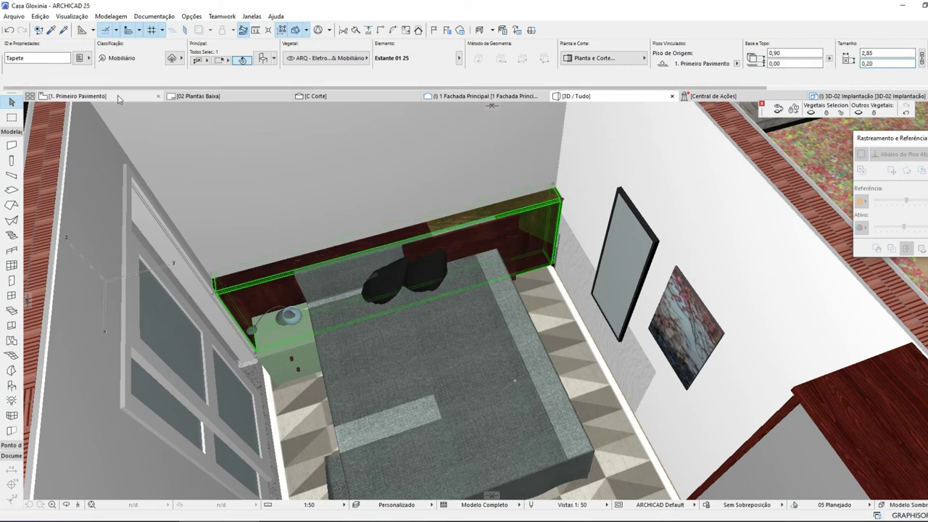
pyautogui.scroll(5, 350, 170)
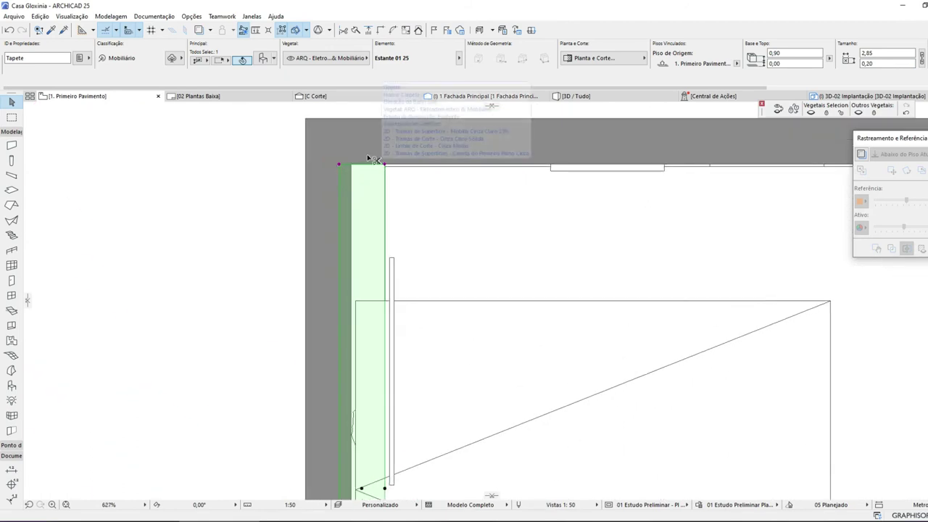
pyautogui.hotkey('ctrl', 'd')
pyautogui.click(338, 164)
pyautogui.click(353, 167)
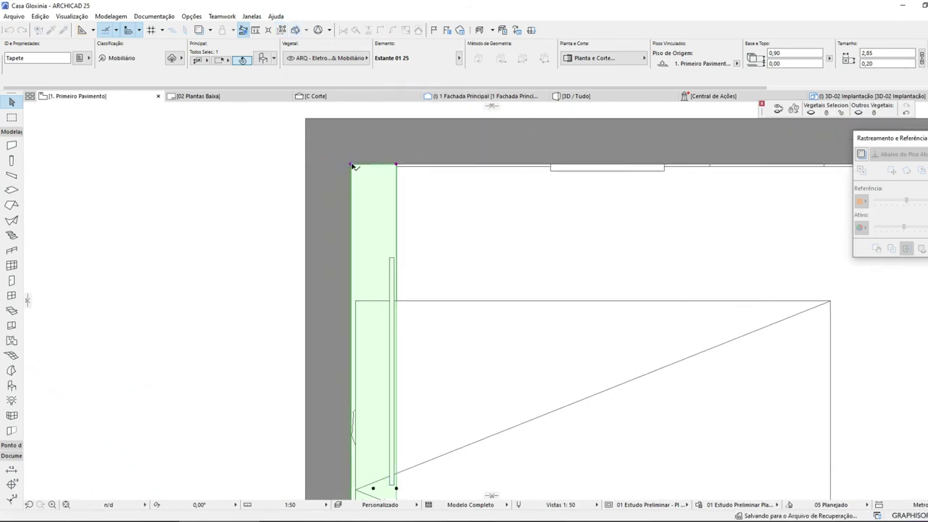
# - In the 3D view, reselect the headboard shelf and adjust its height
pyautogui.click(593, 97)
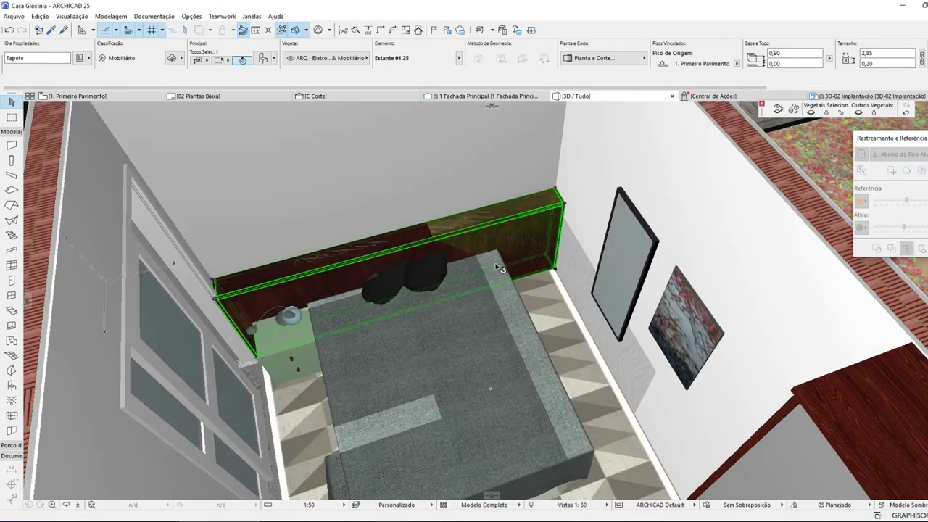
pyautogui.press('Escape')
pyautogui.click(559, 214)
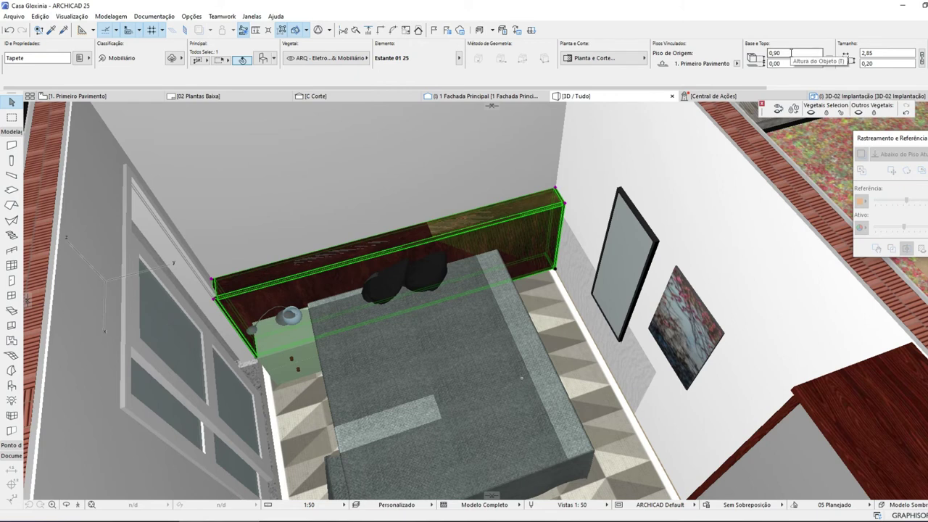
pyautogui.click(774, 53)
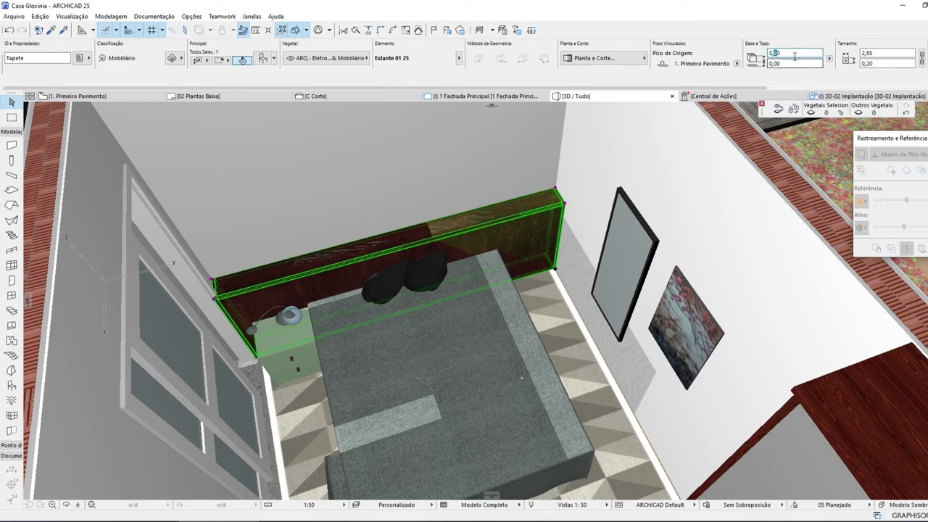
pyautogui.press('BackSpace')
pyautogui.press('Return')
pyautogui.press('Escape')
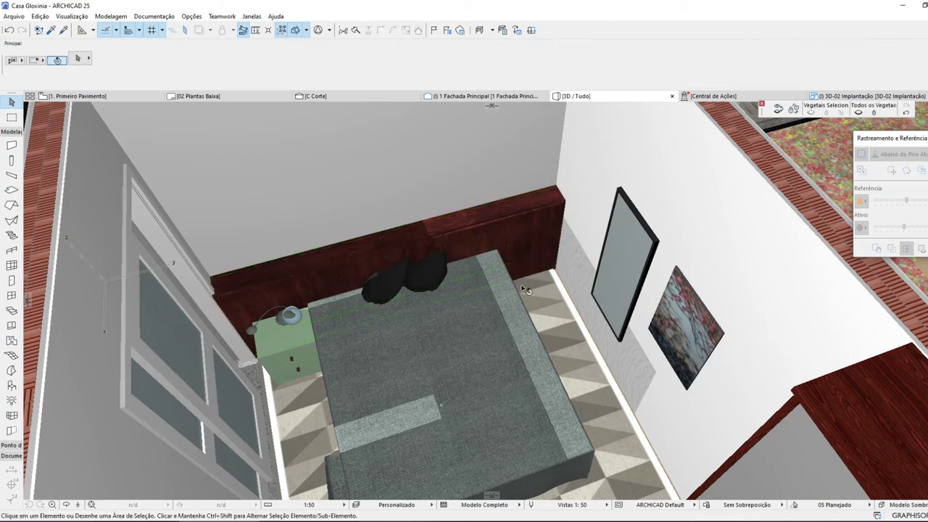
pyautogui.click(512, 328)
pyautogui.press('Escape')
pyautogui.click(312, 269)
pyautogui.press('Escape')
pyautogui.click(476, 224)
pyautogui.press('Escape')
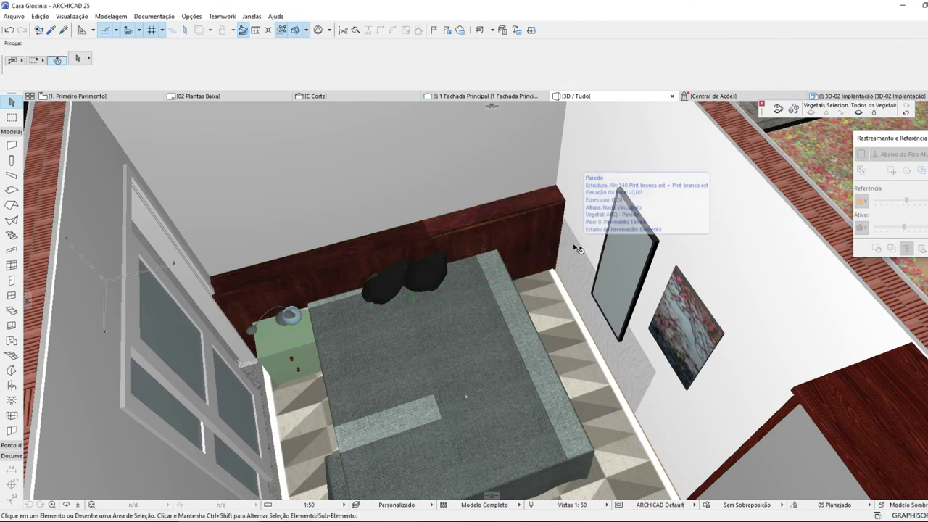
# - Select the blanket at the foot of the bed and set its base offset from the home storey to 0
pyautogui.scroll(-4, 427, 250)
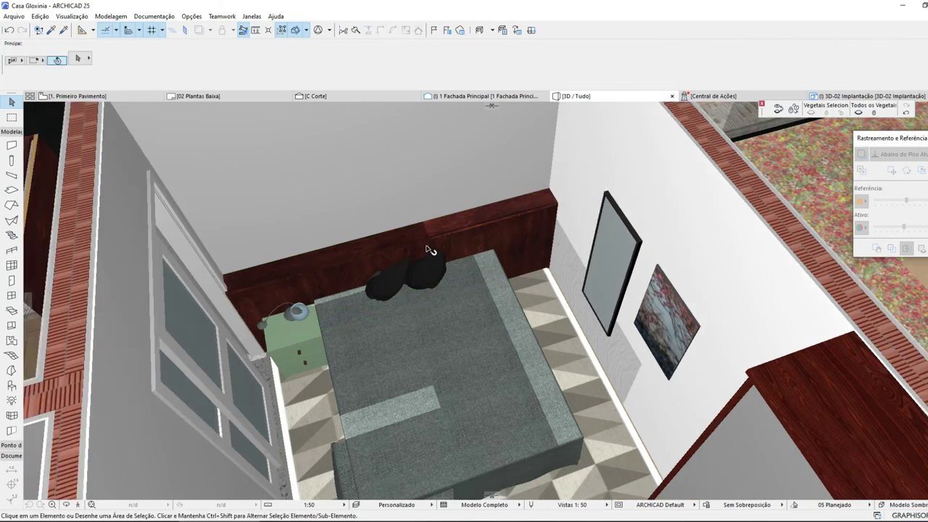
pyautogui.click(442, 478)
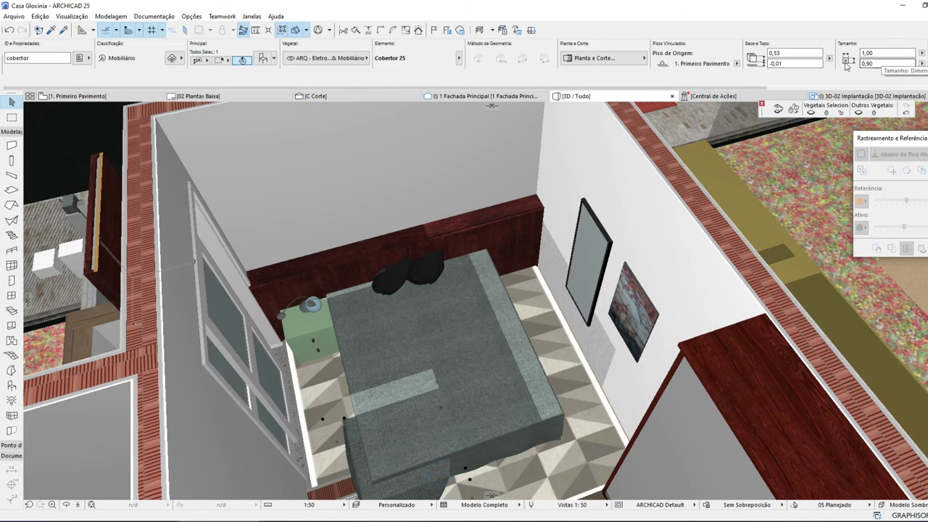
pyautogui.click(803, 63)
pyautogui.write('0')
pyautogui.press('Return')
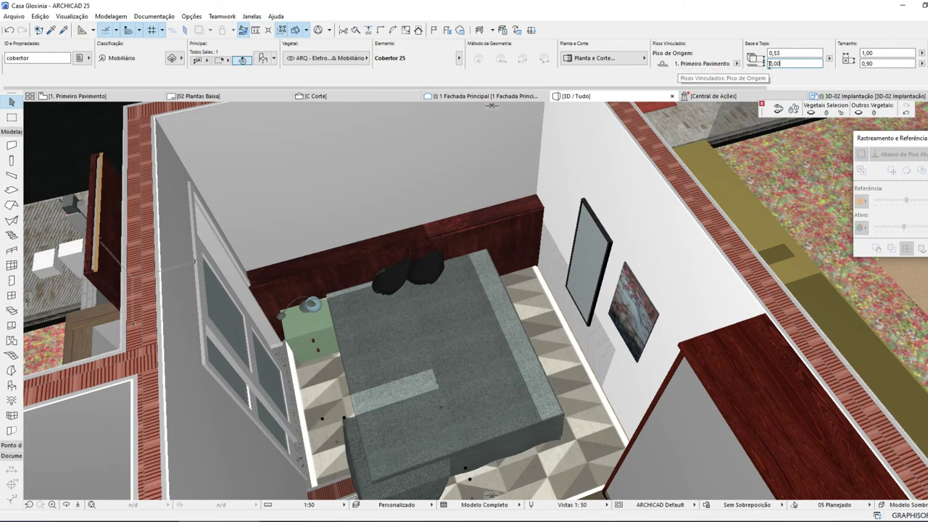
# - Raise the blanket at the foot of the bed by setting its base offset from the home storey to 0,10
pyautogui.click(785, 64)
pyautogui.press('BackSpace')
pyautogui.write('0,1')
pyautogui.press('Return')
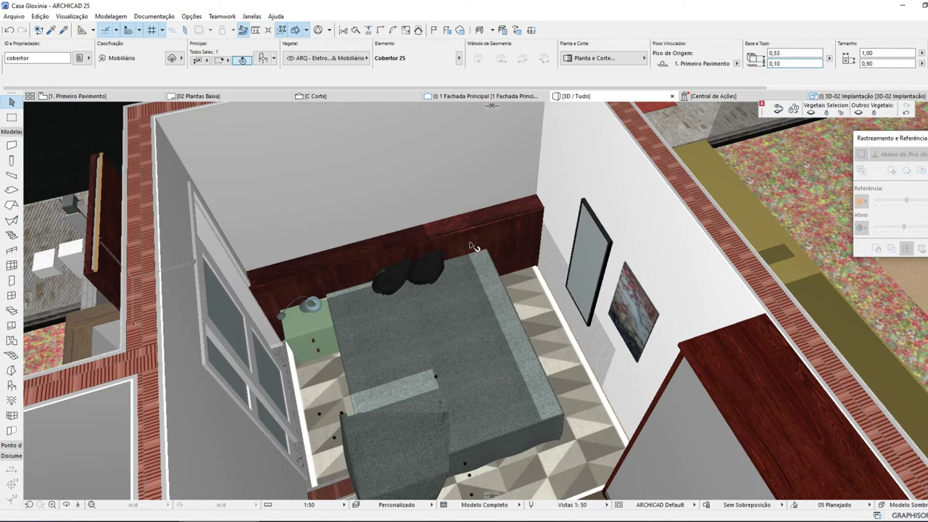
pyautogui.click(427, 269)
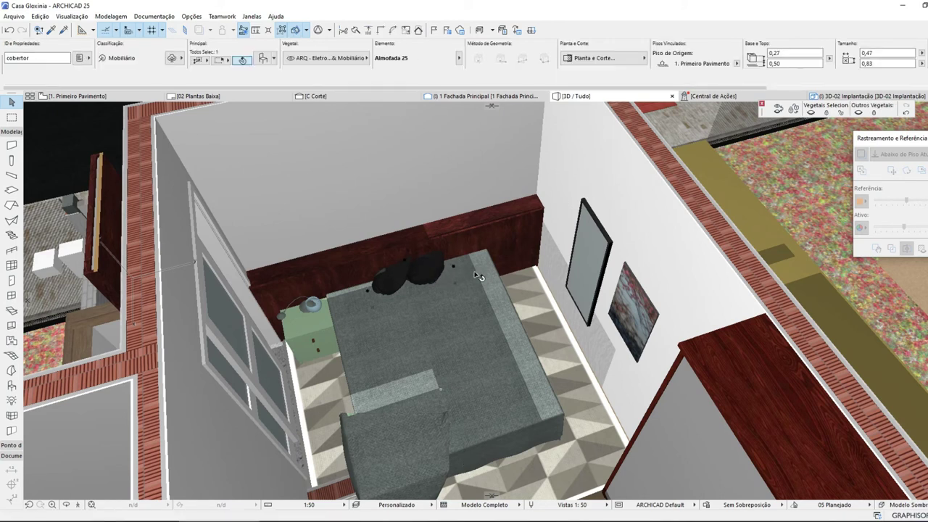
pyautogui.doubleClick(474, 271)
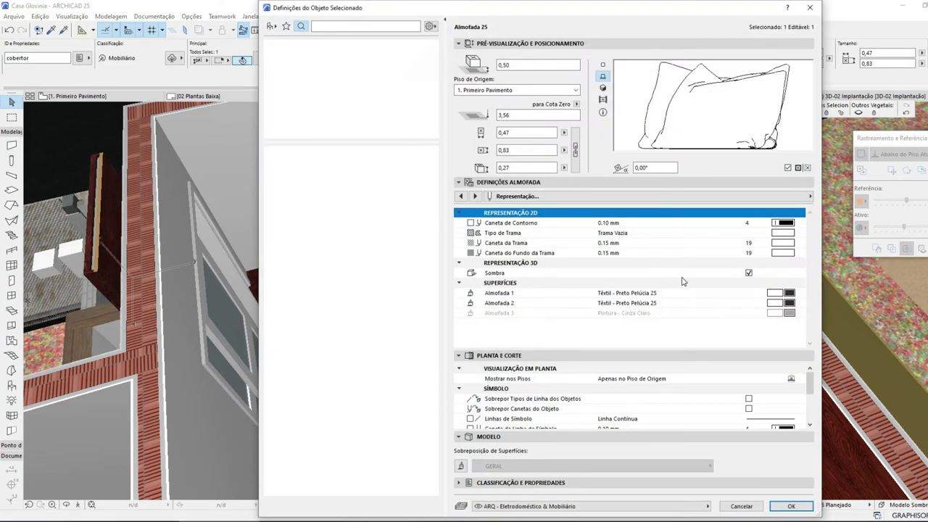
pyautogui.press('Escape')
pyautogui.press('Escape')
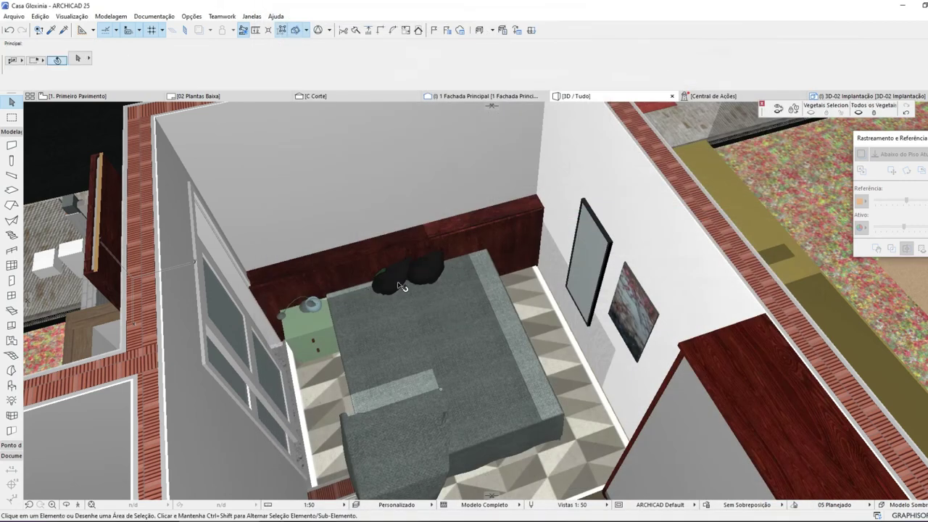
# - In the first-floor plan, move the pillow pair horizontally away from the headboard wall, towards the foot of the bed
pyautogui.click(73, 97)
pyautogui.click(394, 197)
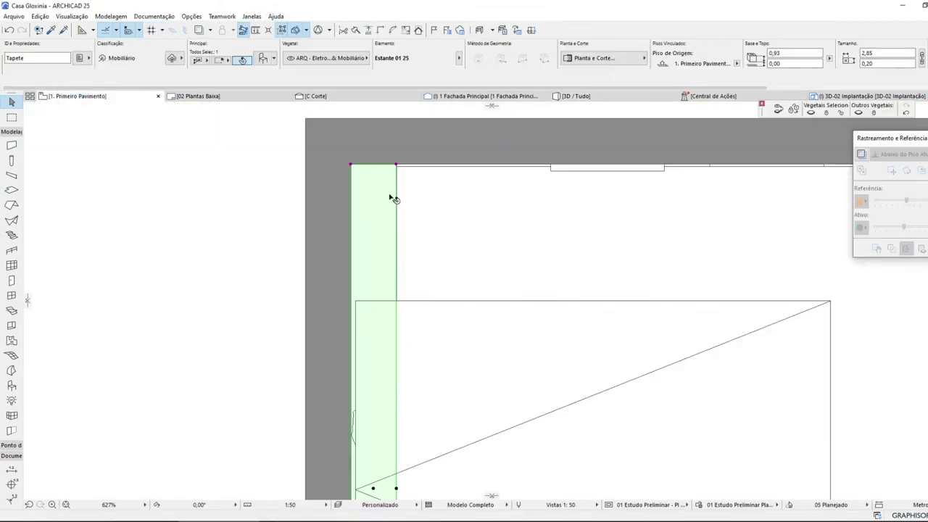
pyautogui.scroll(-5, 394, 196)
pyautogui.scroll(5, 395, 262)
pyautogui.click(422, 281)
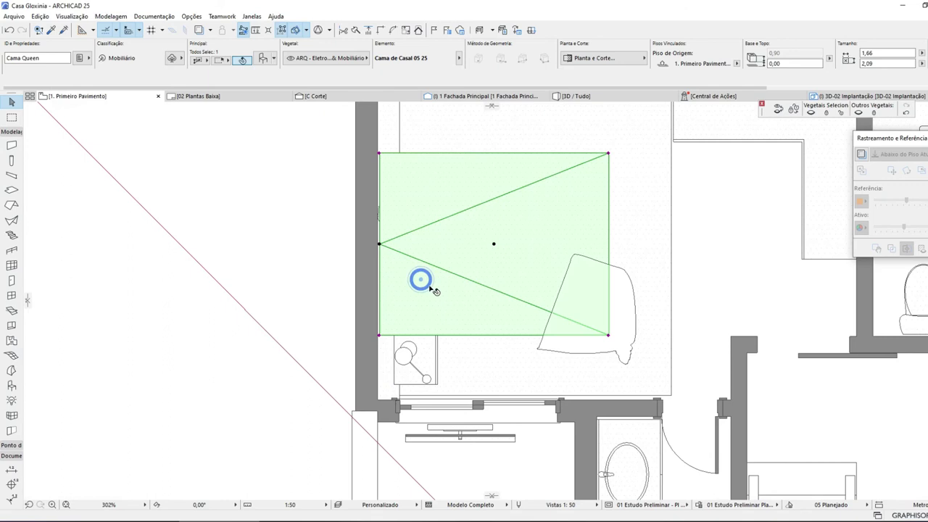
pyautogui.press('Escape')
pyautogui.moveTo(282, 123); pyautogui.dragTo(530, 356)
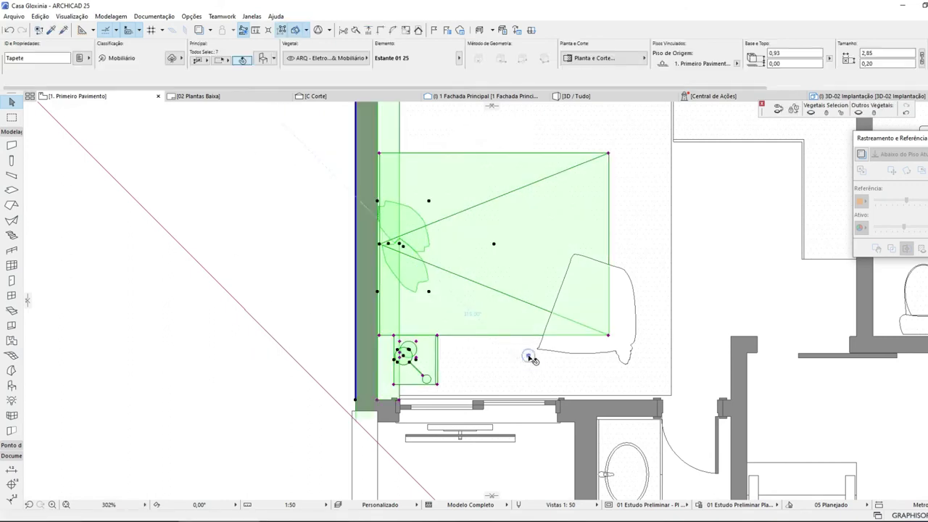
pyautogui.press('Escape')
pyautogui.click(404, 247)
pyautogui.hotkey('ctrl', 'd')
pyautogui.click(404, 247)
pyautogui.moveTo(417, 248); pyautogui.dragTo(433, 249)
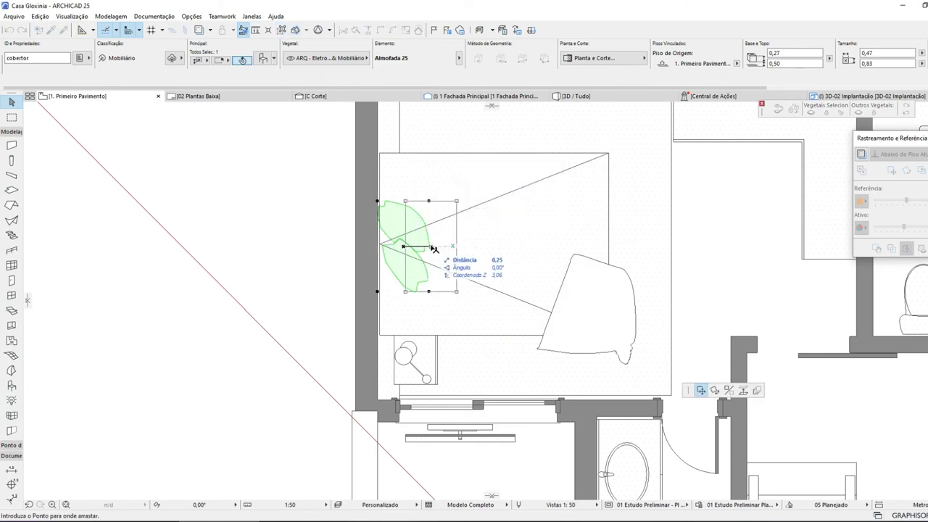
pyautogui.write(',')
pyautogui.press('Return')
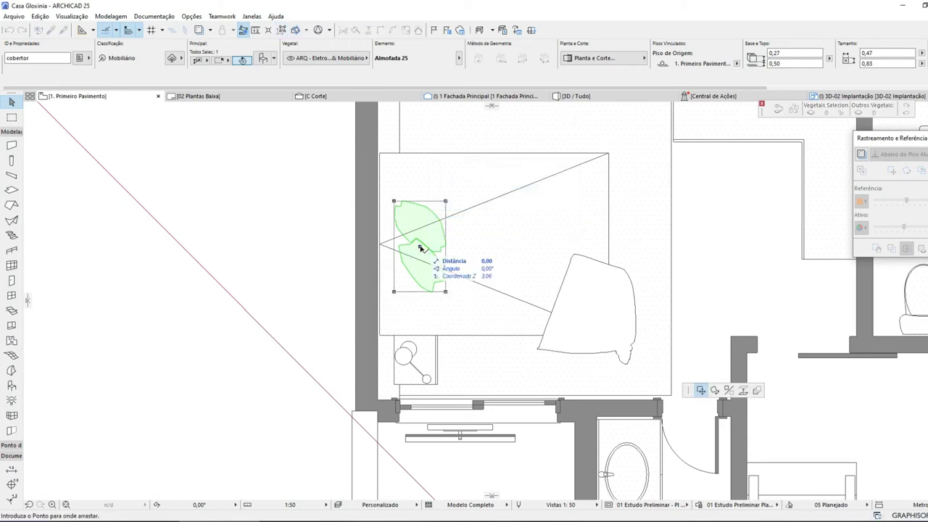
# - Try mirroring the pillow pair about a slanted axis through its centre, and undo the mirroring
pyautogui.click(729, 391)
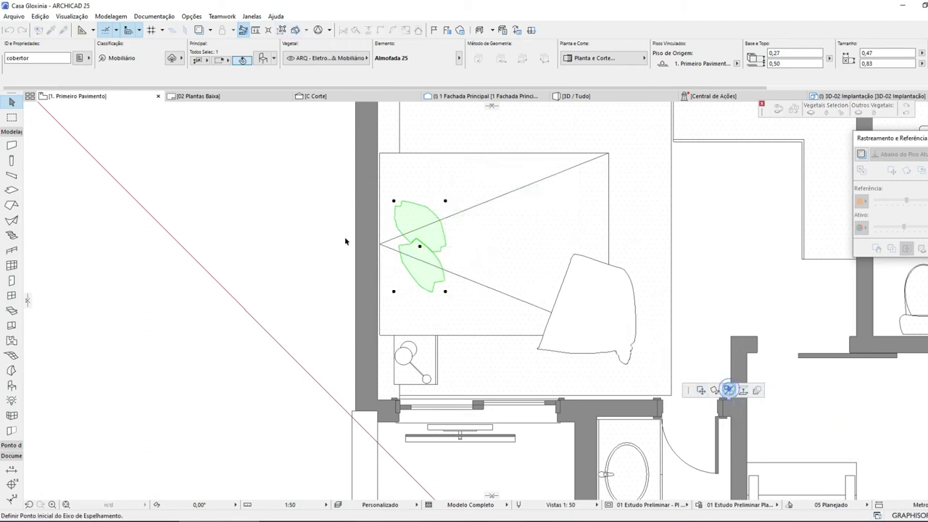
pyautogui.click(420, 248)
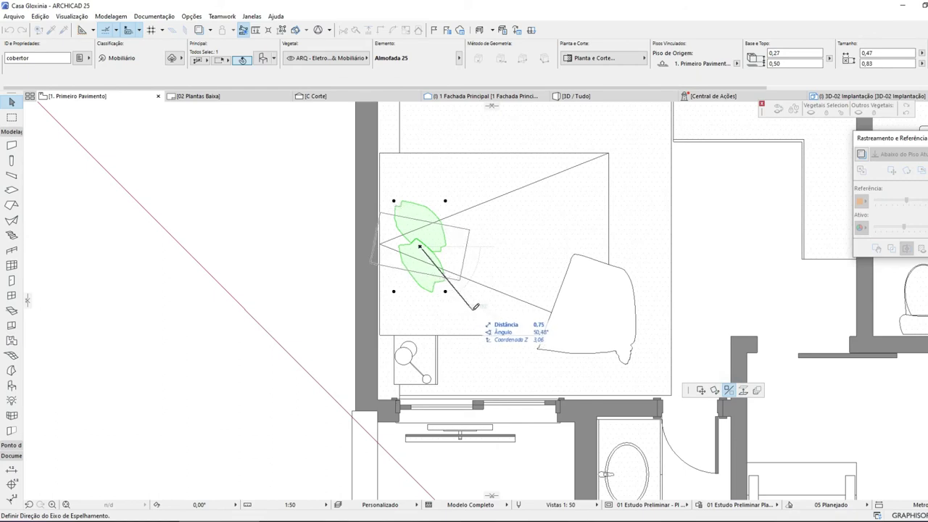
pyautogui.click(461, 324)
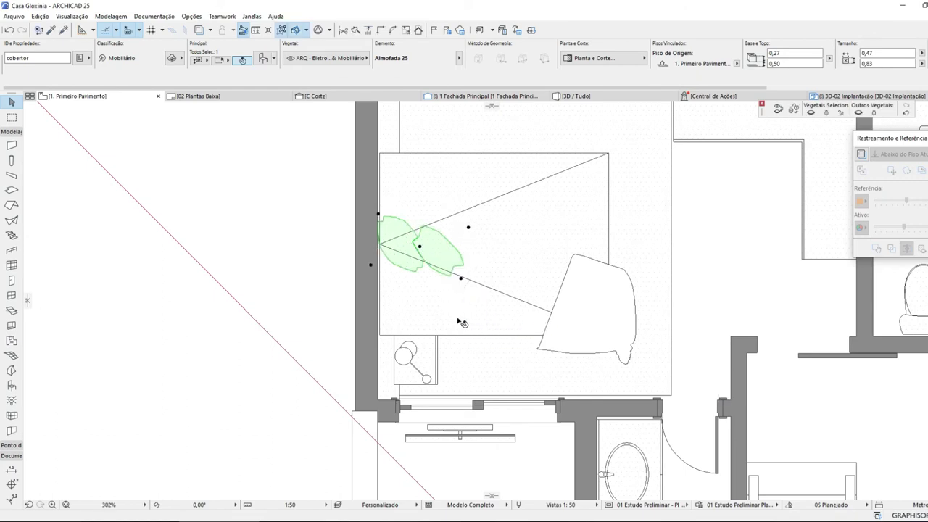
pyautogui.click(420, 248)
pyautogui.click(8, 30)
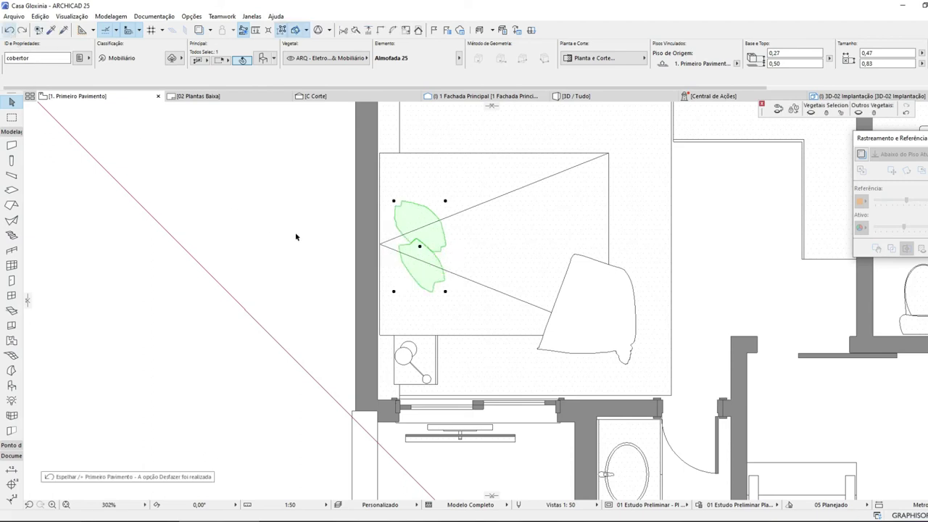
# - Try rotating the pillow pair about 45° clockwise around its centre, check it in 3D, and undo the rotation
pyautogui.click(420, 248)
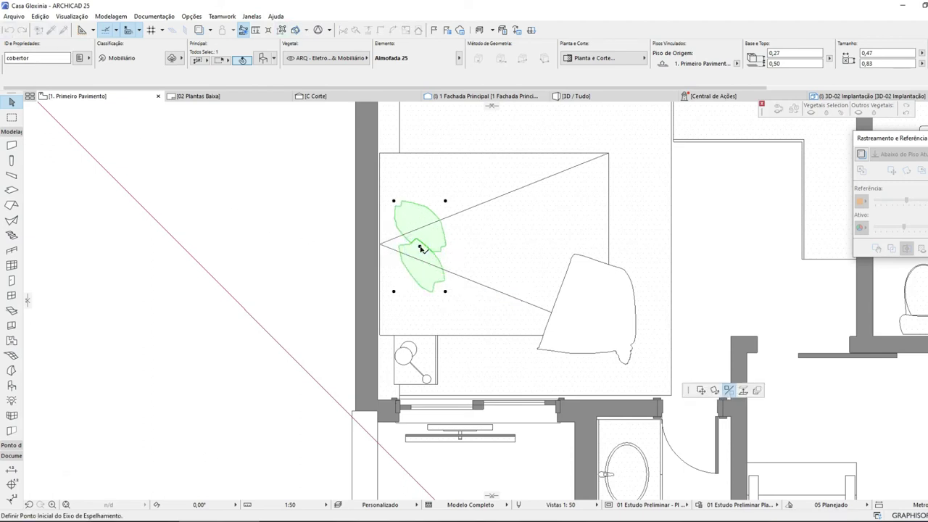
pyautogui.click(715, 390)
pyautogui.click(420, 247)
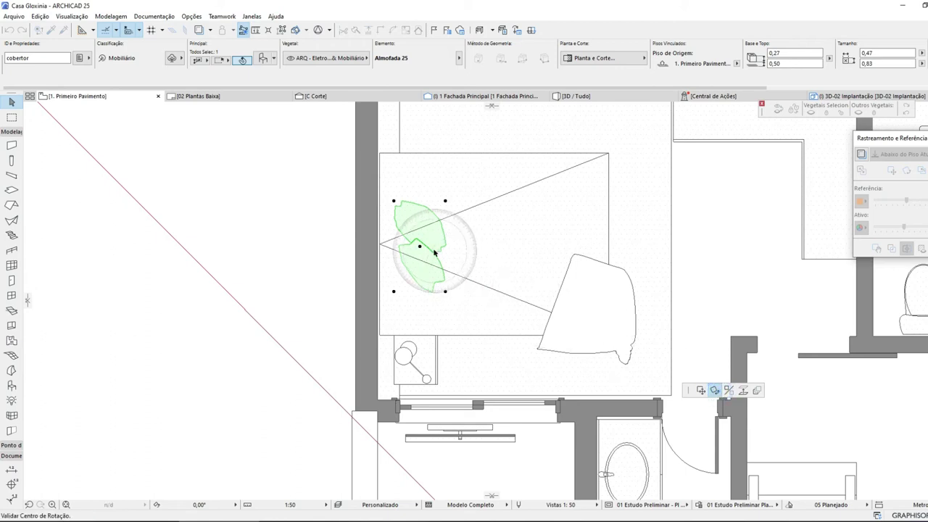
pyautogui.click(486, 316)
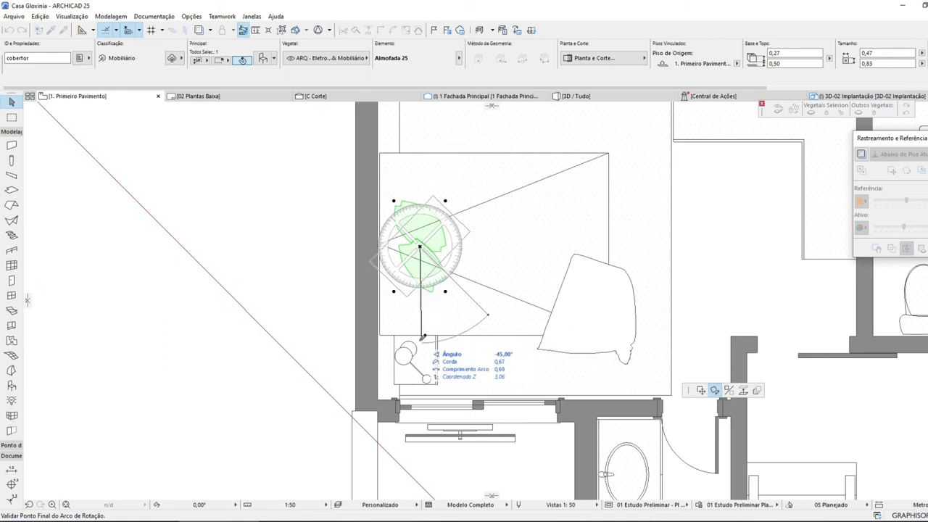
pyautogui.click(424, 347)
pyautogui.click(574, 96)
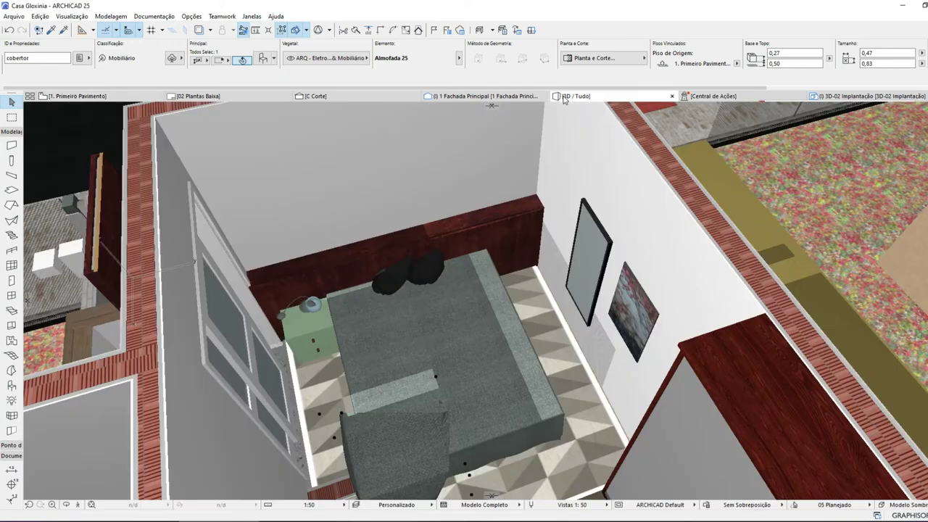
pyautogui.click(76, 96)
pyautogui.click(9, 31)
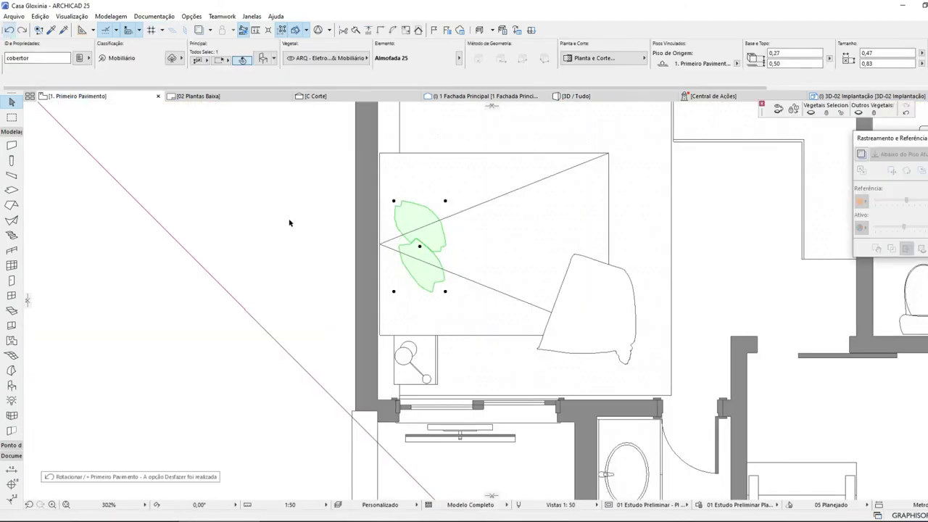
# - Rotate the pillow pair 180° around its centre in the floor plan and check it in the 3D view
pyautogui.hotkey('ctrl', 'e')
pyautogui.click(419, 249)
pyautogui.click(496, 248)
pyautogui.click(231, 243)
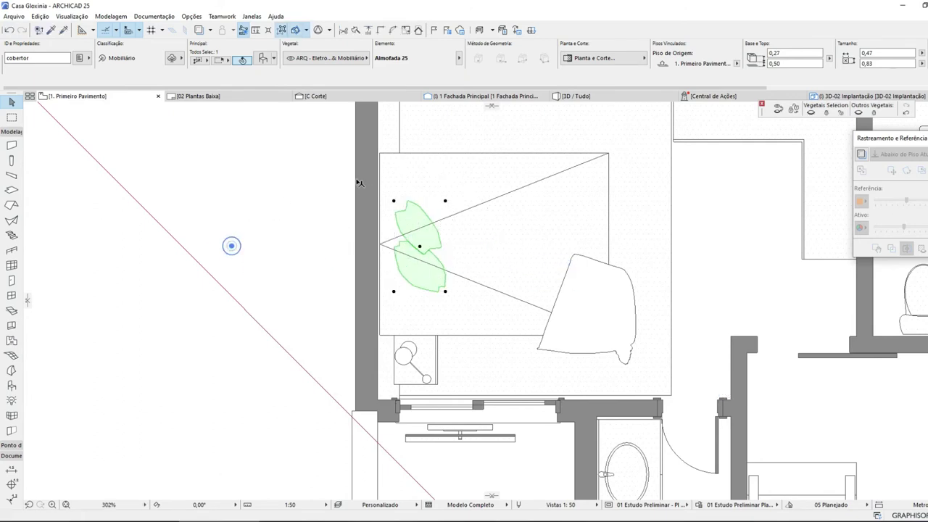
pyautogui.click(570, 97)
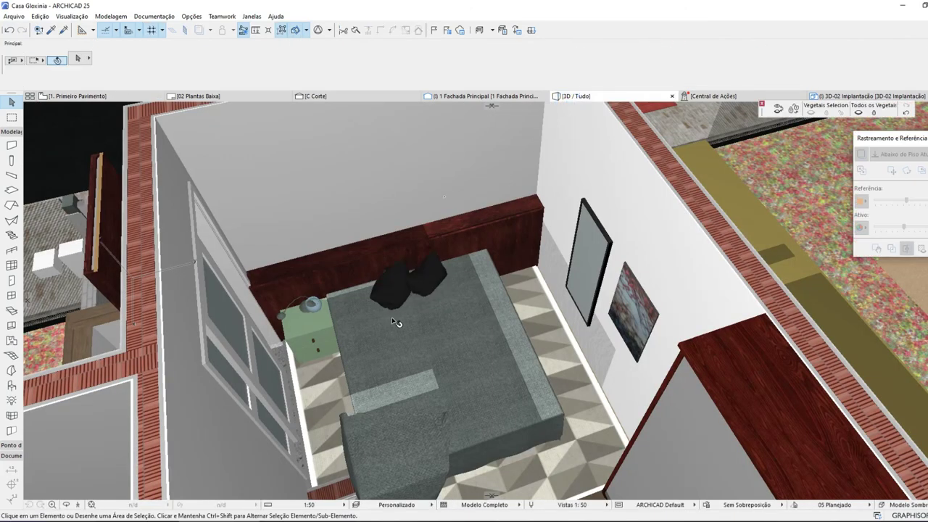
# - Back in the floor plan, rotate the pillow pair slightly clockwise around its centre and check it in the 3D view
pyautogui.click(134, 96)
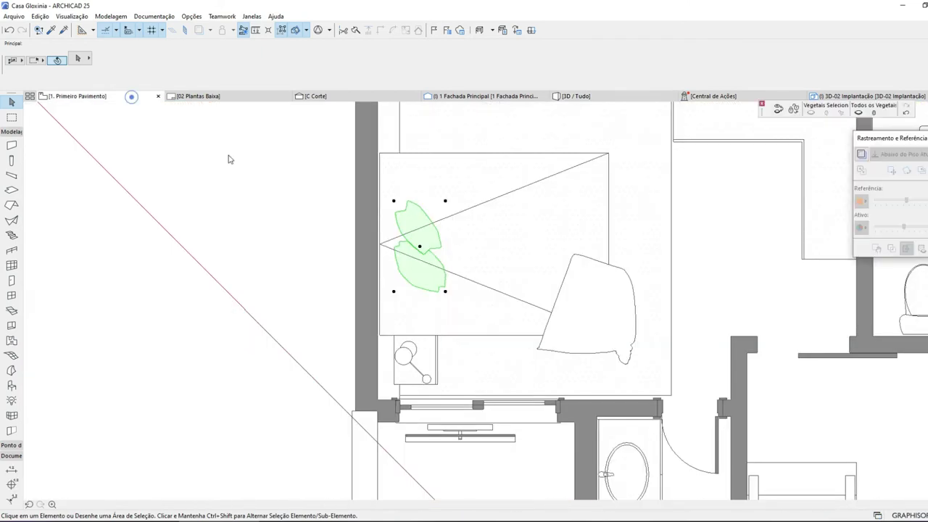
pyautogui.hotkey('ctrl', 'e')
pyautogui.click(420, 247)
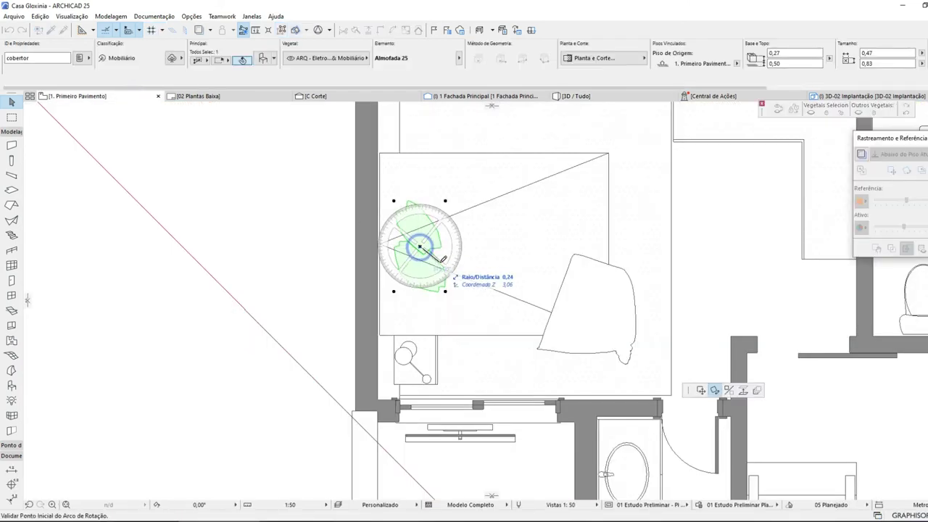
pyautogui.click(470, 291)
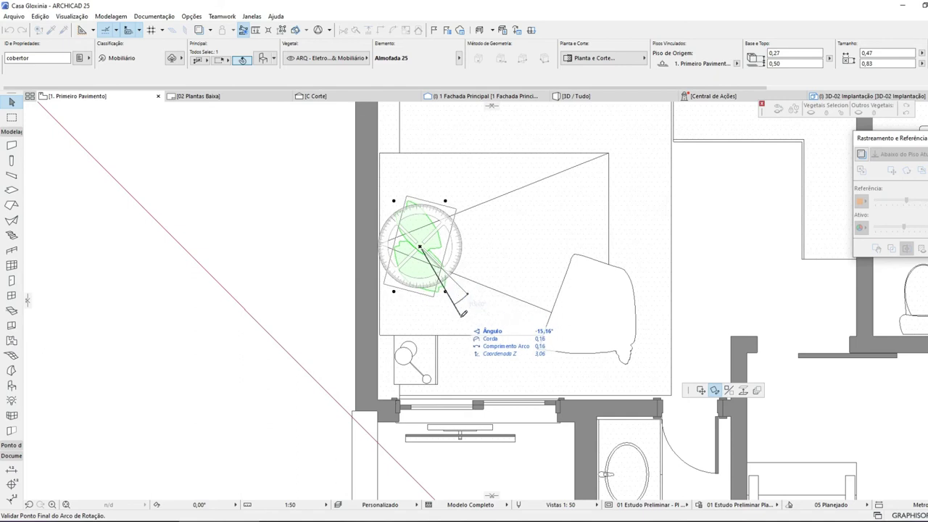
pyautogui.click(458, 324)
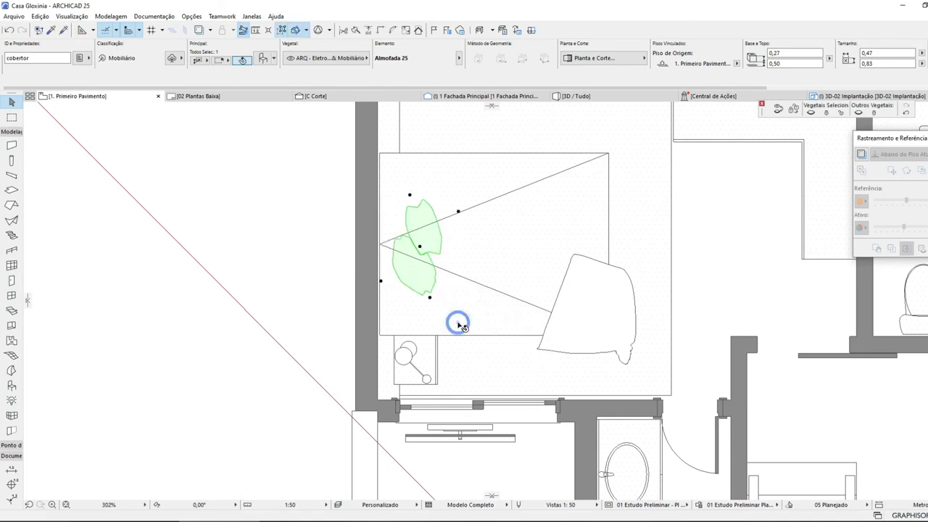
pyautogui.click(576, 96)
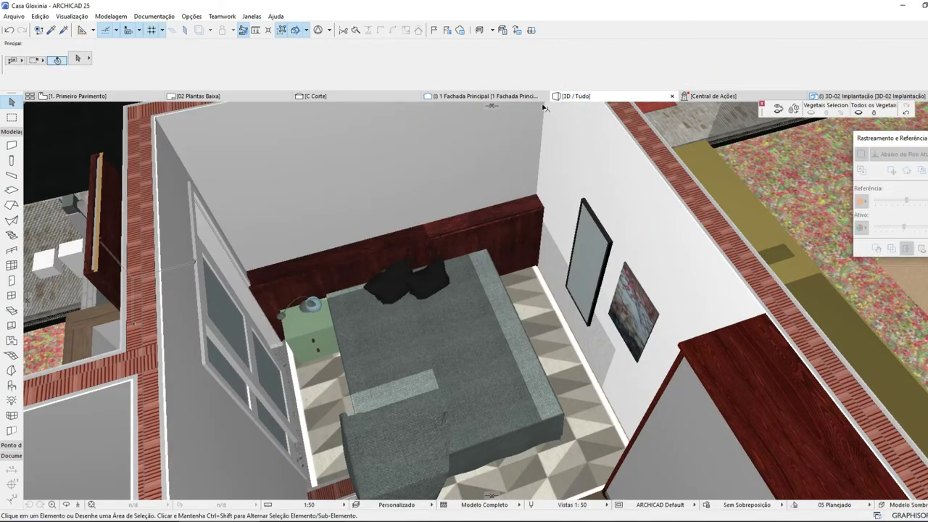
# - In the floor plan, move the pillow pair to the nightstand side of the bed, fine-tuning its position within the bed outline
pyautogui.click(107, 98)
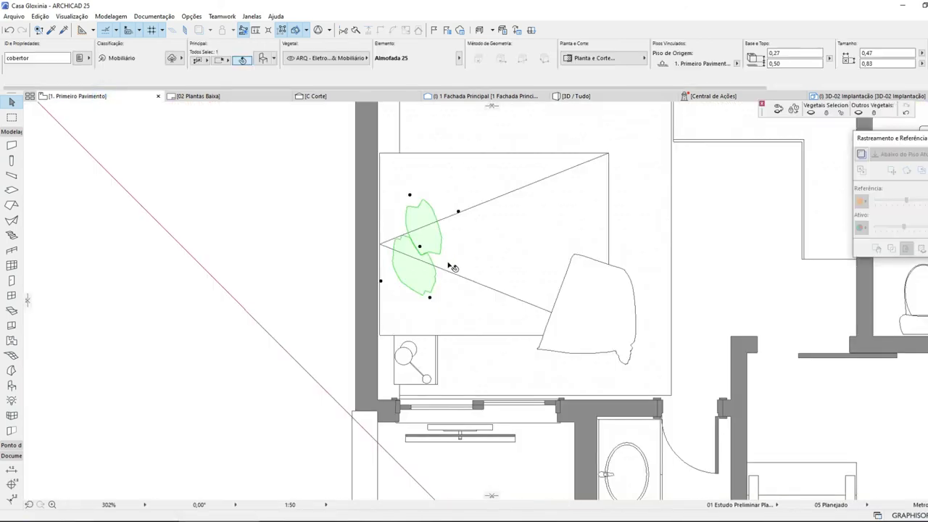
pyautogui.hotkey('ctrl', 'd')
pyautogui.click(471, 207)
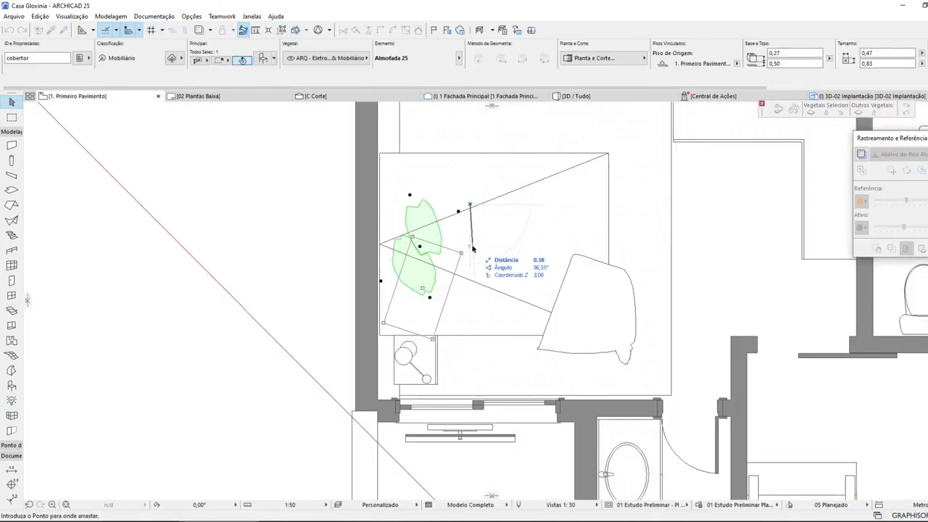
pyautogui.click(470, 251)
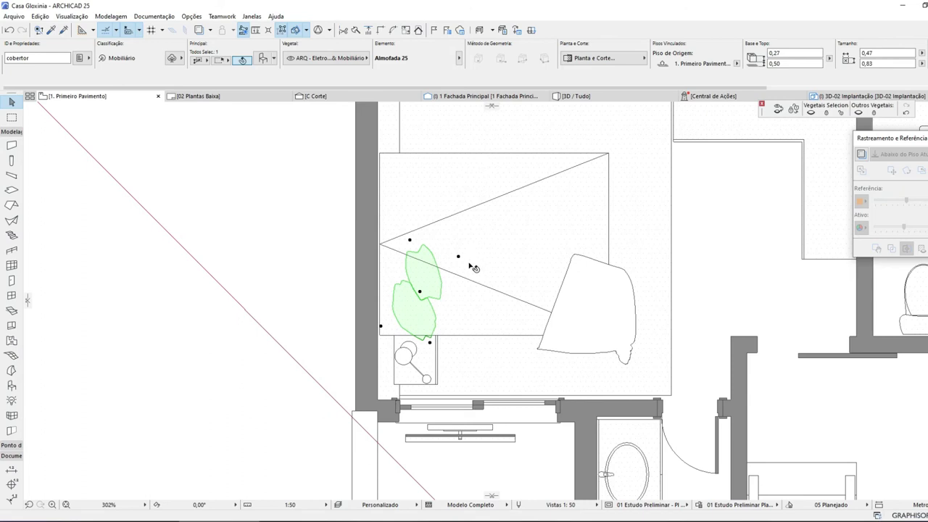
pyautogui.hotkey('ctrl', 'd')
pyautogui.click(471, 265)
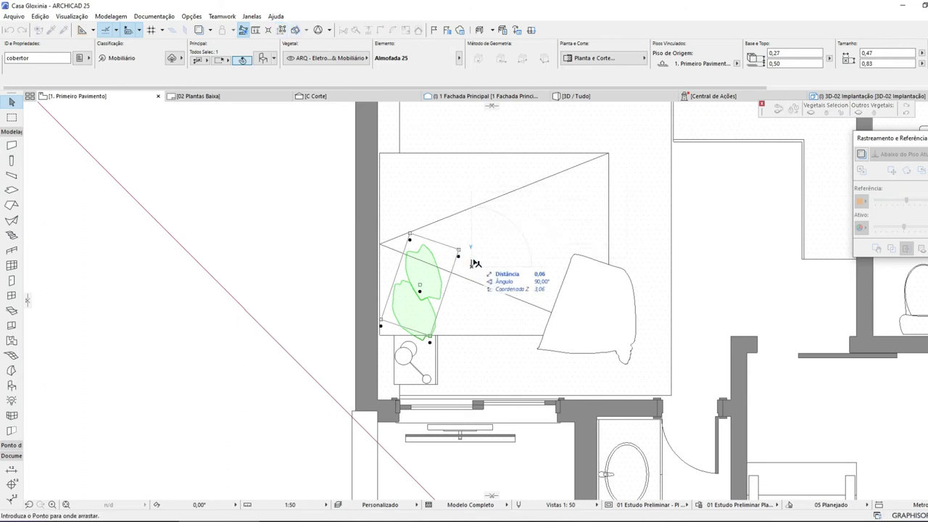
# - Drag a copy of the pillow pair onto the other half of the bed and check the arrangement in the 3D view
pyautogui.click(476, 270)
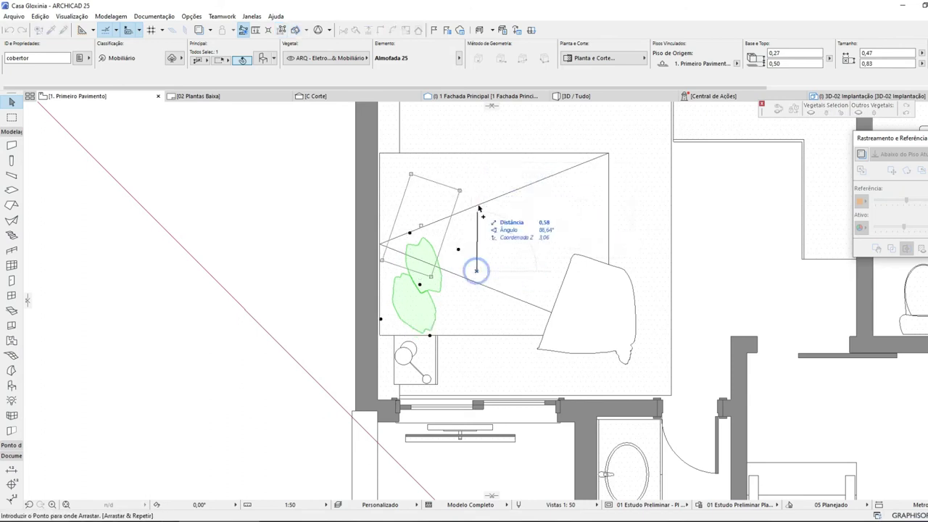
pyautogui.click(478, 191)
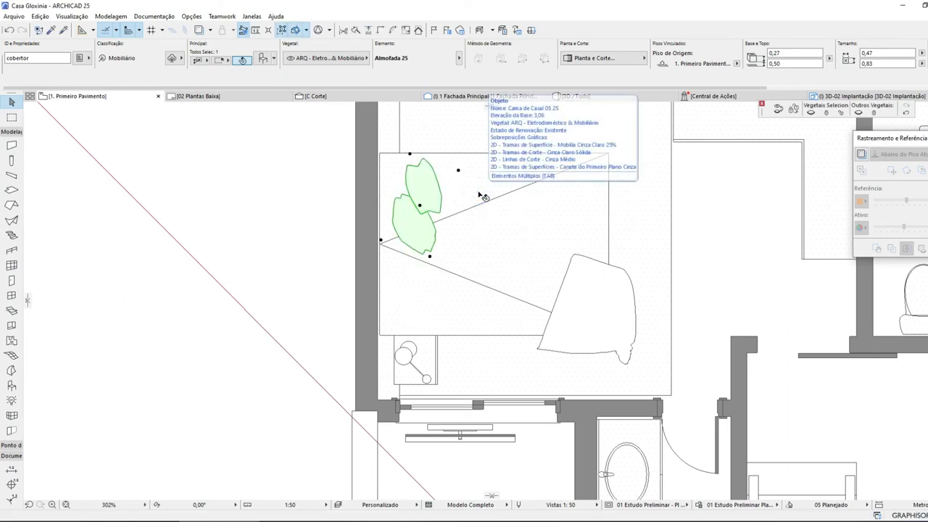
pyautogui.click(408, 290)
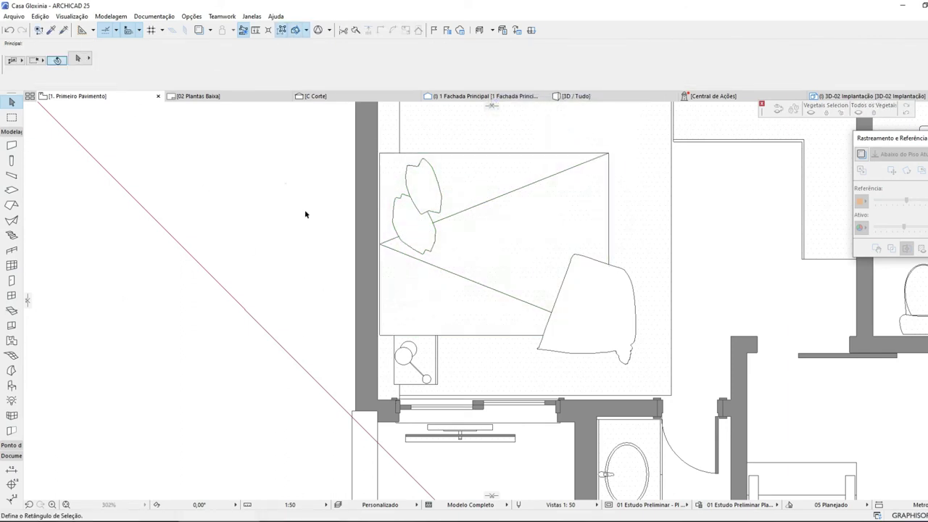
pyautogui.moveTo(305, 214); pyautogui.dragTo(488, 384)
pyautogui.click(427, 288)
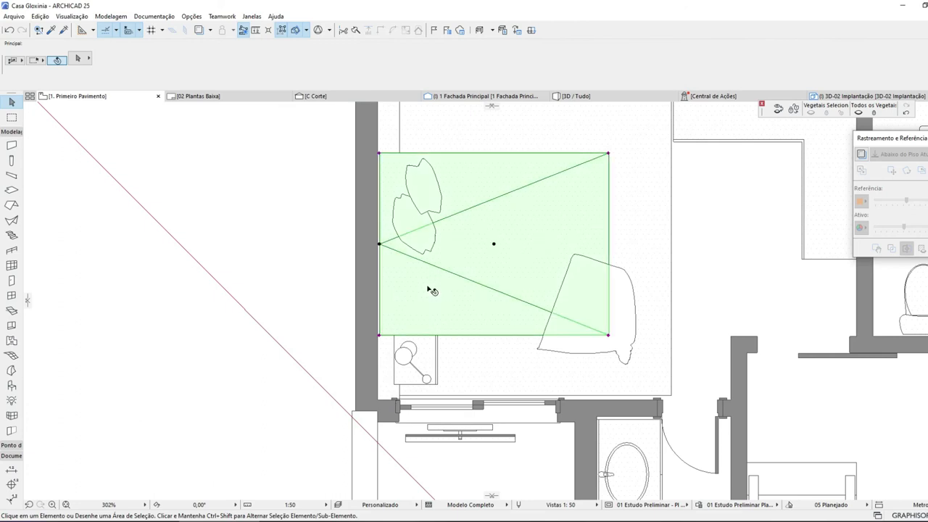
pyautogui.press('Escape')
pyautogui.click(426, 279)
pyautogui.press('Escape')
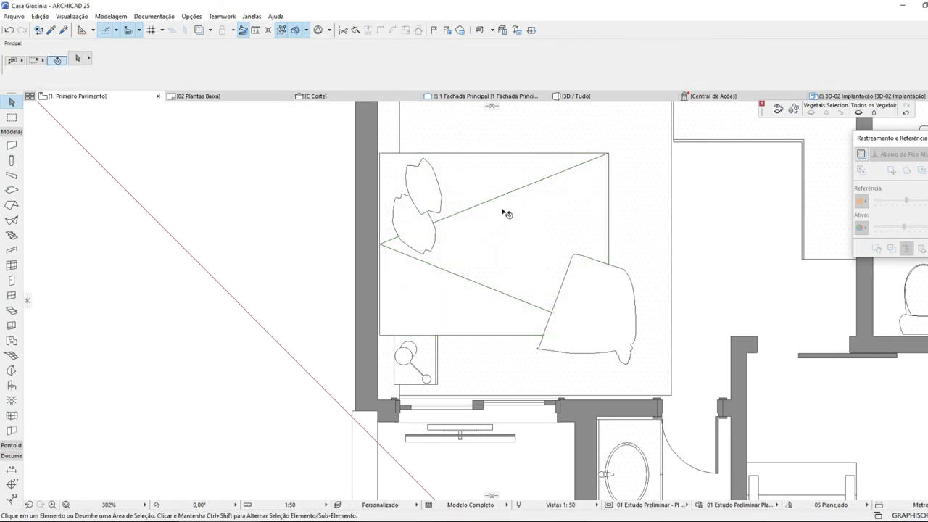
pyautogui.click(573, 96)
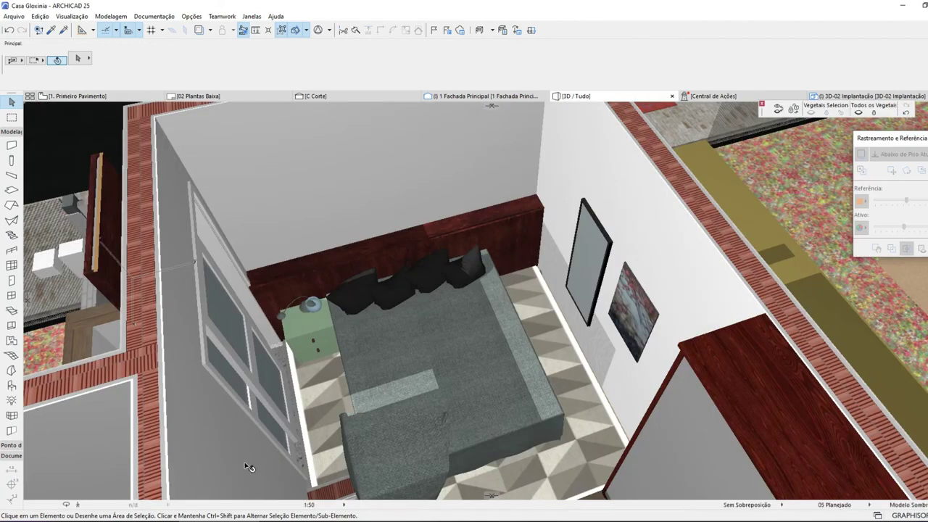
# - Save the project and examine the nightstand, pillows and headboard up close in the 3D view
pyautogui.click(14, 16)
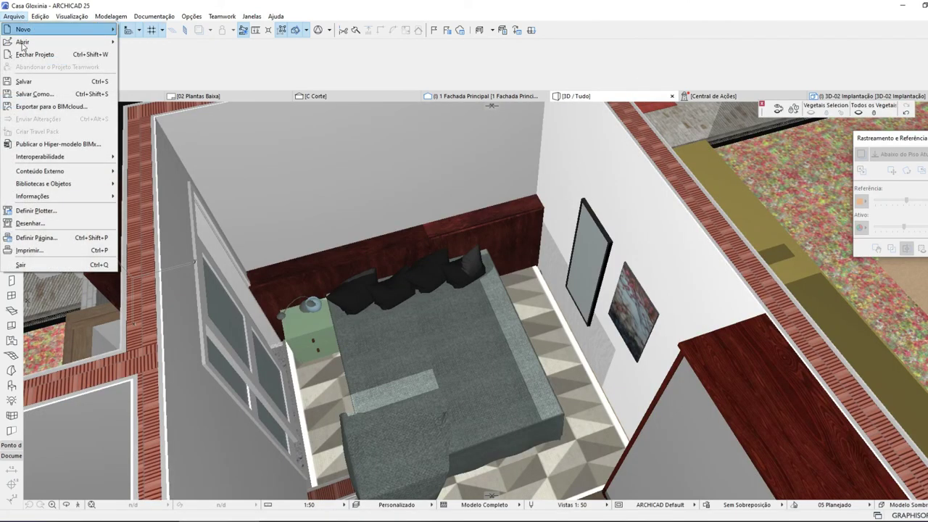
pyautogui.click(30, 82)
pyautogui.press('o')
pyautogui.moveTo(464, 399); pyautogui.dragTo(450, 357)
pyautogui.scroll(4, 407, 285)
pyautogui.keyDown('shift'); pyautogui.moveTo(405, 284); pyautogui.dragTo(262, 303, button='middle'); pyautogui.keyUp('shift')
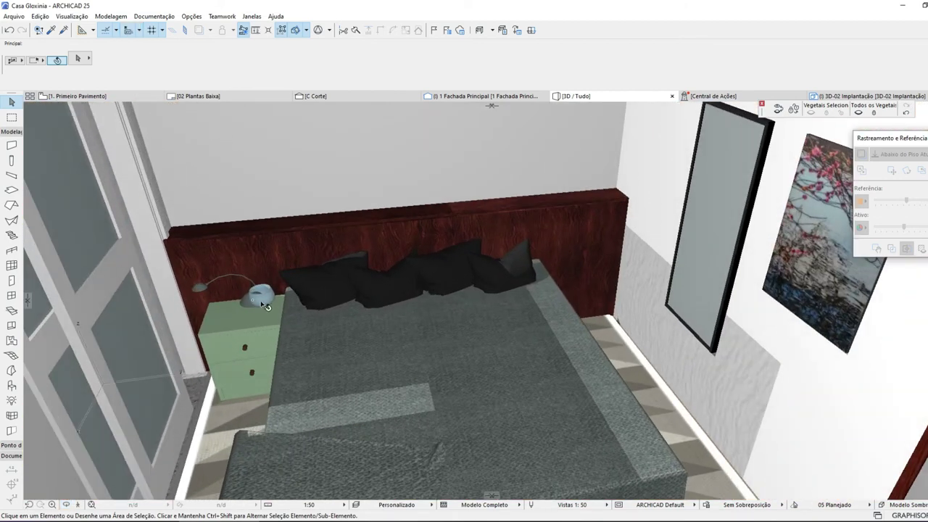
# - In the floor plan, rotate the table lamp on the nightstand about 90° counterclockwise so its arm points towards the bed
pyautogui.click(107, 96)
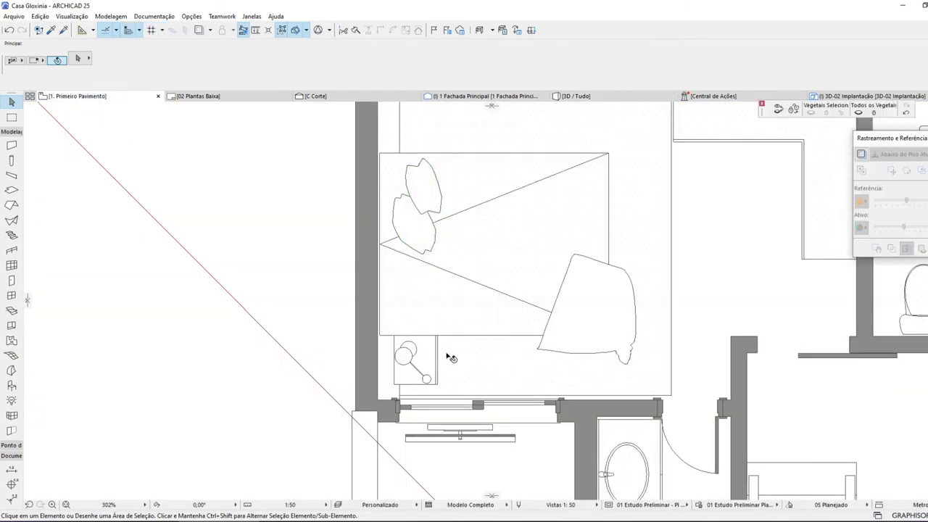
pyautogui.click(406, 358)
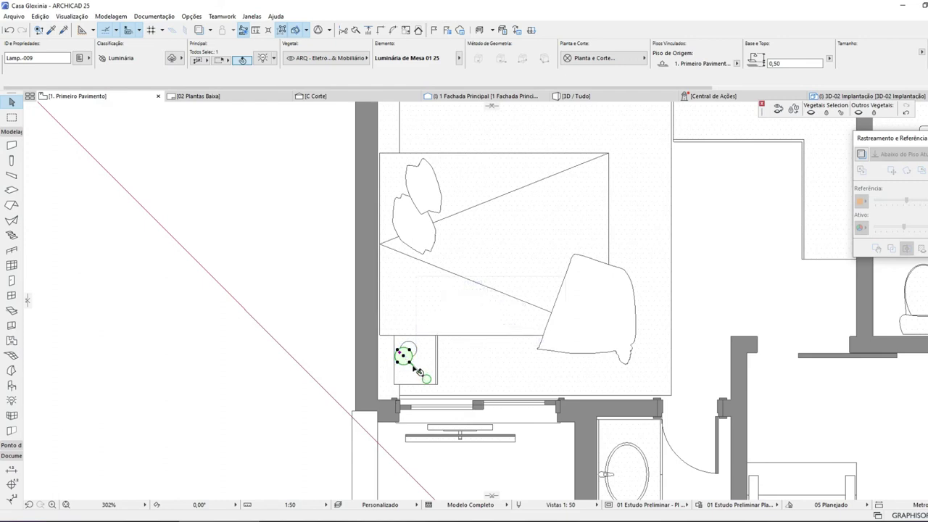
pyautogui.click(411, 364)
pyautogui.hotkey('ctrl', 'e')
pyautogui.click(409, 360)
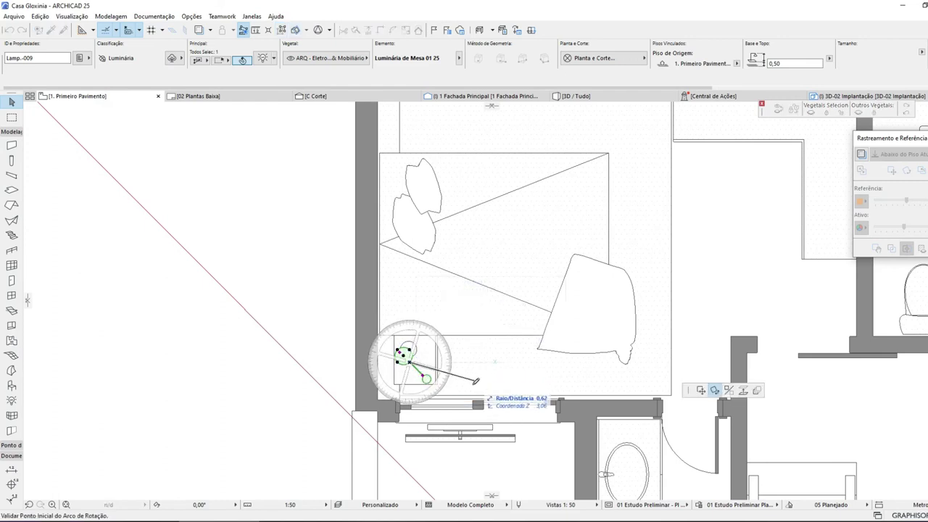
pyautogui.click(468, 422)
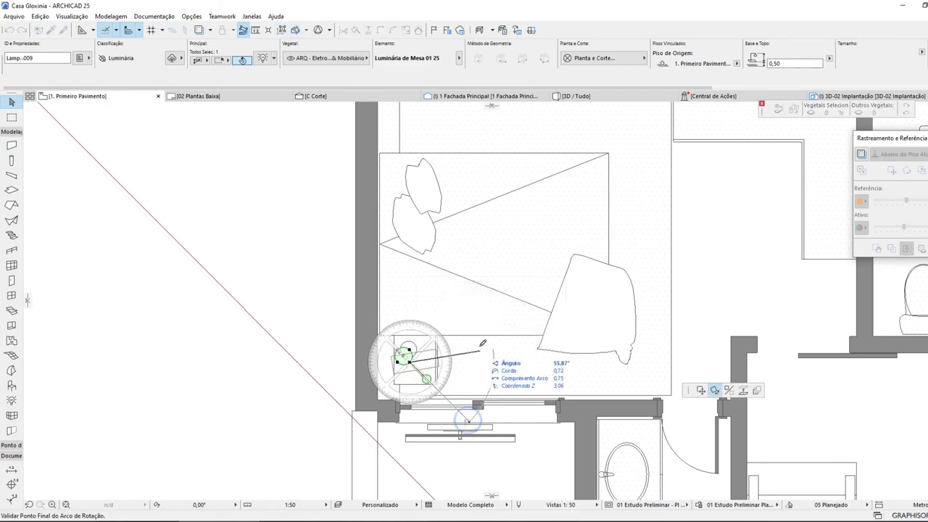
pyautogui.click(467, 306)
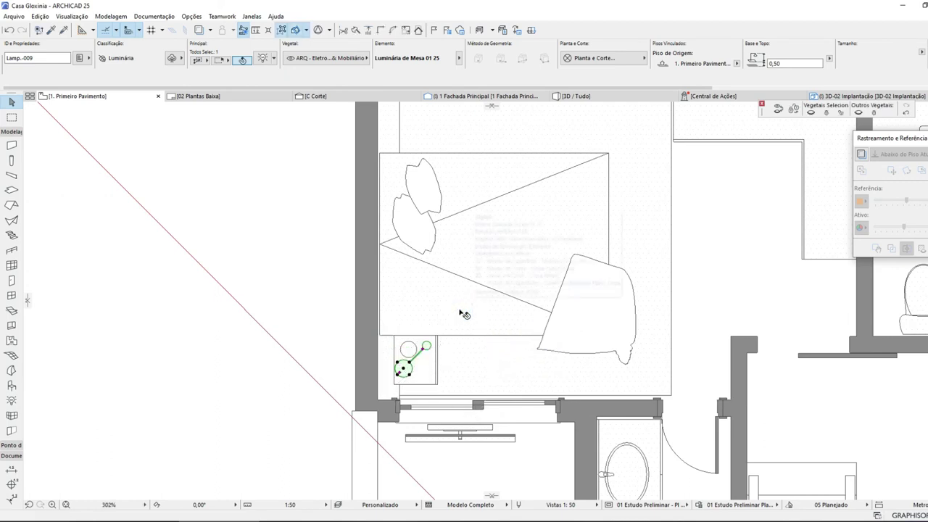
# - Move the table lamp clear of the bowl on the nightstand and save the project
pyautogui.hotkey('ctrl', 'd')
pyautogui.click(459, 311)
pyautogui.press('Escape')
pyautogui.press('Escape')
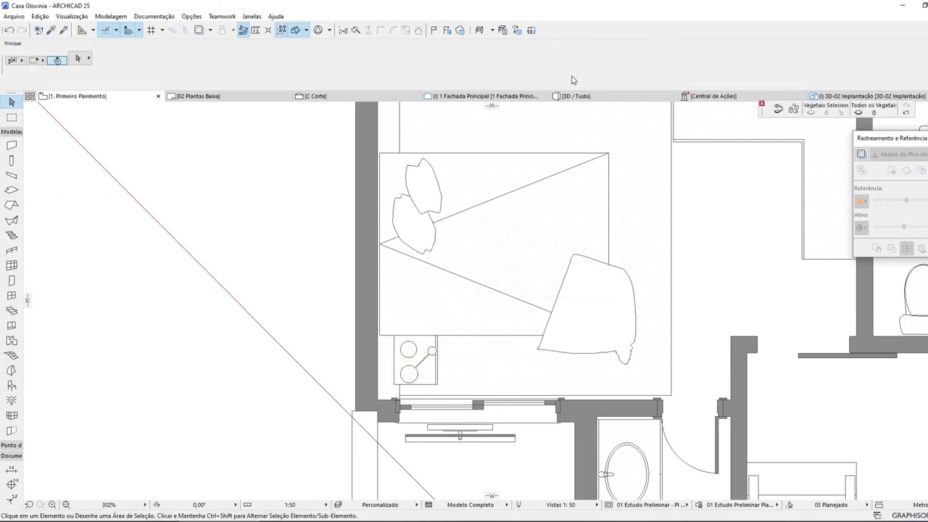
pyautogui.click(576, 96)
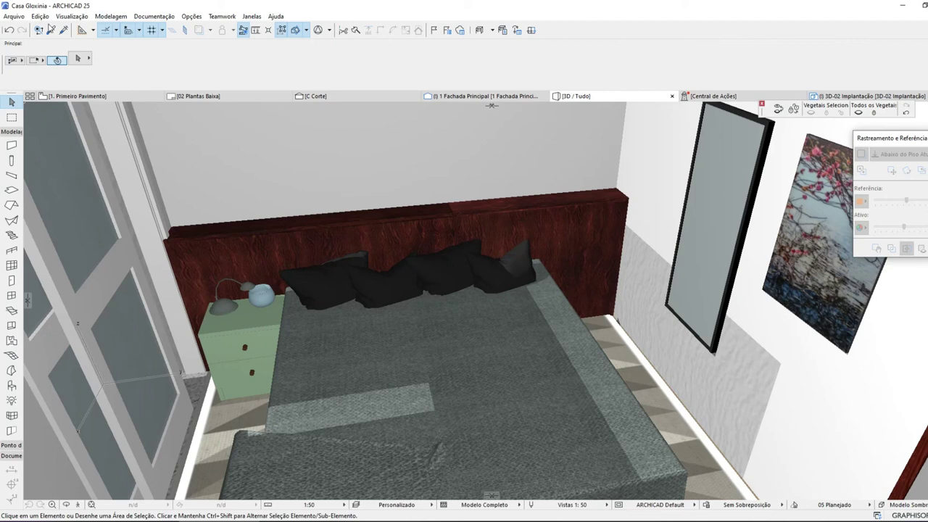
pyautogui.click(14, 16)
pyautogui.click(22, 79)
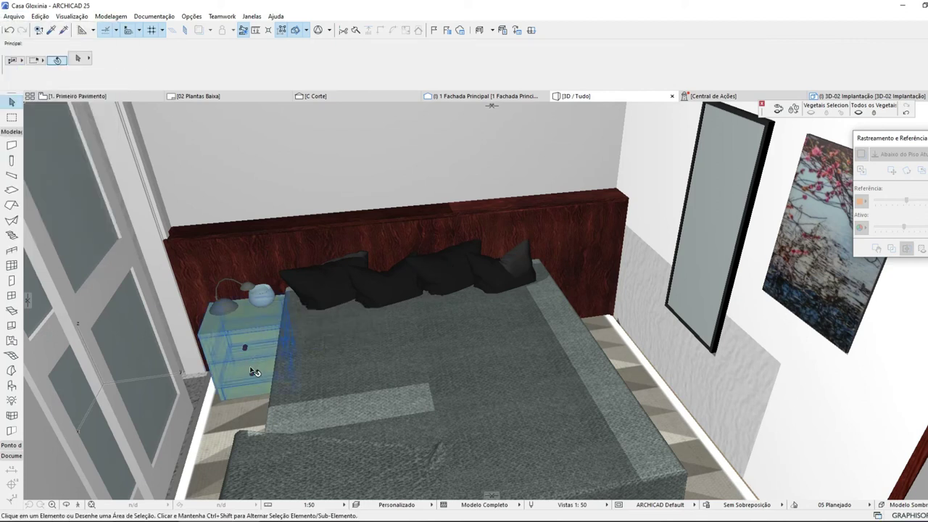
# - In the floor plan, try shortening the headboard at its sliding-door end to 2,60 m, and stretch it back to the wall corner
pyautogui.scroll(6, 177, 219)
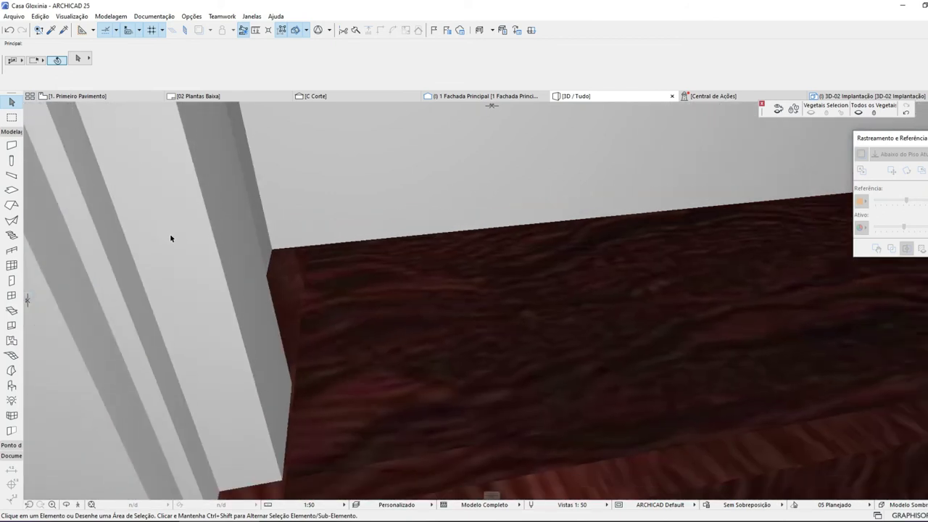
pyautogui.click(78, 96)
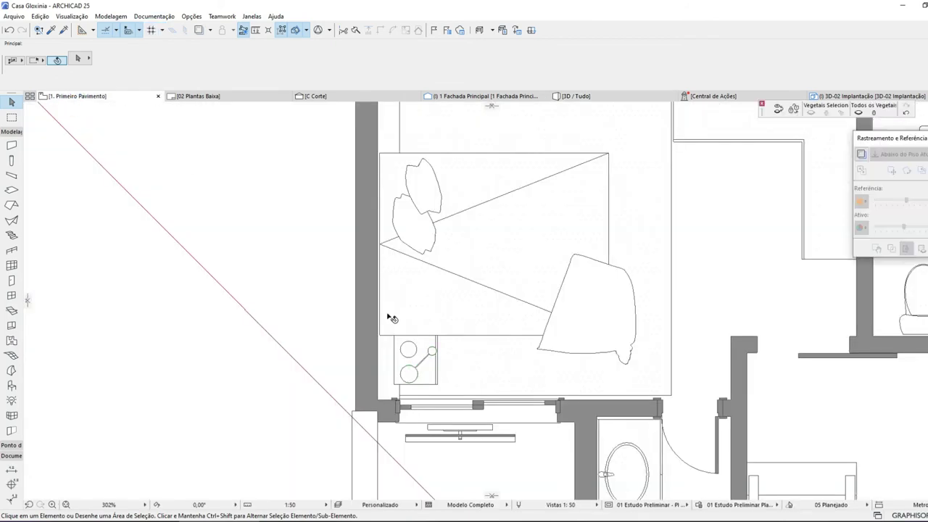
pyautogui.scroll(6, 392, 405)
pyautogui.click(410, 382)
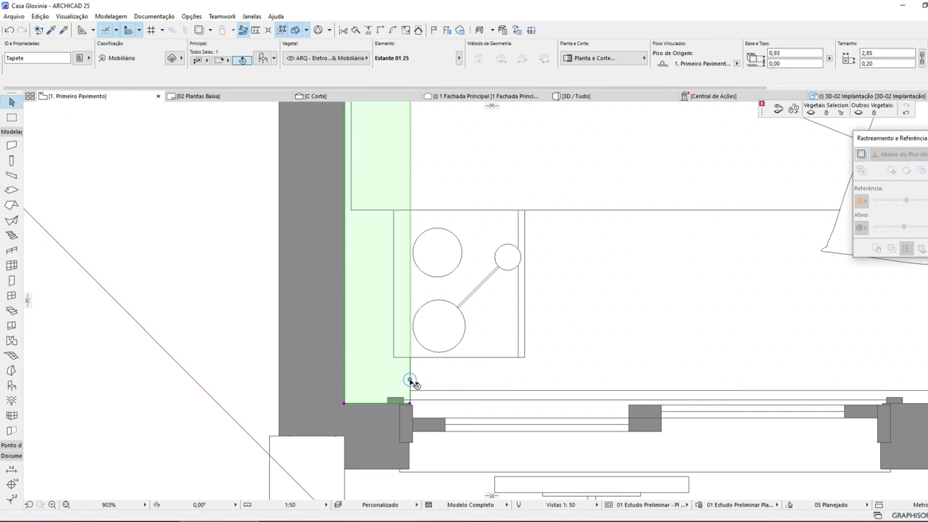
pyautogui.click(346, 403)
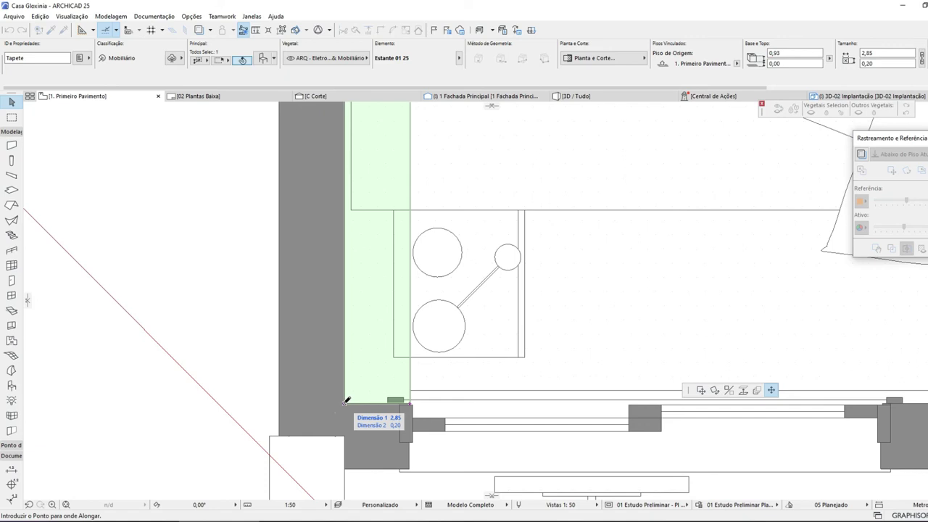
pyautogui.write('2,60')
pyautogui.press('Return')
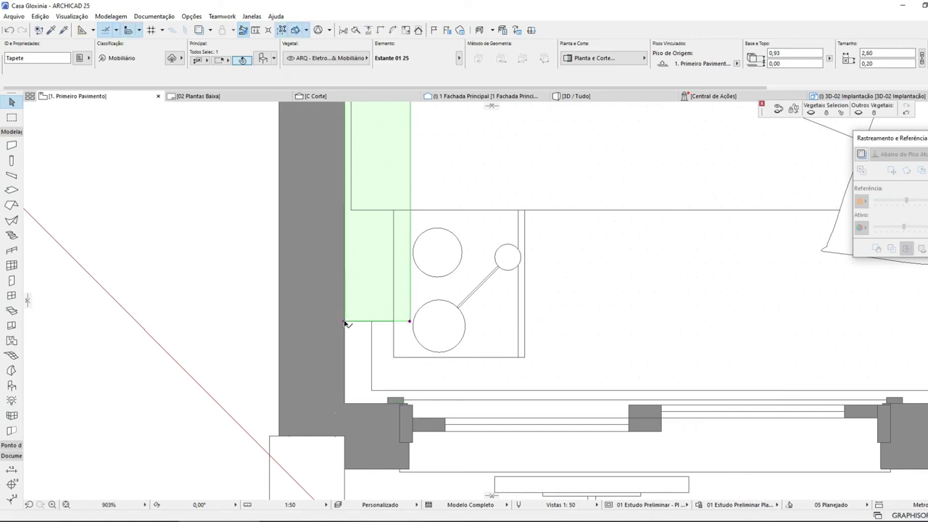
pyautogui.click(345, 321)
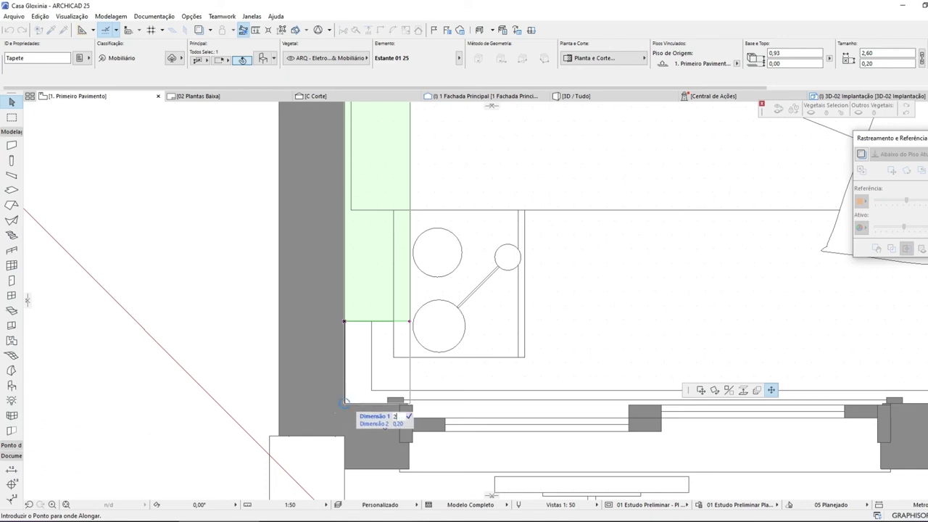
pyautogui.click(345, 403)
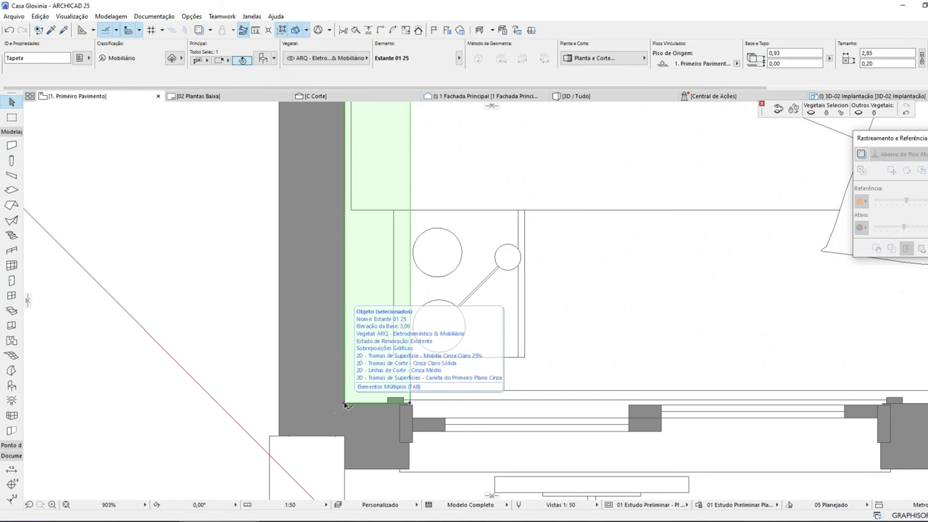
# - Set the headboard's length to 2,75 m by pulling in its end beside the sliding door
pyautogui.click(346, 400)
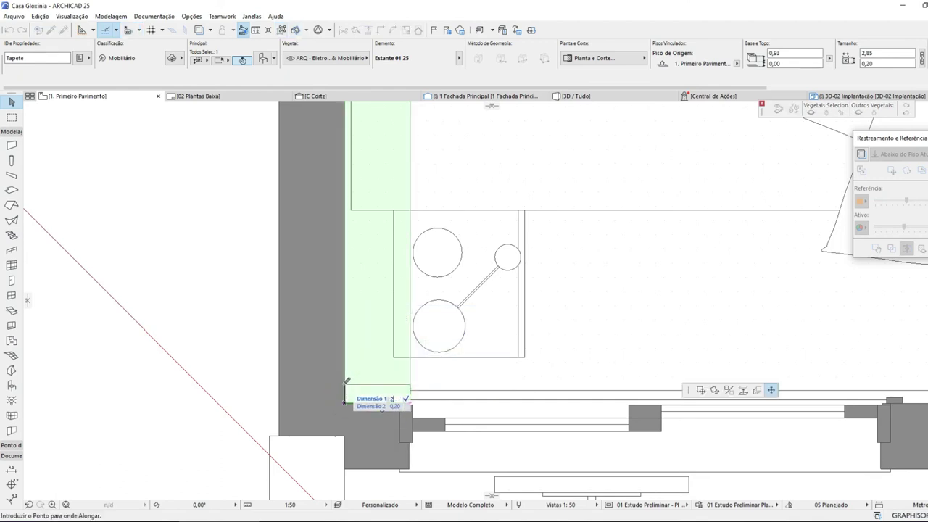
pyautogui.write('5')
pyautogui.press('Return')
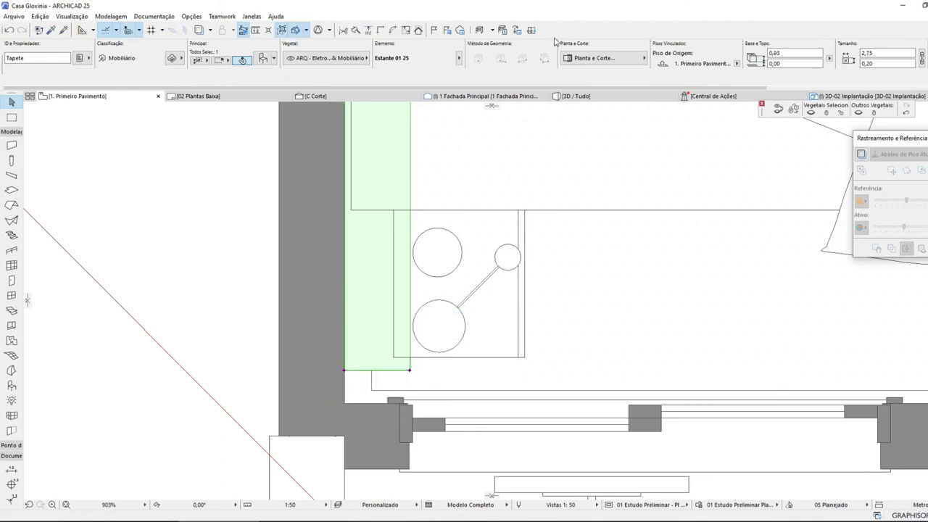
# - Move the nightstand together with its lamp and bowl to the headboard's front corner, and check the result in the 3D view
pyautogui.click(537, 295)
pyautogui.click(523, 359)
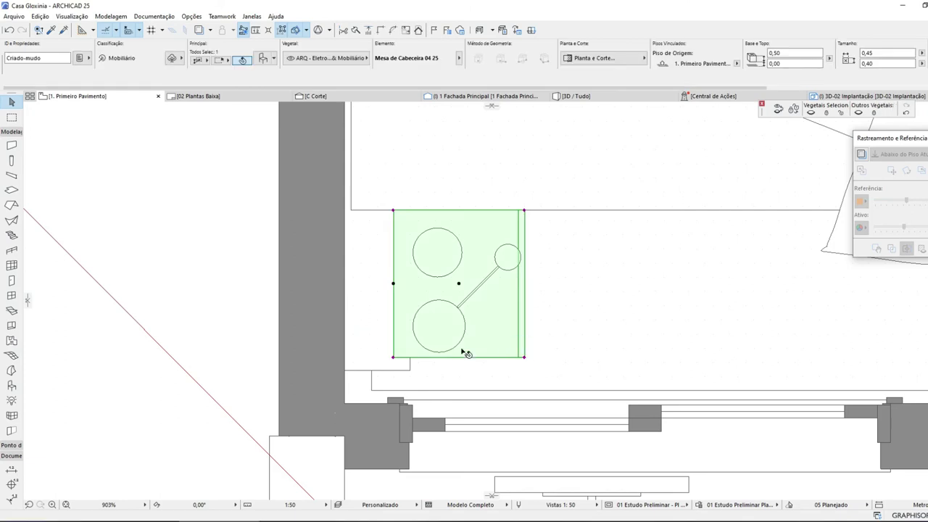
pyautogui.click(441, 323)
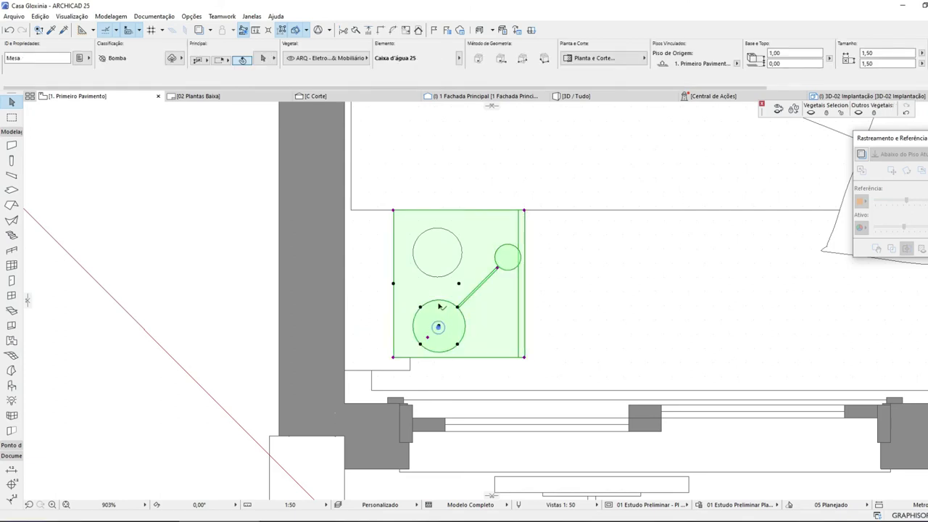
pyautogui.click(440, 254)
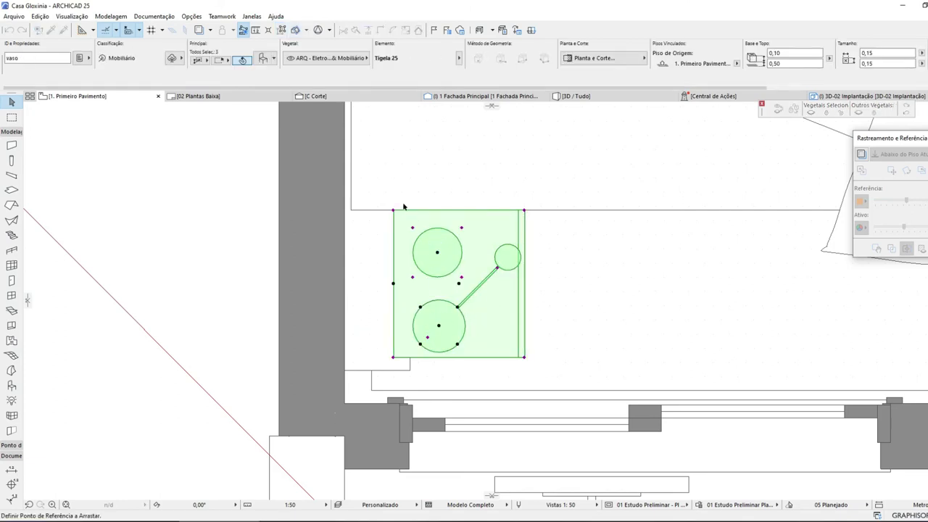
pyautogui.click(393, 358)
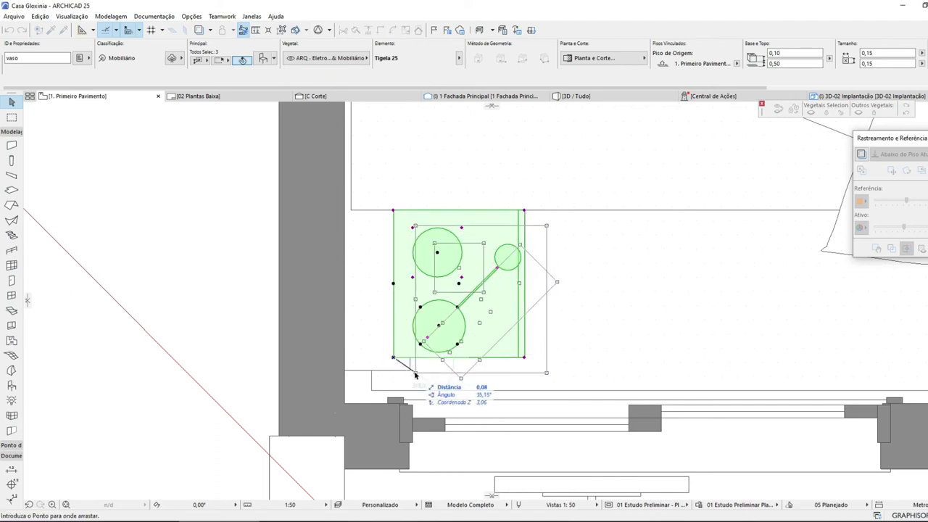
pyautogui.click(410, 372)
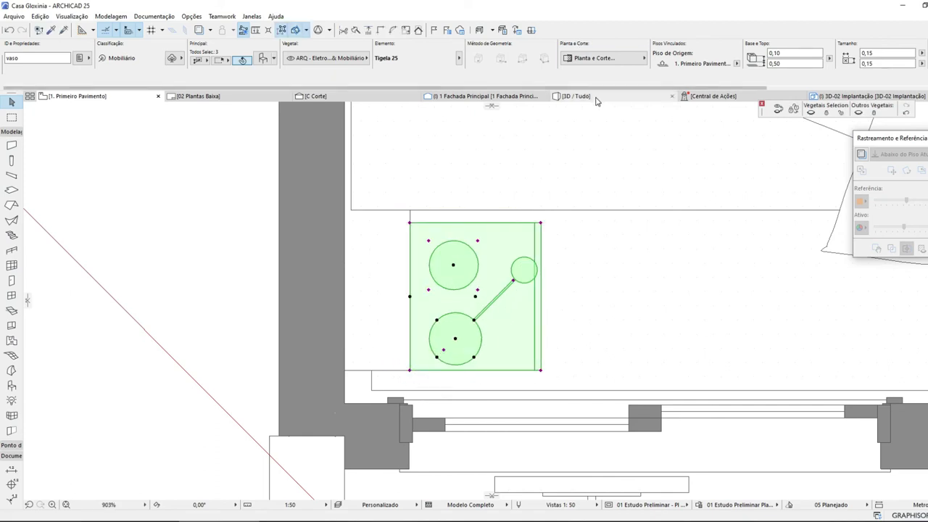
pyautogui.click(577, 95)
pyautogui.scroll(-5, 419, 225)
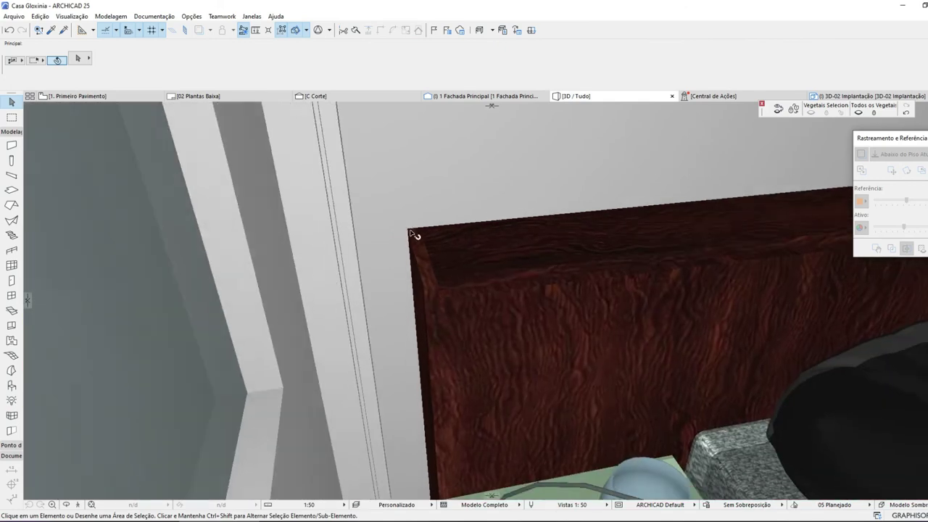
pyautogui.scroll(-2, 507, 224)
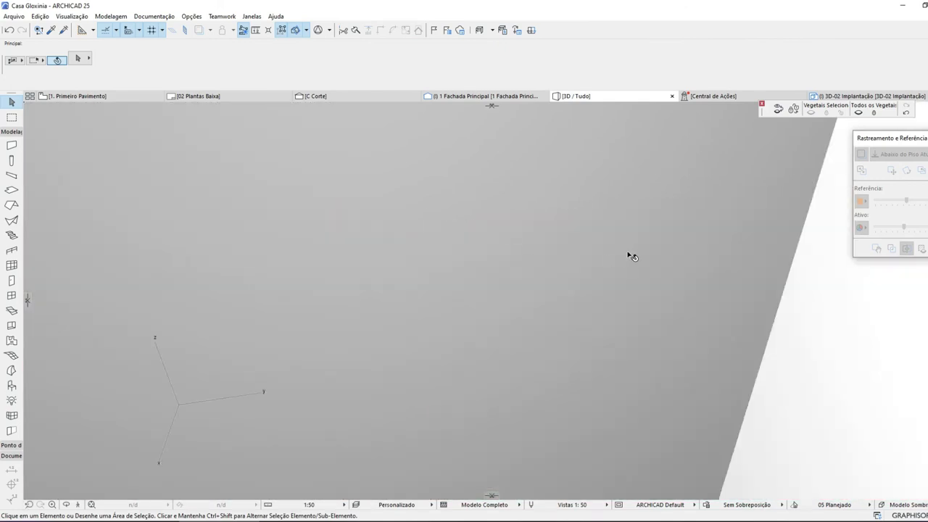
pyautogui.keyDown('shift'); pyautogui.moveTo(600, 243); pyautogui.dragTo(405, 286, button='middle'); pyautogui.keyUp('shift')
pyautogui.keyDown('shift'); pyautogui.moveTo(403, 360); pyautogui.dragTo(348, 313, button='middle'); pyautogui.keyUp('shift')
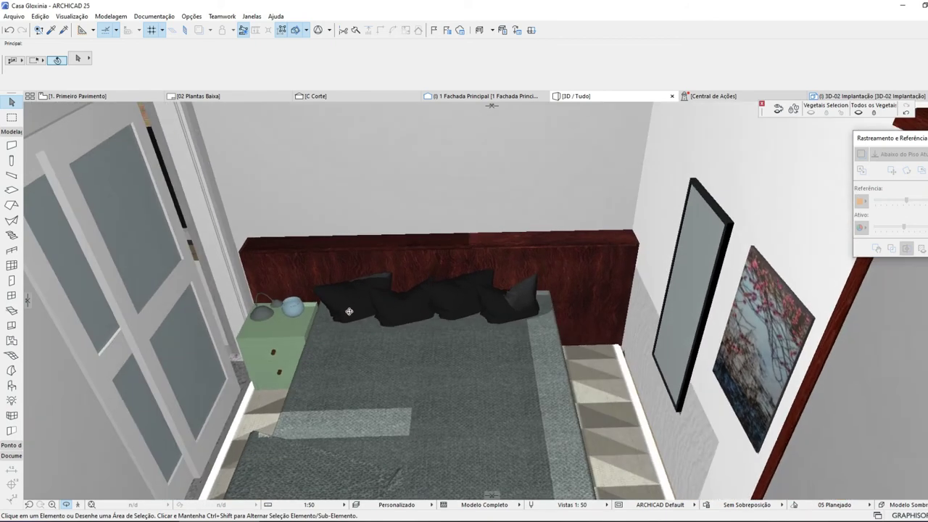
# - Slide the bedroom's glazed sliding door panel further open in the 3D view
pyautogui.click(203, 274)
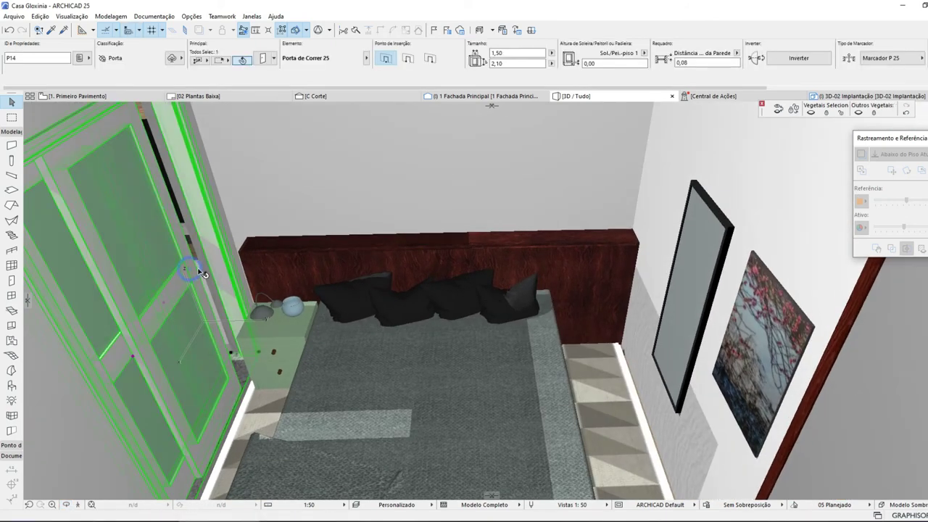
pyautogui.click(134, 358)
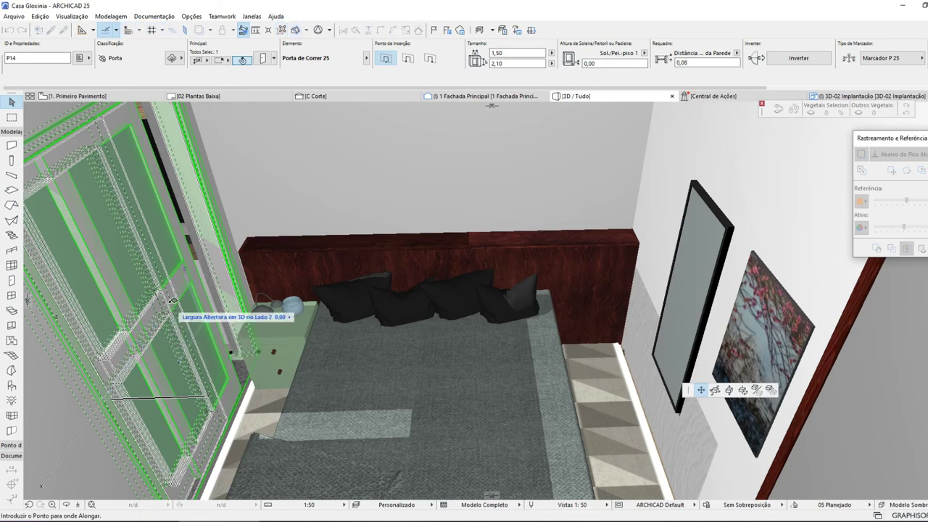
pyautogui.click(103, 404)
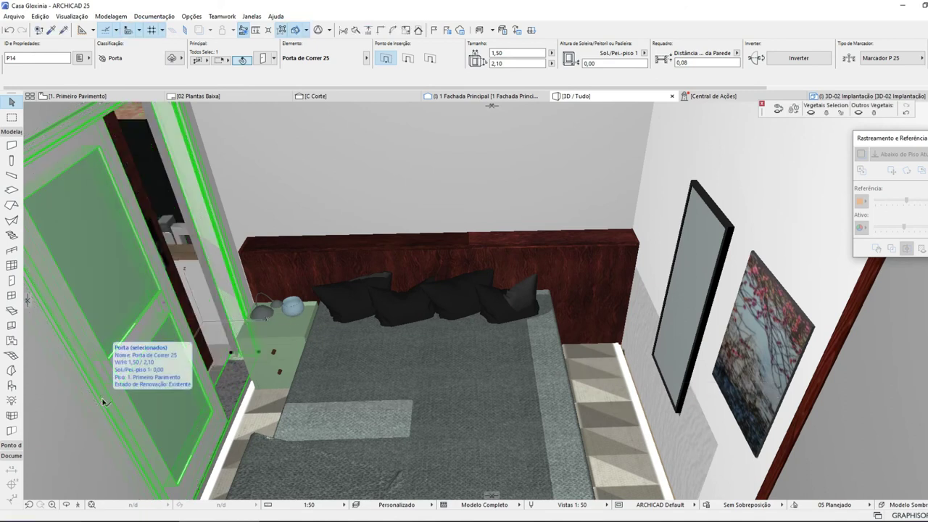
pyautogui.click(169, 302)
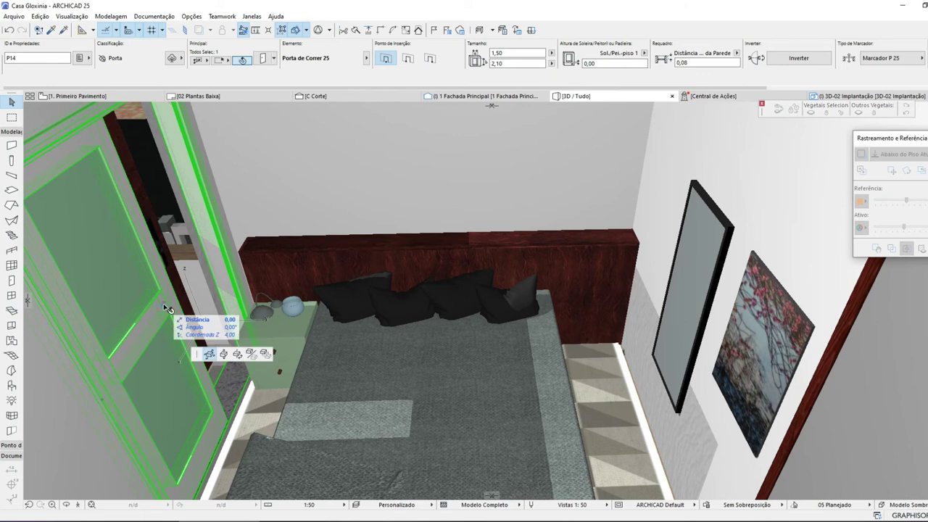
pyautogui.click(202, 355)
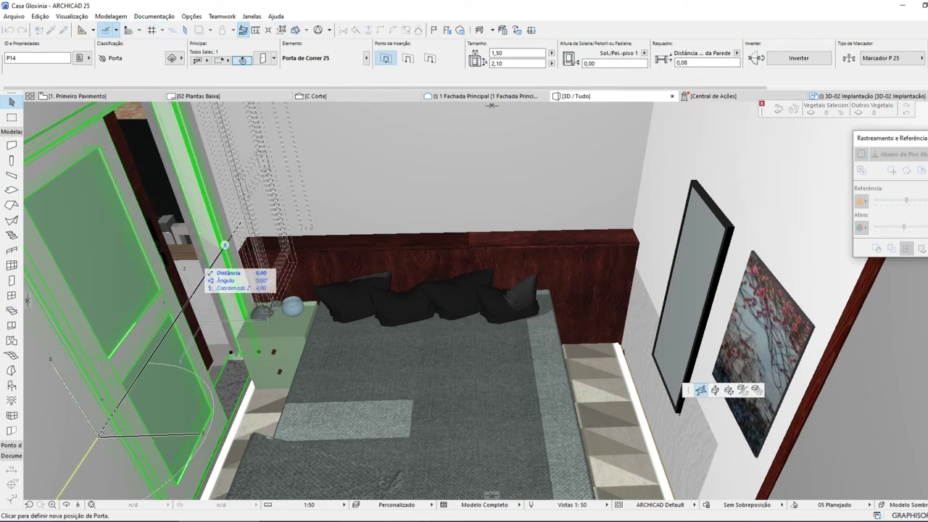
pyautogui.press('Escape')
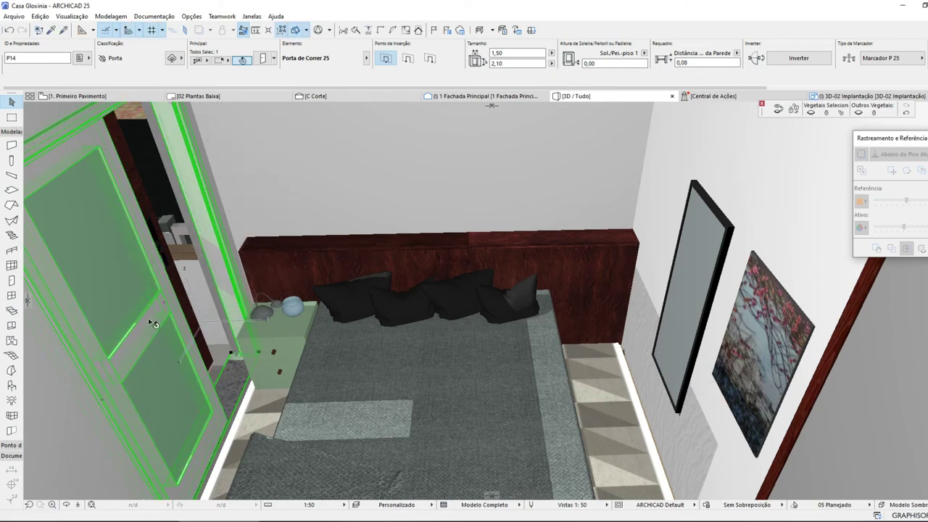
pyautogui.press('Escape')
pyautogui.click(167, 301)
pyautogui.click(164, 299)
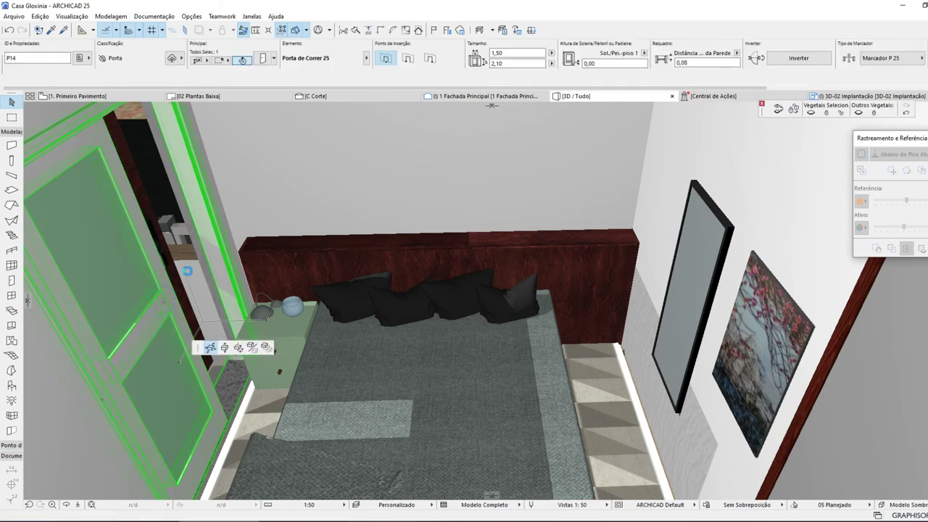
pyautogui.click(210, 348)
pyautogui.press('Escape')
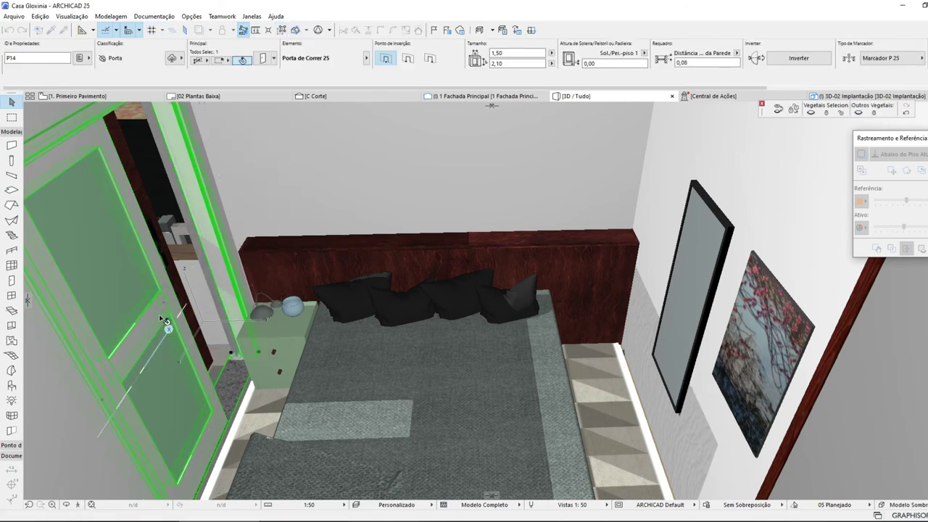
# - In the 3D view, slide the bedroom door's panel beside the headboard fully closed, and slide its other panel open
pyautogui.click(165, 305)
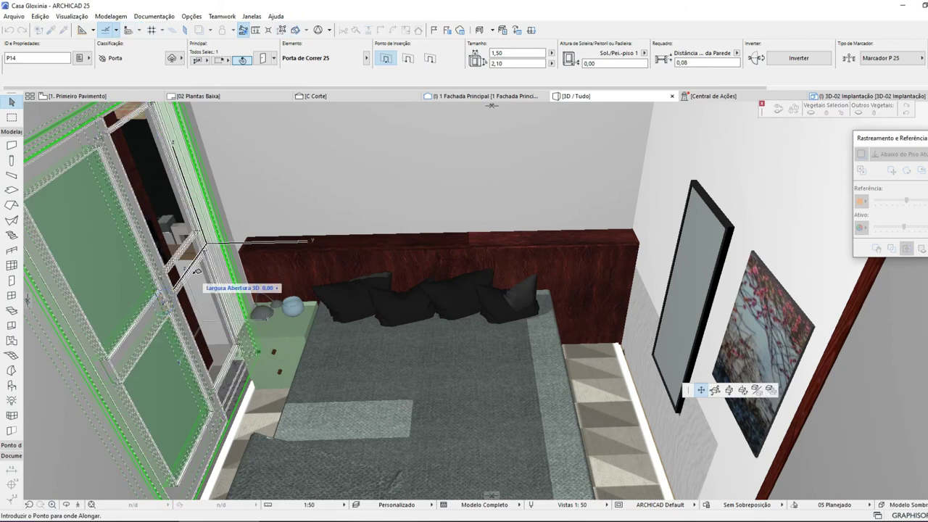
pyautogui.click(208, 246)
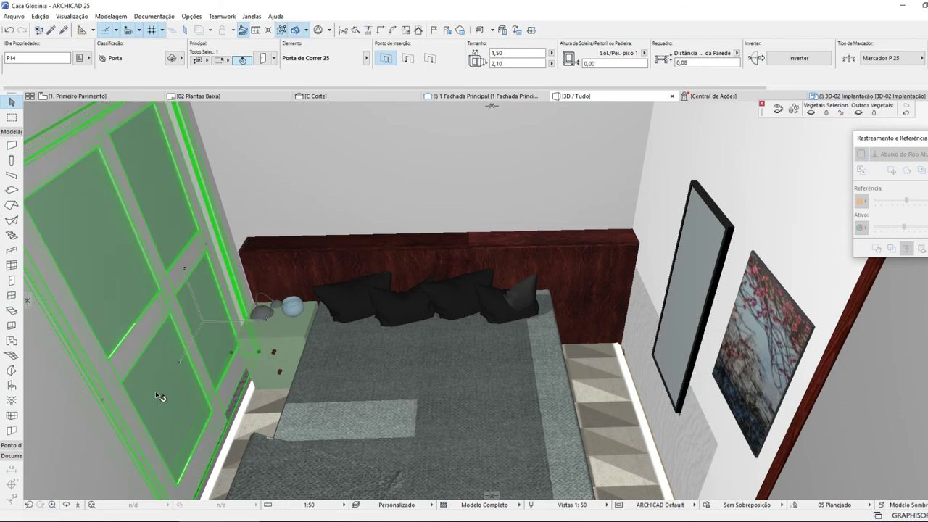
pyautogui.click(103, 400)
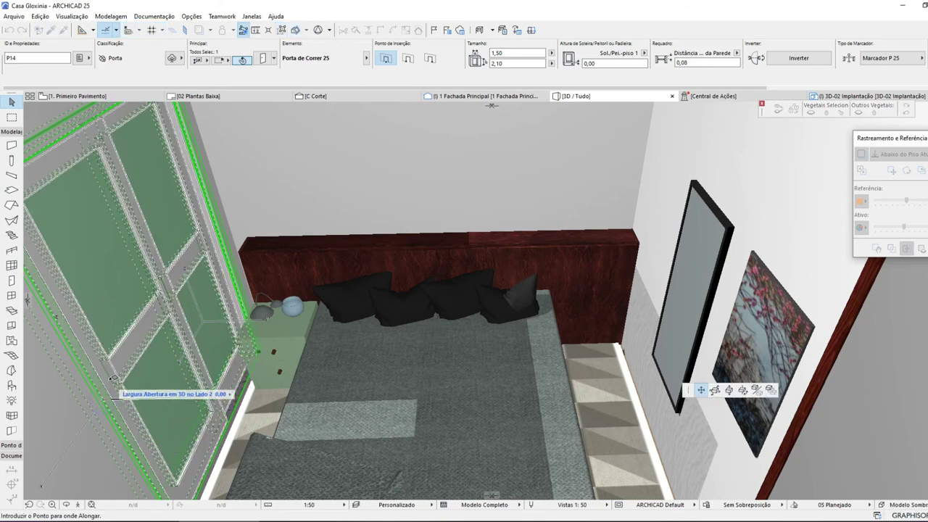
pyautogui.click(161, 319)
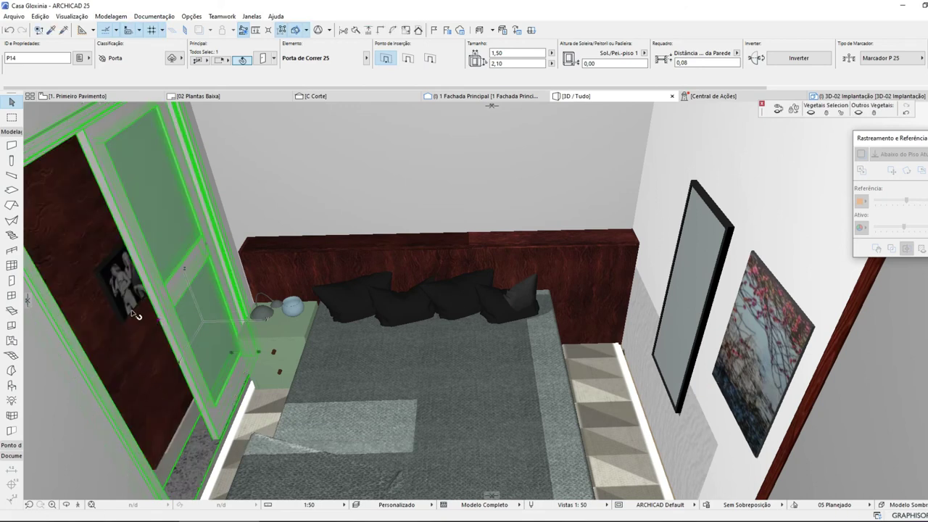
pyautogui.keyDown('shift'); pyautogui.moveTo(331, 388); pyautogui.dragTo(408, 385, button='middle'); pyautogui.keyUp('shift')
pyautogui.scroll(-5, 411, 383)
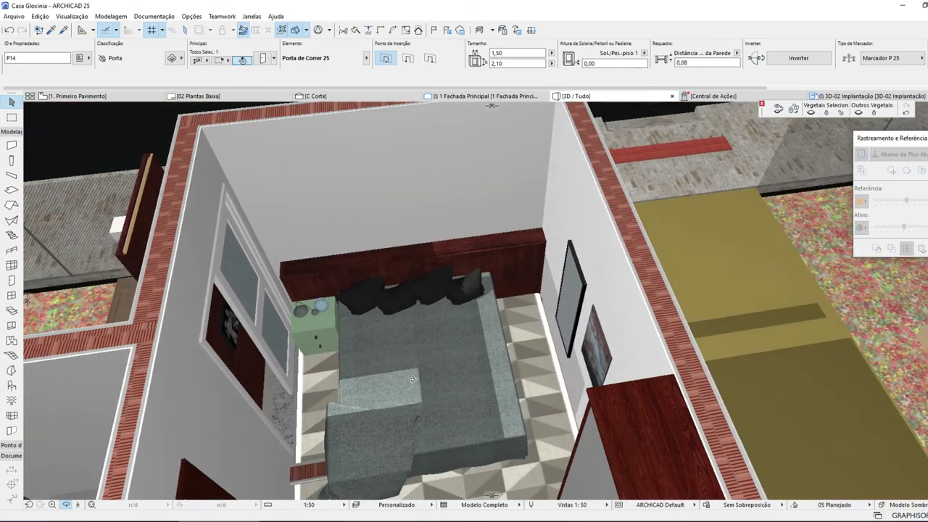
# - Lower the ground-floor ceiling lamp that pokes through the bedroom floor by reducing its base height
pyautogui.moveTo(460, 427)
pyautogui.keyDown('shift'); pyautogui.mouseDown(button='middle')
pyautogui.moveTo(200, 413)
pyautogui.moveTo(324, 332)
pyautogui.moveTo(428, 424)
pyautogui.moveTo(497, 358)
pyautogui.moveTo(563, 248)
pyautogui.moveTo(665, 451)
pyautogui.moveTo(441, 342)
pyautogui.moveTo(414, 345)
pyautogui.moveTo(551, 320)
pyautogui.mouseUp(button='middle'); pyautogui.keyUp('shift')
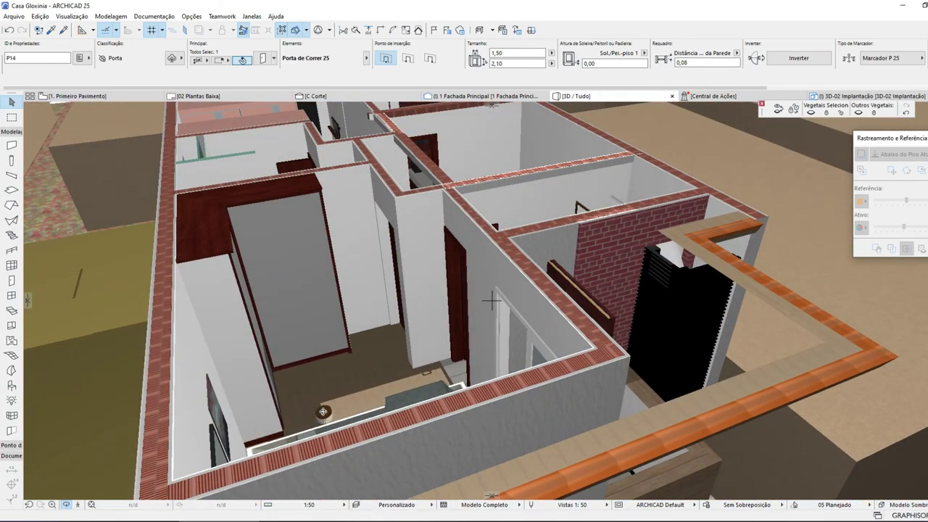
pyautogui.click(323, 411)
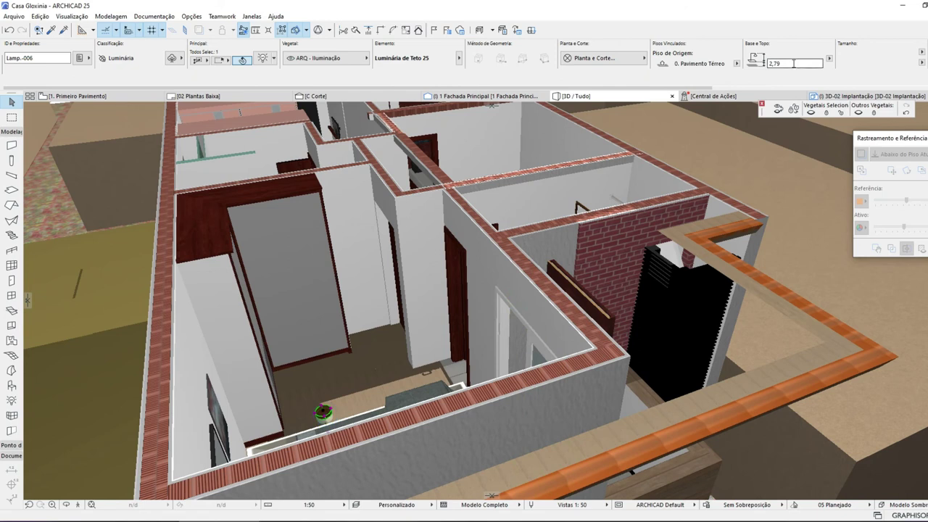
pyautogui.moveTo(793, 64); pyautogui.dragTo(603, 65)
pyautogui.write('2,')
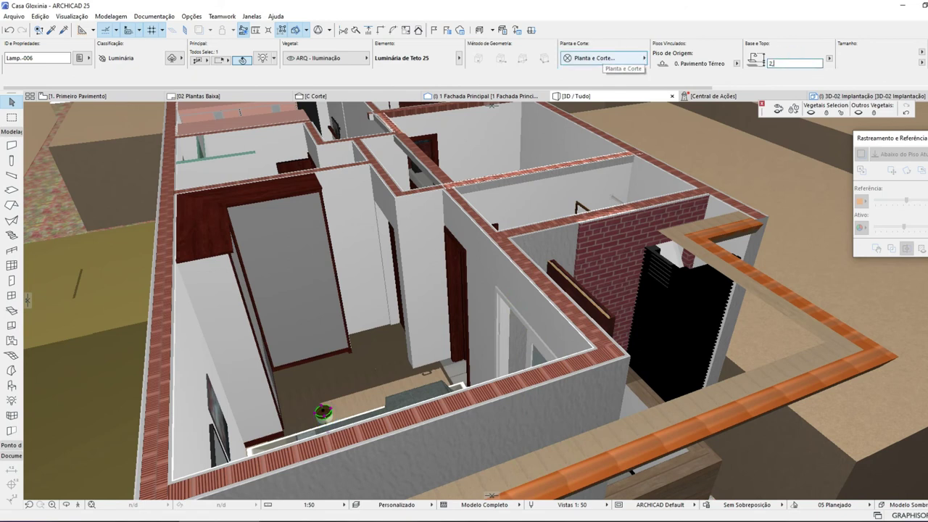
pyautogui.press('Return')
pyautogui.press('Escape')
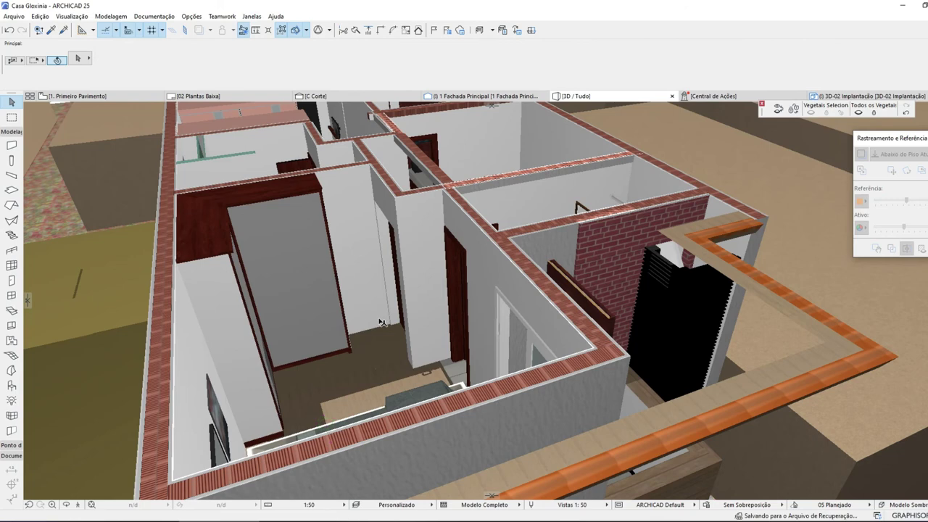
# - Change the custom image of the rug under the bed to Tapete balbueno Turco-Ayla-Ref306.jpg
pyautogui.keyDown('shift'); pyautogui.moveTo(384, 327); pyautogui.dragTo(358, 383, button='middle'); pyautogui.keyUp('shift')
pyautogui.click(404, 302)
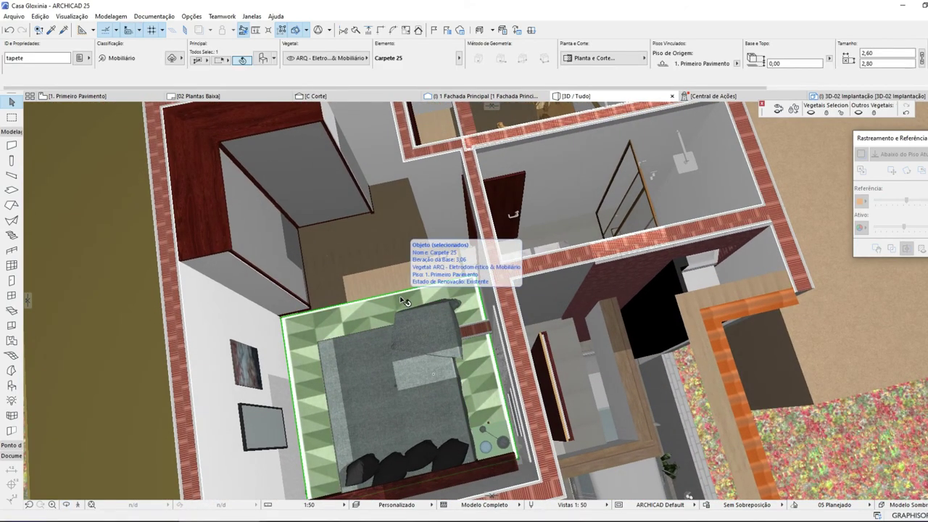
pyautogui.doubleClick(405, 302)
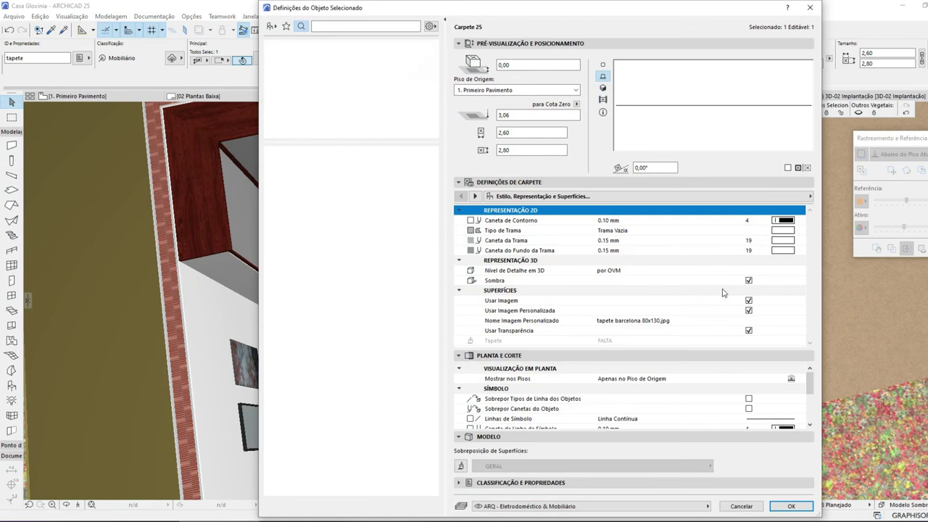
pyautogui.click(747, 320)
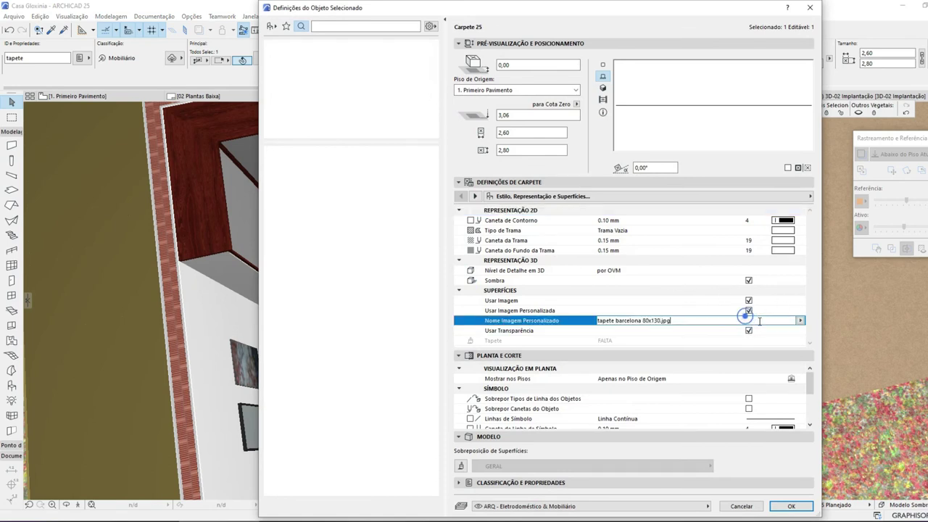
pyautogui.click(801, 321)
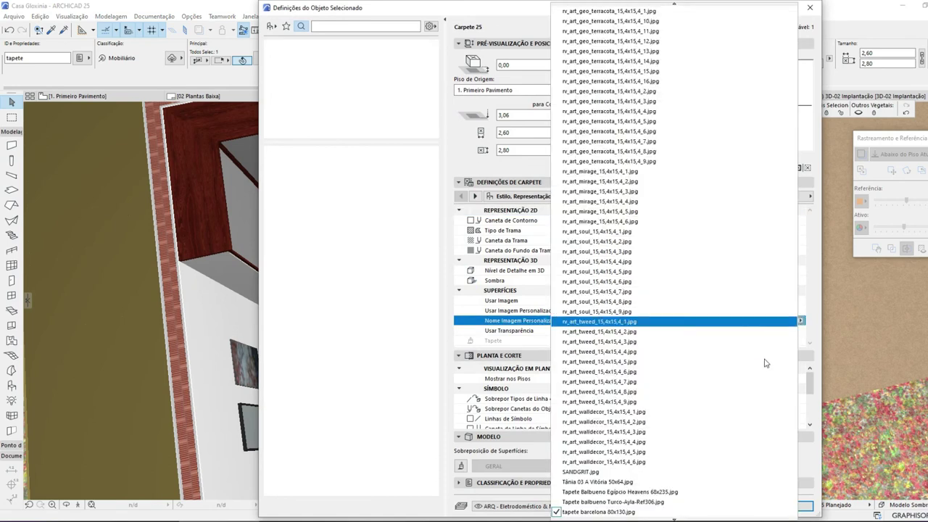
pyautogui.click(675, 502)
pyautogui.click(788, 506)
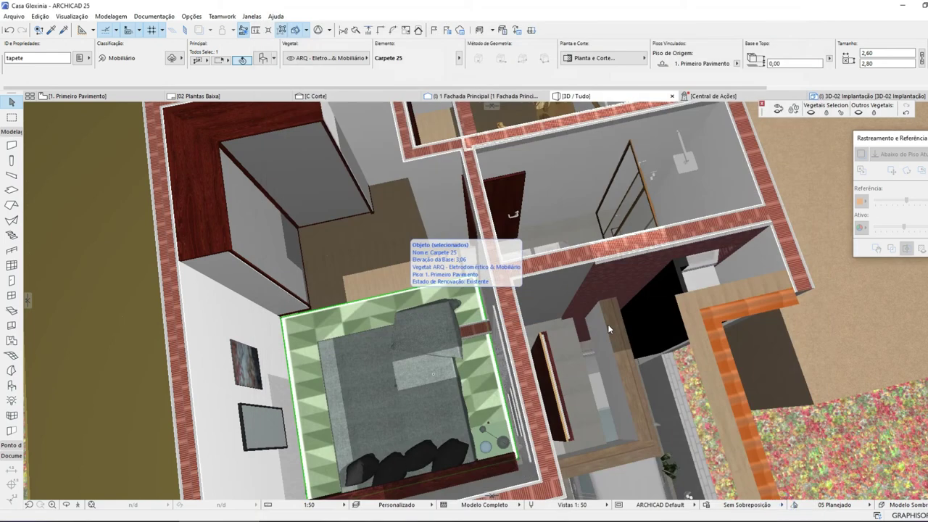
# - Try the Tecido - 02 surface on the double bed's structure (Estrutura da Cama)
pyautogui.doubleClick(446, 386)
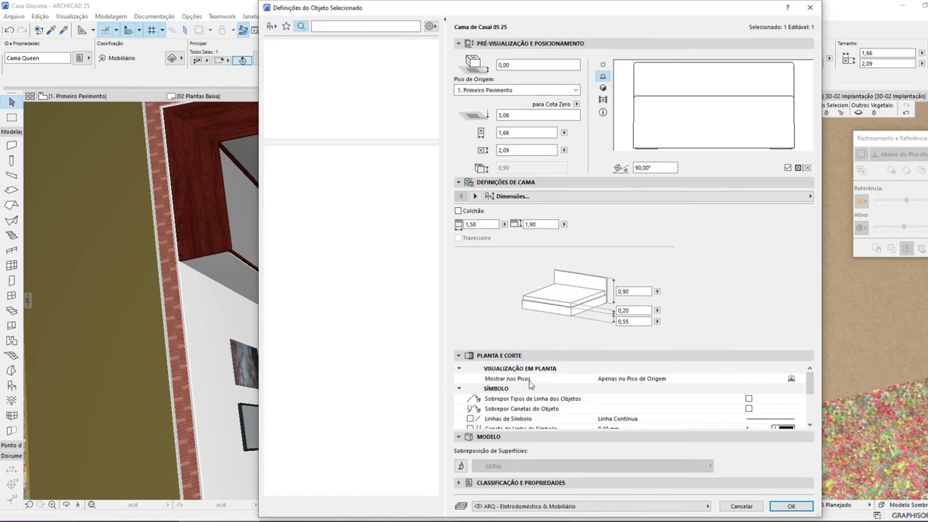
pyautogui.click(615, 195)
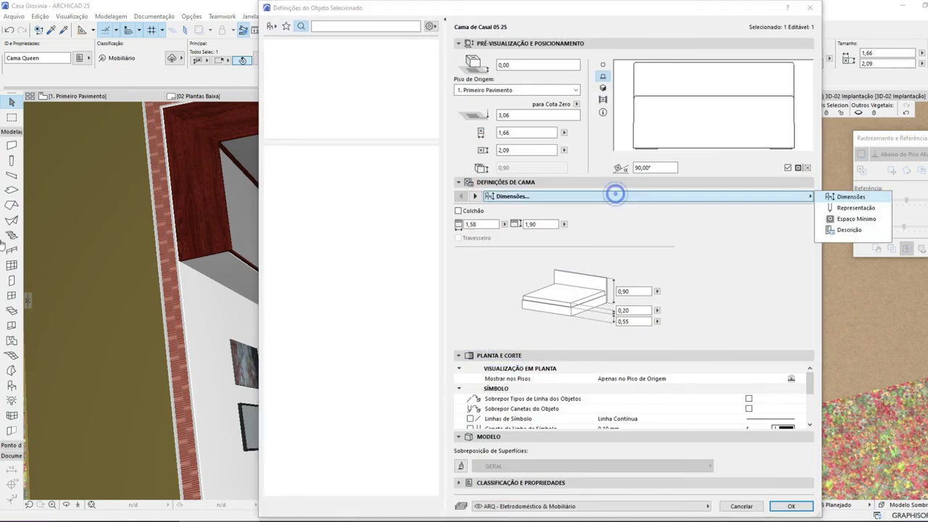
pyautogui.click(874, 211)
pyautogui.scroll(-3, 692, 289)
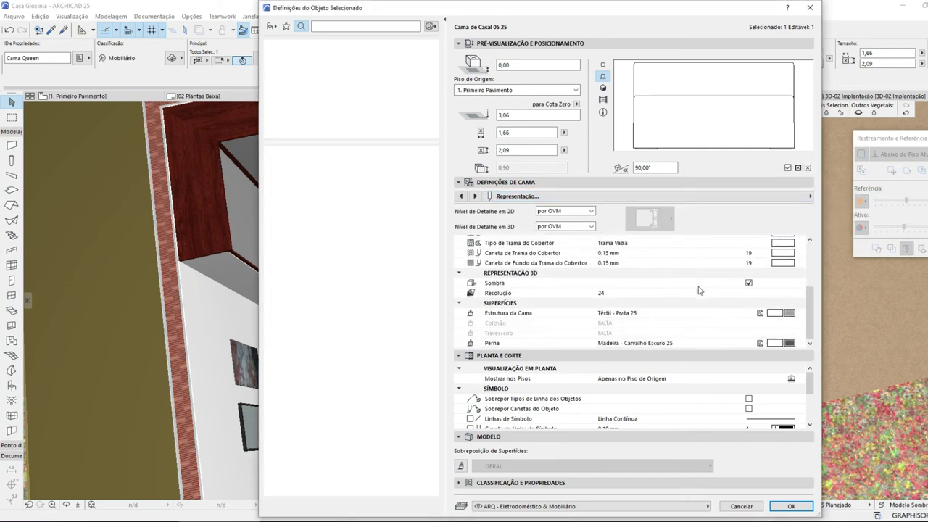
pyautogui.click(787, 310)
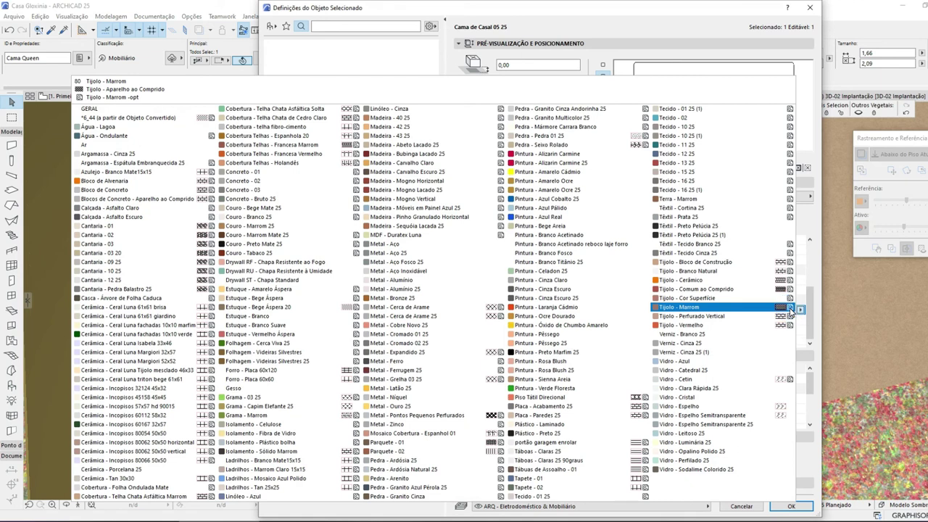
pyautogui.click(720, 119)
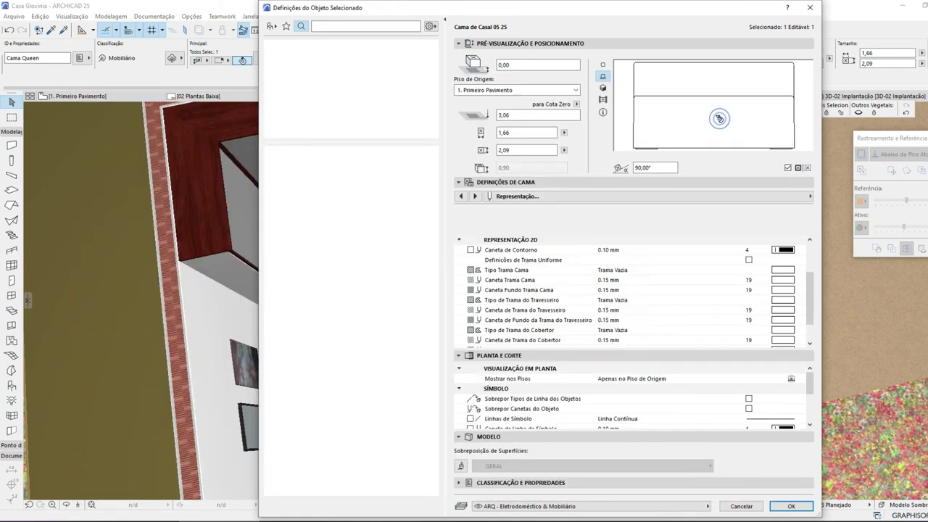
pyautogui.click(791, 506)
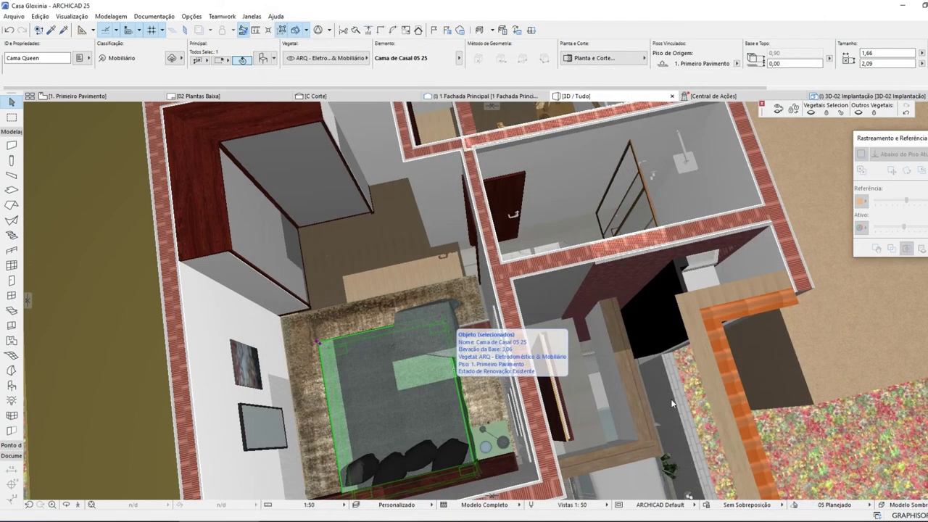
# - Try the Tecido - 10 25 and Tecido - 11 25 surfaces on the bed structure, applying each to the 3D model
pyautogui.doubleClick(435, 372)
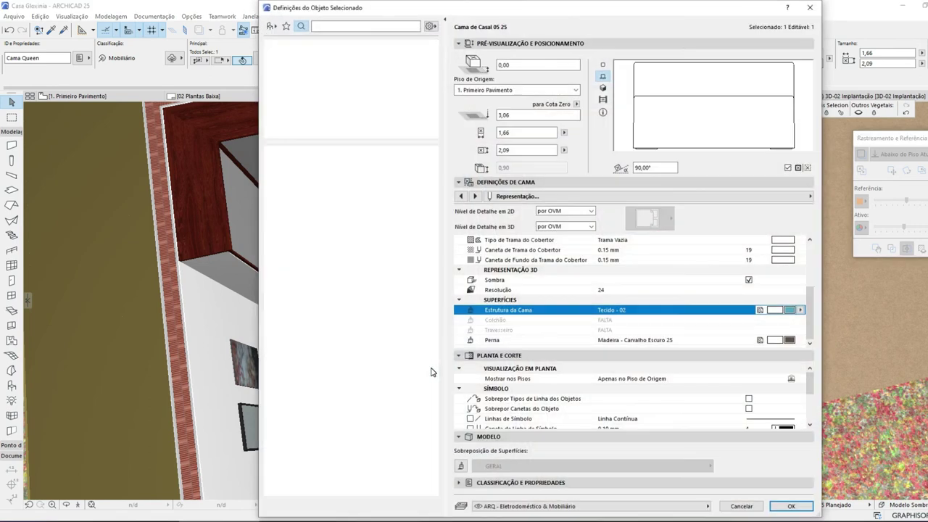
pyautogui.click(796, 313)
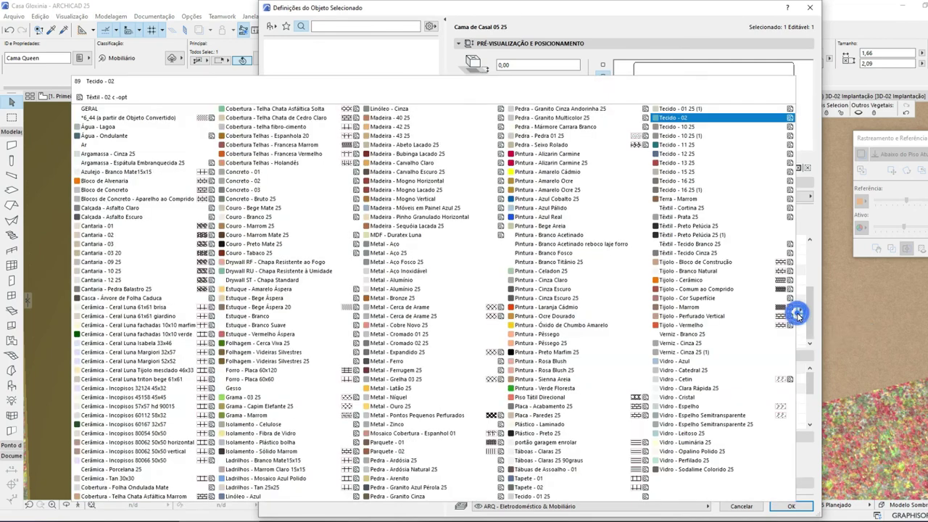
pyautogui.click(711, 126)
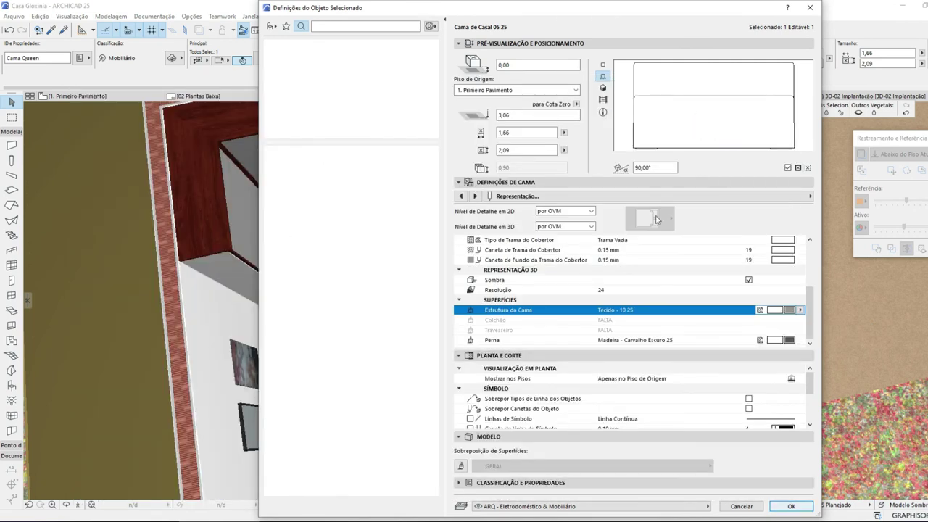
pyautogui.click(791, 506)
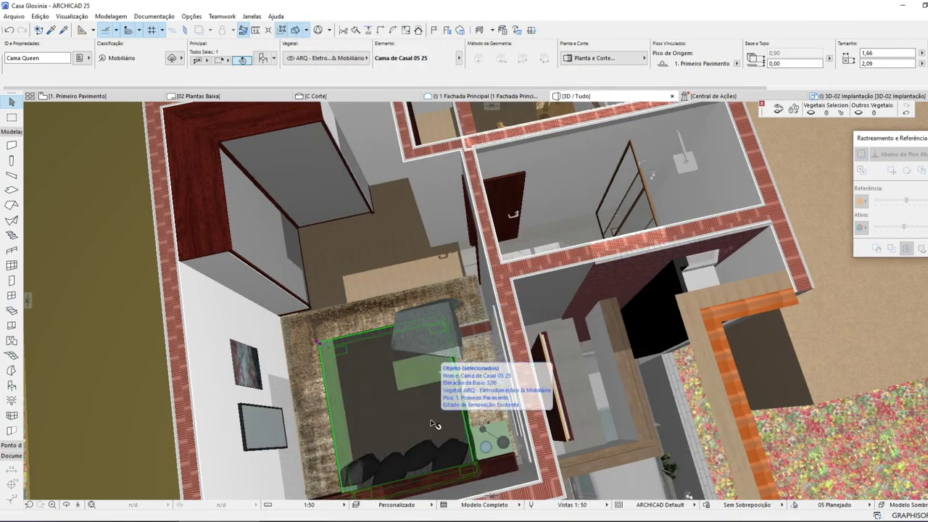
pyautogui.hotkey('ctrl', 't')
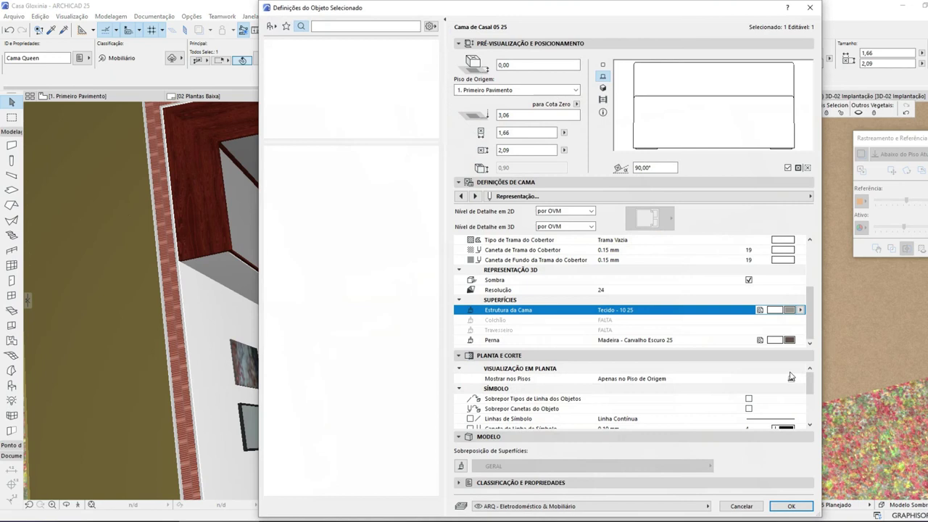
pyautogui.click(801, 310)
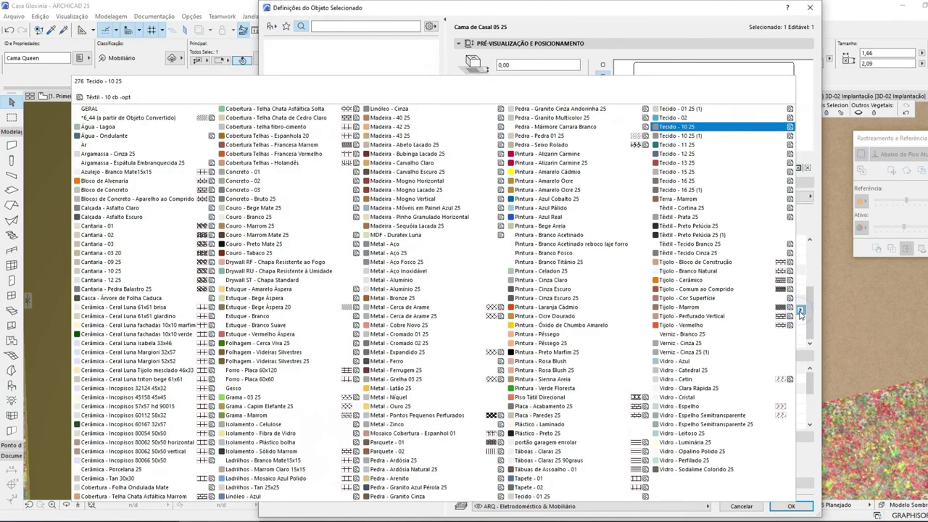
pyautogui.click(705, 145)
pyautogui.click(791, 506)
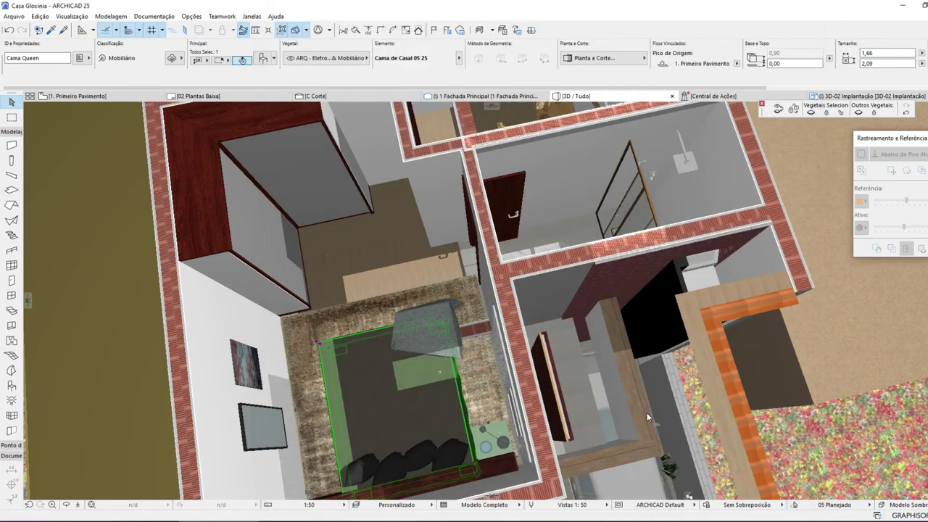
# - Try the Tecido - 12 25 and Tecido - 13 25 surfaces on the bed structure, applying each to the 3D model
pyautogui.hotkey('ctrl', 't')
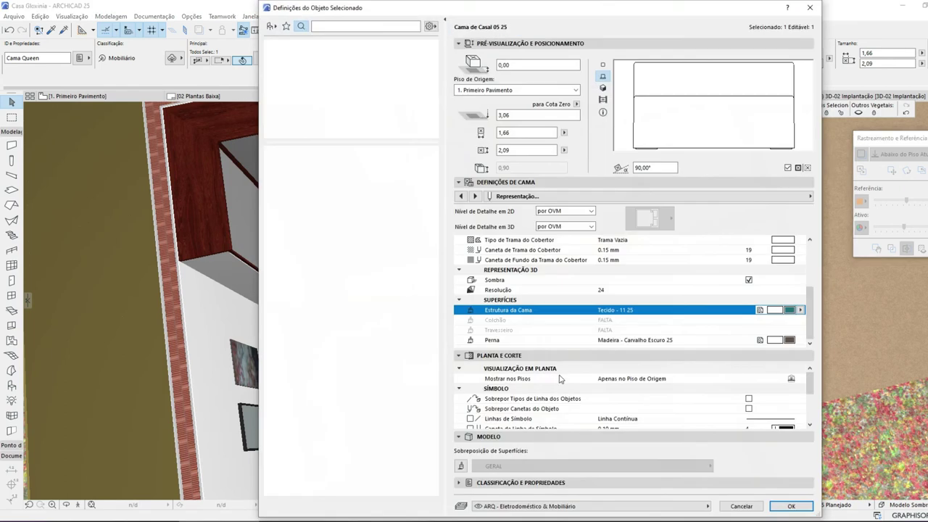
pyautogui.click(804, 316)
pyautogui.click(715, 160)
pyautogui.click(790, 505)
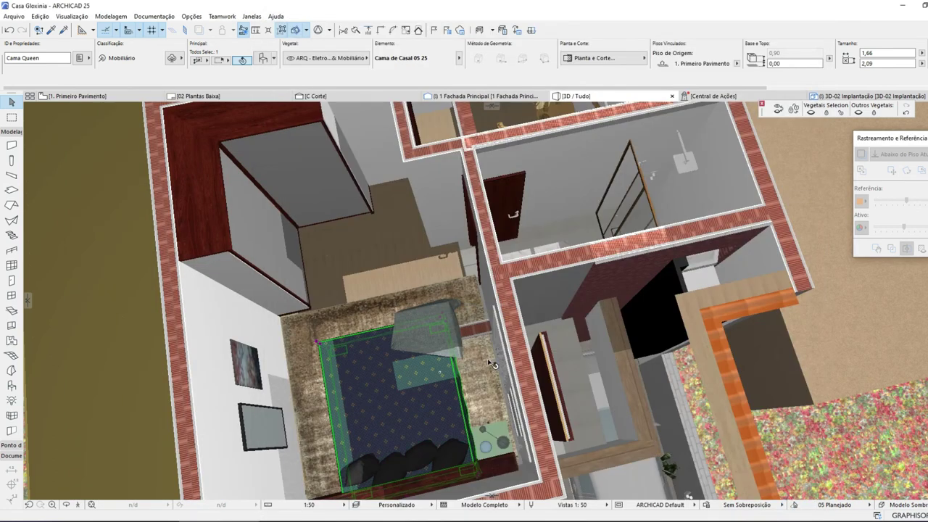
pyautogui.hotkey('ctrl', 't')
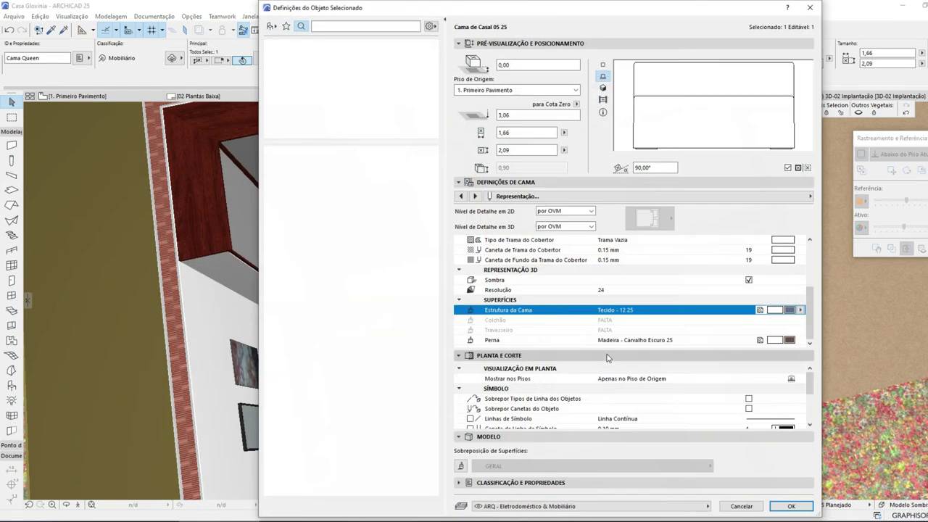
pyautogui.click(800, 311)
pyautogui.click(678, 162)
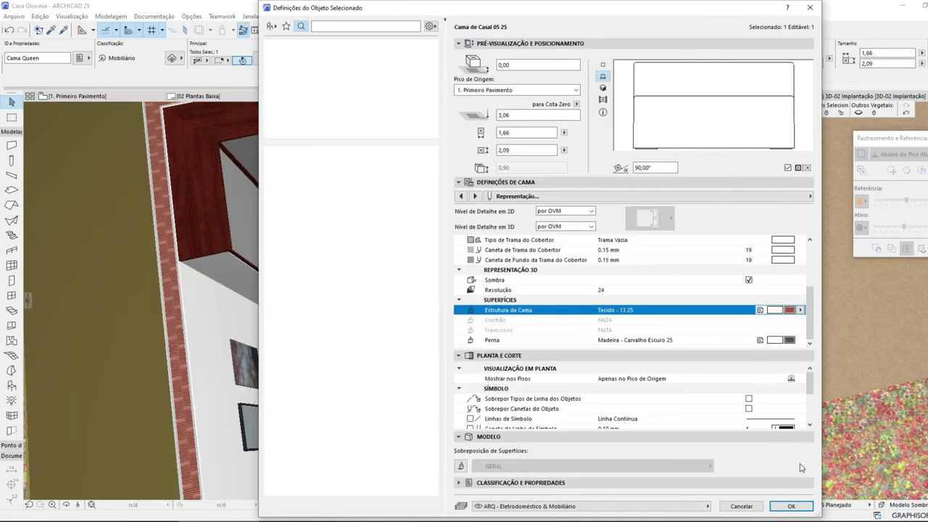
pyautogui.click(794, 506)
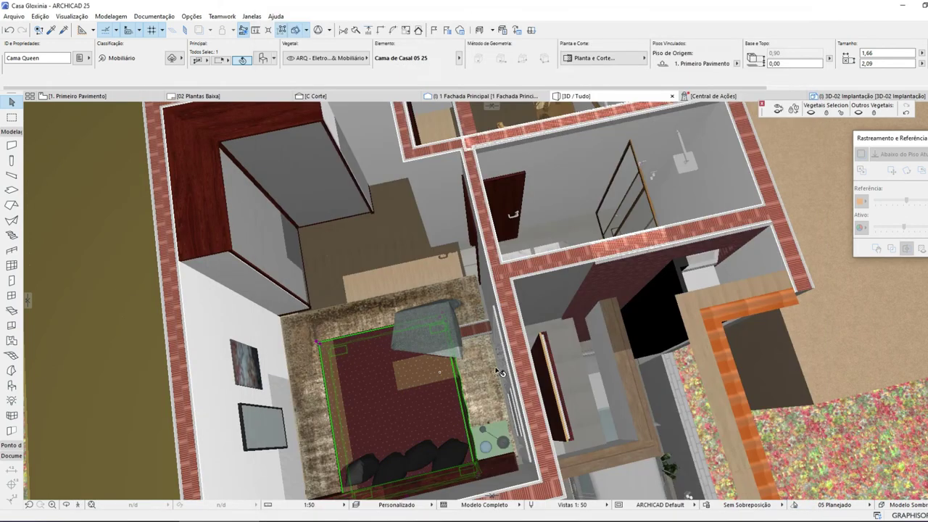
# - Set the bed structure's surface to Tecido - 15 25
pyautogui.hotkey('ctrl', 't')
pyautogui.click(798, 312)
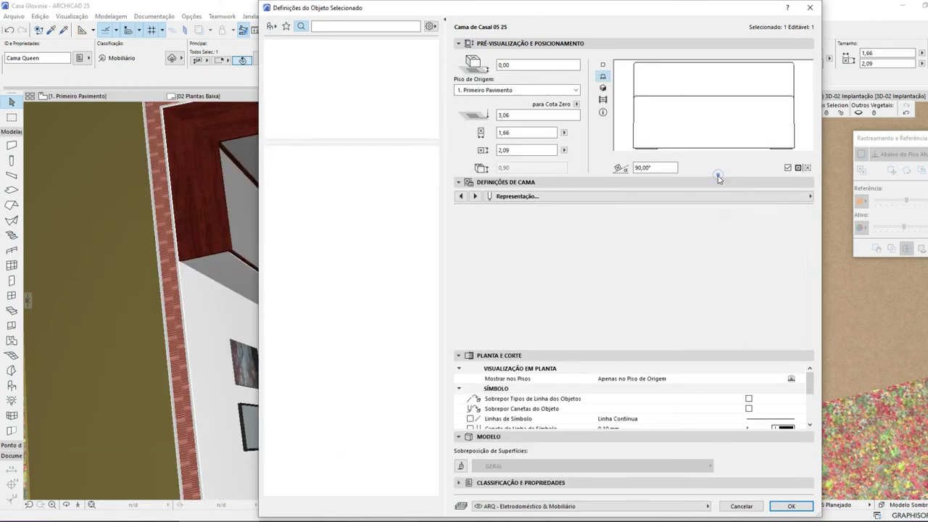
pyautogui.click(720, 172)
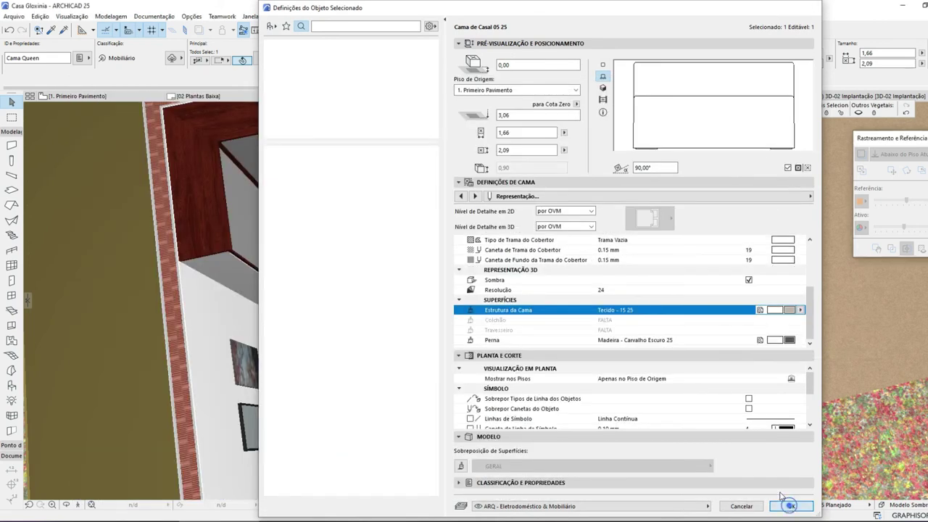
pyautogui.click(786, 505)
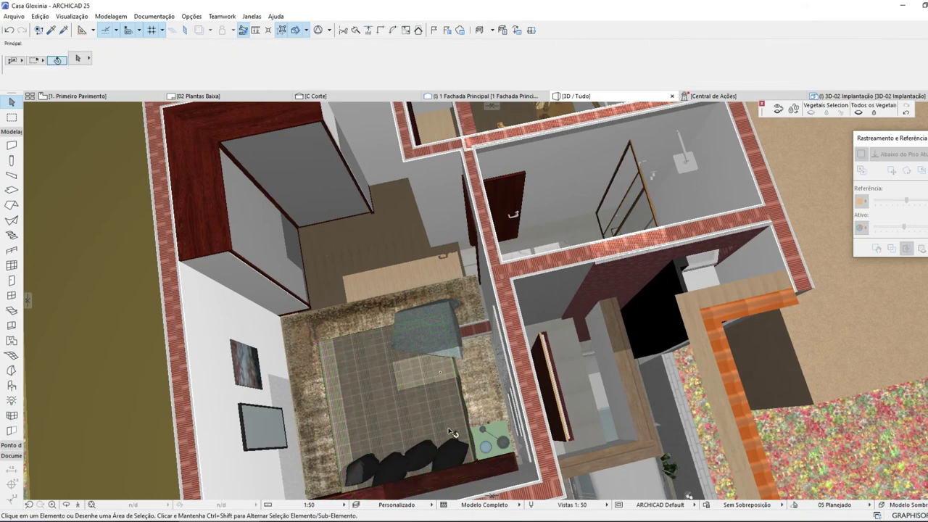
# - Link the top of the low wall behind the bedroom mirror to 1. Primeiro Pavimento with a top offset of 0
pyautogui.keyDown('shift'); pyautogui.moveTo(484, 417); pyautogui.dragTo(310, 390, button='middle'); pyautogui.keyUp('shift')
pyautogui.keyDown('shift'); pyautogui.moveTo(533, 356); pyautogui.dragTo(340, 293, button='middle'); pyautogui.keyUp('shift')
pyautogui.scroll(6, 600, 170)
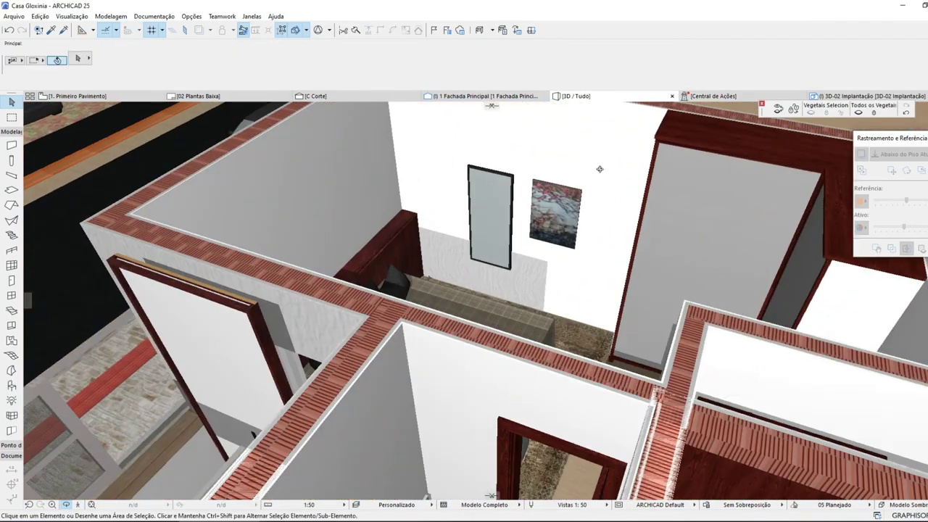
pyautogui.keyDown('shift'); pyautogui.moveTo(578, 205); pyautogui.dragTo(528, 305, button='middle'); pyautogui.keyUp('shift')
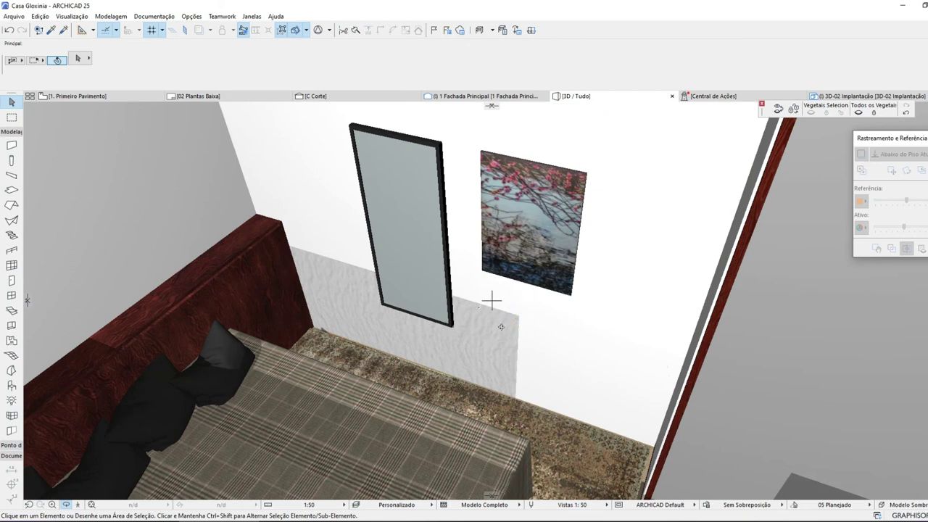
pyautogui.click(502, 325)
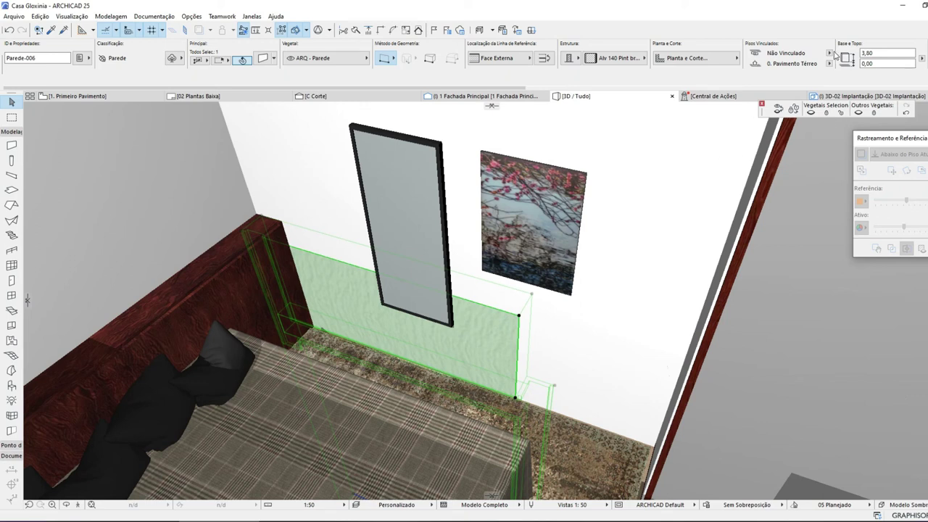
pyautogui.click(831, 54)
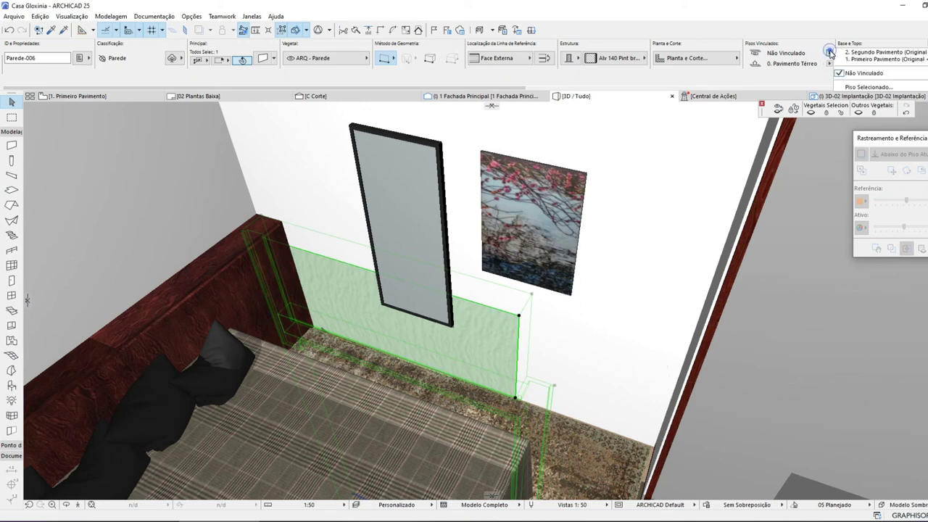
pyautogui.click(887, 60)
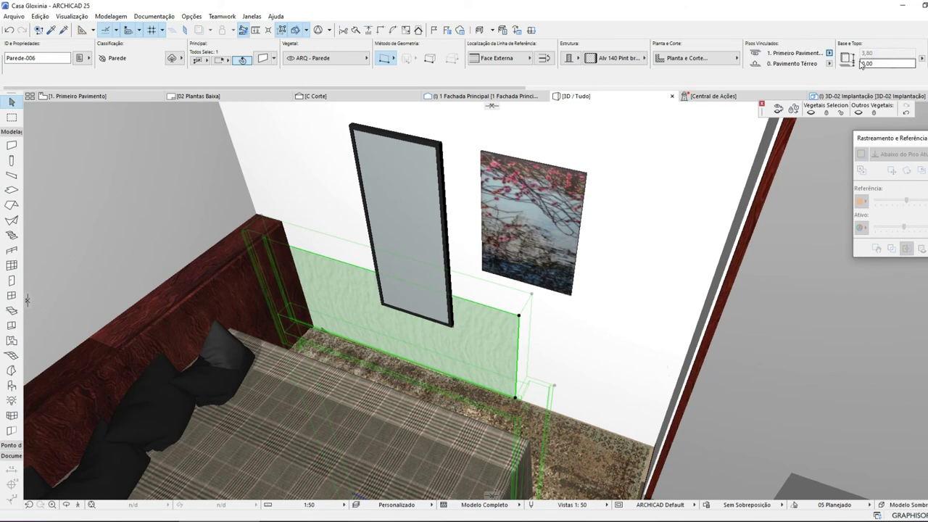
pyautogui.hotkey('ctrl', 't')
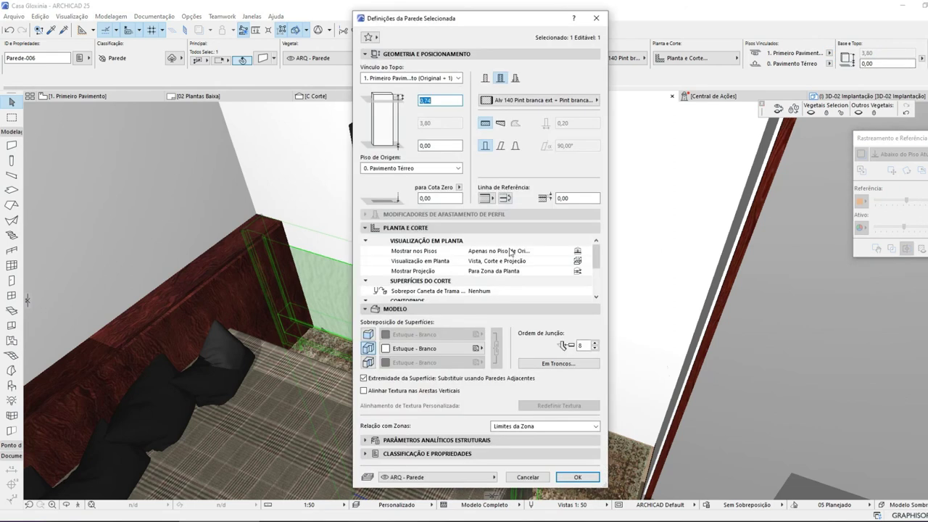
pyautogui.write('0')
pyautogui.press('Return')
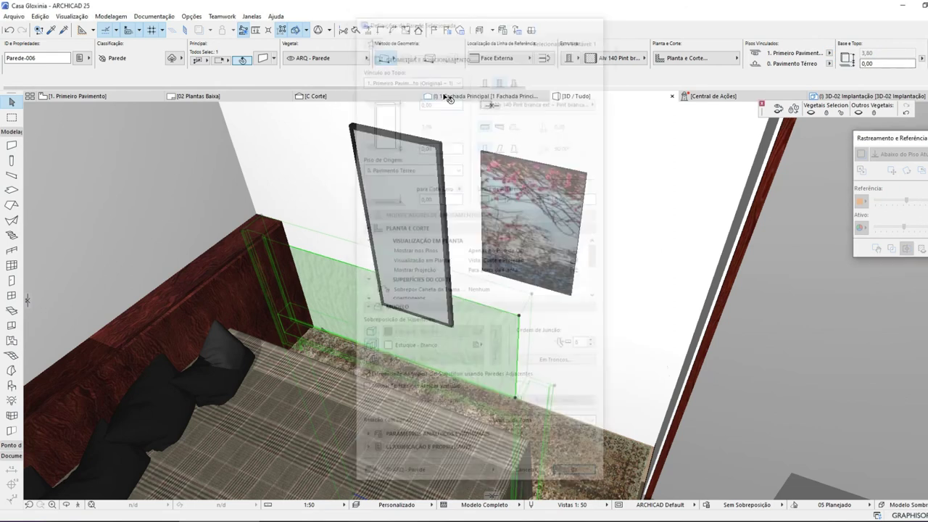
pyautogui.press('Escape')
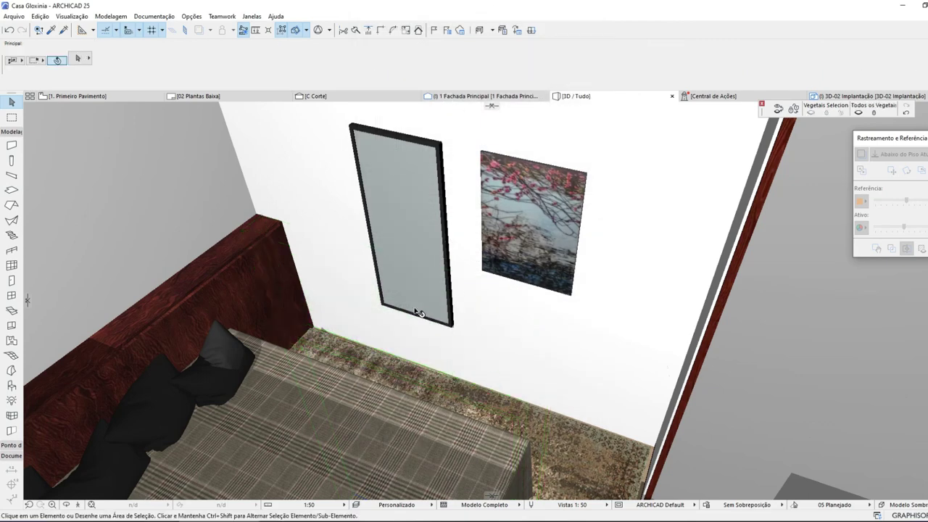
# - Examine the bedroom, stair hall and adjoining bathroom from above in the 3D model
pyautogui.scroll(-5, 504, 303)
pyautogui.keyDown('shift'); pyautogui.moveTo(418, 296); pyautogui.dragTo(599, 404, button='middle'); pyautogui.keyUp('shift')
pyautogui.keyDown('shift'); pyautogui.moveTo(559, 372); pyautogui.dragTo(202, 289, button='middle'); pyautogui.keyUp('shift')
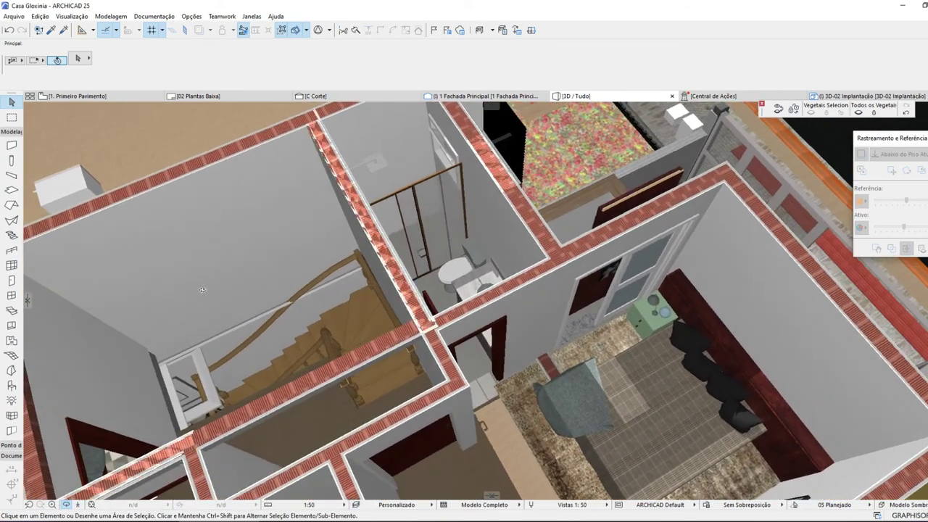
pyautogui.scroll(3, 192, 318)
pyautogui.keyDown('shift'); pyautogui.moveTo(373, 386); pyautogui.dragTo(236, 368, button='middle'); pyautogui.keyUp('shift')
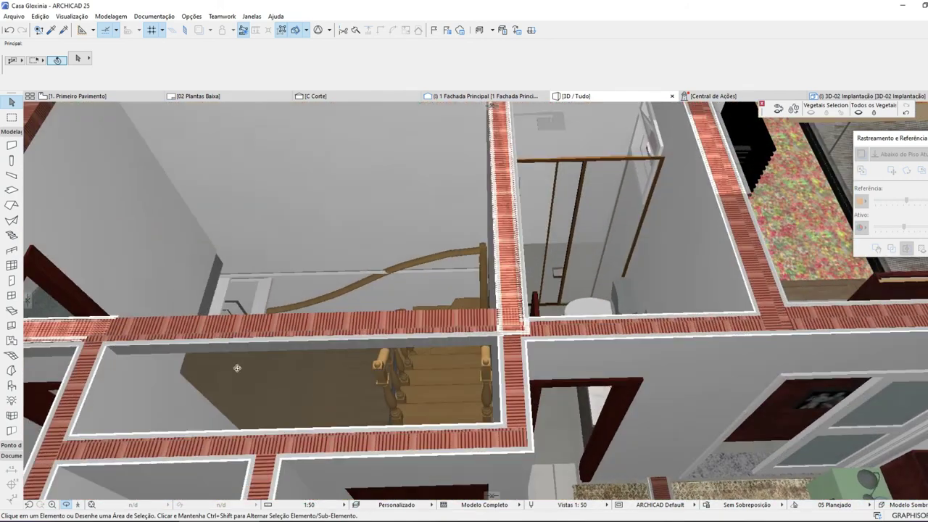
pyautogui.scroll(-5, 377, 348)
pyautogui.keyDown('shift'); pyautogui.moveTo(564, 389); pyautogui.dragTo(287, 474, button='middle'); pyautogui.keyUp('shift')
pyautogui.scroll(3, 401, 313)
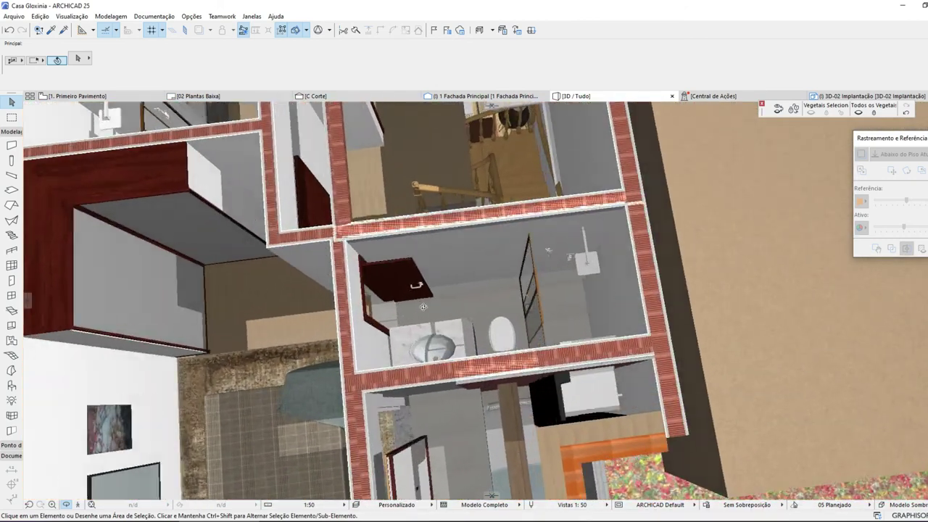
pyautogui.scroll(2, 414, 316)
pyautogui.moveTo(440, 230); pyautogui.dragTo(394, 414, button='middle')
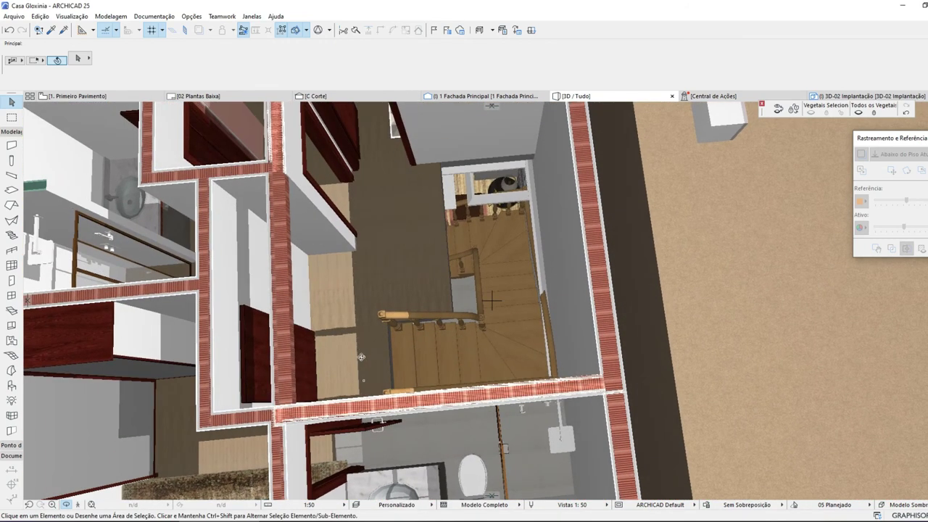
# - Check the model attributes and surface finishes of the 0,60 x 2,10 hinged bathroom door
pyautogui.click(366, 433)
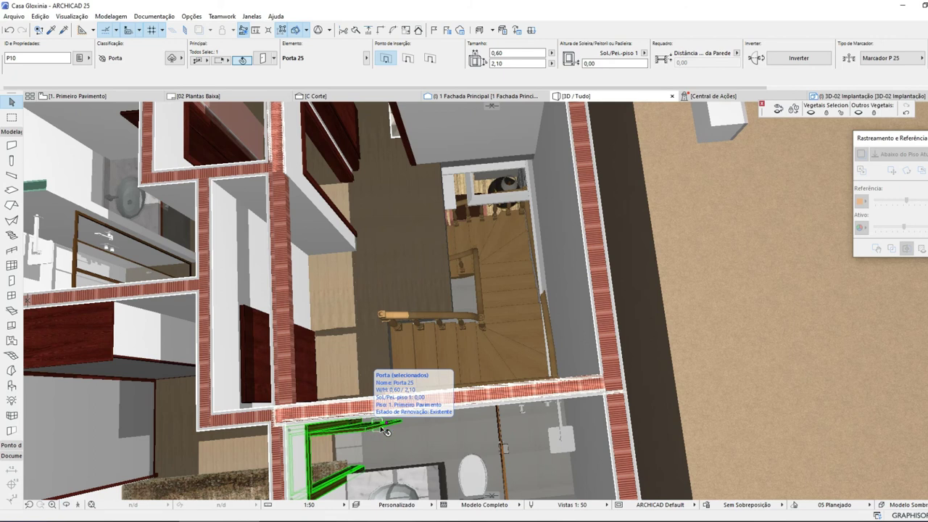
pyautogui.doubleClick(385, 431)
pyautogui.click(552, 280)
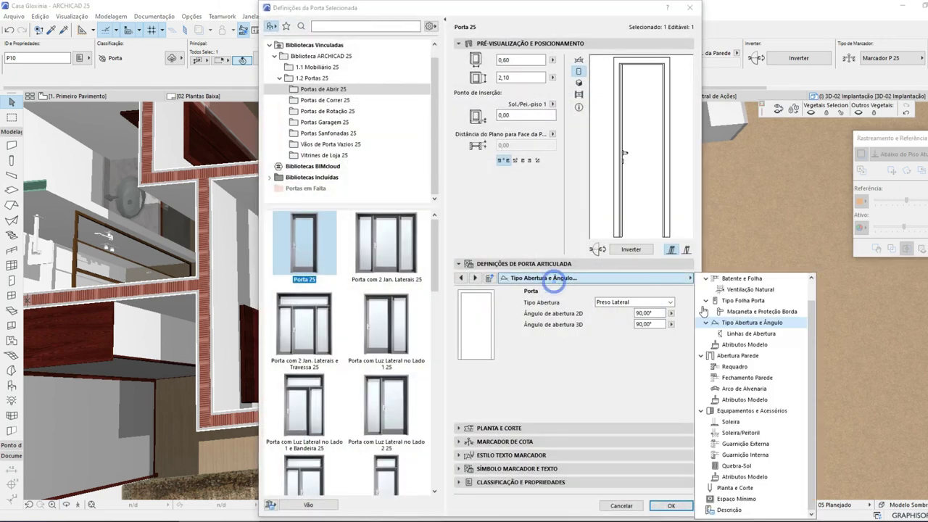
pyautogui.click(747, 400)
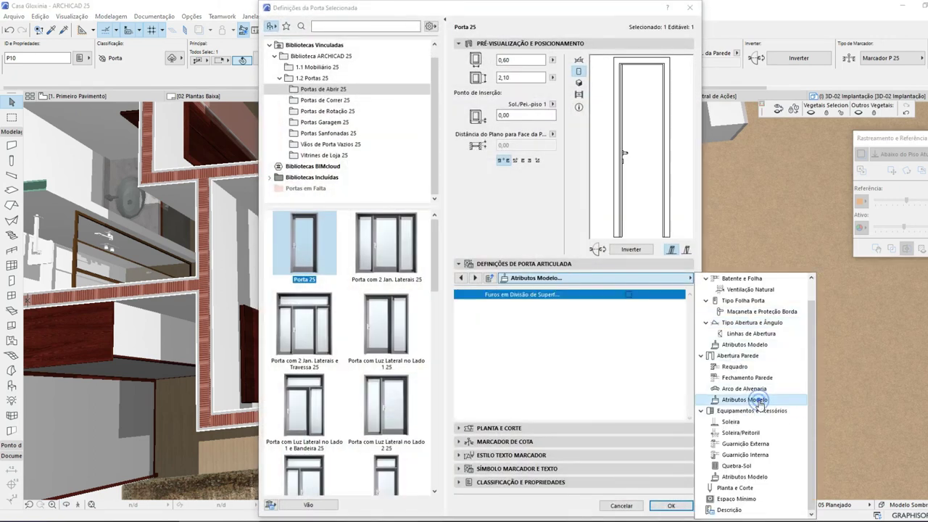
pyautogui.click(761, 347)
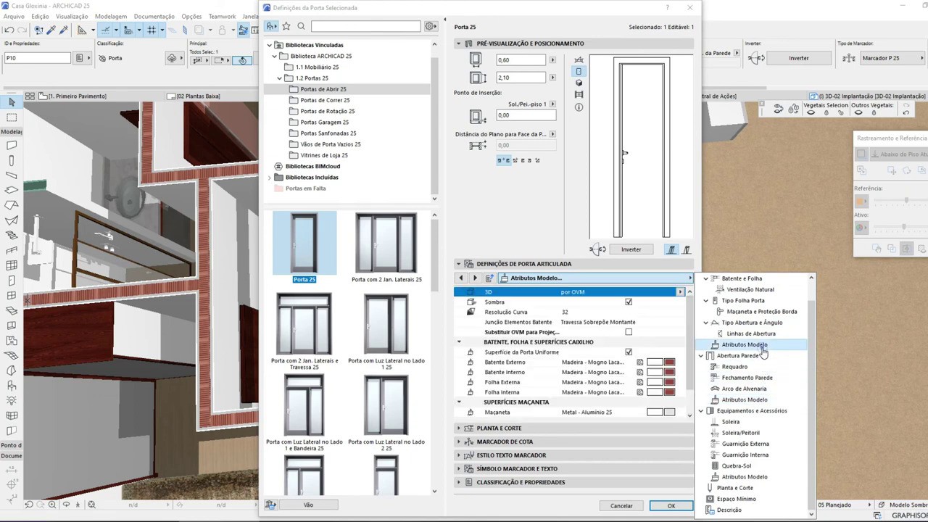
pyautogui.click(618, 362)
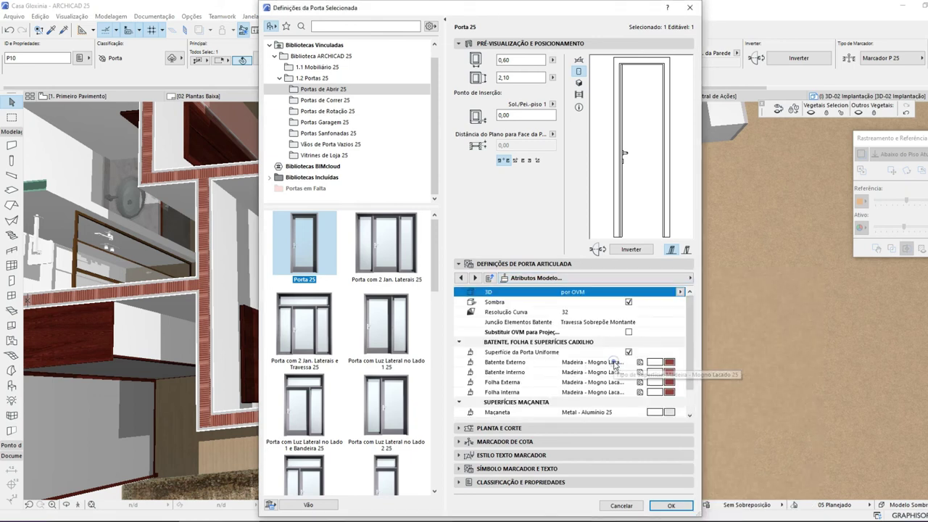
pyautogui.click(671, 506)
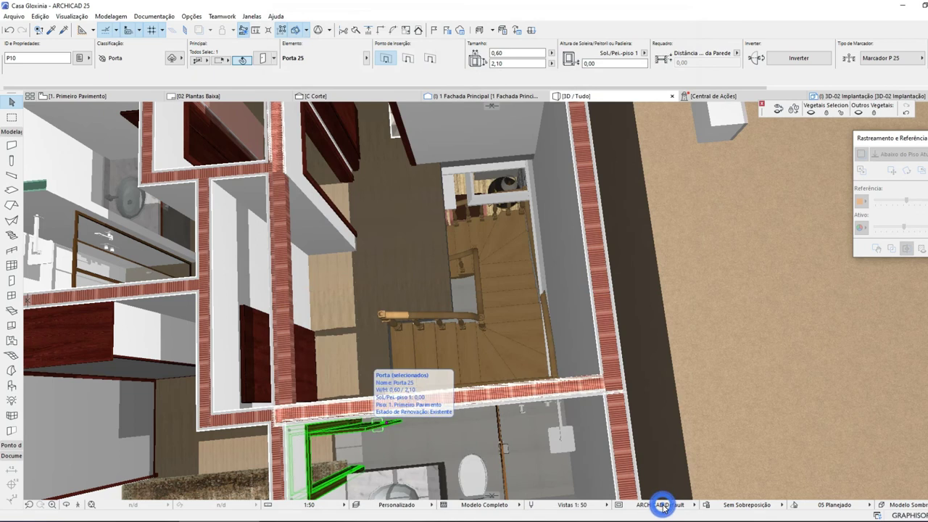
pyautogui.press('Escape')
# - Check the leaf surfaces in the model attributes of the 0,90 x 2,10 exterior sliding door beside the stair hall
pyautogui.click(252, 316)
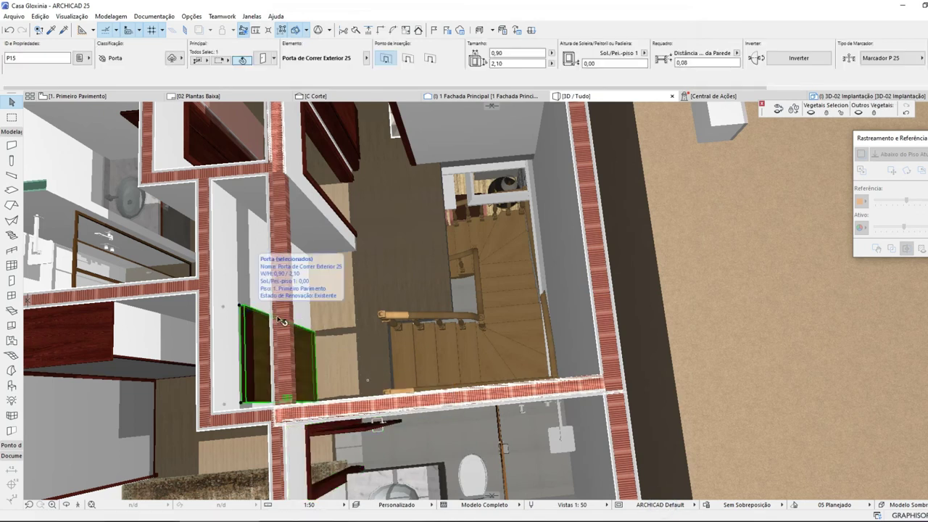
pyautogui.hotkey('ctrl', 't')
pyautogui.click(564, 280)
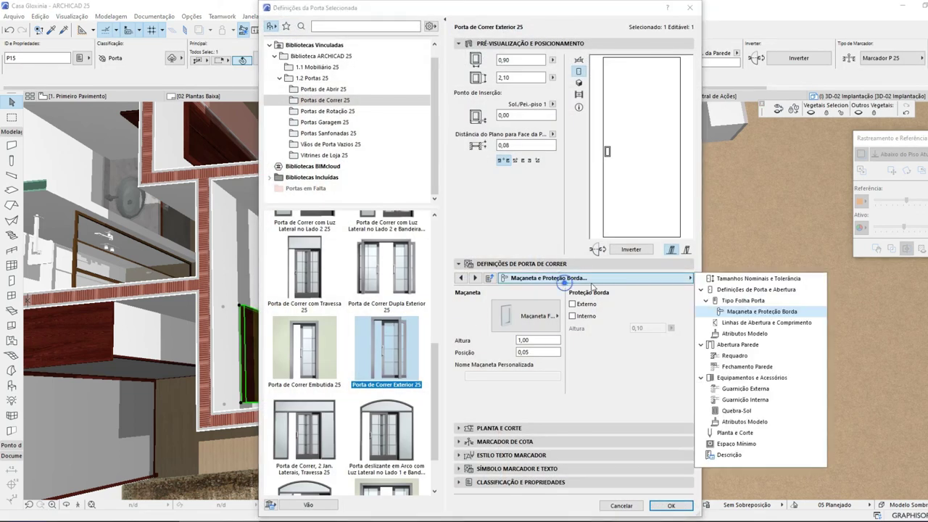
pyautogui.click(770, 335)
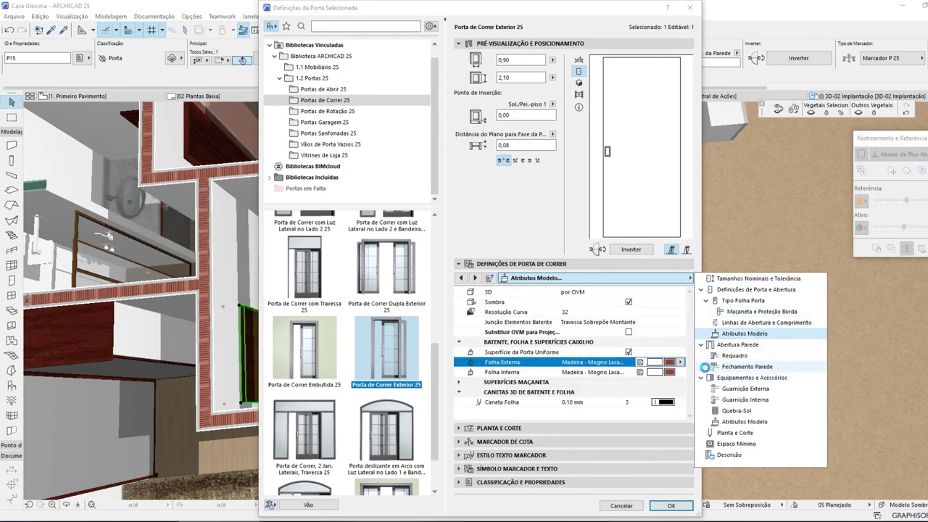
pyautogui.click(671, 506)
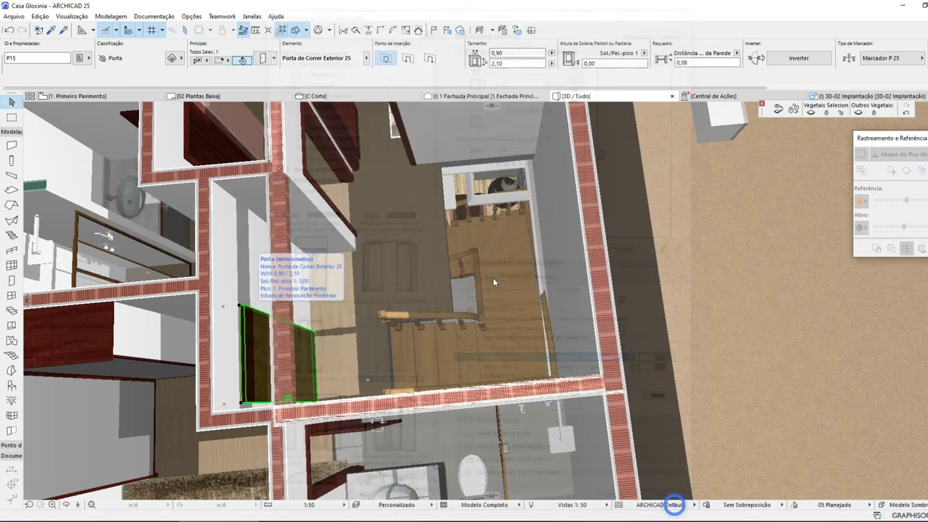
pyautogui.press('Escape')
# - Set both side depths of the bedroom's L-shaped wardrobe to 0,60 and save the project
pyautogui.scroll(-2, 410, 223)
pyautogui.moveTo(327, 229); pyautogui.dragTo(375, 210, button='middle')
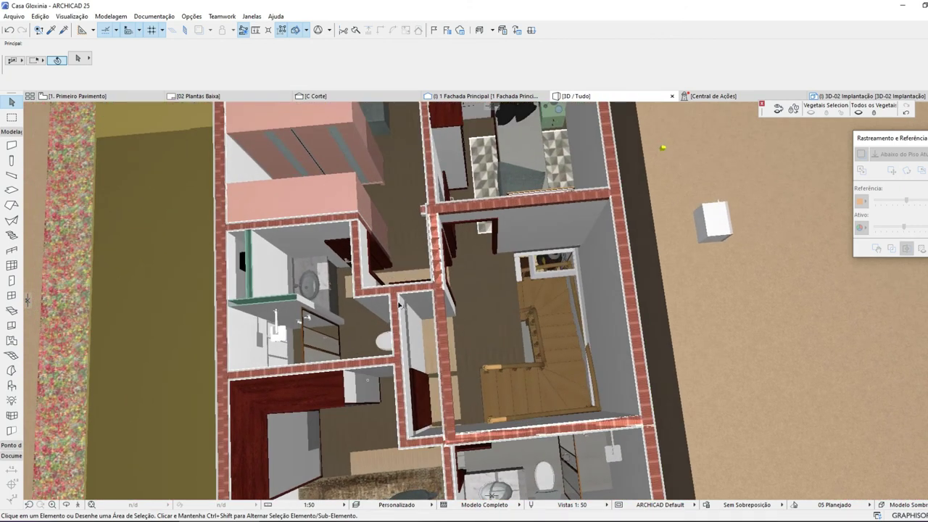
pyautogui.scroll(-1, 382, 251)
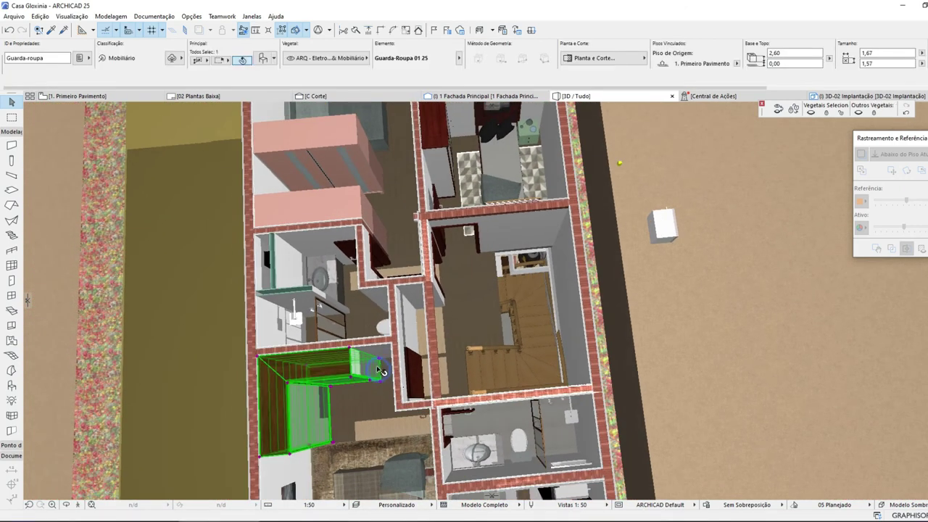
pyautogui.keyDown('shift'); pyautogui.moveTo(384, 375); pyautogui.dragTo(320, 279, button='middle'); pyautogui.keyUp('shift')
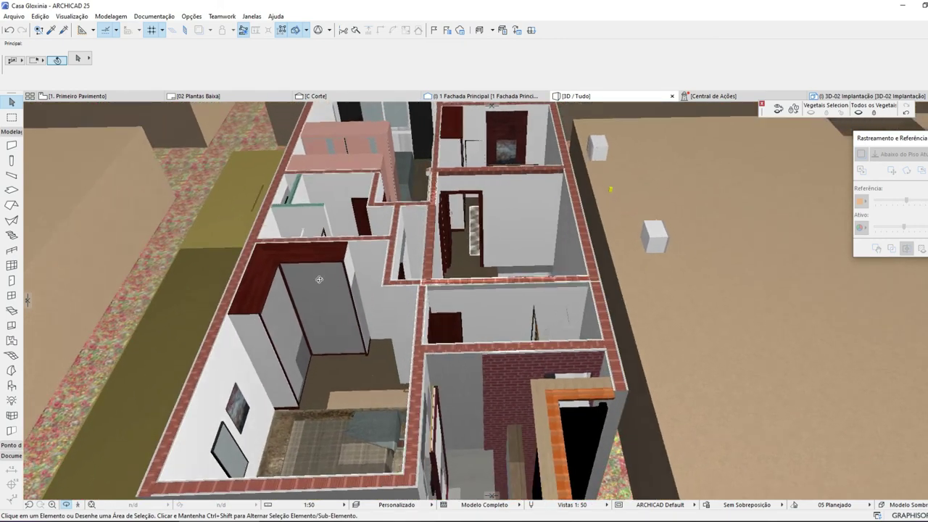
pyautogui.doubleClick(286, 268)
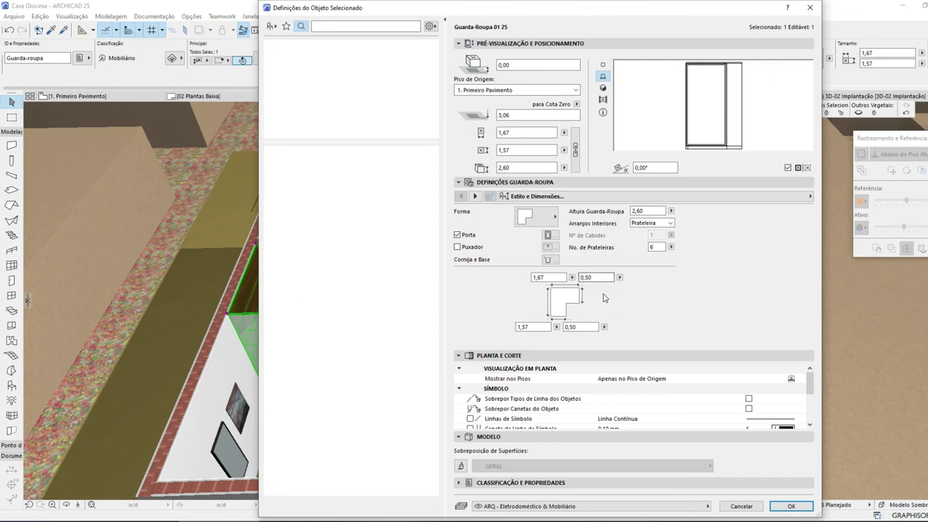
pyautogui.doubleClick(607, 277)
pyautogui.write(',6')
pyautogui.doubleClick(582, 327)
pyautogui.write(',')
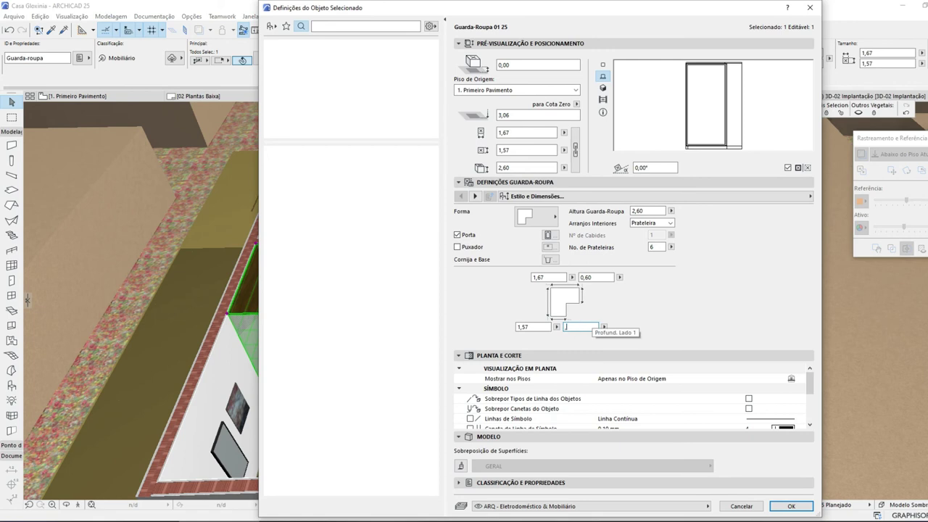
pyautogui.write('6')
pyautogui.press('Return')
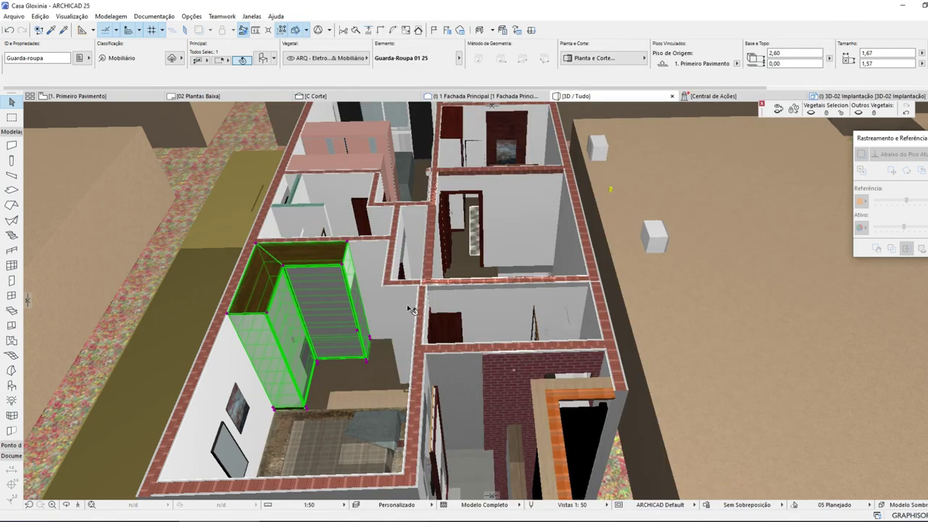
pyautogui.press('Escape')
pyautogui.click(15, 16)
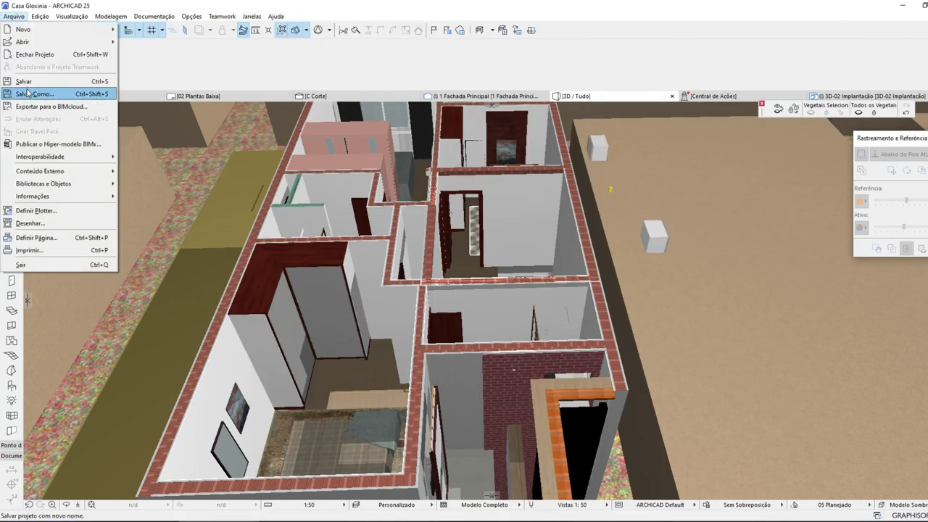
pyautogui.click(31, 80)
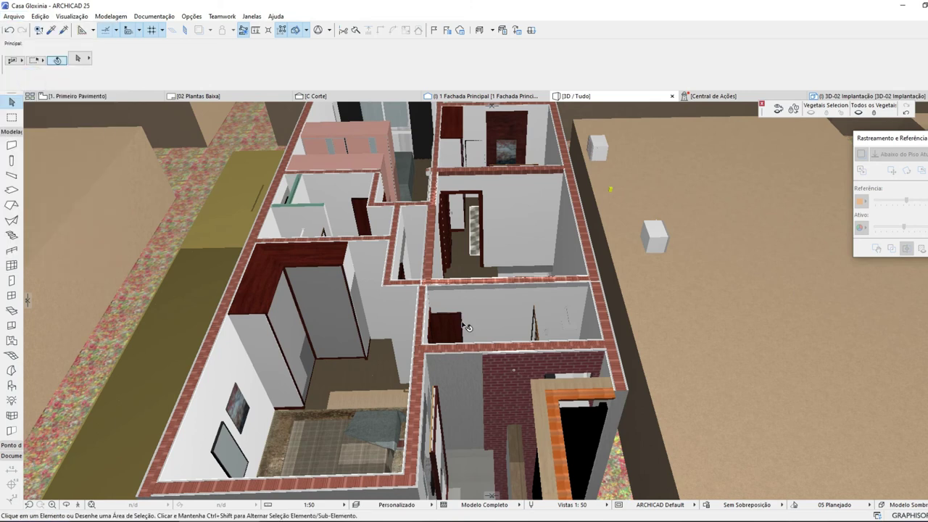
# - Hide the layer of the Casa 2 - 1oPav zone, ARQ - Zona Área Casa, in the 1. Primeiro Pavimento plan
pyautogui.click(127, 97)
pyautogui.click(432, 326)
pyautogui.scroll(-5, 436, 304)
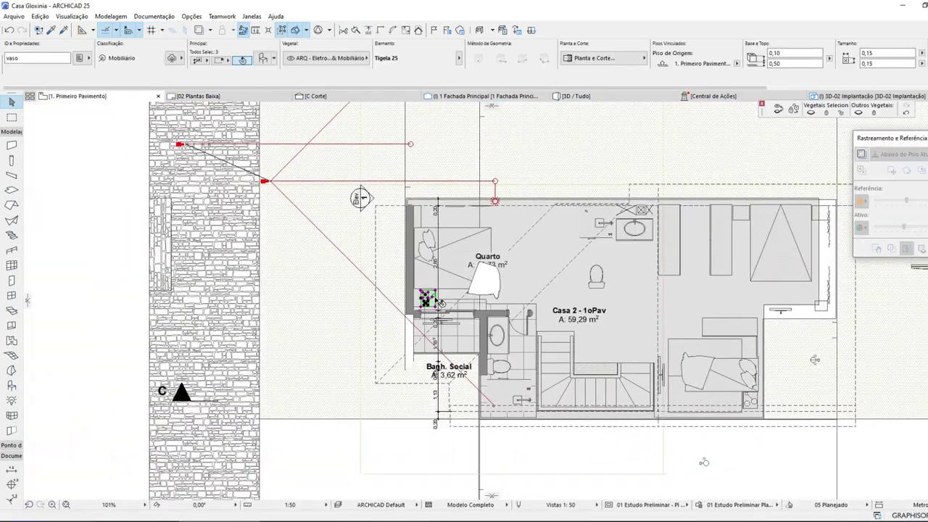
pyautogui.moveTo(664, 302); pyautogui.dragTo(499, 295, button='middle')
pyautogui.press('Escape')
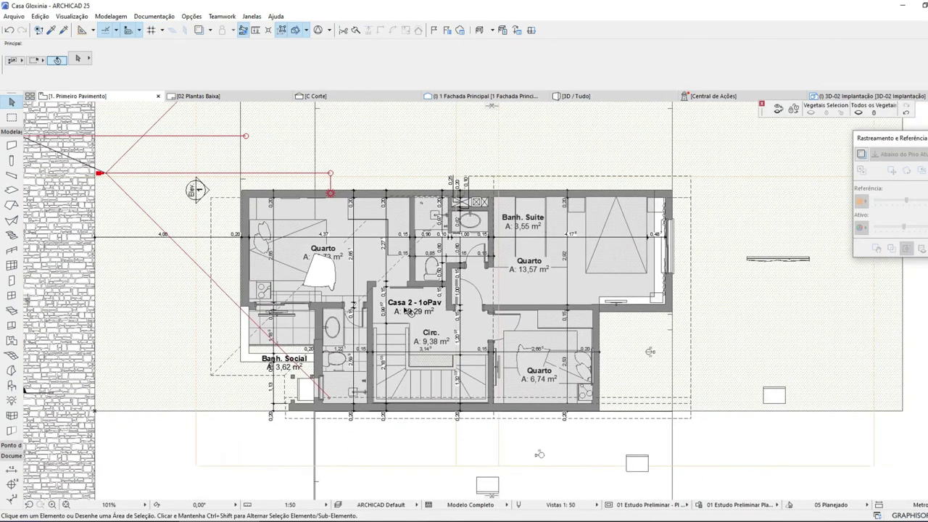
pyautogui.click(427, 309)
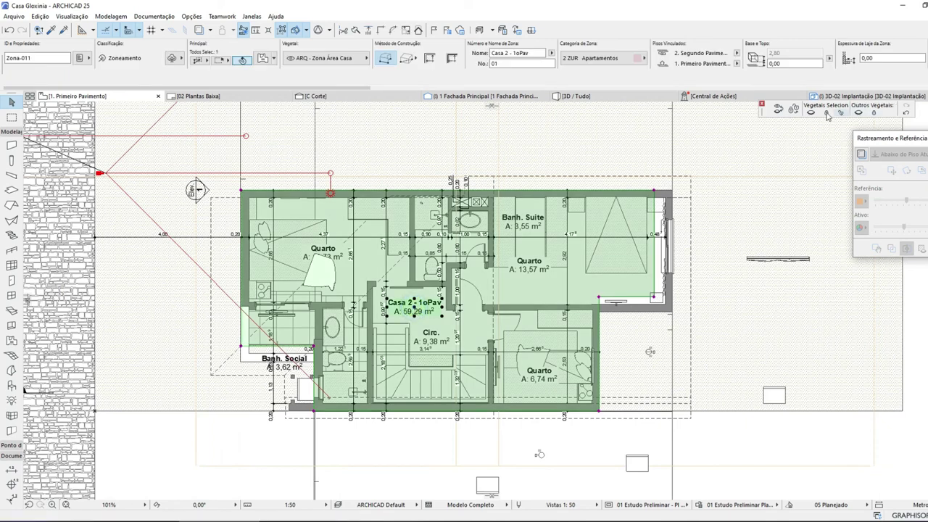
pyautogui.click(810, 114)
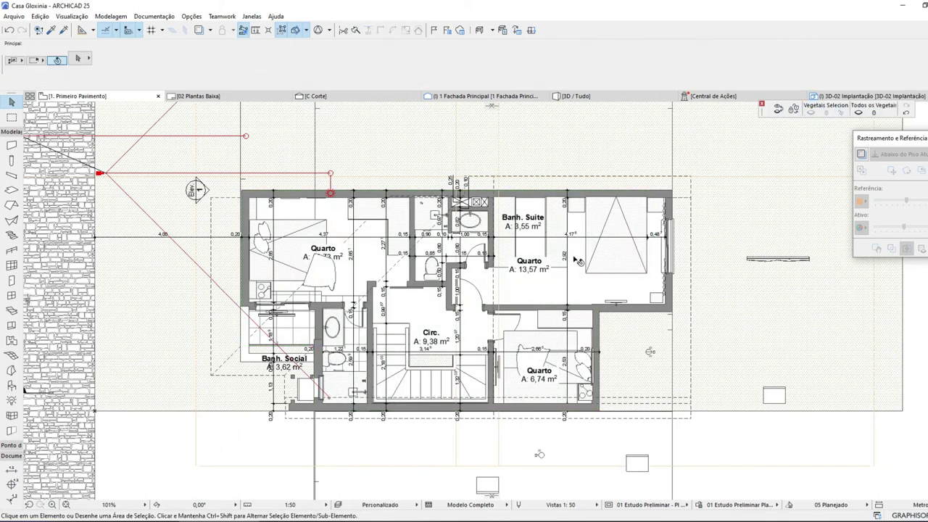
pyautogui.scroll(4, 578, 261)
pyautogui.click(476, 279)
pyautogui.press('Escape')
pyautogui.click(477, 280)
pyautogui.press('Escape')
pyautogui.click(478, 280)
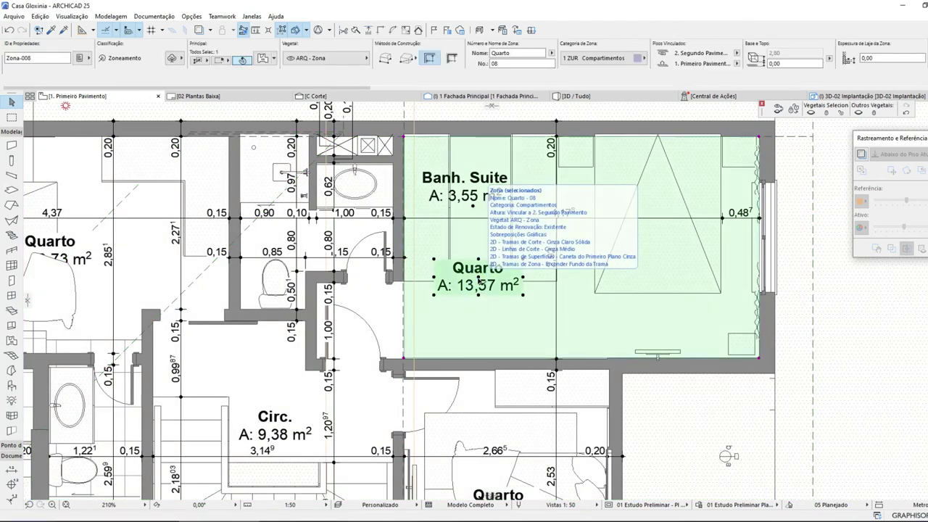
pyautogui.scroll(-2, 562, 283)
pyautogui.scroll(5, 449, 330)
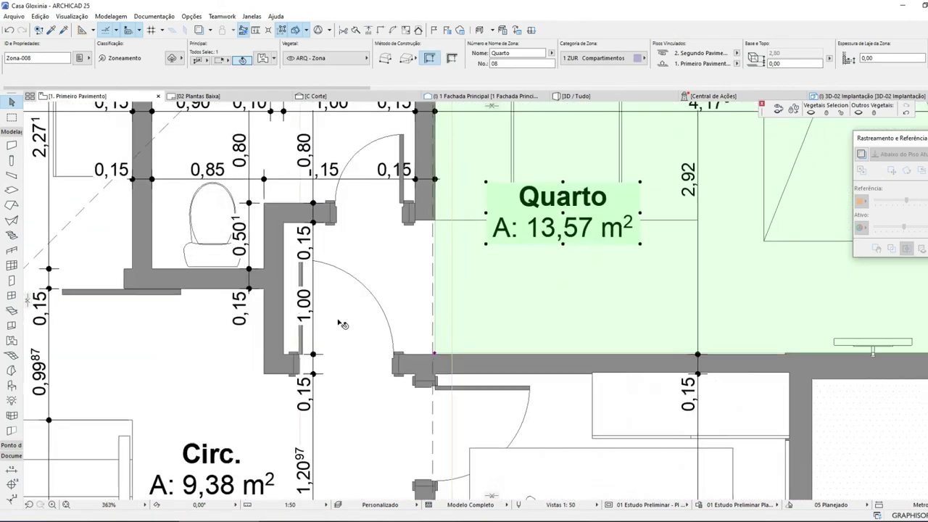
# - Intersect the short vertical wall beside the suite bathroom's toilet with the horizontal wall below the toilet
pyautogui.click(287, 297)
pyautogui.press('Escape')
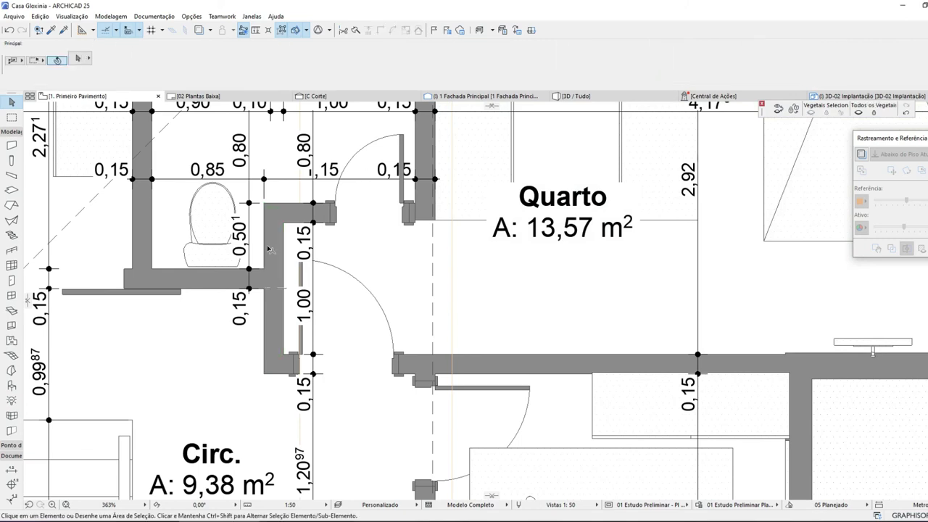
pyautogui.click(268, 250)
pyautogui.keyDown('shift'); pyautogui.click(219, 289); pyautogui.keyUp('shift')
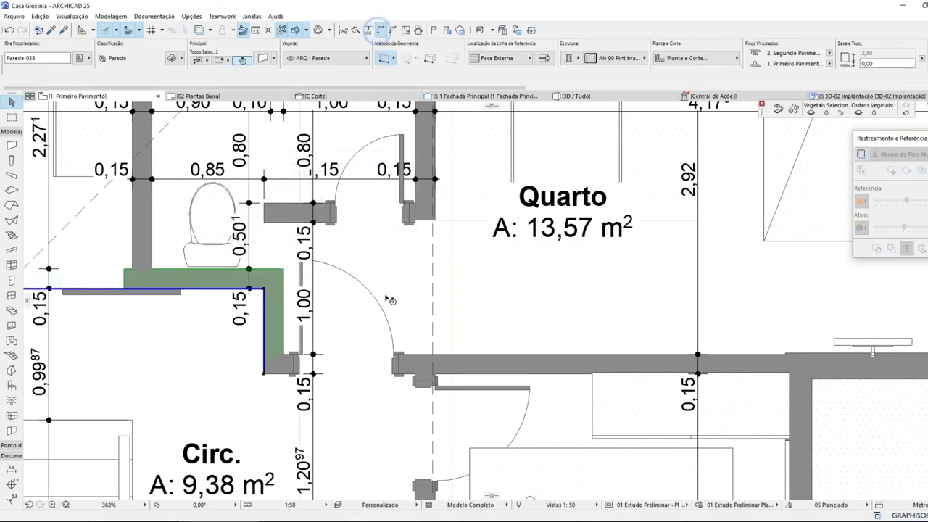
# - Delete the 0,80 x 2,10 hinged door between Circ. and the 13,57 m² Quarto
pyautogui.click(300, 352)
pyautogui.click(296, 354)
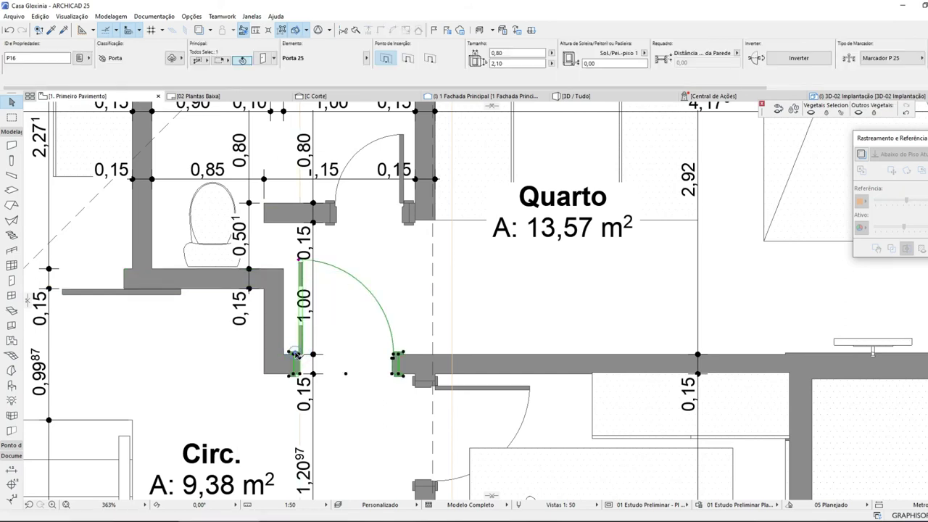
pyautogui.press('Delete')
# - Shorten the partition wall between the two Quarto rooms so its Circ. end stops at the smaller bedroom's door wall
pyautogui.click(345, 358)
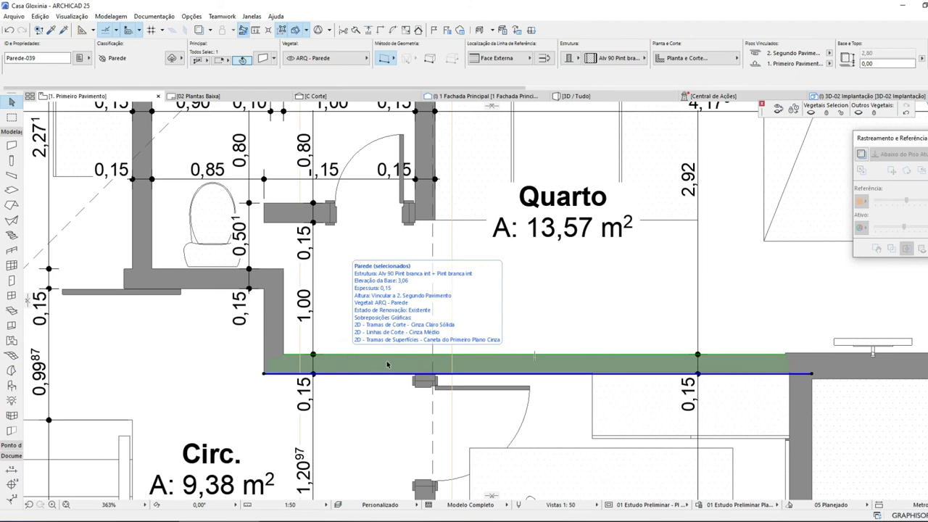
pyautogui.click(264, 374)
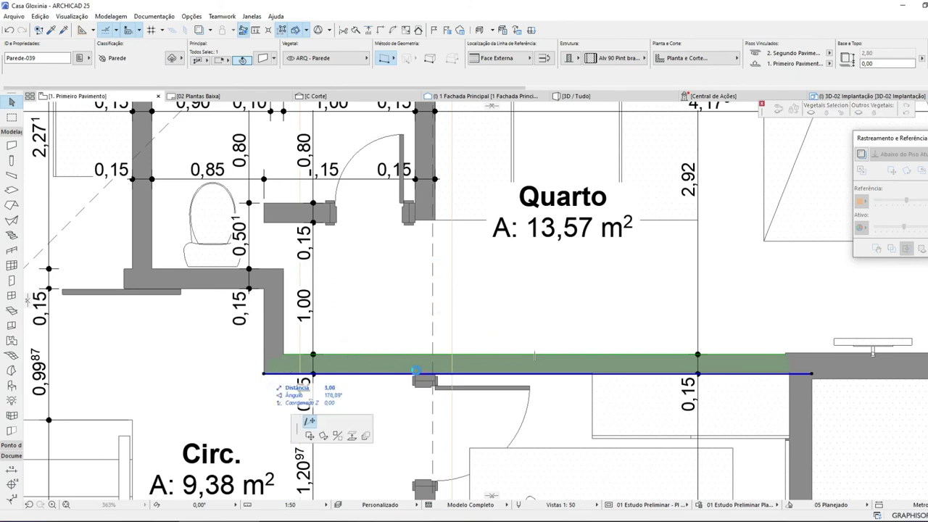
pyautogui.click(417, 370)
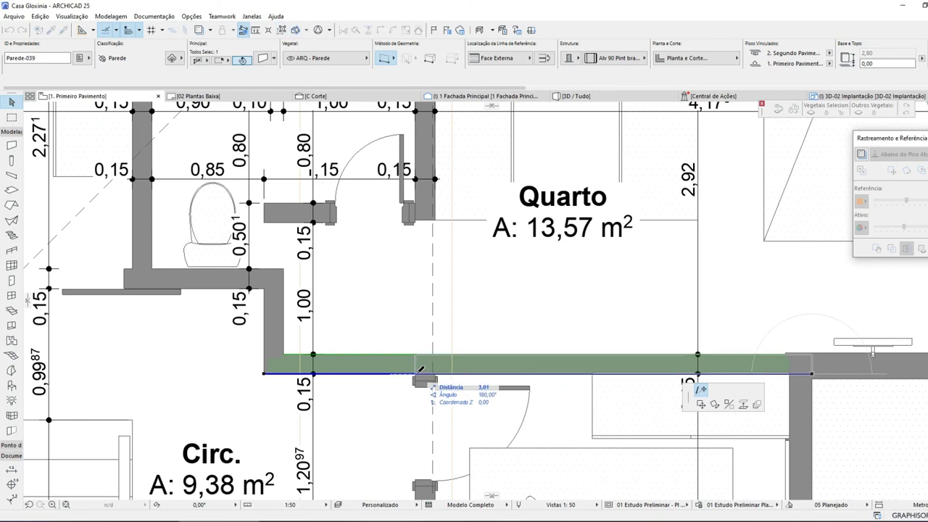
pyautogui.click(419, 371)
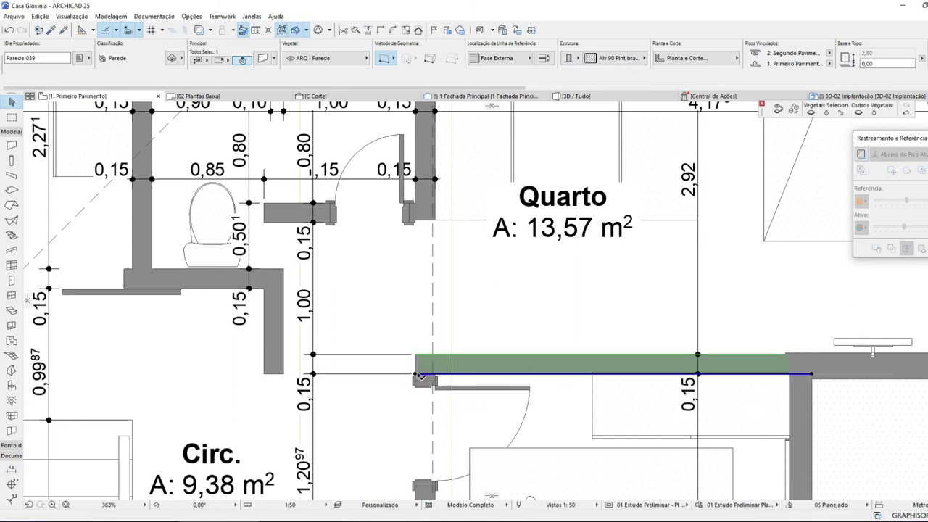
# - Stretch the short wall beside the toilet up to the bathroom door wall and pull its lower end back to the wall below the toilet
pyautogui.click(283, 367)
pyautogui.click(265, 374)
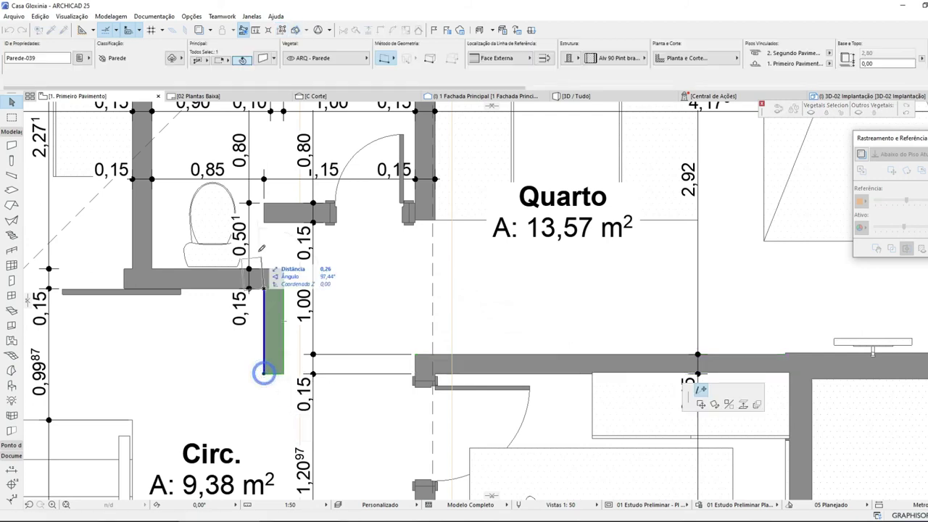
pyautogui.press('Escape')
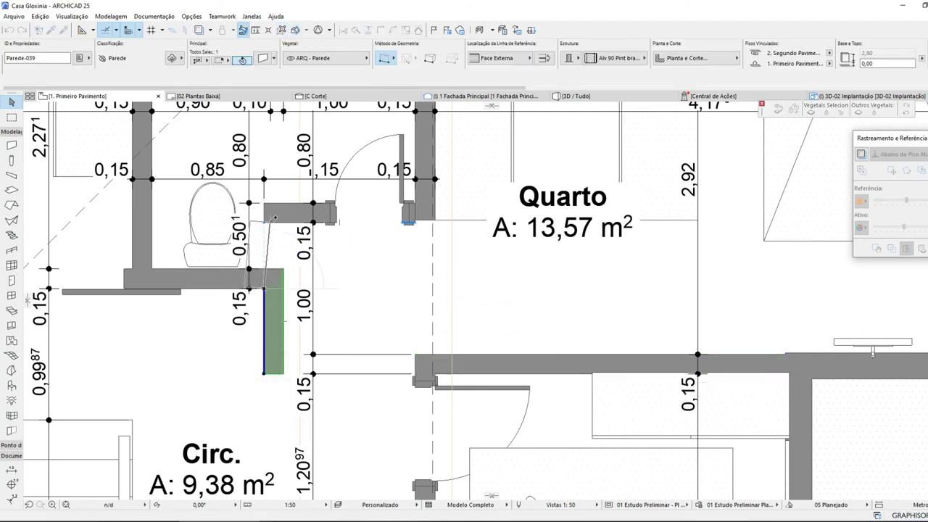
pyautogui.click(265, 290)
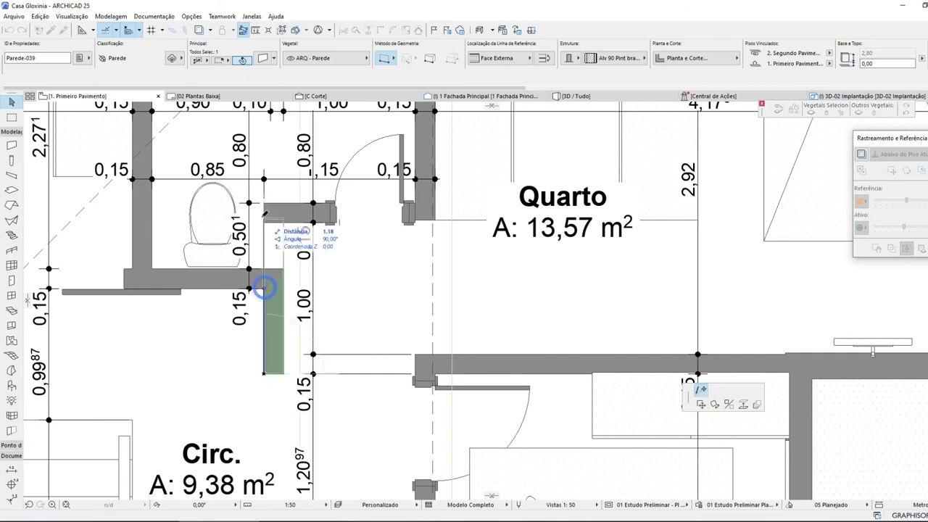
pyautogui.click(265, 205)
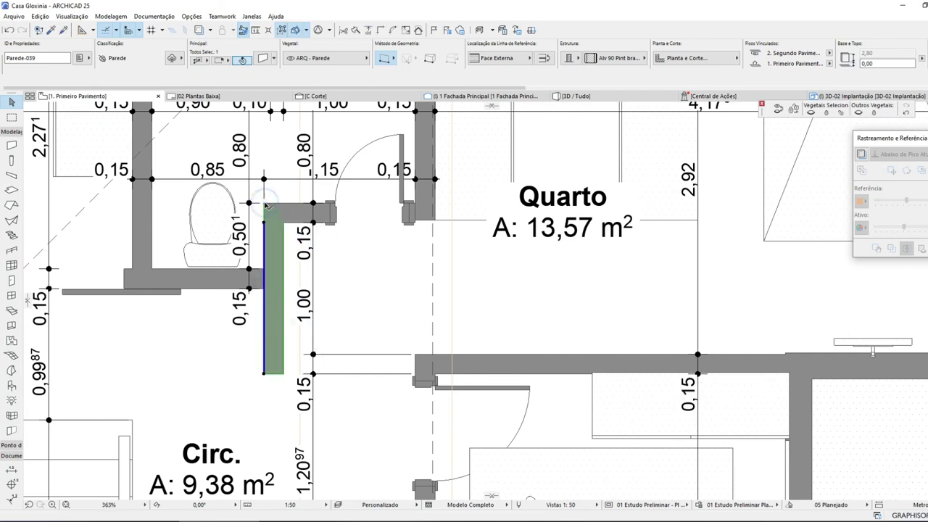
pyautogui.click(266, 374)
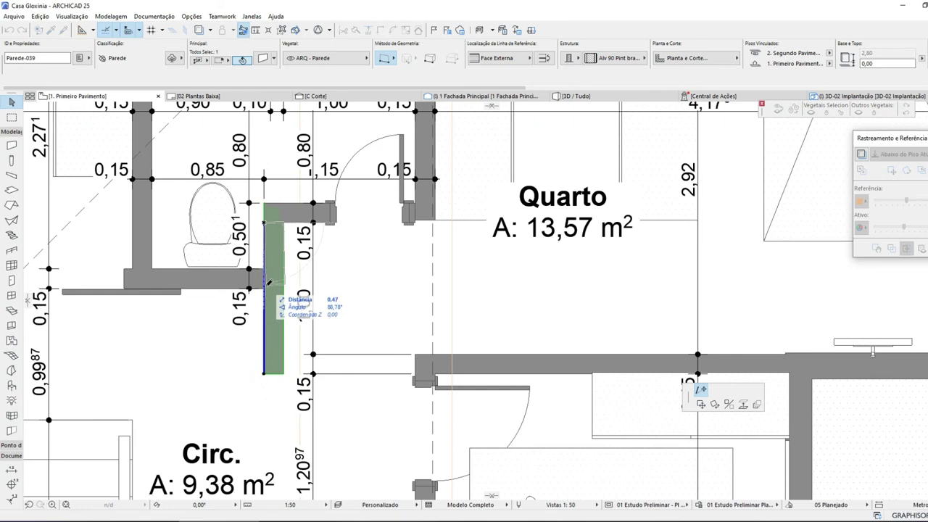
pyautogui.click(265, 288)
pyautogui.scroll(-3, 327, 314)
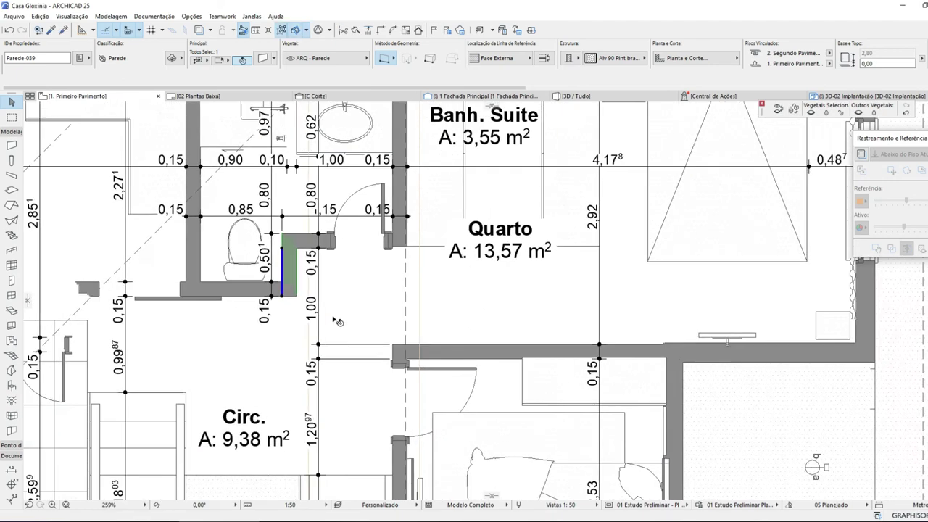
pyautogui.scroll(3, 298, 283)
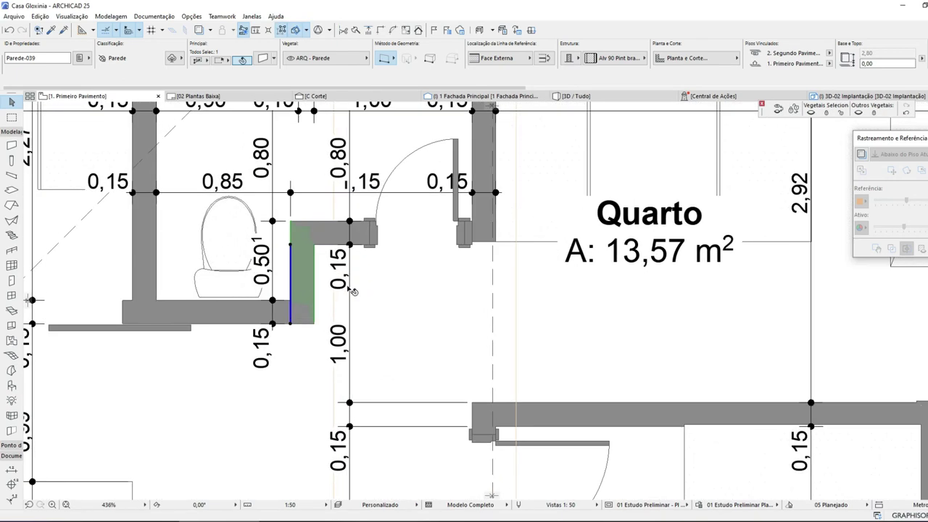
pyautogui.click(363, 291)
# - Intersect the wall between Banh. Suite and the 13,57 m² Quarto with the bedrooms' partition wall to close the room toward Circ
pyautogui.scroll(-3, 378, 294)
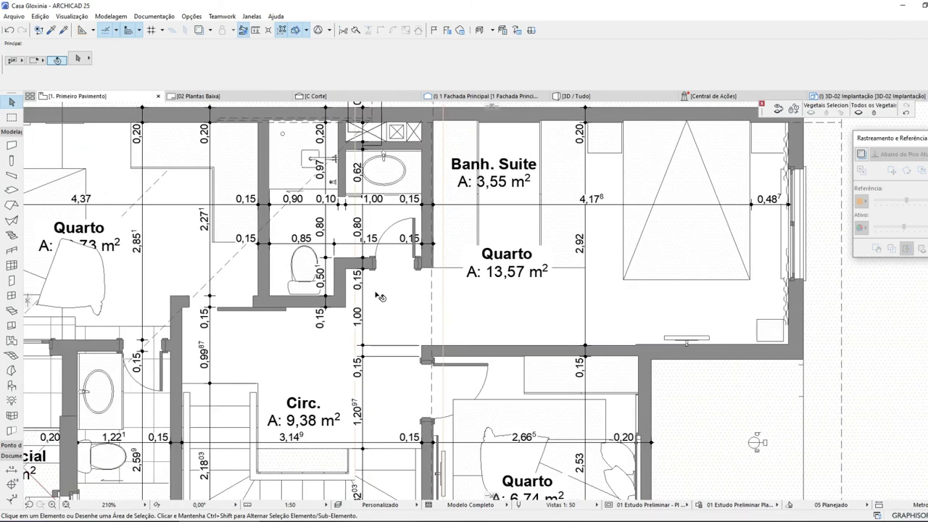
pyautogui.scroll(-2, 383, 296)
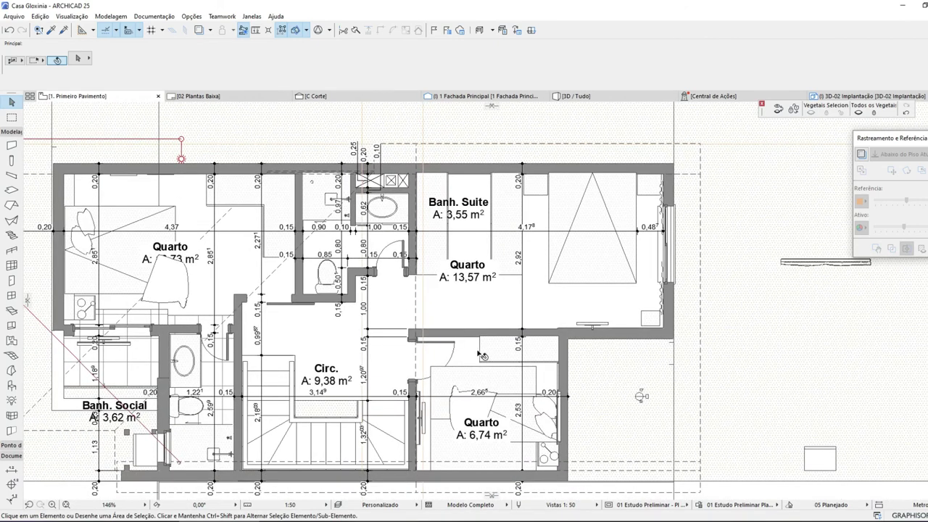
pyautogui.scroll(2, 478, 259)
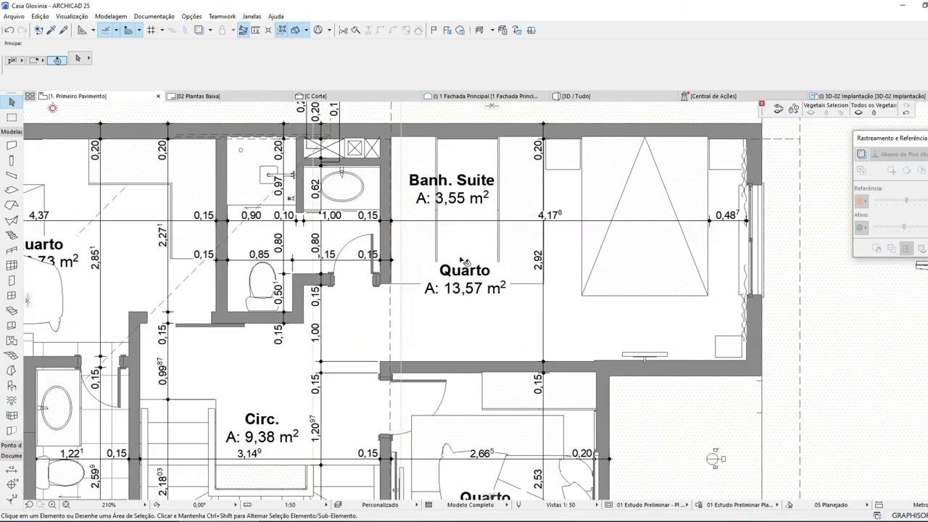
pyautogui.click(387, 243)
pyautogui.keyDown('shift'); pyautogui.click(435, 366); pyautogui.keyUp('shift')
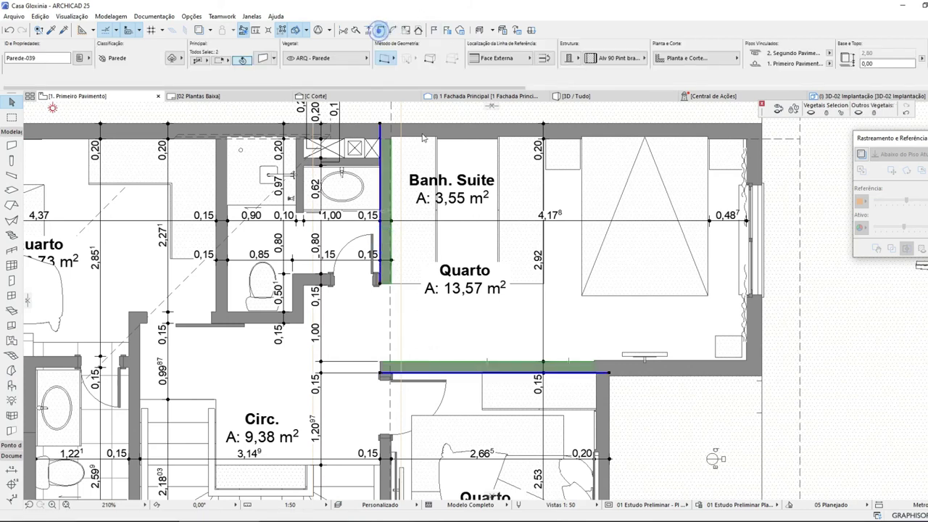
pyautogui.press('Escape')
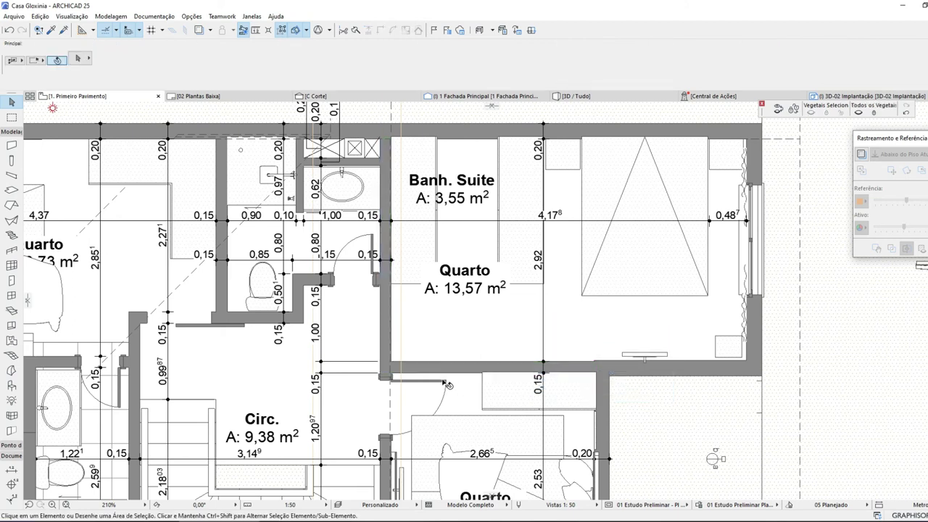
# - Load the Gloxinia porta int favorite as the default door
pyautogui.click(11, 281)
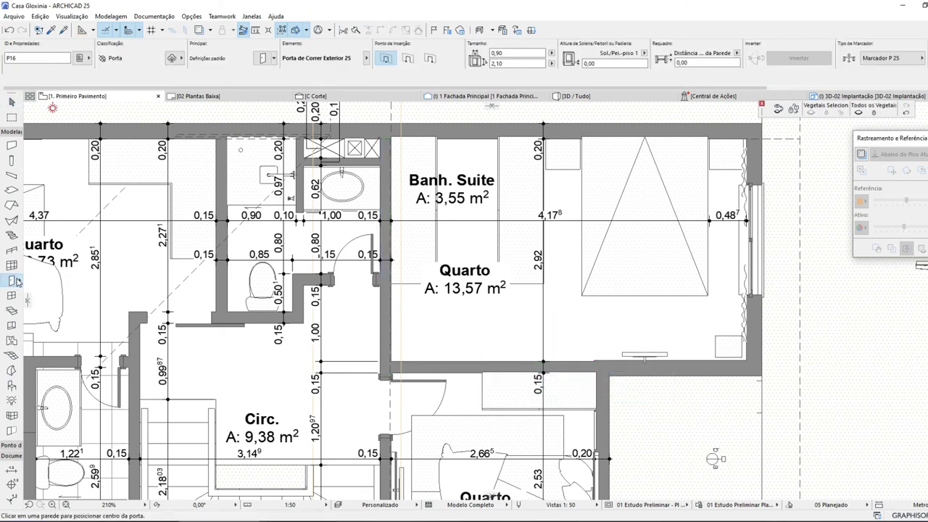
pyautogui.doubleClick(12, 281)
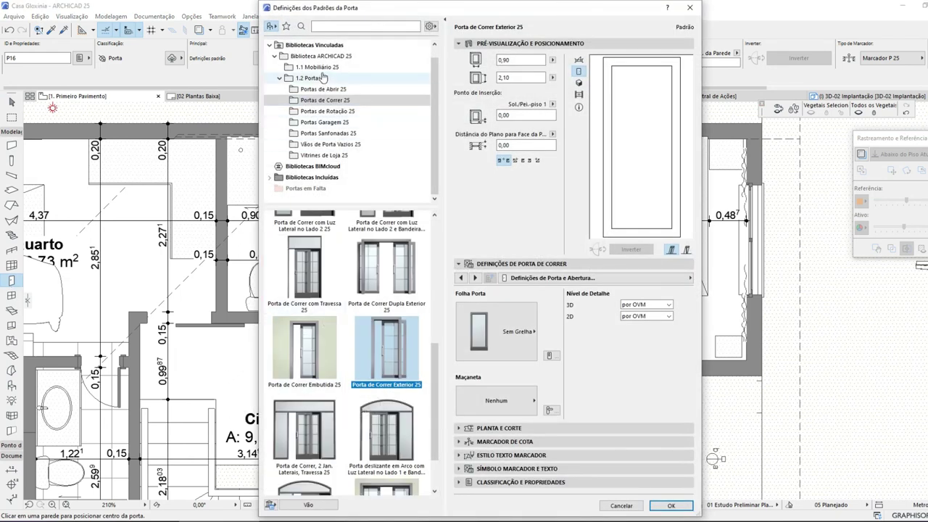
pyautogui.click(287, 26)
pyautogui.scroll(-3, 345, 278)
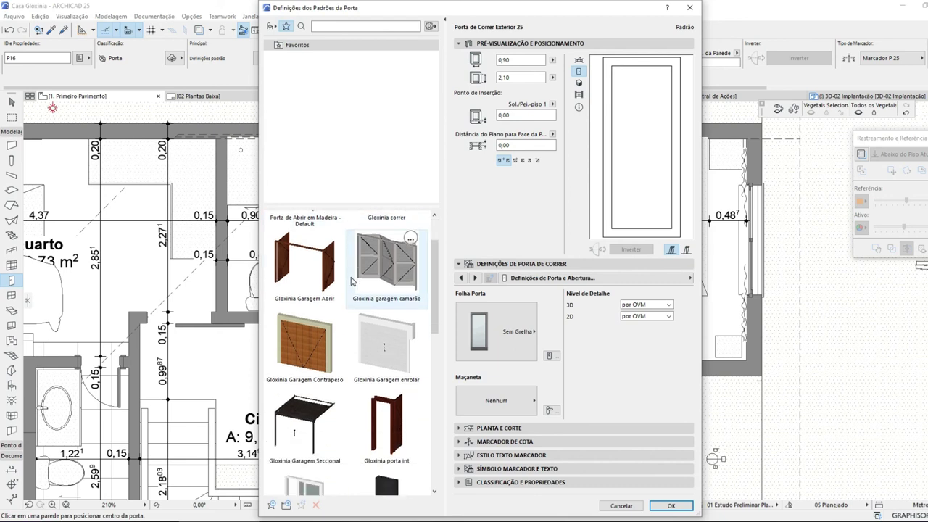
pyautogui.click(386, 393)
pyautogui.click(680, 508)
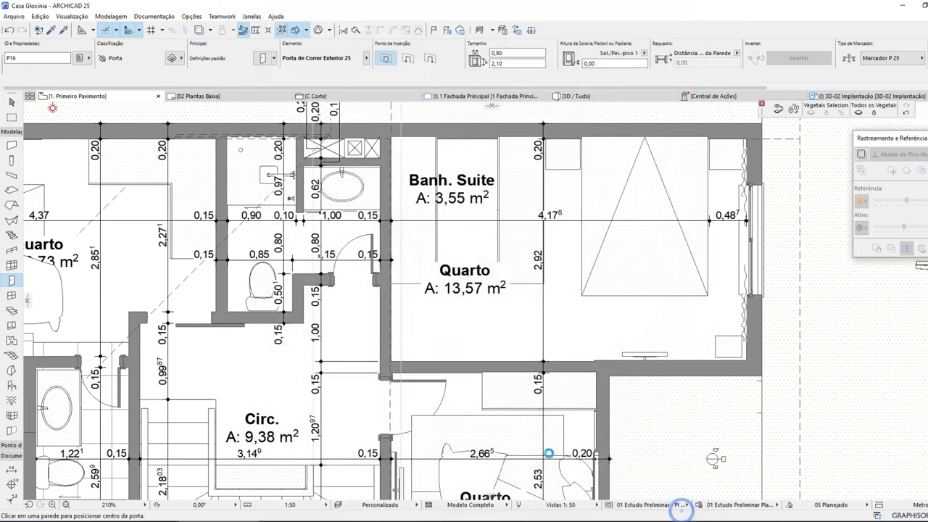
# - Place the interior door in the extended wall between Circ. and the 13,57 m² Quarto, opening into the bedroom, and save the project
pyautogui.click(383, 325)
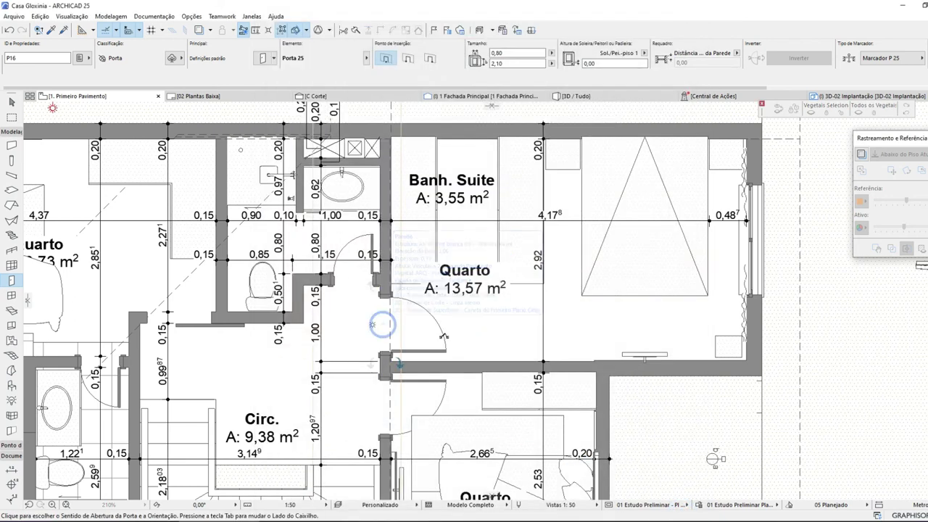
pyautogui.click(444, 338)
pyautogui.press('Escape')
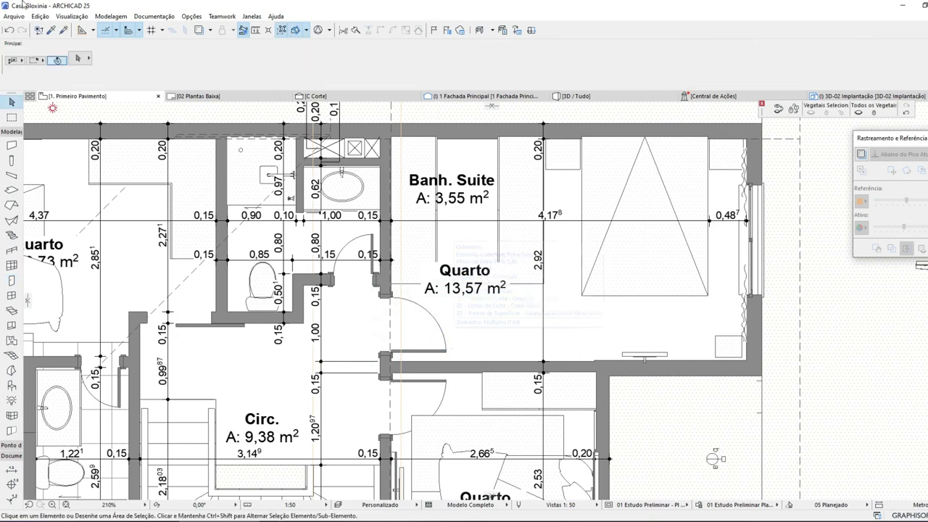
pyautogui.click(14, 16)
pyautogui.click(36, 81)
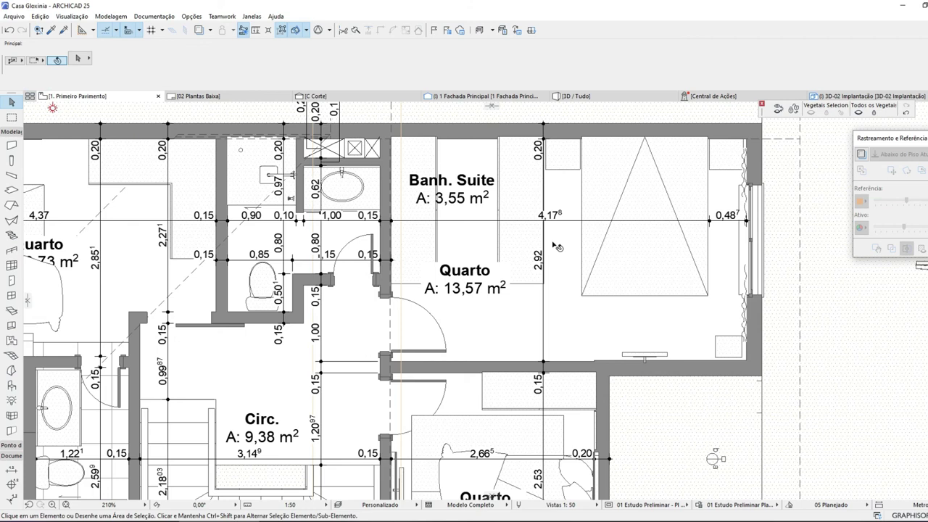
# - Move the 13,57 m² Quarto zone stamp about 0,68 m diagonally down, farther from the Banh. Suite label
pyautogui.click(472, 285)
pyautogui.press('Escape')
pyautogui.click(466, 280)
pyautogui.click(466, 280)
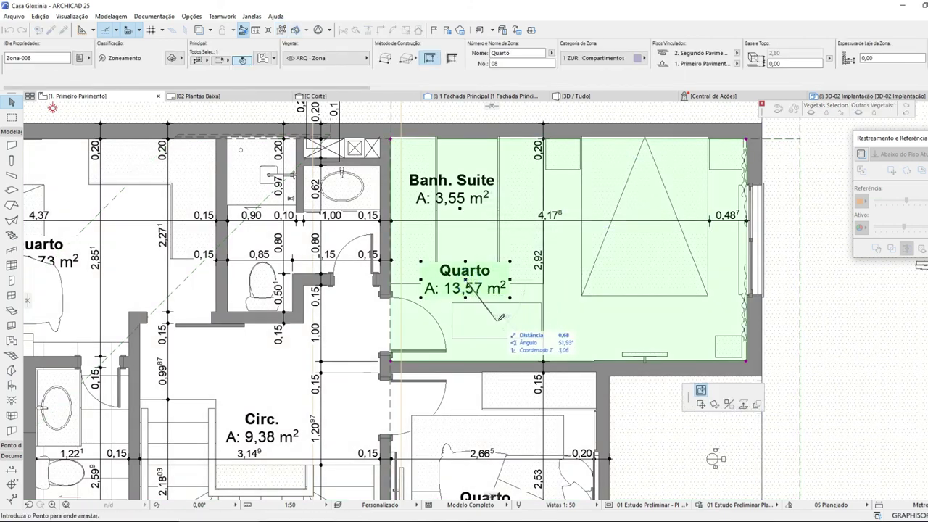
pyautogui.click(500, 317)
pyautogui.scroll(-5, 508, 319)
pyautogui.moveTo(539, 320); pyautogui.dragTo(462, 292, button='middle')
pyautogui.scroll(1, 660, 219)
pyautogui.scroll(-2, 663, 221)
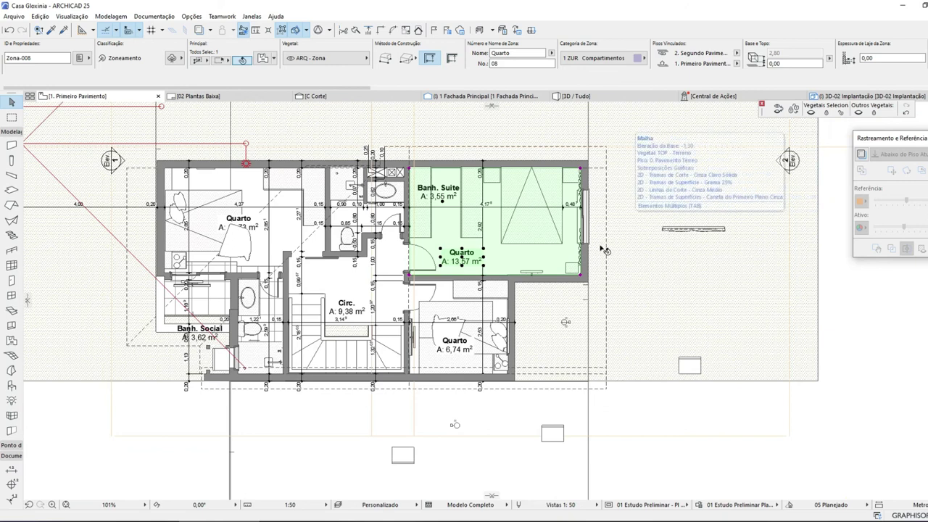
pyautogui.press('Escape')
# - Delete the flat-screen TV outside the 4,37 m wide bedroom's sliding door and undo the deletion
pyautogui.scroll(5, 227, 294)
pyautogui.click(384, 291)
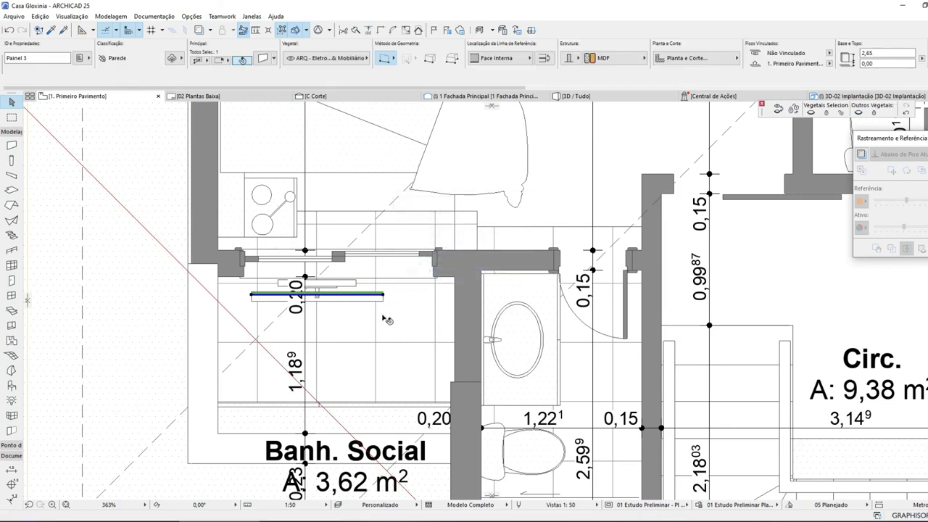
pyautogui.press('Escape')
pyautogui.click(356, 287)
pyautogui.press('Delete')
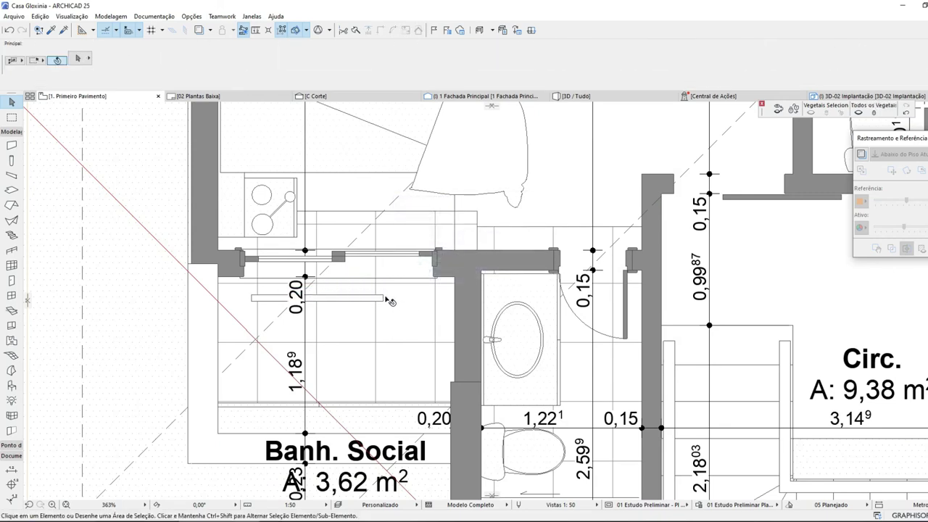
pyautogui.click(387, 302)
pyautogui.scroll(2, 391, 320)
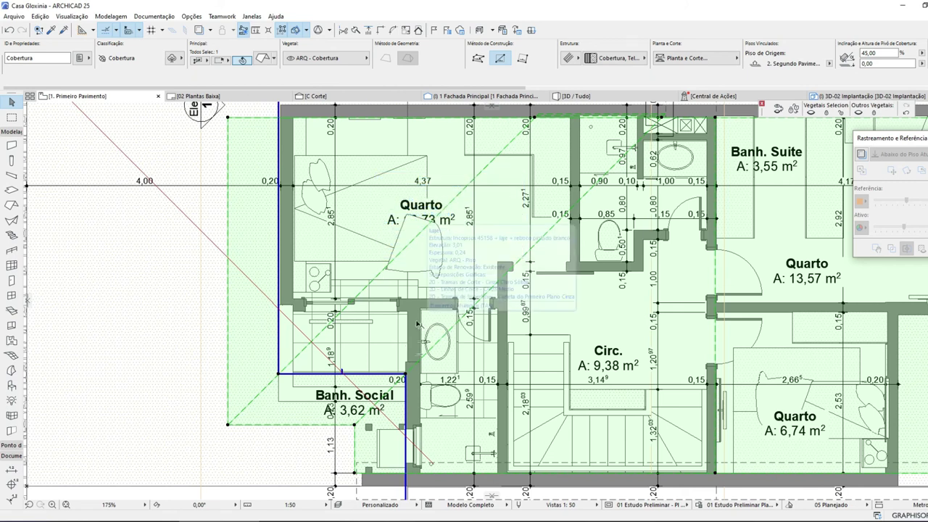
pyautogui.click(9, 33)
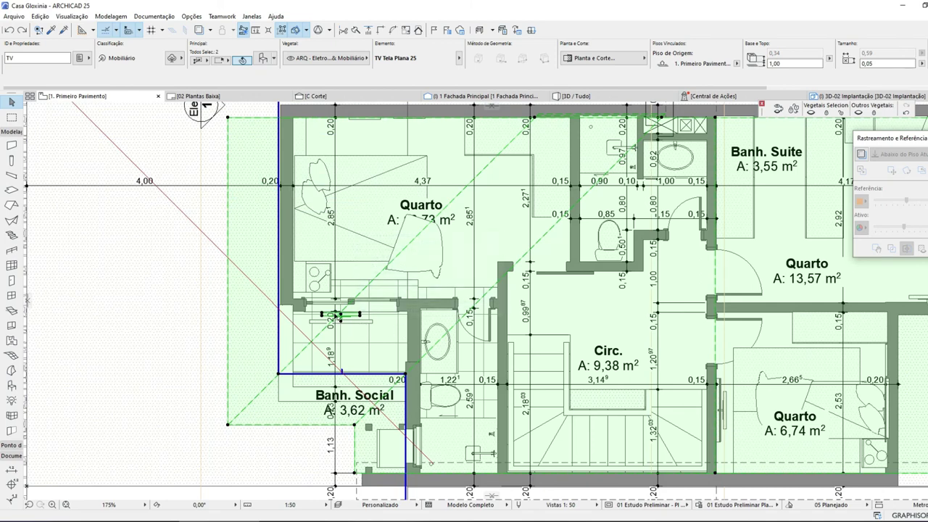
# - Check the support style in the settings of the flat-screen TV outside the bedroom's sliding door
pyautogui.scroll(3, 338, 319)
pyautogui.hotkey('ctrl', 't')
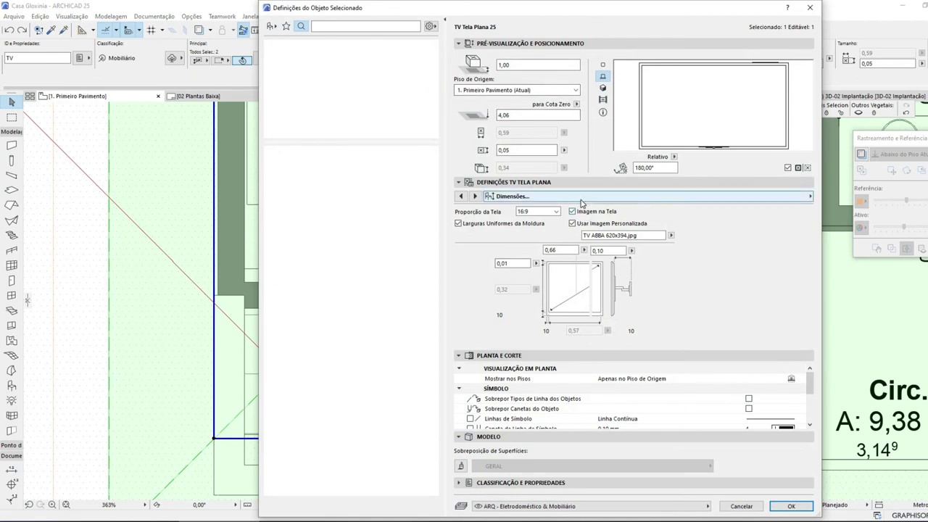
pyautogui.click(754, 197)
pyautogui.click(852, 198)
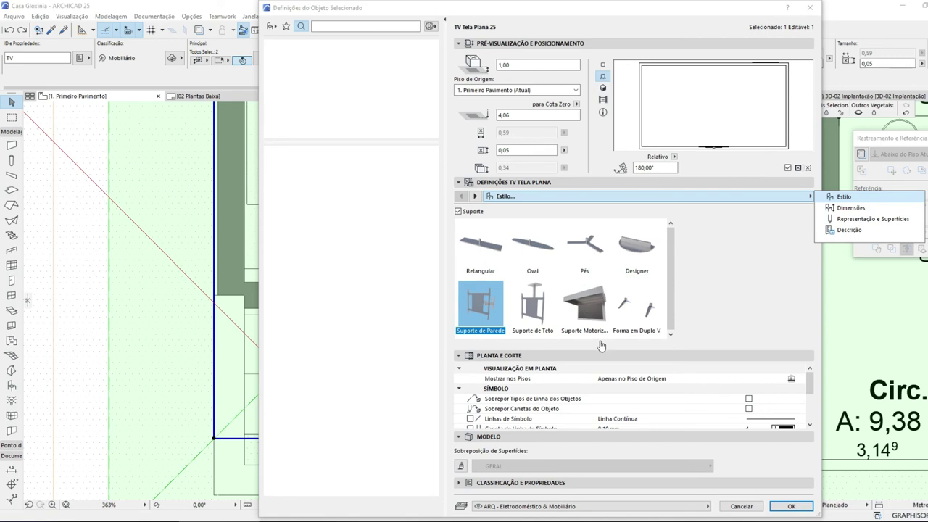
pyautogui.click(792, 505)
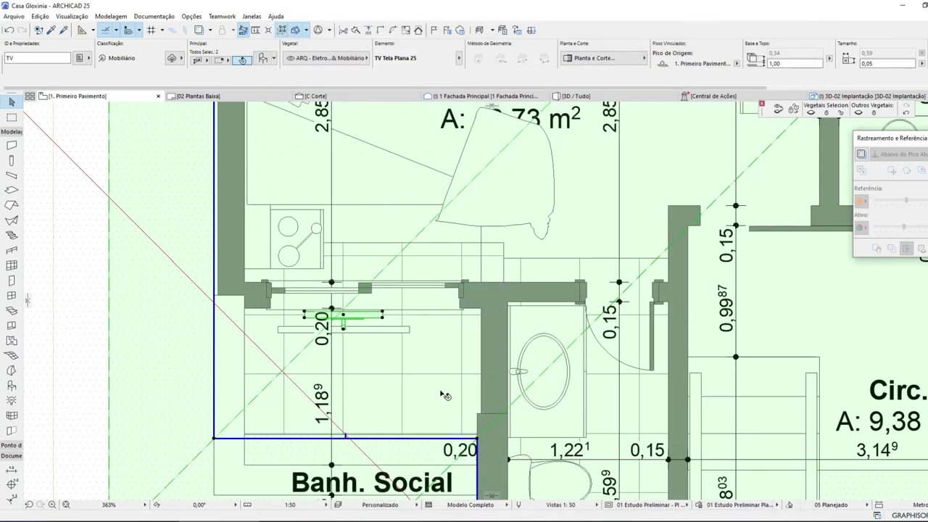
# - Try to move only the flat-screen TV from outside the sliding door into the 4,37 m wide bedroom
pyautogui.scroll(-3, 380, 351)
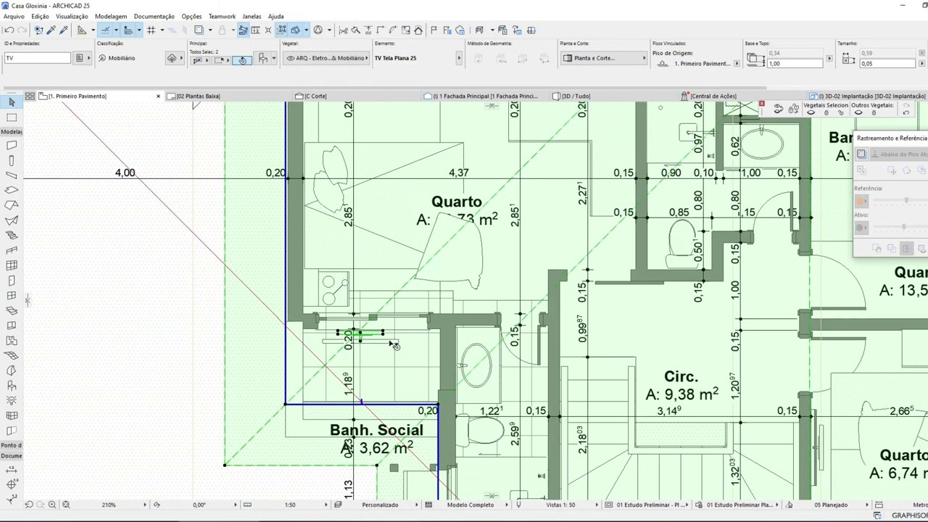
pyautogui.scroll(2, 380, 332)
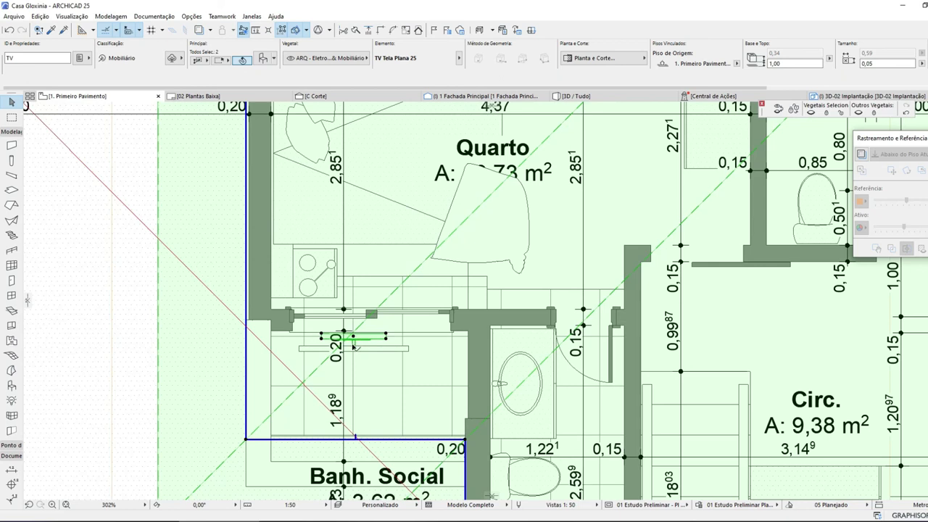
pyautogui.click(354, 346)
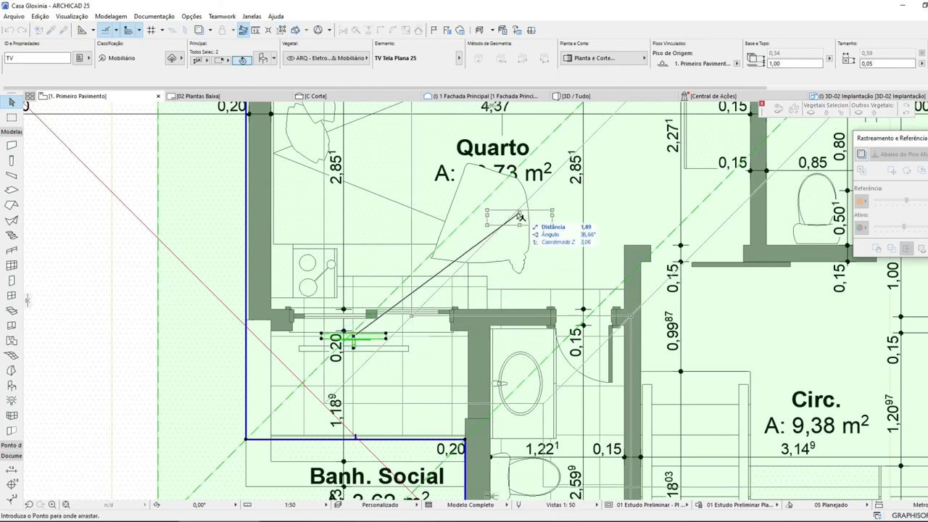
pyautogui.press('Escape')
pyautogui.click(353, 340)
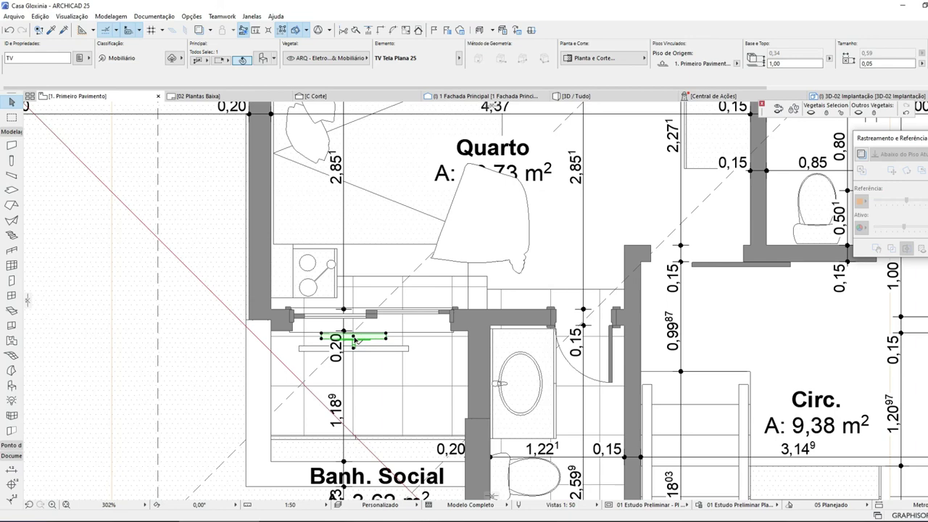
pyautogui.click(354, 338)
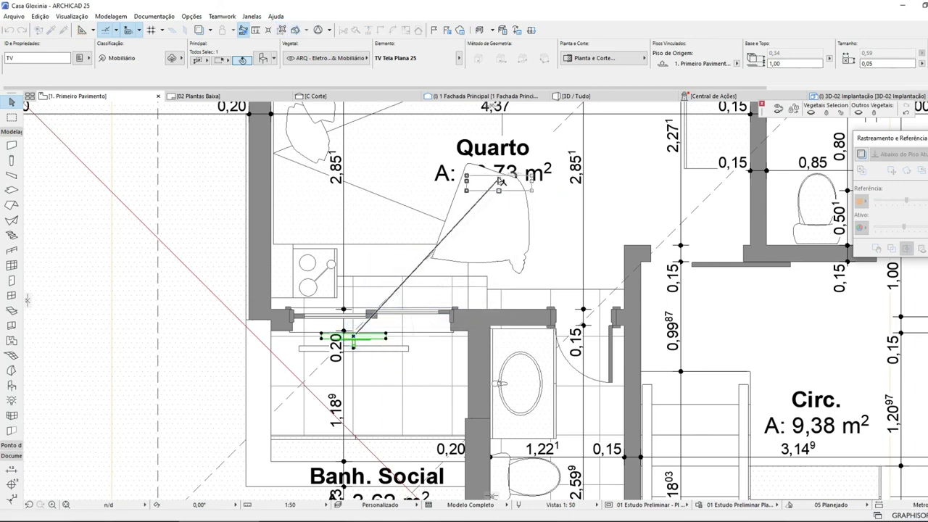
pyautogui.click(499, 179)
pyautogui.scroll(1, 535, 222)
pyautogui.scroll(-3, 537, 226)
pyautogui.scroll(-3, 539, 227)
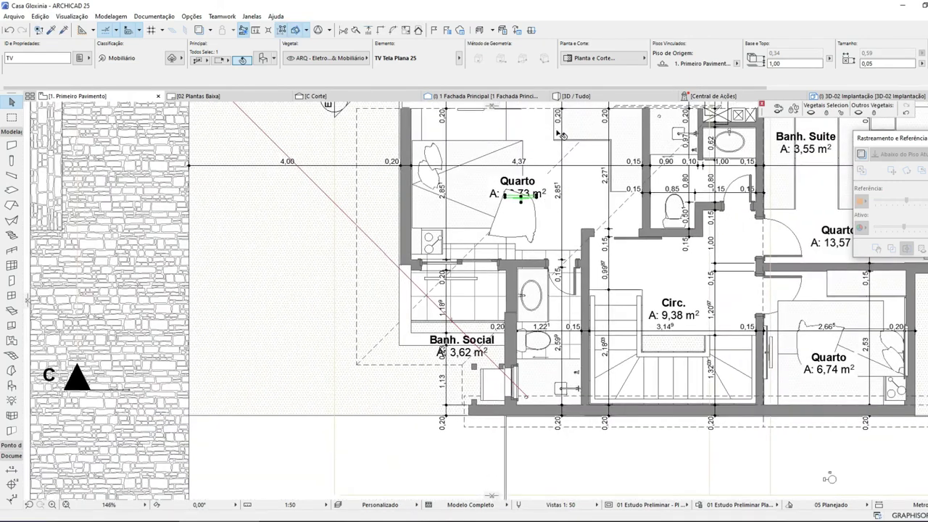
pyautogui.scroll(4, 443, 355)
# - Undo the flat-screen TV's move into the bedroom and clear the selection
pyautogui.click(421, 385)
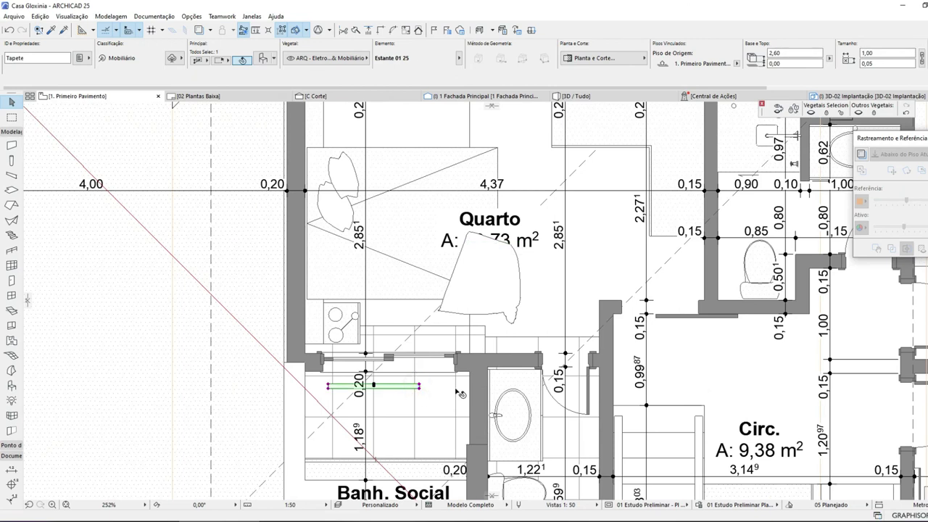
pyautogui.click(500, 243)
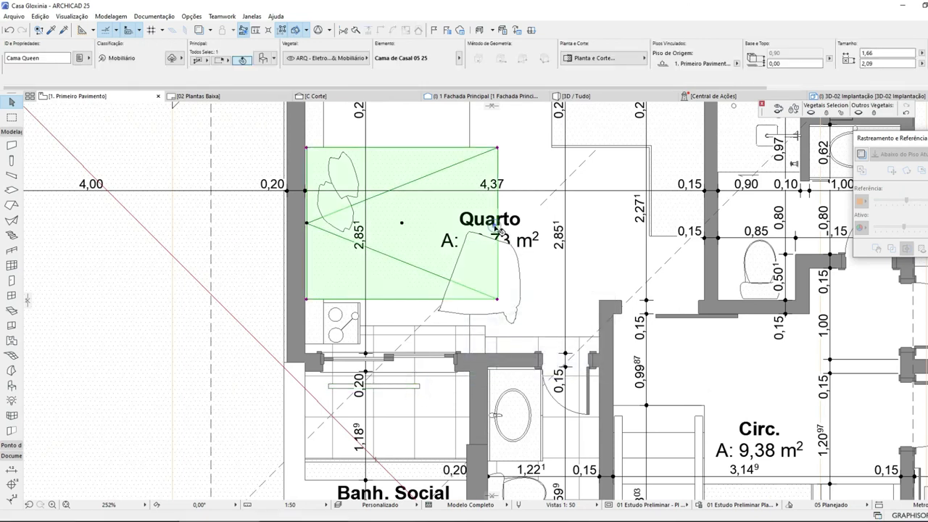
pyautogui.click(9, 29)
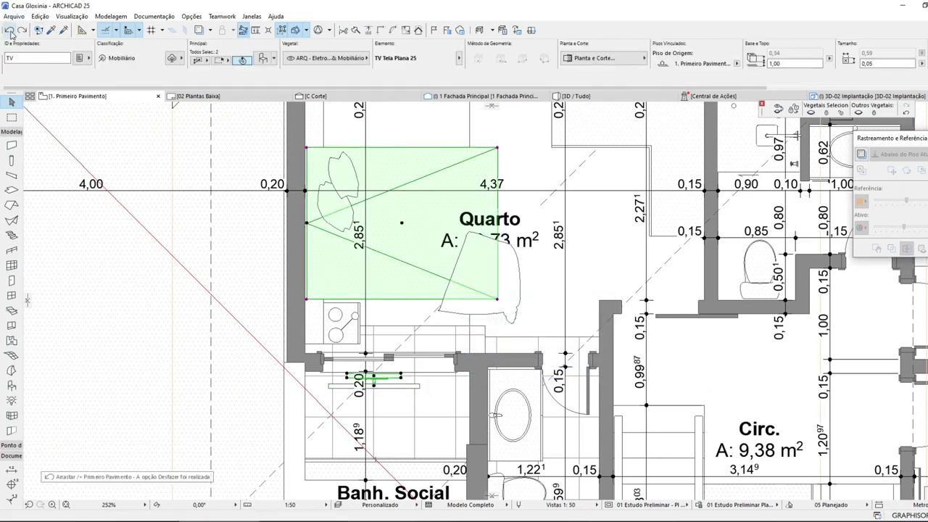
pyautogui.click(374, 378)
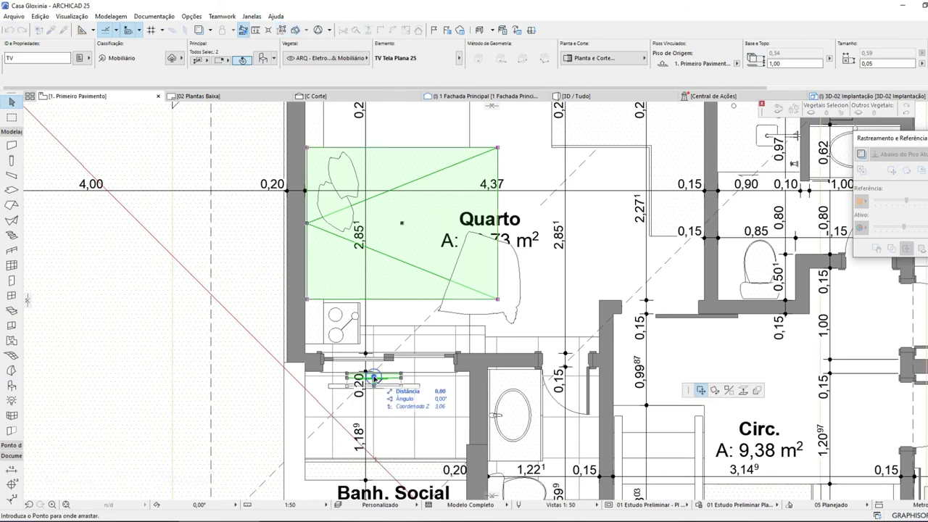
pyautogui.press('Escape')
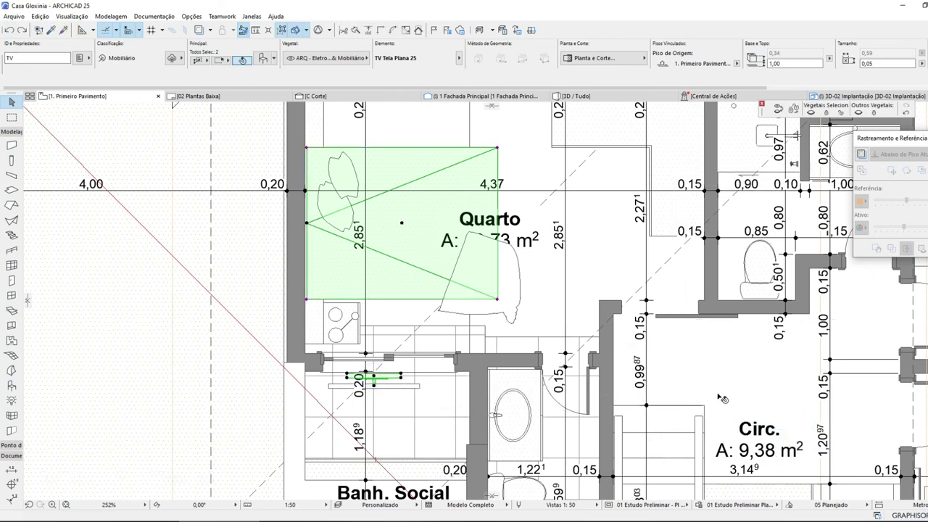
pyautogui.press('Escape')
# - Rotate the flat-screen TV 90° counterclockwise about the end nearest the bathroom wall
pyautogui.click(402, 378)
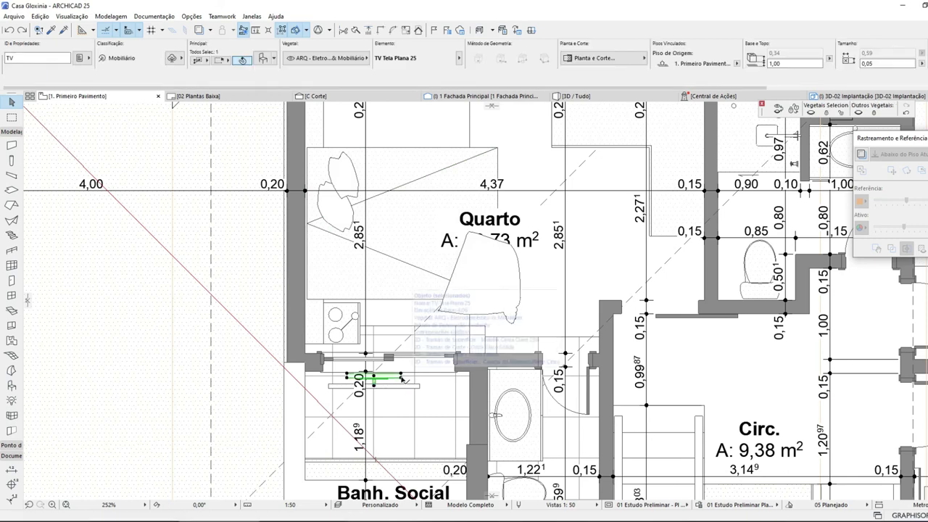
pyautogui.click(401, 377)
pyautogui.click(715, 391)
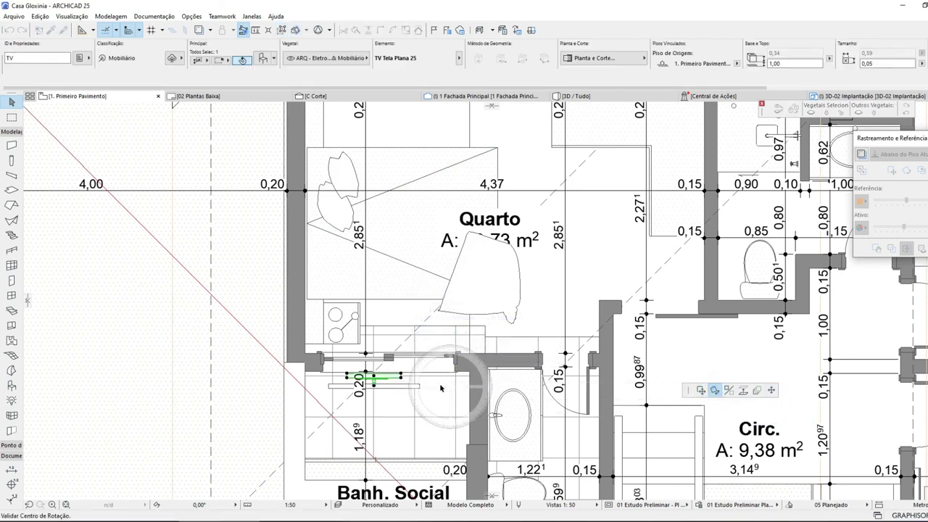
pyautogui.click(401, 377)
pyautogui.click(459, 375)
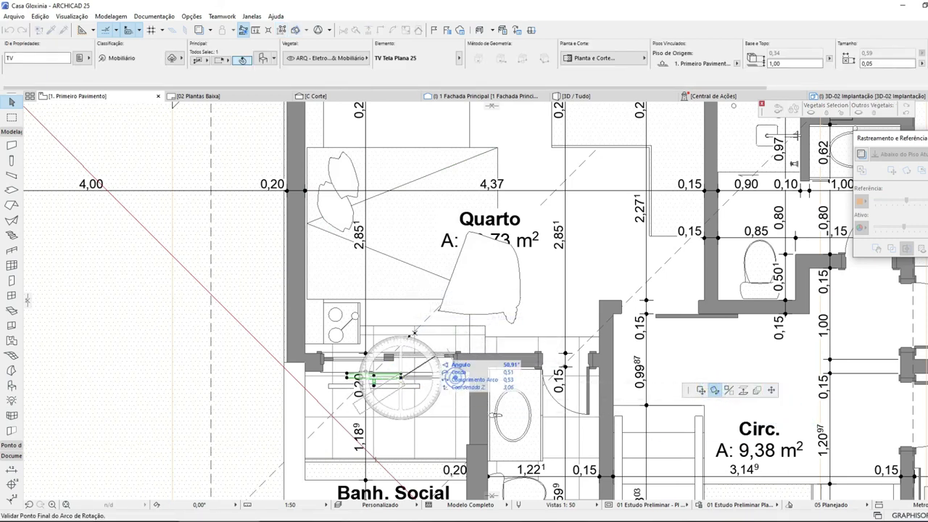
pyautogui.click(398, 269)
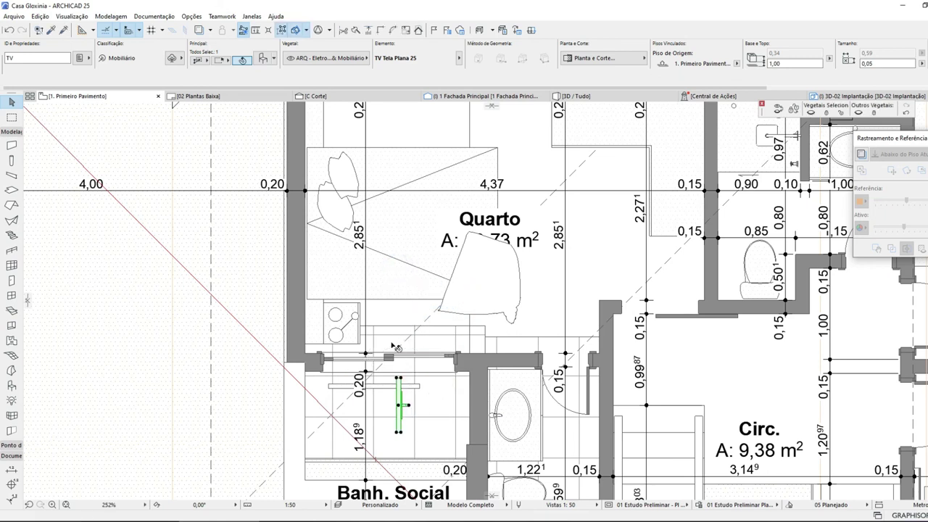
# - Move the rotated TV about 2,34 m diagonally into the 4,37 m wide bedroom, beside the foot of the bed
pyautogui.hotkey('ctrl', 'd')
pyautogui.click(410, 407)
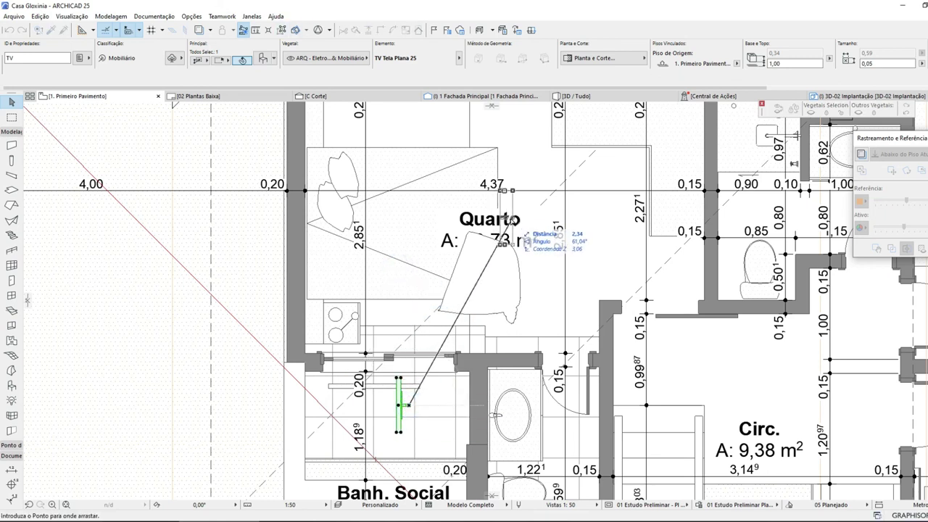
pyautogui.click(512, 222)
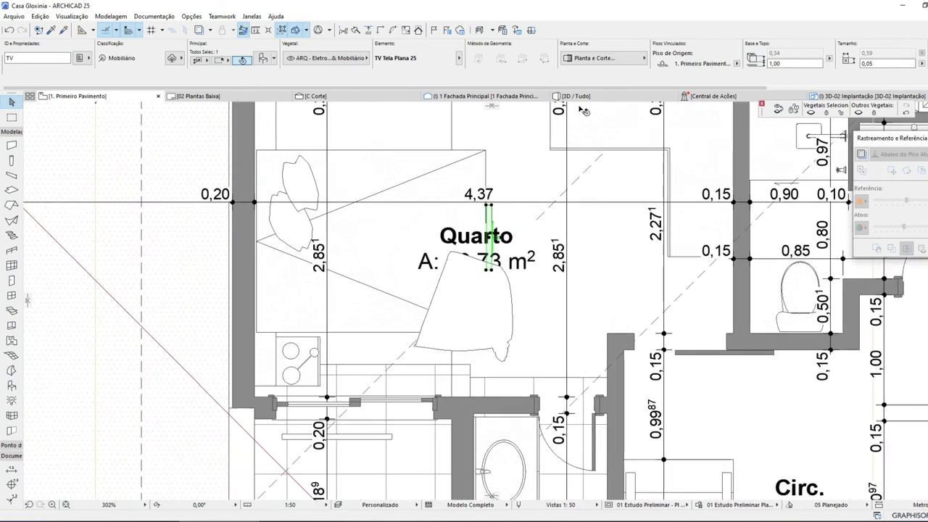
# - In the 3D view, set the base height of the bedroom's flat-screen TV to 1,50 m
pyautogui.click(607, 96)
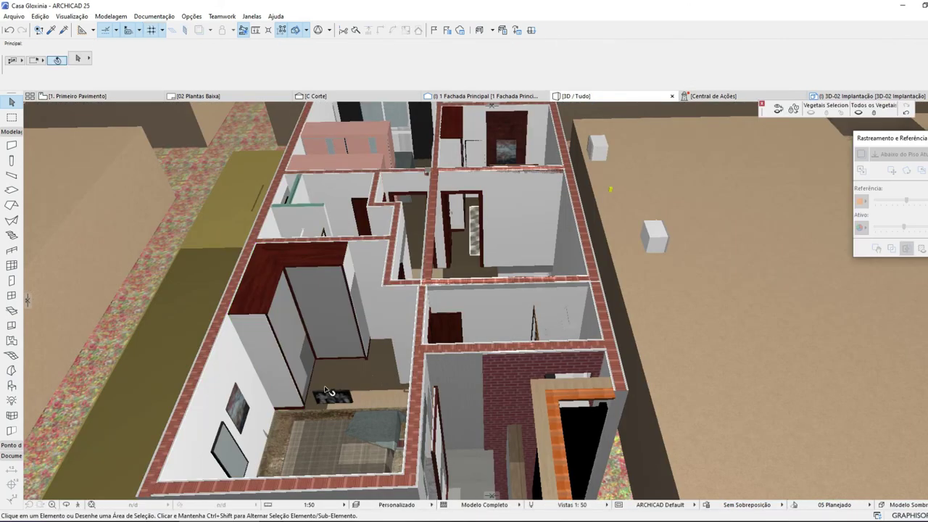
pyautogui.scroll(4, 382, 393)
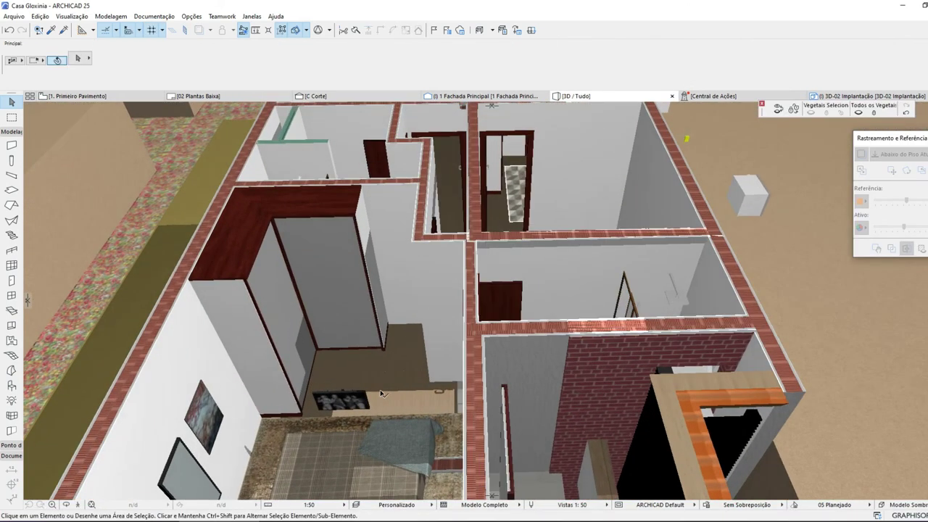
pyautogui.click(367, 399)
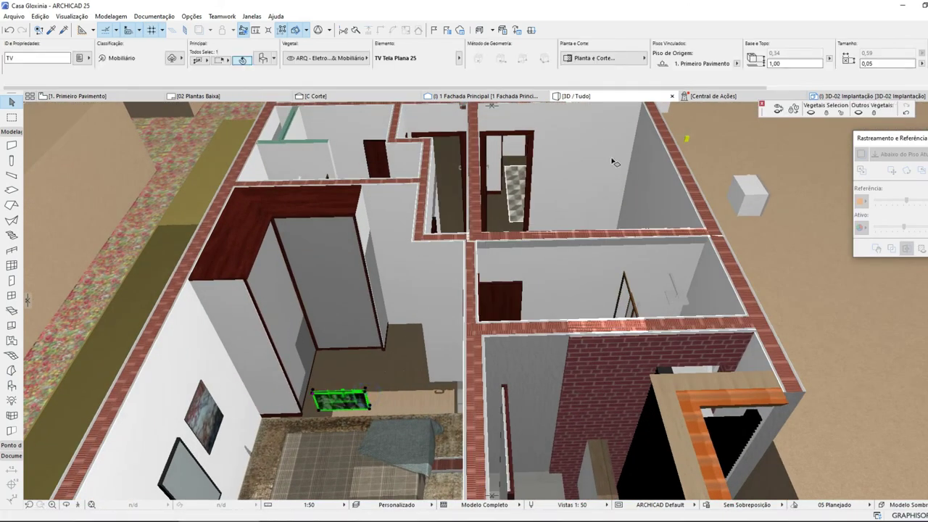
pyautogui.click(791, 63)
pyautogui.write('1,50')
pyautogui.press('Return')
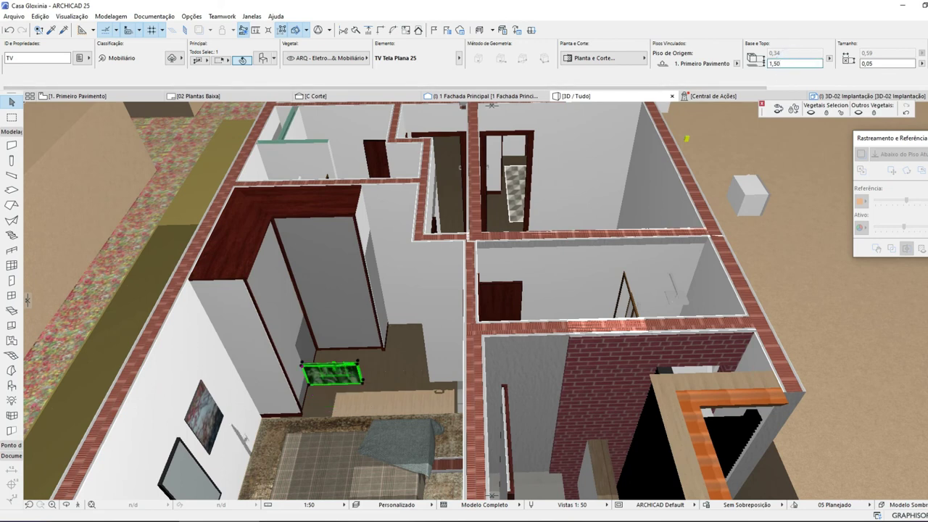
# - Change the flat-screen TV's support style to Suporte de Teto
pyautogui.doubleClick(368, 358)
pyautogui.click(551, 315)
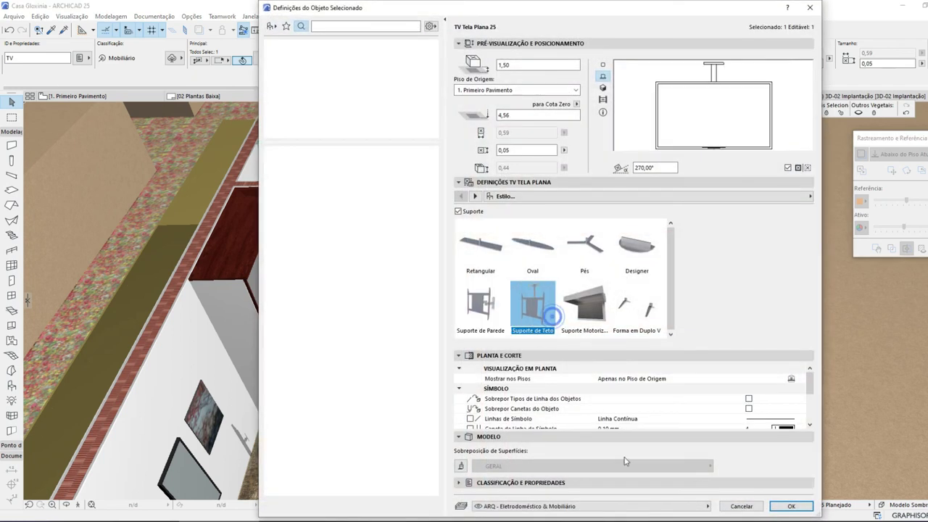
pyautogui.click(791, 507)
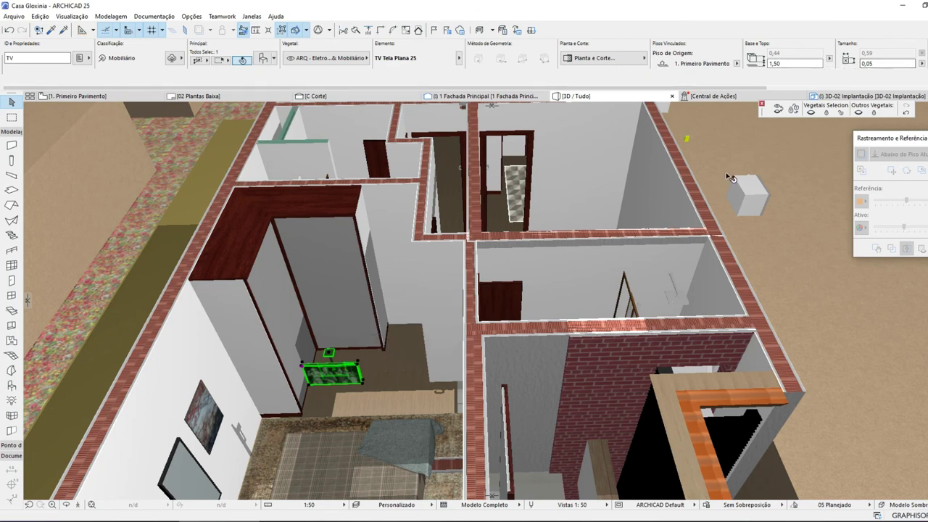
# - Set the TV's screen diagonal to 1,27 m and its ceiling support height to 1,00 m
pyautogui.hotkey('ctrl', 't')
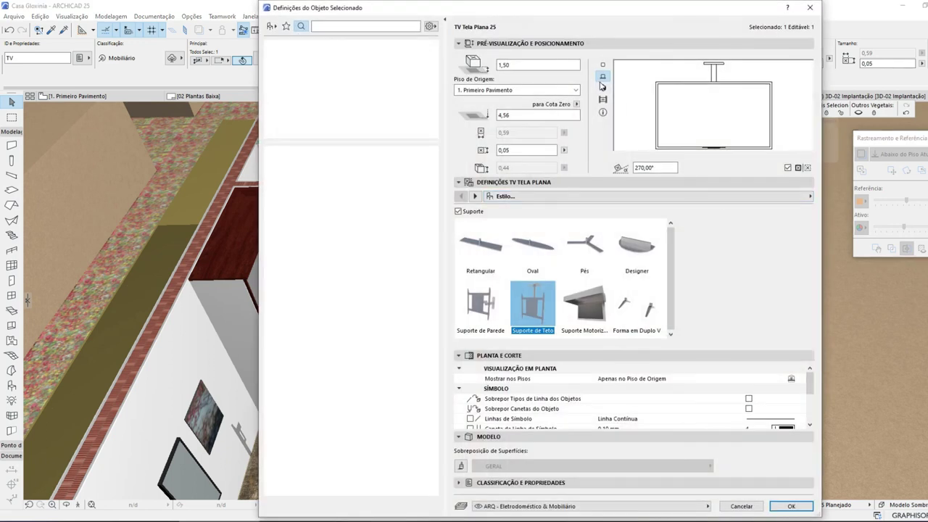
pyautogui.click(576, 197)
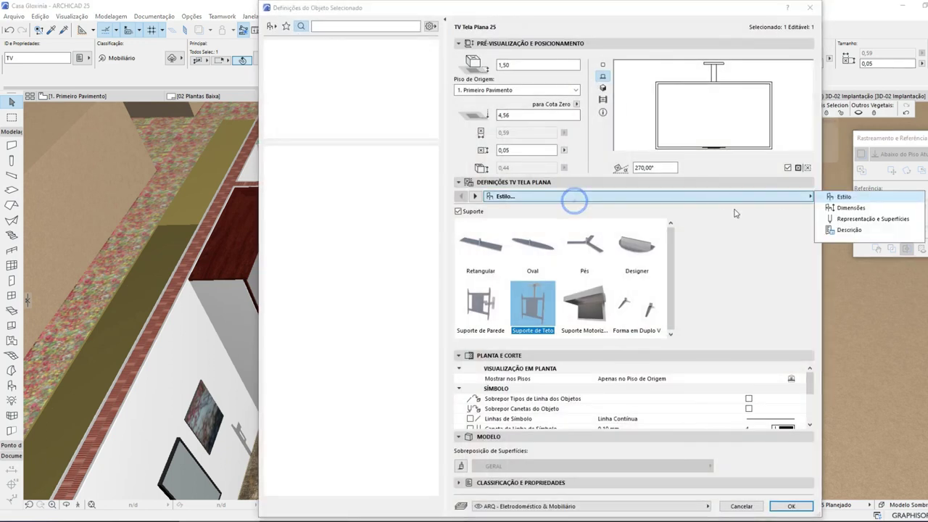
pyautogui.click(855, 208)
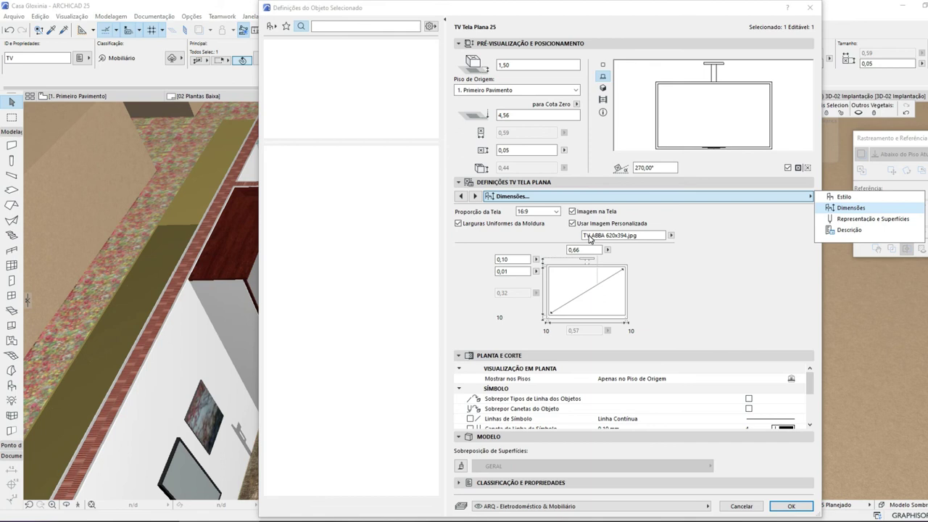
pyautogui.click(589, 250)
pyautogui.moveTo(589, 250); pyautogui.dragTo(520, 256)
pyautogui.write('1,27')
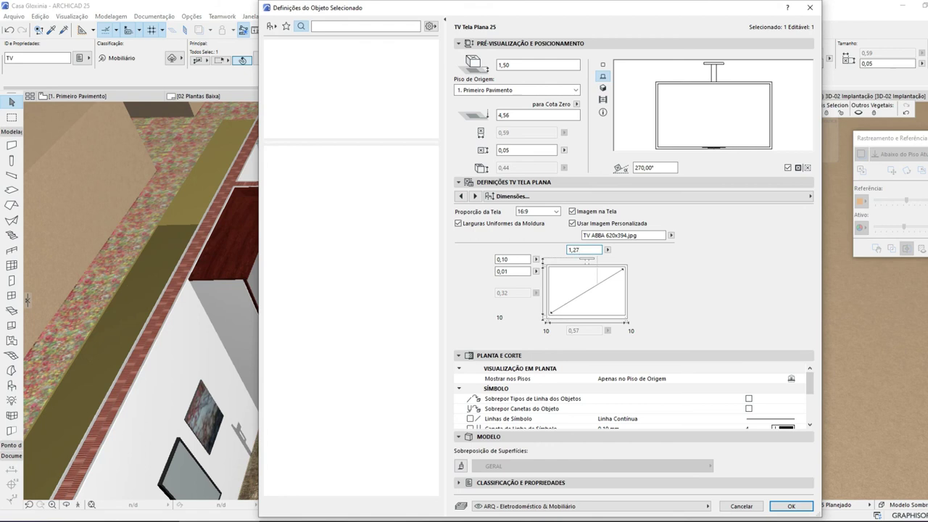
pyautogui.press('Return')
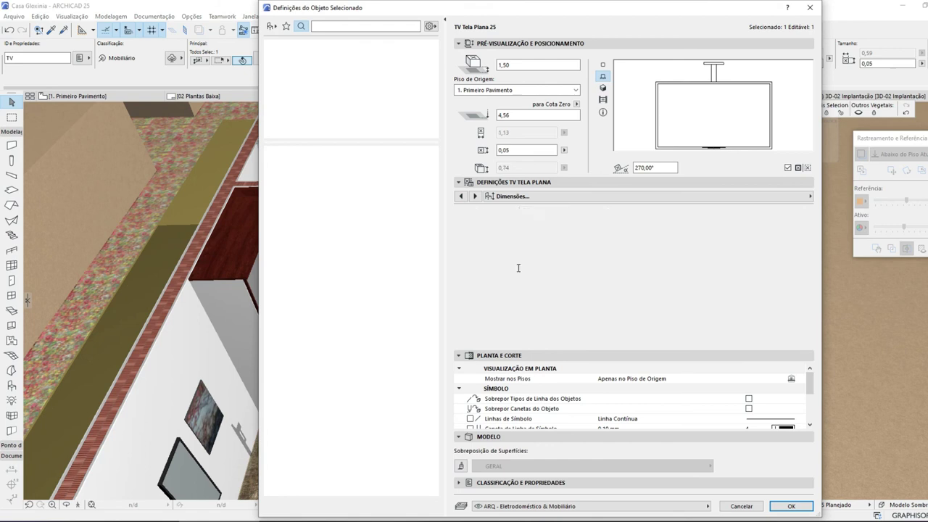
pyautogui.click(511, 259)
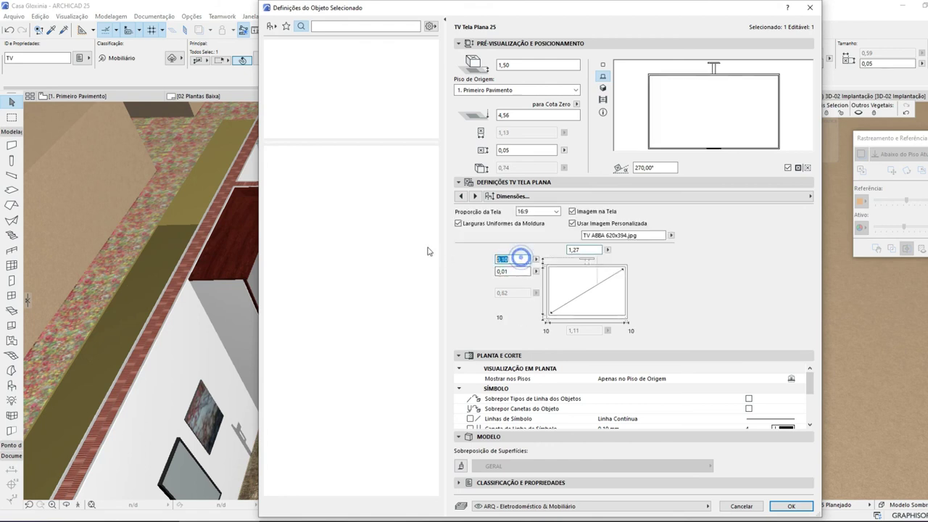
pyautogui.press('Return')
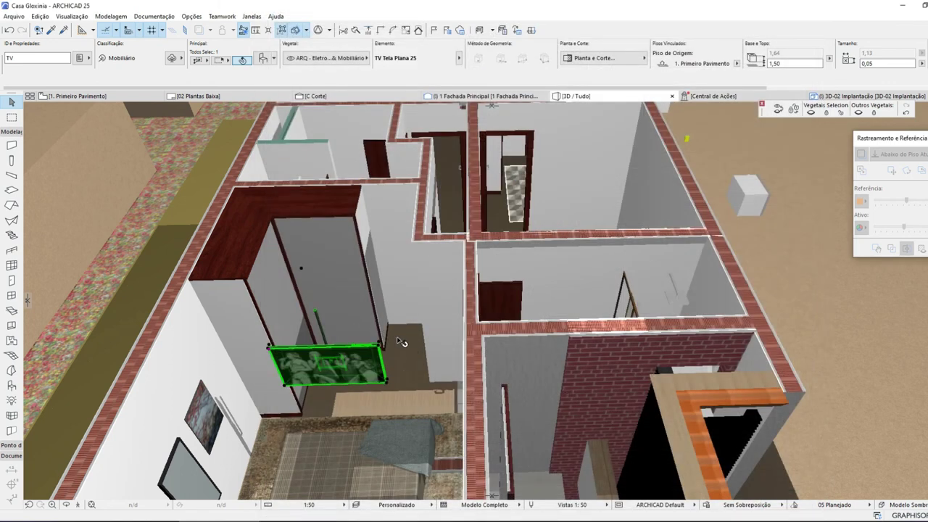
# - Reduce the flat-screen TV's screen diagonal in its dimension settings to give it an overall width of 0,91 m
pyautogui.hotkey('ctrl', 't')
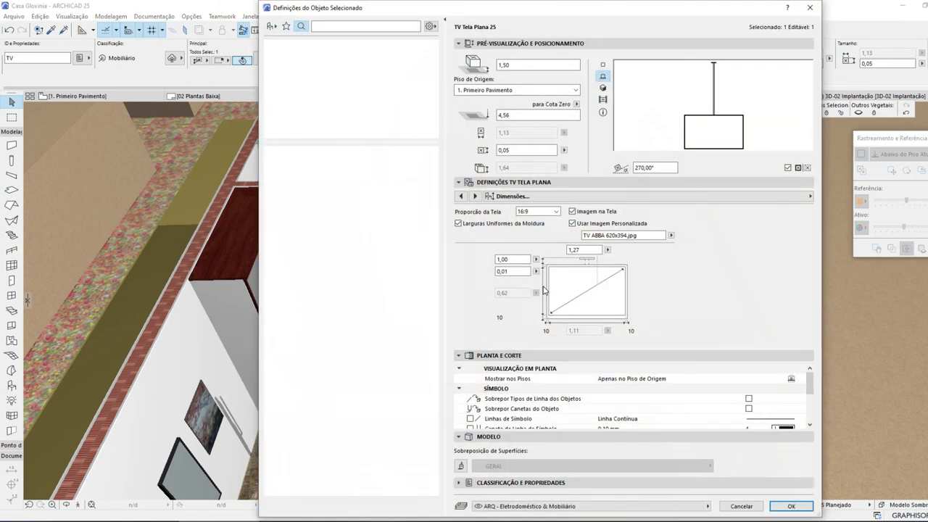
pyautogui.click(490, 195)
pyautogui.click(862, 195)
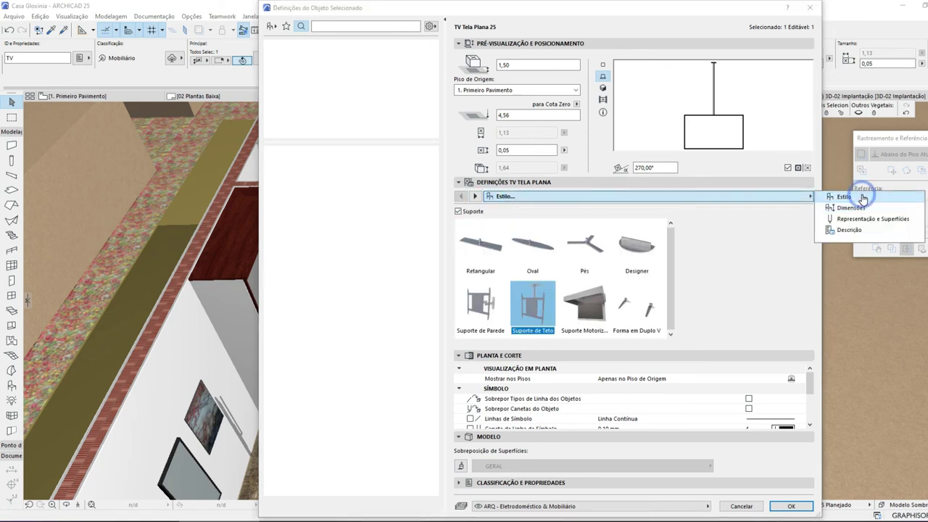
pyautogui.click(863, 208)
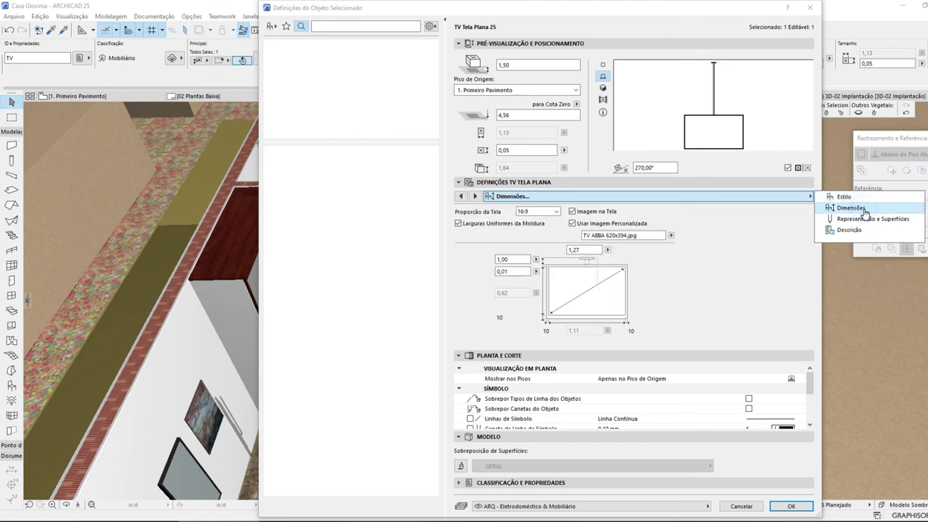
pyautogui.click(868, 219)
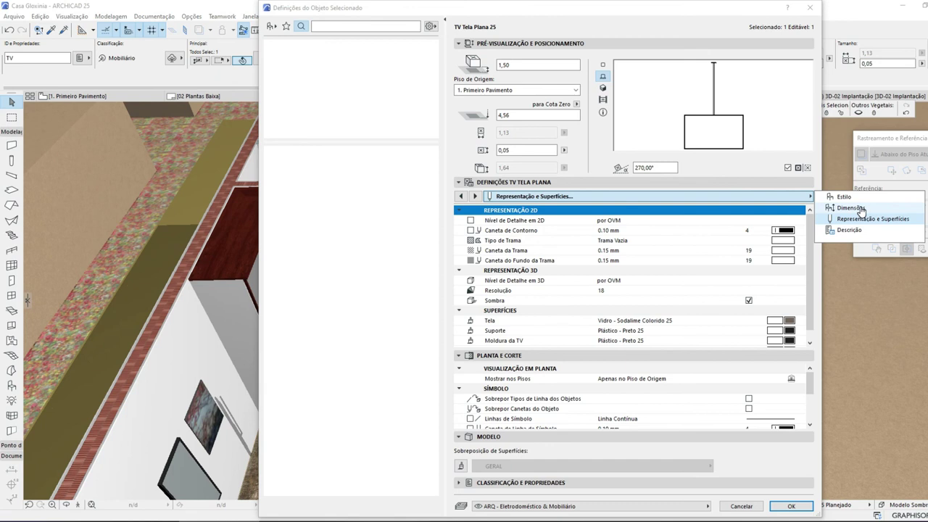
pyautogui.click(853, 209)
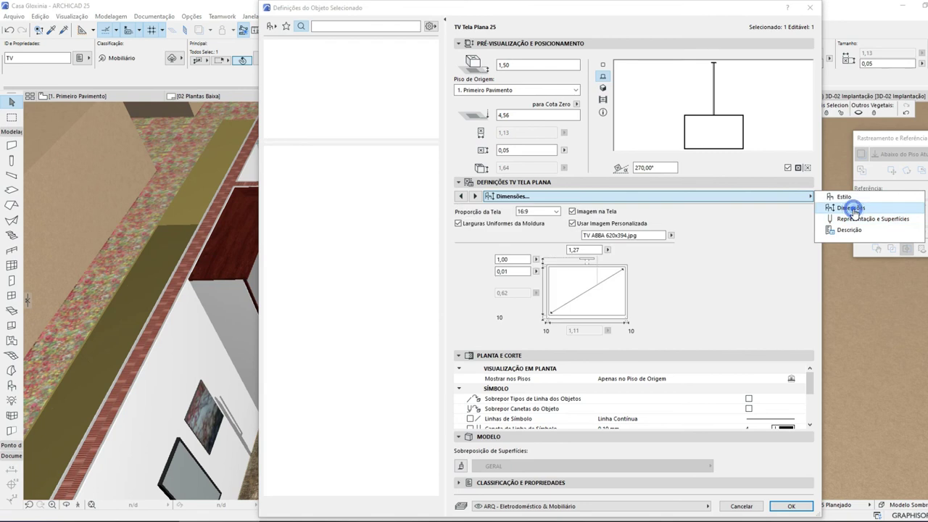
pyautogui.click(591, 248)
pyautogui.press('BackSpace')
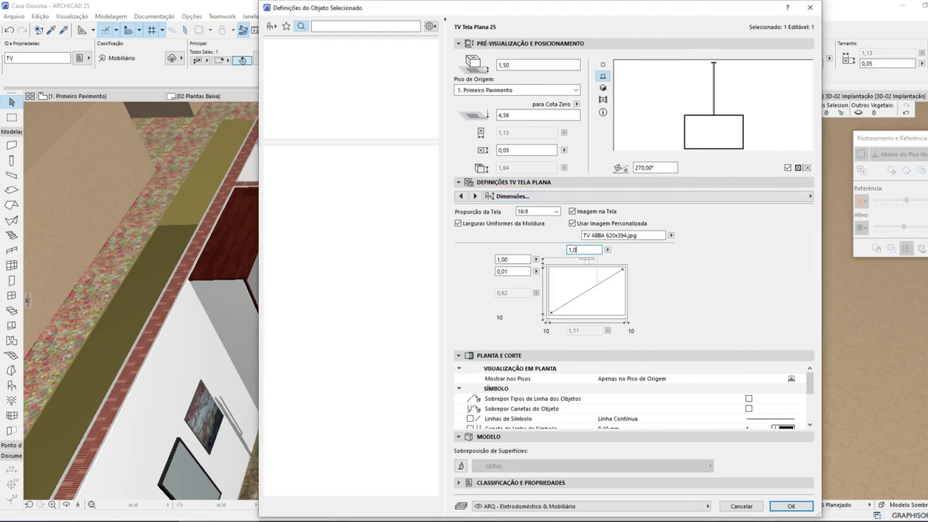
pyautogui.press('Return')
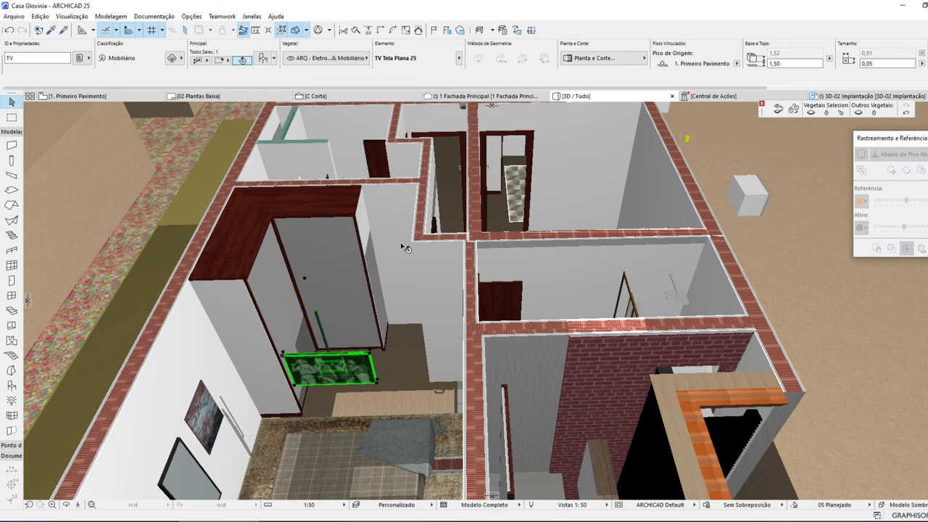
# - Check section C, return to the first-floor plan and locate the section's marker beside the house
pyautogui.click(316, 96)
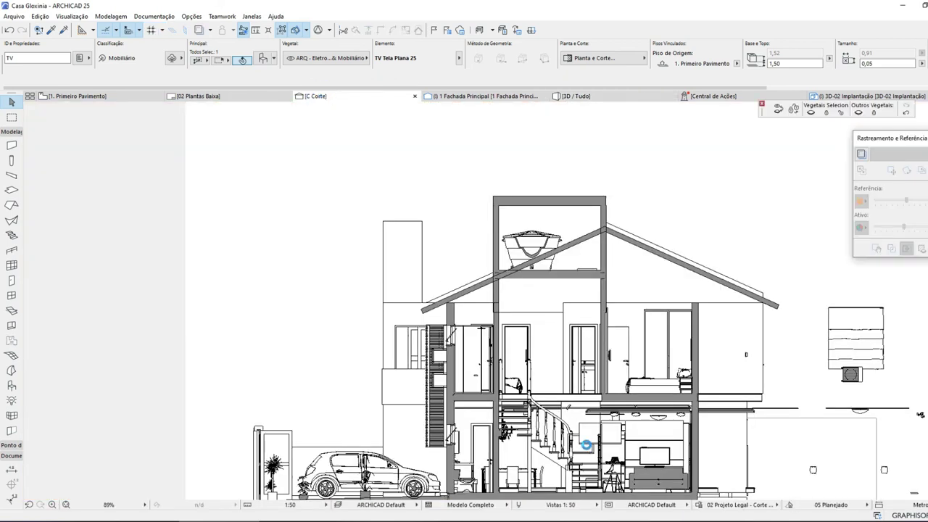
pyautogui.click(107, 96)
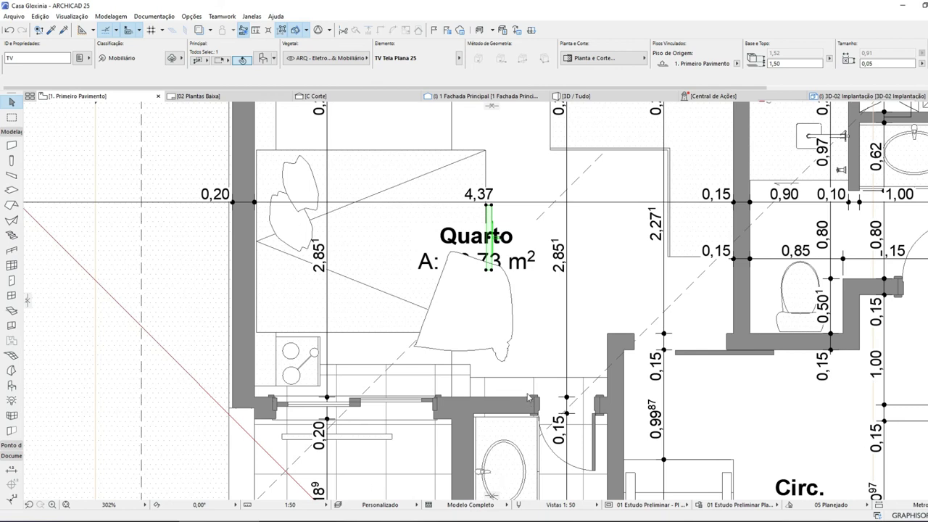
pyautogui.click(65, 505)
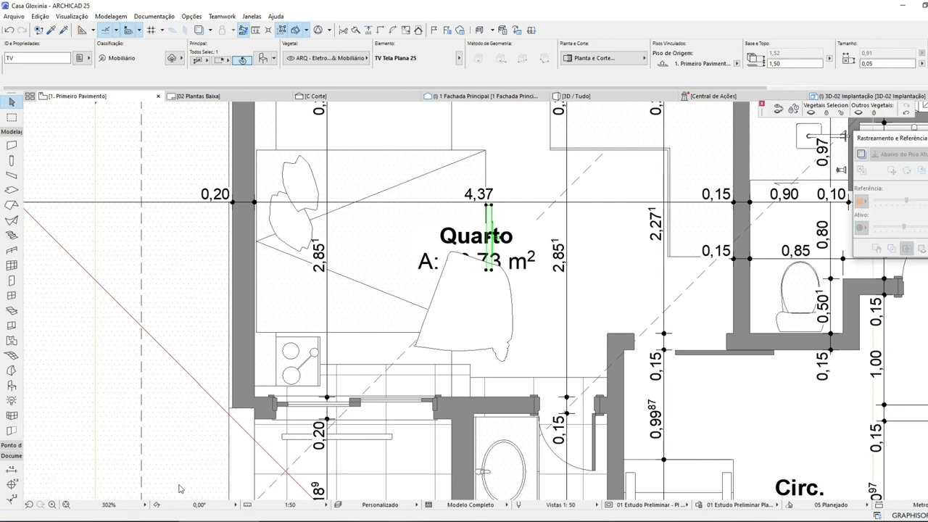
pyautogui.click(65, 505)
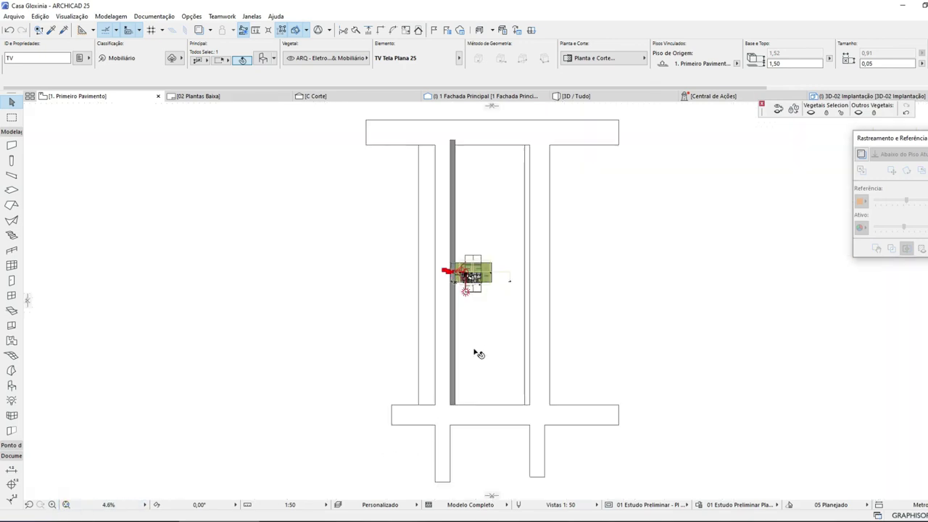
pyautogui.scroll(10, 428, 280)
pyautogui.scroll(1, 414, 352)
pyautogui.click(397, 350)
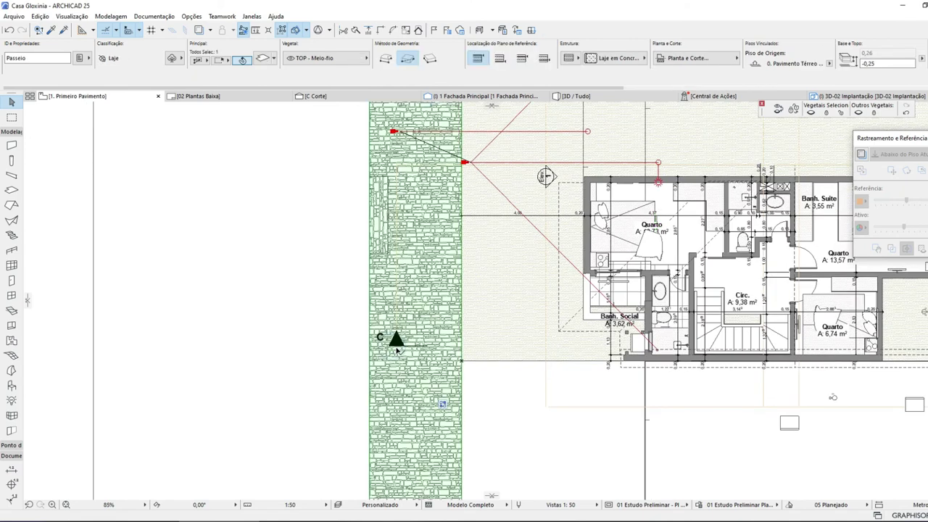
pyautogui.press('Escape')
# - Move section line C about 3,17 m straight up the plan so it cuts through the bedroom, and reopen the section view
pyautogui.click(398, 346)
pyautogui.hotkey('ctrl', 'd')
pyautogui.click(316, 371)
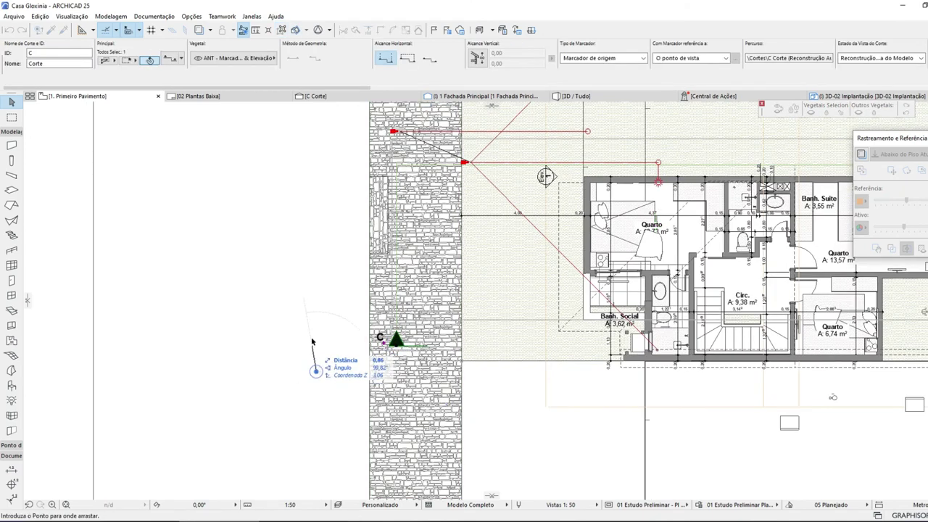
pyautogui.click(316, 278)
pyautogui.click(312, 276)
pyautogui.click(311, 96)
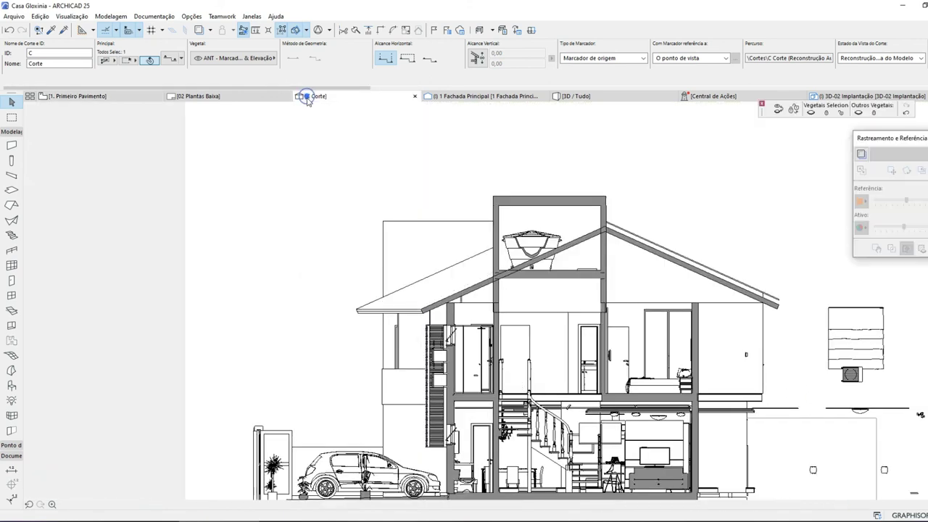
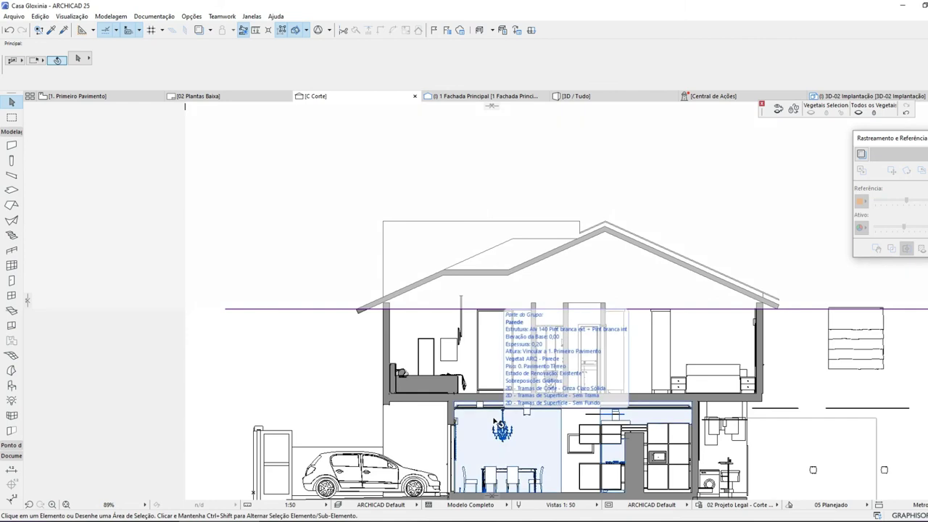
# - Set the base elevation of the ceiling-hung TV in the upper-floor bedroom to 1,30 in the section
pyautogui.scroll(5, 441, 327)
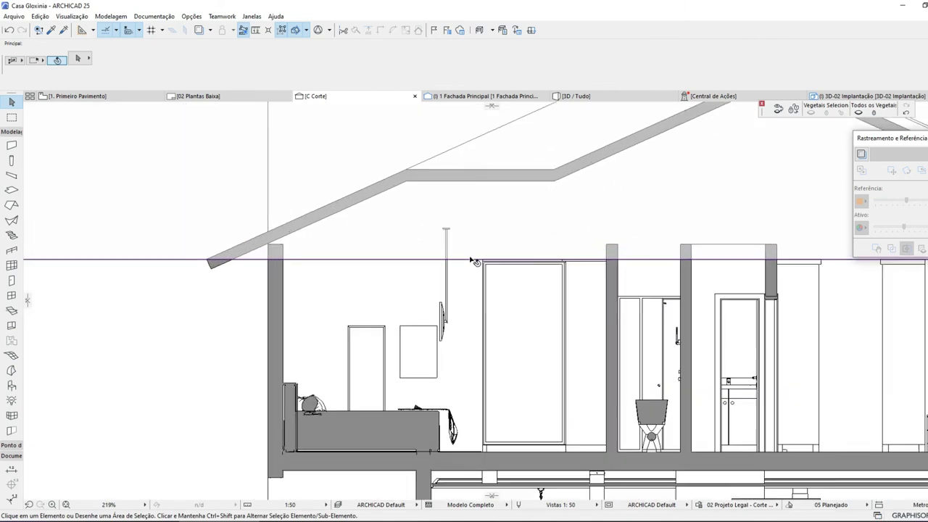
pyautogui.click(439, 328)
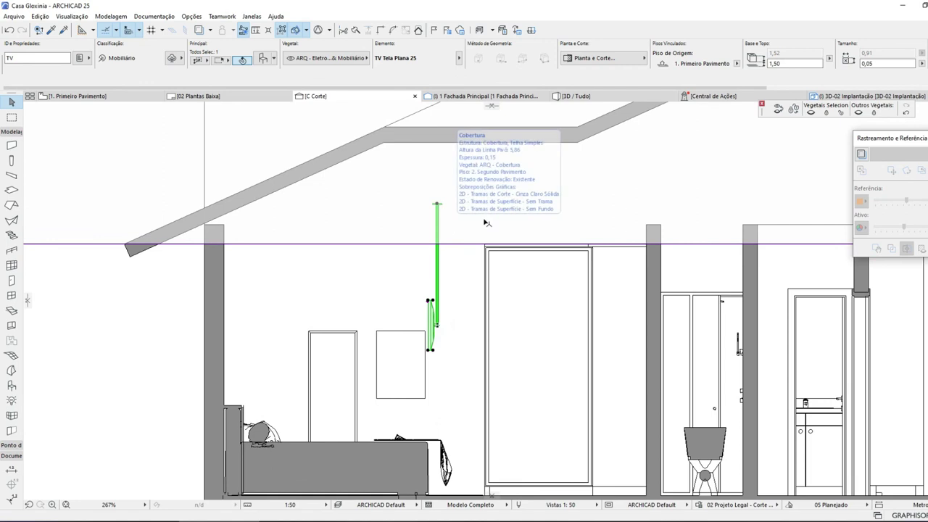
pyautogui.click(788, 63)
pyautogui.write('13,,2')
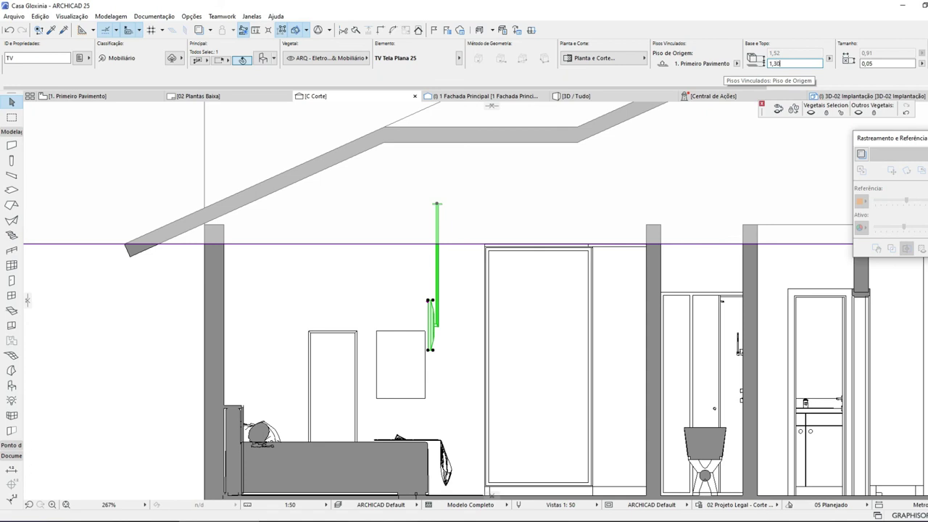
pyautogui.press('Return')
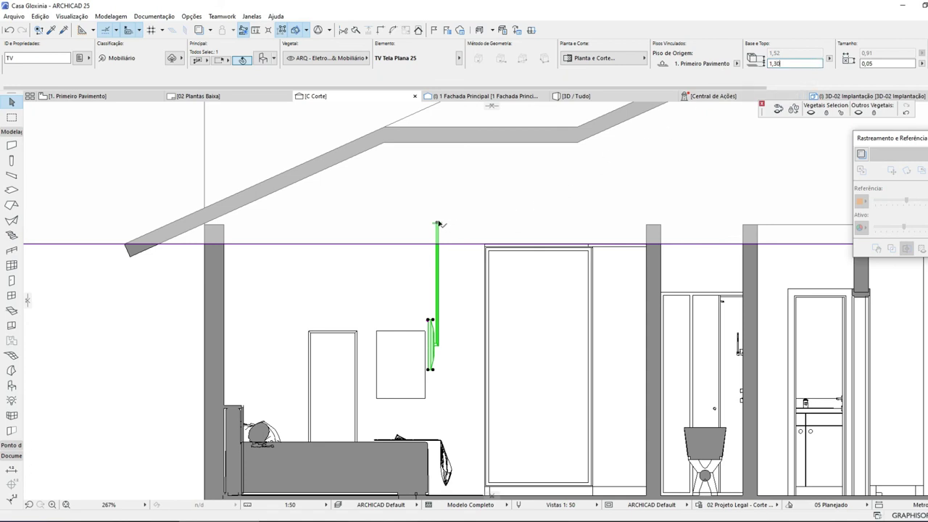
pyautogui.click(438, 223)
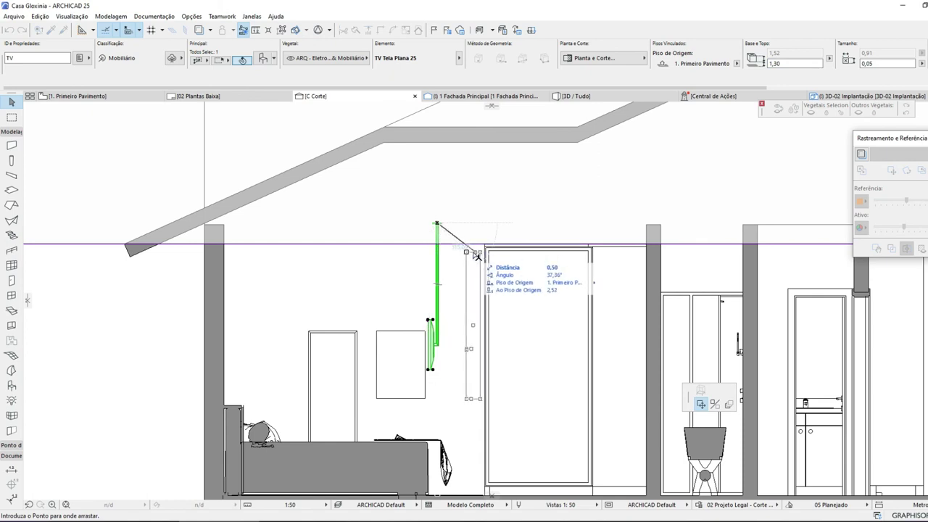
pyautogui.click(439, 224)
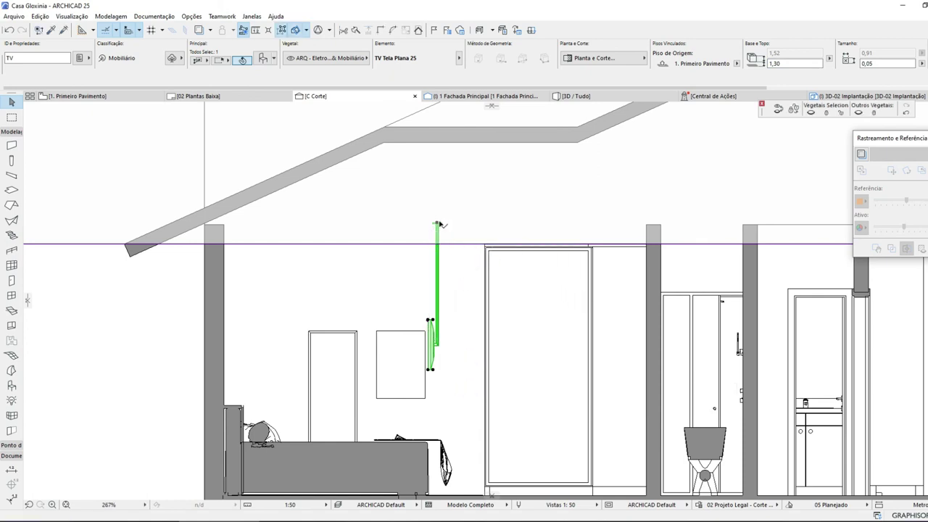
pyautogui.click(439, 224)
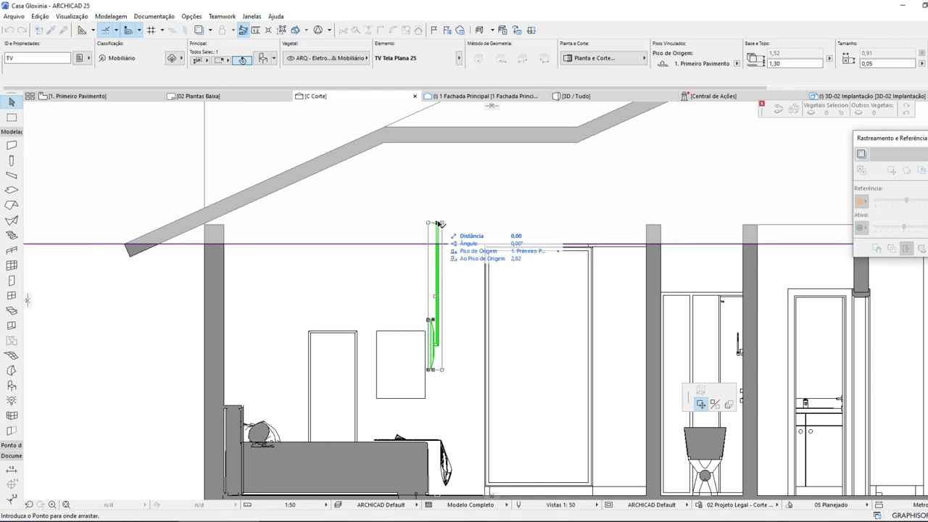
# - Measure the vertical distance from the top of the TV's support pole down to the horizontal ceiling line
pyautogui.scroll(2, 442, 239)
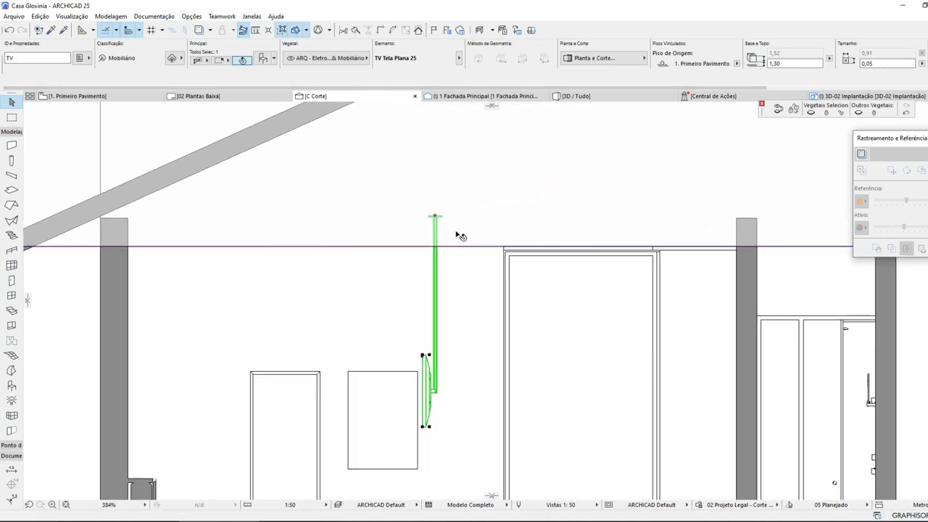
pyautogui.click(255, 30)
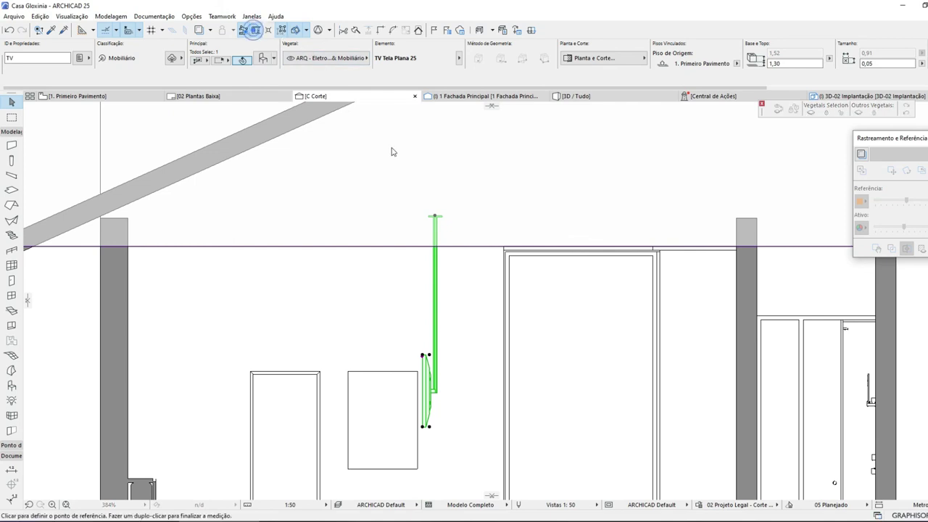
pyautogui.click(435, 216)
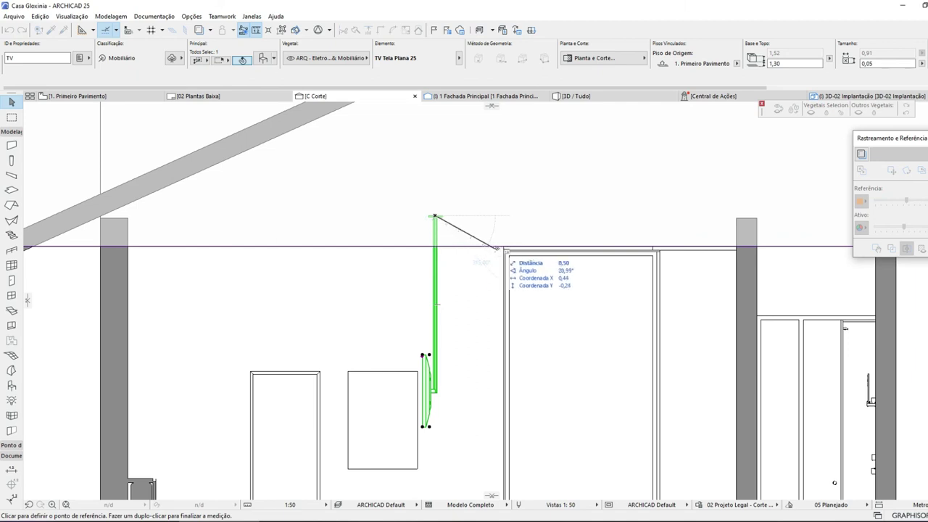
pyautogui.scroll(3, 450, 243)
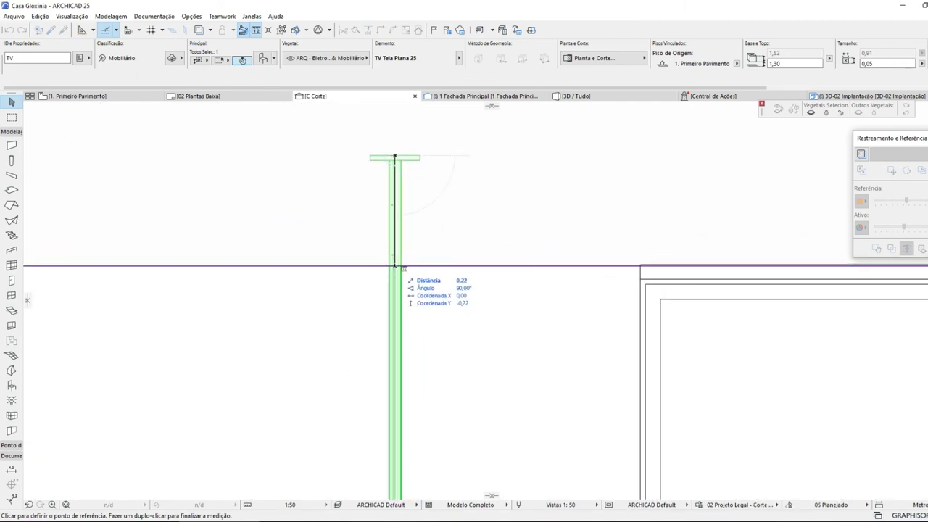
pyautogui.doubleClick(395, 267)
# - Shorten the TV's support pole in its object settings so its top plate meets the ceiling line
pyautogui.doubleClick(397, 284)
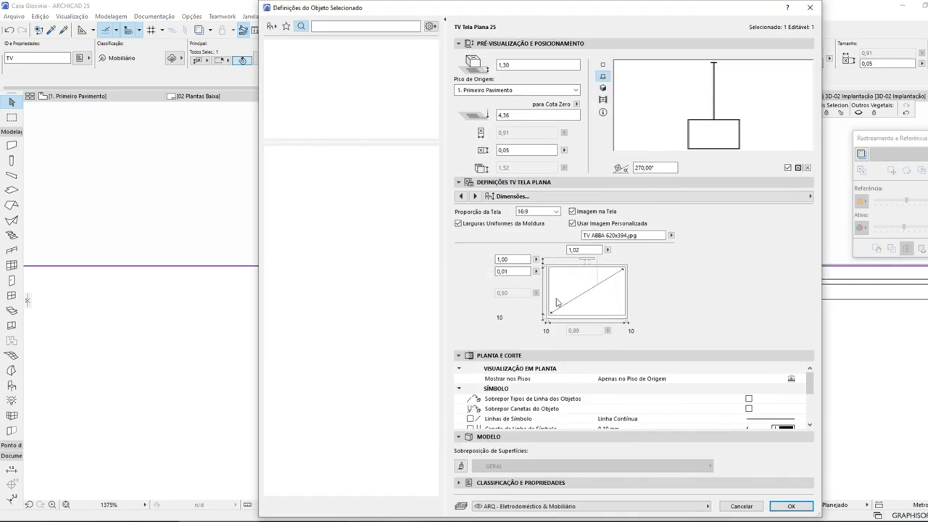
pyautogui.click(521, 260)
pyautogui.press('Return')
pyautogui.scroll(-2, 470, 250)
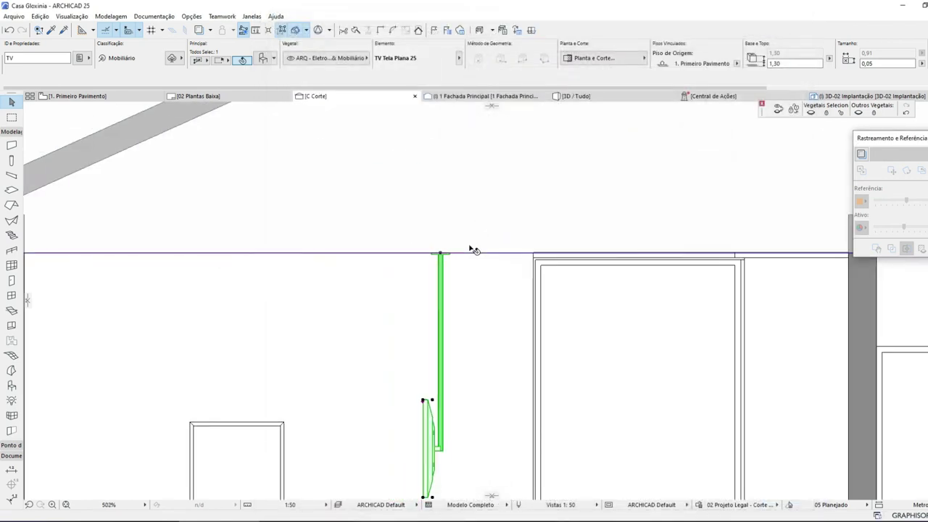
pyautogui.scroll(-3, 470, 250)
pyautogui.press('Escape')
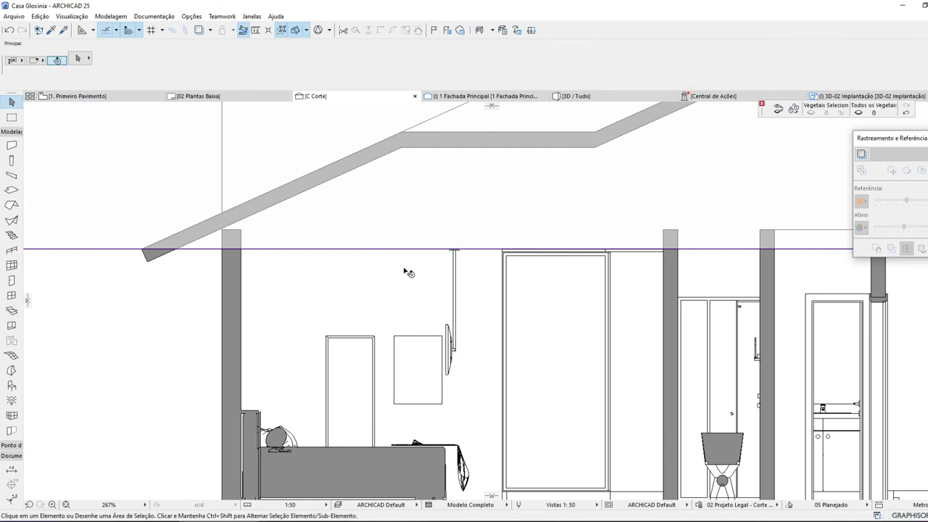
# - Save the project
pyautogui.click(12, 20)
pyautogui.click(29, 77)
pyautogui.scroll(-4, 310, 214)
pyautogui.moveTo(314, 215)
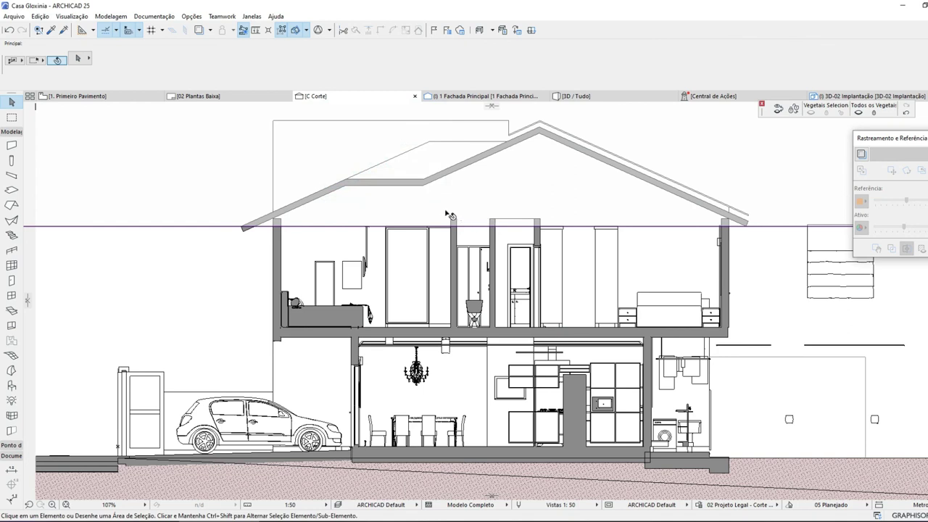
pyautogui.scroll(3, 448, 216)
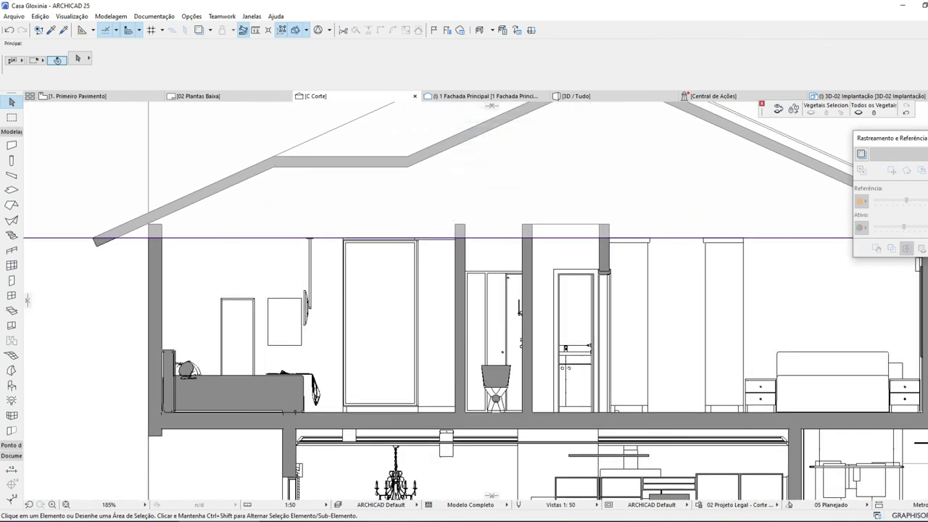
pyautogui.click(15, 18)
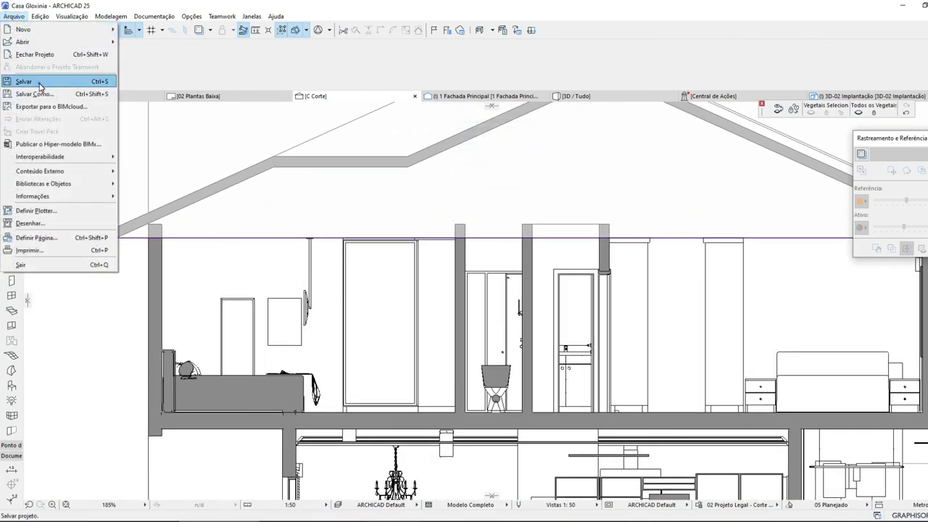
pyautogui.click(37, 82)
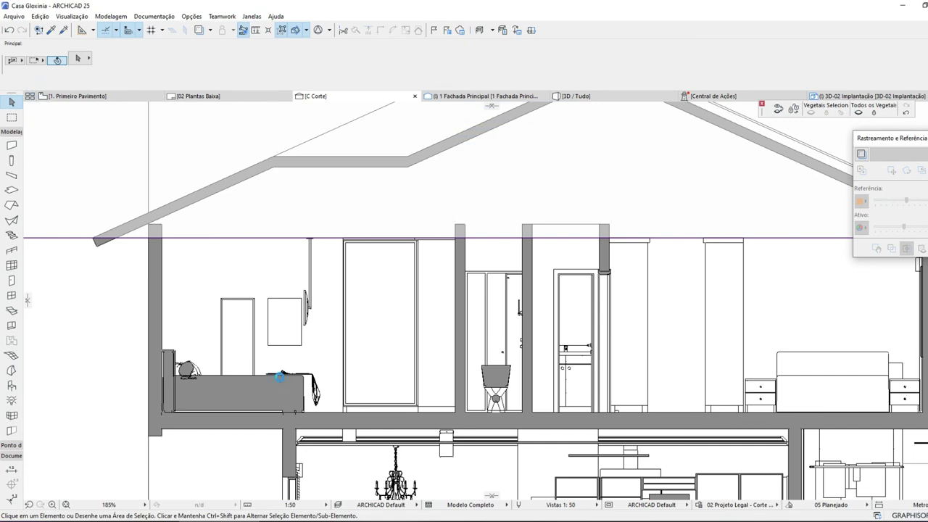
# - Move the blanket by its fold point onto the bed's top edge, where the rounded corner begins
pyautogui.scroll(8, 280, 377)
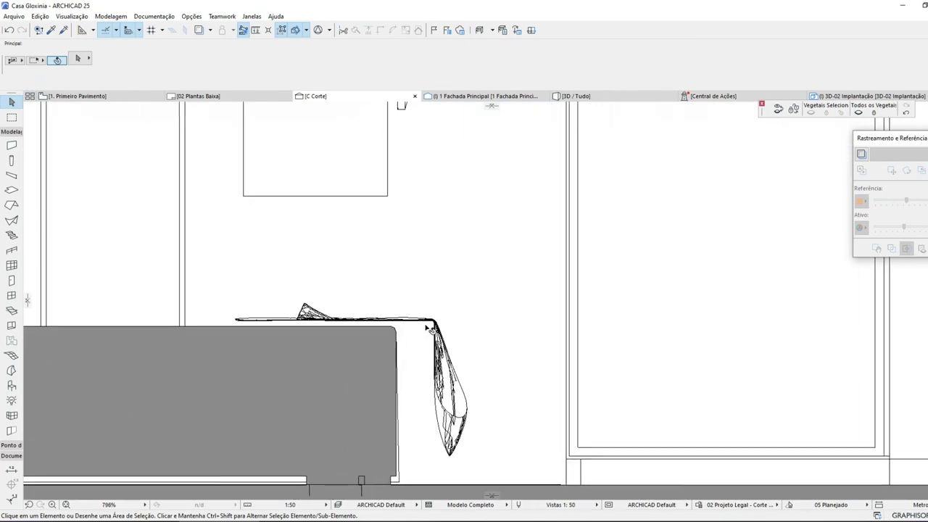
pyautogui.click(433, 322)
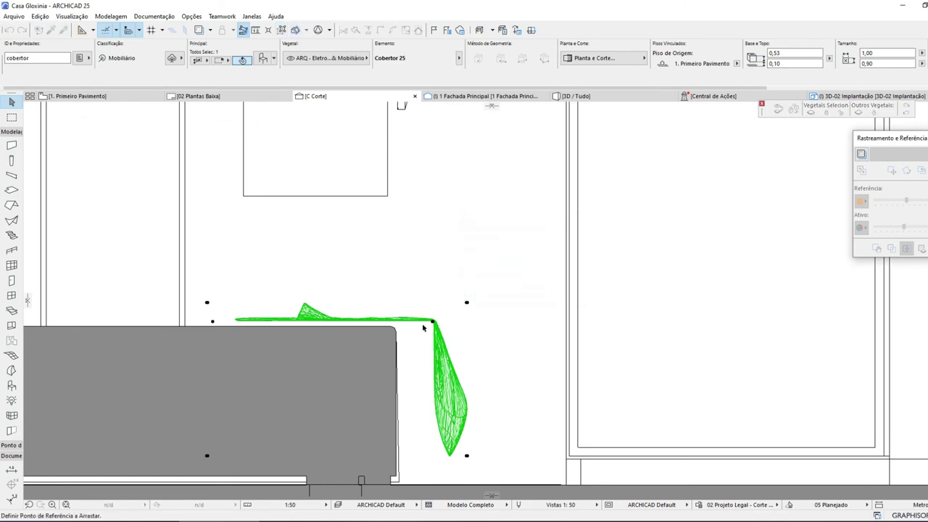
pyautogui.scroll(4, 423, 329)
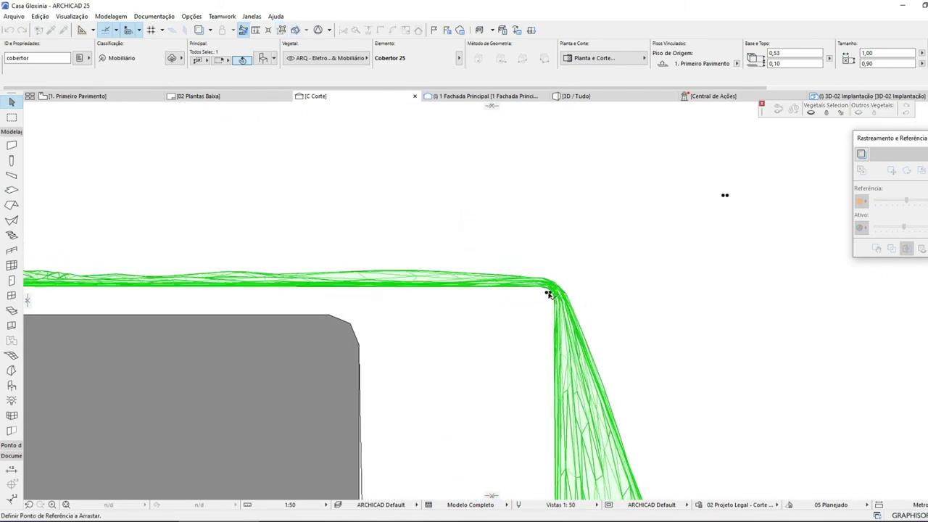
pyautogui.click(549, 294)
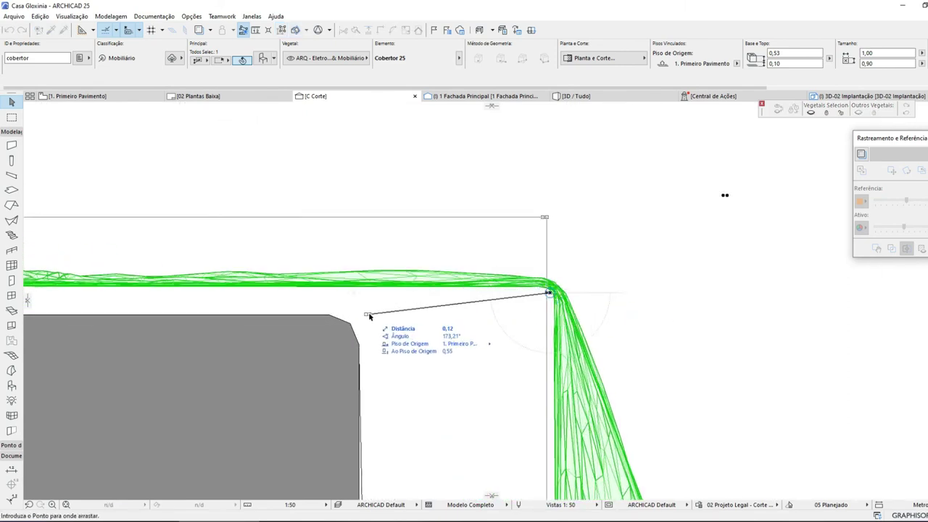
pyautogui.scroll(3, 326, 327)
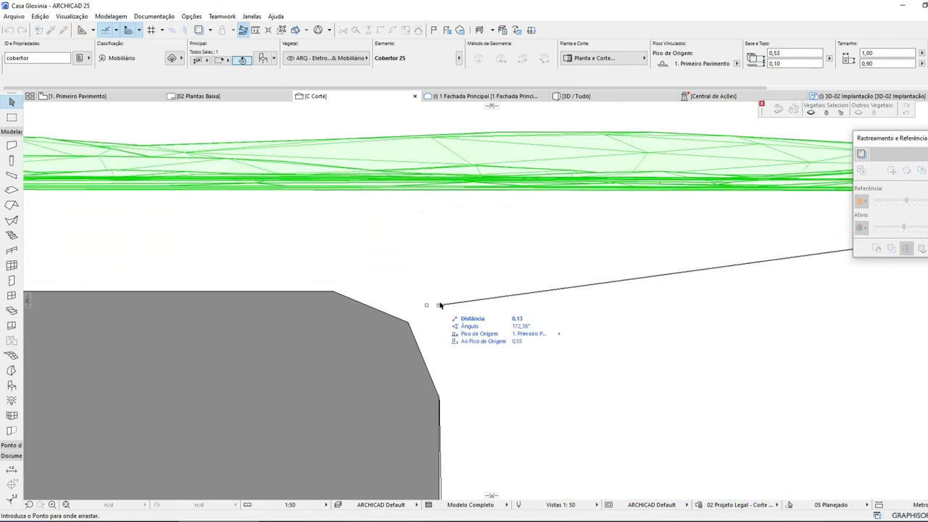
pyautogui.click(333, 291)
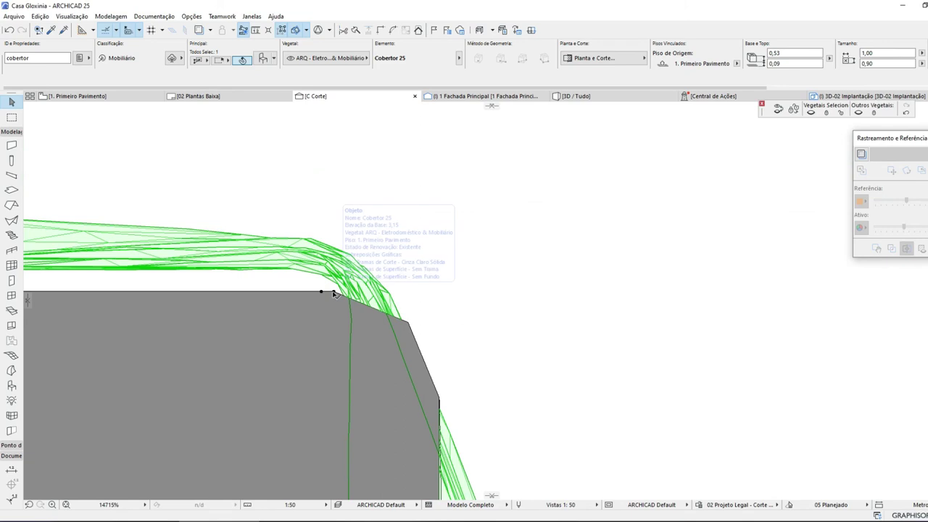
# - Shift the blanket horizontally so its fold point lines up with the vertical end face of the bed
pyautogui.hotkey('ctrl', 'd')
pyautogui.click(333, 292)
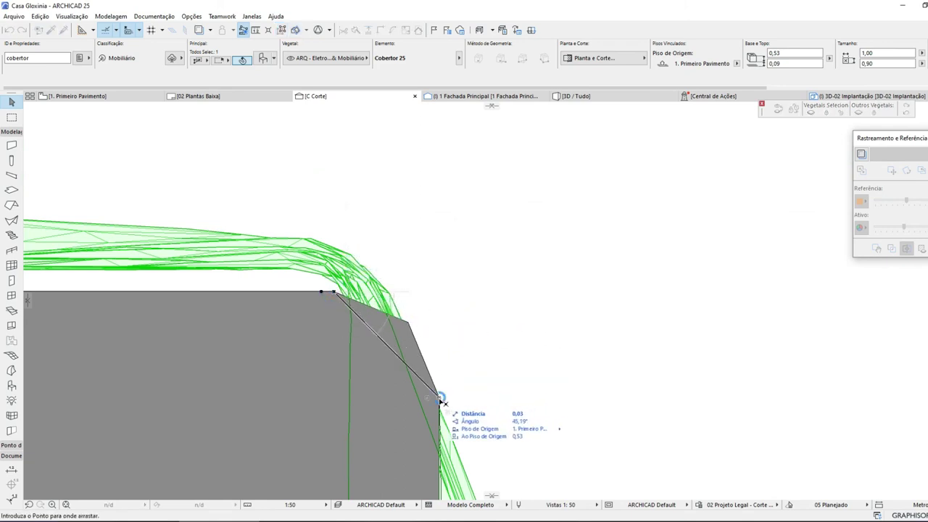
pyautogui.click(439, 295)
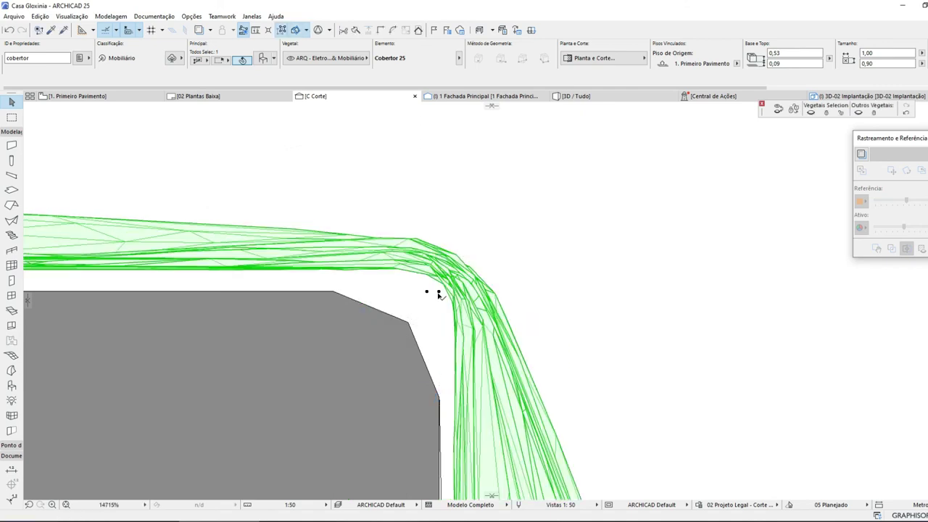
pyautogui.scroll(-10, 440, 319)
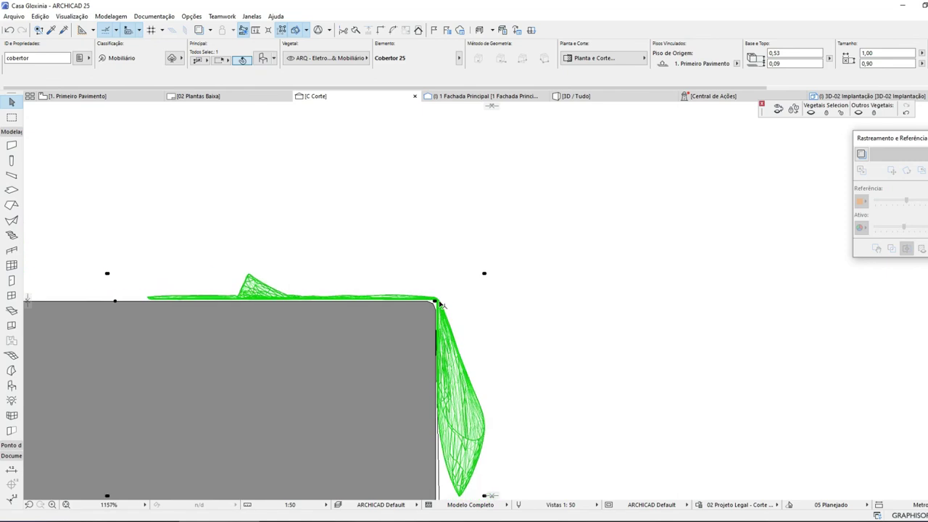
pyautogui.press('Escape')
pyautogui.scroll(-4, 443, 305)
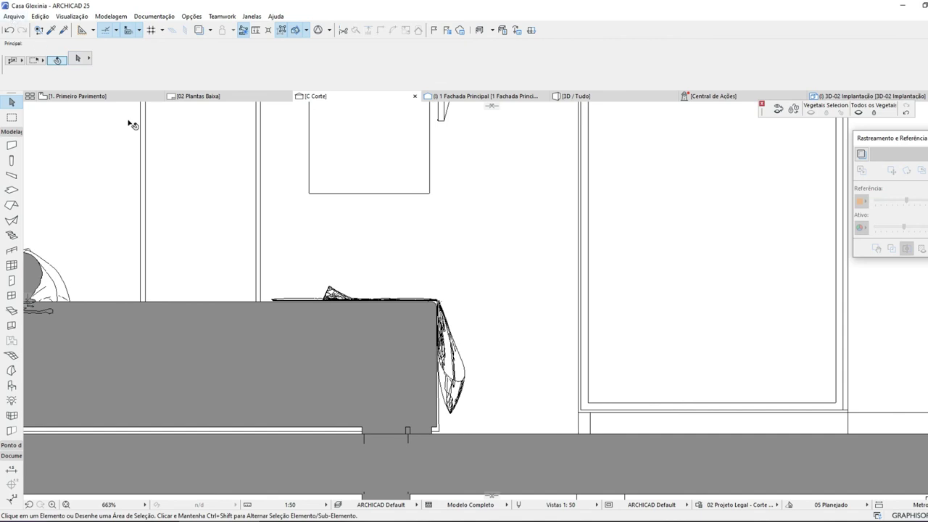
# - Switch to the 3D view and examine the hanging TV and the bed in the upper-floor bedroom
pyautogui.moveTo(187, 166)
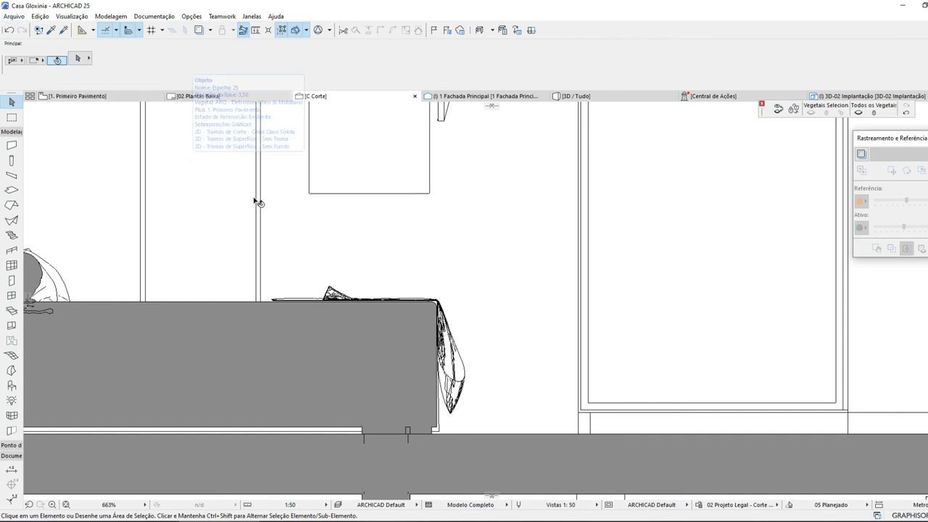
pyautogui.click(616, 100)
pyautogui.keyDown('shift'); pyautogui.moveTo(445, 300); pyautogui.dragTo(383, 347, button='middle'); pyautogui.keyUp('shift')
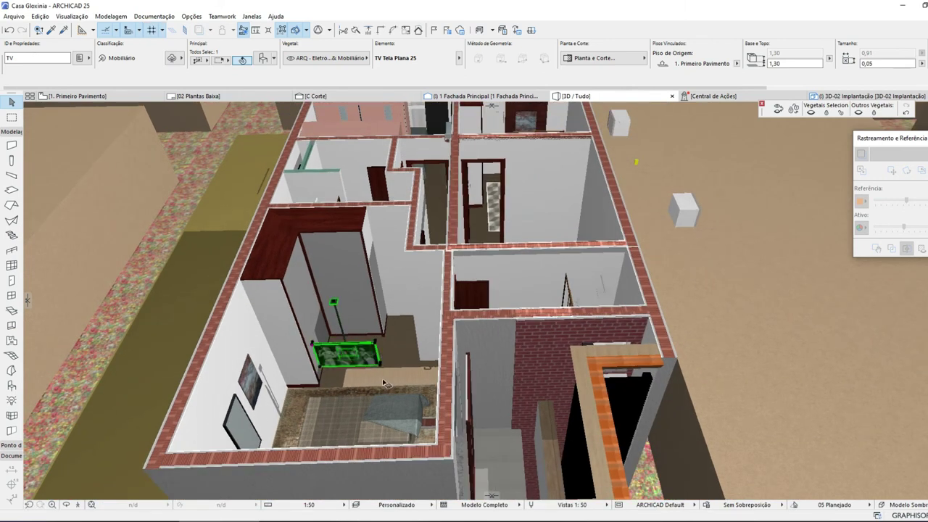
pyautogui.keyDown('shift'); pyautogui.moveTo(378, 382); pyautogui.dragTo(495, 383, button='middle'); pyautogui.keyUp('shift')
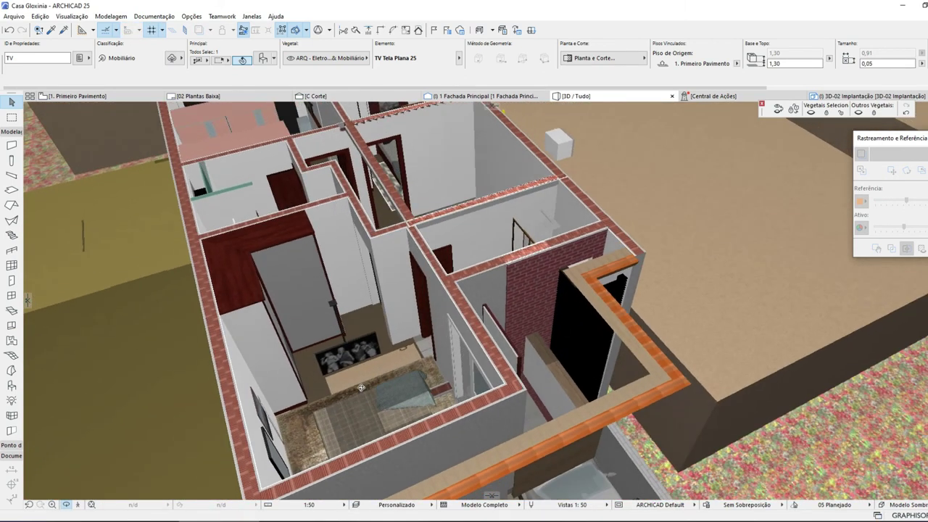
pyautogui.scroll(4, 357, 362)
pyautogui.scroll(5, 356, 356)
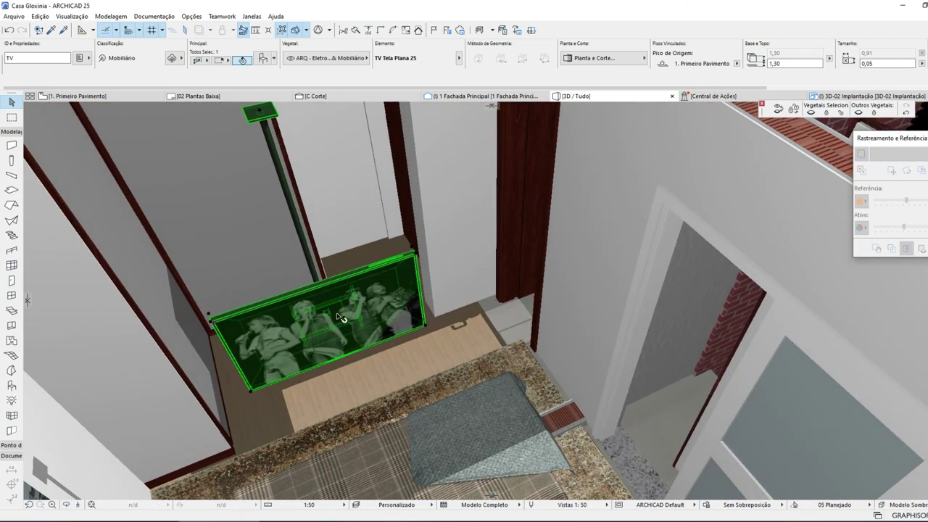
pyautogui.scroll(3, 304, 348)
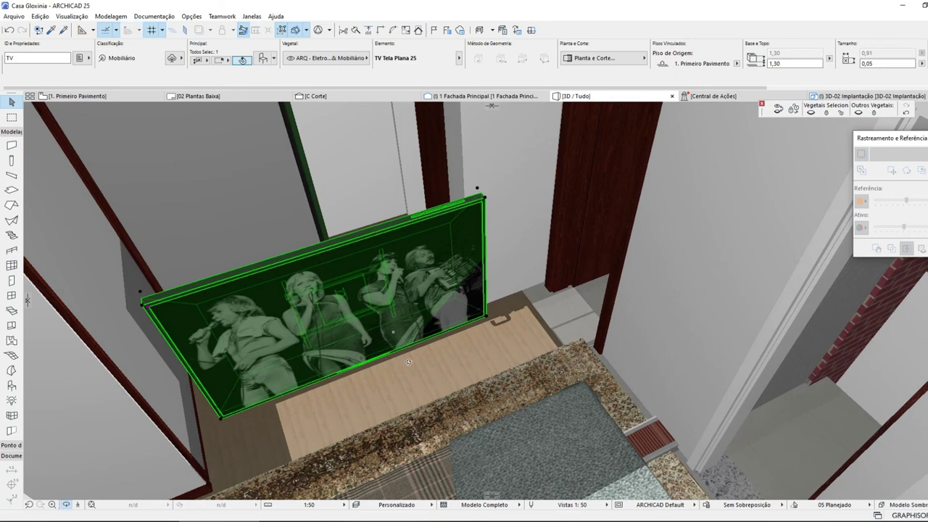
pyautogui.scroll(3, 346, 328)
pyautogui.scroll(-6, 346, 328)
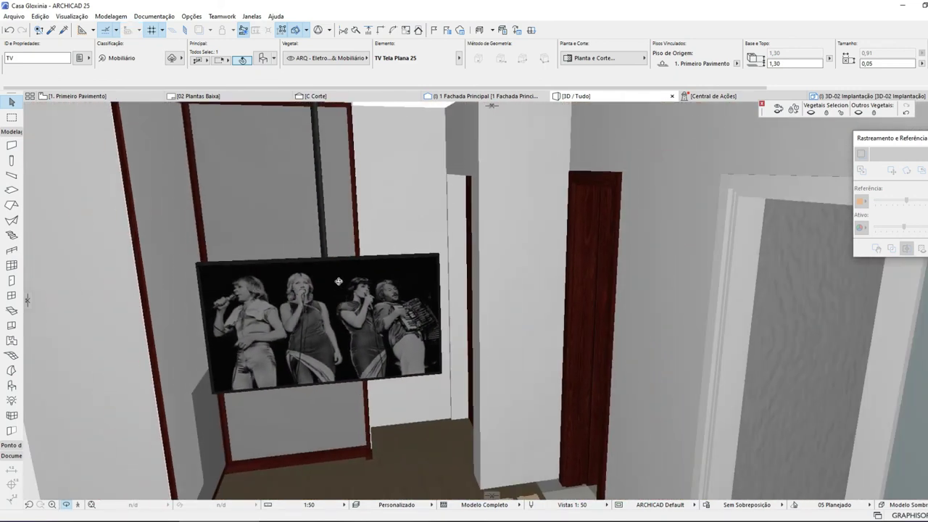
pyautogui.scroll(-3, 320, 307)
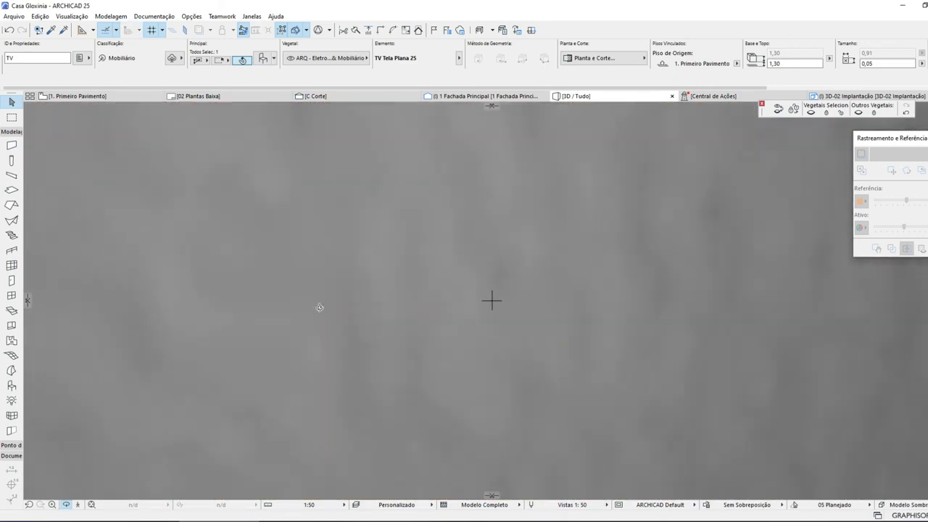
# - Set the bedroom TV's custom screen image to the first Capa cover file in the image list
pyautogui.scroll(2, 319, 308)
pyautogui.scroll(3, 319, 308)
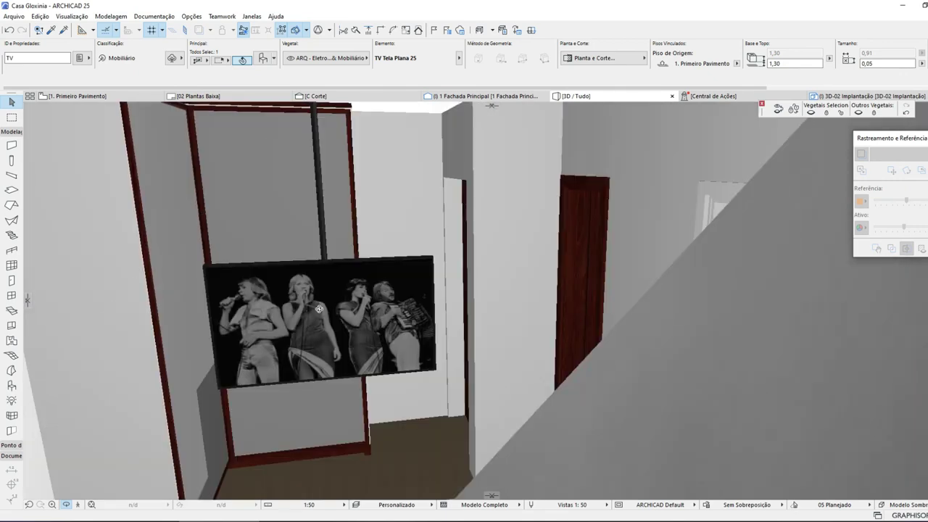
pyautogui.click(341, 296)
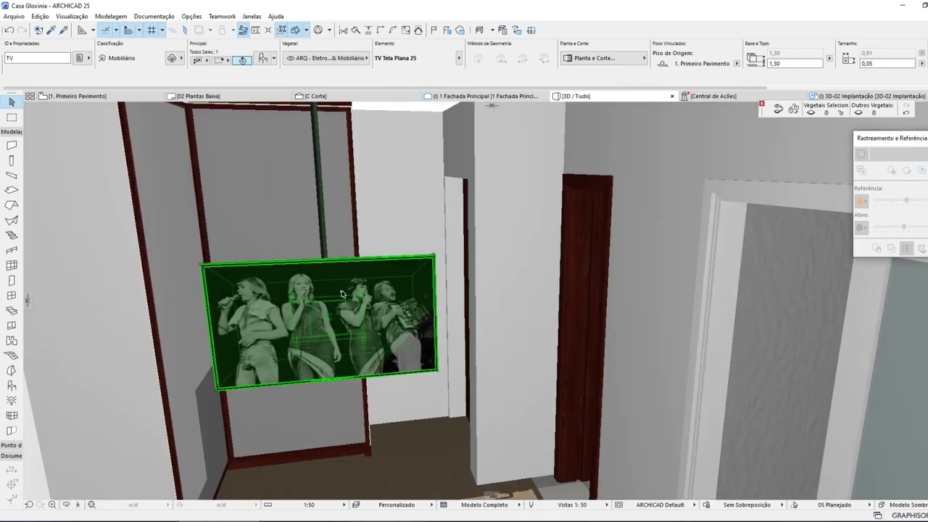
pyautogui.doubleClick(348, 301)
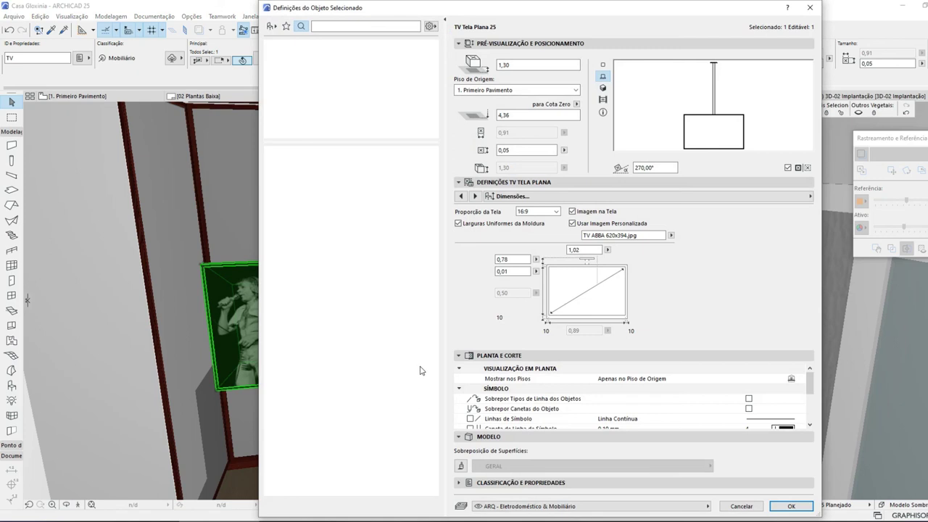
pyautogui.click(671, 235)
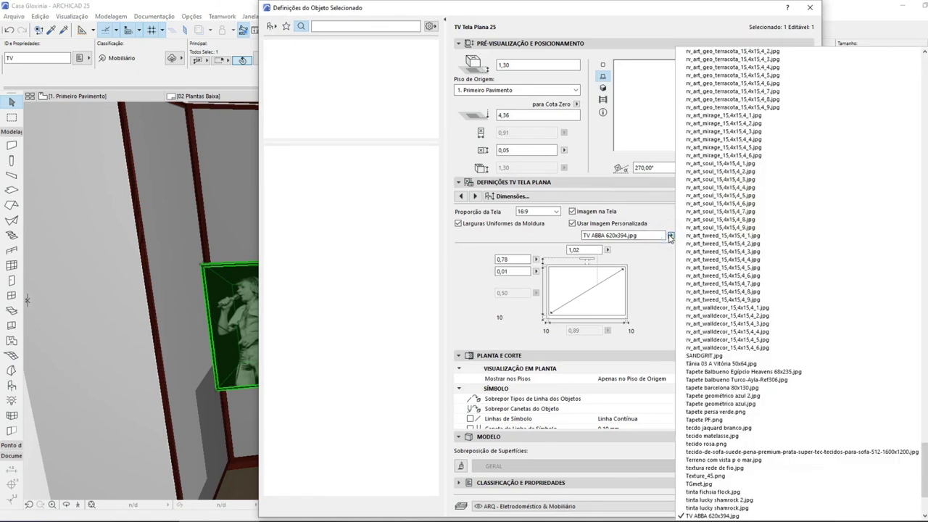
pyautogui.scroll(9, 838, 305)
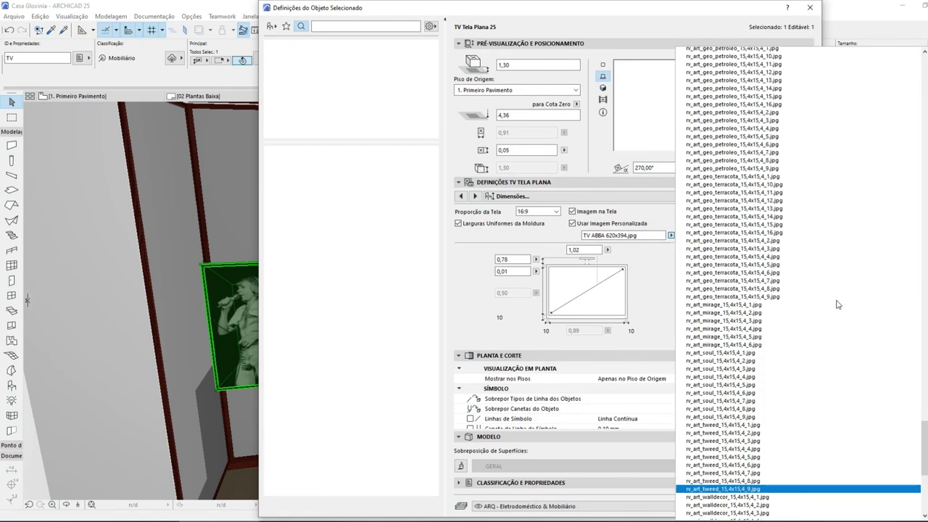
pyautogui.scroll(7, 839, 304)
pyautogui.moveTo(924, 423); pyautogui.dragTo(912, 494)
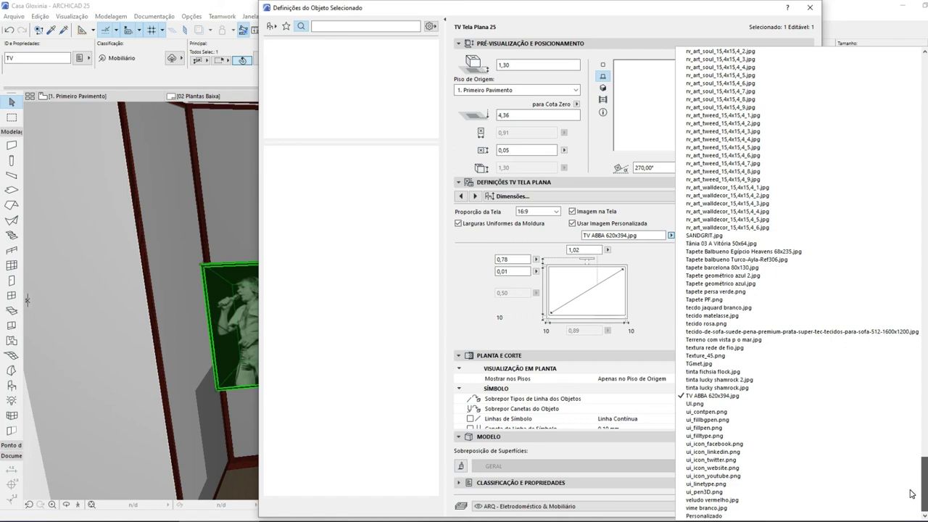
pyautogui.scroll(20, 912, 494)
pyautogui.scroll(18, 919, 202)
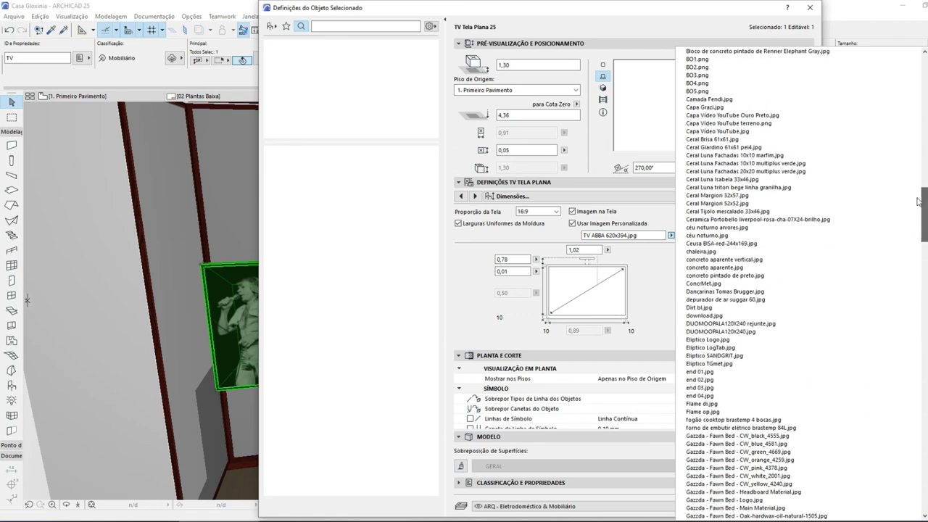
pyautogui.click(767, 114)
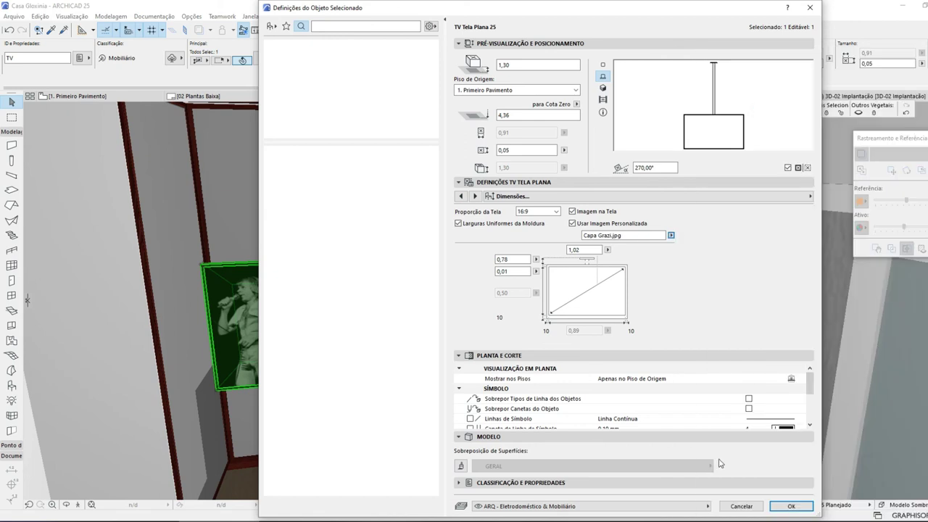
pyautogui.click(792, 507)
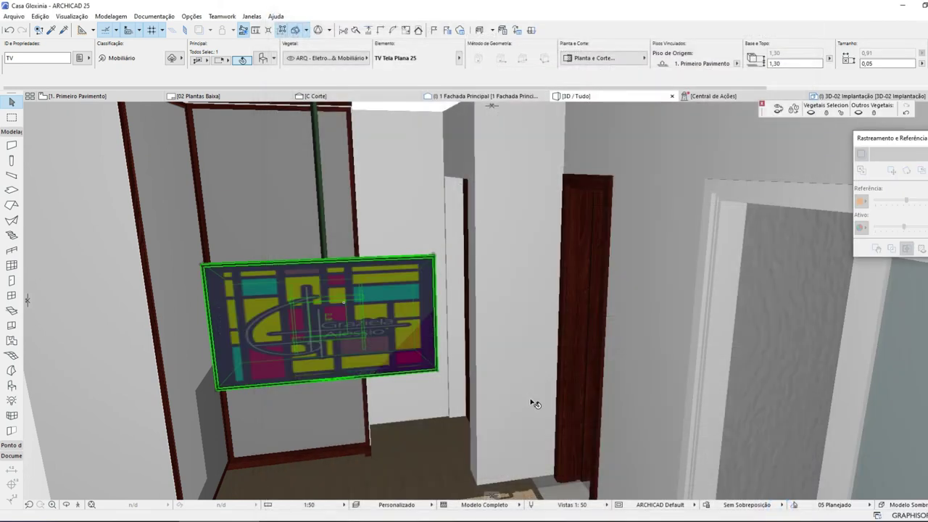
# - Change the TV's custom screen image to Capa Vídeo YouTube terreno.png, deselect the TV and save the project
pyautogui.hotkey('ctrl', 't')
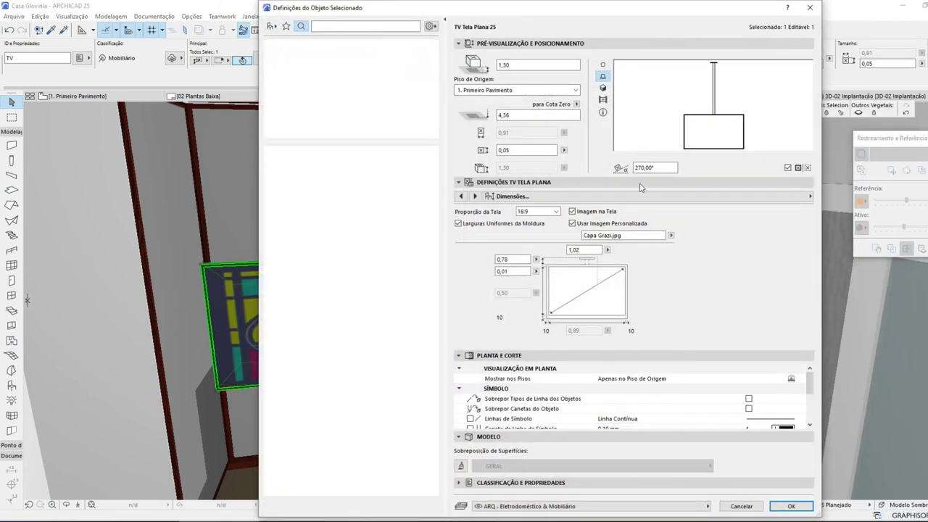
pyautogui.click(671, 235)
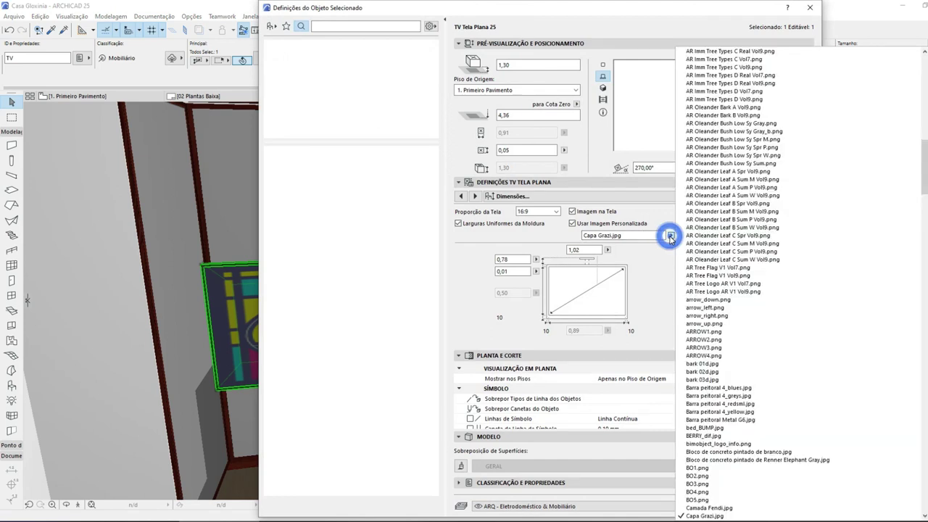
pyautogui.scroll(-4, 770, 404)
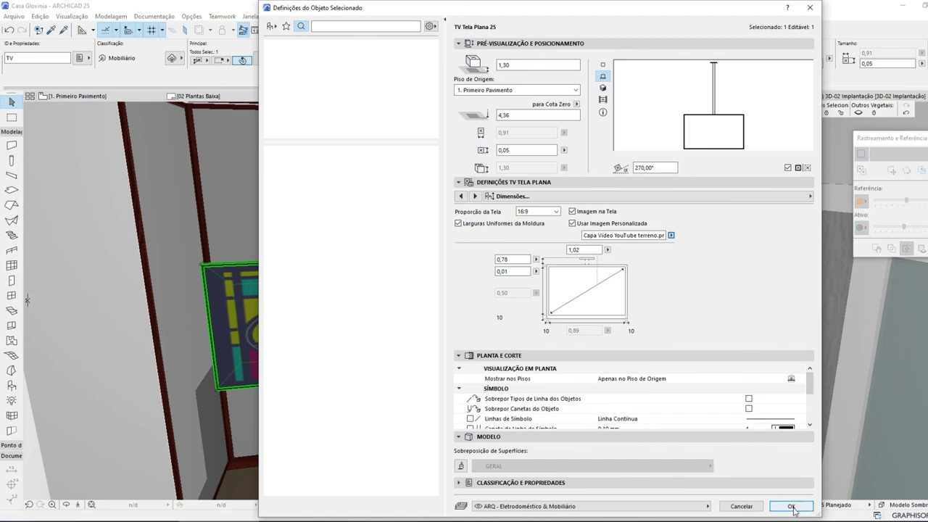
pyautogui.click(792, 507)
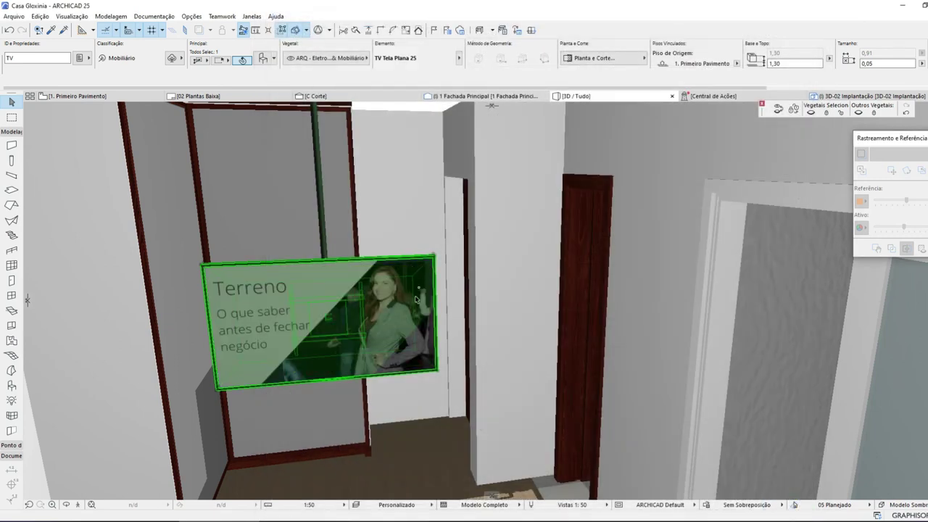
pyautogui.press('Escape')
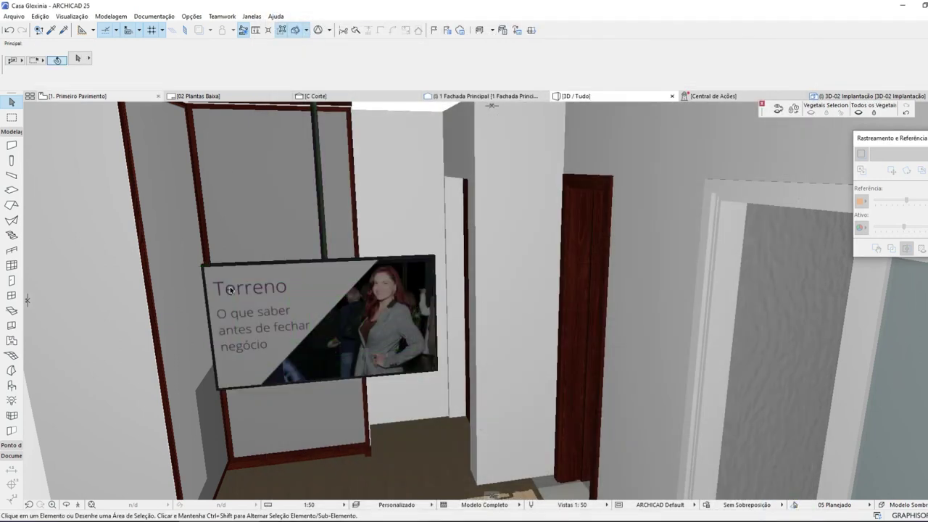
pyautogui.click(13, 16)
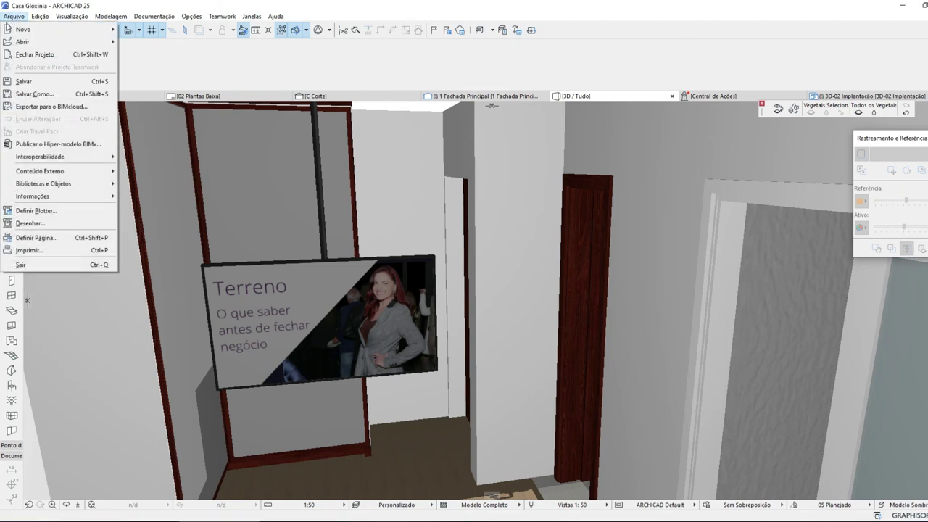
pyautogui.click(24, 82)
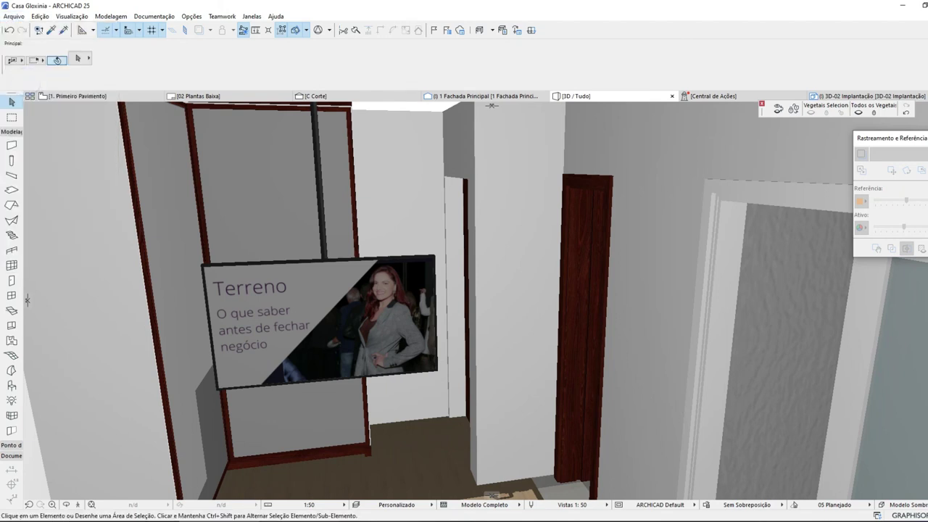